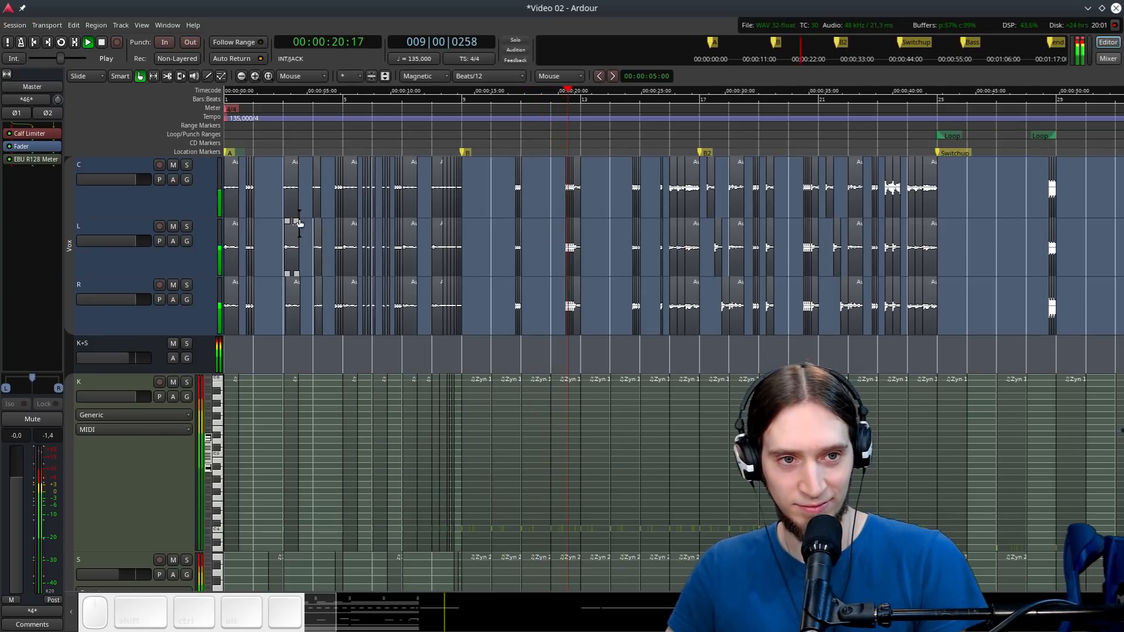
Examine the vocal, Smash, Saw Lead, Sub Bass and Supersaw tracks through the B and B2 sections during playback
scroll(679, 330, "down", 10)
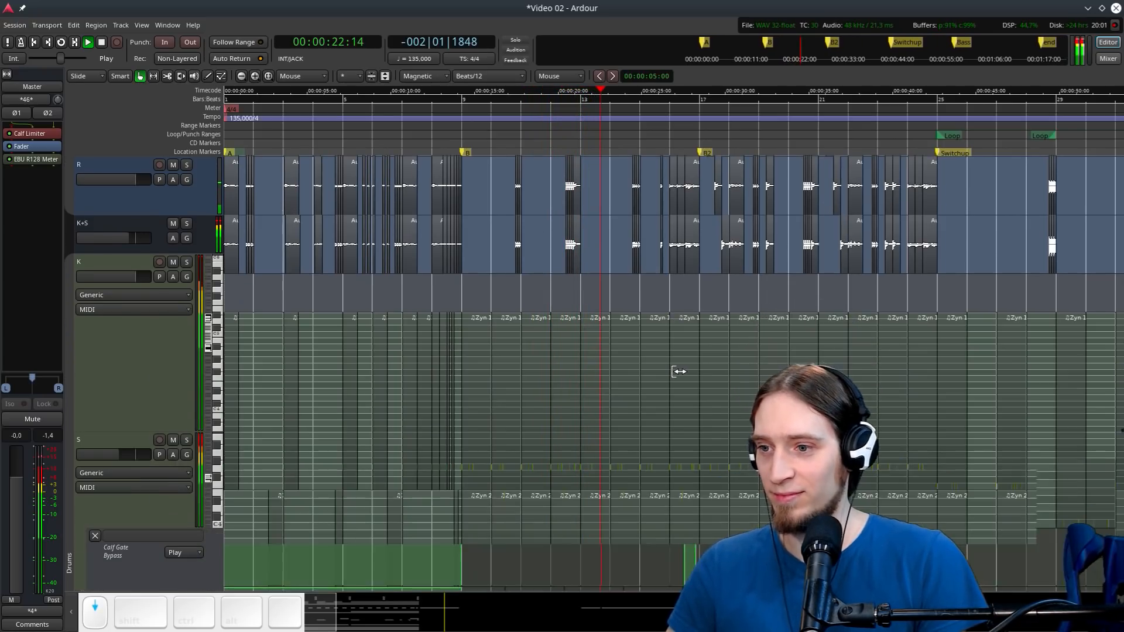
scroll(674, 353, "down", 3)
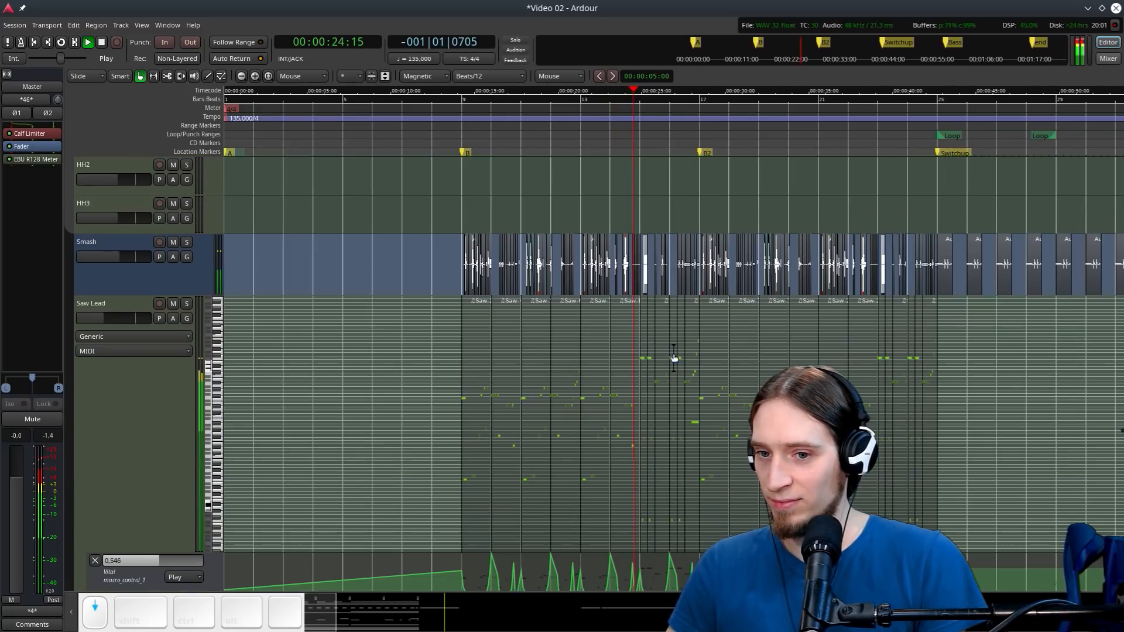
scroll(764, 299, "up", 2)
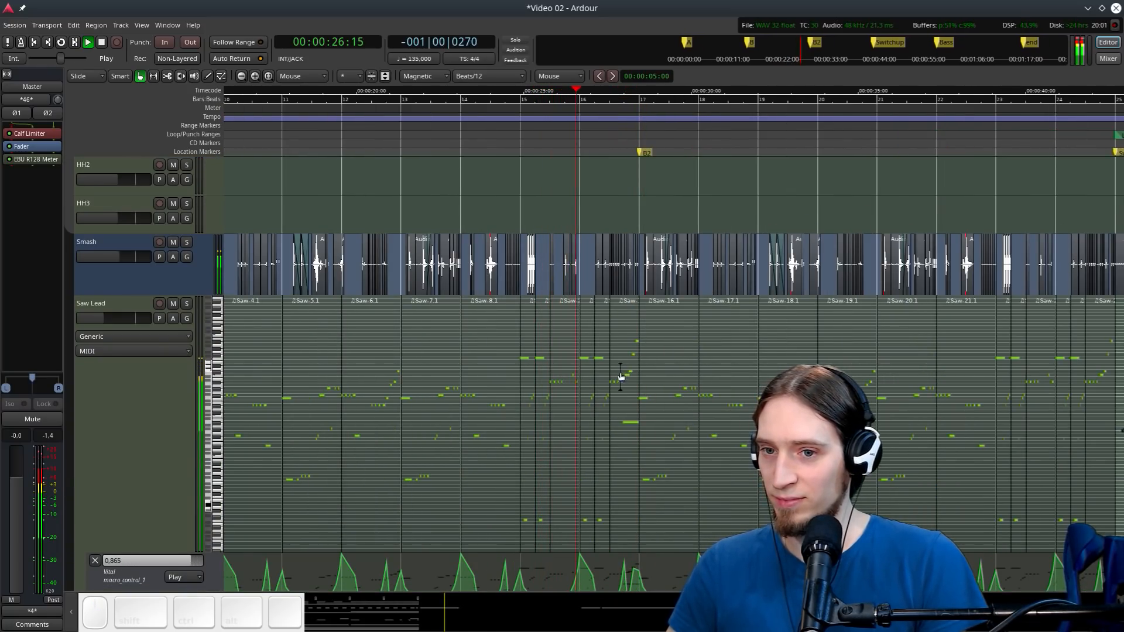
scroll(686, 431, "up", 3)
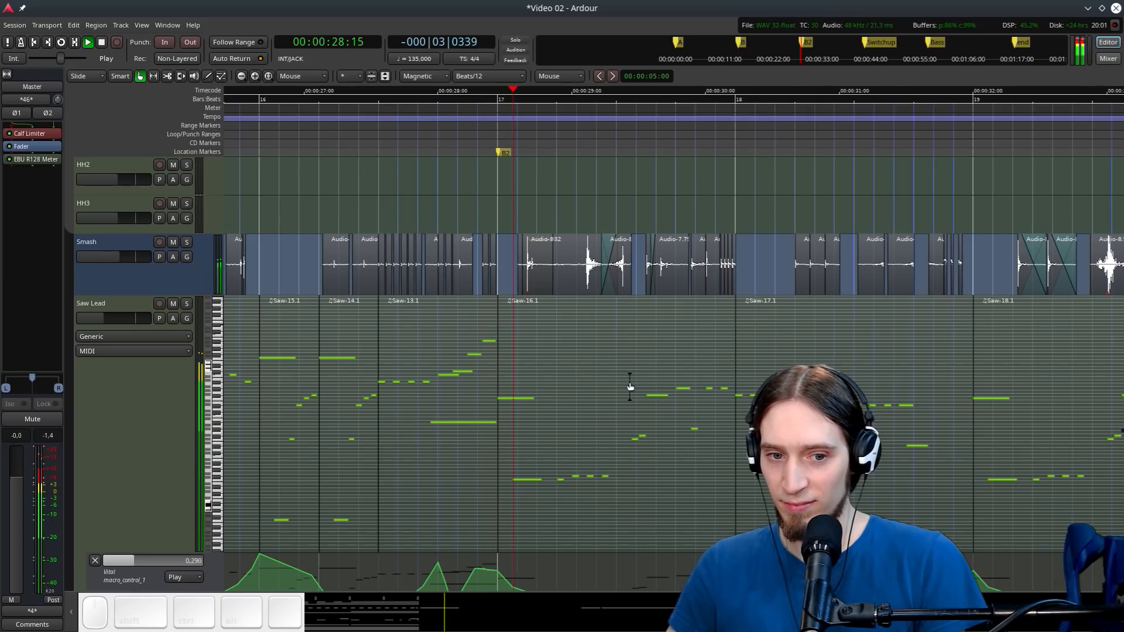
scroll(433, 388, "down", 3)
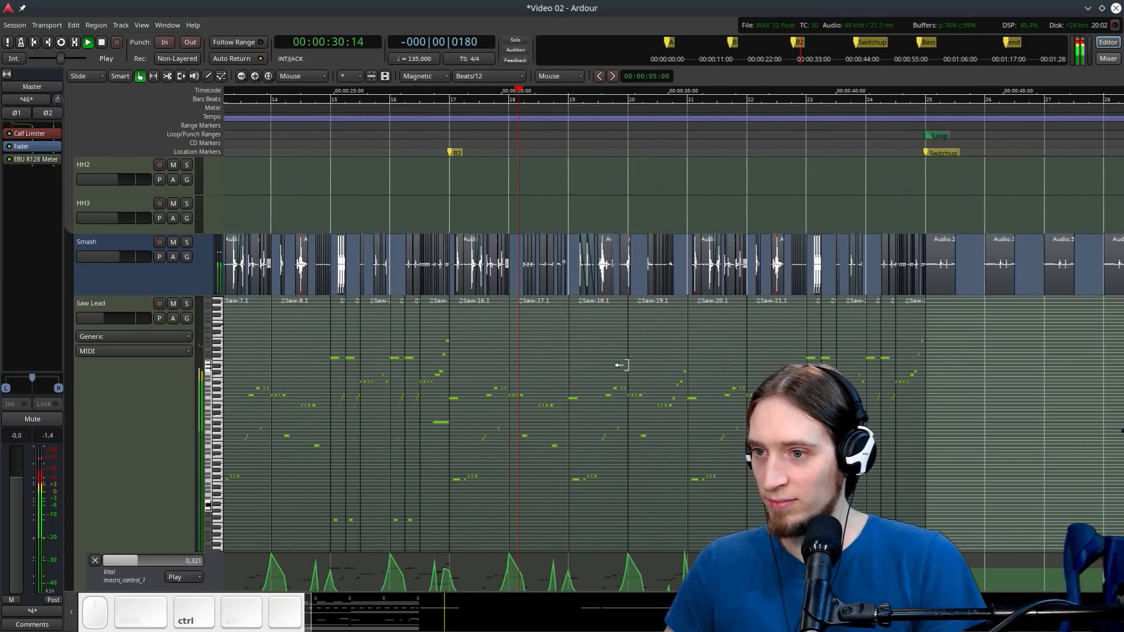
scroll(651, 365, "down", 3)
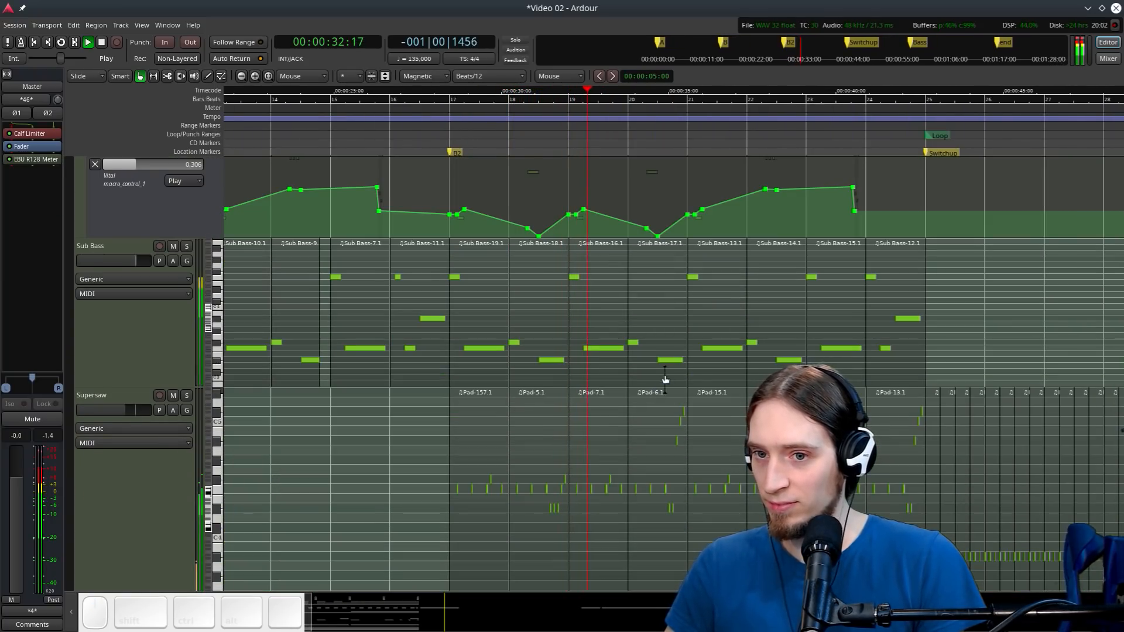
scroll(665, 374, "up", 2, "ctrl")
scroll(698, 384, "down", 3)
scroll(662, 386, "up", 3)
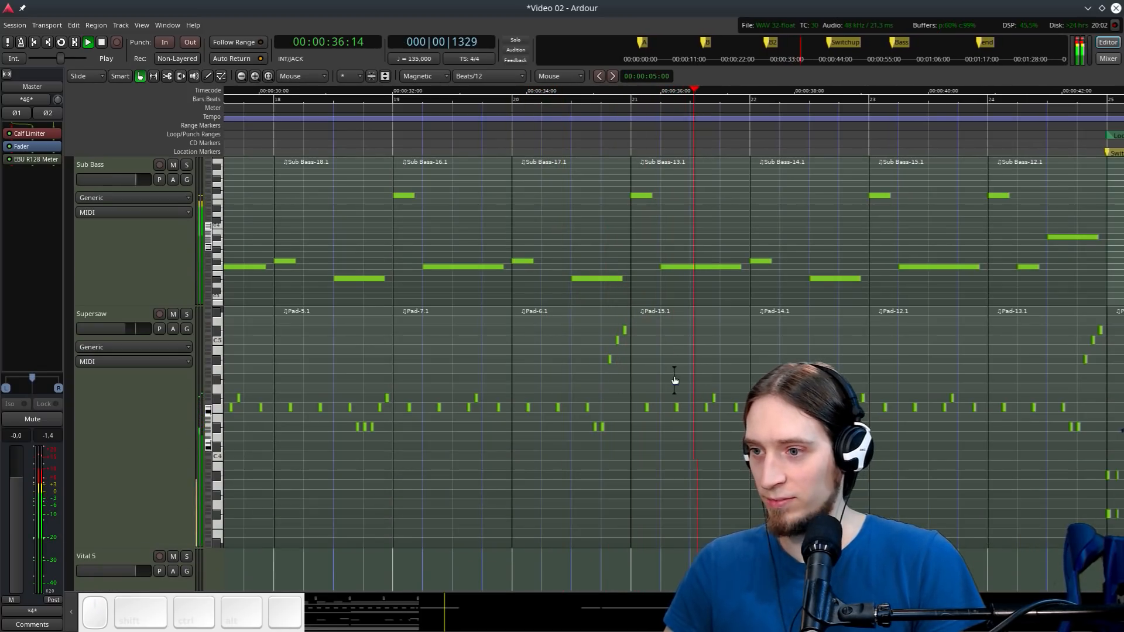
Examine the Shaker, Guitar Growl and SynthVoice tracks around the Switchup marker during playback
scroll(537, 384, "down", 3)
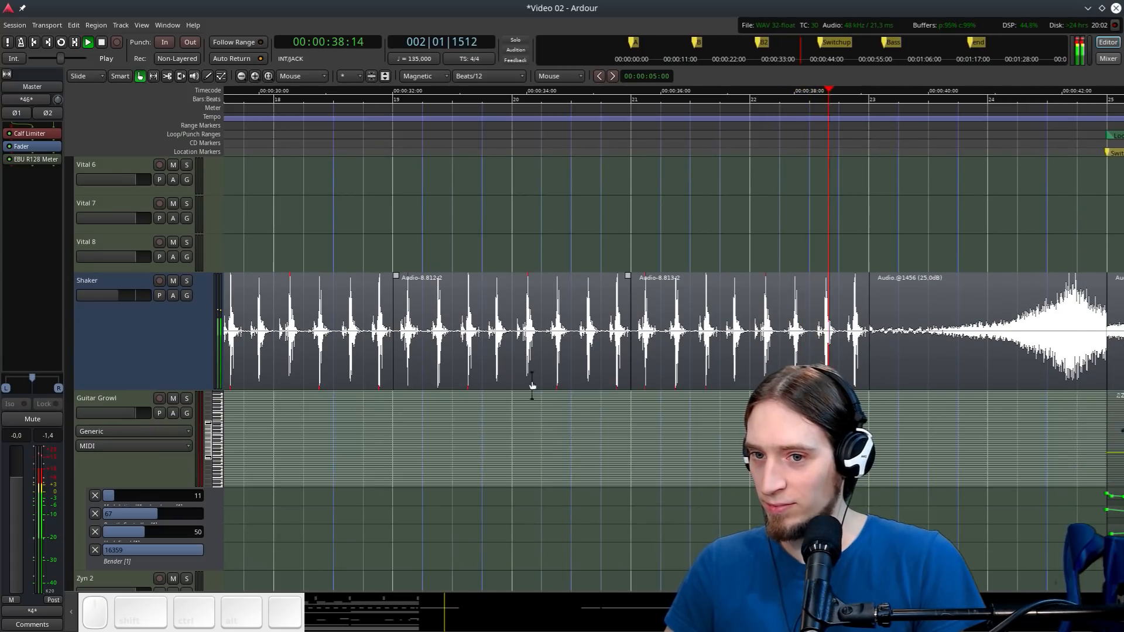
scroll(477, 363, "down", 2, "ctrl")
scroll(650, 369, "up", 2, "ctrl")
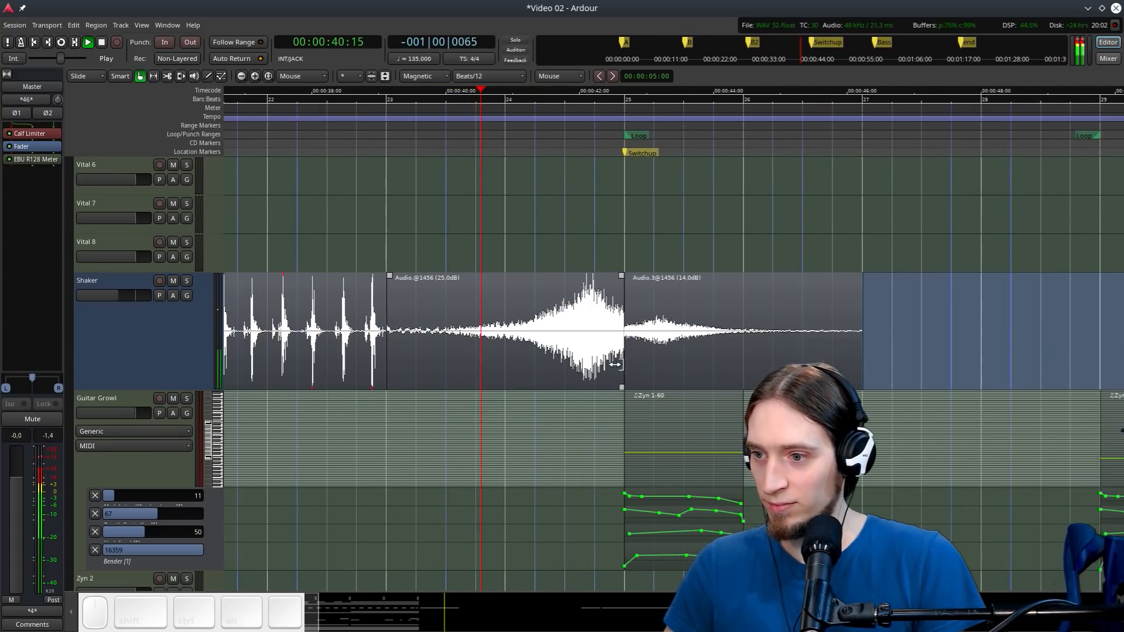
scroll(674, 392, "down", 1, "ctrl")
scroll(703, 380, "down", 5)
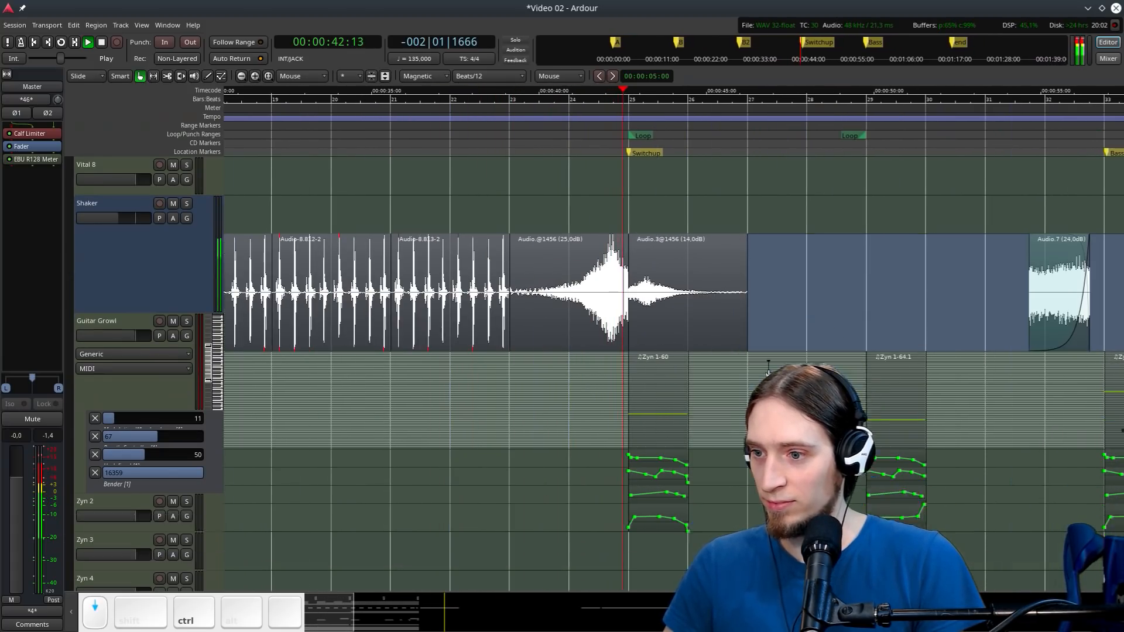
scroll(545, 381, "down", 1, "ctrl")
scroll(709, 386, "up", 2, "ctrl")
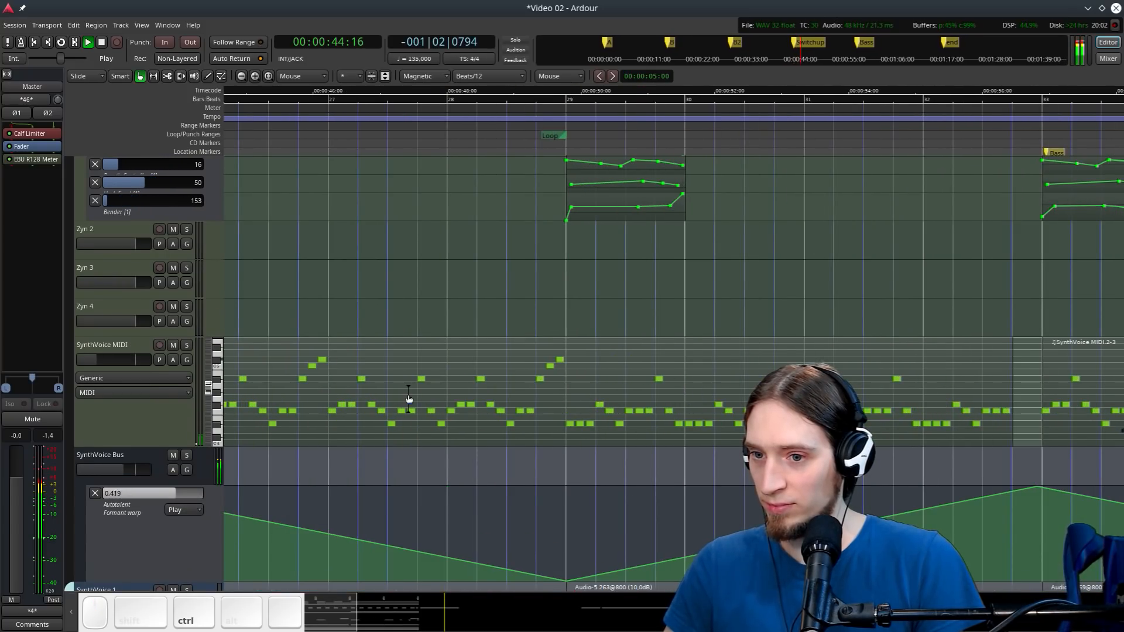
scroll(414, 391, "down", 1, "ctrl")
scroll(420, 387, "down", 2)
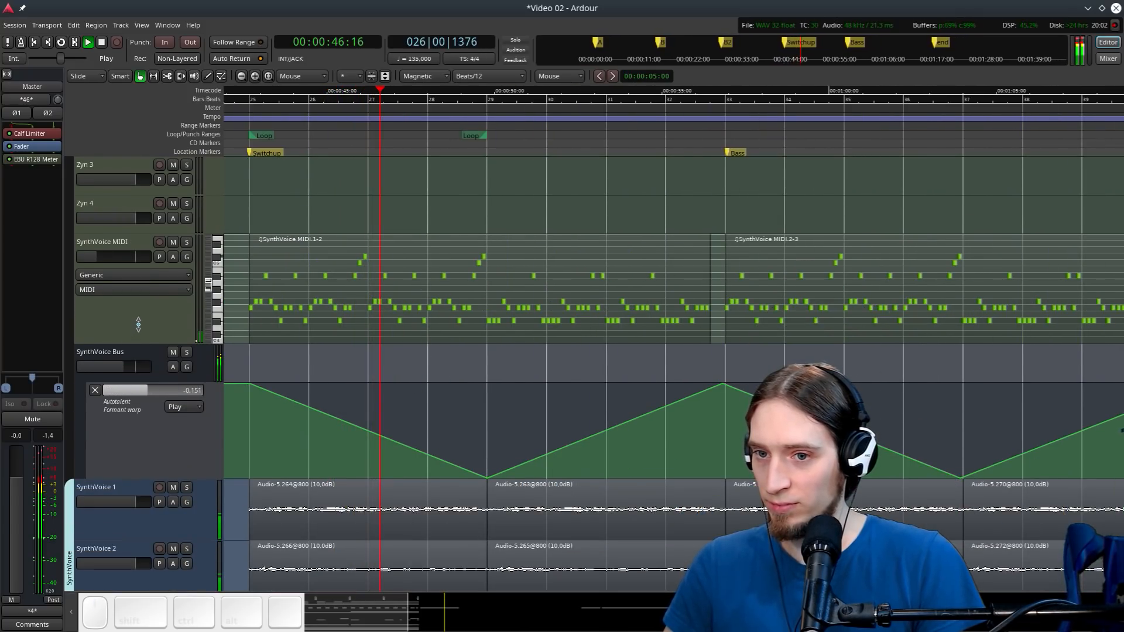
Show the SynthVoice Bus plugin chain and open its Autotune plugin to view the settings during playback
left_click(141, 330)
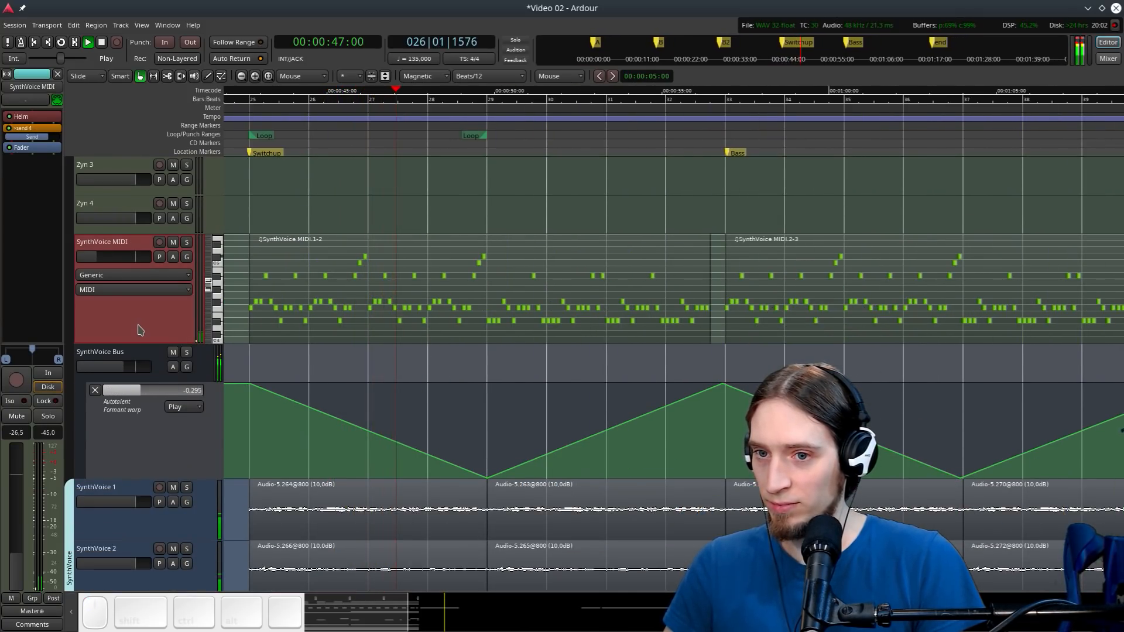
left_click(113, 357)
double_click(36, 148)
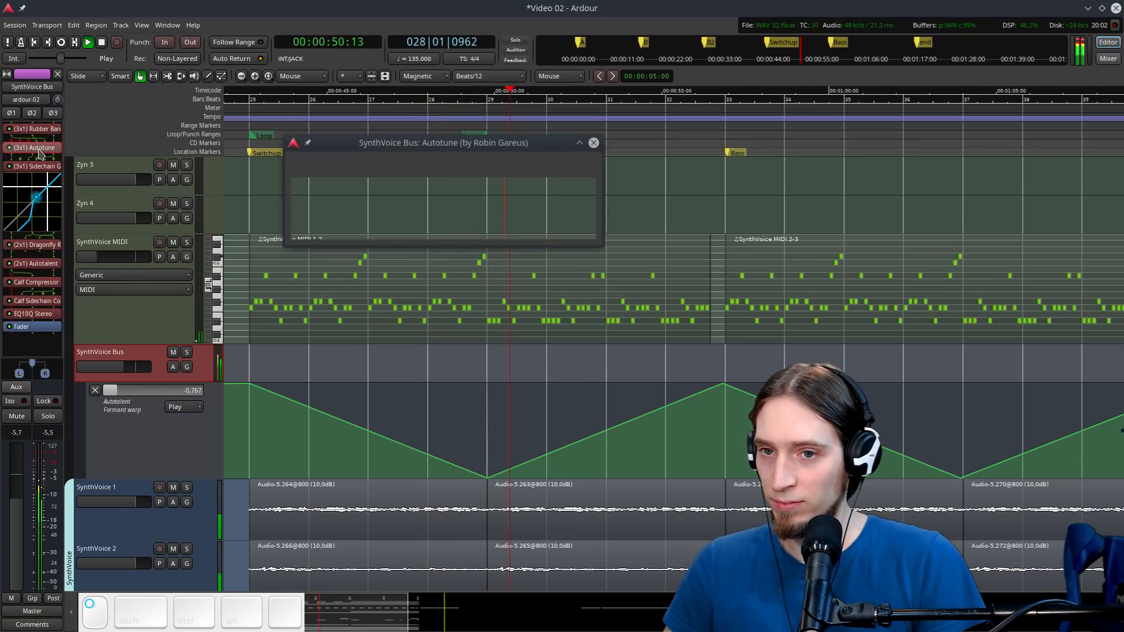
scroll(643, 386, "down", 3)
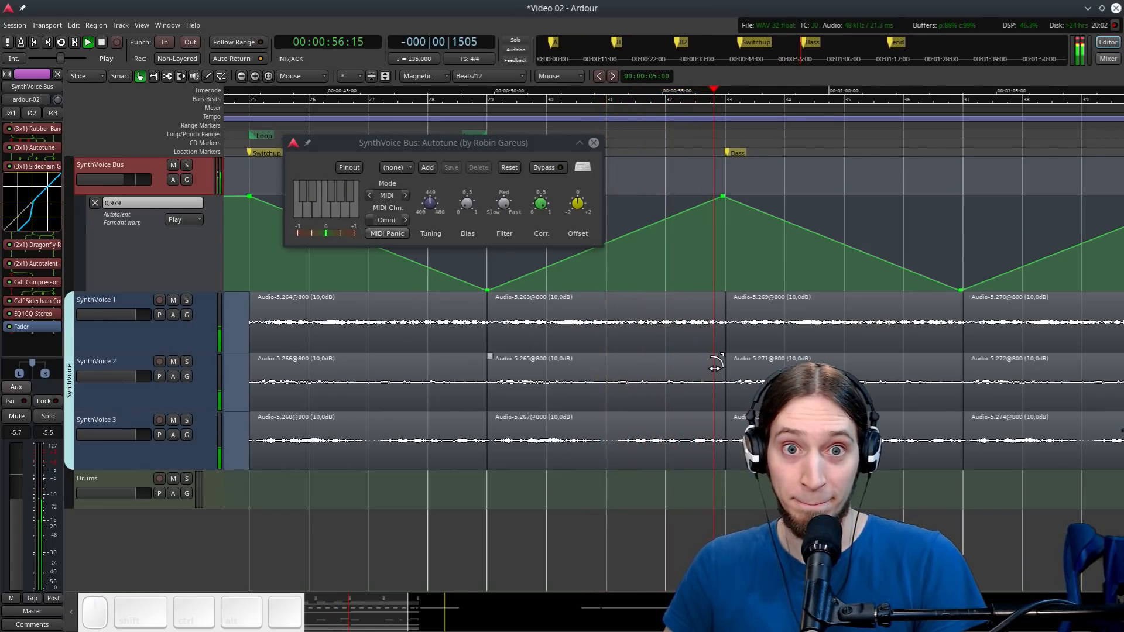
Examine the Guitar Growl, SynthVoice MIDI, Sub Bass and Supersaw parts in the Bass section during playback
scroll(716, 364, "down", 2, "ctrl")
scroll(768, 359, "down", 5)
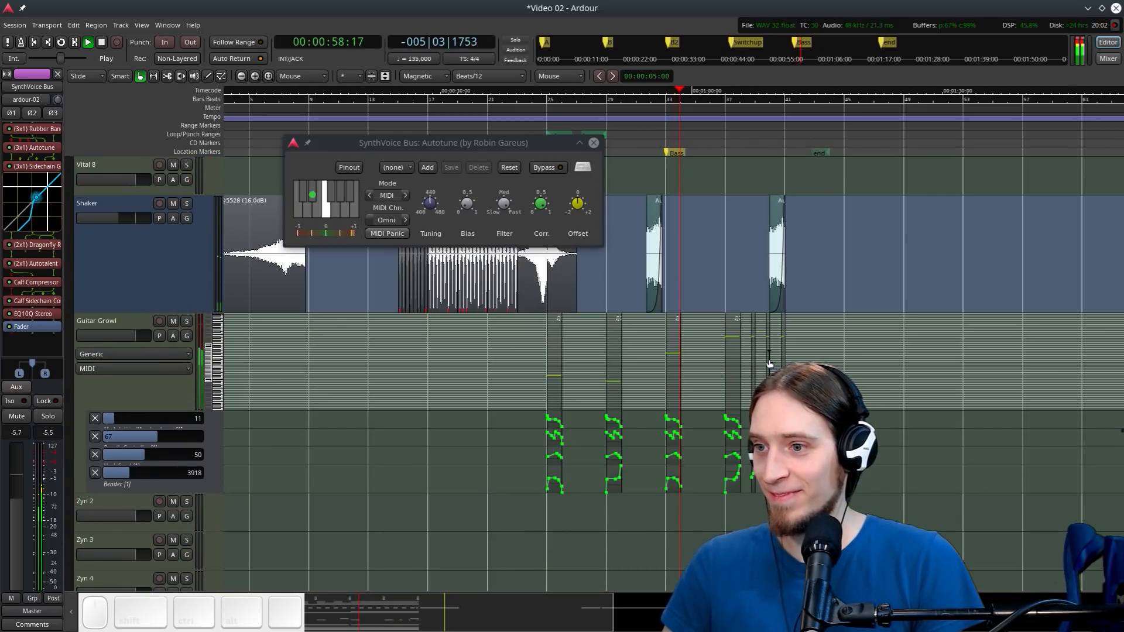
scroll(768, 360, "down", 4)
scroll(738, 390, "up", 2, "ctrl")
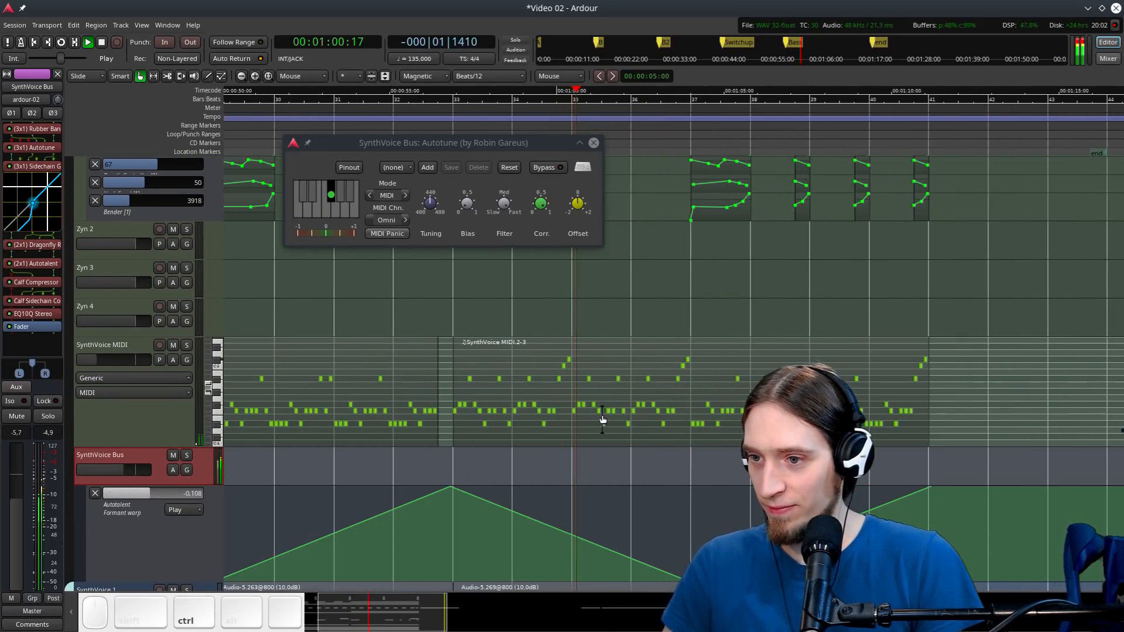
scroll(599, 410, "down", 5)
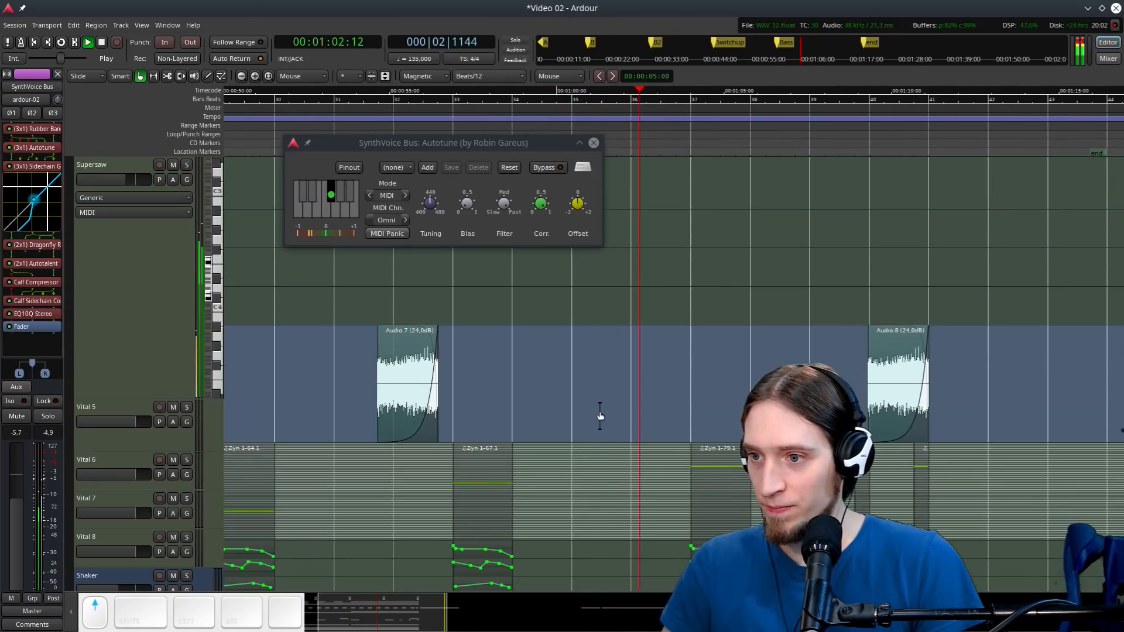
scroll(600, 416, "down", 3)
scroll(680, 425, "up", 2, "ctrl")
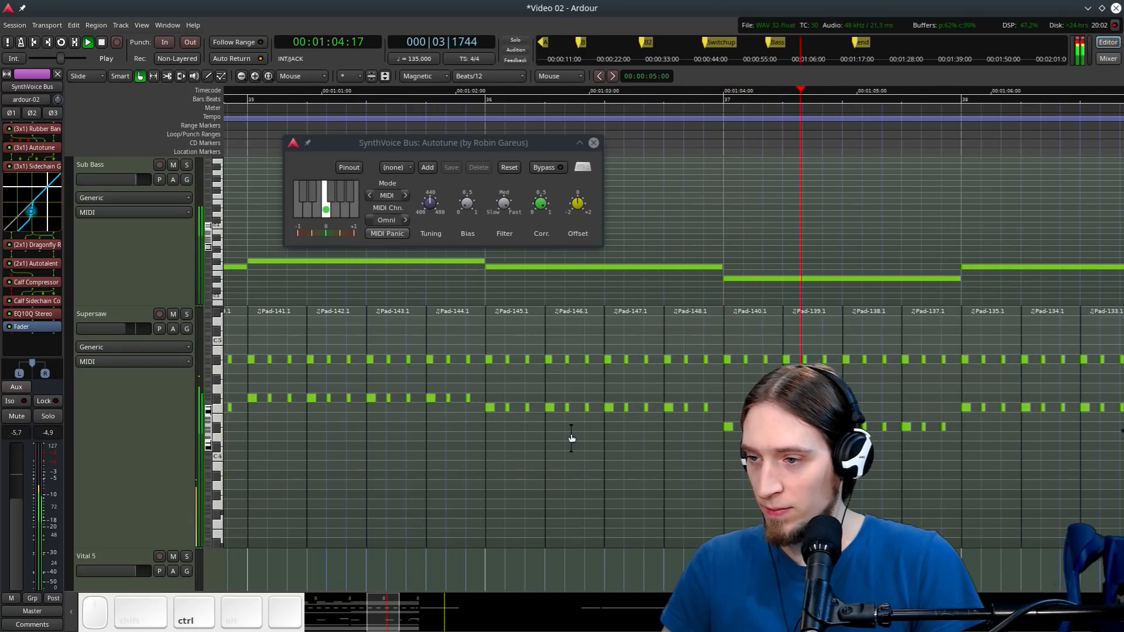
Examine the Smash, Saw Lead and vocal tracks through the end of the song during playback
scroll(509, 432, "down", 1, "ctrl")
scroll(710, 413, "up", 6)
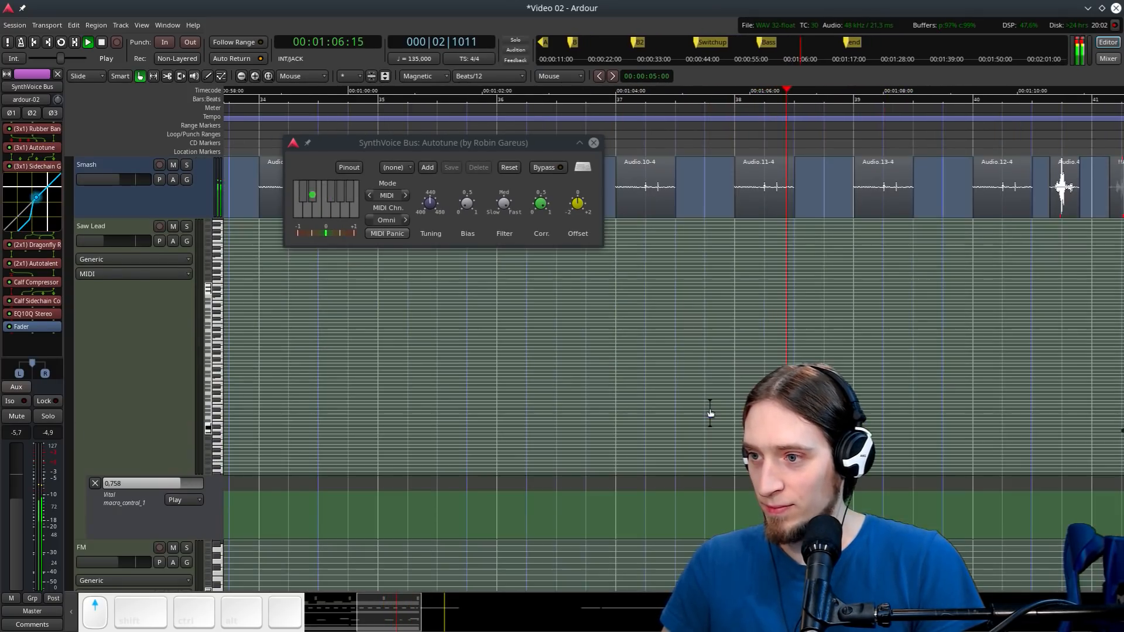
scroll(710, 413, "up", 5)
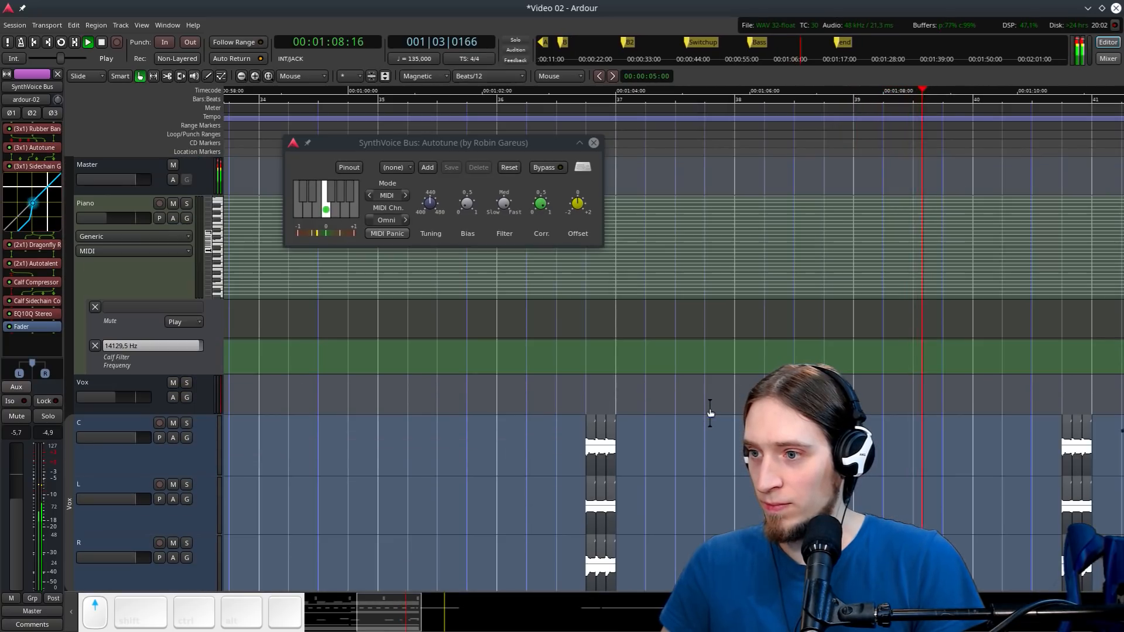
scroll(710, 413, "down", 1, "ctrl")
scroll(710, 413, "down", 2, "ctrl")
scroll(710, 413, "down", 3)
scroll(754, 361, "up", 4, "ctrl")
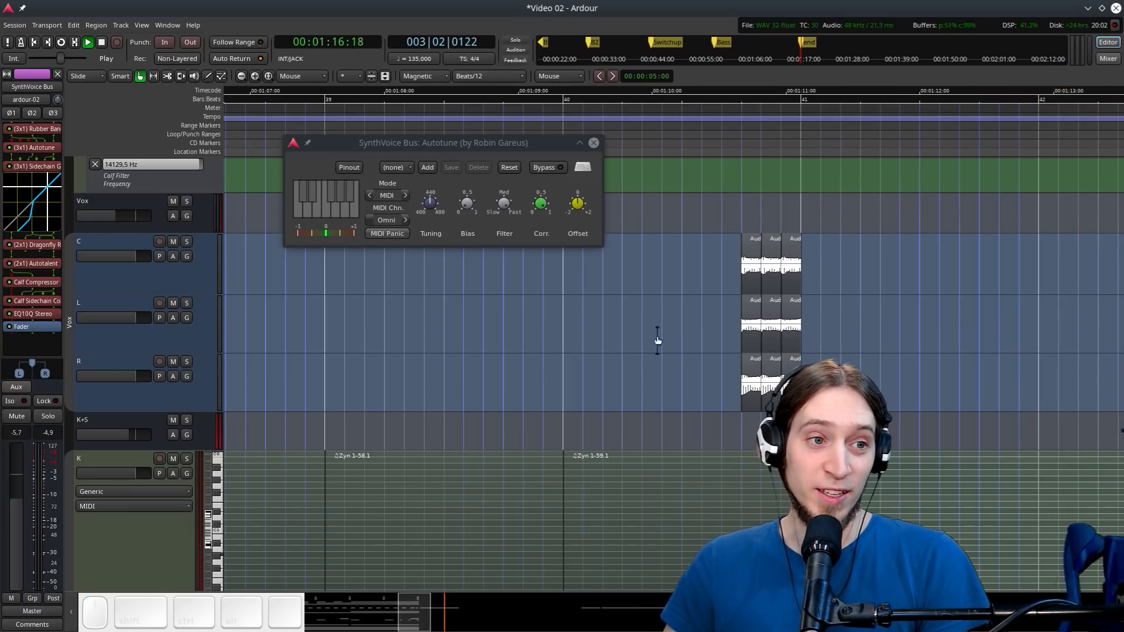
Close the Autotune plugin window and stop playback
left_click(594, 143)
scroll(577, 286, "down", 2)
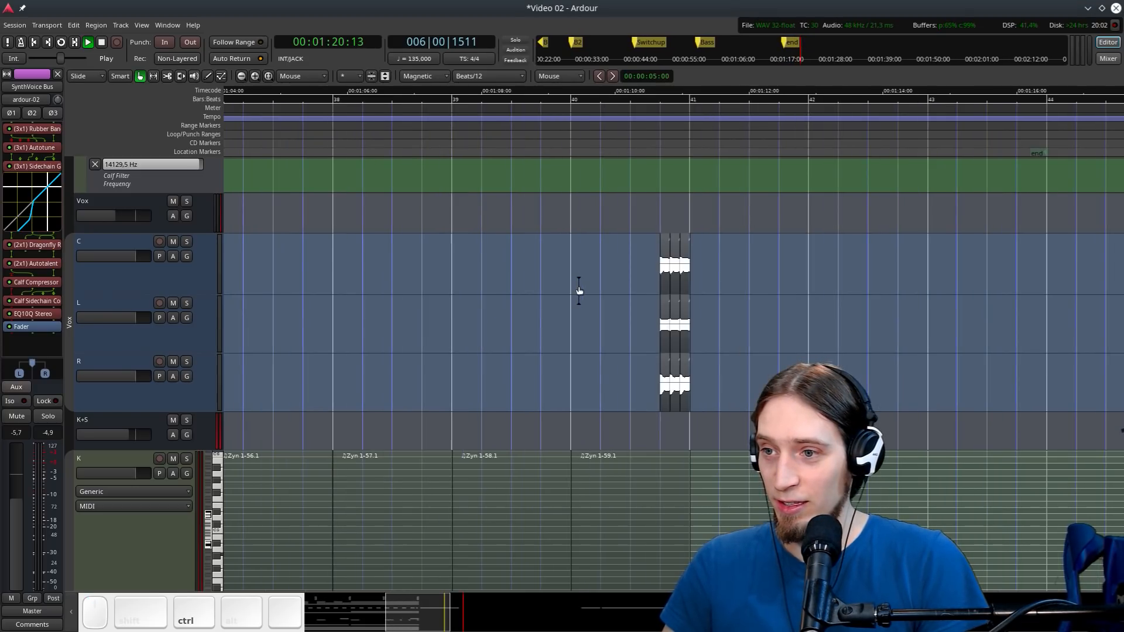
key("space")
Place the playhead just before the Switchup marker at bar 25
scroll(575, 284, "down", 3)
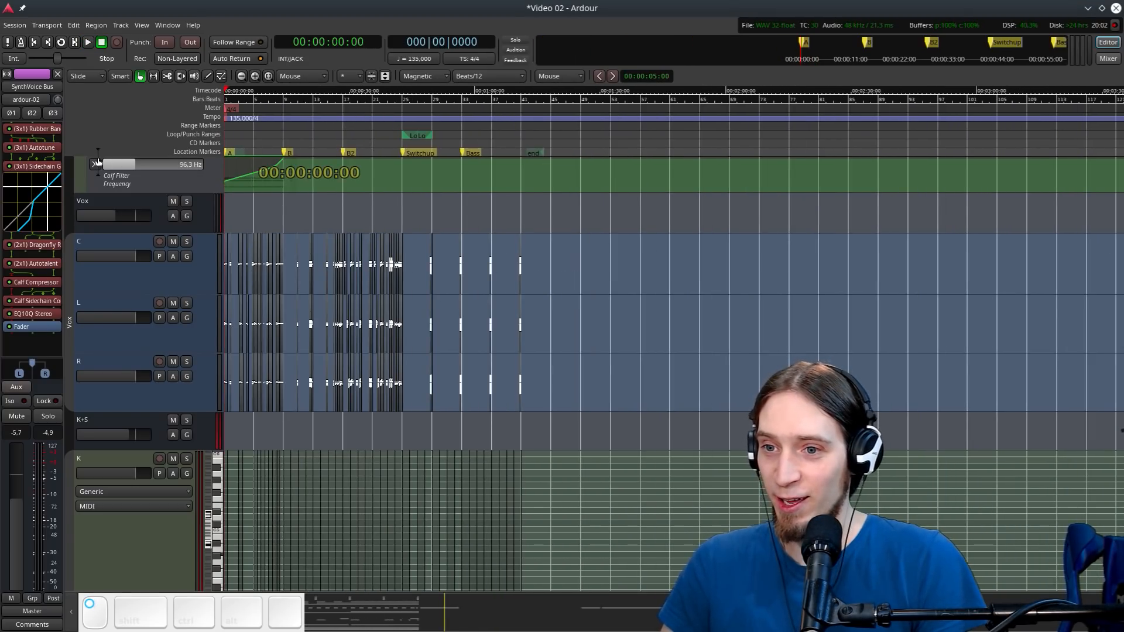
scroll(290, 308, "up", 1)
scroll(296, 313, "up", 1)
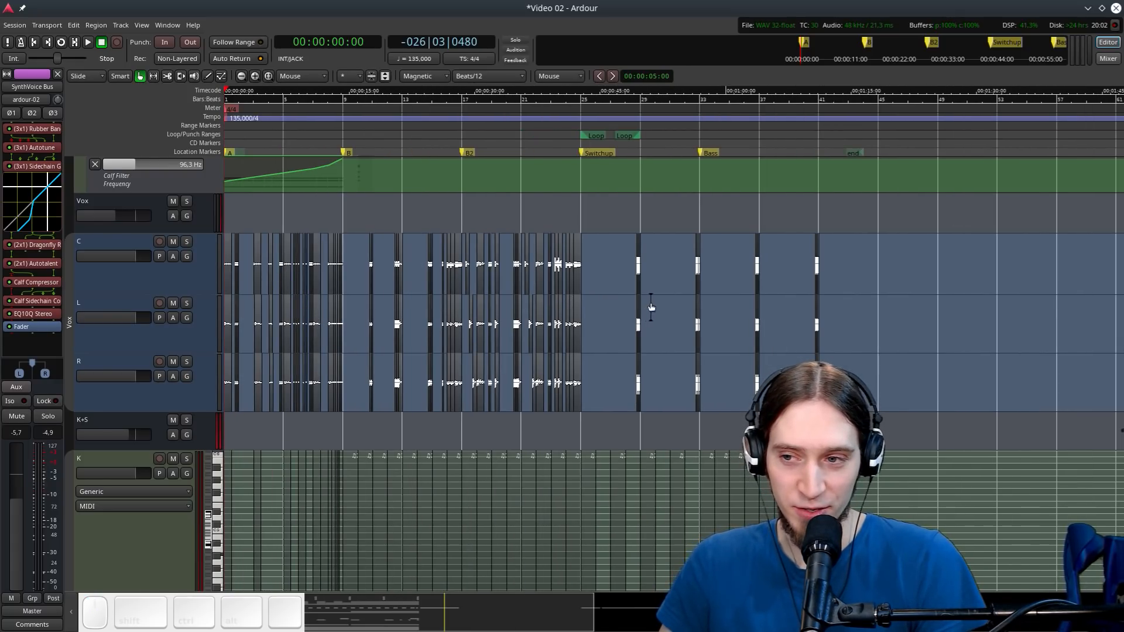
scroll(651, 307, "down", 5)
scroll(651, 307, "down", 8)
scroll(622, 313, "up", 2)
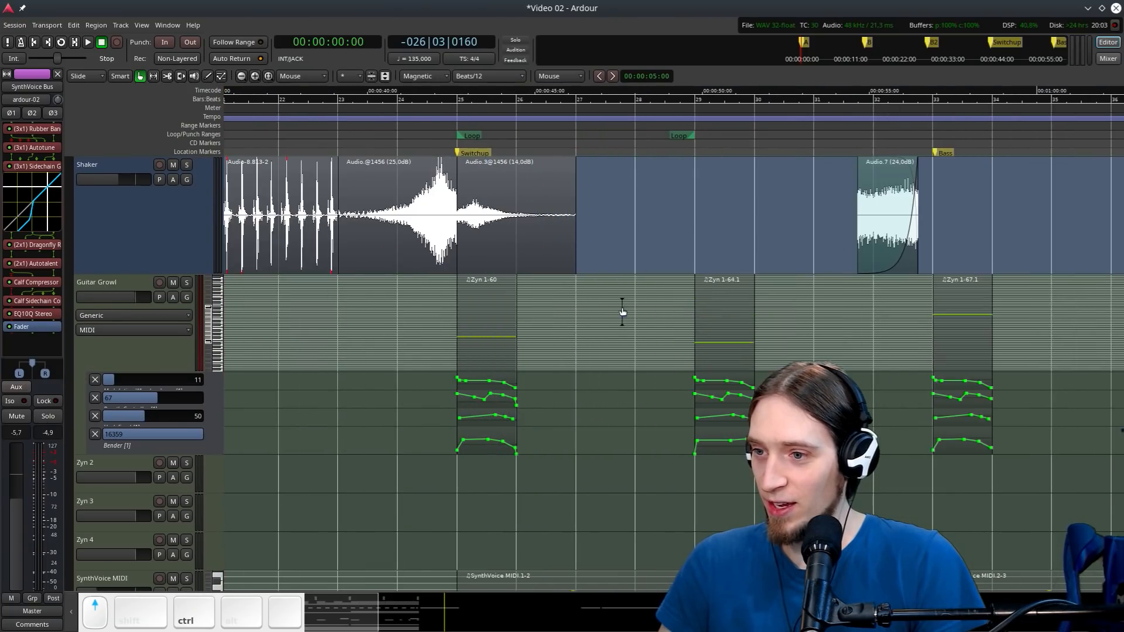
scroll(593, 321, "up", 8)
scroll(560, 321, "up", 10)
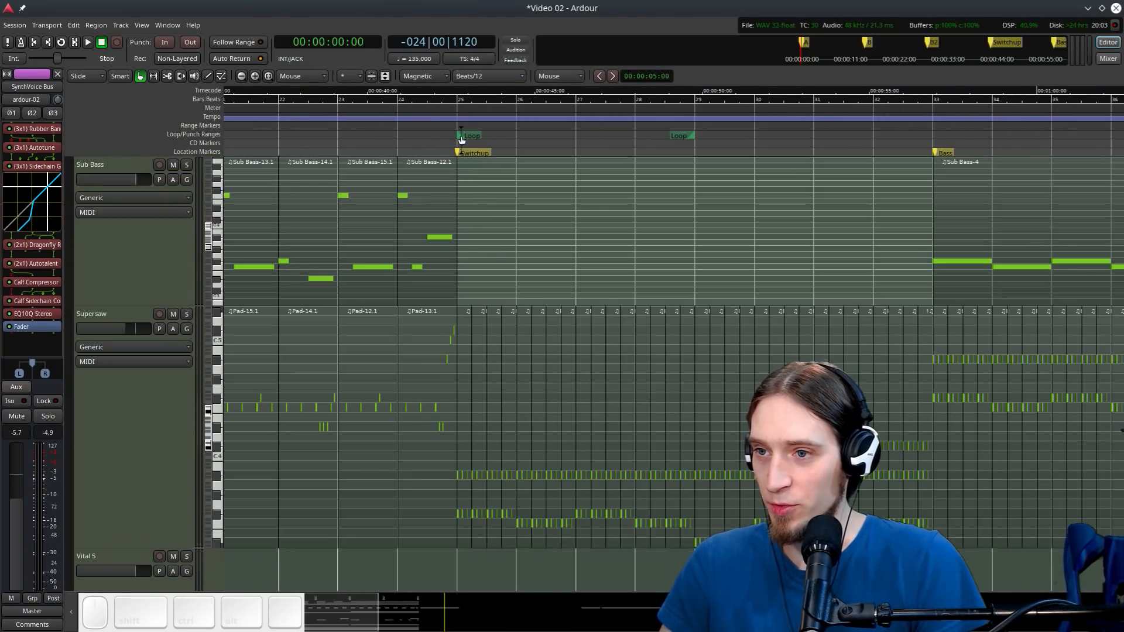
left_click(449, 99)
Solo the SynthVoice MIDI track, the SynthVoice Bus and the SynthVoice audio tracks
scroll(463, 195, "down", 1)
scroll(460, 246, "down", 8)
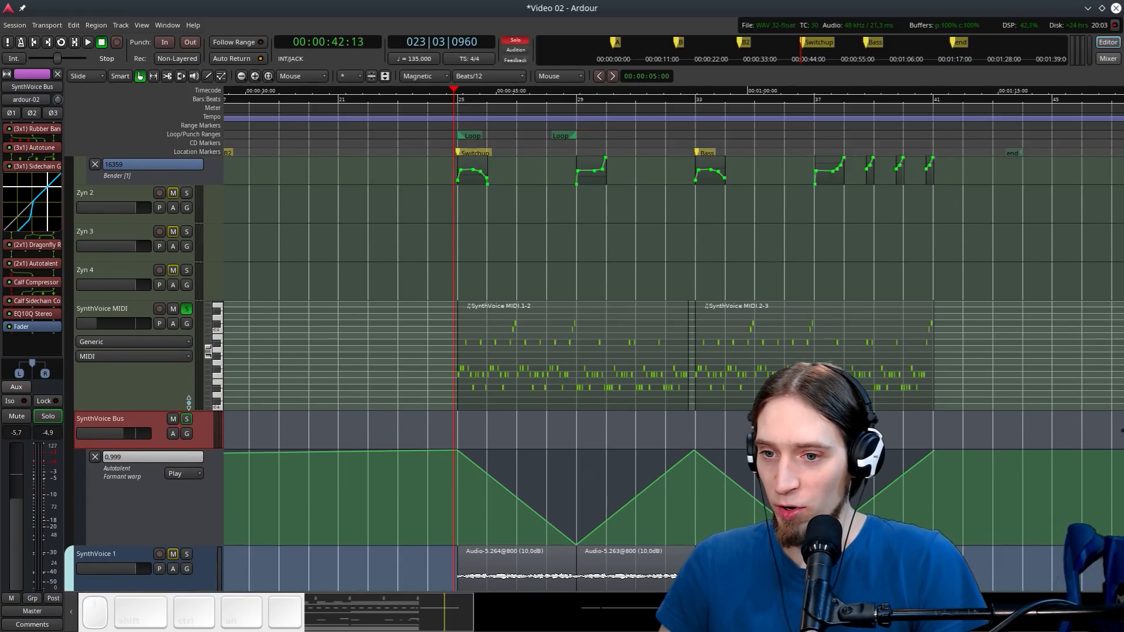
scroll(189, 457, "down", 2)
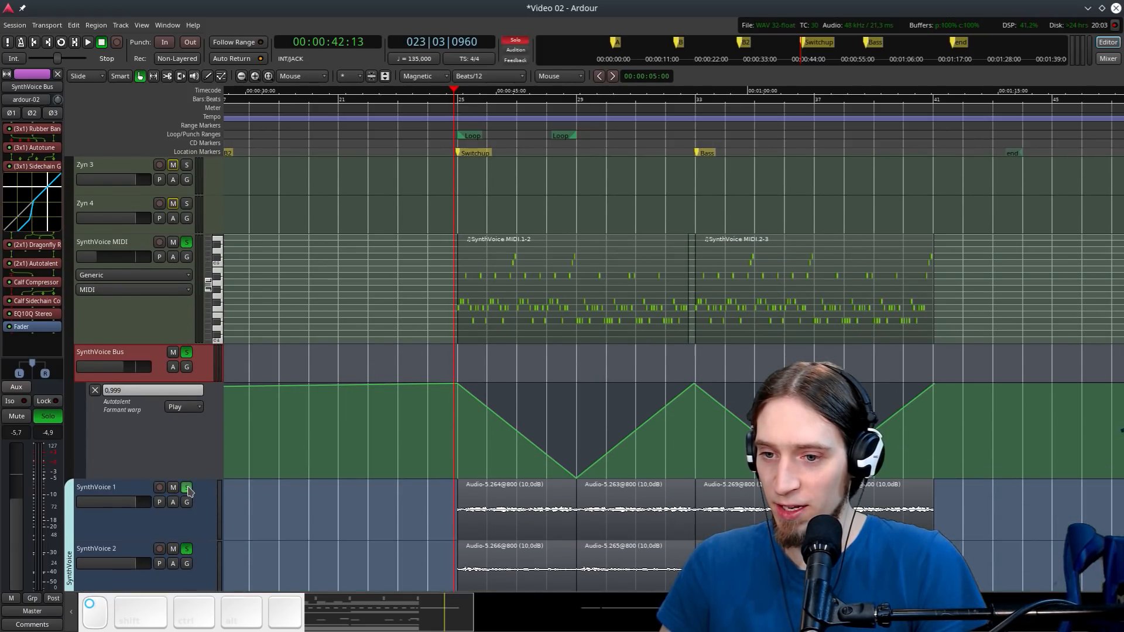
Play the soloed SynthVoice tracks from the Switchup and examine their notes, formant warp automation and audio regions
key("space")
scroll(499, 305, "up", 2, "ctrl")
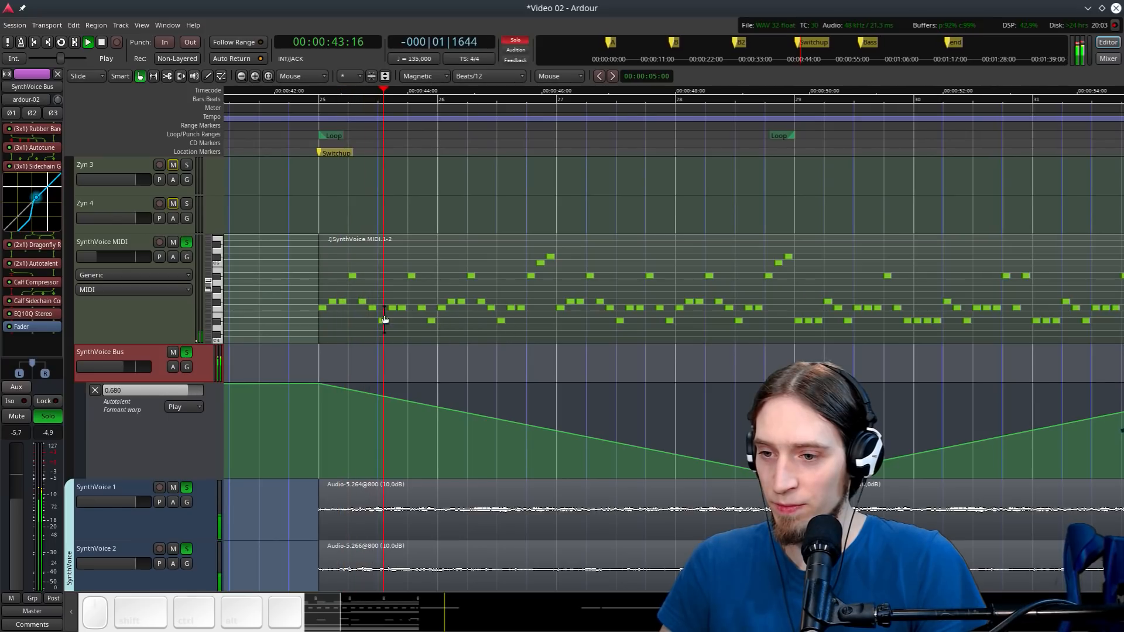
scroll(306, 321, "down", 2, "ctrl")
scroll(482, 322, "down", 1)
scroll(451, 325, "down", 4)
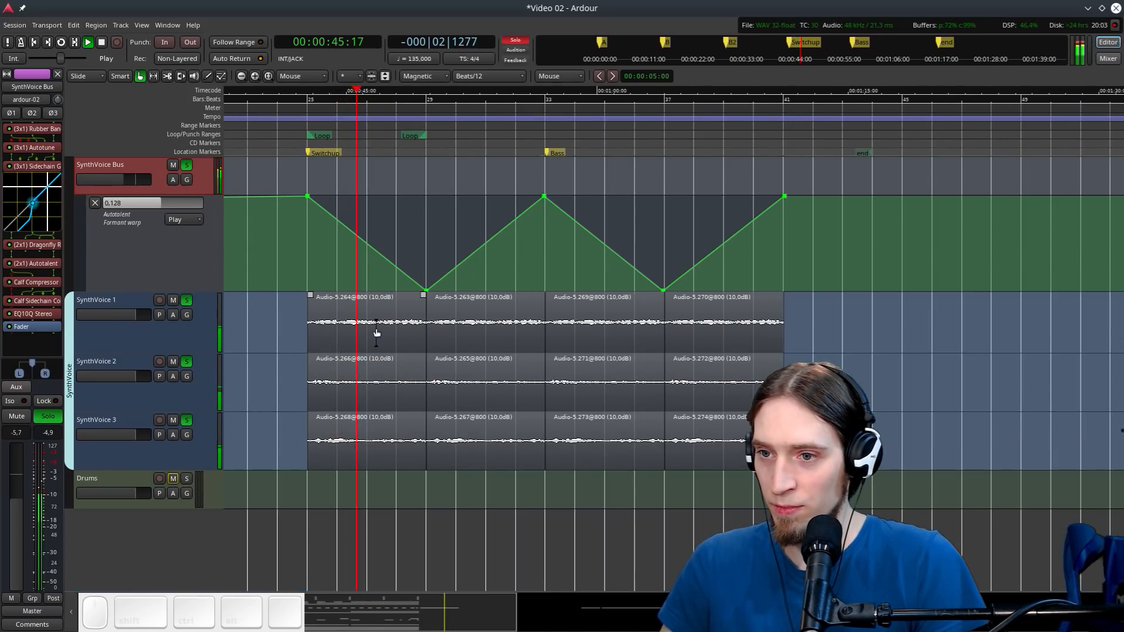
scroll(376, 328, "up", 4)
scroll(367, 327, "down", 1)
Stop playback, take the SynthVoice MIDI track out of solo and replay from just before the Switchup marker
key("space")
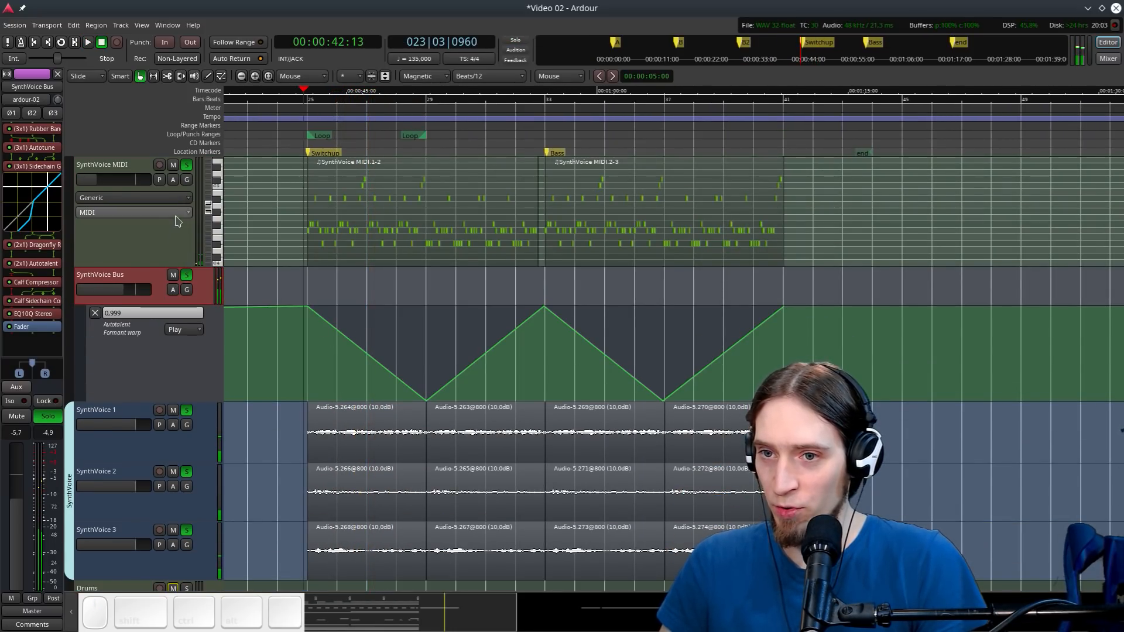
key("space")
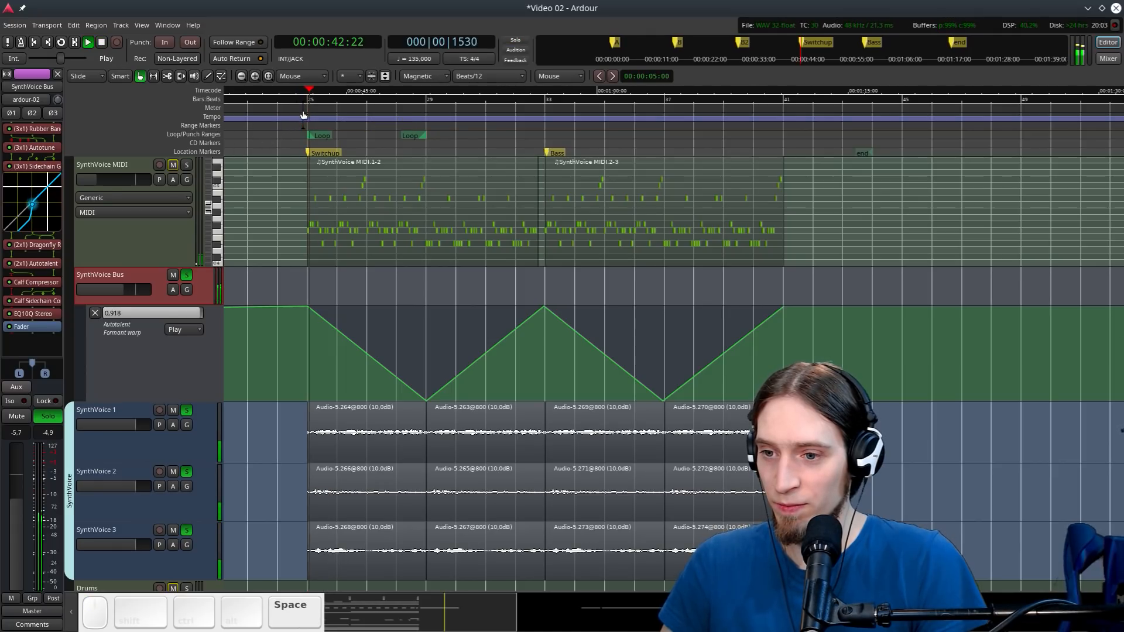
Bypass the sidechain plugin that follows Autotune on the SynthVoice Bus while it plays
scroll(321, 485, "up", 2, "ctrl")
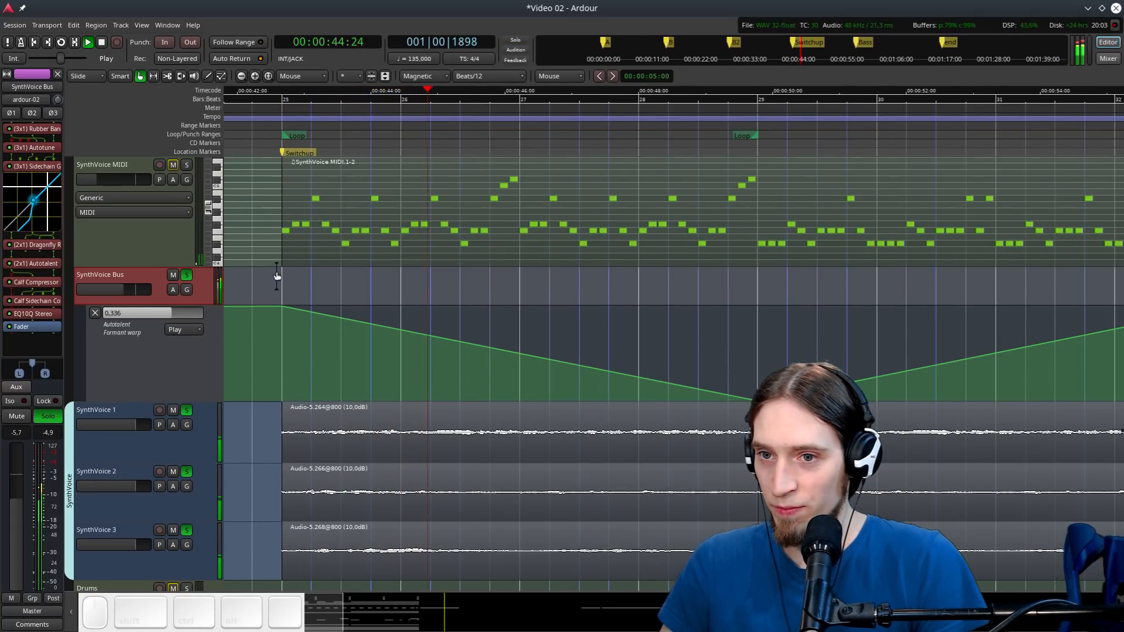
left_click(10, 167)
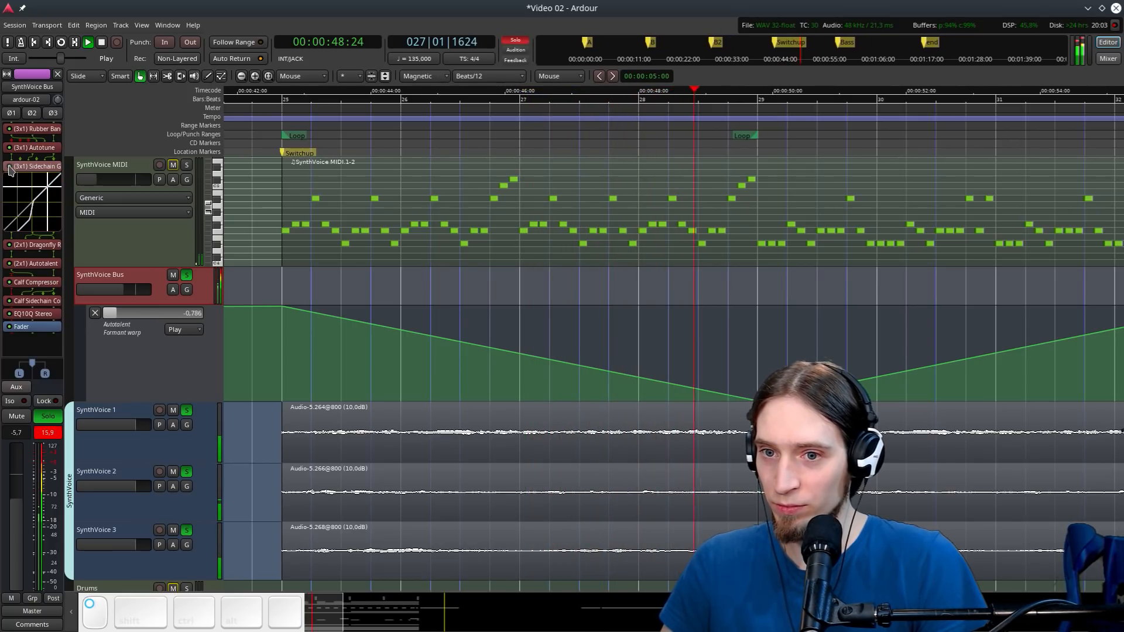
Stop playback and look over the SynthVoice audio regions and the formant warp automation from the Switchup onward
scroll(385, 279, "down", 1, "ctrl")
key("space")
scroll(387, 351, "down", 3)
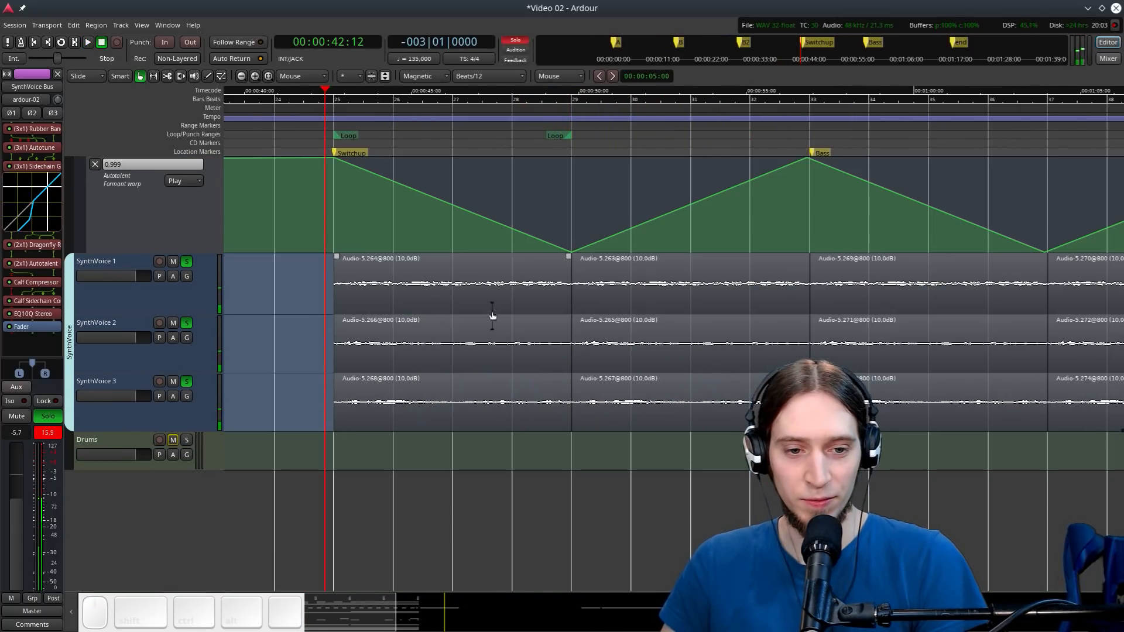
scroll(446, 326, "down", 1, "ctrl")
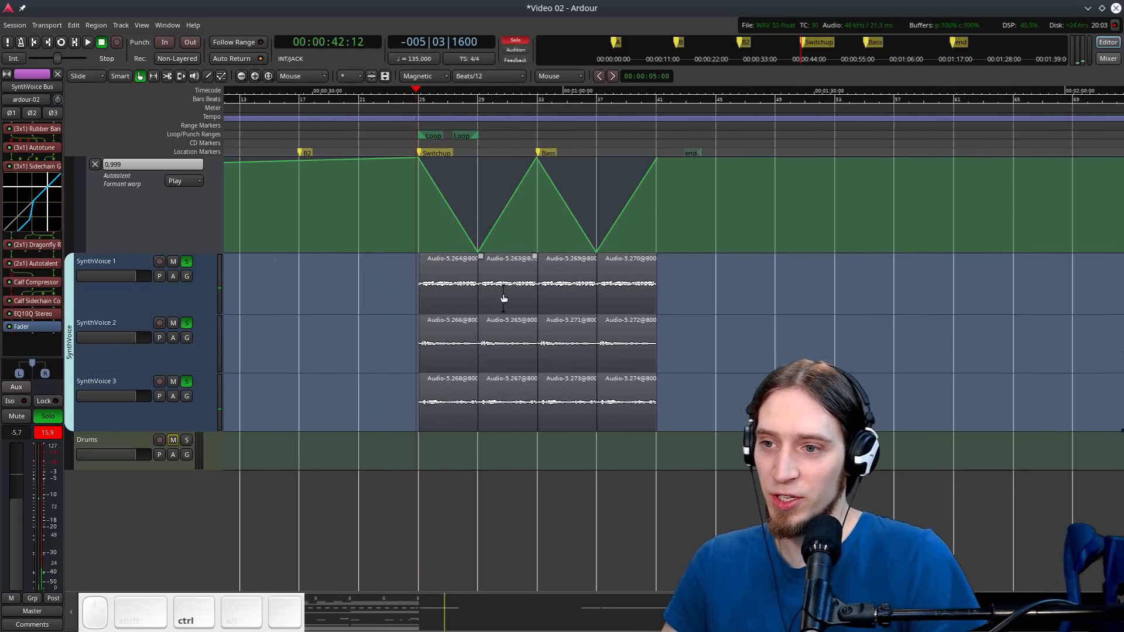
scroll(469, 310, "up", 1, "ctrl")
scroll(469, 313, "up", 1, "ctrl")
Select the SynthVoice Bus, examine the Autotune plugin's pin connections and MIDI sidechain input, and close the window
left_click(113, 308)
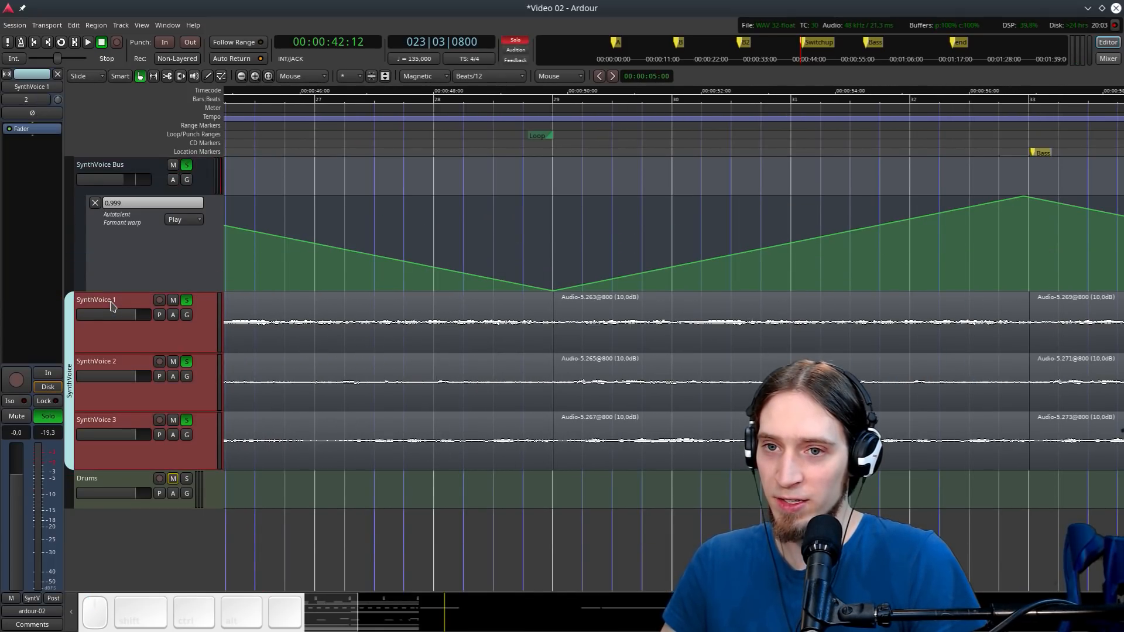
scroll(364, 318, "up", 3)
left_click(125, 313)
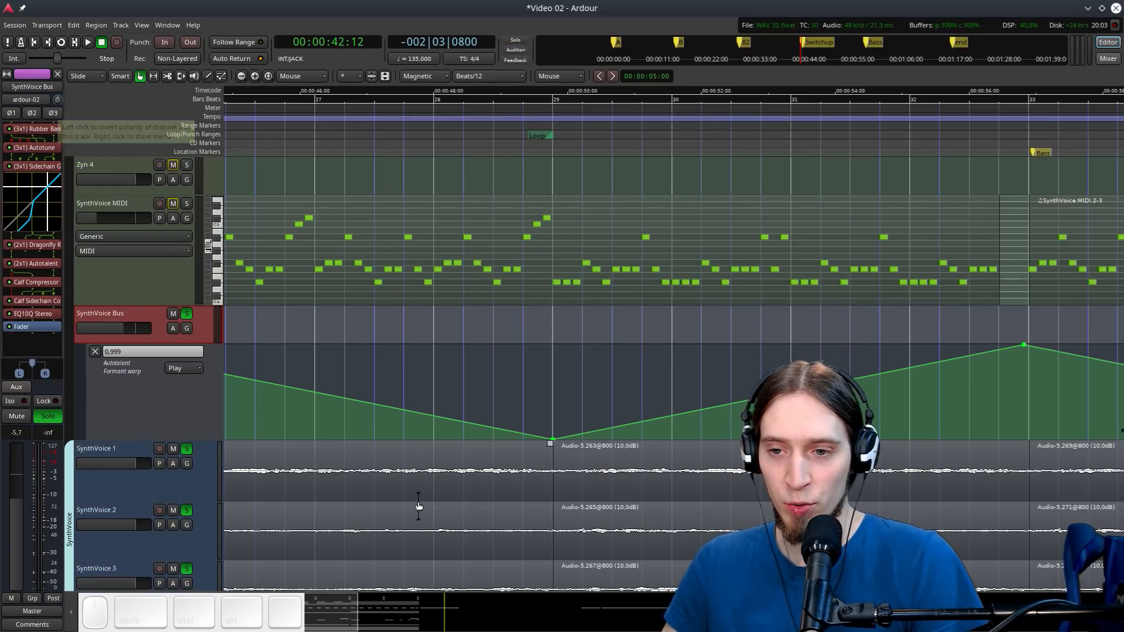
right_click(28, 150)
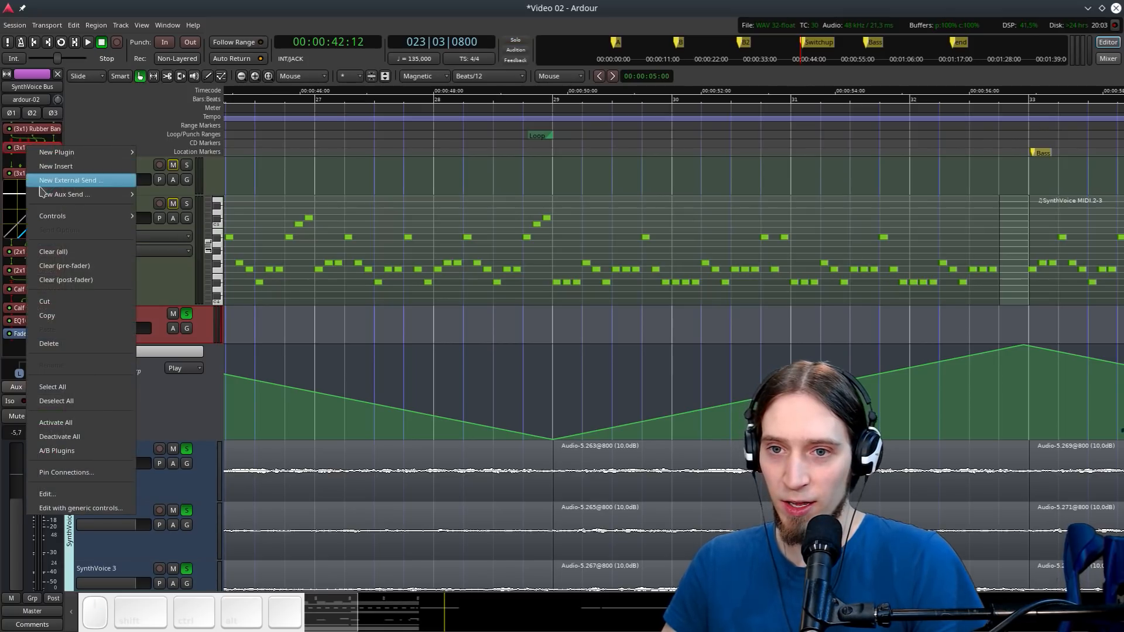
left_click(64, 478)
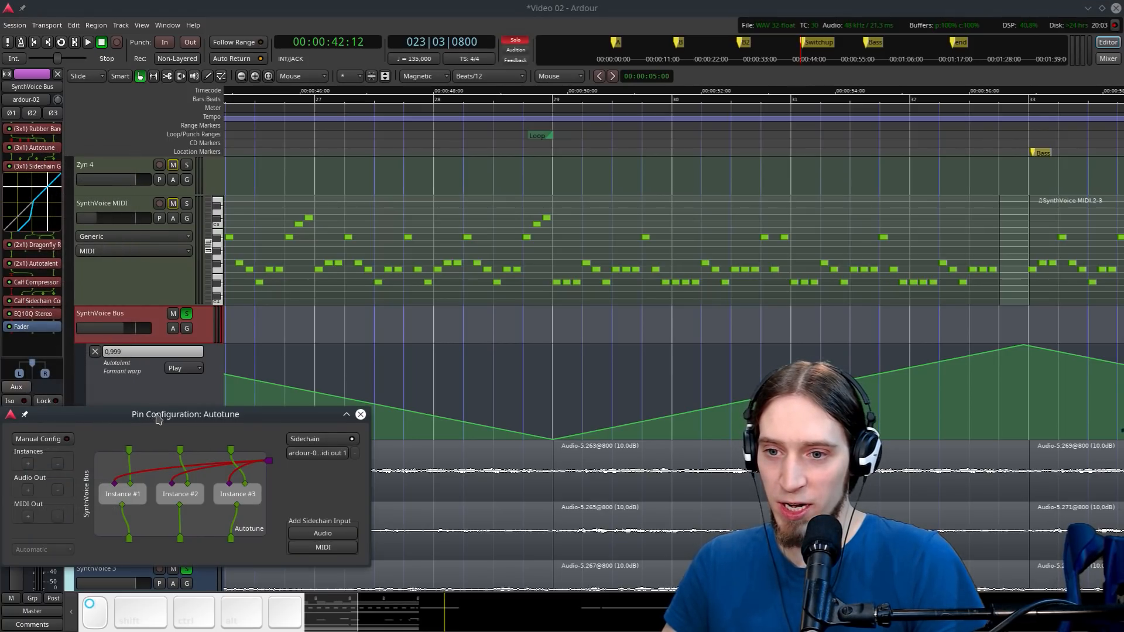
left_click_drag(157, 418, 432, 245)
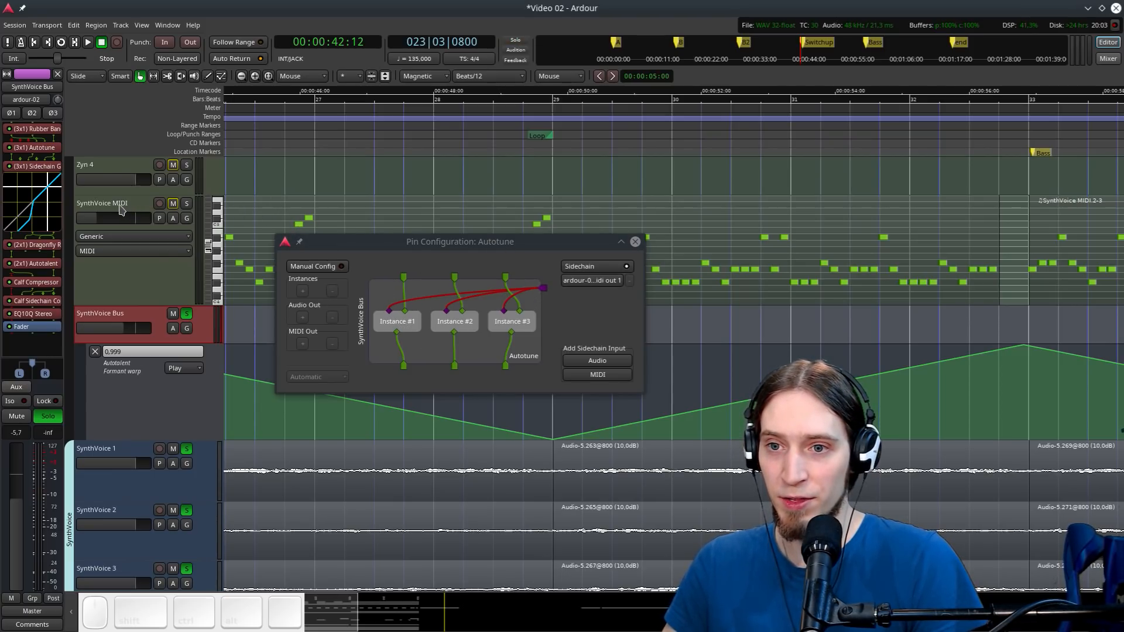
left_click_drag(367, 251, 378, 334)
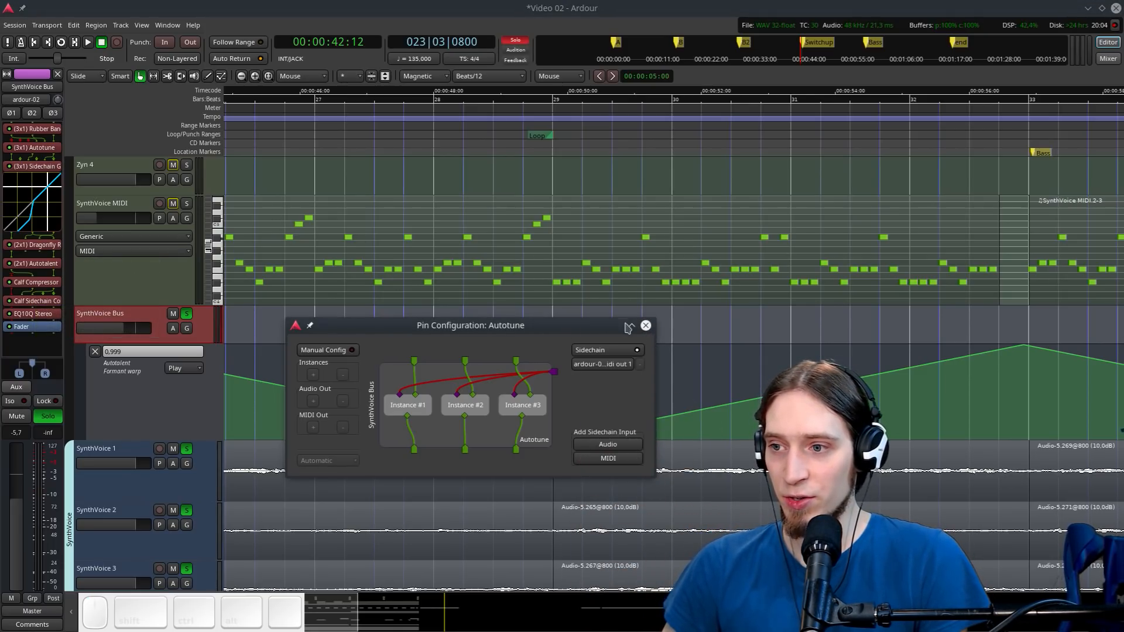
left_click(646, 325)
Play from just before bar 27 with the SynthVoice MIDI track soloed to hear its synth alone, and stop
left_click(113, 278)
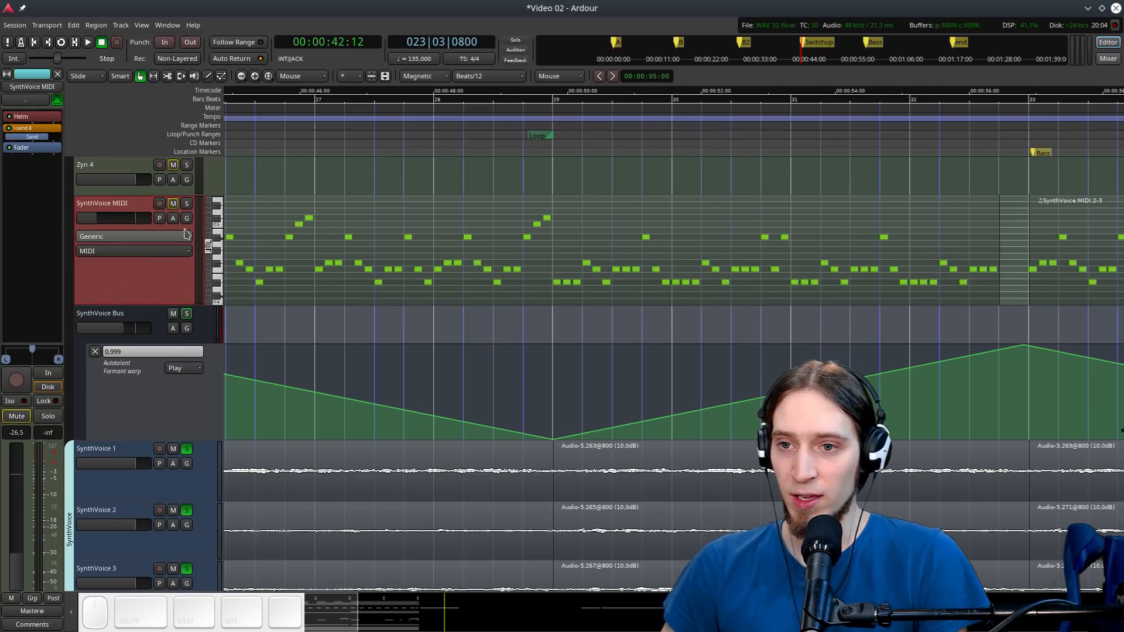
left_click(256, 119)
key("space")
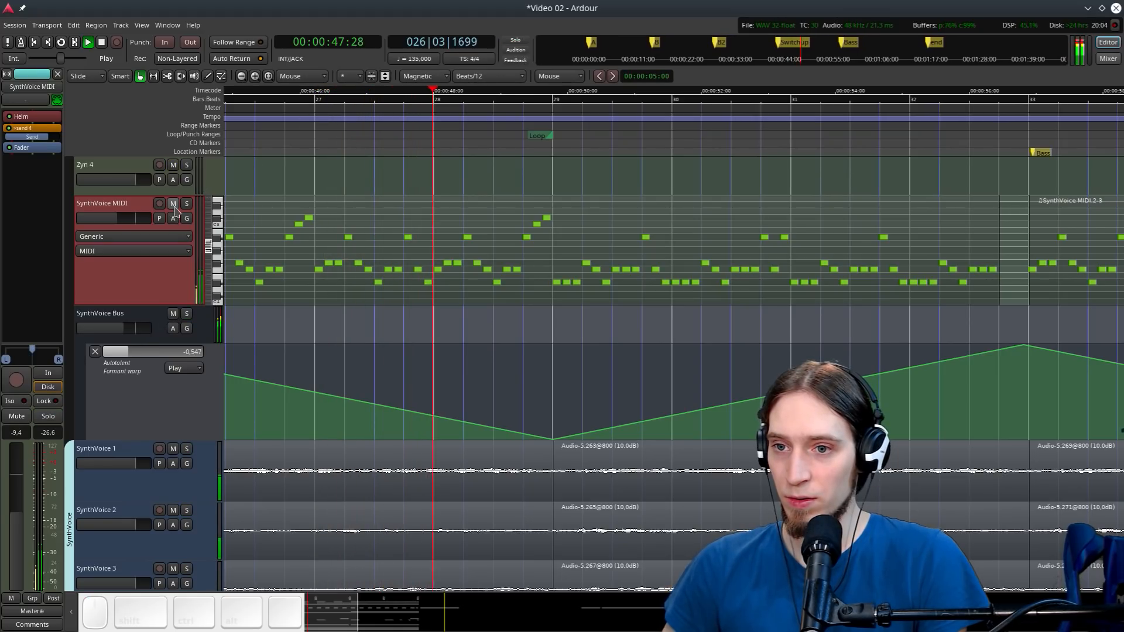
left_click(184, 314)
left_click(199, 316)
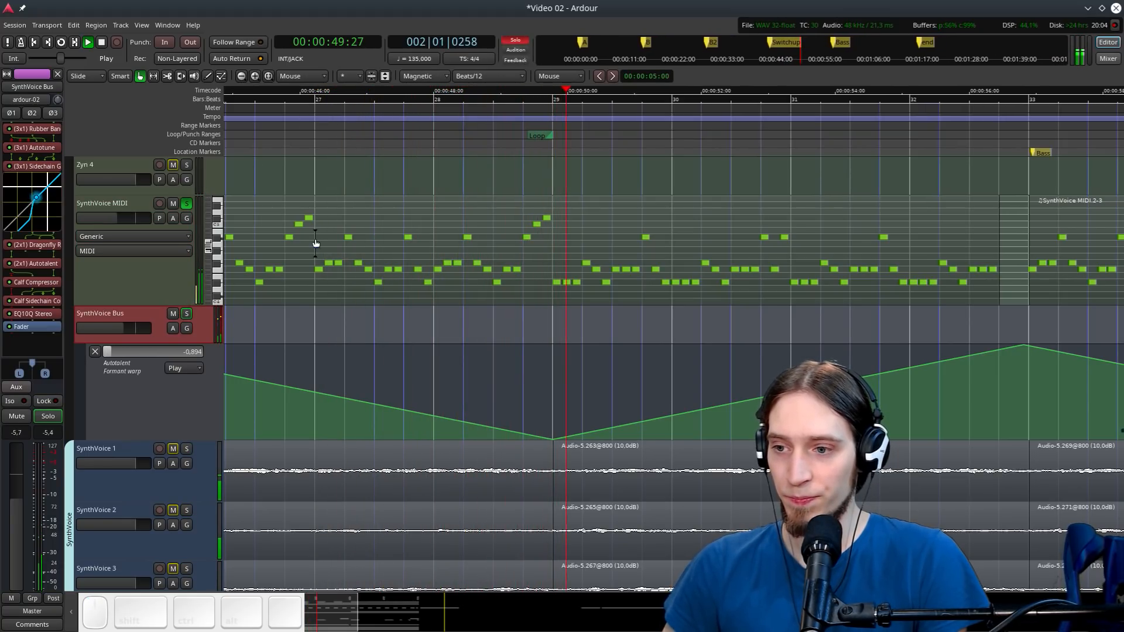
key("space")
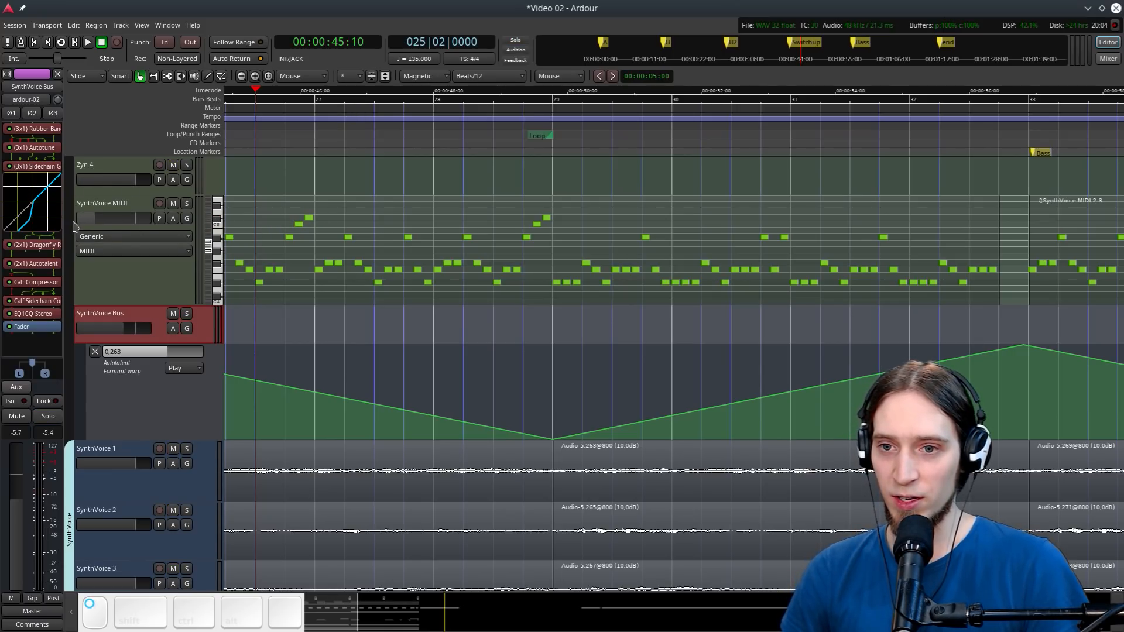
Replay from just before bar 27 with the SynthVoice MIDI fader slightly lowered and the SynthVoice Bus soloed, and stop and clear the solo
key("space")
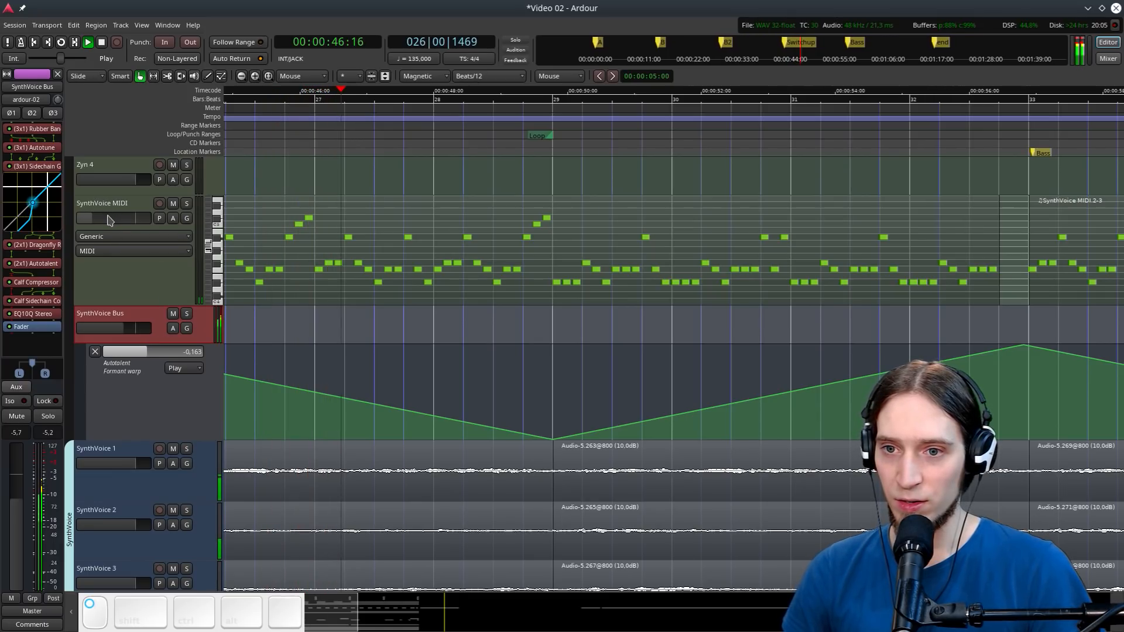
left_click_drag(108, 220, 105, 221)
left_click(187, 314)
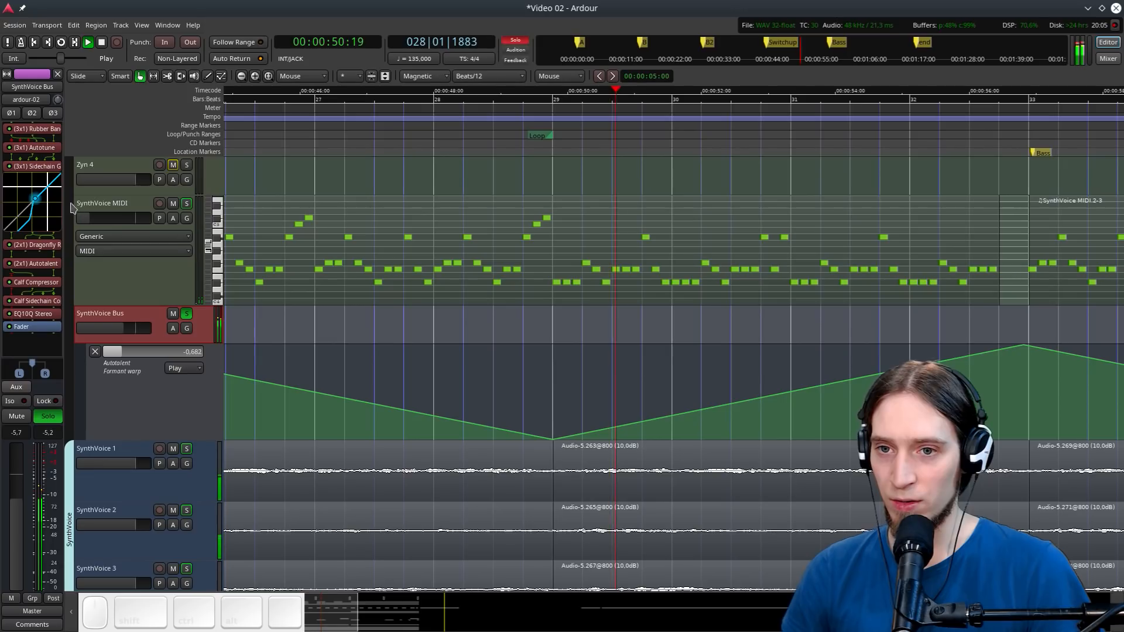
scroll(328, 346, "down", 2)
key("space")
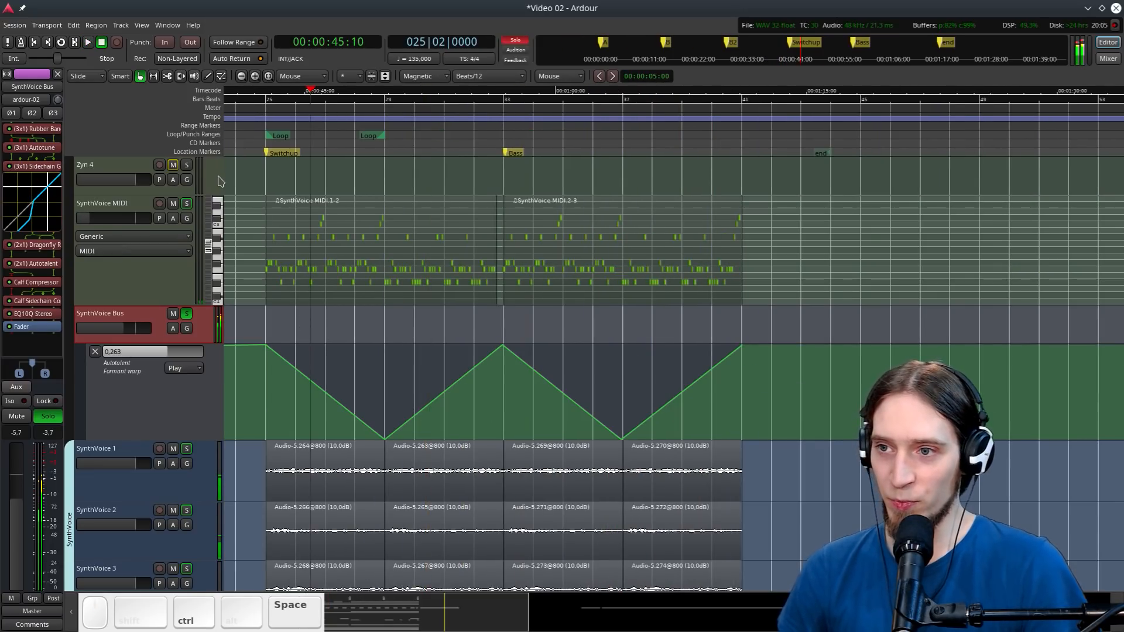
scroll(220, 181, "up", 1)
left_click(187, 352)
Look over the arrangement from the Piano track down through the Vox and K tracks
scroll(337, 328, "up", 6)
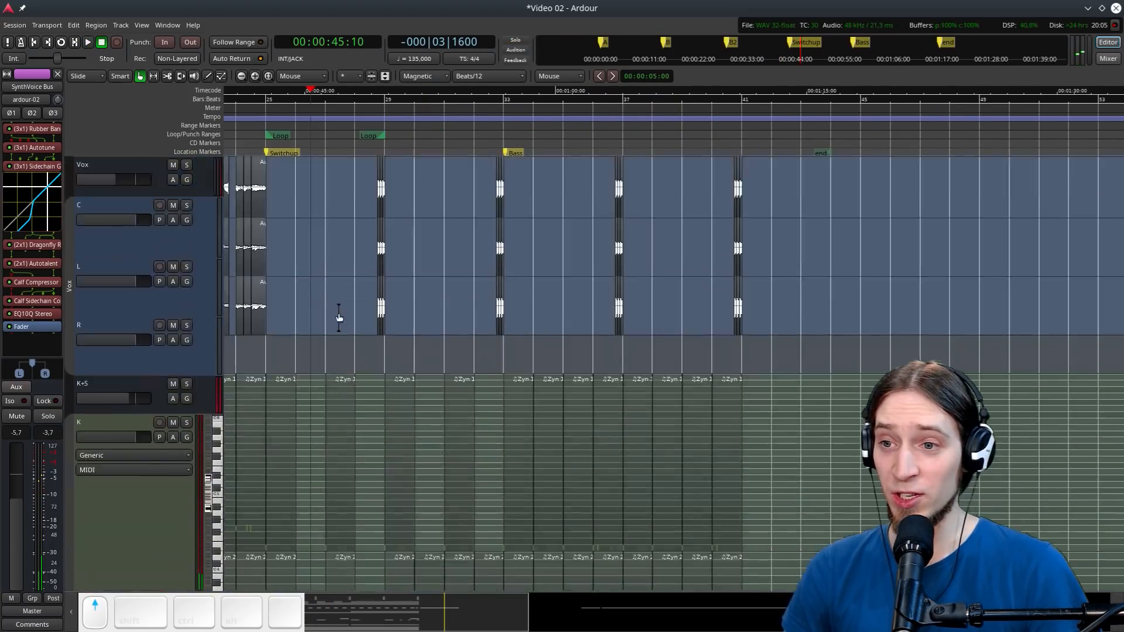
scroll(387, 266, "down", 2)
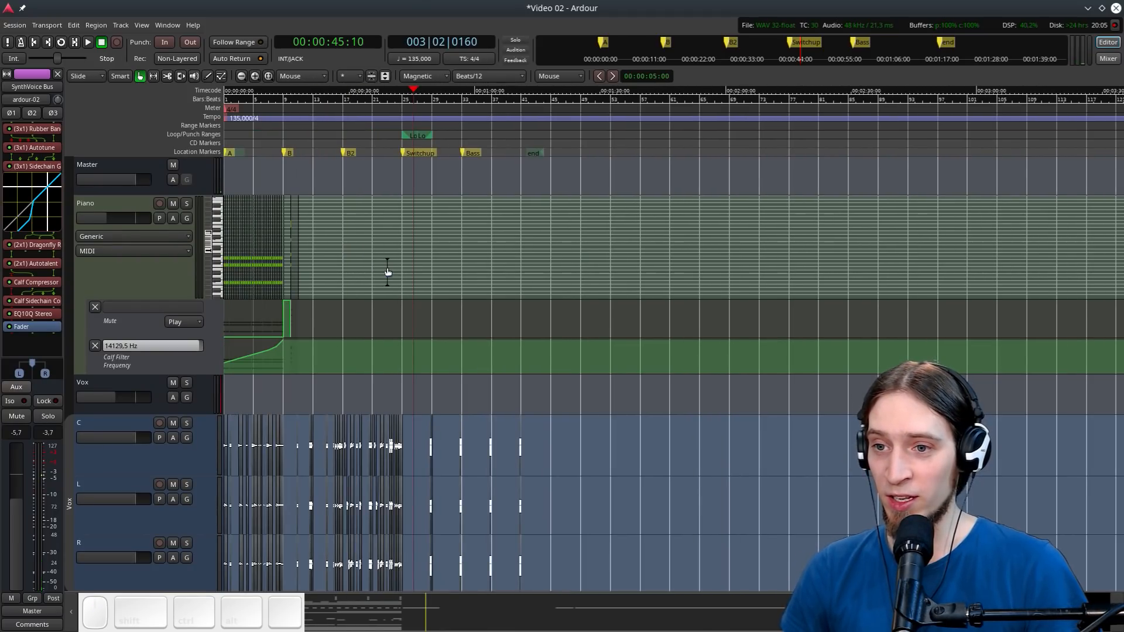
scroll(255, 281, "up", 3)
scroll(353, 205, "left", 4)
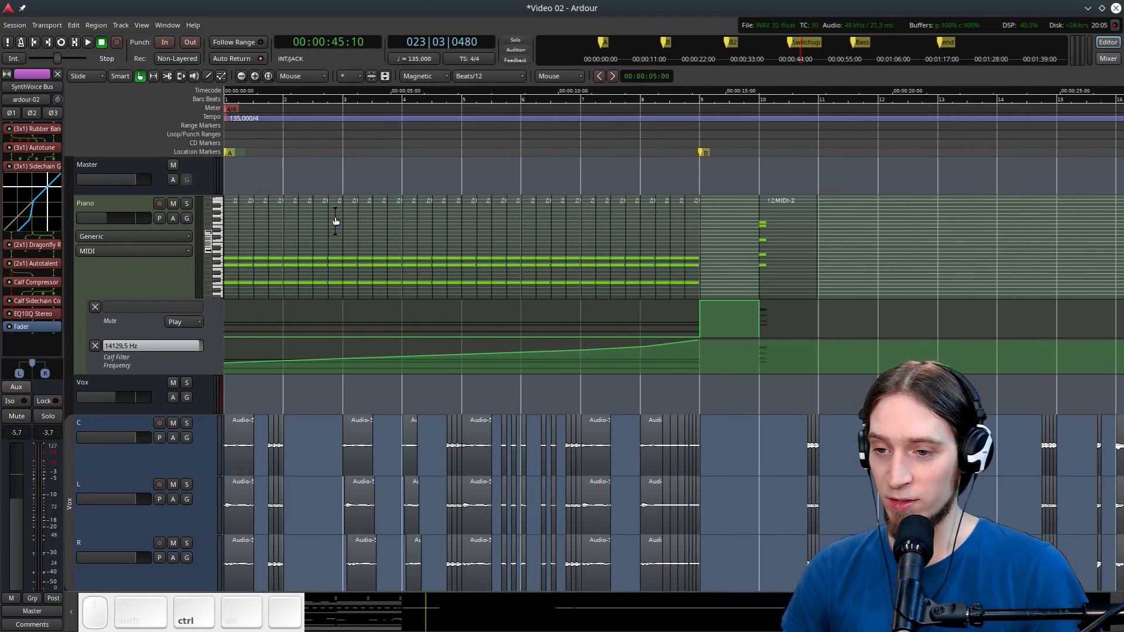
scroll(357, 221, "down", 4)
scroll(376, 216, "down", 1)
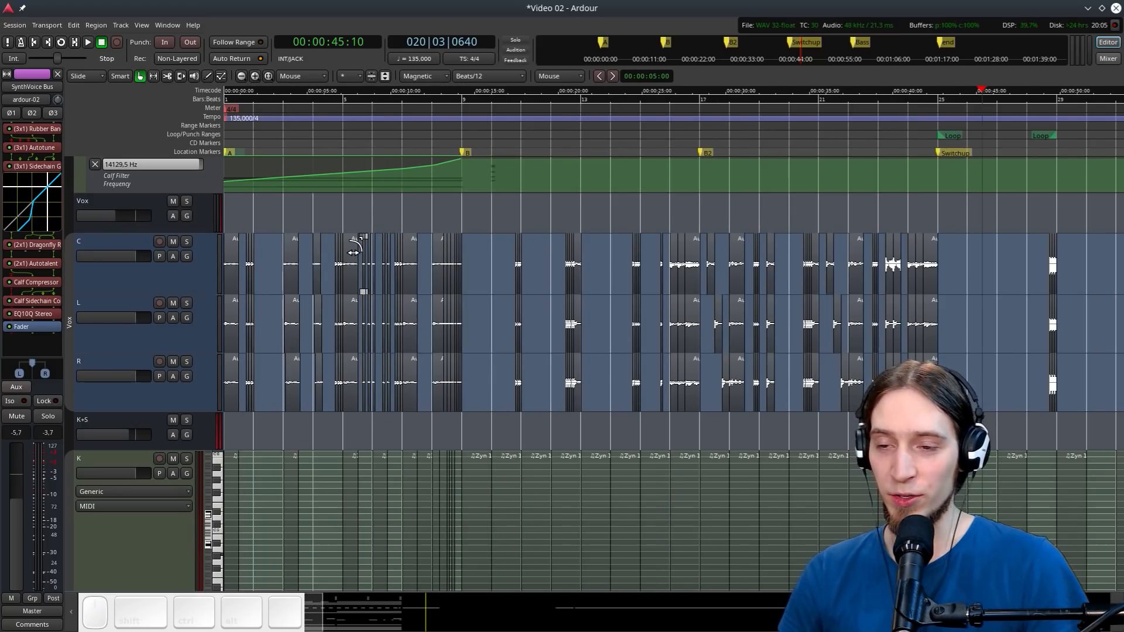
Quit the Video 02 session without saving its changes
left_click(15, 25)
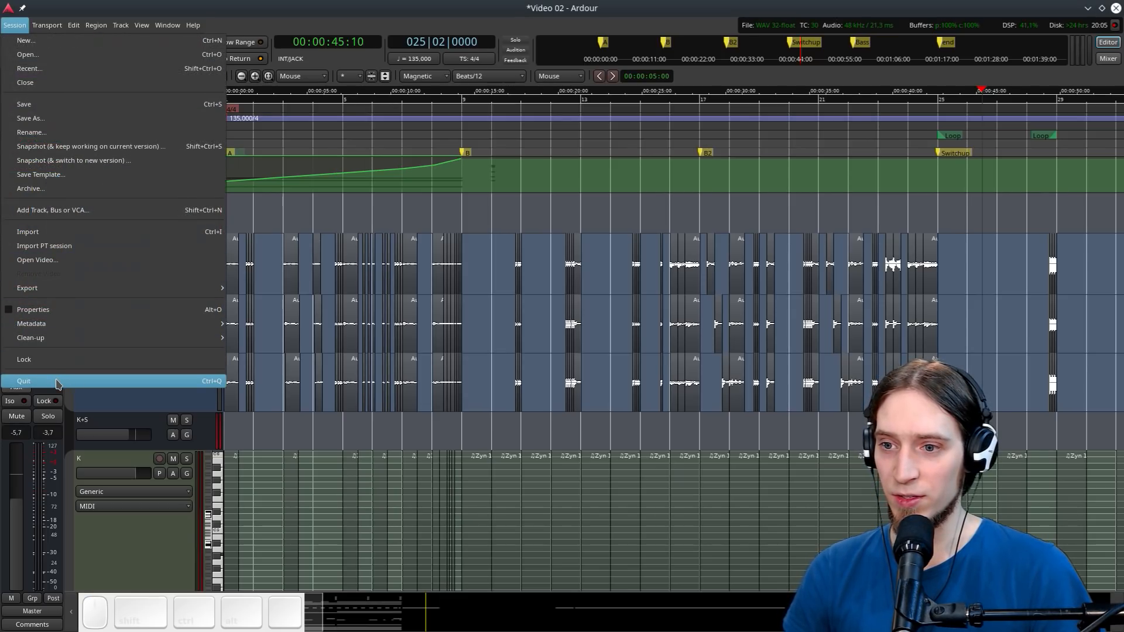
left_click(58, 383)
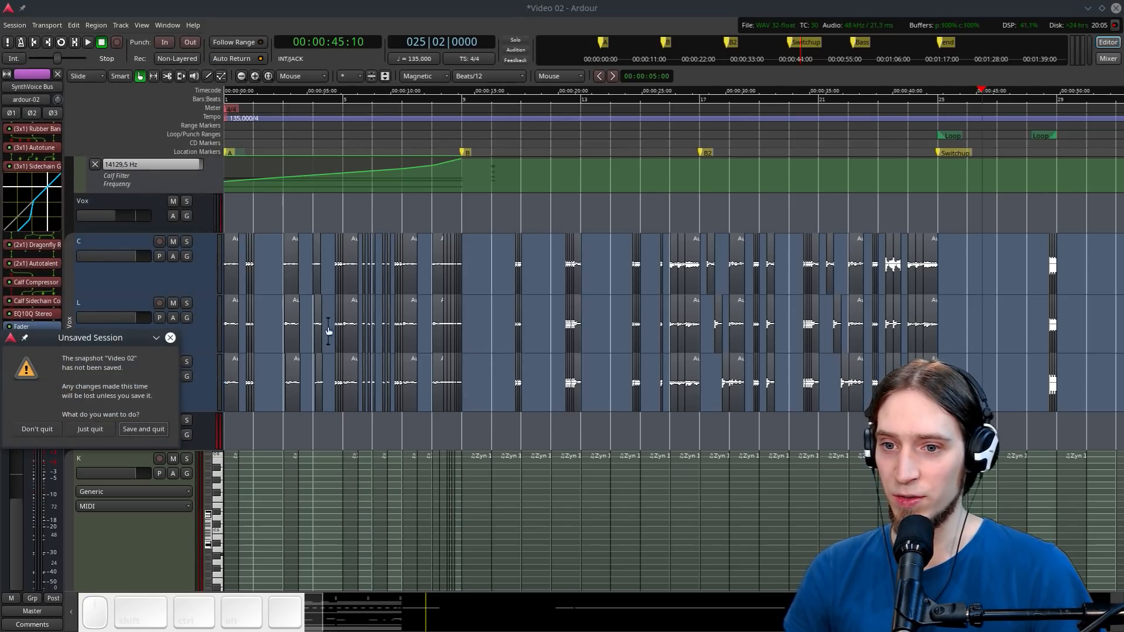
left_click(83, 432)
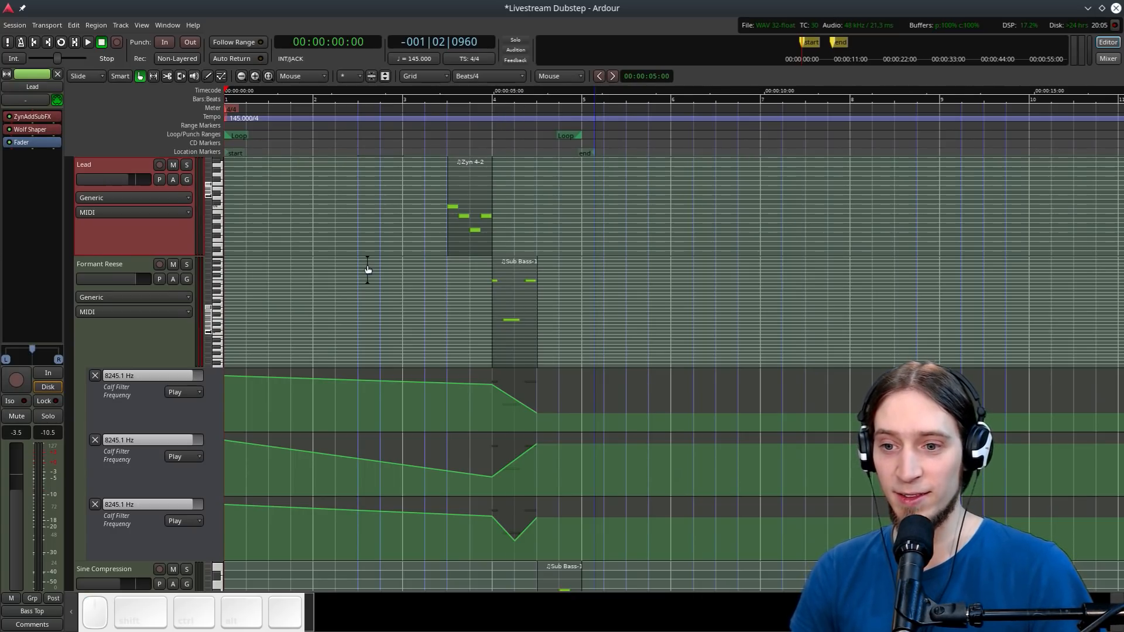
Play the Livestream Dubstep session from the start to just past the end marker, stop it and select the Master bus
key("space")
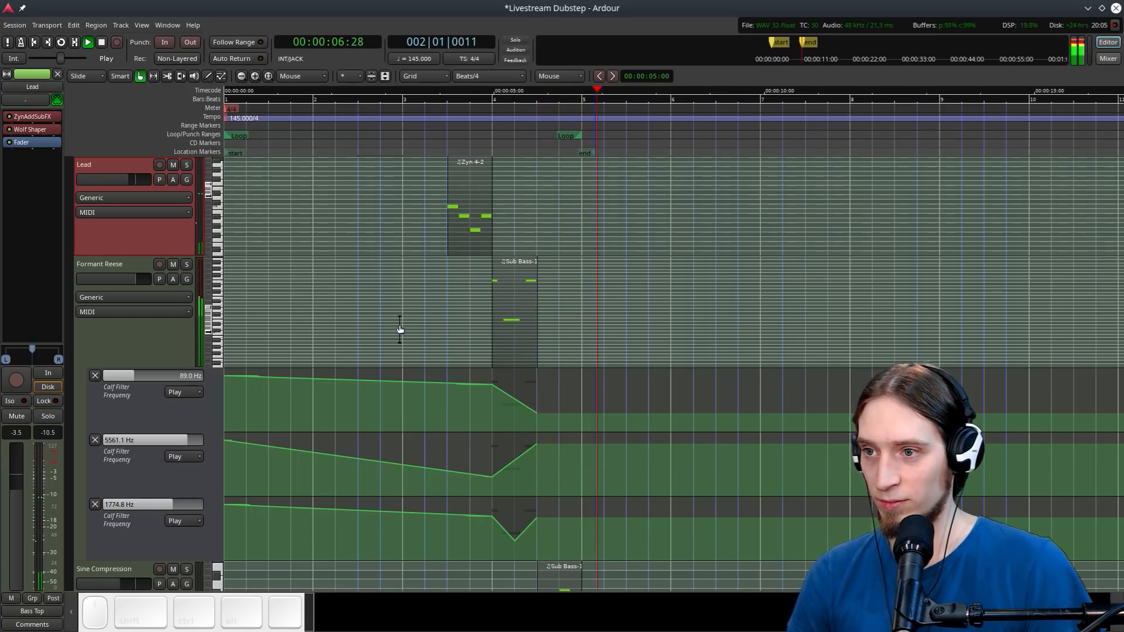
key("space")
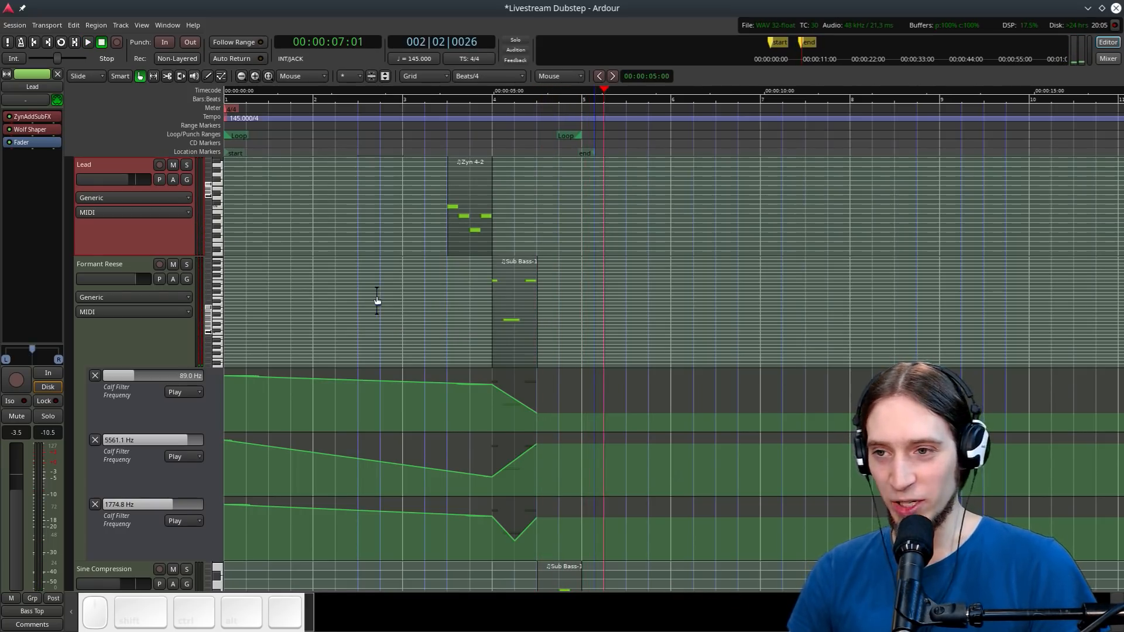
scroll(351, 287, "up", 6)
left_click(116, 165)
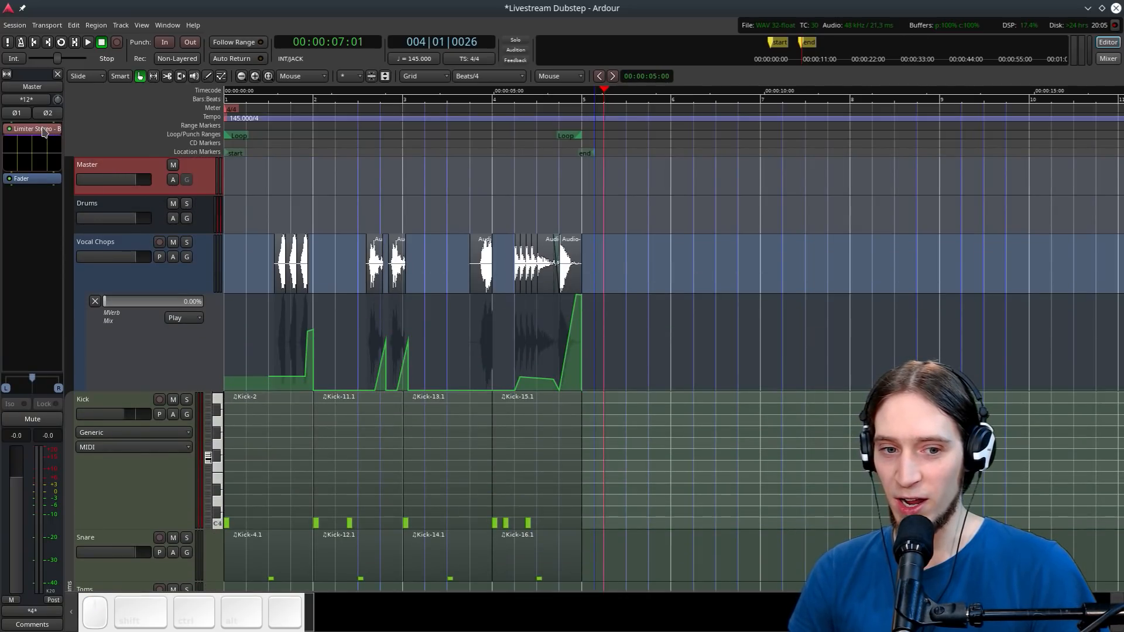
Look through the dubstep tracks from Vocal Chops to Sine Compression and return the playhead to the start
scroll(355, 286, "down", 2)
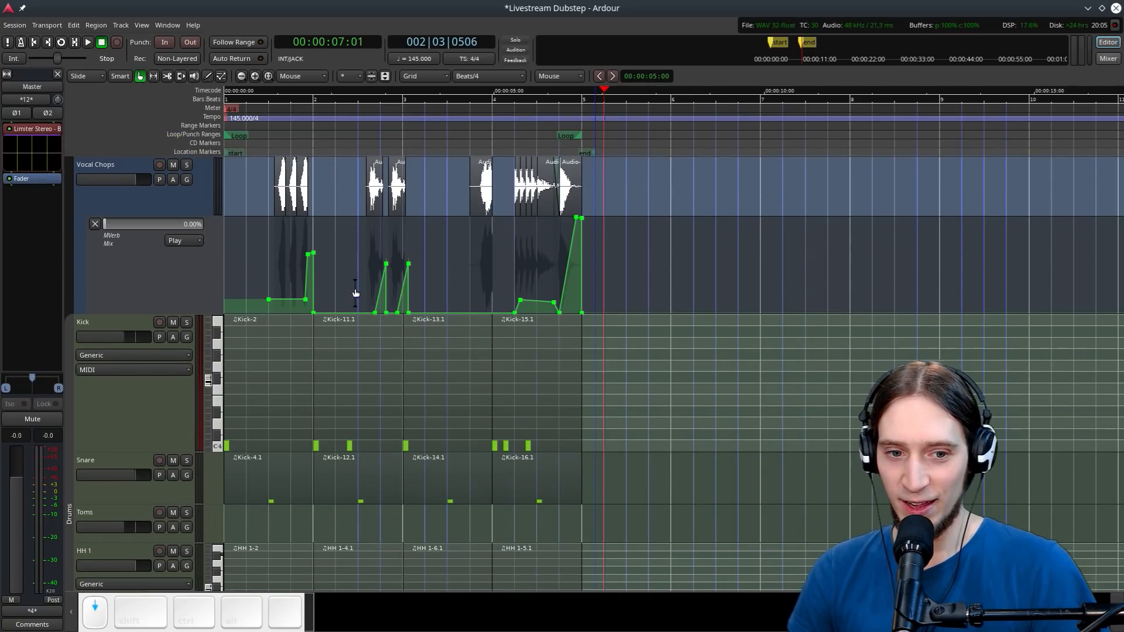
scroll(355, 287, "down", 10)
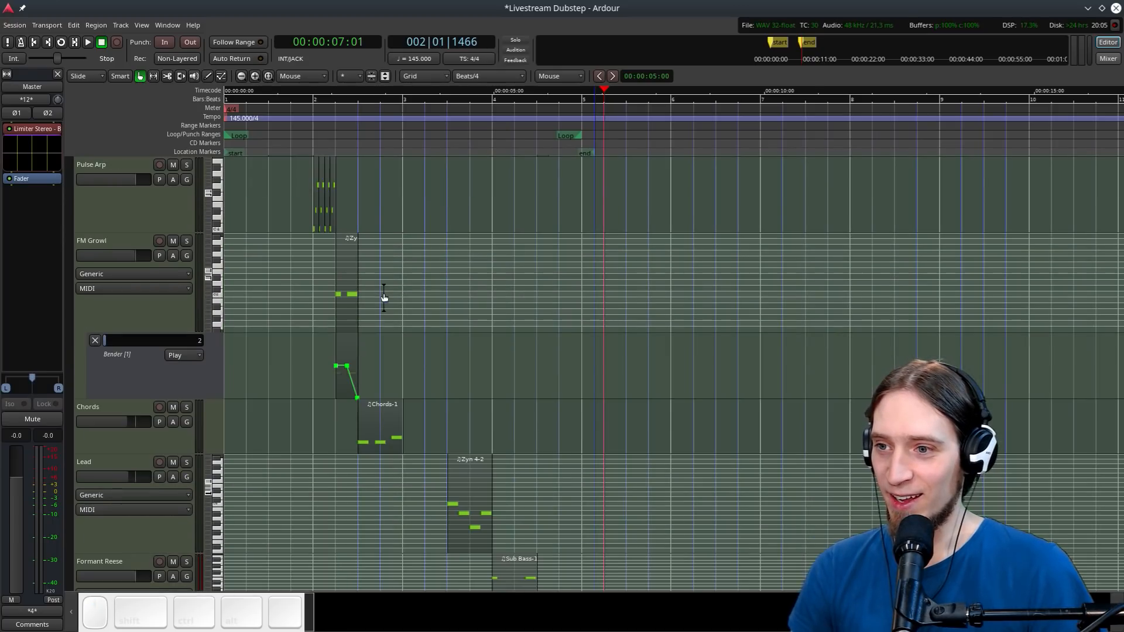
scroll(385, 300, "up", 3)
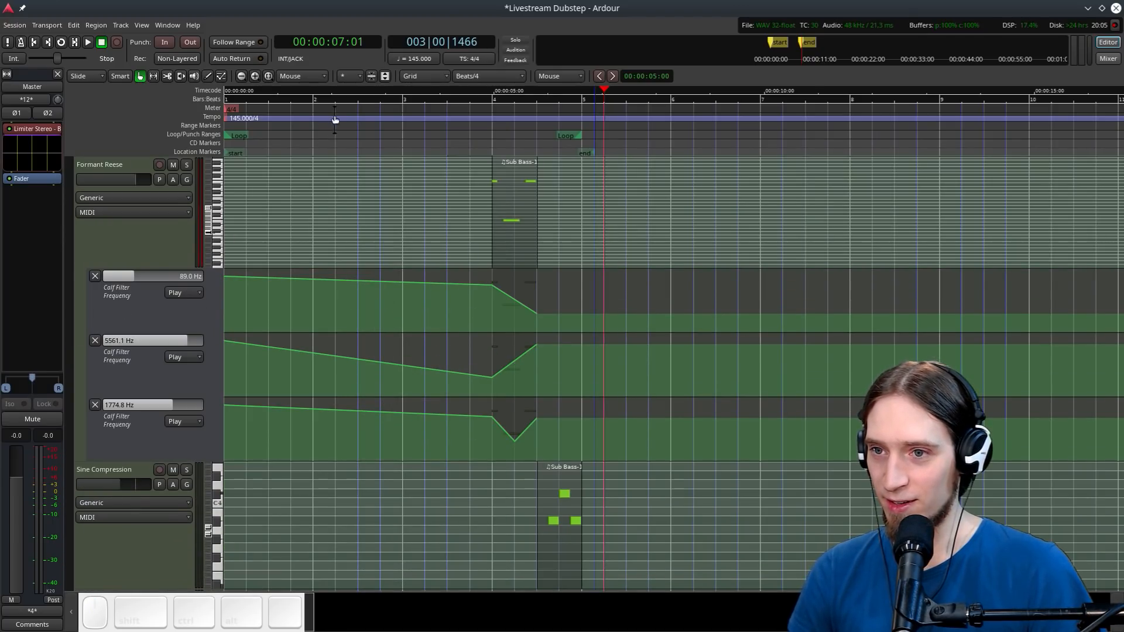
left_click(228, 92)
scroll(280, 317, "down", 4)
scroll(262, 327, "up", 7)
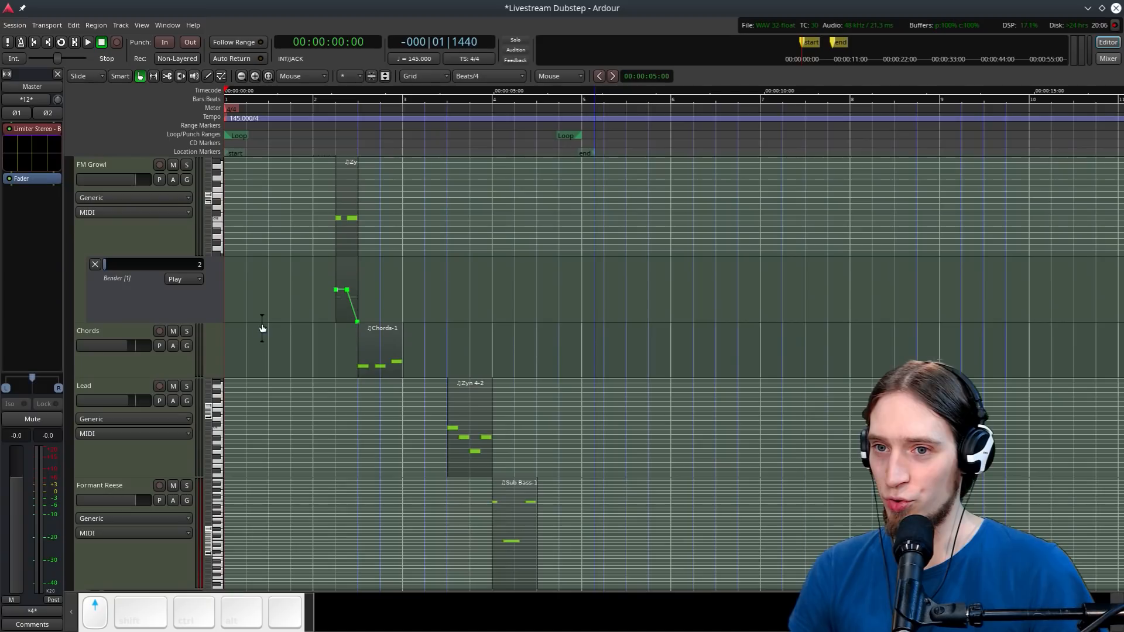
Play the dubstep loop from the start, pausing early in bar 1, and stop during the Formant Reese region in bar 4
key("space")
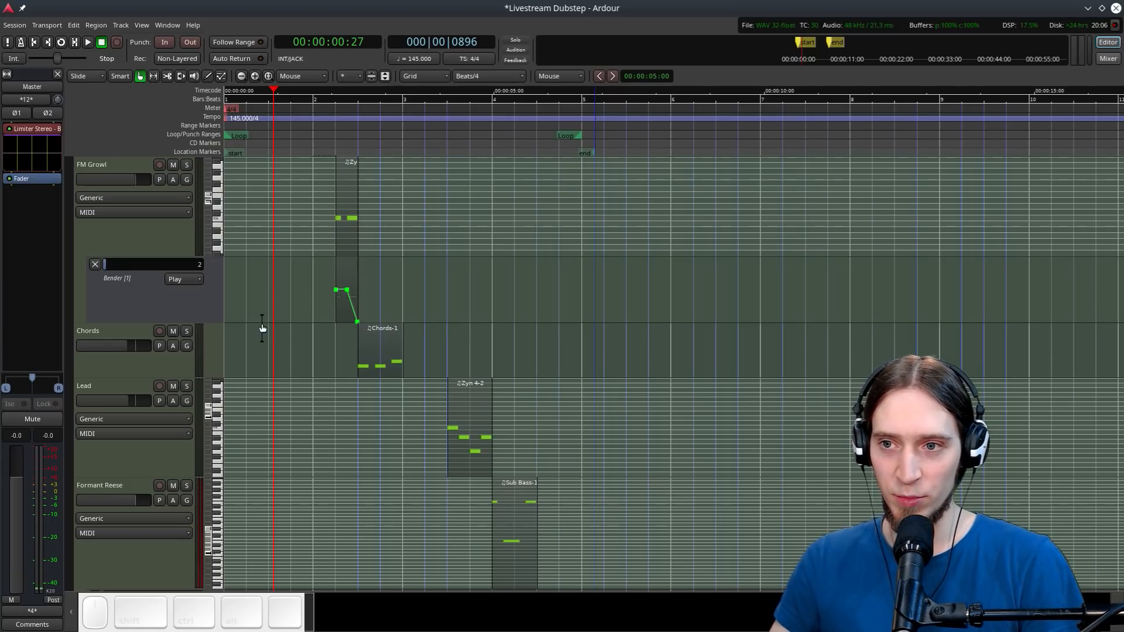
key("space")
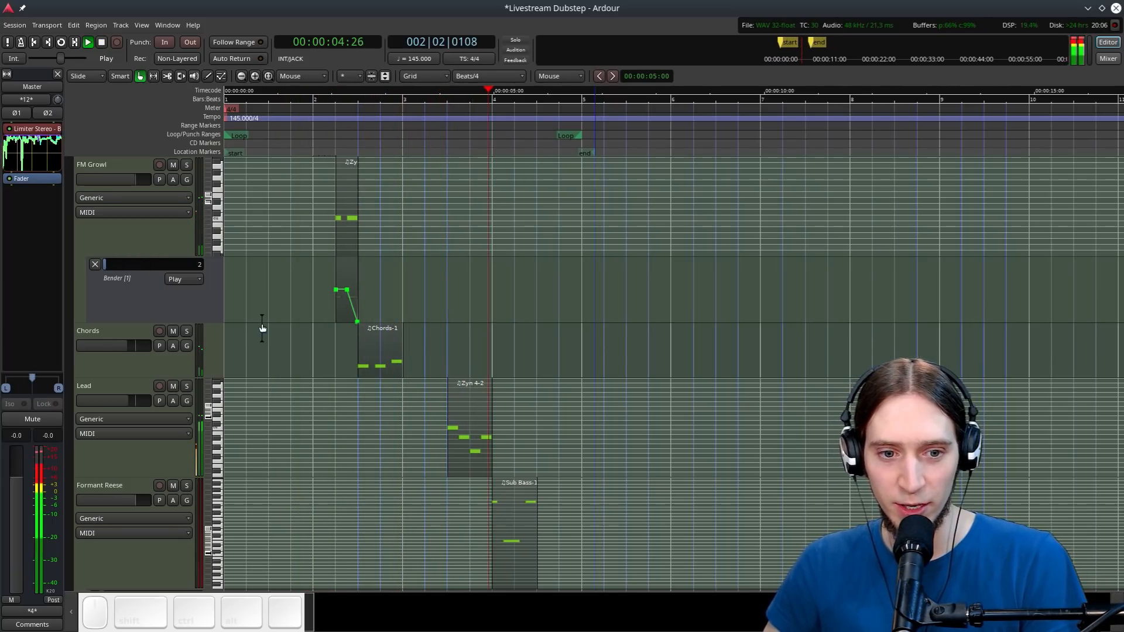
key("space")
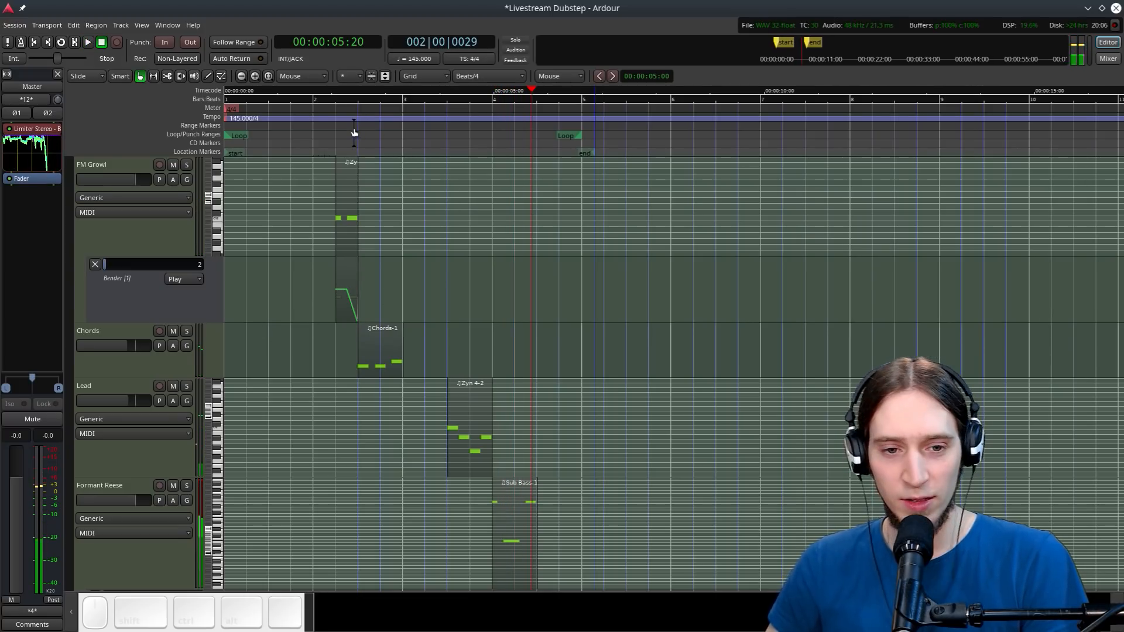
Return to the start, play up to the FM Growl region in bar 2 and stop while watching the Master level
key("Home")
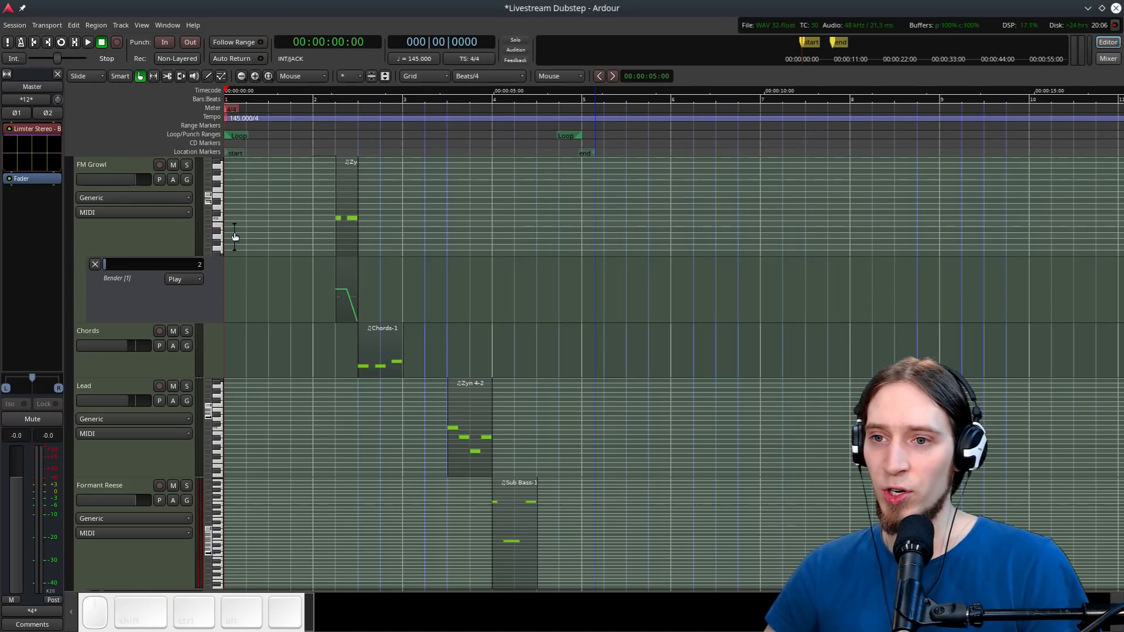
key("space")
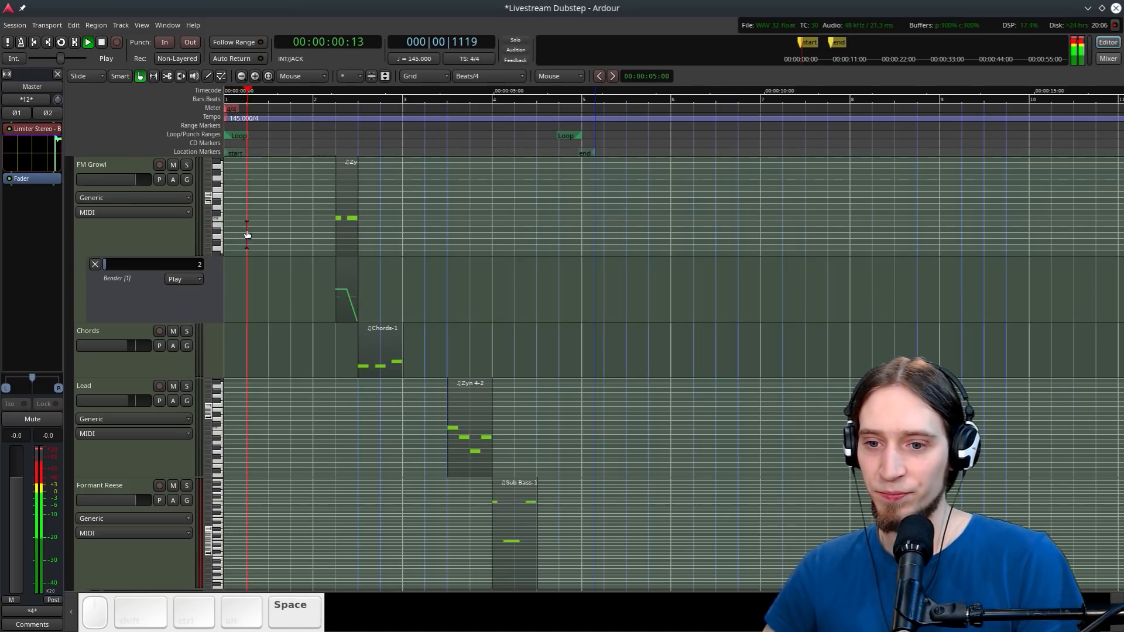
key("space")
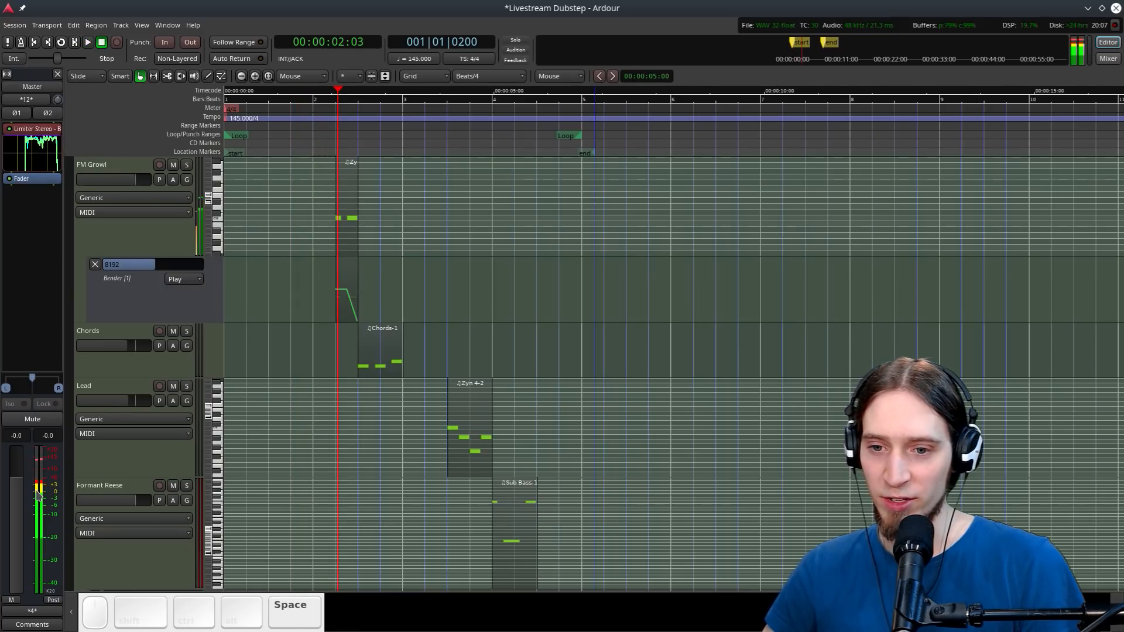
Move the Master bus's Limiter Stereo after the fader in the processor chain and lower the Master fader to -3.2 dB
scroll(201, 327, "up", 10)
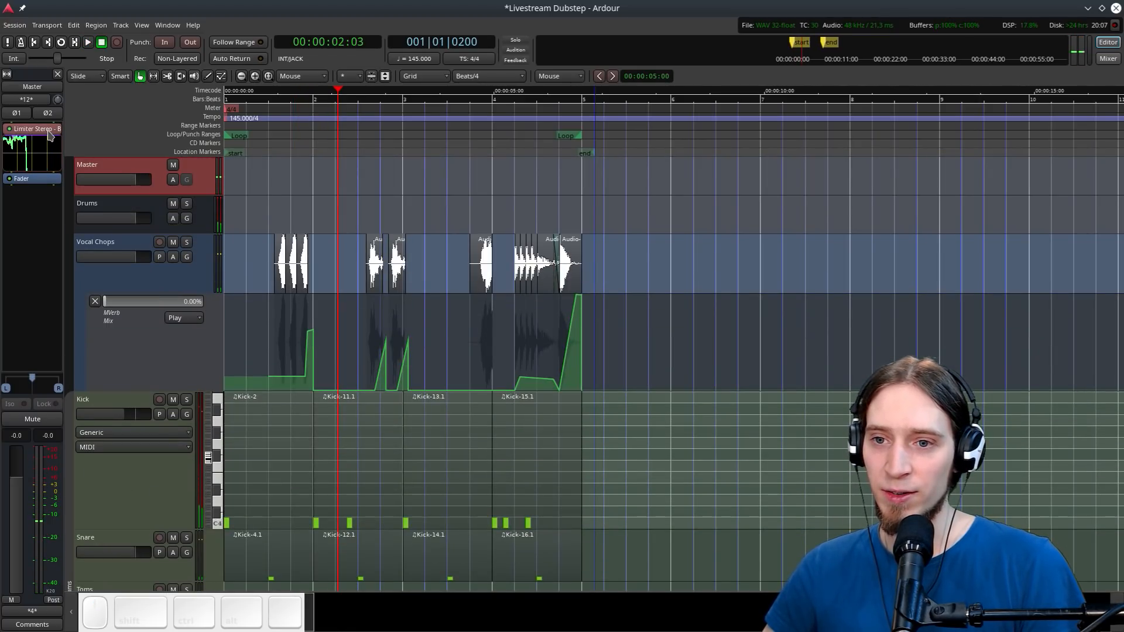
left_click_drag(17, 501, 16, 508)
left_click_drag(45, 130, 43, 198)
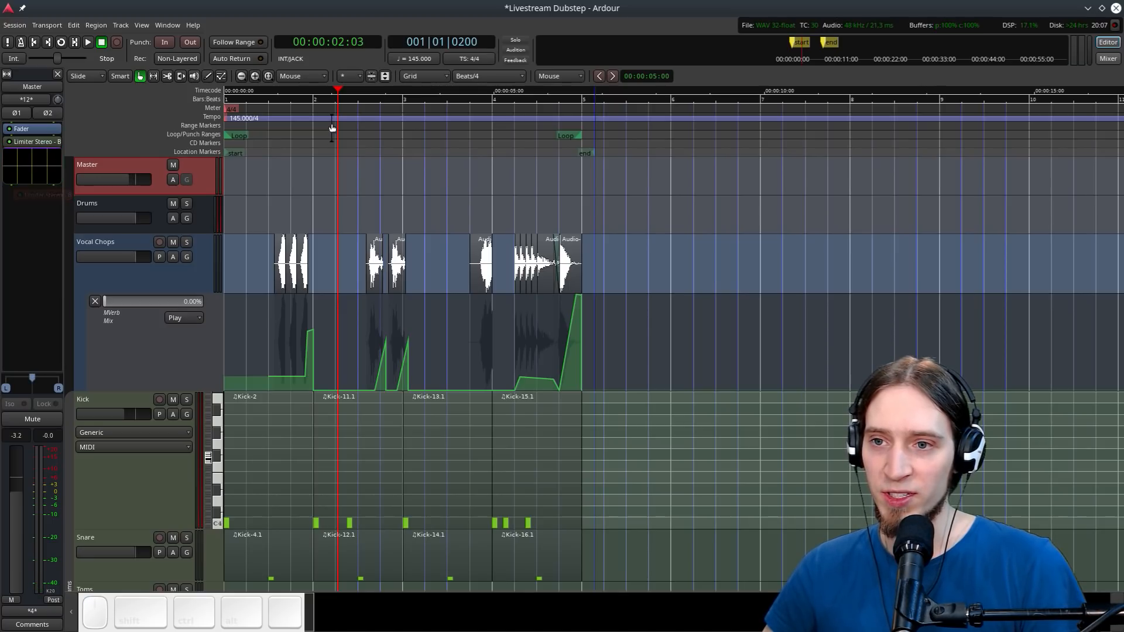
Play the opening of the loop from the start while lowering the Master fader to -8.9 dB, and stop
key("Home")
key("space")
left_click_drag(19, 510, 20, 519)
key("space")
left_click_drag(240, 94, 154, 134)
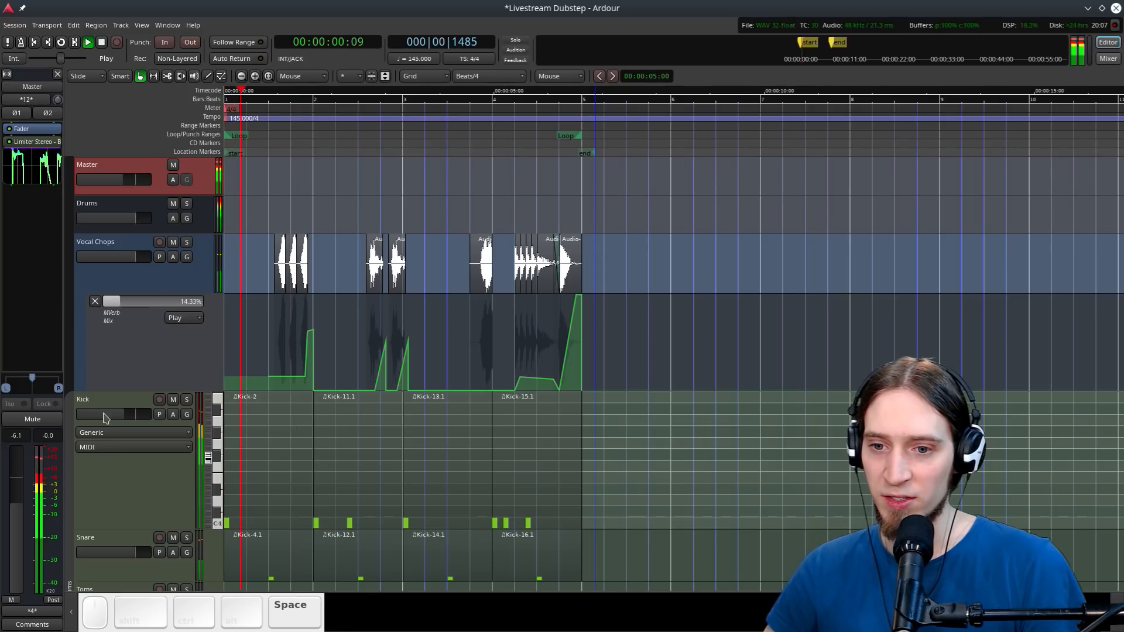
key("space")
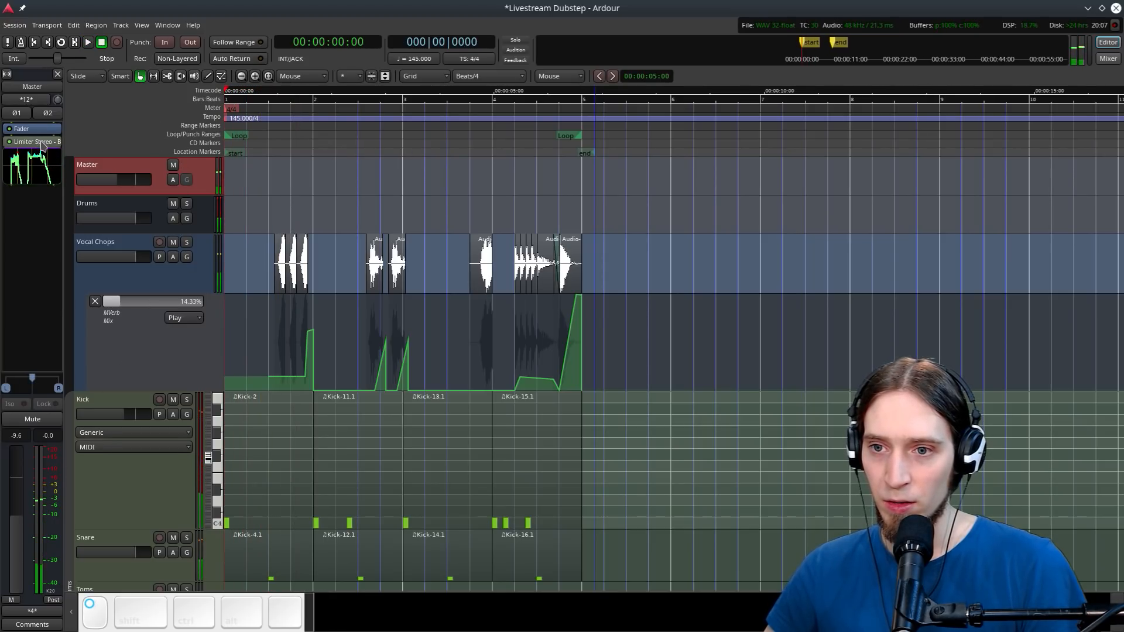
key("space")
key("space")
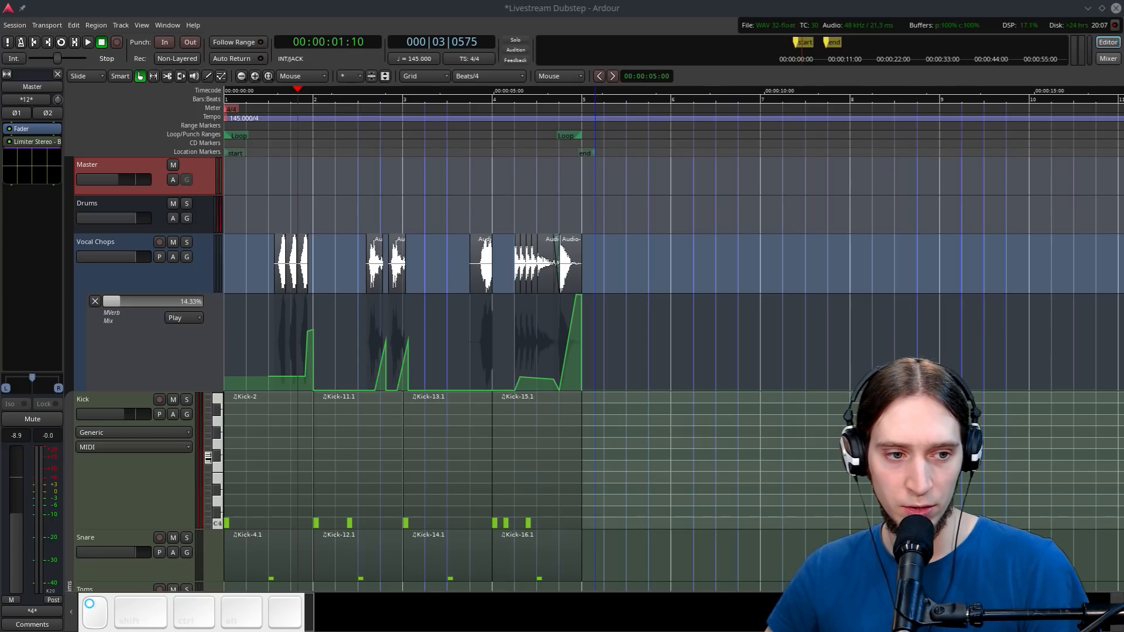
Replay the loop from the start into bar 2 and stop to judge the limiter with the lowered Master fader
key("Home")
key("space")
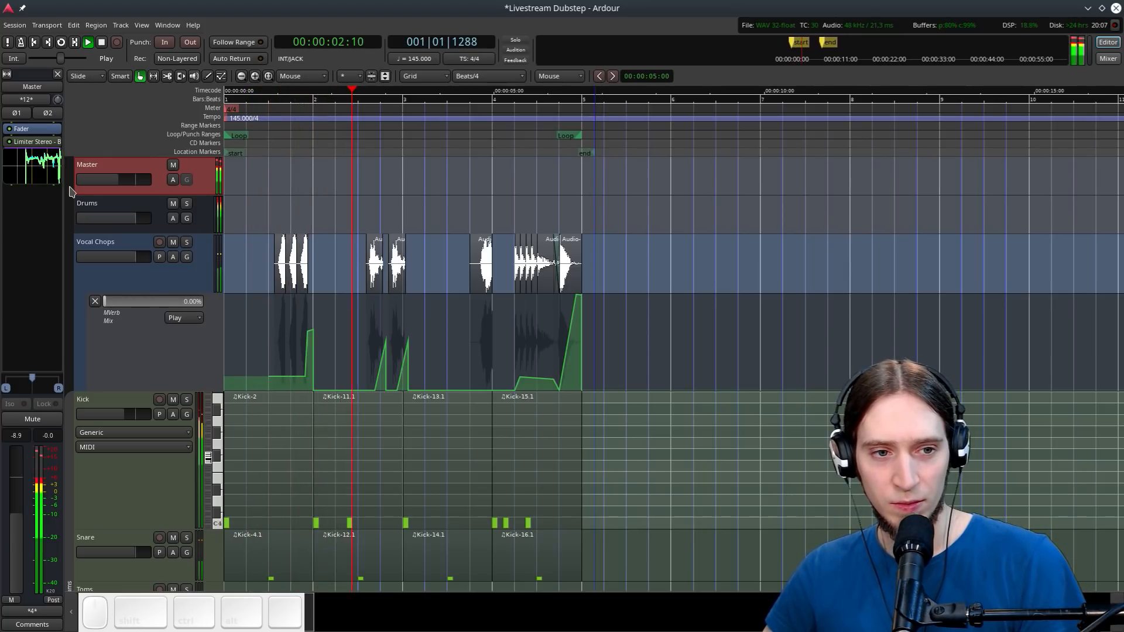
key("space")
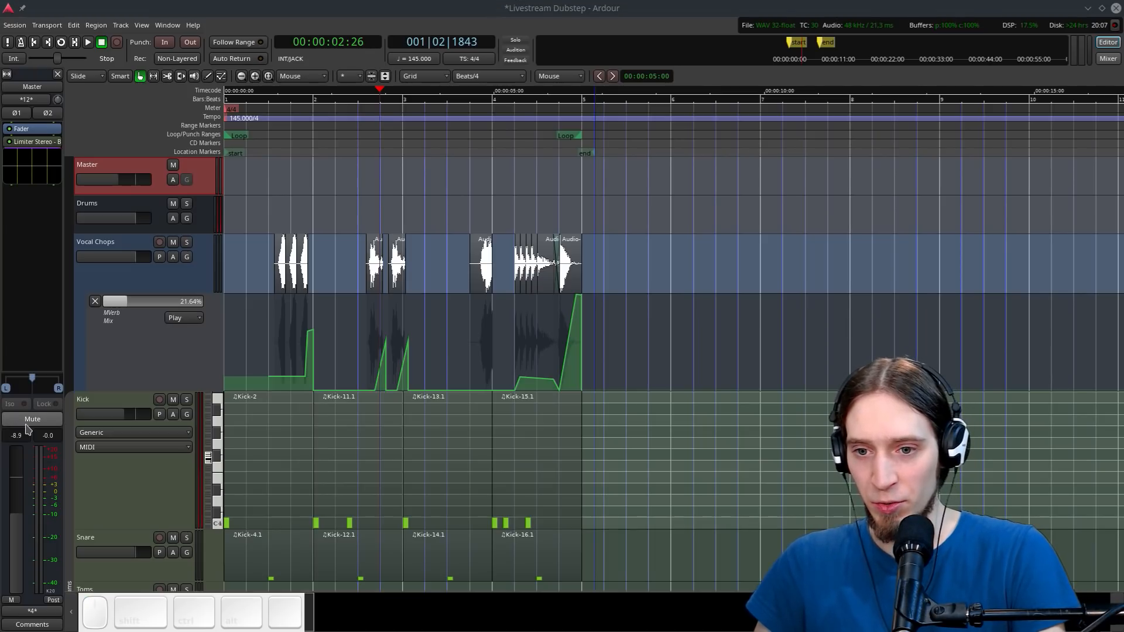
Reset the Master fader to 0 dB
key("BackSpace")
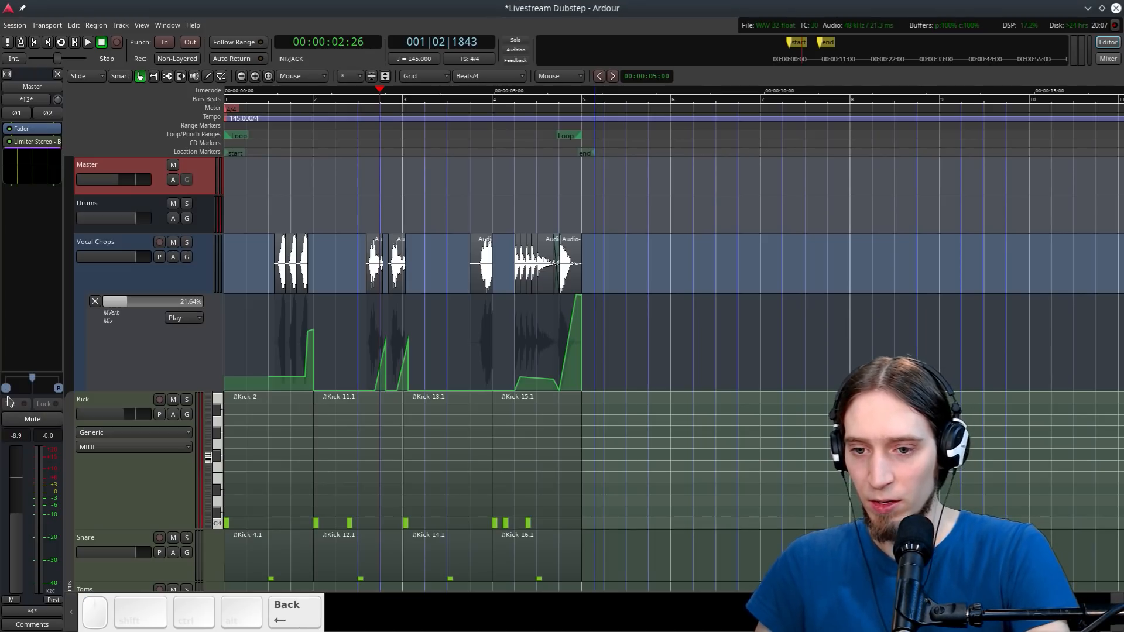
key("ctrl")
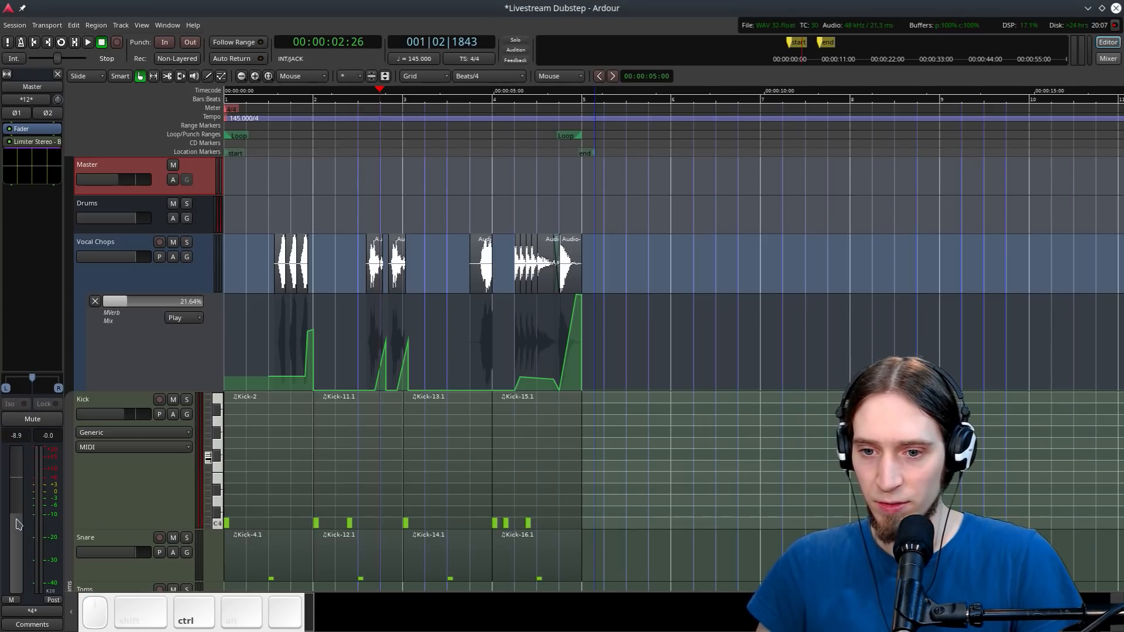
left_click(17, 523, "ctrl")
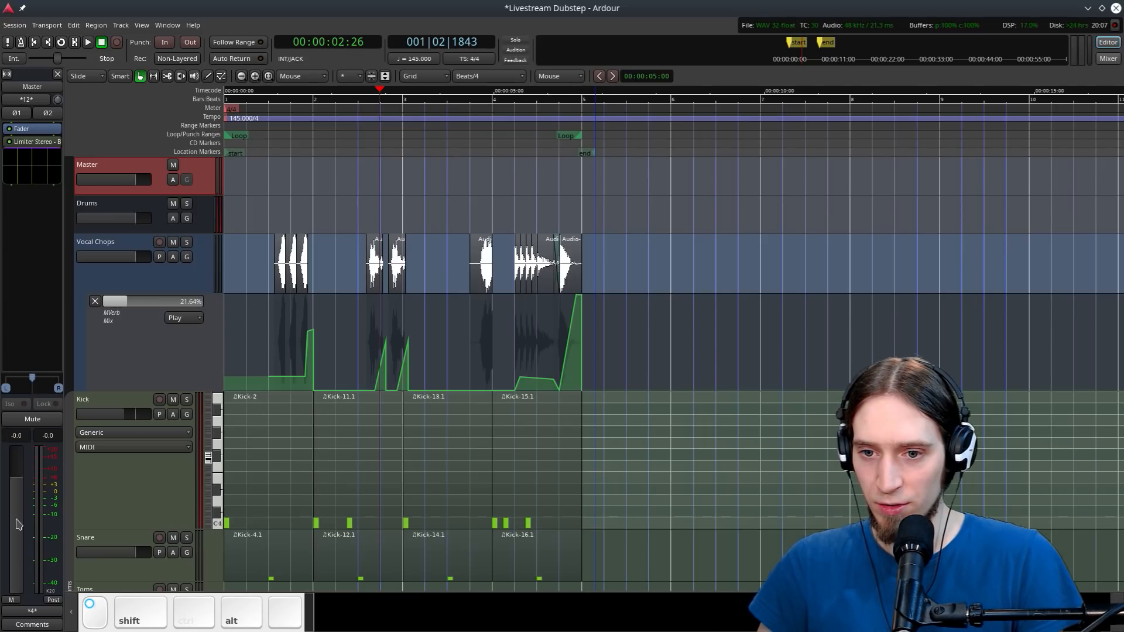
left_click(16, 522)
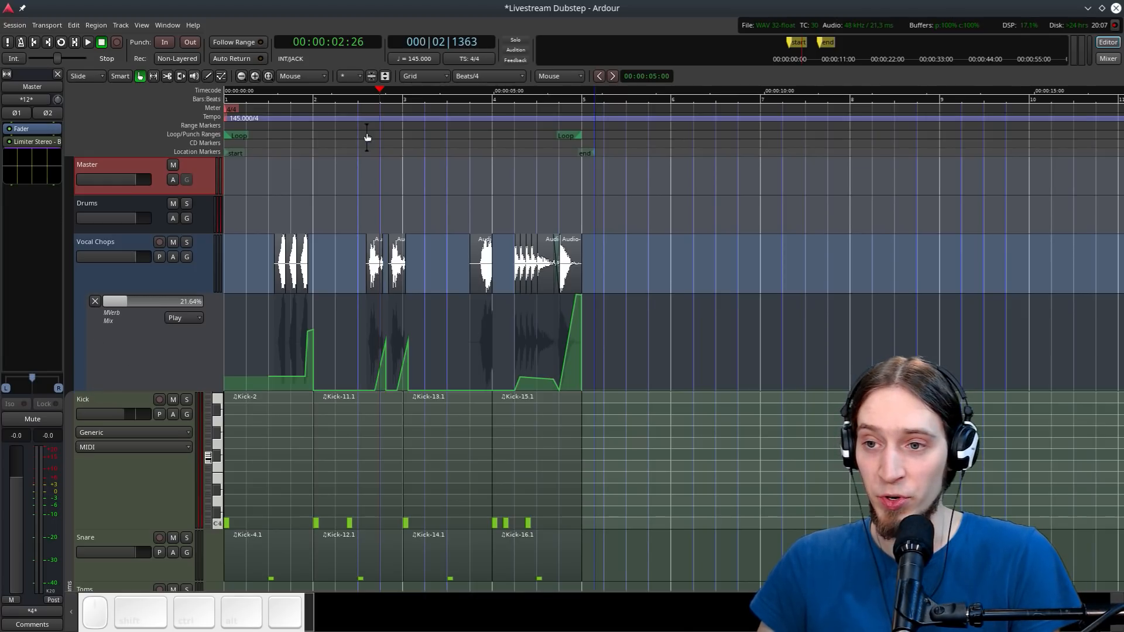
Return the playhead to the start, pull the Vocal Chops and Drums faders down to -inf, and reset the Drums peak meter
left_click_drag(368, 130, 211, 154)
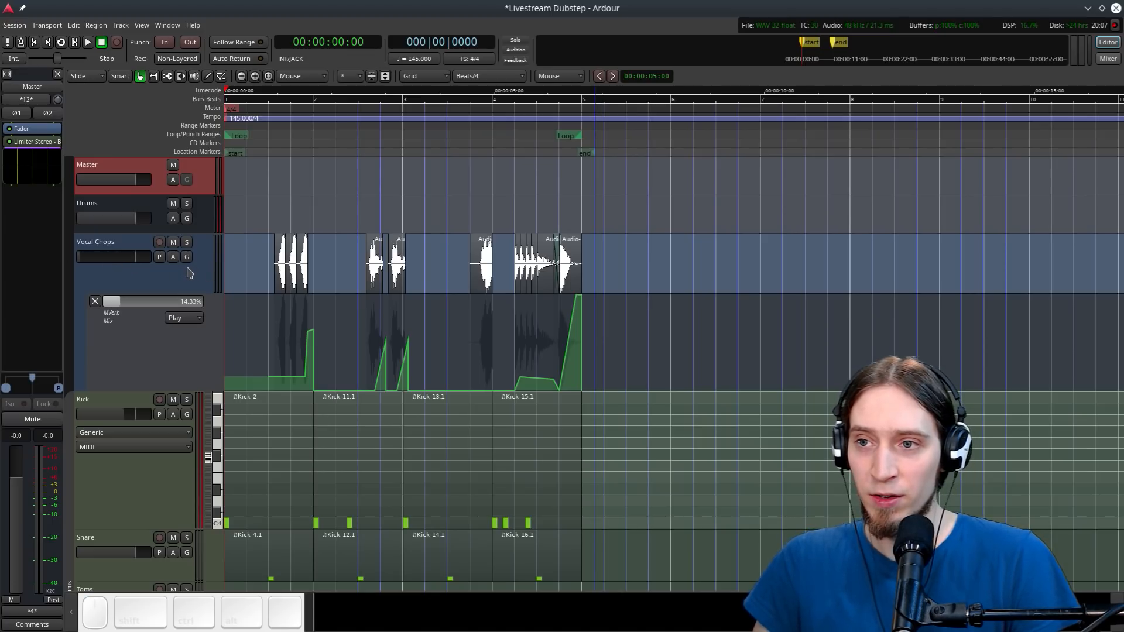
left_click(1108, 59)
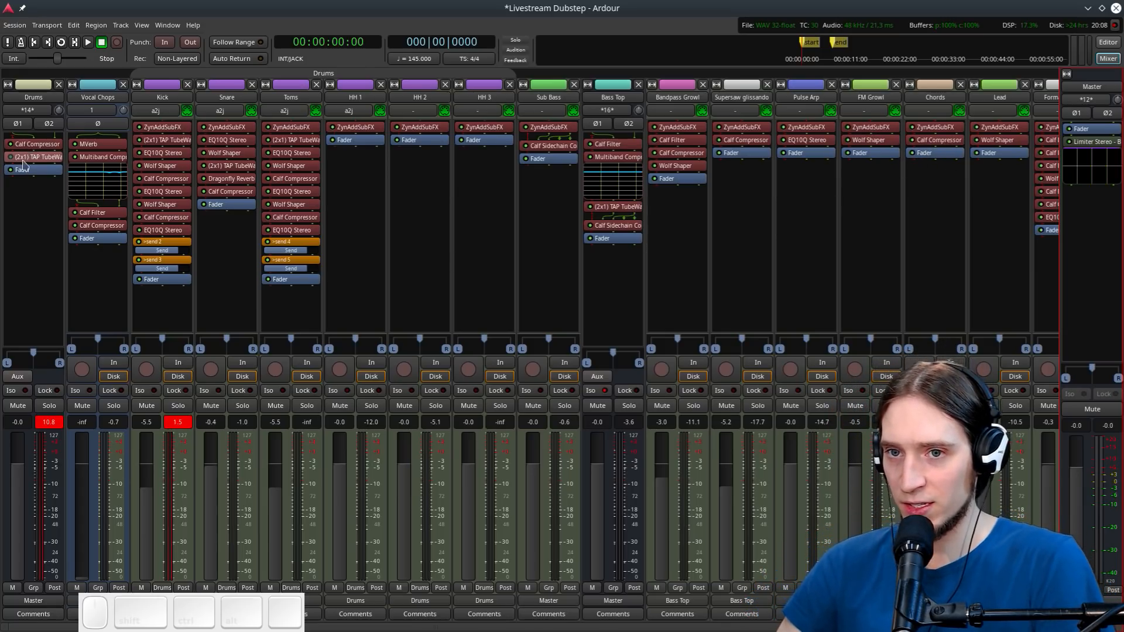
left_click_drag(13, 479, 9, 622)
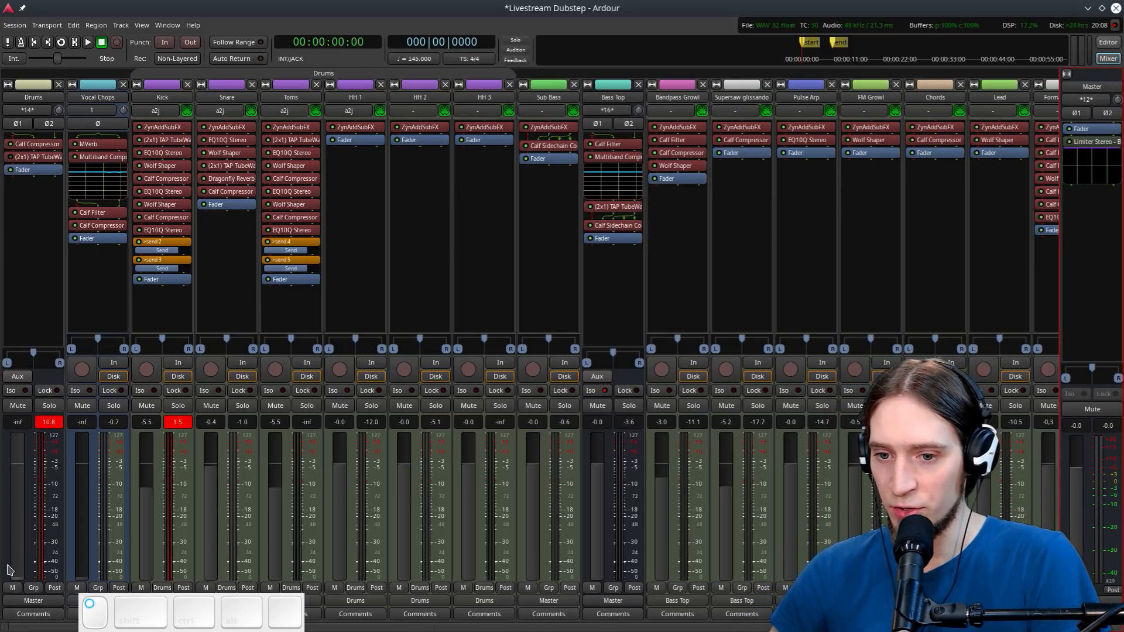
left_click(47, 424)
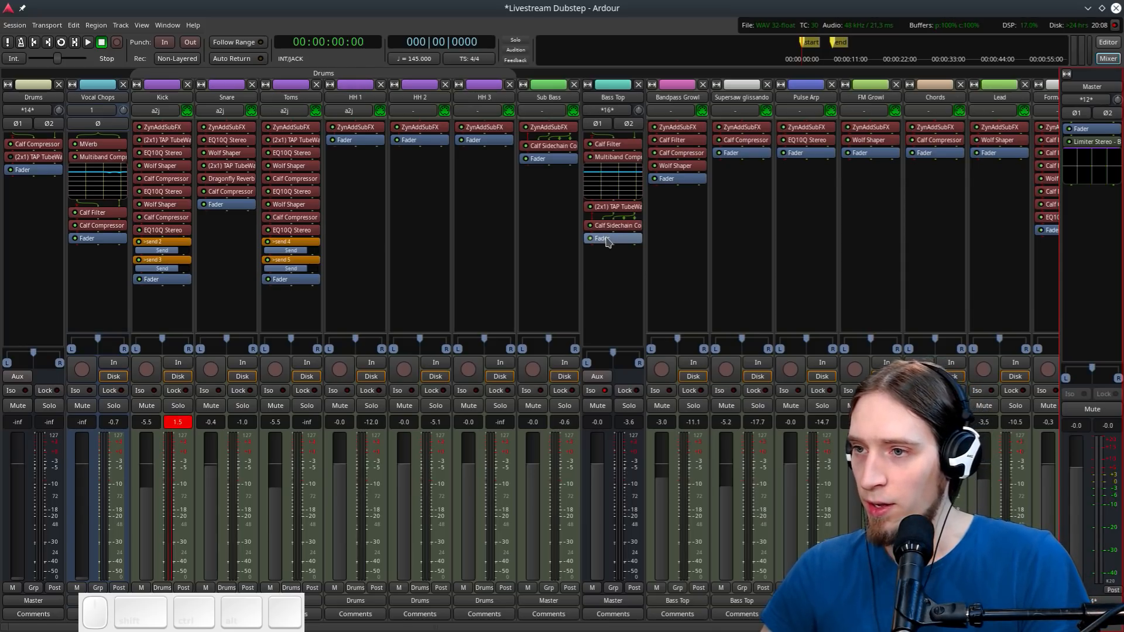
Pull the faders of Sub Bass, Bass Top and every synth track from Bandpass Growl to Formant Reese down to silence
left_click_drag(537, 482, 555, 568)
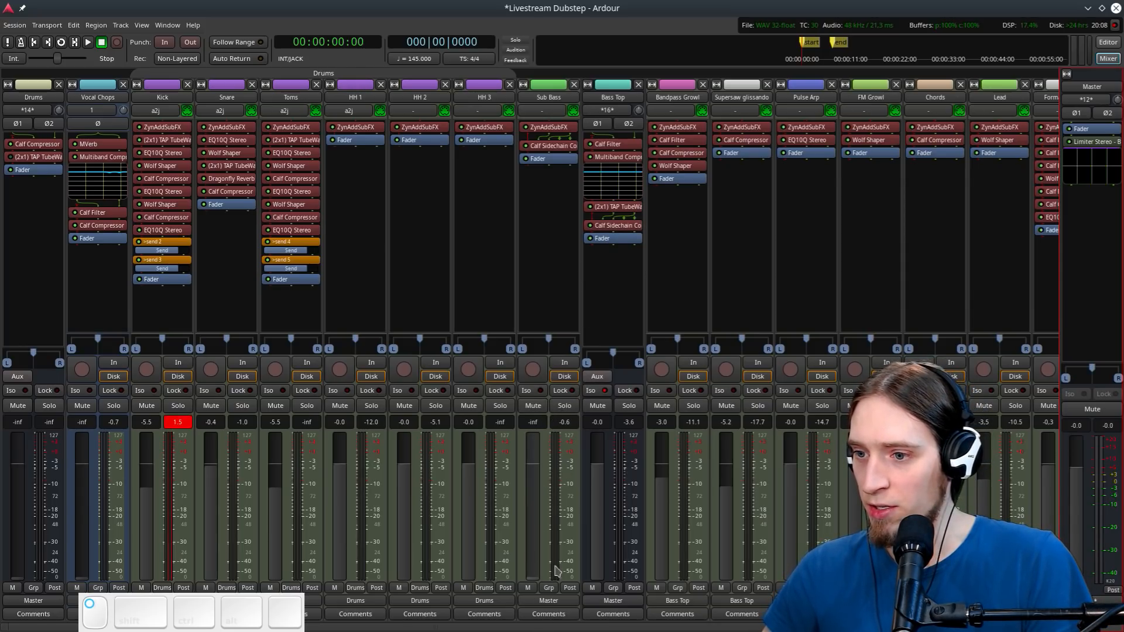
left_click_drag(602, 487, 599, 572)
left_click_drag(671, 485, 664, 577)
left_click_drag(725, 502, 726, 576)
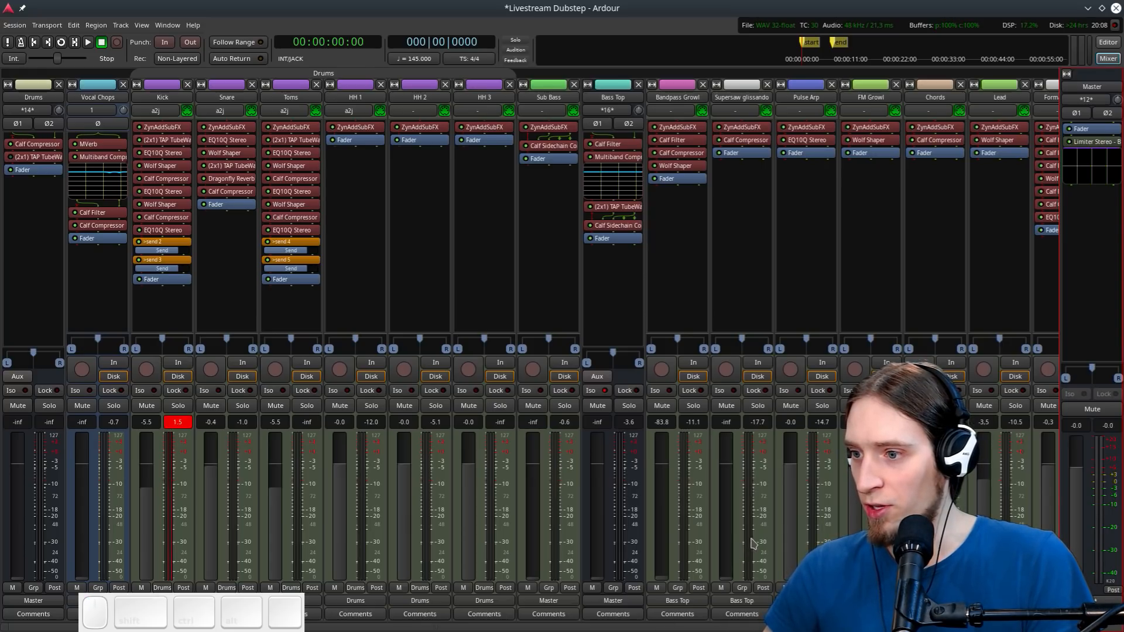
left_click_drag(782, 498, 788, 576)
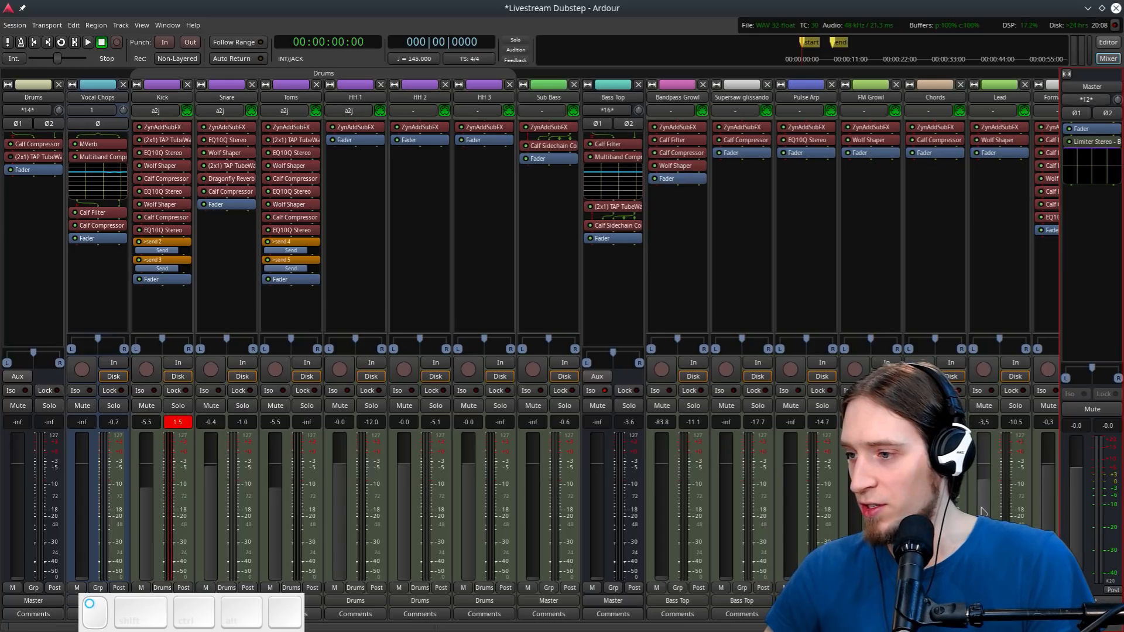
left_click_drag(984, 513, 984, 578)
left_click_drag(433, 627, 622, 627)
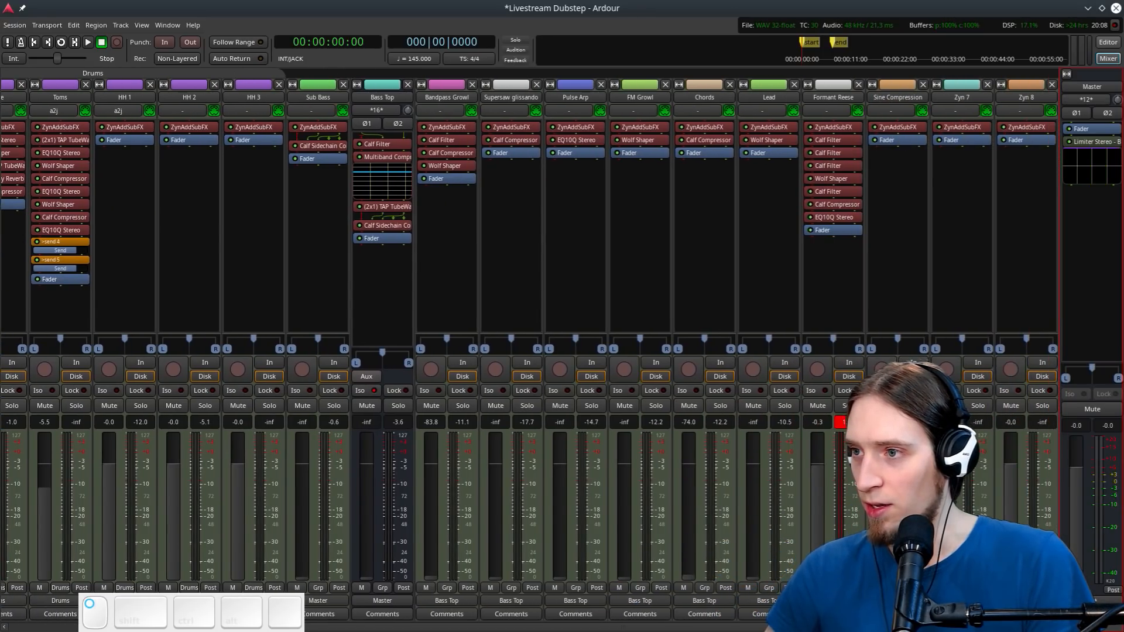
left_click_drag(818, 482, 819, 580)
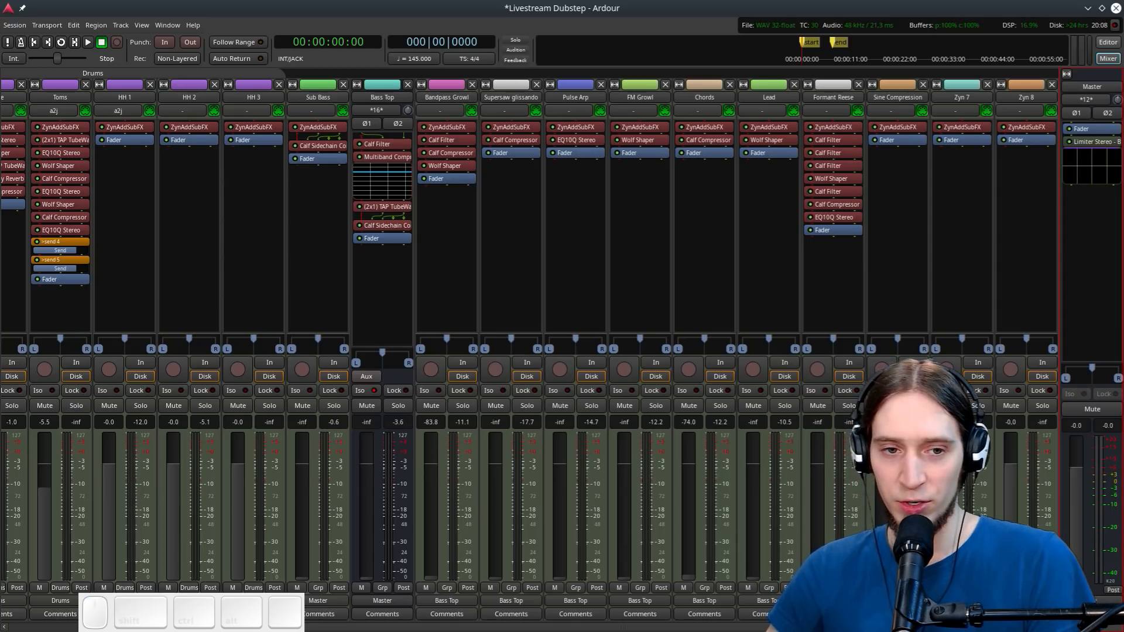
Play the silenced mix from the start, raise the Drums fader to -15.7 dB and stop playback
key("space")
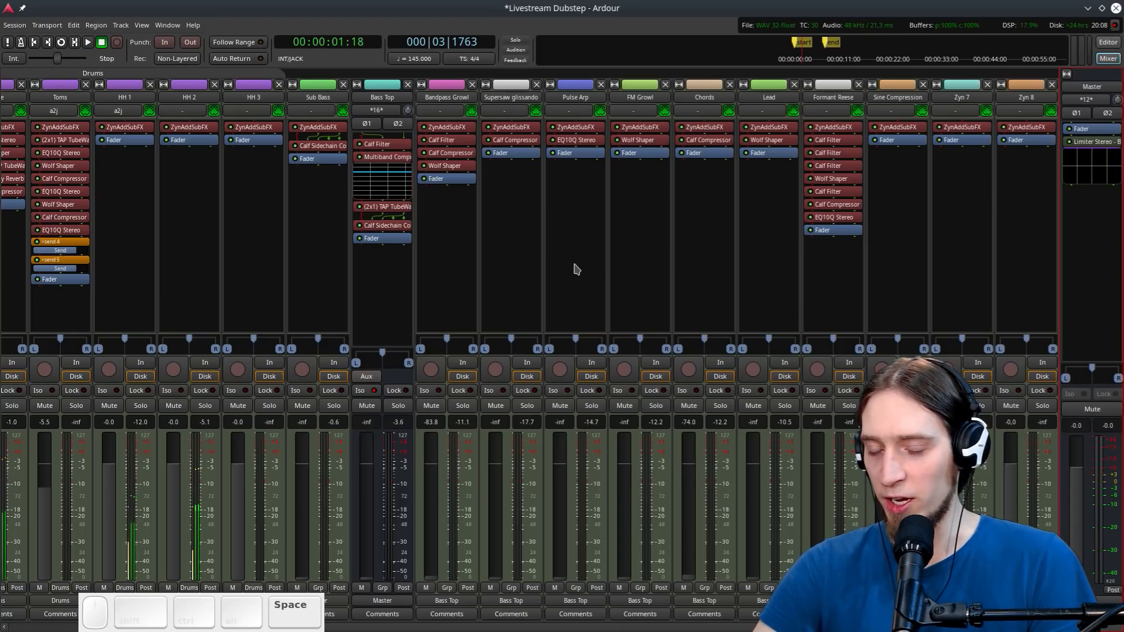
key("Home")
key("space")
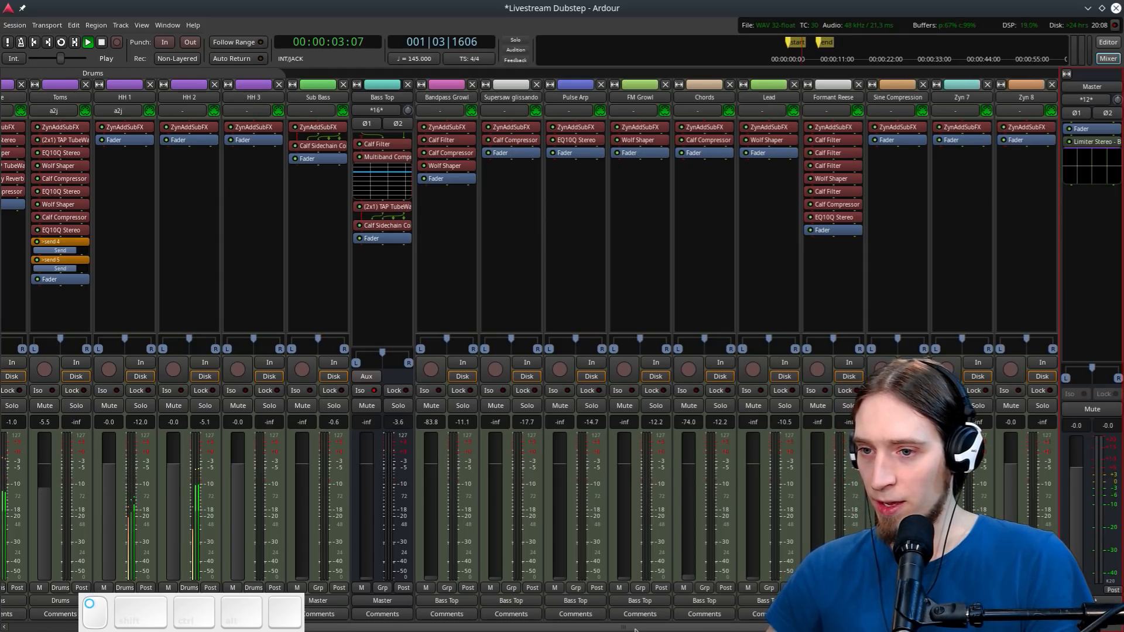
scroll(634, 627, "left", 4)
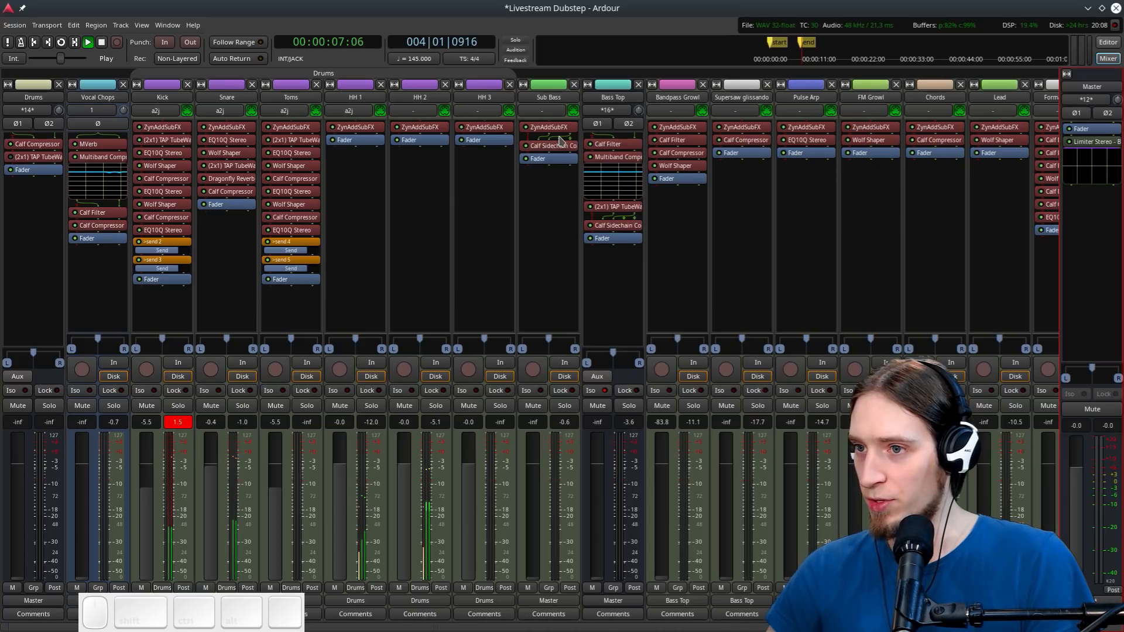
left_click_drag(17, 556, 16, 526)
key("space")
key("space")
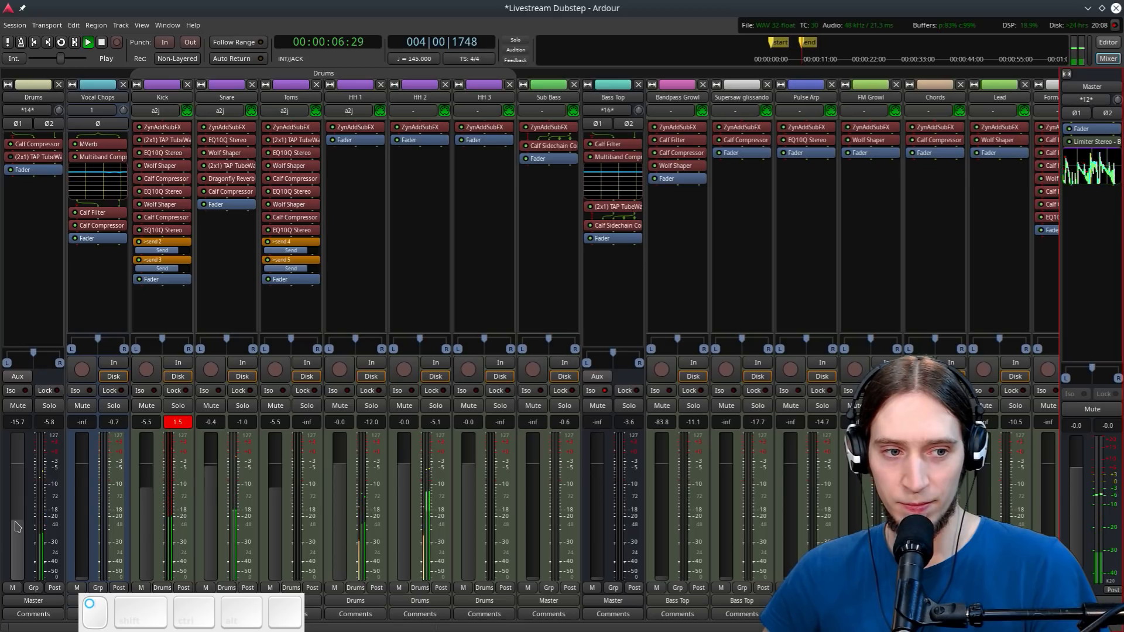
key("space")
key("space")
key("space")
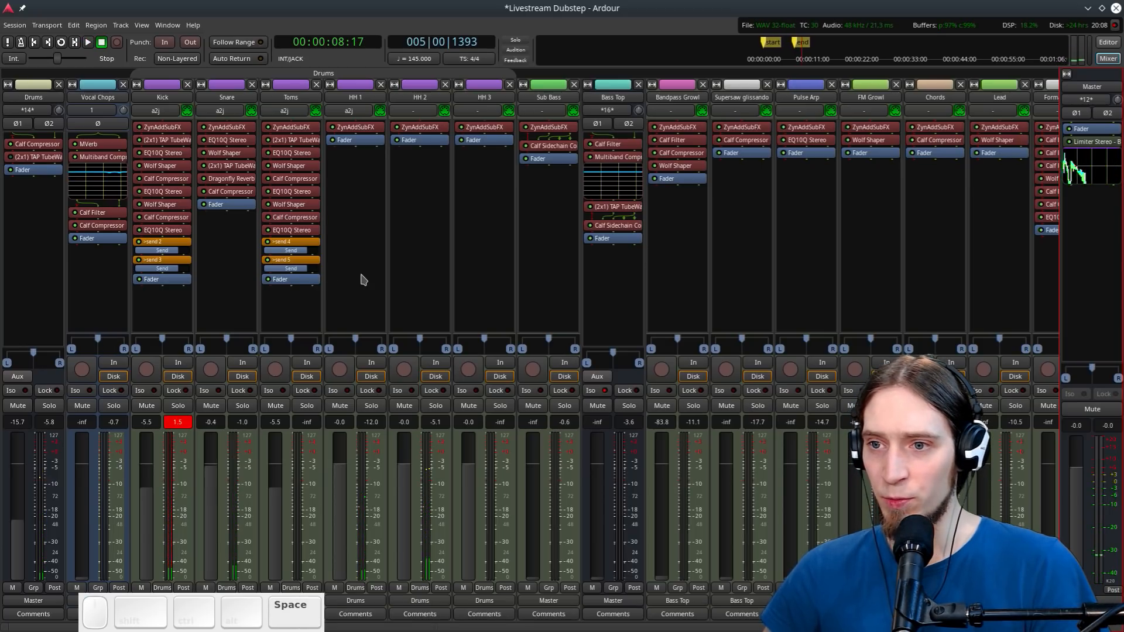
Replay the start briefly, return to the editor and start looped playback of the range between the loop markers
key("Home")
key("space")
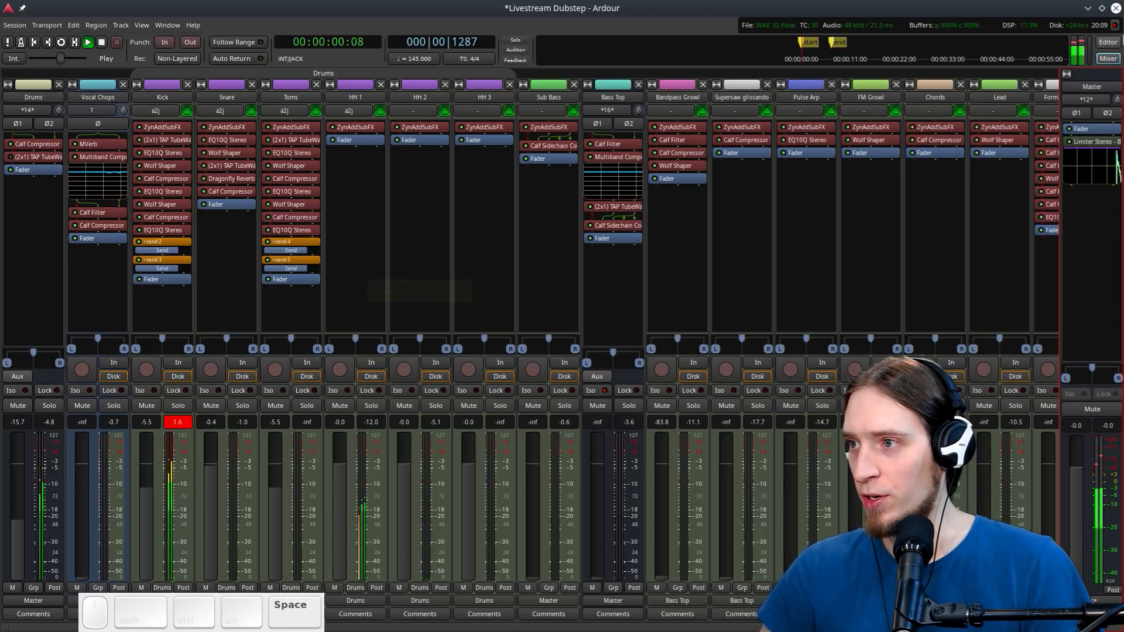
key("space")
left_click(1108, 43)
scroll(417, 336, "down", 1)
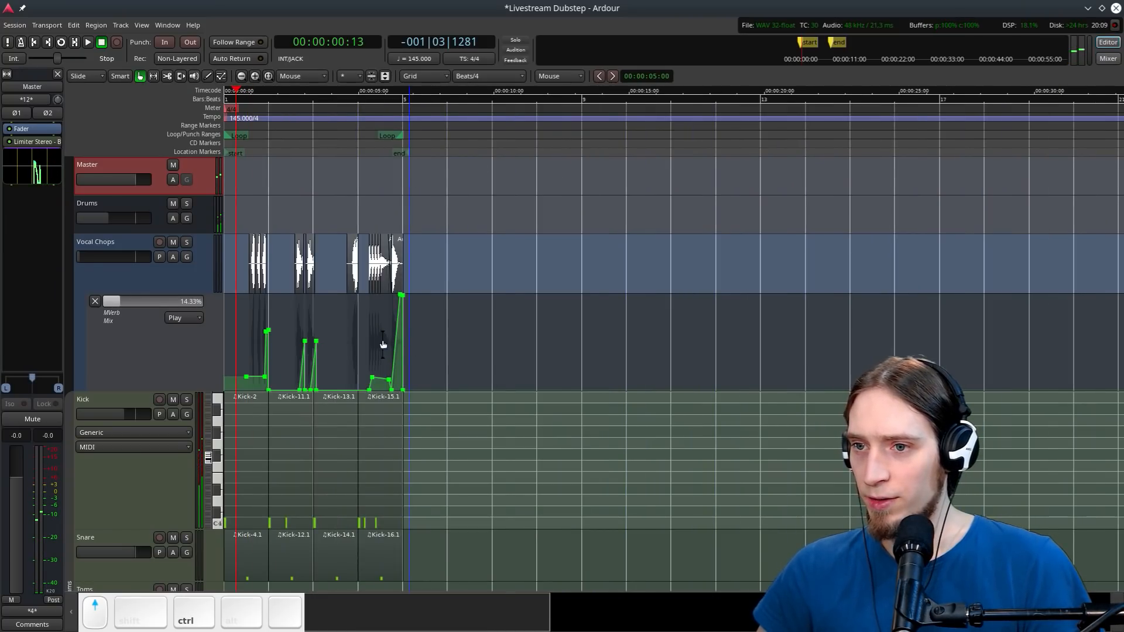
scroll(382, 339, "down", 1)
scroll(276, 222, "up", 3)
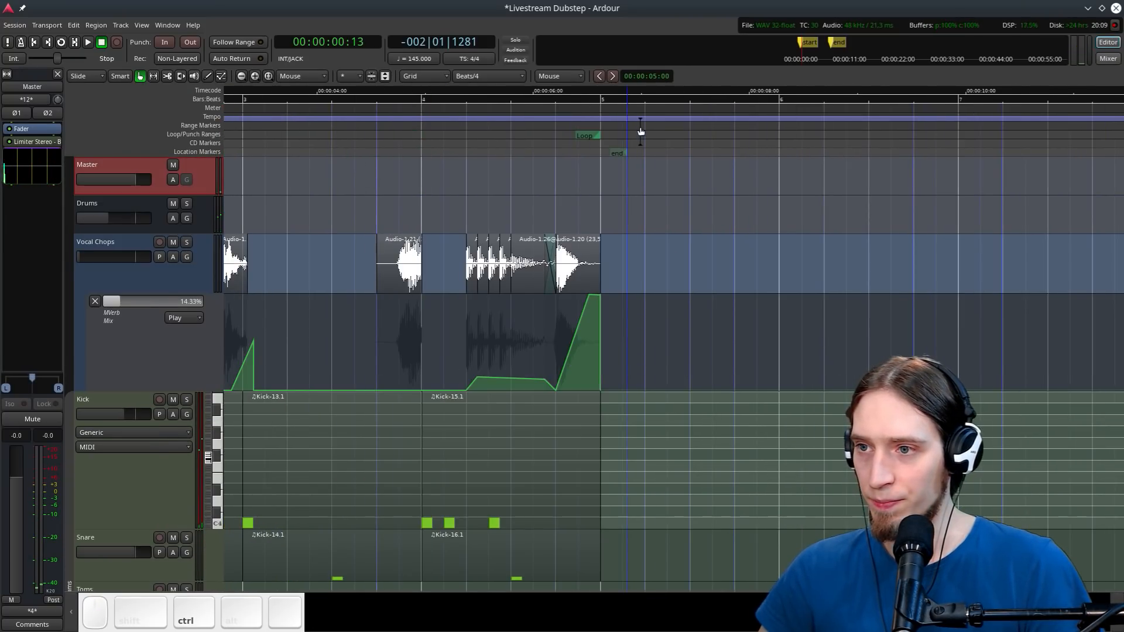
key("l")
scroll(389, 230, "down", 2)
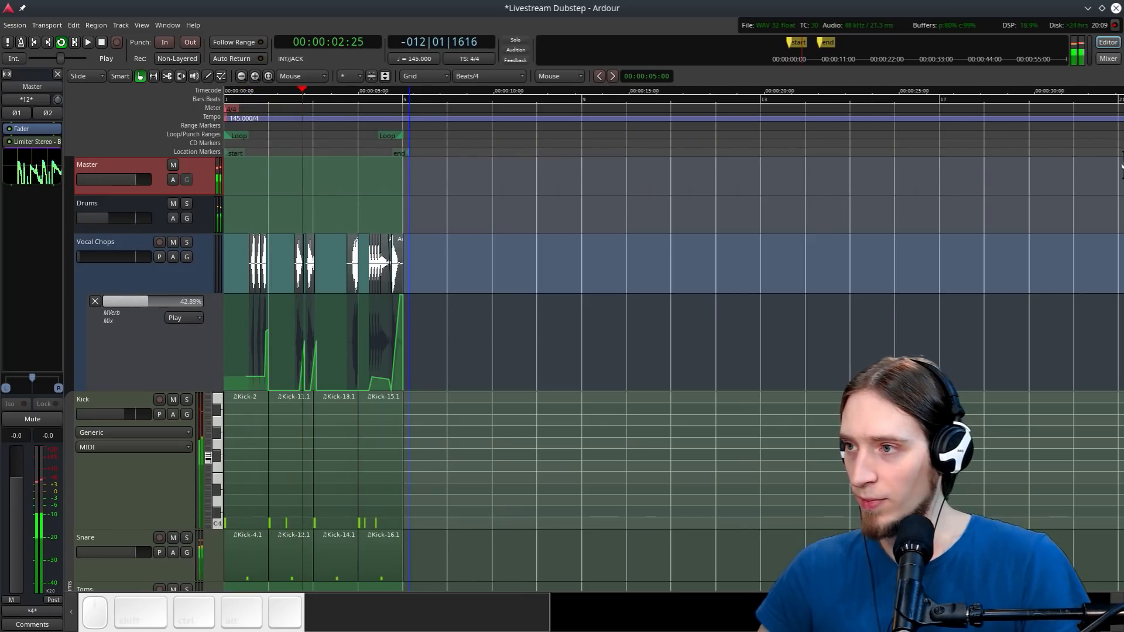
In the mixer, reset the Kick peak meter and lower the Kick fader to -7.3 dB and the Snare fader to -2.4 dB
key("alt+m")
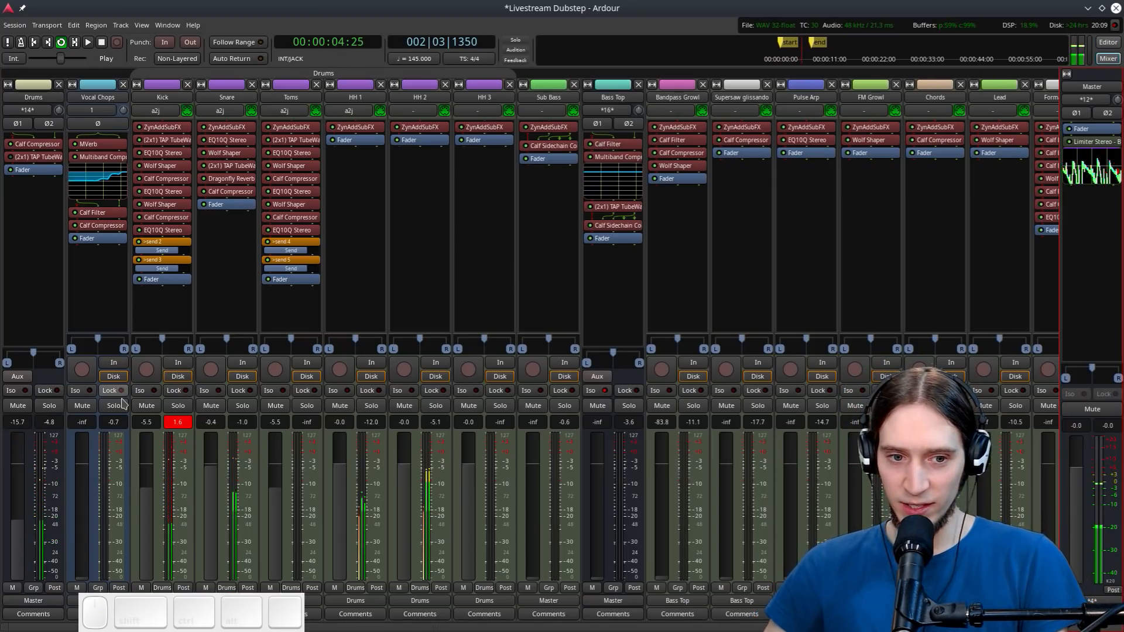
left_click(178, 421)
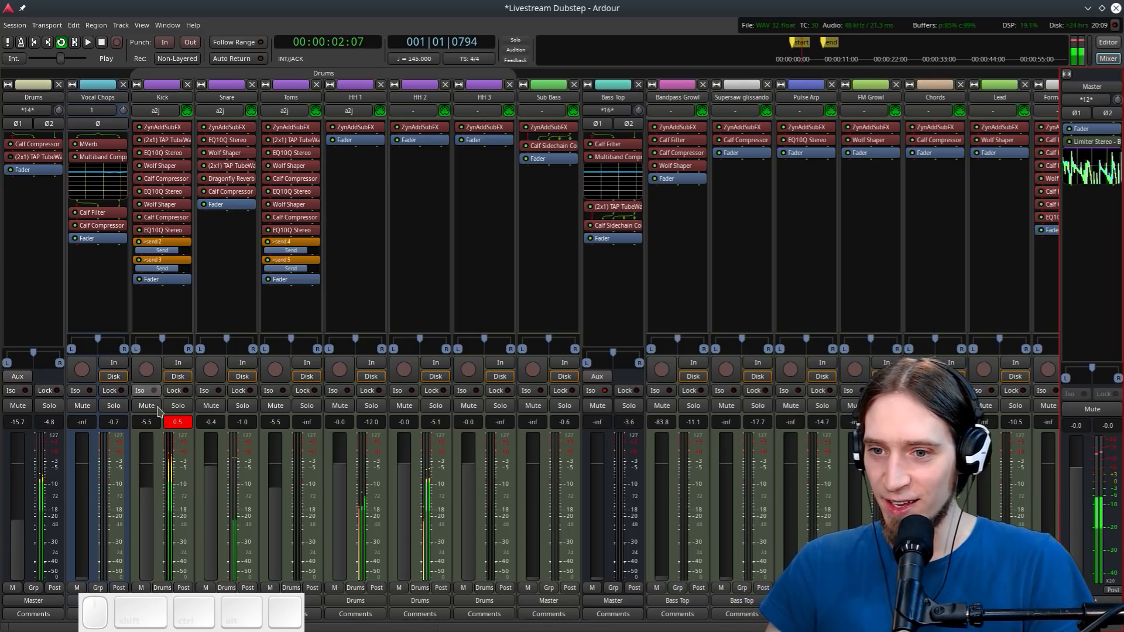
left_click_drag(147, 499, 117, 530)
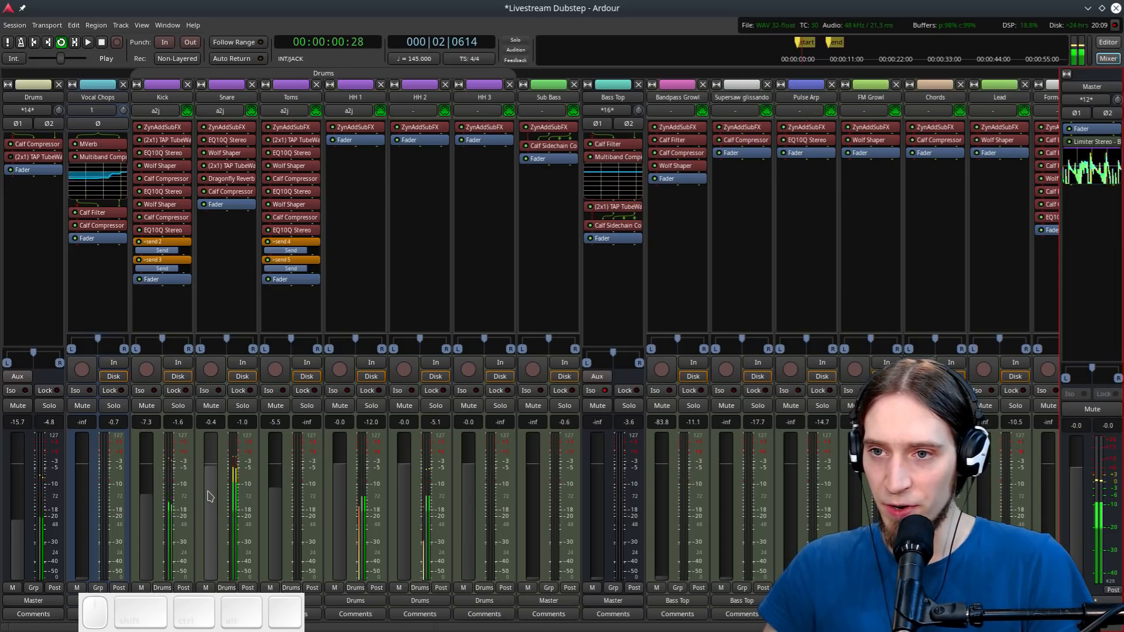
left_click_drag(210, 497, 212, 506)
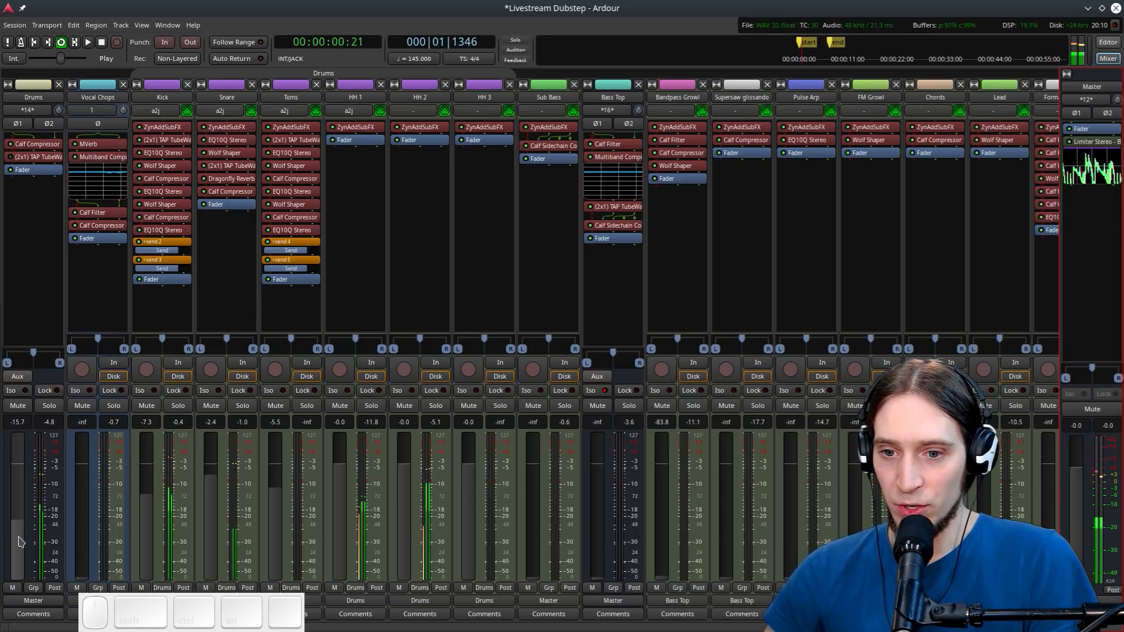
Lower the Drums fader to -16.3 dB and raise the Sub Bass fader to -10.7 dB
scroll(18, 542, "down", 1)
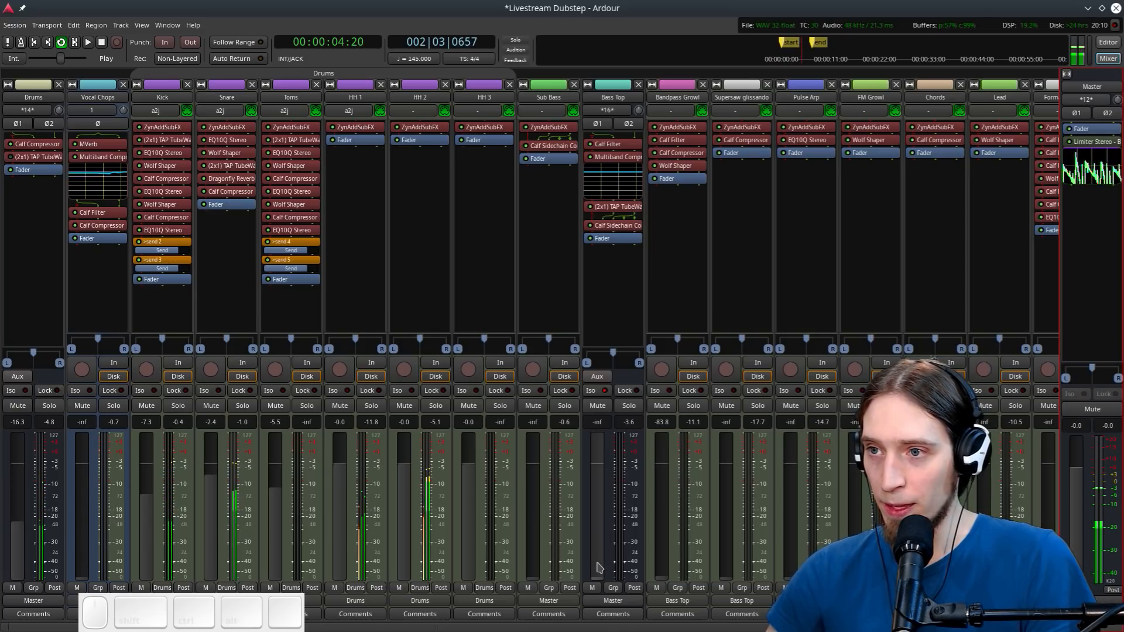
left_click_drag(534, 567, 541, 488)
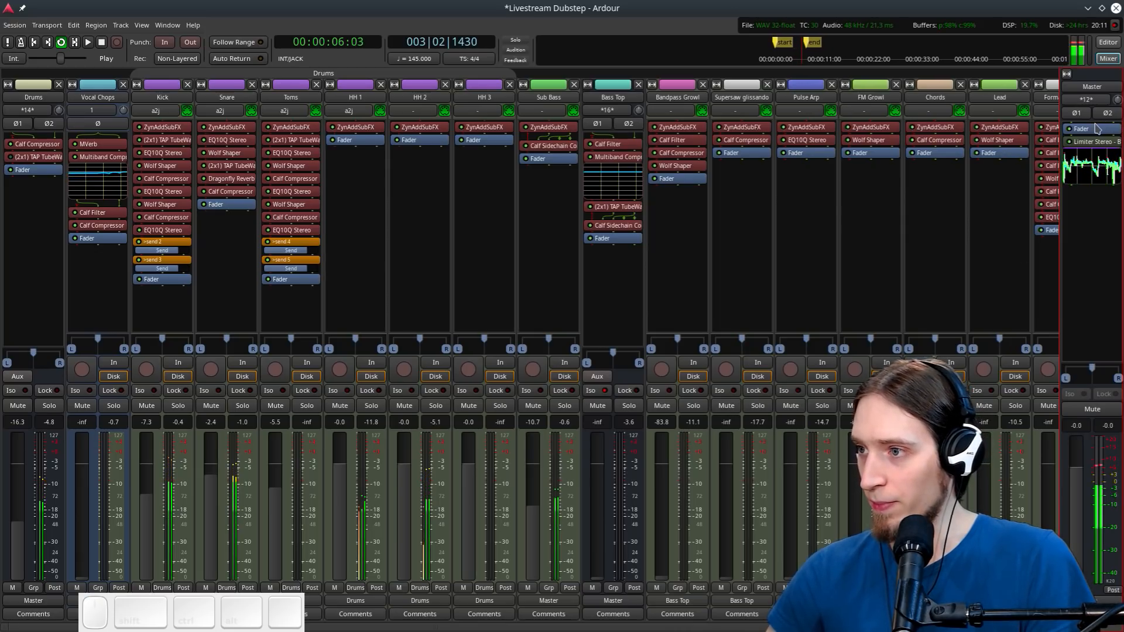
Insert a Calf Filter before the Master fader and set its 12dB/oct lowpass frequency to about 160 Hz
right_click(984, 126)
mouse_move(991, 132)
mouse_move(924, 133)
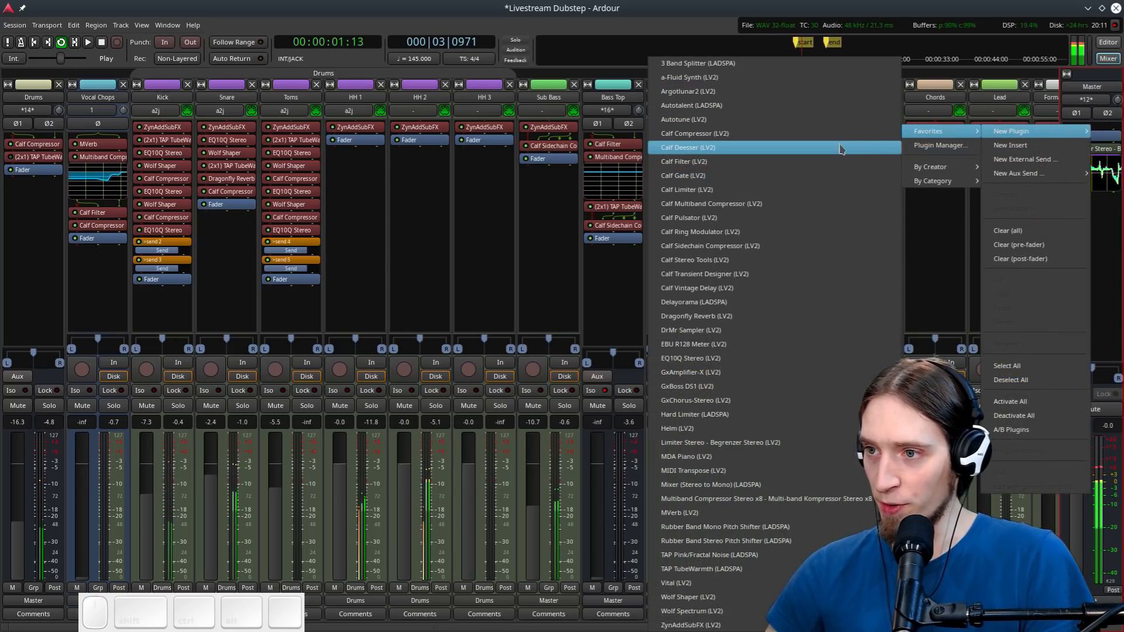
left_click(758, 169)
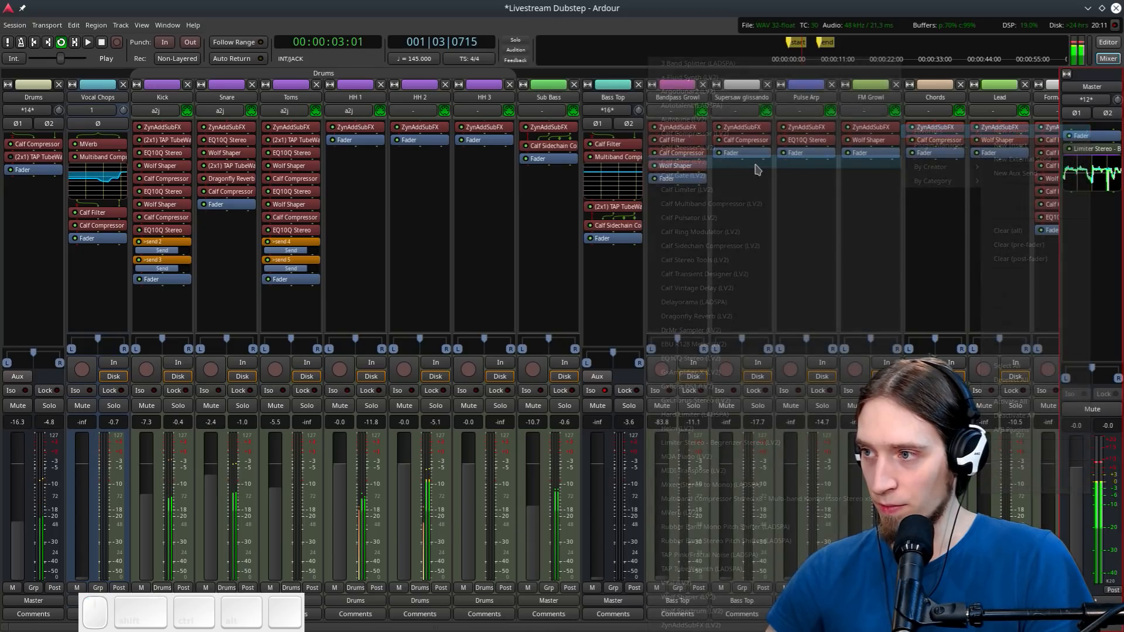
left_click_drag(638, 228, 642, 277)
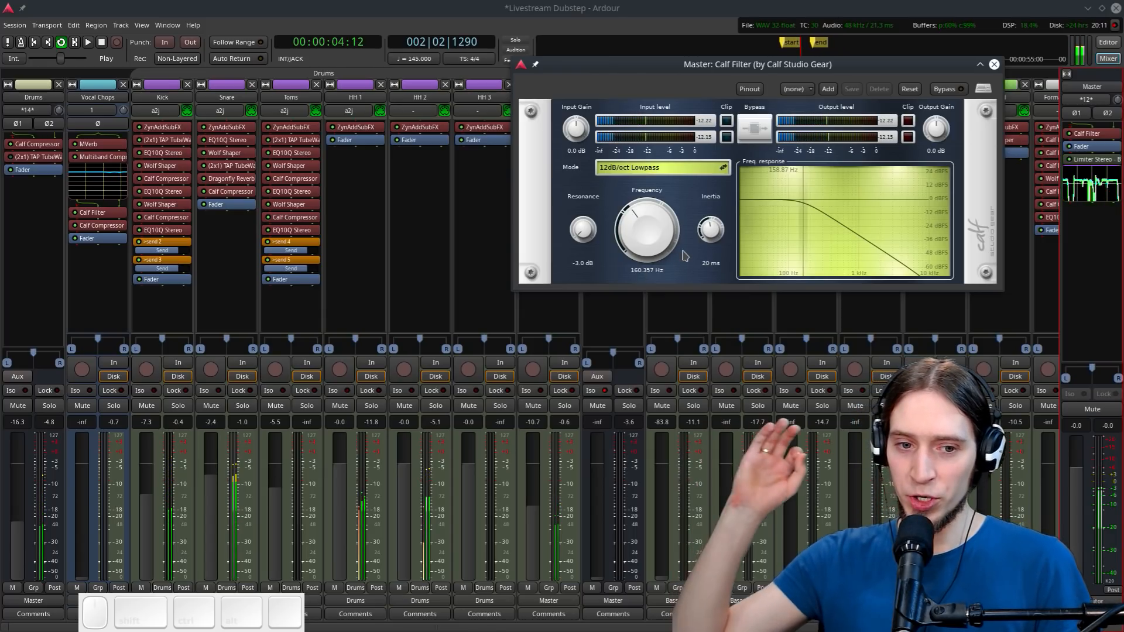
left_click(995, 64)
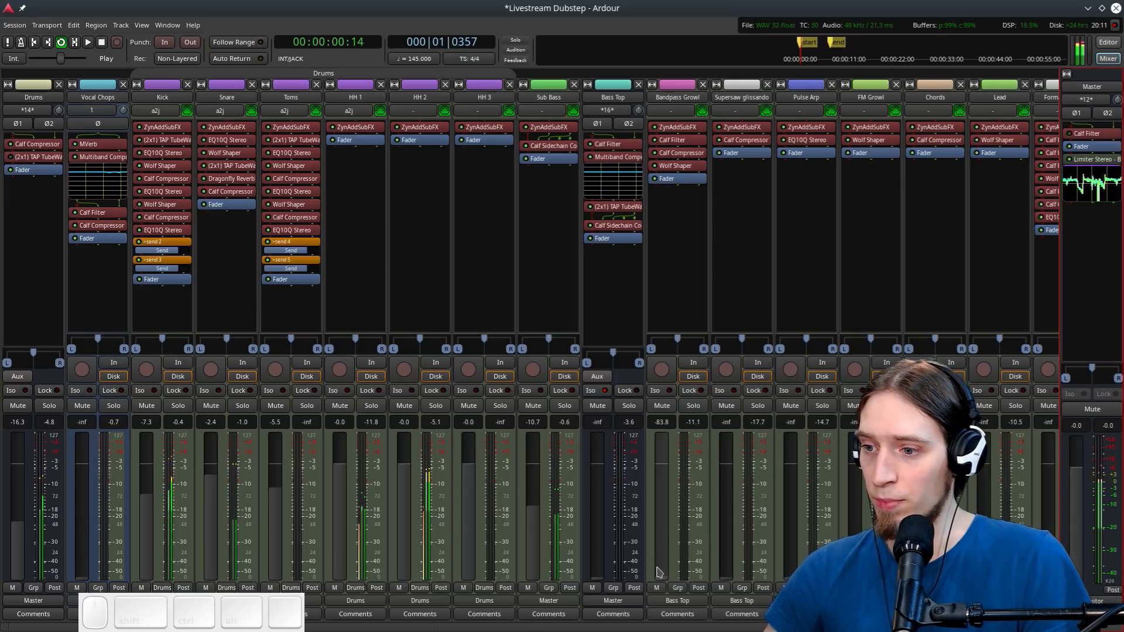
Raise the Bass Top fader to 0 dB and bring the tracks from Bandpass Growl through Formant Reese to between -30.4 and -25.2 dB
left_click_drag(598, 565, 611, 484)
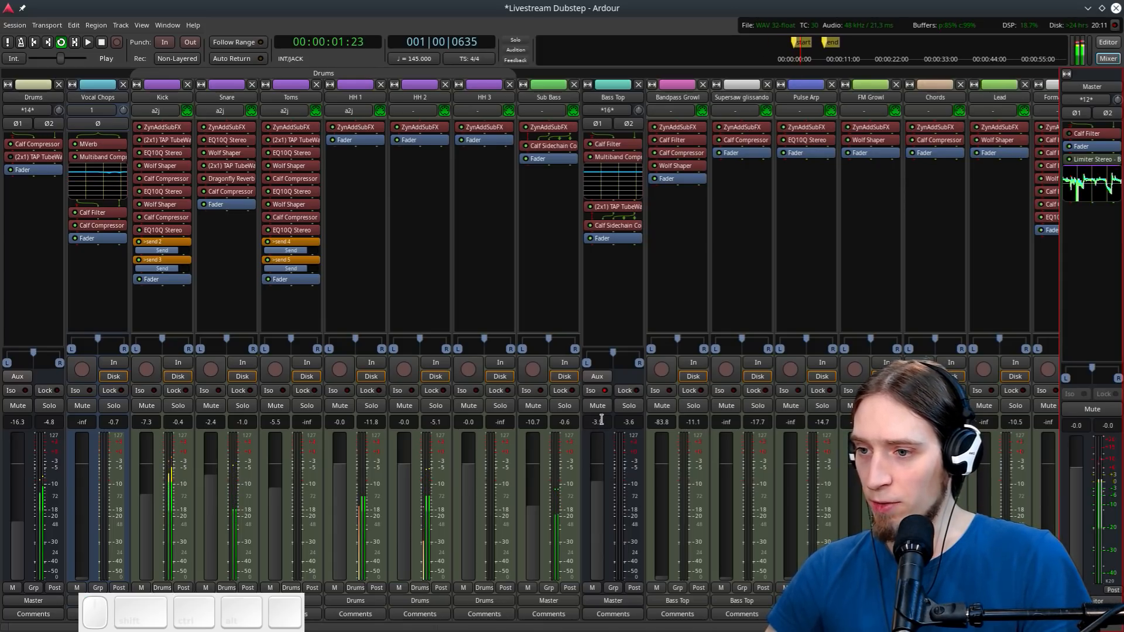
key("0")
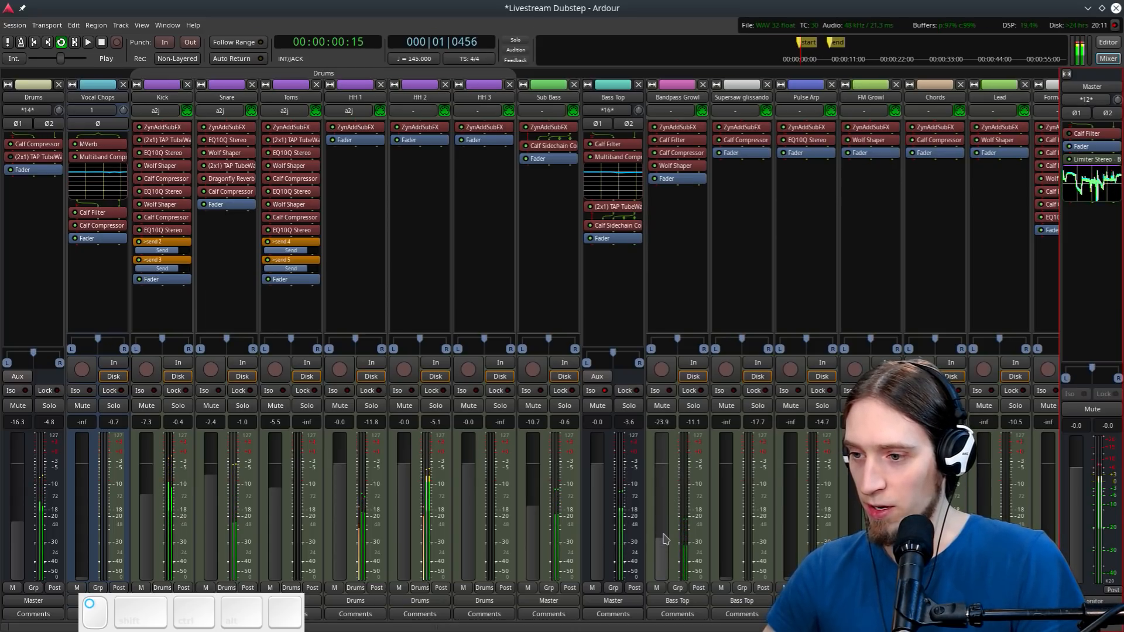
scroll(663, 535, "down", 2)
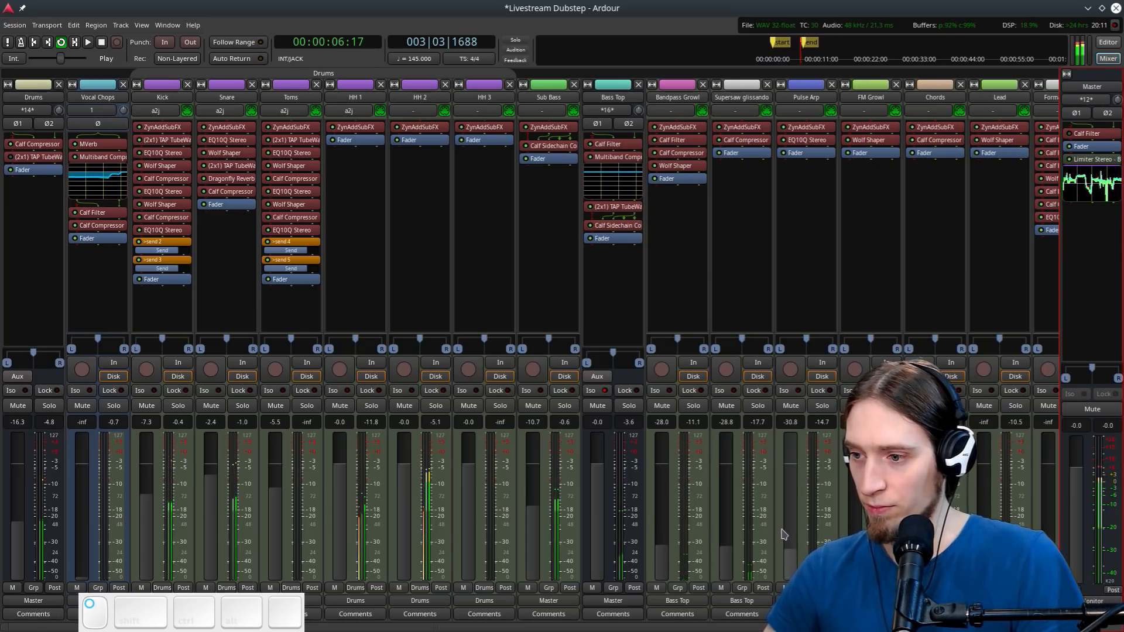
left_click_drag(783, 532, 783, 530)
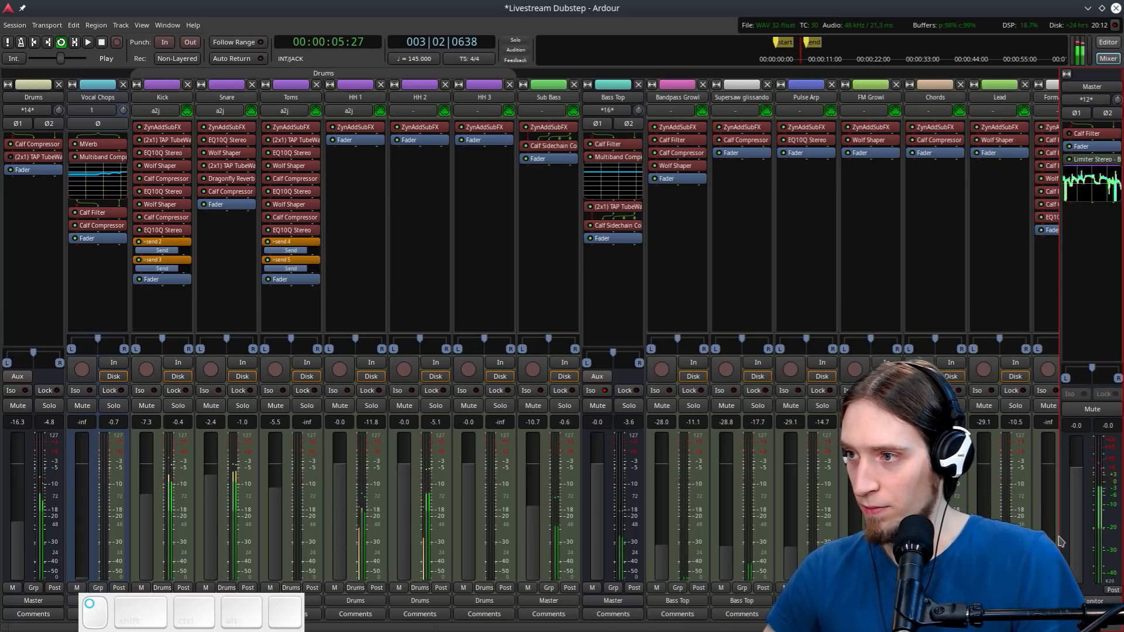
left_click_drag(1048, 542, 1047, 532)
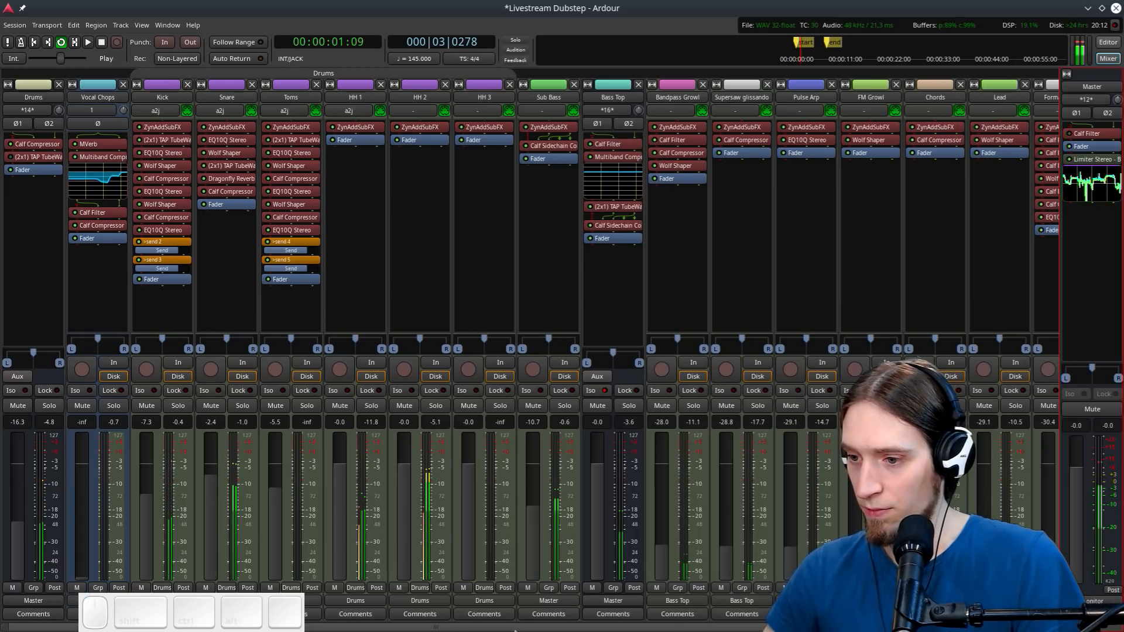
left_click_drag(549, 627, 779, 627)
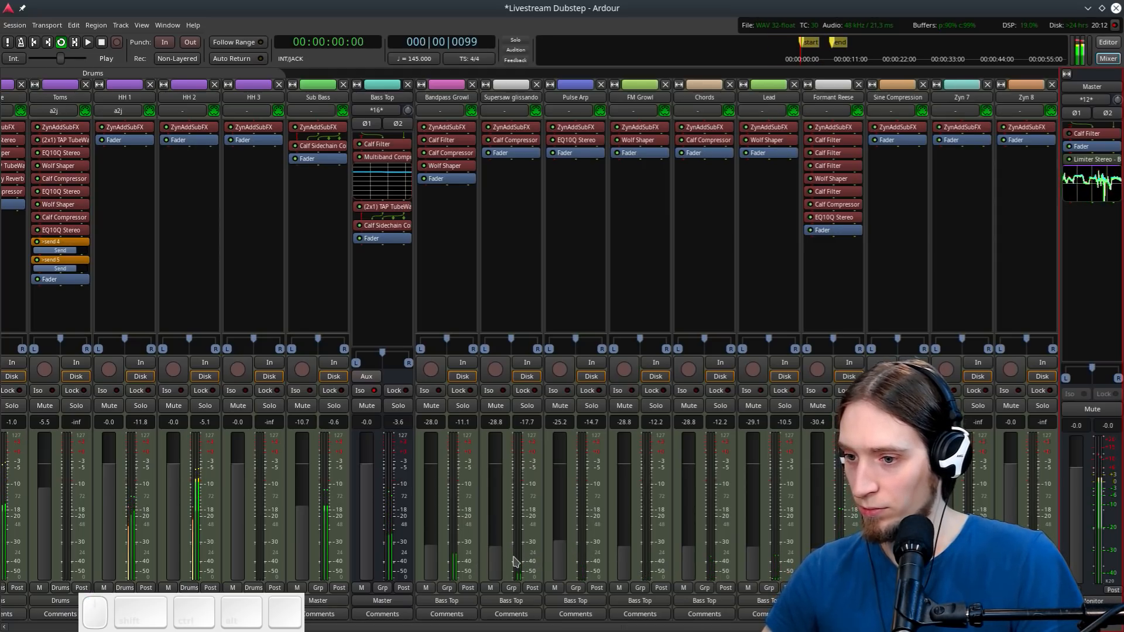
Stop playback and look through the bass tracks in the editor, from Bandpass Growl down to Formant Reese and back up to Bass Top
key("space")
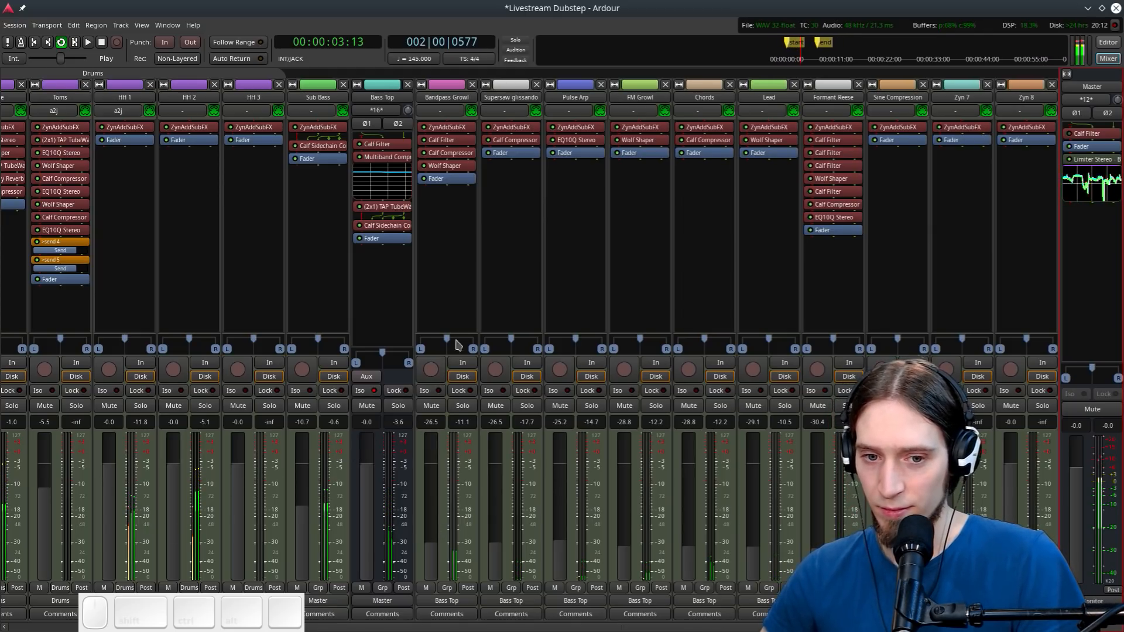
left_click(1108, 43)
key("space")
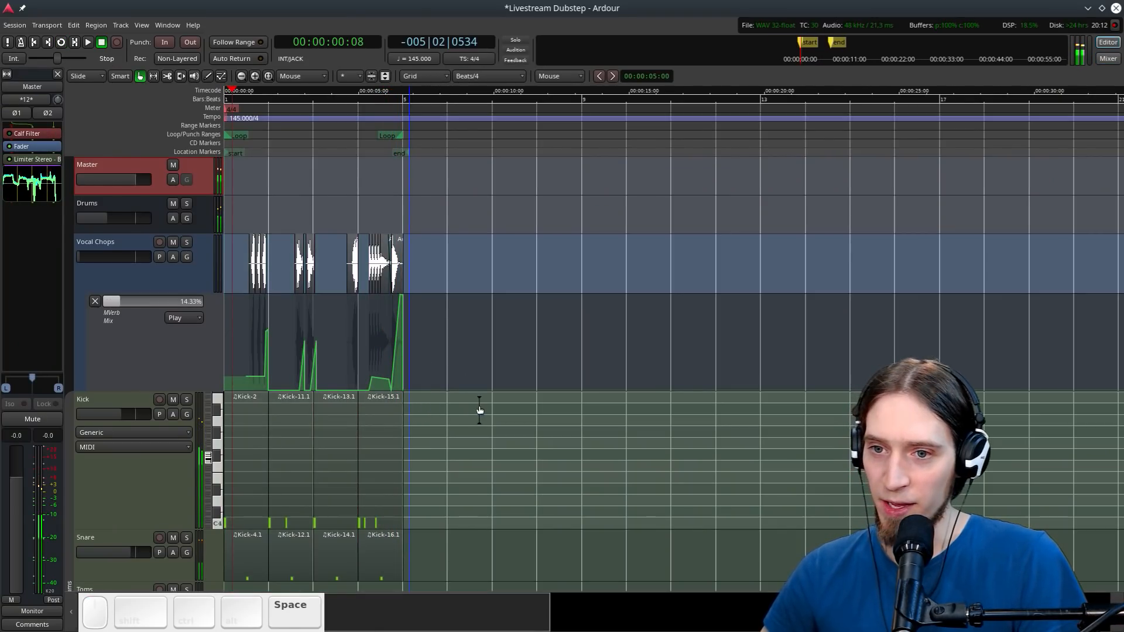
scroll(319, 413, "down", 8)
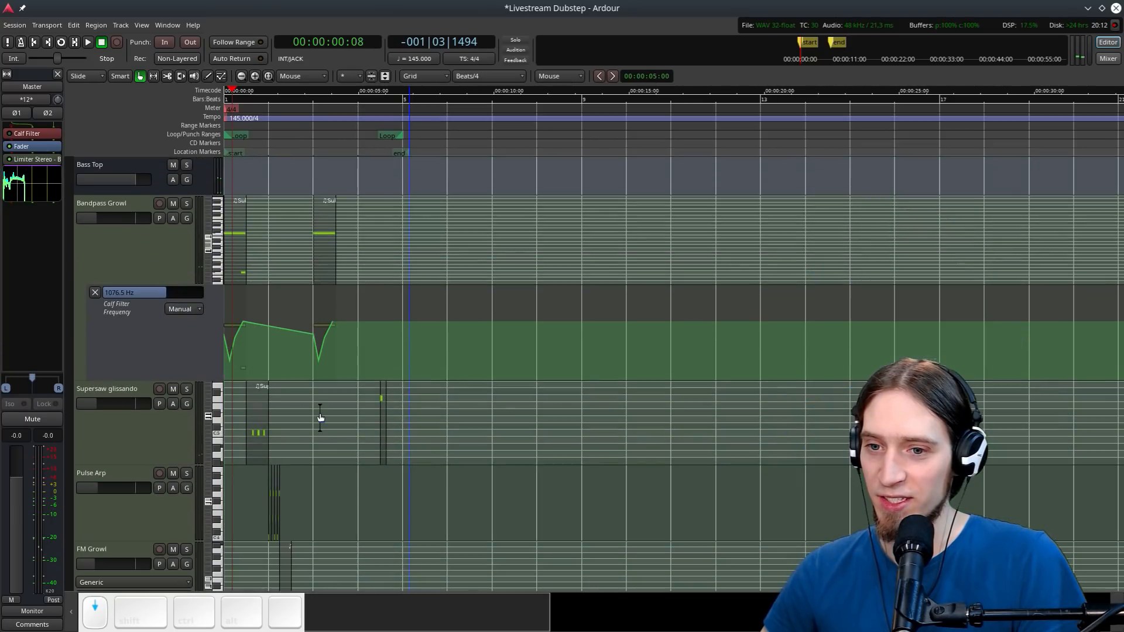
scroll(320, 413, "up", 5)
scroll(308, 414, "down", 2)
scroll(325, 389, "down", 5)
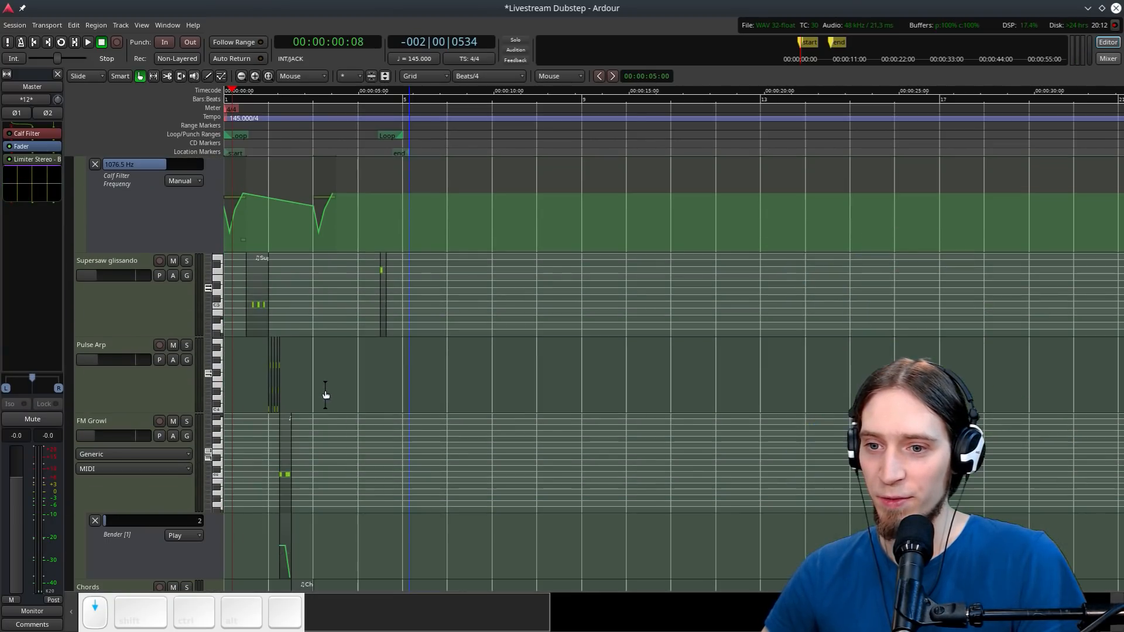
scroll(91, 398, "down", 6)
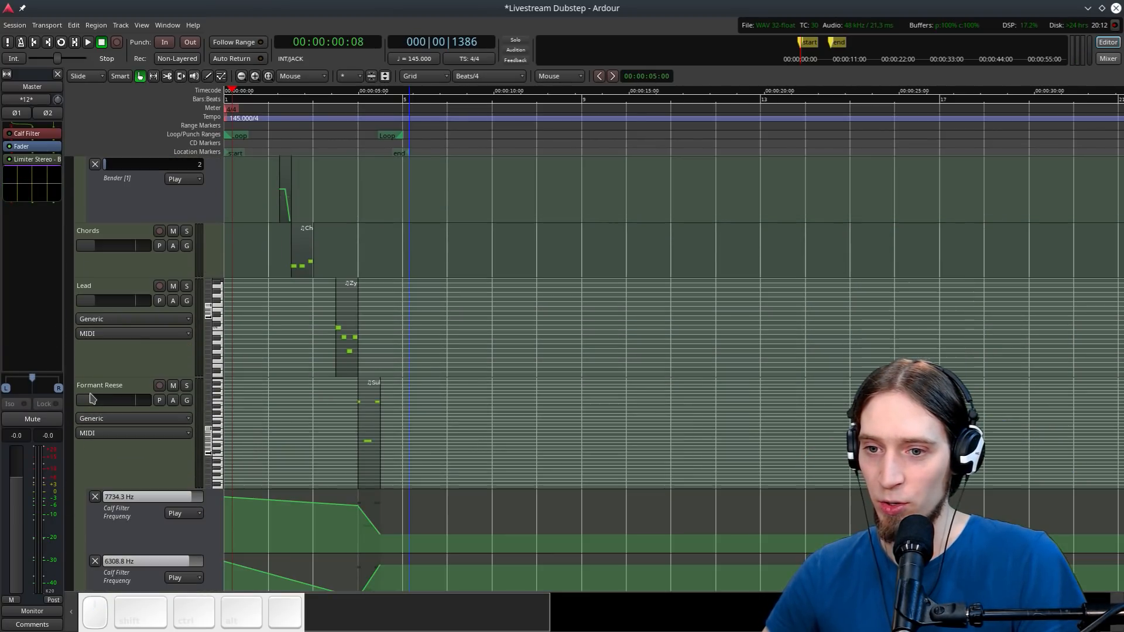
scroll(105, 389, "down", 3)
left_click(105, 389)
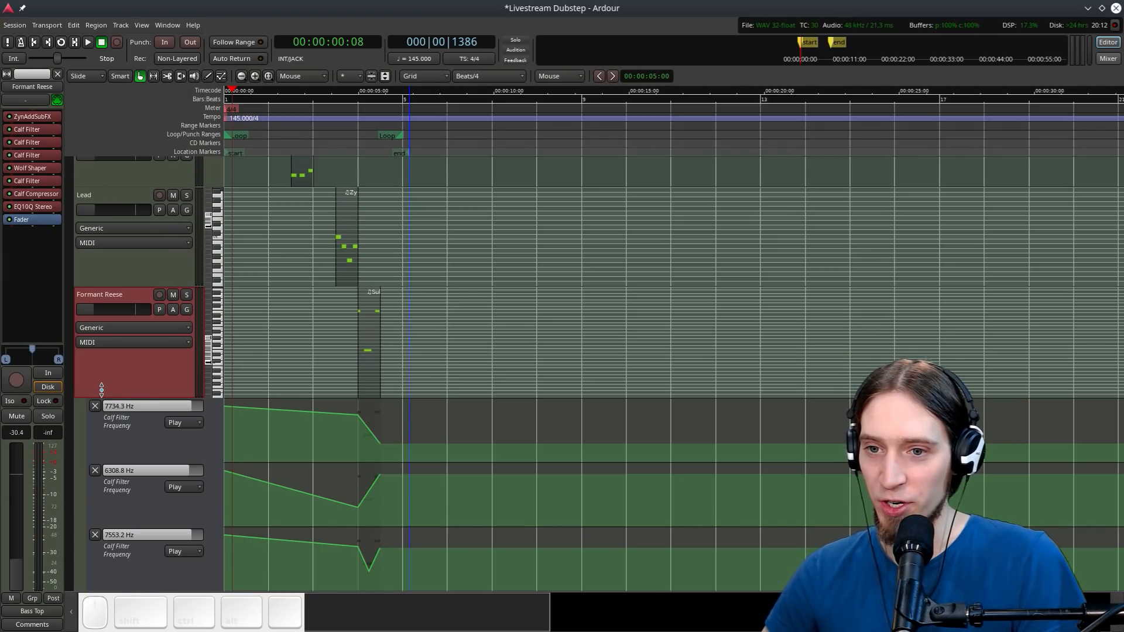
scroll(104, 387, "up", 5)
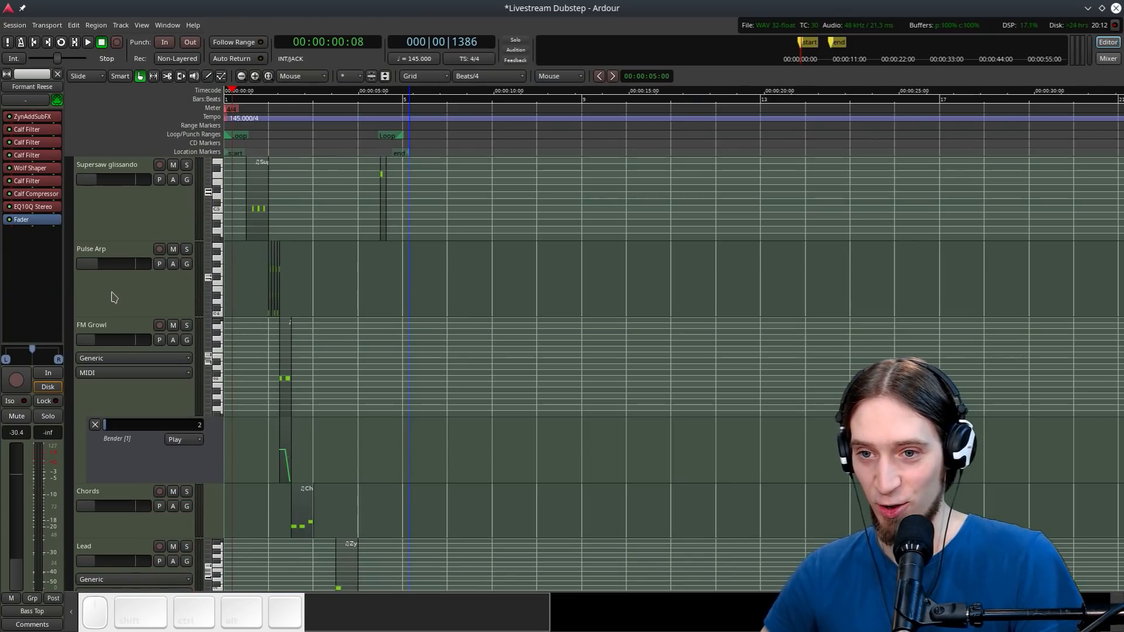
scroll(111, 375, "up", 5)
scroll(117, 296, "up", 3)
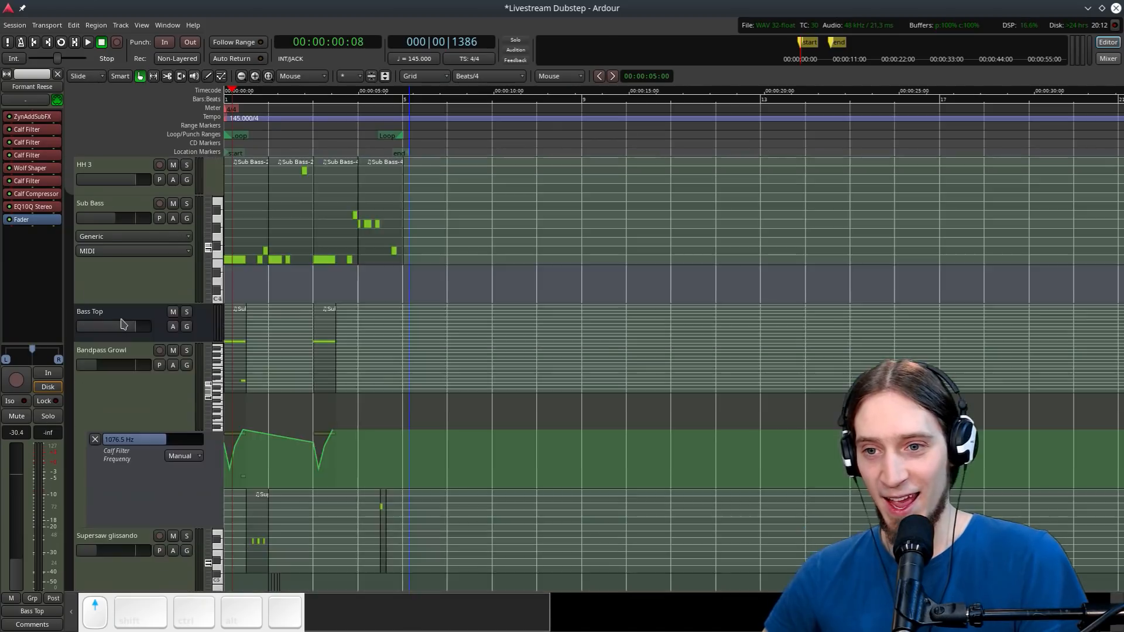
Select the Bass Top bus in the editor and lower its fader to -30.3 dB
left_click(96, 353)
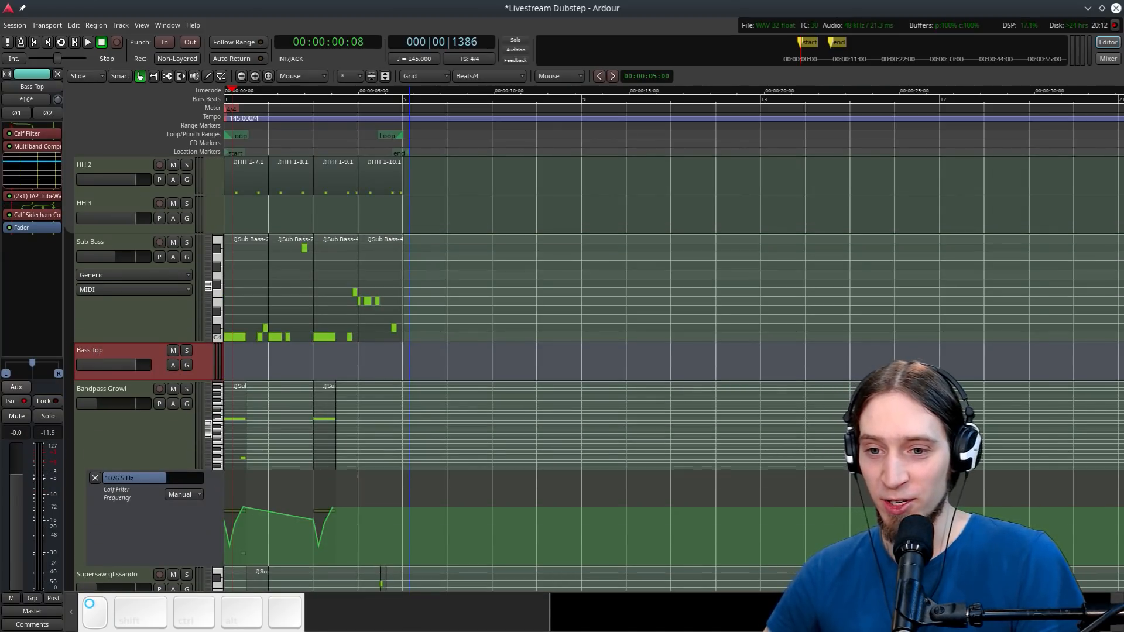
key("BackSpace")
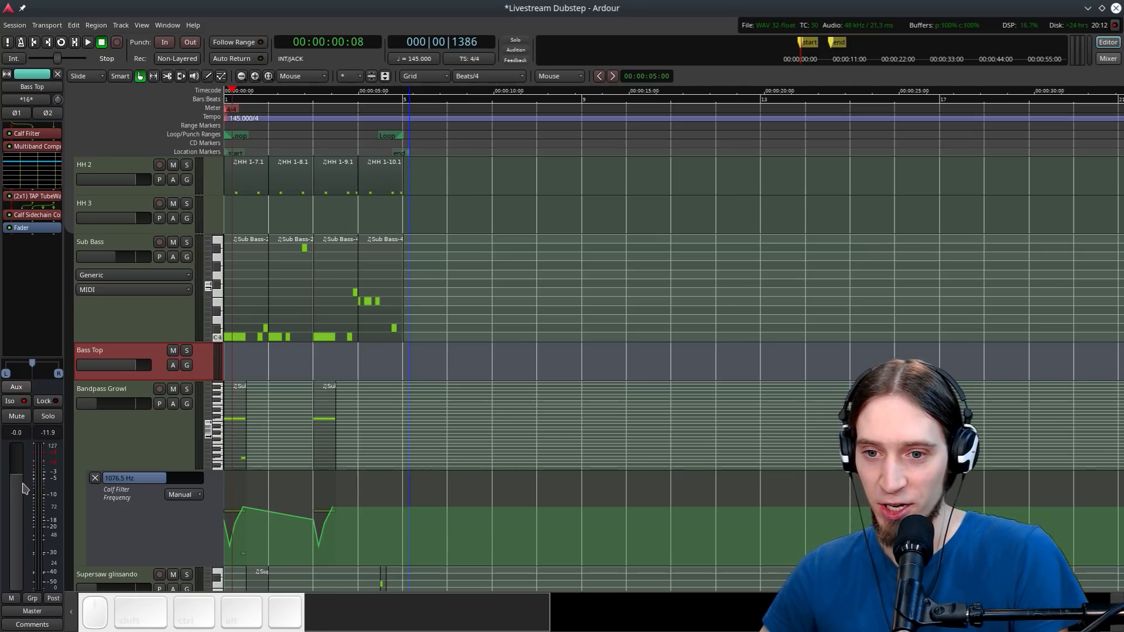
left_click_drag(23, 489, 24, 523)
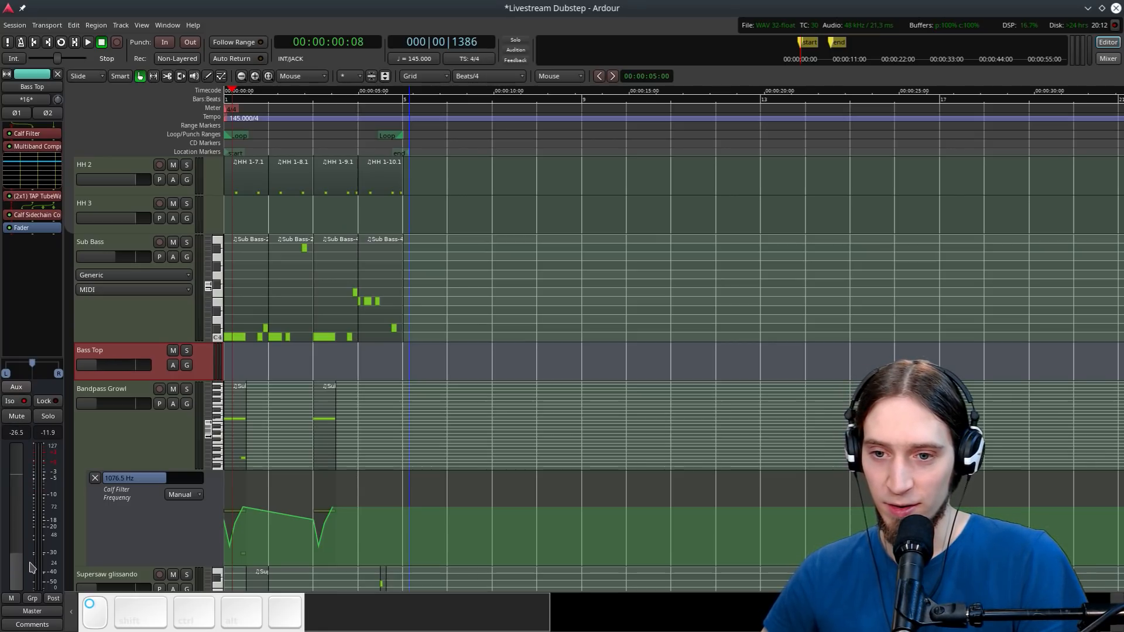
Return to the mixer and reset the individual bass track faders, from Bandpass Growl through Formant Reese, to 0 dB
left_click(1108, 59)
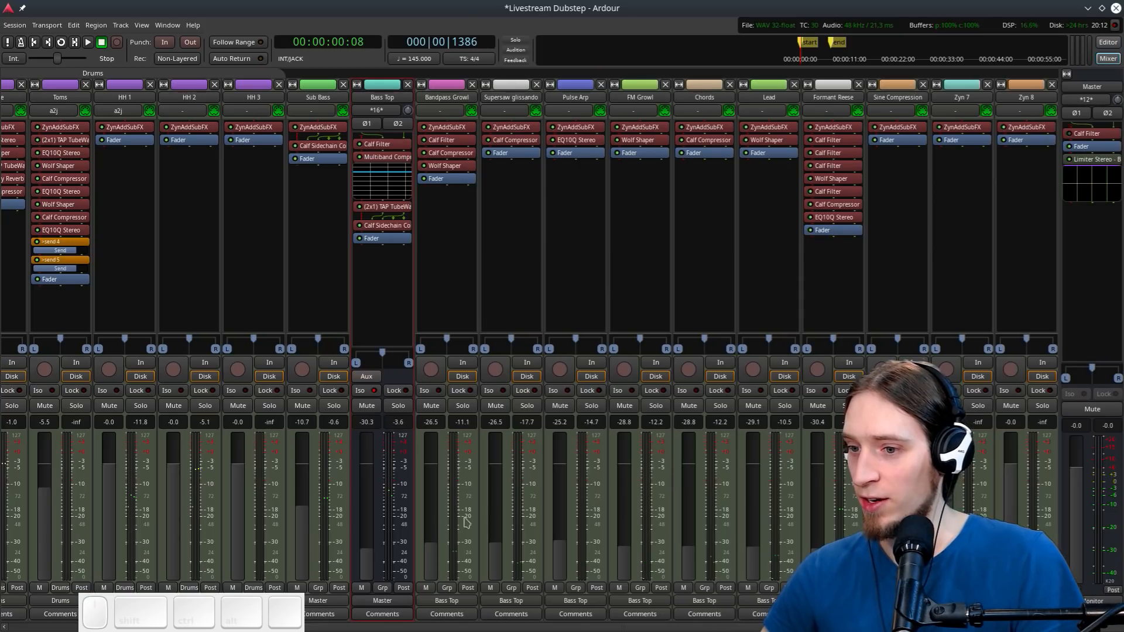
left_click(433, 558, "alt+shift")
left_click(495, 547, "alt+shift")
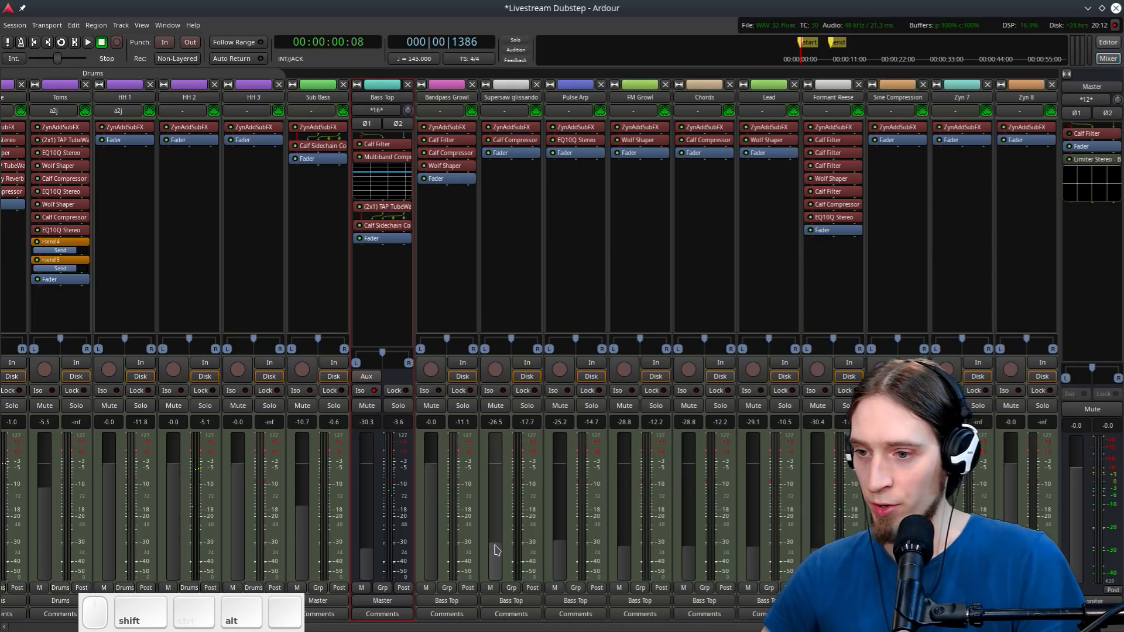
left_click(563, 551, "alt+shift")
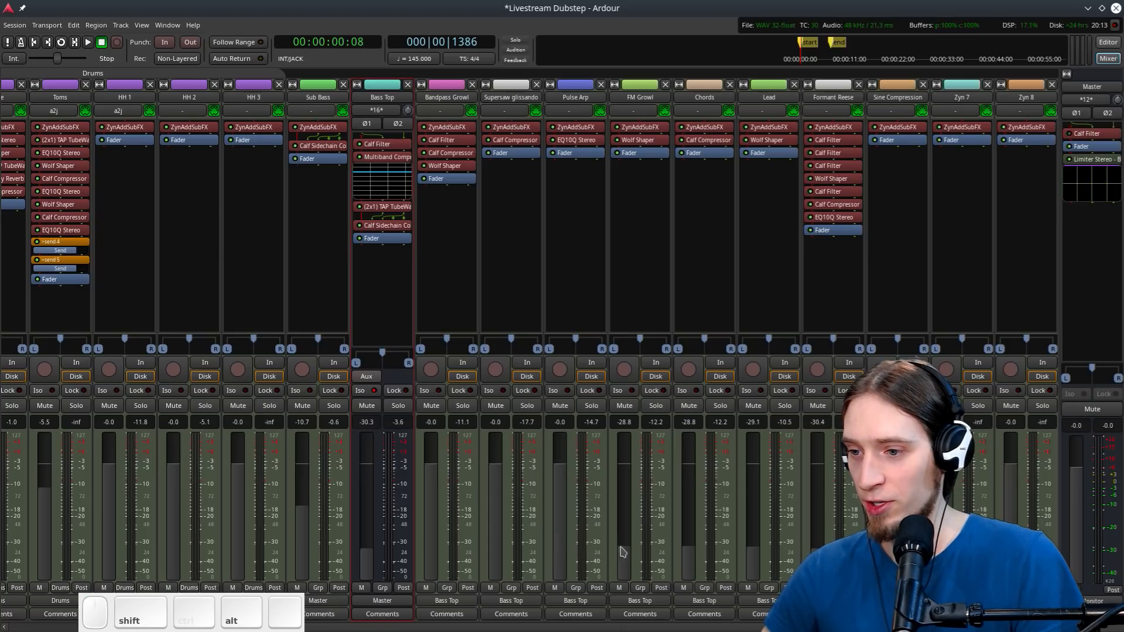
left_click(624, 552, "alt+shift")
left_click(688, 552, "alt+shift")
left_click(753, 551, "alt+shift")
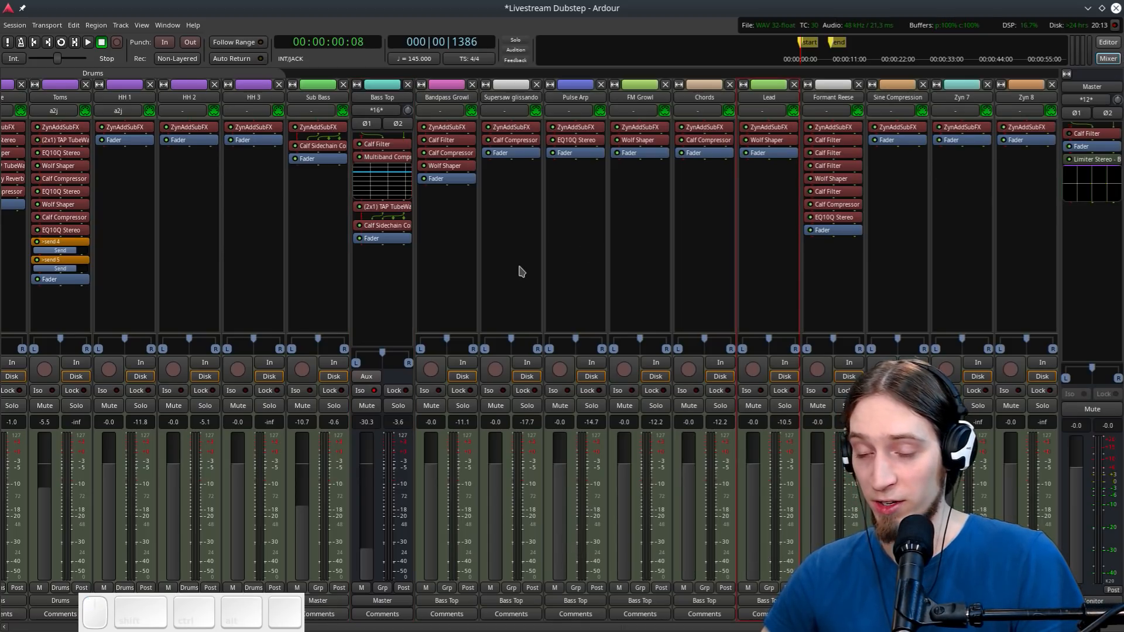
Raise the Bass Top fader to -18.0 dB during looped playback and solo the Formant Reese track
key("l")
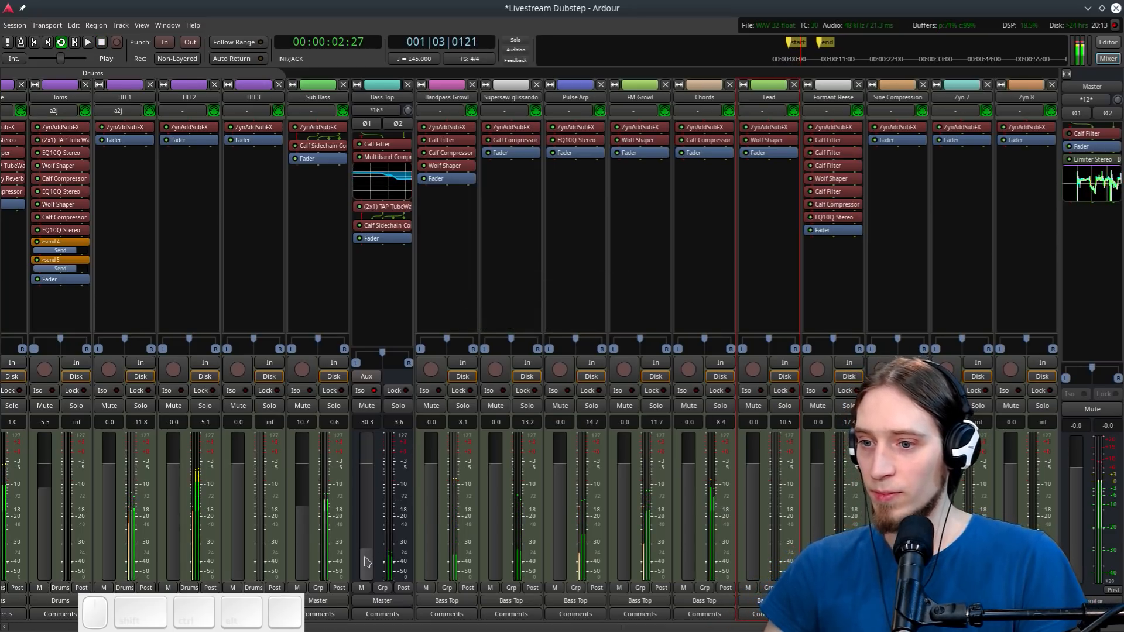
left_click_drag(366, 563, 367, 530)
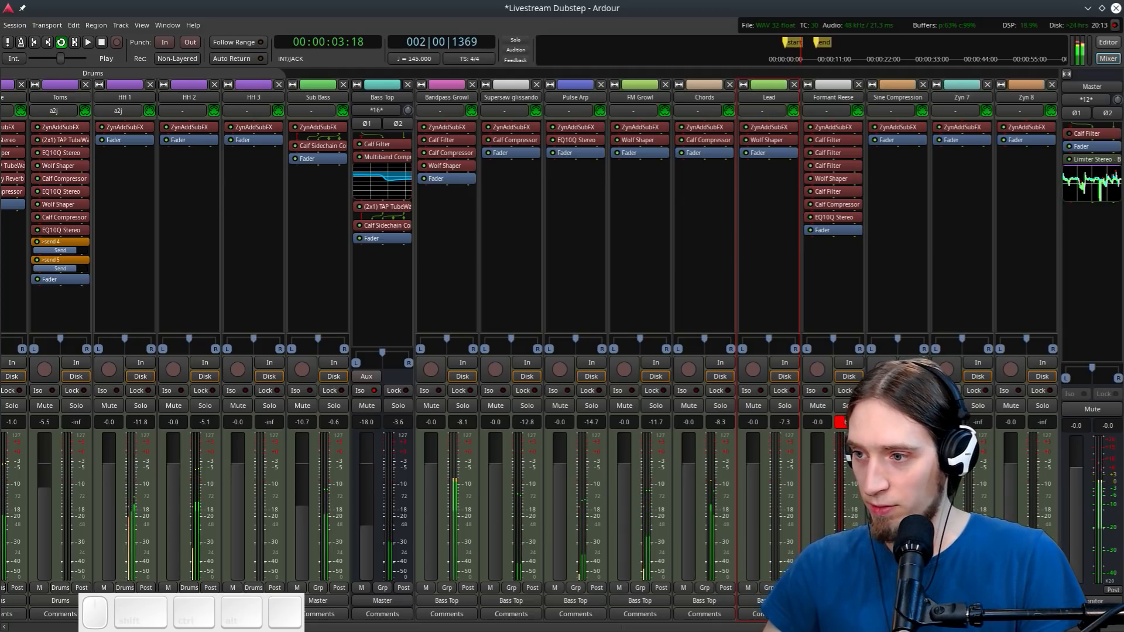
left_click(845, 407)
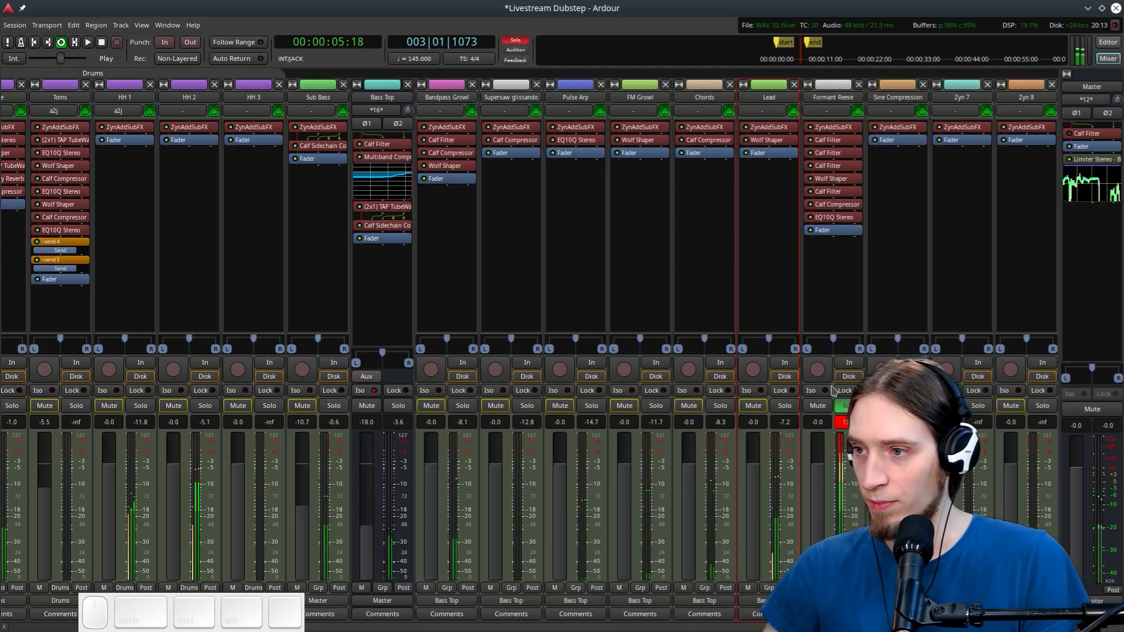
right_click(822, 232)
mouse_move(902, 233)
mouse_move(966, 237)
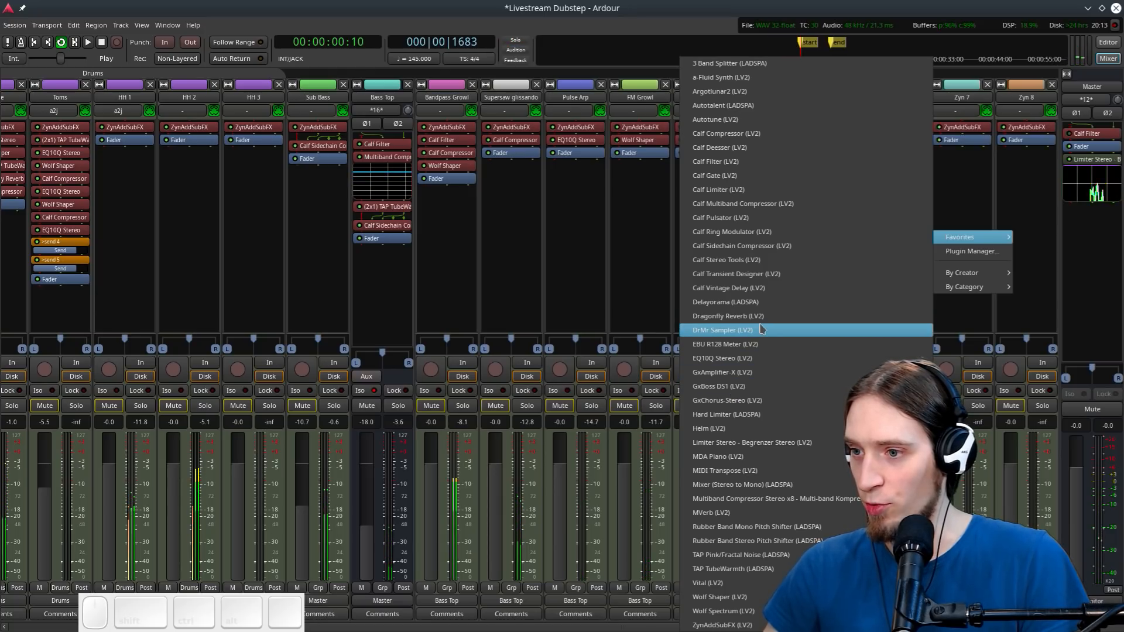
left_click(658, 281)
right_click(842, 260)
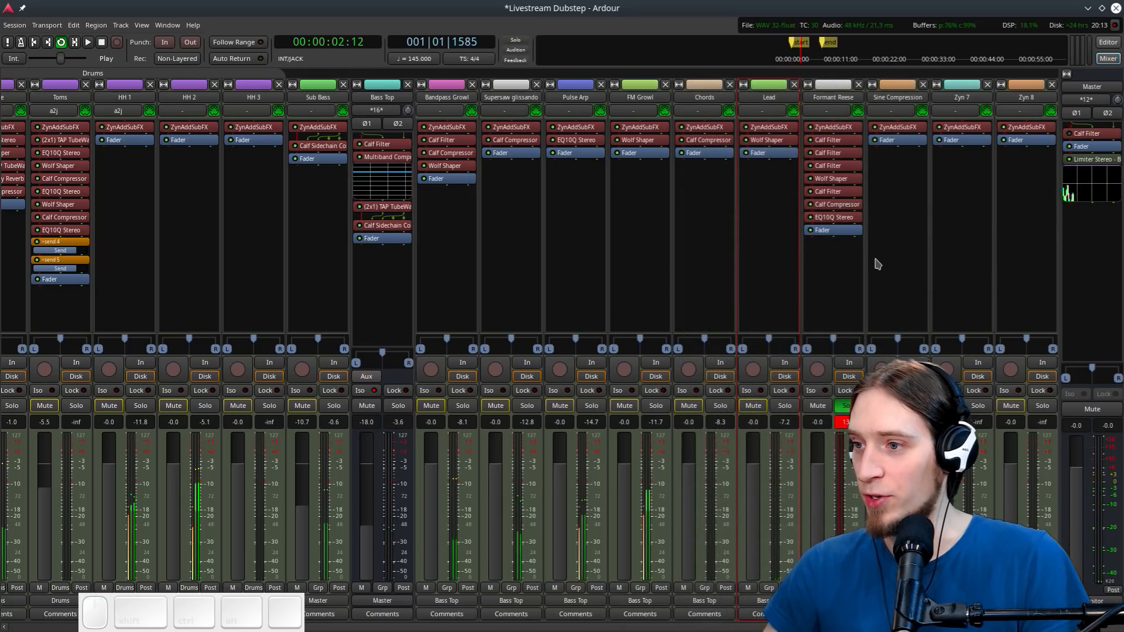
Find the DC Offset Remover in the Plugin Manager and insert it before the Formant Reese fader
right_click(826, 247)
mouse_move(913, 252)
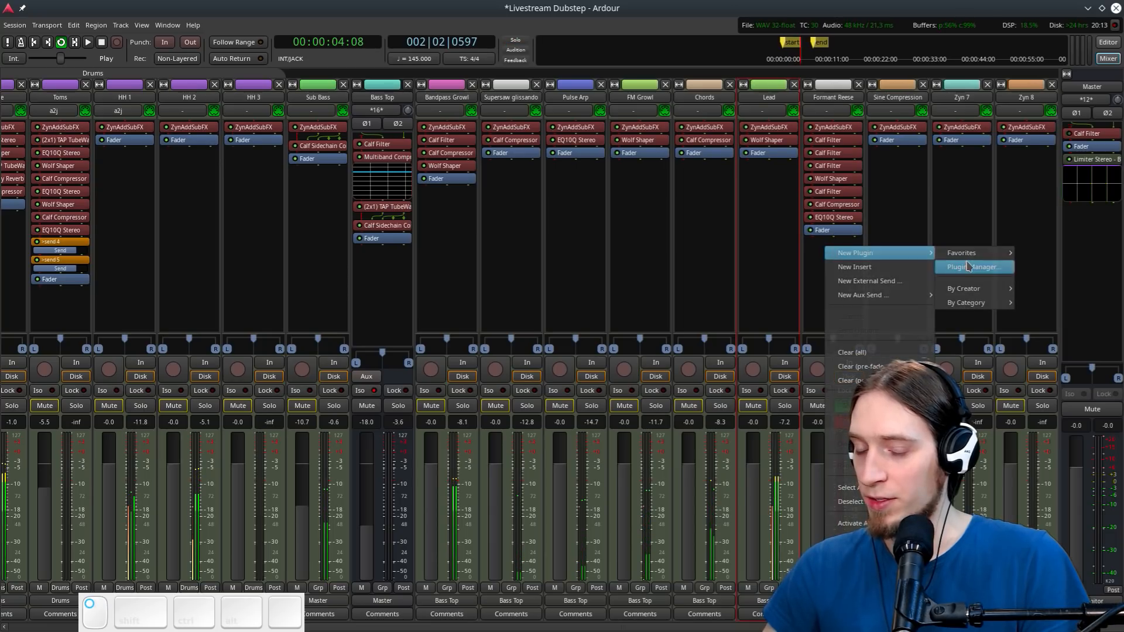
left_click(972, 267)
type("DC Off")
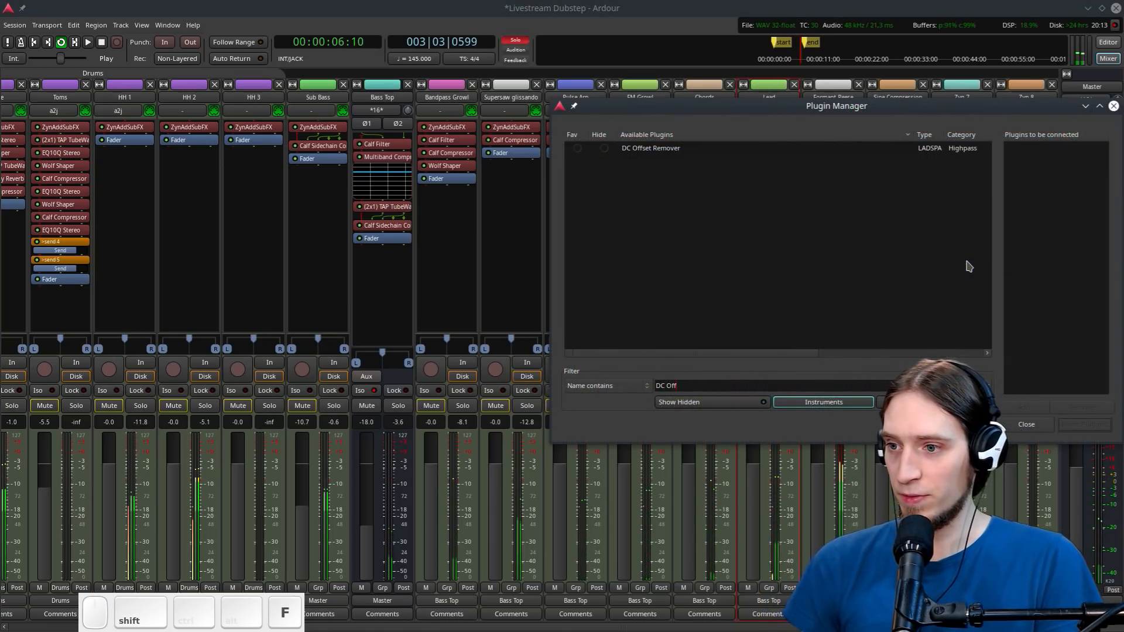
left_click(674, 150)
double_click(674, 150)
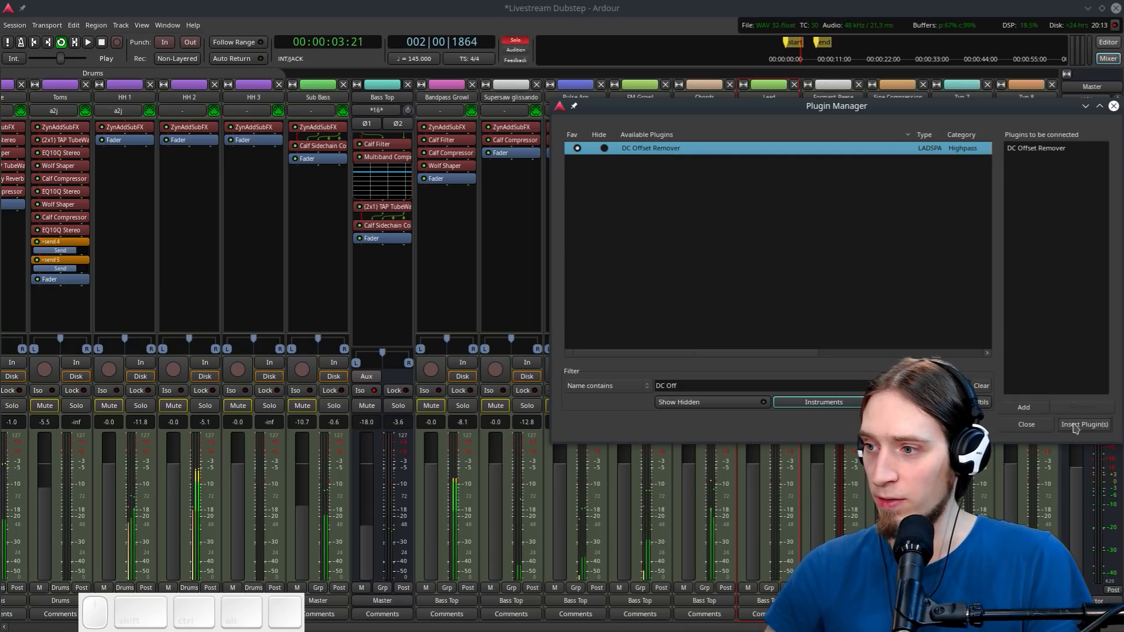
left_click(1083, 425)
left_click_drag(836, 252, 854, 261)
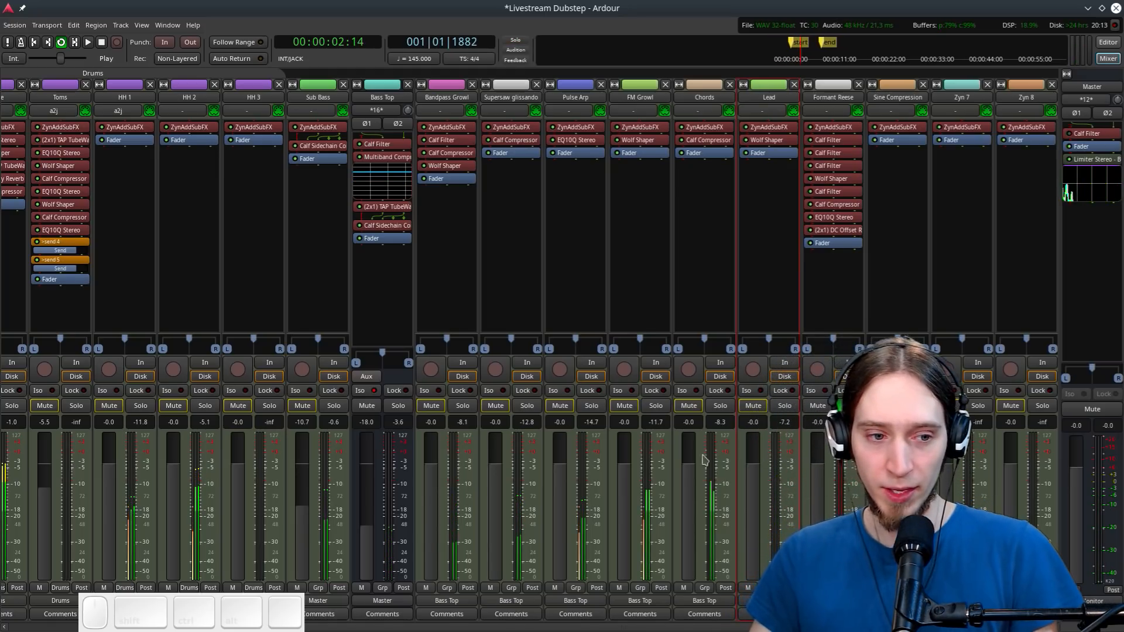
left_click(850, 406)
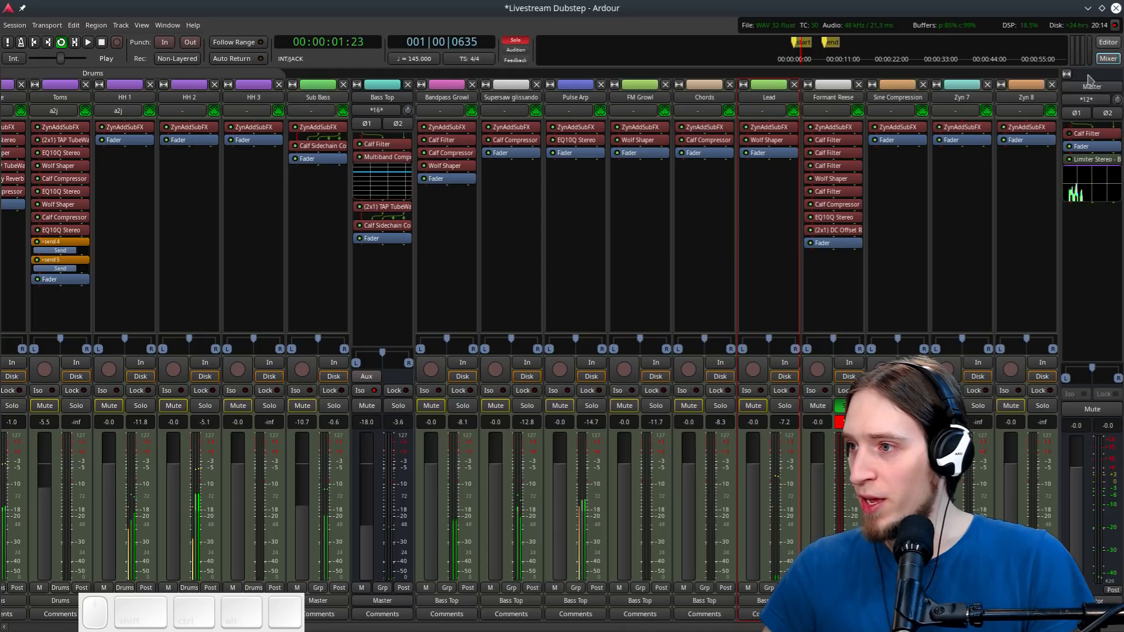
Connect the Master output's left and right channels to DAW:in-1 and DAW:in-2 of Non-Mixer
left_click(1100, 601)
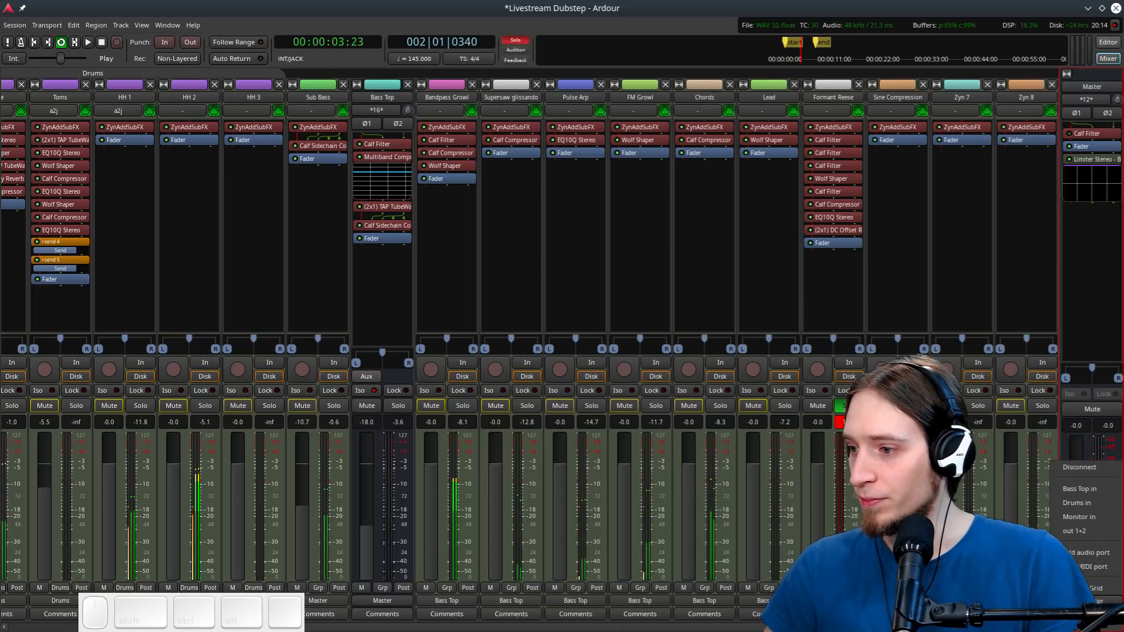
left_click(1101, 591)
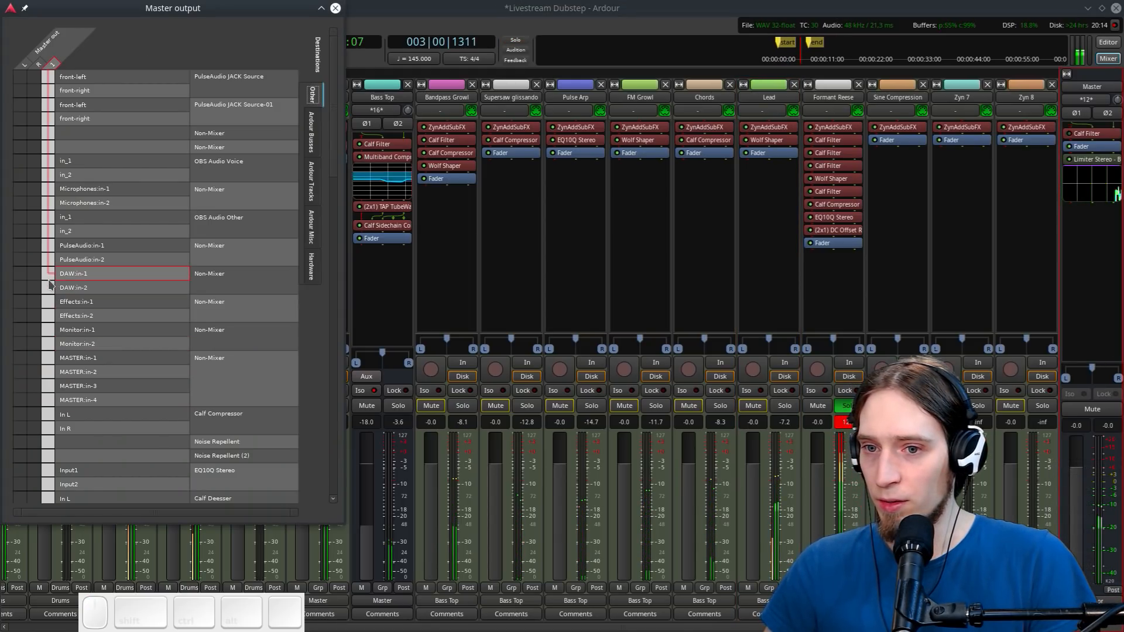
left_click(20, 274)
left_click(34, 288)
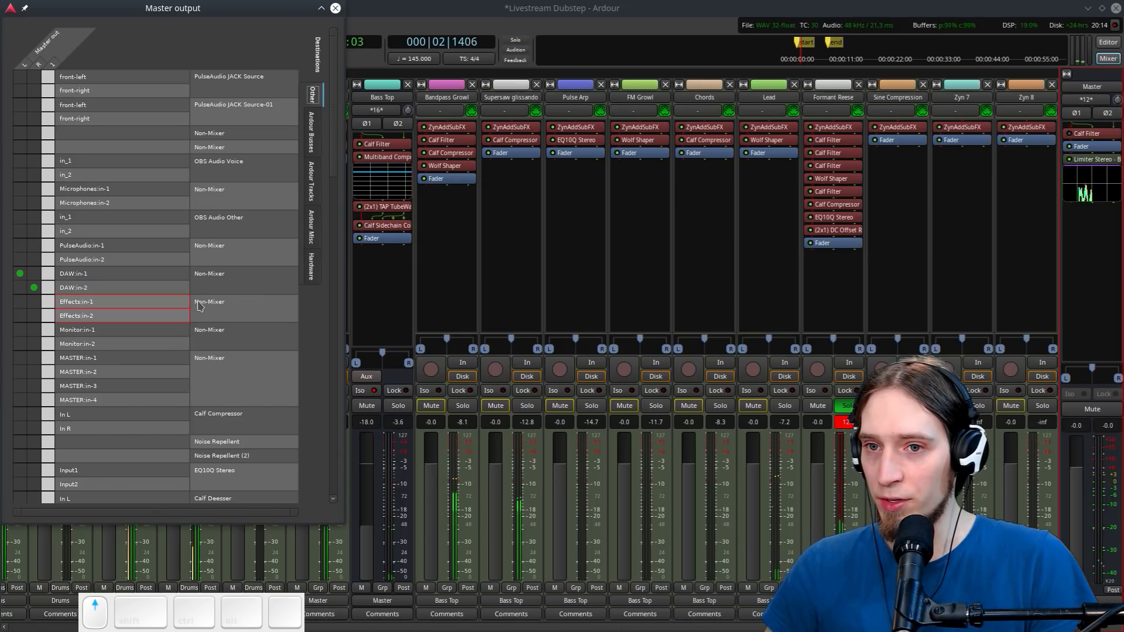
left_click(336, 8)
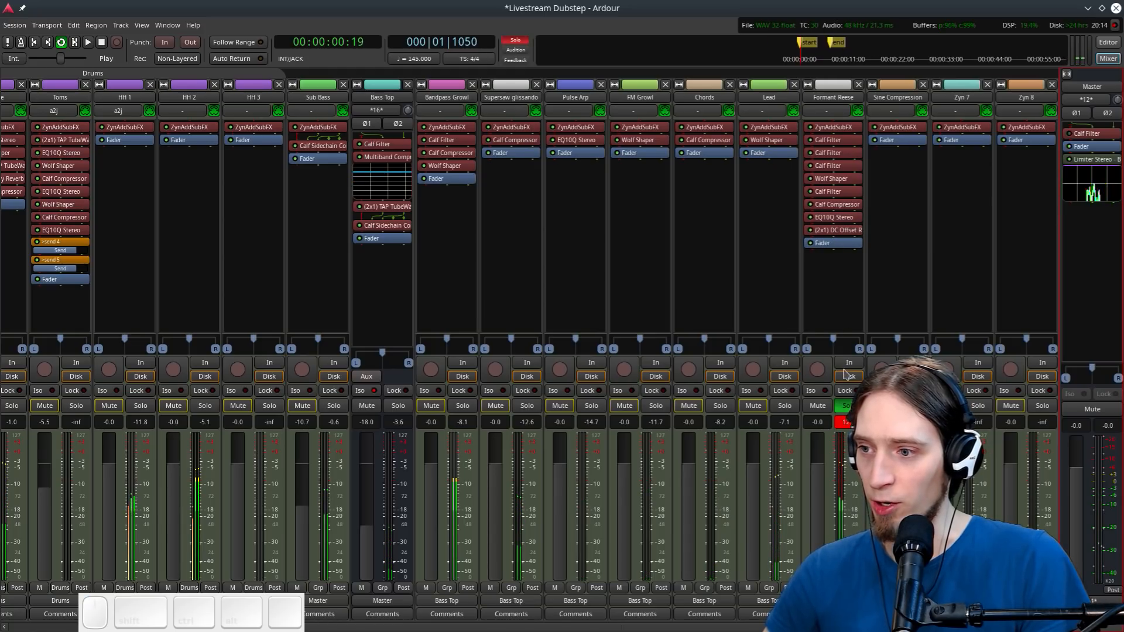
Reset the Formant Reese peak indicator and inspect the shaping curve of the track's Wolf Shaper
left_click(849, 426)
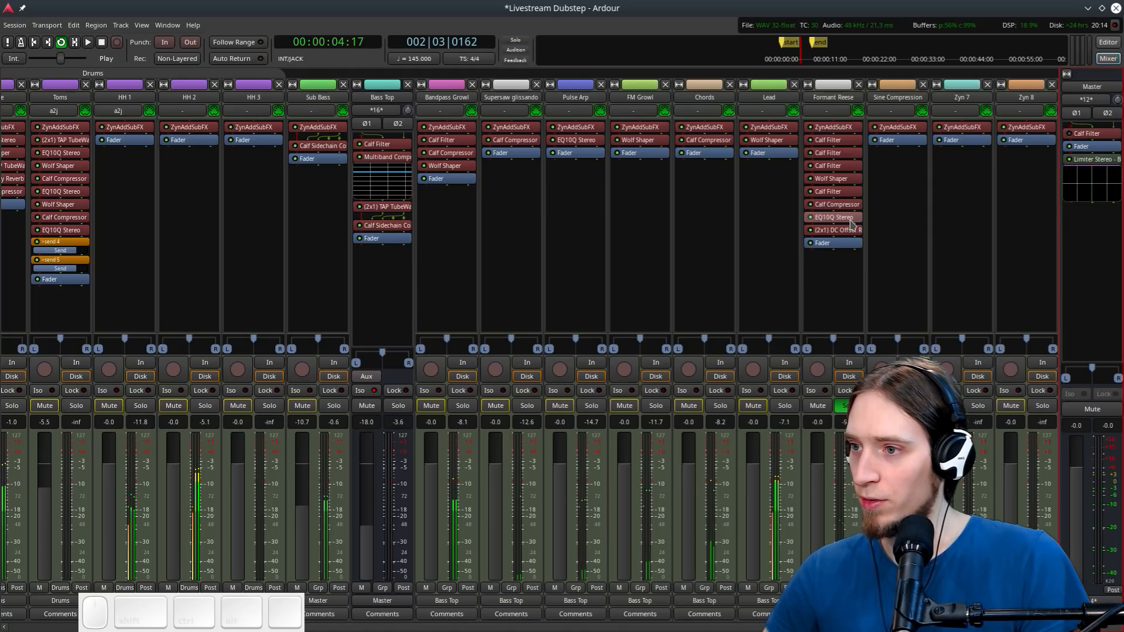
double_click(850, 181)
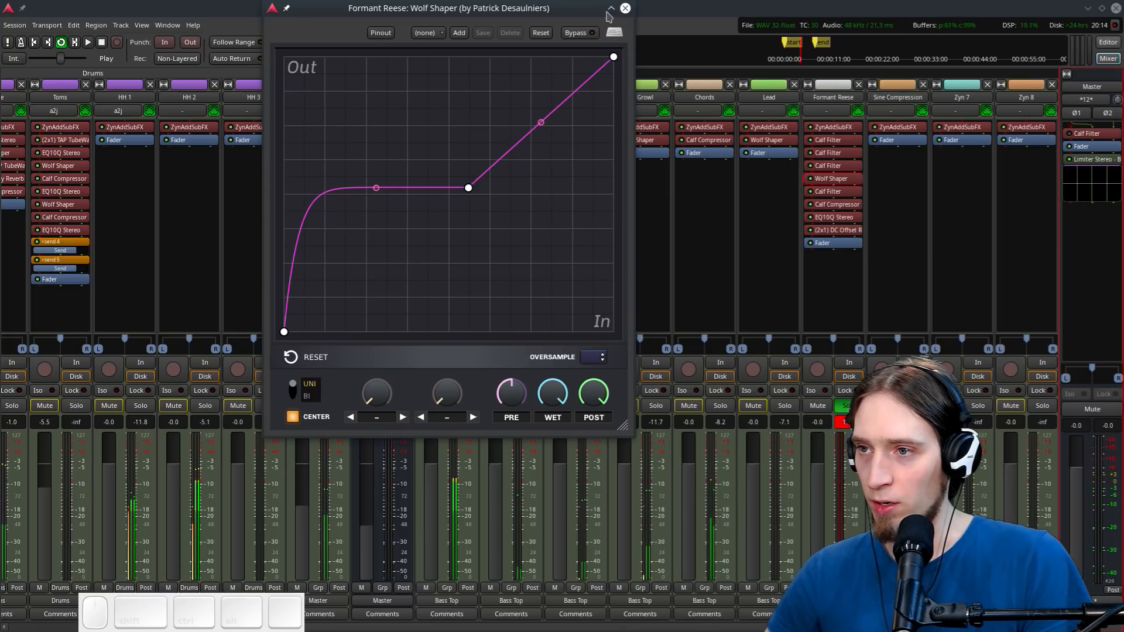
left_click(625, 8)
Insert an EQ10Q Stereo plugin on the Formant Reese track, between the DC Offset Remover and the fader
right_click(837, 247)
mouse_move(950, 253)
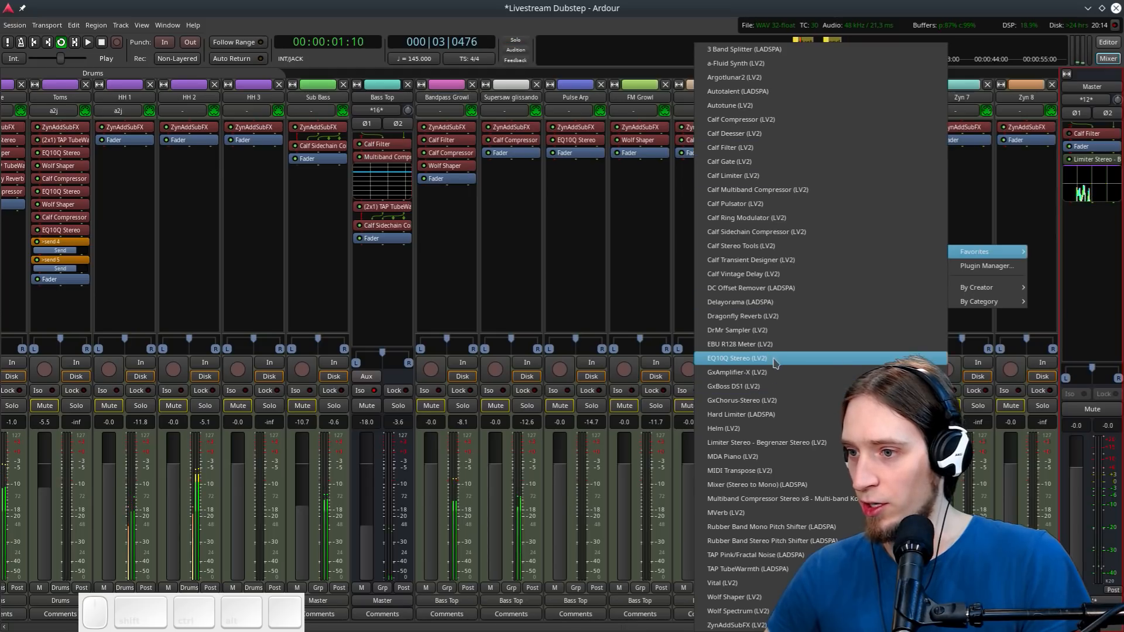
left_click(776, 364)
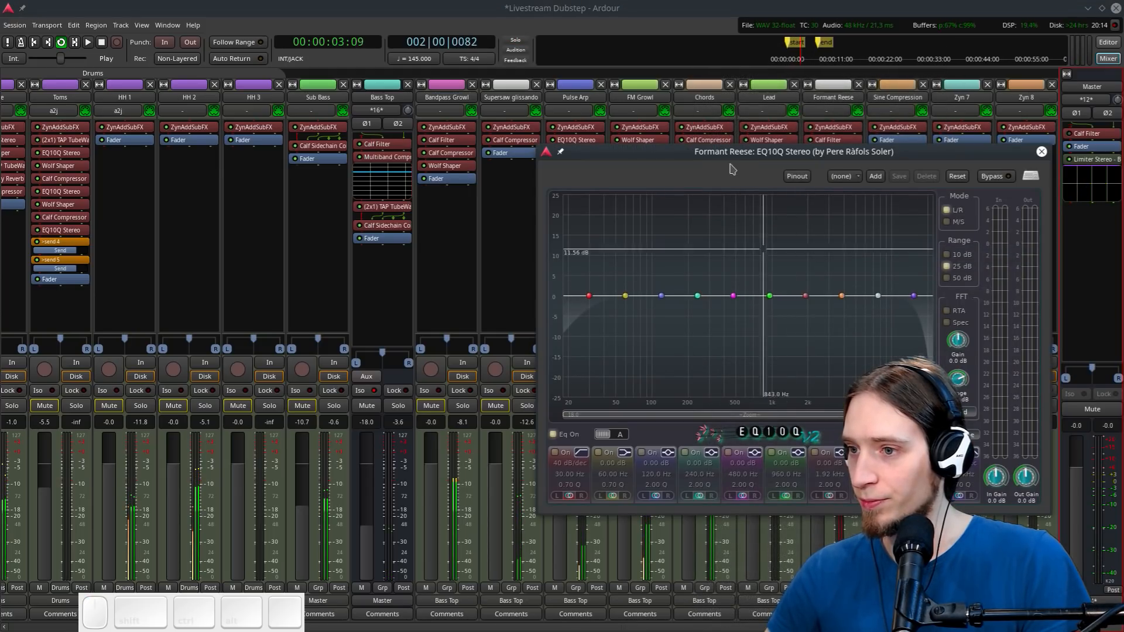
left_click_drag(743, 153, 199, 212)
left_click_drag(831, 263, 834, 240)
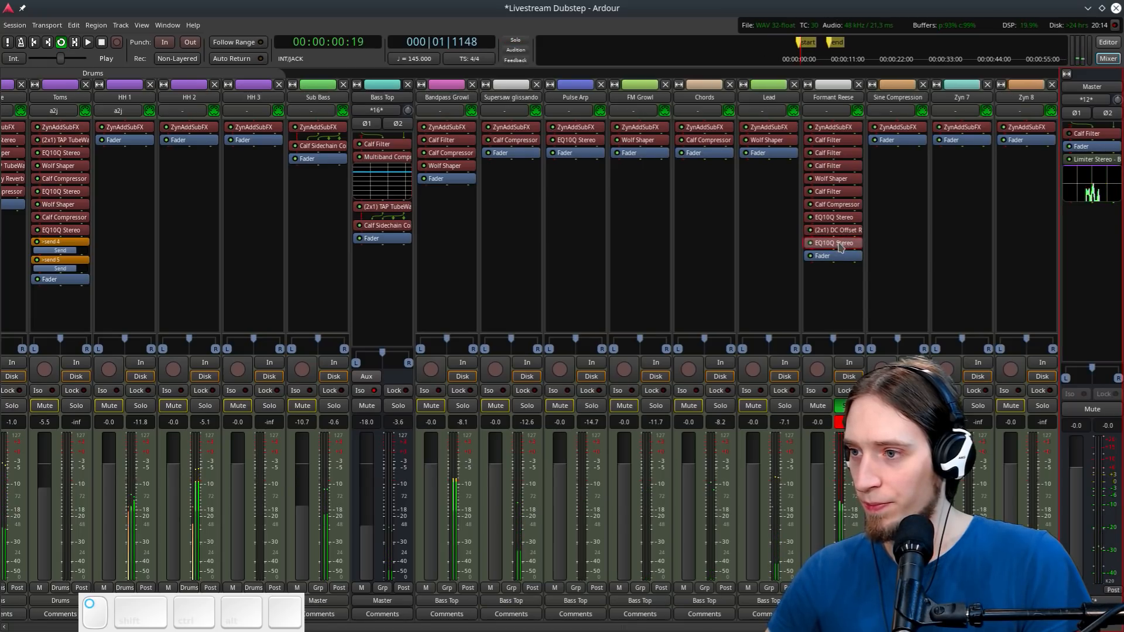
In the new Formant Reese EQ, show the real-time spectrum and enable an 80 dB/dec high-pass at 296.2 Hz
double_click(837, 243)
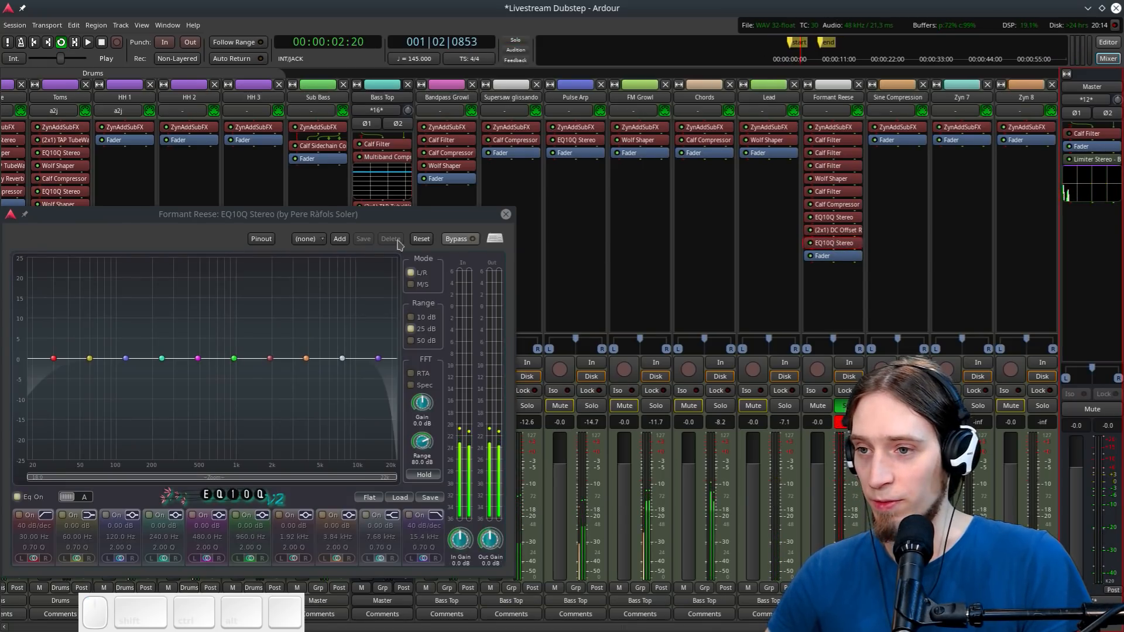
left_click(429, 375)
left_click_drag(303, 193, 323, 177)
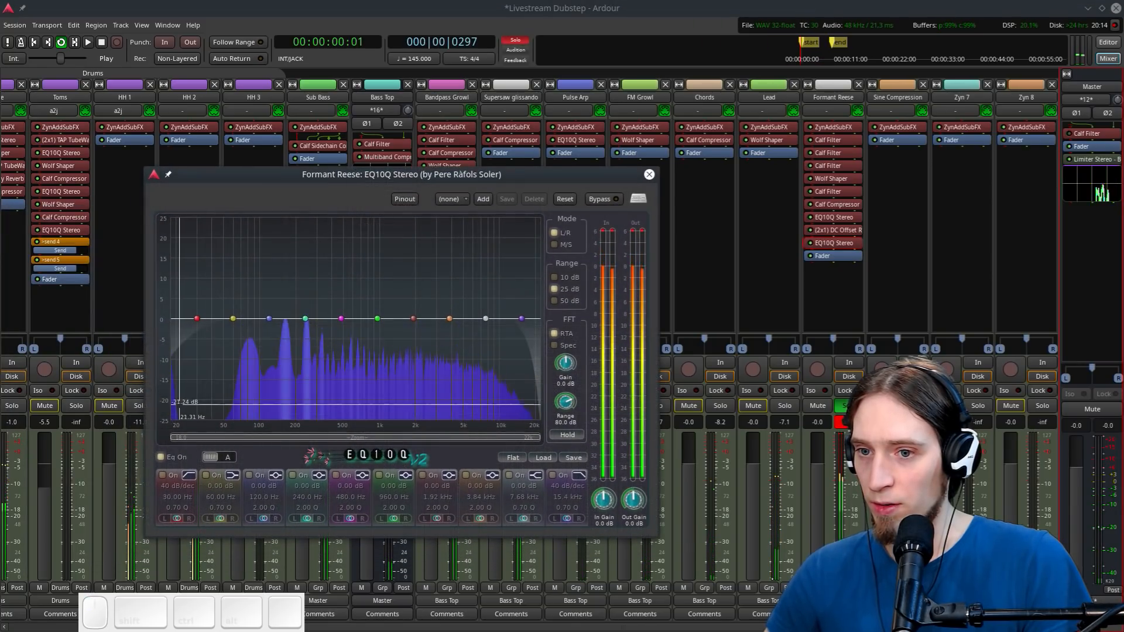
double_click(196, 319)
left_click_drag(197, 319, 317, 318)
scroll(262, 319, "up", 2)
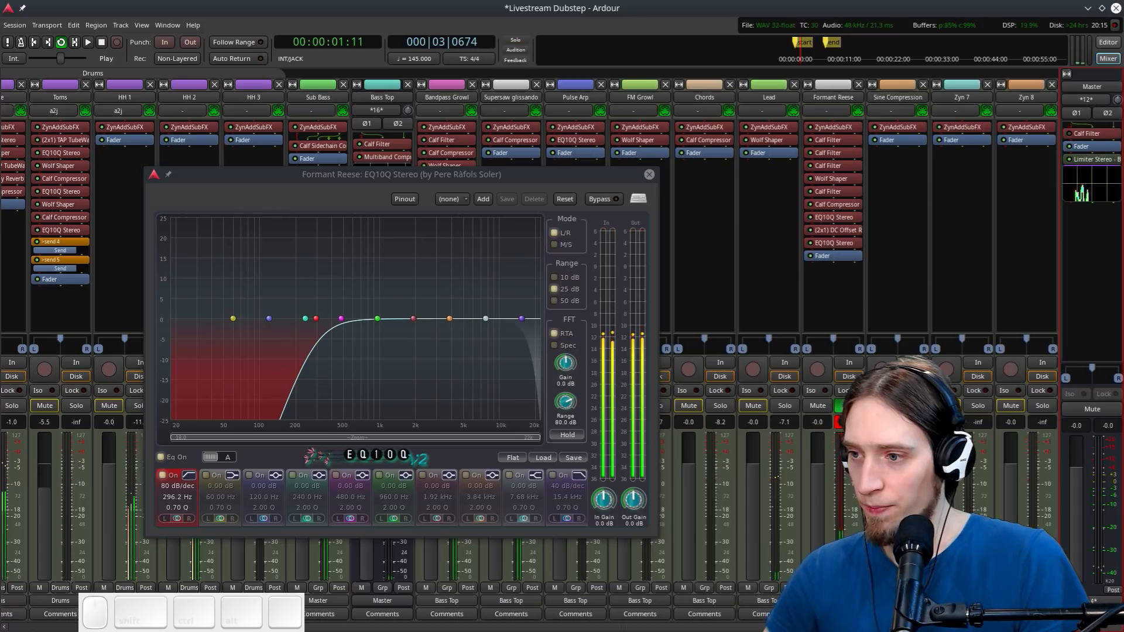
left_click(650, 175)
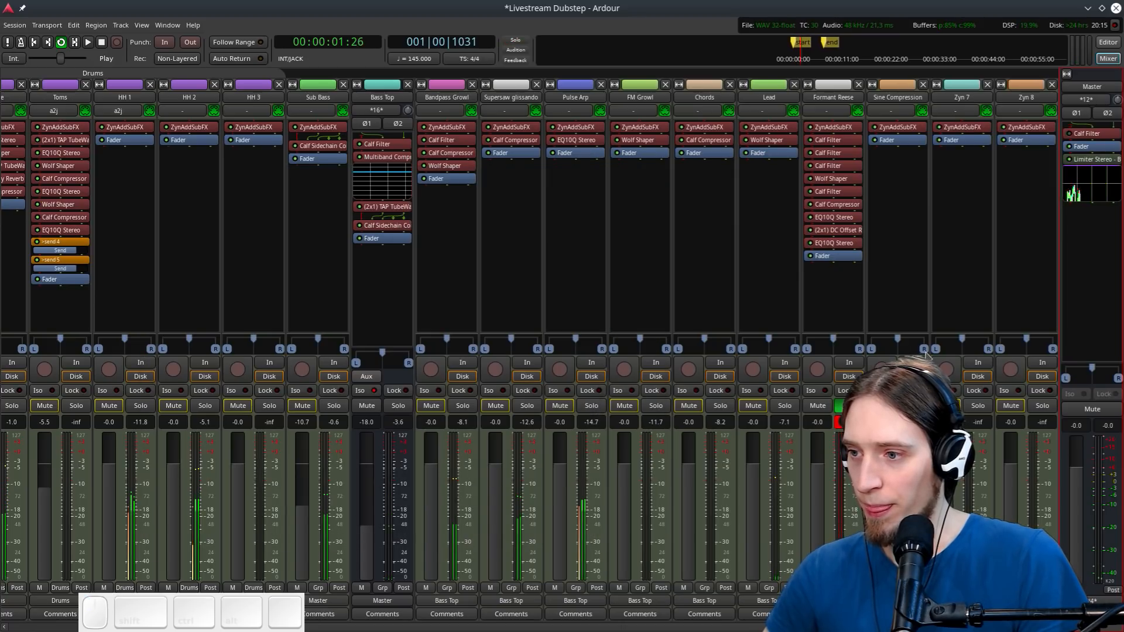
Insert a Calf Compressor on the Formant Reese track after the new EQ, just before the fader
right_click(843, 258)
mouse_move(901, 260)
mouse_move(985, 262)
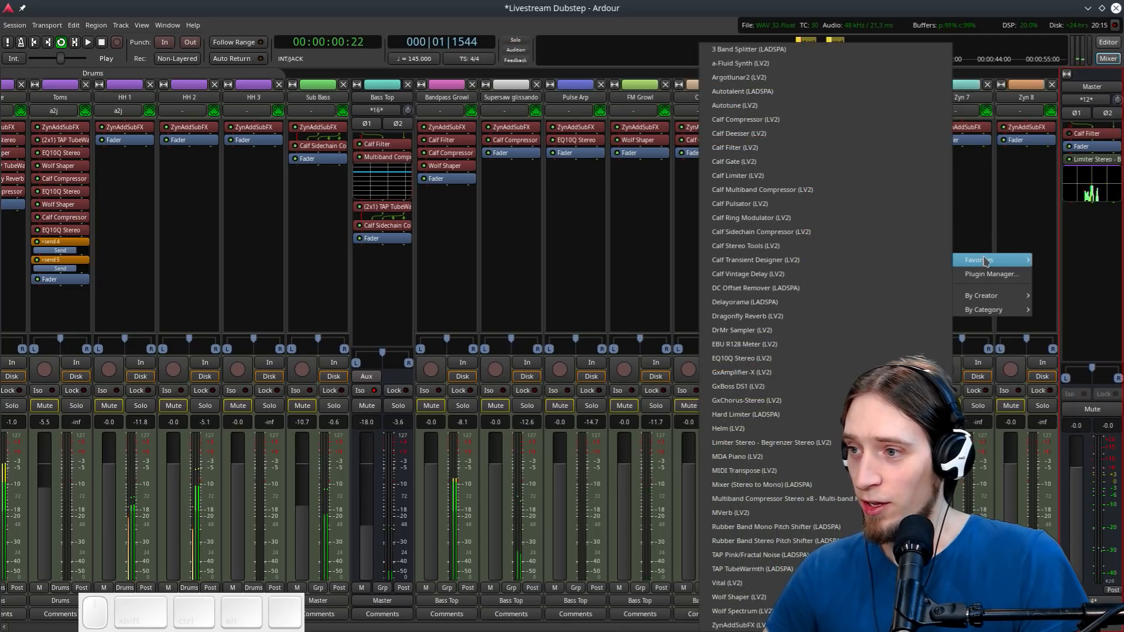
left_click(750, 120)
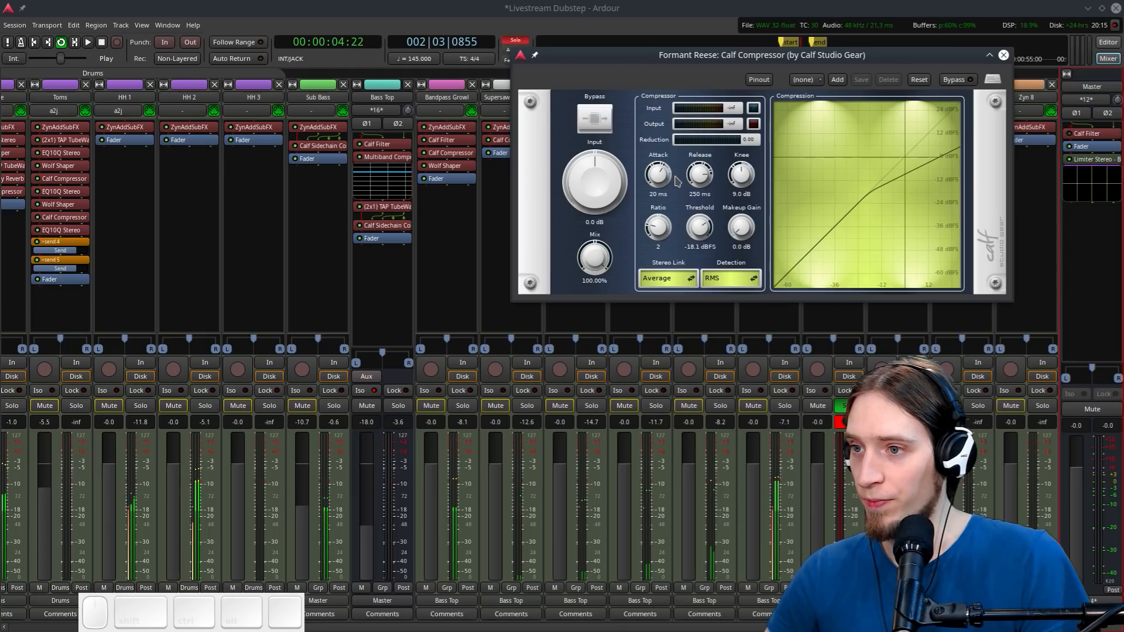
Set the new Formant Reese compressor to 0.01 ms attack, about 238 ms release, infinite ratio and -2.4 dBFS threshold
left_click_drag(660, 176, 644, 370)
left_click_drag(634, 77, 240, 142)
left_click_drag(263, 293, 288, 188)
mouse_move(305, 290)
left_mouse_down()
mouse_move(305, 254)
mouse_move(311, 298)
left_mouse_up()
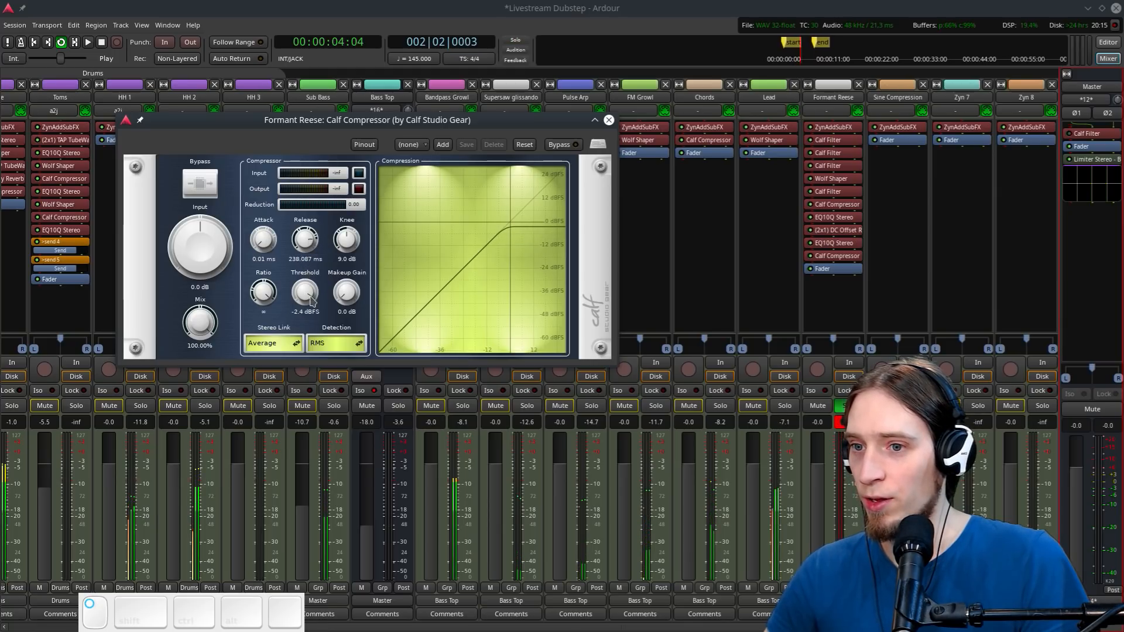
key("ctrl+w")
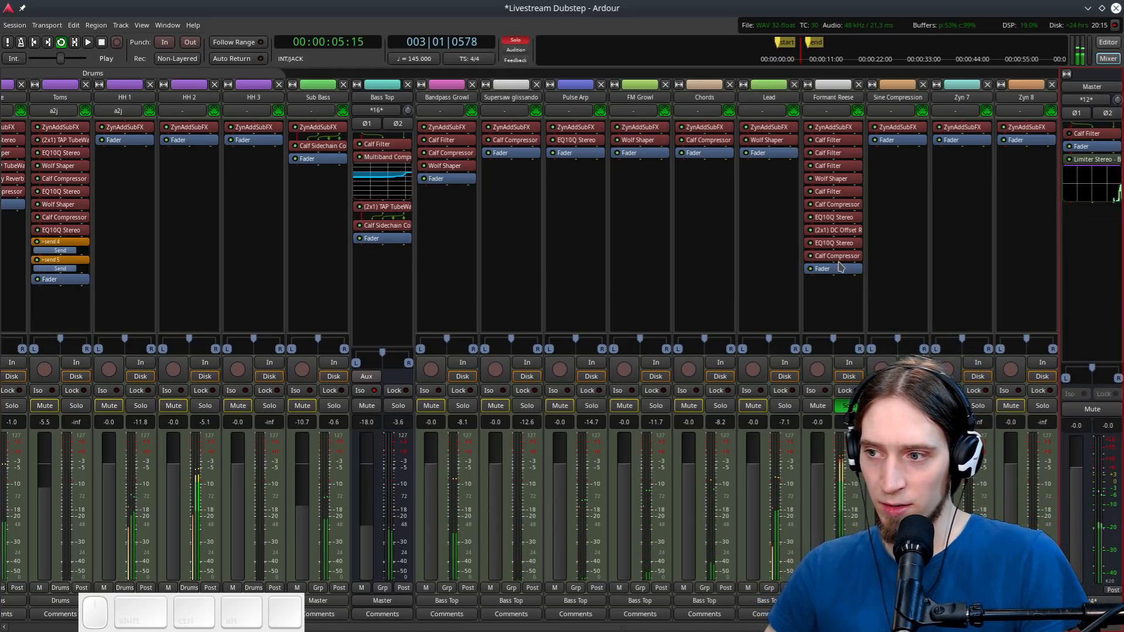
Unsolo the Formant Reese track, stop playback and return to the session start in the editor
left_click(849, 406)
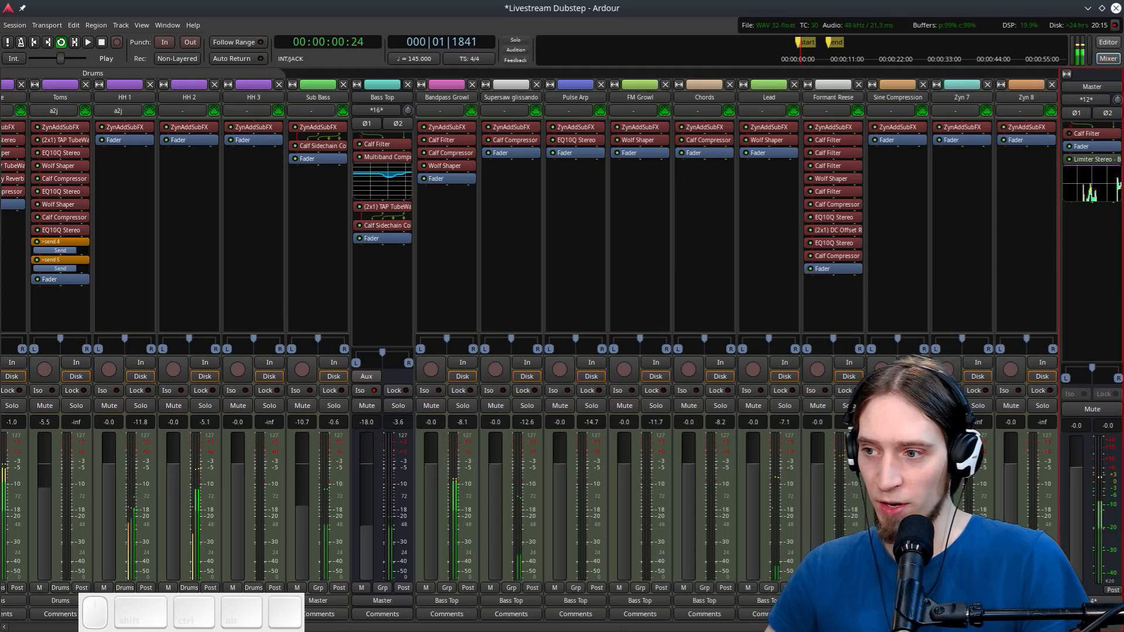
key("space")
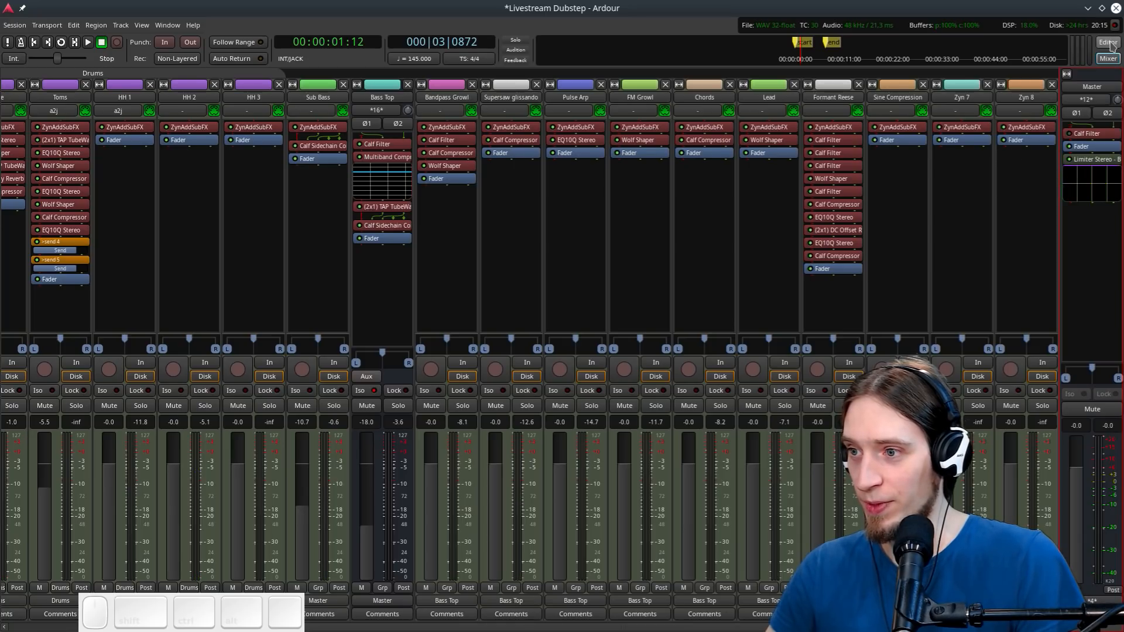
left_click(1110, 44)
key("Home")
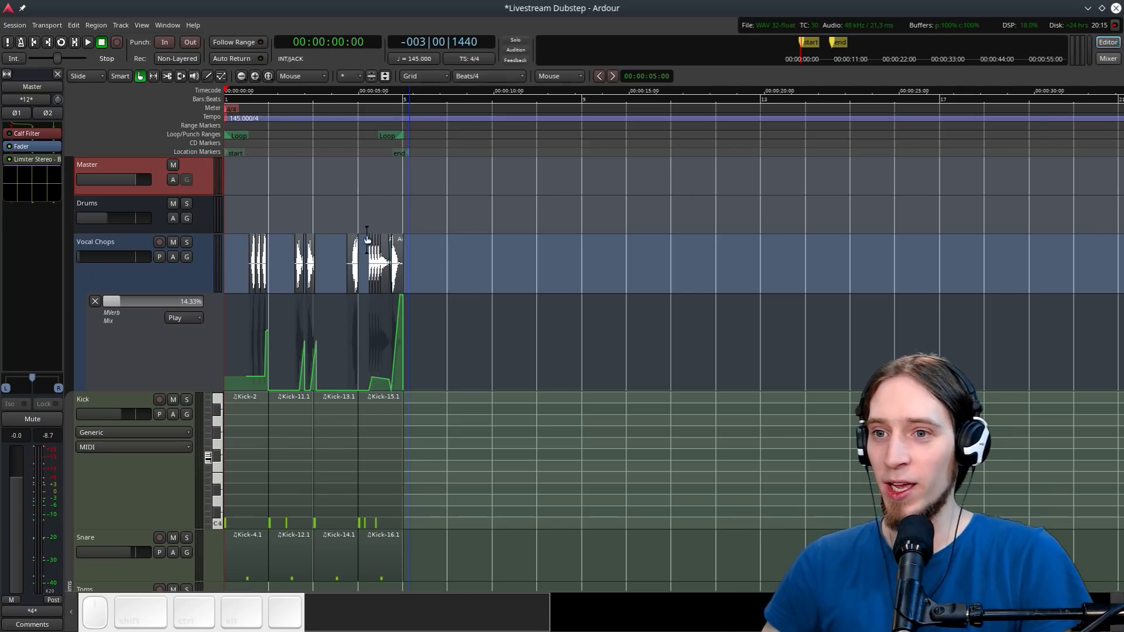
Play the full mix from the start twice while reviewing the Sub Bass and Bass Top tracks
key("space")
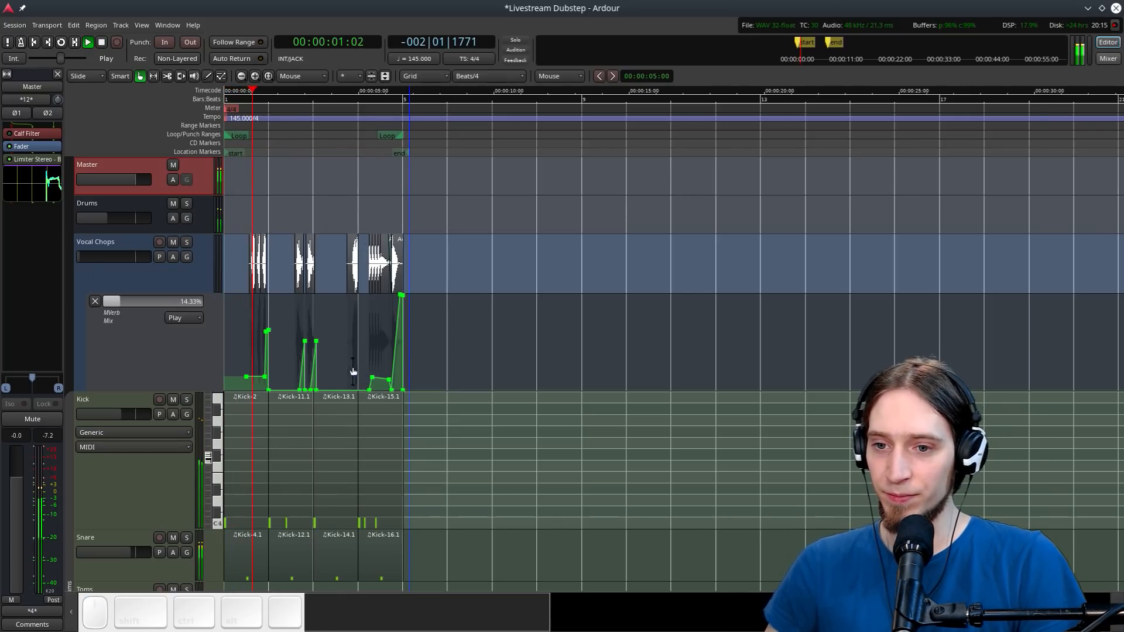
scroll(575, 368, "down", 2)
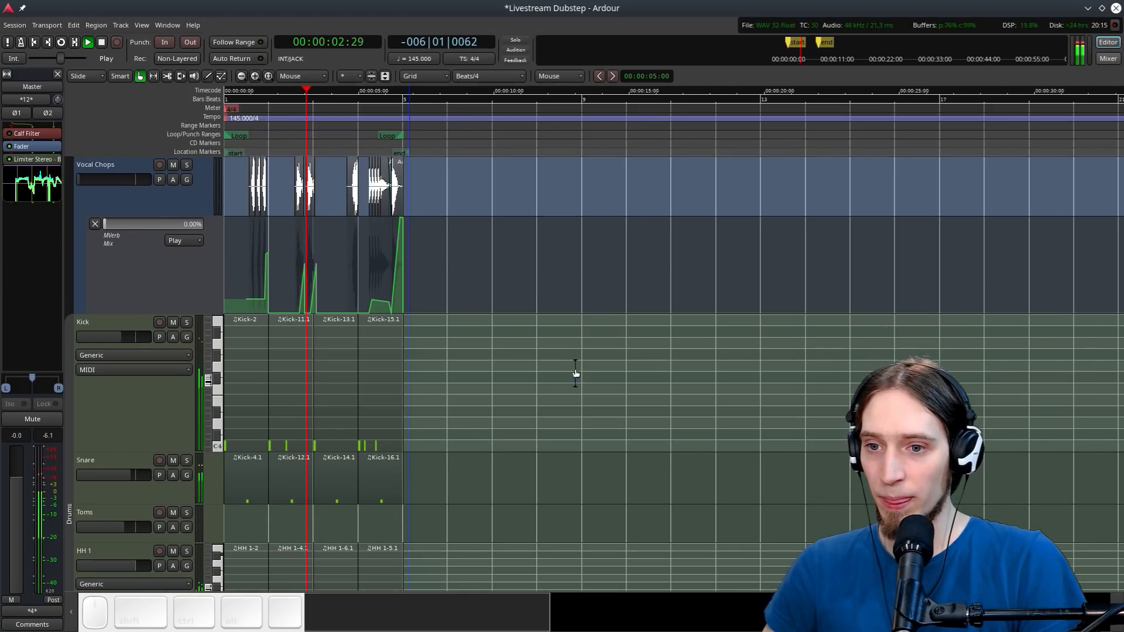
scroll(304, 383, "down", 5)
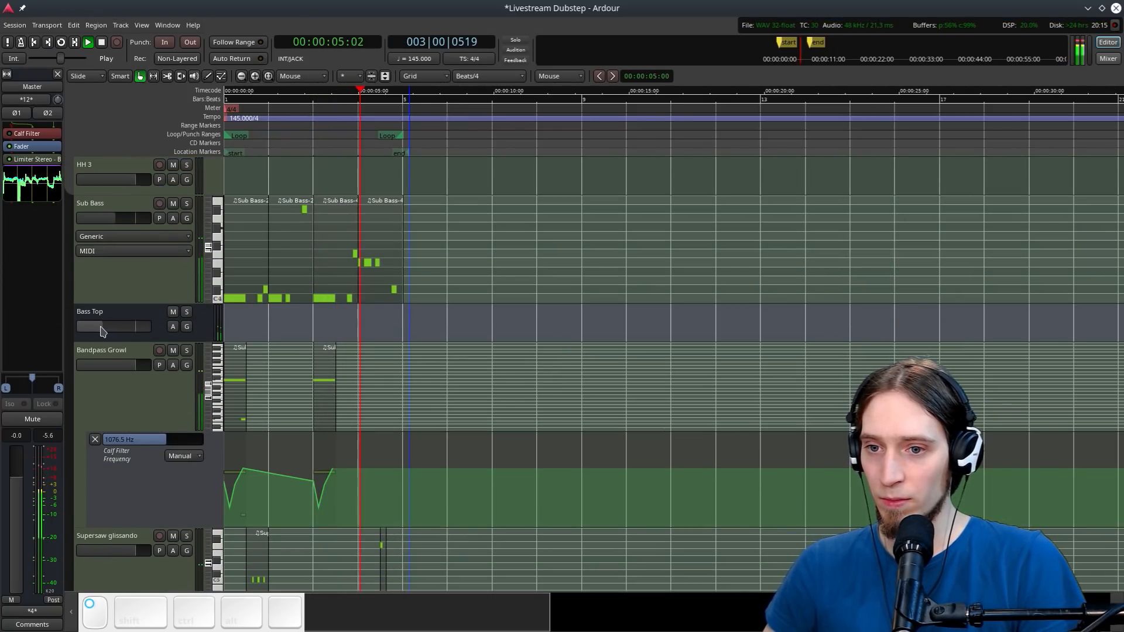
key("space")
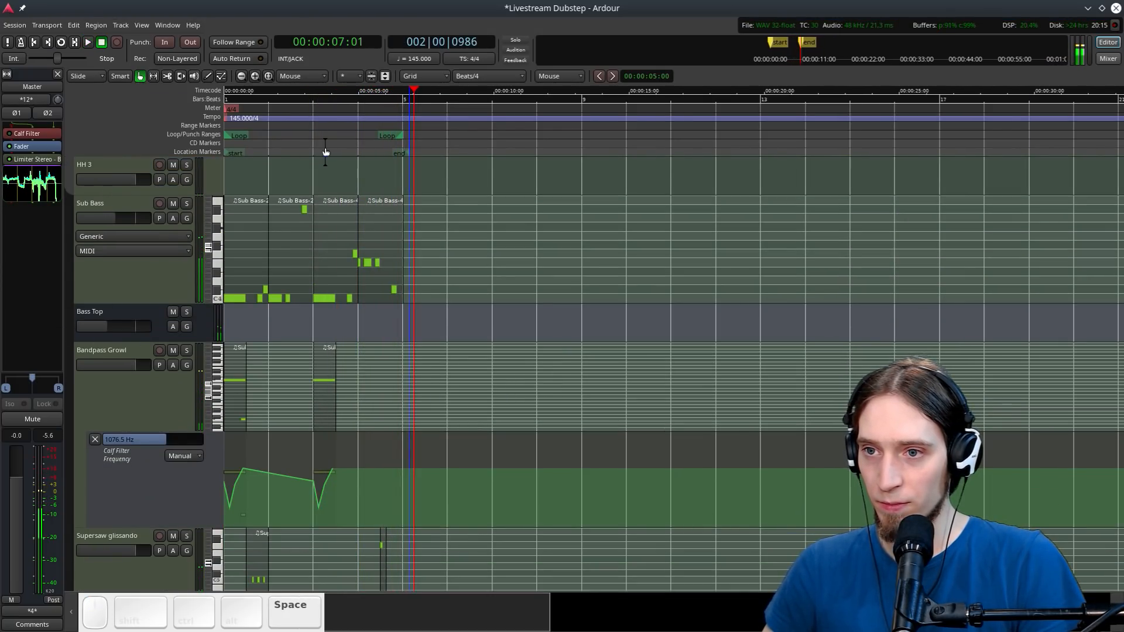
key("Home")
key("space")
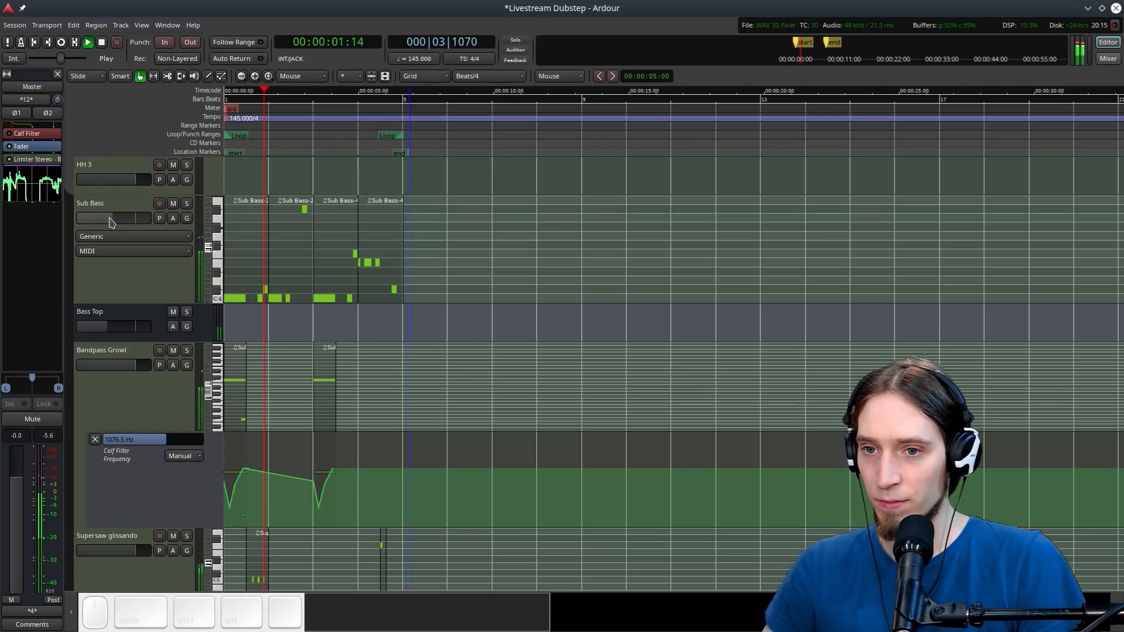
key("space")
Examine the Master bus Limiter Stereo's graph and meters during looped playback from the session start
scroll(355, 363, "up", 6)
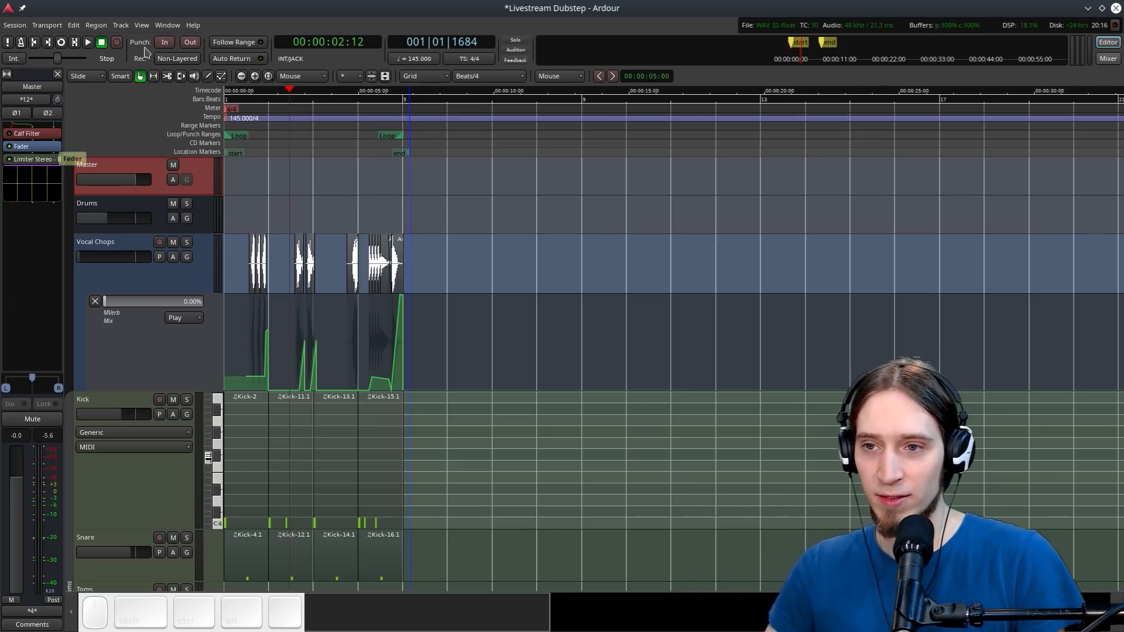
key("Home")
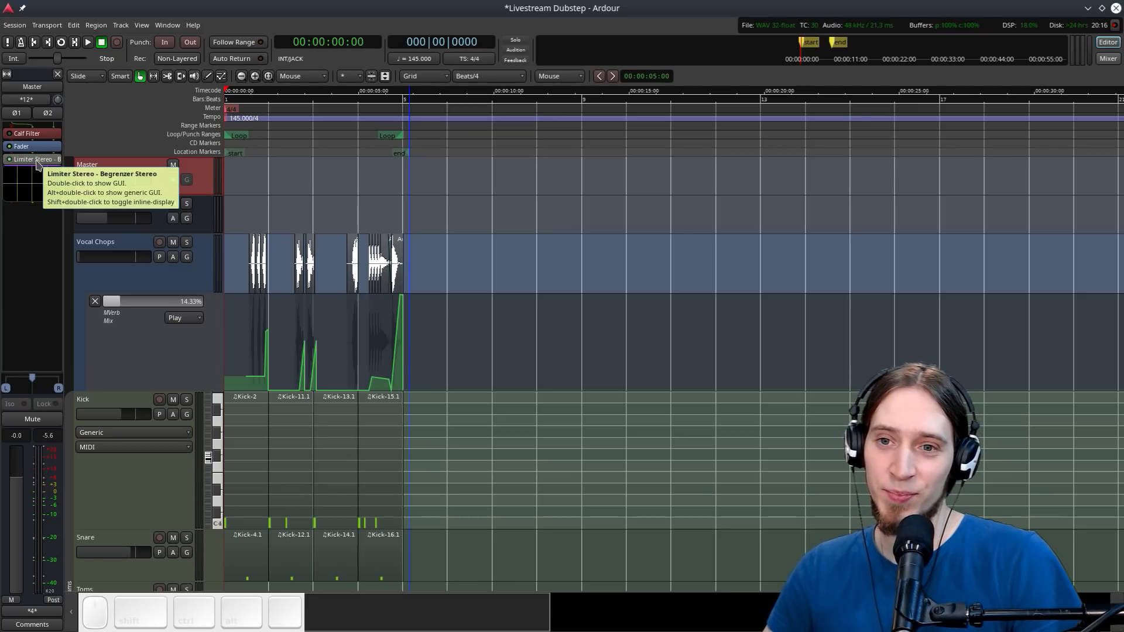
double_click(37, 164)
left_click_drag(433, 150, 578, 166)
key("l")
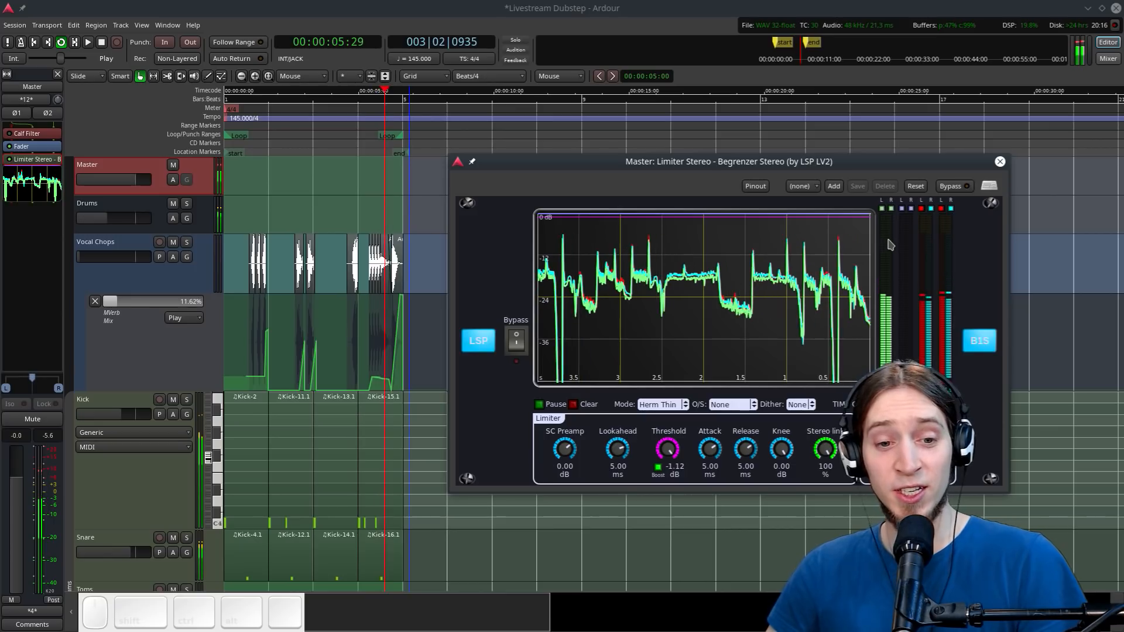
left_click(1000, 162)
key("space")
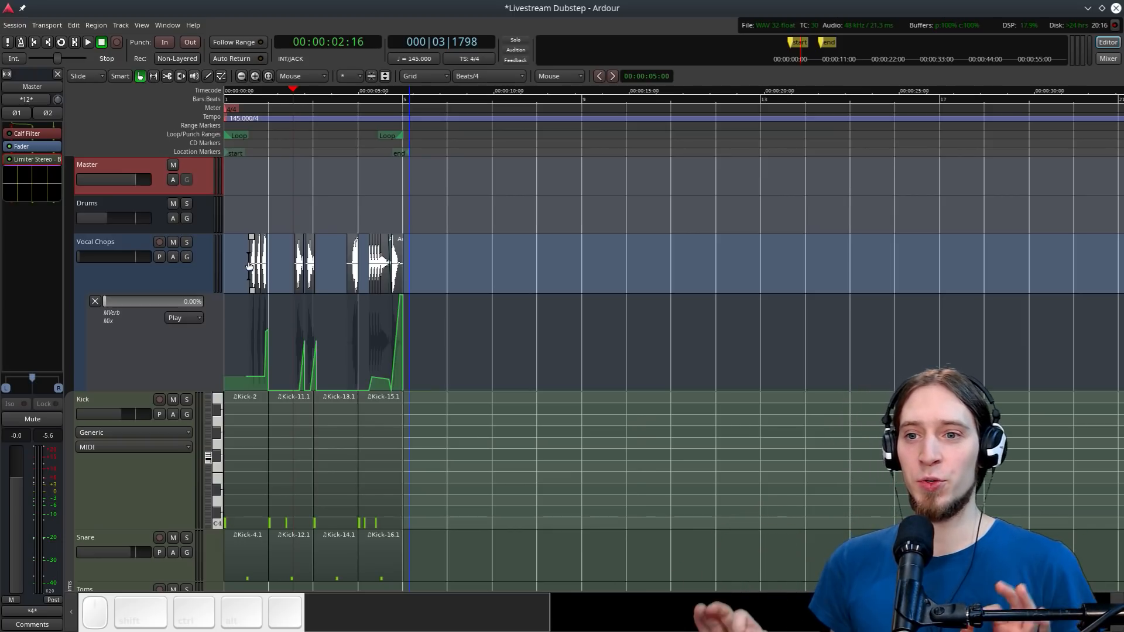
Check the Drums bus Calf Compressor's gain reduction during looped playback
left_click(120, 227)
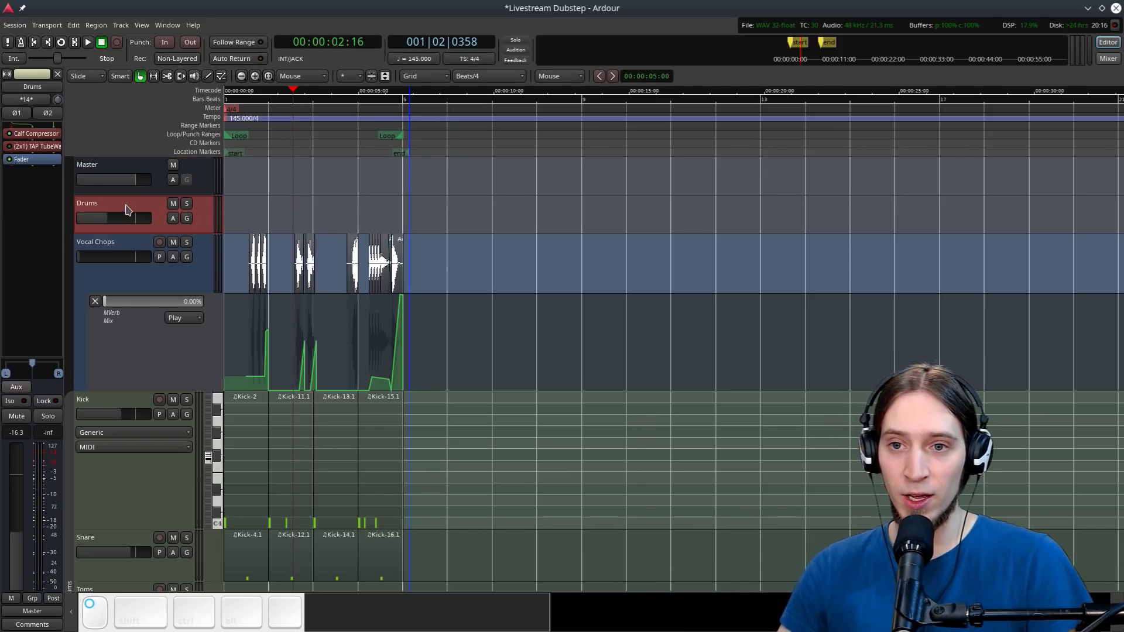
double_click(34, 134)
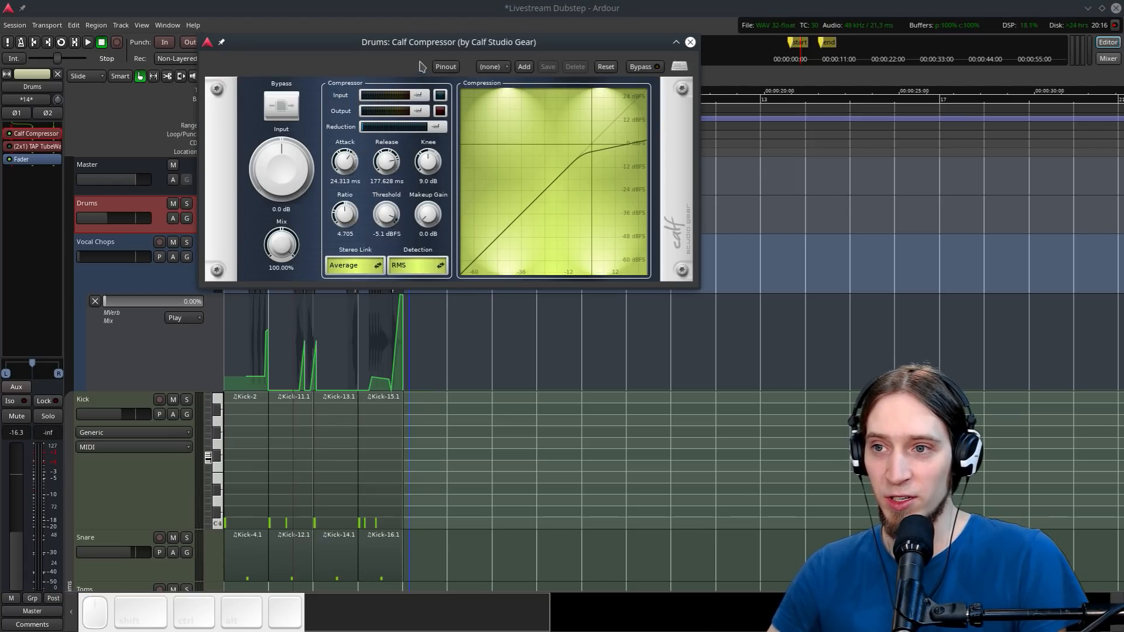
left_click_drag(417, 41, 759, 143)
key("l")
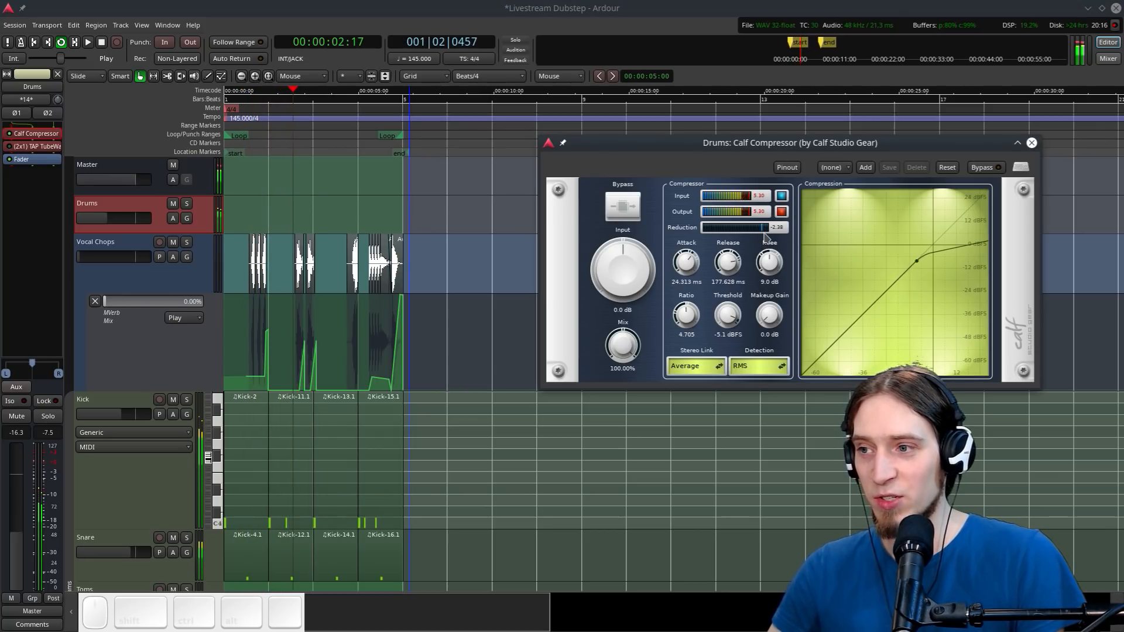
left_click(1032, 143)
key("space")
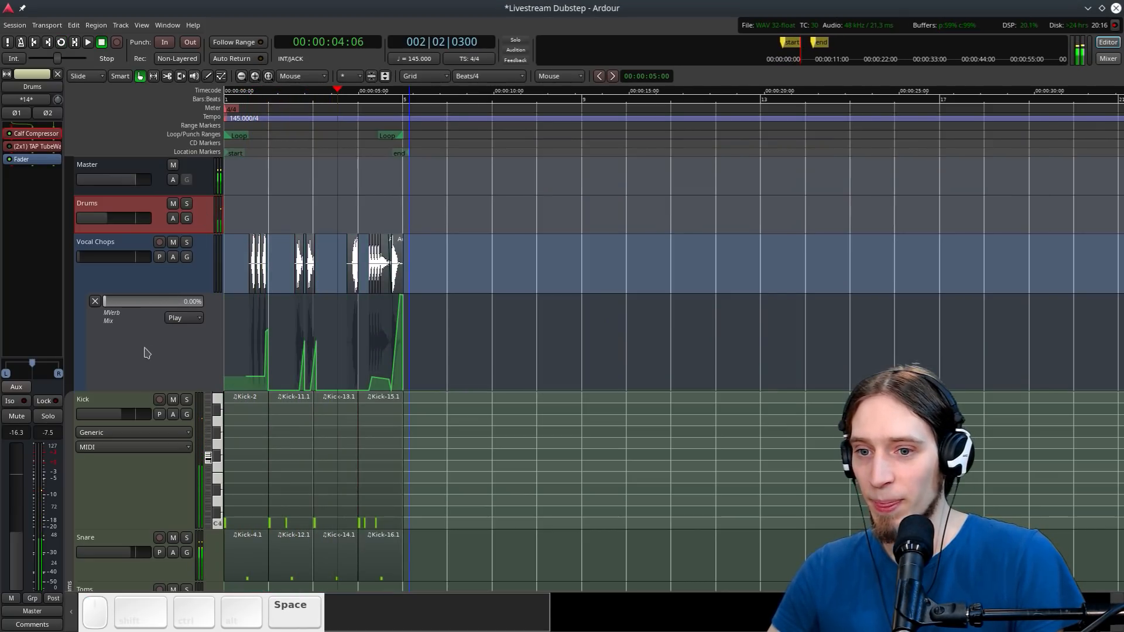
Check the gain reduction of the Kick track's second Calf Compressor during playback
left_click(134, 480)
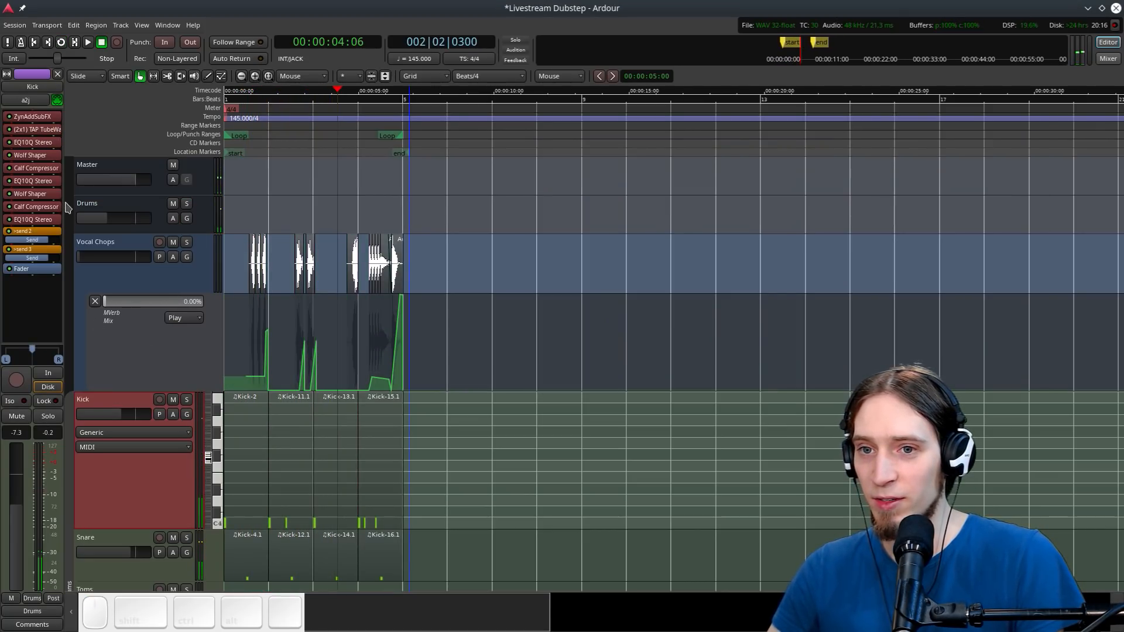
double_click(36, 207)
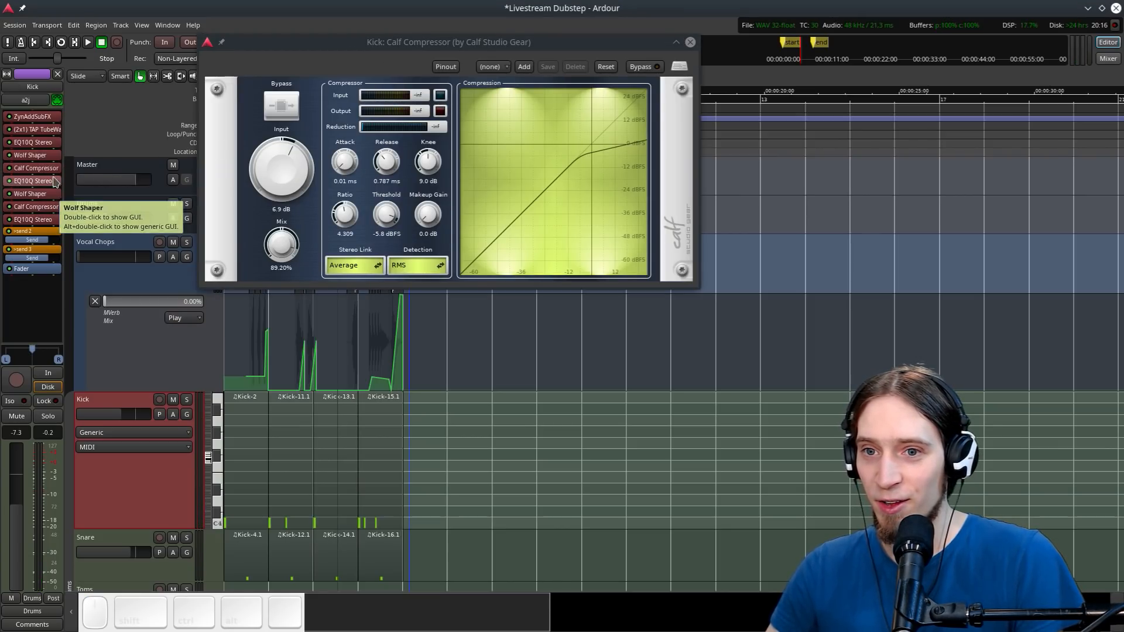
key("space")
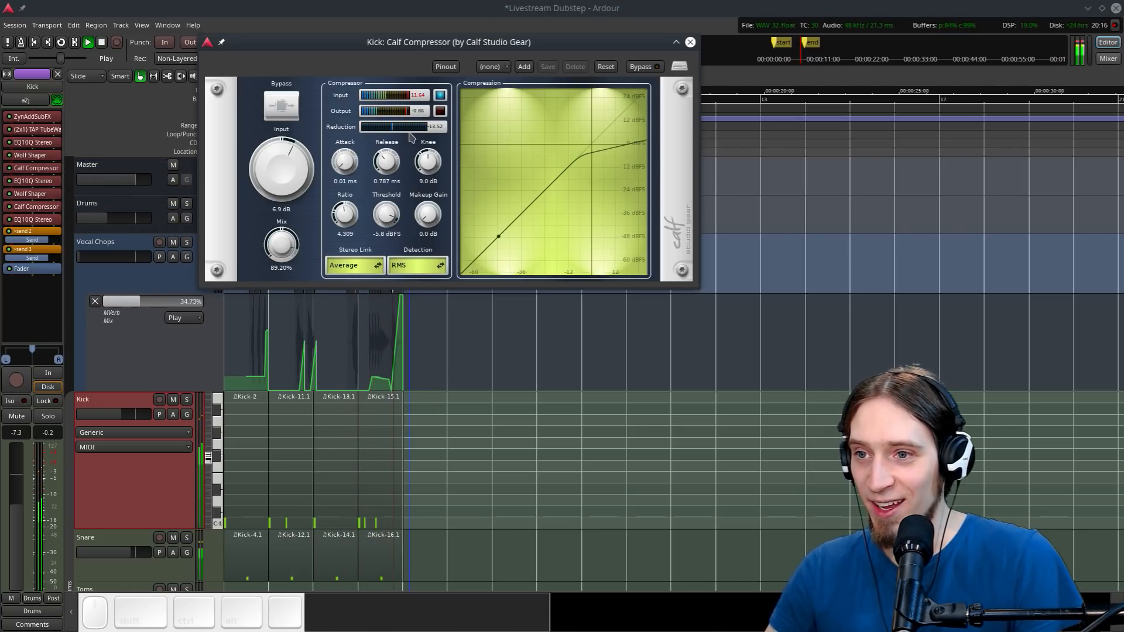
key("space")
left_click(691, 42)
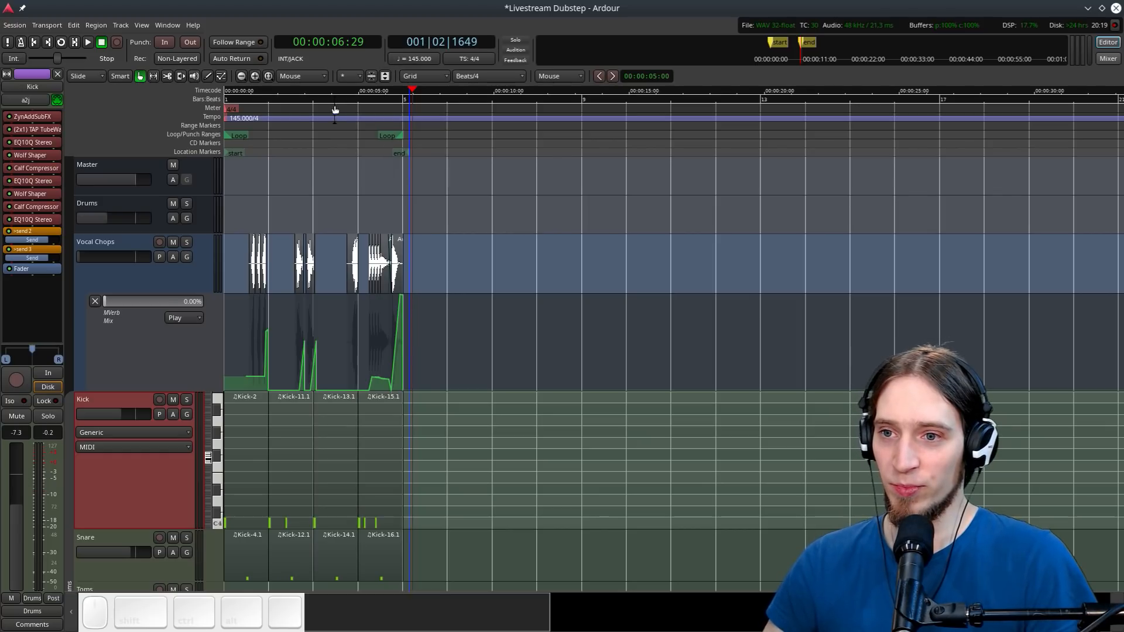
Return to the session start and save a snapshot named Livestream Dubstep 02, switching to the new version
key("Home")
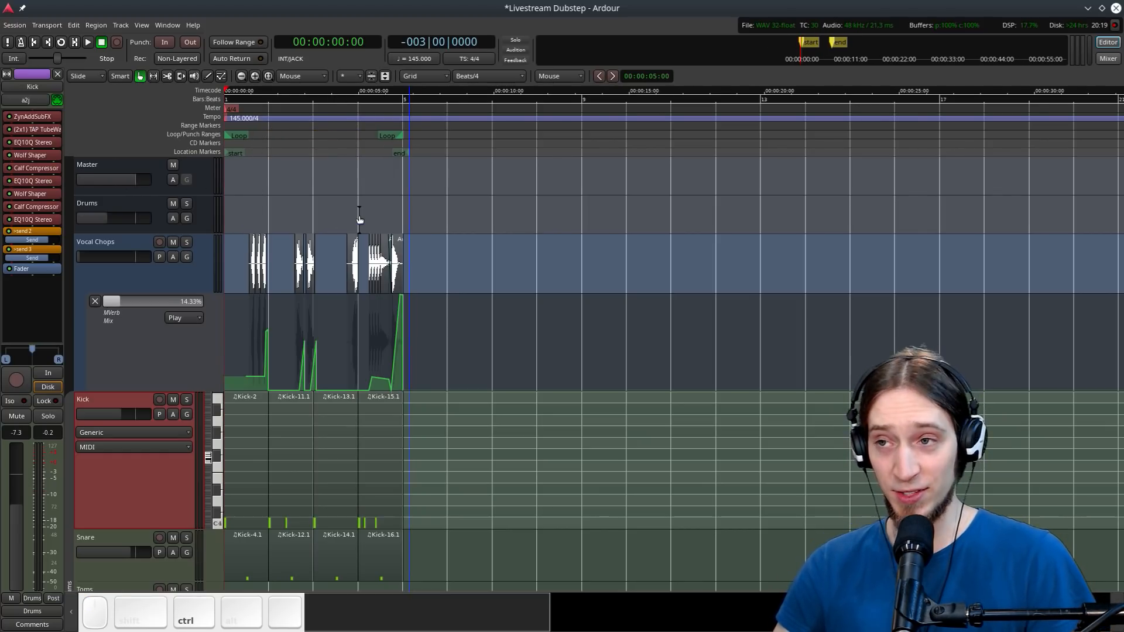
left_click(15, 24)
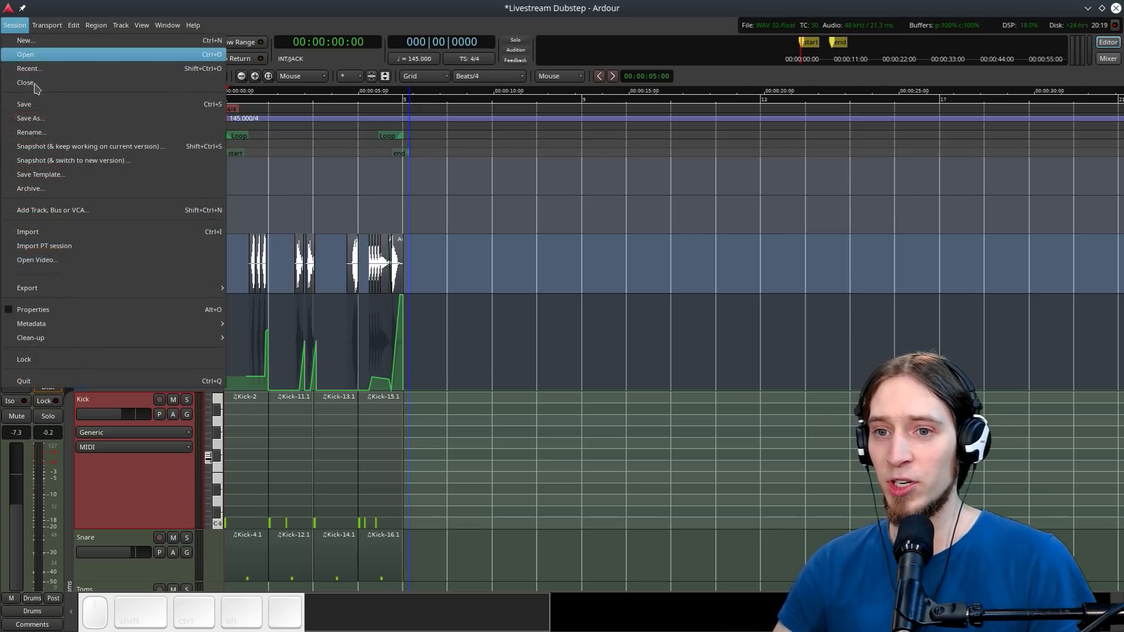
left_click(87, 163)
left_click(159, 216)
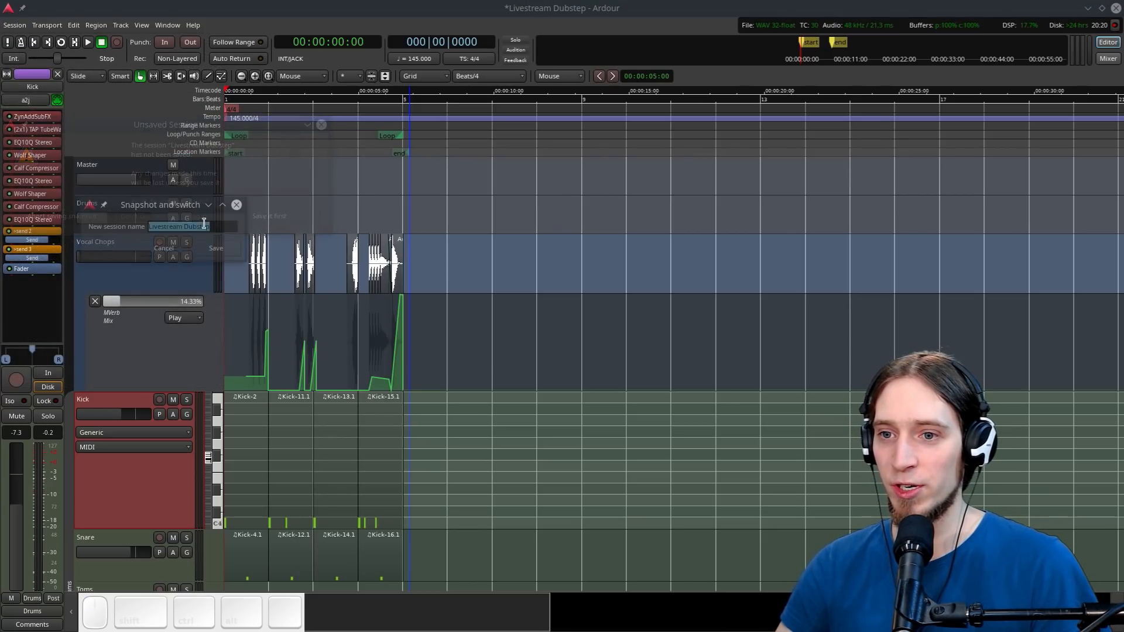
type("02")
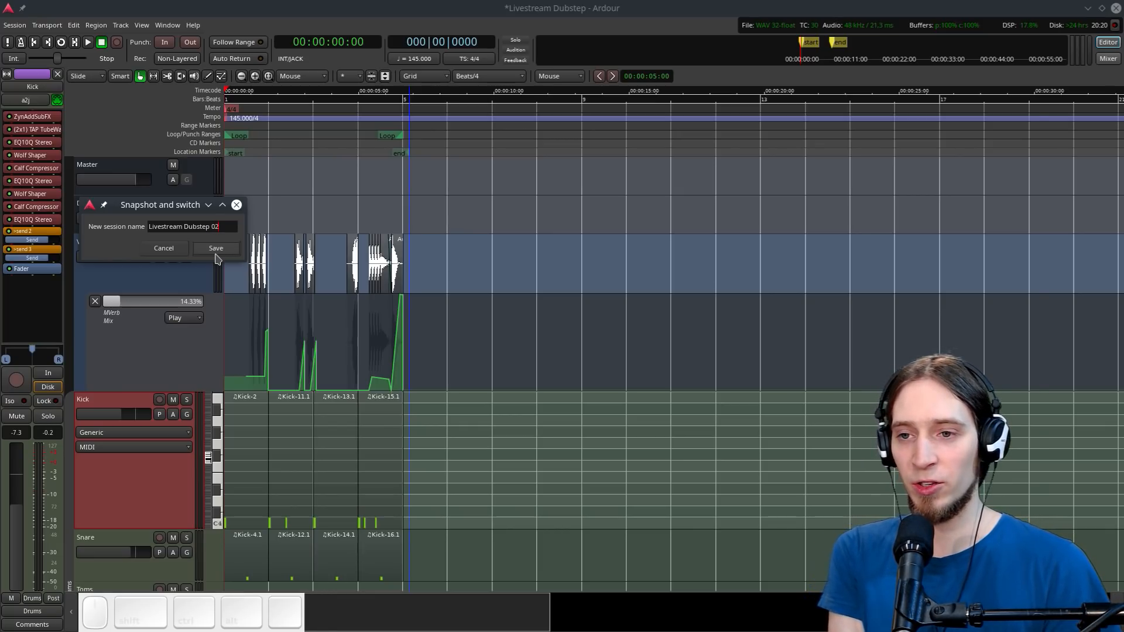
key("Return")
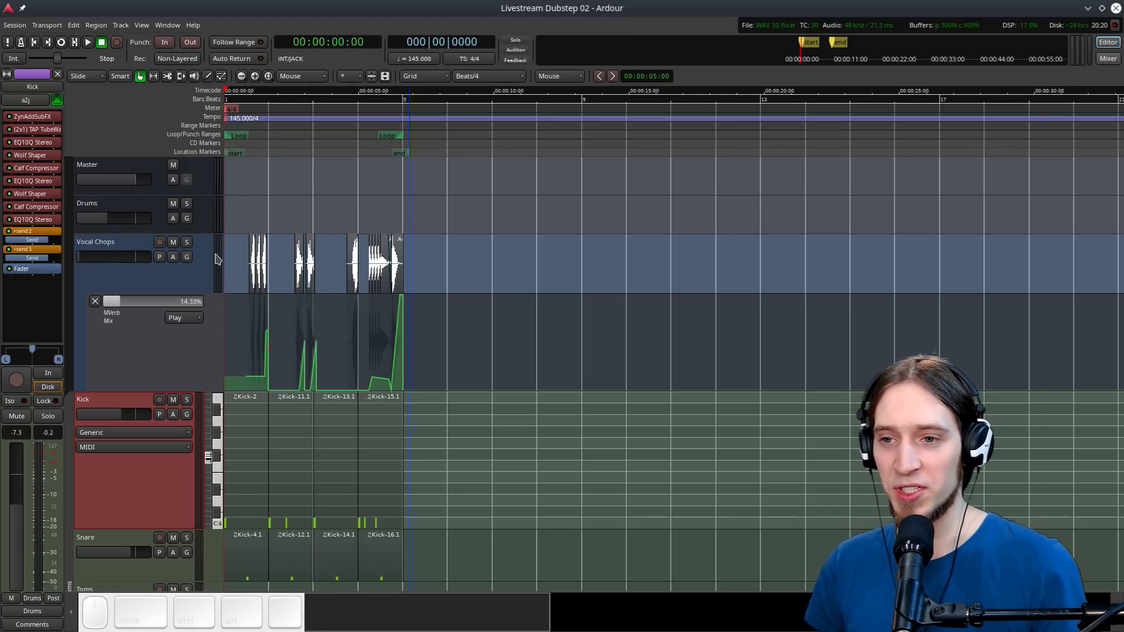
left_click(15, 25)
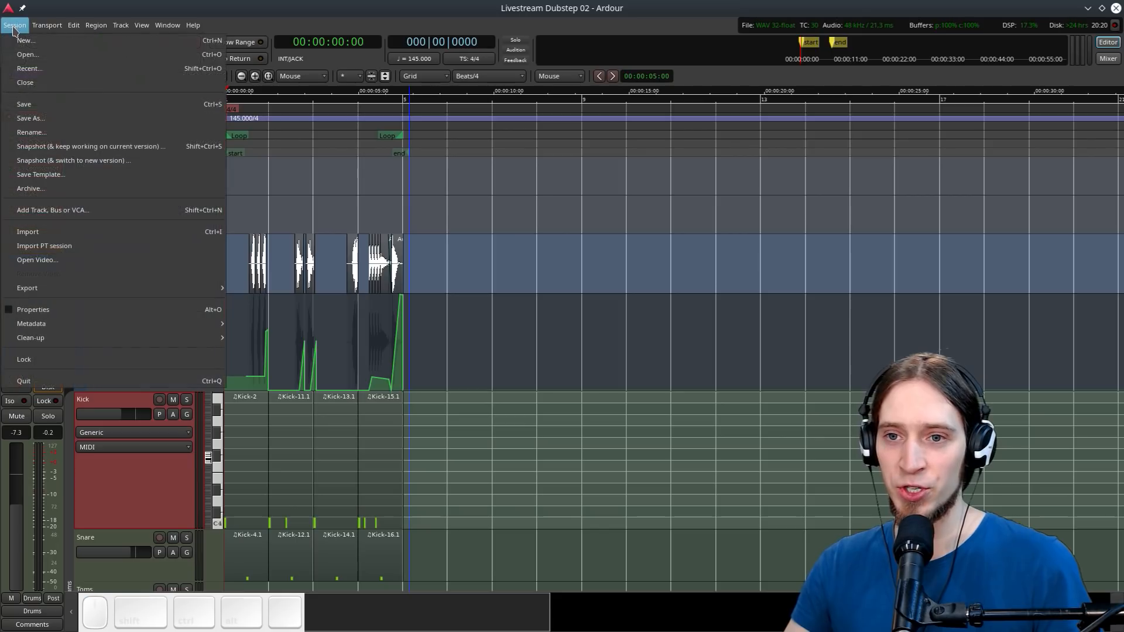
left_click(70, 166)
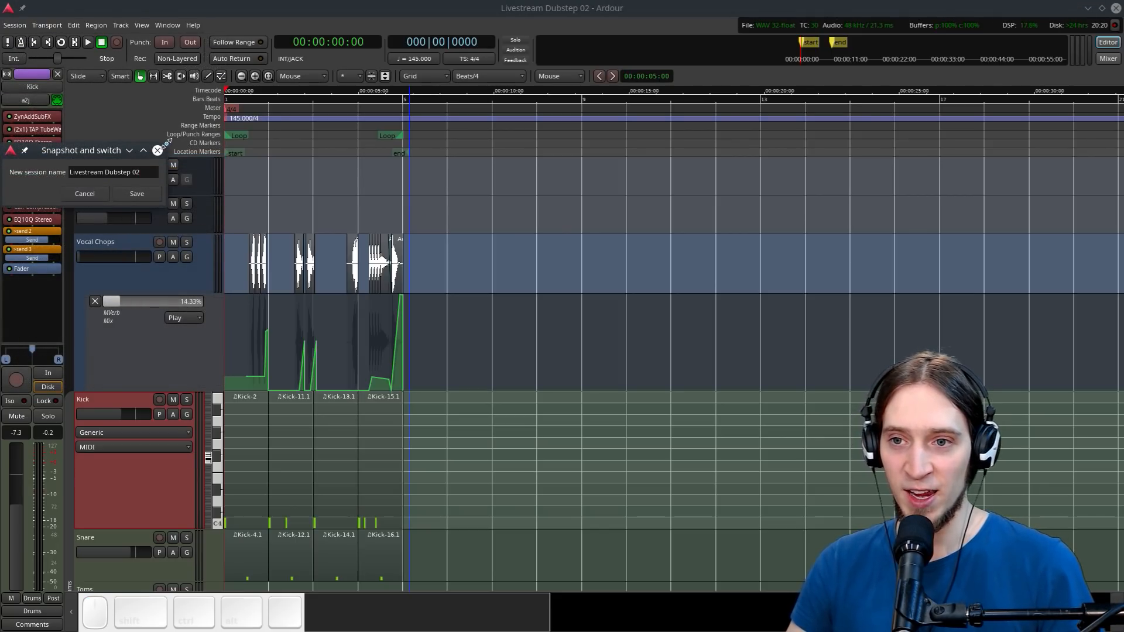
left_click(157, 150)
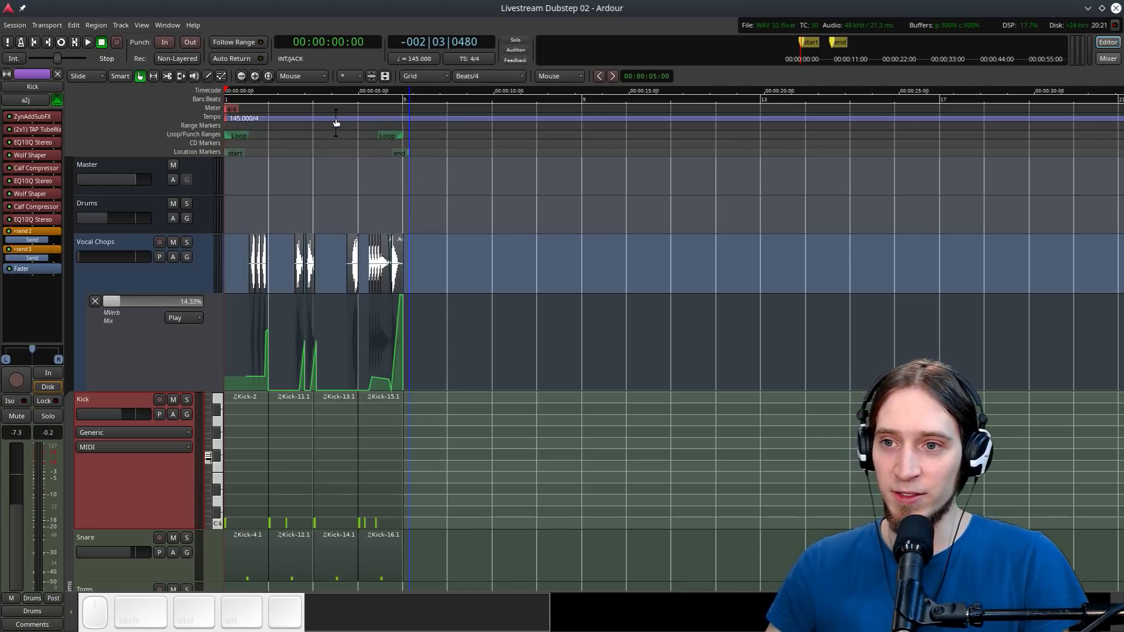
Play the full mix from the session start with the timeline enlarged around the loop
scroll(268, 208, "up", 2, "ctrl")
key("space")
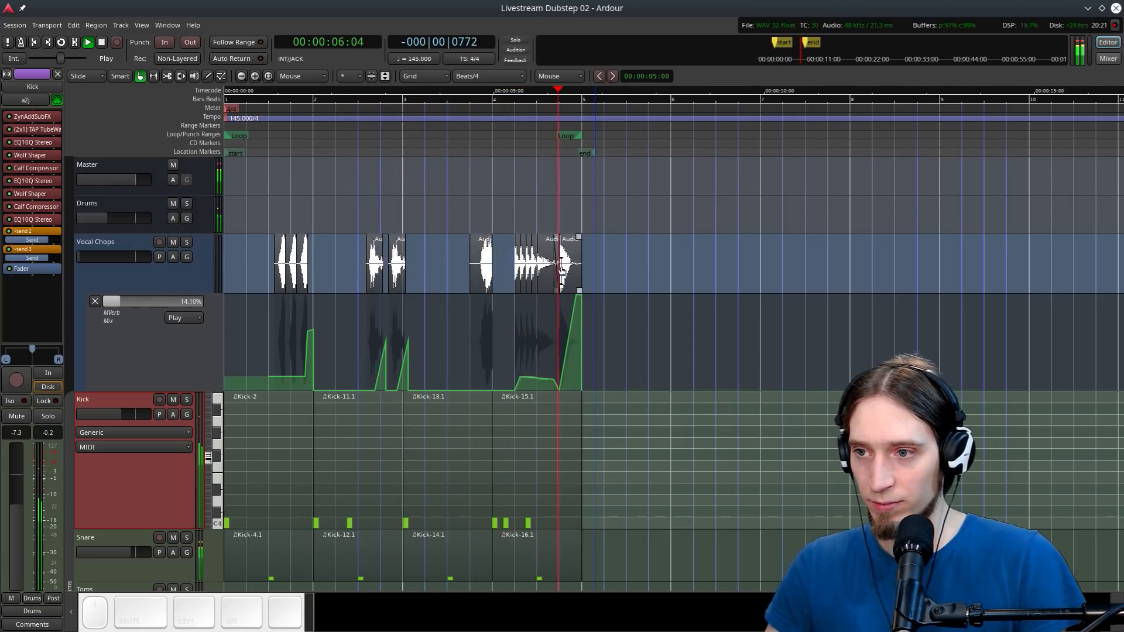
key("space")
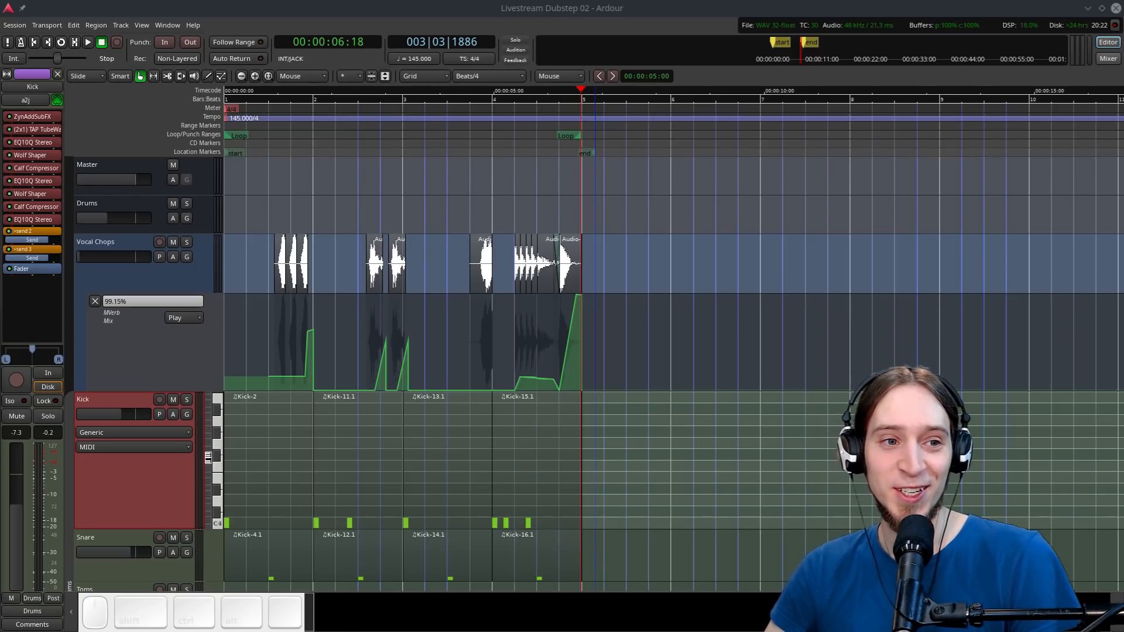
Switch to Olive, open the recent project 35.ove and preview the Master sequence at about 6 and 8 seconds
key("alt+Tab")
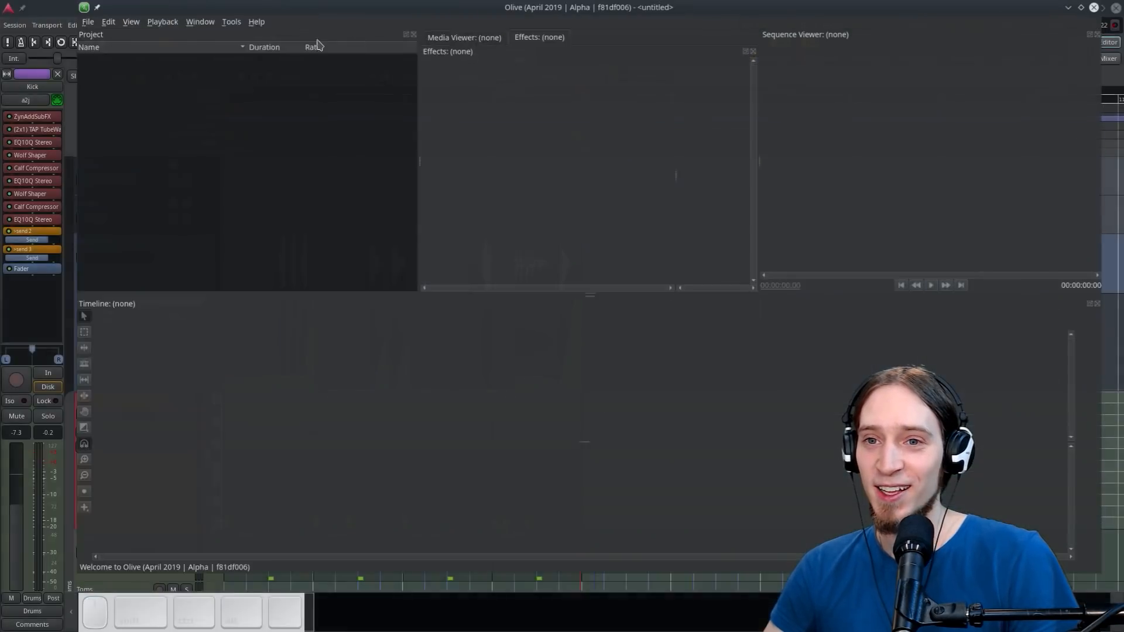
left_click(14, 26)
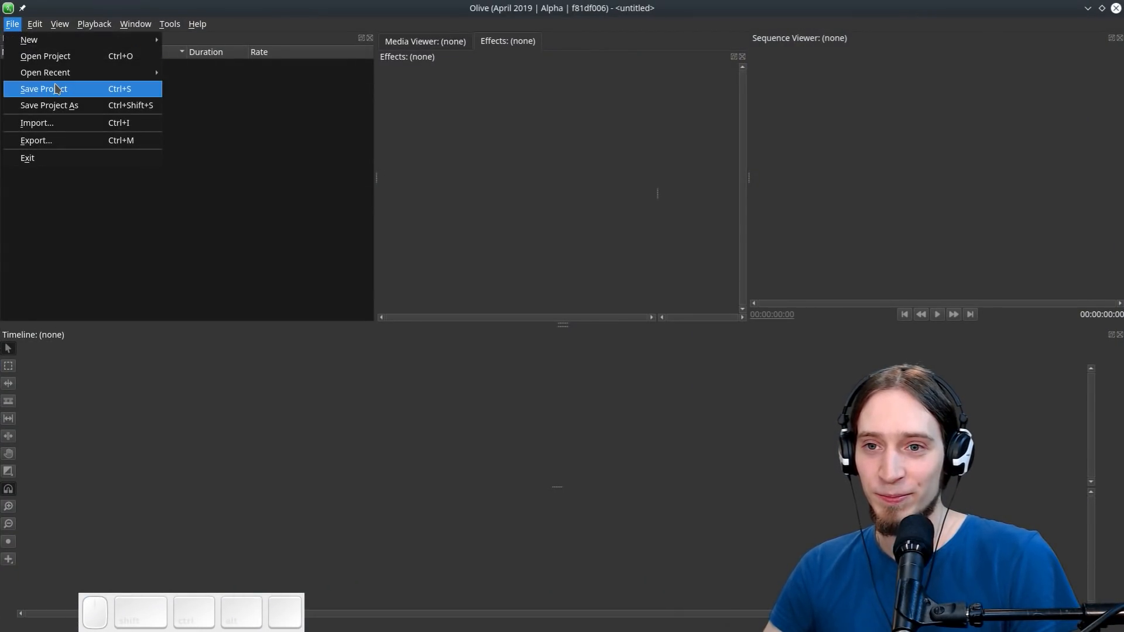
mouse_move(60, 76)
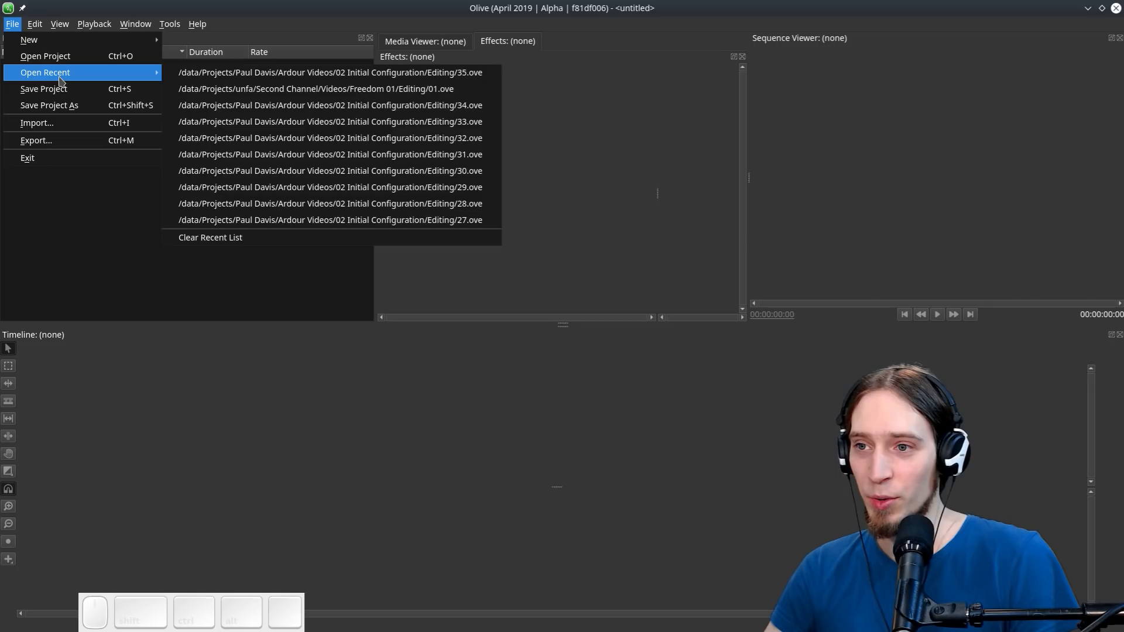
left_click(197, 80)
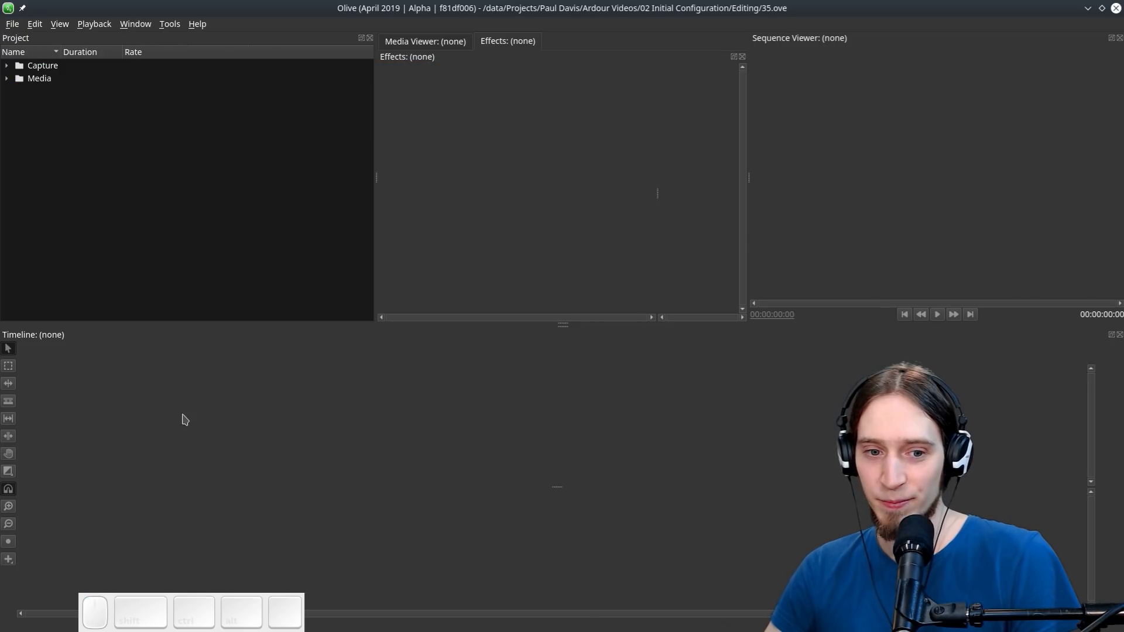
left_click(230, 358)
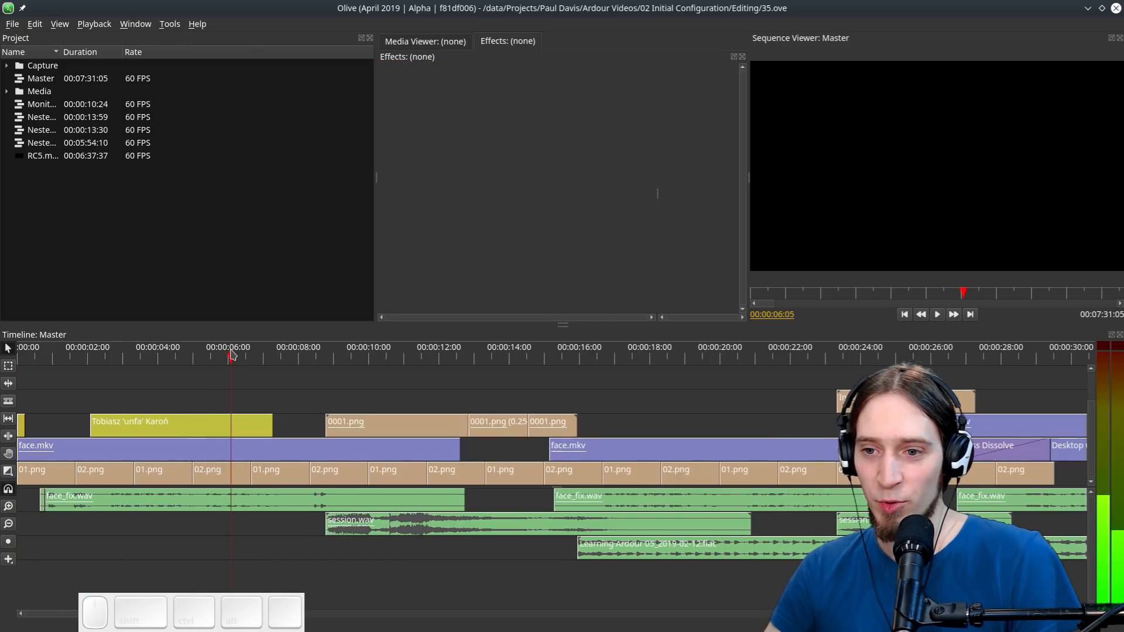
left_click(310, 357)
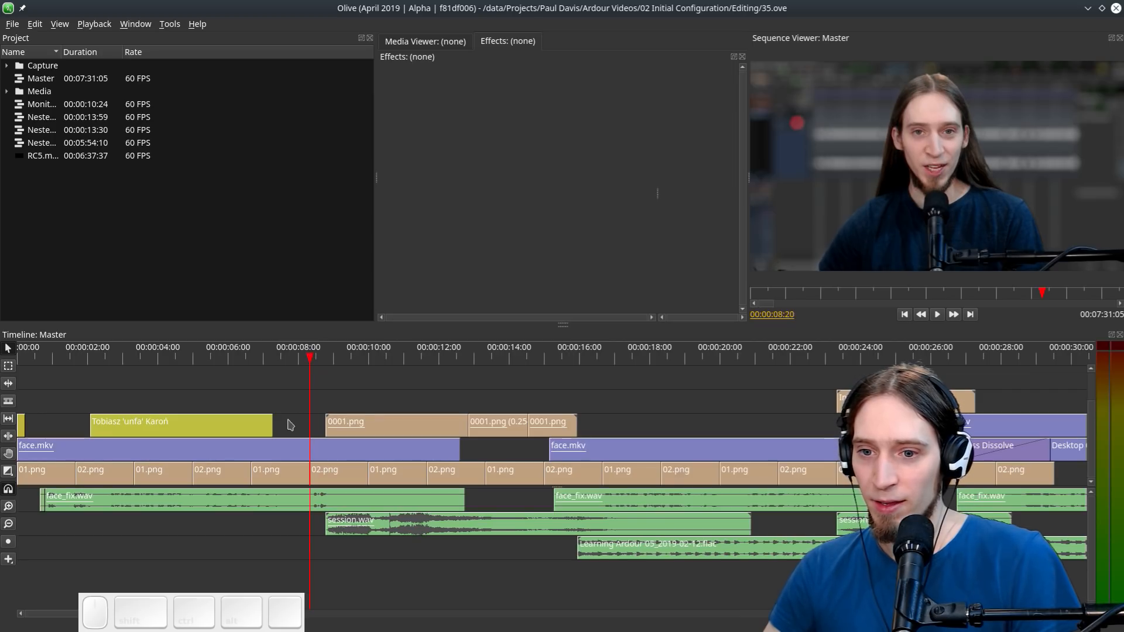
Examine the effects on the face.mkv clip at about 18 seconds in the Master sequence, toggling Despill to compare
scroll(295, 495, "down", 6)
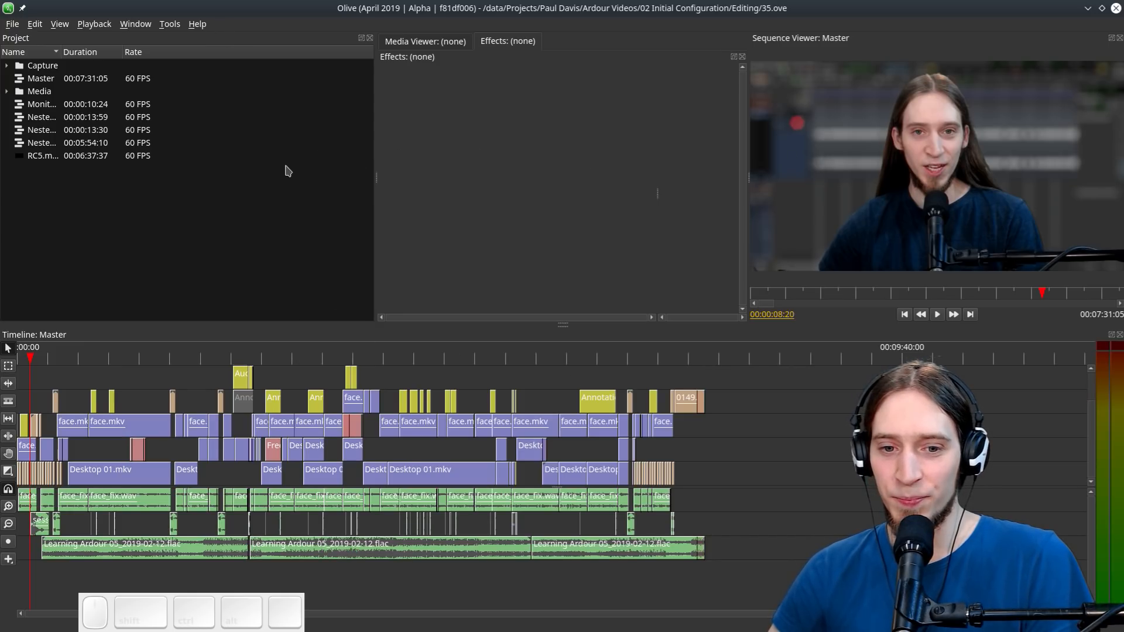
key("=")
key("=")
left_click(134, 359)
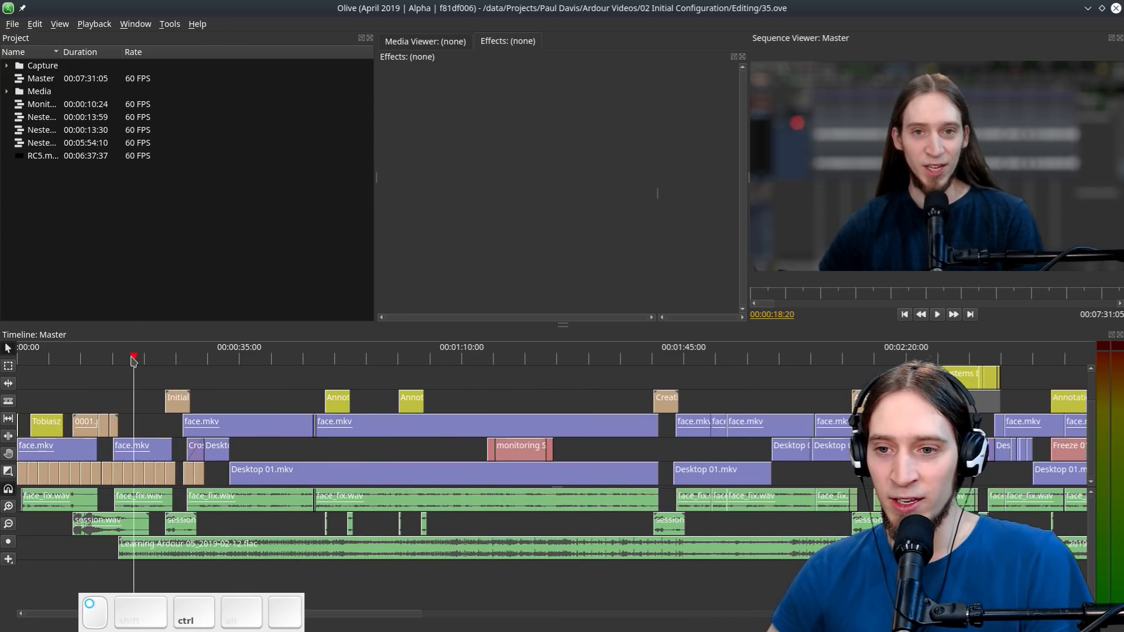
left_click(139, 452)
scroll(503, 174, "down", 10)
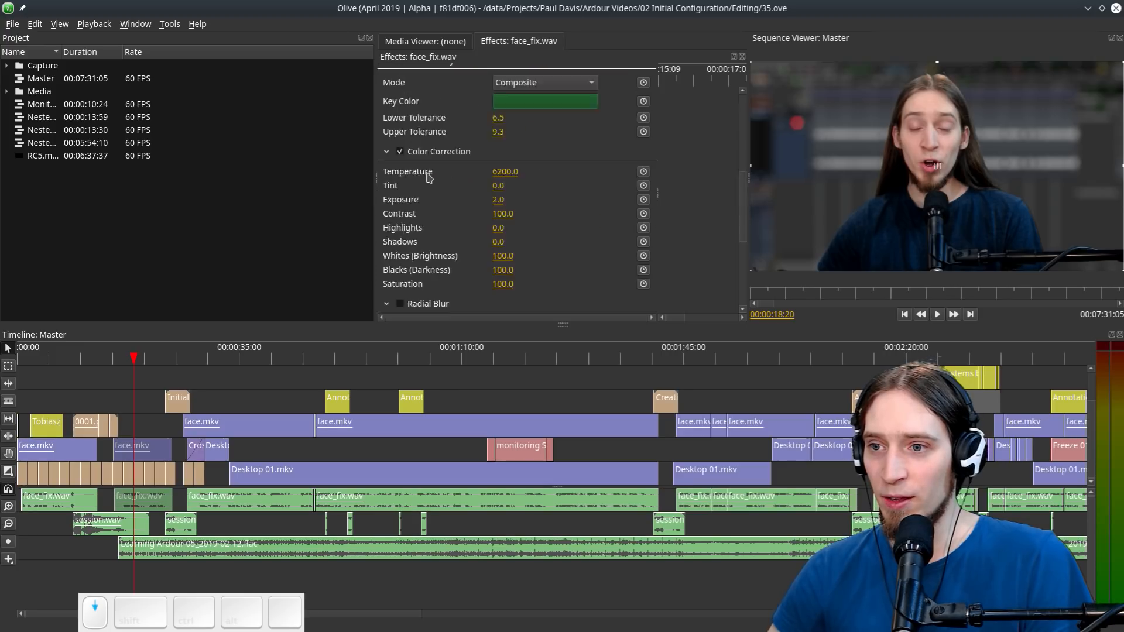
left_click(402, 157)
left_click(402, 157)
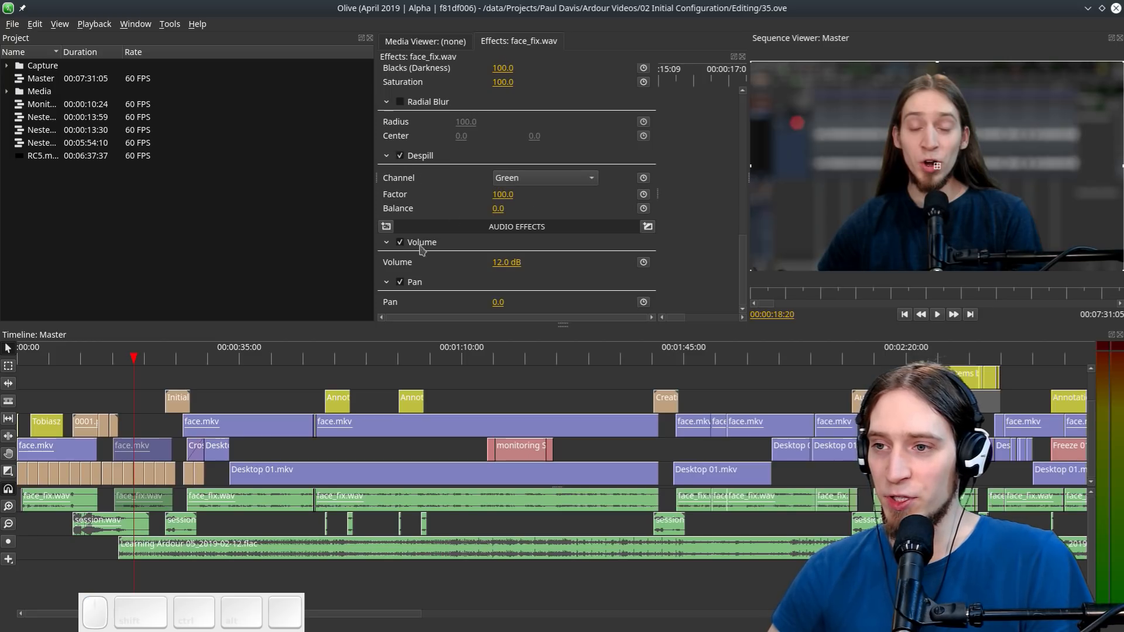
left_click(399, 156)
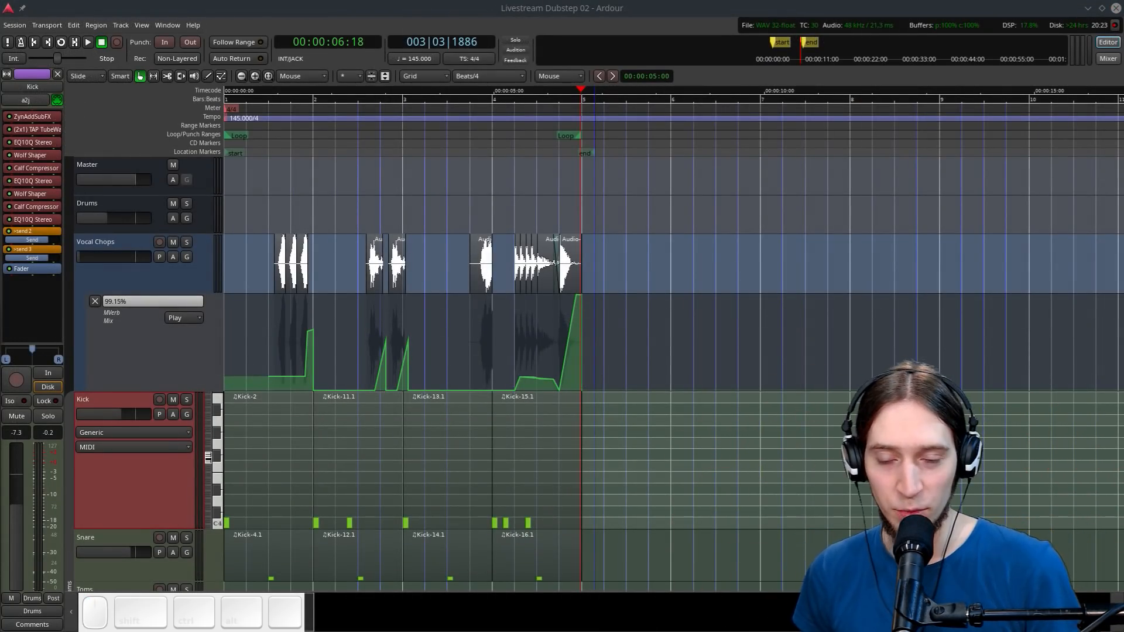
Back in Ardour, raise the Vocal Chops track's volume while repeatedly playing the mix from the session start
left_click_drag(252, 92, 113, 143)
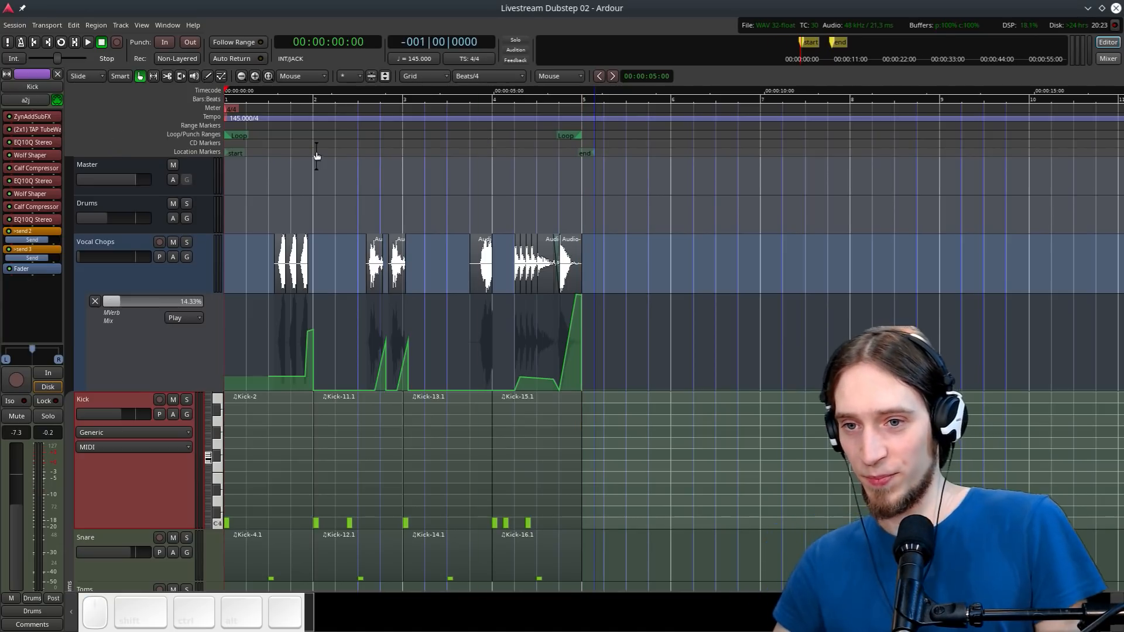
key("space")
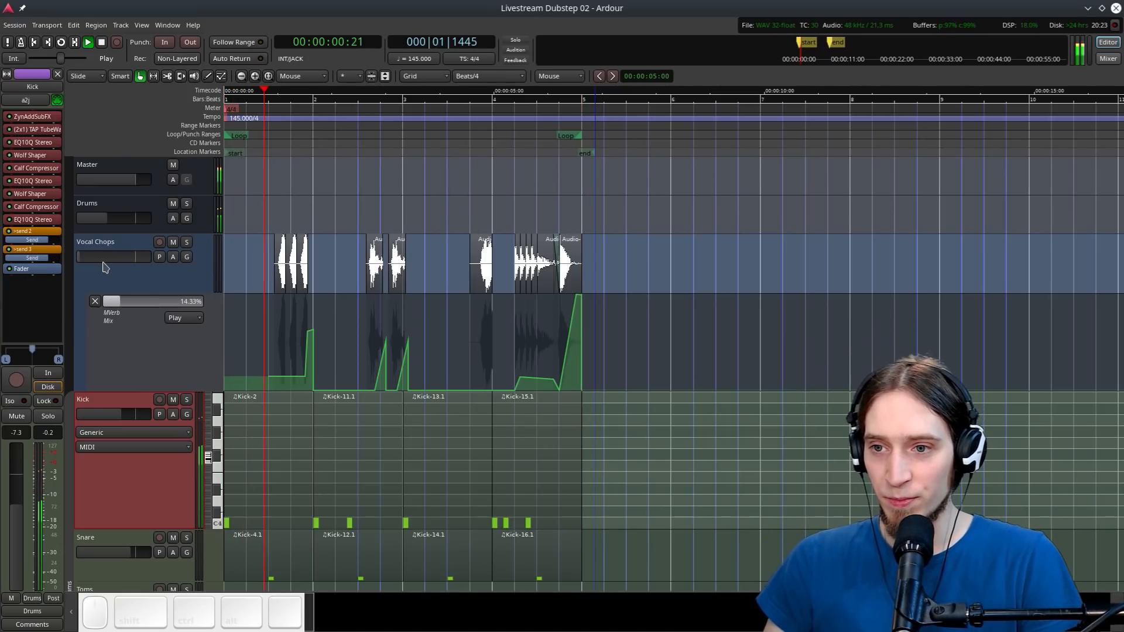
key("space")
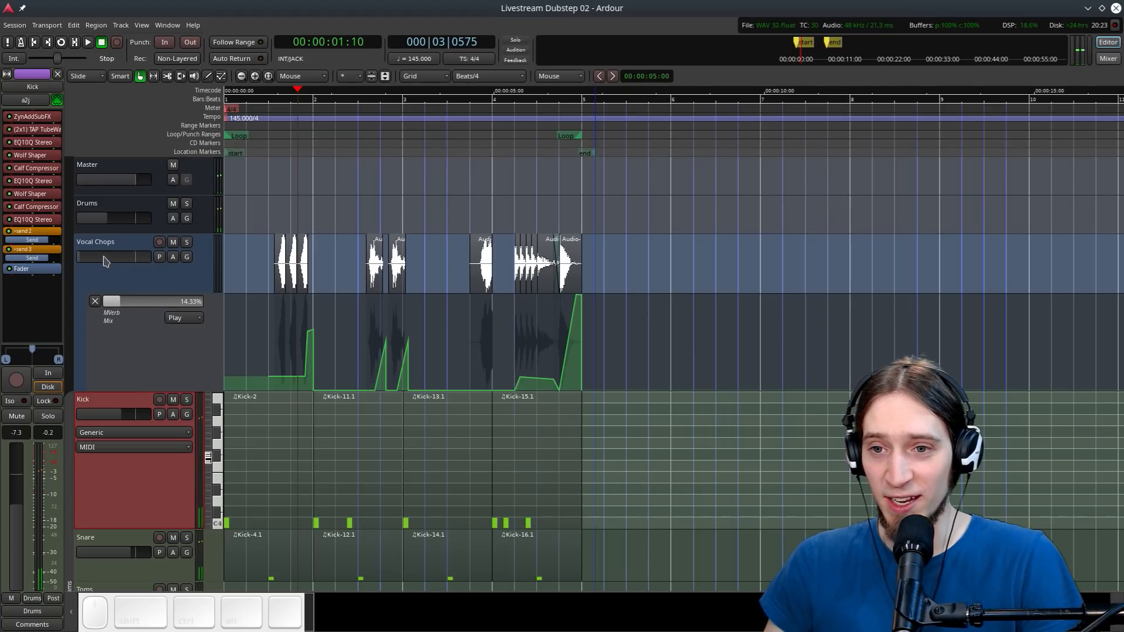
key("space")
key("space")
key("space")
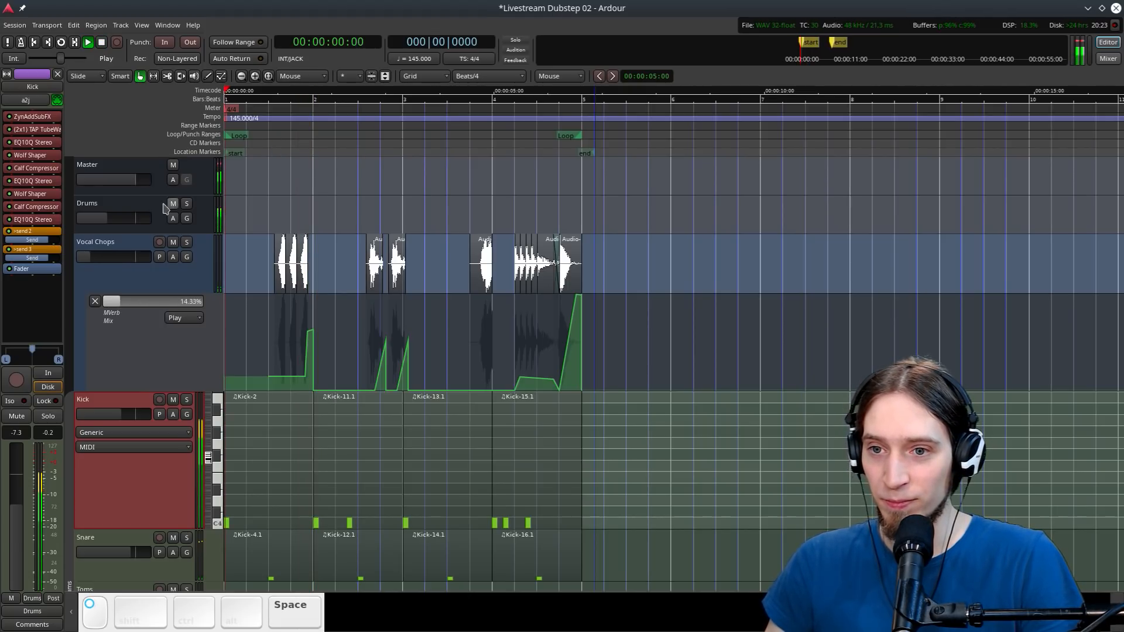
scroll(101, 258, "up", 3)
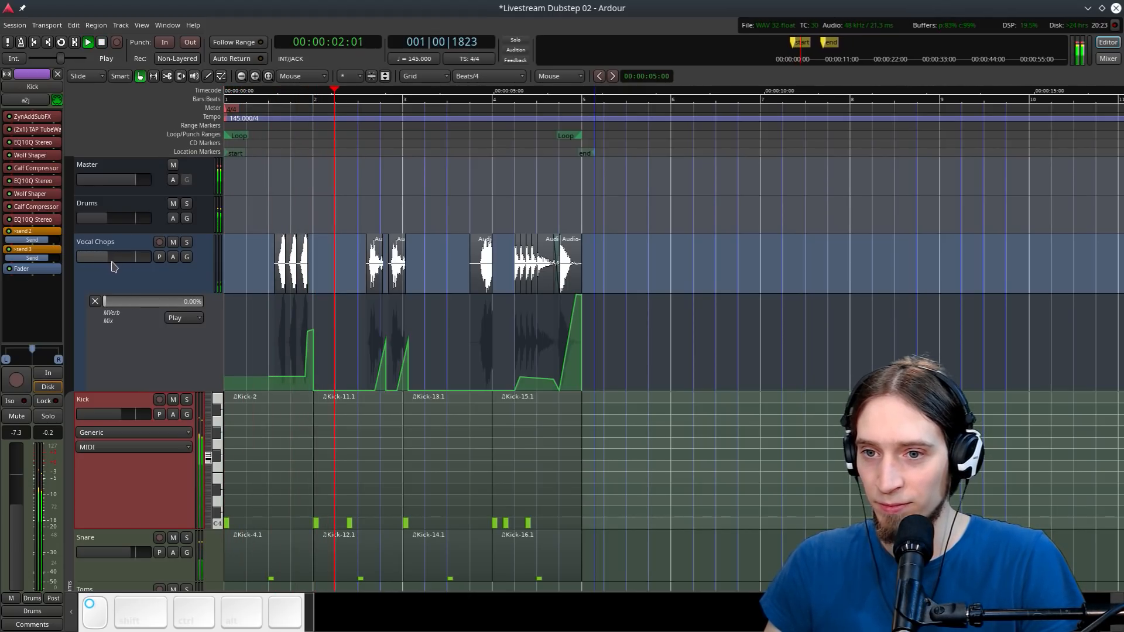
key("space")
key("space")
scroll(105, 265, "up", 2)
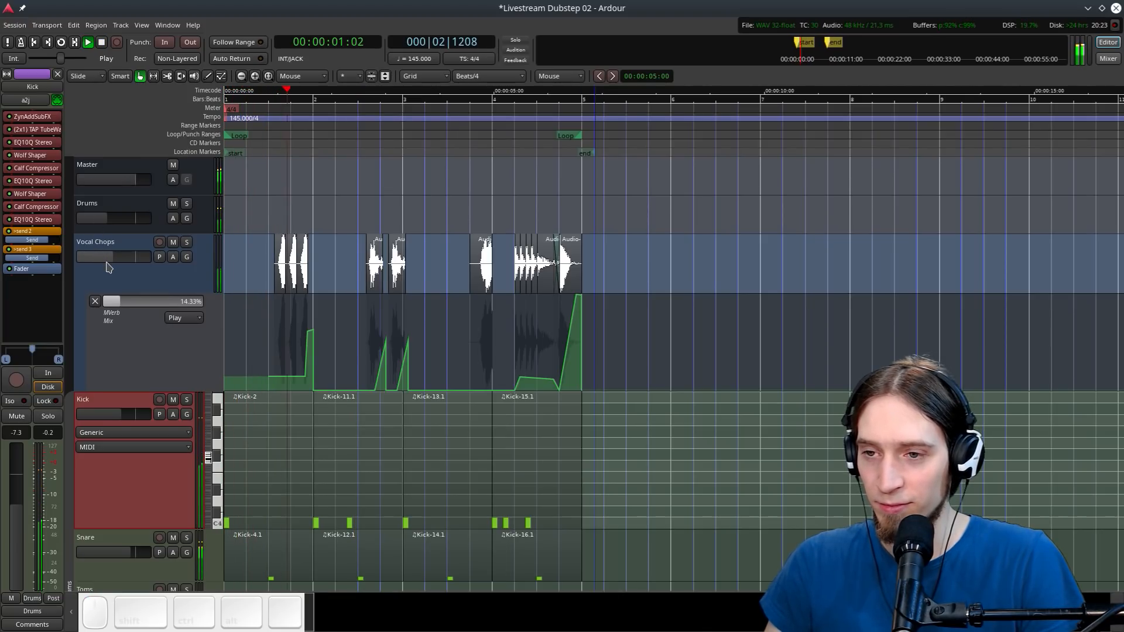
key("space")
Play the mix from the start while examining the Vocal Chops regions and their MVerb Mix automation up close
key("space")
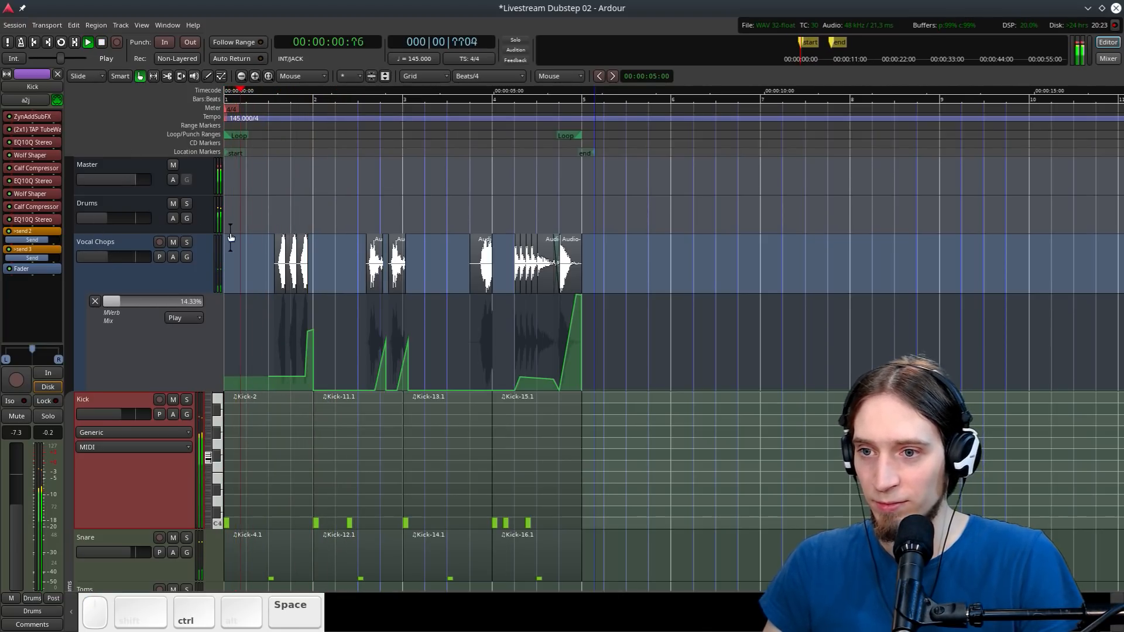
scroll(230, 232, "up", 2, "ctrl")
scroll(280, 290, "down", 2, "ctrl")
scroll(301, 278, "up", 2, "ctrl")
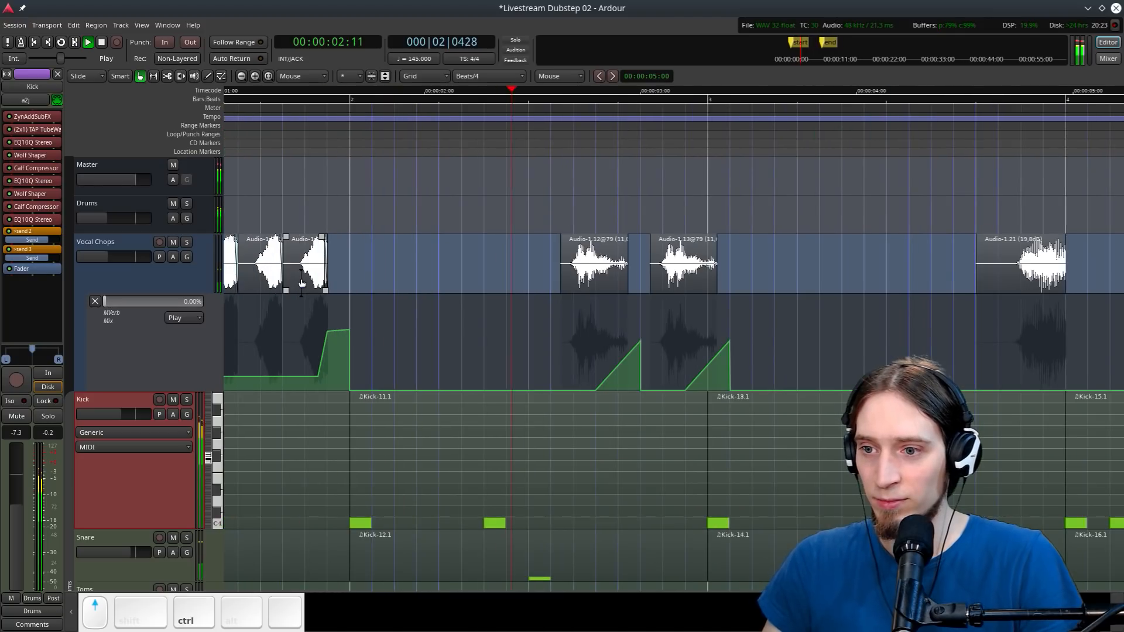
scroll(503, 278, "down", 2, "ctrl")
scroll(518, 293, "up", 2, "ctrl")
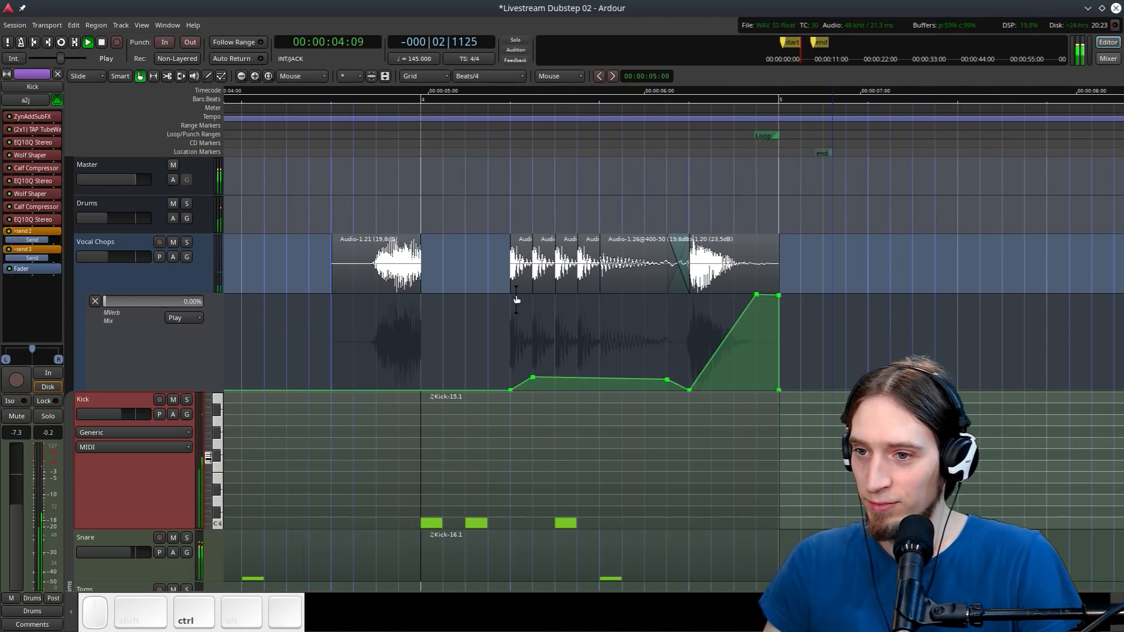
scroll(516, 294, "down", 2, "ctrl")
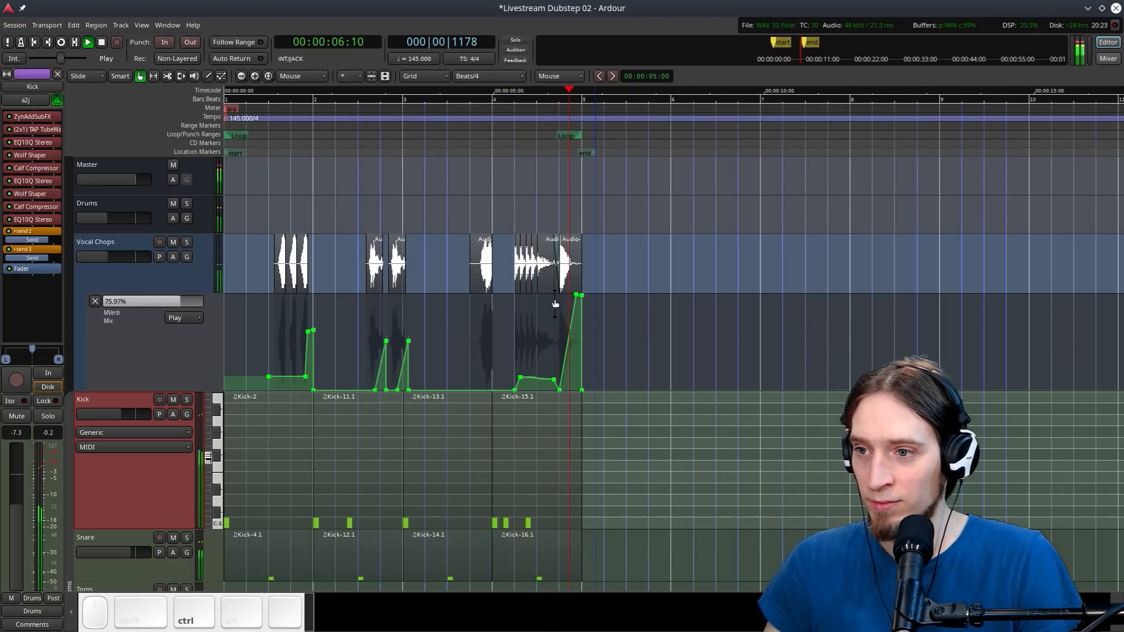
Stop playback, shorten the Vocal Chops MVerb Mix automation lane and save the session
key("space")
scroll(409, 299, "down", 1)
scroll(351, 296, "down", 2, "ctrl")
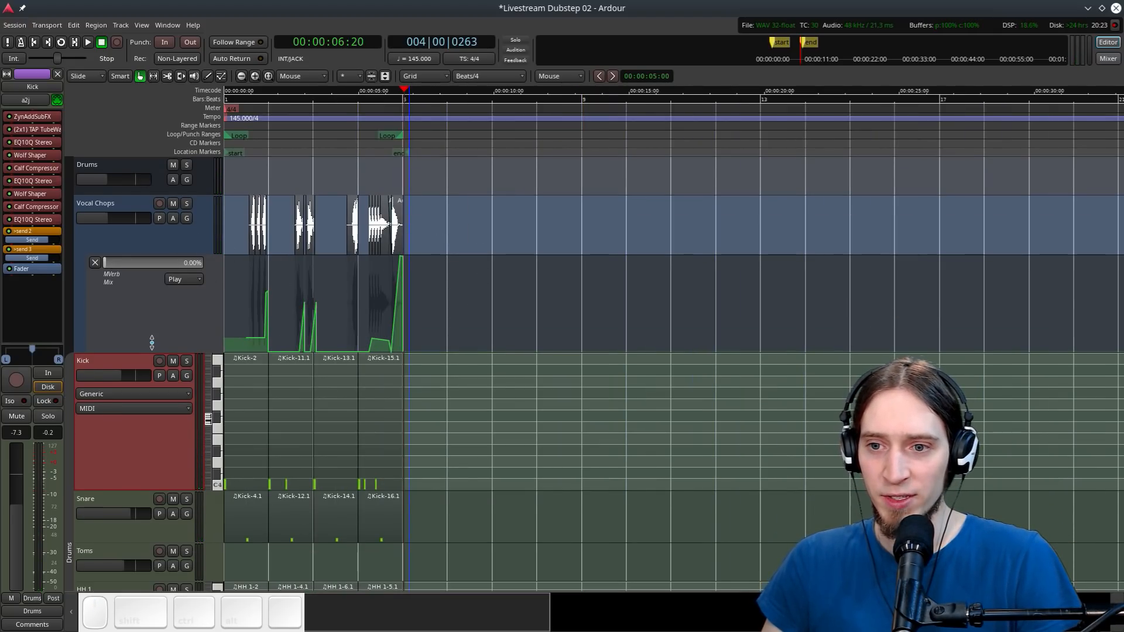
left_click_drag(151, 342, 152, 308)
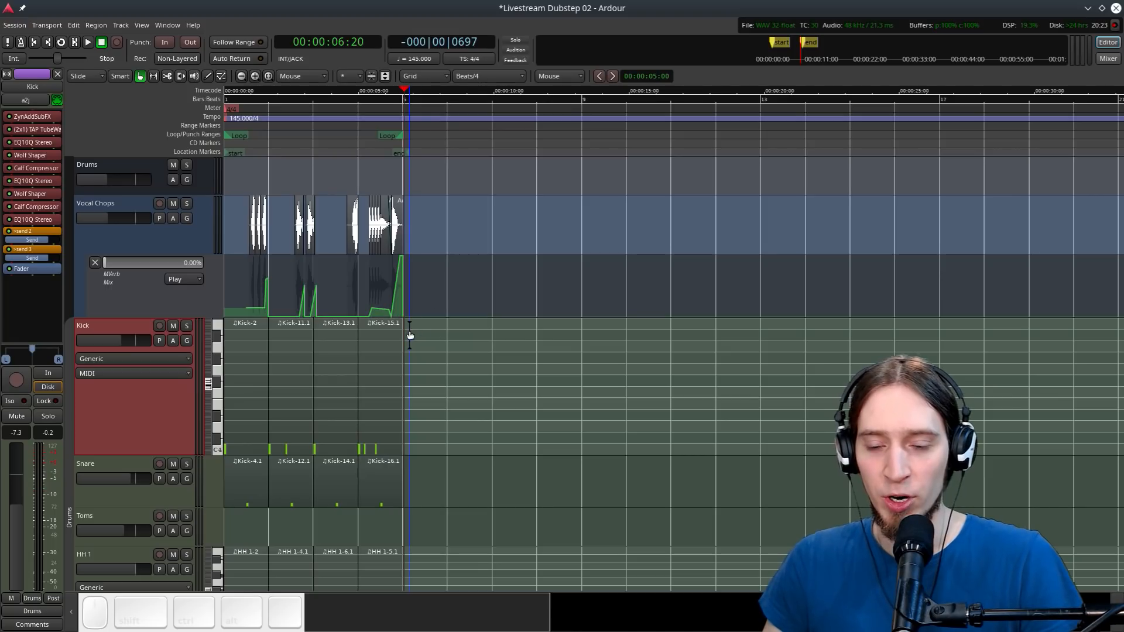
key("r")
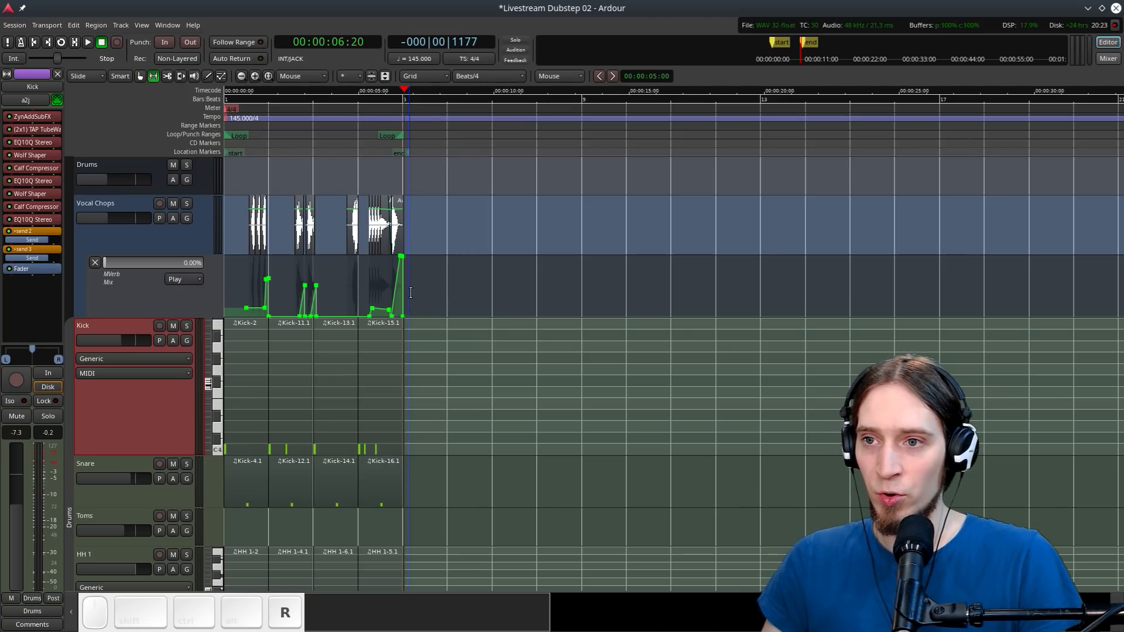
key("ctrl+s")
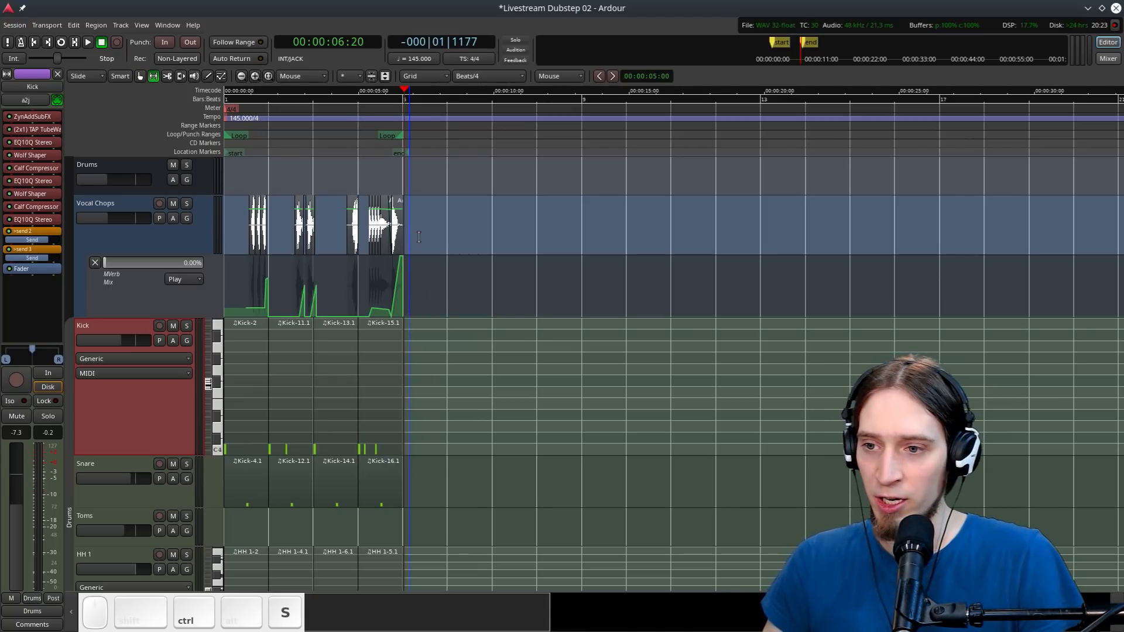
Select the range from the session start to bar 5 on all tracks from Vocal Chops through Sine Compression
left_click_drag(404, 224, 18, 232)
scroll(365, 231, "up", 4)
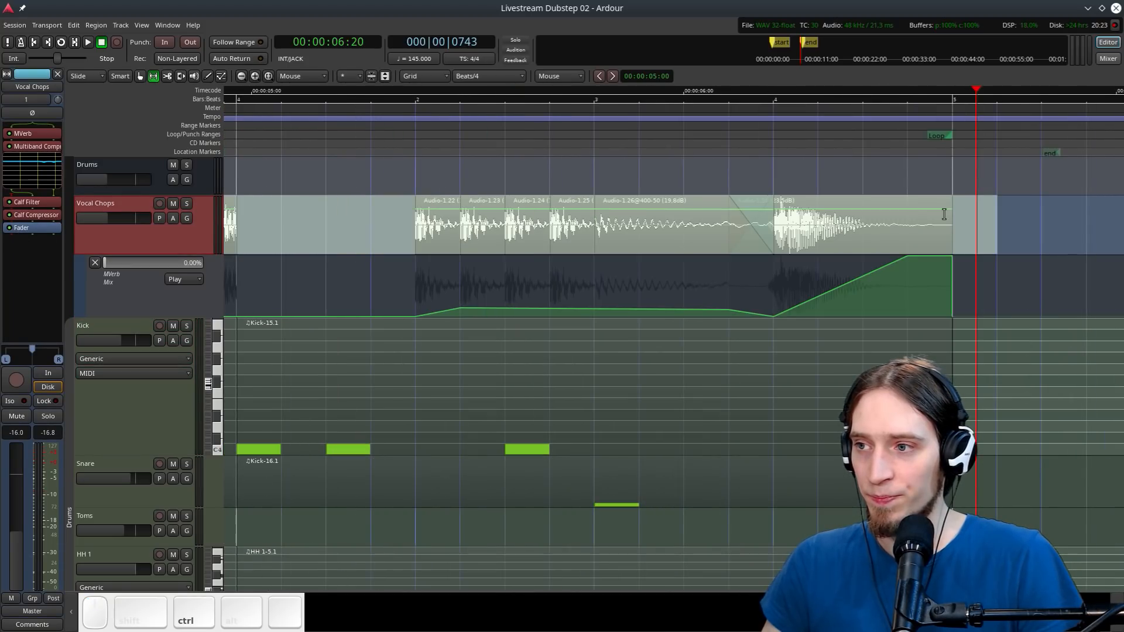
left_click_drag(991, 220, 934, 221)
scroll(320, 274, "down", 3)
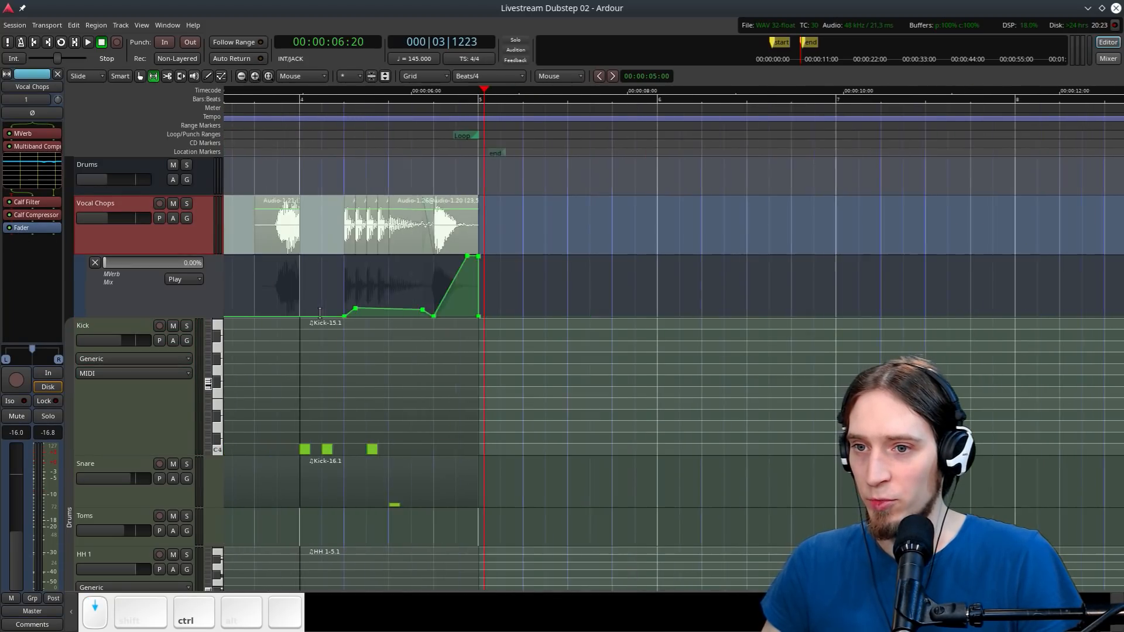
scroll(226, 290, "down", 5)
scroll(227, 290, "down", 10)
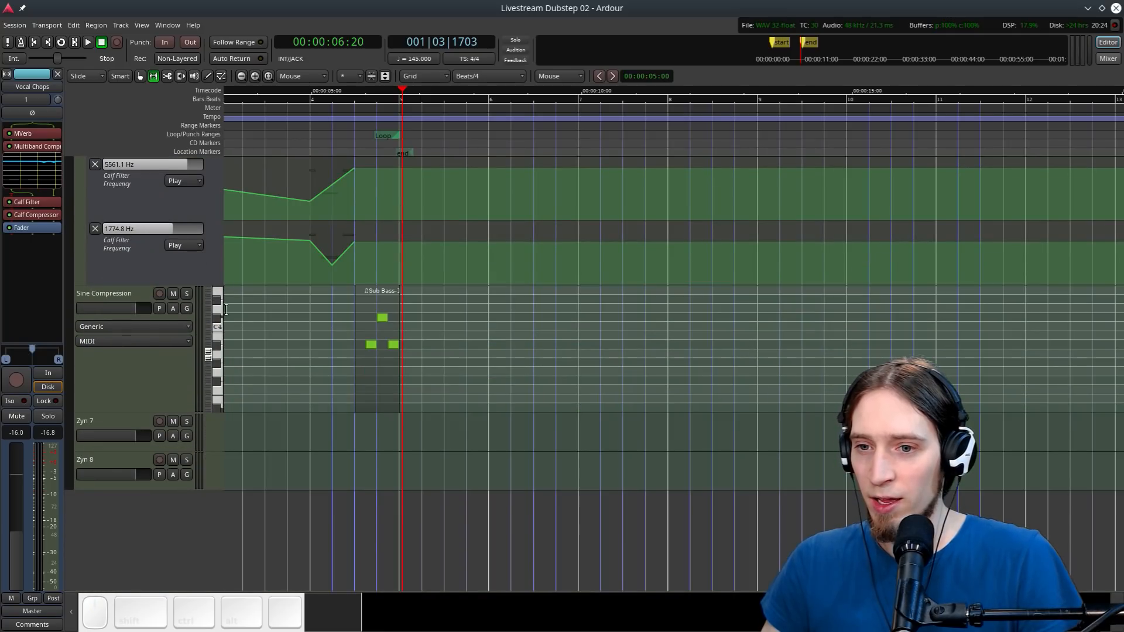
left_click(131, 398, "shift")
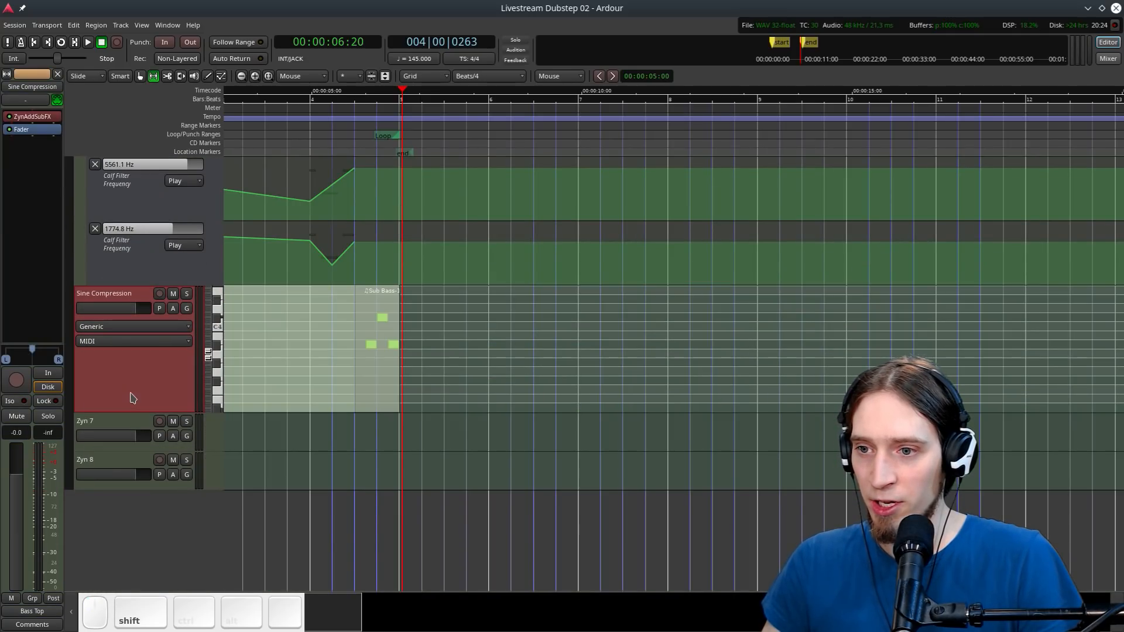
Add the MVerb Mix, Bandpass Growl filter frequency and FM Growl Bender automation lanes to the range selection
scroll(131, 398, "up", 5)
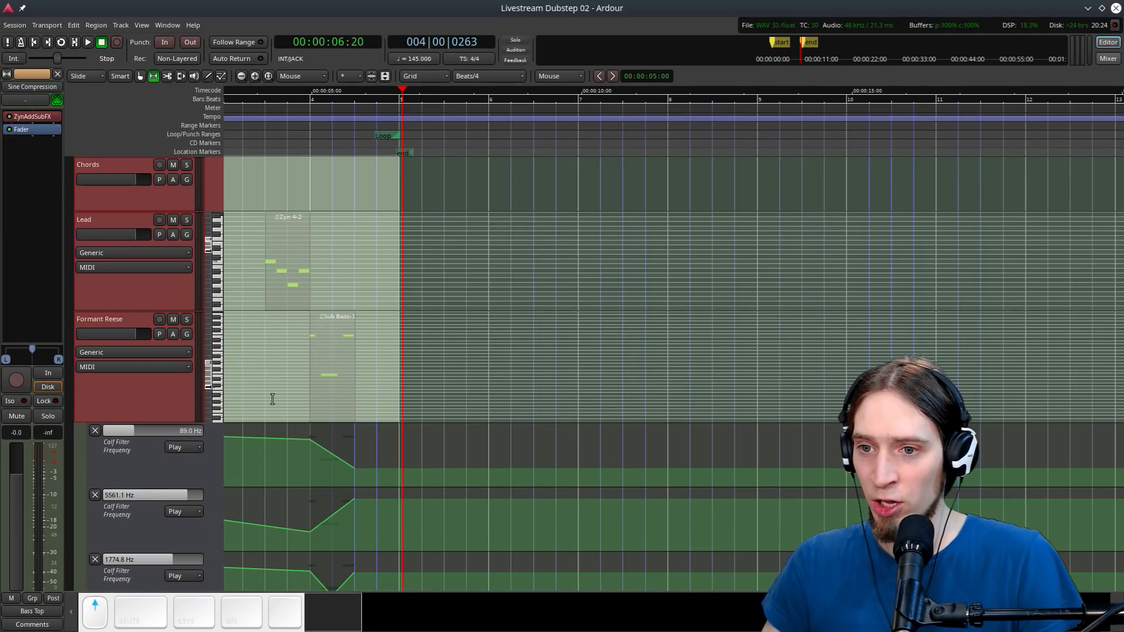
scroll(378, 399, "up", 10)
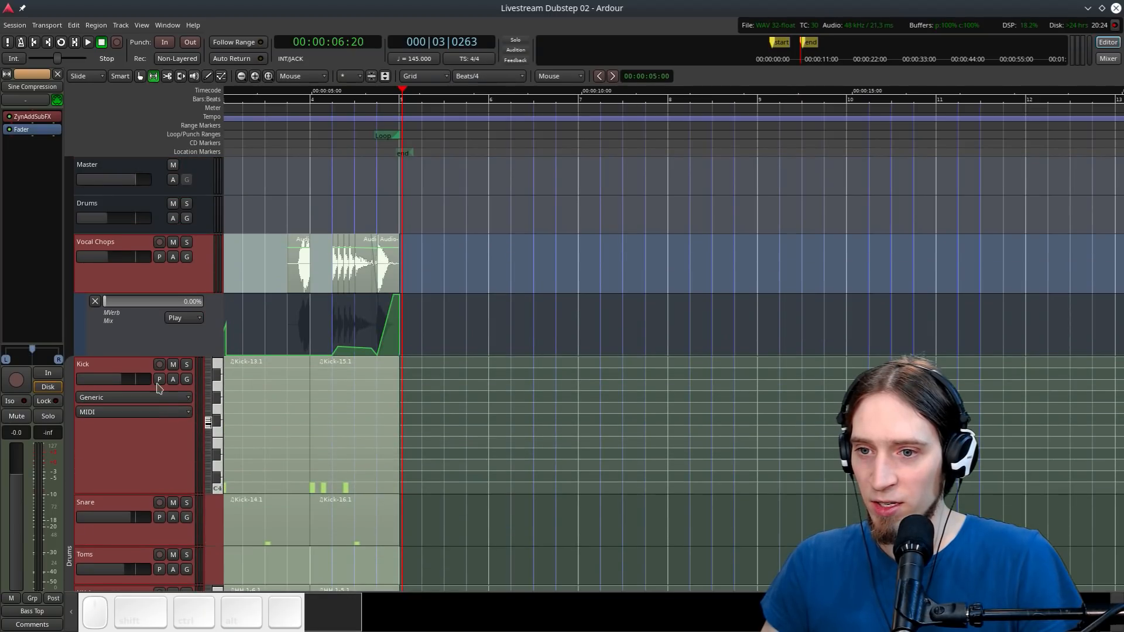
left_click(140, 340, "ctrl")
scroll(131, 470, "down", 8)
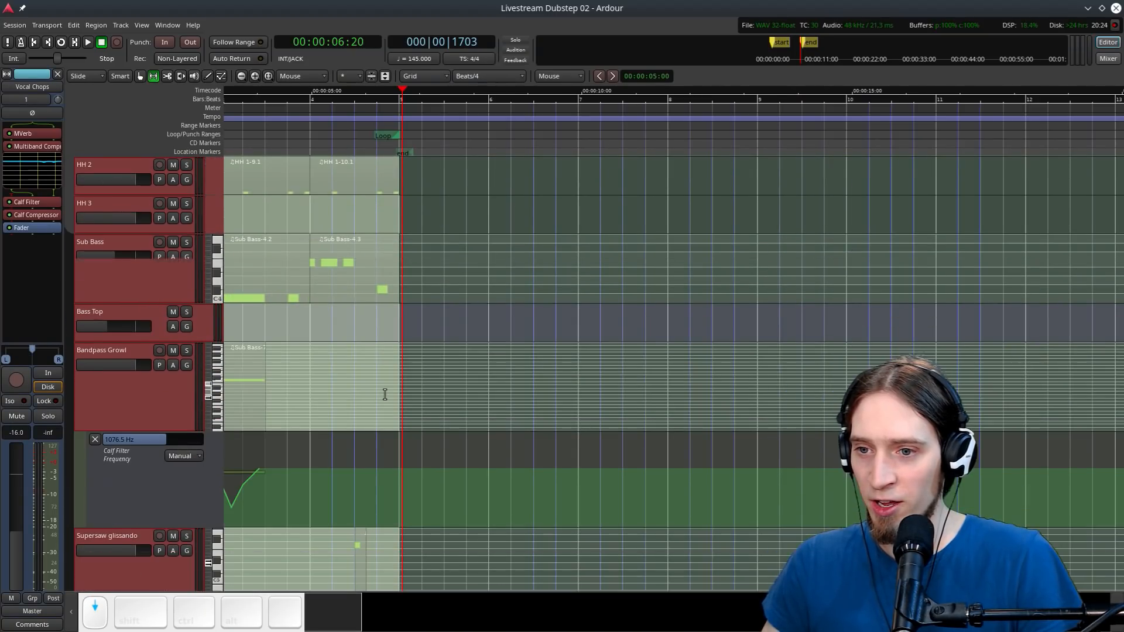
scroll(351, 463, "down", 10)
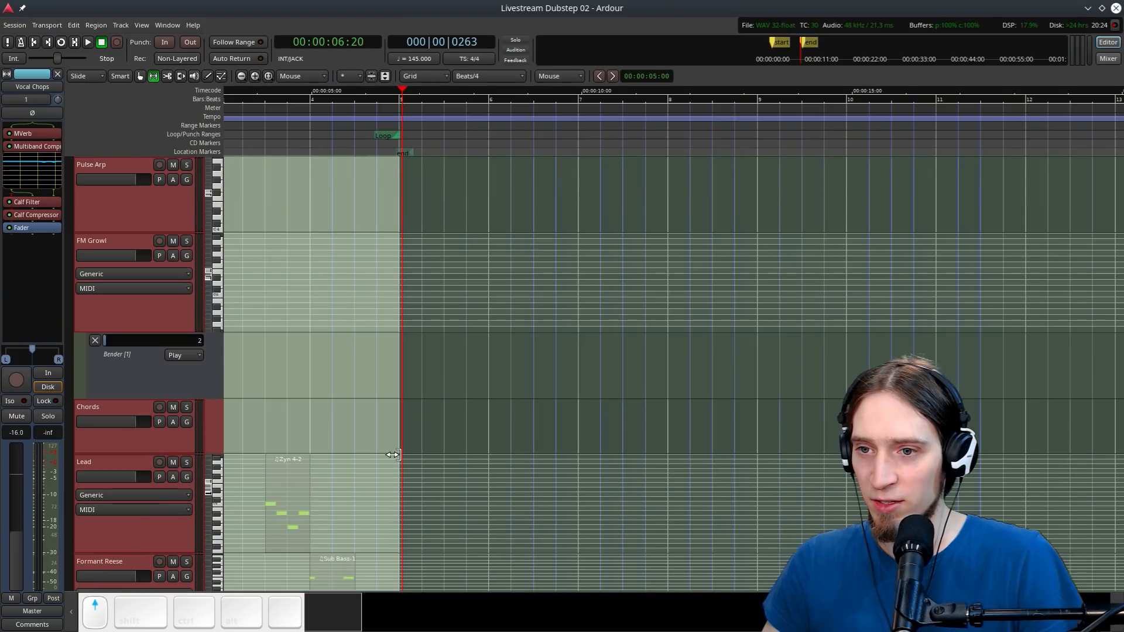
left_click(153, 381, "ctrl")
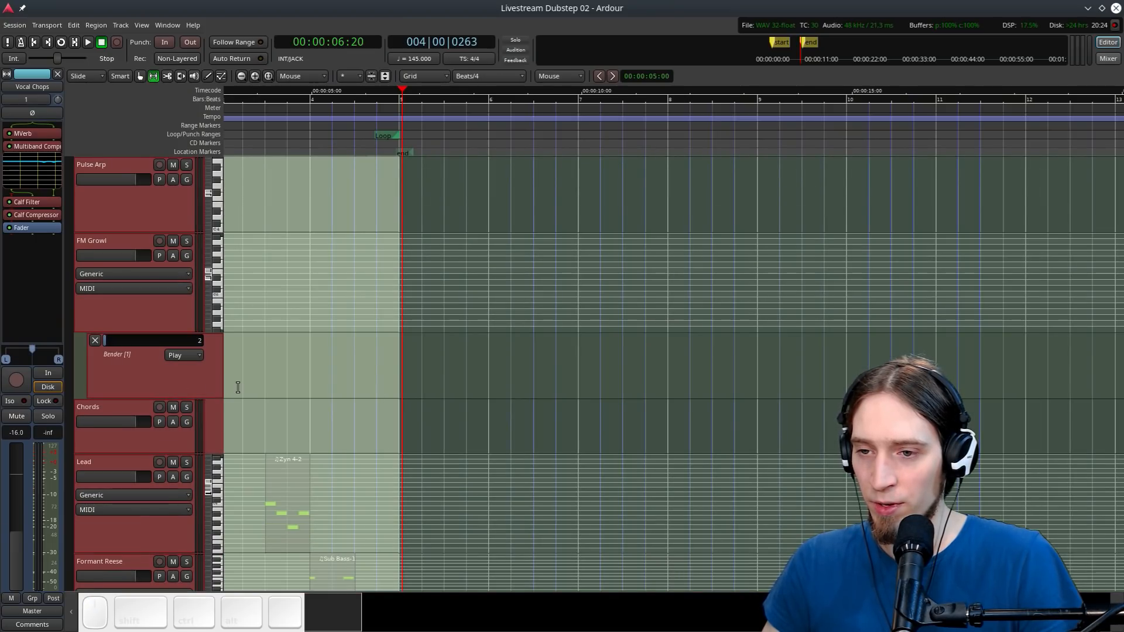
scroll(153, 381, "up", 4)
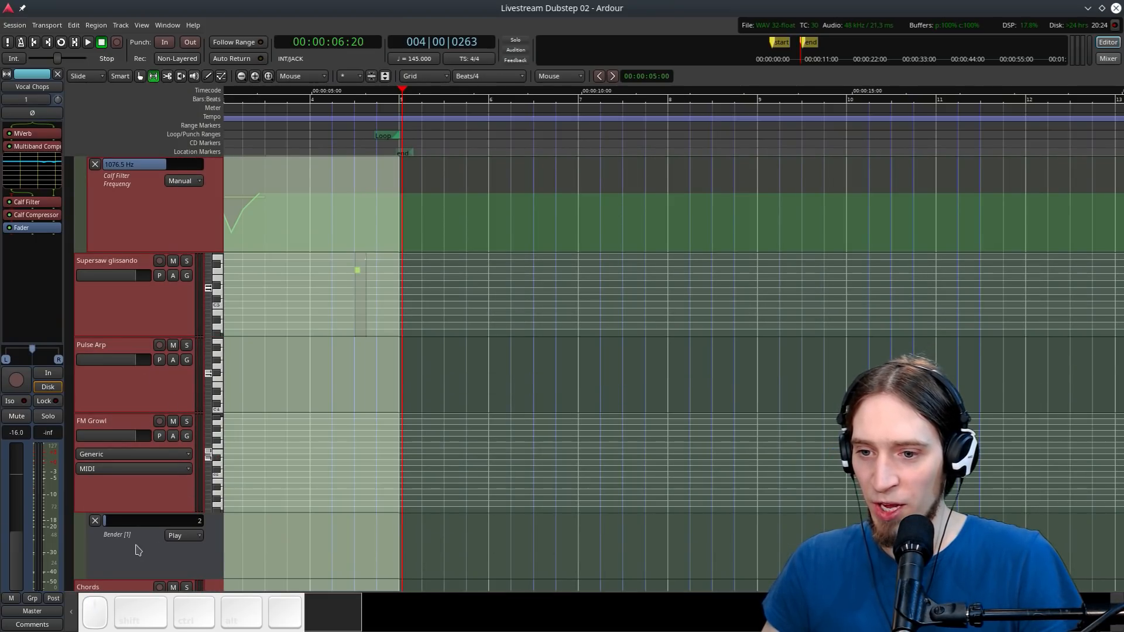
Try to add Formant Reese's three Calf Filter Frequency automation lanes to the range selection
scroll(138, 550, "down", 15)
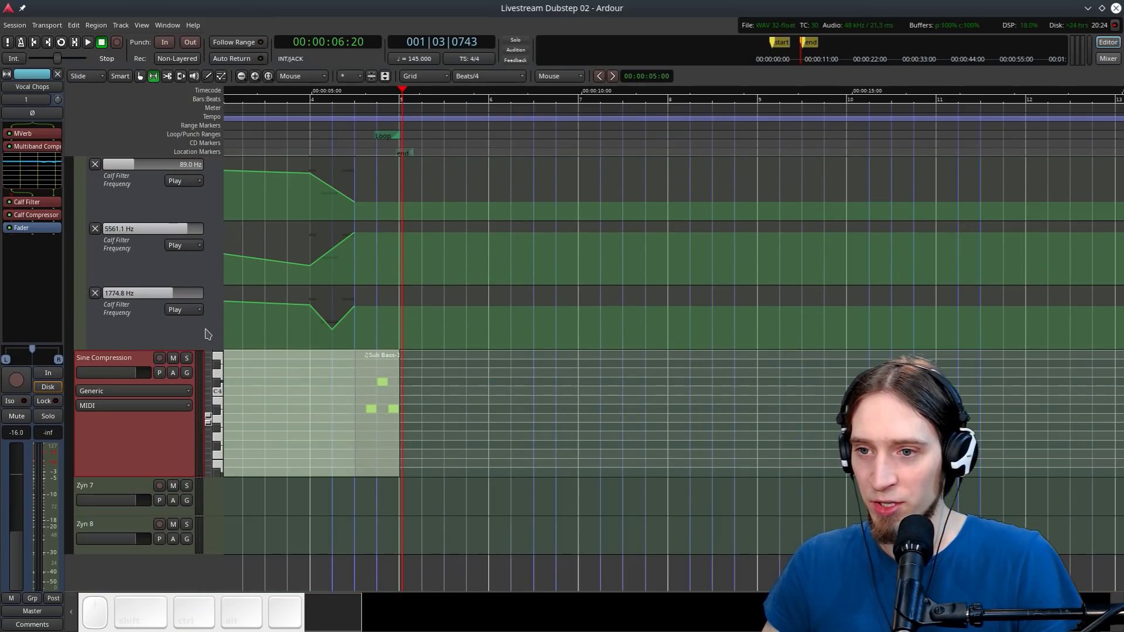
scroll(160, 375, "up", 2)
left_click(139, 371, "ctrl")
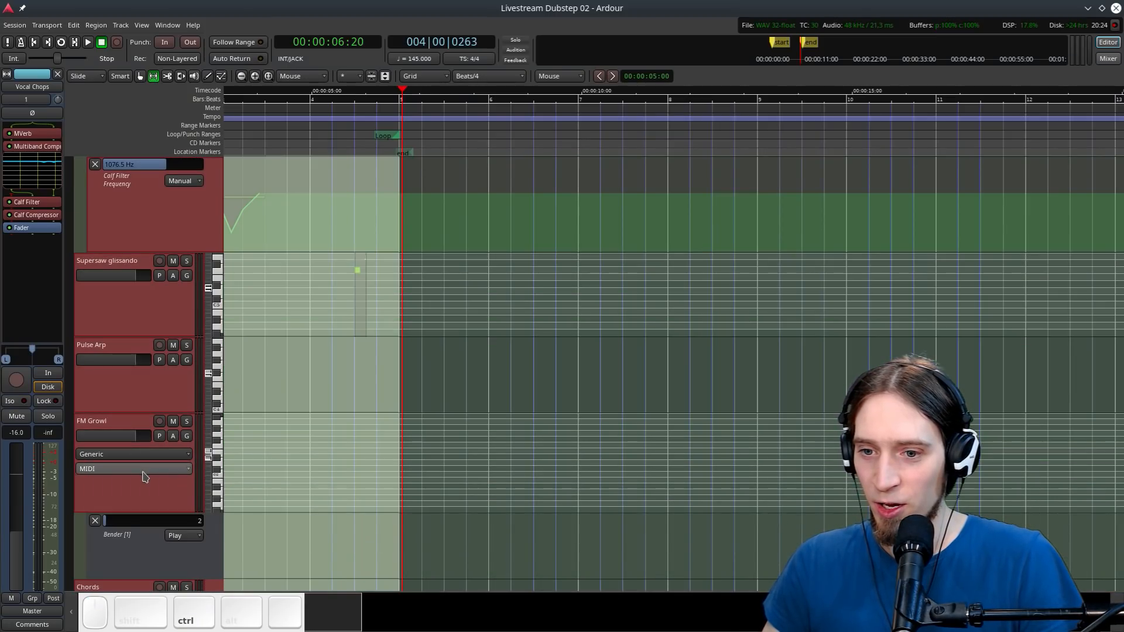
scroll(143, 478, "down", 13)
left_click(139, 335, "ctrl")
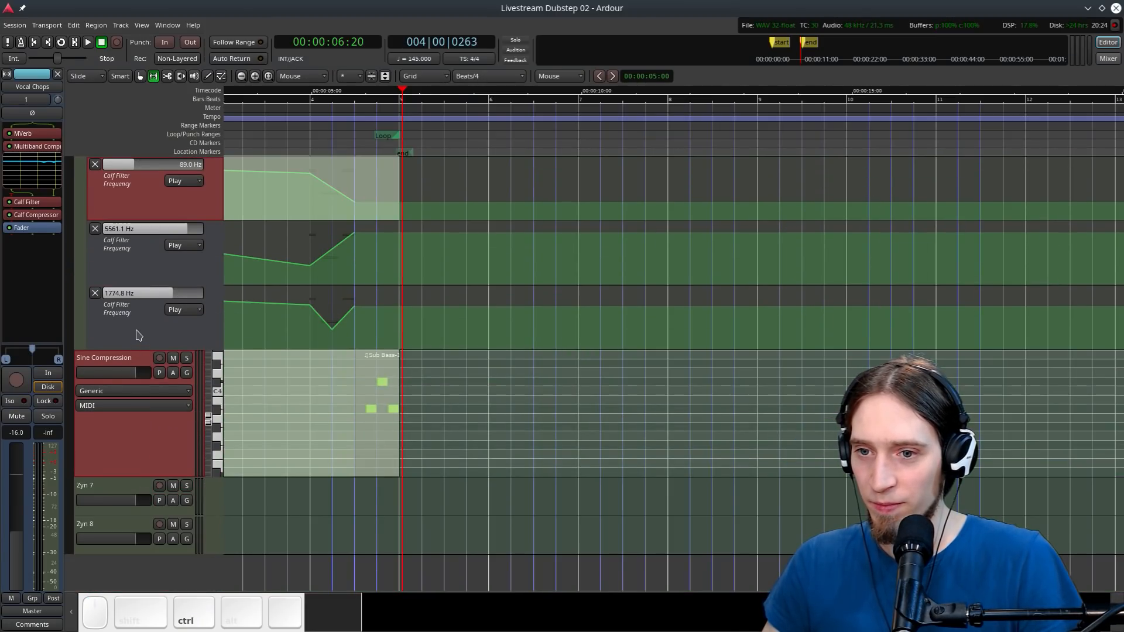
left_click(132, 265, "ctrl")
scroll(170, 411, "down", 12)
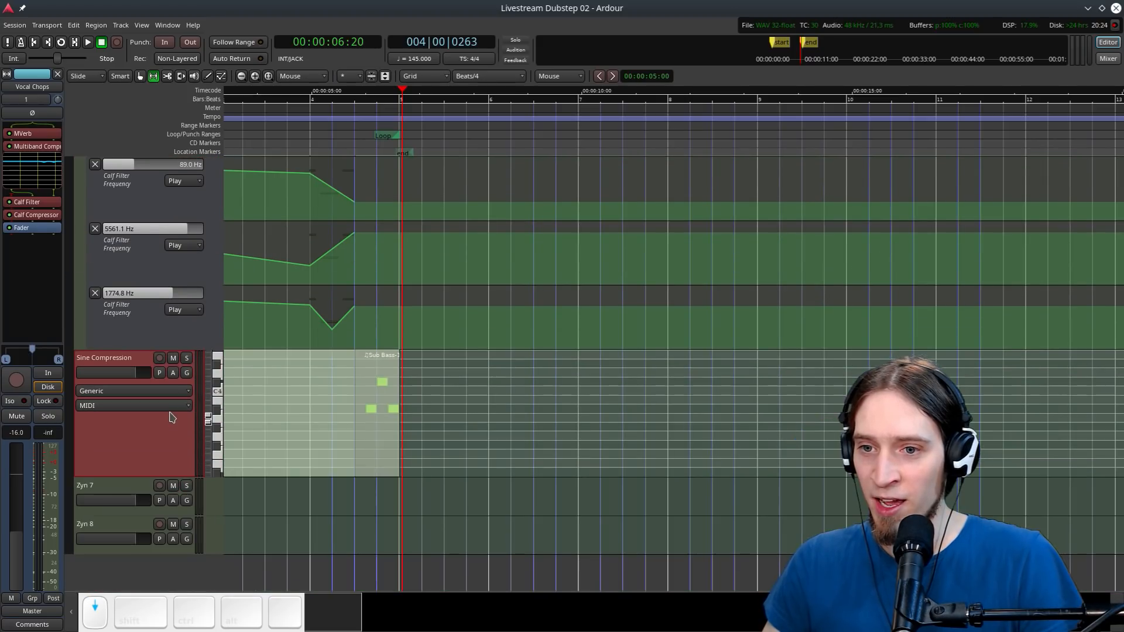
left_click(145, 333, "ctrl")
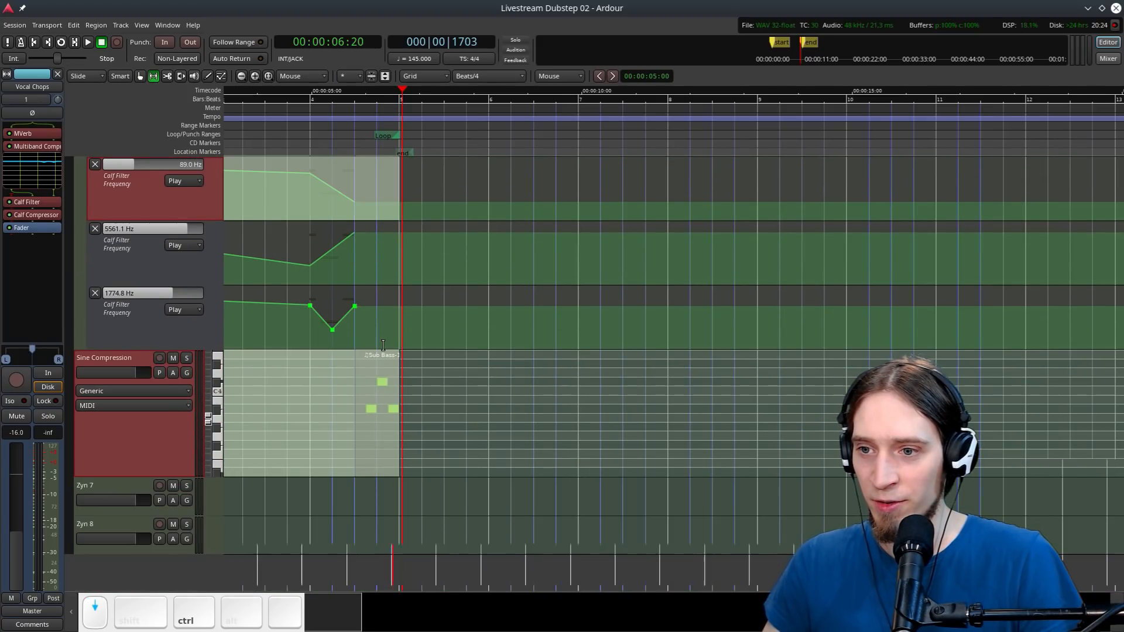
Duplicate the selected four-bar range by pasting its copy at the start of bar 5
scroll(382, 344, "down", 2)
scroll(341, 390, "up", 3)
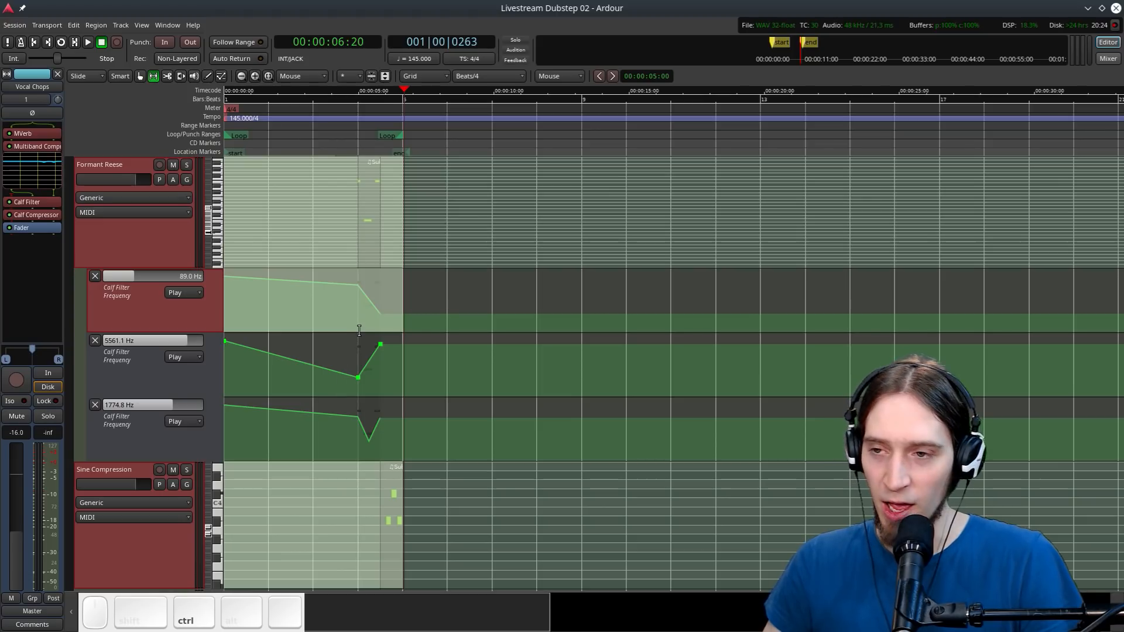
scroll(369, 318, "up", 4)
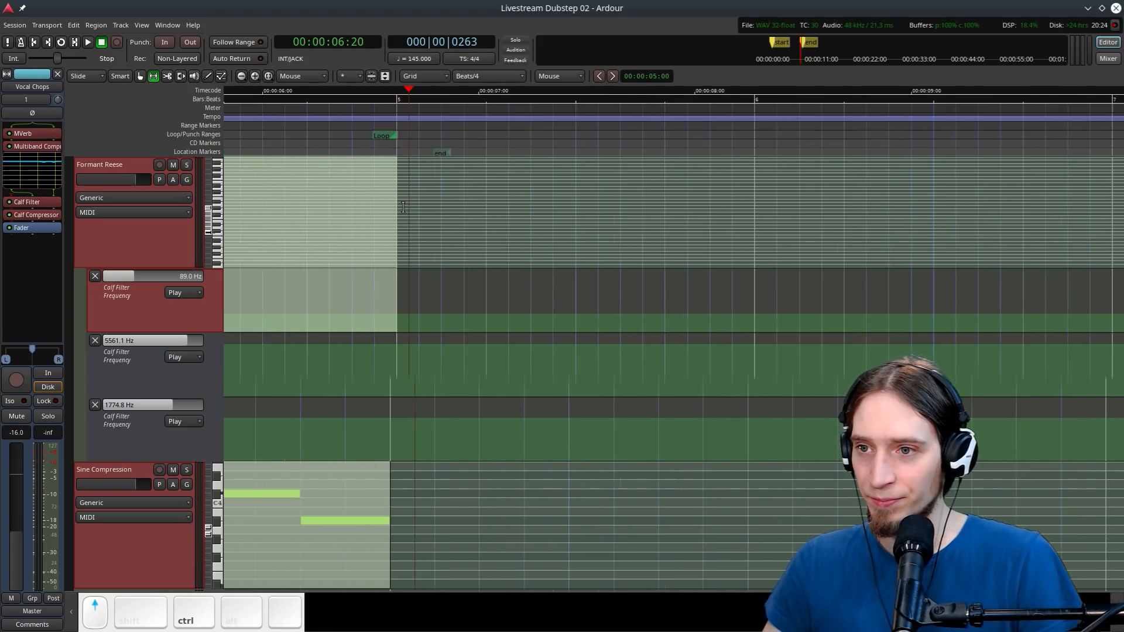
key("ctrl+v")
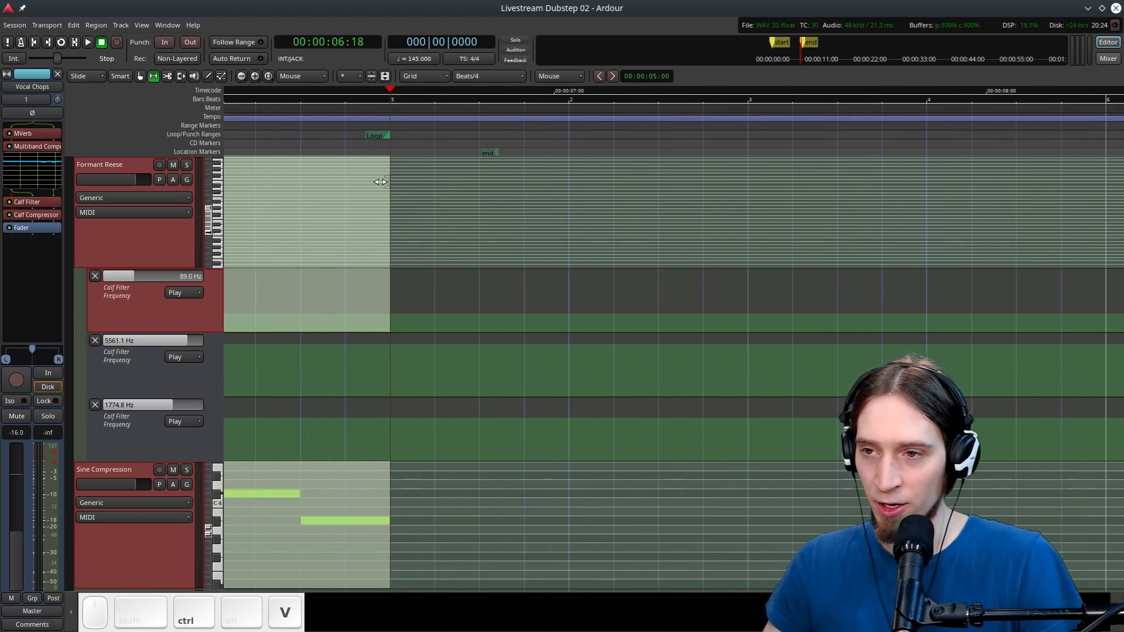
scroll(396, 197, "down", 5)
scroll(395, 198, "up", 5)
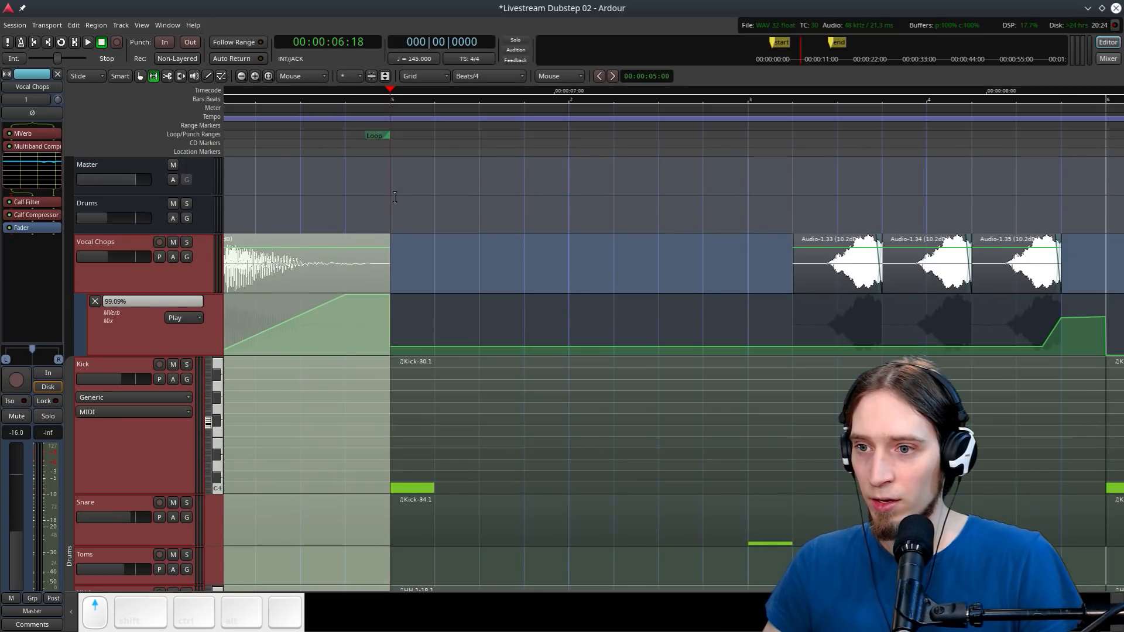
Play the session from just before bar 5 while checking the pasted regions and automation down to Sine Compression
scroll(395, 197, "down", 4)
left_click(364, 109)
key("space")
scroll(482, 330, "down", 5)
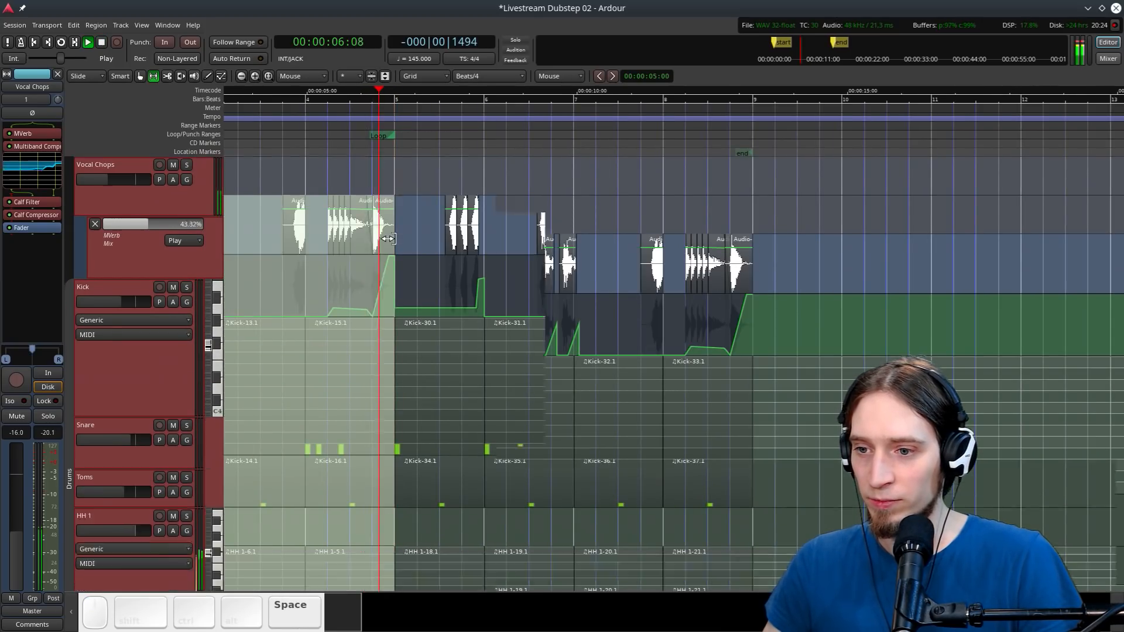
key("d")
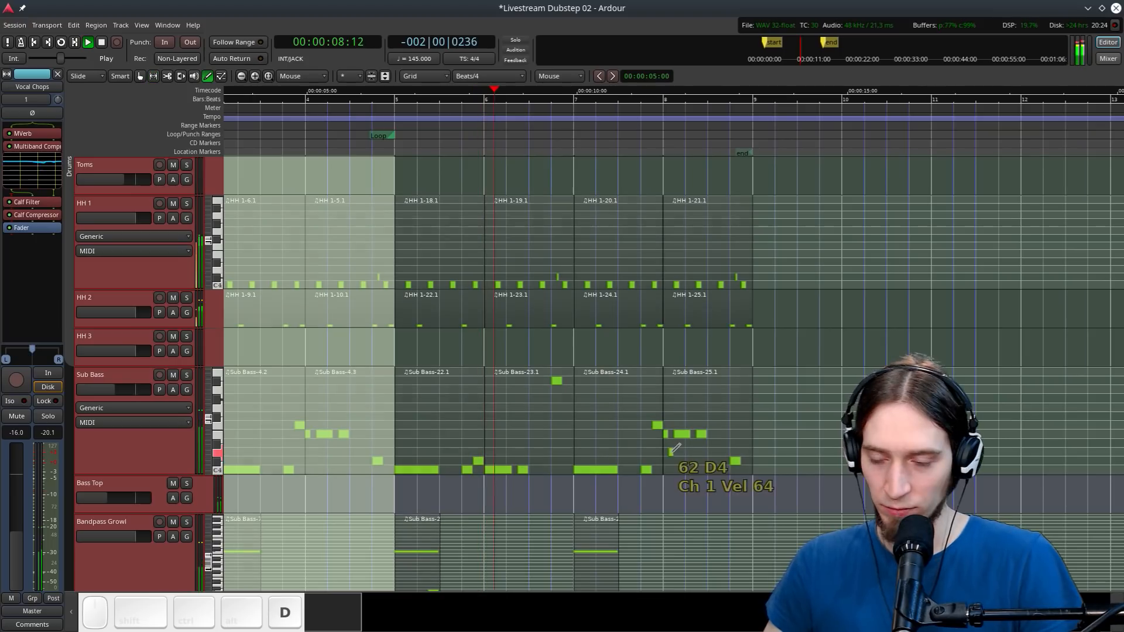
scroll(673, 469, "down", 4)
scroll(534, 457, "down", 6)
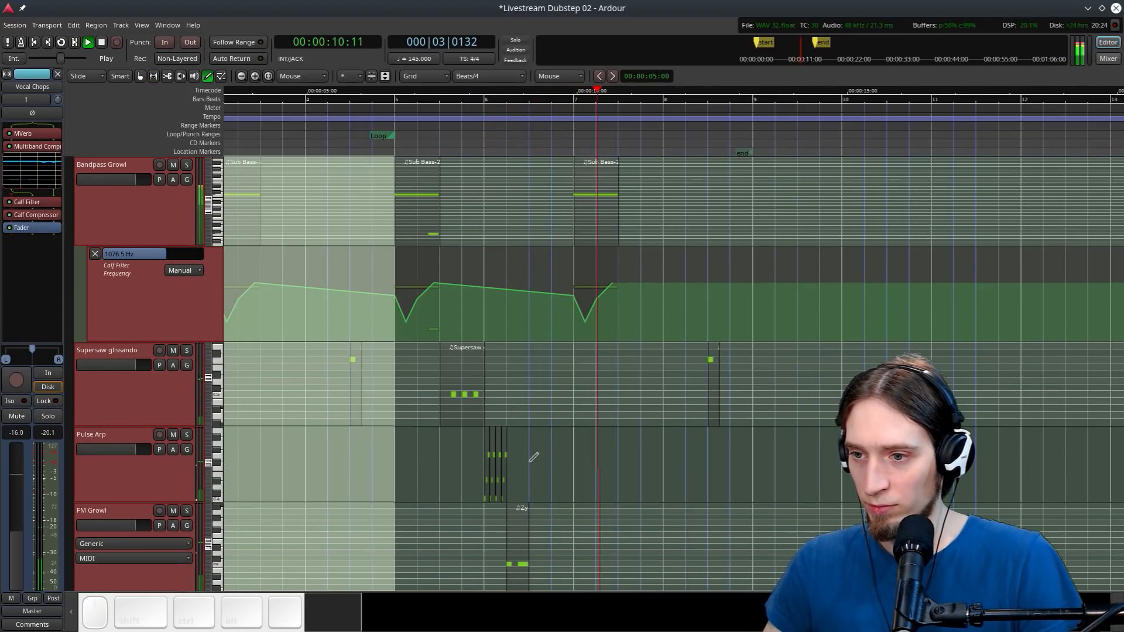
scroll(534, 458, "down", 4)
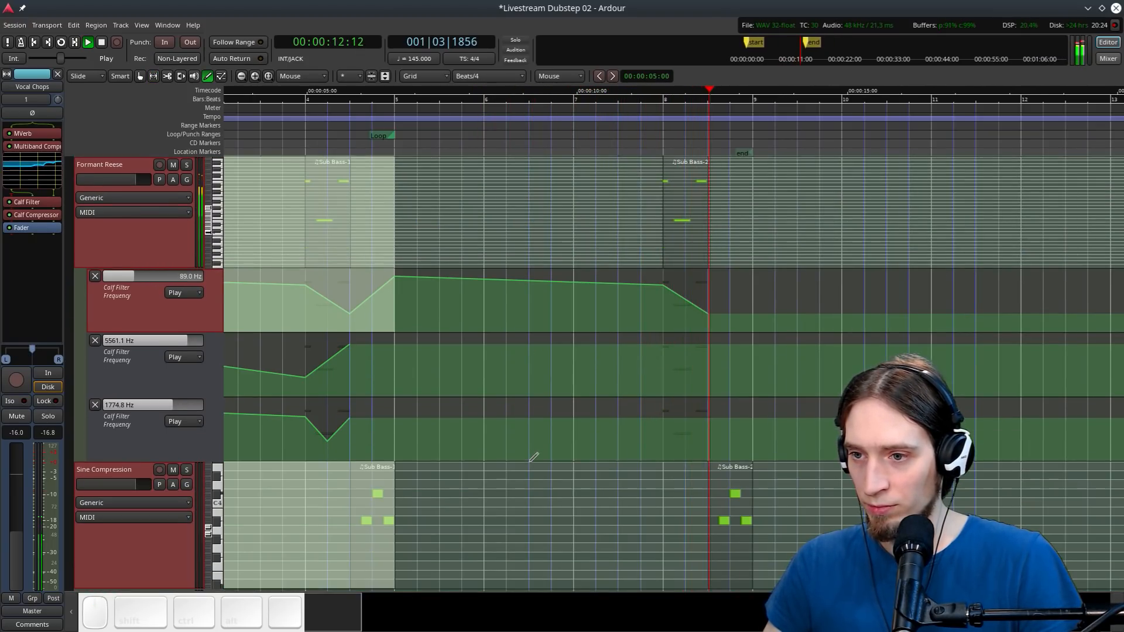
key("space")
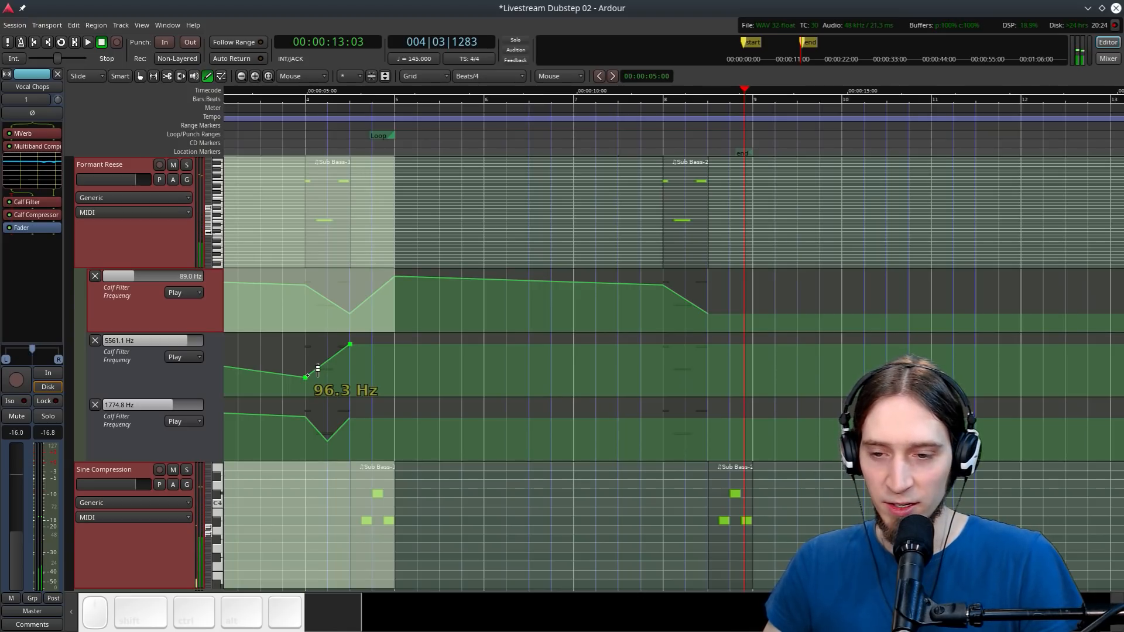
key("r")
left_click_drag(301, 373, 347, 373)
left_click(155, 368)
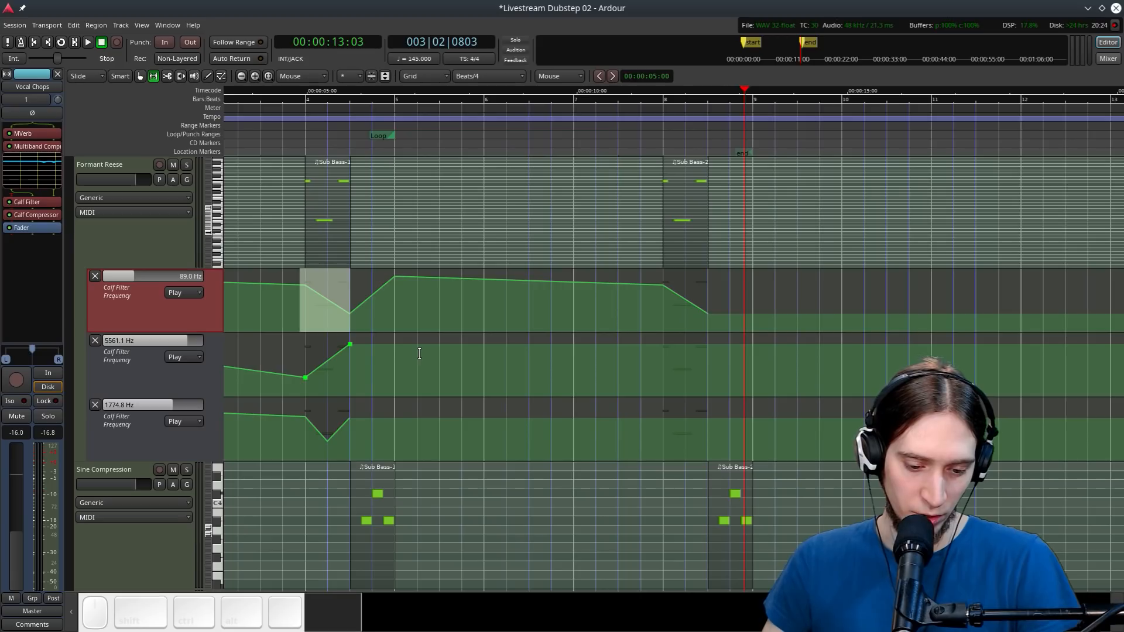
Draw points on Formant Reese's second Calf Filter Frequency lane, a low one at bar 8 and one about 6650 Hz at beat 3
key("d")
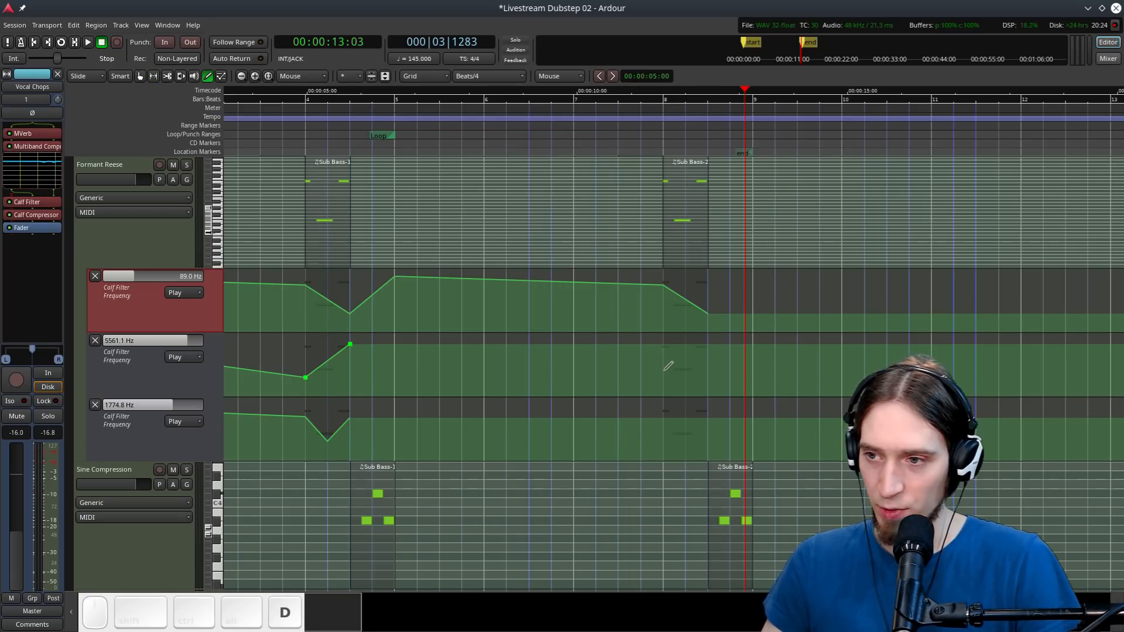
left_click(707, 343)
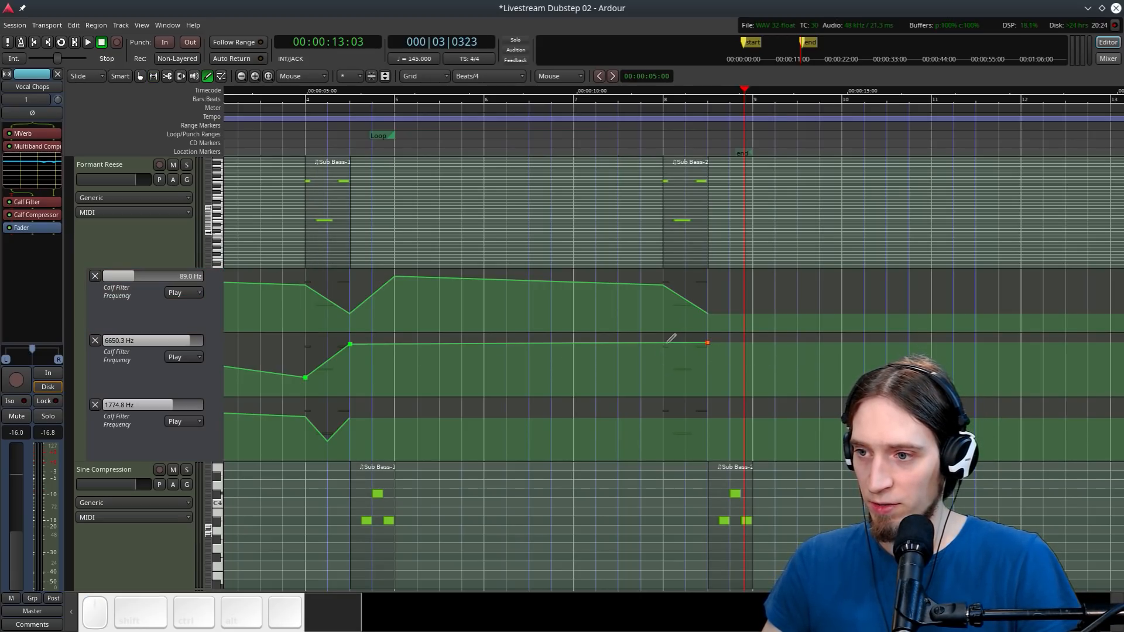
left_click_drag(663, 343, 664, 372)
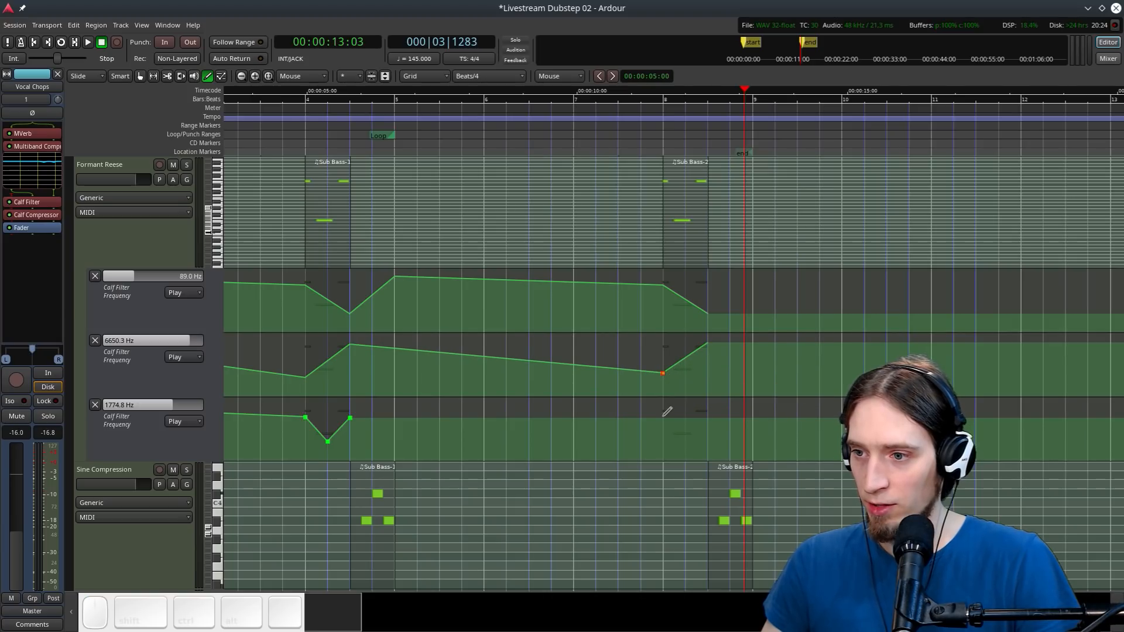
Draw a dip on Formant Reese's third Calf Filter Frequency lane from bar 8, about 108 Hz at beat 2 and 2641 Hz at beat 3
left_click(663, 418)
left_click(685, 440)
left_click(719, 422)
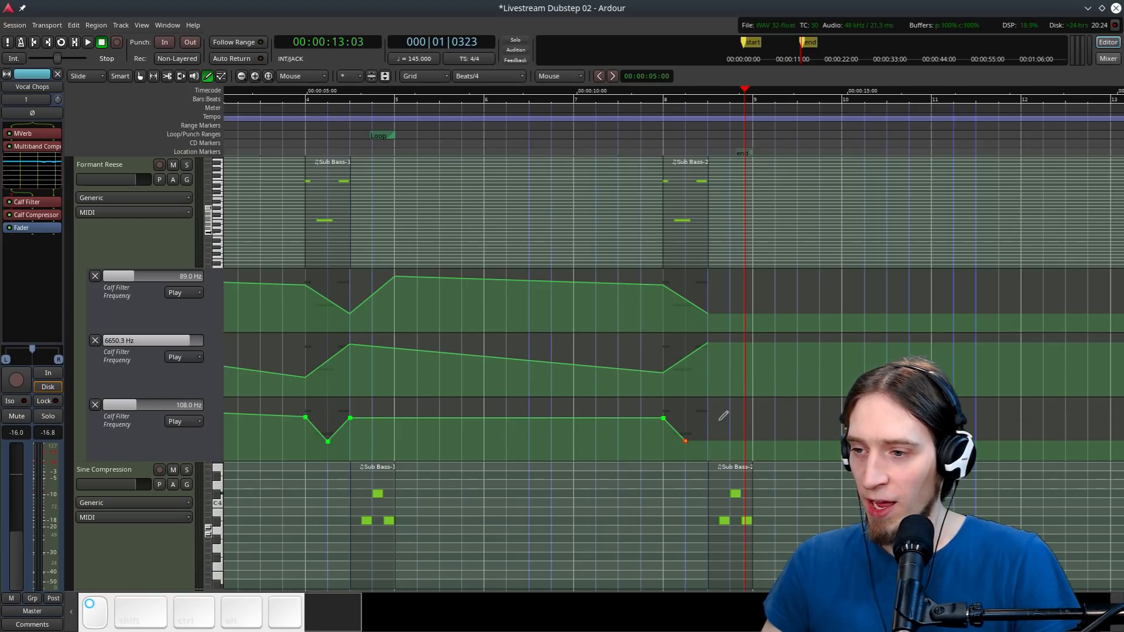
left_click_drag(730, 416, 712, 410)
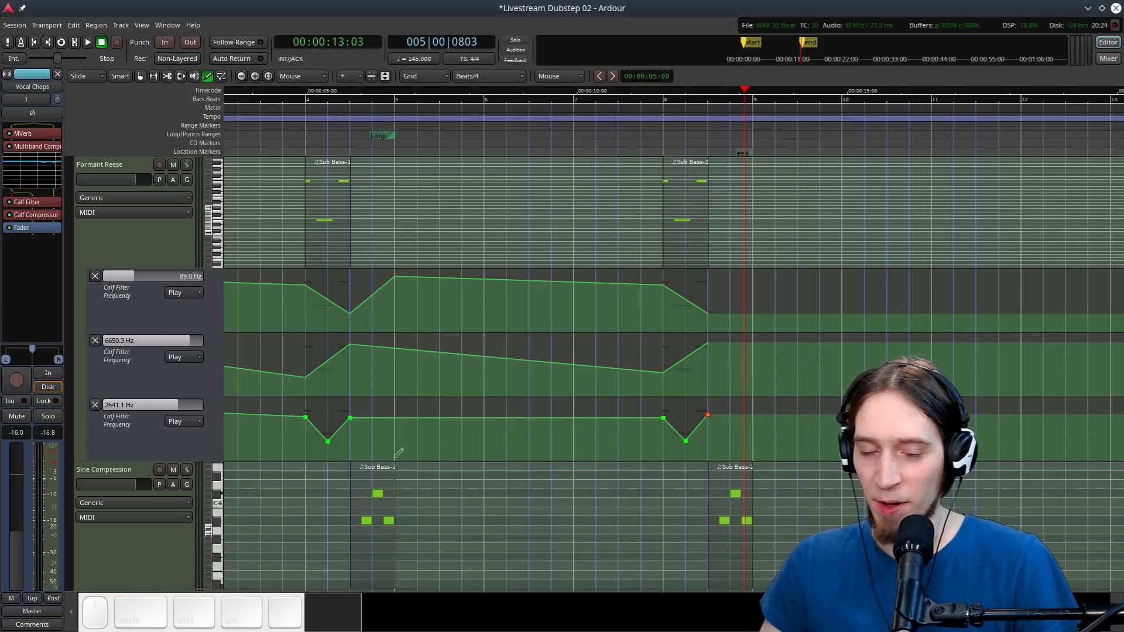
Hide Formant Reese's three Calf Filter Frequency lanes, and redisplay all of the track's existing automation
left_click(151, 238)
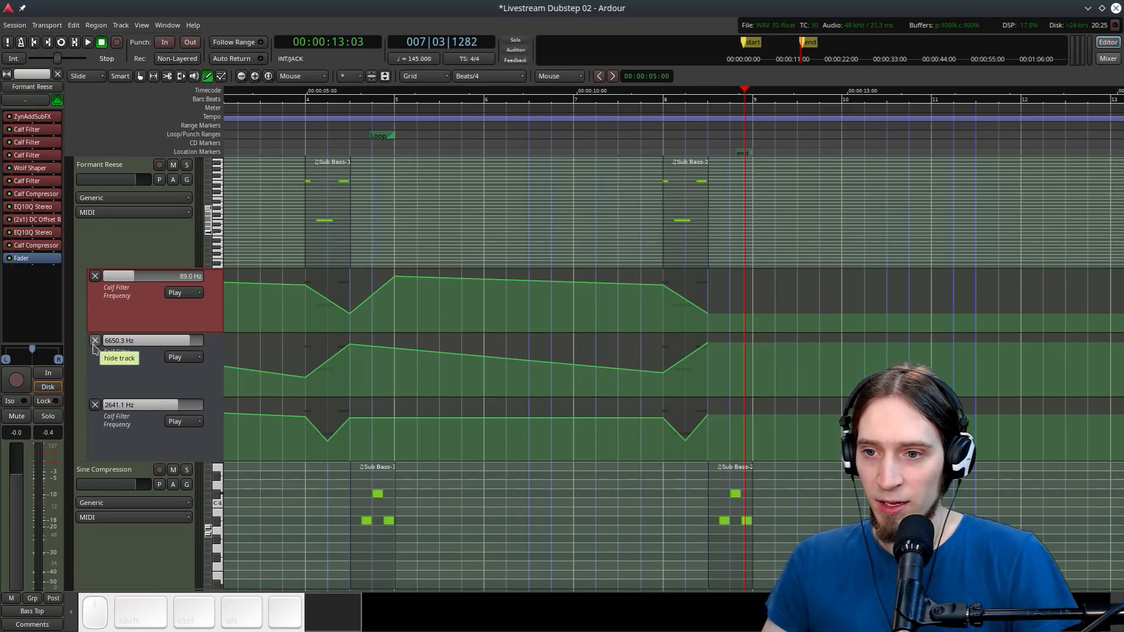
left_click(95, 341)
left_click(94, 341)
left_click(95, 276)
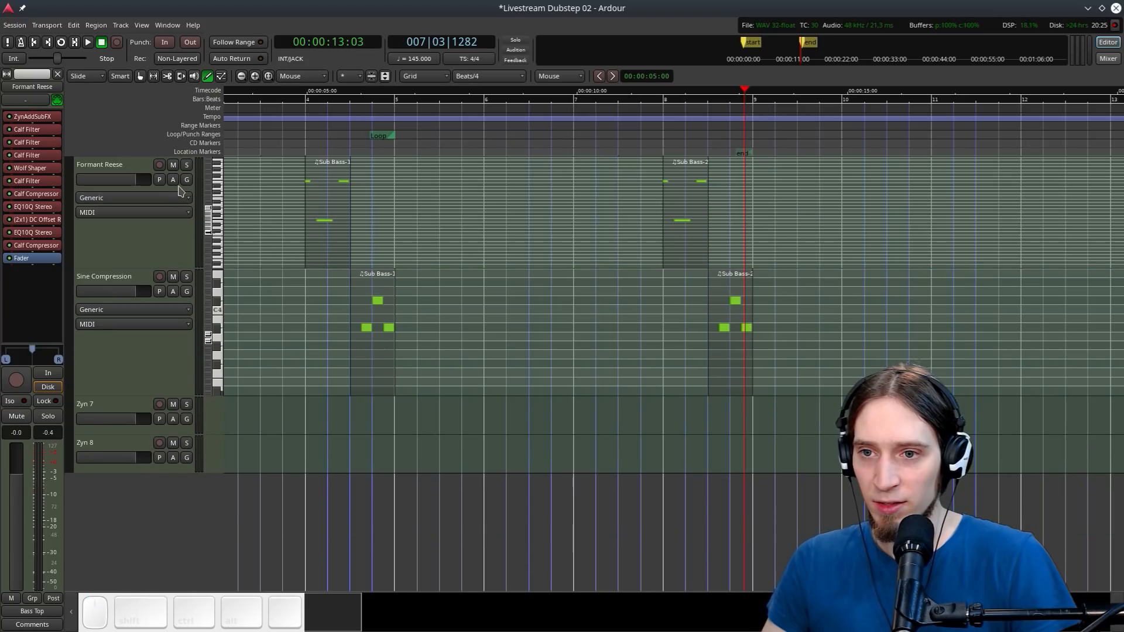
left_click(173, 184)
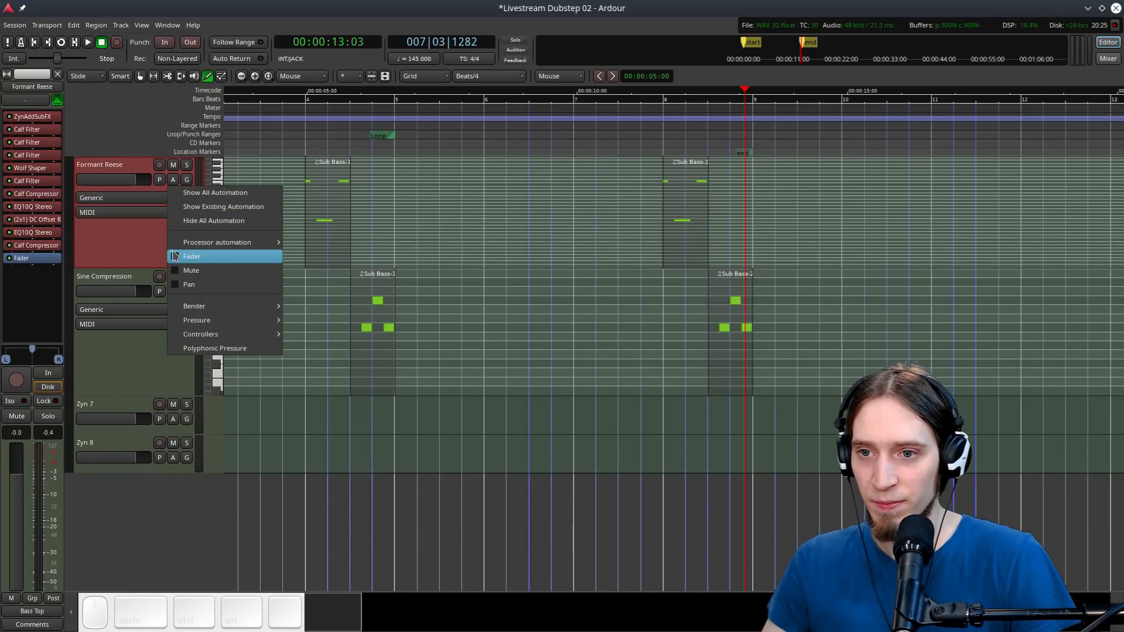
left_click(210, 207)
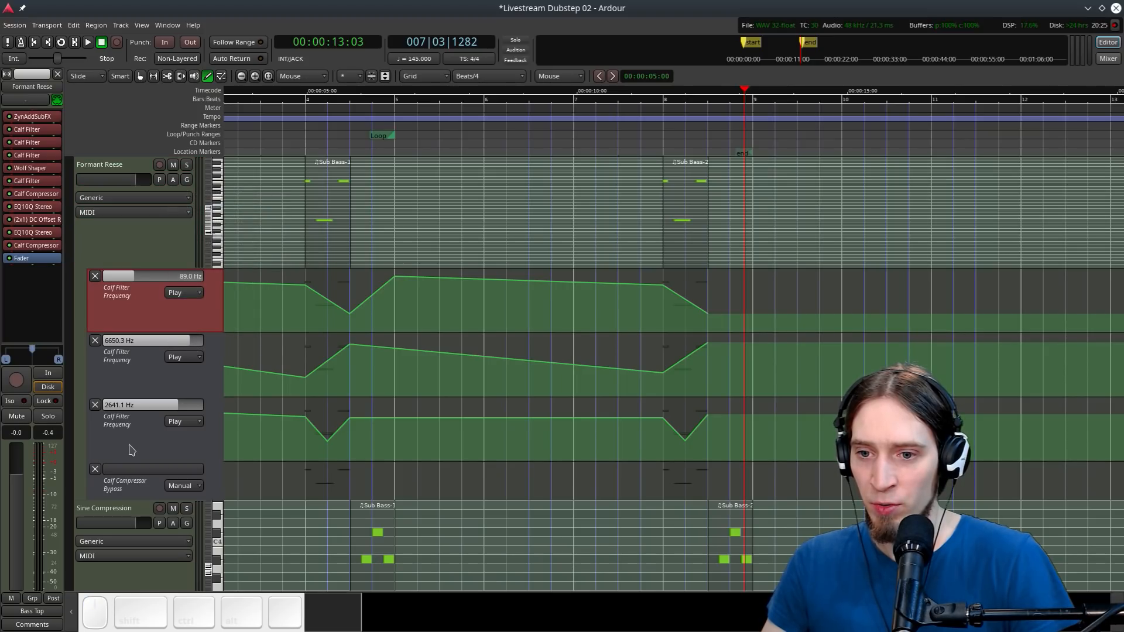
Play the ending from just before bar 8, including a pass with Formant Reese soloed, to check its filter automation
scroll(459, 387, "down", 2)
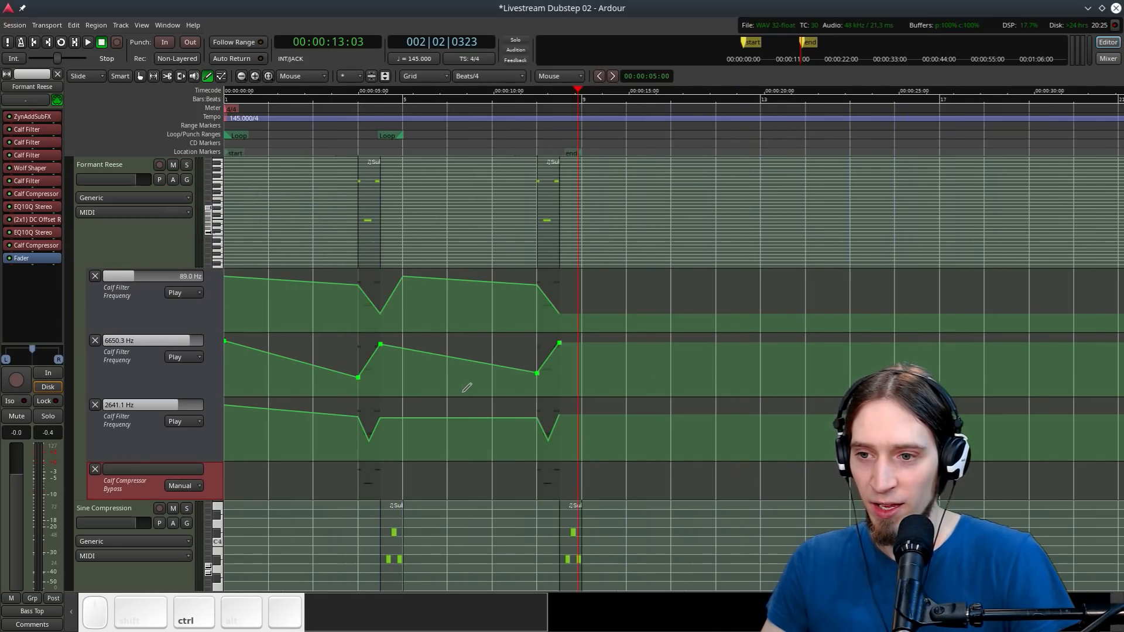
scroll(381, 350, "up", 2)
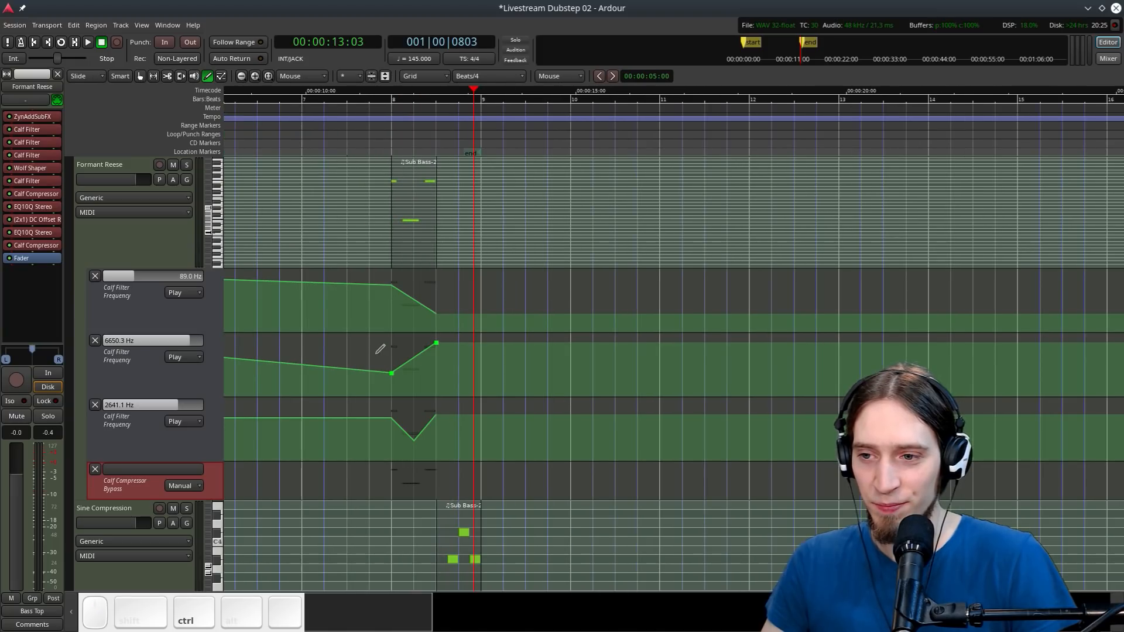
left_click(380, 113)
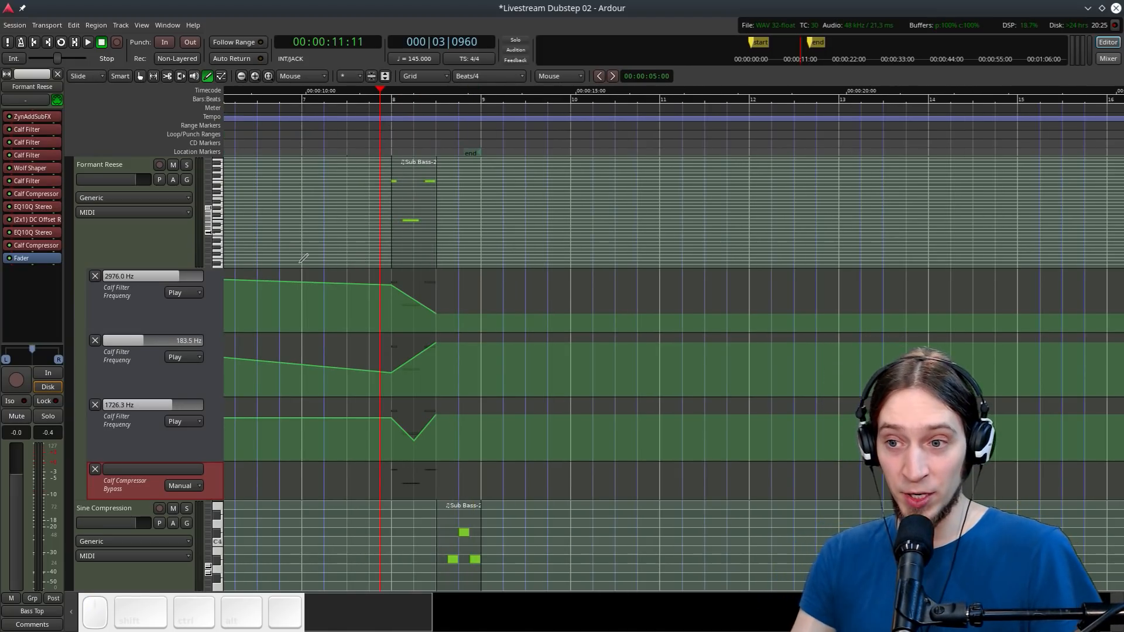
key("space")
key("space")
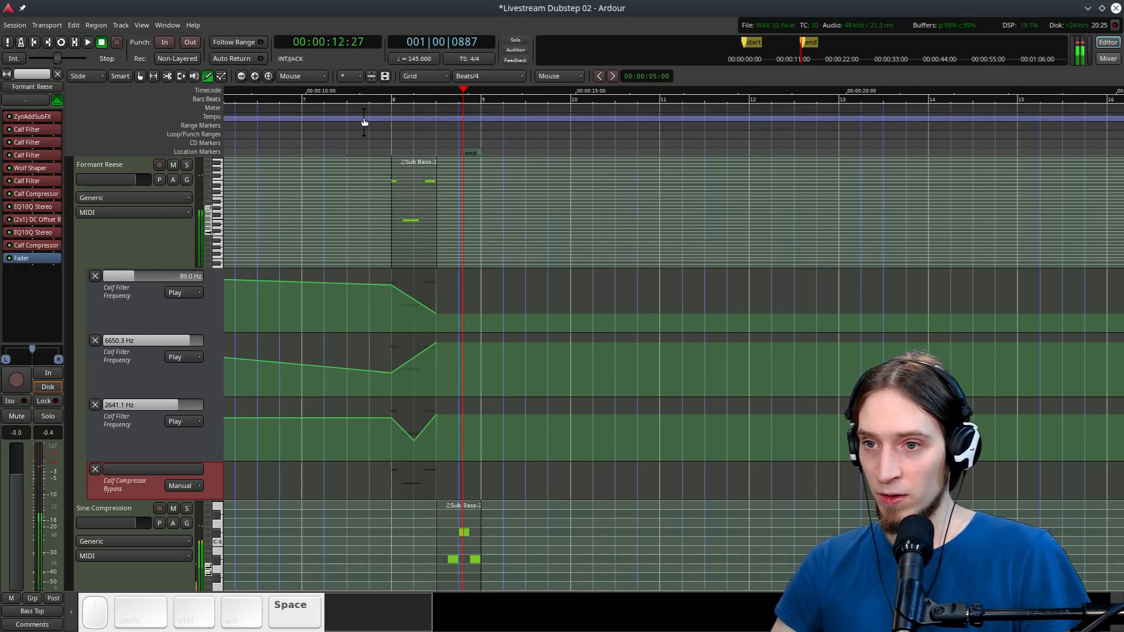
key("space")
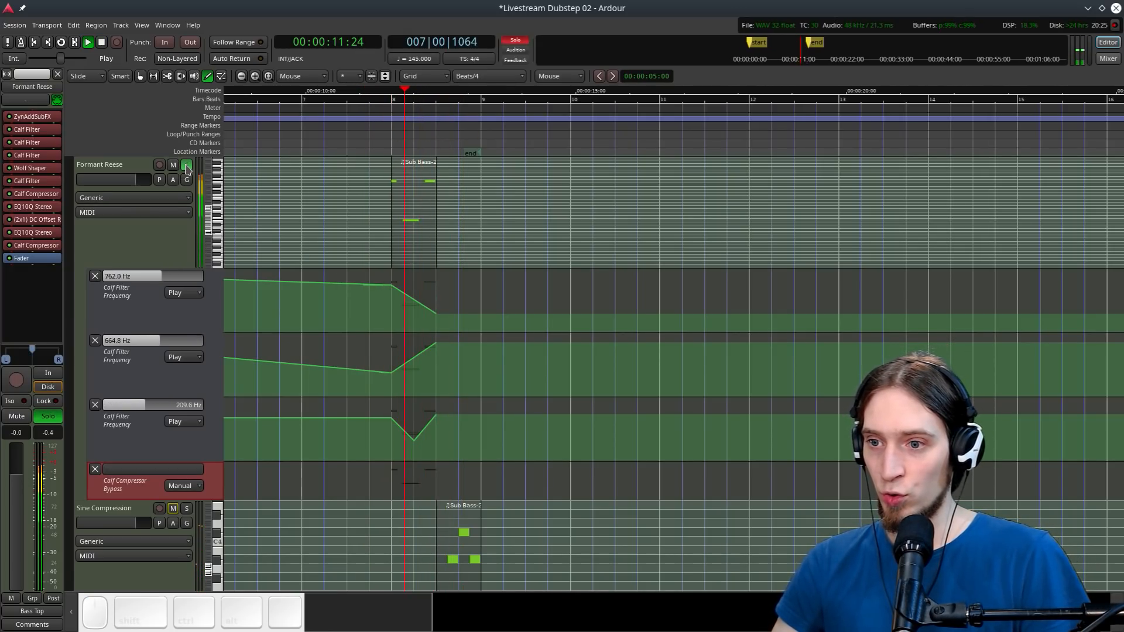
key("space")
key("space")
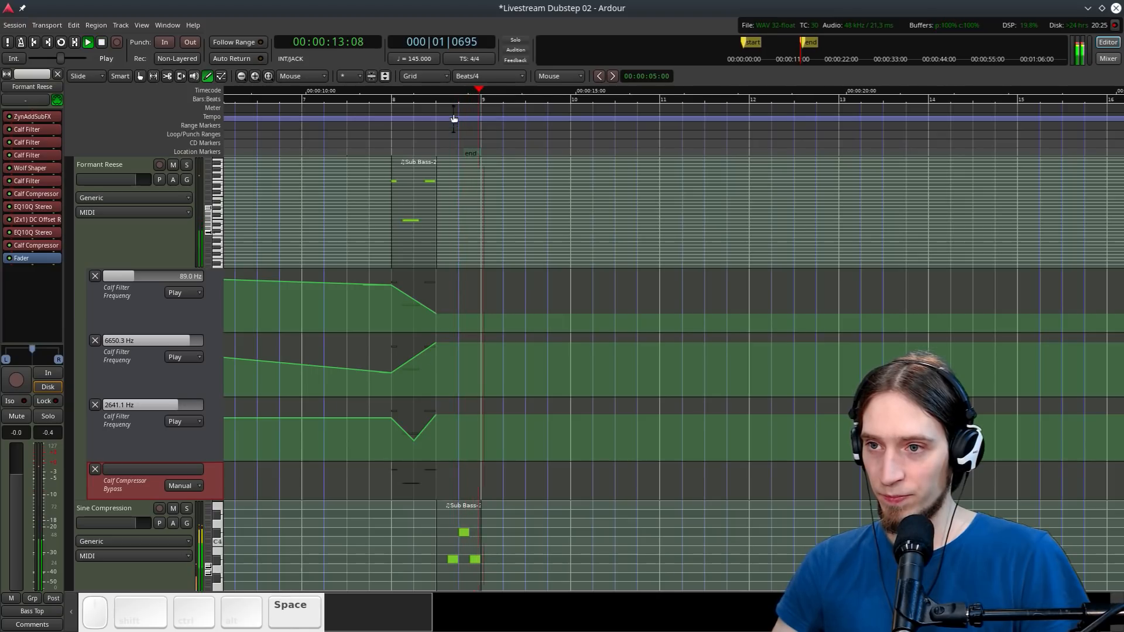
scroll(515, 373, "down", 3)
key("space")
Raise the last note of Sine Compression's bar 8 region above the middle note, and play the result
scroll(481, 381, "up", 1)
key("ctrl+d")
left_click(467, 383, "ctrl")
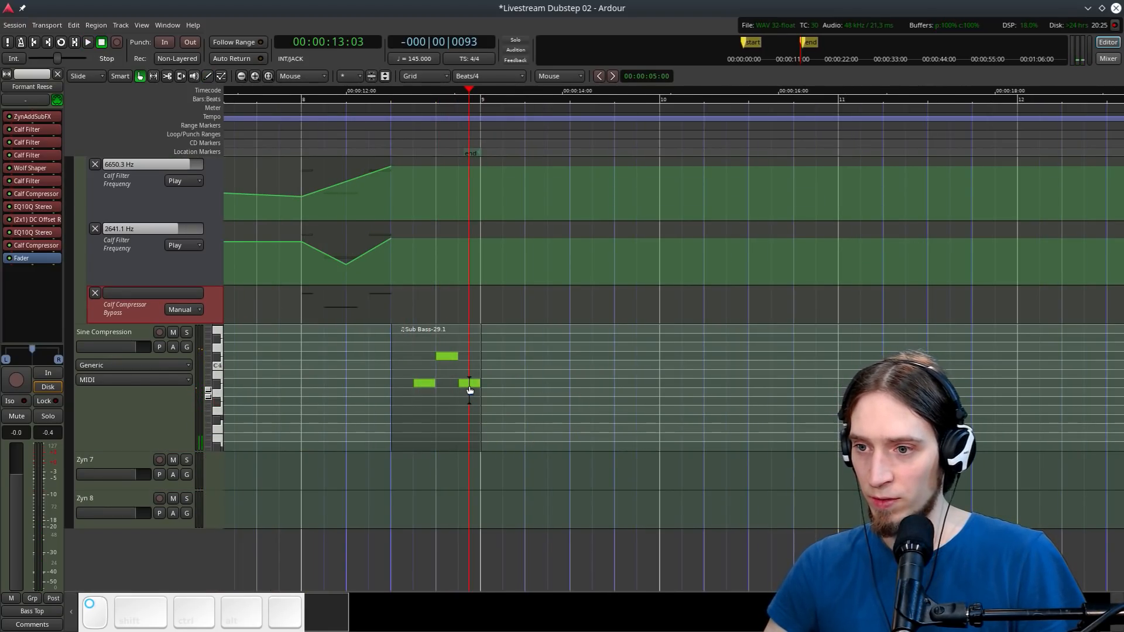
key("e")
key("d")
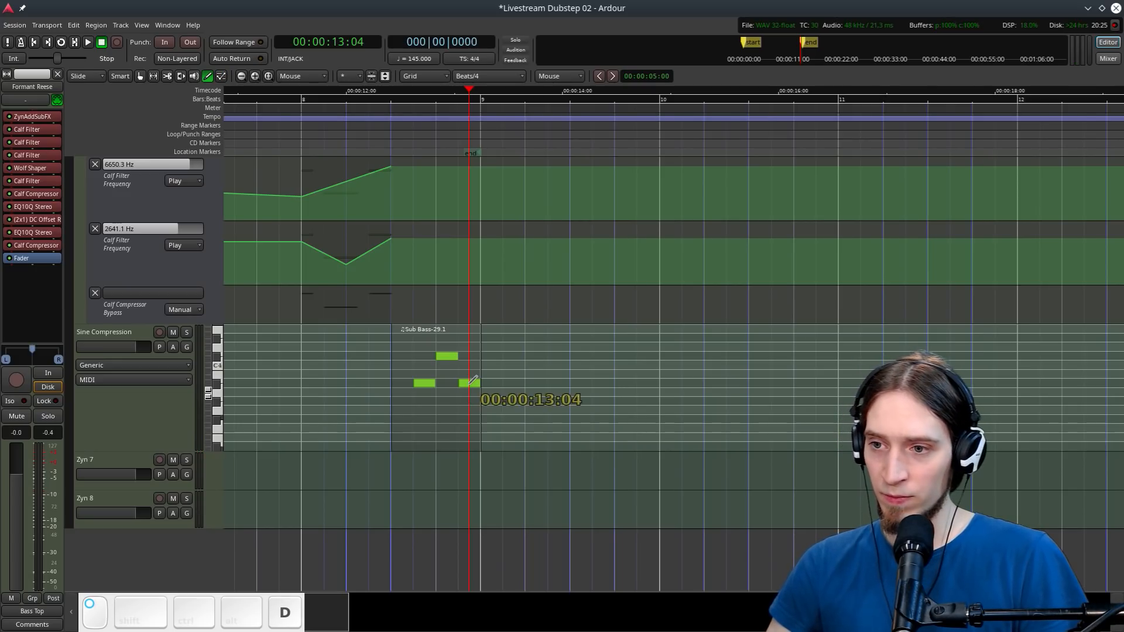
left_click_drag(472, 384, 474, 334)
key("space")
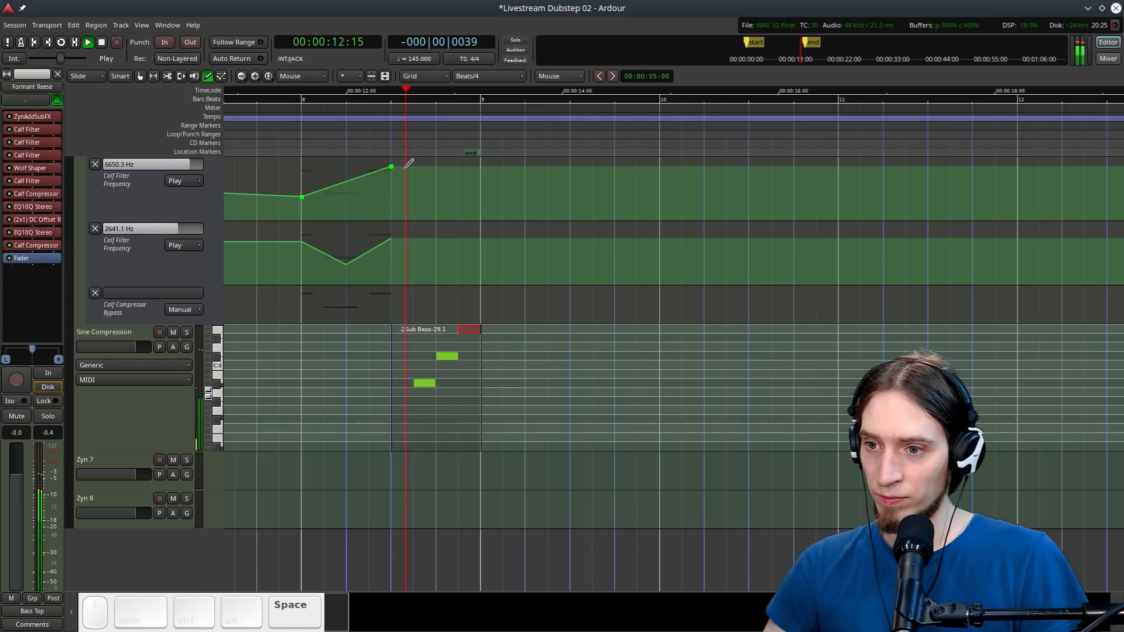
key("space")
Raise the last Sub Bass note in bar 8 to E4, extending the track's visible note range downward
scroll(493, 379, "up", 6)
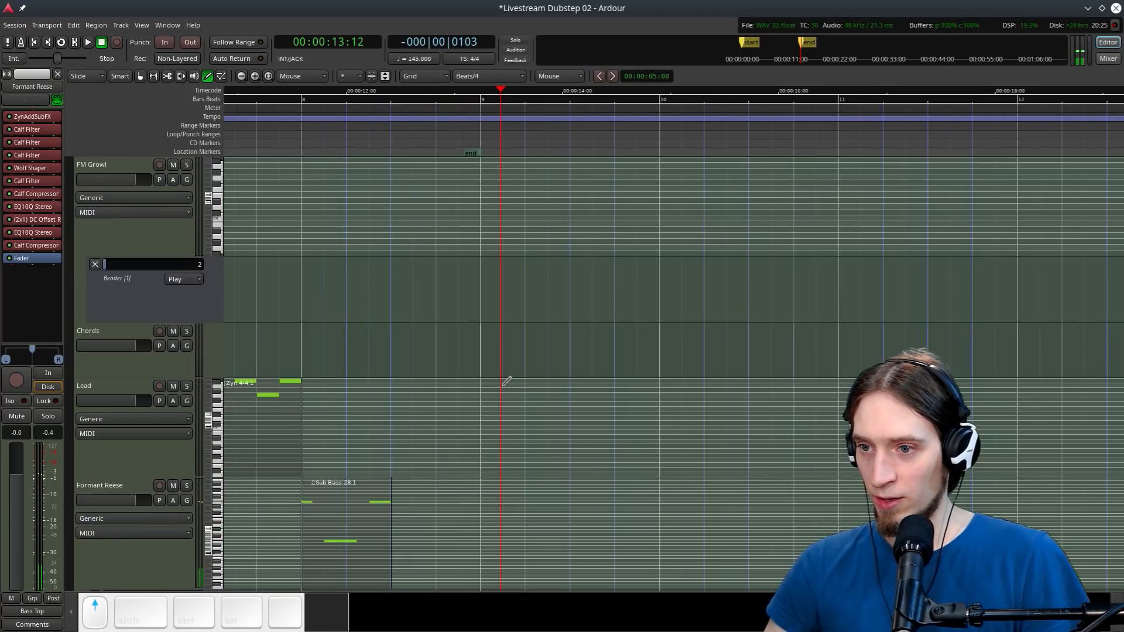
scroll(493, 380, "up", 1)
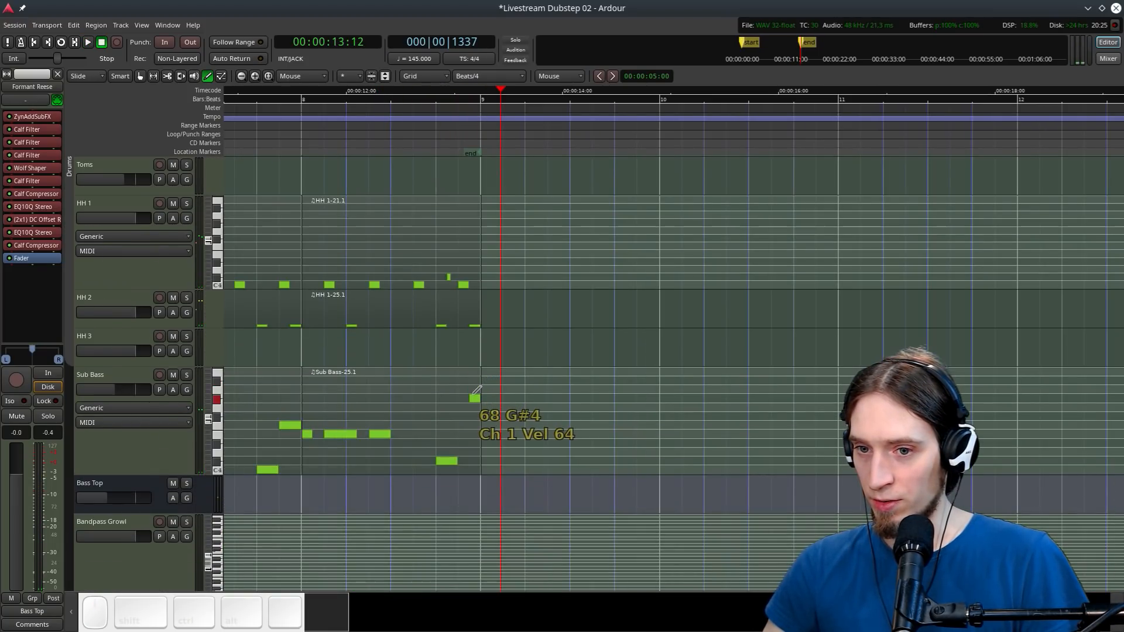
left_click_drag(477, 390, 485, 421)
left_click(229, 425)
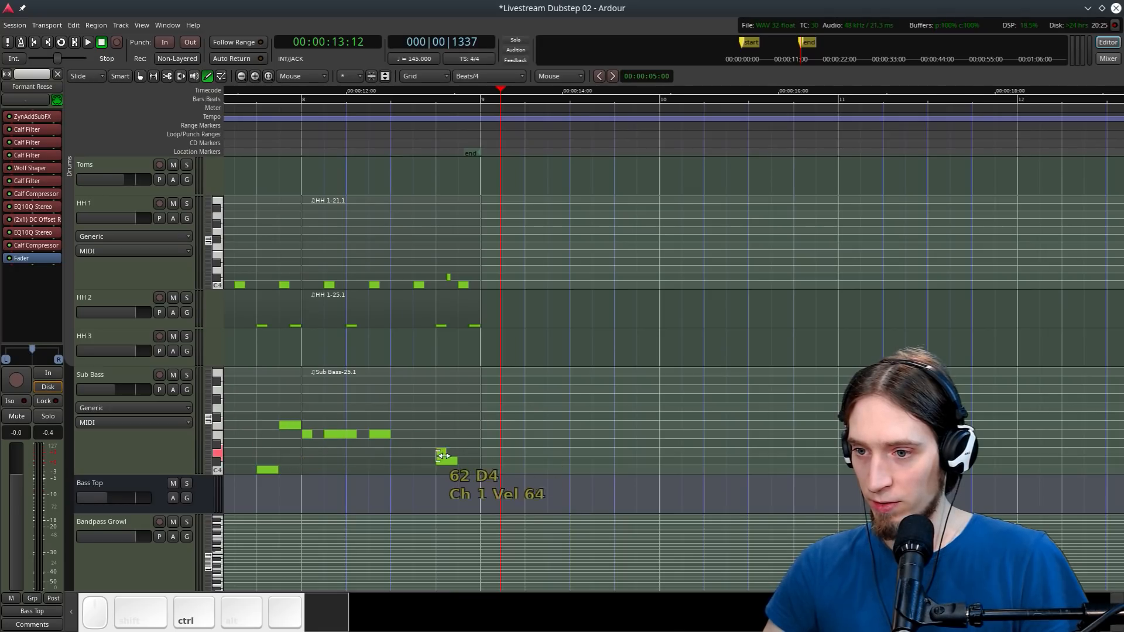
key("ctrl+z")
left_click_drag(208, 423, 209, 431)
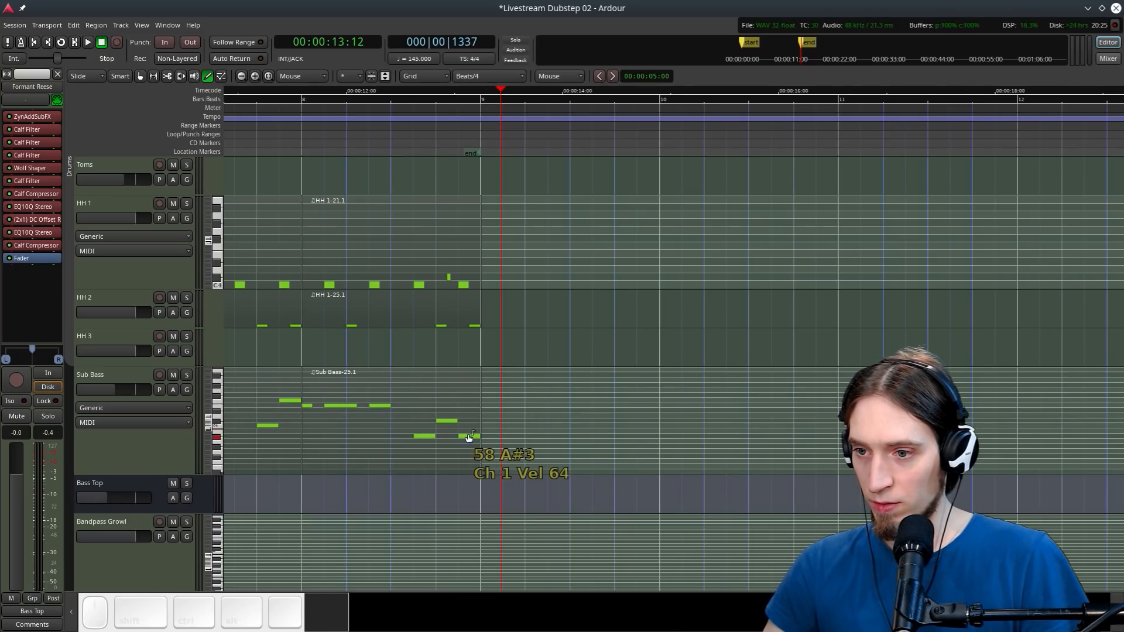
left_click_drag(468, 438, 468, 410)
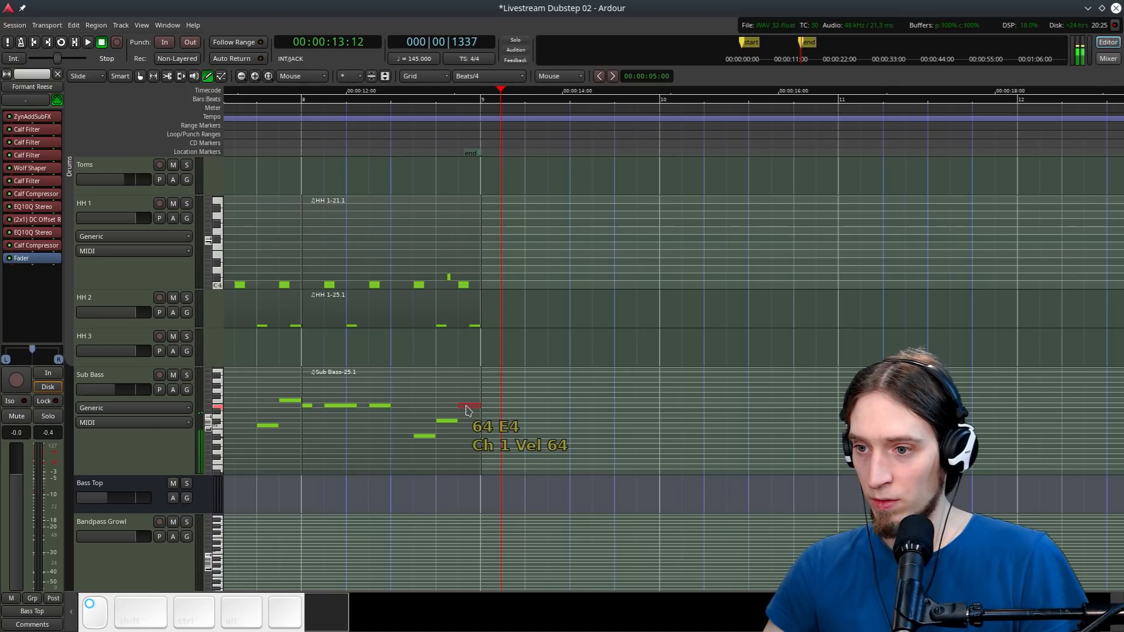
Play the second half of bar 8 to check the raised Sub Bass and Sine Compression notes together
left_click(371, 99)
scroll(467, 287, "down", 15)
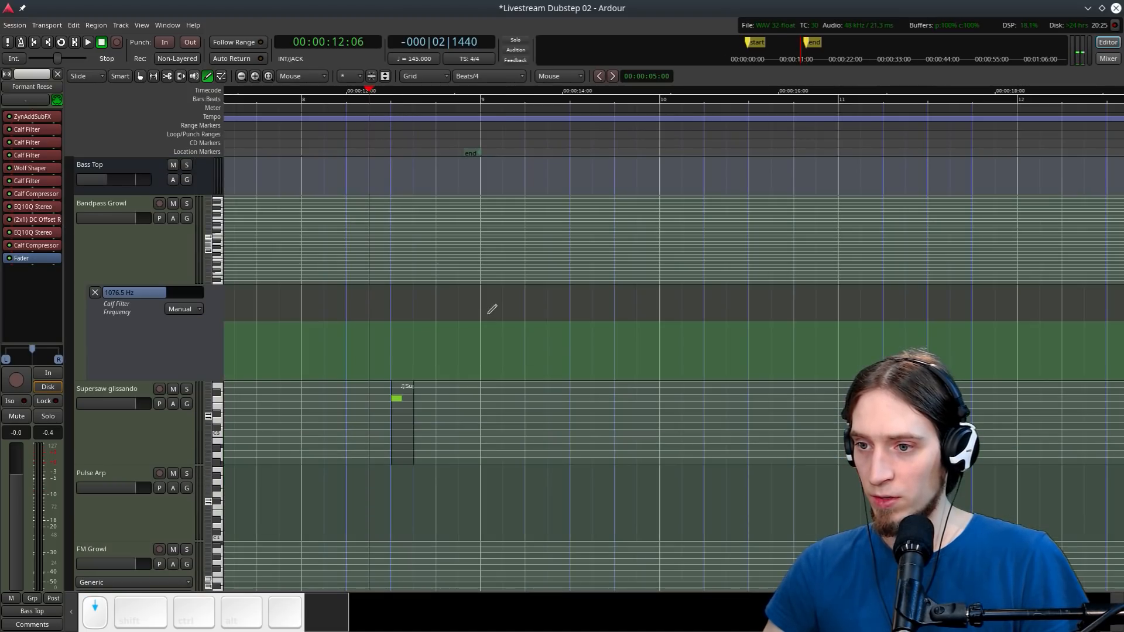
key("space")
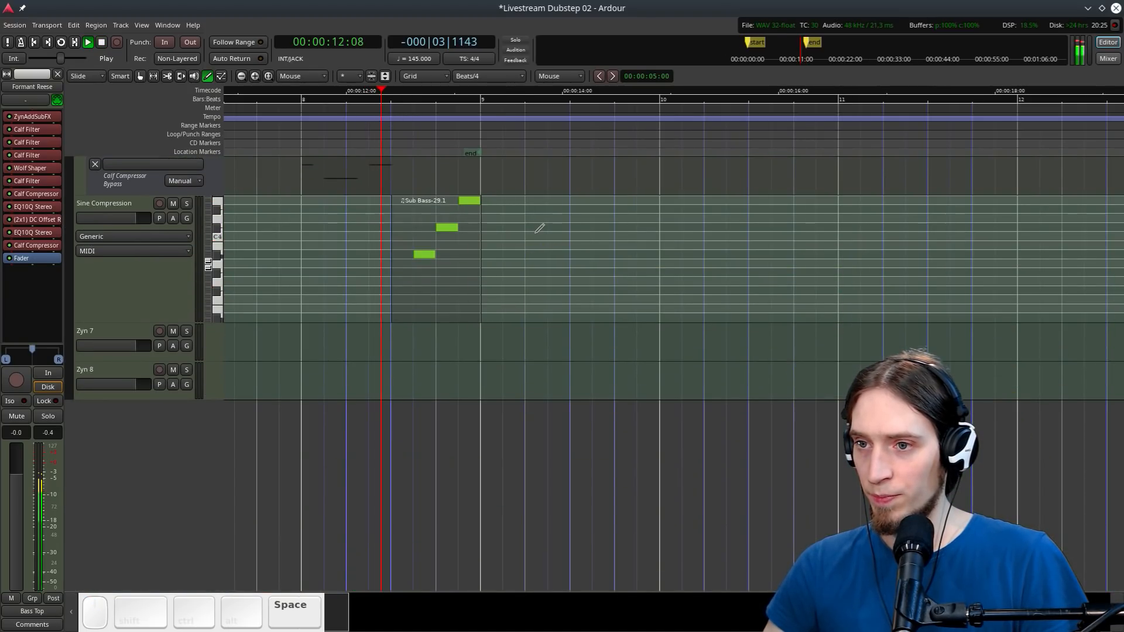
key("space")
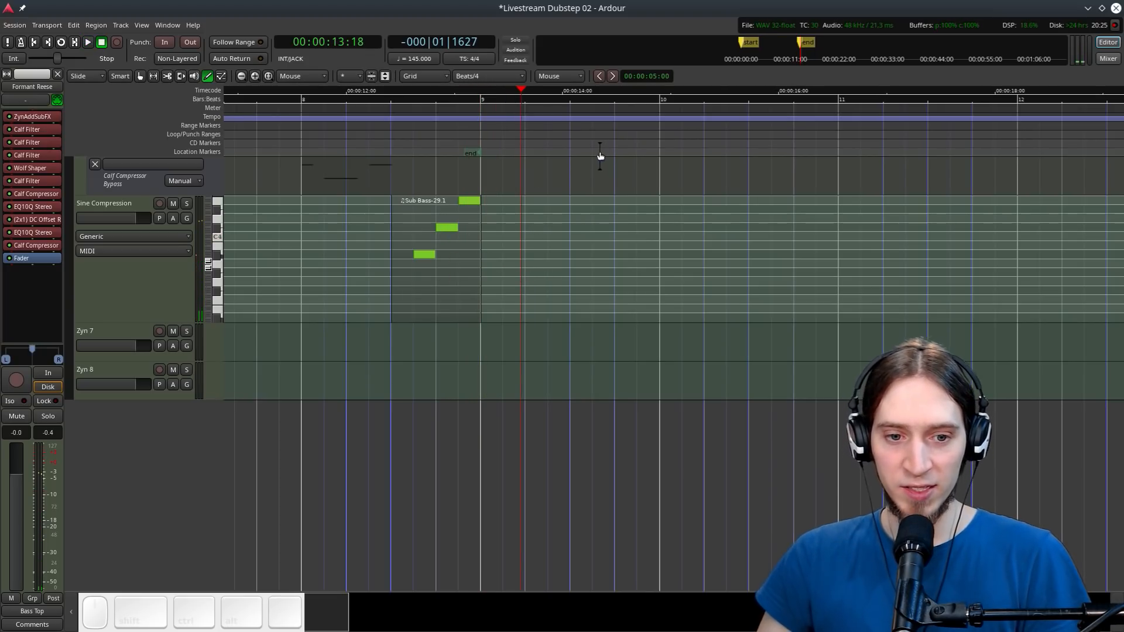
Check the installed Ardour version in the program's About information, and close it
left_click(193, 25)
left_click(202, 36)
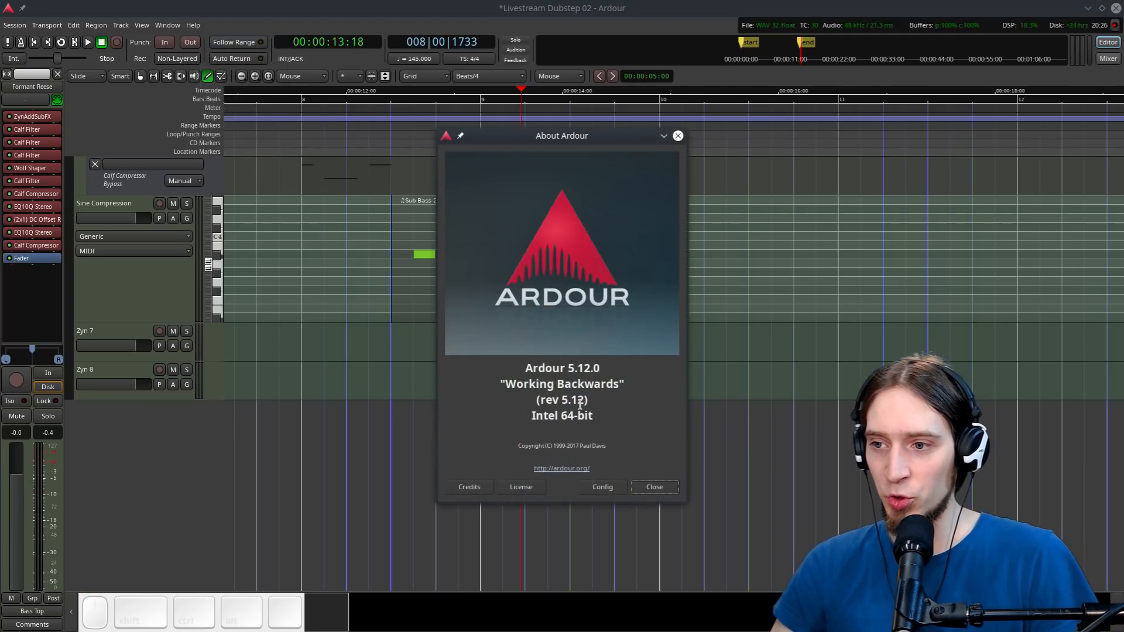
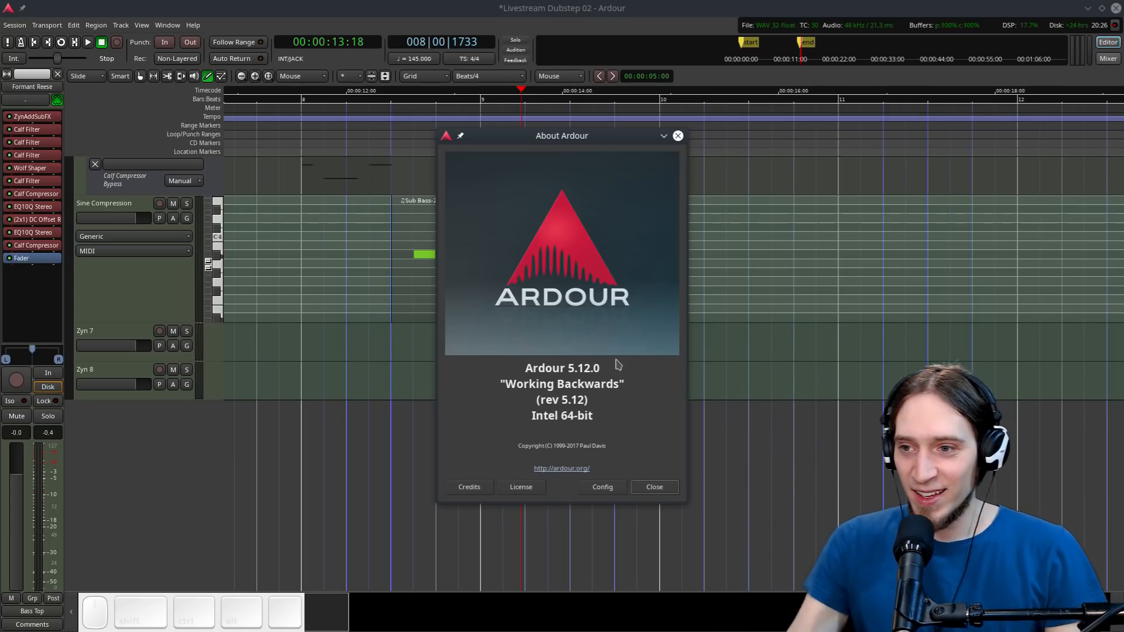
left_click(660, 492)
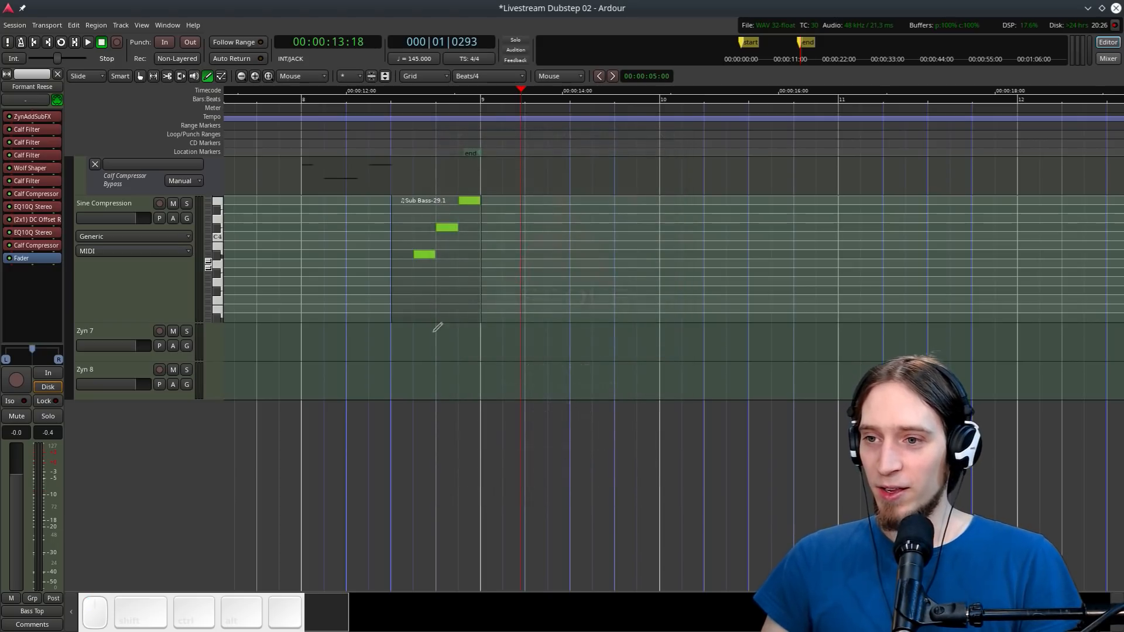
Play the arrangement from the session start into bar 6, examining the regions and automation up to Vocal Chops
key("Home")
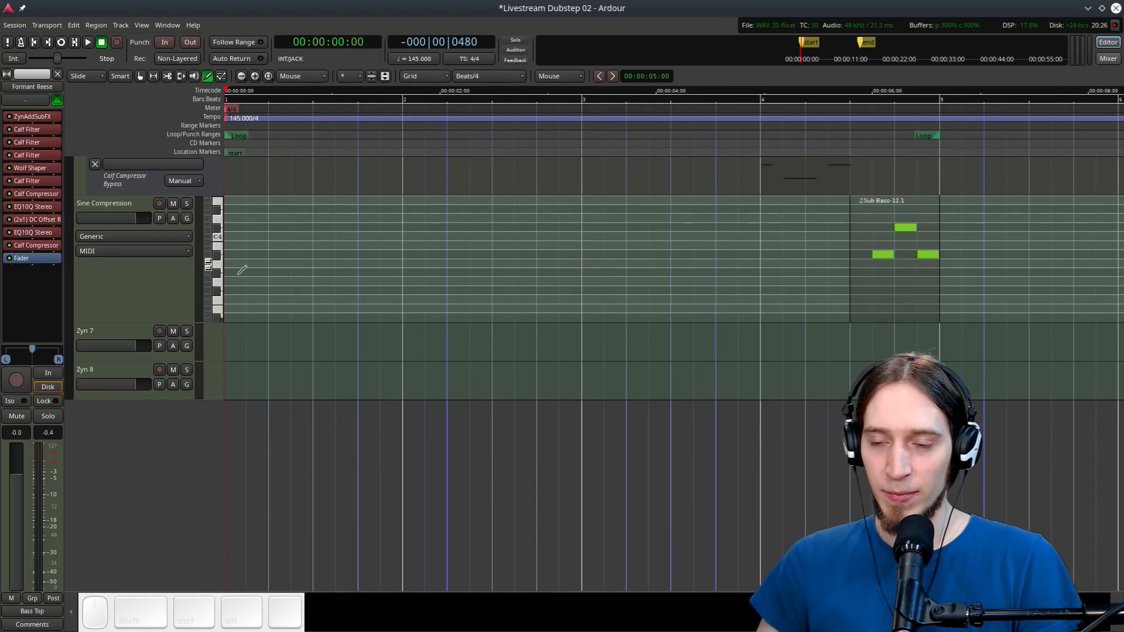
scroll(242, 270, "down", 3, "ctrl")
key("space")
scroll(364, 296, "up", 5)
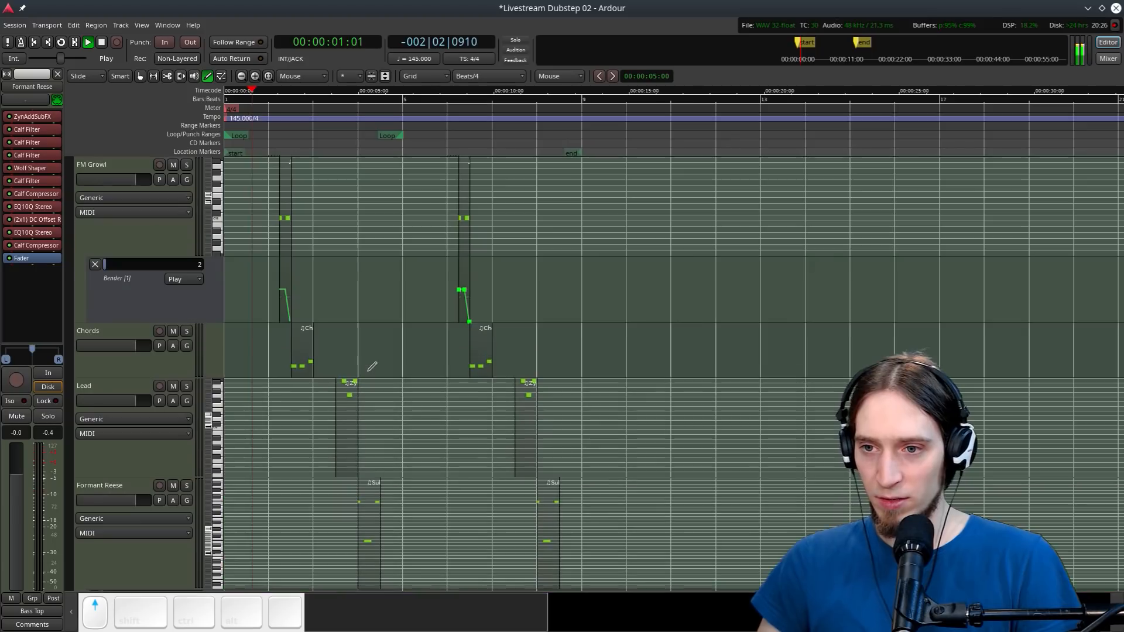
scroll(375, 368, "up", 3, "ctrl")
scroll(384, 369, "up", 4)
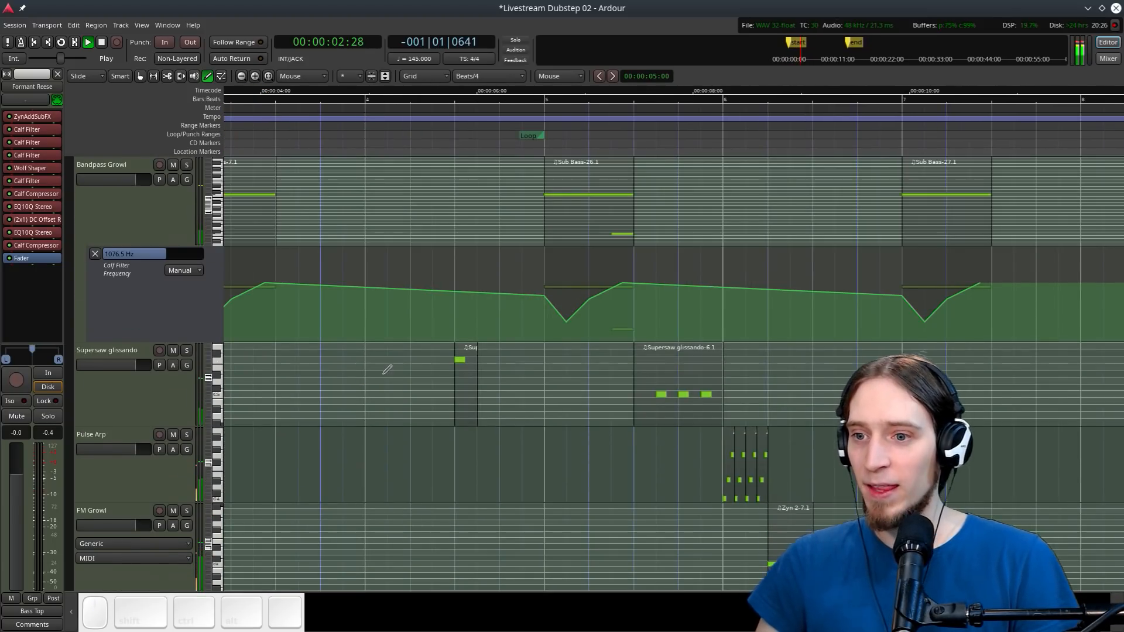
scroll(387, 369, "down", 4)
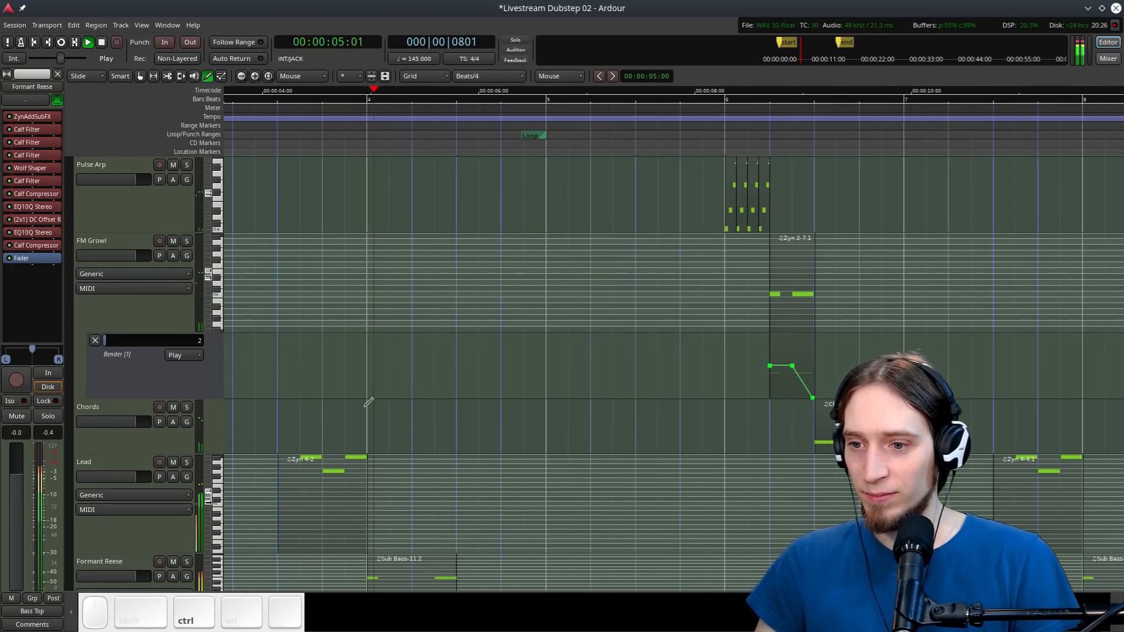
scroll(369, 399, "up", 4)
scroll(375, 363, "down", 3, "ctrl")
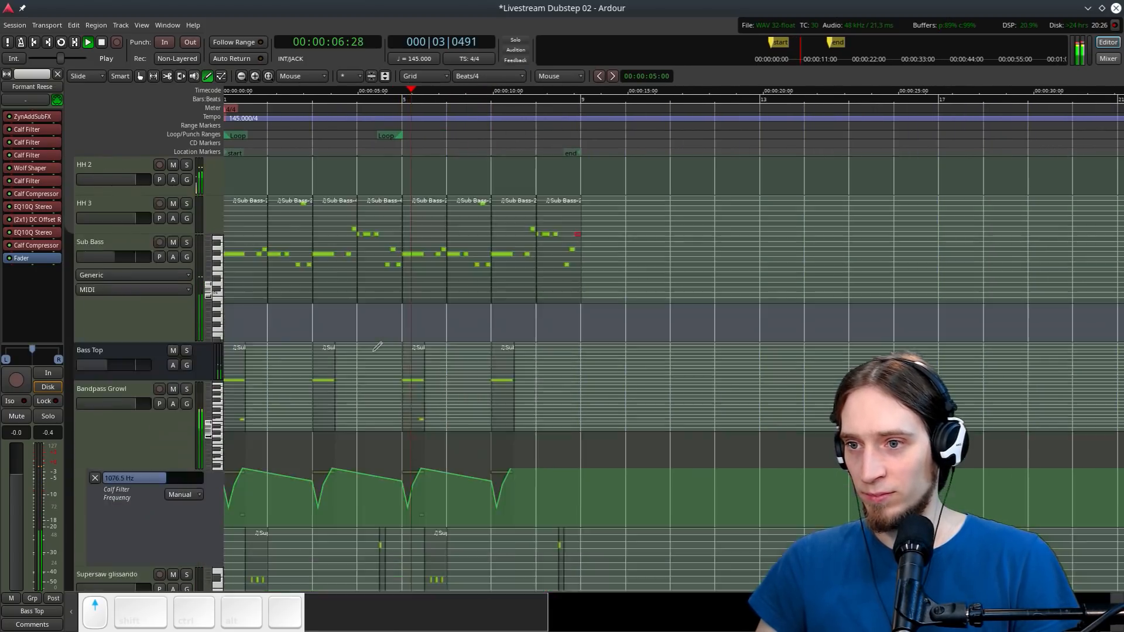
scroll(378, 347, "up", 5)
scroll(380, 345, "up", 3, "ctrl")
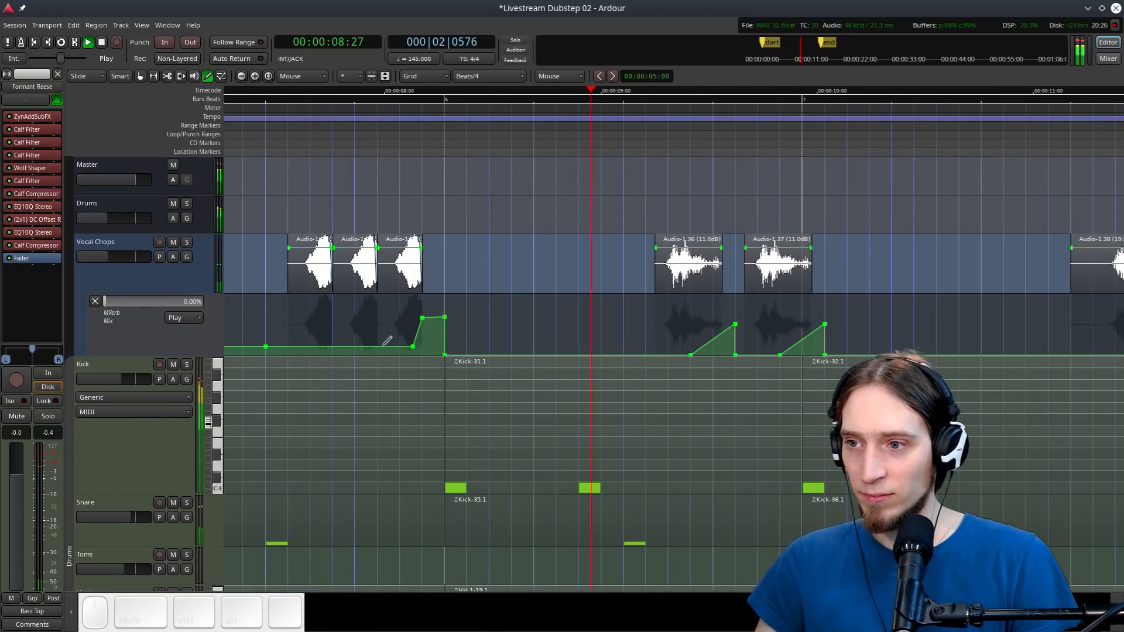
key("space")
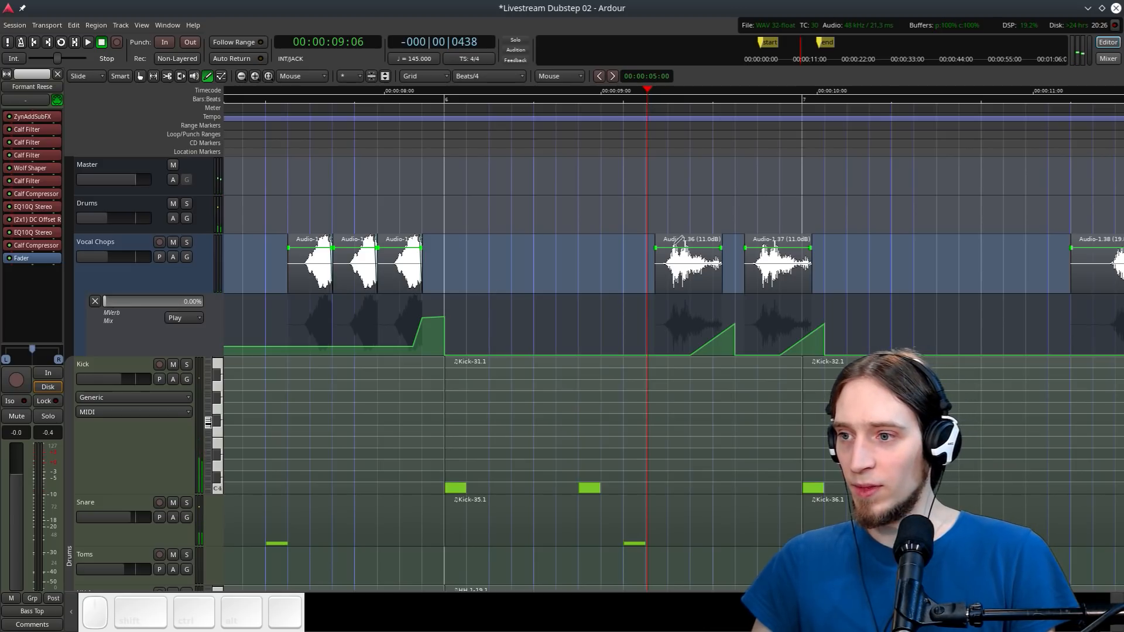
Replace the first Vocal Chops region in the second half of bar 6 with a copy of bar 5's last chop at beat 3
key("g")
left_click(689, 258)
right_click(684, 260, "shift")
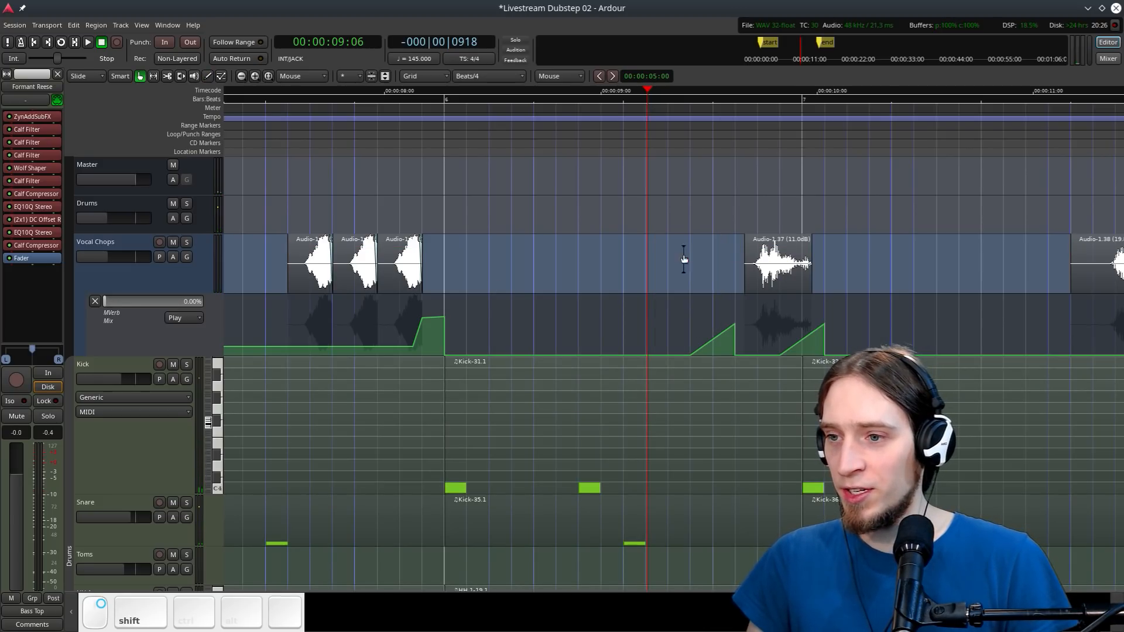
left_click_drag(394, 272, 640, 273)
scroll(664, 273, "up", 4)
scroll(477, 277, "down", 2)
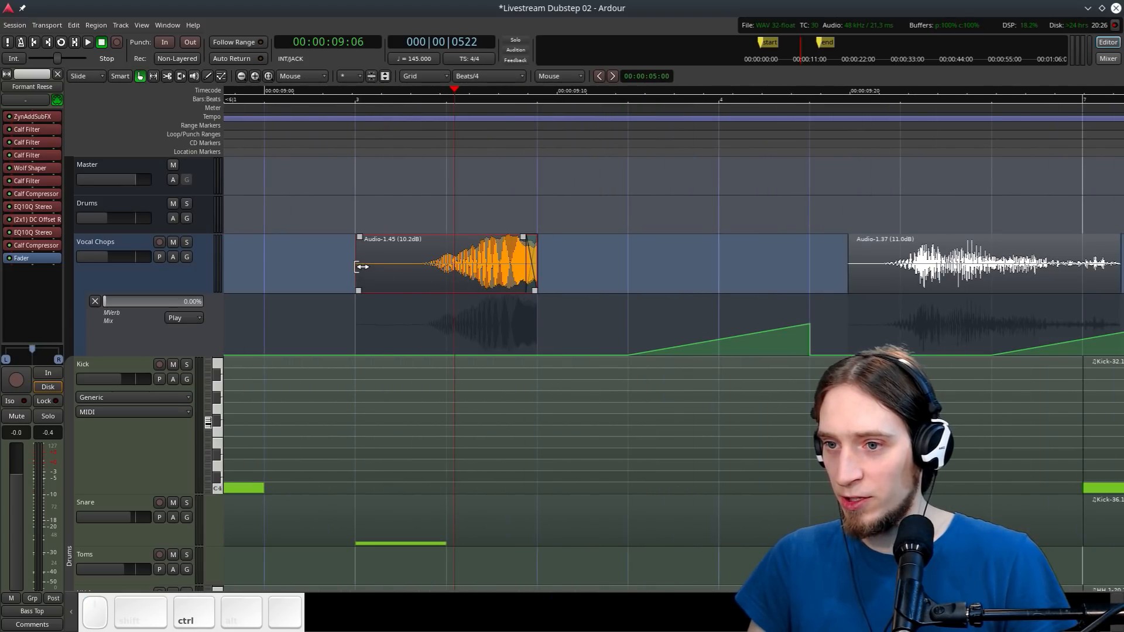
Trim the bar 6 chop to a 1/16-beat slice starting a quarter beat after beat 3, setting the grid to Beats/16
left_click_drag(362, 267, 483, 260)
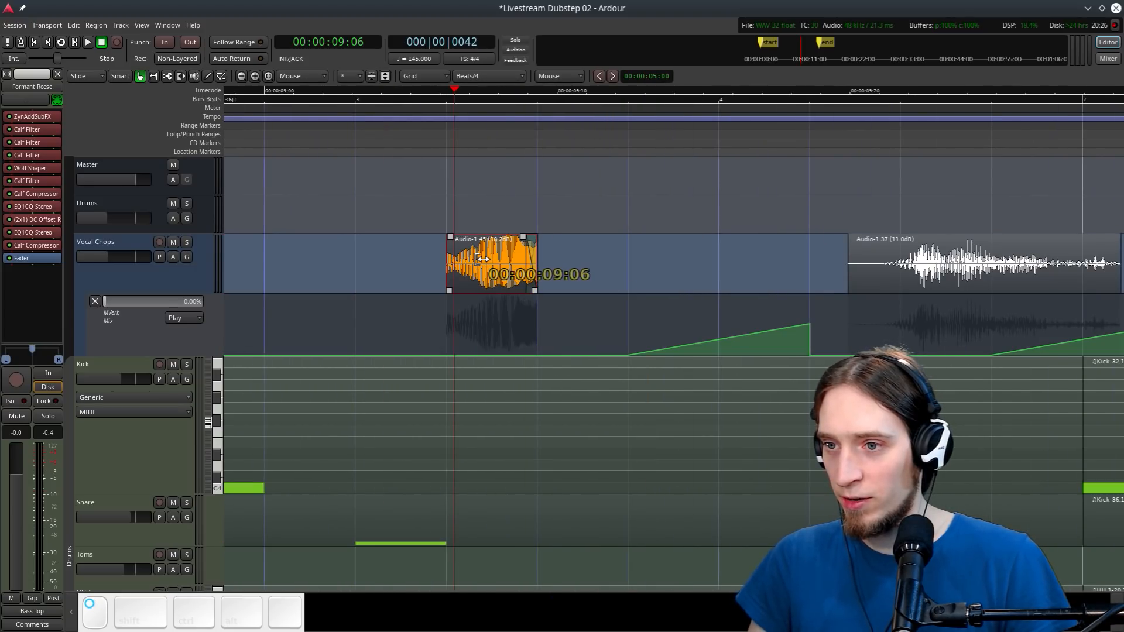
left_click(489, 76)
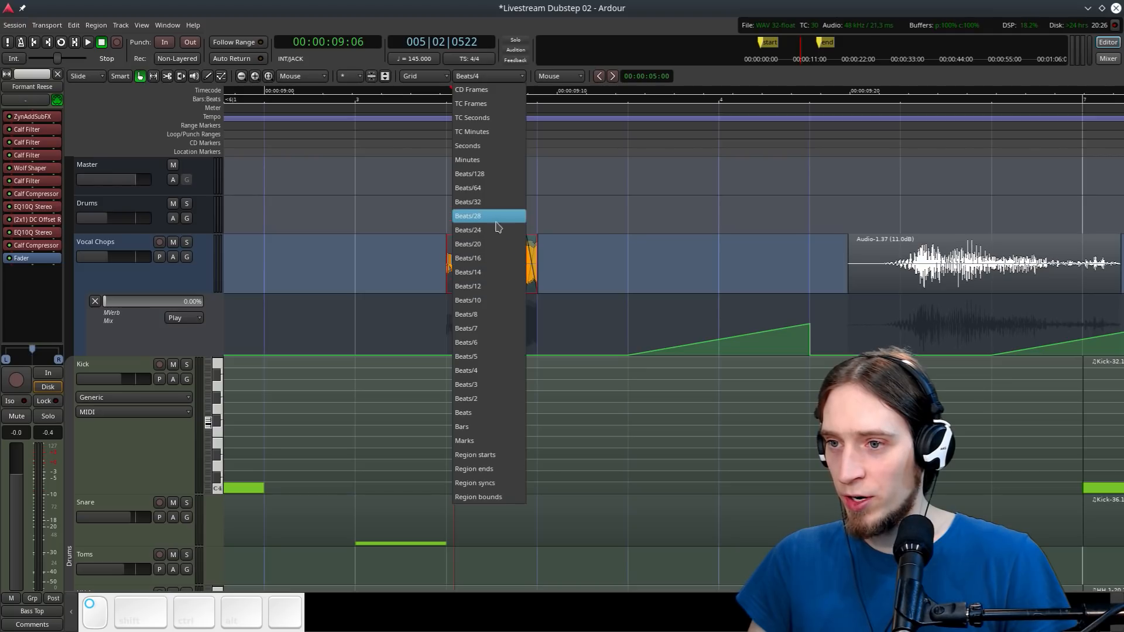
left_click(490, 259)
left_click_drag(534, 263, 496, 250)
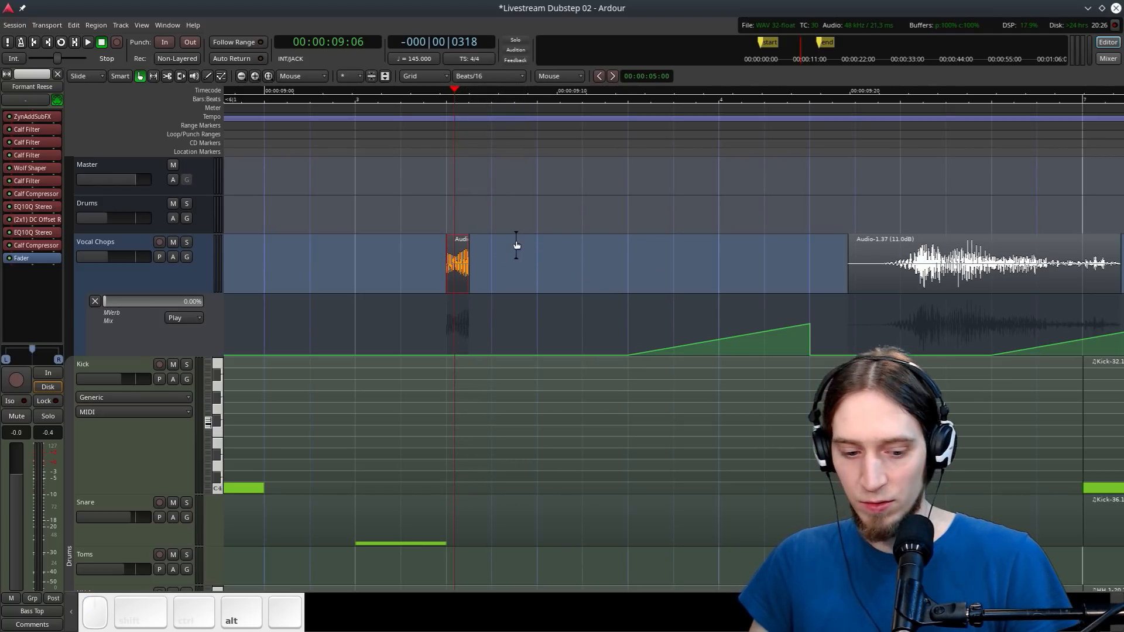
Duplicate the trimmed slice seven times end to end on Vocal Chops to build a stutter
key("alt+d")
key("alt+d")
key("alt+d")
key("alt+d")
key("alt+d")
key("alt+d")
key("alt+d")
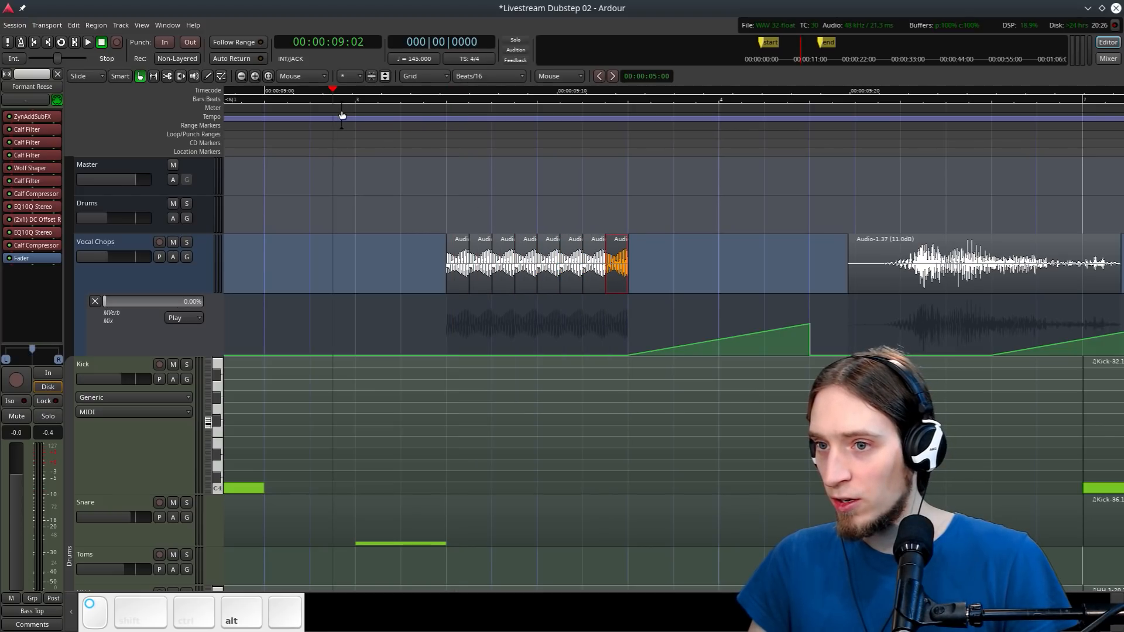
Play back the bar 6 stutter and append one more copy of its last slice
key("space")
key("space")
scroll(601, 264, "down", 1)
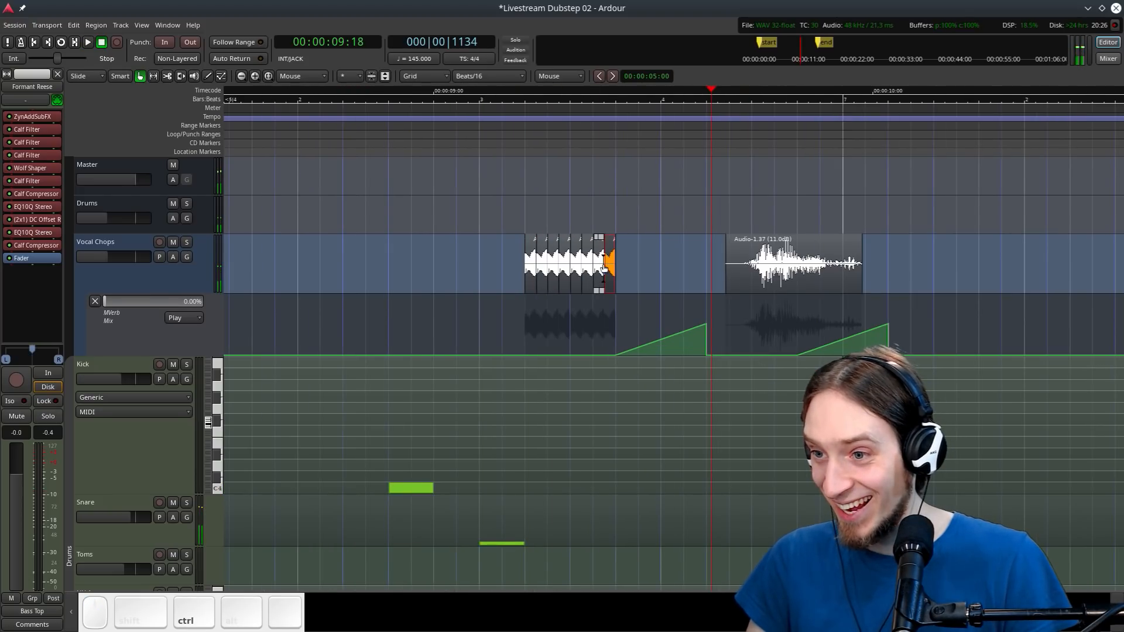
left_click(495, 152)
scroll(631, 269, "up", 1)
key("alt+d")
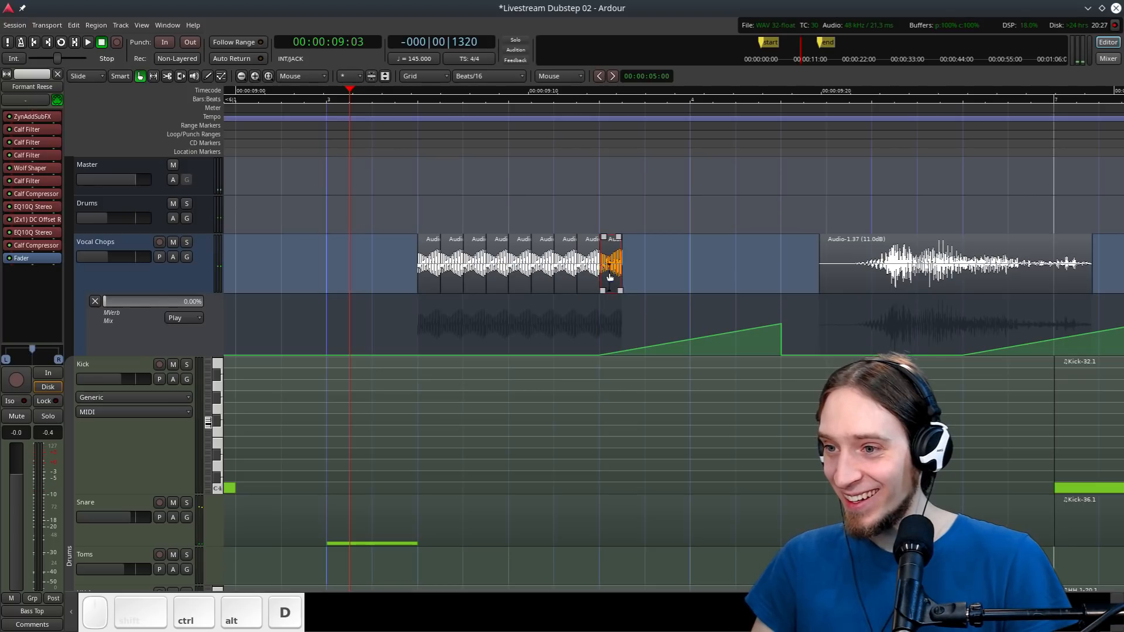
Try time-stretching the last stutter slice to 1000% with Smooth contents, and undo the stretch
left_click(632, 268)
left_click_drag(619, 259, 822, 270)
left_click(813, 279)
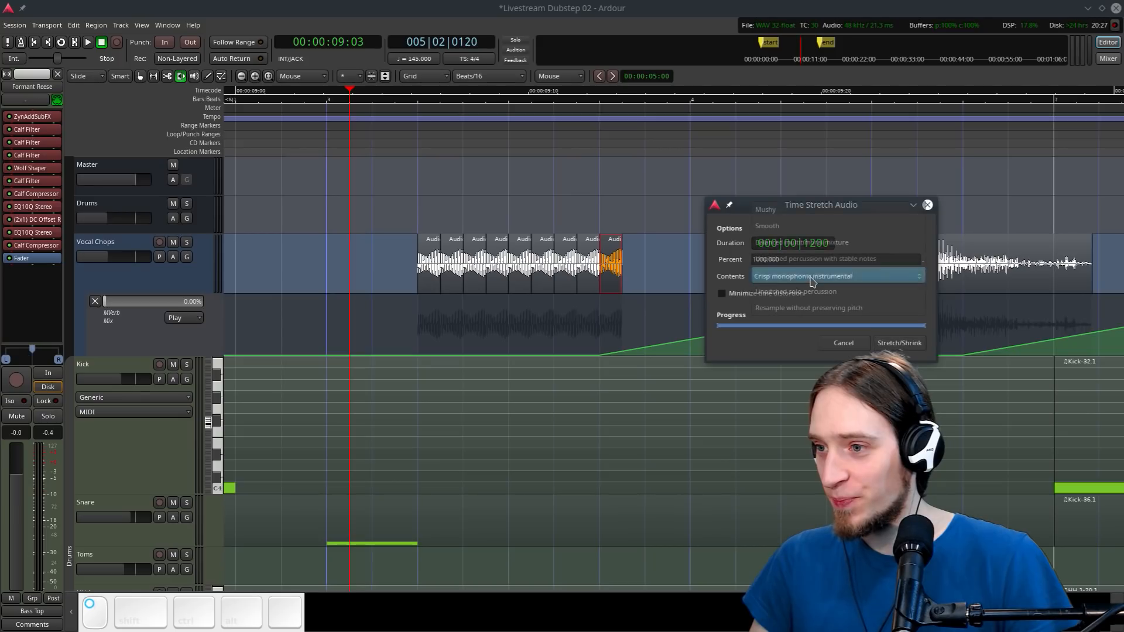
left_click(817, 226)
left_click(896, 342)
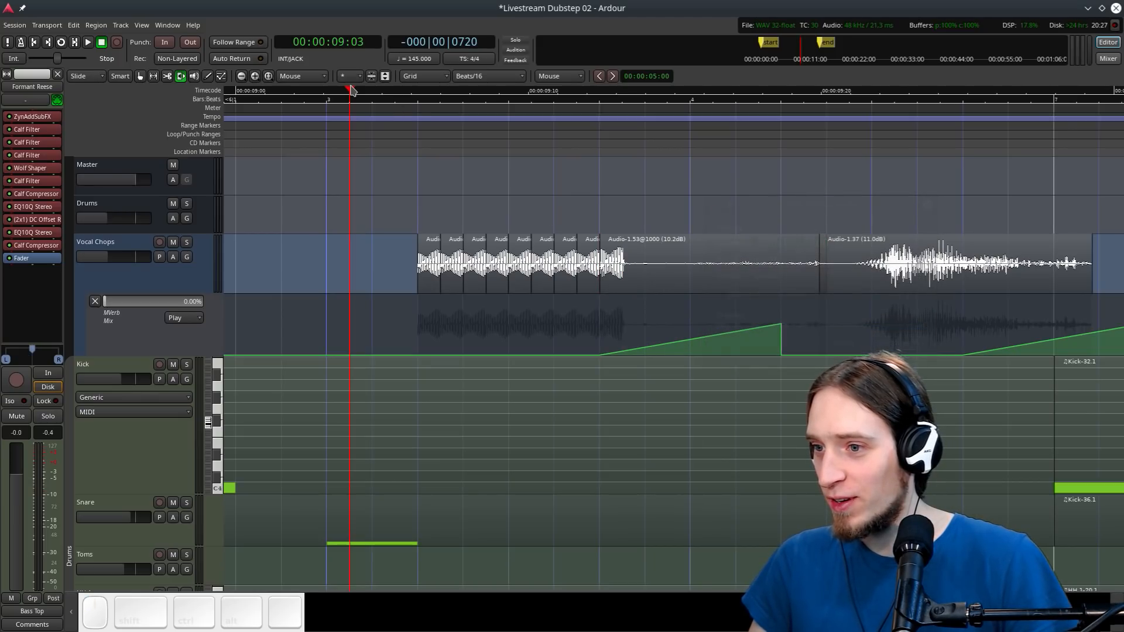
key("ctrl+z")
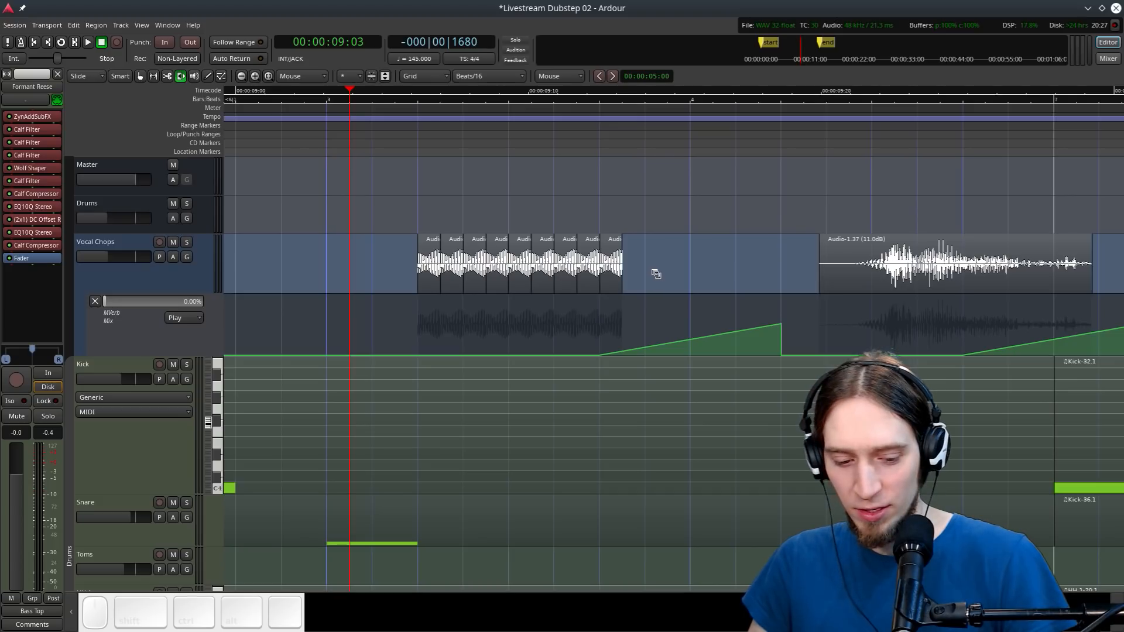
Time-stretch the last stutter slice to 1000% up to the next chop, using Unpitched solo percussion contents
left_click_drag(614, 269, 835, 274)
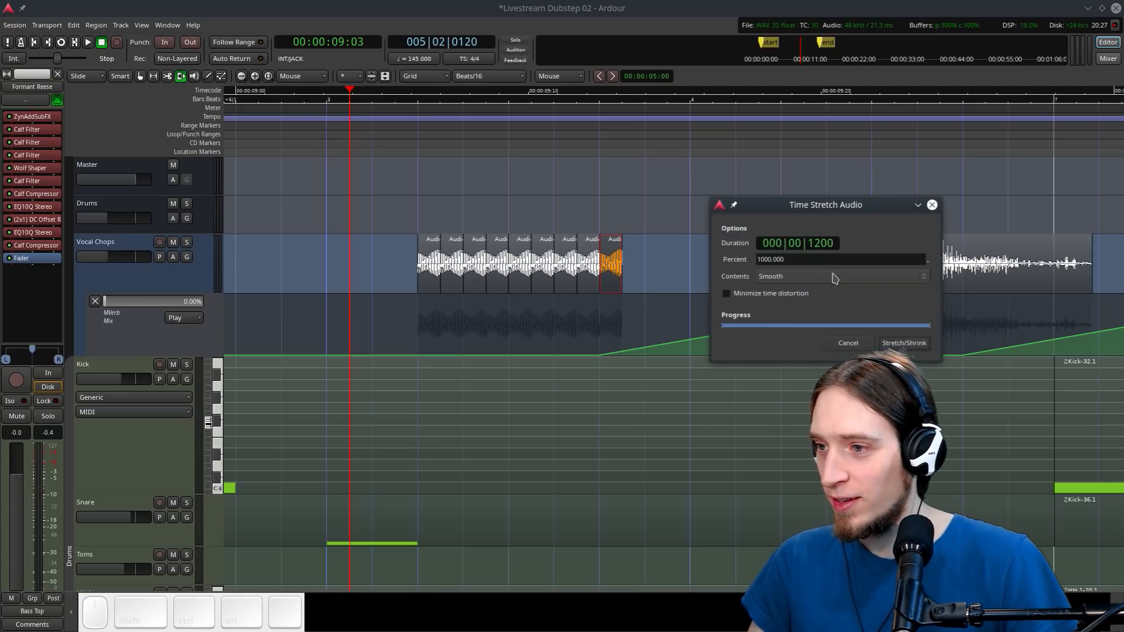
left_click(835, 275)
left_click(812, 341)
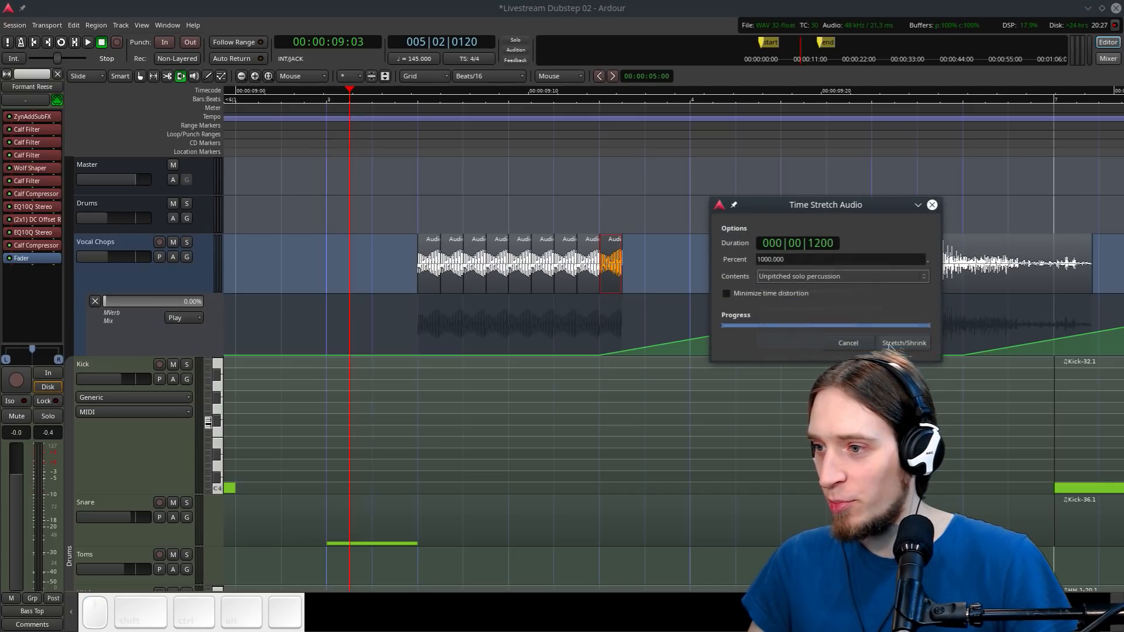
left_click(911, 346)
Play the stutter and stretched slice in the mix and with Vocal Chops soloed, and turn the solo off
key("space")
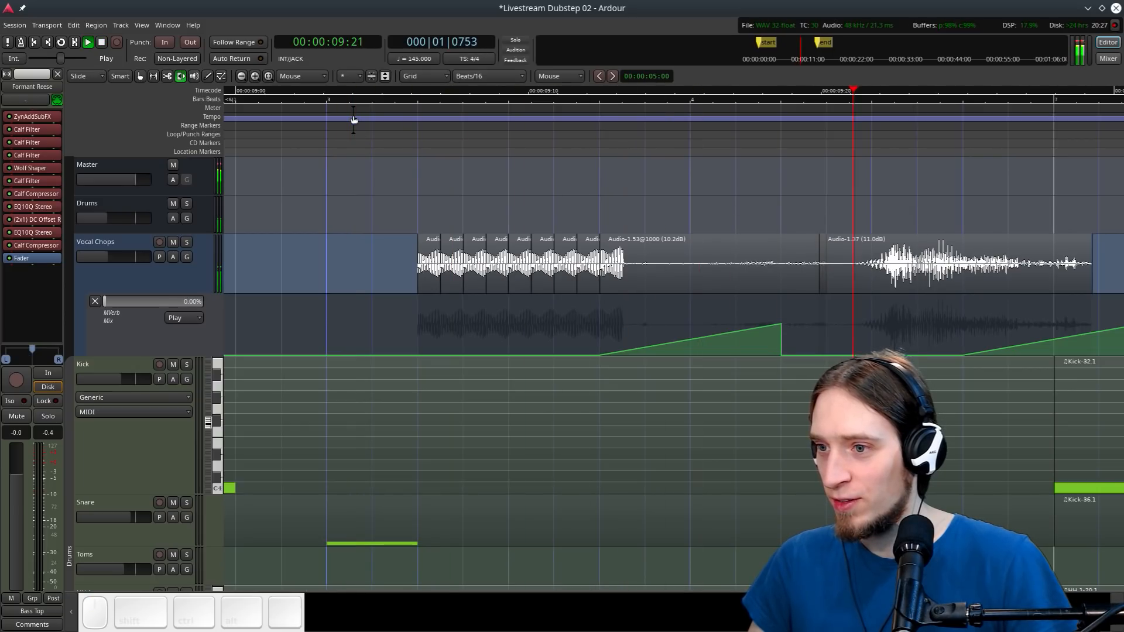
key("space")
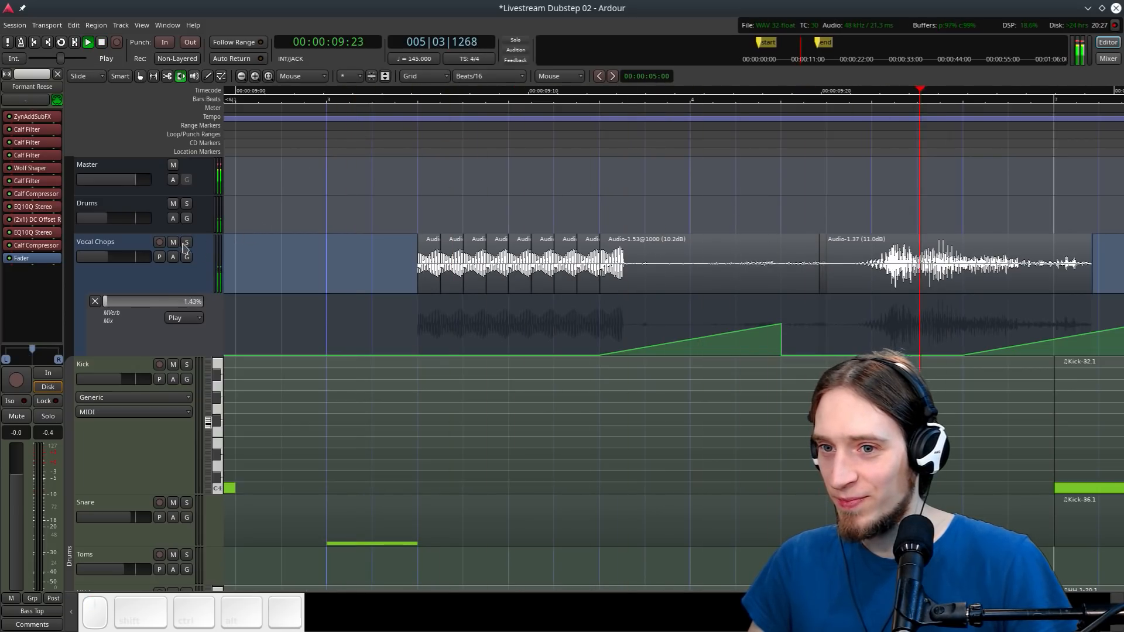
left_click(186, 242)
key("space")
key("space")
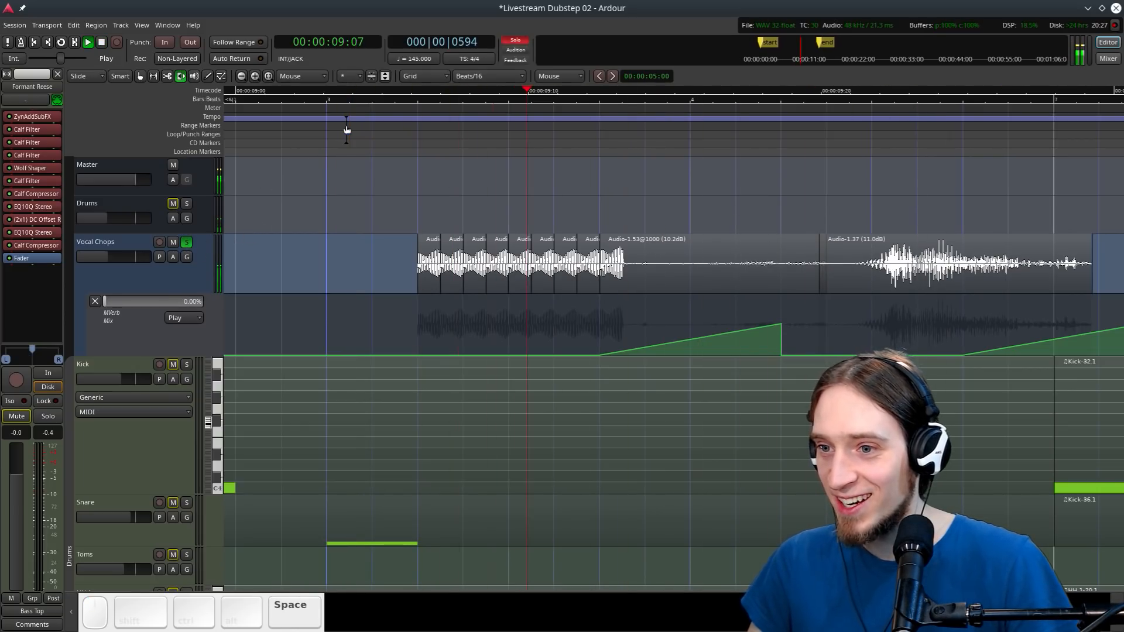
scroll(354, 268, "down", 2)
left_click(186, 243)
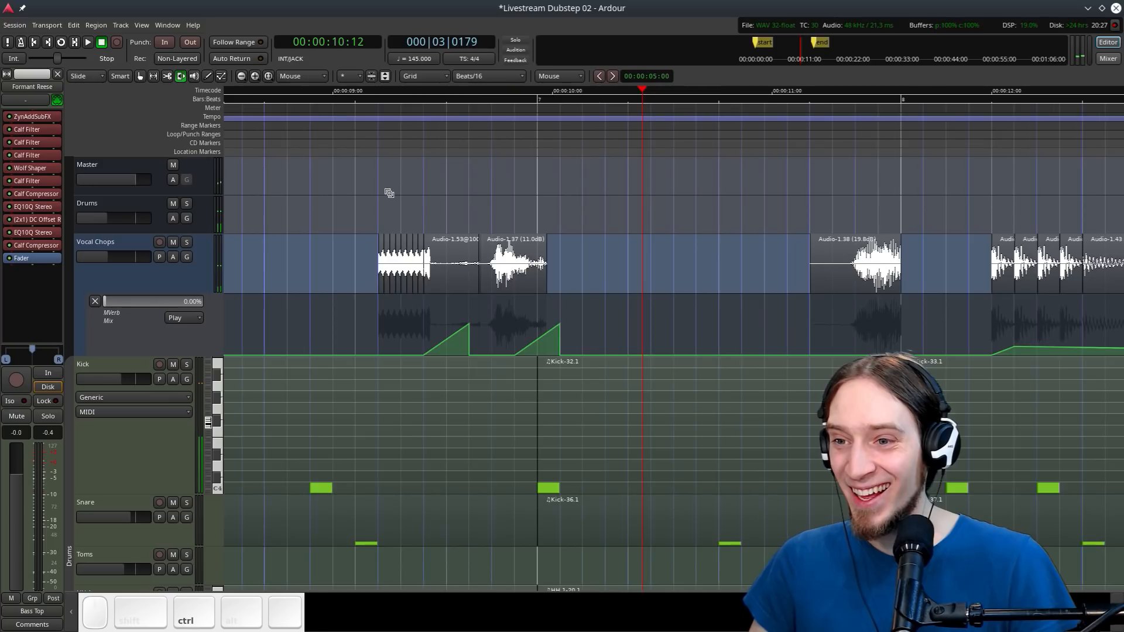
Play the arrangement from the end of bar 5 toward bar 8 and replay bar 6 into bar 7 to check the chops
scroll(389, 190, "down", 1)
left_click(258, 118)
key("space")
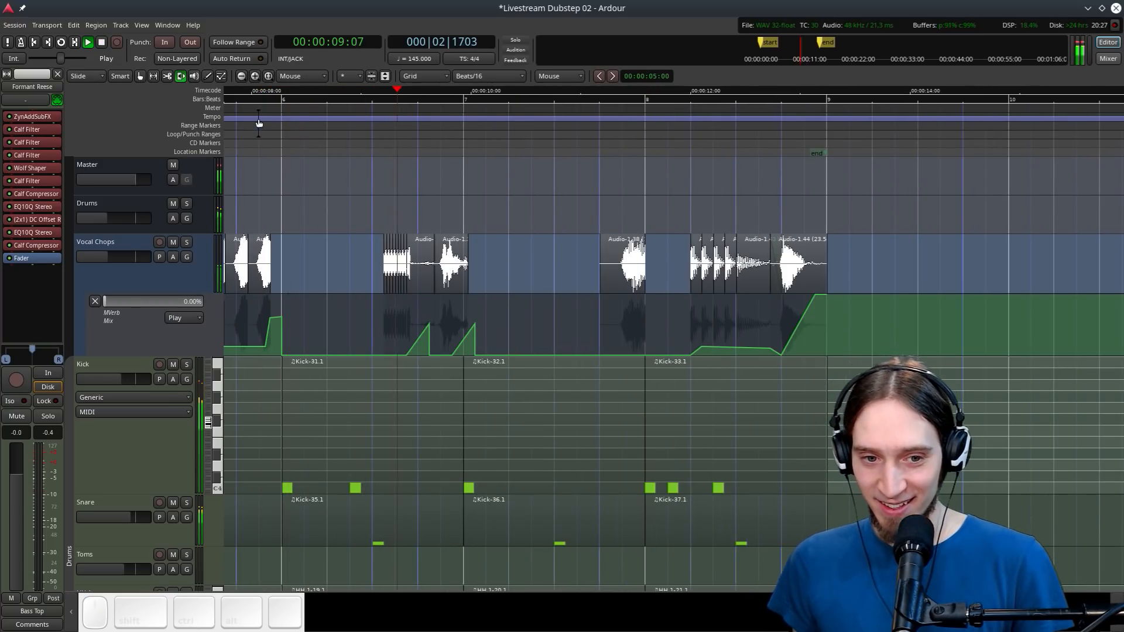
scroll(625, 273, "up", 1)
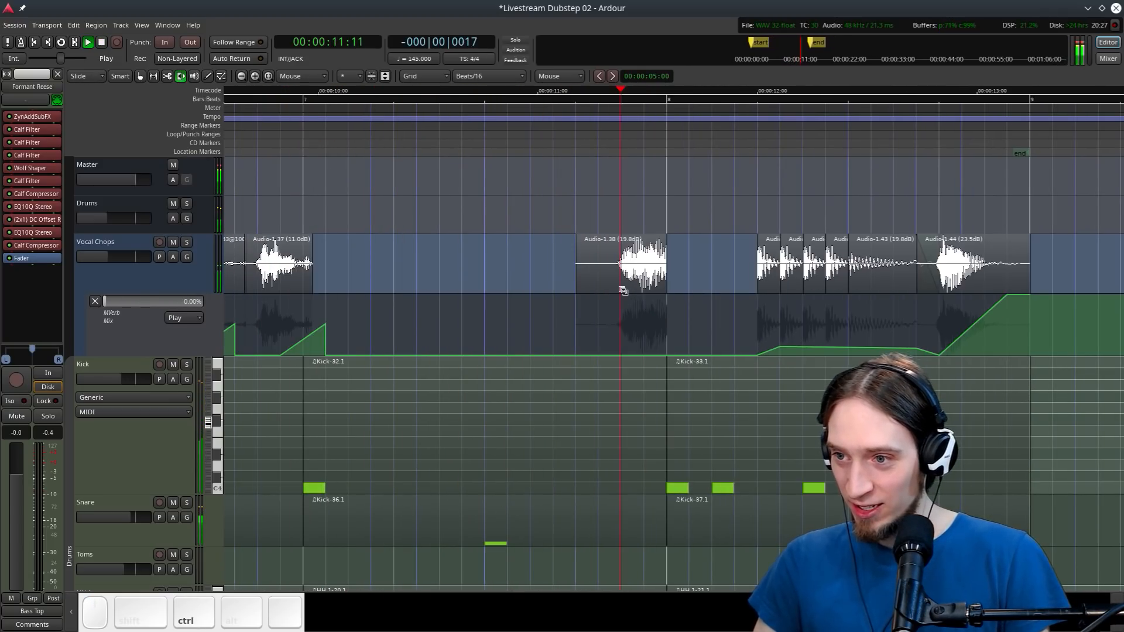
scroll(596, 280, "down", 1)
key("space")
left_click(371, 117)
key("space")
scroll(389, 174, "up", 1)
scroll(389, 174, "up", 1)
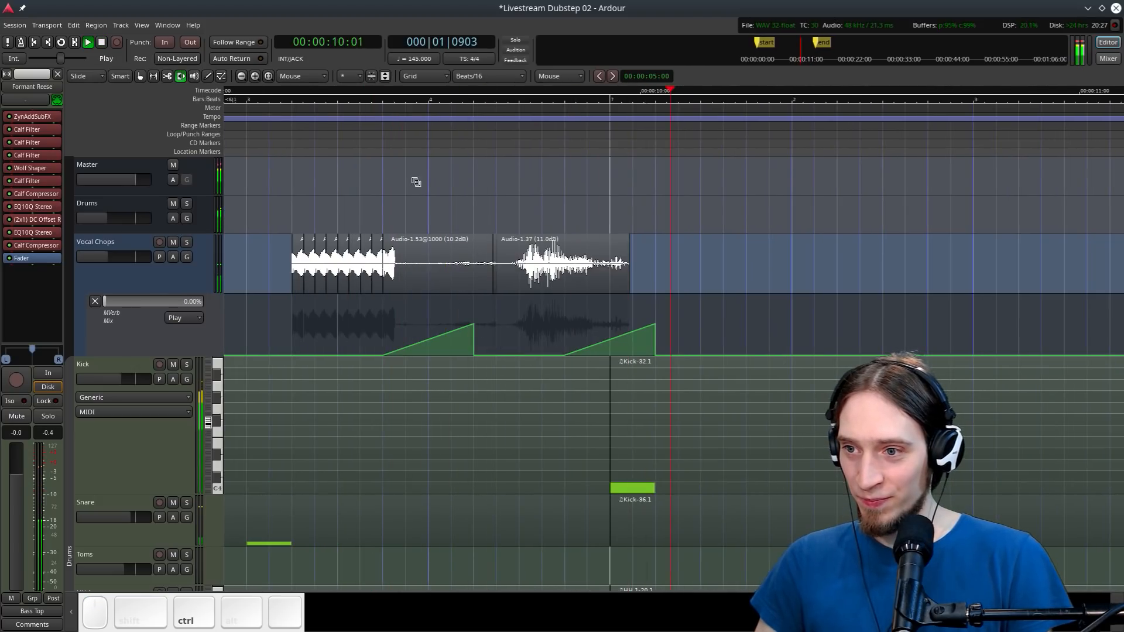
key("space")
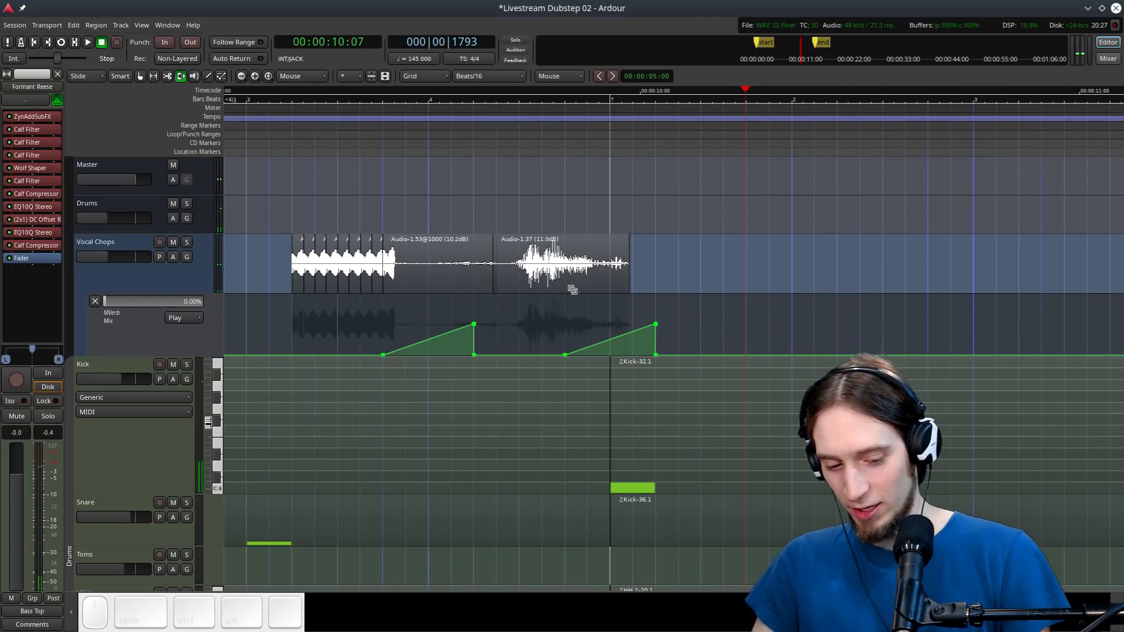
Copy the last Vocal Chops region of bar 6 into the first beat of bar 7
key("g")
left_click(567, 269)
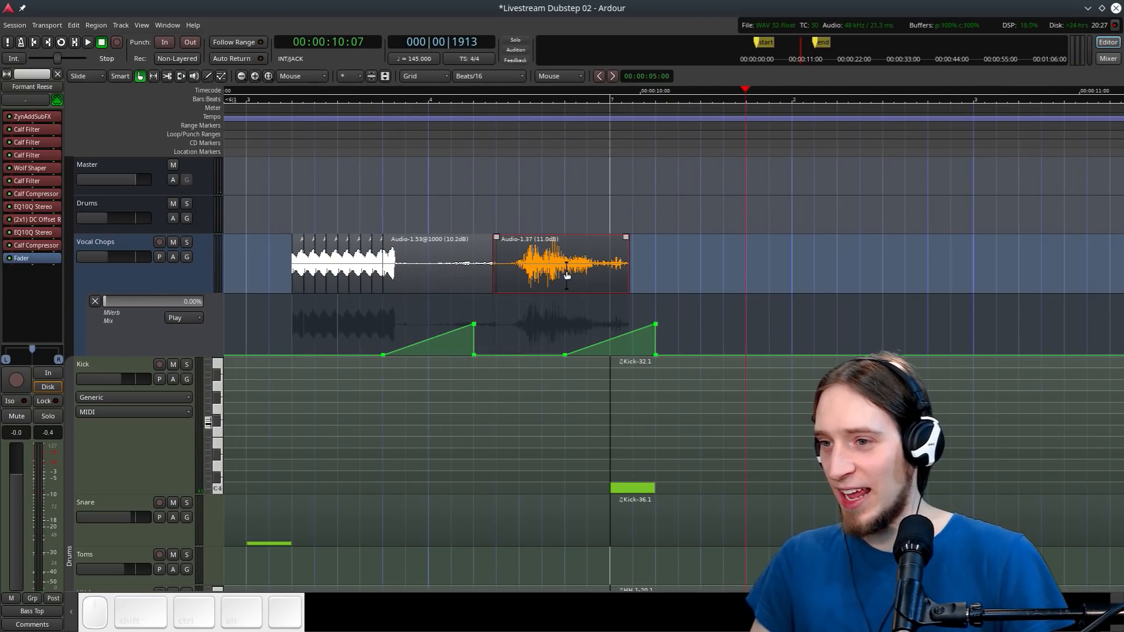
left_click_drag(567, 270, 739, 271)
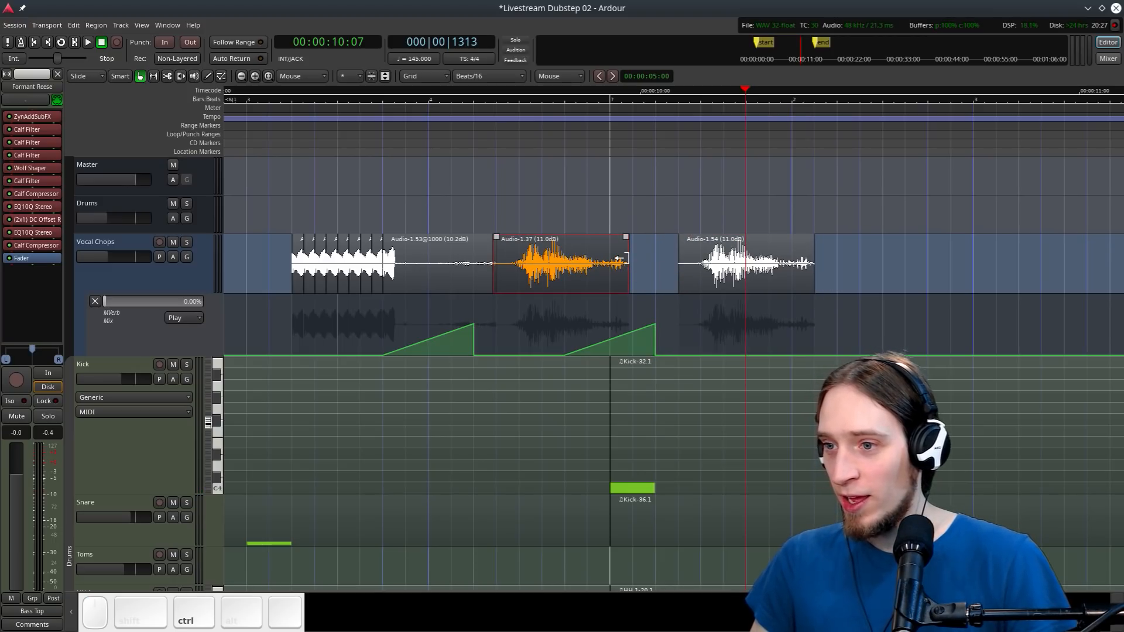
Shorten the original chop at the end of bar 6 to about its first third and duplicate it directly after itself
left_click_drag(620, 258, 554, 264)
key("alt+d")
scroll(565, 263, "up", 2)
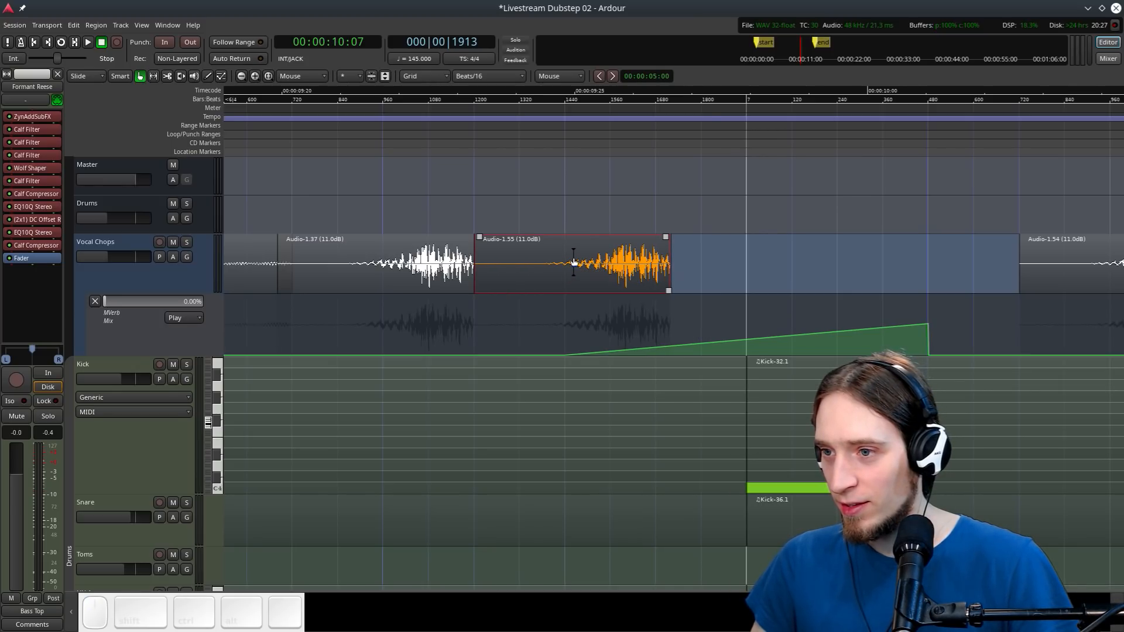
Play the repeated chops and move the bar 7 copy earlier to start a quarter beat into the bar
scroll(649, 220, "down", 2, "ctrl")
key("ctrl+space")
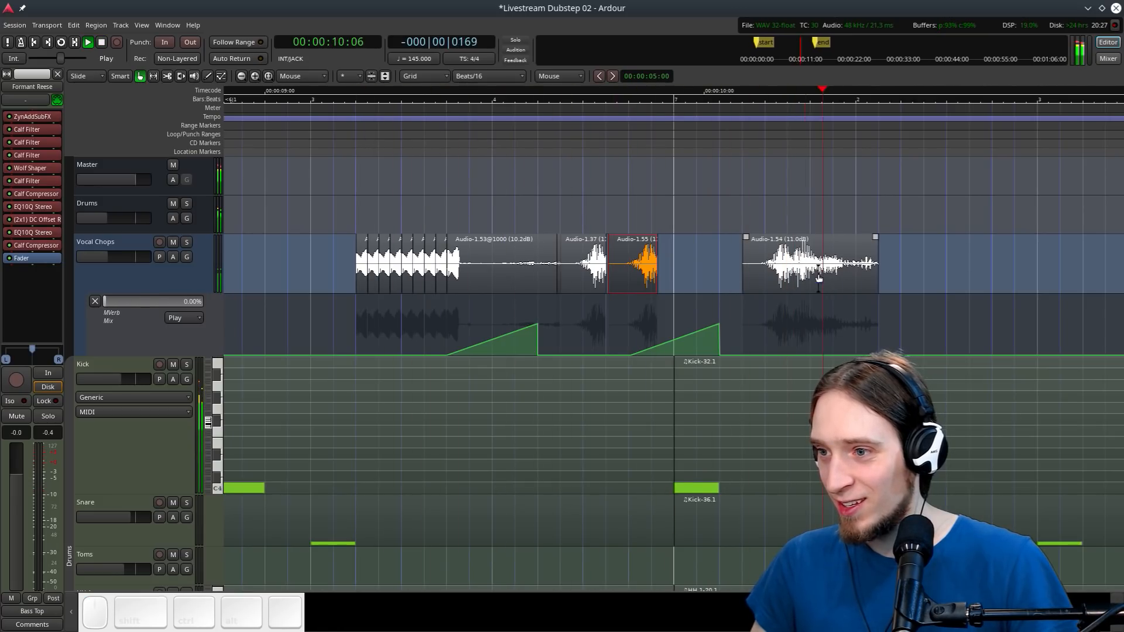
key("space")
left_click(862, 269)
left_click_drag(823, 265, 804, 267)
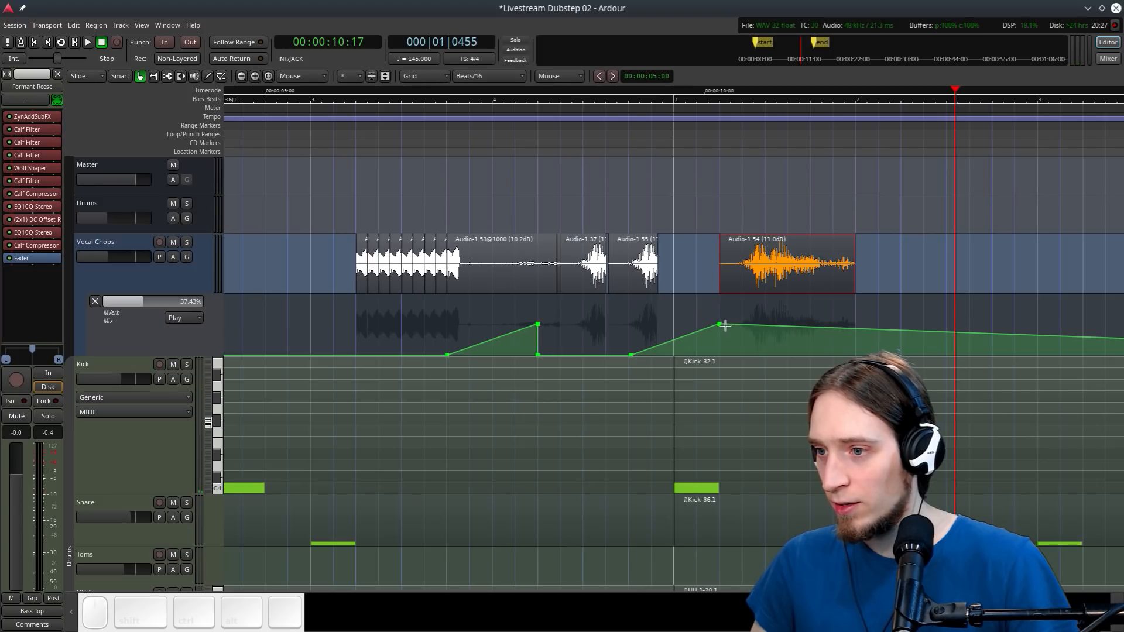
Shape the MVerb Mix automation to ramp from 0% to about 55% under the bar 7 chop and drop to 0% at its end
mouse_move(724, 325)
left_mouse_down()
mouse_move(730, 316)
mouse_move(730, 362)
left_mouse_up()
key("d")
left_click(765, 328)
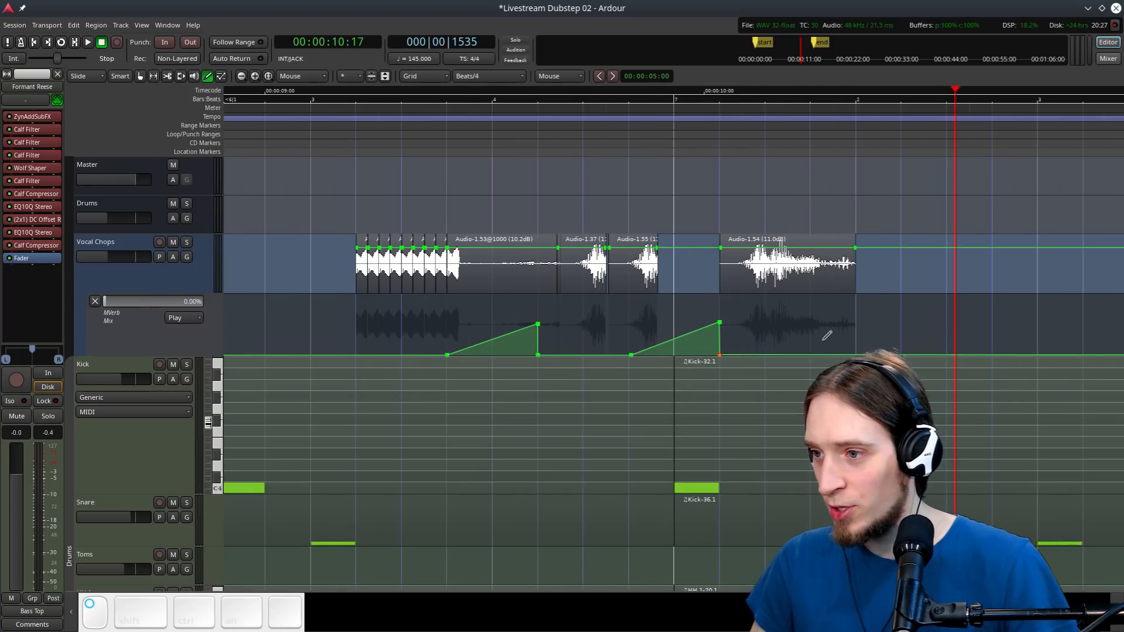
left_click_drag(827, 336, 858, 354)
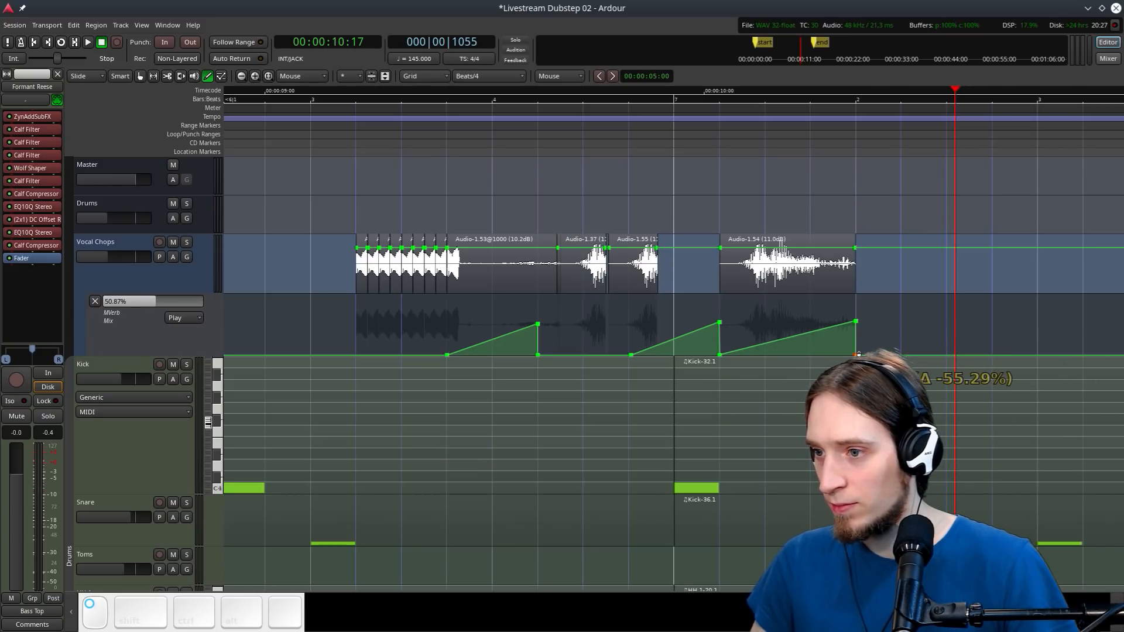
Play from beat 3 of bar 6 into bar 8 to check the new chops and reverb automation
left_click(309, 115)
key("space")
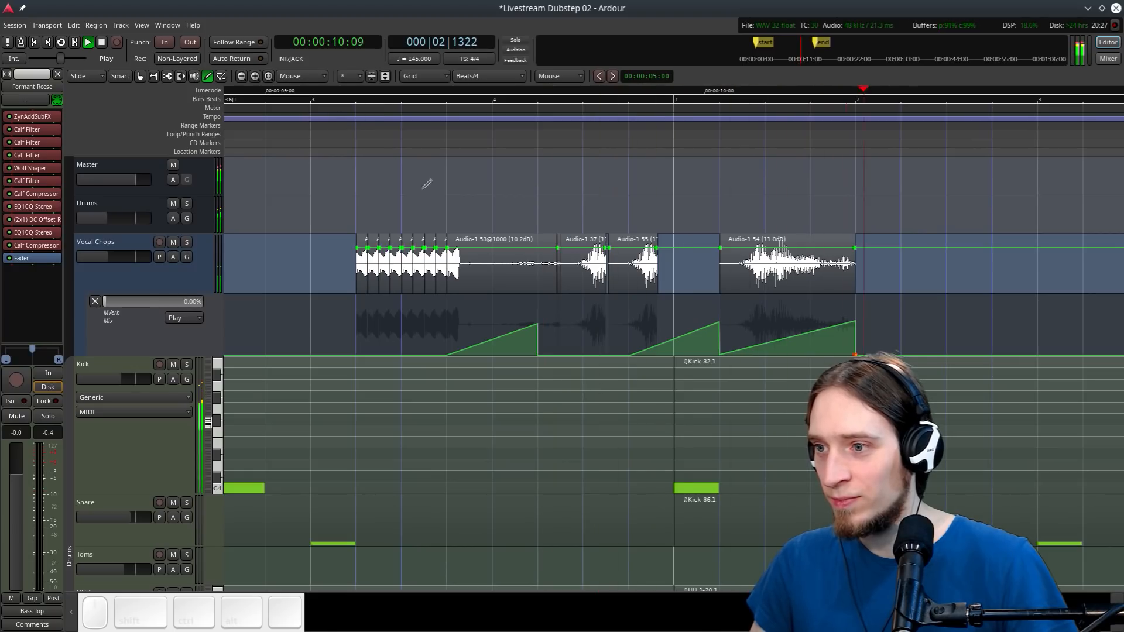
scroll(459, 229, "down", 2, "ctrl")
key("g")
scroll(594, 176, "up", 1, "ctrl")
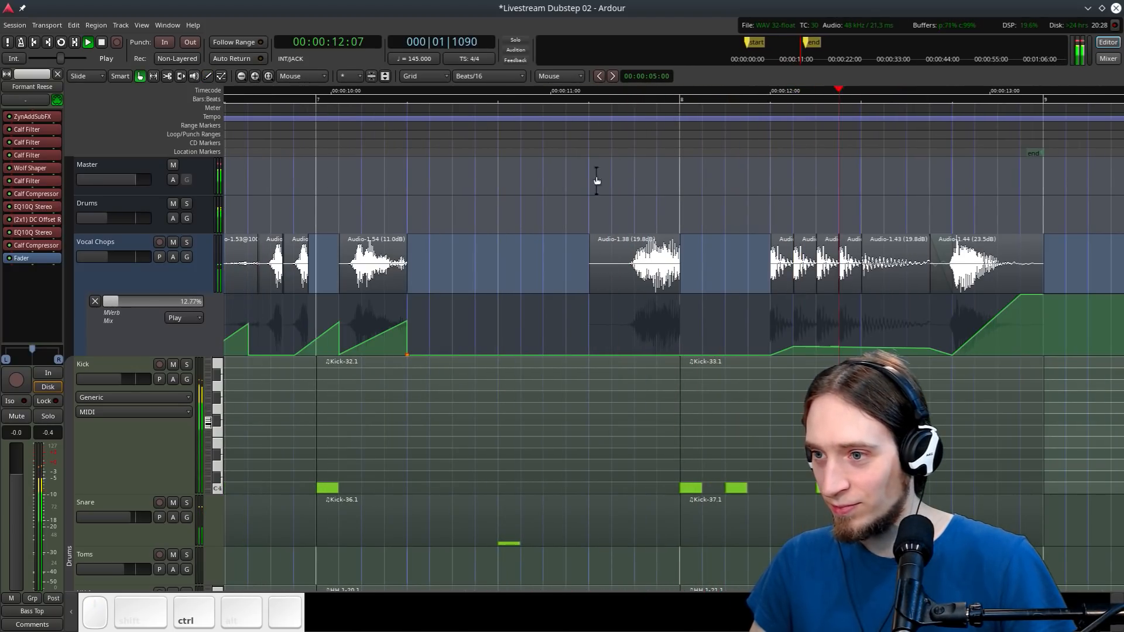
key("space")
Split a 1/16-beat slice from the last chop of bar 7 at tick 1200 and remove the audio after it
scroll(643, 264, "up", 2, "ctrl")
left_click(648, 266)
scroll(650, 267, "down", 1, "ctrl")
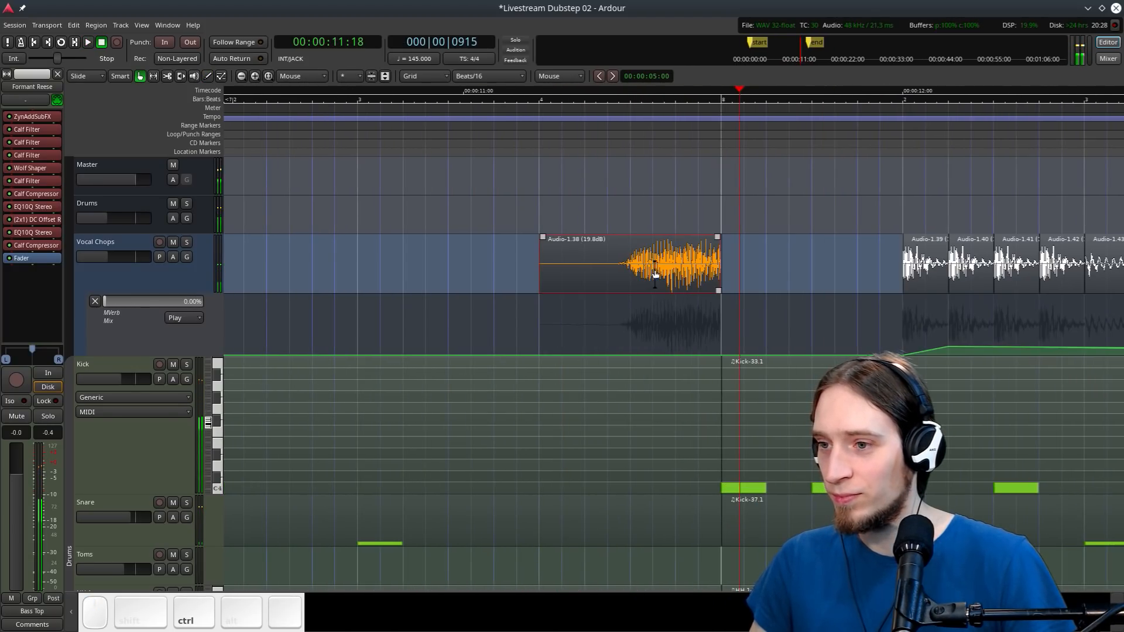
scroll(648, 263, "up", 1, "ctrl")
scroll(648, 263, "up", 1, "ctrl")
key("space")
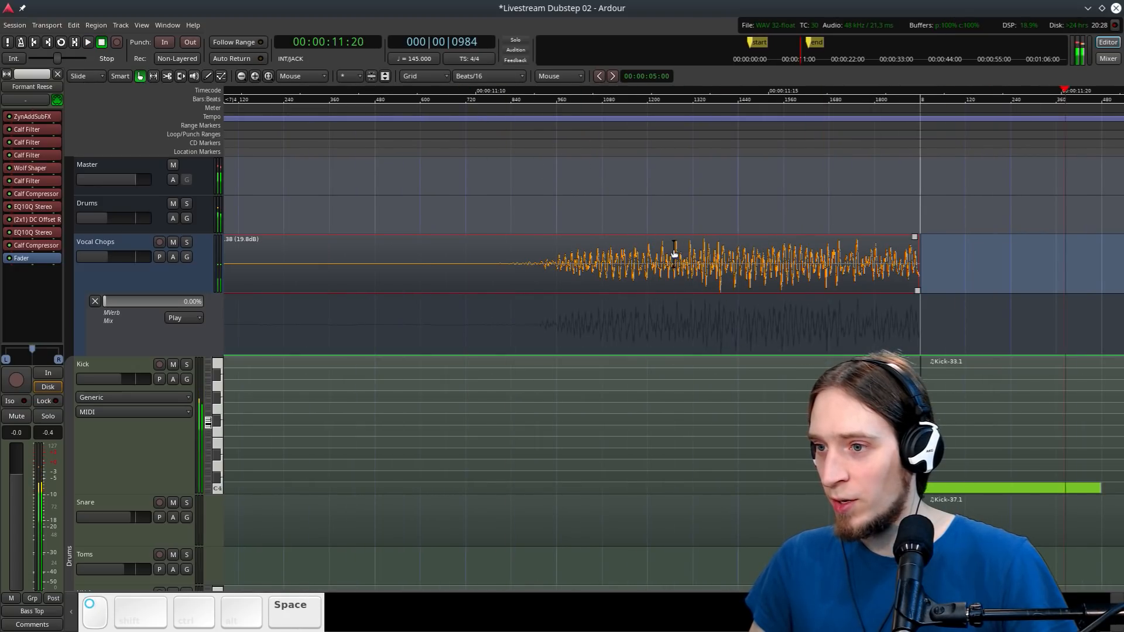
key("s")
left_click(686, 253)
right_click(687, 253, "shift")
left_click_drag(643, 263, 691, 262)
key("s")
Duplicate the 1/16-beat slice five times to fill the gap up to bar 8
key("alt+d")
key("alt+d")
key("alt+d")
key("alt+d")
key("alt+d")
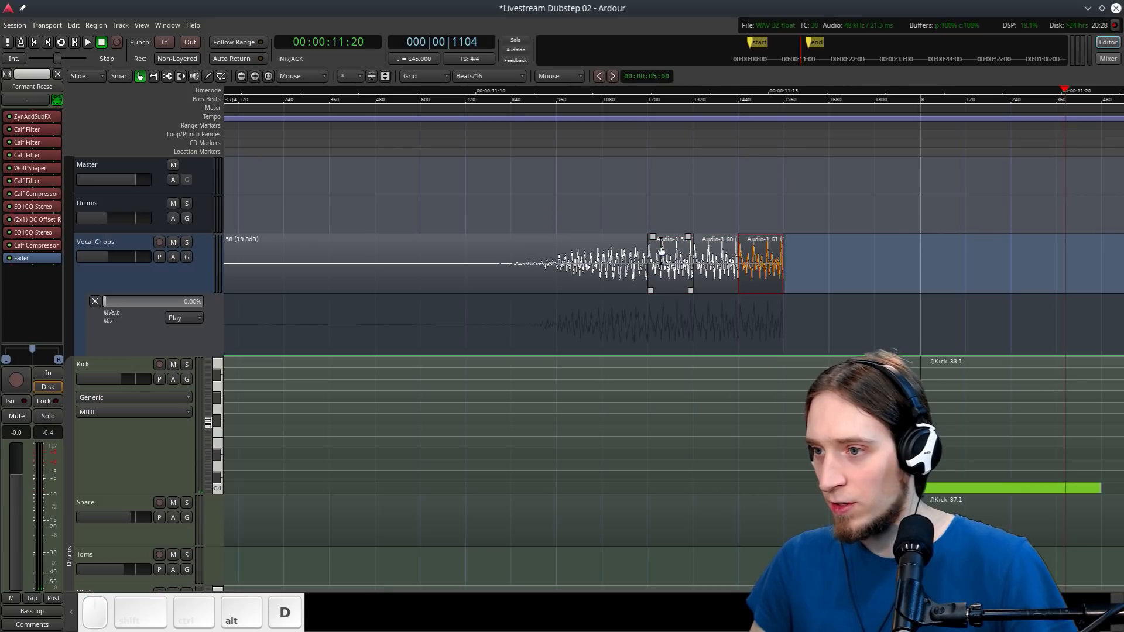
Play the stutter at the end of bar 7, soloing Vocal Chops during playback and turning the solo off
scroll(680, 261, "down", 1)
scroll(679, 260, "down", 1)
key("space")
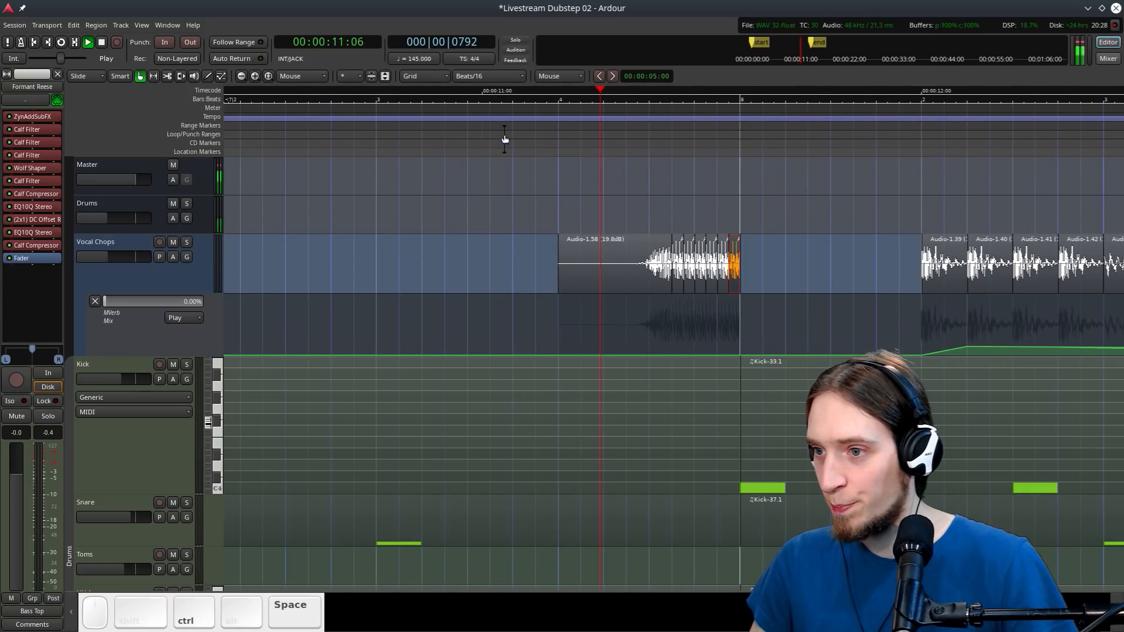
left_click(187, 242)
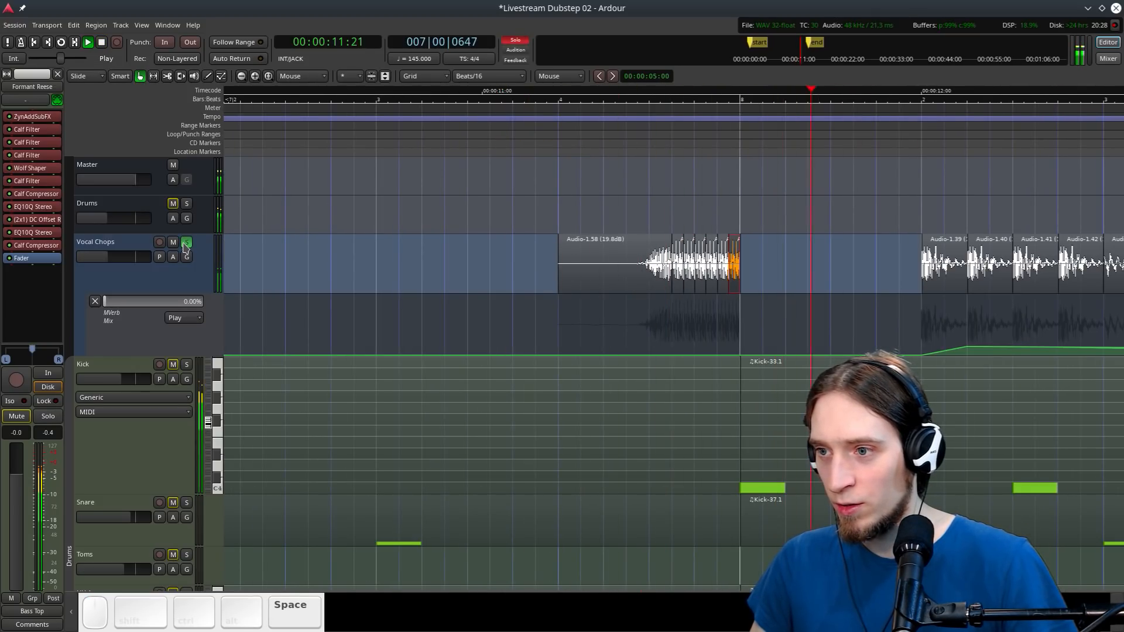
key("space")
left_click(187, 242)
Shorten all six stutter slices at the end of bar 7 from their ends to about half length, leaving gaps between them
scroll(743, 258, "up", 1)
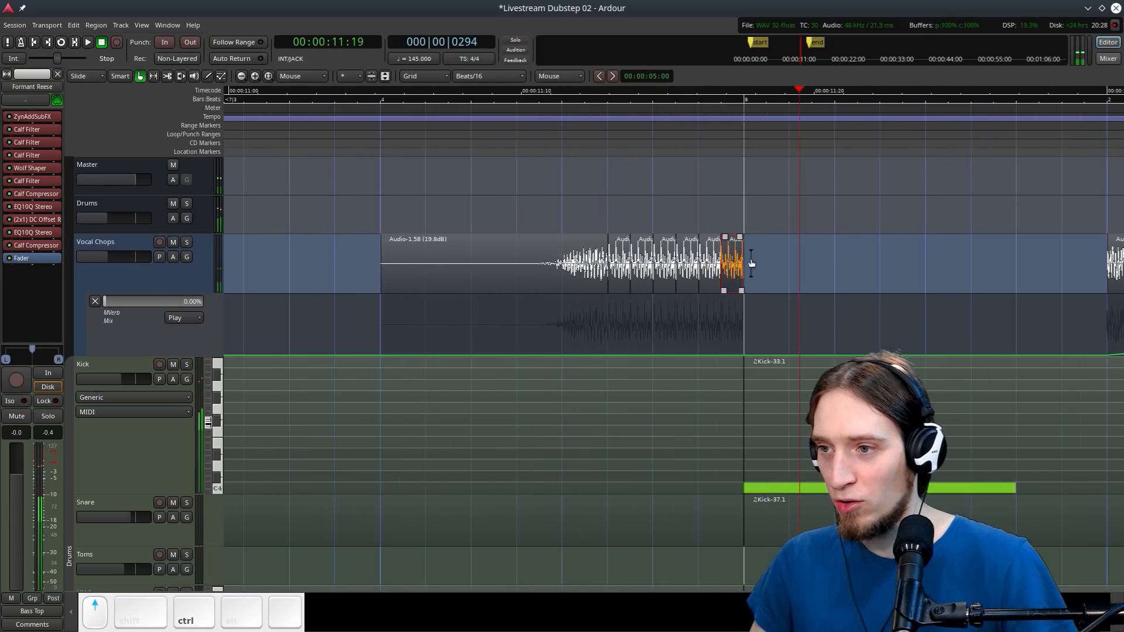
left_click_drag(614, 263, 613, 267)
scroll(434, 268, "down", 1)
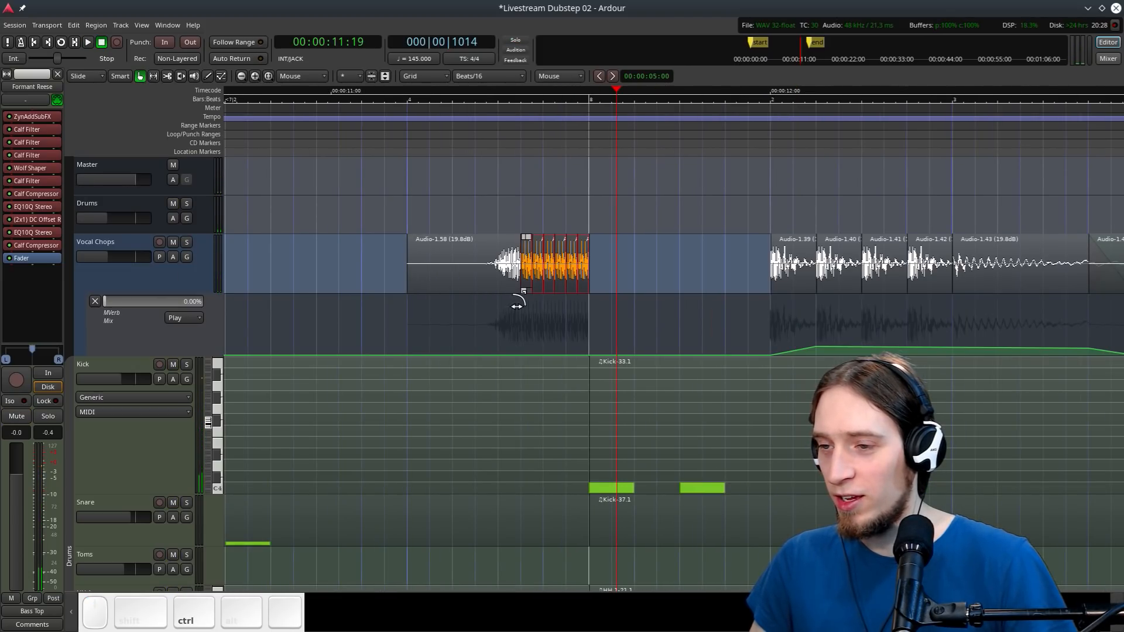
left_click(362, 94)
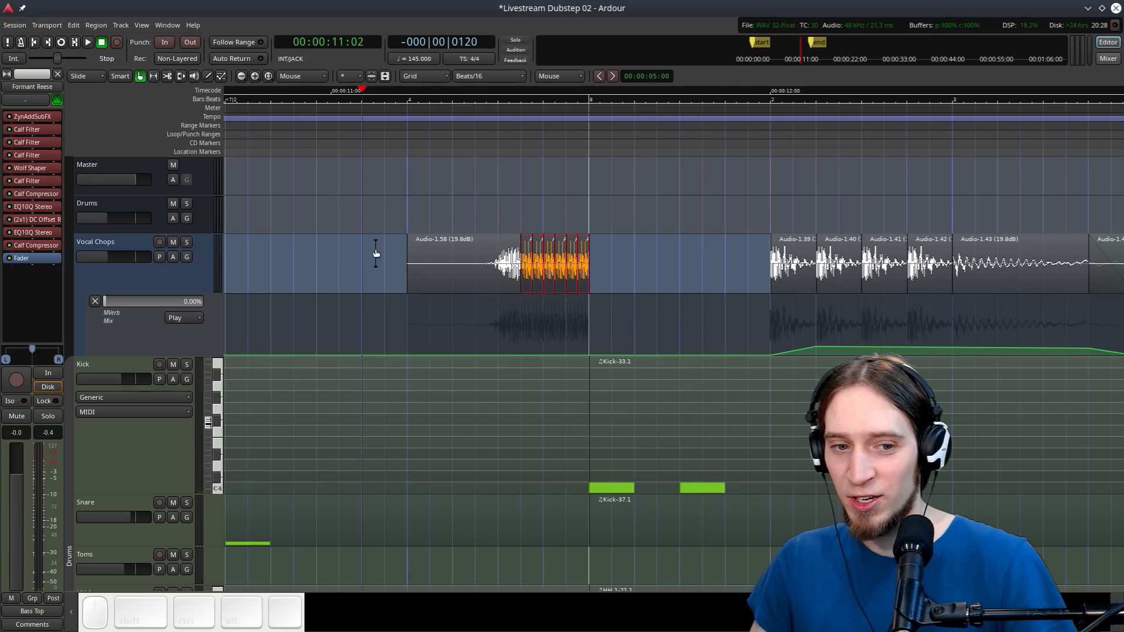
key("space")
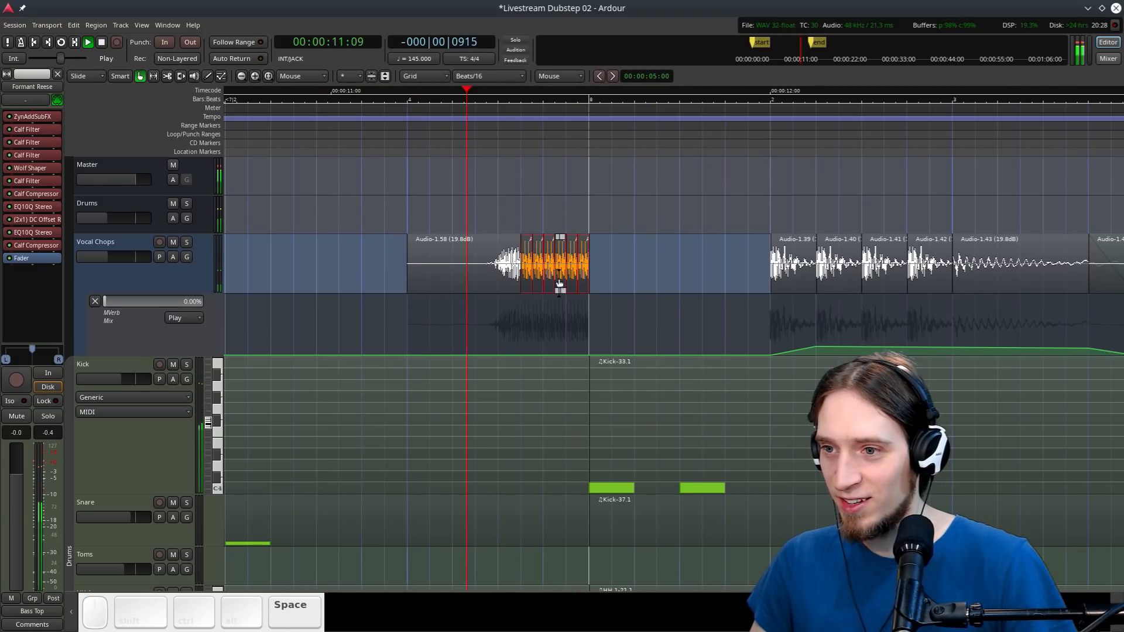
key("space")
scroll(562, 279, "up", 2)
left_click_drag(659, 267, 636, 263)
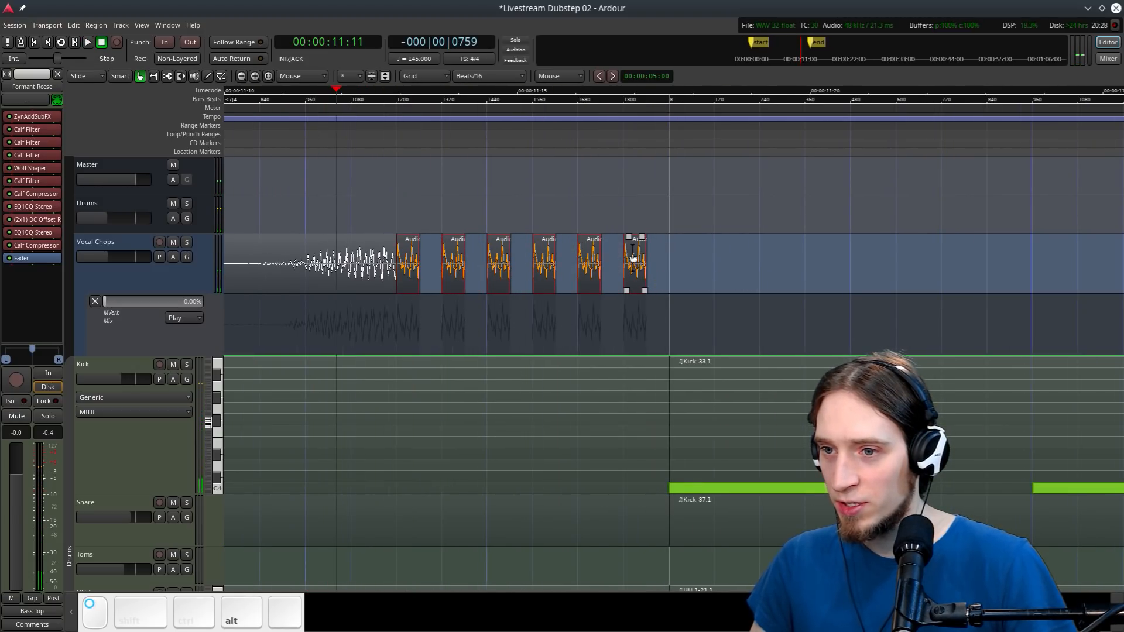
Play the gapped stutter and lengthen all six slices to about two-thirds of their spacing
key("space")
key("space")
scroll(714, 244, "down", 1)
scroll(669, 276, "up", 3)
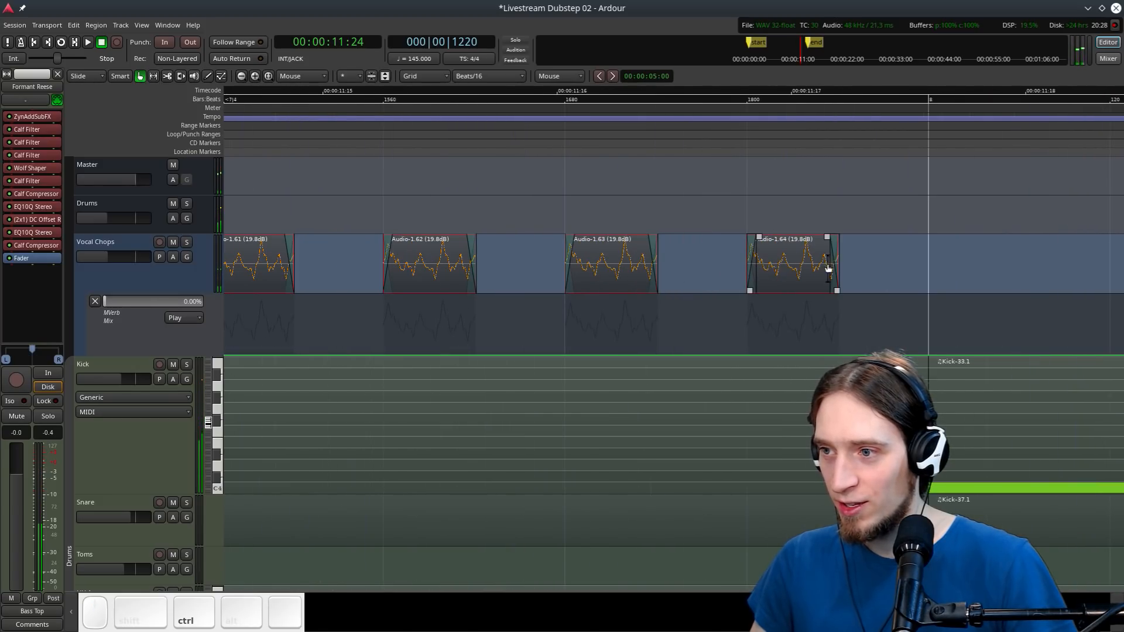
left_click_drag(839, 267, 867, 267)
scroll(617, 263, "down", 2)
scroll(474, 166, "down", 2)
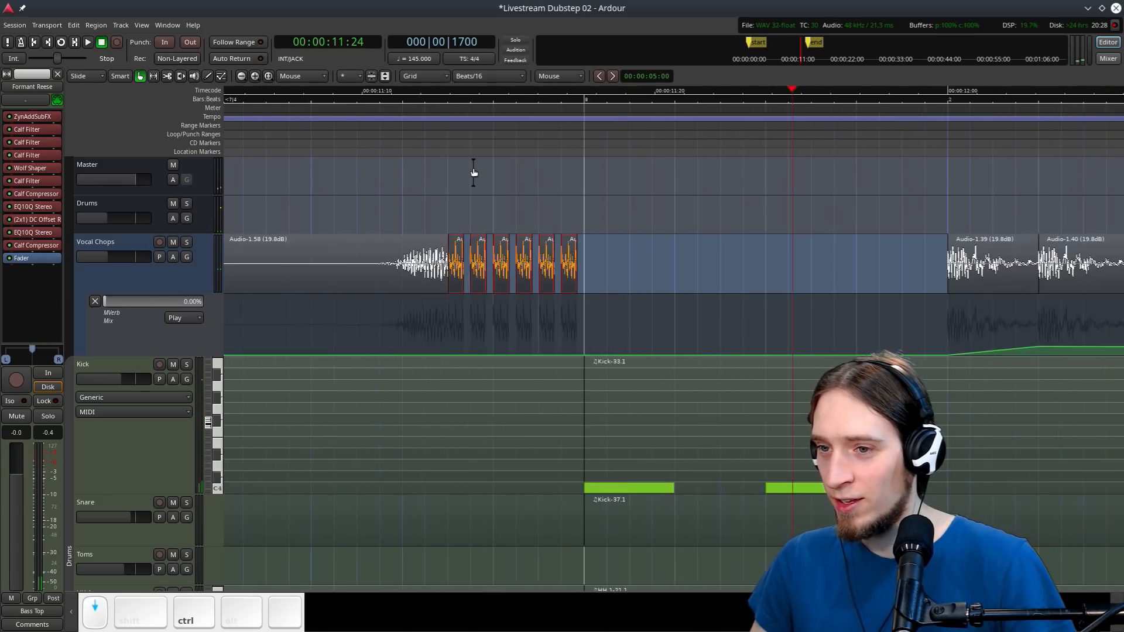
Play the adjusted stutter into bar 8, soloing Vocal Chops during playback and turning the solo off
key("space")
key("space")
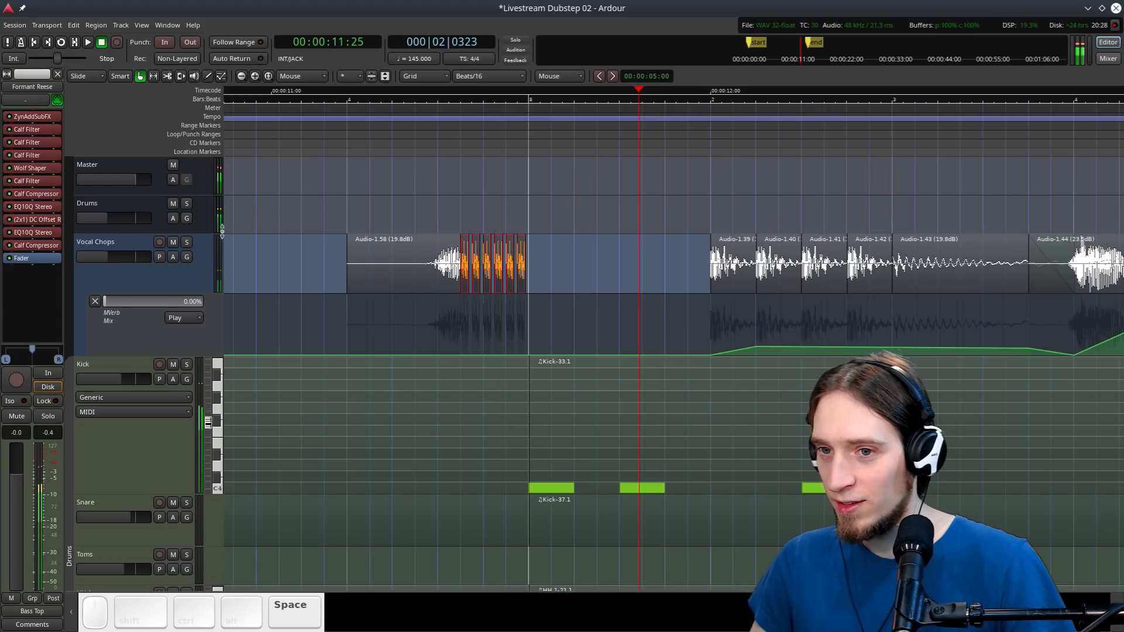
key("space")
key("space")
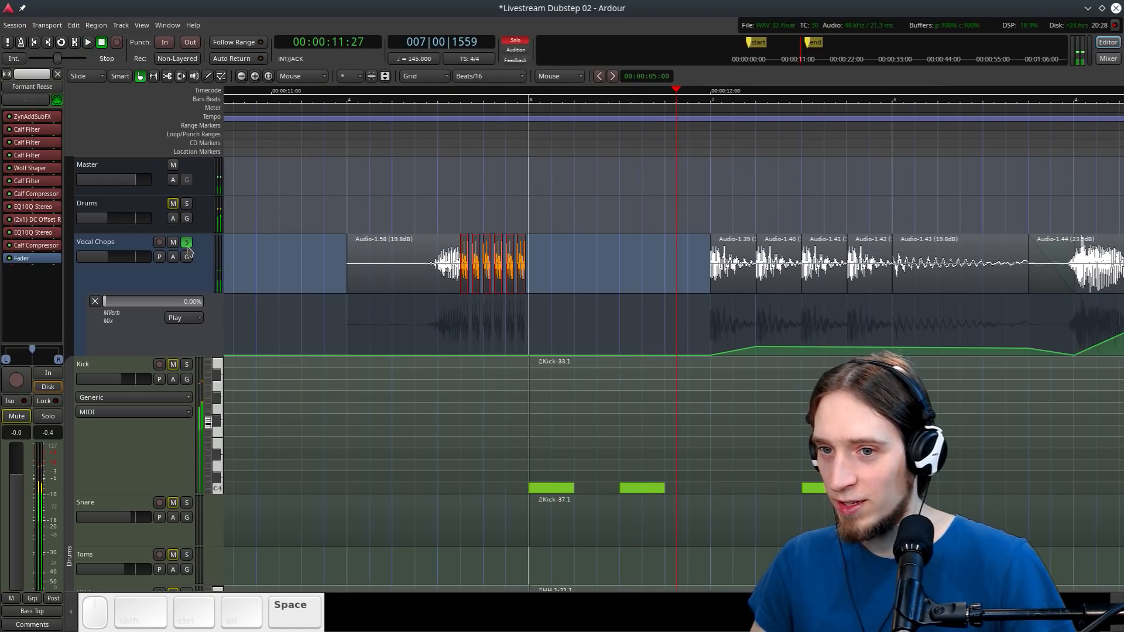
Trim the bar 7 regions on HH 1 and HH 2 to end half a beat before bar 8
scroll(520, 272, "down", 5)
scroll(519, 273, "up", 3)
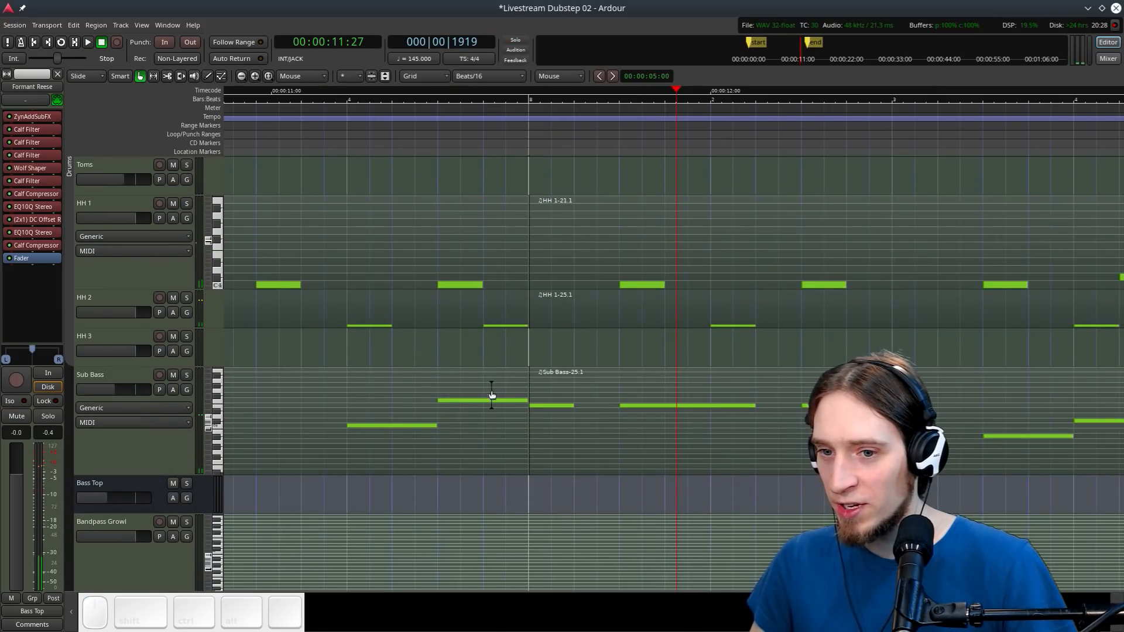
left_click(483, 414)
key("space")
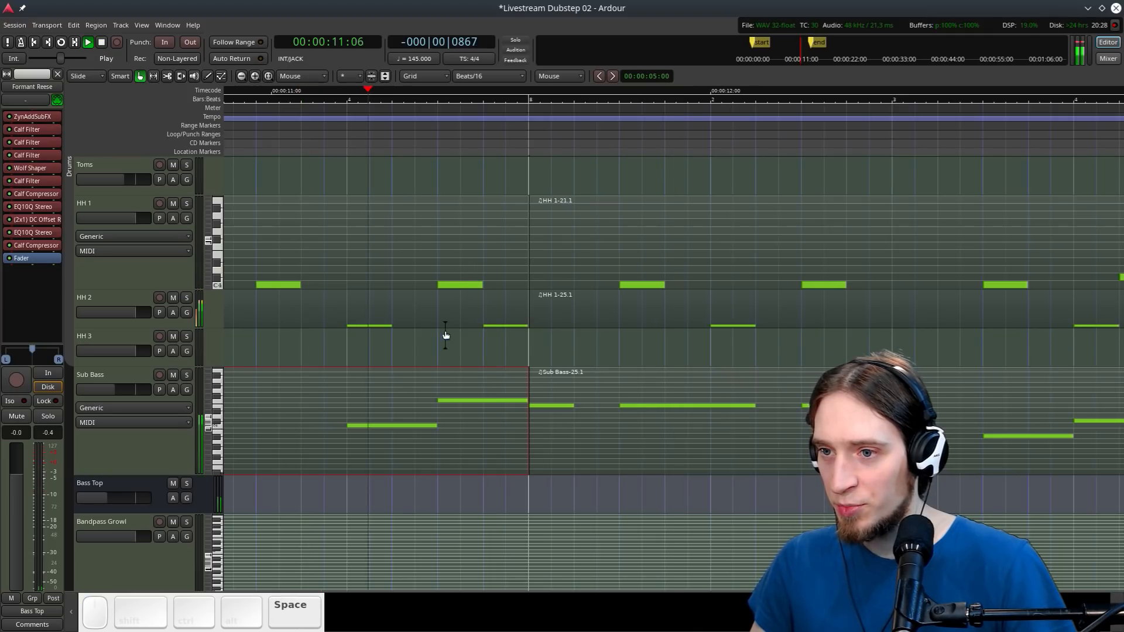
left_click(486, 247)
left_click_drag(517, 256, 422, 254)
left_click(495, 296)
left_click_drag(516, 309, 431, 311)
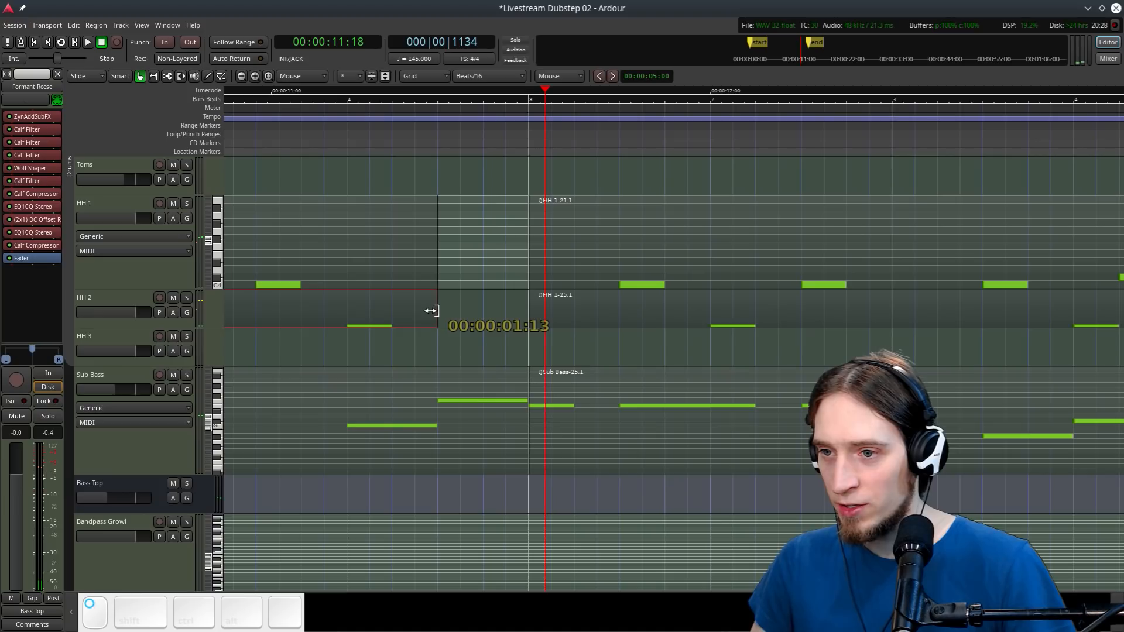
Trim the bar 7 Lead region to end half a beat before bar 8 and play the transition
scroll(460, 319, "down", 4)
scroll(458, 328, "down", 5)
scroll(457, 333, "up", 6)
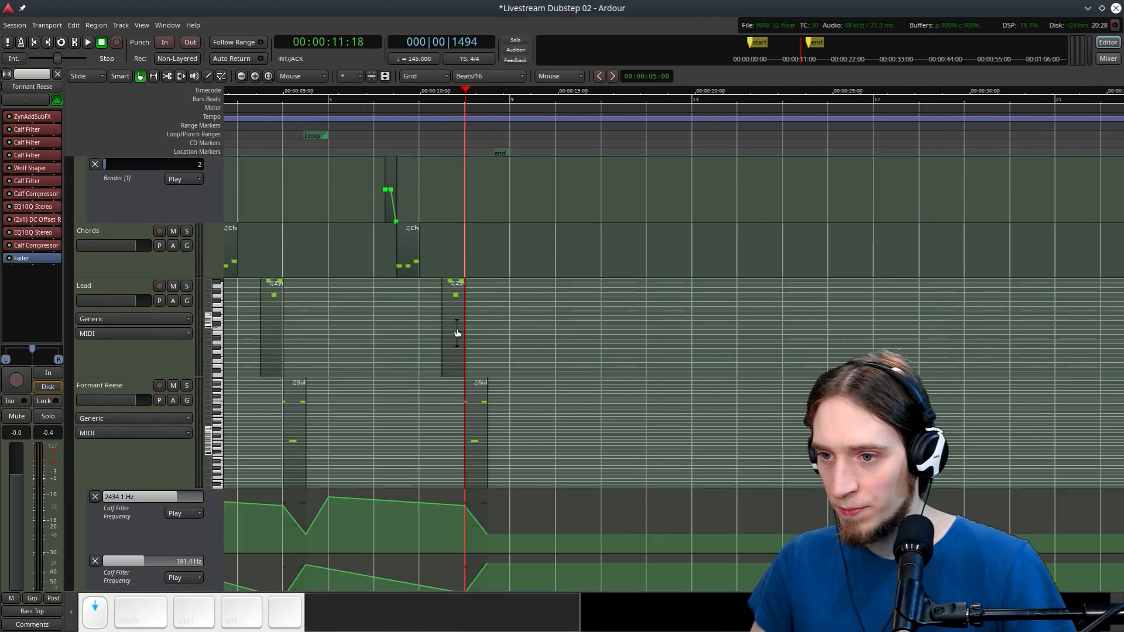
scroll(463, 261, "up", 5)
left_click_drag(555, 259, 508, 256)
key("p")
key("space")
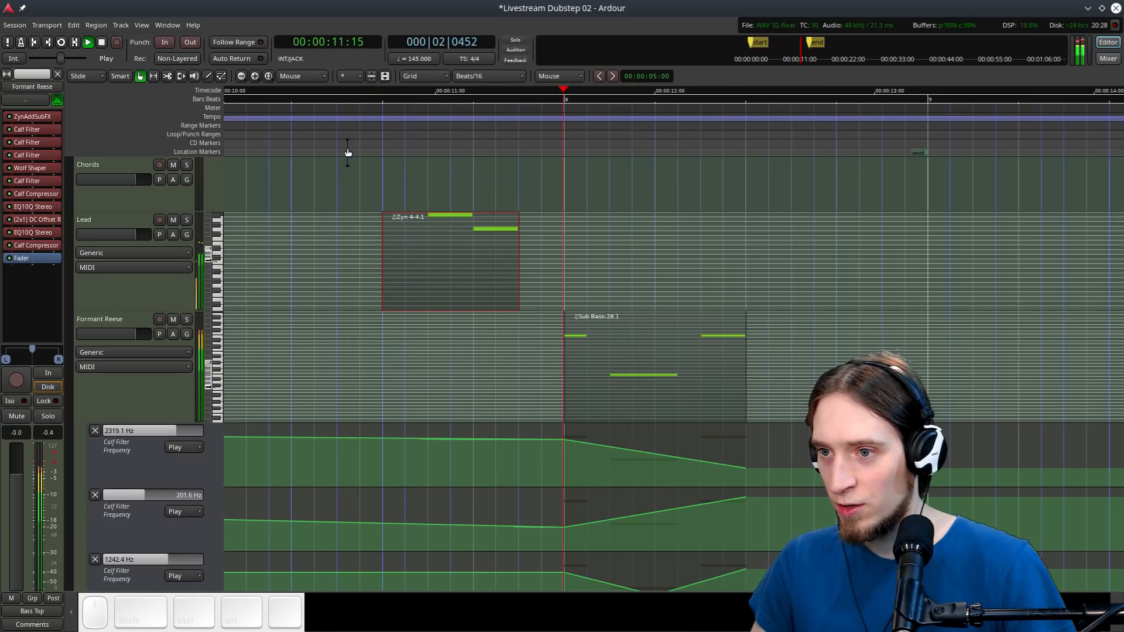
key("space")
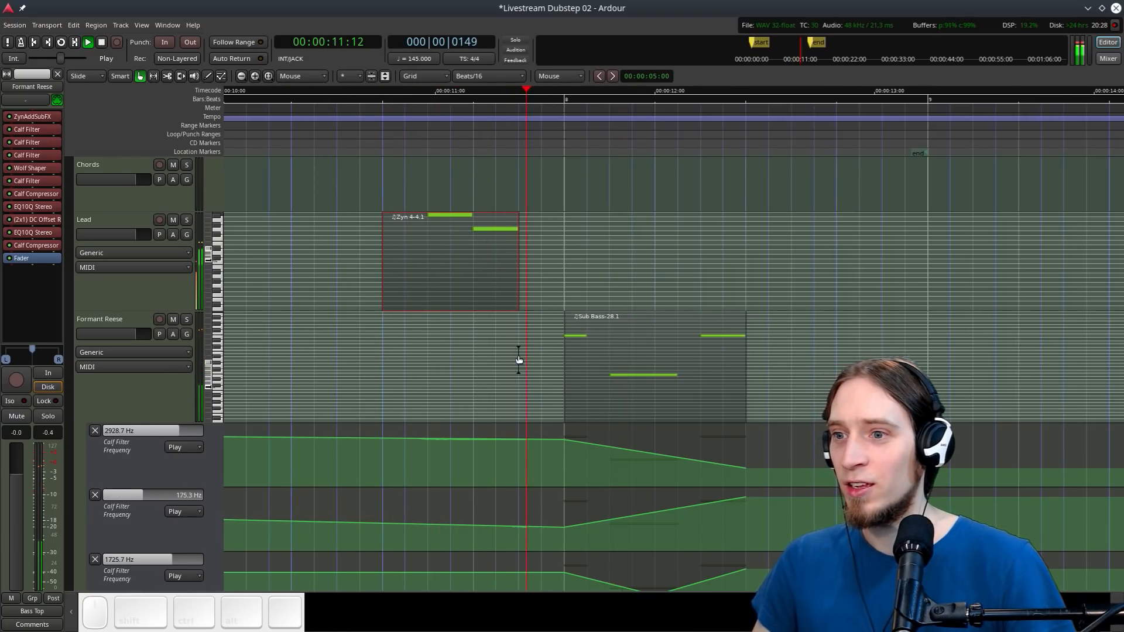
Play the arrangement through the end of bar 8, and replay it from bar 6 to check the vocal chops
scroll(518, 354, "up", 5)
scroll(518, 353, "down", 3)
key("space")
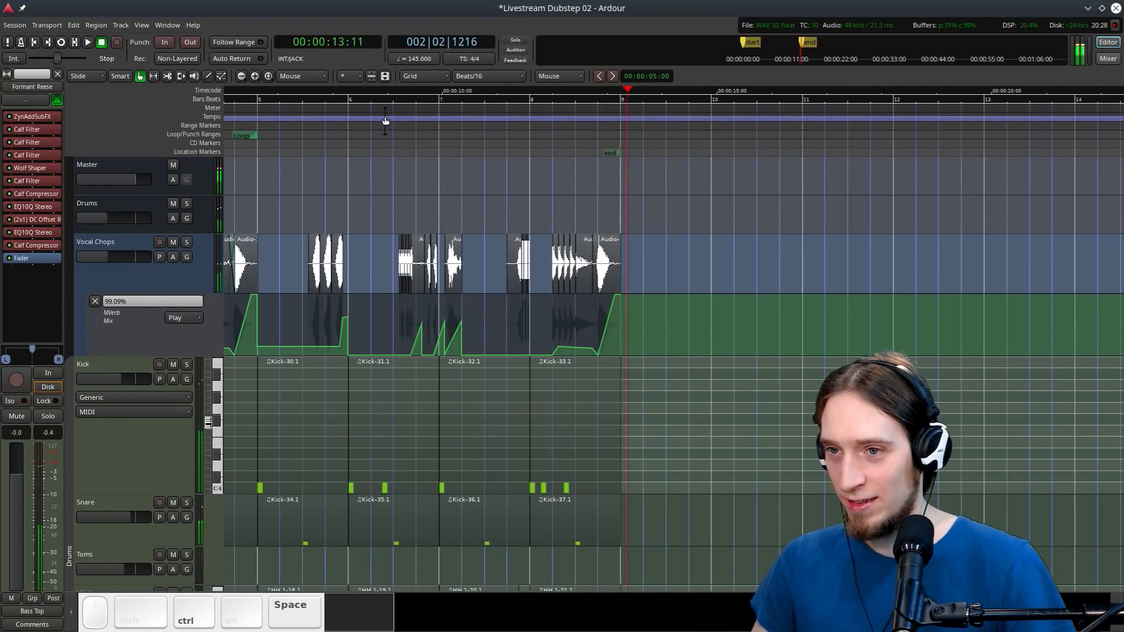
left_click(387, 98)
key("space")
scroll(388, 235, "up", 2)
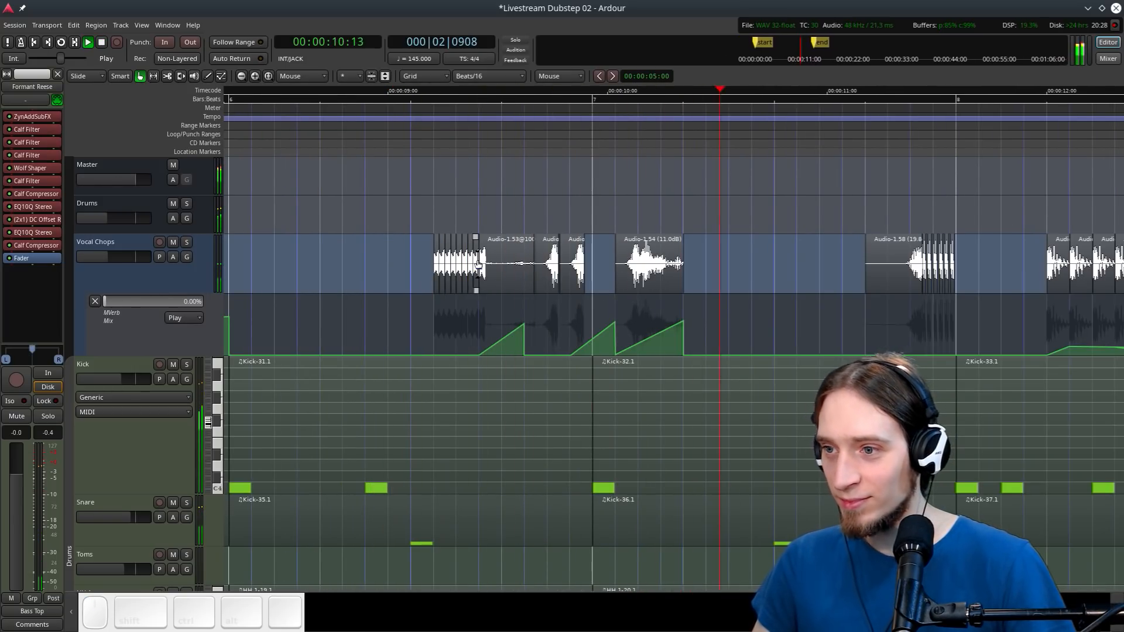
scroll(763, 265, "down", 1)
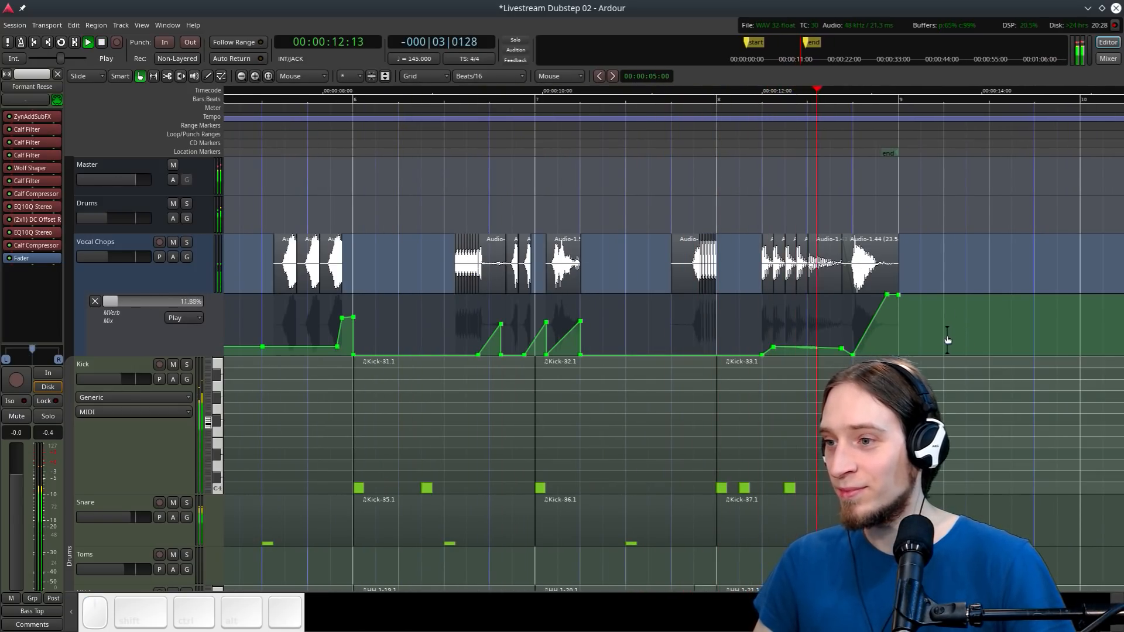
scroll(957, 322, "up", 1)
key("space")
Play the last vocal chop of bar 8, reverse its region, and set the playhead just after beat 4 of bar 7
left_click(704, 126)
scroll(811, 327, "up", 2)
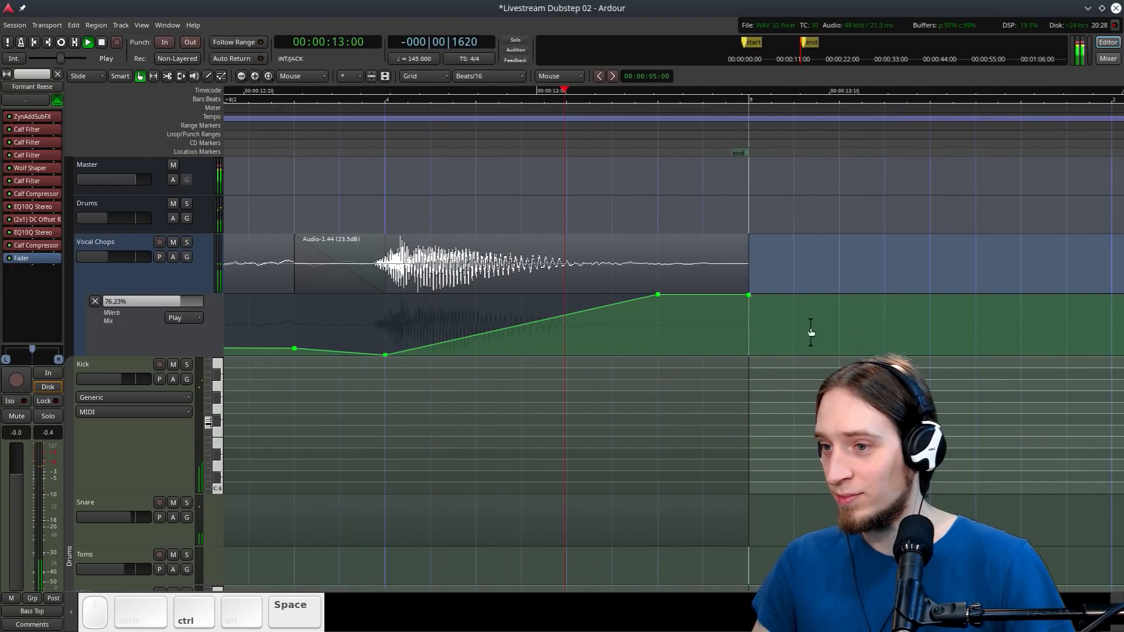
left_click(547, 274)
key("alt+4")
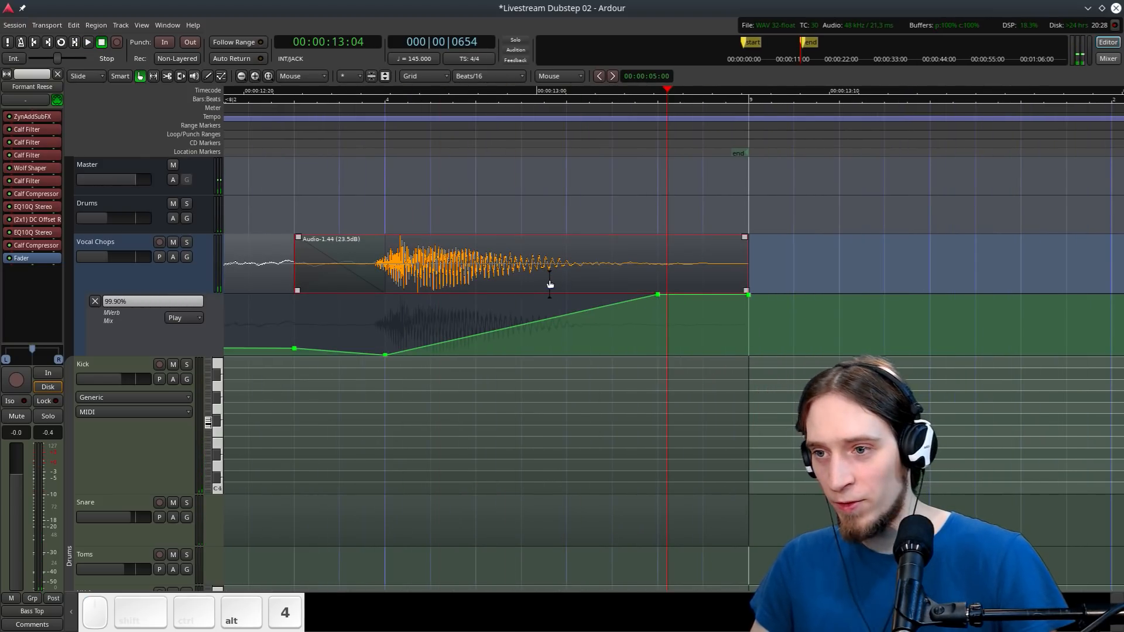
scroll(563, 234, "down", 3)
left_click(370, 120)
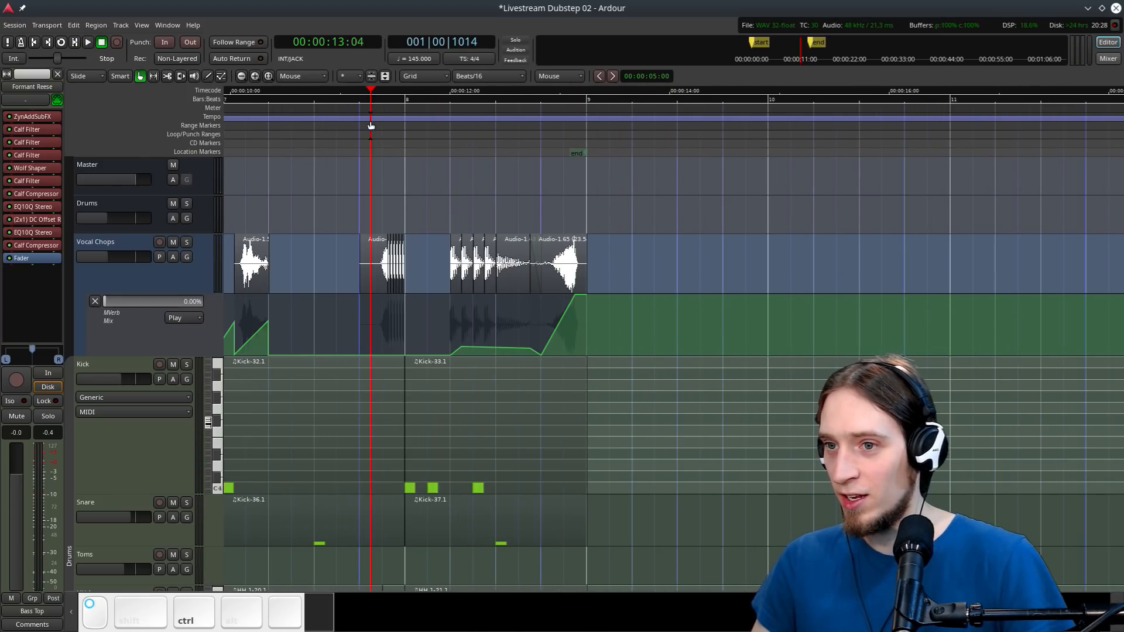
Drop the Vocal Chops MVerb Mix automation to zero at bar 9, where the last chop ends
key("space")
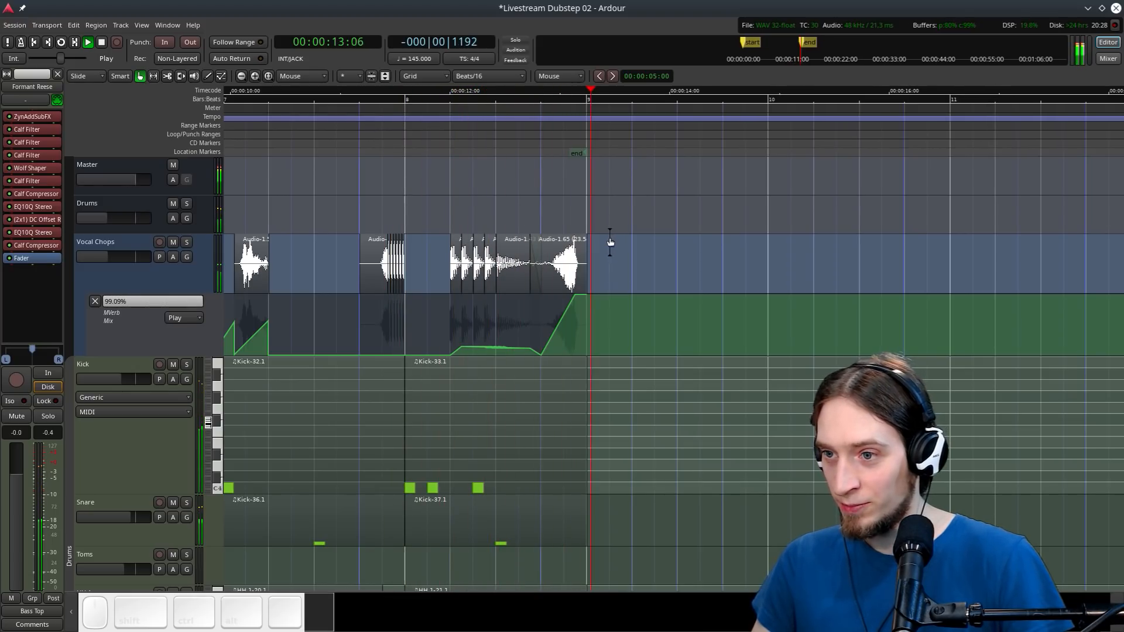
scroll(590, 286, "up", 2)
key("space")
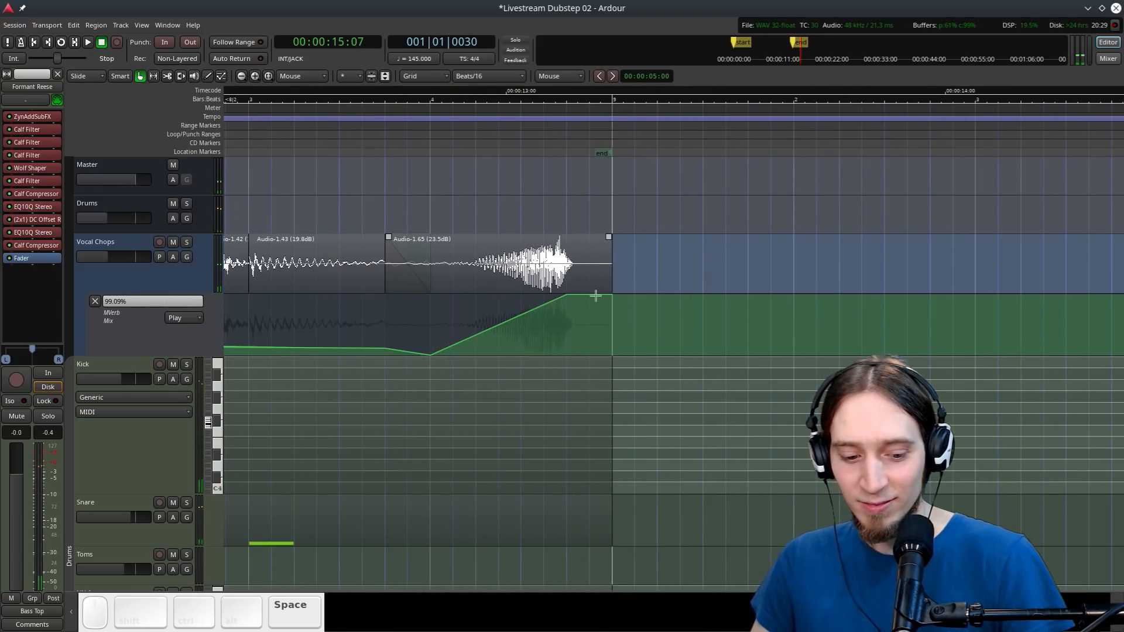
key("d")
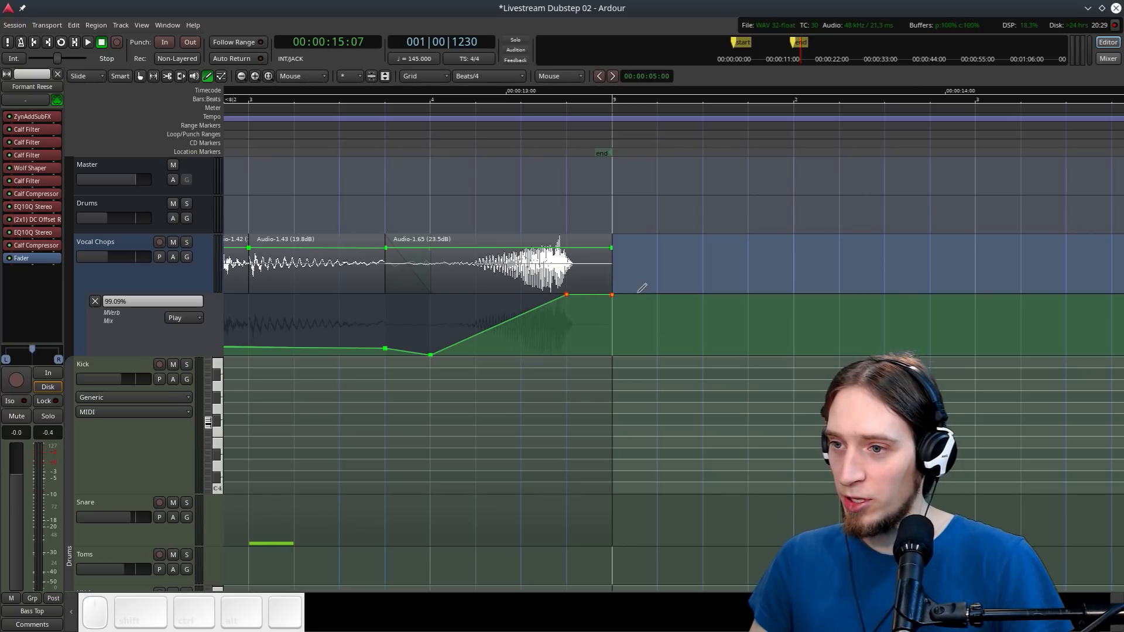
left_click(636, 297)
left_click_drag(655, 296, 614, 375)
scroll(579, 307, "down", 3)
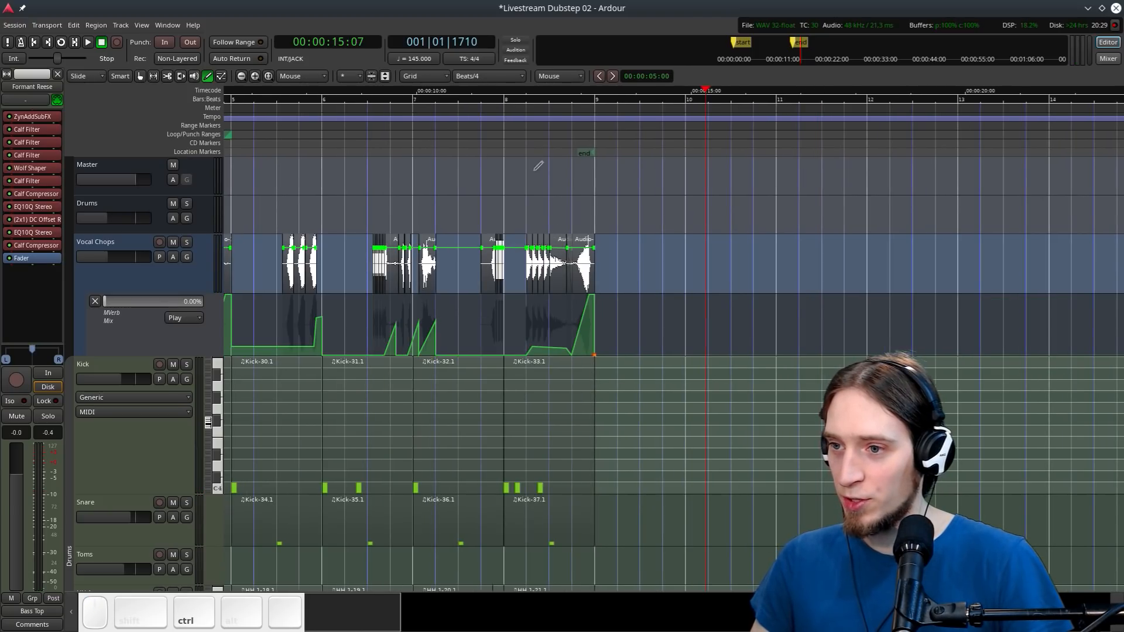
Play back the last vocal chops through the end marker to check the reverb cut-off
key("space")
scroll(525, 279, "up", 3)
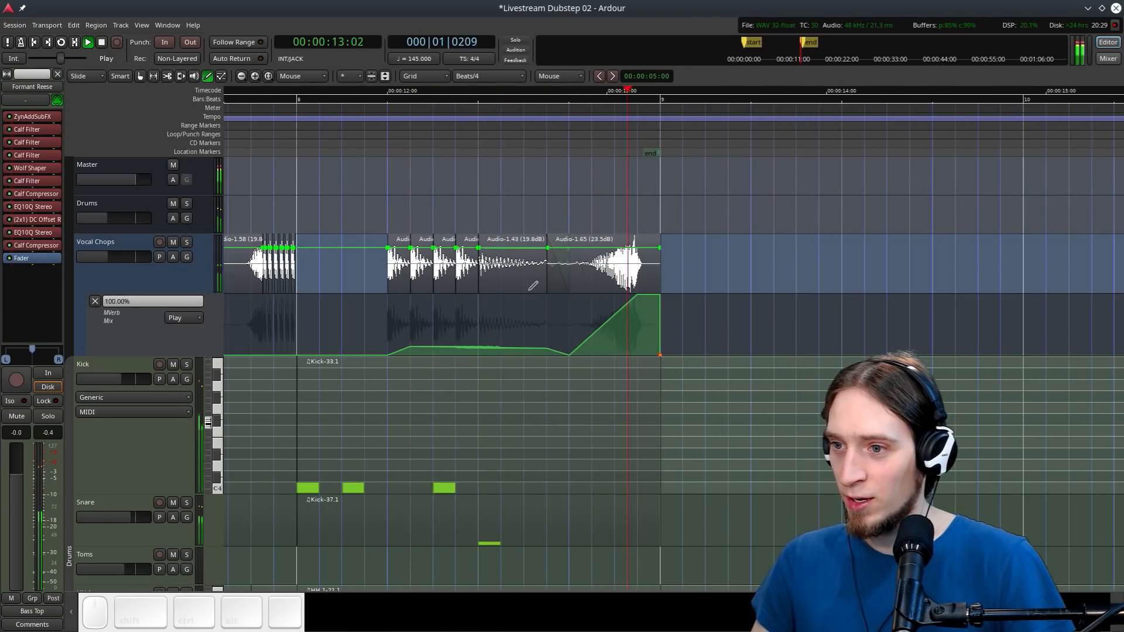
scroll(527, 281, "down", 3)
key("space")
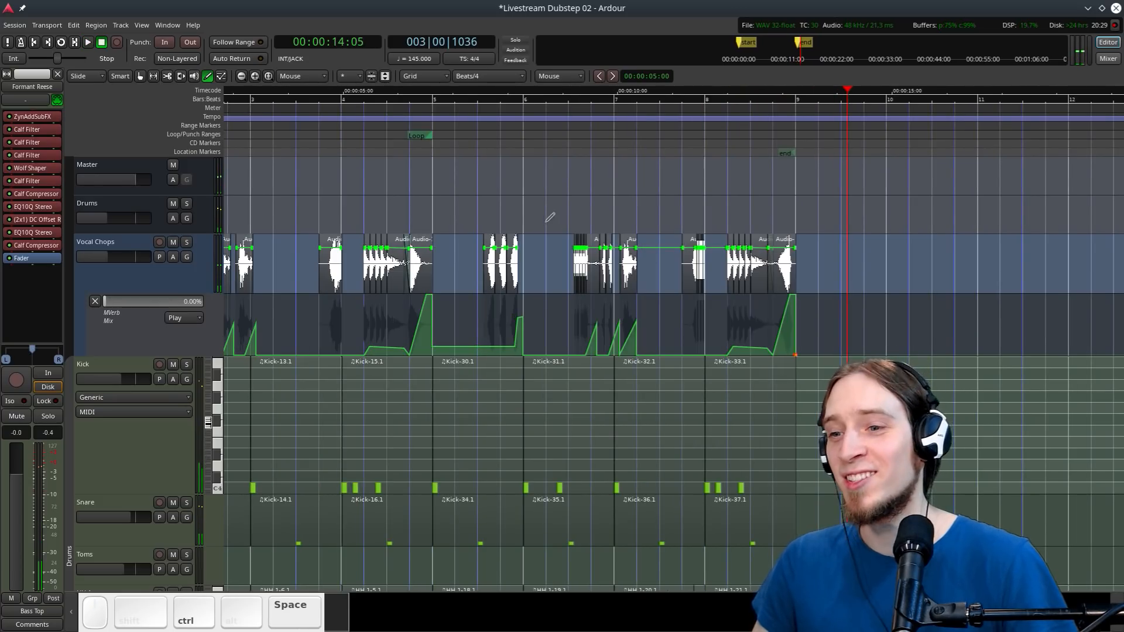
Pull the Vocal Chops MVerb Mix automation down to zero from bar 5 until the three chops begin
left_click(404, 108)
key("space")
scroll(459, 301, "up", 2)
key("space")
scroll(451, 283, "down", 1)
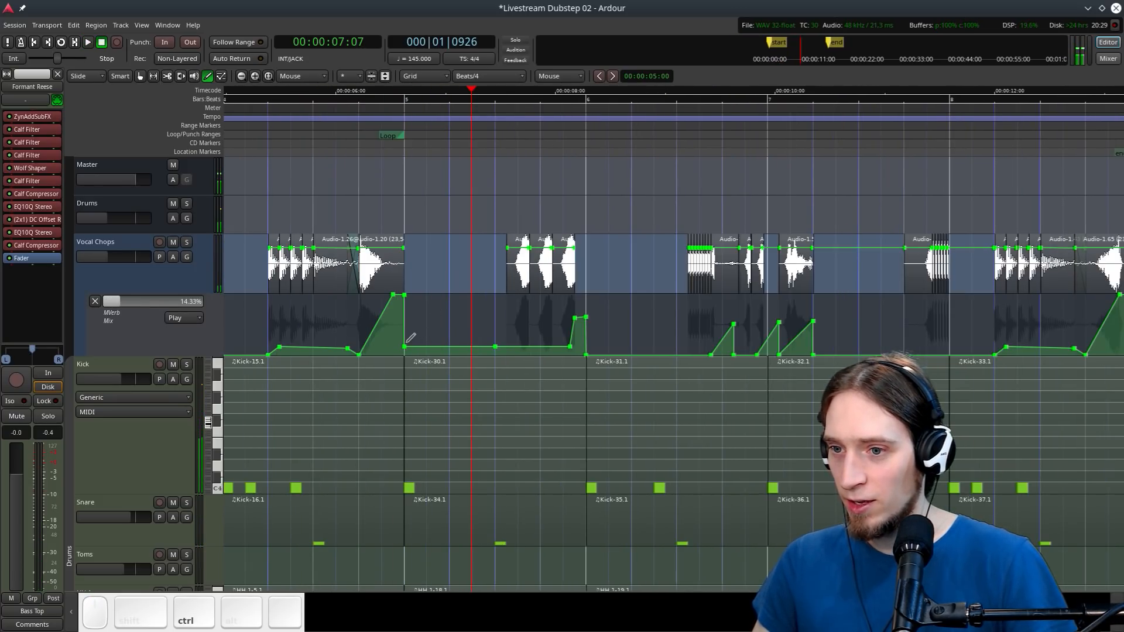
left_click_drag(404, 347, 410, 375)
left_click_drag(506, 340, 507, 356)
Play the session from 00:00:06:03 through bar 7 to hear the edited reverb automation
key("space")
left_click(349, 124)
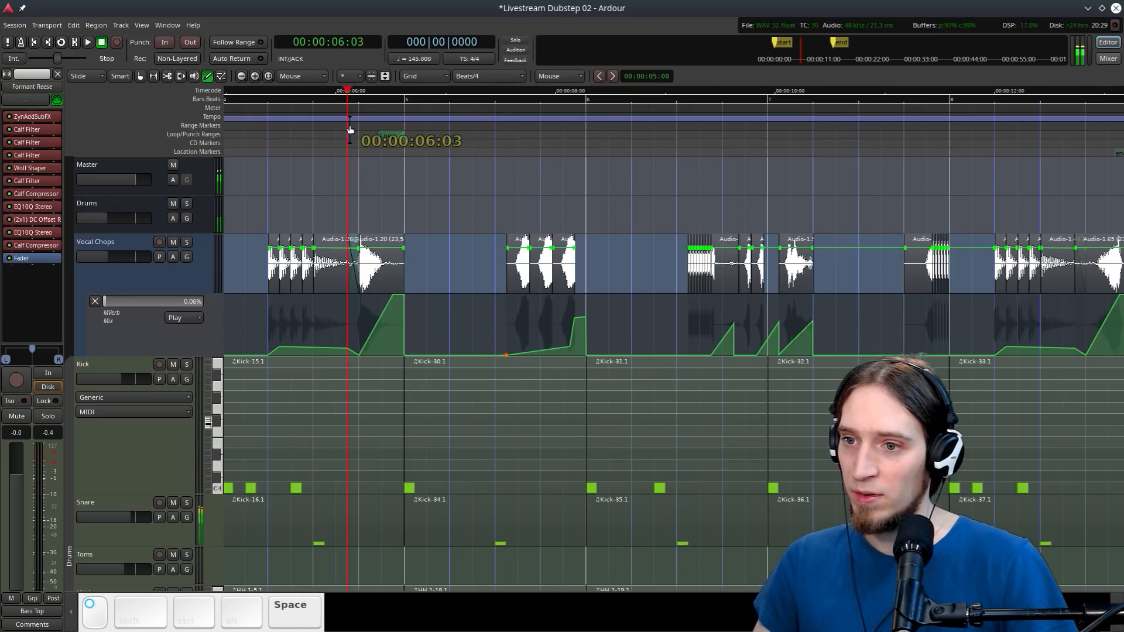
scroll(428, 238, "down", 1)
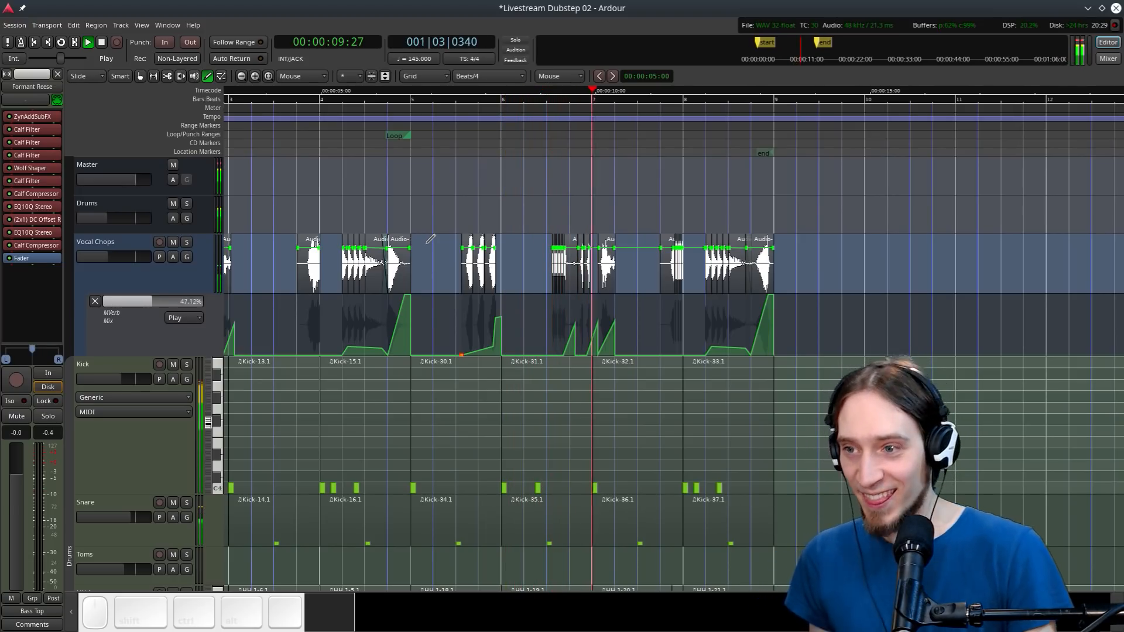
key("space")
Move the stutter chops and their Audio-1.53 tail in bar 6 a quarter beat earlier, starting on beat 3
scroll(463, 283, "up", 3, "ctrl")
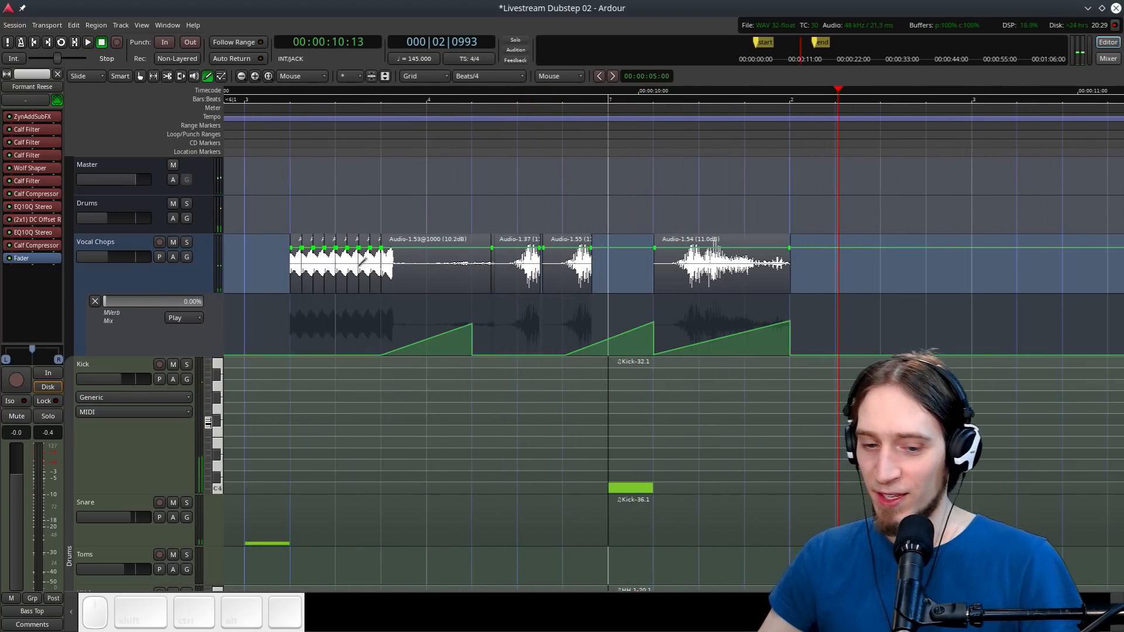
key("ctrl+f")
scroll(307, 260, "up", 1, "ctrl")
scroll(307, 260, "down", 1, "ctrl")
scroll(351, 251, "left", 2)
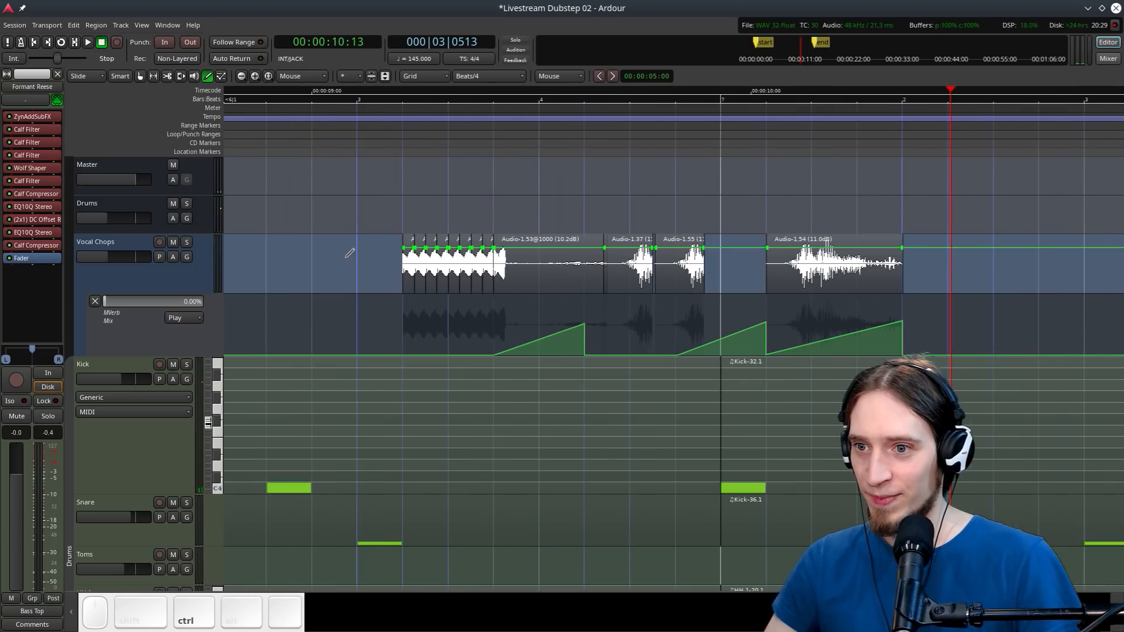
scroll(339, 271, "down", 1)
key("g")
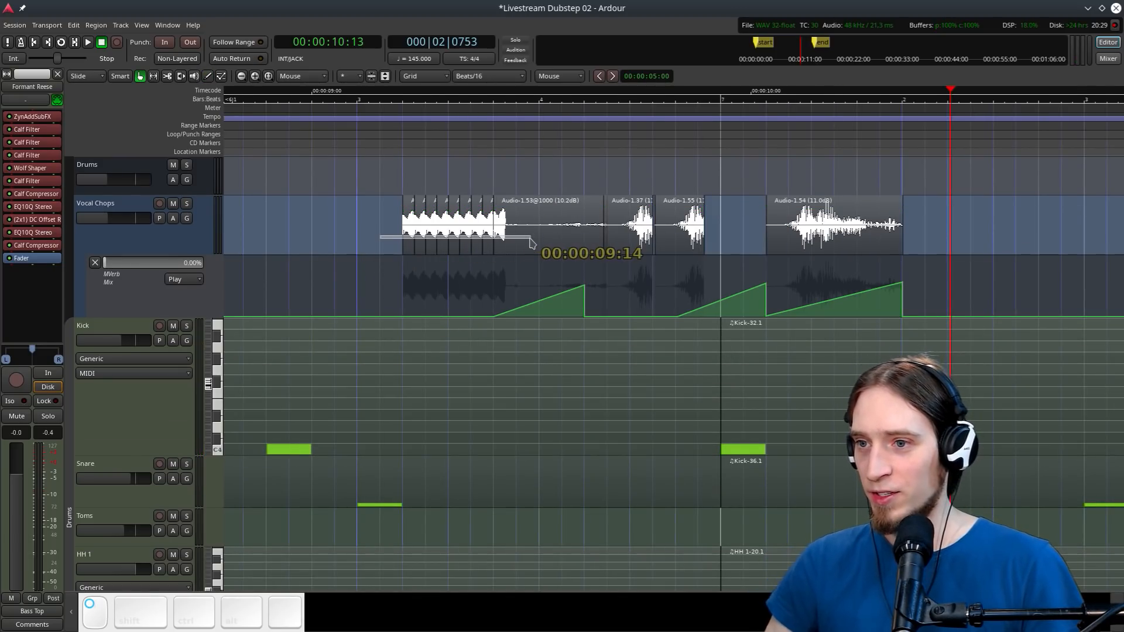
left_click(425, 236)
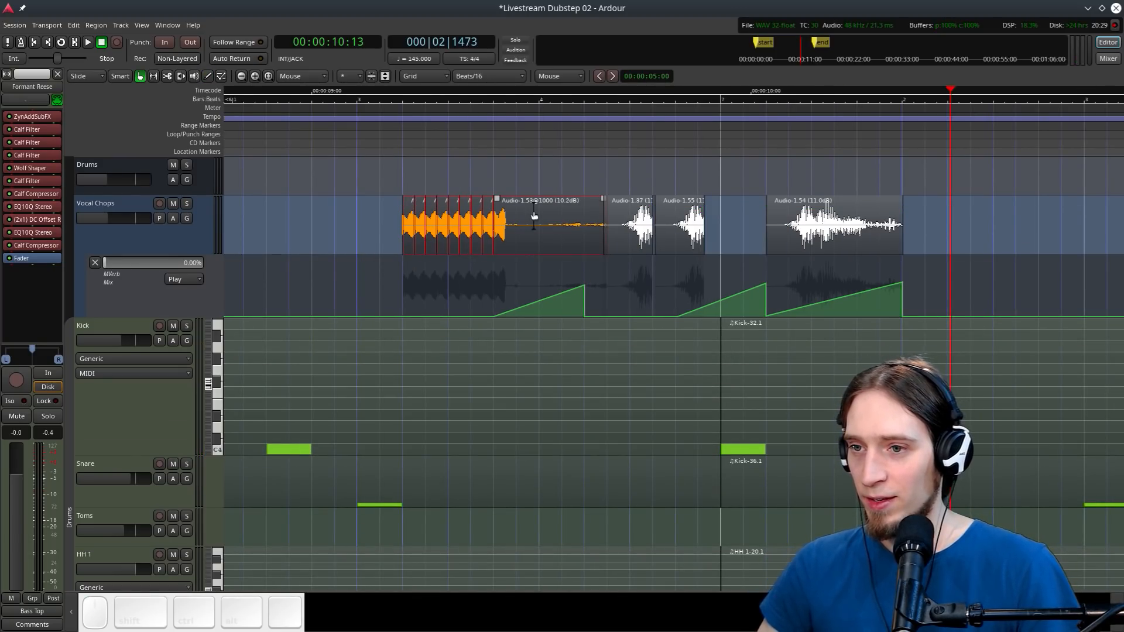
left_click_drag(533, 209, 492, 210)
scroll(532, 227, "down", 2)
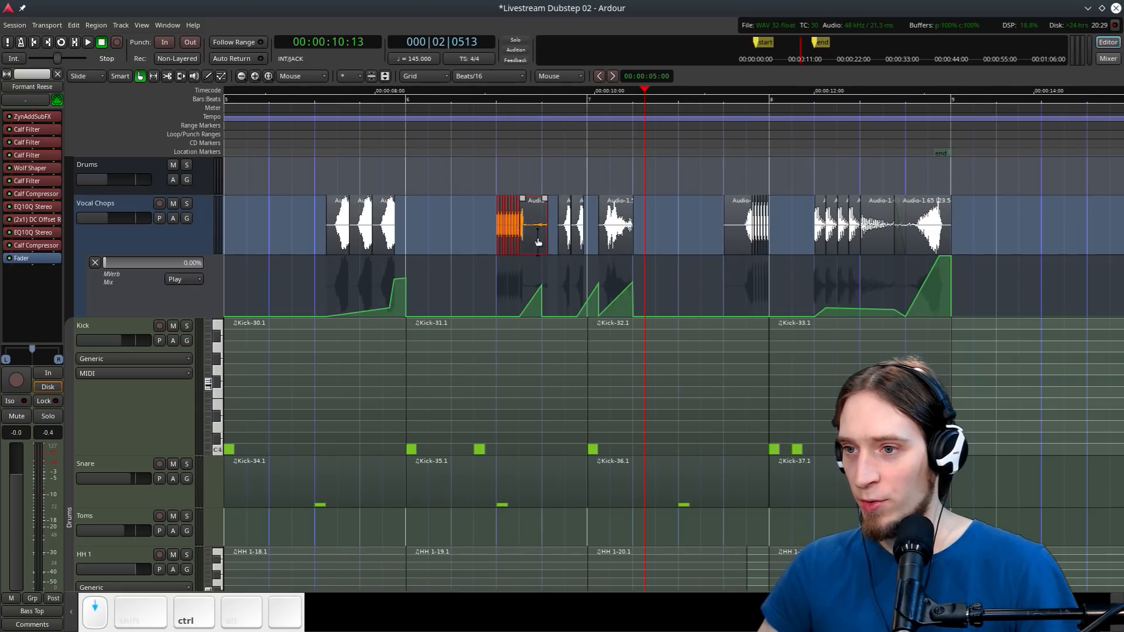
Play back from bar 5 to the end marker to check the timing of the moved stutter chops
left_click(310, 131)
key("space")
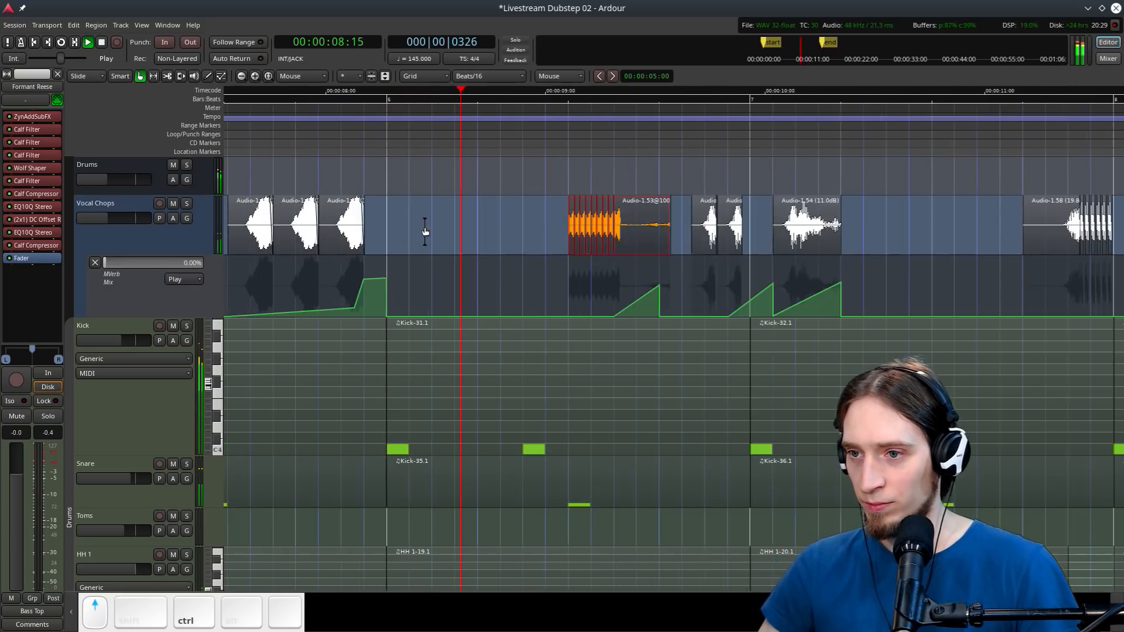
scroll(424, 226, "up", 1)
scroll(477, 235, "down", 1)
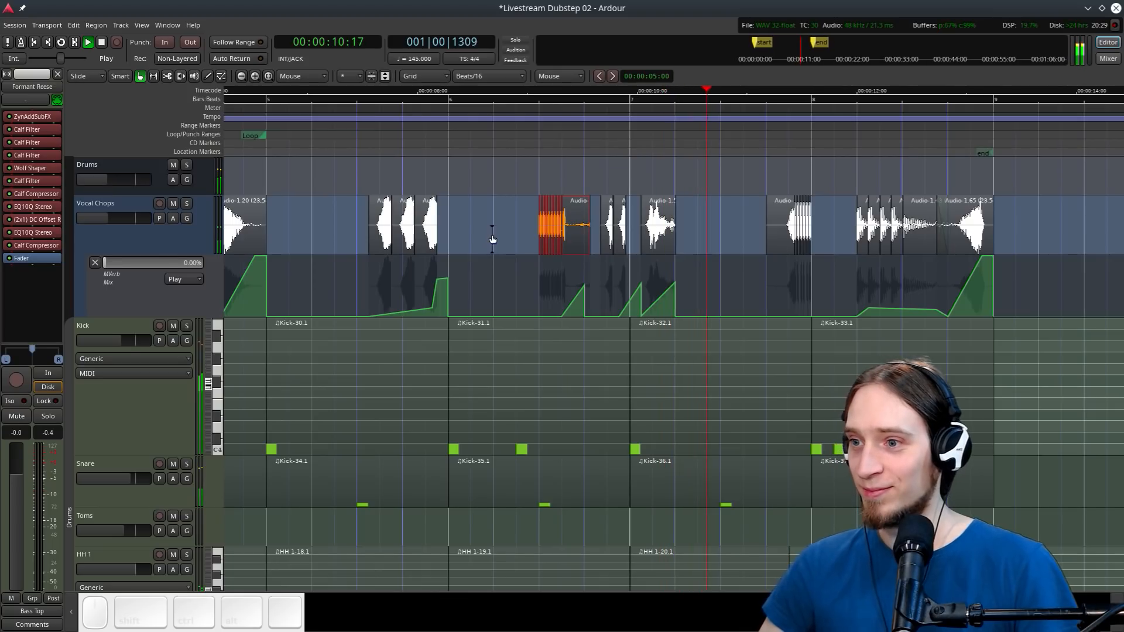
scroll(488, 235, "down", 1)
scroll(732, 234, "up", 2)
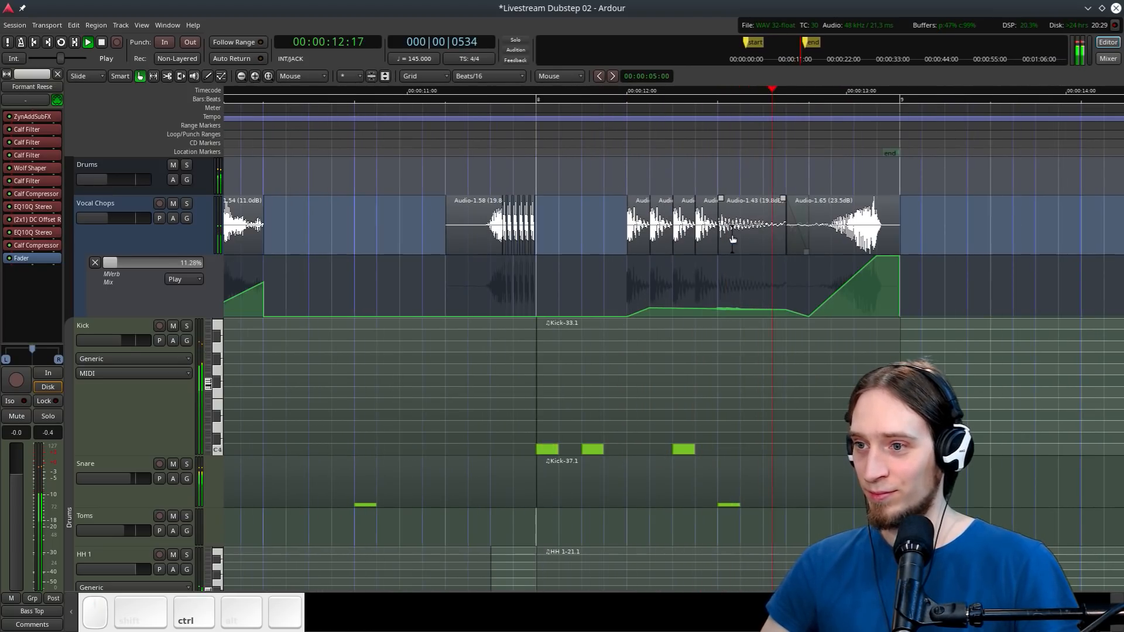
scroll(728, 235, "down", 1)
key("space")
Replay the end of bar 8 past the end marker and save the session
left_click(760, 99)
key("space")
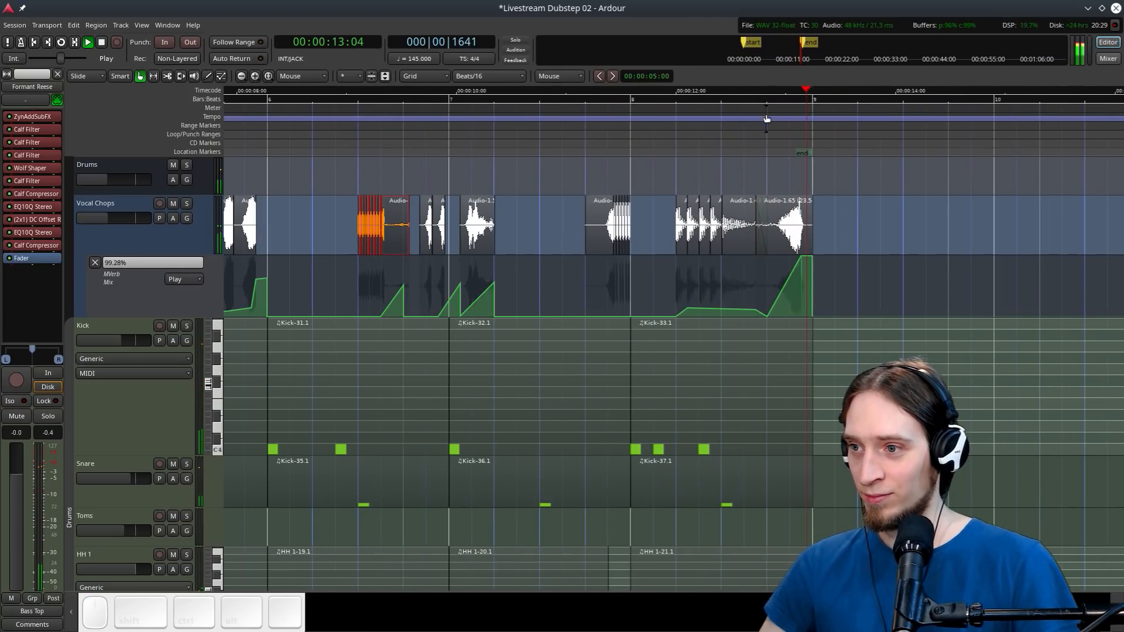
key("space")
scroll(894, 195, "down", 1)
key("ctrl+s")
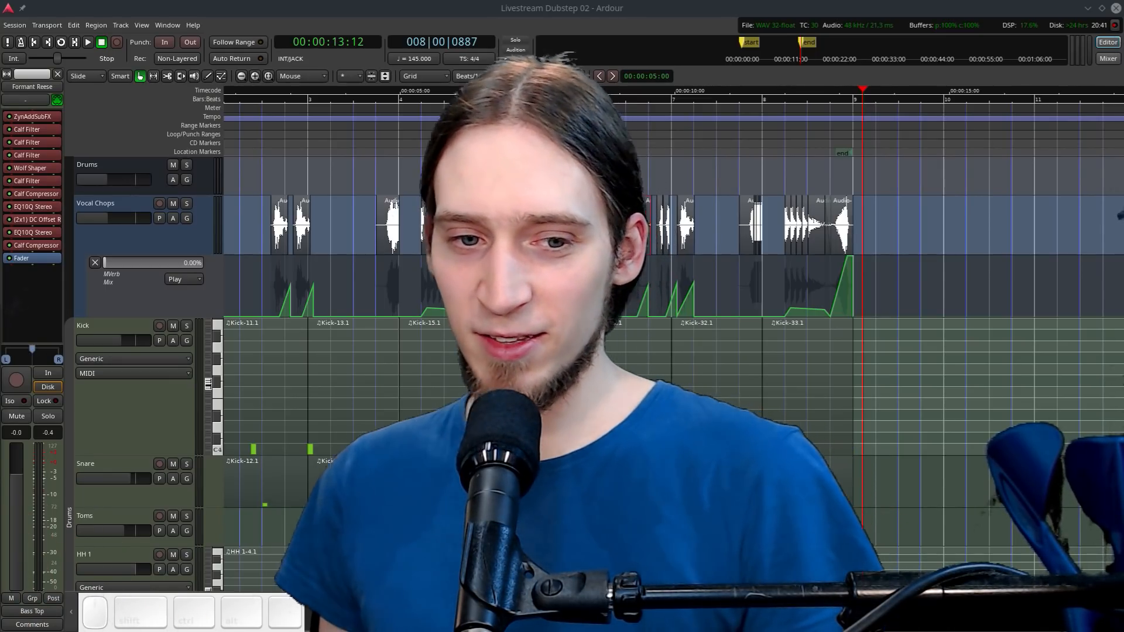
Return the playhead to the session start and look over the tracks, including the Kick and FM Growl channel strips
left_click(632, 225)
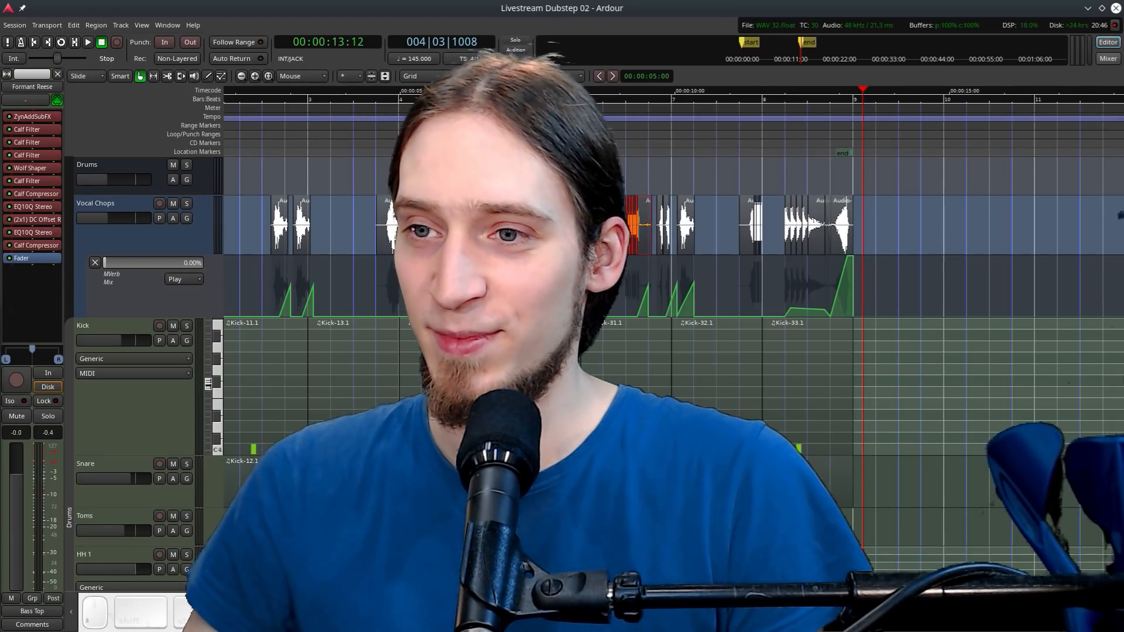
key("Home")
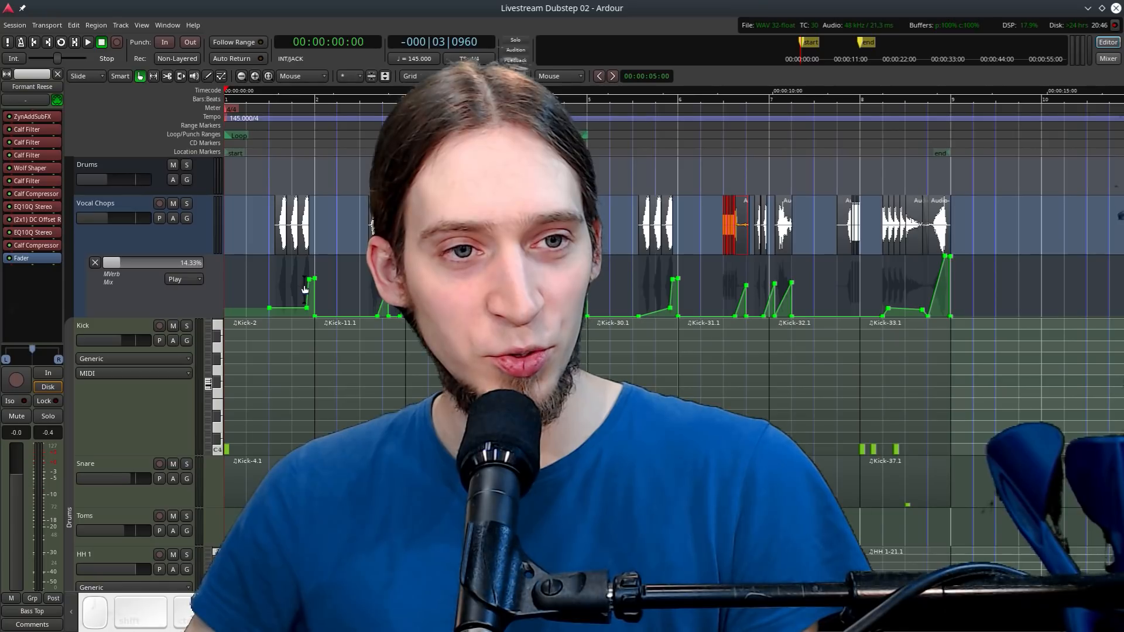
left_click(135, 401)
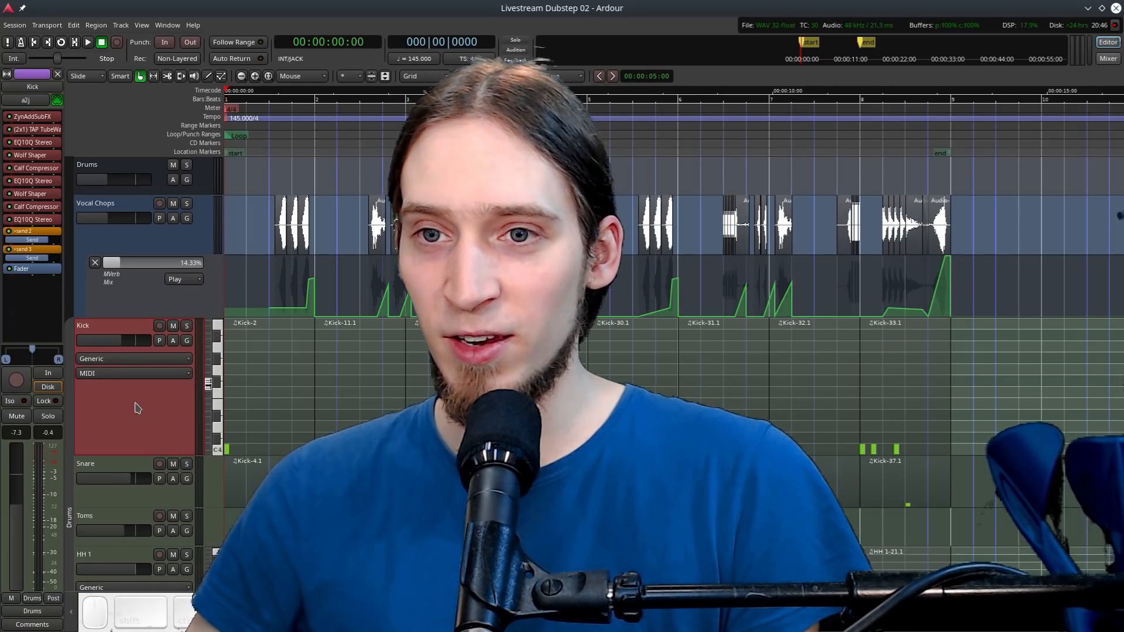
scroll(136, 408, "down", 5)
left_click(131, 313)
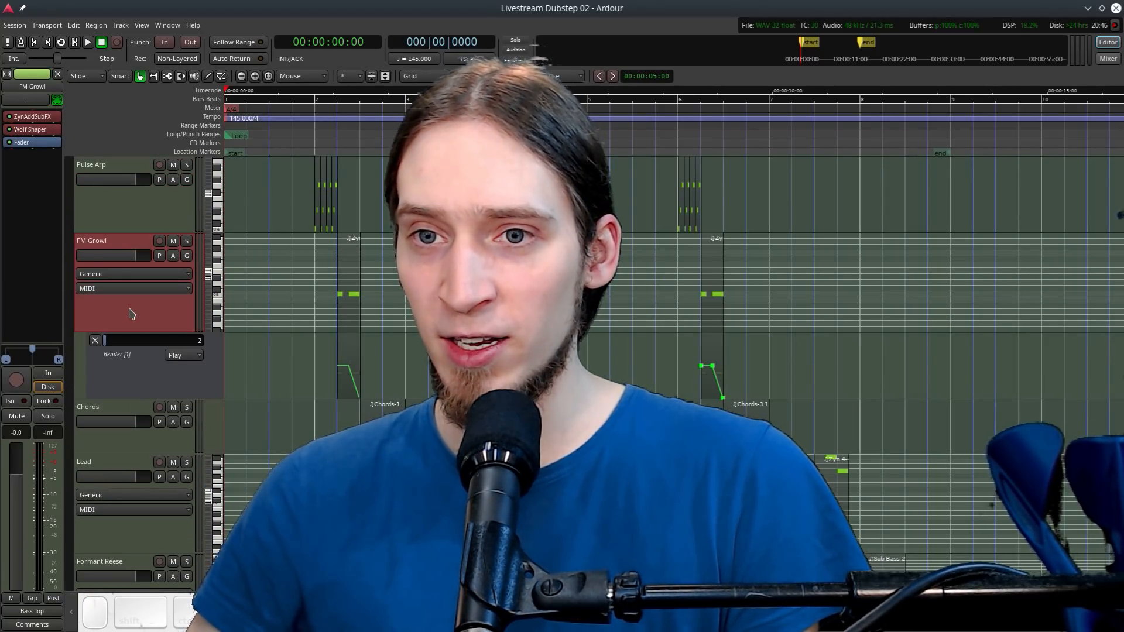
scroll(126, 342, "down", 10)
scroll(100, 362, "up", 15)
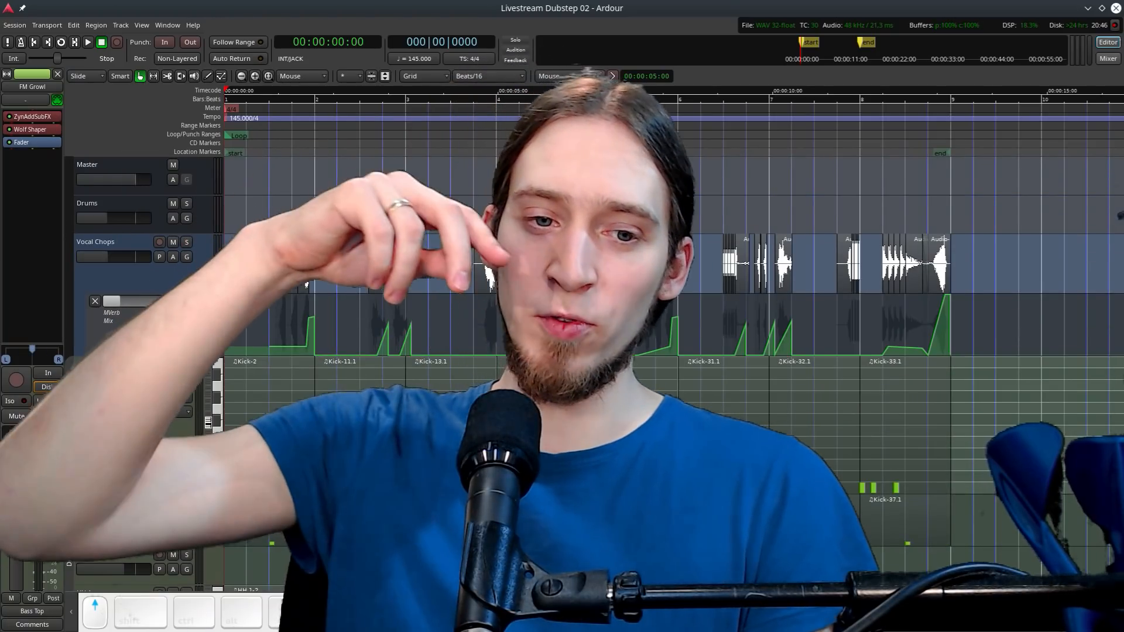
scroll(218, 203, "down", 2)
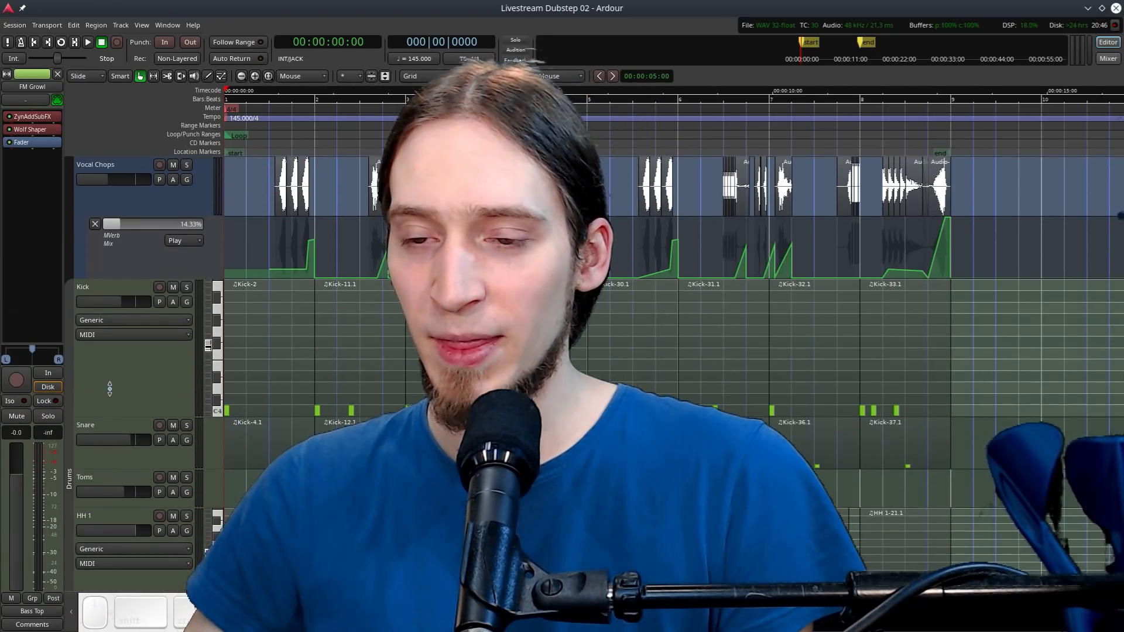
left_click(111, 394)
scroll(111, 182, "up", 2)
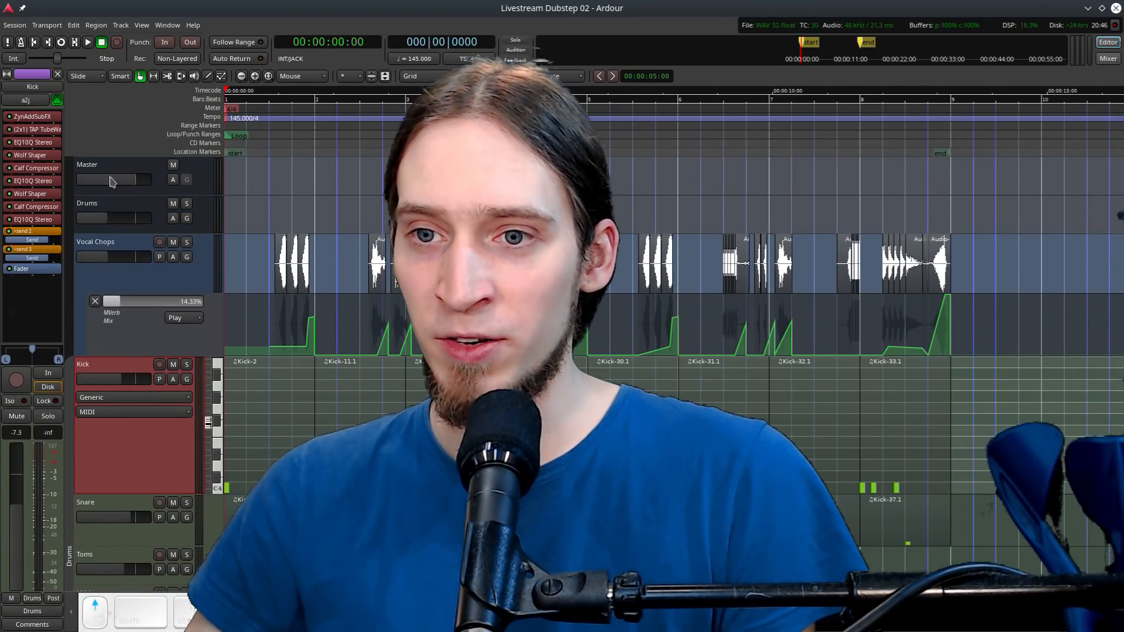
Show the Master channel strip, play the arrangement from the start to the end marker, and put the playhead back in bar 8
left_click(109, 165)
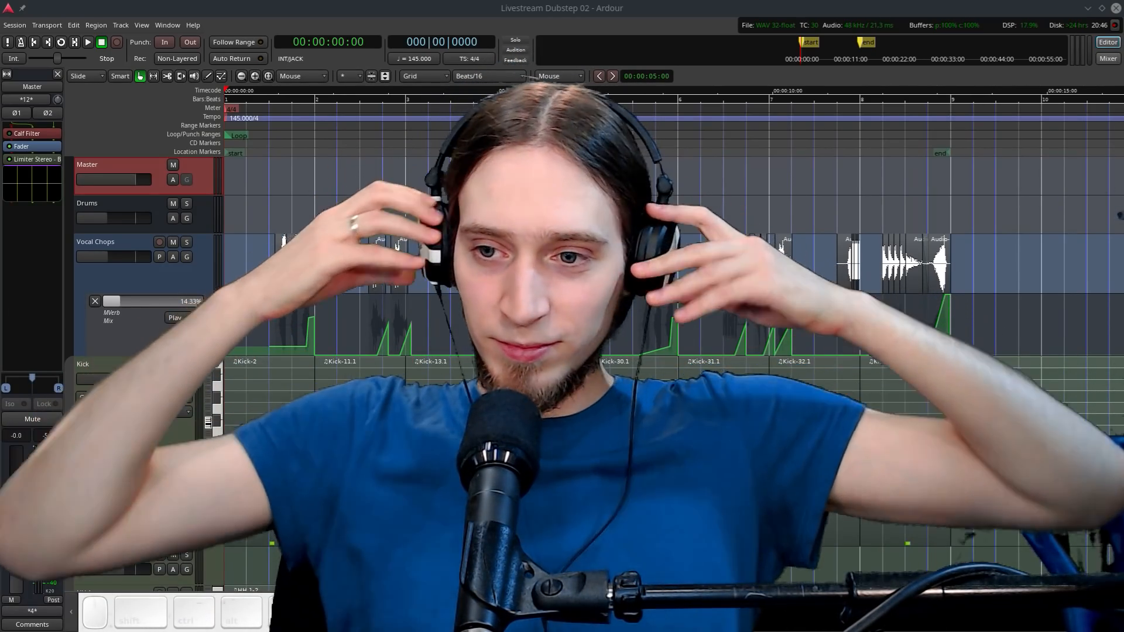
key("space")
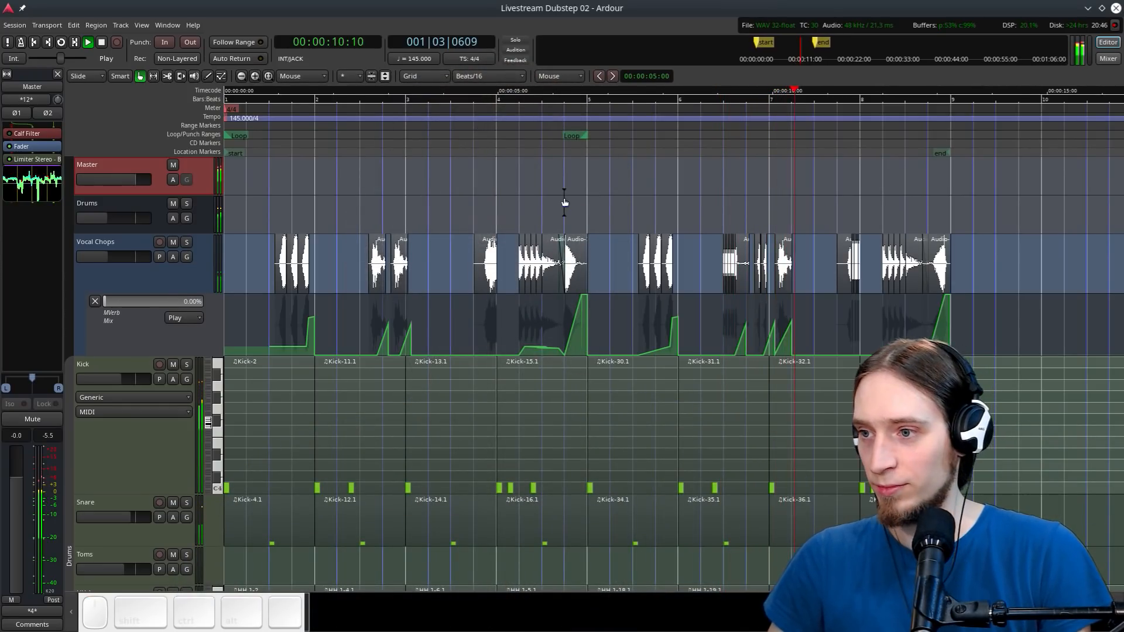
scroll(659, 262, "down", 1, "ctrl")
scroll(644, 263, "down", 1, "ctrl")
scroll(360, 299, "up", 3, "ctrl")
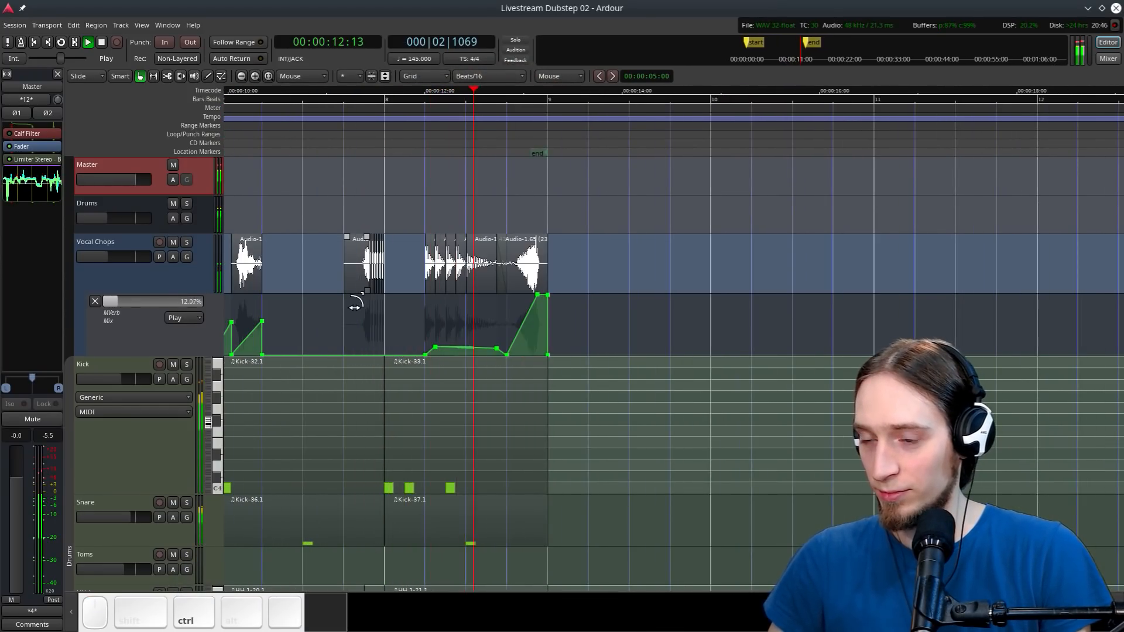
key("space")
scroll(396, 102, "down", 1, "ctrl")
left_click(395, 101)
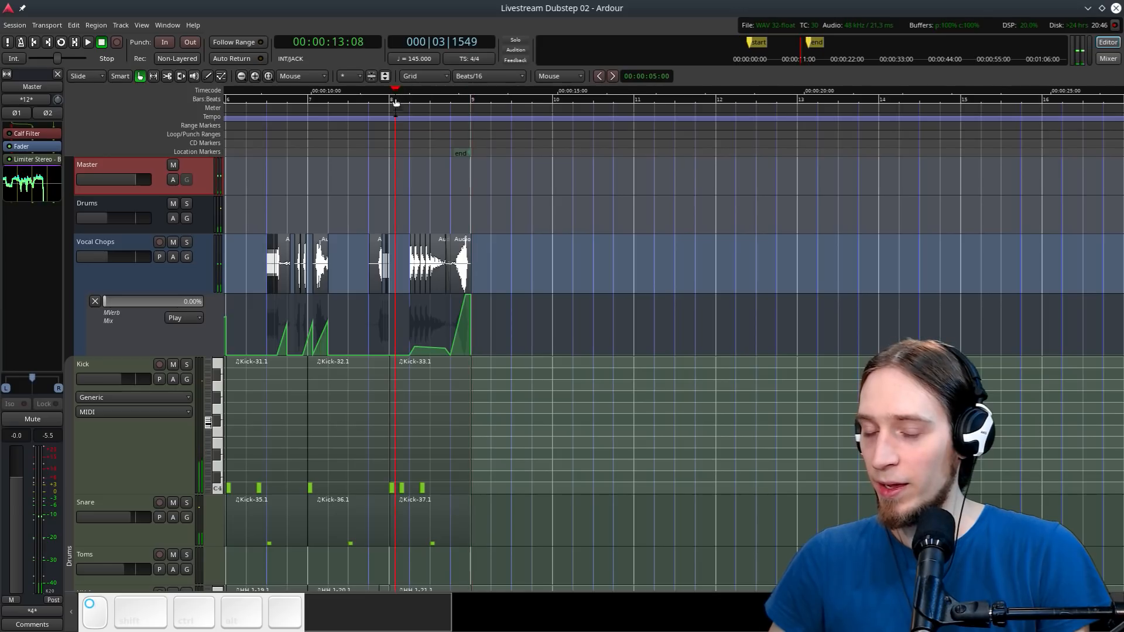
Select the range from bar 1 to the end of bar 8 on all tracks from Vocal Chops through Sine Compression
scroll(361, 178, "down", 2, "ctrl")
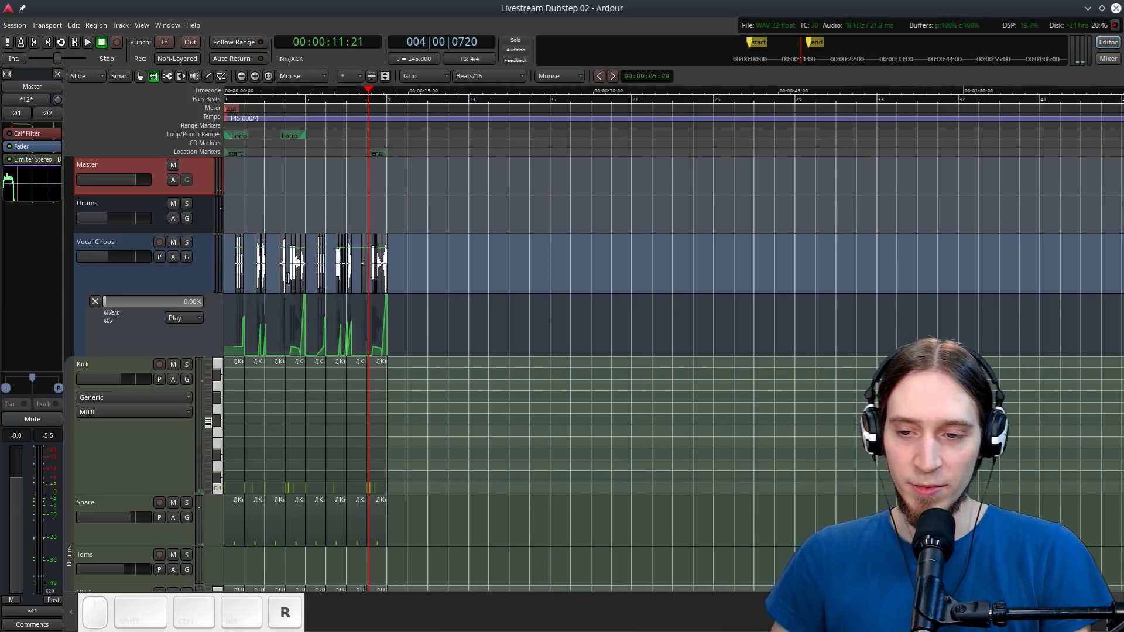
scroll(384, 262, "up", 2, "ctrl")
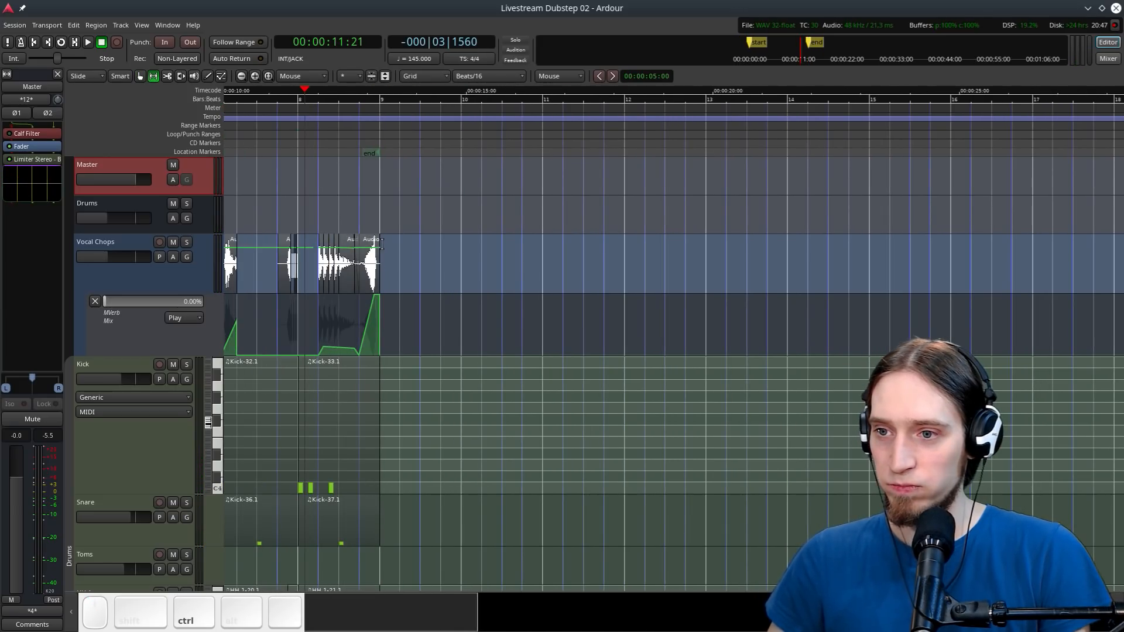
left_click_drag(383, 262, 226, 264)
scroll(163, 303, "down", 10)
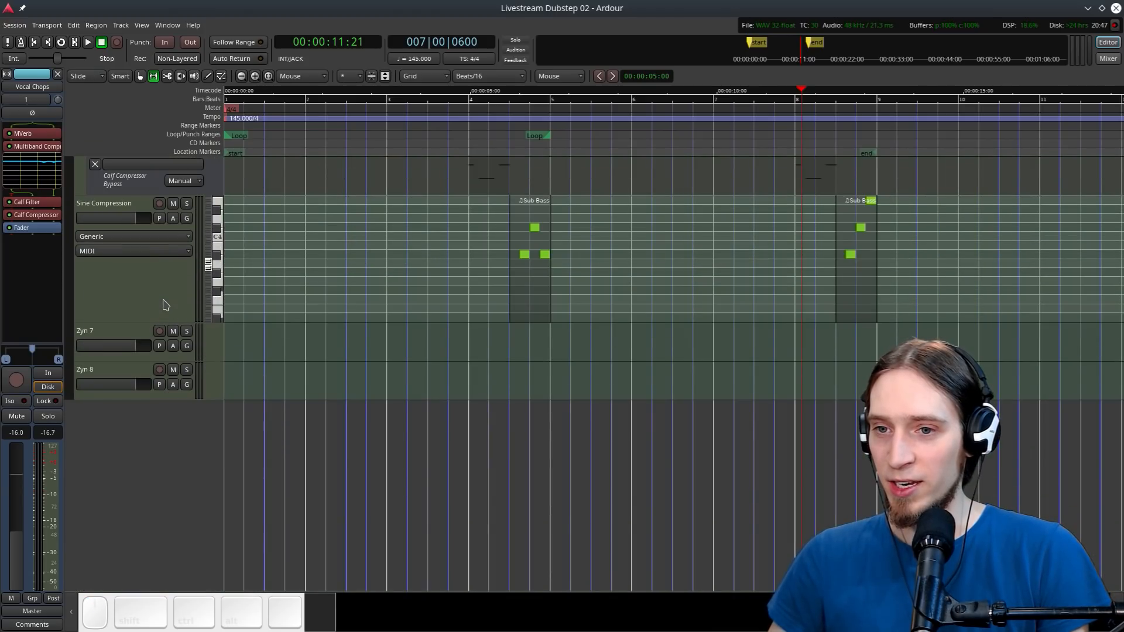
left_click(154, 292, "shift")
scroll(264, 293, "up", 3)
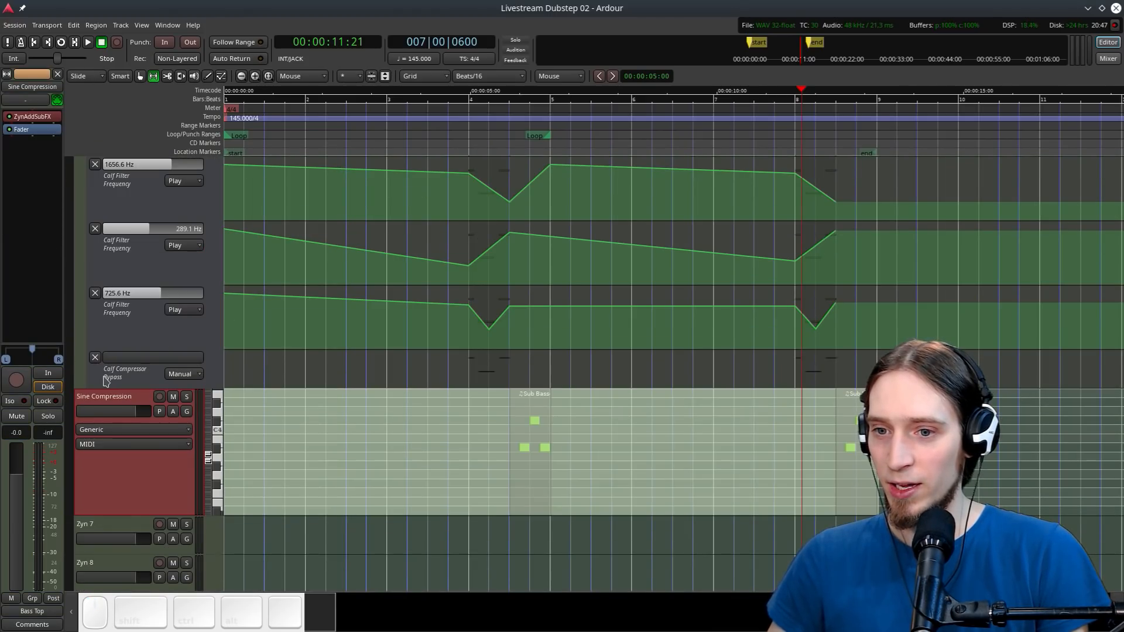
Add the first Calf Filter Frequency lane of Formant Reese and the MVerb Mix lane of Vocal Chops to the selection
scroll(134, 374, "up", 2)
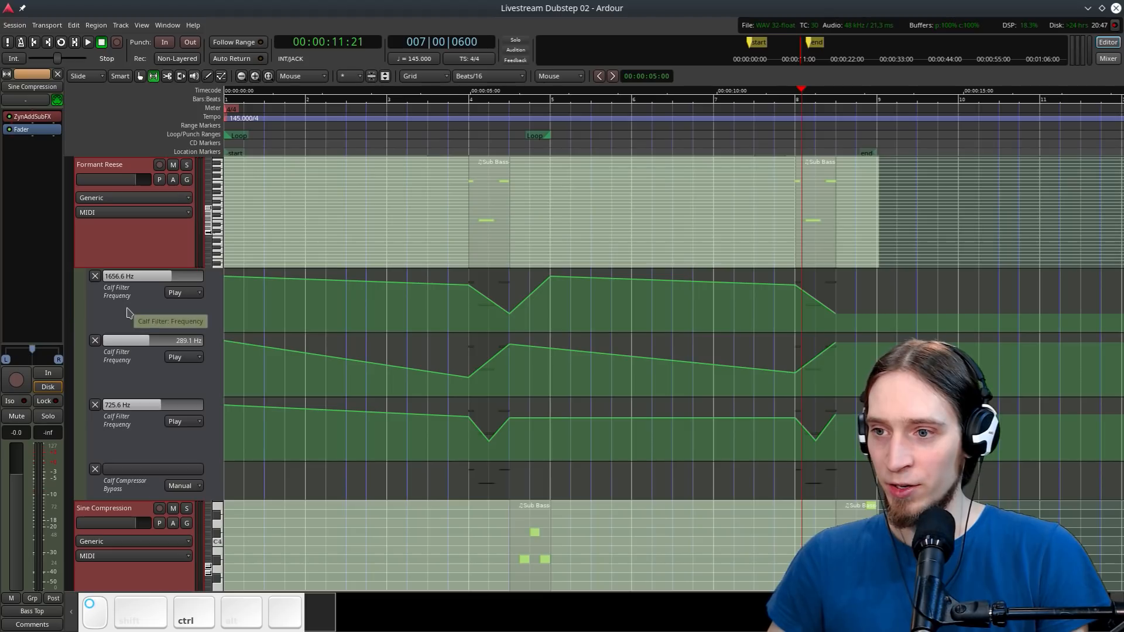
scroll(128, 366, "down", 1)
left_click(136, 273)
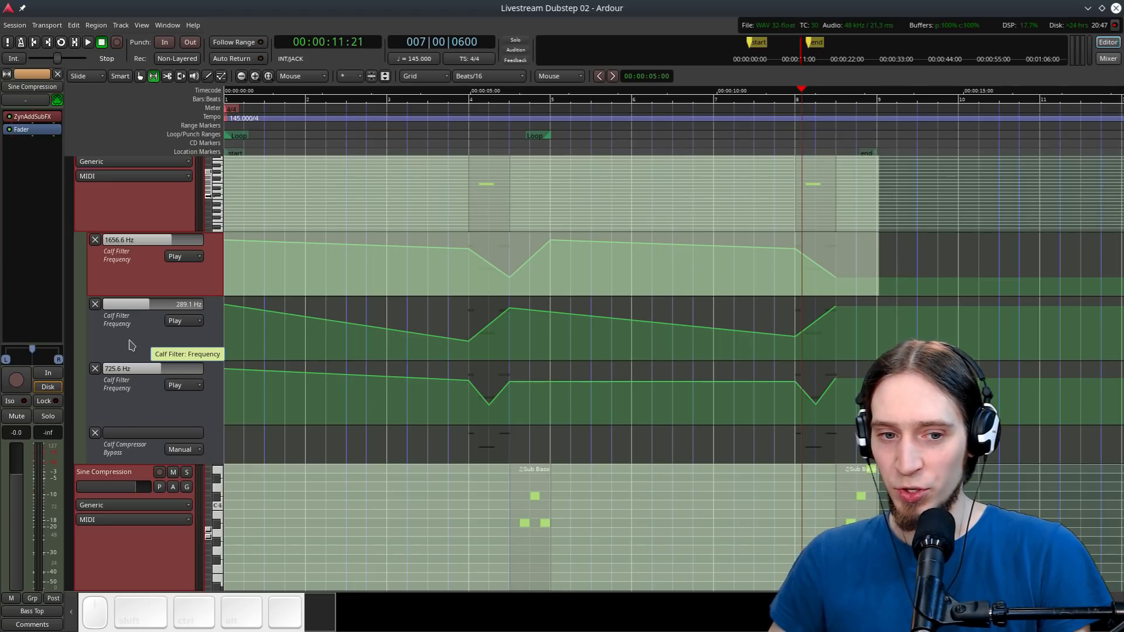
scroll(248, 316, "up", 12)
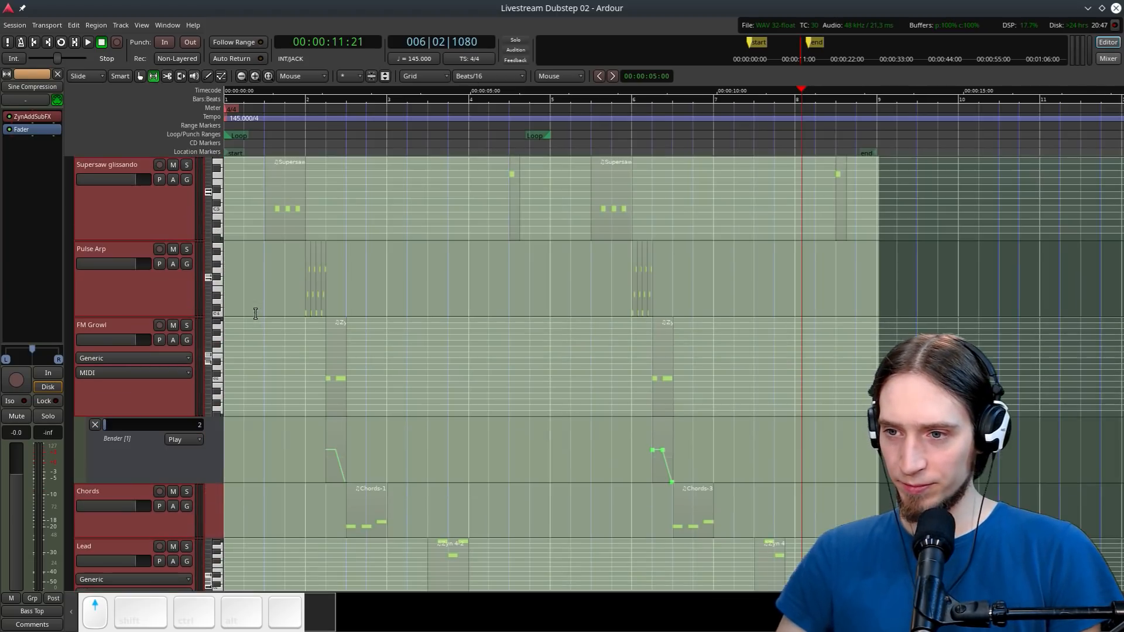
scroll(176, 410, "up", 10)
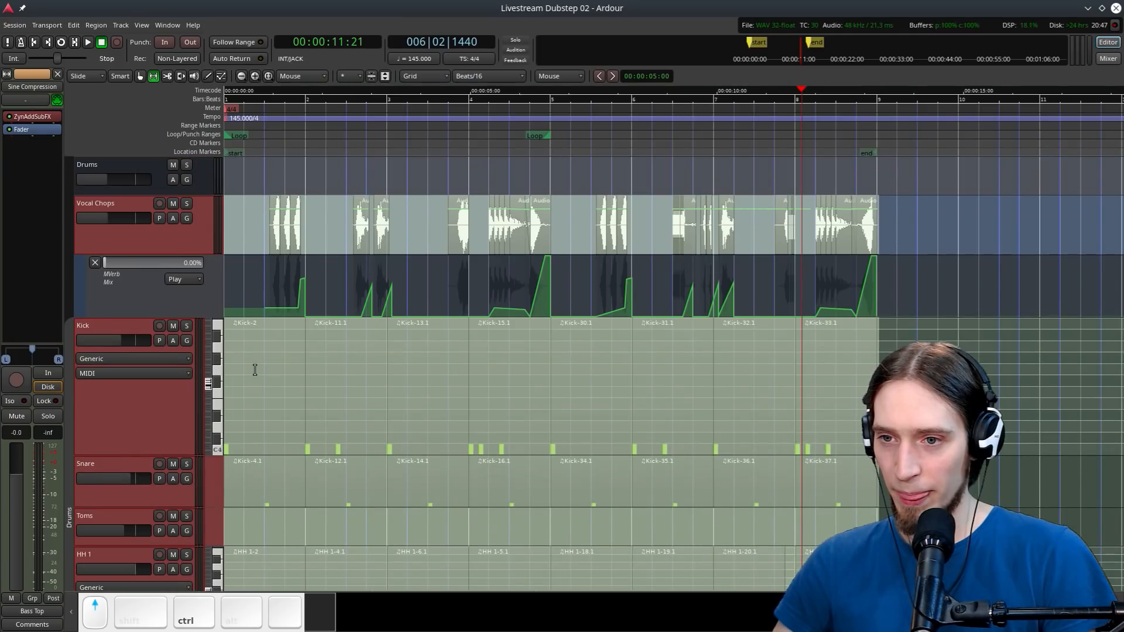
left_click(139, 341)
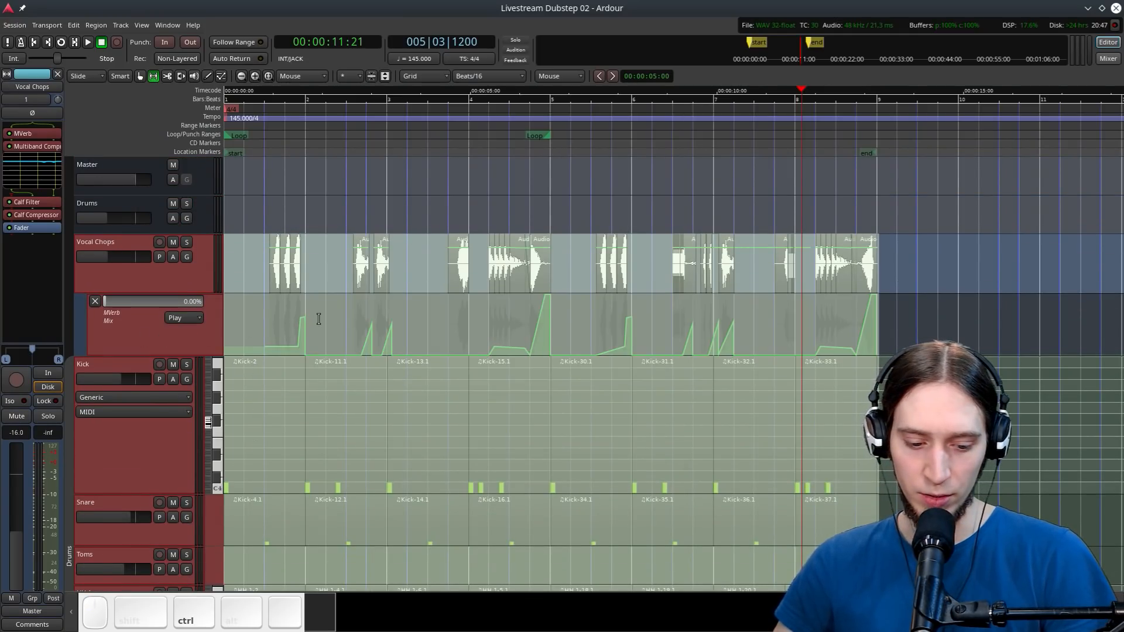
Cut the selected eight-bar section, put the playhead at bar 9 and set the primary clock to bars and beats
key("ctrl+x")
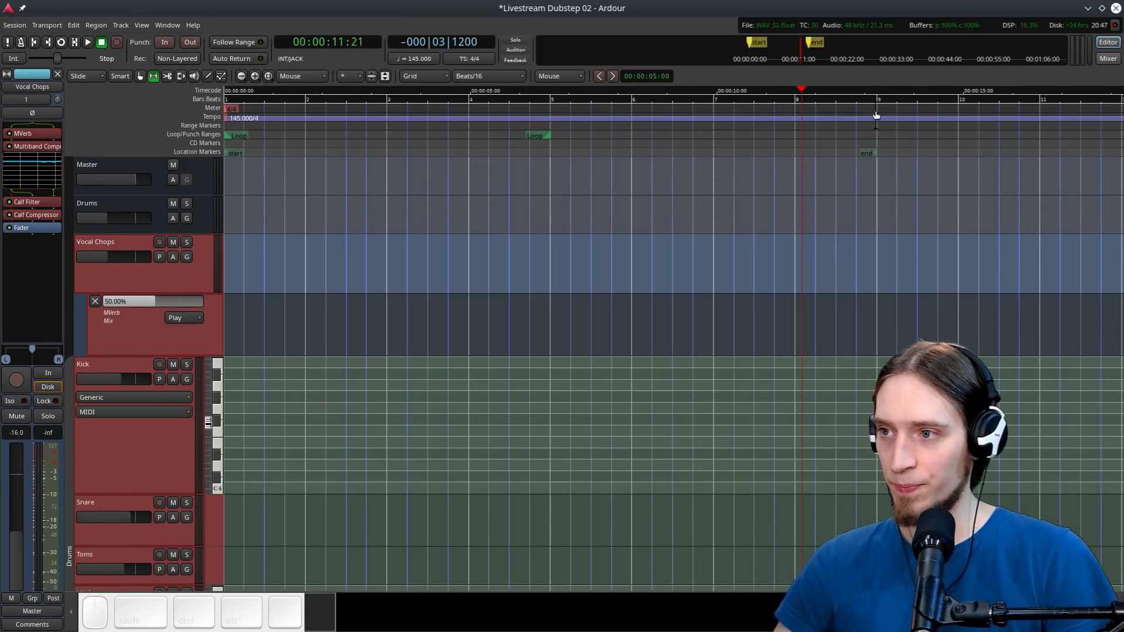
left_click(876, 110)
scroll(506, 125, "down", 1, "ctrl")
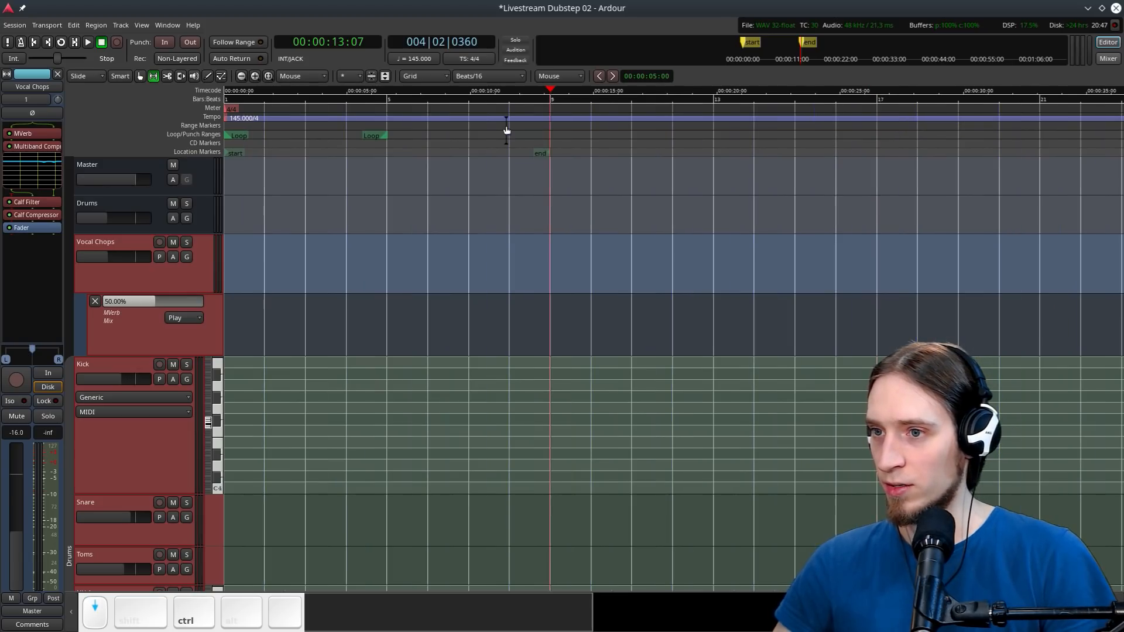
scroll(506, 125, "down", 1, "ctrl")
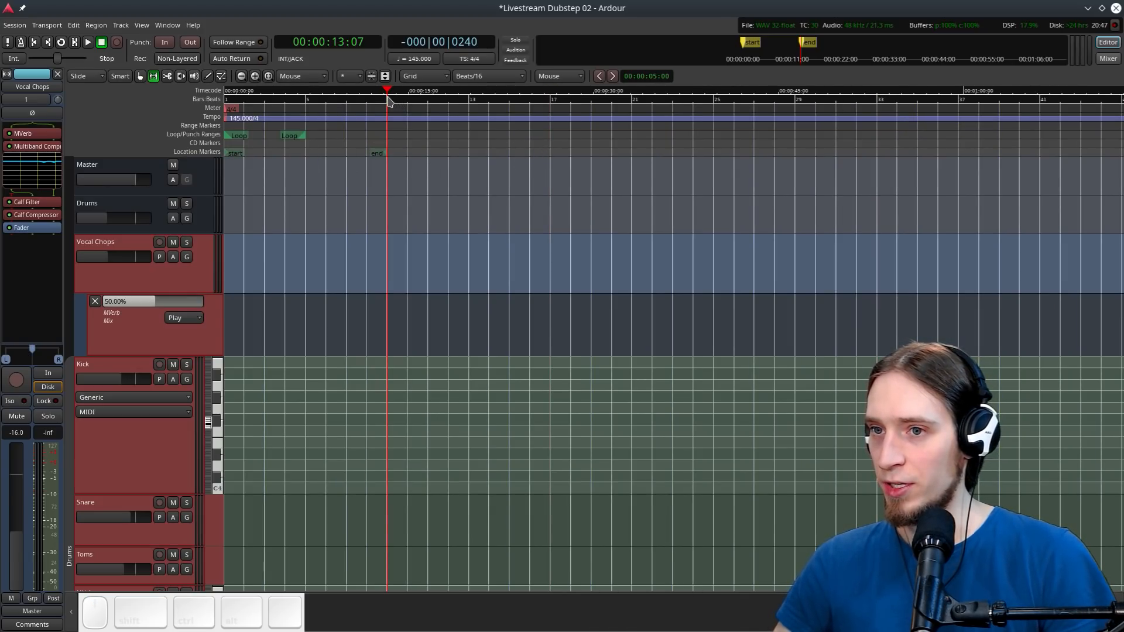
right_click(358, 48)
left_click(362, 63)
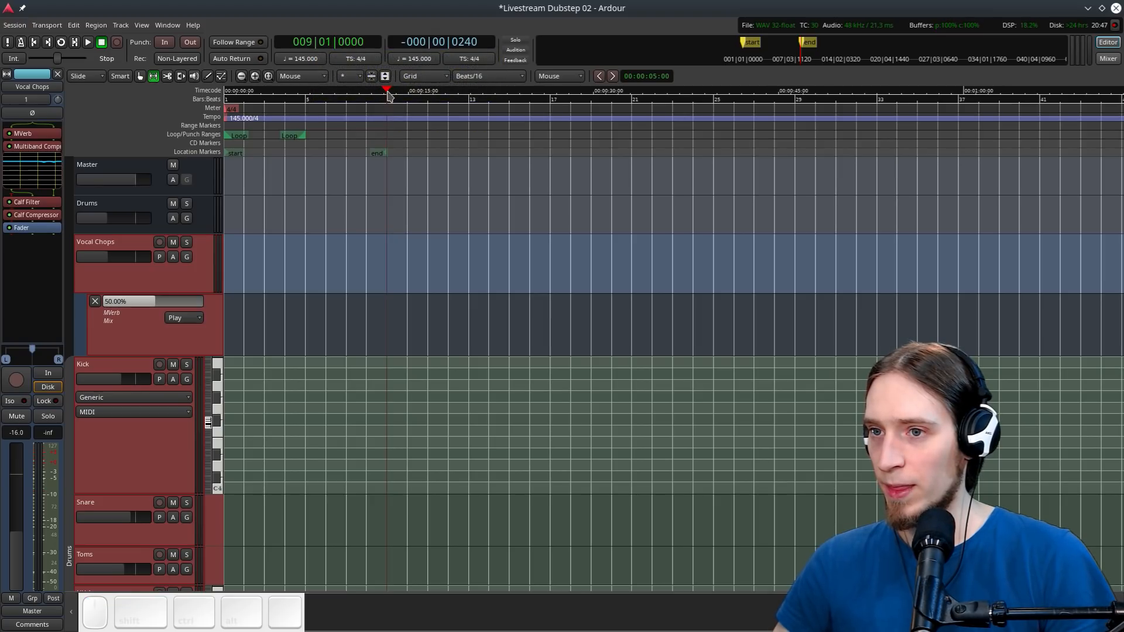
Move the playhead to bar 17 and paste the cut section there
mouse_move(386, 89)
left_mouse_down()
mouse_move(561, 100)
mouse_move(530, 99)
left_mouse_up()
scroll(558, 126, "up", 2, "ctrl")
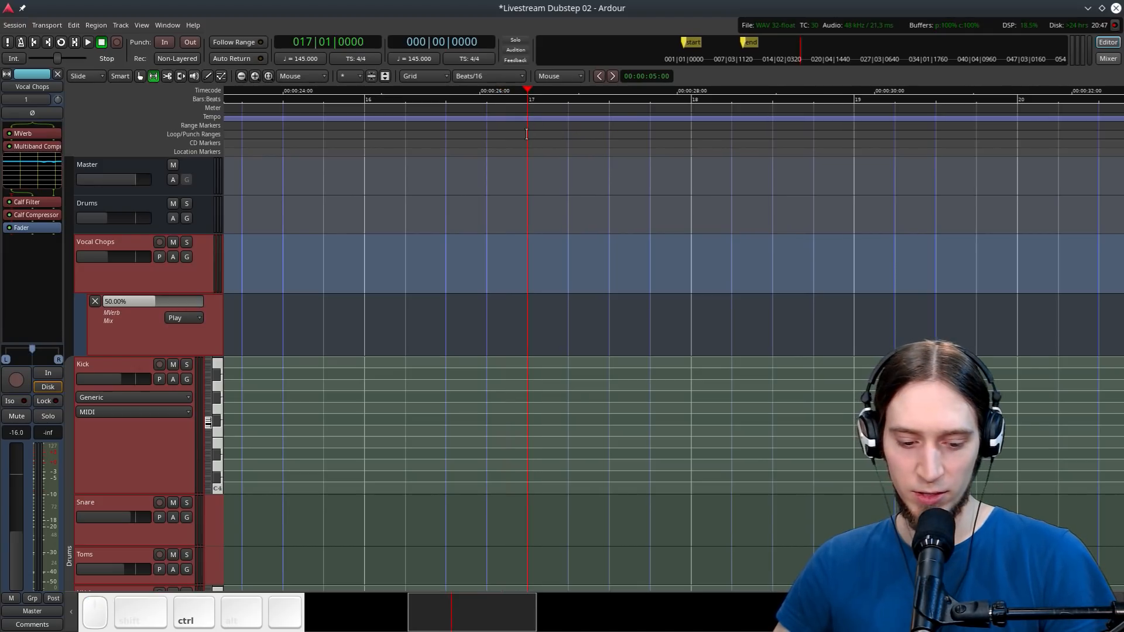
key("ctrl+v")
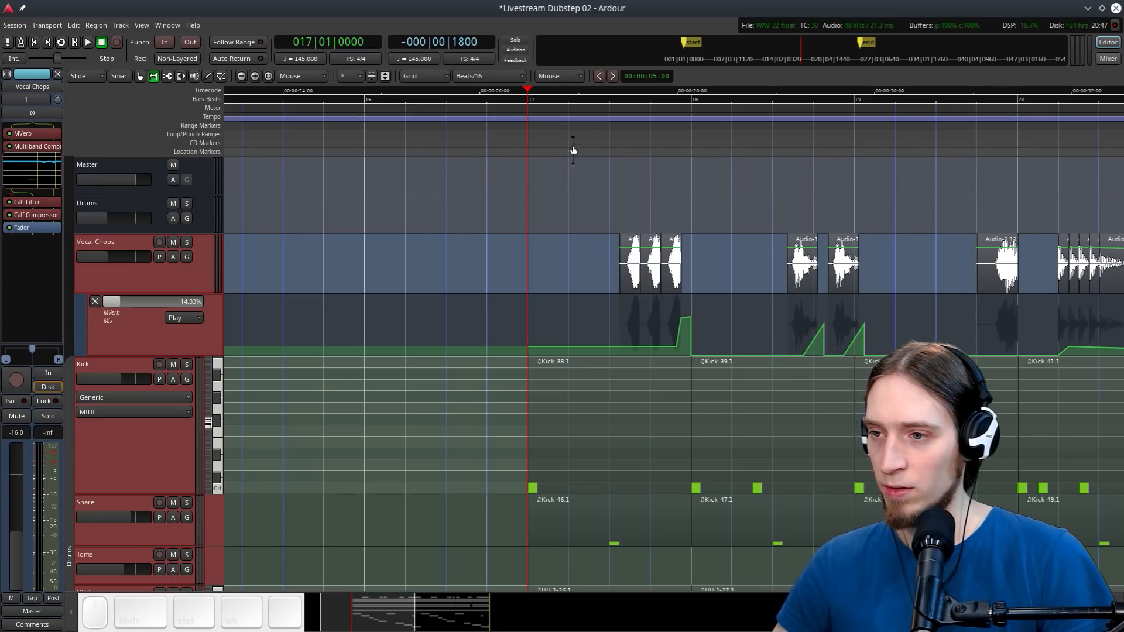
Play the pasted section from bar 17 and check the tracks and Calf Filter automation lanes, then put the playhead in bar 19
left_click(514, 116)
key("space")
scroll(475, 288, "down", 1, "ctrl")
scroll(475, 287, "down", 2, "ctrl")
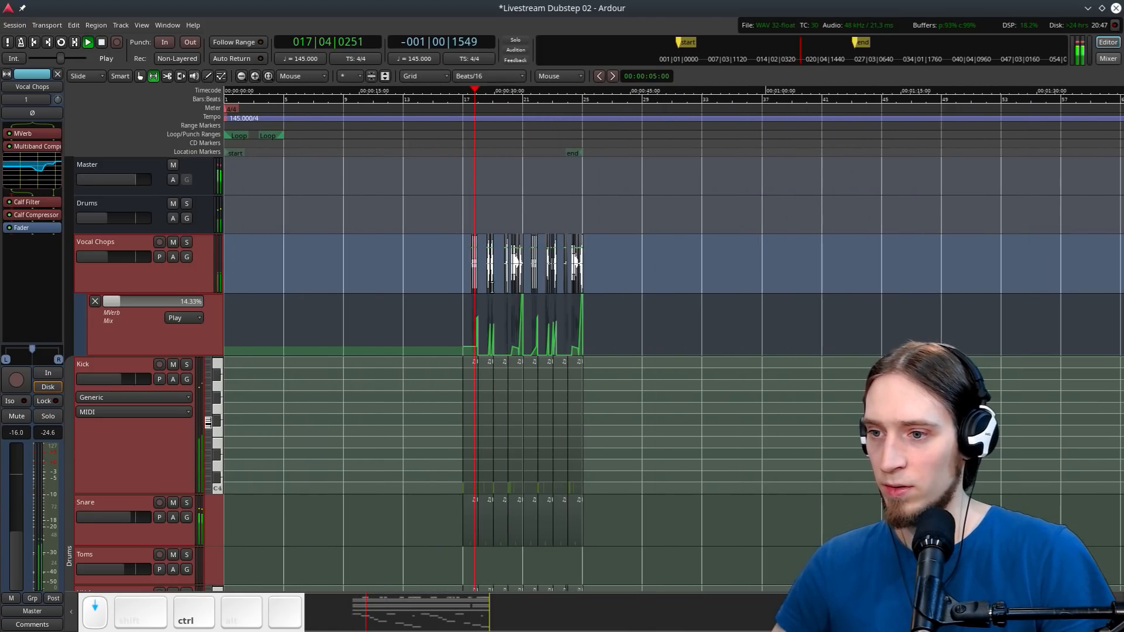
scroll(484, 287, "down", 10)
scroll(492, 287, "down", 3)
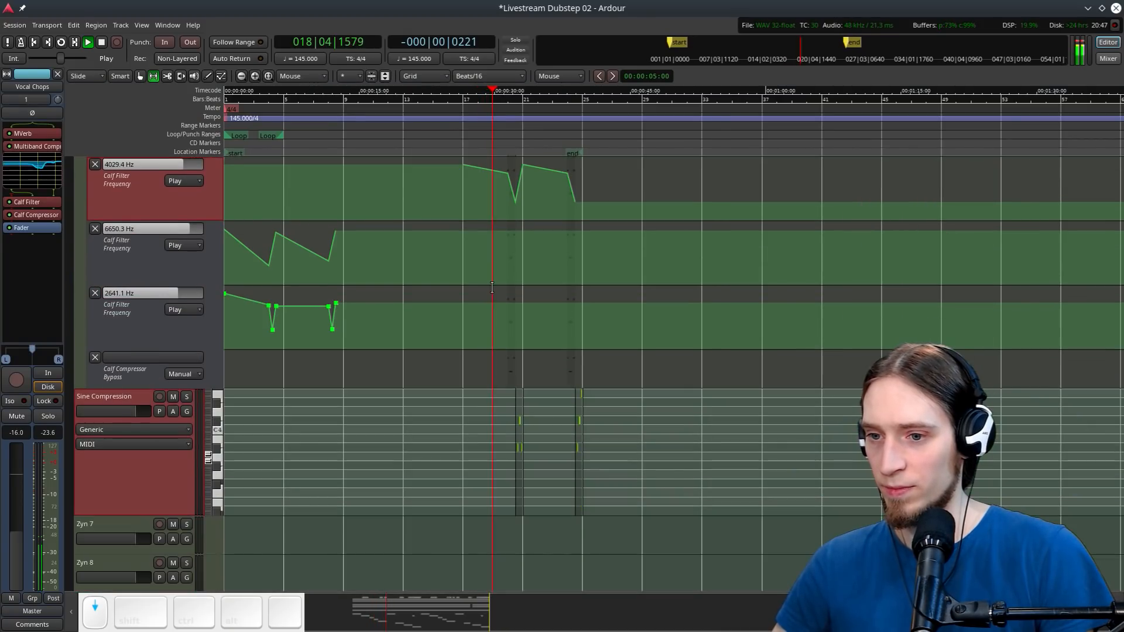
scroll(416, 310, "up", 2, "ctrl")
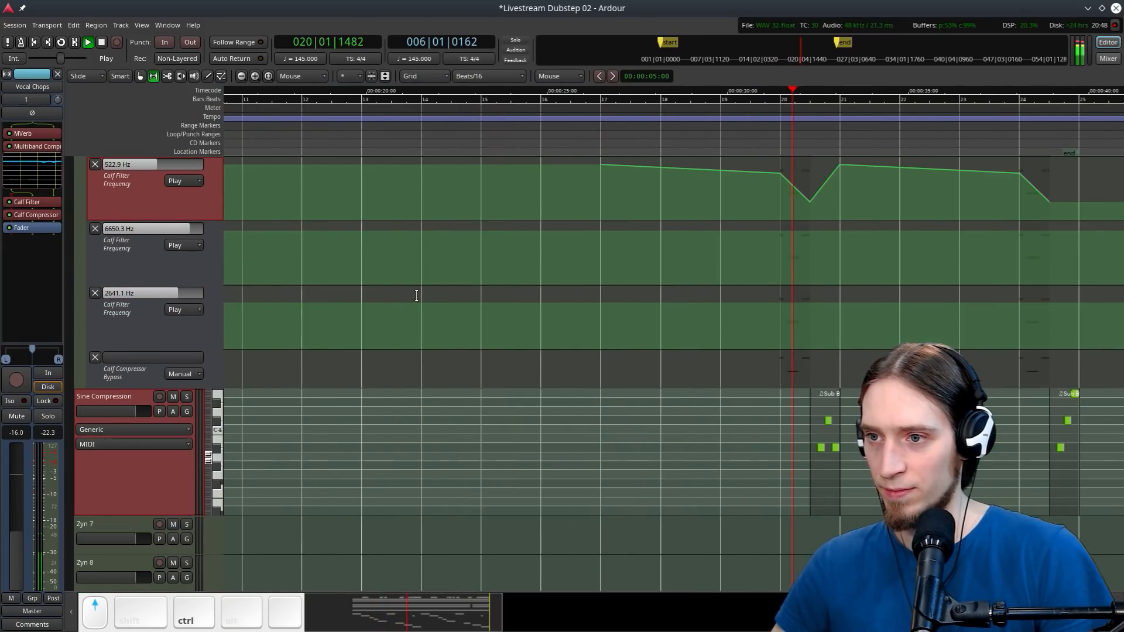
scroll(417, 310, "down", 2, "ctrl")
key("space")
left_click(498, 126)
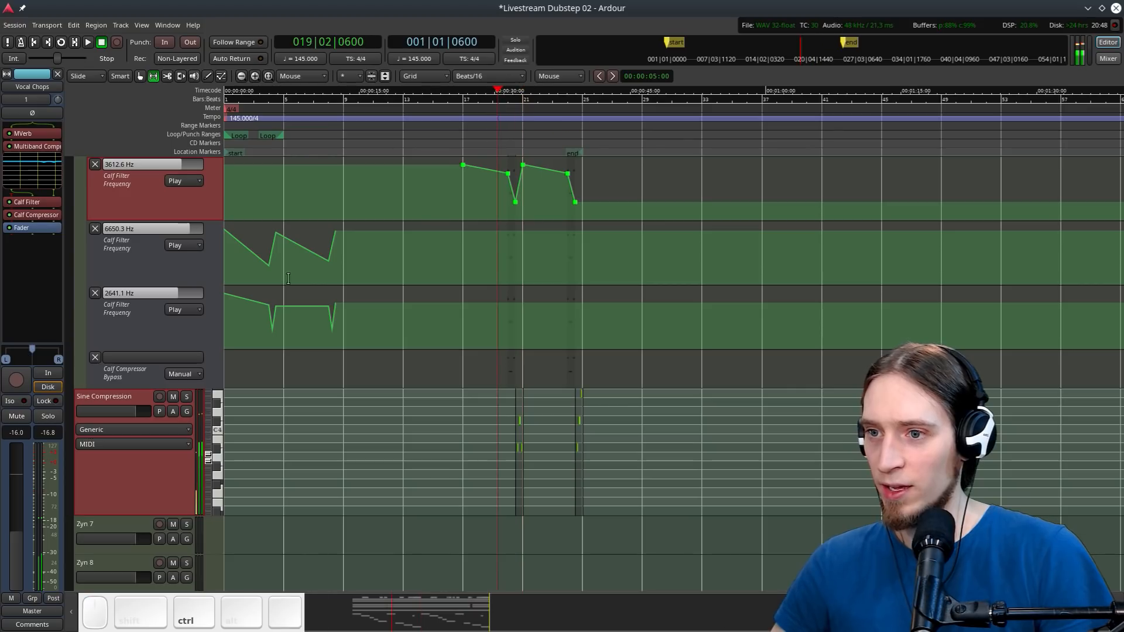
left_click_drag(368, 259, 160, 264)
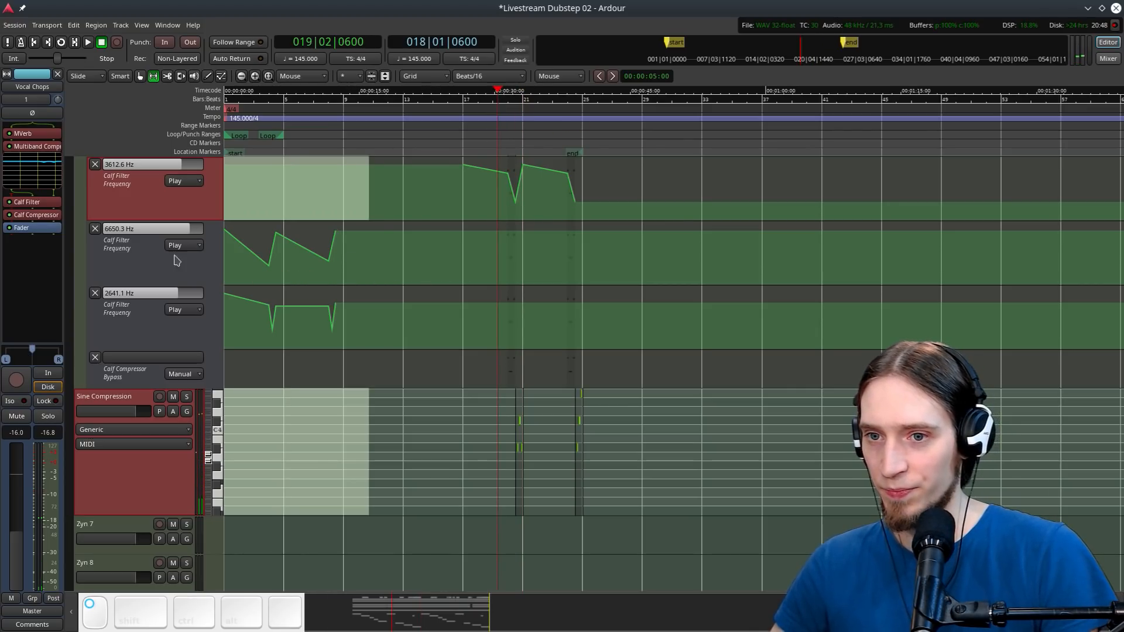
left_click(157, 278)
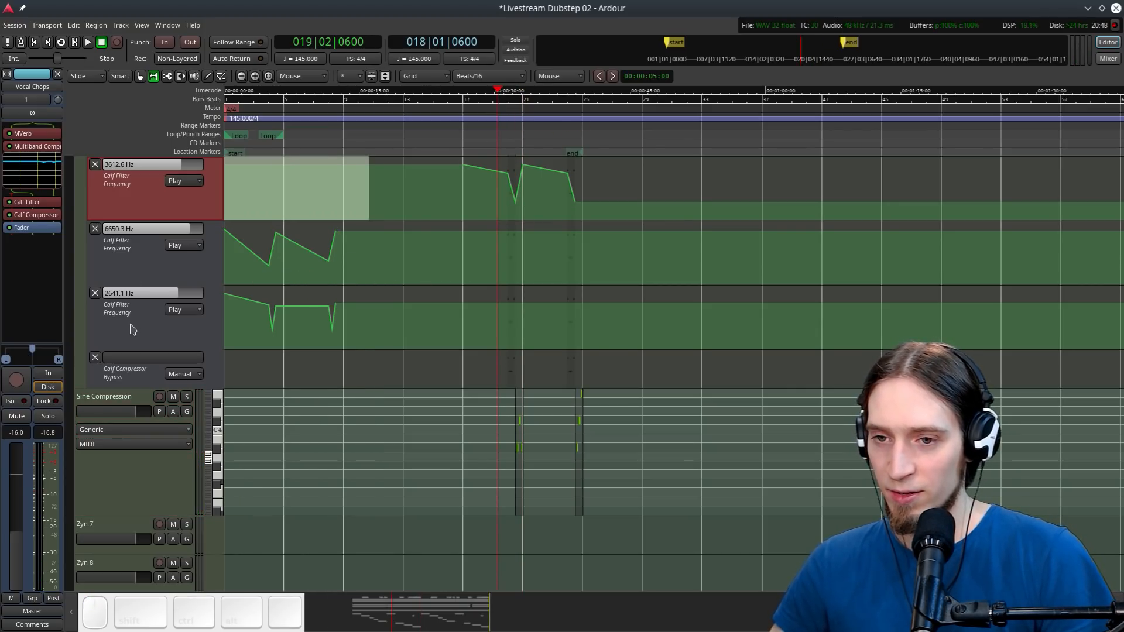
key("g")
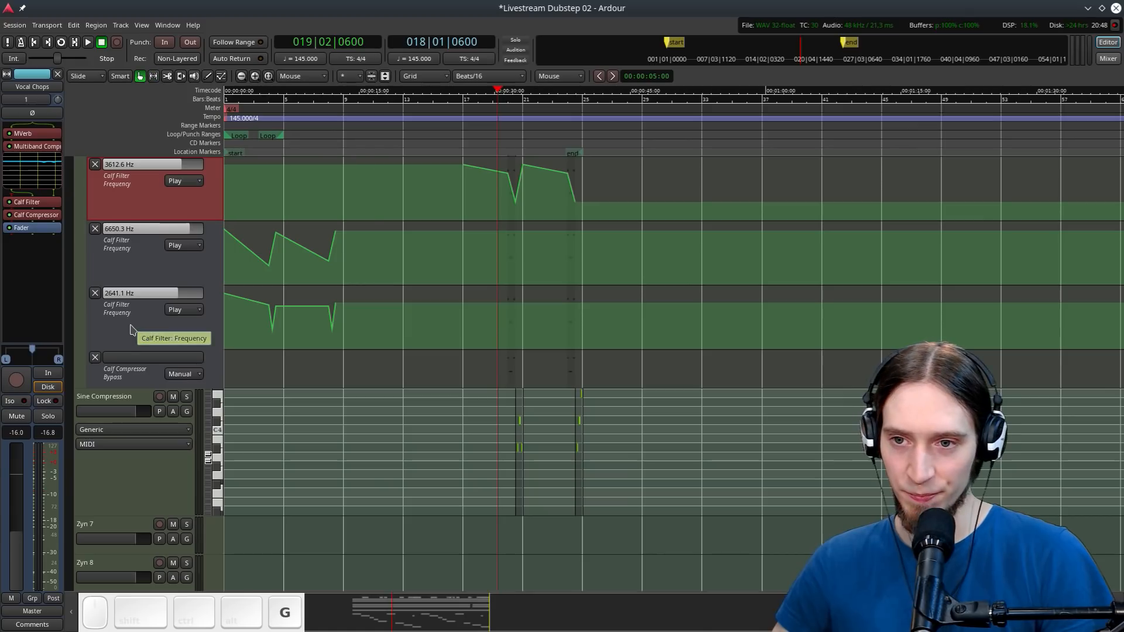
Hide the lower automation lanes of Formant Reese, select the track and show all its existing automation
left_click(95, 229)
left_click(95, 229)
scroll(151, 404, "up", 4)
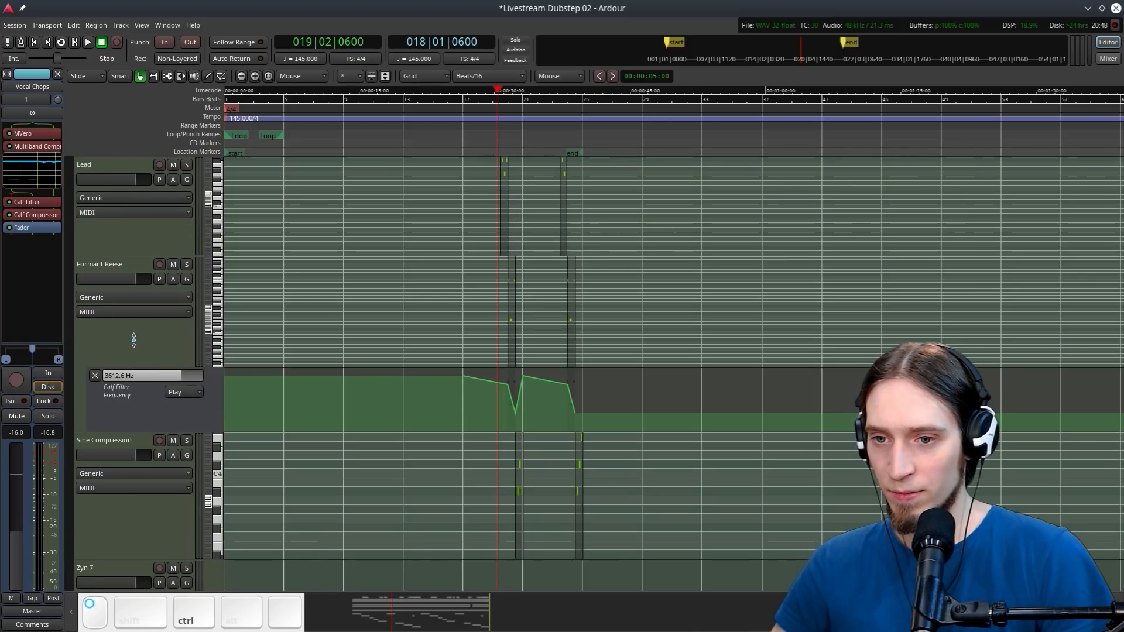
left_click(134, 340)
left_click(174, 281)
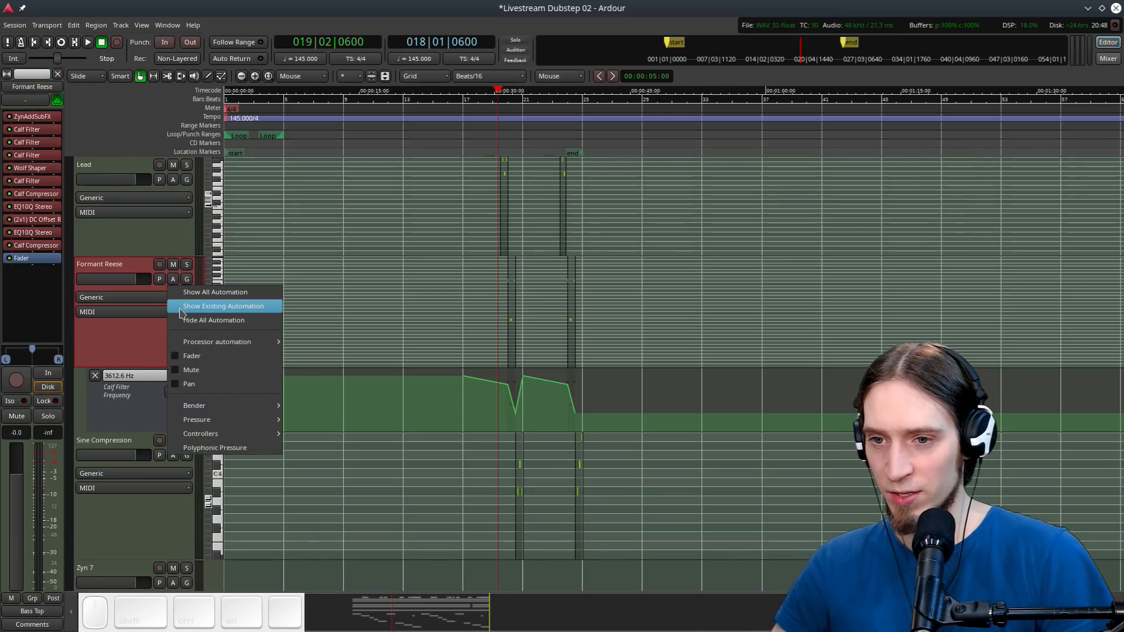
left_click(187, 309)
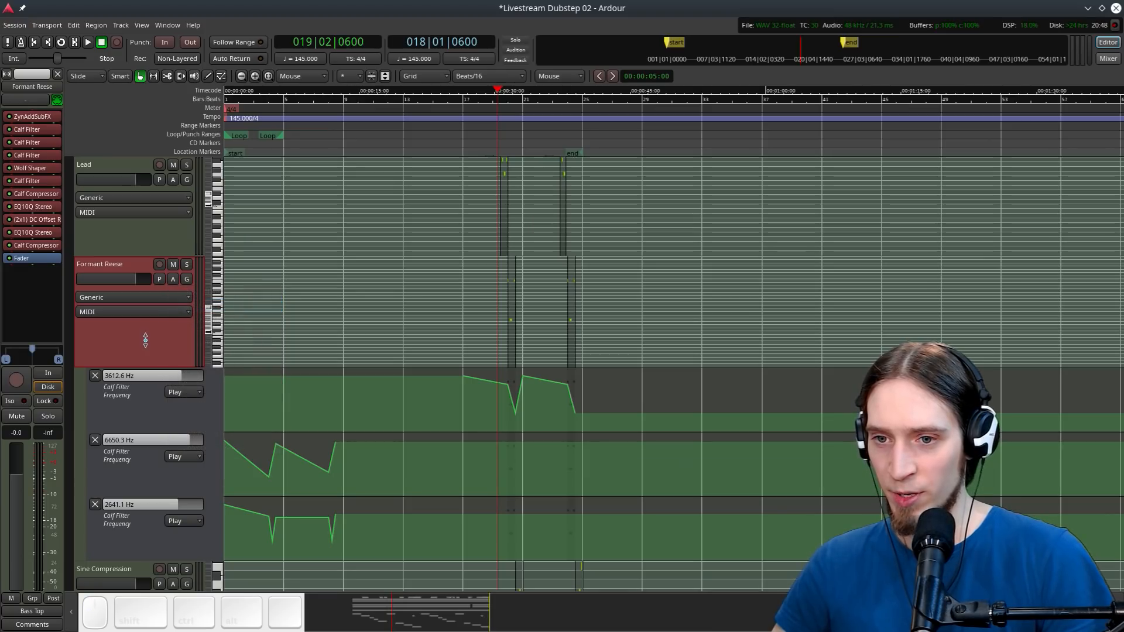
Delete the third and second Calf Filter plugins from the Formant Reese channel strip
right_click(42, 157)
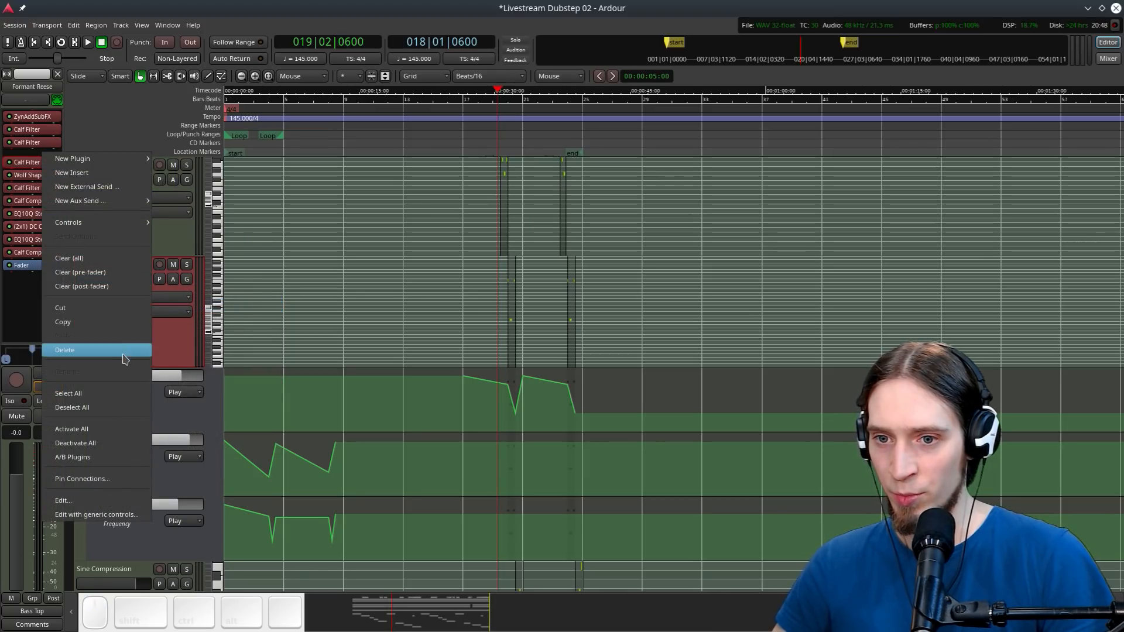
left_click(88, 351)
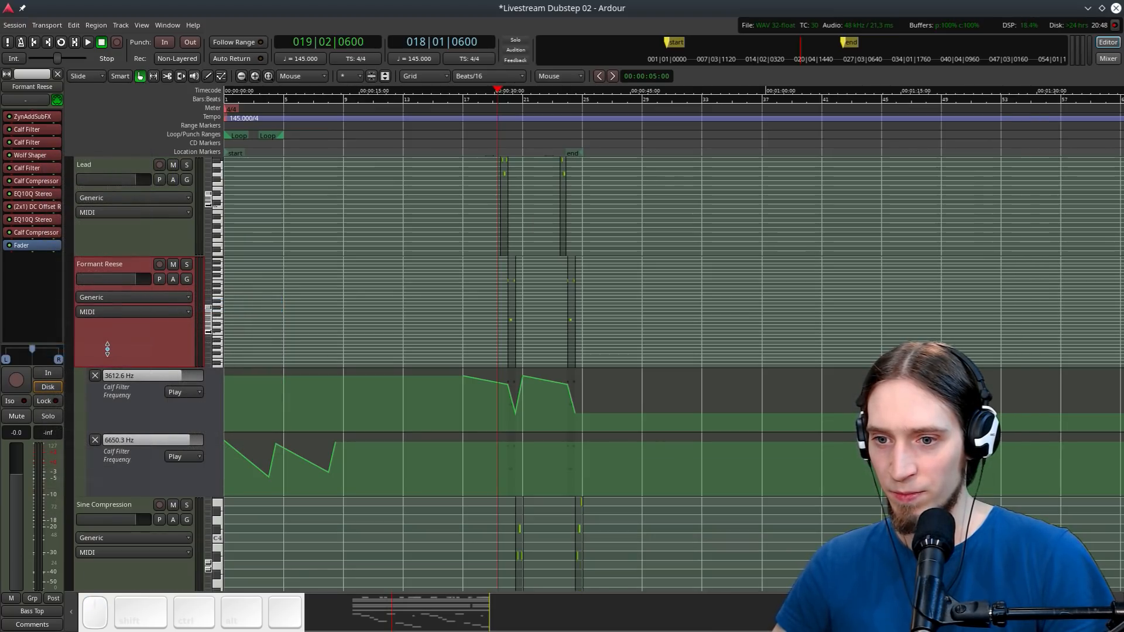
right_click(44, 149)
left_click(70, 345)
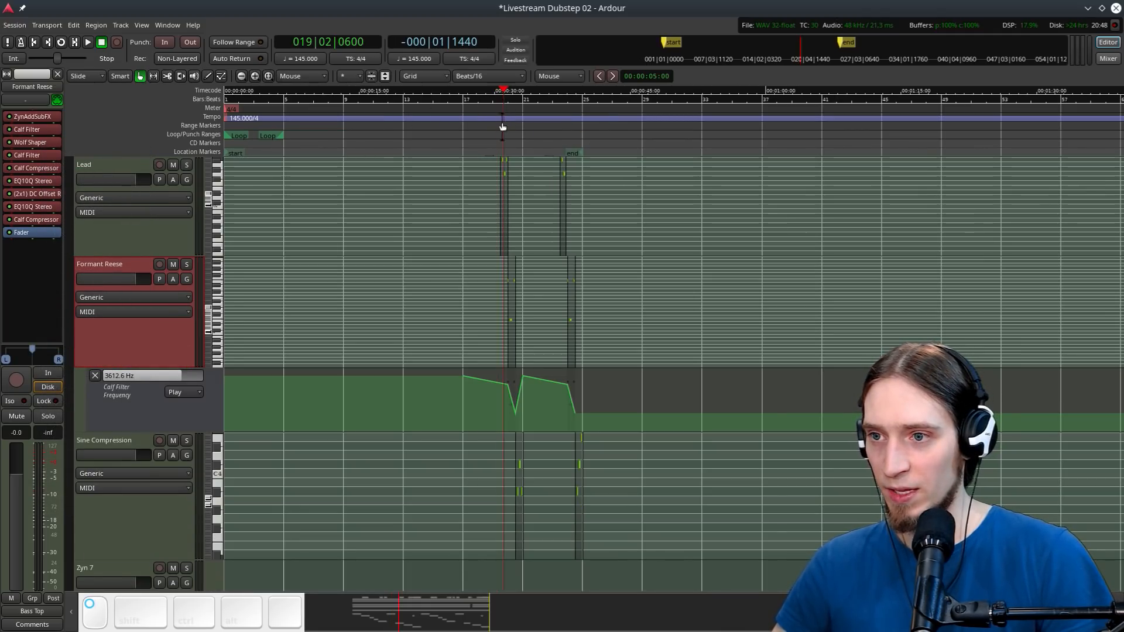
Play the Formant Reese phrases around bars 20 and 24 with the track soloed, then stop playback and unsolo it
scroll(508, 240, "up", 3)
key("space")
left_click(187, 264)
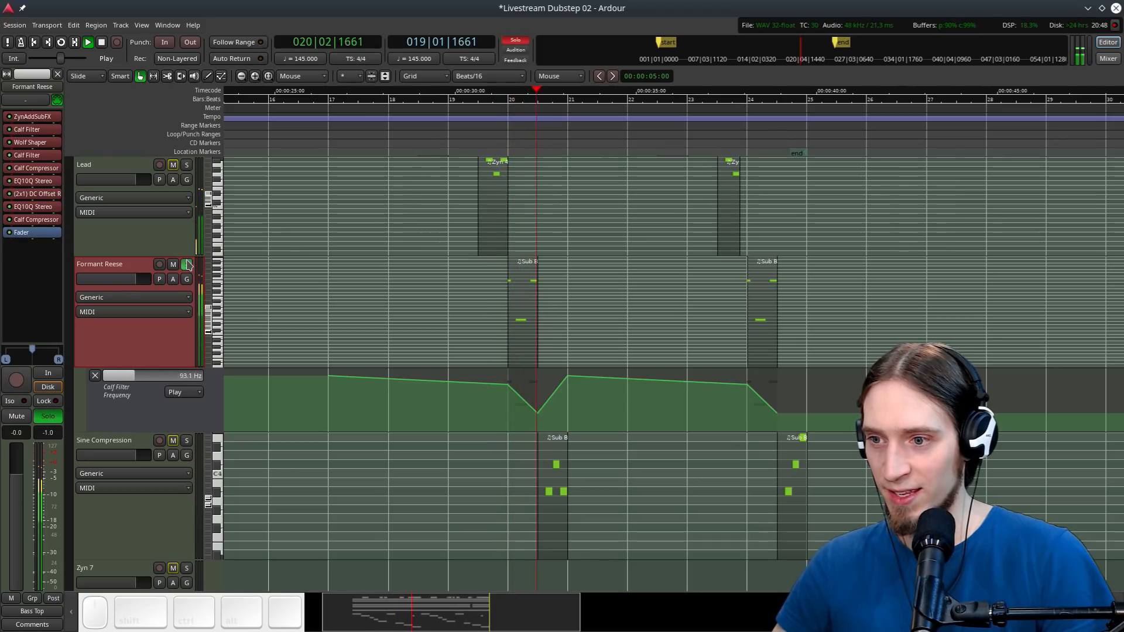
key("space")
left_click(740, 111)
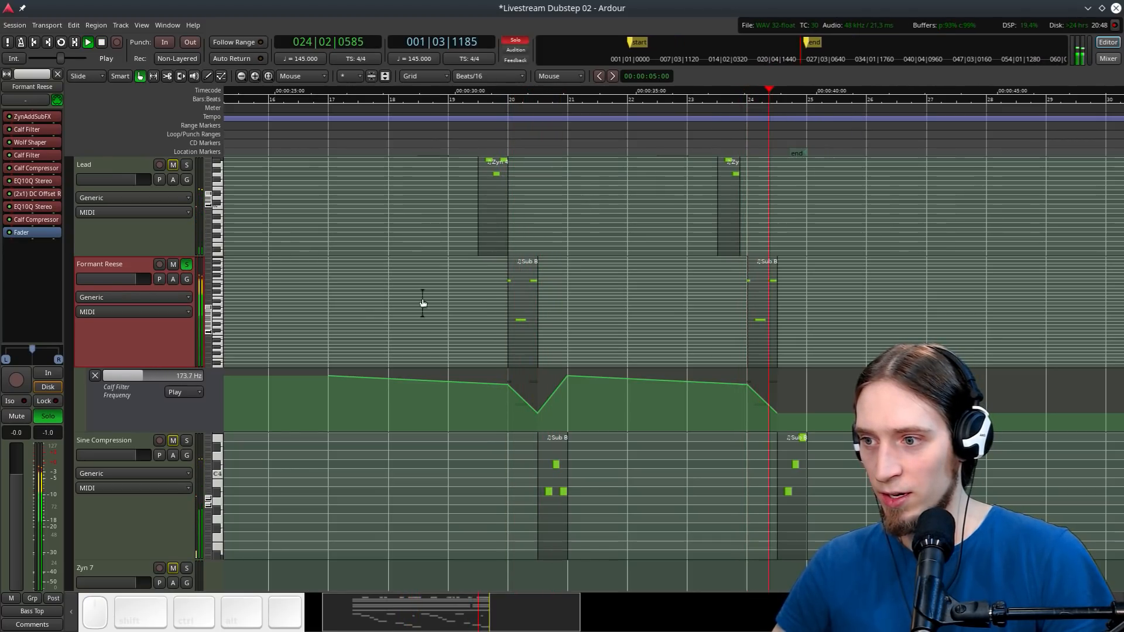
key("space")
left_click(187, 264)
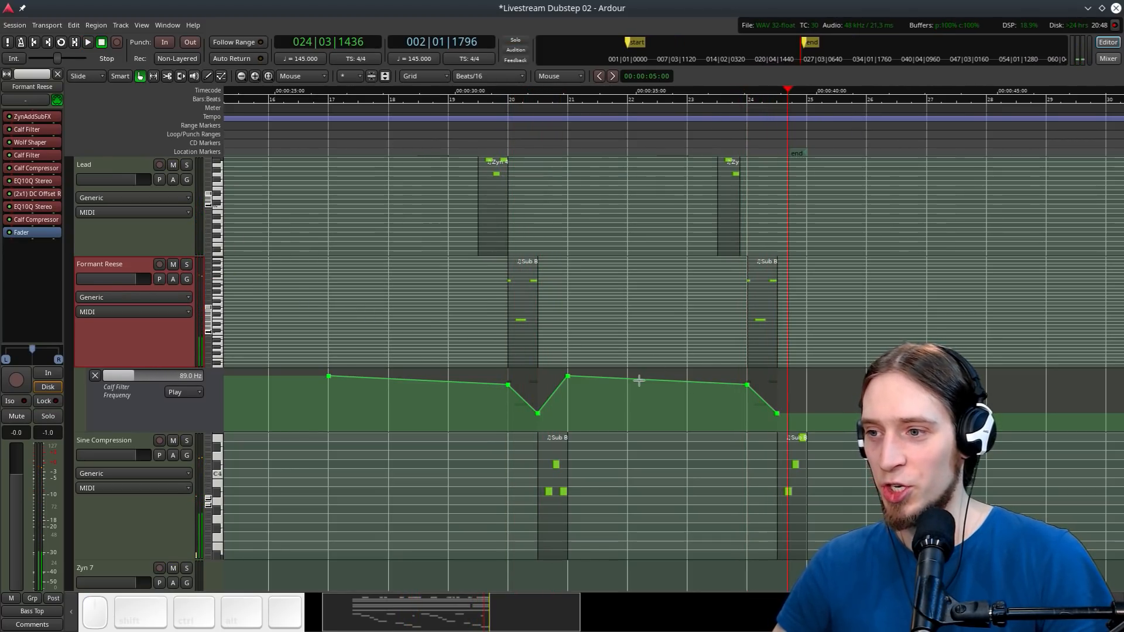
Slightly reduce the height of the Formant Reese track and play the first bar from the session start
scroll(636, 379, "down", 2)
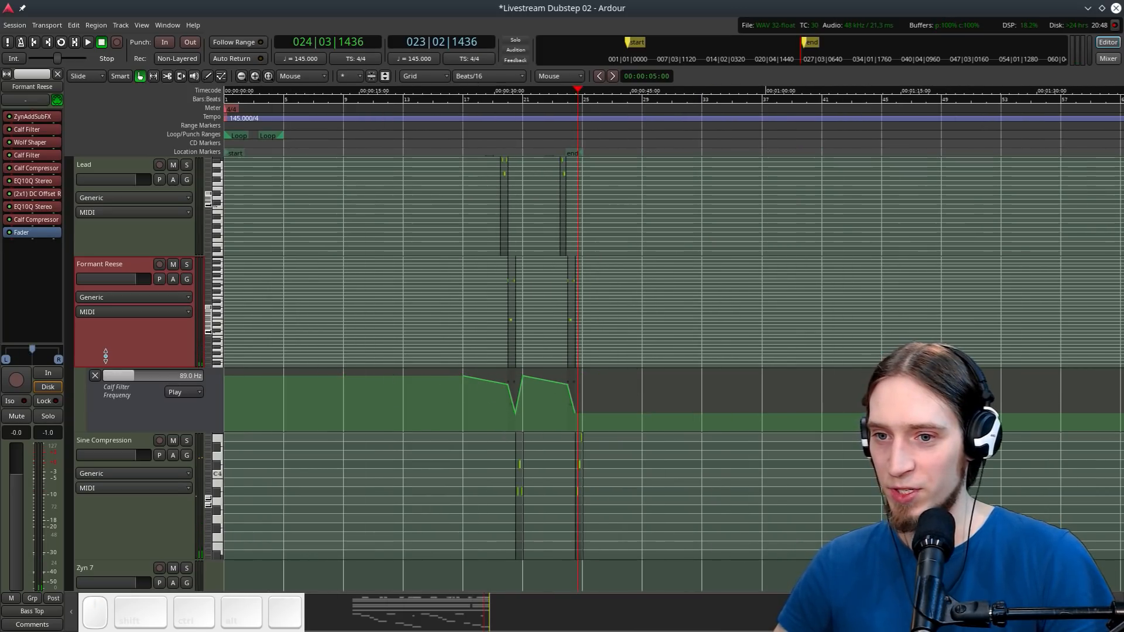
left_click_drag(131, 361, 131, 347)
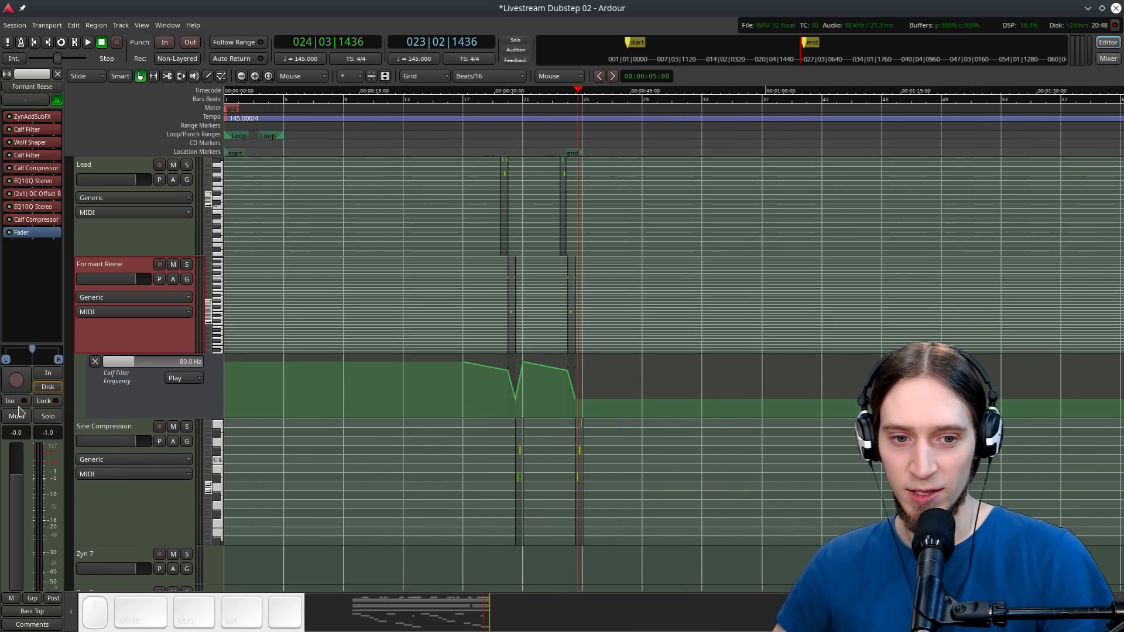
key("Home")
key("space")
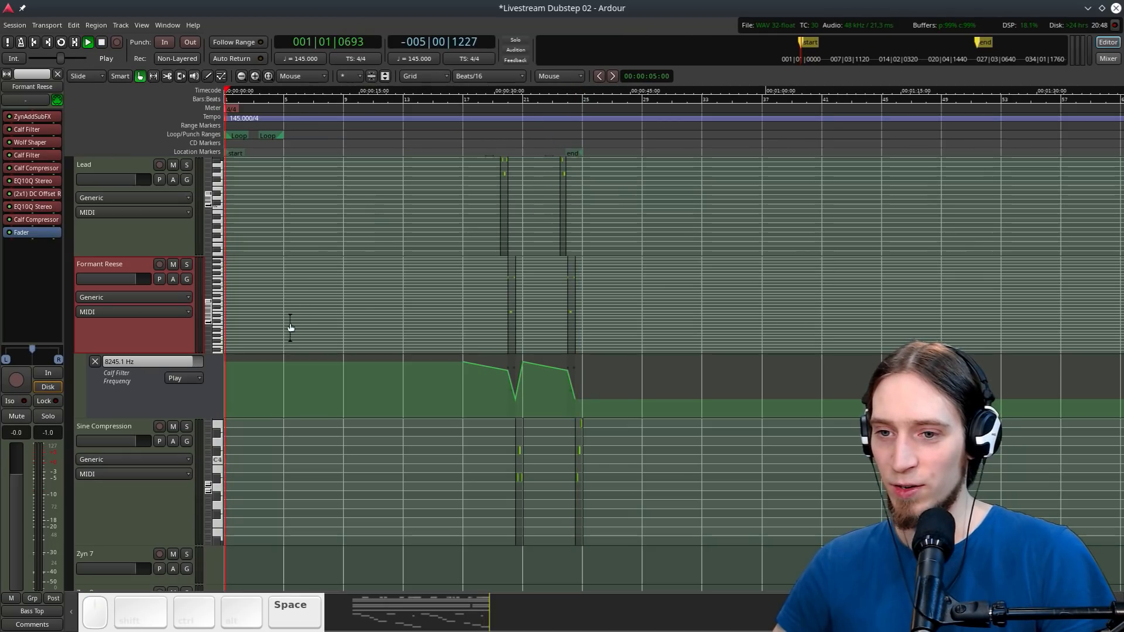
key("space")
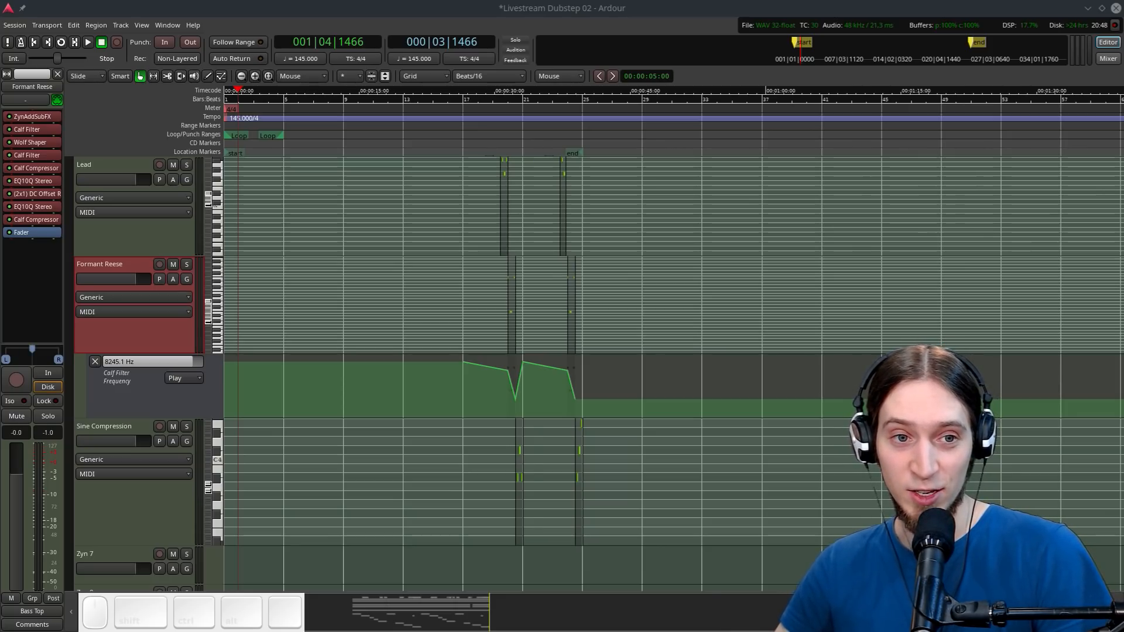
Play the arrangement from around bar 18 to check the moved drop, then stop and return to the session start
left_click(491, 127)
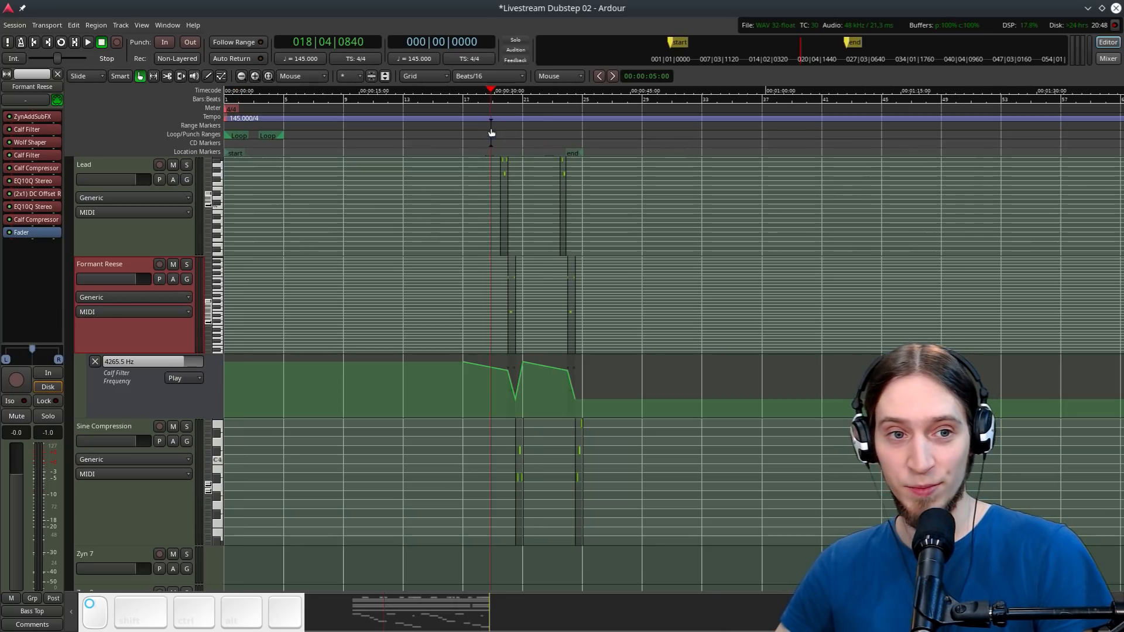
key("space")
scroll(543, 301, "up", 3, "ctrl")
scroll(502, 350, "up", 5)
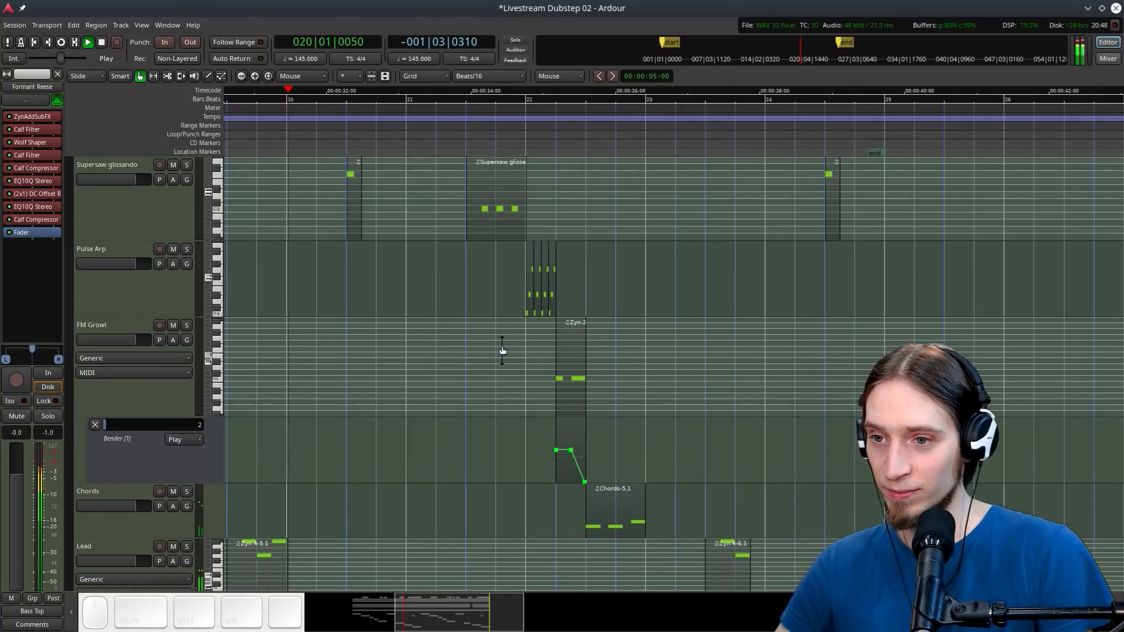
scroll(502, 350, "down", 6)
scroll(502, 350, "down", 3, "ctrl")
scroll(402, 348, "up", 5)
key("space")
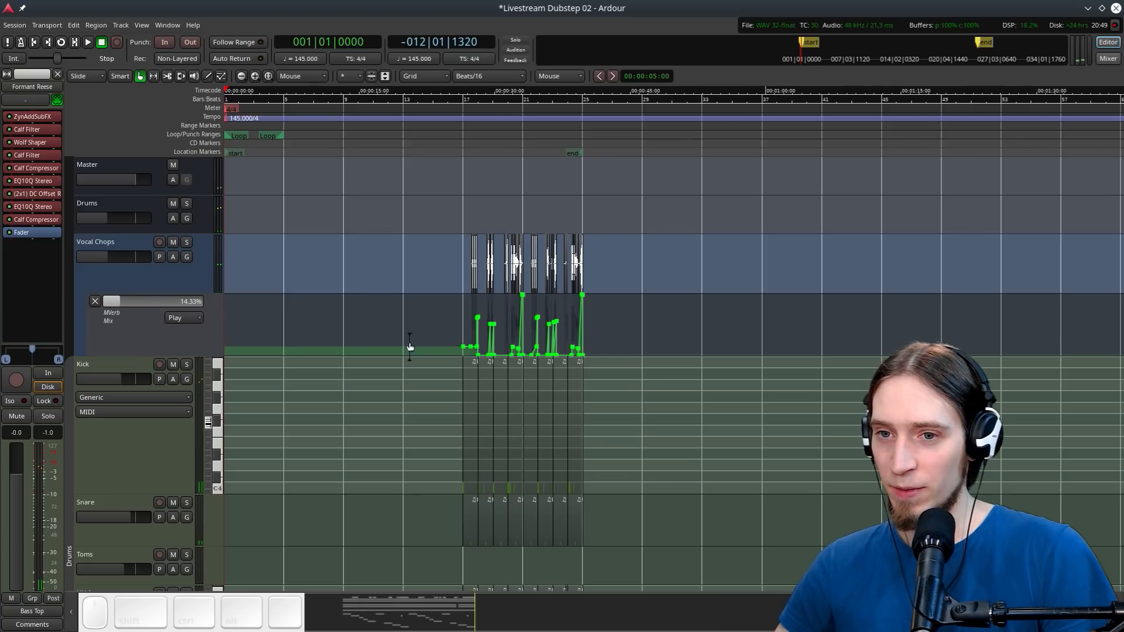
scroll(317, 348, "down", 12)
double_click(316, 352)
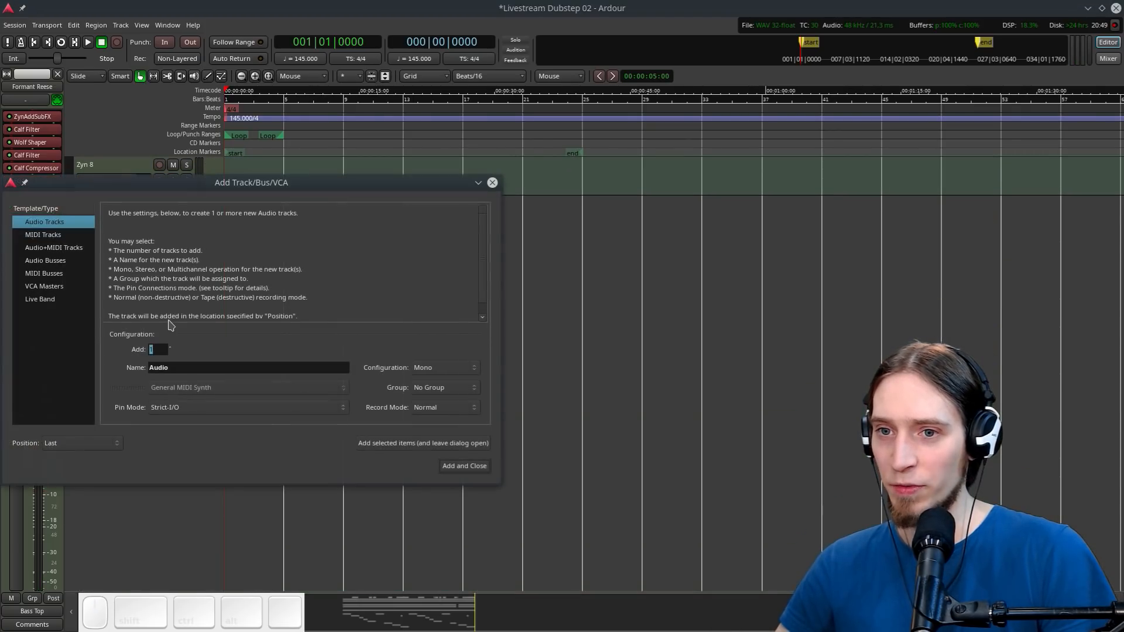
left_click(493, 183)
scroll(326, 276, "up", 4)
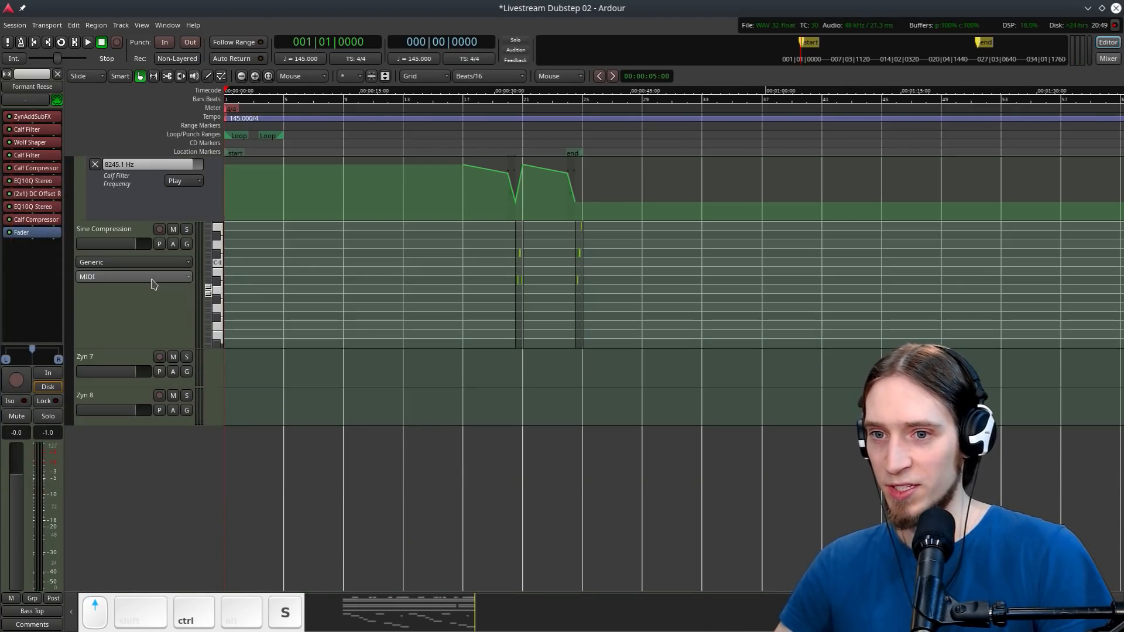
Save the session and rename the Zyn 7 track as Pluck
key("ctrl+s")
left_click(117, 366)
double_click(115, 360)
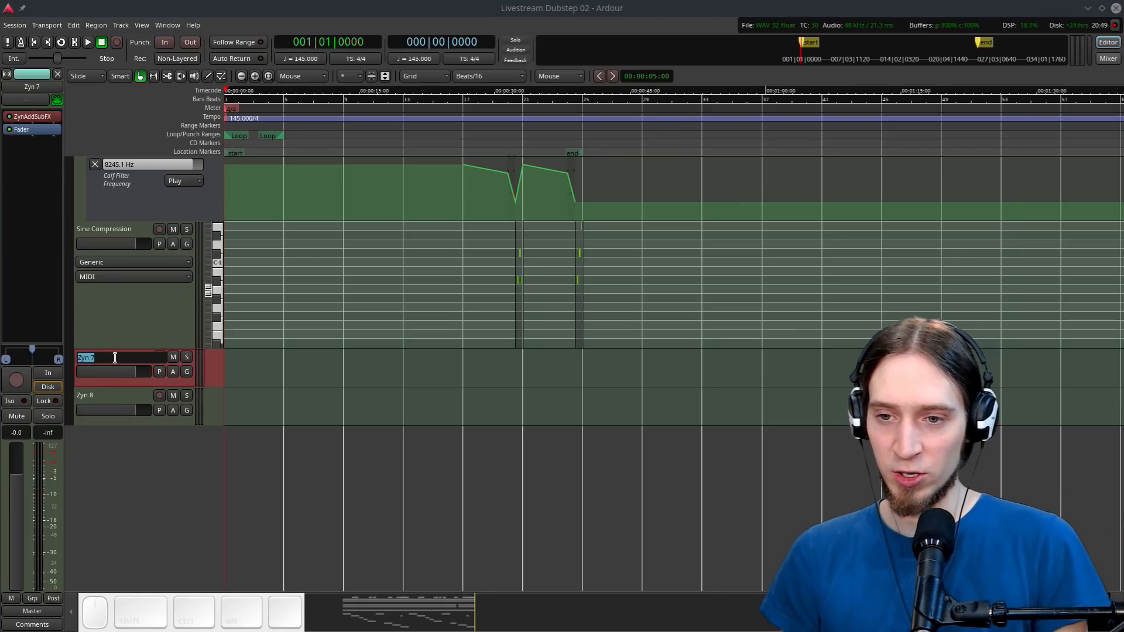
type("Pl")
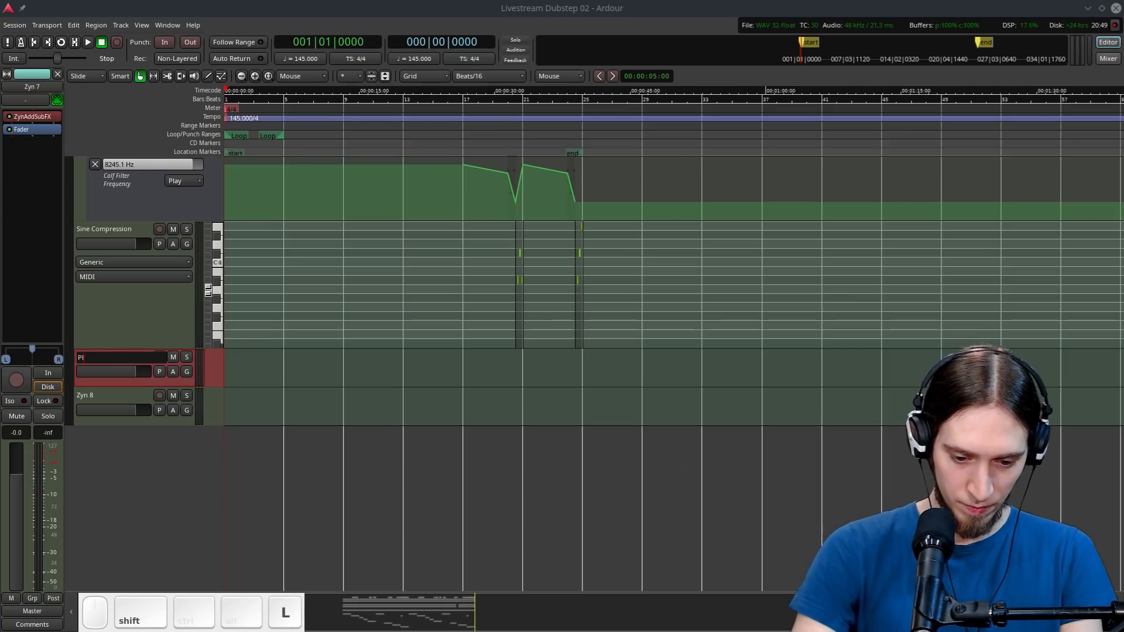
type("uck")
key("Return")
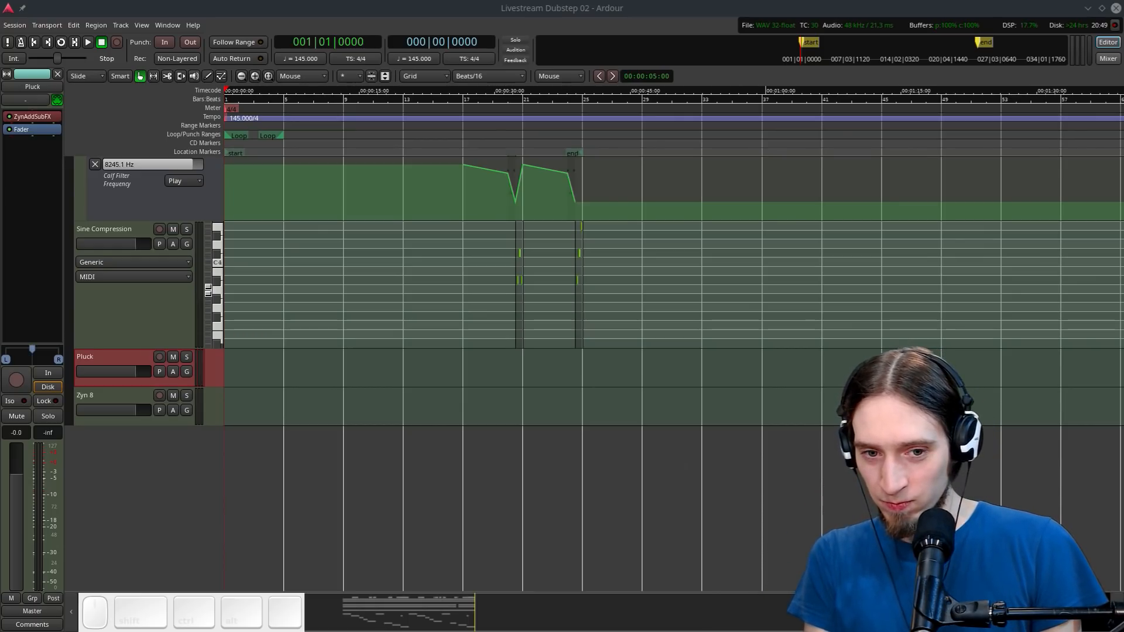
Increase the height of the Pluck track until its note lanes show, and stop the playback
scroll(262, 292, "up", 2, "ctrl")
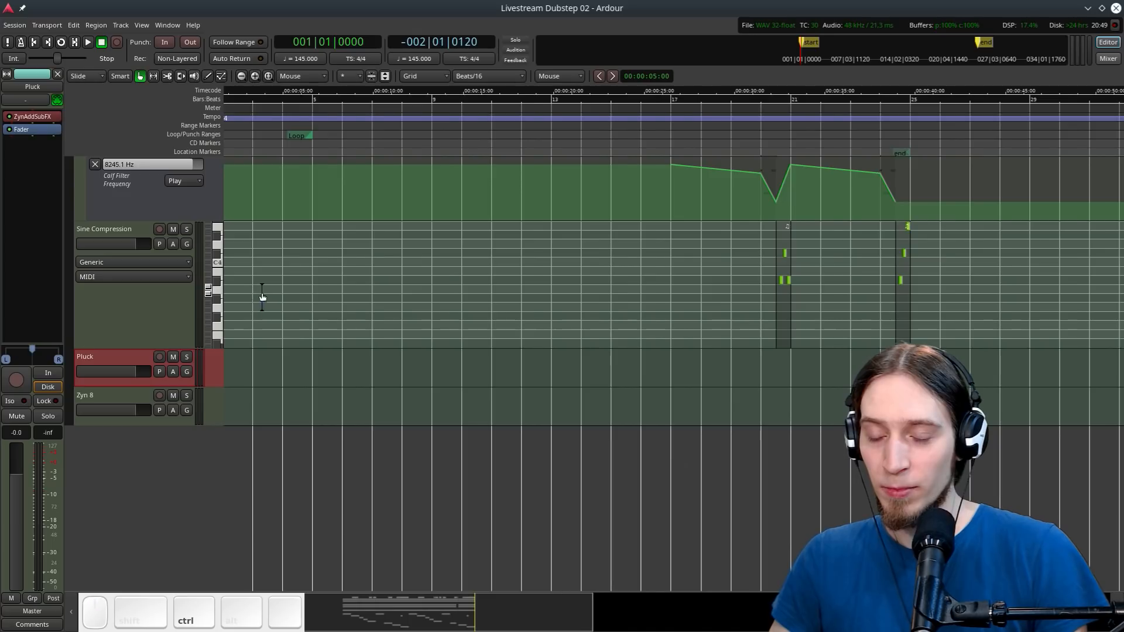
scroll(255, 226, "up", 3)
key("space")
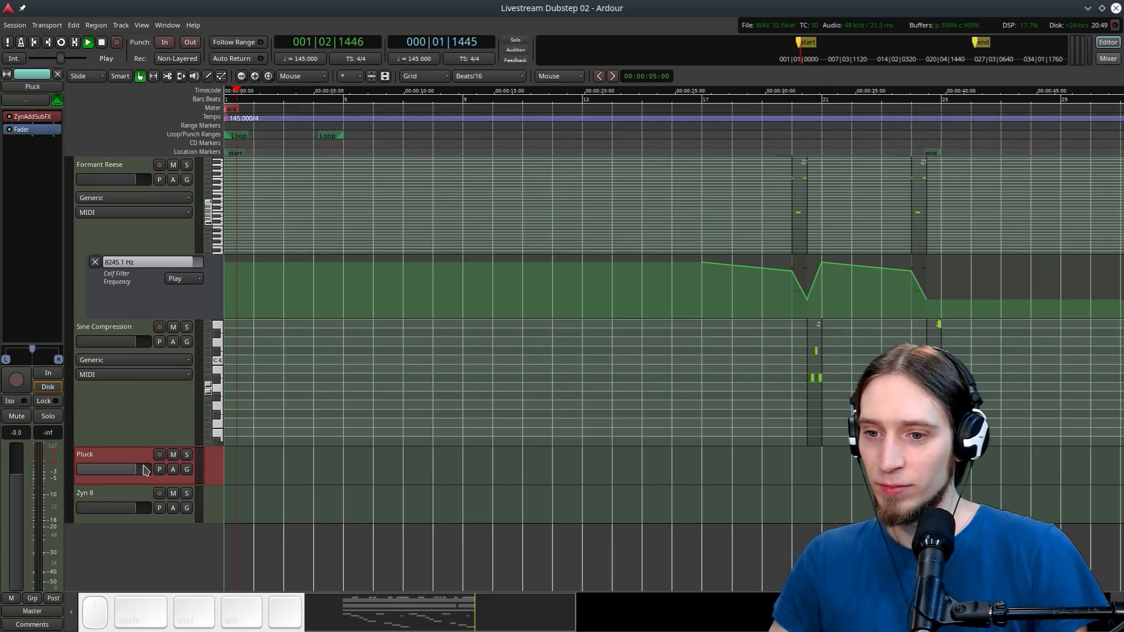
left_click_drag(119, 483, 119, 589)
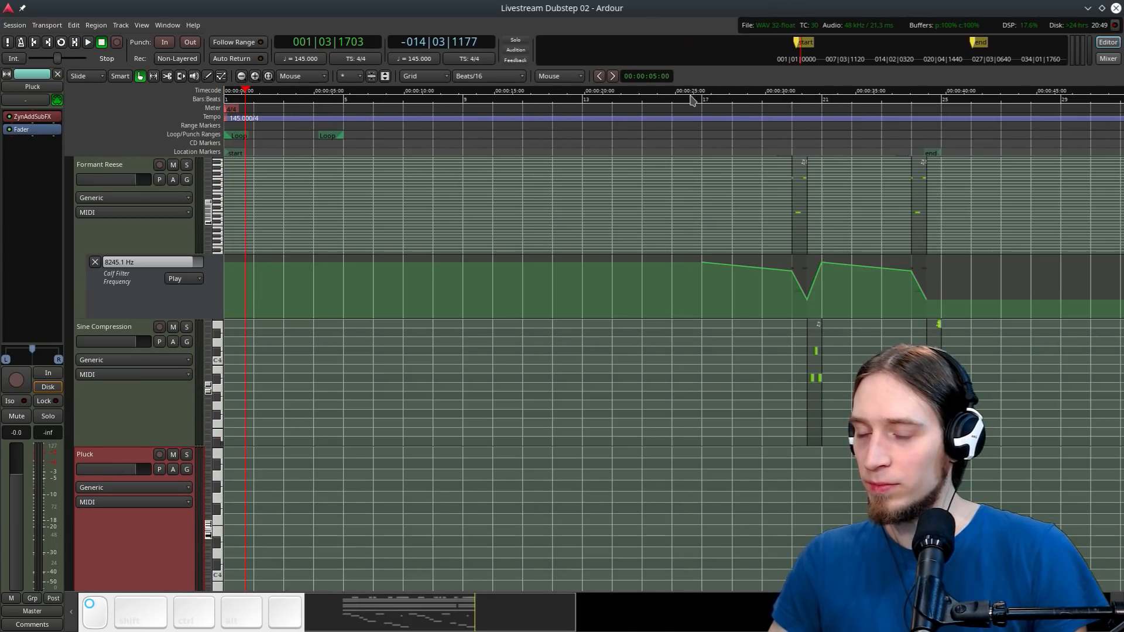
key("space")
Play short passages of the drop from around bar 19 and from its start at bar 17
left_click(620, 126)
left_click(778, 117)
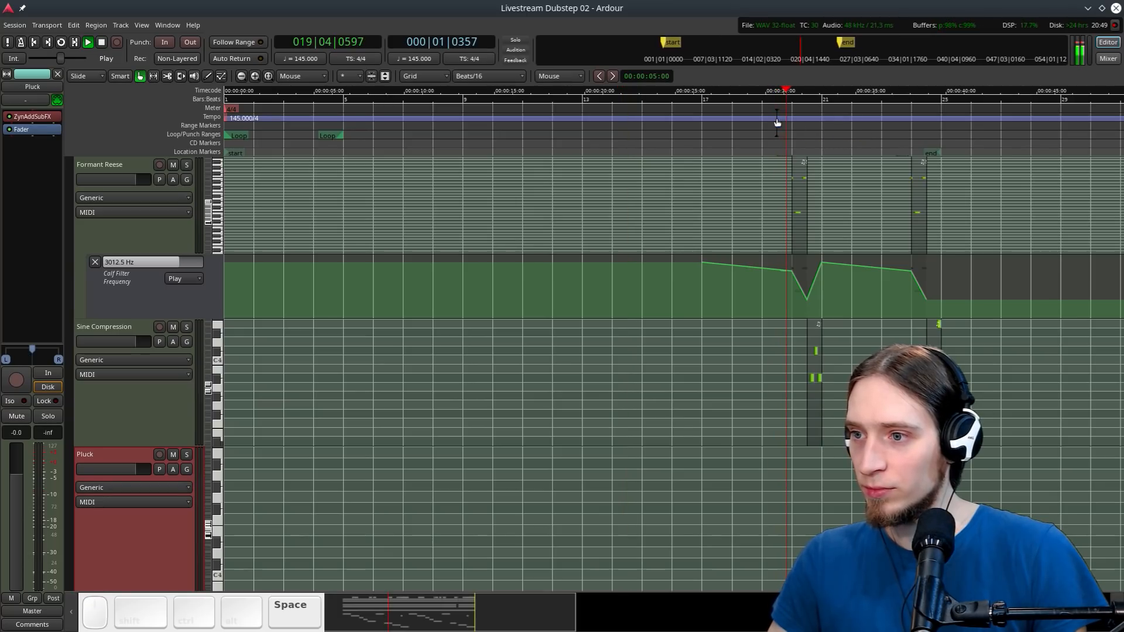
key("space")
scroll(738, 111, "up", 10)
left_click(702, 117)
scroll(701, 126, "up", 2)
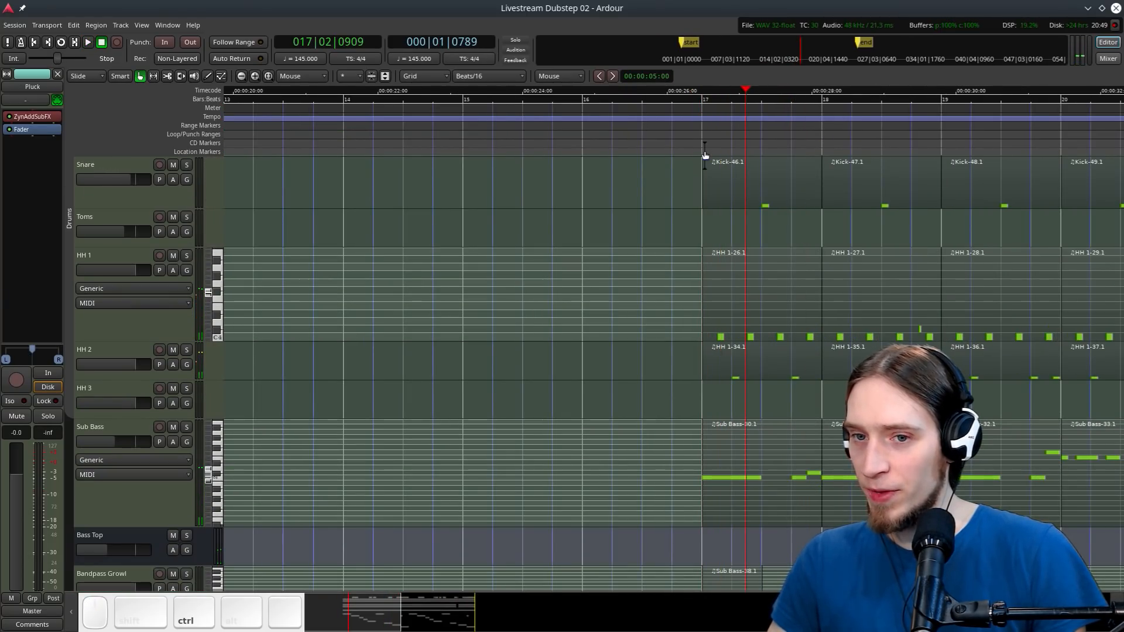
Add a location marker at bar 17 and name it Drop
left_click(704, 151)
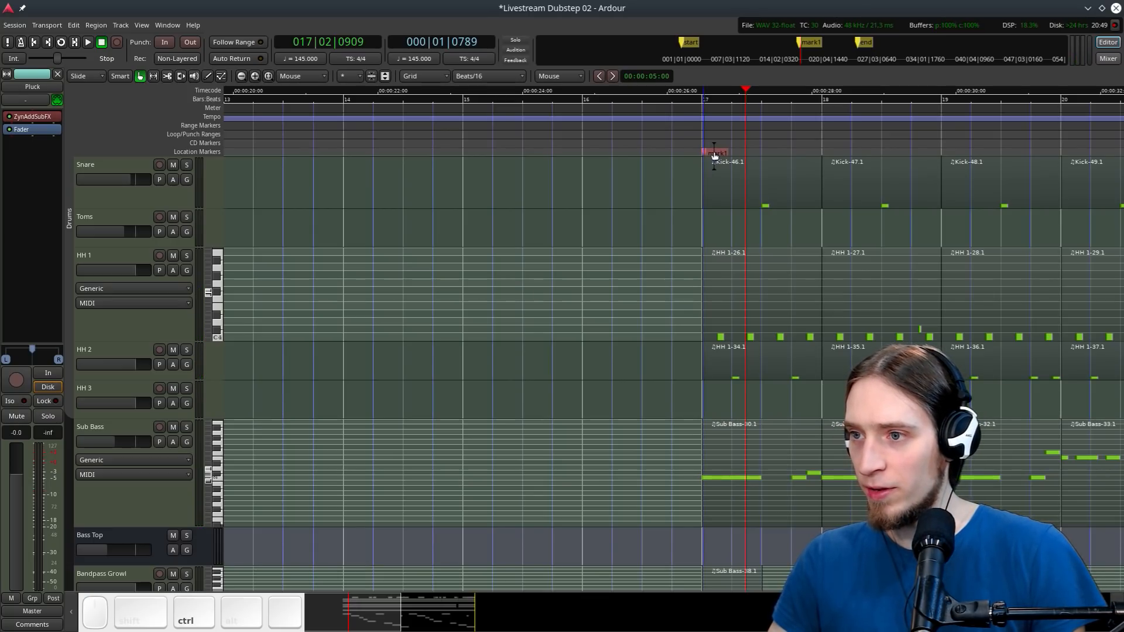
double_click(713, 154)
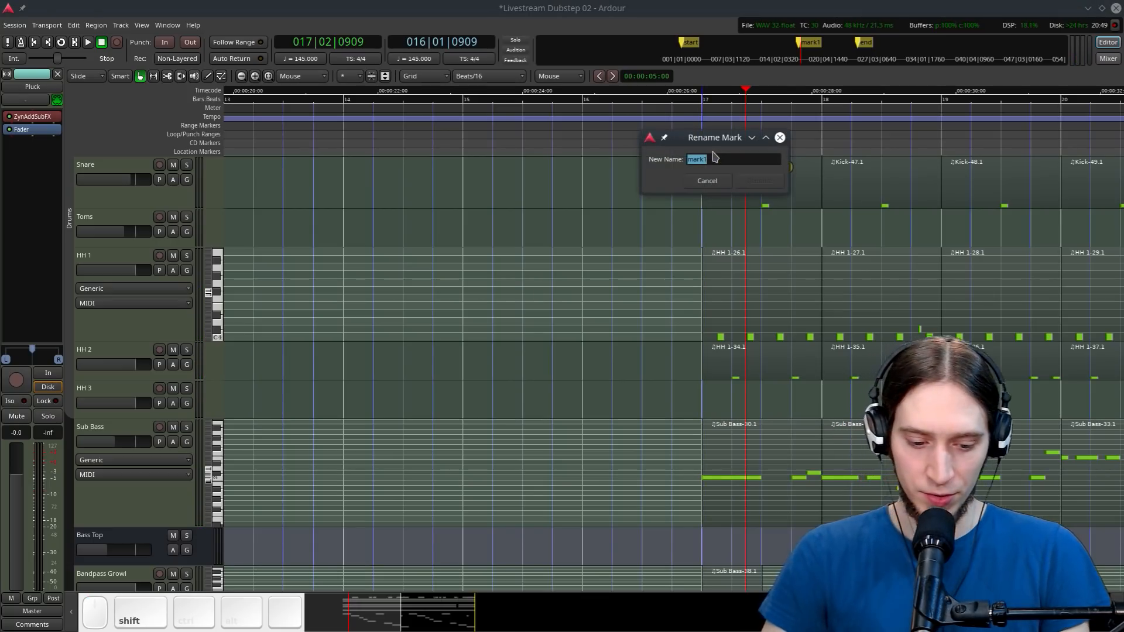
type("Drop")
key("Return")
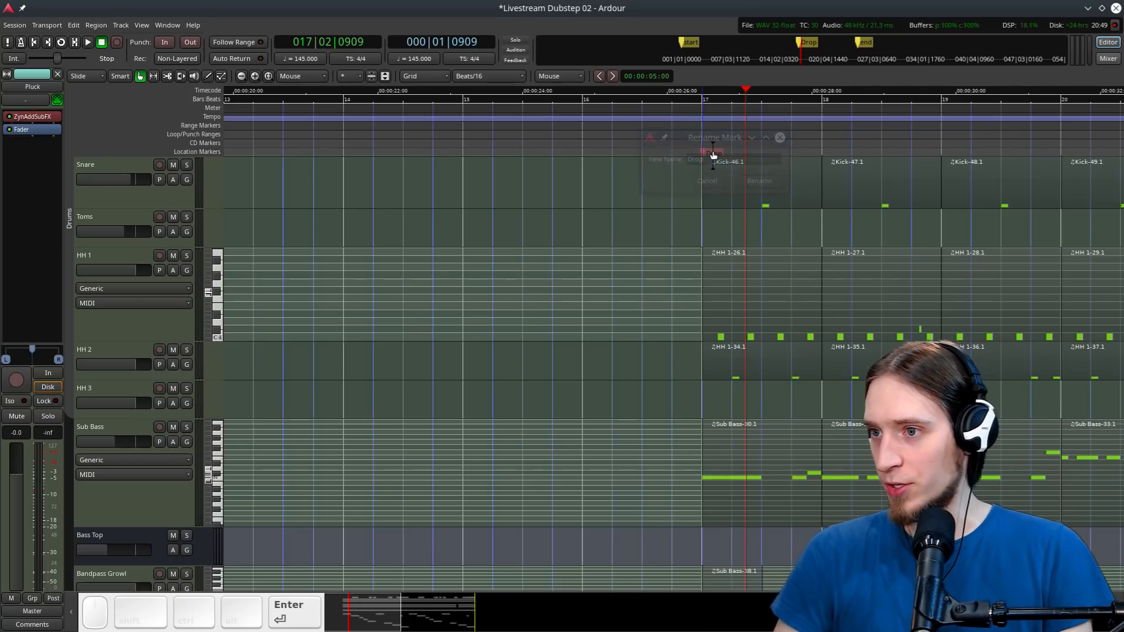
Look over the drop's instrument tracks and the empty bars before the Drop marker
scroll(673, 202, "down", 2)
scroll(666, 210, "down", 3)
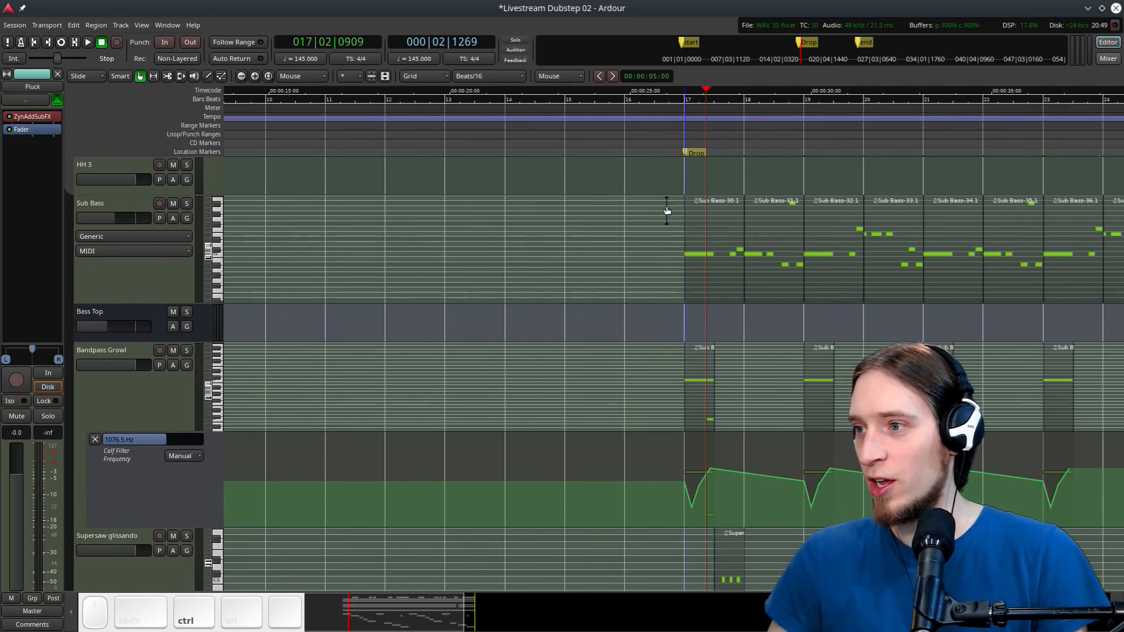
scroll(658, 209, "down", 4, "ctrl")
scroll(431, 230, "up", 2, "ctrl")
scroll(500, 221, "down", 4)
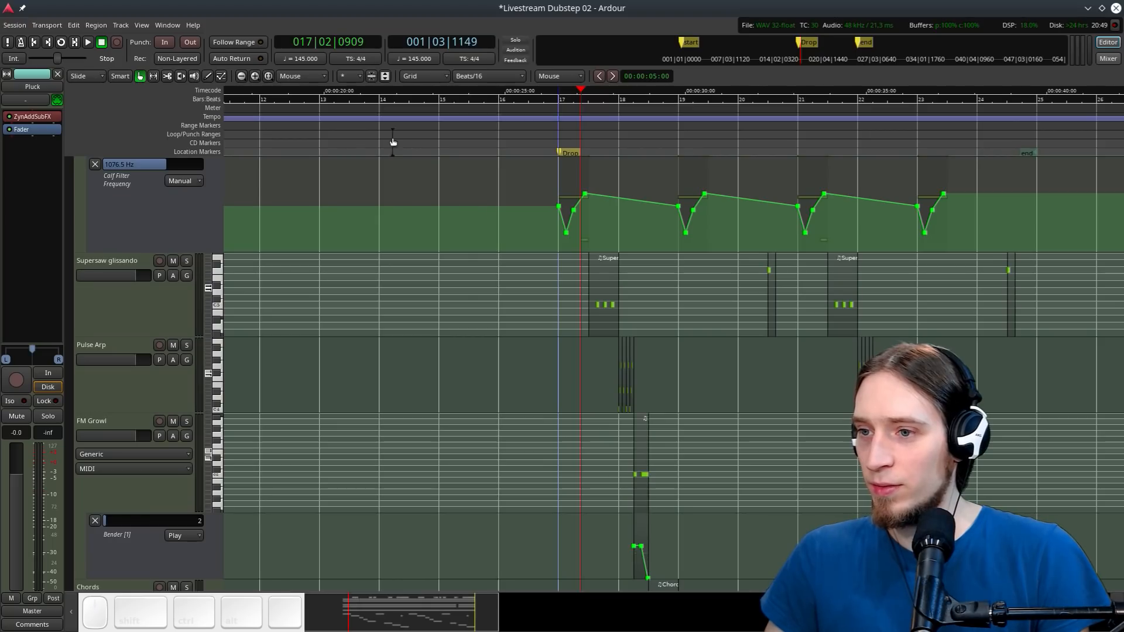
left_click(33, 42)
scroll(577, 253, "down", 1)
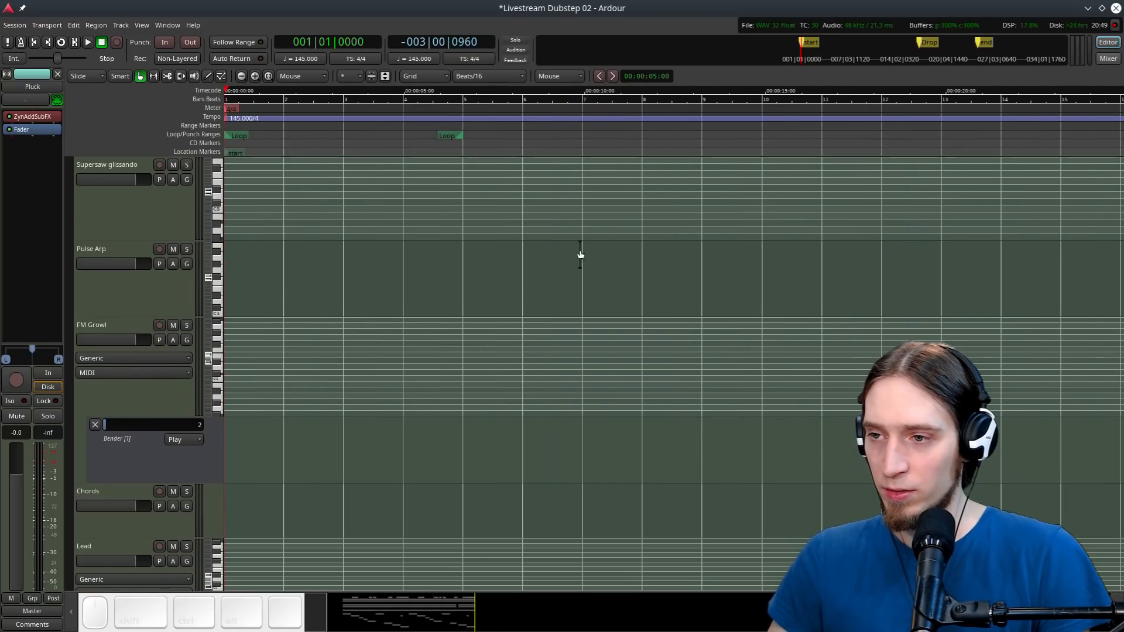
scroll(662, 175, "down", 2, "ctrl")
scroll(662, 170, "up", 1, "ctrl")
scroll(504, 202, "up", 1, "ctrl")
scroll(363, 219, "up", 1, "ctrl")
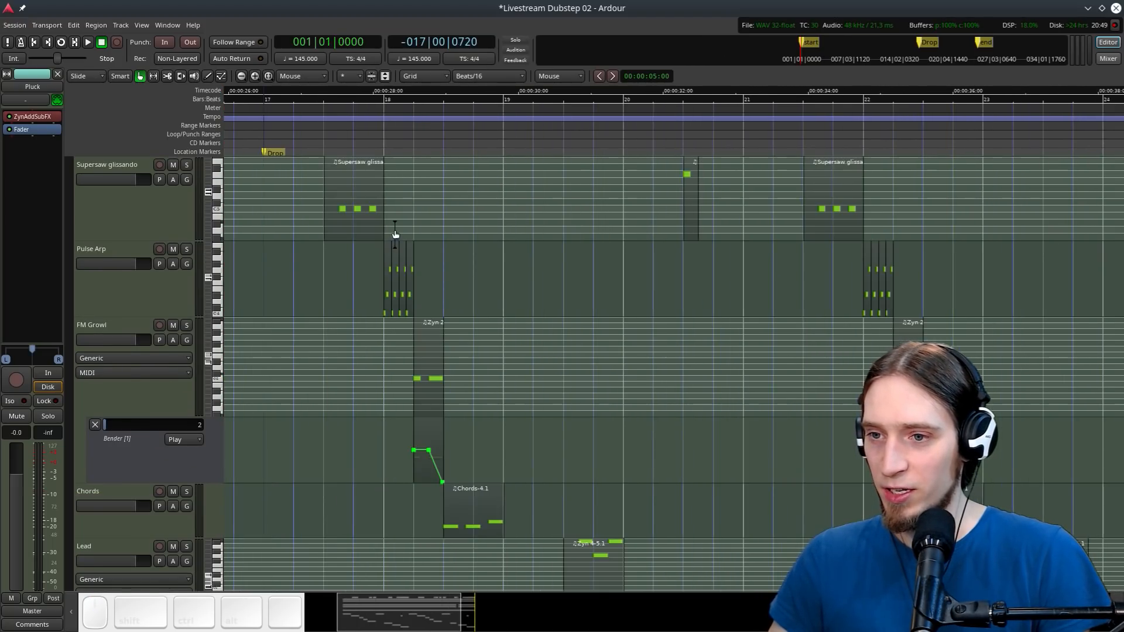
scroll(394, 230, "up", 1, "ctrl")
Play briefly from the Drop marker, then check the pitch of the first Sub Bass note in draw mode
left_click(375, 152)
key("space")
scroll(392, 276, "down", 6)
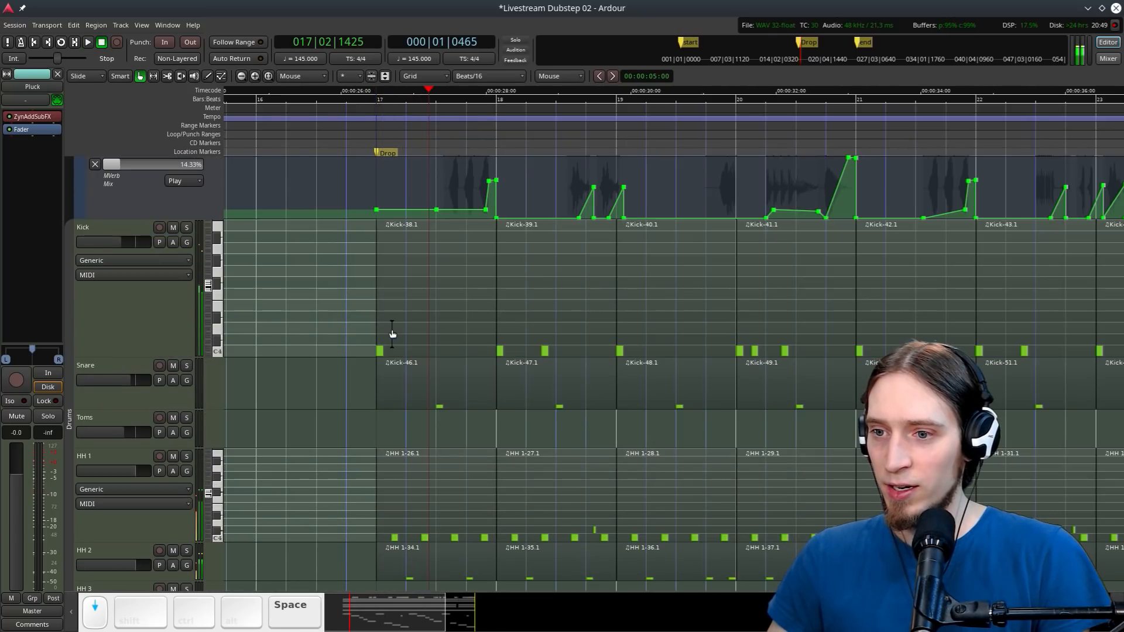
key("d")
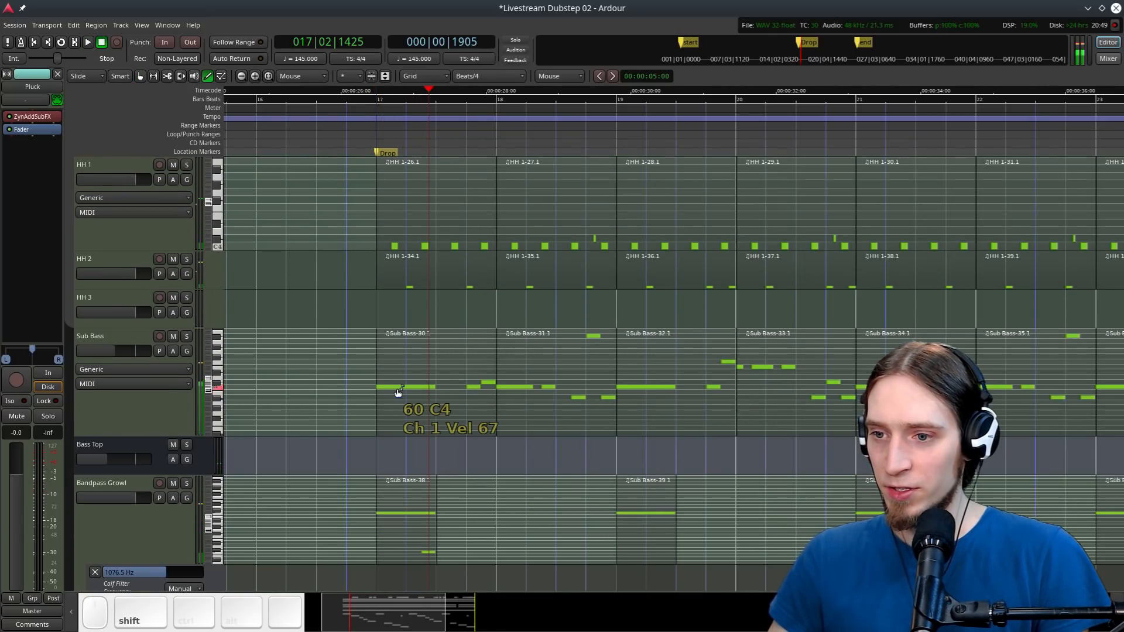
left_click(397, 387)
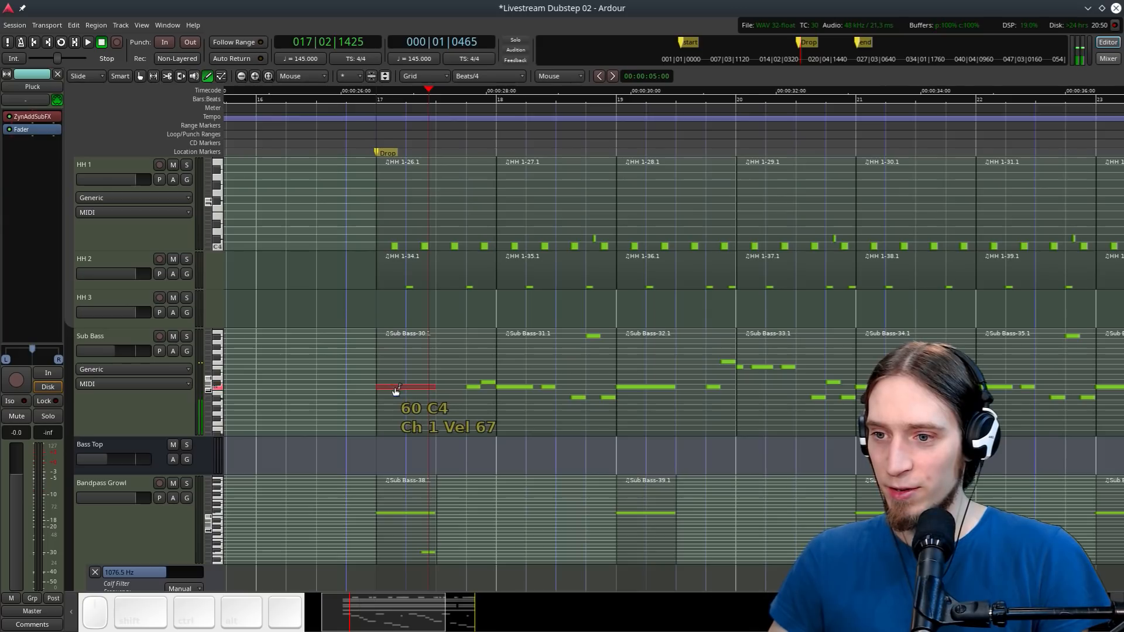
Return to the session start and draw a one-bar MIDI region at bar 1 on the Pluck track
scroll(418, 379, "down", 1, "ctrl")
scroll(418, 378, "down", 2, "ctrl")
scroll(410, 340, "up", 1)
left_click_drag(263, 100, 225, 143)
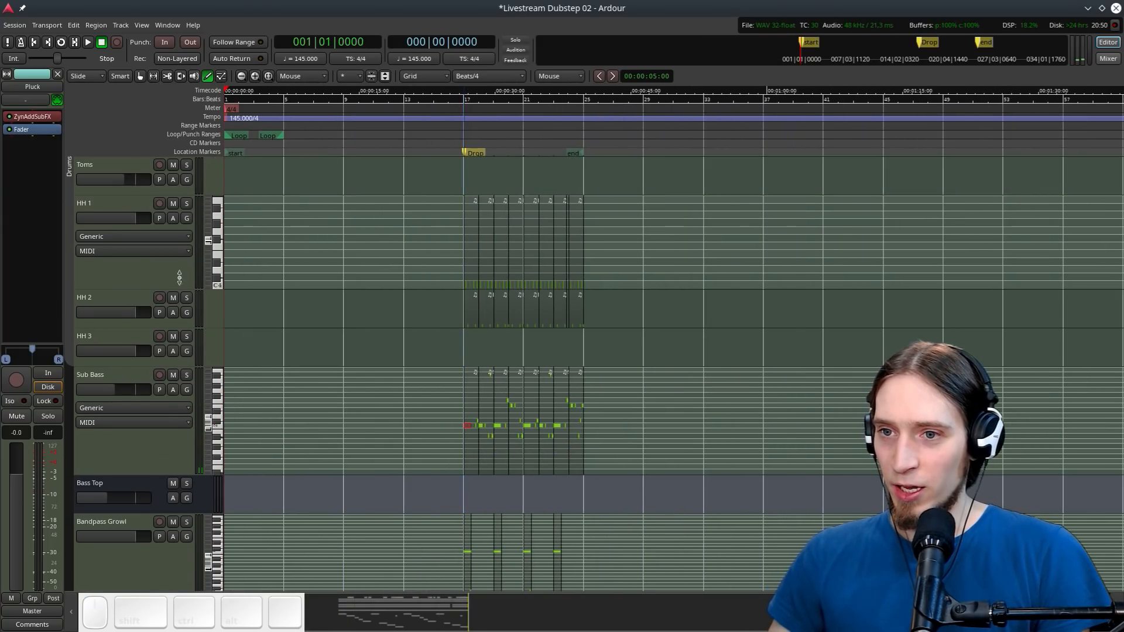
scroll(215, 299, "down", 2)
scroll(262, 334, "down", 5)
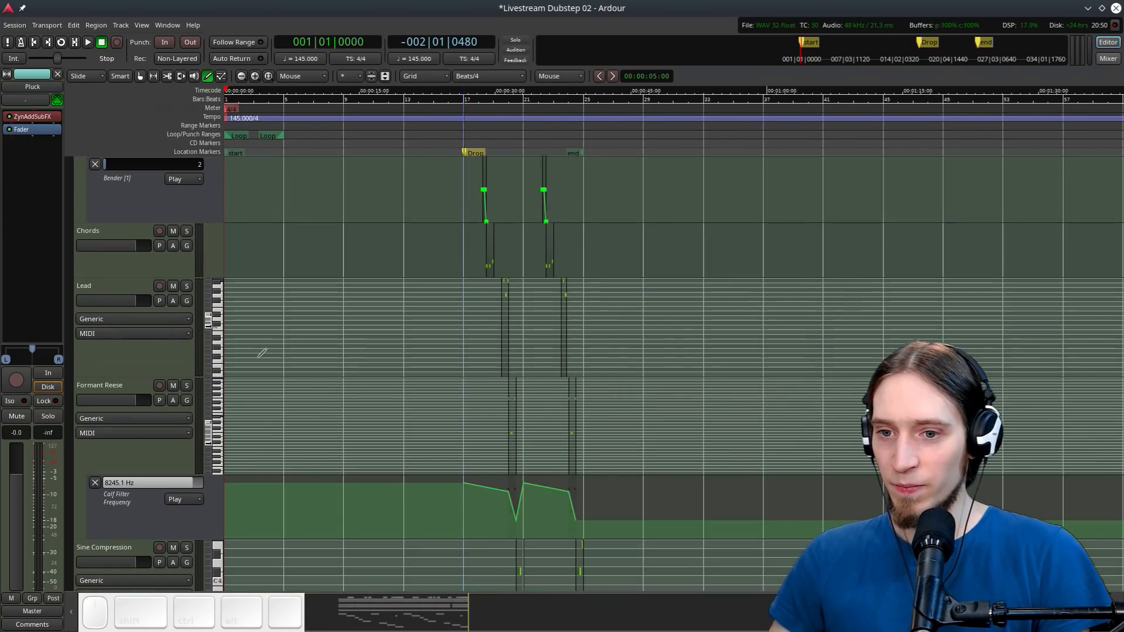
scroll(233, 445, "up", 3, "ctrl")
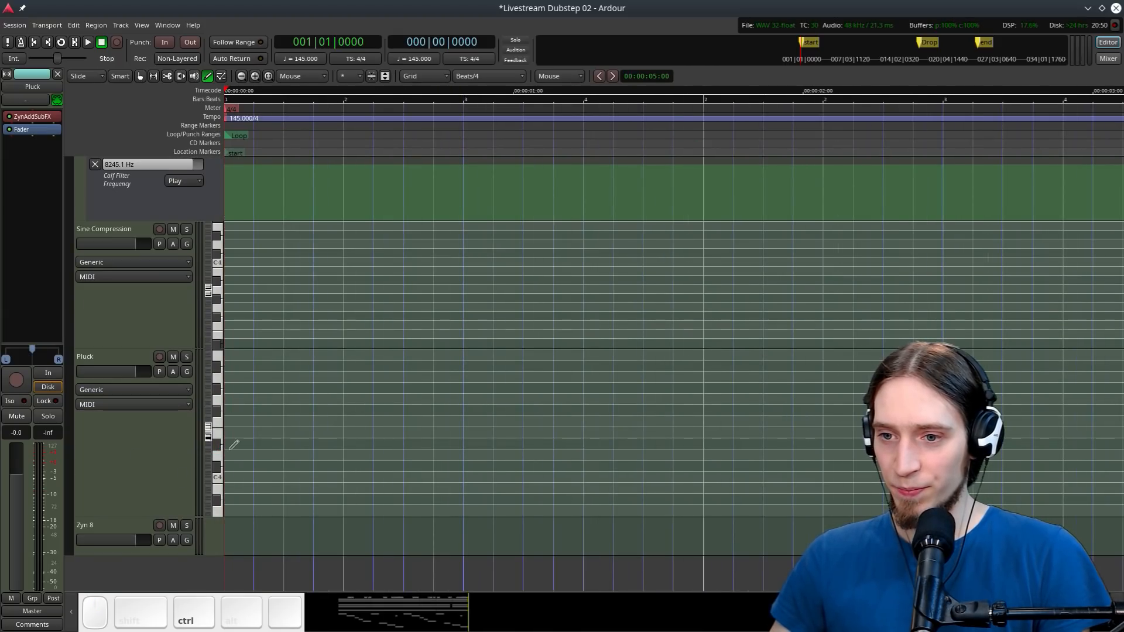
left_click_drag(230, 433, 713, 421)
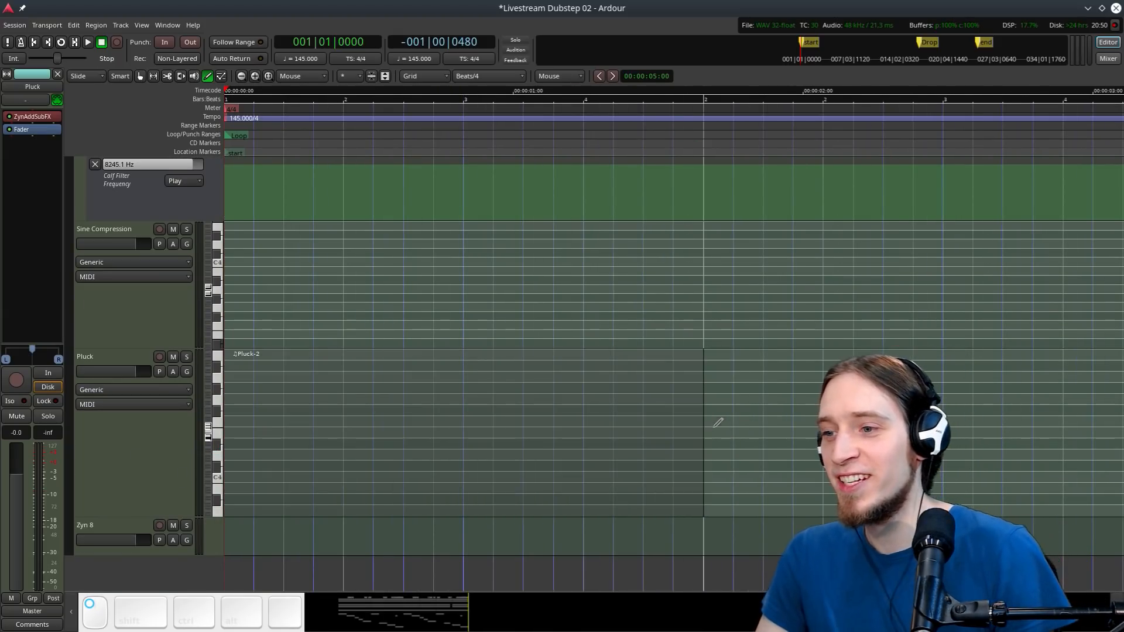
left_click(699, 433)
Draw four rising sixteenth notes from C4 to C5 across the Pluck region's first beat and play them back
left_click(250, 479)
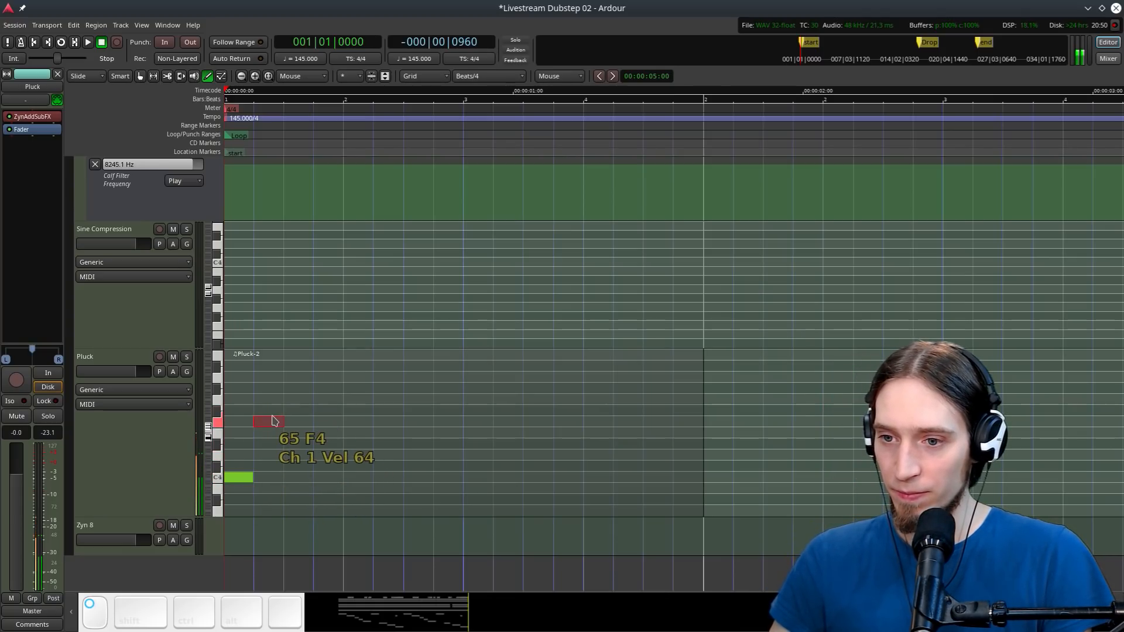
left_click(271, 413)
left_click(298, 399)
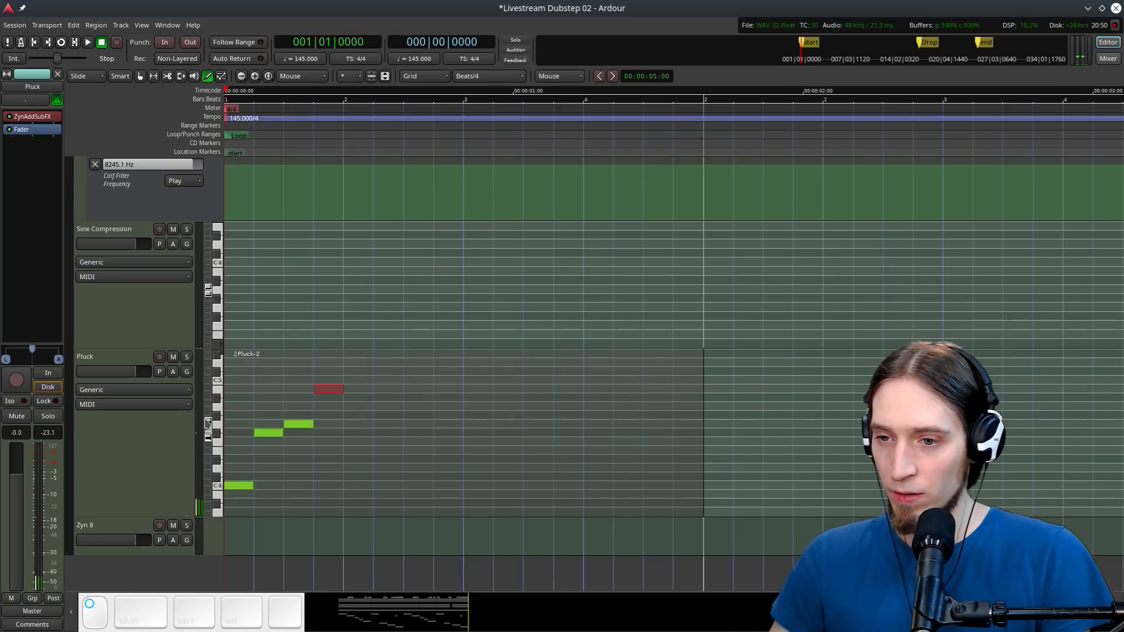
left_click(328, 398)
left_click_drag(325, 395, 329, 380)
key("space")
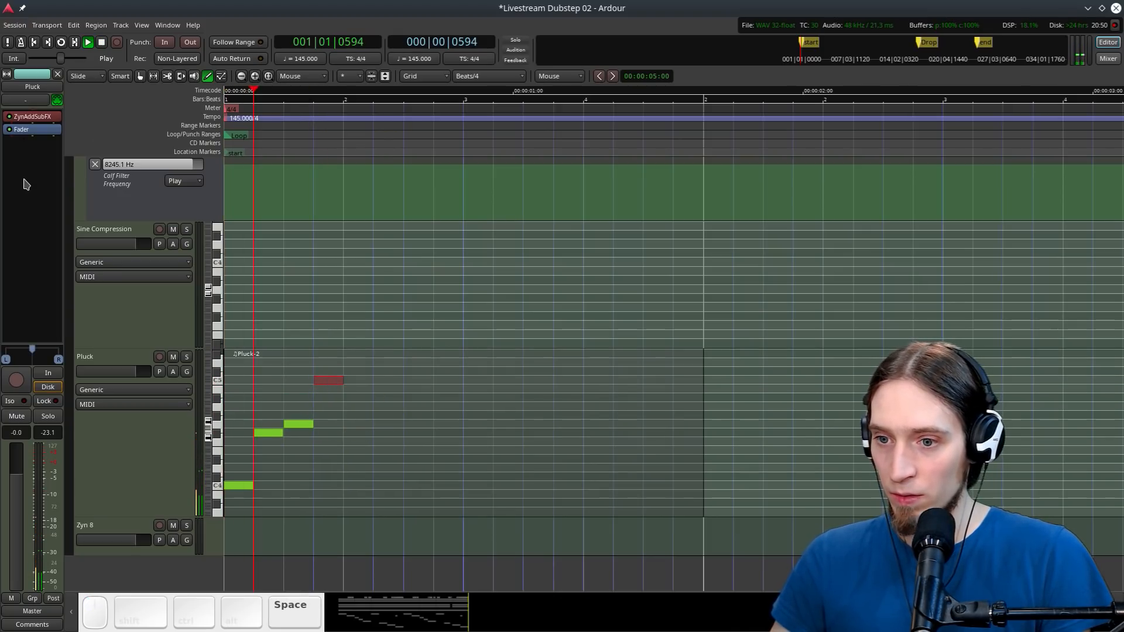
key("space")
key("space")
key("space")
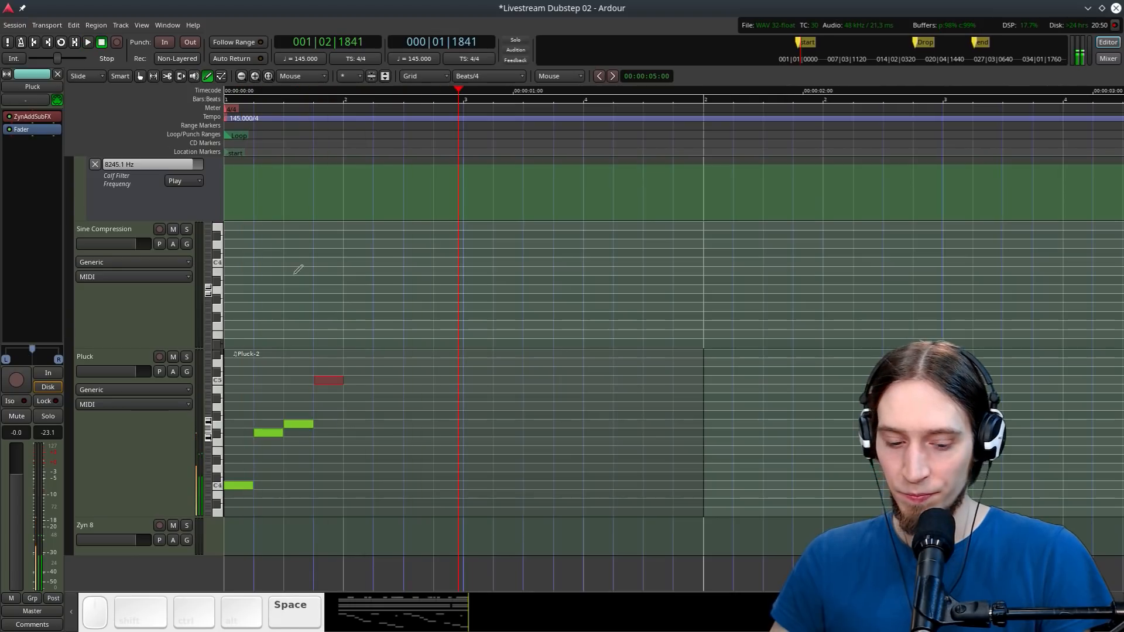
Split the Pluck region at the end of the first beat and delete the empty remainder
key("g")
key("s")
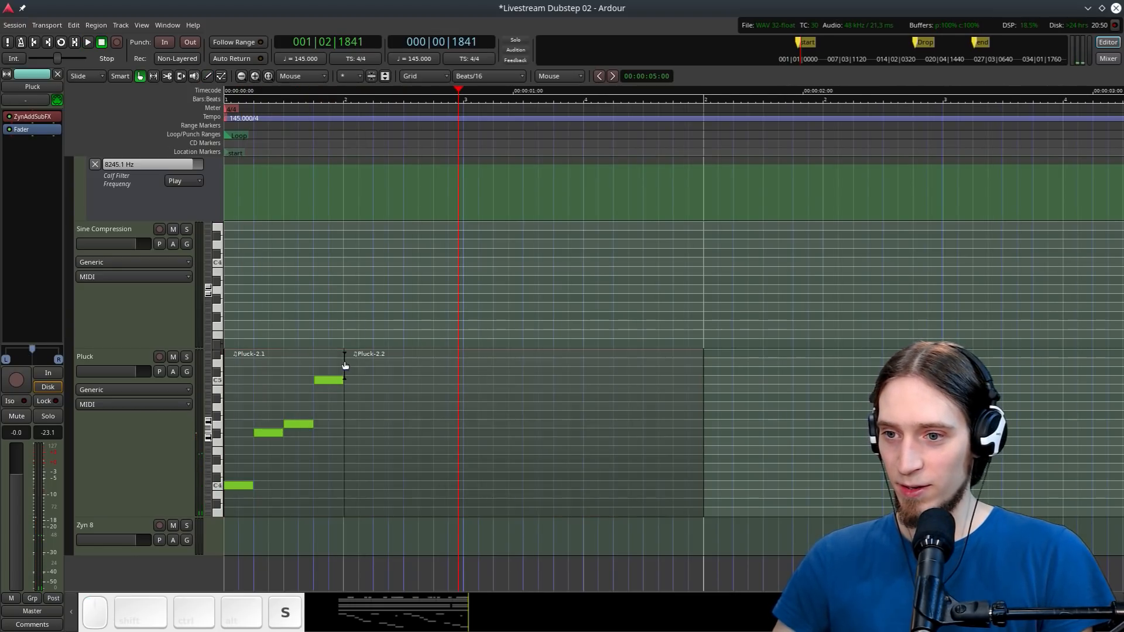
left_click(348, 373)
right_click(346, 377, "shift")
Set the loop range to the one-beat Pluck region and start loop playback
left_click(334, 366)
key("bracketright")
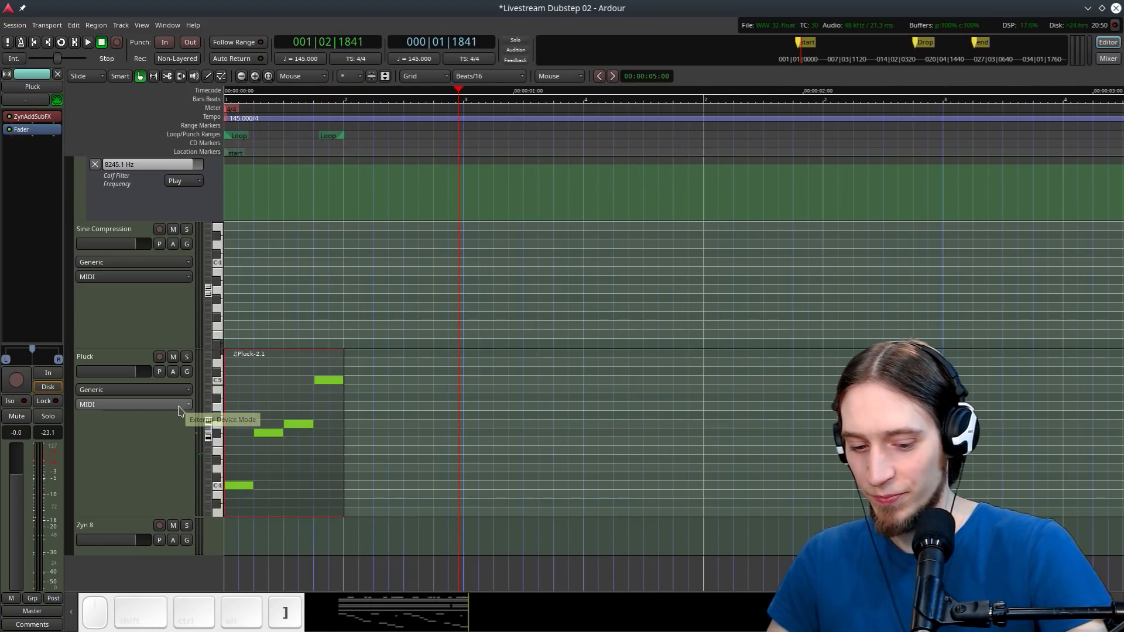
key("l")
Solo the Pluck track and open its ZynAddSubFX synth interface
left_click(187, 356)
left_click(107, 361)
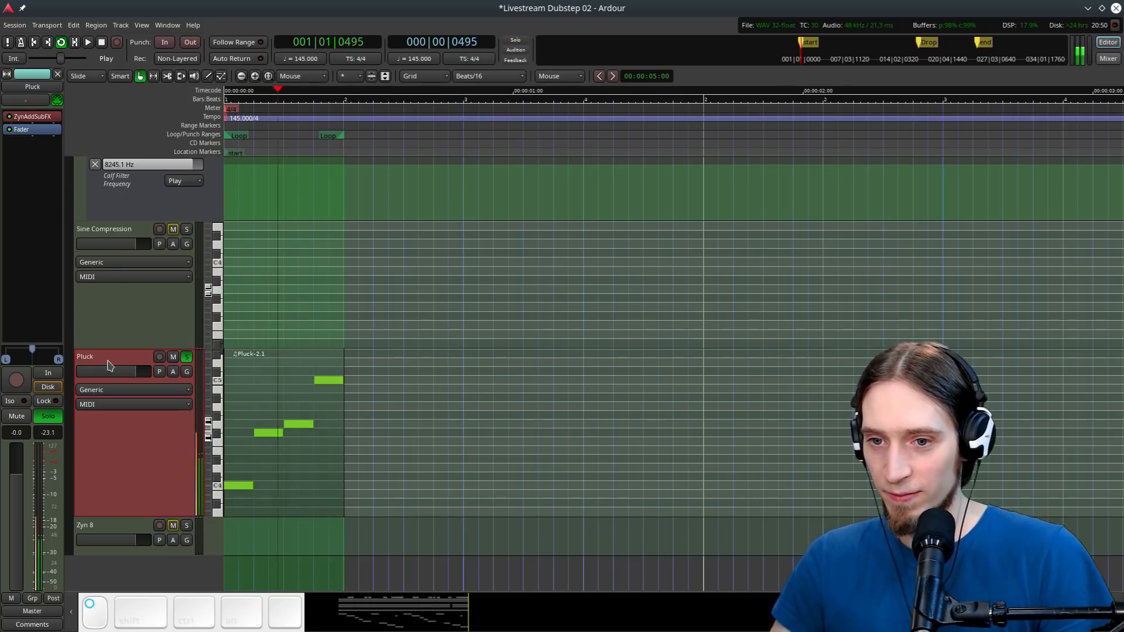
double_click(32, 116)
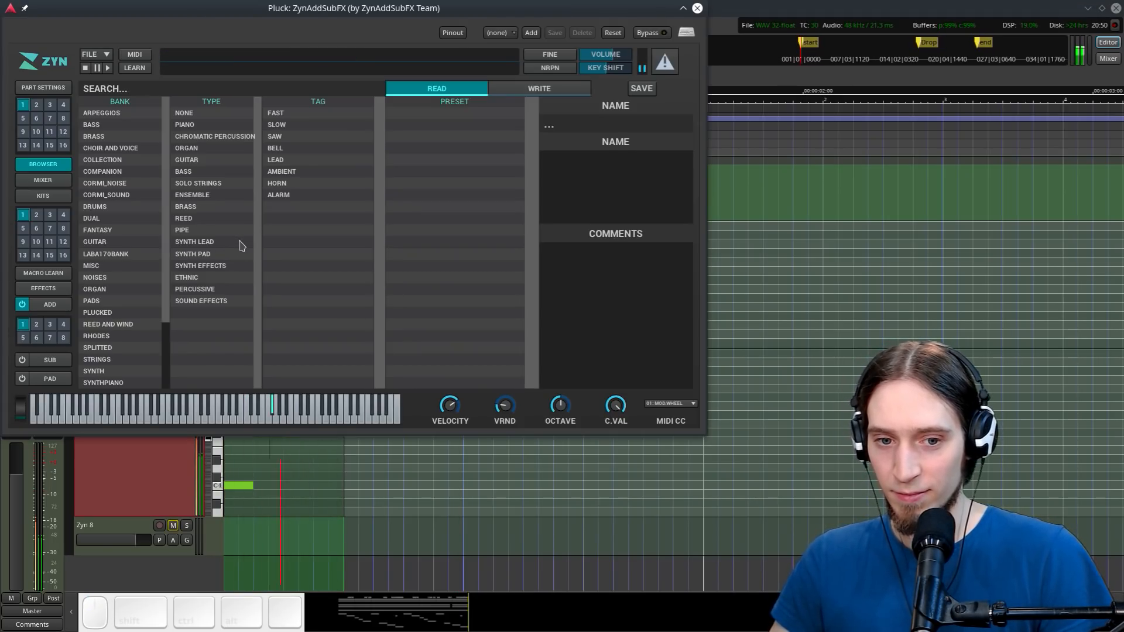
Set voice 1 of the additive synth to a pulse base waveform and lower its shape amount
left_click(57, 305)
left_click(247, 89)
left_click(293, 122)
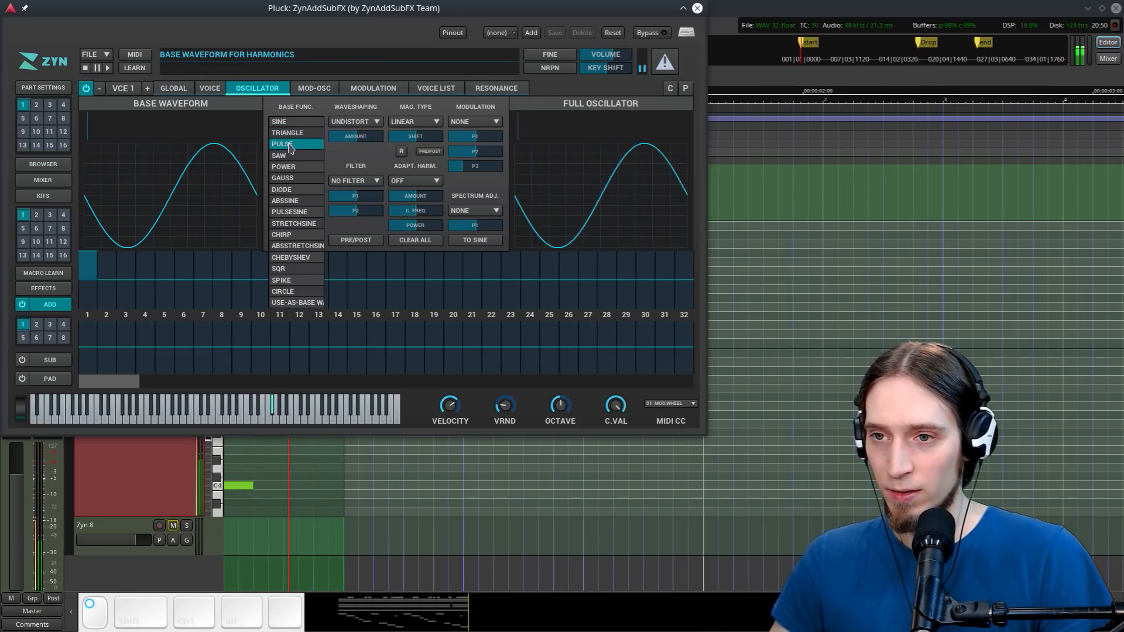
left_click(290, 146)
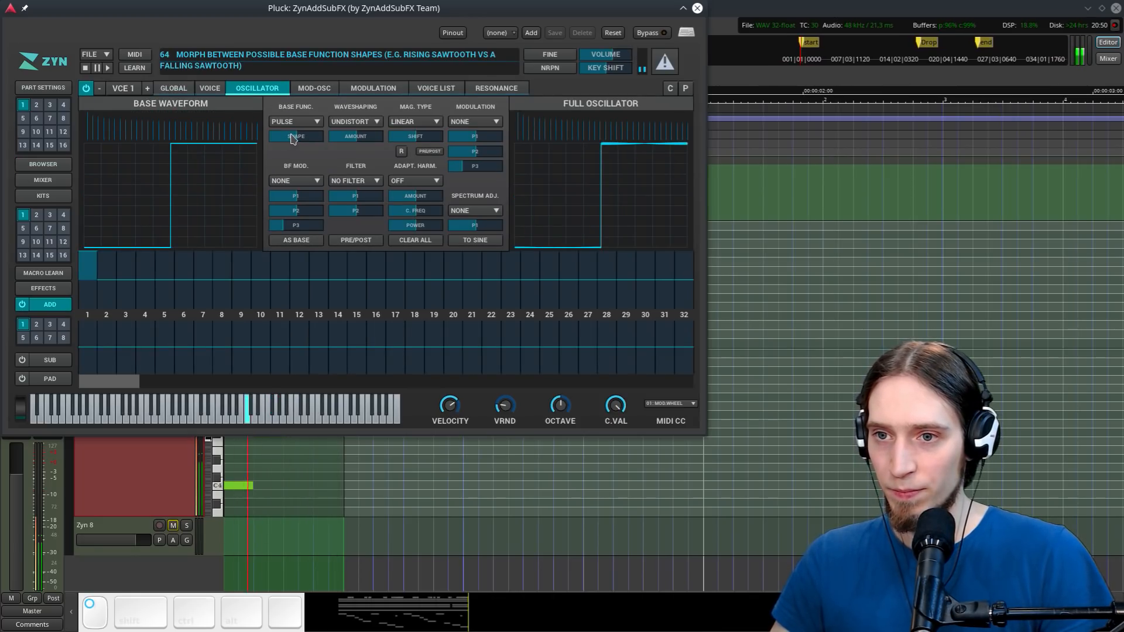
left_click_drag(293, 138, 281, 138)
Lower the additive synth's global volume to about -16 dB and set voice 1's unison to size 8 with detune 103
left_click(174, 88)
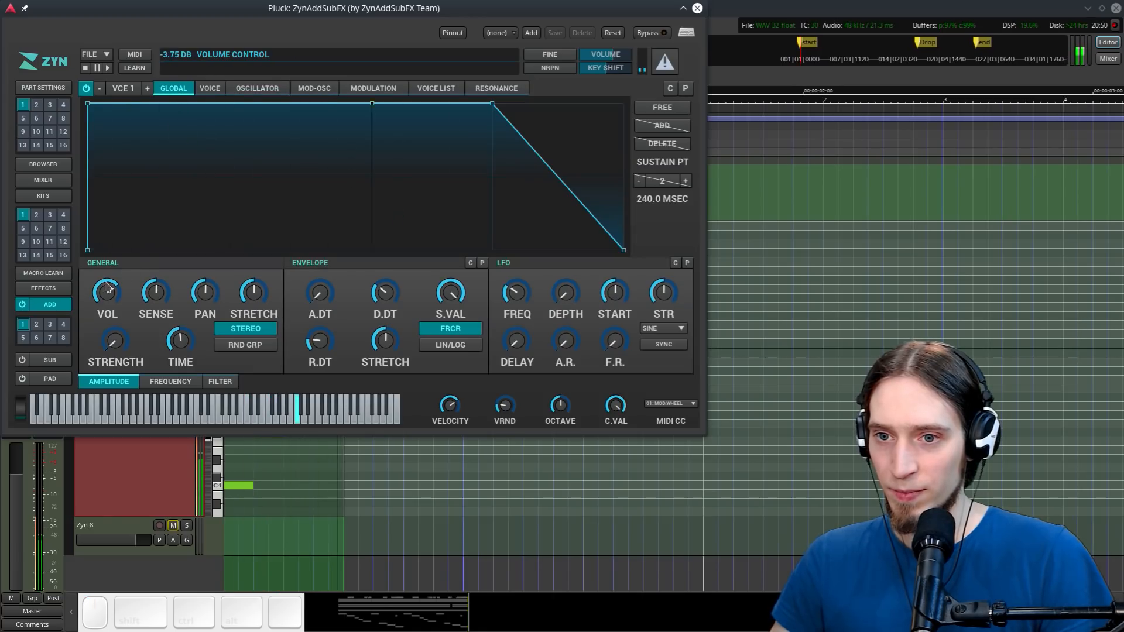
left_click_drag(107, 286, 105, 311)
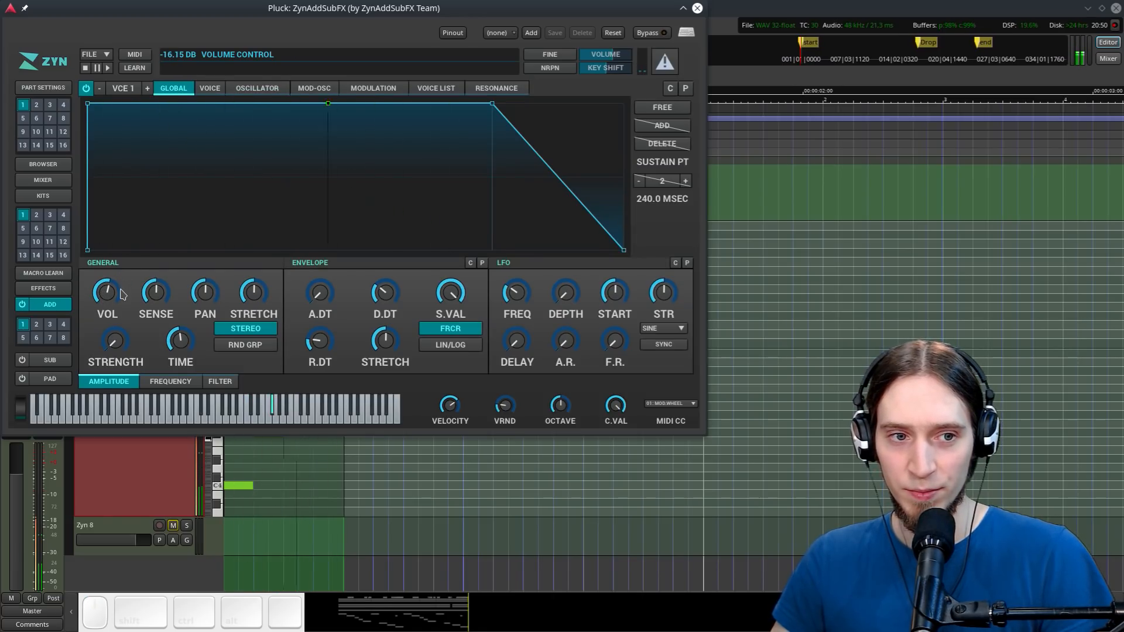
left_click(377, 88)
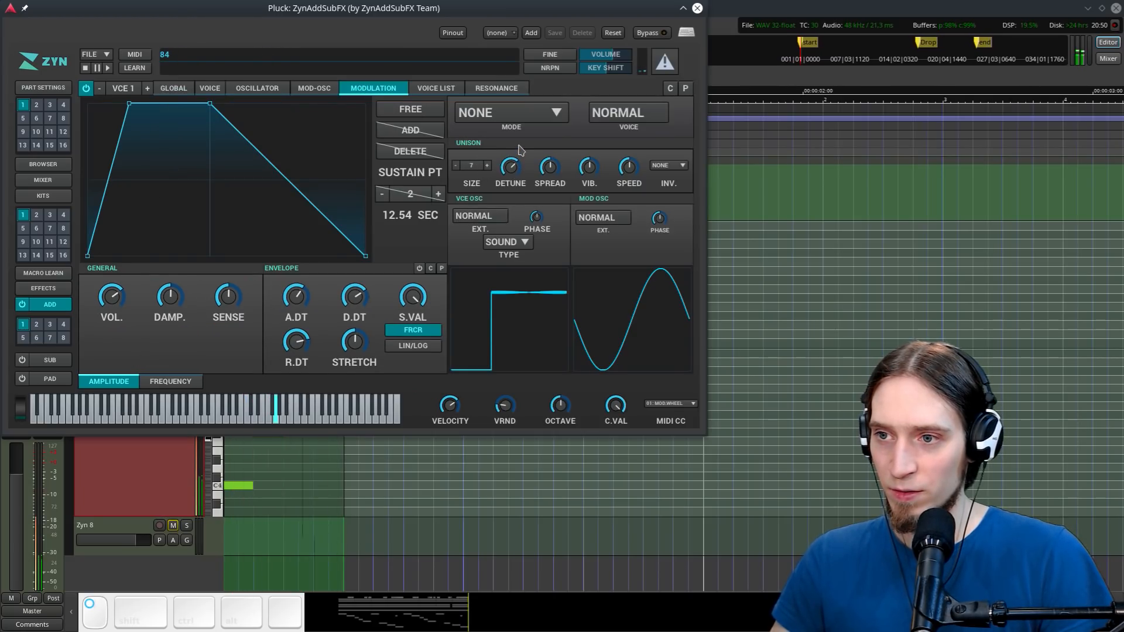
left_click_drag(508, 168, 515, 152)
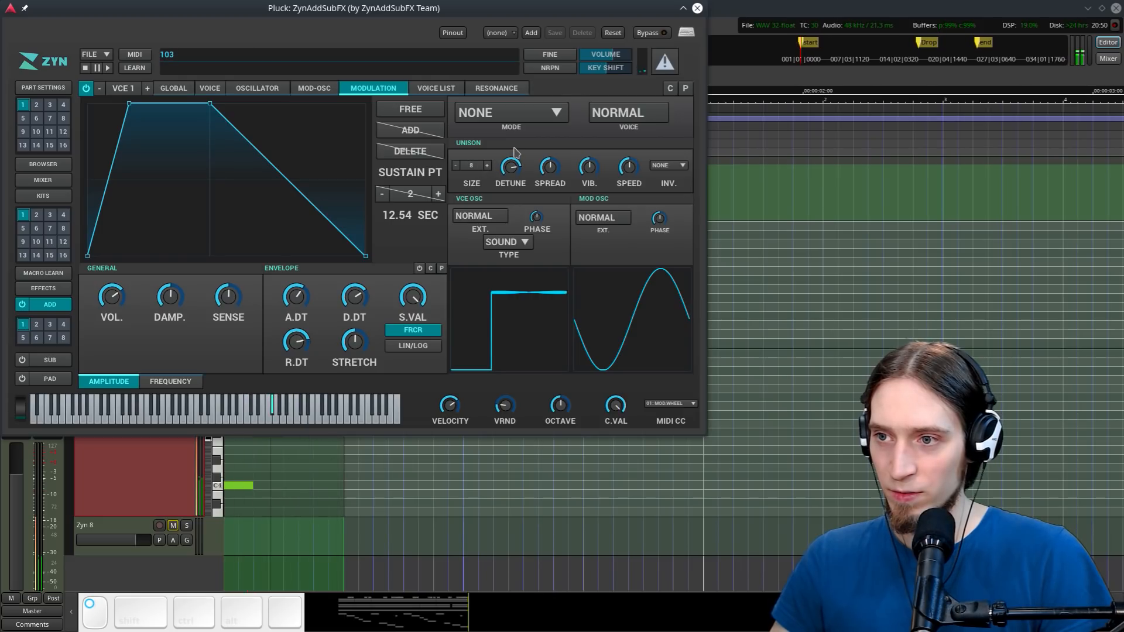
Enable voice 2 with a saw base waveform at shape 0 and set its unison size to 3
left_click(147, 88)
left_click(252, 88)
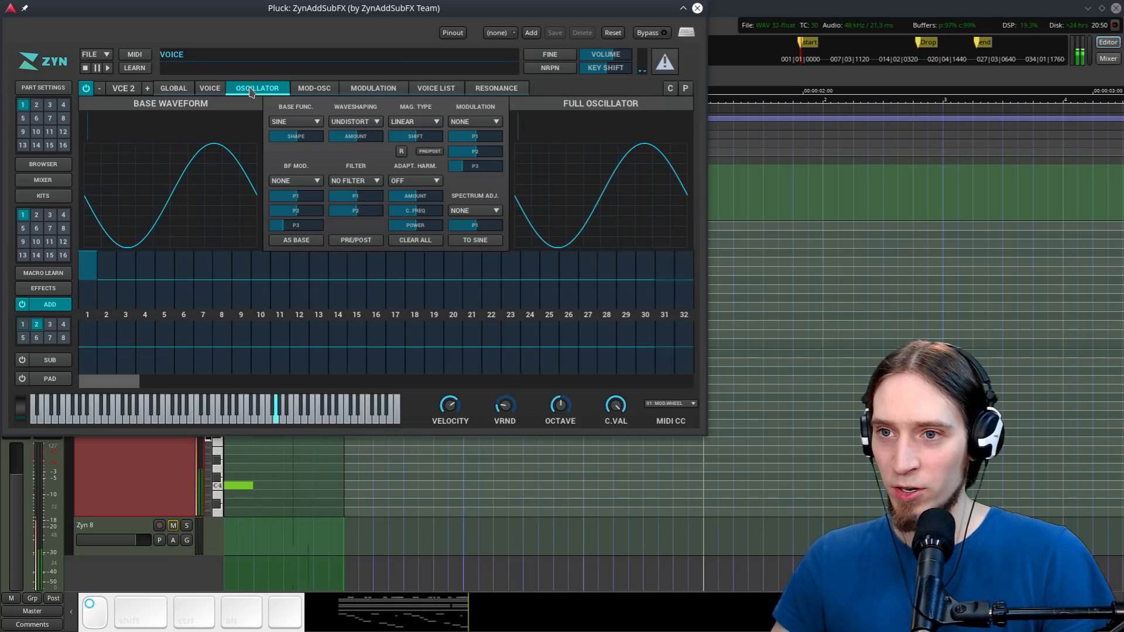
left_click(296, 122)
left_click(287, 164)
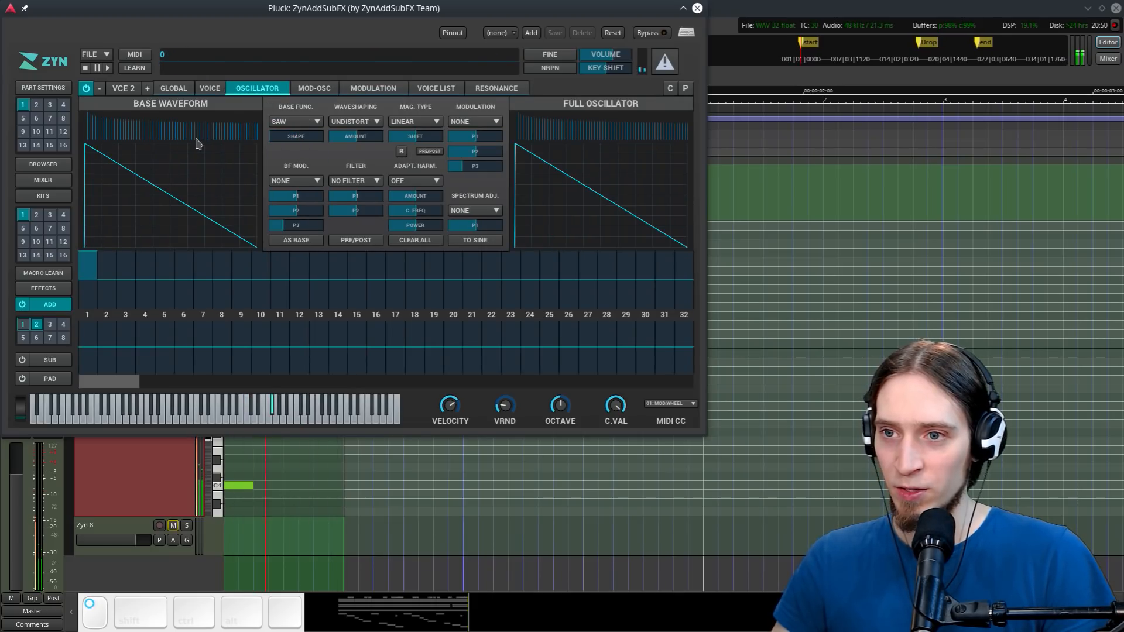
left_click(372, 89)
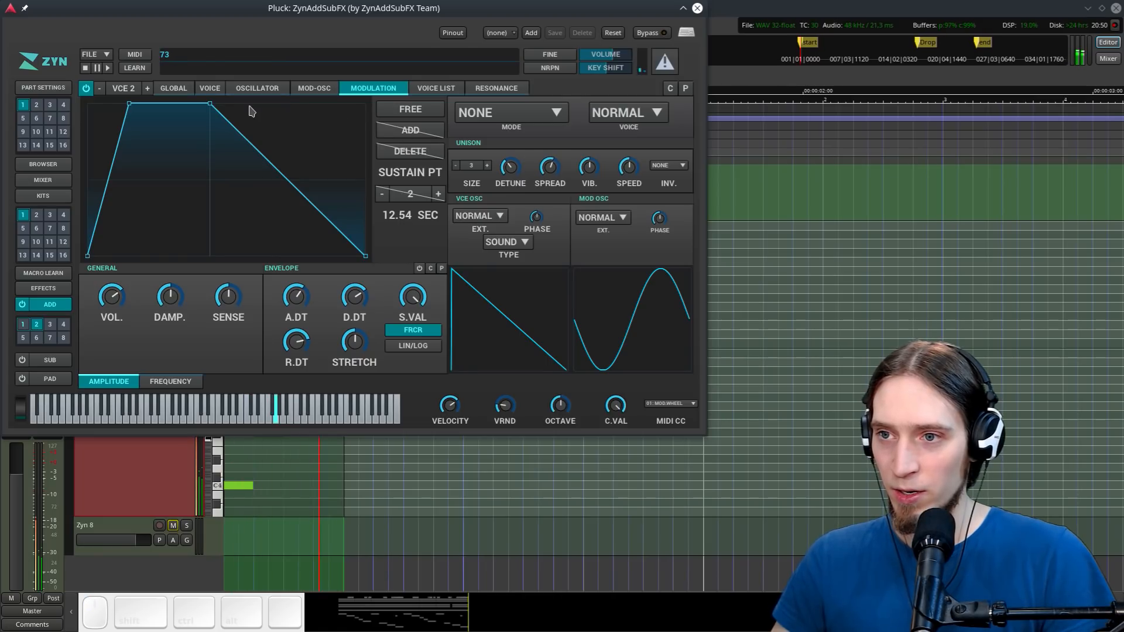
Compare lower levels for voice 1 in the voice list and set its volume to about 105
left_click(481, 91)
left_click(444, 89)
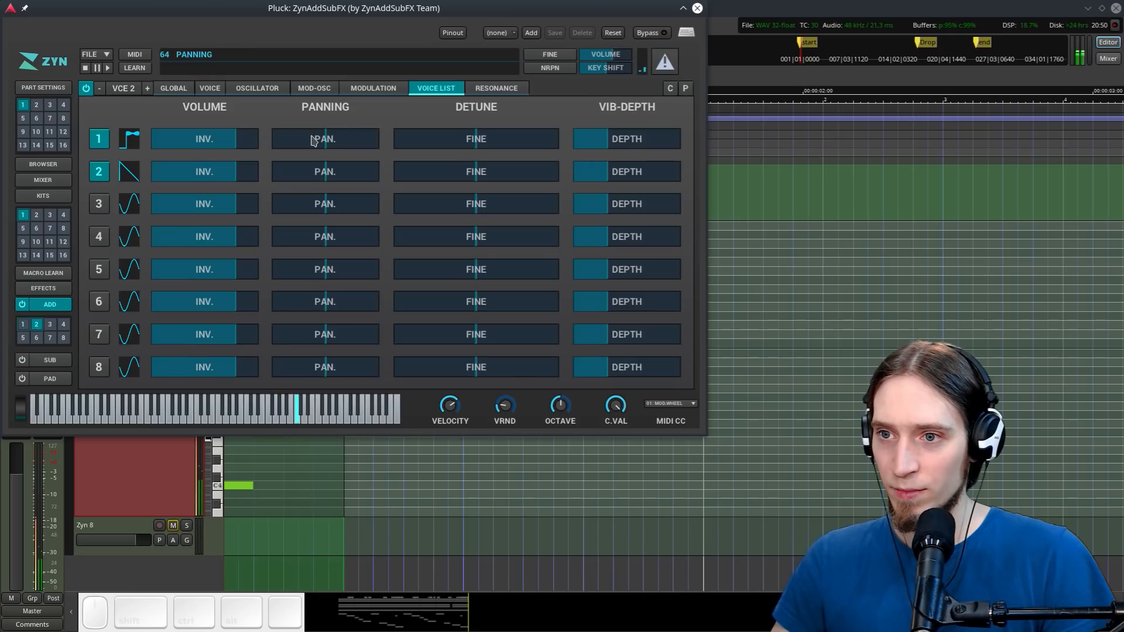
left_click_drag(238, 140, 218, 141)
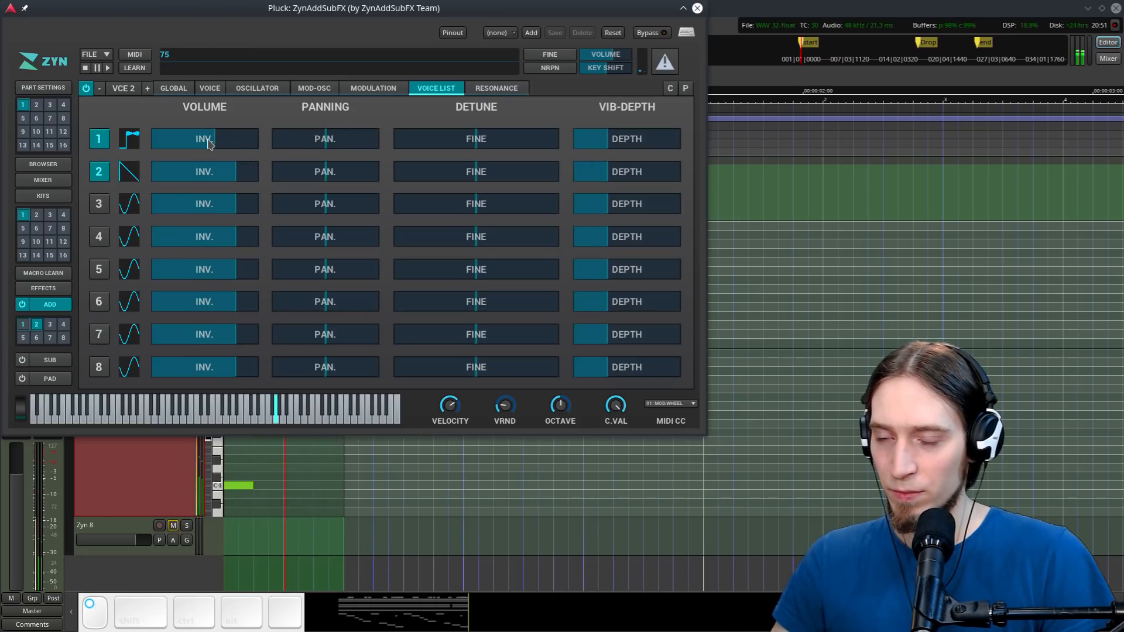
mouse_move(209, 142)
left_mouse_down()
mouse_move(156, 145)
mouse_move(195, 147)
left_mouse_up()
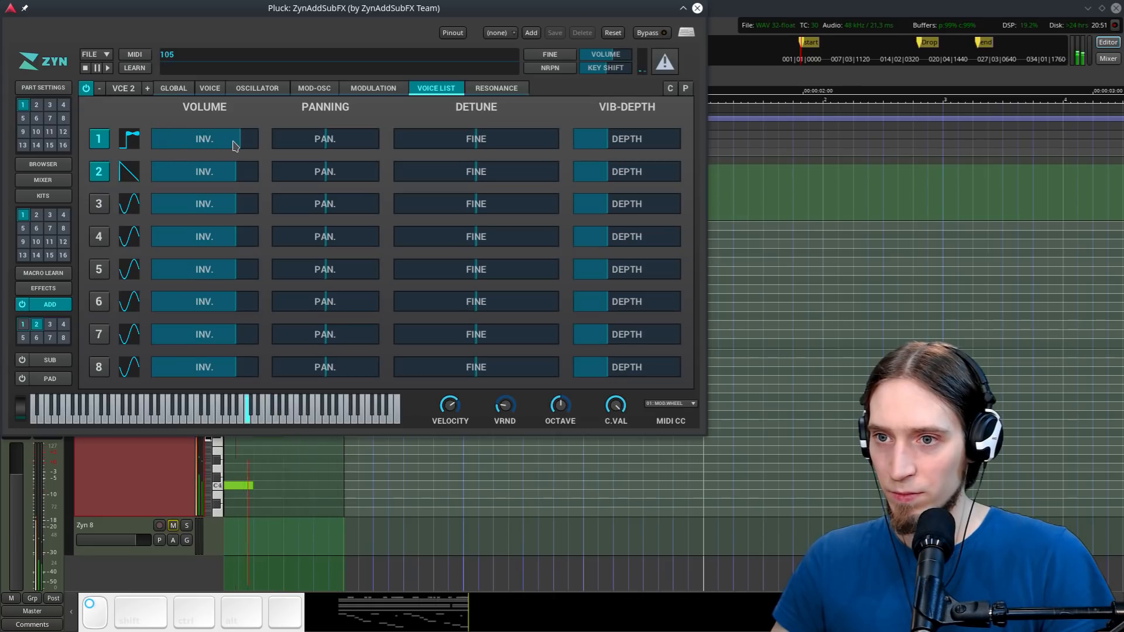
Set the global filter cutoff to its minimum and shape the filter envelope with a maximum attack value and longer decay
left_click(174, 88)
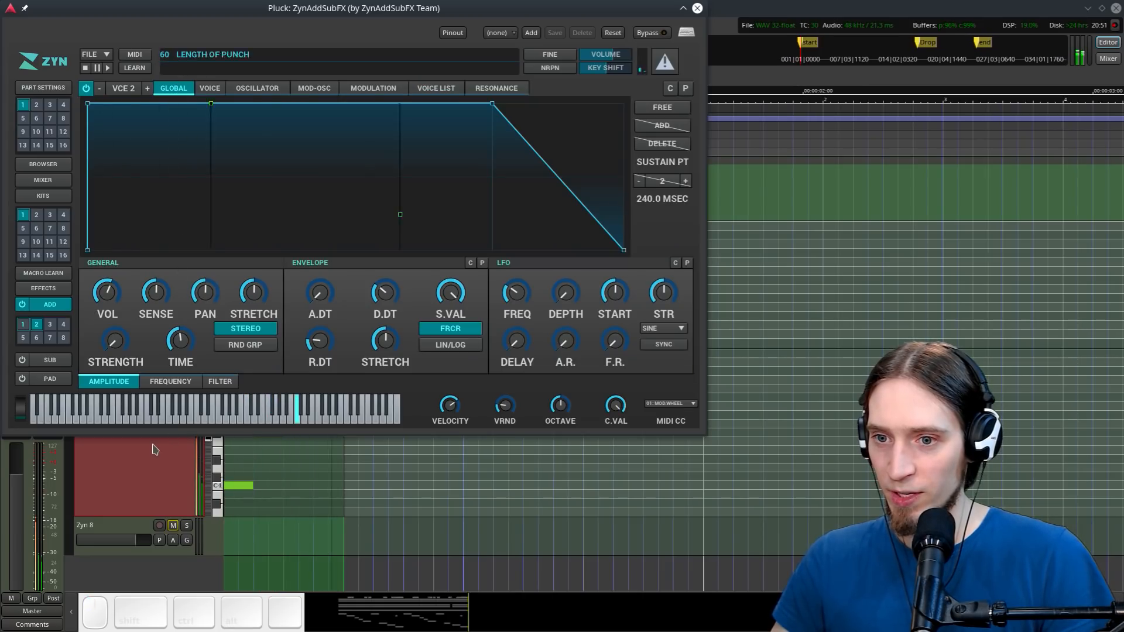
left_click(220, 382)
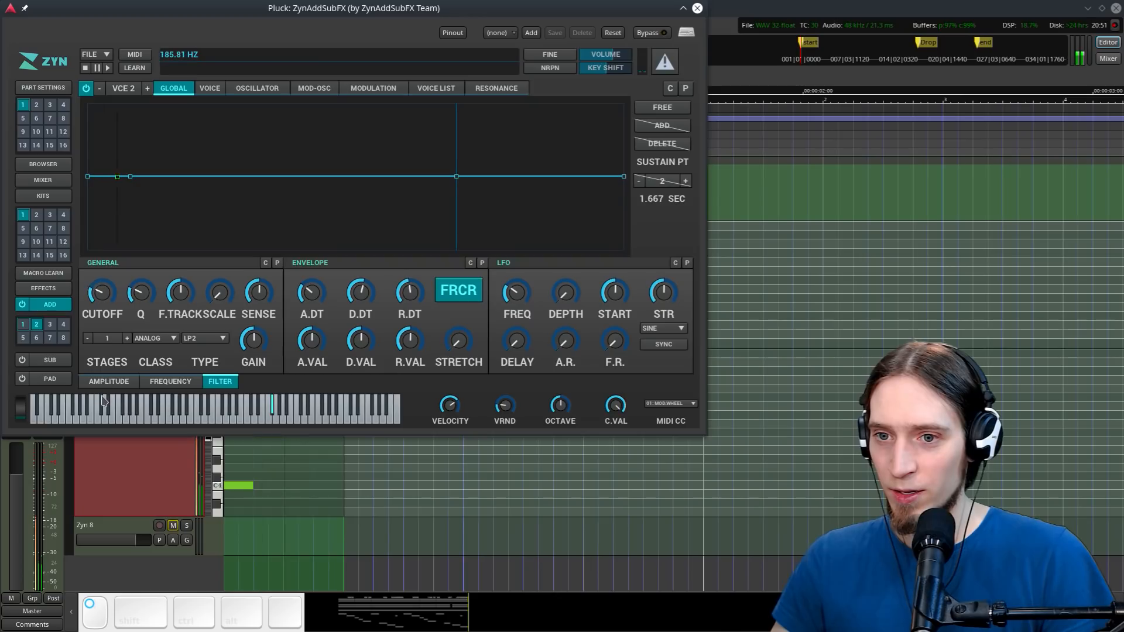
left_click_drag(87, 175, 171, 121)
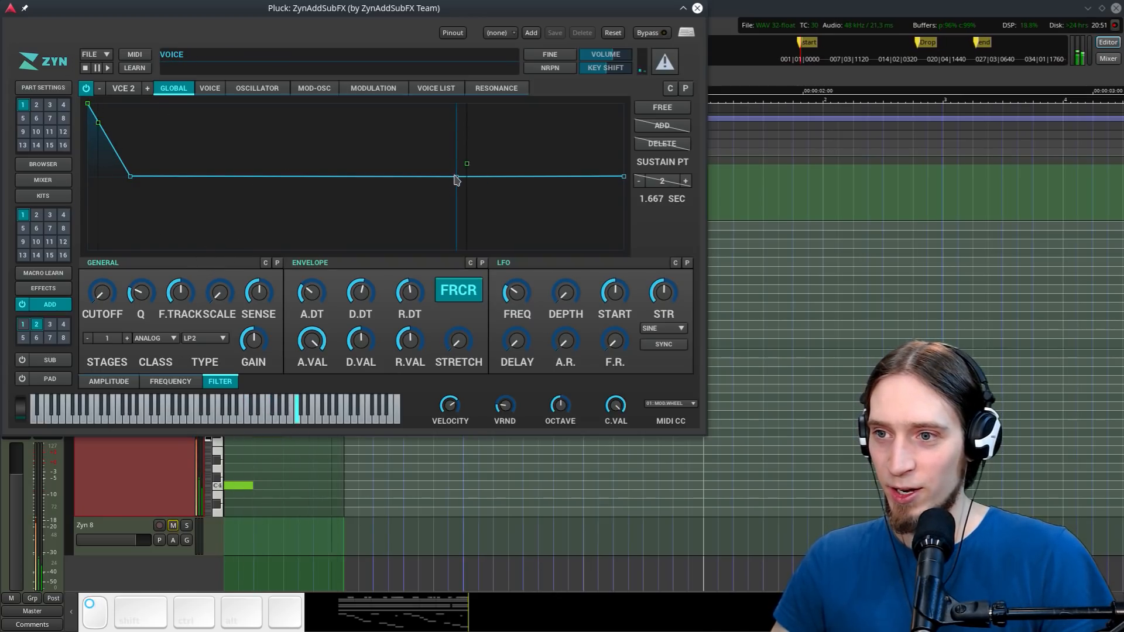
left_click_drag(457, 178, 501, 176)
left_click_drag(120, 181, 174, 177)
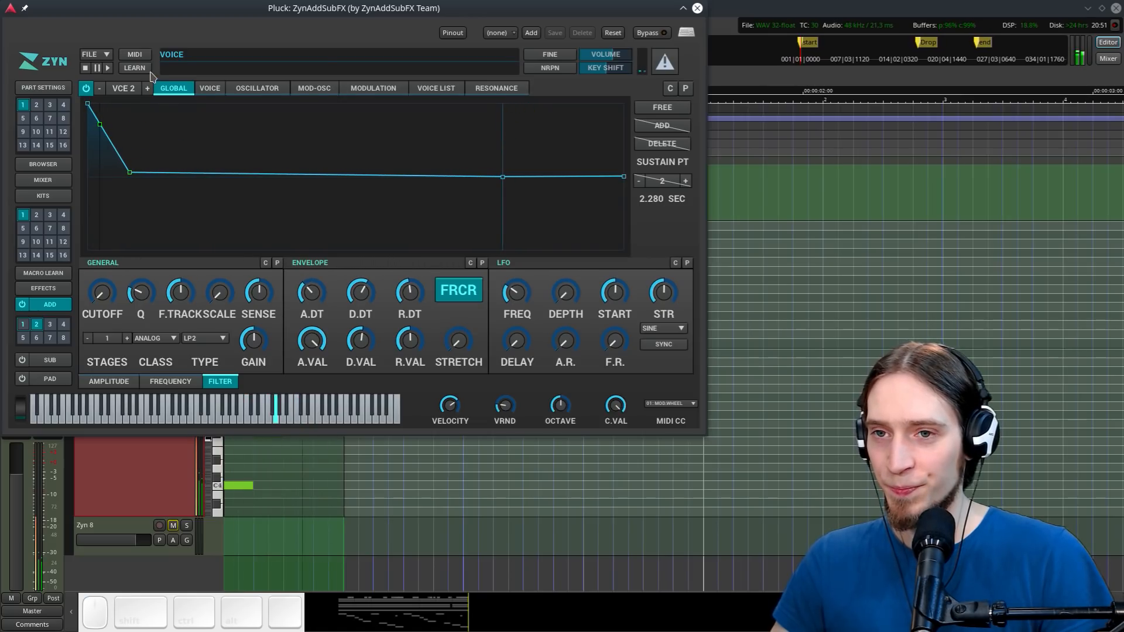
Shorten the filter envelope's decay time in learn mode and clear its mapping from macro slot 0
left_click(140, 69)
left_click_drag(358, 297, 353, 341)
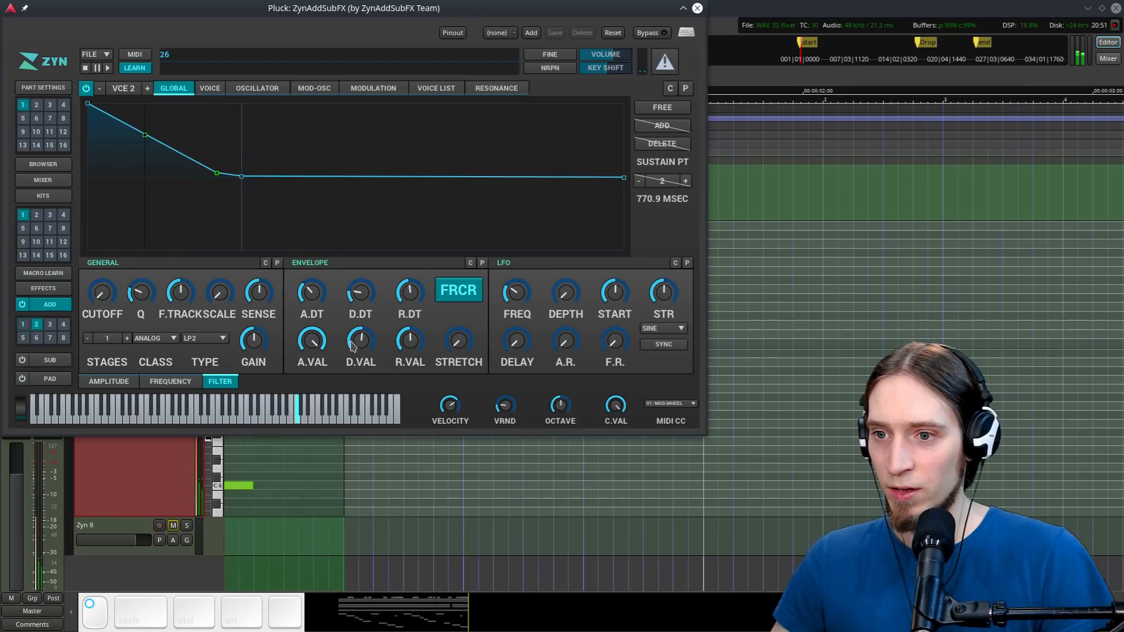
left_click(134, 69)
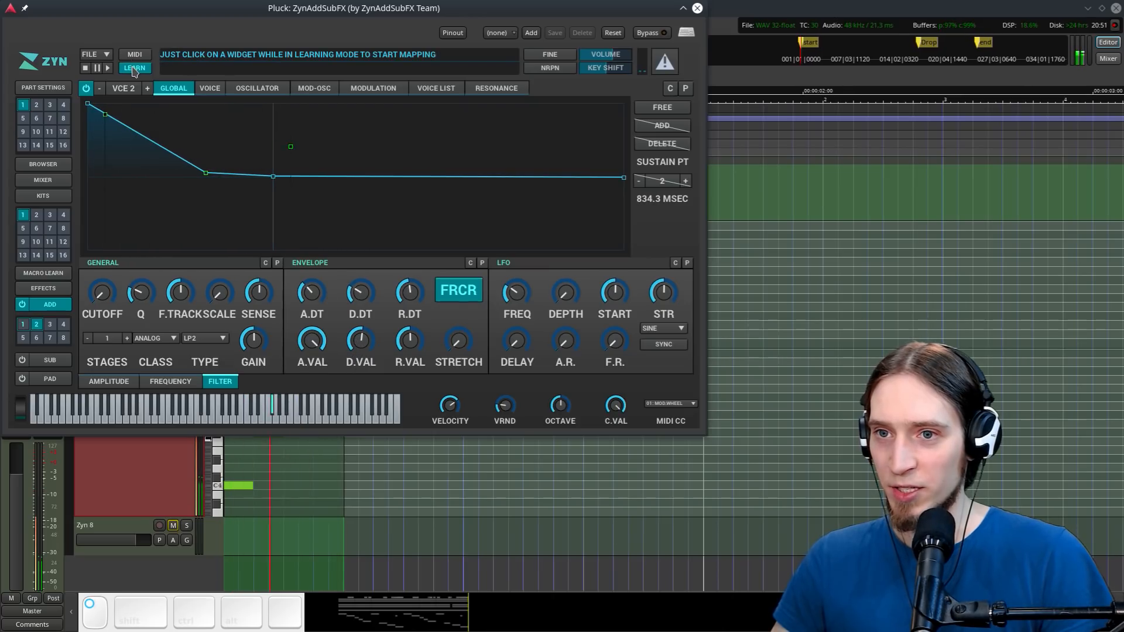
left_click(44, 273)
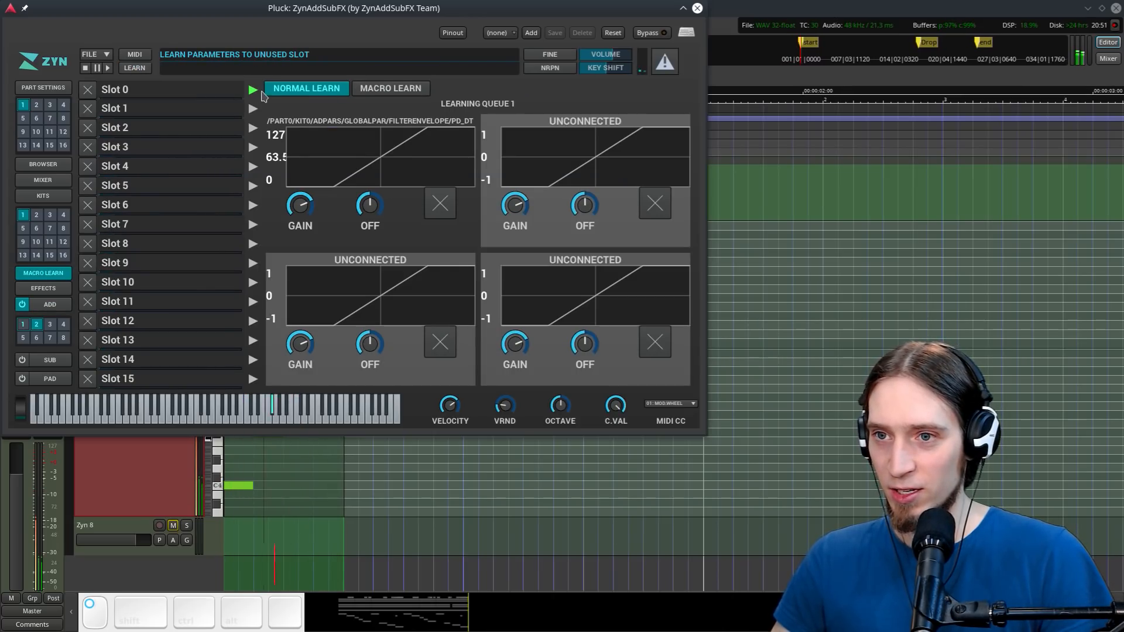
left_click(86, 92)
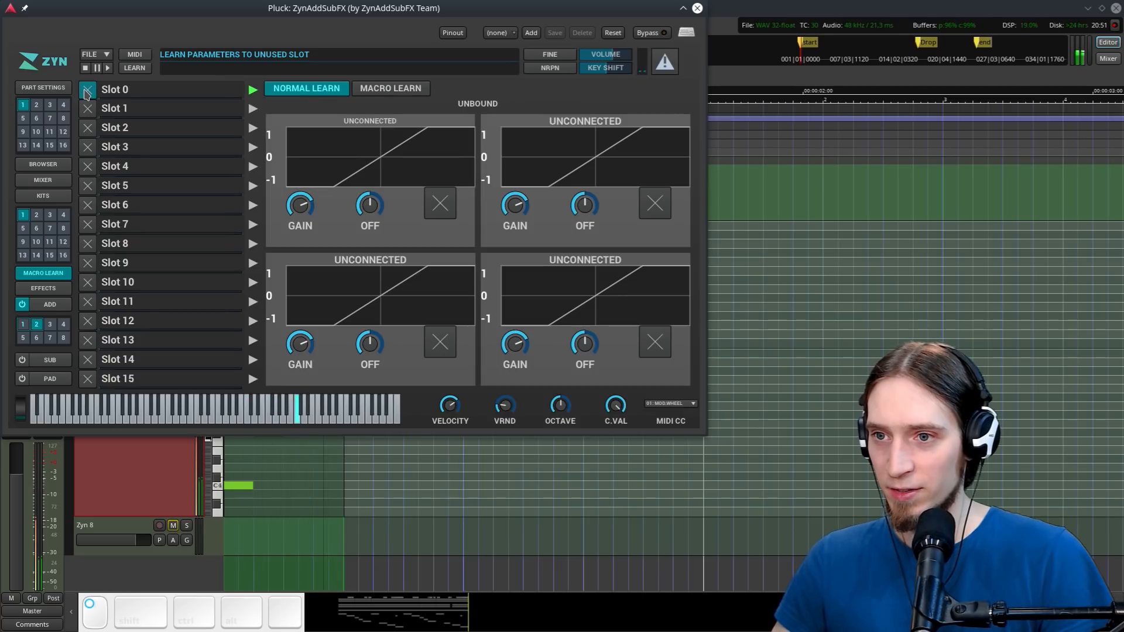
Lengthen the filter envelope's attack time and map that parameter to macro slot 0
left_click(49, 304)
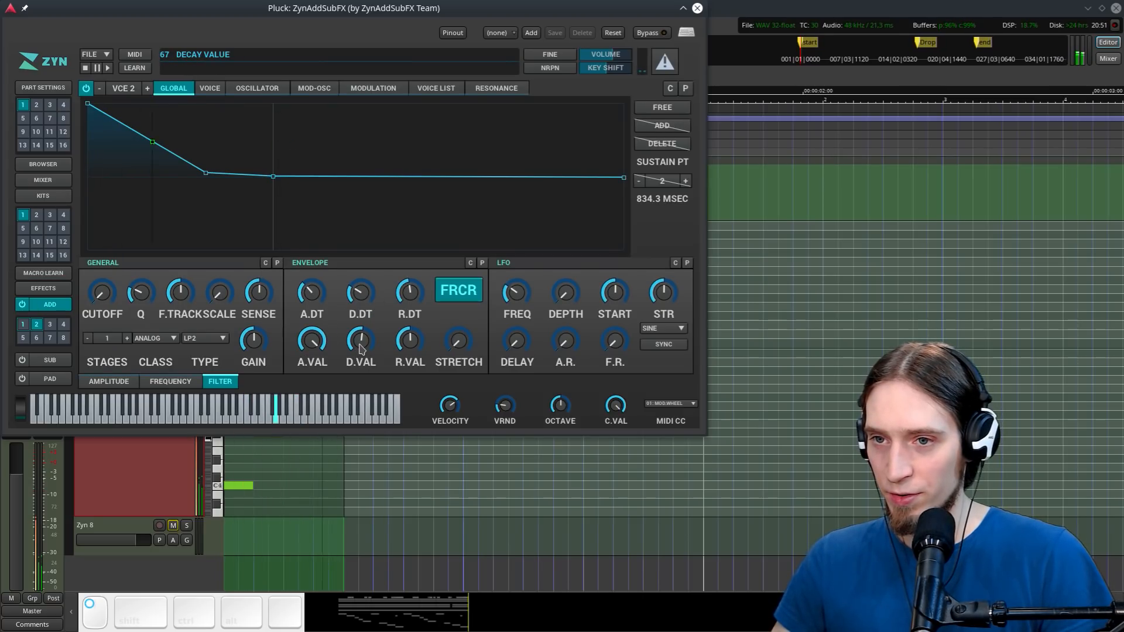
mouse_move(360, 339)
left_mouse_down()
mouse_move(365, 305)
mouse_move(360, 338)
left_mouse_up()
left_click_drag(312, 293, 311, 327)
left_click_drag(312, 310, 316, 258)
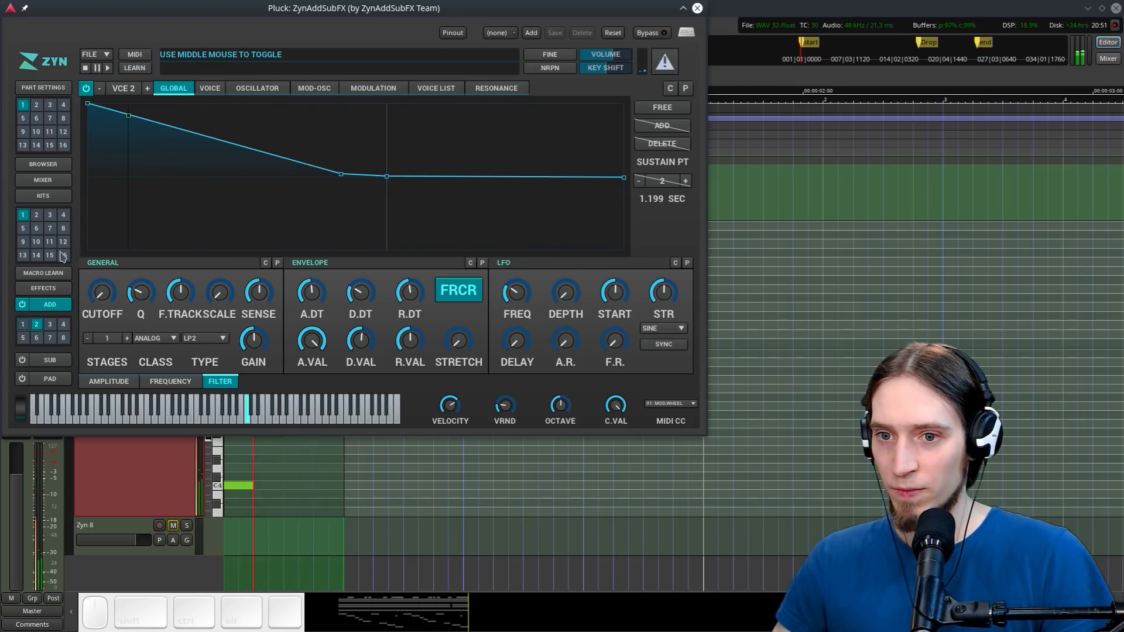
Rename macro slot 0 as Attack and restart loop playback
left_click(48, 271)
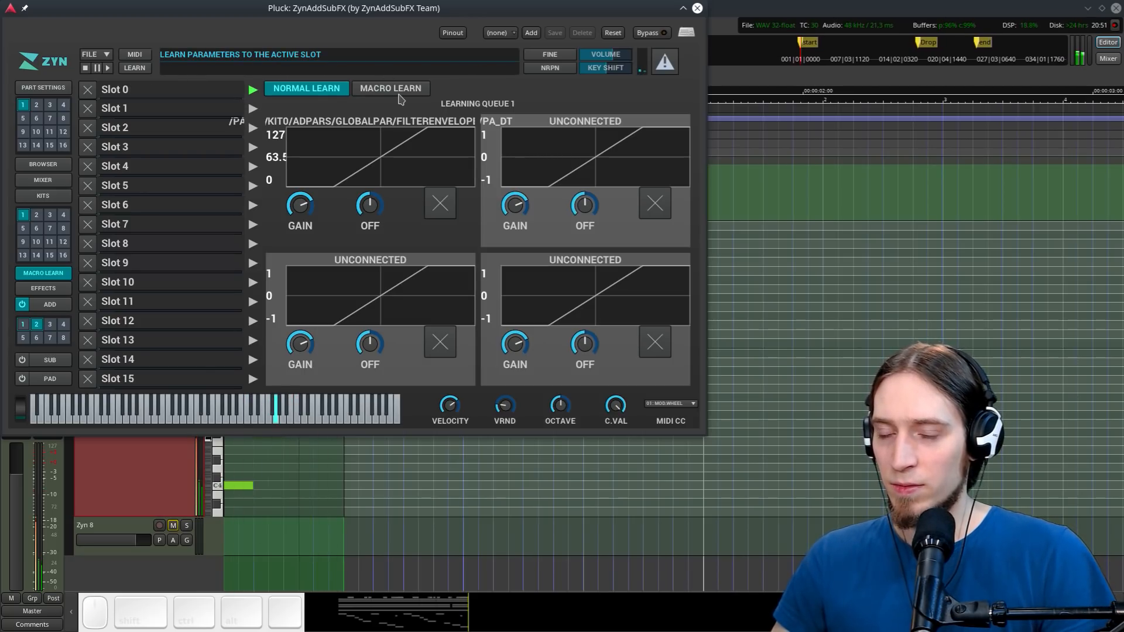
key("BackSpace")
key("BackSpace")
key("BackSpace")
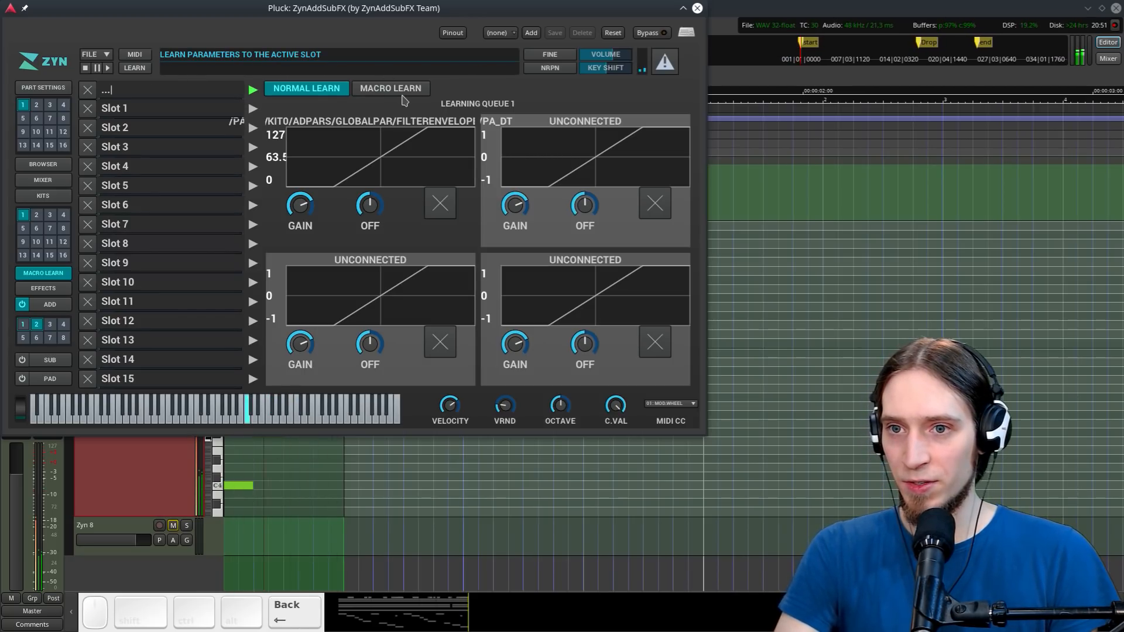
type("Attac")
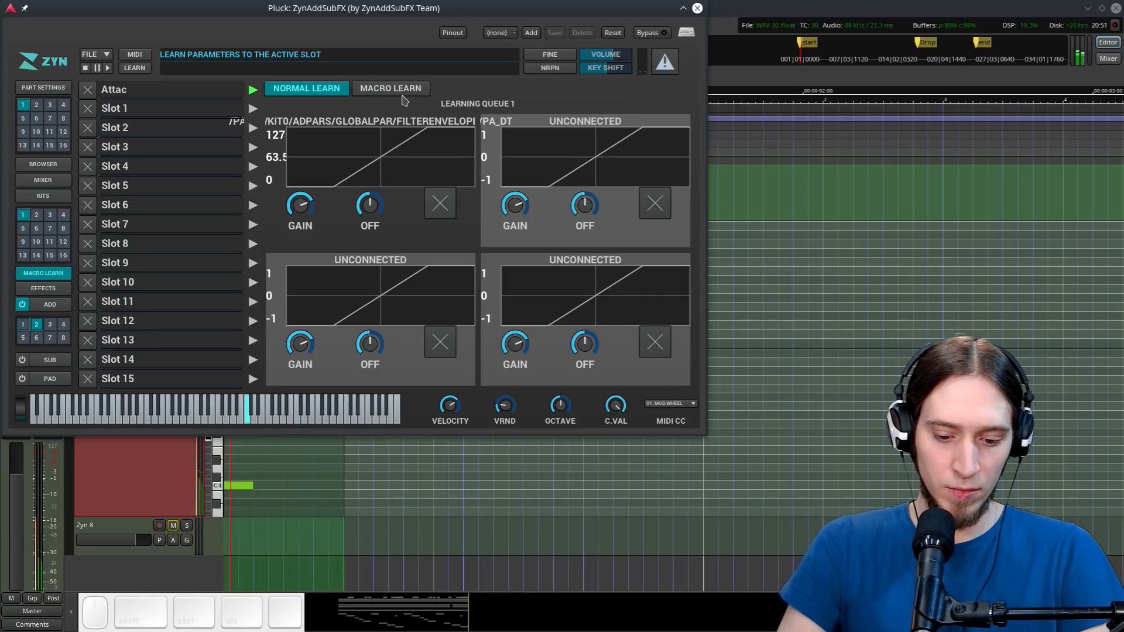
type("k")
key("Home")
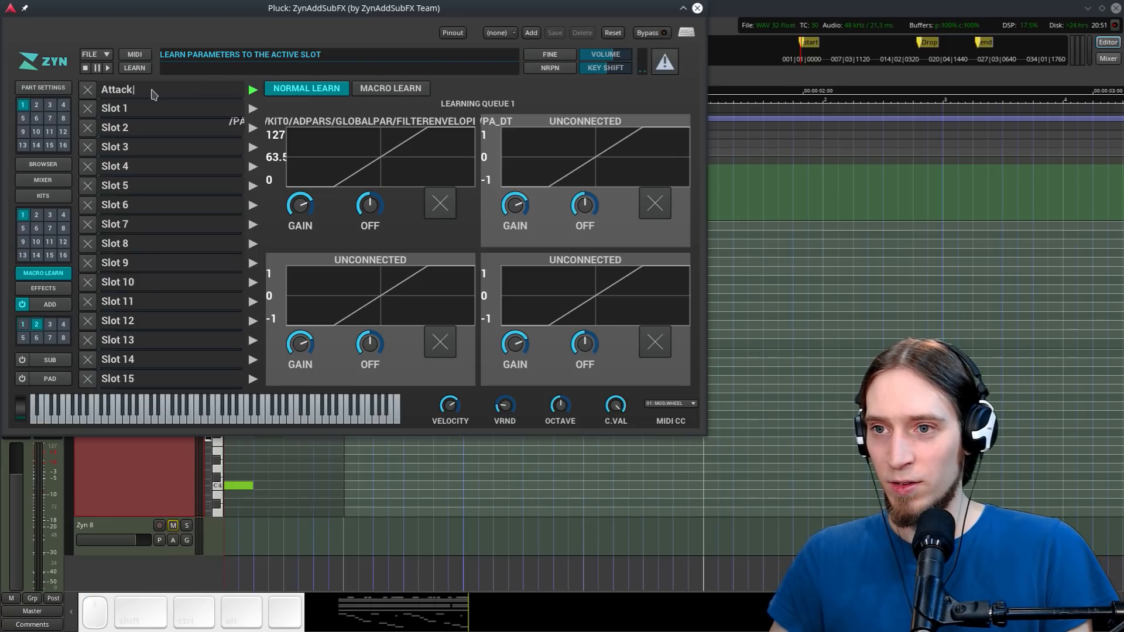
key("space")
key("l")
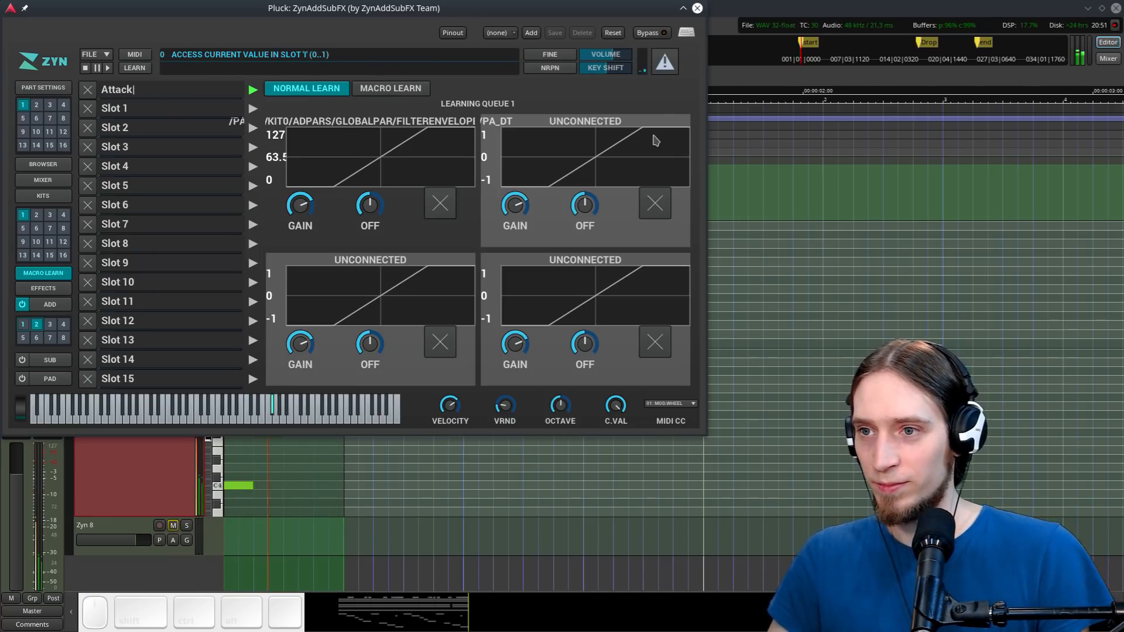
Show the ZynAddSubFX Slot 1 automation lane on the Pluck track and raise its value to about 0.527
left_click_drag(584, 17, 956, 86)
left_click(173, 371)
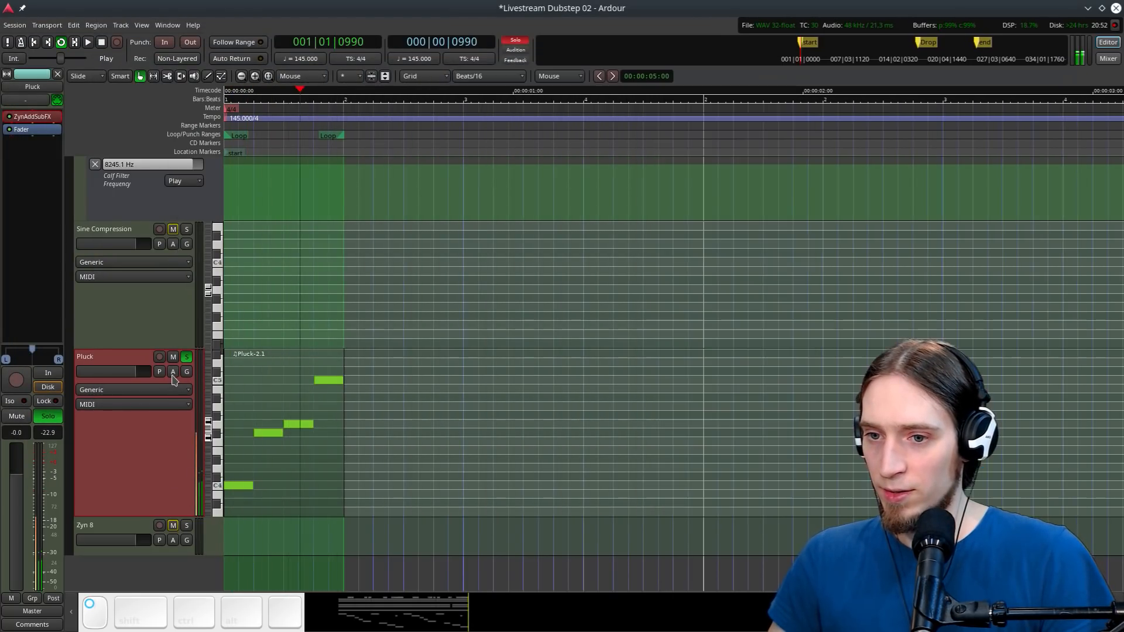
mouse_move(270, 435)
mouse_move(305, 438)
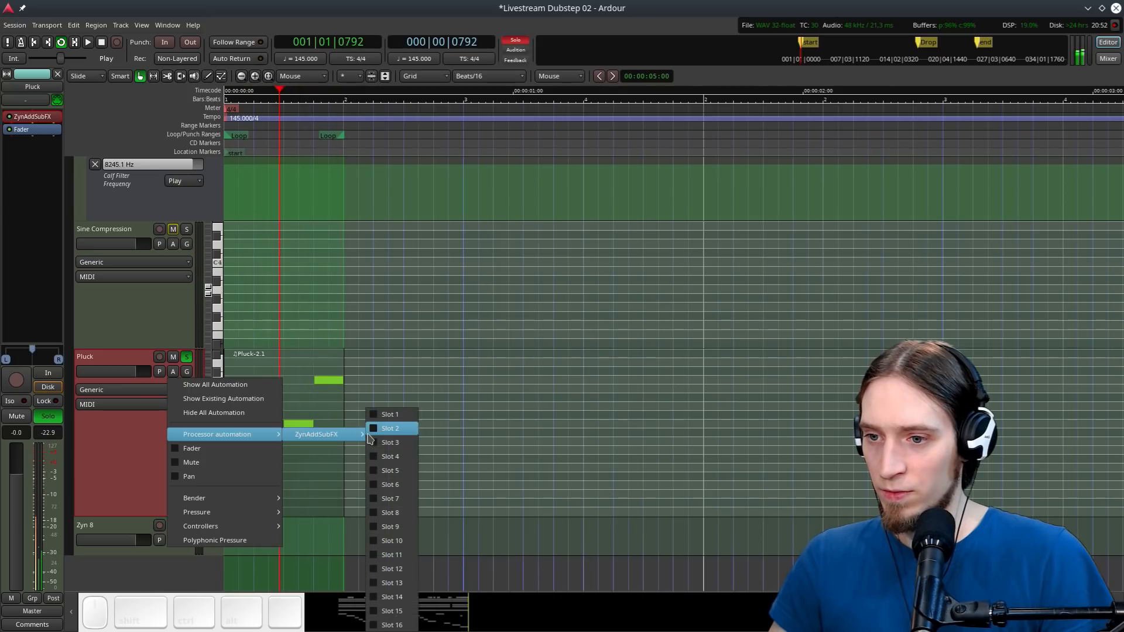
left_click(387, 417)
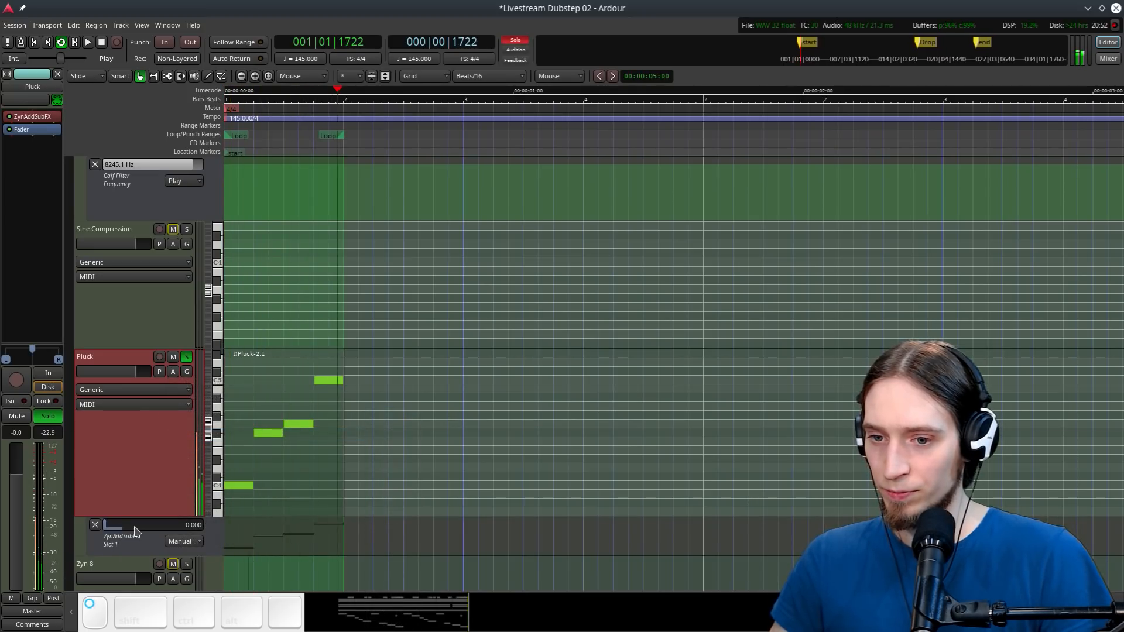
left_click_drag(114, 528, 147, 532)
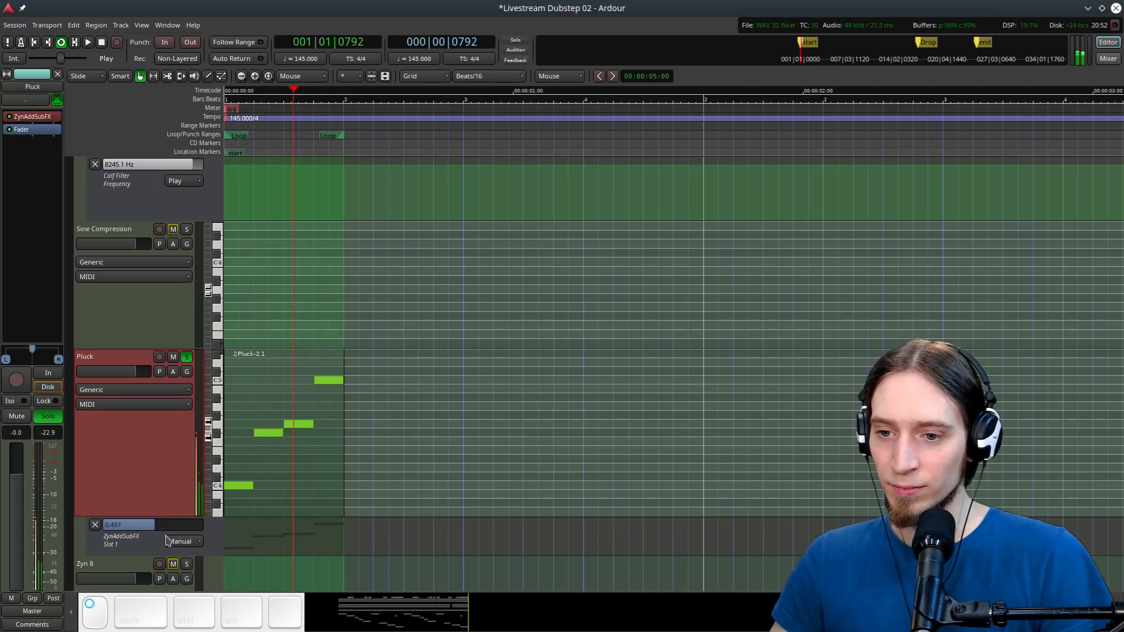
mouse_move(147, 530)
left_mouse_down()
mouse_move(214, 540)
mouse_move(160, 535)
mouse_move(161, 520)
left_mouse_up()
Reopen the Pluck track's ZynAddSubFX window, keep it above other windows and display its macro mappings
double_click(34, 116)
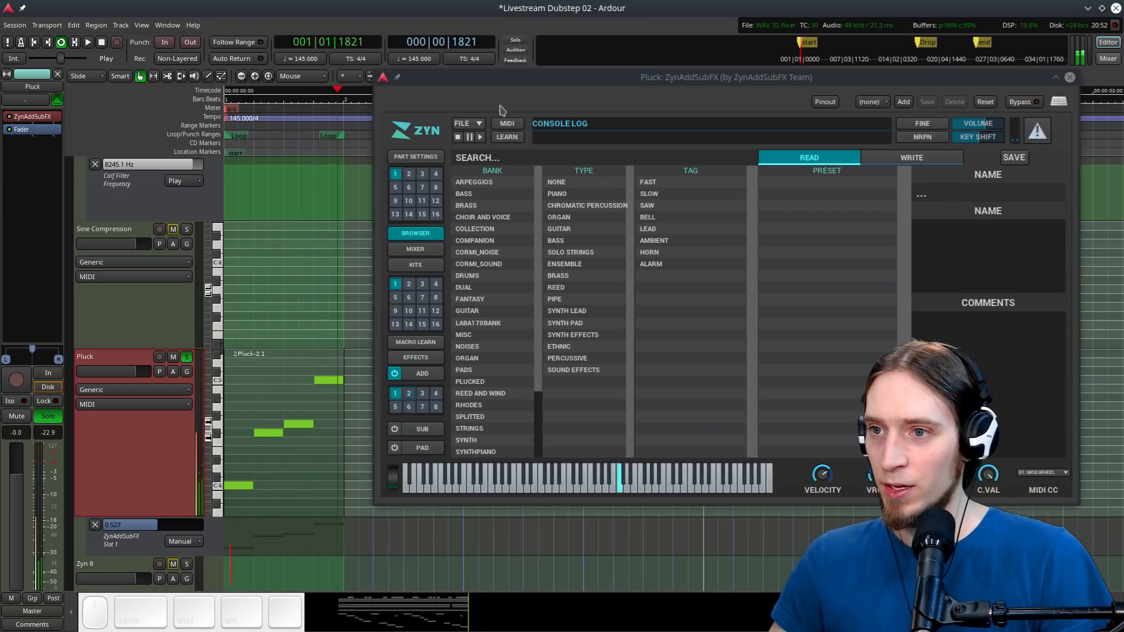
right_click(516, 80)
mouse_move(644, 153)
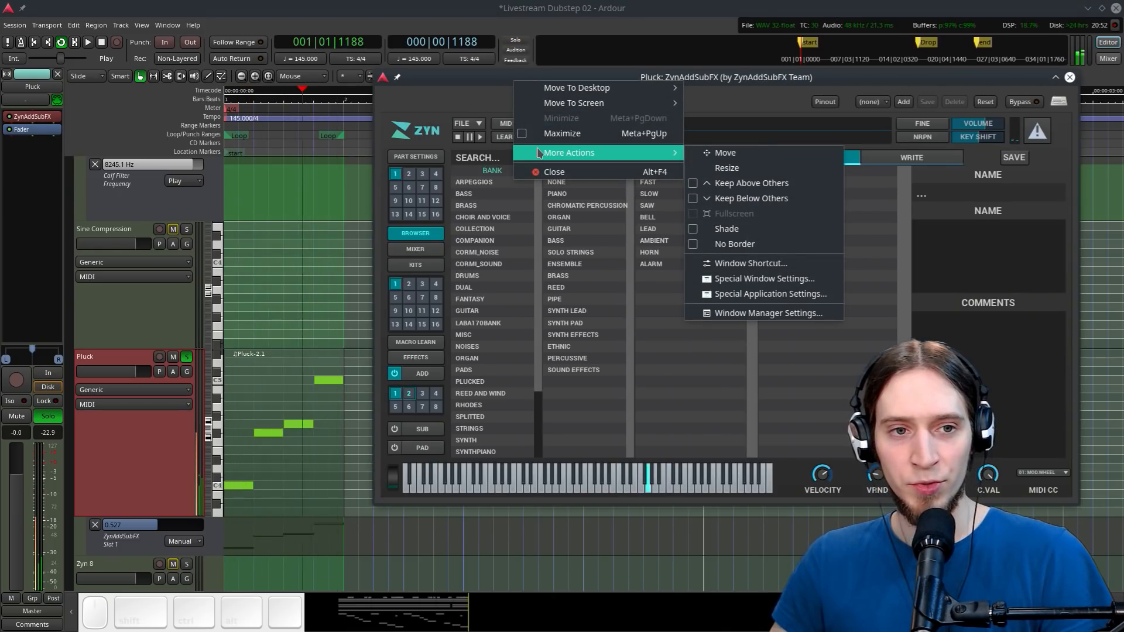
left_click(726, 185)
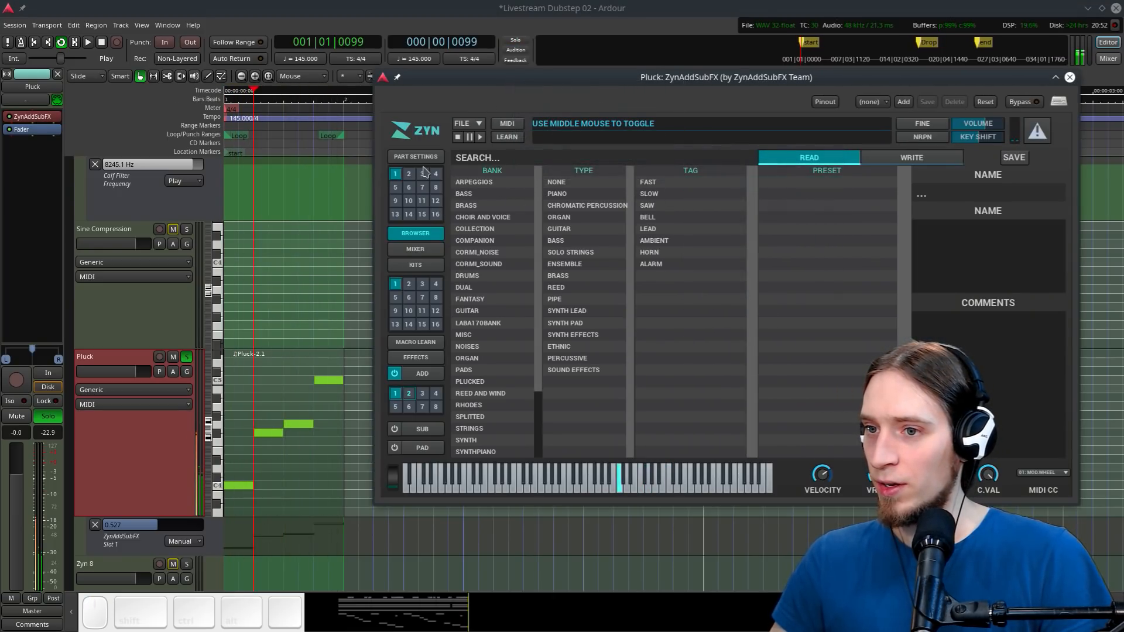
left_click(417, 342)
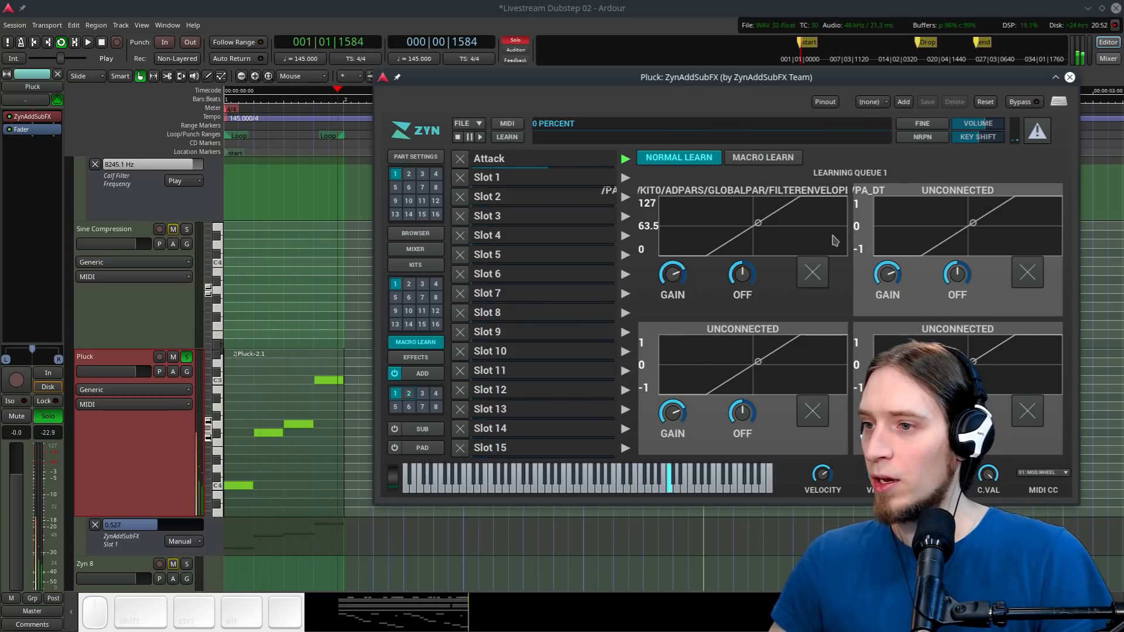
During playback, lower the gain of the Attack macro's filter envelope mapping to 32 percent and sweep the macro to its minimum
key("space")
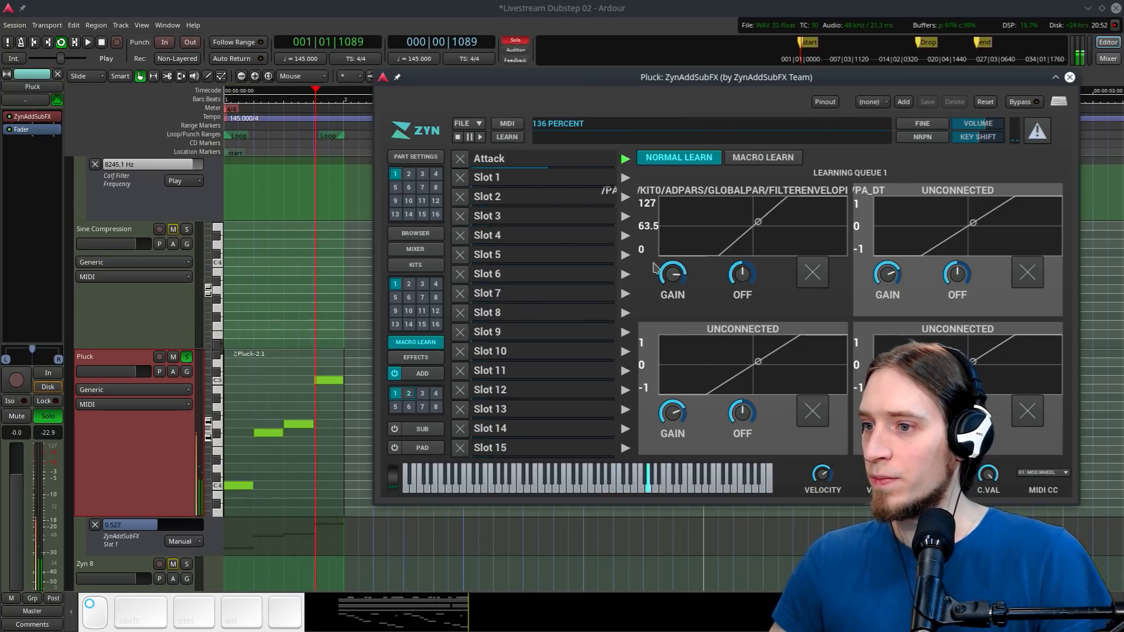
left_click_drag(656, 269, 656, 264)
left_click_drag(742, 277, 747, 263)
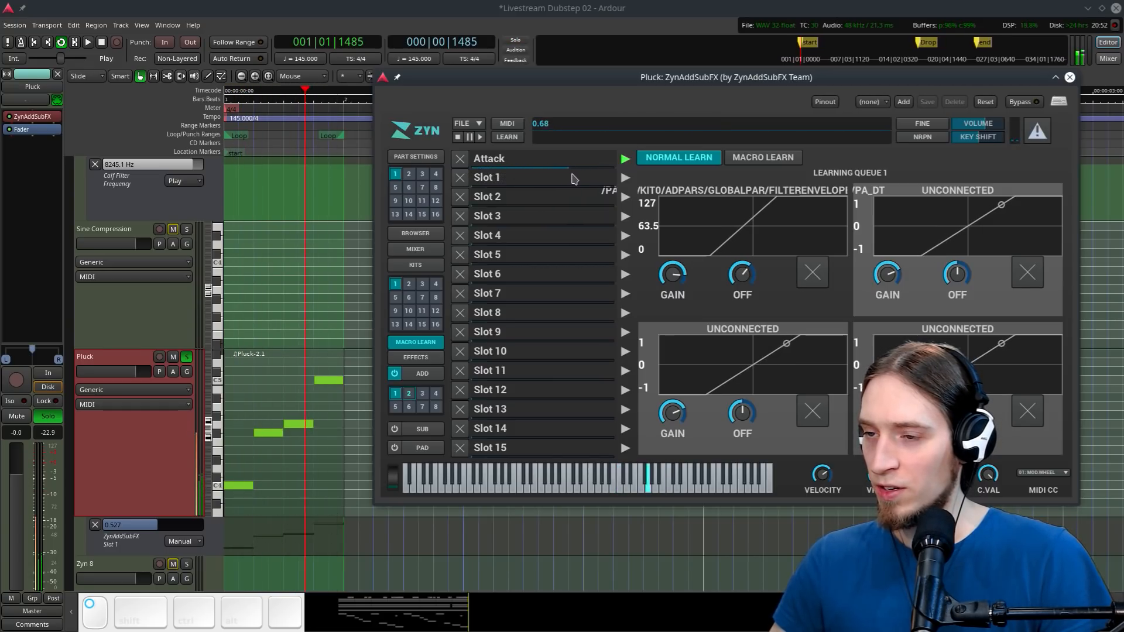
left_click_drag(626, 184, 558, 175)
left_click_drag(673, 272, 676, 309)
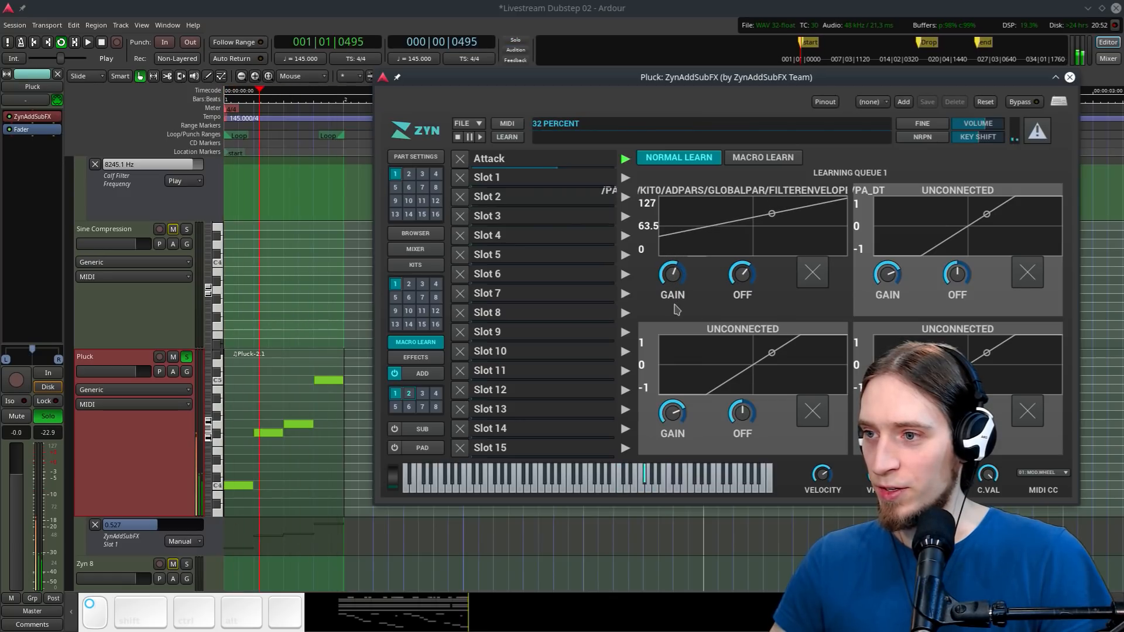
left_click_drag(517, 175, 448, 173)
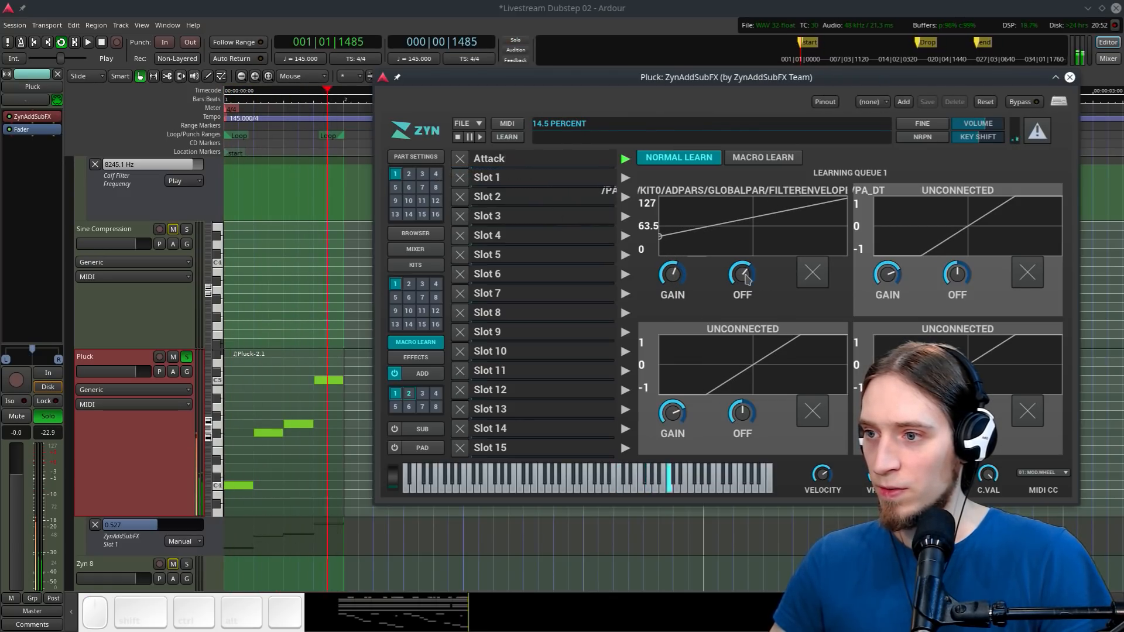
Lower the Attack mapping's offset until its curve starts near 0, raise the macro value and close the synth window
left_click_drag(745, 274, 746, 286)
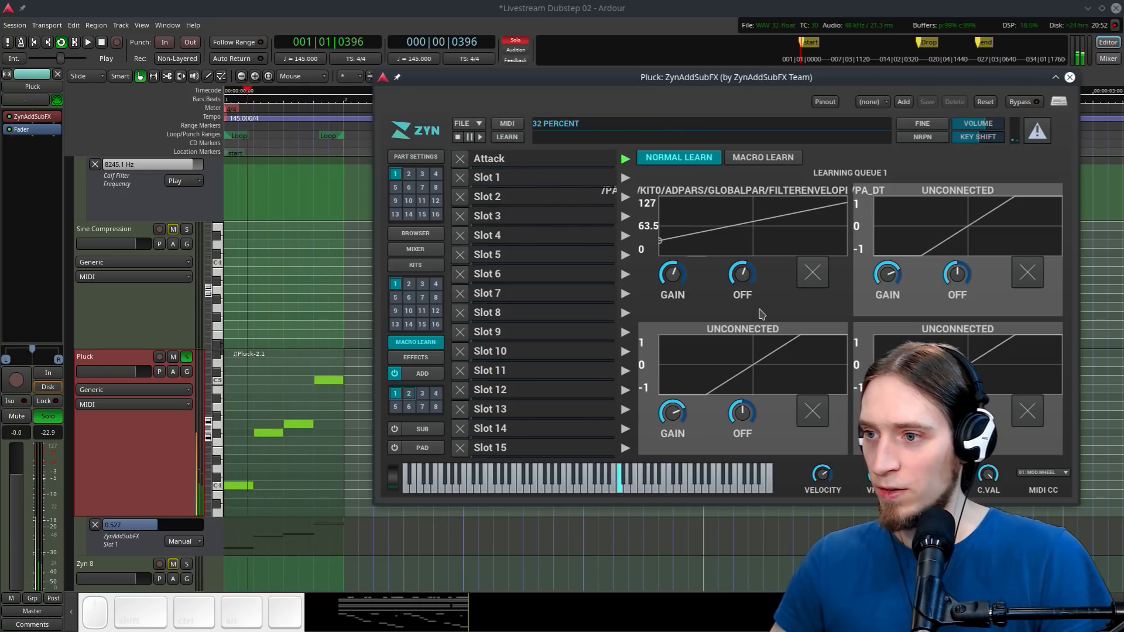
left_click_drag(744, 274, 744, 284)
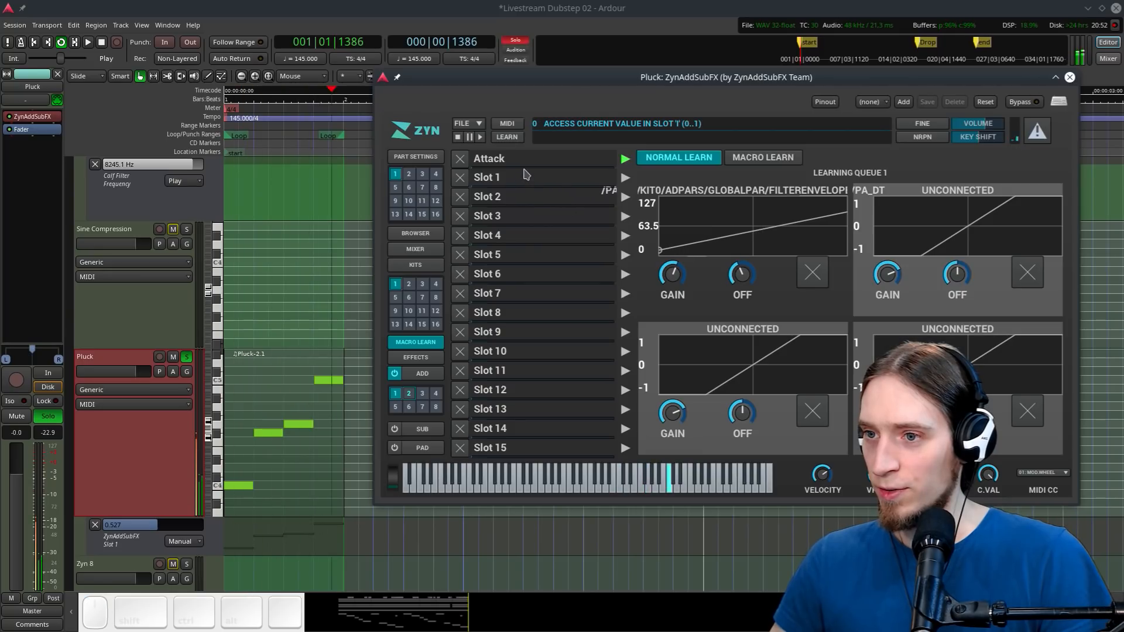
left_click(575, 173)
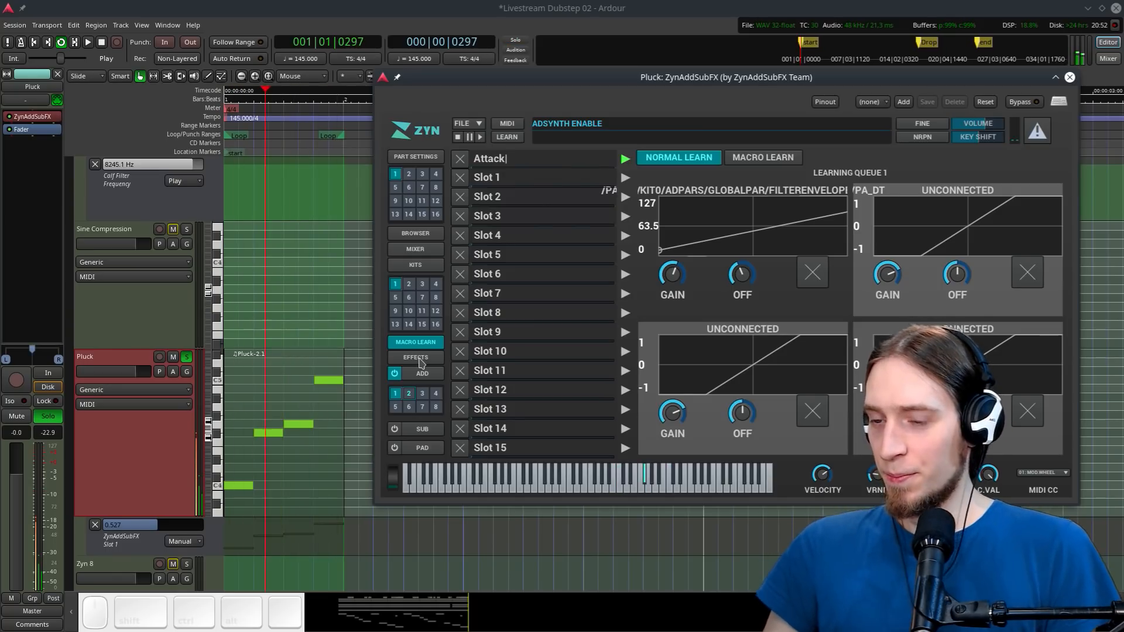
left_click(1070, 78)
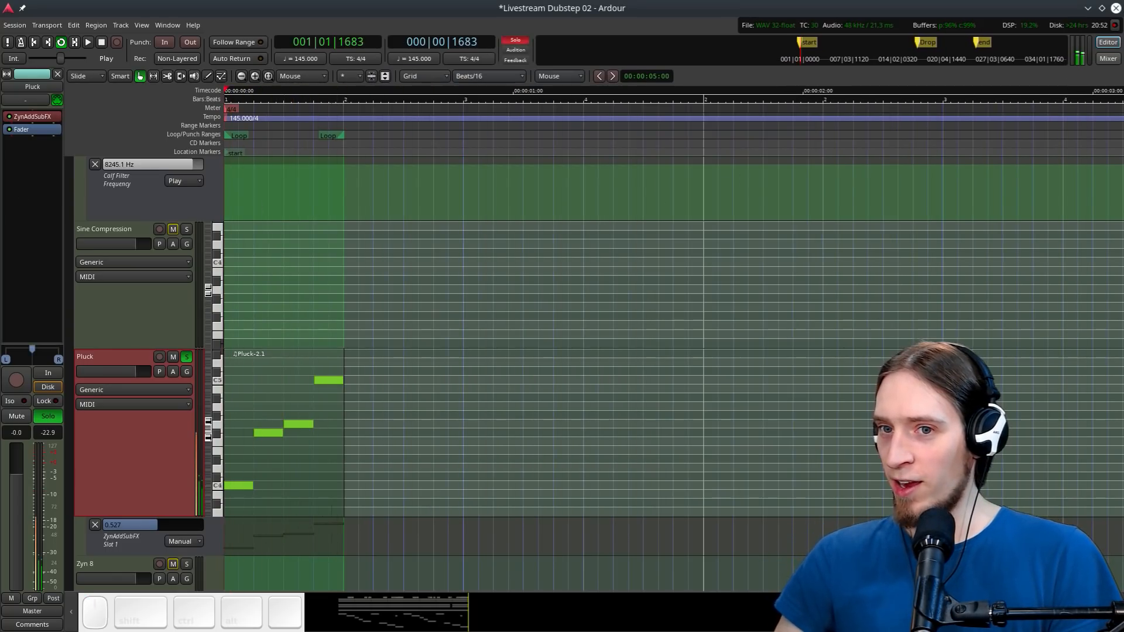
Add the EQ10Q Stereo plugin to the Pluck track and place it before the fader
right_click(40, 132)
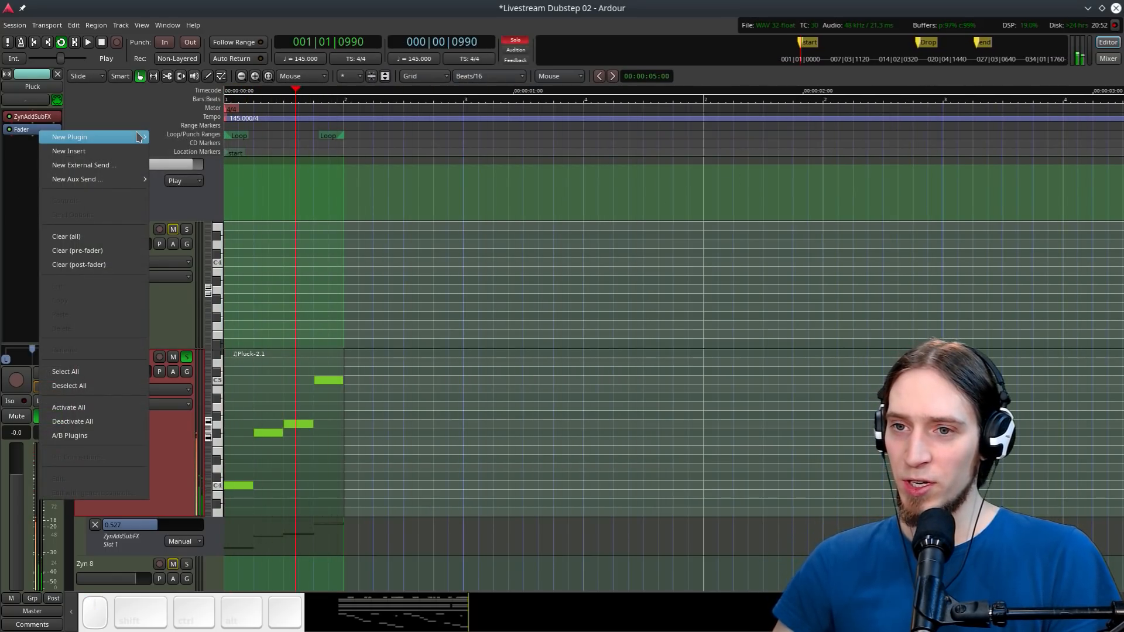
mouse_move(117, 137)
mouse_move(187, 137)
left_click(314, 358)
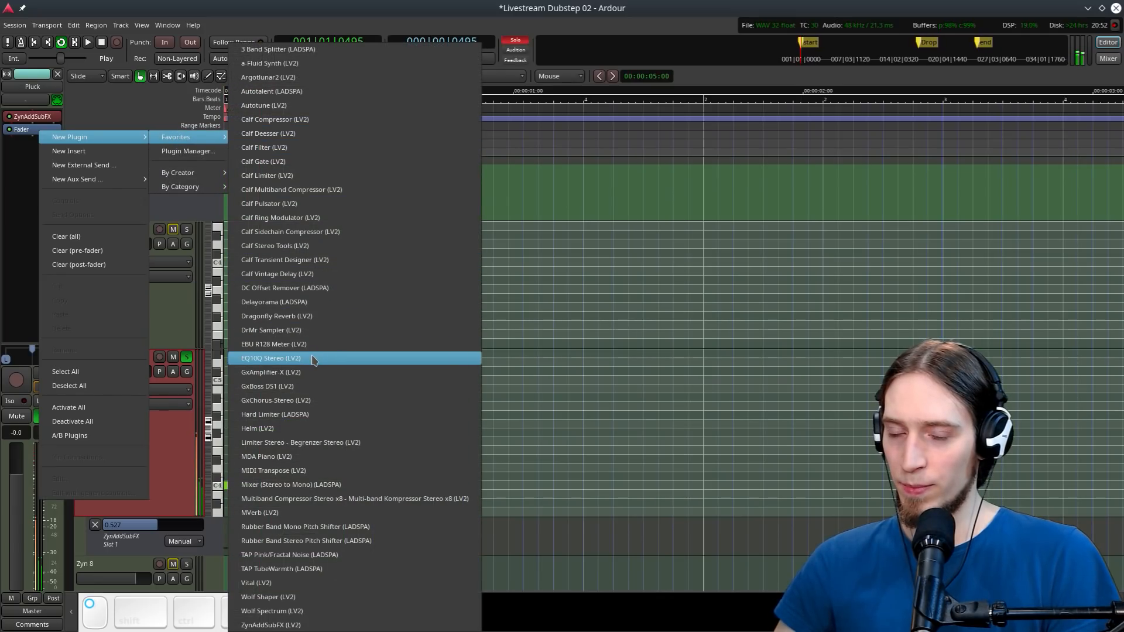
left_click_drag(36, 144, 36, 129)
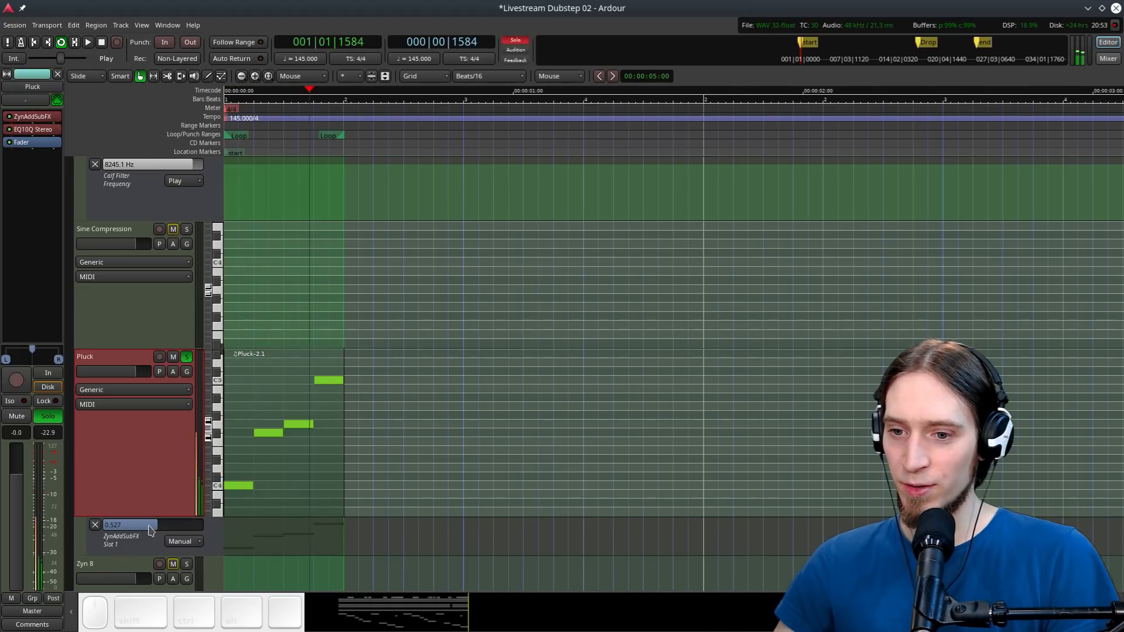
Boost the highs in EQ10Q with a shelf of 13.87 dB at 2.24 kHz with 0.49 Q
double_click(37, 131)
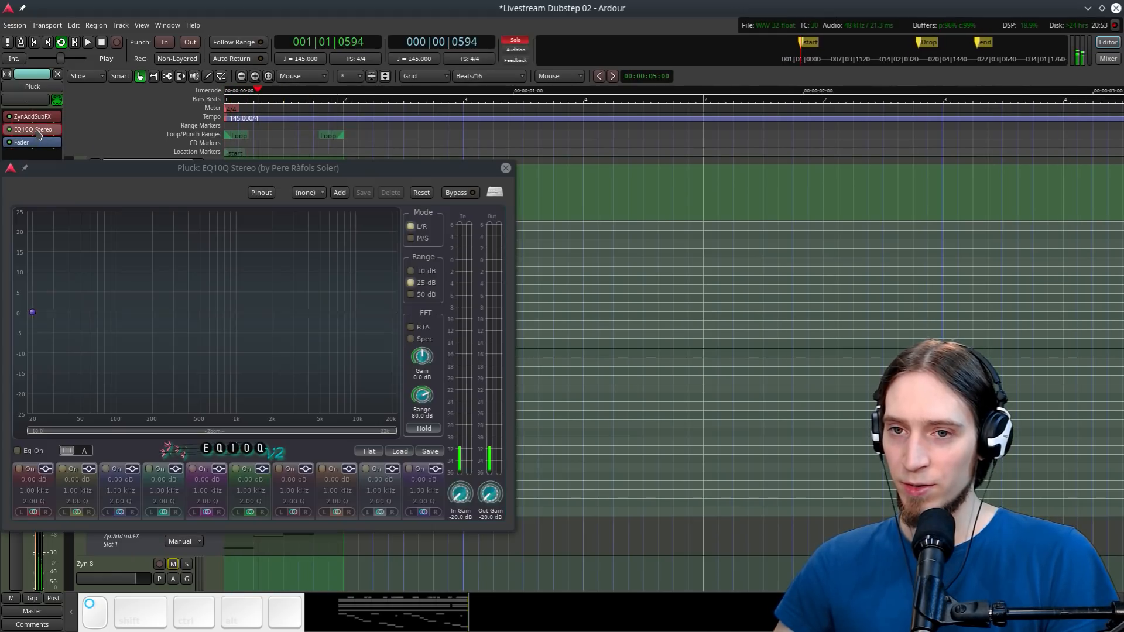
left_click_drag(343, 312, 278, 256)
scroll(317, 268, "down", 3)
left_click(506, 169)
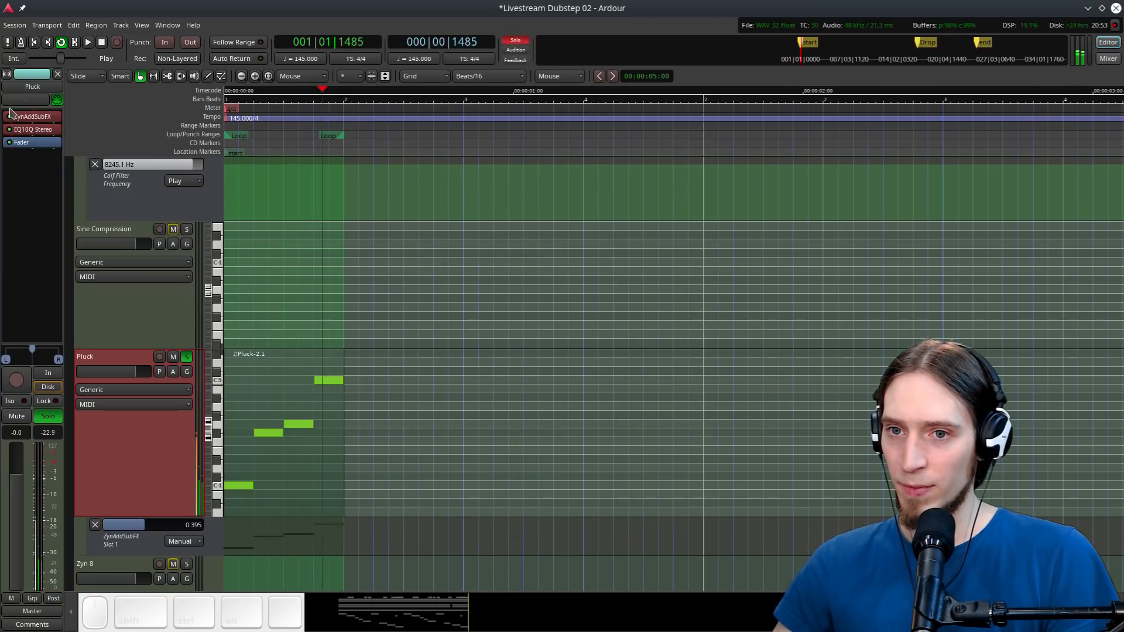
Enable the EQ's high-pass band at 221.1 Hz with an 80 dB/dec slope, and close the EQ window
double_click(33, 129)
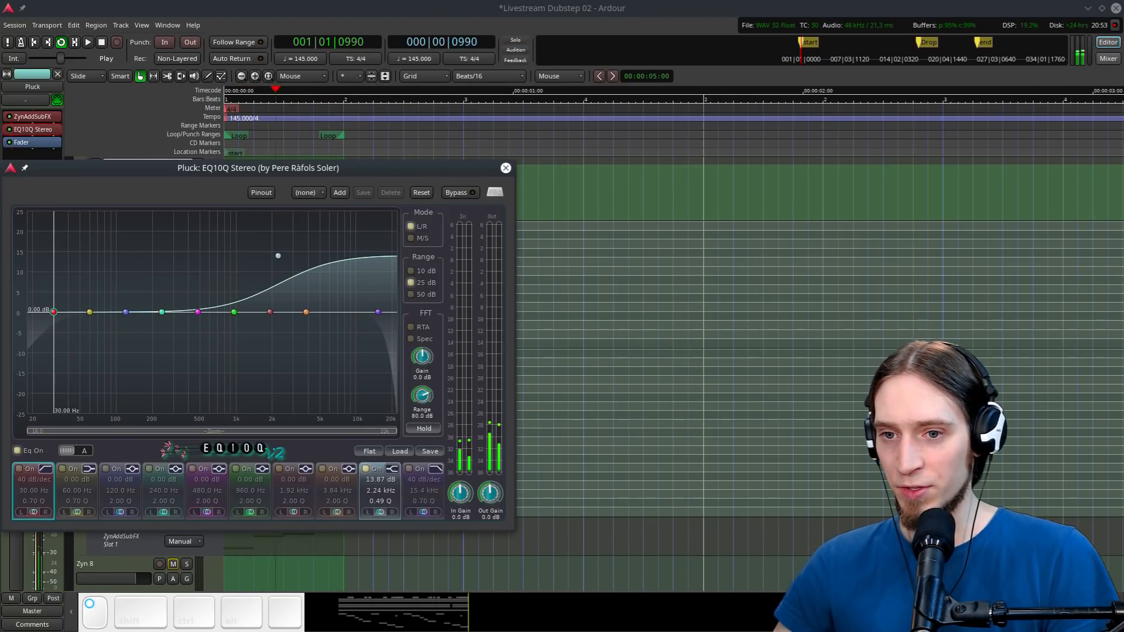
double_click(54, 312)
left_click_drag(54, 312, 157, 312)
scroll(40, 483, "up", 2)
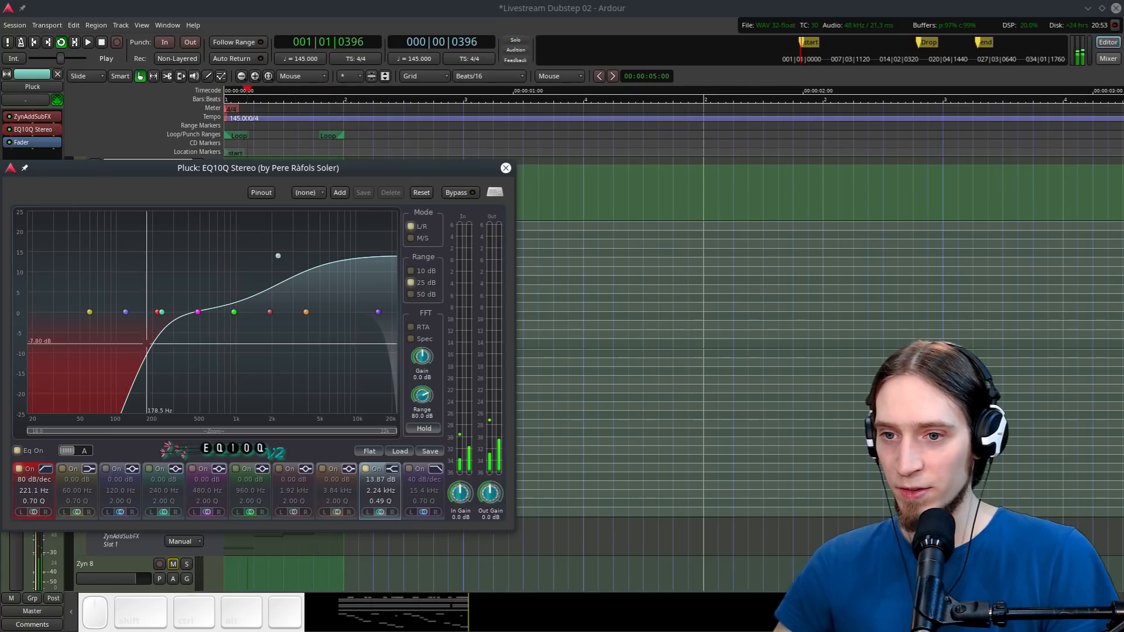
left_click(506, 168)
Add Dragonfly Reverb after the fader on the Pluck track and move its window clear of the plugin list
right_click(64, 156)
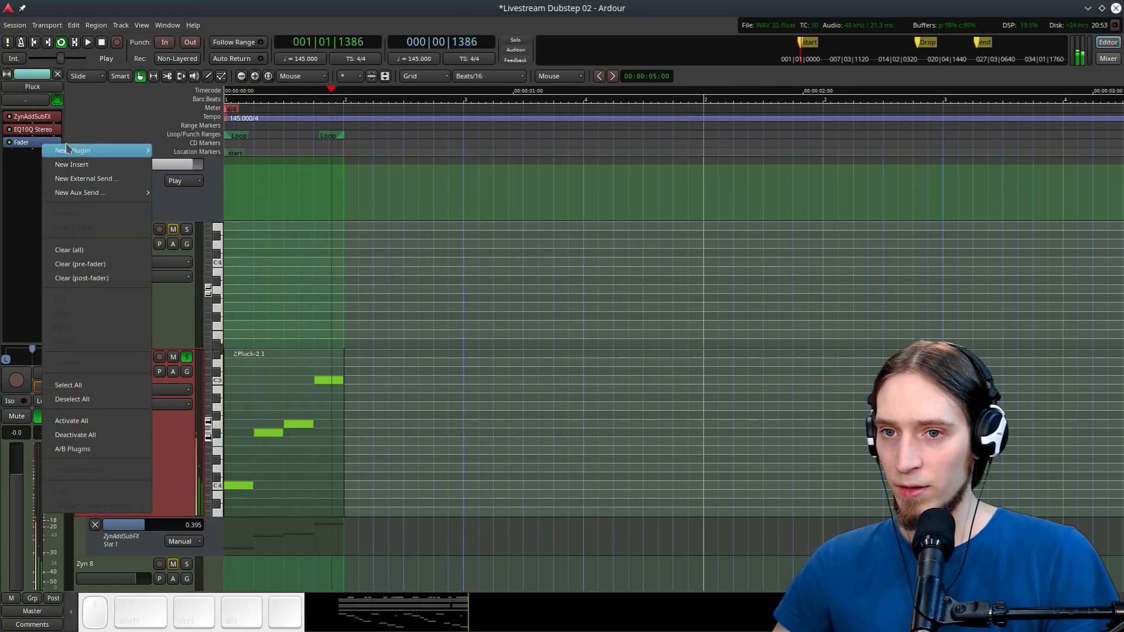
mouse_move(117, 152)
mouse_move(190, 152)
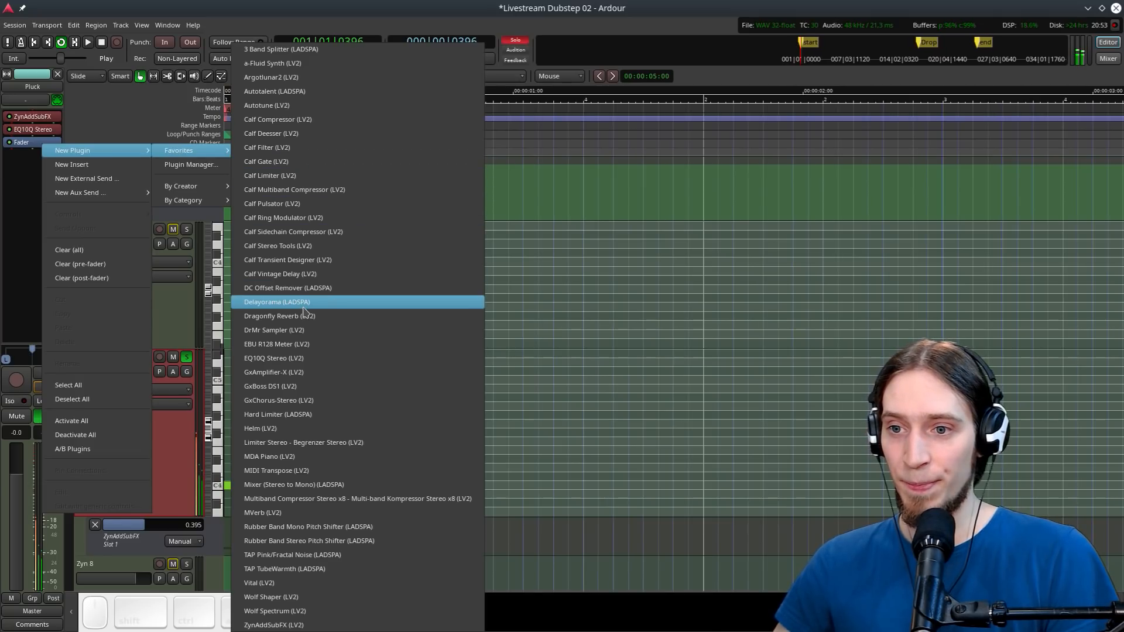
left_click(304, 316)
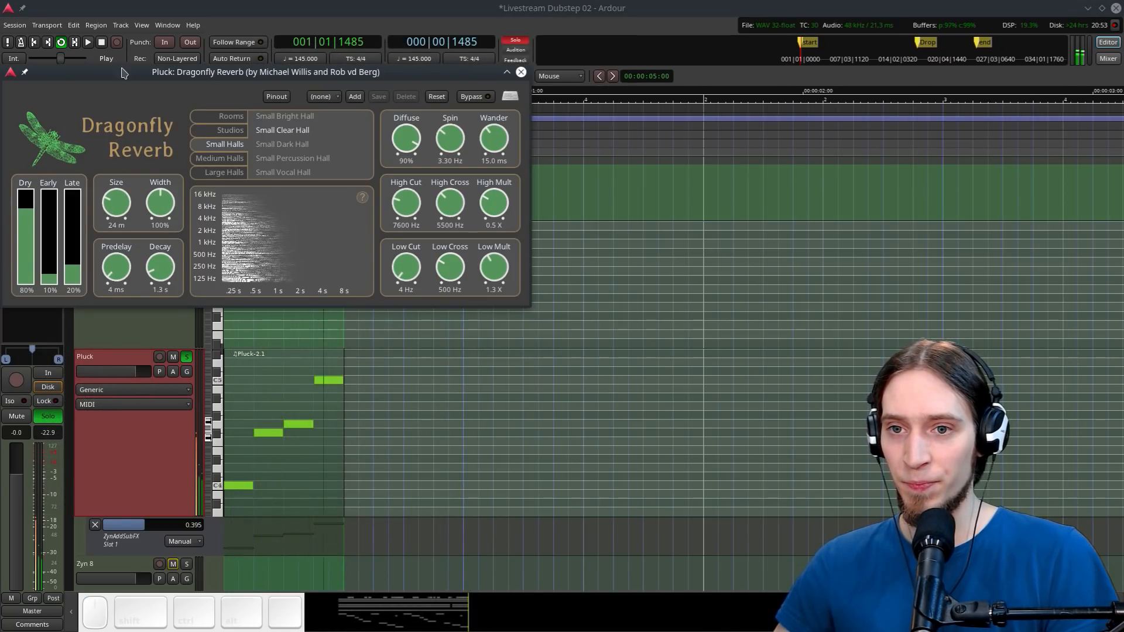
left_click_drag(124, 75, 342, 217)
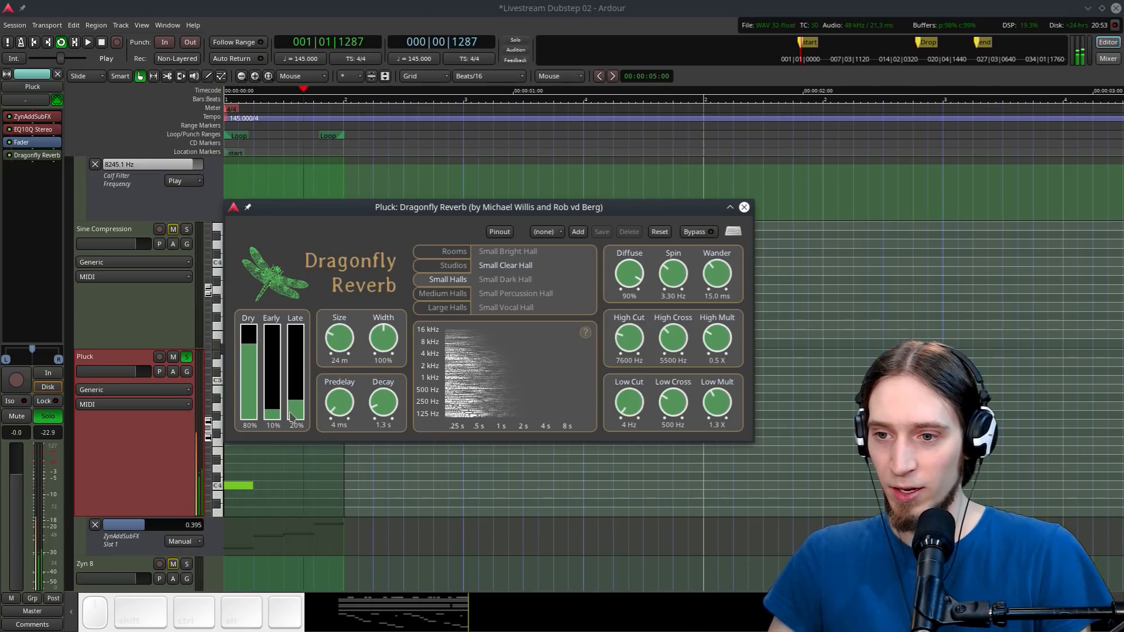
Set the reverb to 100% dry, 11% early and 10% late, with 46 m size, 150% width and 5.0 s decay
left_click_drag(249, 348, 251, 318)
left_click_drag(295, 408, 298, 410)
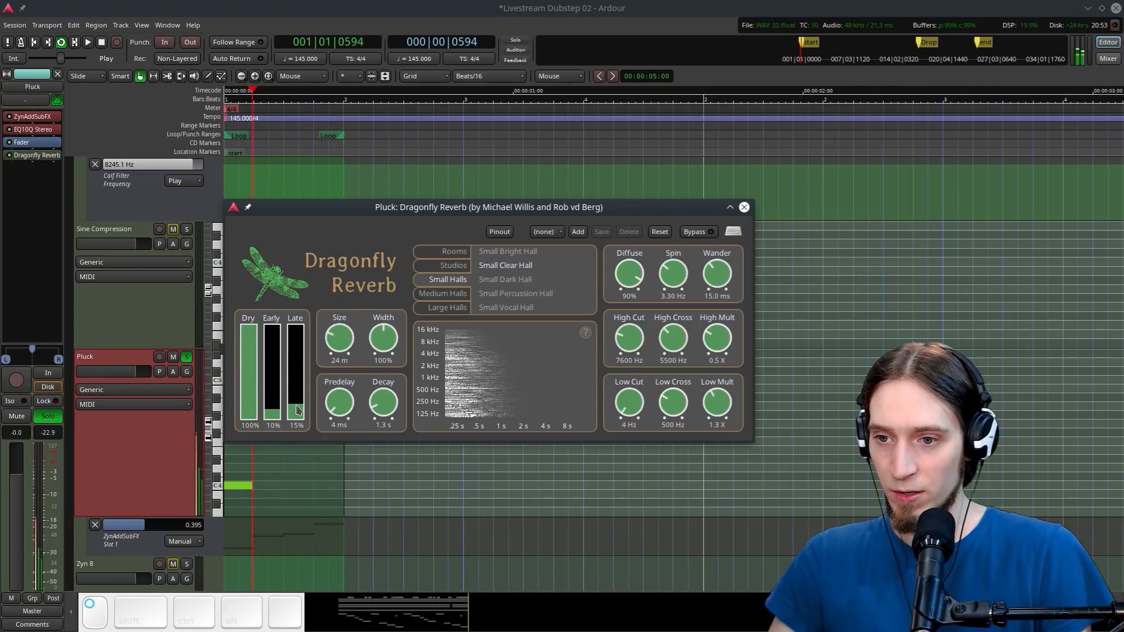
left_click_drag(246, 371, 293, 456)
left_click_drag(275, 408, 370, 429)
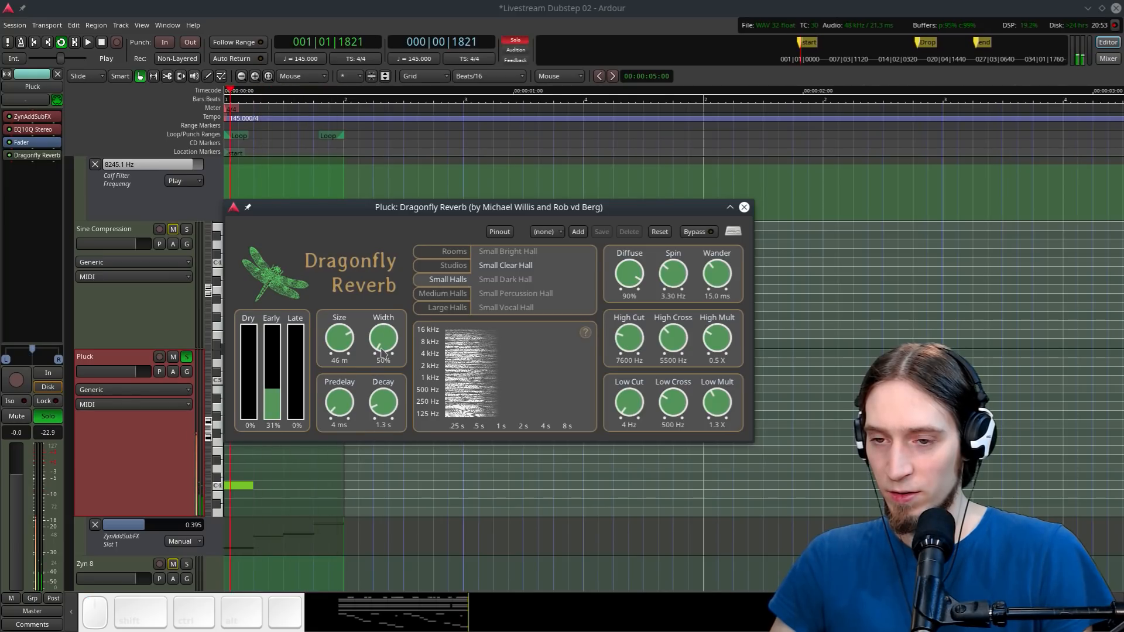
mouse_move(382, 352)
left_mouse_down()
mouse_move(428, 149)
mouse_move(388, 336)
left_mouse_up()
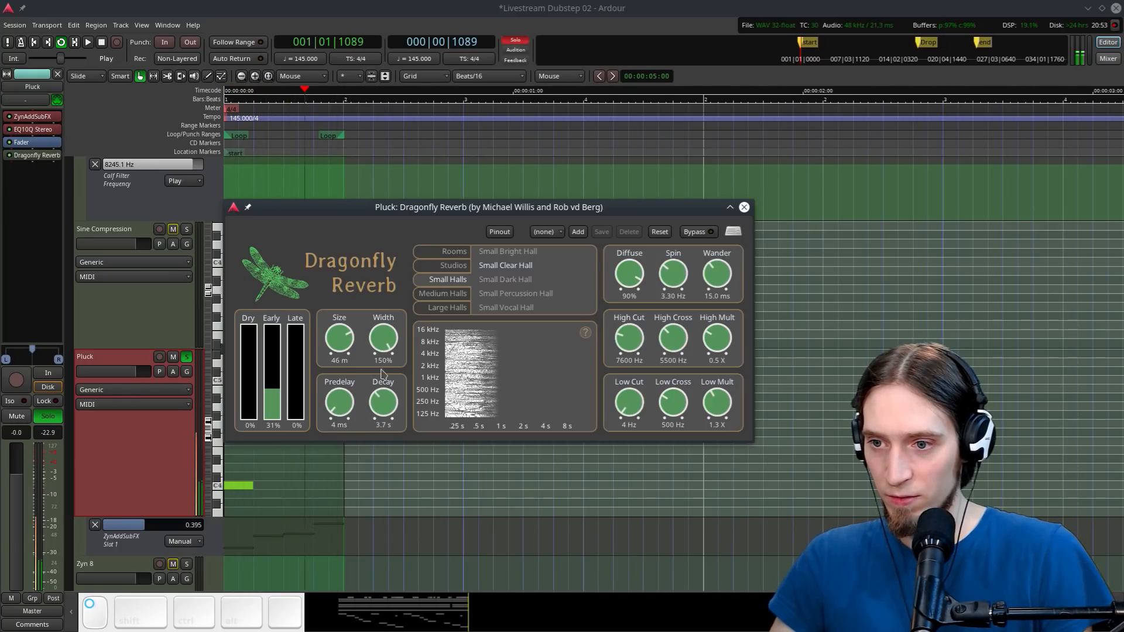
left_click_drag(273, 399, 252, 319)
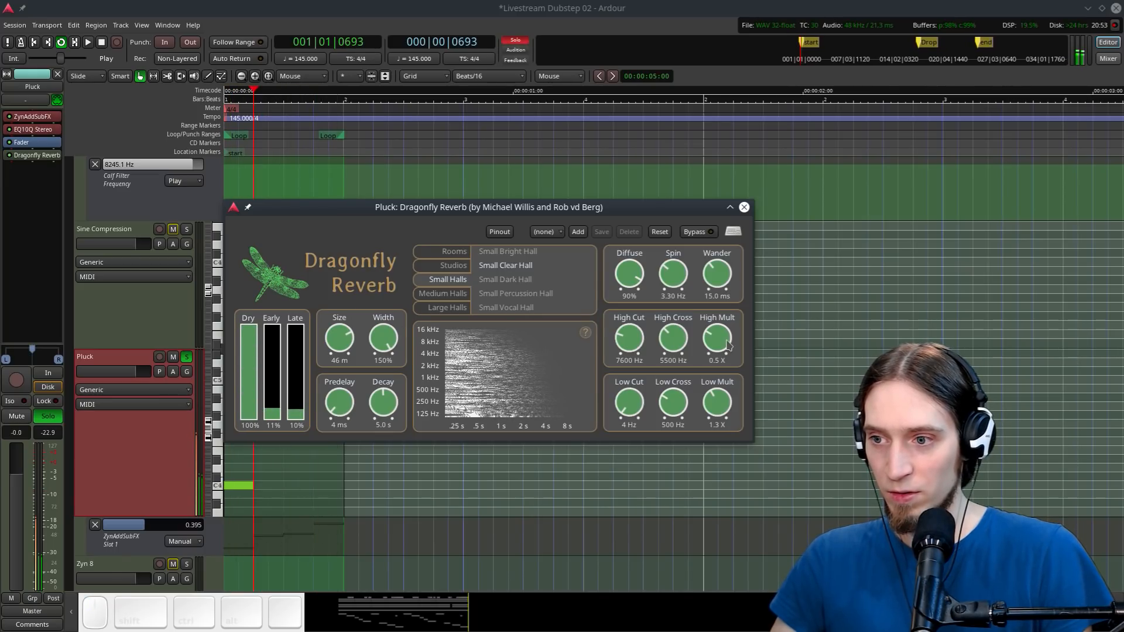
Close the reverb window, stop playback and place Dragonfly Reverb before the fader
left_click(744, 207)
key("space")
left_click_drag(24, 142, 36, 153)
right_click(33, 149)
left_click(31, 157)
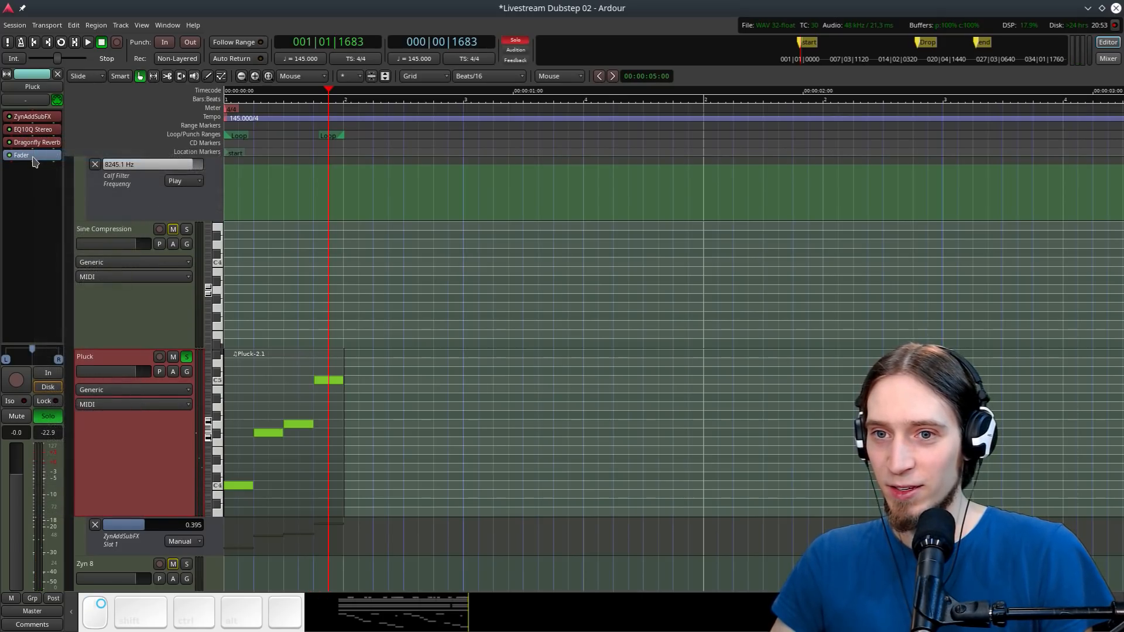
Add Calf Compressor after the fader on the Pluck track and move its window over the editor canvas
right_click(33, 158)
mouse_move(70, 165)
mouse_move(175, 164)
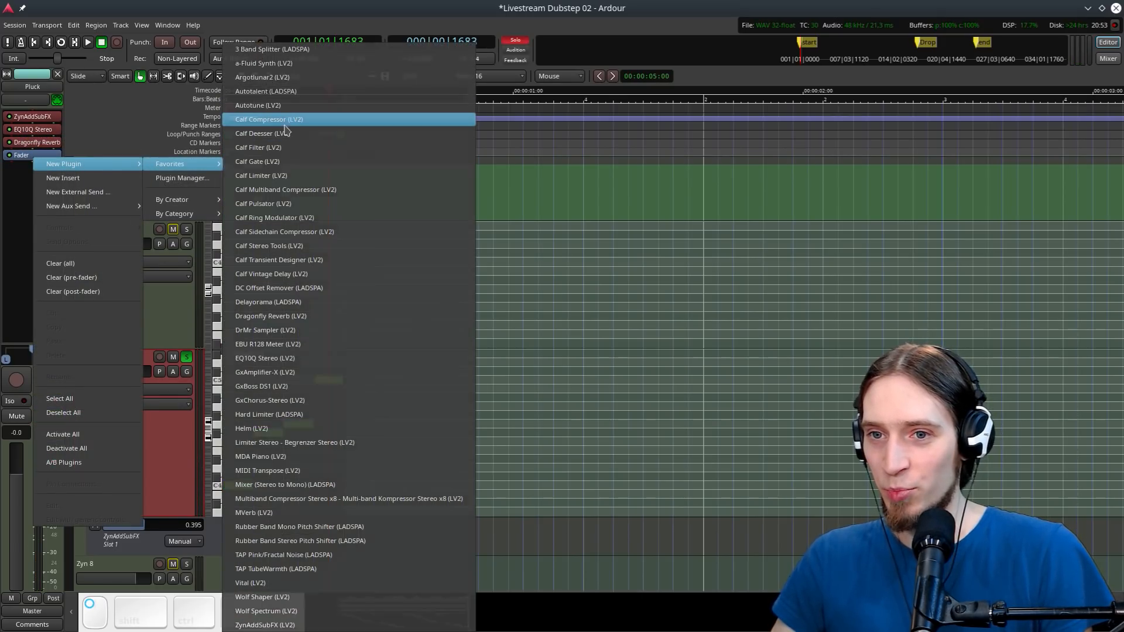
left_click(289, 119)
left_click_drag(111, 117, 490, 227)
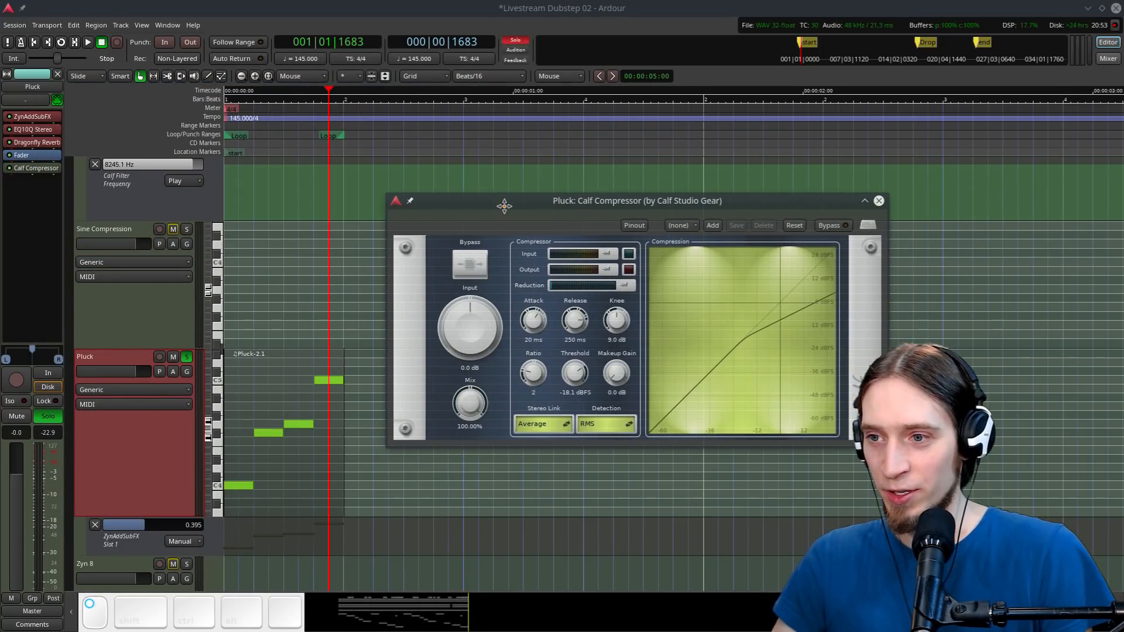
While auditioning, set the compressor's input to 8.4 dB, ratio 4.825, attack 10.097 ms, release 120.193 ms and threshold -39.0 dBFS
key("l")
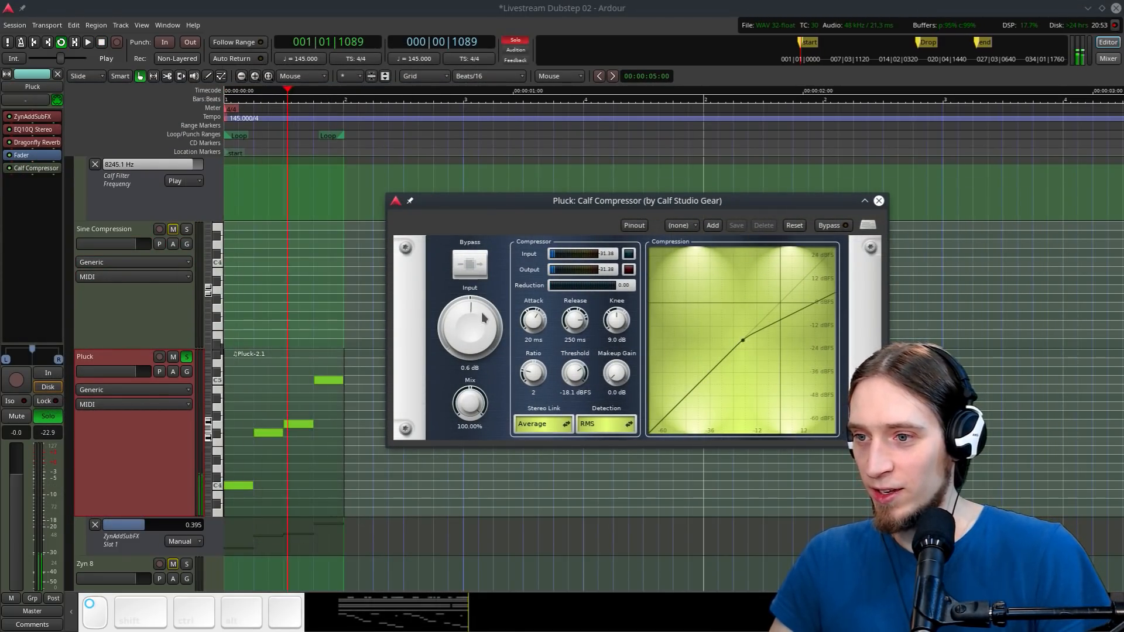
left_click_drag(481, 315, 482, 298)
left_click_drag(534, 371, 576, 366)
left_click_drag(533, 319, 533, 330)
left_click_drag(574, 373, 572, 431)
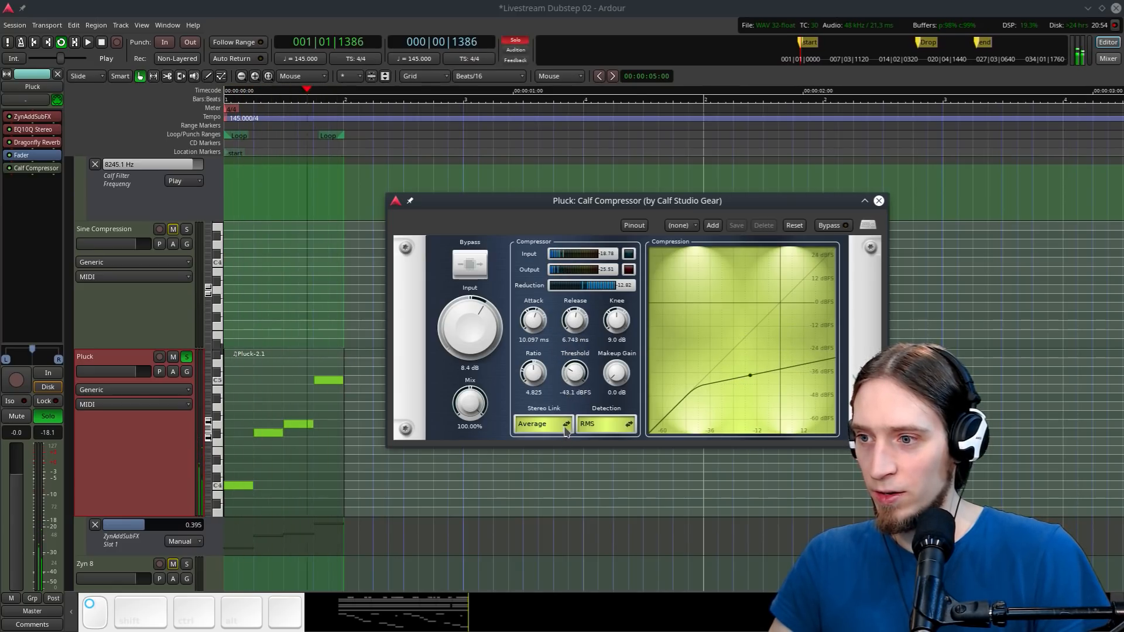
left_click_drag(574, 322, 577, 310)
key("space")
key("space")
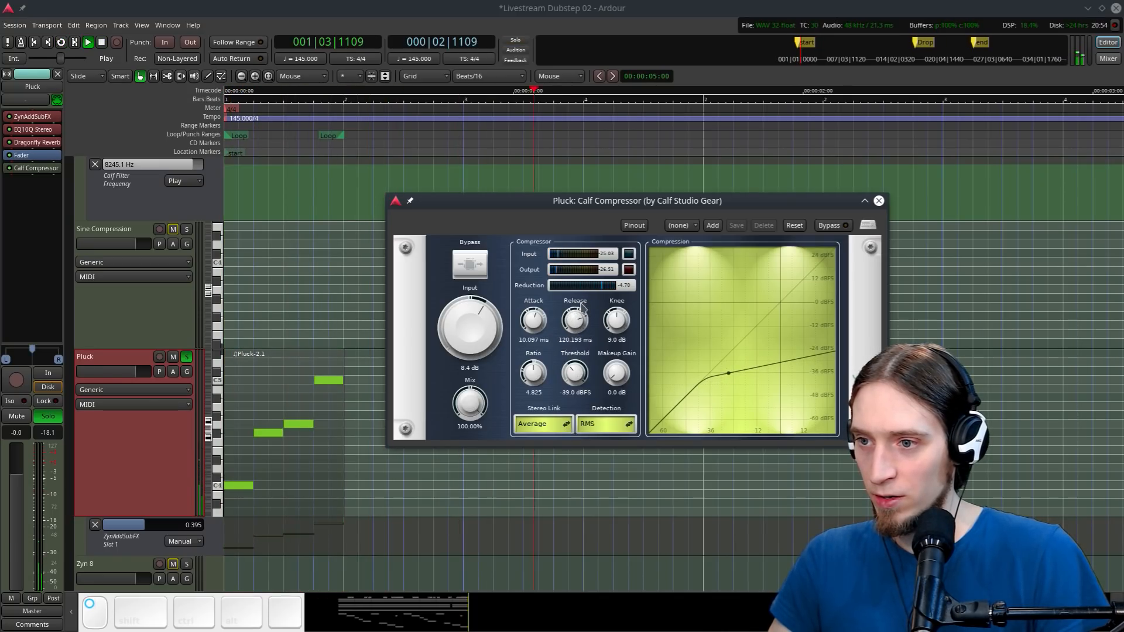
key("space")
key("l")
key("space")
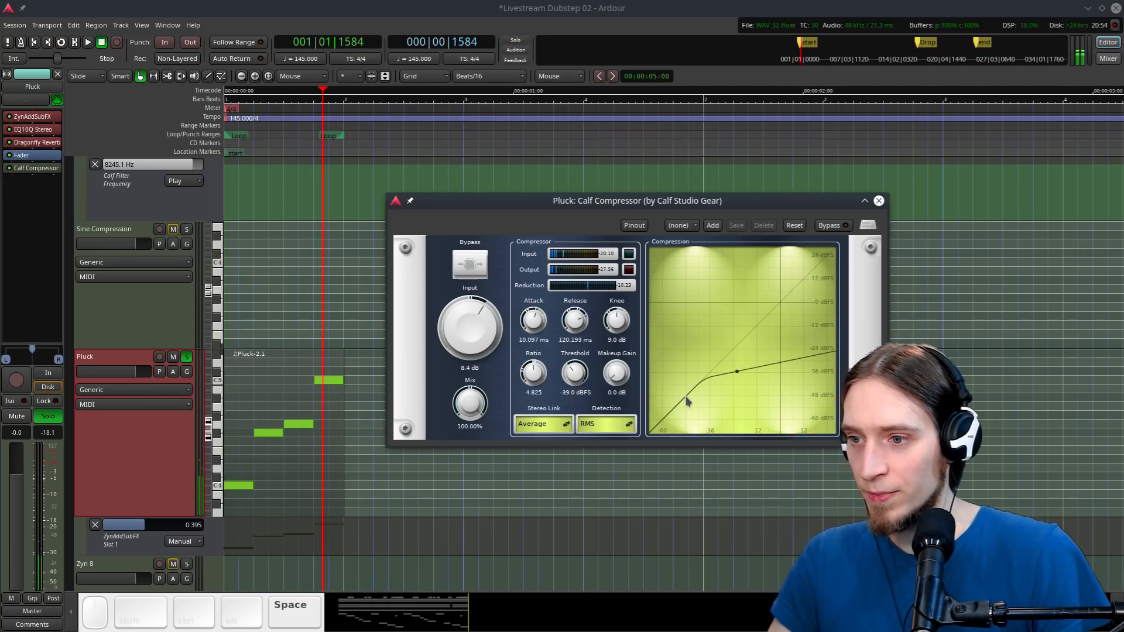
Set the compressor's makeup gain to 5.8 dB, audition the loop, close its window and place the compressor before the fader
left_click_drag(617, 374, 623, 349)
key("space")
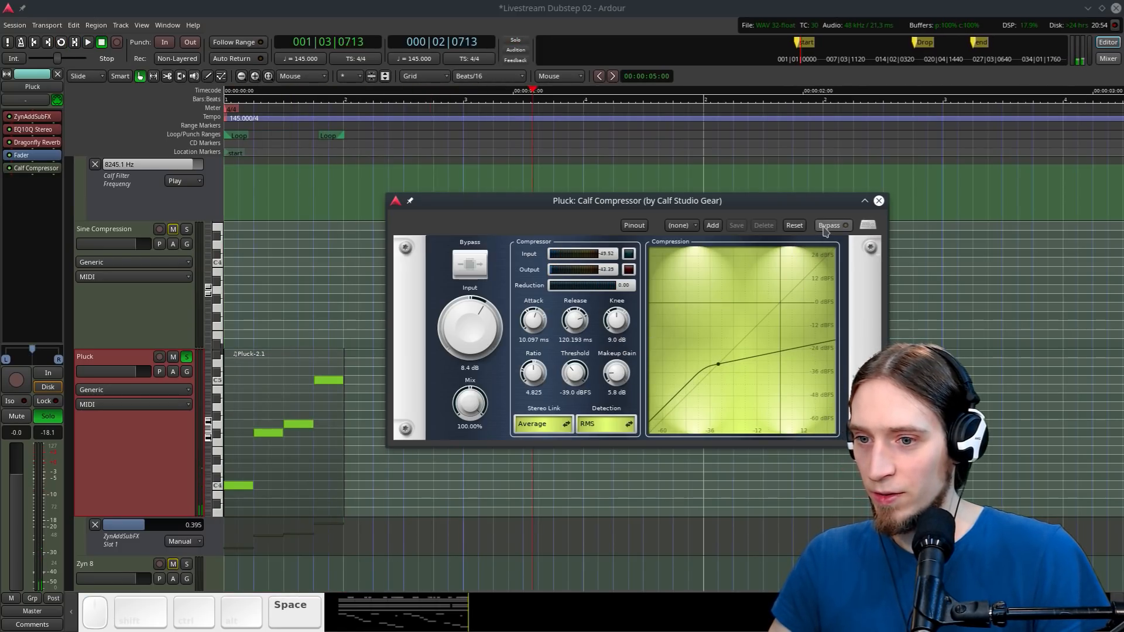
key("l")
key("space")
left_click(879, 201)
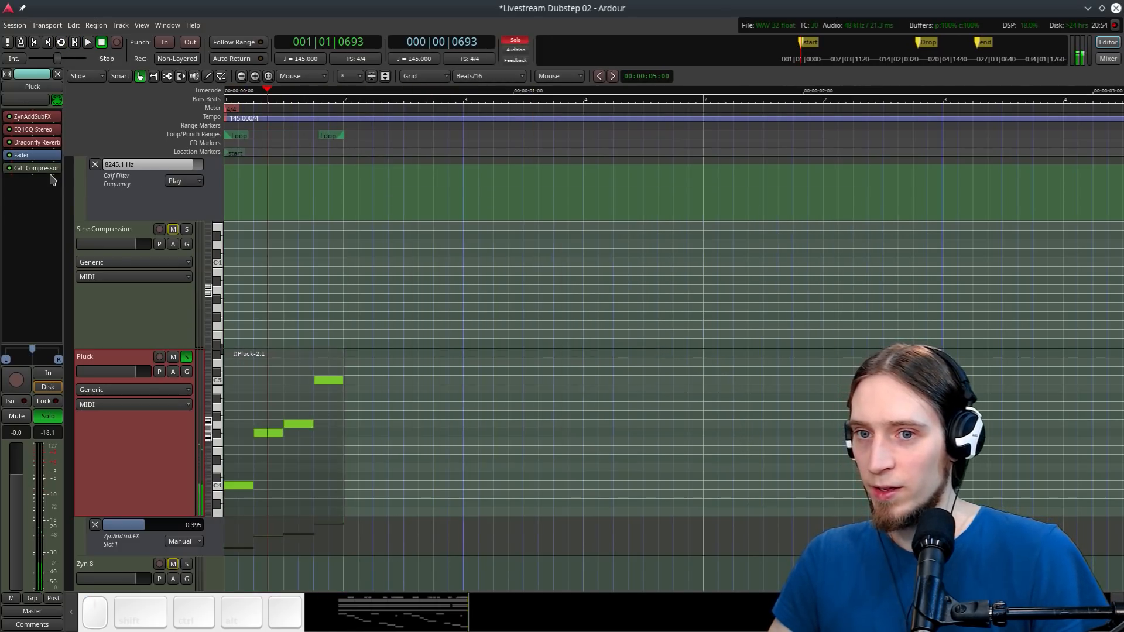
mouse_move(46, 169)
left_mouse_down()
mouse_move(44, 132)
mouse_move(41, 150)
left_mouse_up()
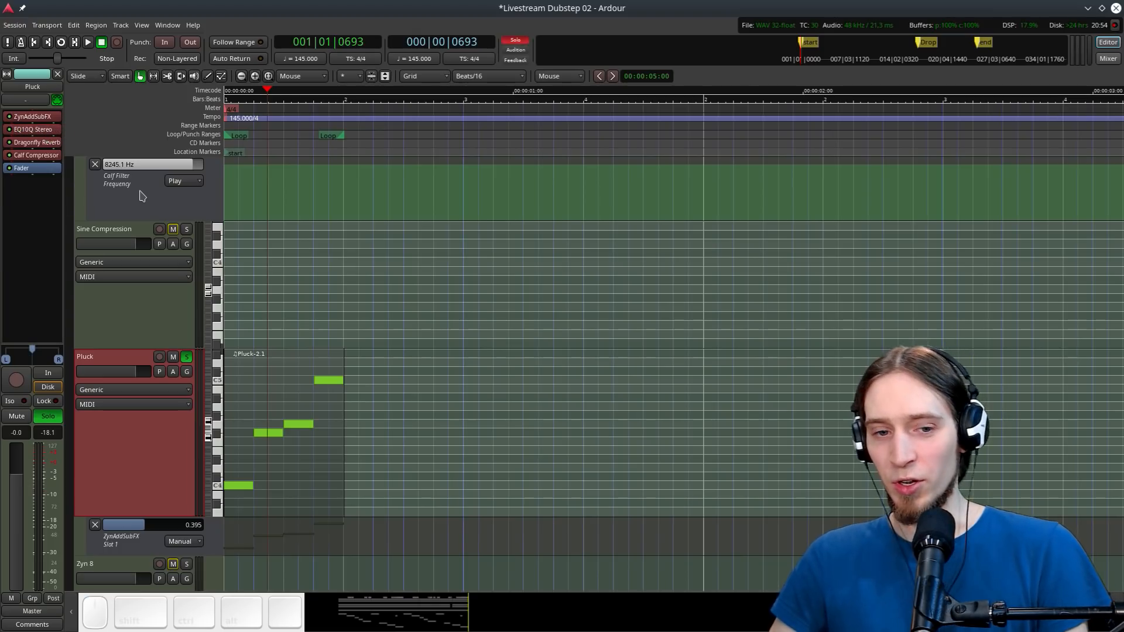
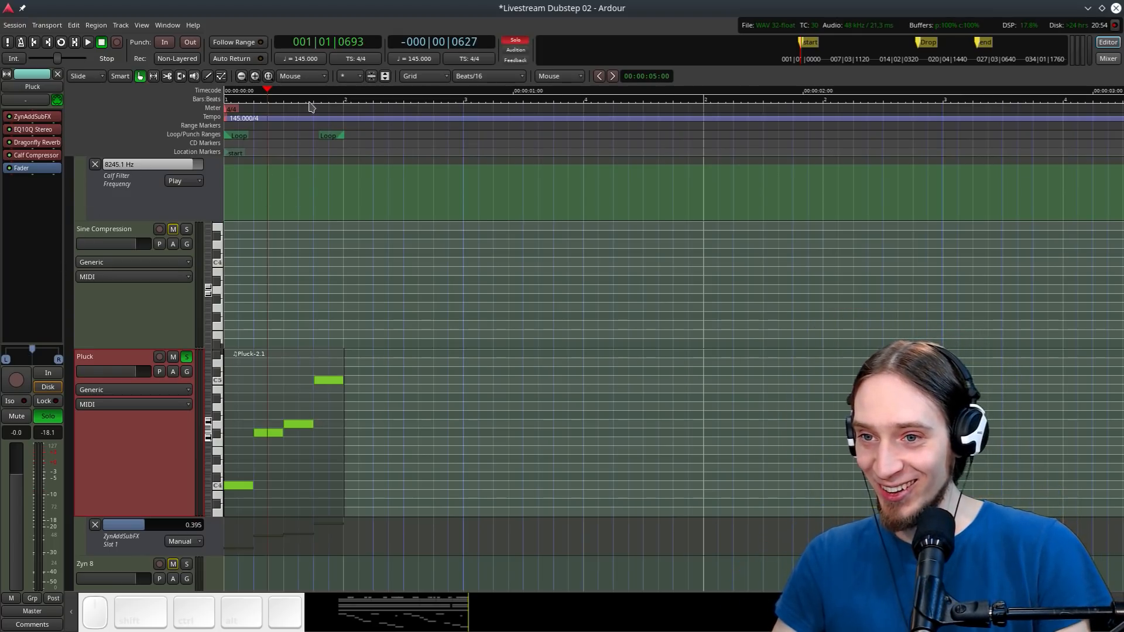
Shorten the loop range to a small span at the session start and briefly start and stop playback
left_click_drag(338, 136, 130, 147)
key("space")
key("space")
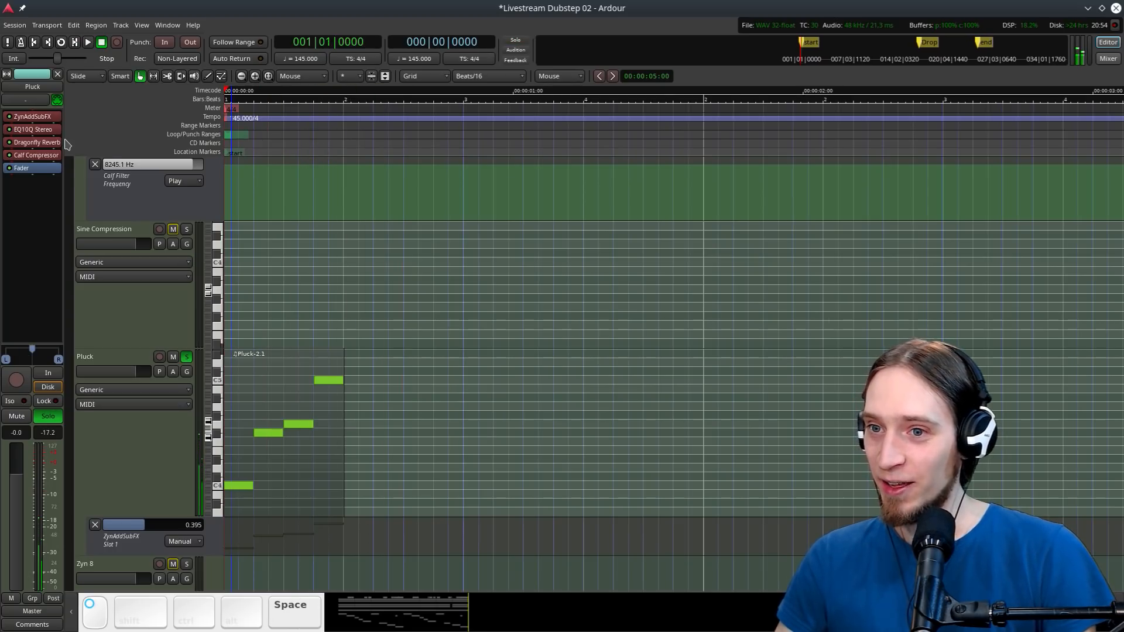
Turn off solo on the Pluck track and play the arpeggio from the session start with the other tracks
key("space")
left_click(187, 357)
key("space")
key("space")
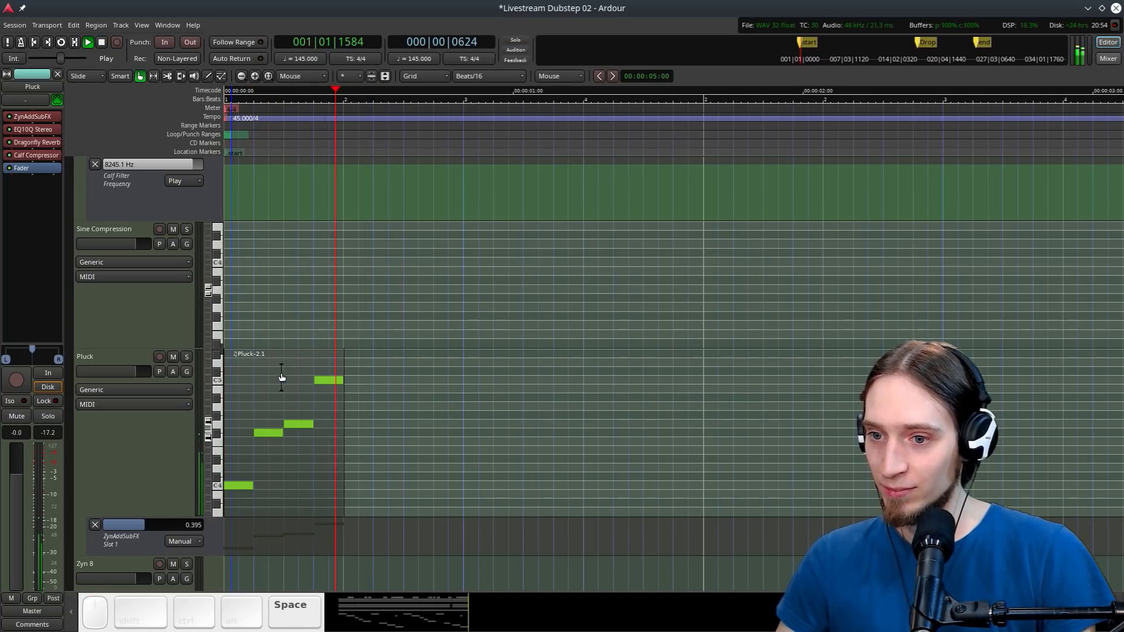
Duplicate the Pluck region three times so four consecutive copies fill bar 1, auditioning along the way
left_click(262, 379)
key("space")
key("alt+d")
key("Home")
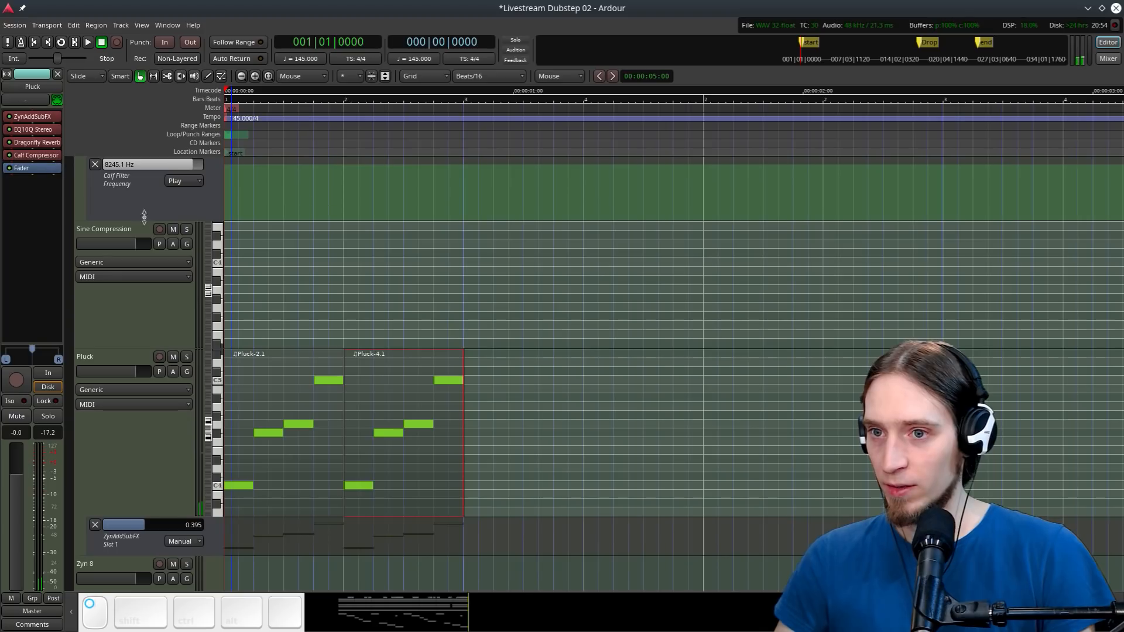
key("alt+d")
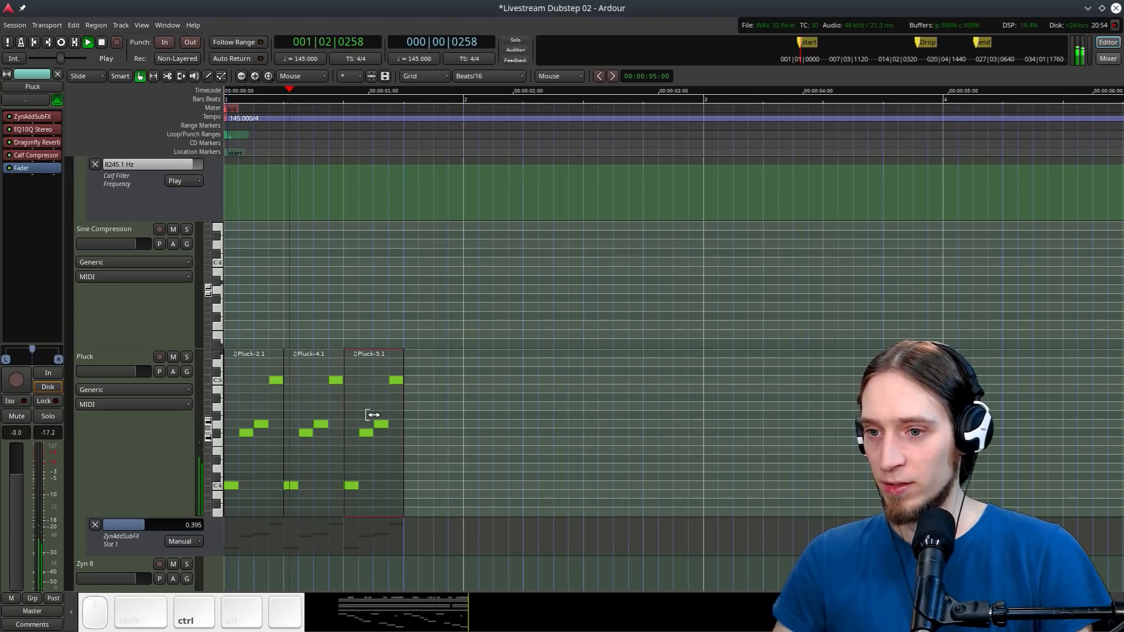
key("space")
key("alt+d")
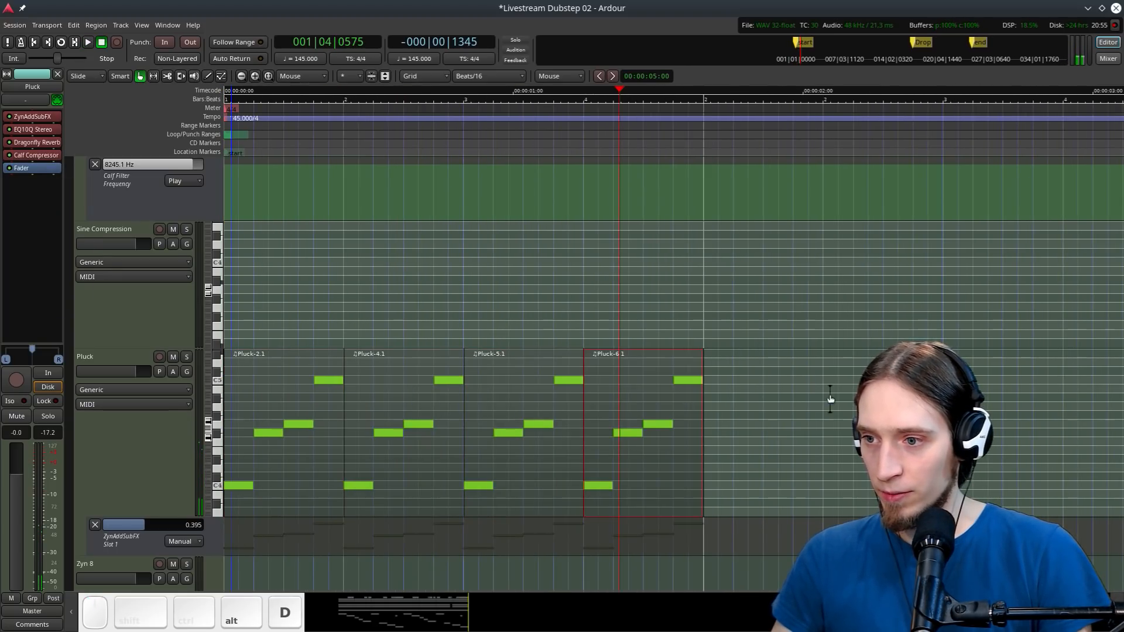
Raise the notes of the fourth Pluck region so its arpeggio ends on D#5
left_click(831, 400)
key("d")
mouse_move(595, 486)
left_mouse_down()
mouse_move(597, 463)
mouse_move(689, 357)
left_mouse_up()
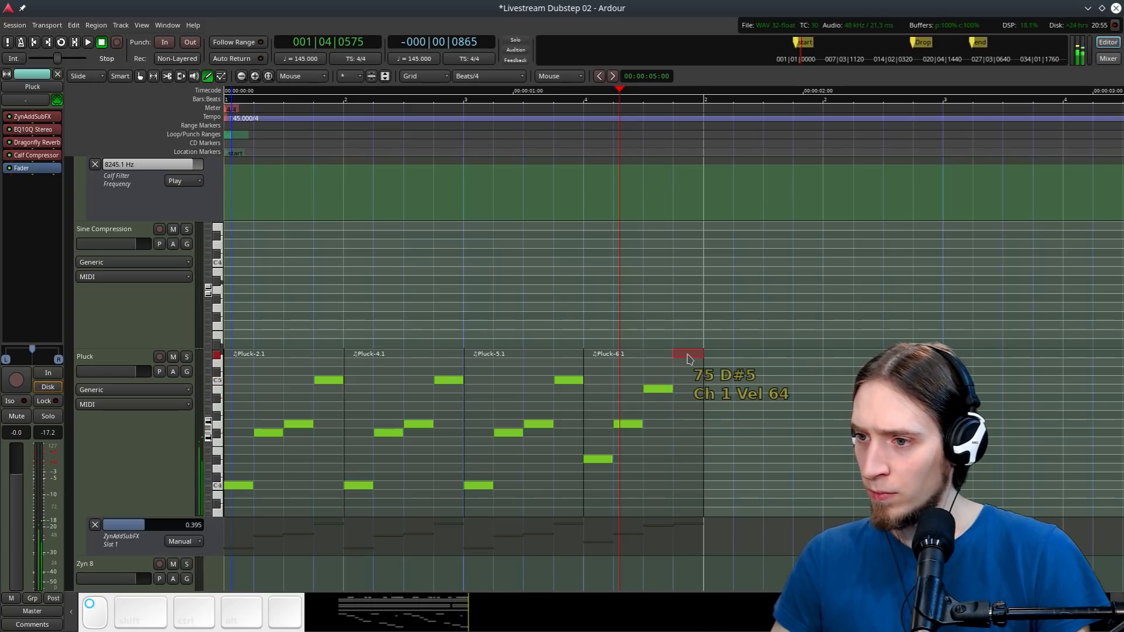
Set the loop range to the four Pluck regions in bar 1 and audition the loop
key("space")
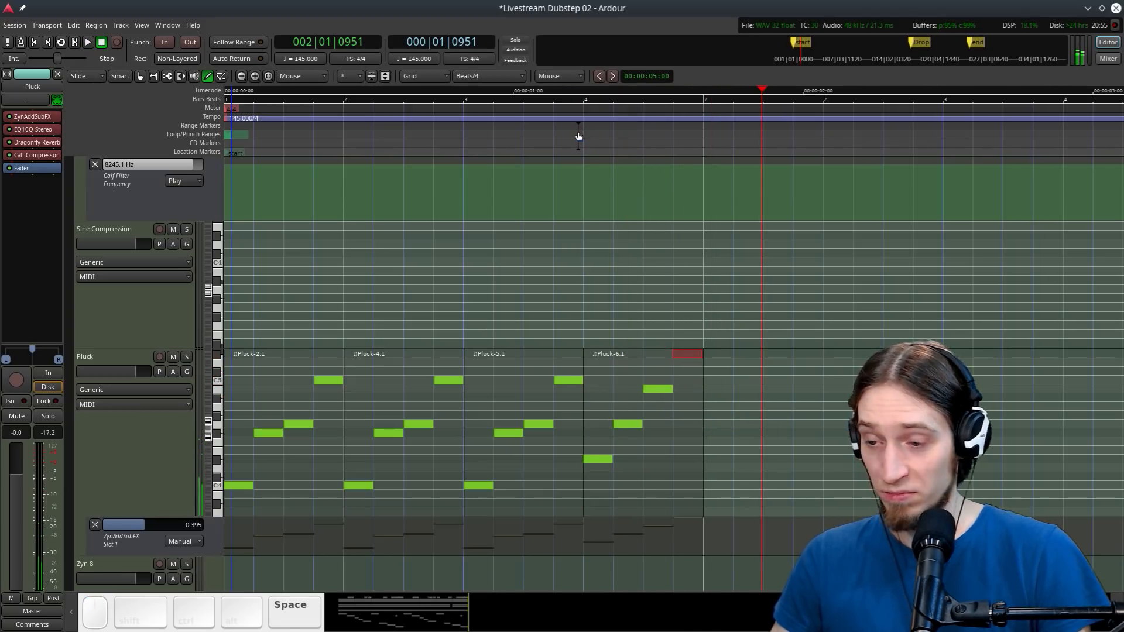
key("g")
left_click(85, 357)
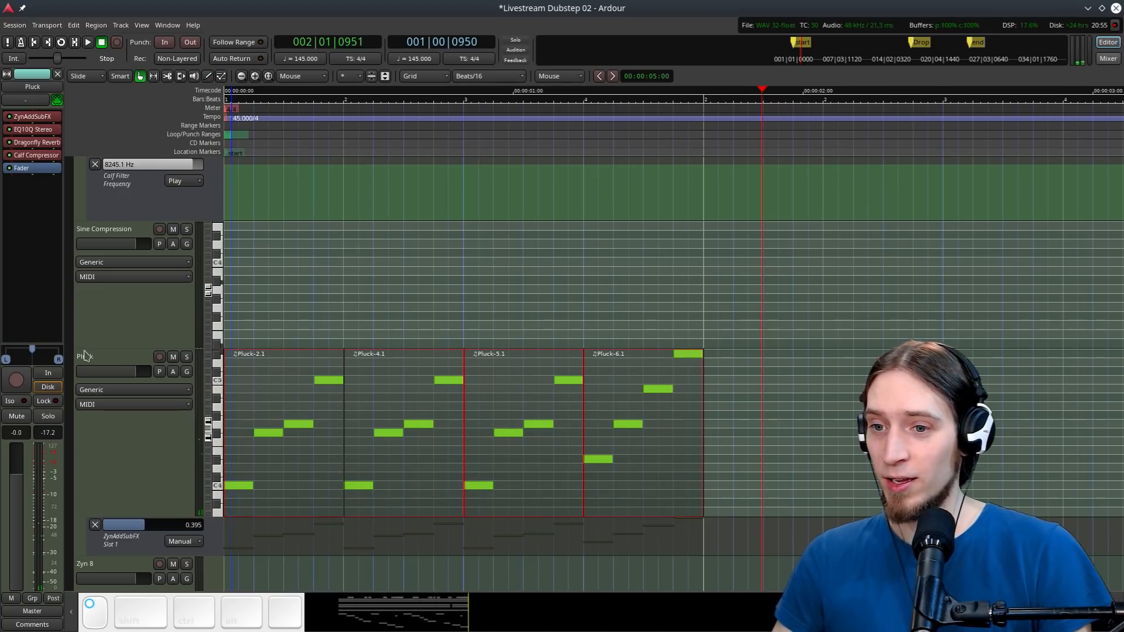
key("bracketright")
key("l")
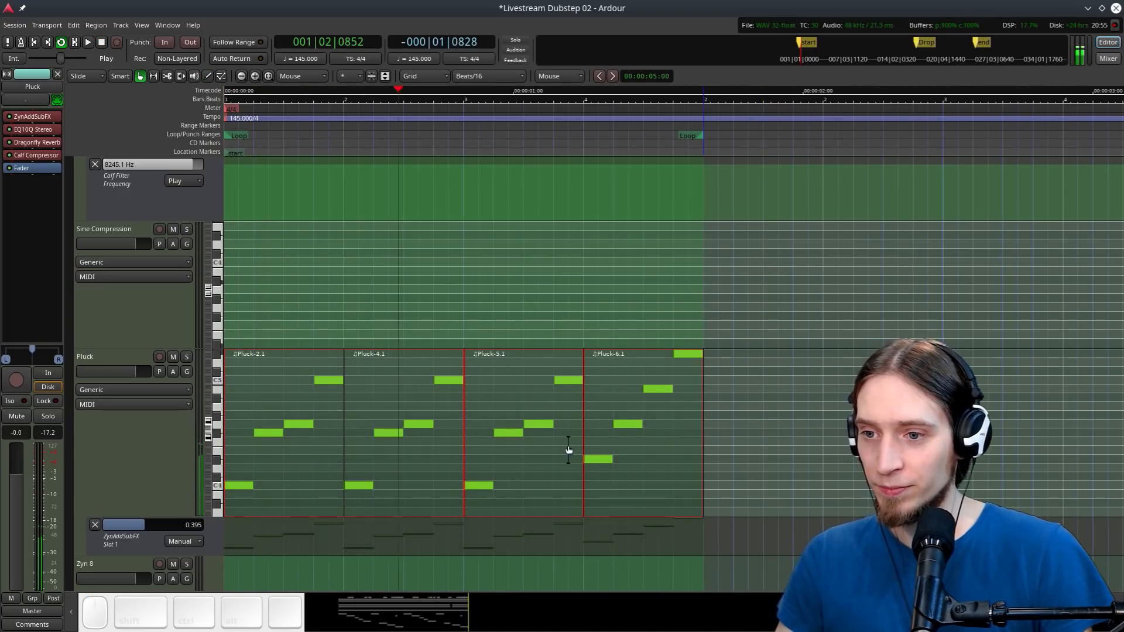
scroll(375, 423, "down", 1)
key("space")
Move the altered Pluck region to 02|04|00, fill the gap with duplicates of the original arpeggio region, and audition the result
left_click(474, 406)
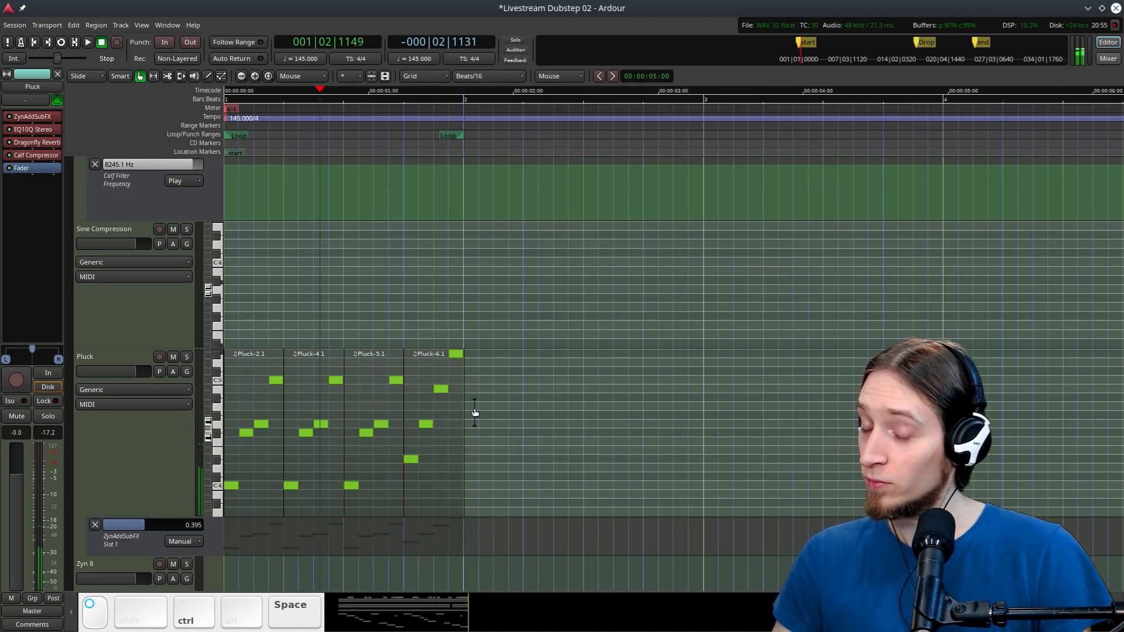
left_click_drag(427, 385, 666, 387)
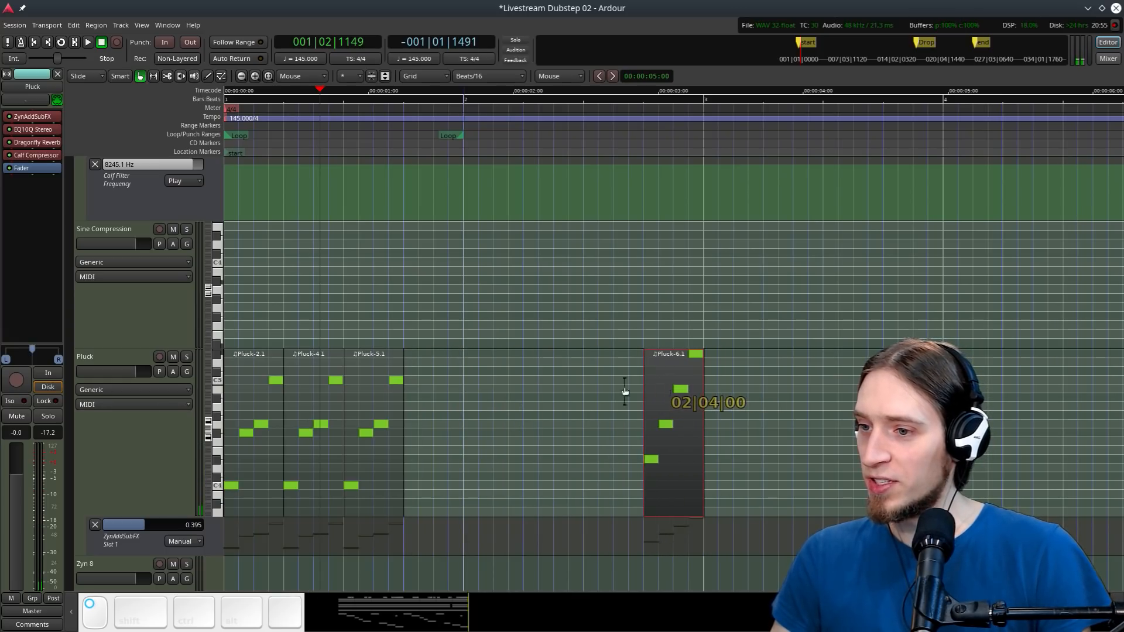
left_click_drag(508, 391, 193, 405)
key("alt+d")
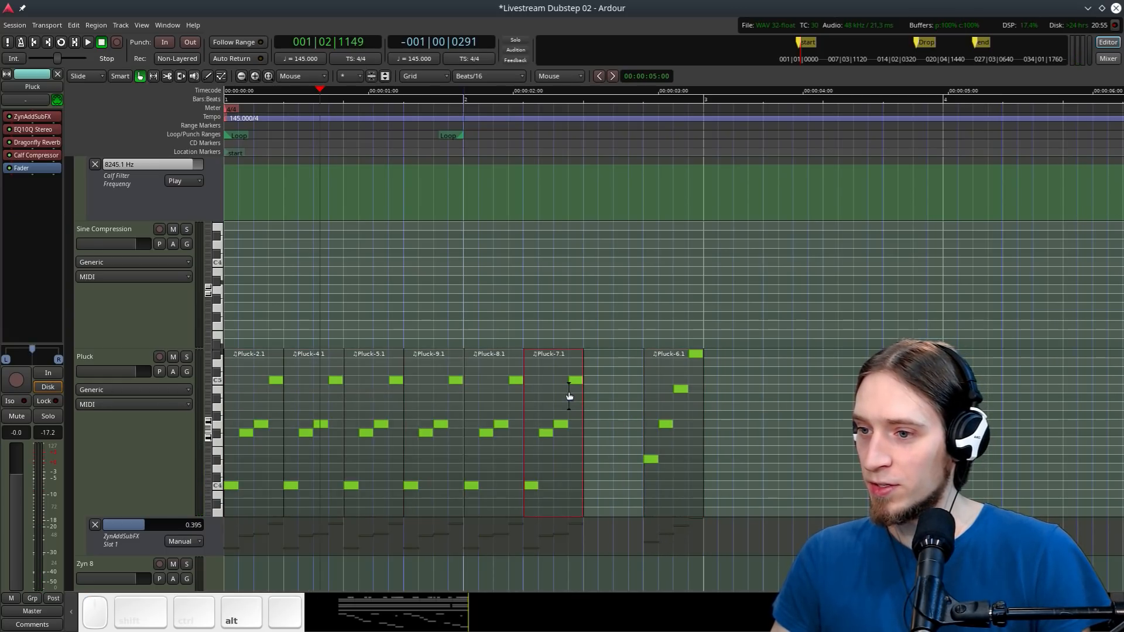
key("alt+d")
key("Home")
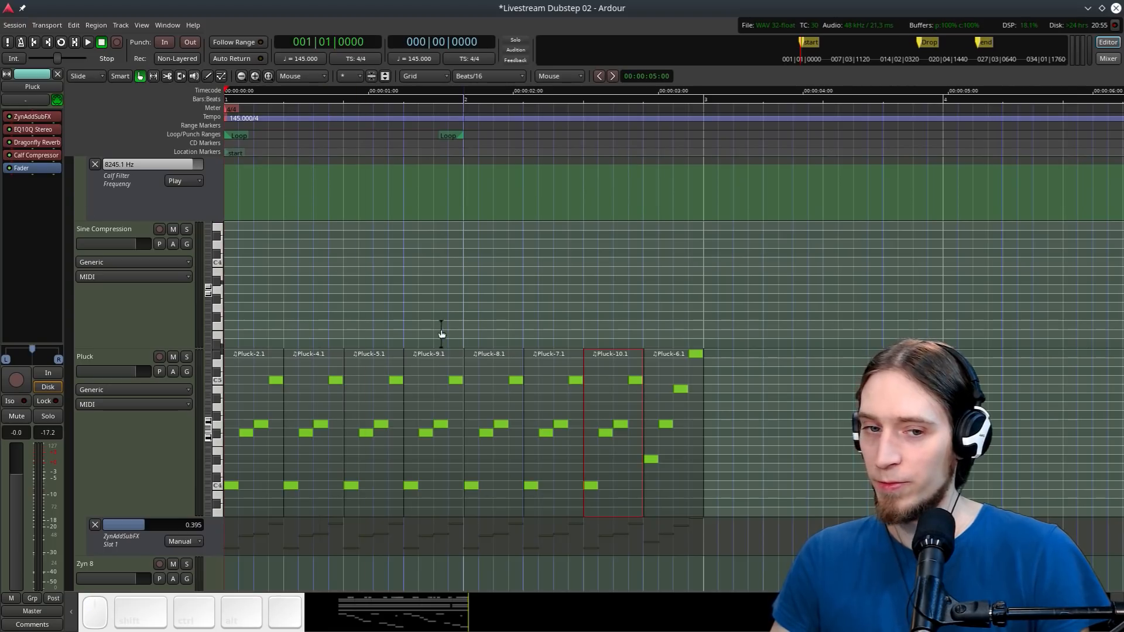
key("space")
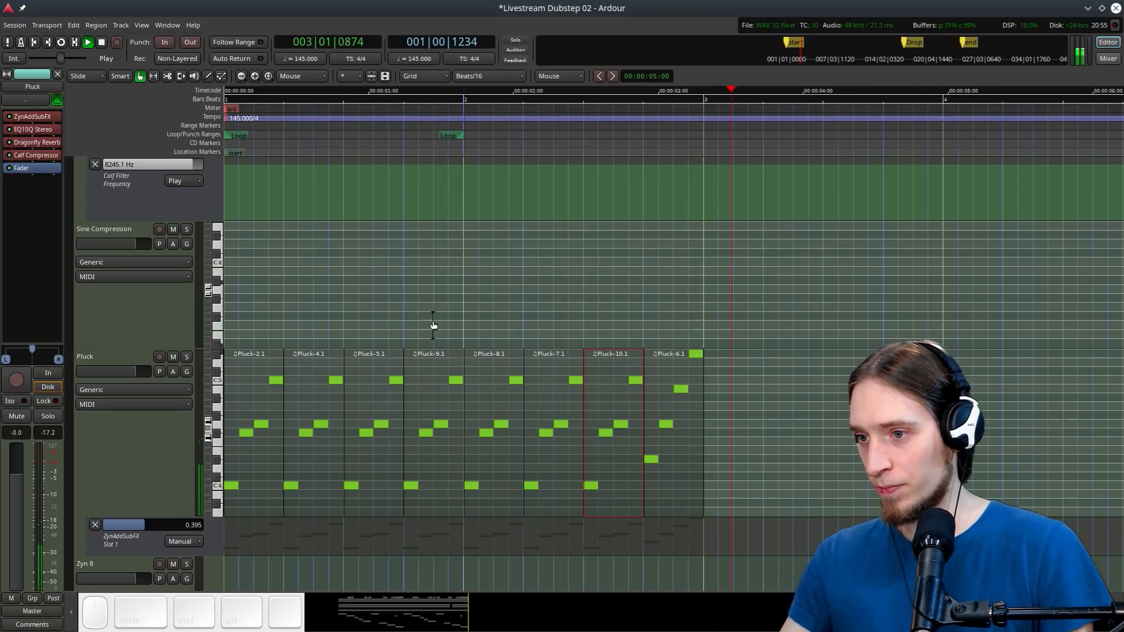
key("space")
Audition the last Pluck region from bar 2 and try out the pitches of its first three notes
scroll(669, 359, "up", 1)
left_click(617, 100)
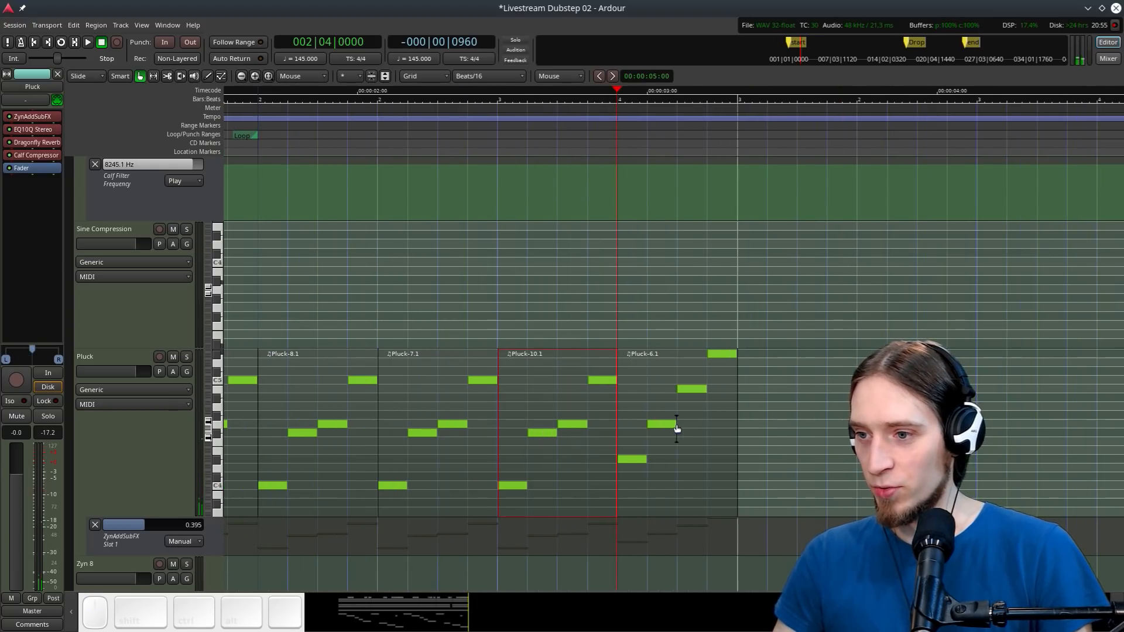
key("space")
key("space")
key("d")
left_click(634, 452)
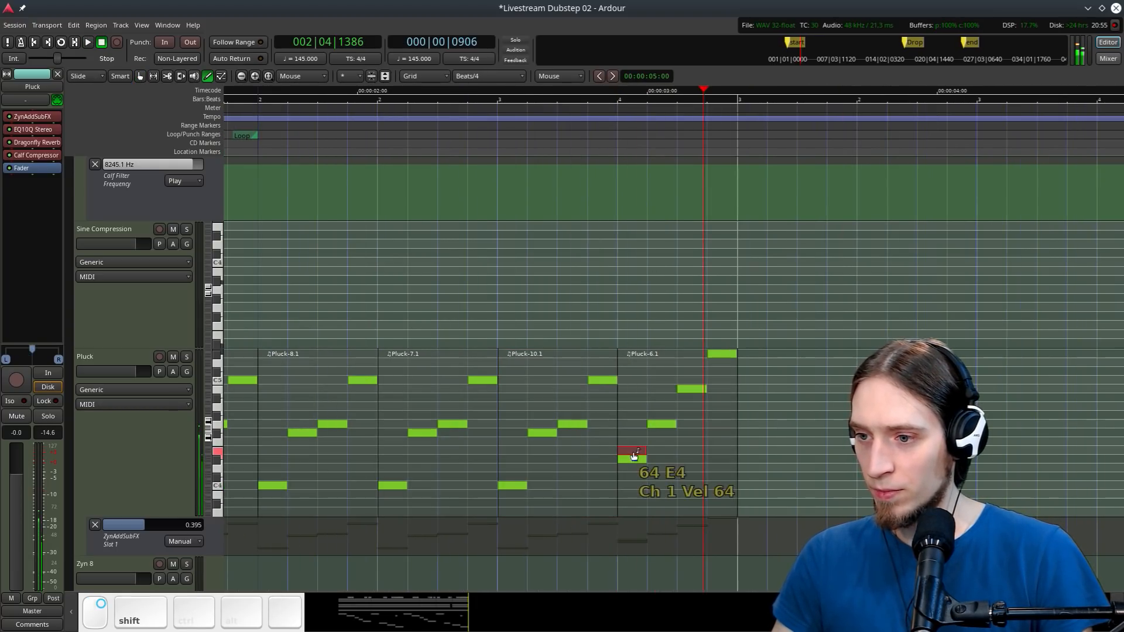
left_click_drag(634, 455, 656, 433)
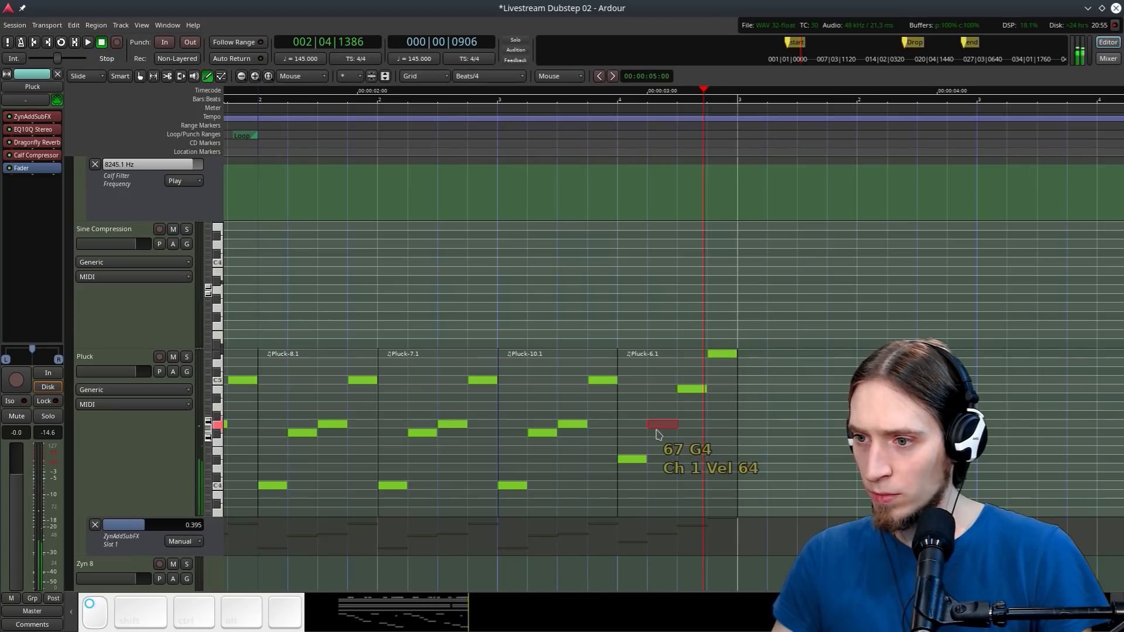
left_click(692, 391)
left_click(503, 101)
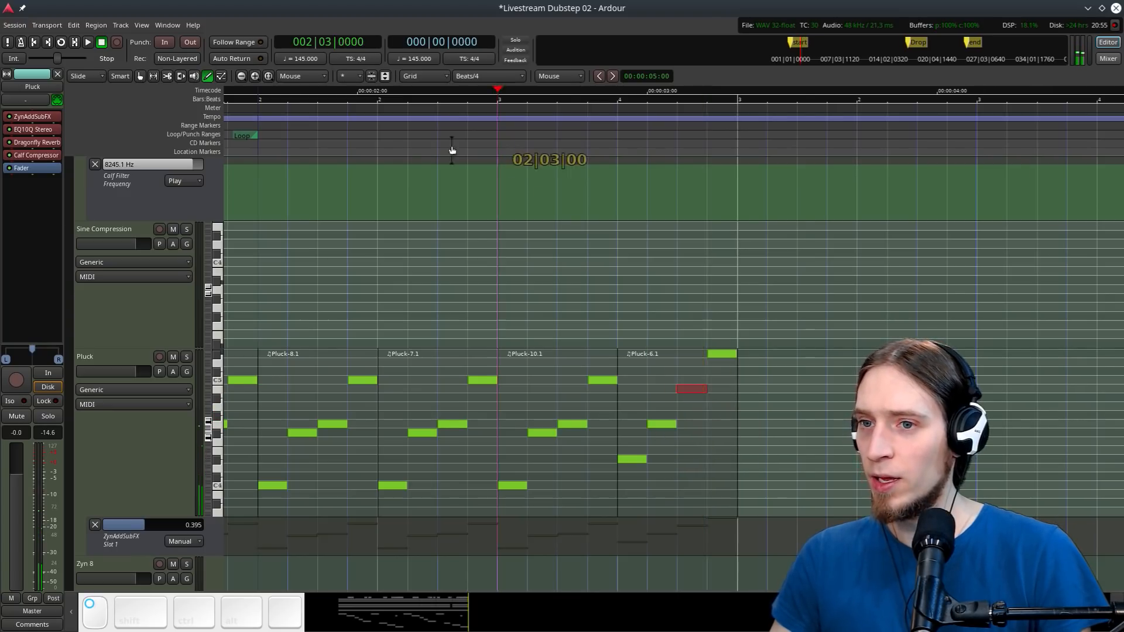
key("space")
scroll(507, 411, "down", 2)
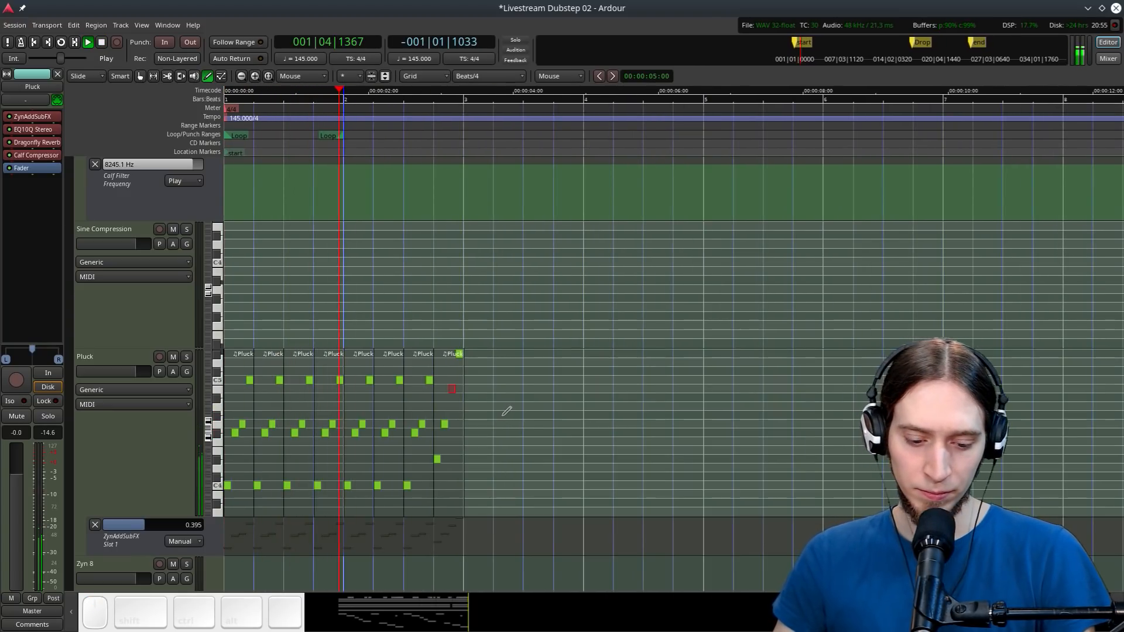
Stop playback and delete the altered Pluck region on beat 4 of bar 2
key("g")
scroll(449, 425, "up", 1)
key("ctrl+space")
left_click(460, 468, "ctrl")
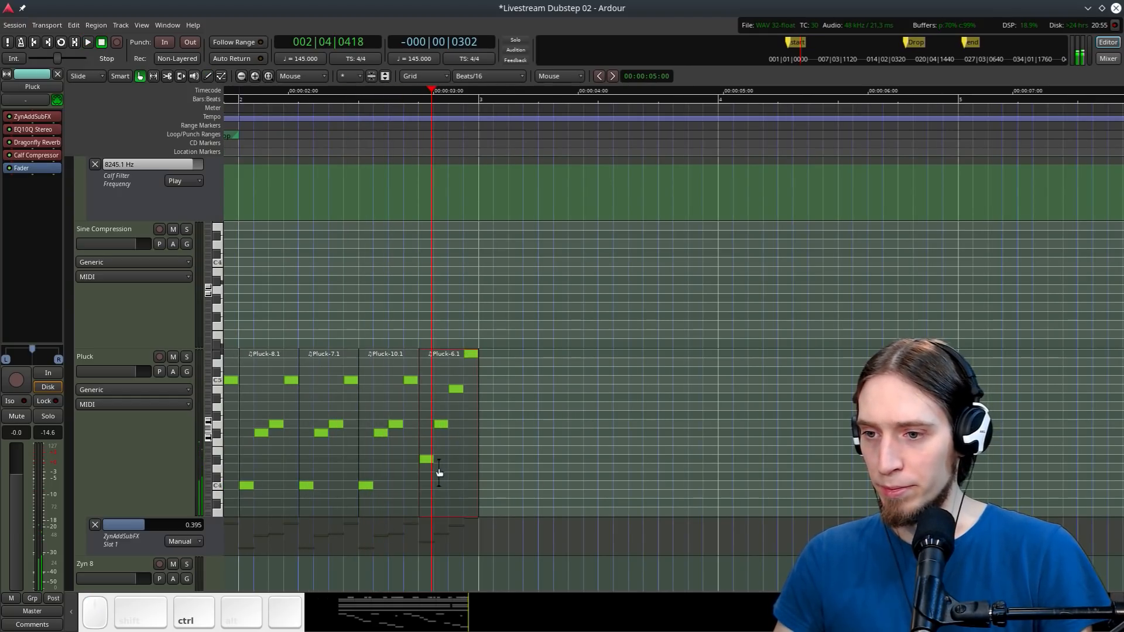
key("Delete")
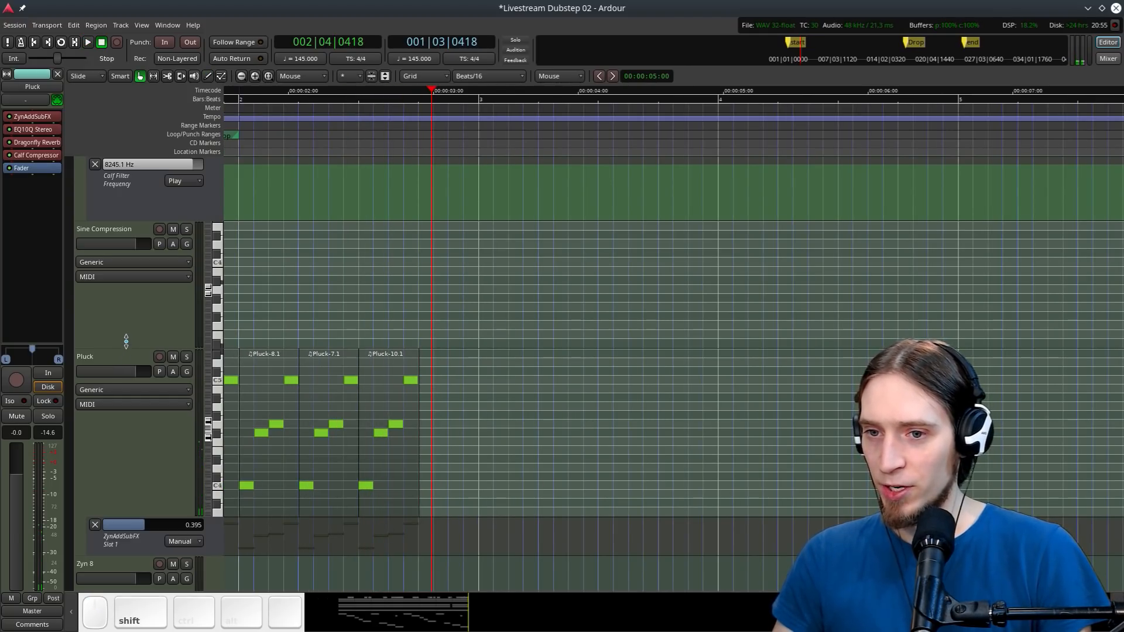
Rename the Zyn 8 track as Intro Bass
scroll(125, 357, "down", 1)
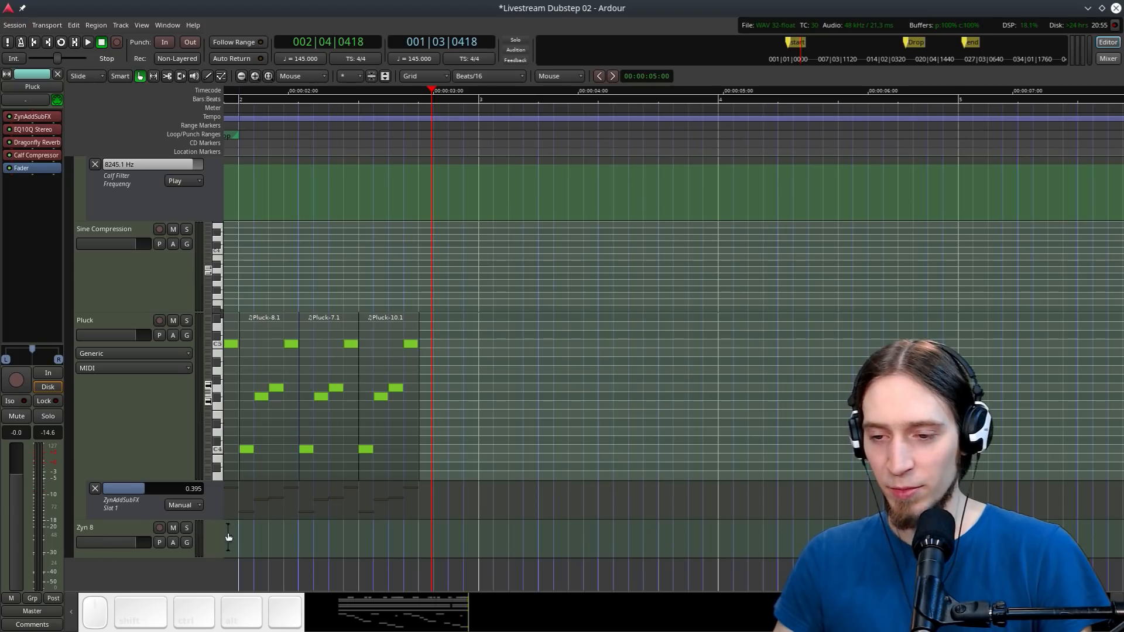
double_click(122, 529)
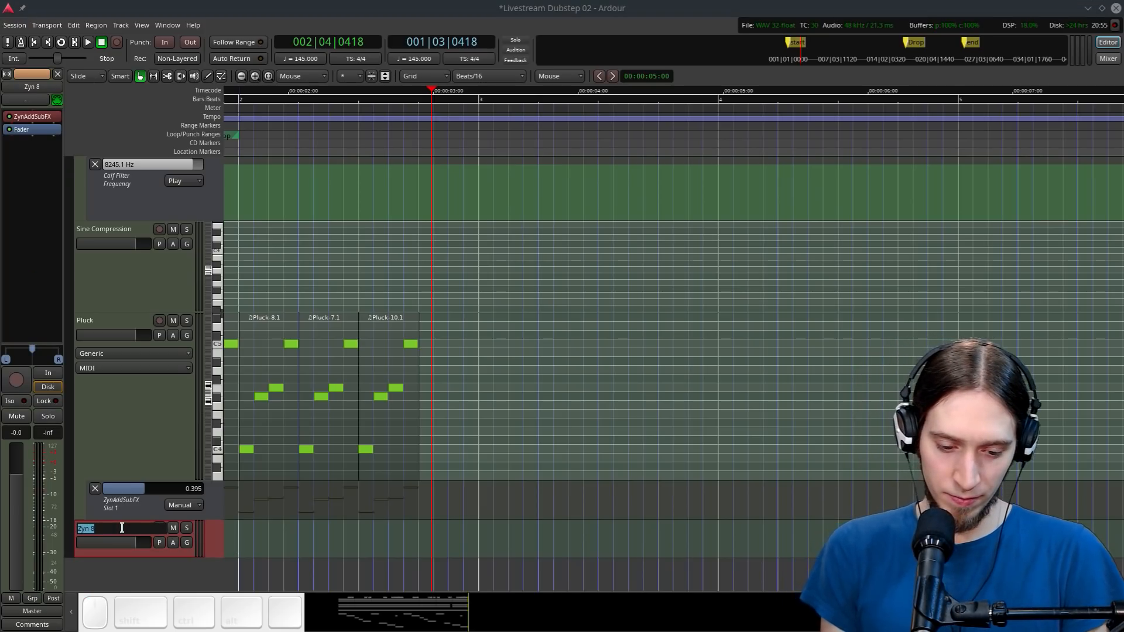
type("Intro")
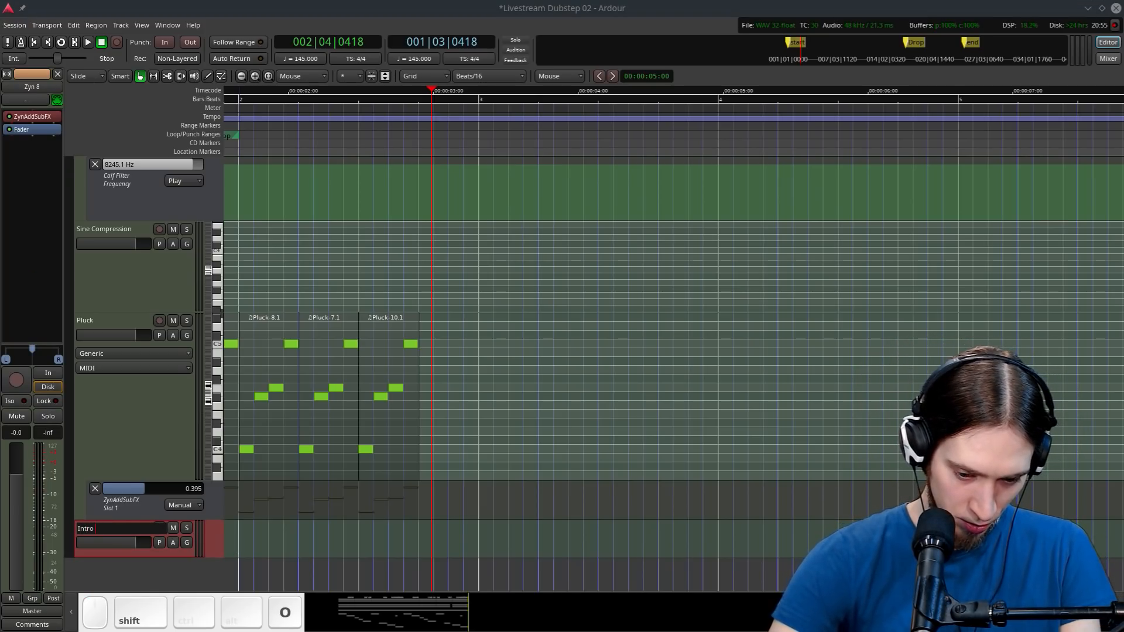
type(" Bass")
key("Return")
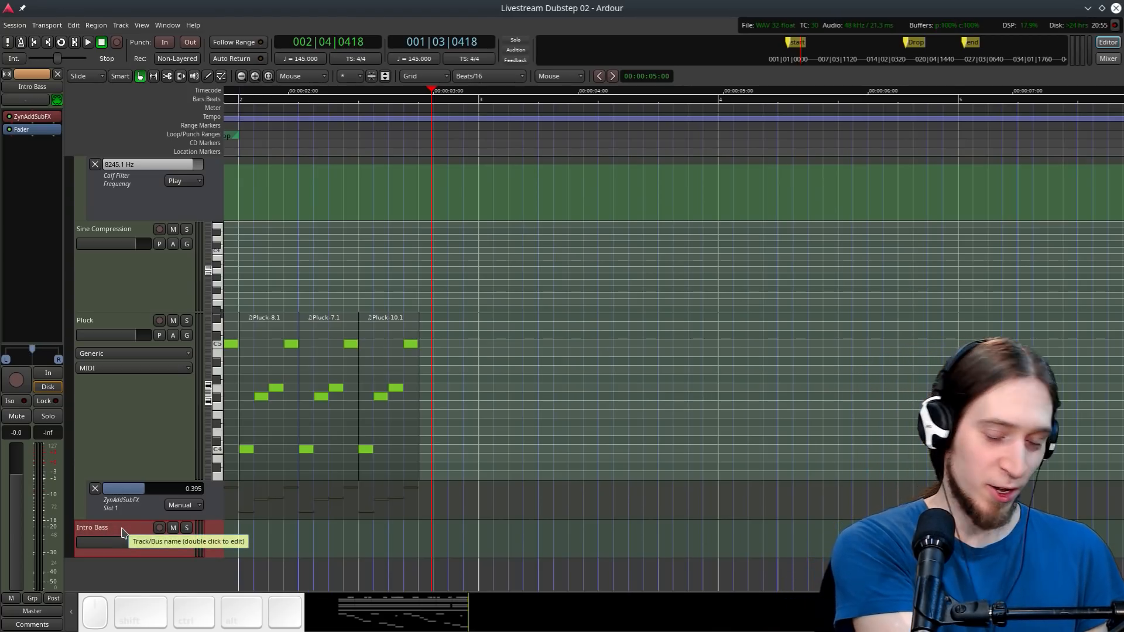
Enlarge the Intro Bass track and draw a one-bar MIDI region covering bar 1
key("Home")
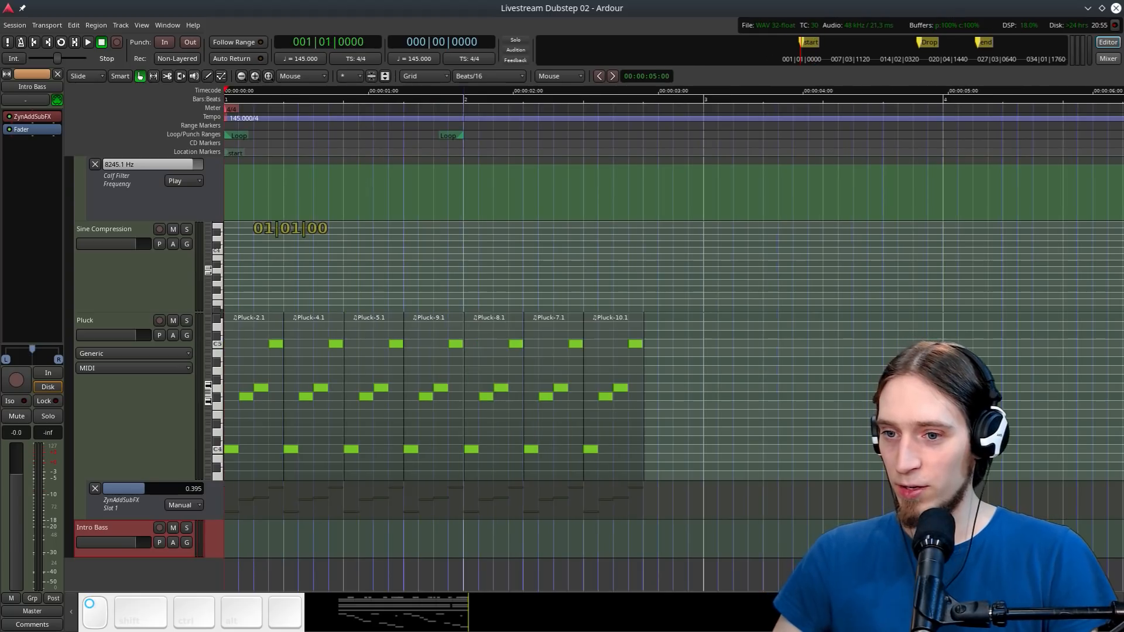
key("space")
key("space")
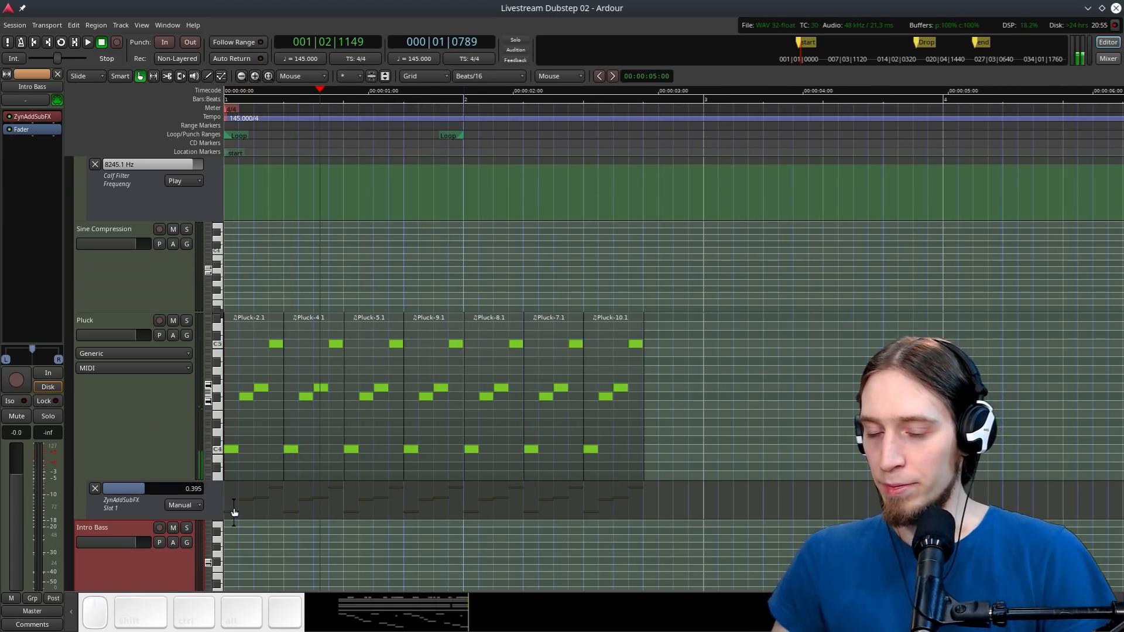
scroll(130, 421, "down", 3)
left_click_drag(126, 443, 126, 540)
key("d")
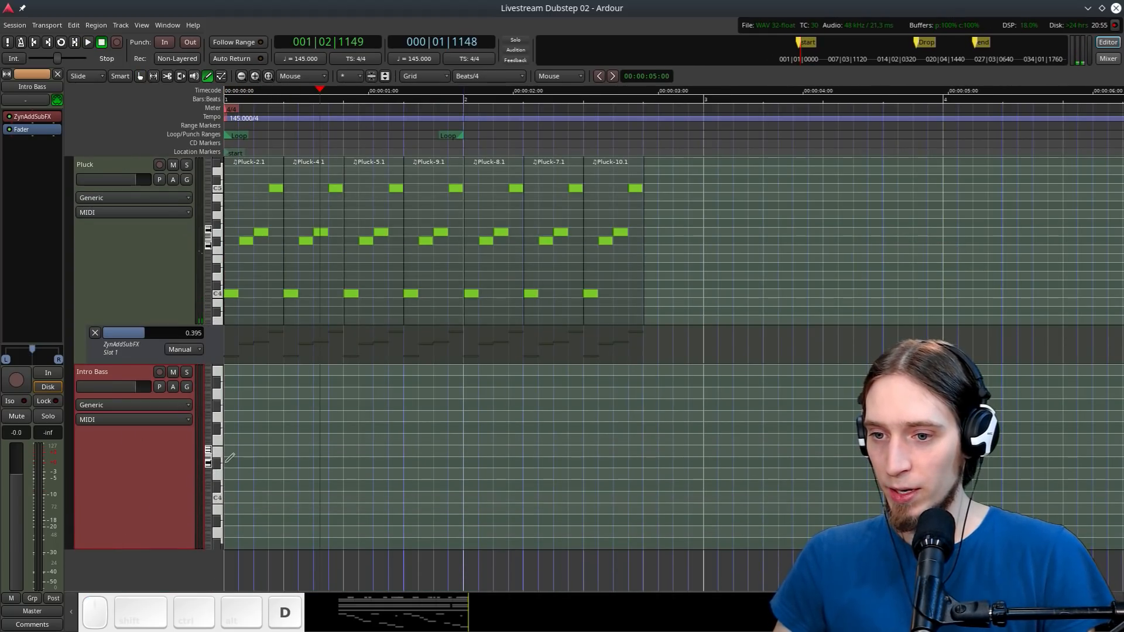
left_click_drag(229, 451, 469, 450)
Draw four C4 notes in the Intro Bass region, one per beat and each about three sixteenths long
key("space")
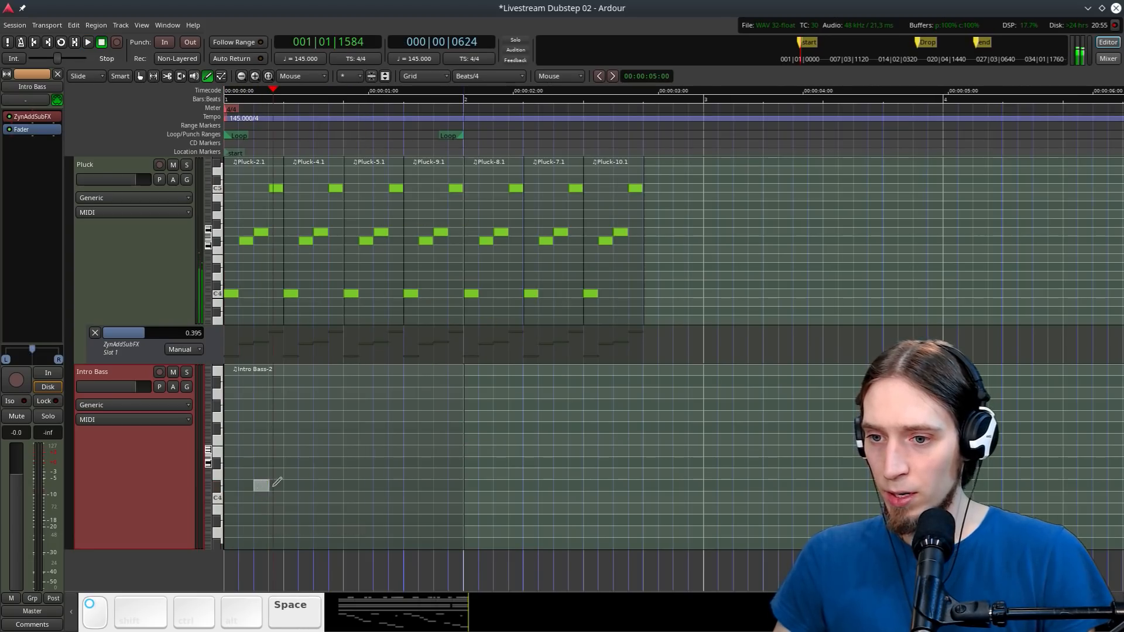
left_click(256, 500)
mouse_move(277, 497)
left_mouse_down()
mouse_move(248, 498)
mouse_move(448, 496)
left_mouse_up()
key("space")
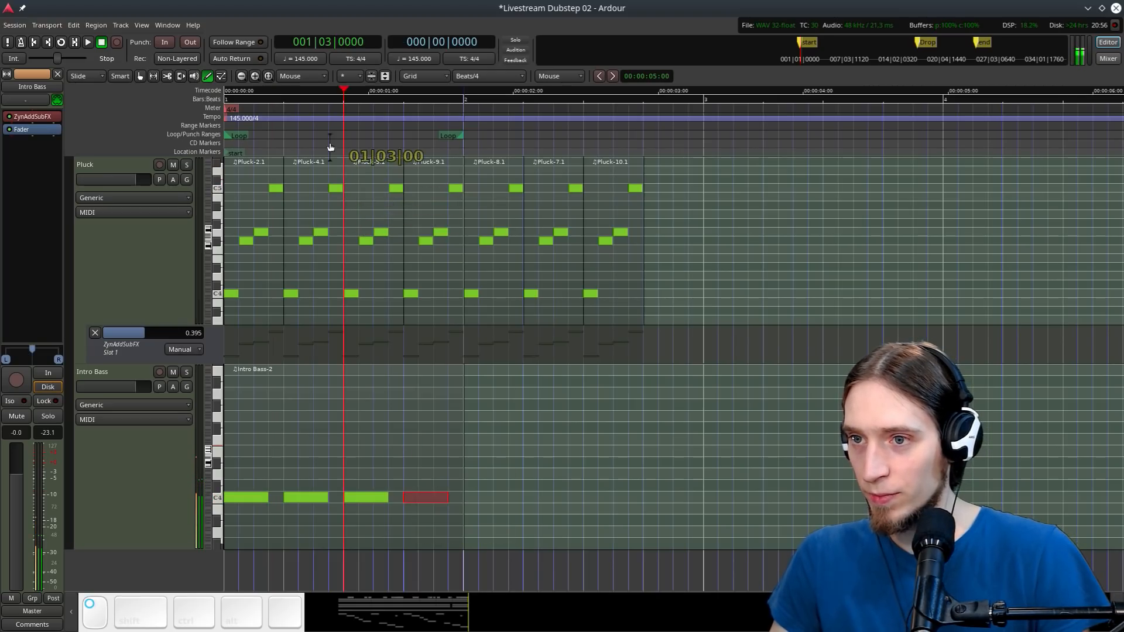
Duplicate the Intro Bass region into bar 2 and audition the bass with the pluck arpeggio
key("g")
key("space")
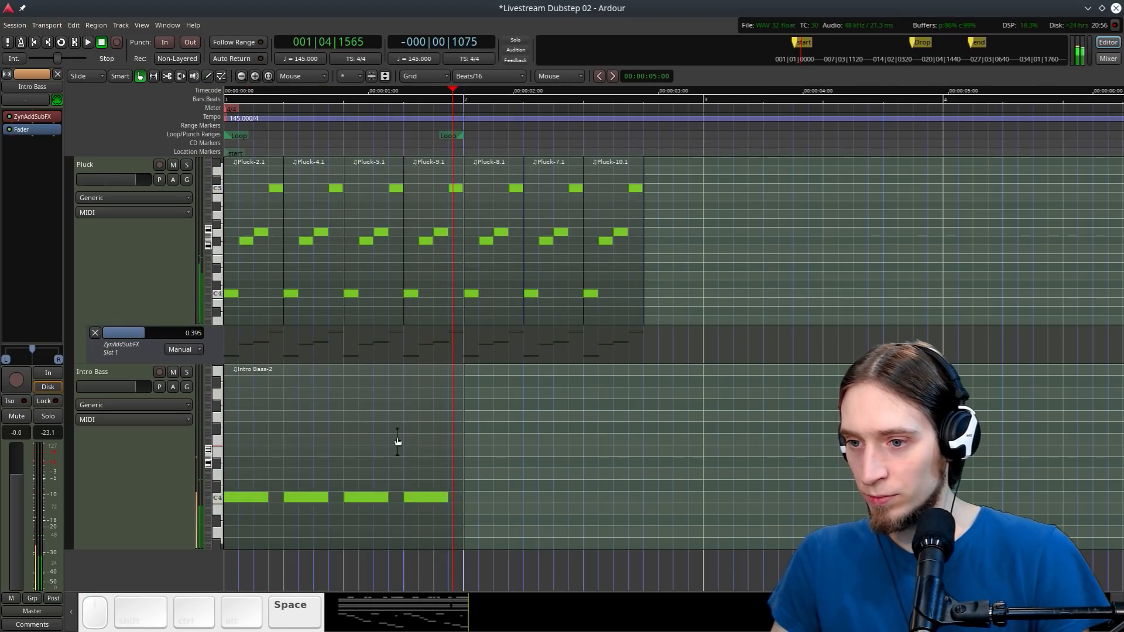
key("alt+d")
key("space")
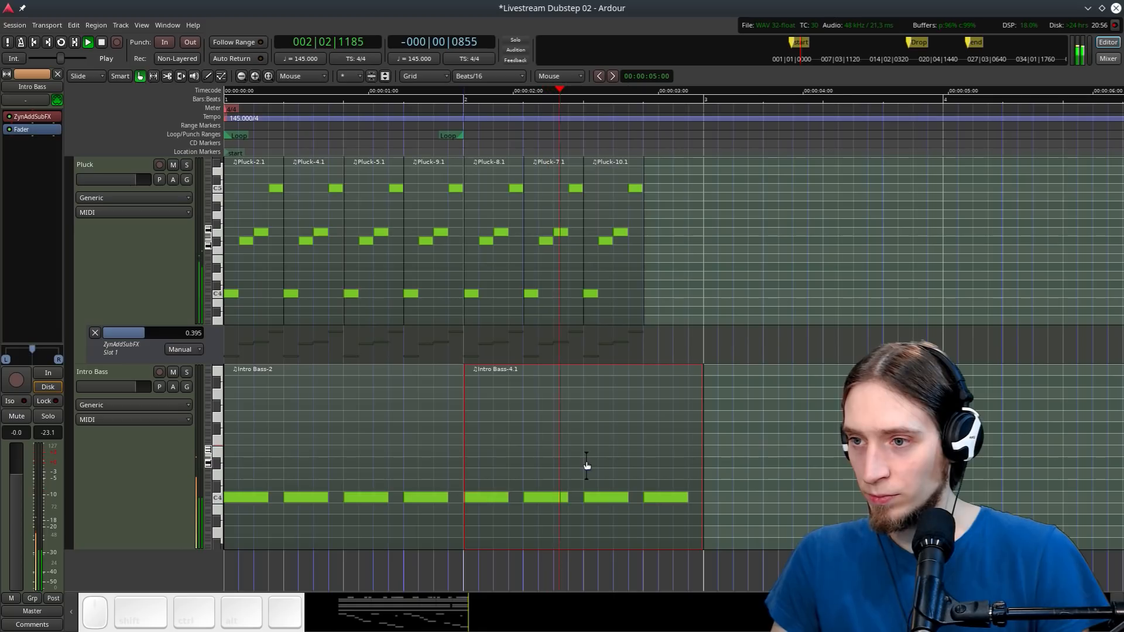
key("space")
Replace the last C4 note of the bar 2 bass region with two short C4 notes
left_click(667, 498)
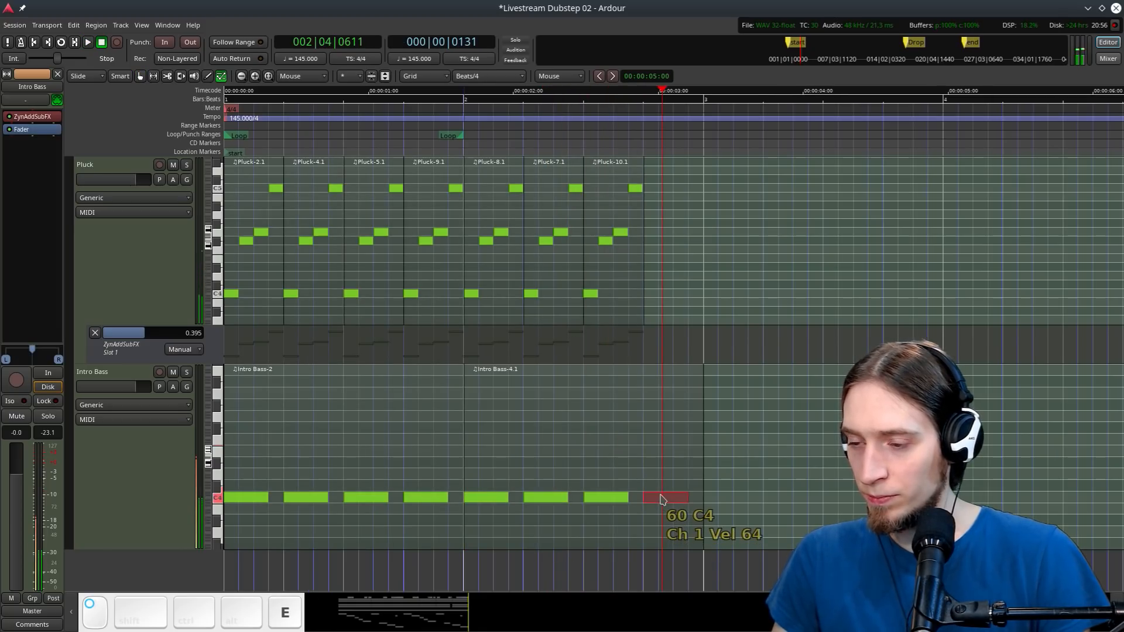
key("Delete")
key("d")
left_click(654, 496)
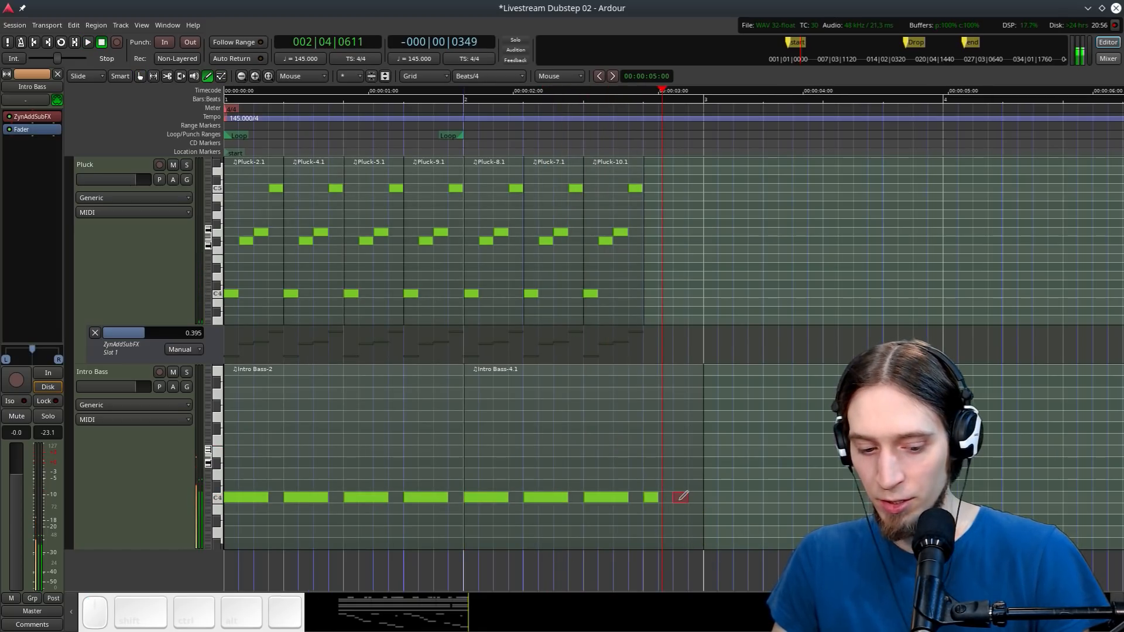
left_click(681, 497)
Move the two short bass notes at the end of bar 2 up in pitch and audition them
key("g")
key("e")
left_click_drag(695, 480, 650, 460)
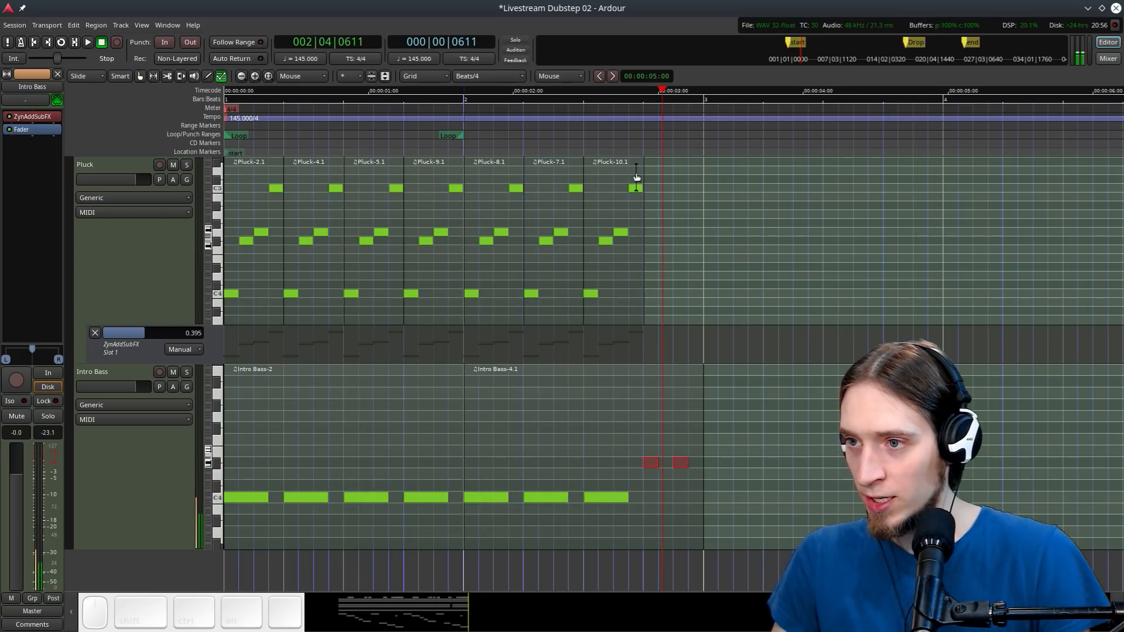
key("space")
key("space")
key("g")
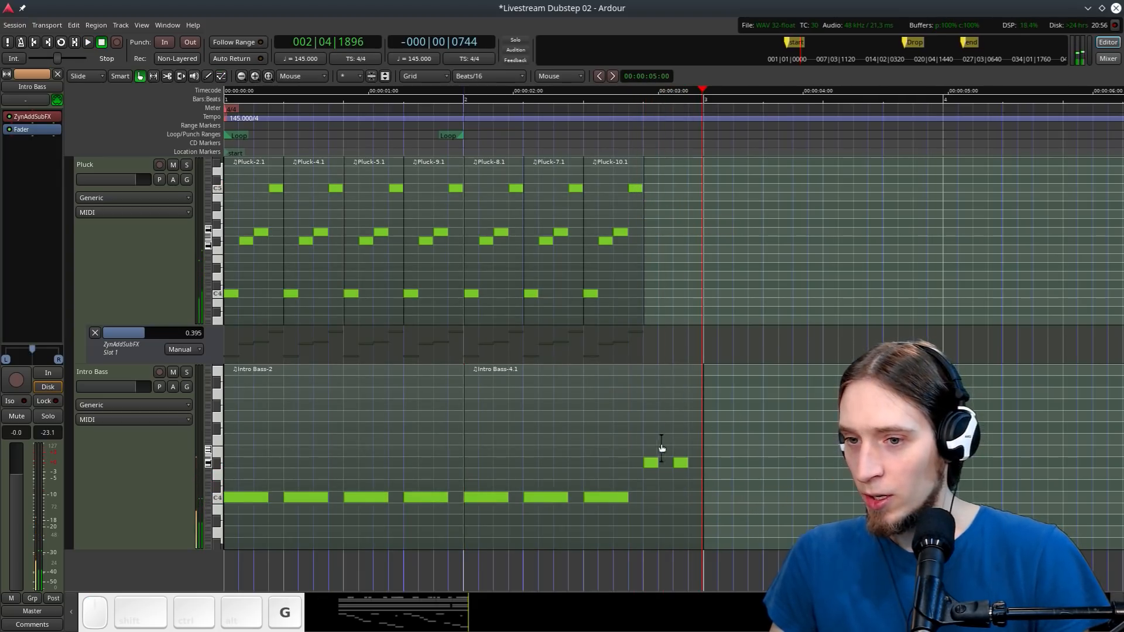
Play the two-bar pluck and bass phrase from the start and select the Intro Bass track
key("Home")
key("space")
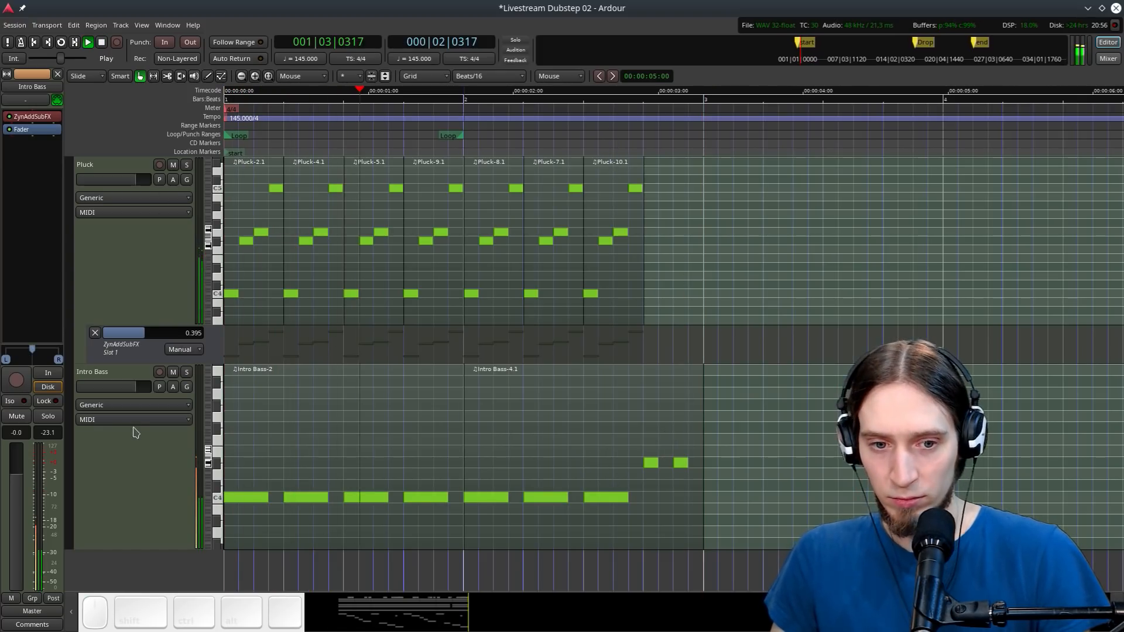
left_click(130, 461)
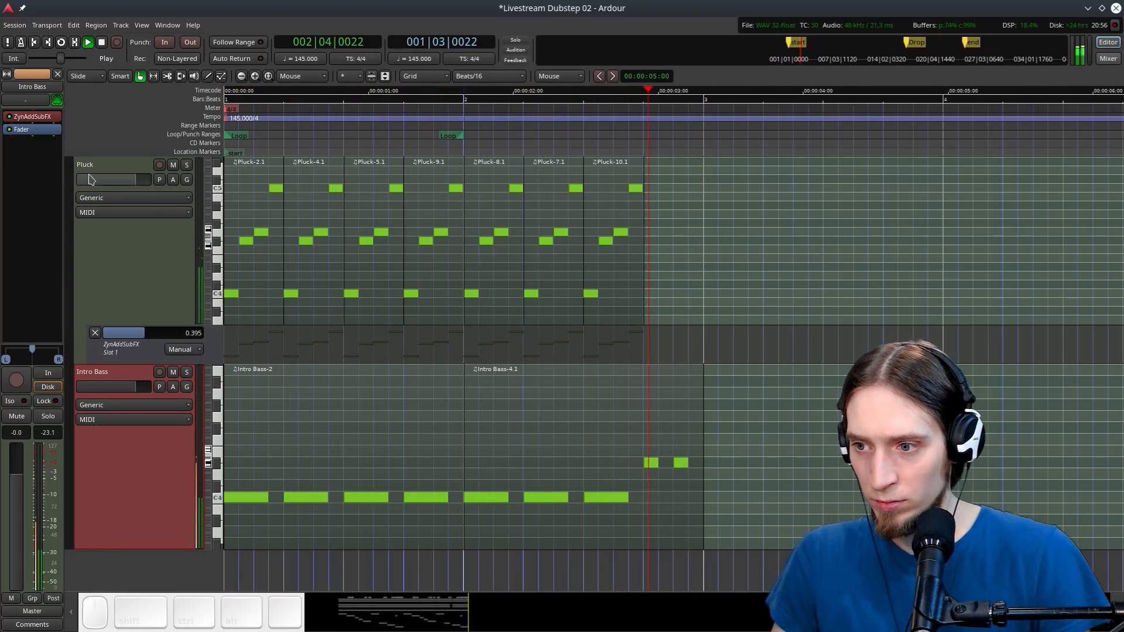
key("space")
Lower the global octave of the Intro Bass track's ZynAddSubFX synth to -2 while the phrase plays
double_click(47, 115)
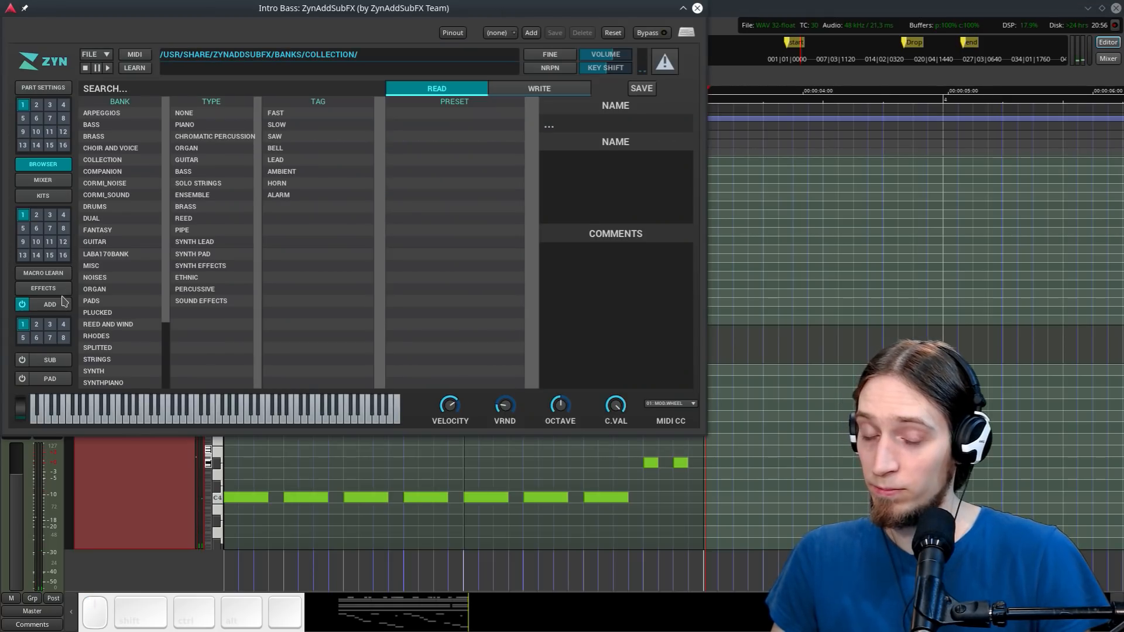
left_click(62, 303)
left_click(161, 380)
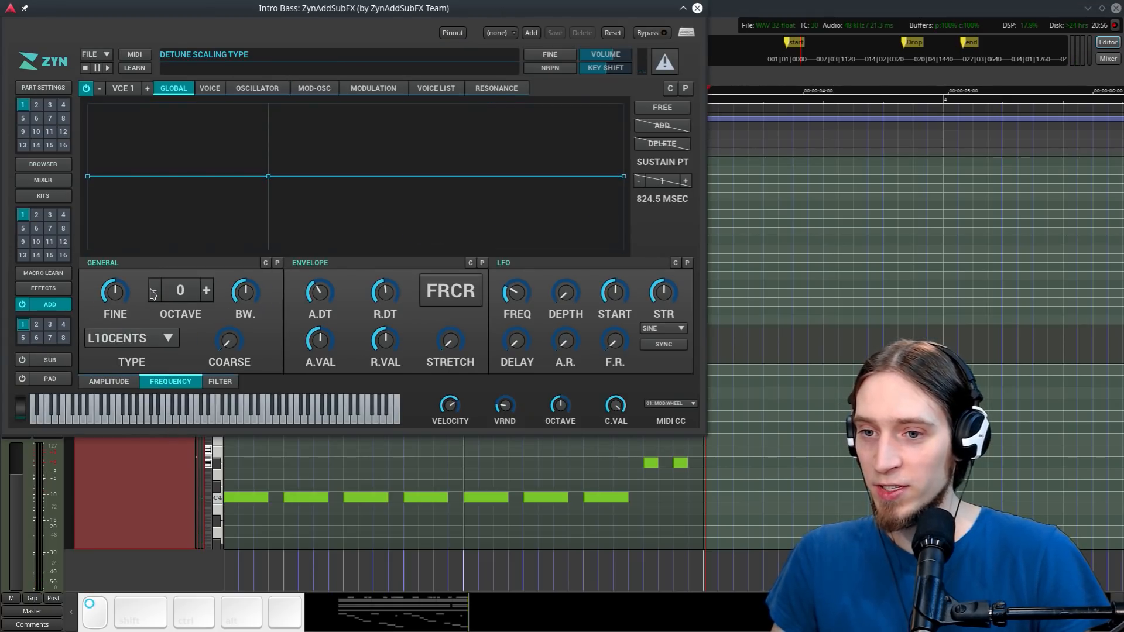
key("l")
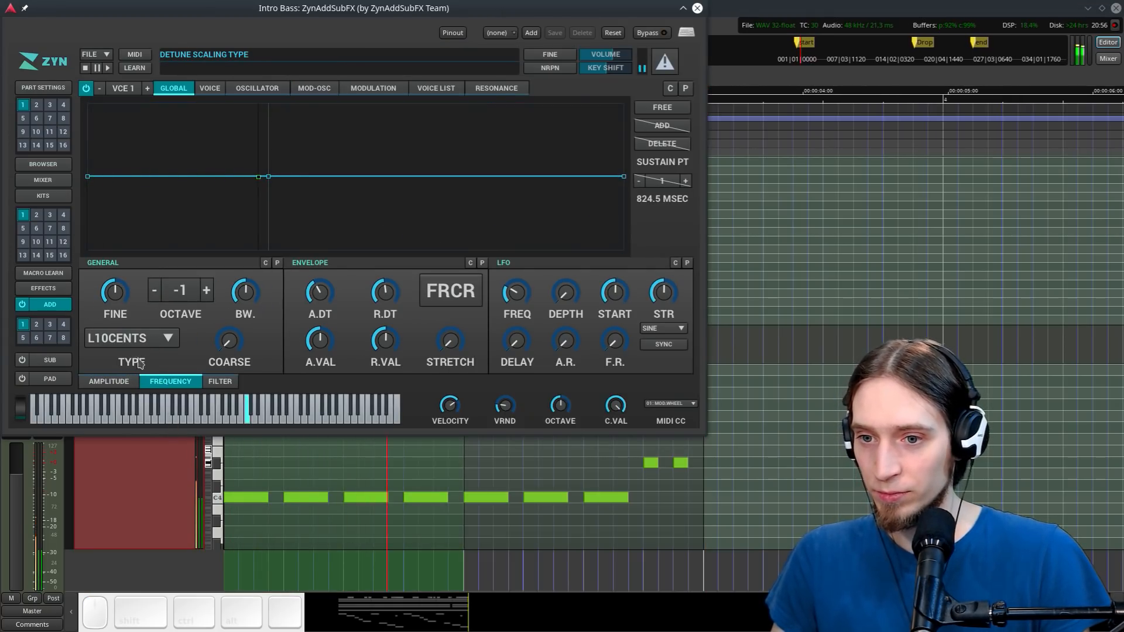
key("space")
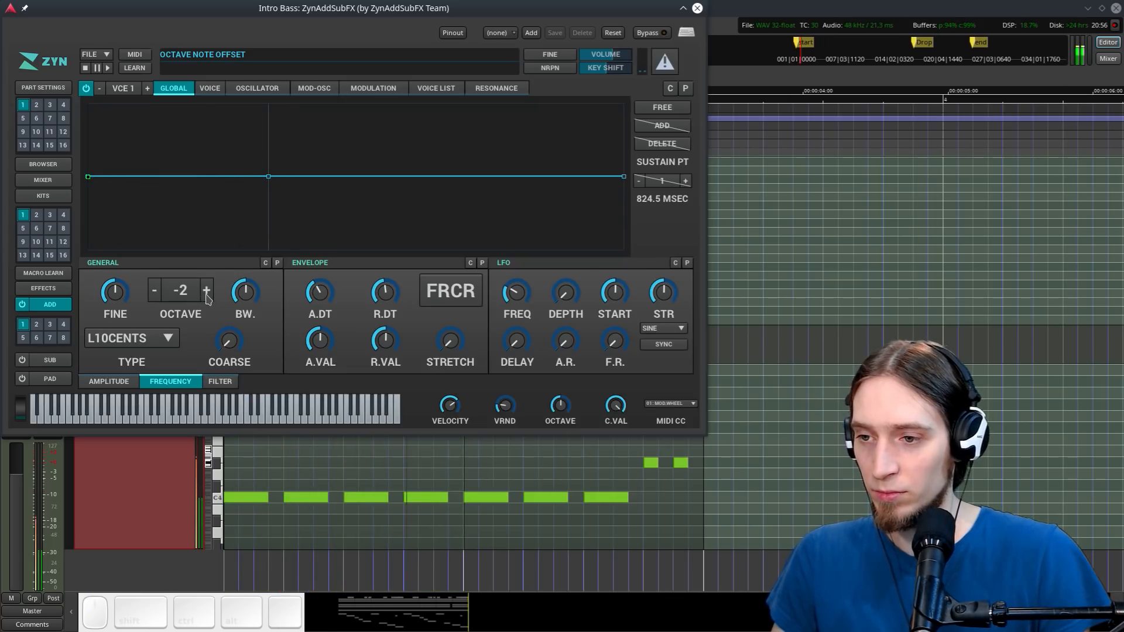
Stop playback and loop bars 1 and 2 across both Intro Bass regions
left_click(376, 94)
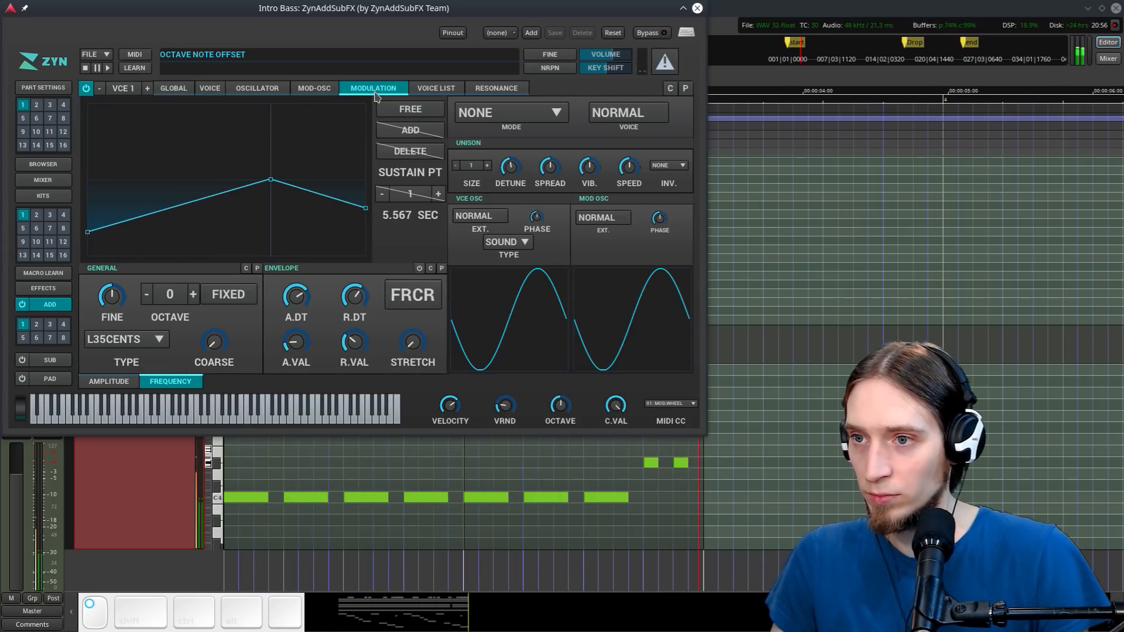
key("space")
left_click(332, 462)
key("l")
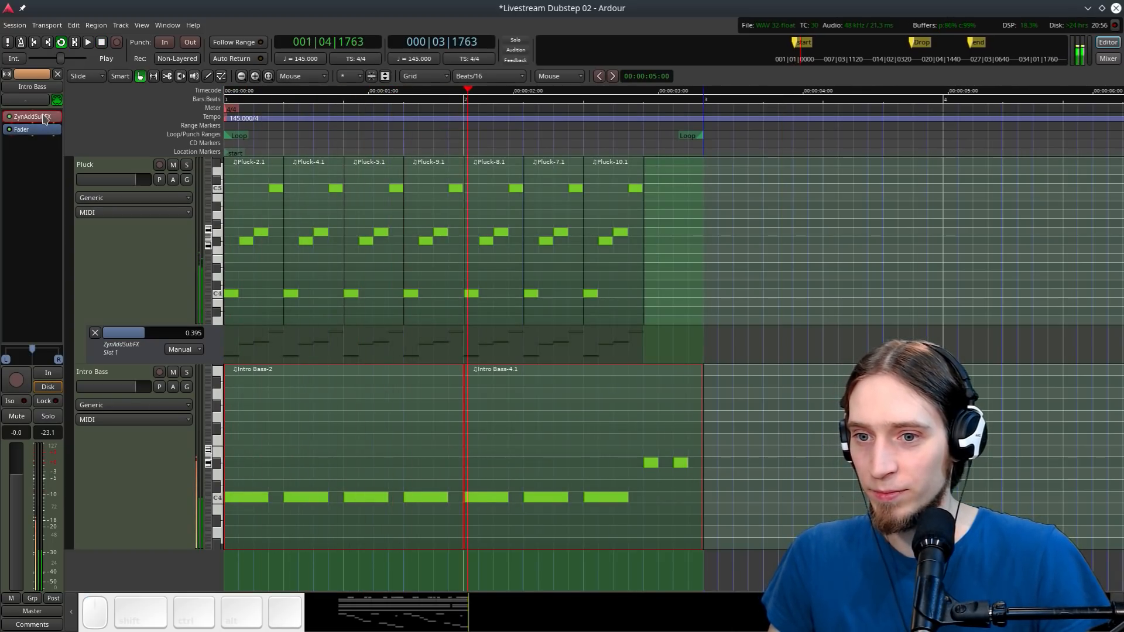
Set the Intro Bass synth's voice 1 modulator to Phase mode with a modulator octave of 1
double_click(44, 117)
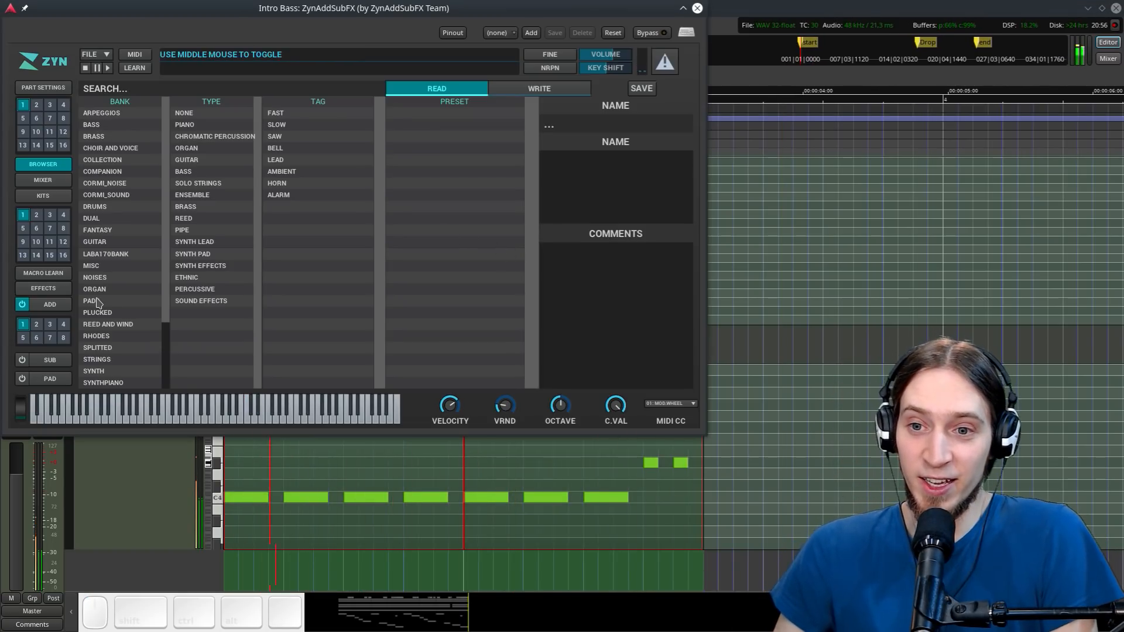
left_click(49, 306)
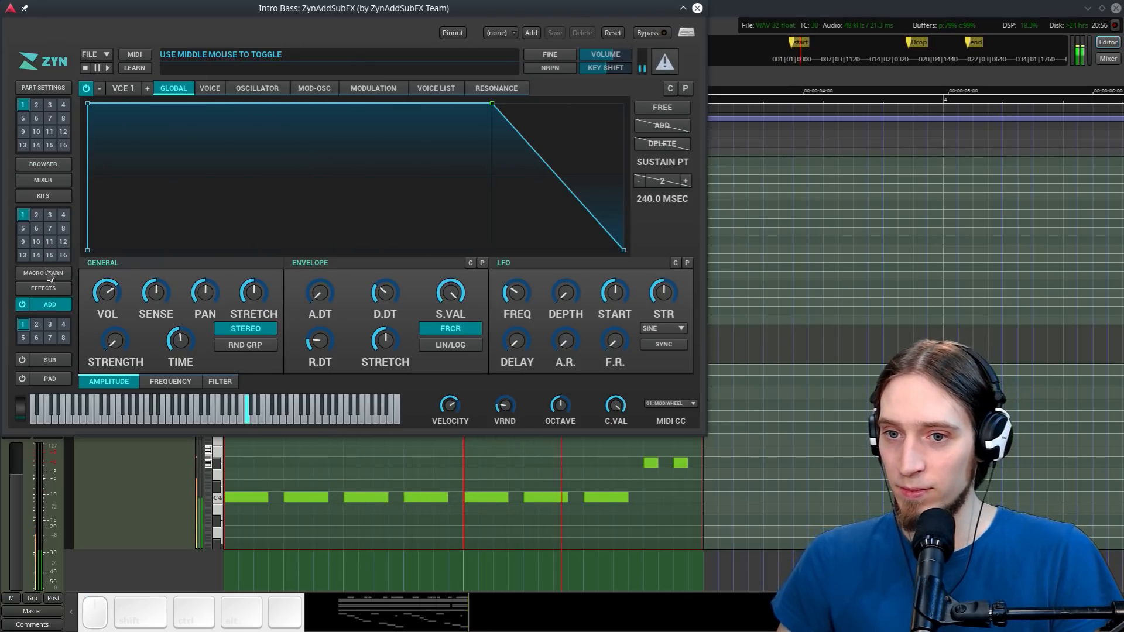
left_click(375, 89)
left_click(469, 112)
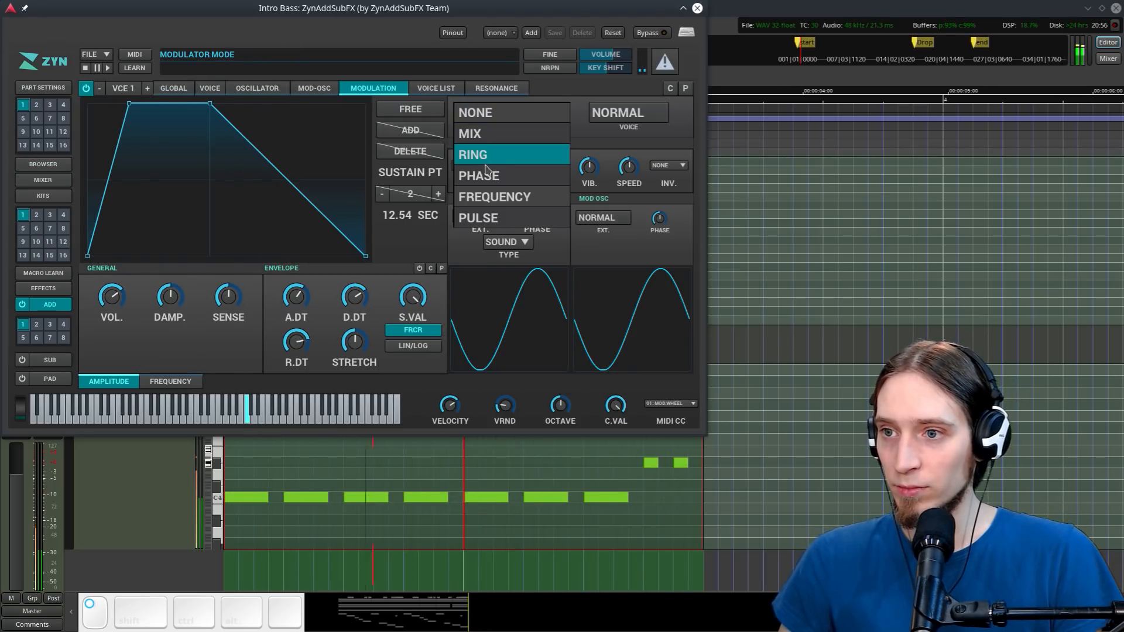
left_click(480, 173)
left_click(164, 383)
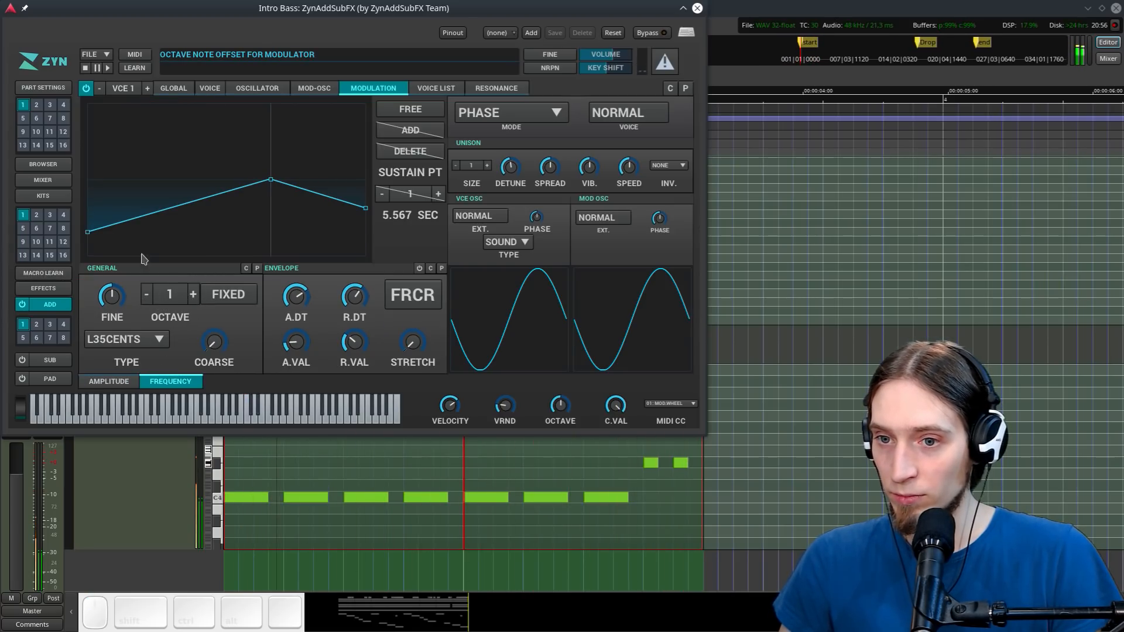
Add a small amount of the fourth harmonic to the voice 1 modulator oscillator's waveform
left_click(315, 88)
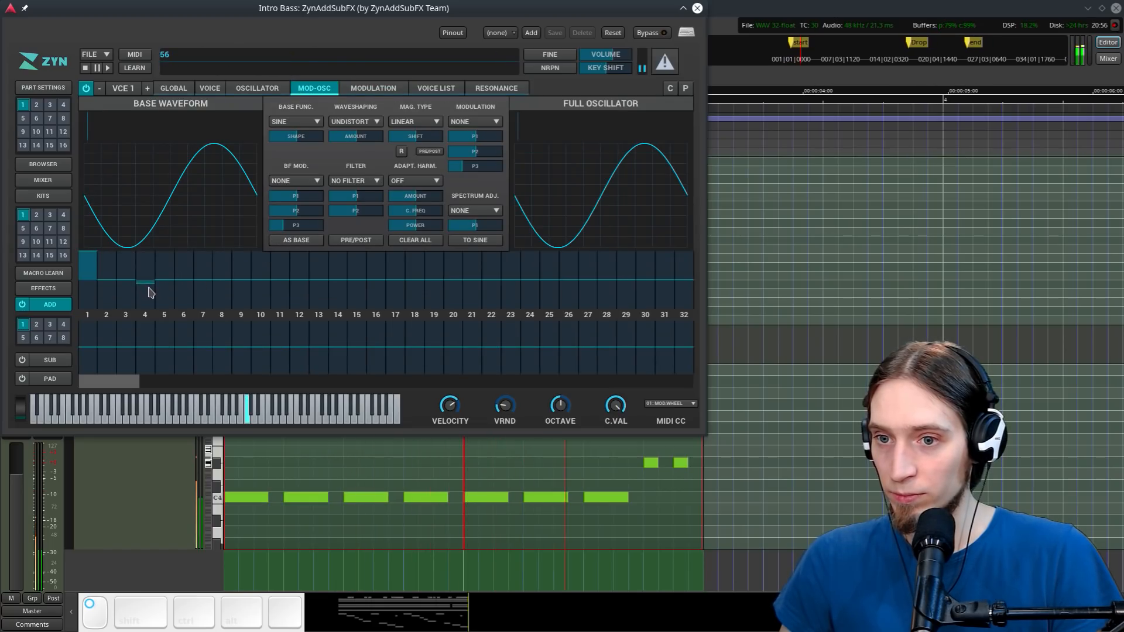
left_click_drag(149, 287, 146, 285)
left_click(366, 88)
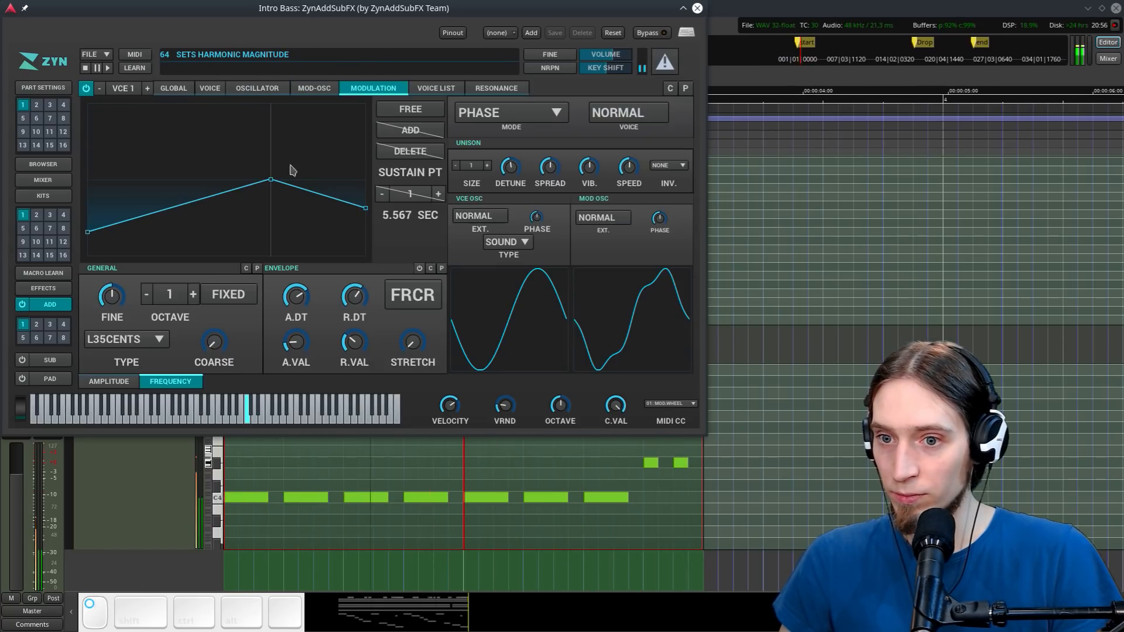
Enable the modulator's amplitude envelope, set its release time to 20, shorten its attack and raise its starting point in free mode
left_click(101, 383)
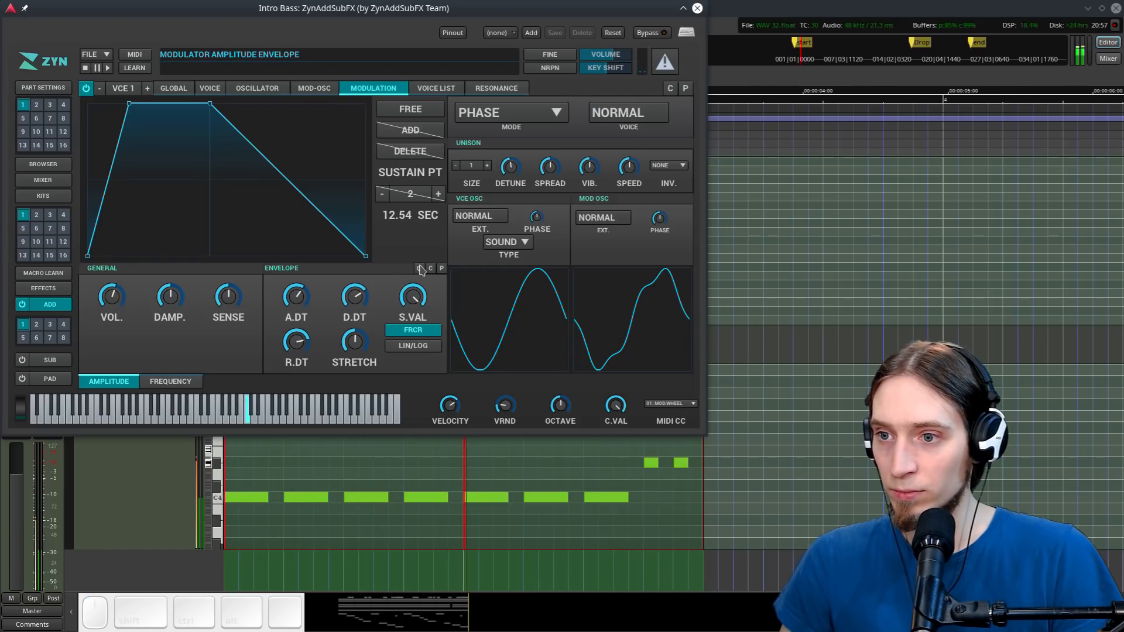
left_click_drag(302, 343, 298, 570)
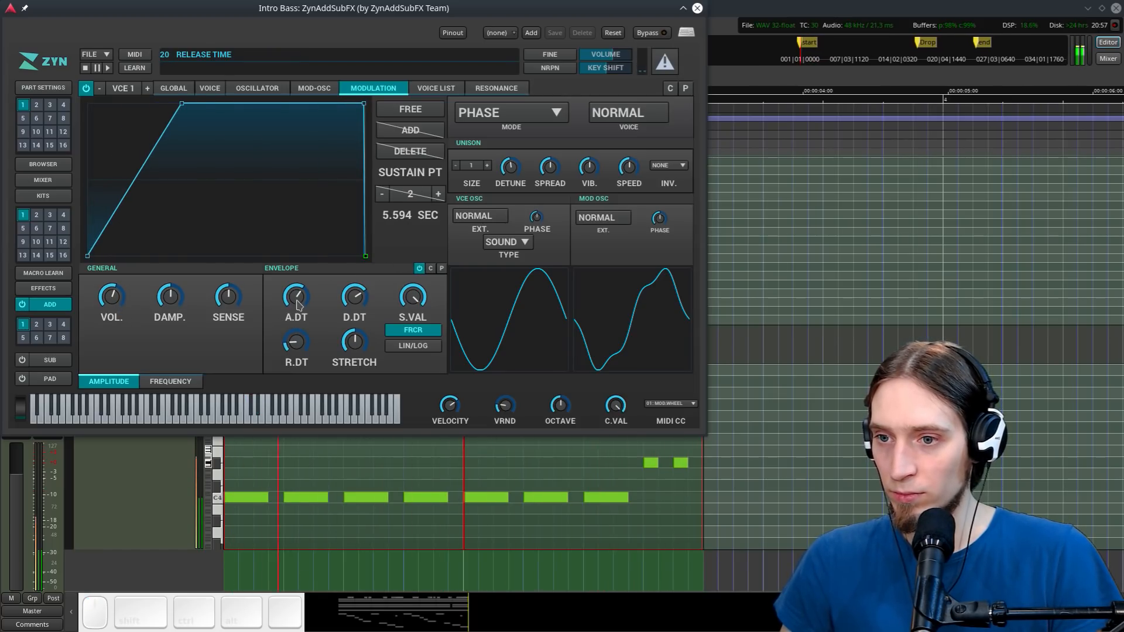
left_click_drag(298, 303, 284, 555)
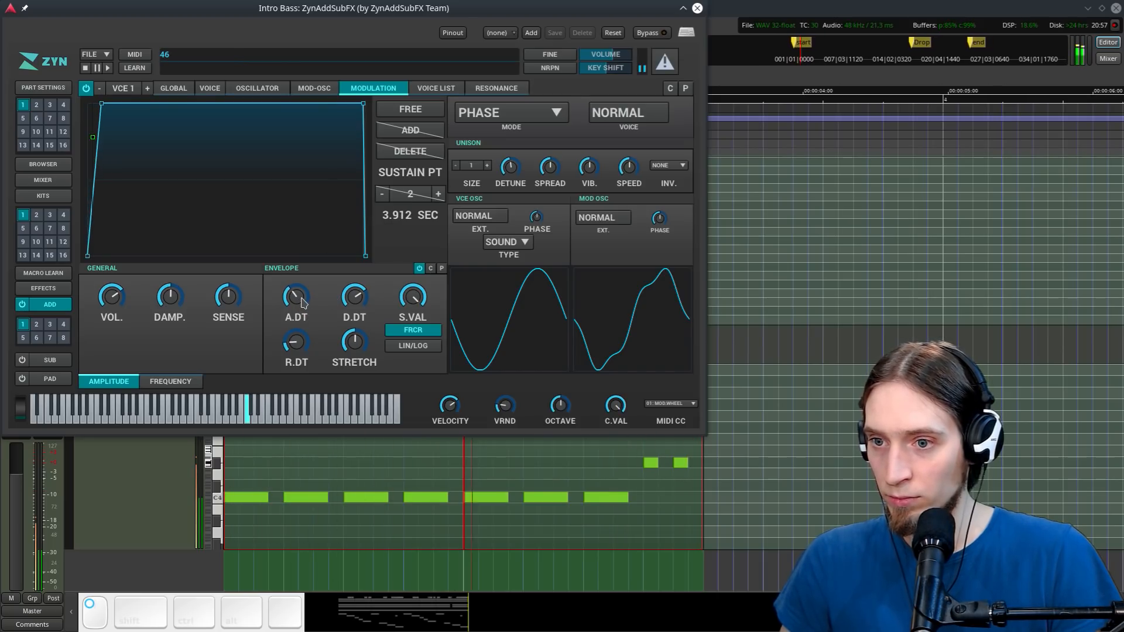
left_click(391, 111)
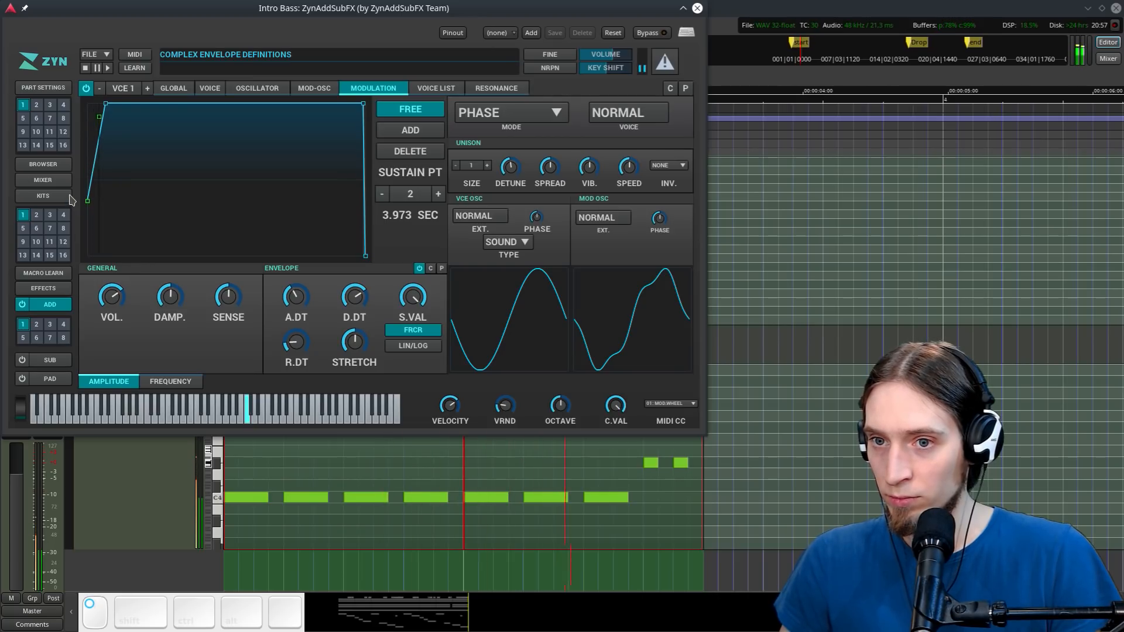
left_click_drag(107, 106, 141, 101)
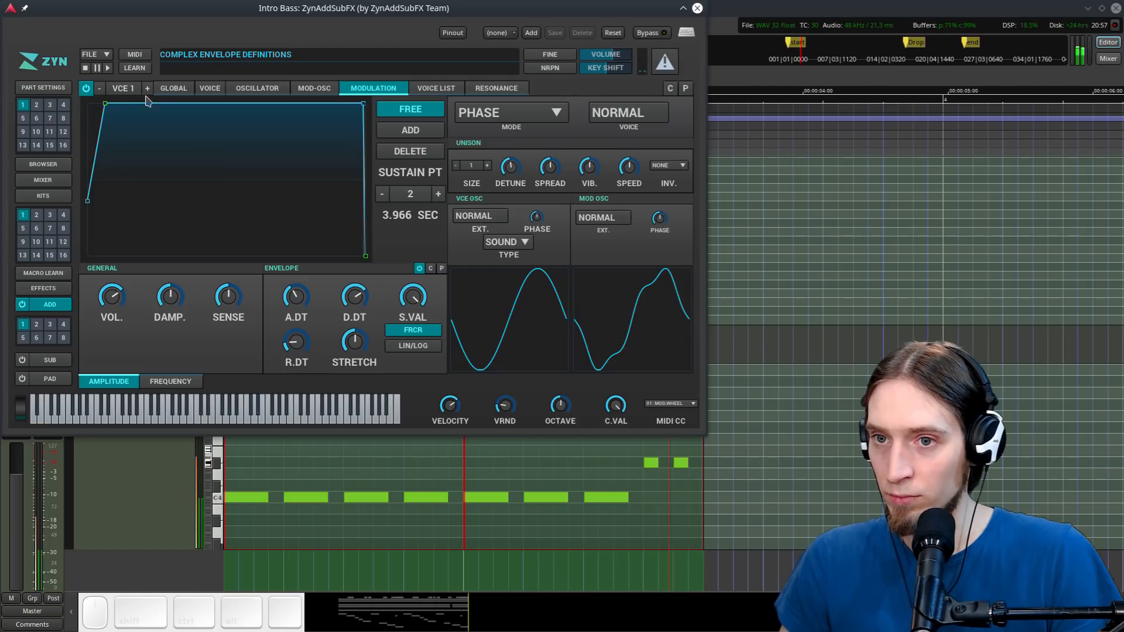
Set the Intro Bass synth's global octave to -3, raise its coarse detune, and close the synth with playback stopped
left_click(174, 88)
left_click(220, 381)
left_click(176, 381)
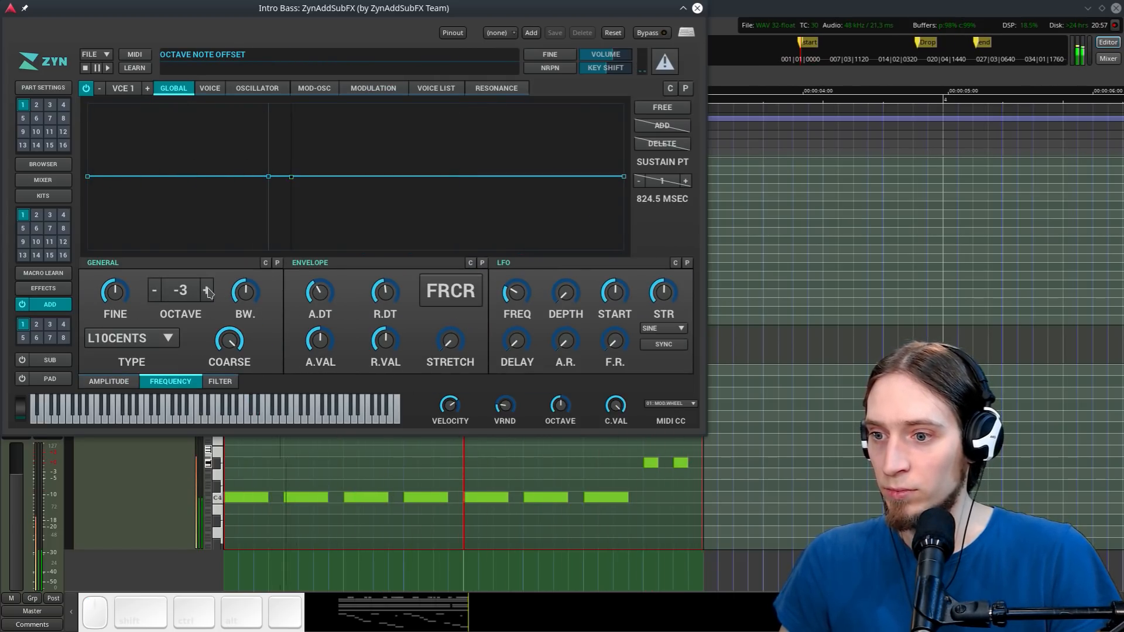
left_click(697, 8)
key("space")
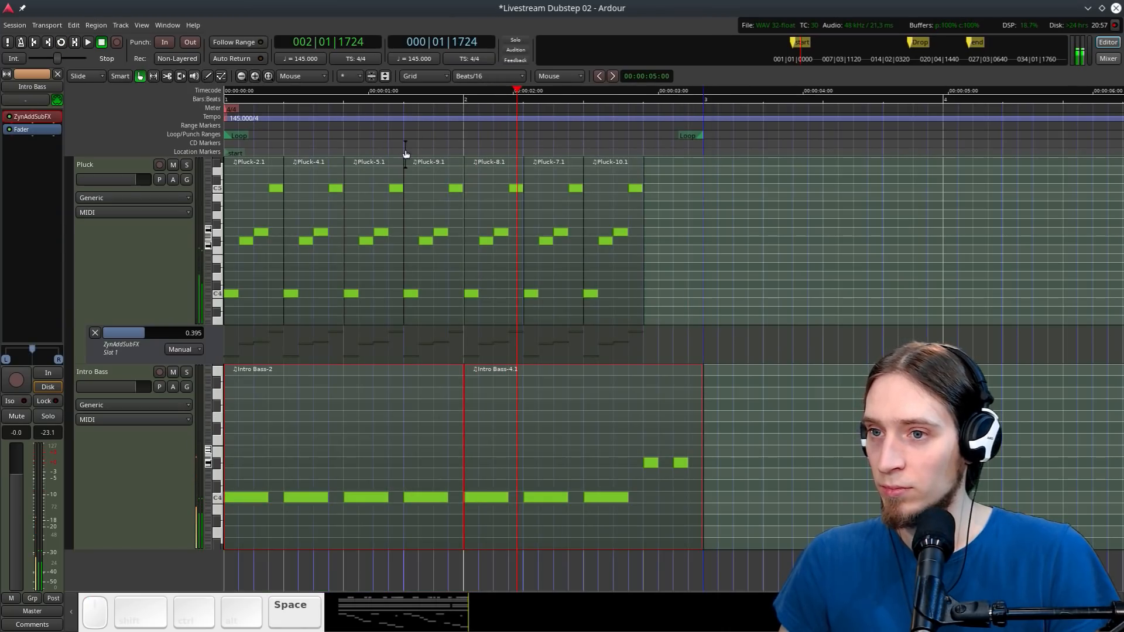
Audition the loop and draw a one-beat Pluck region on the empty last beat of bar 2
scroll(351, 381, "down", 1)
key("space")
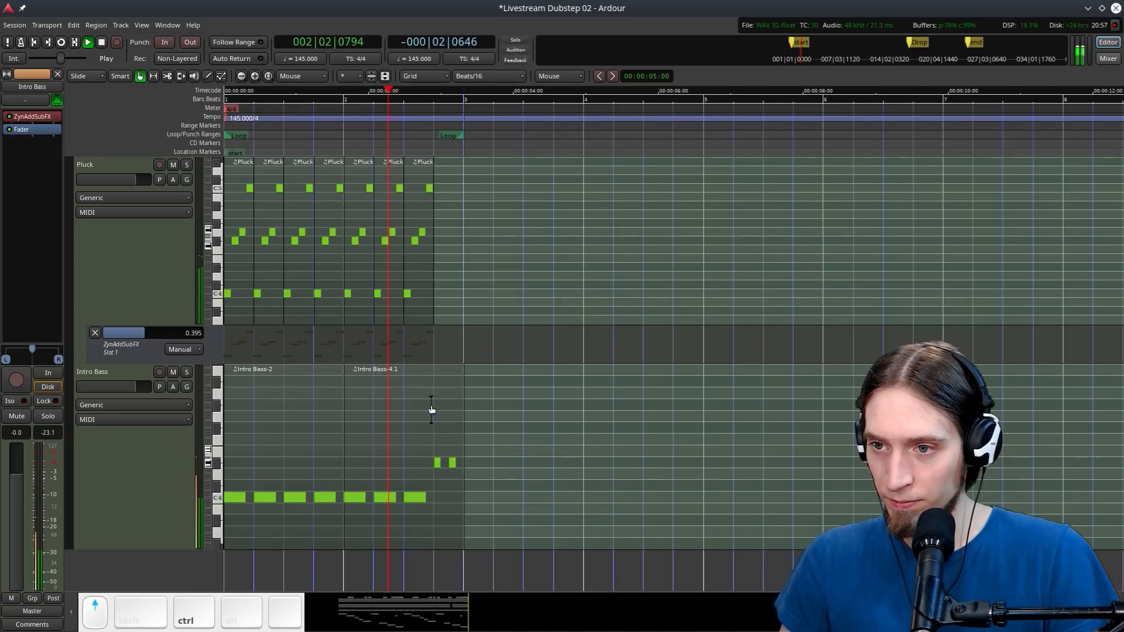
scroll(431, 404, "up", 1)
key("space")
key("d")
mouse_move(463, 237)
left_mouse_down()
mouse_move(498, 239)
mouse_move(442, 225)
left_mouse_up()
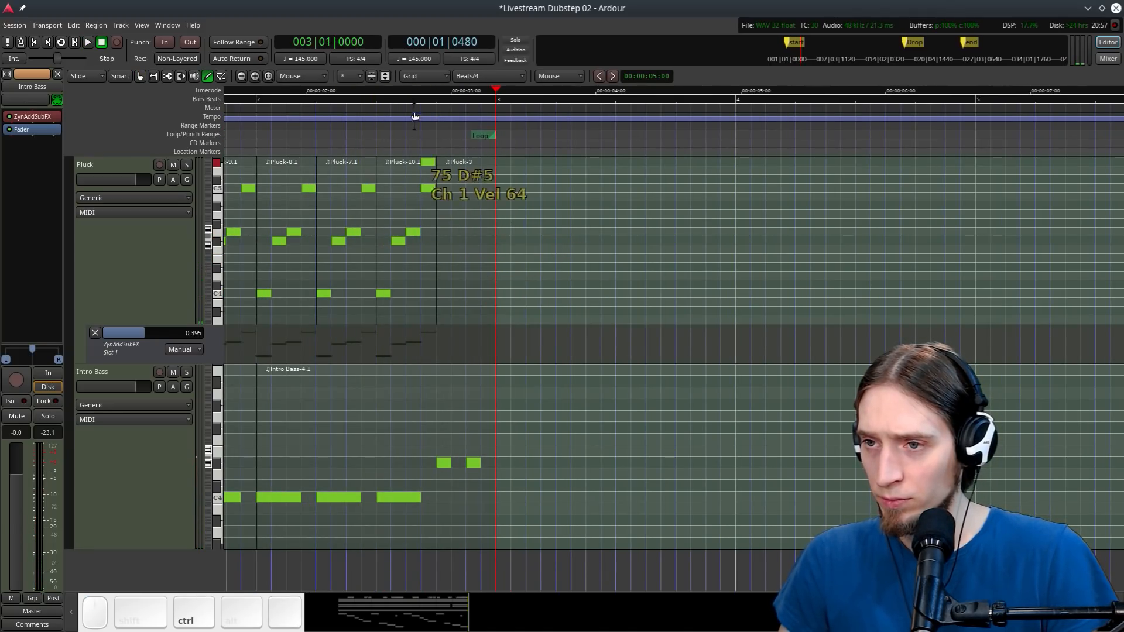
key("ctrl+space")
scroll(448, 384, "up", 2)
key("space")
left_click_drag(451, 381, 431, 462)
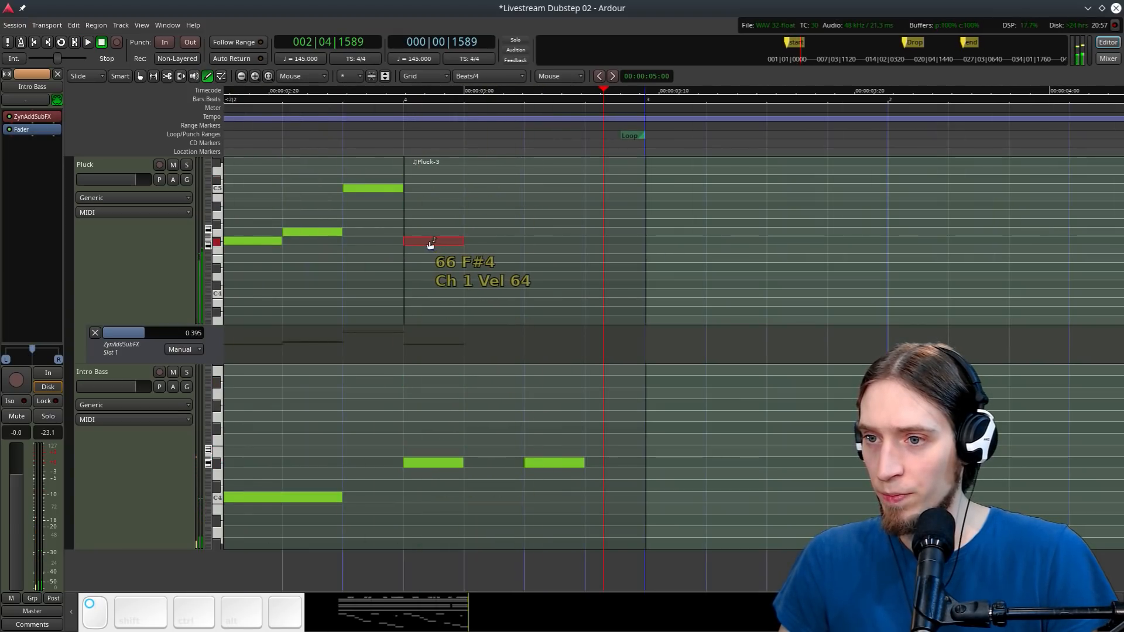
Draw rising sixteenth notes D#4, G4, D5 and D#5 in the new Pluck region and audition both bars from the start
left_click(427, 268)
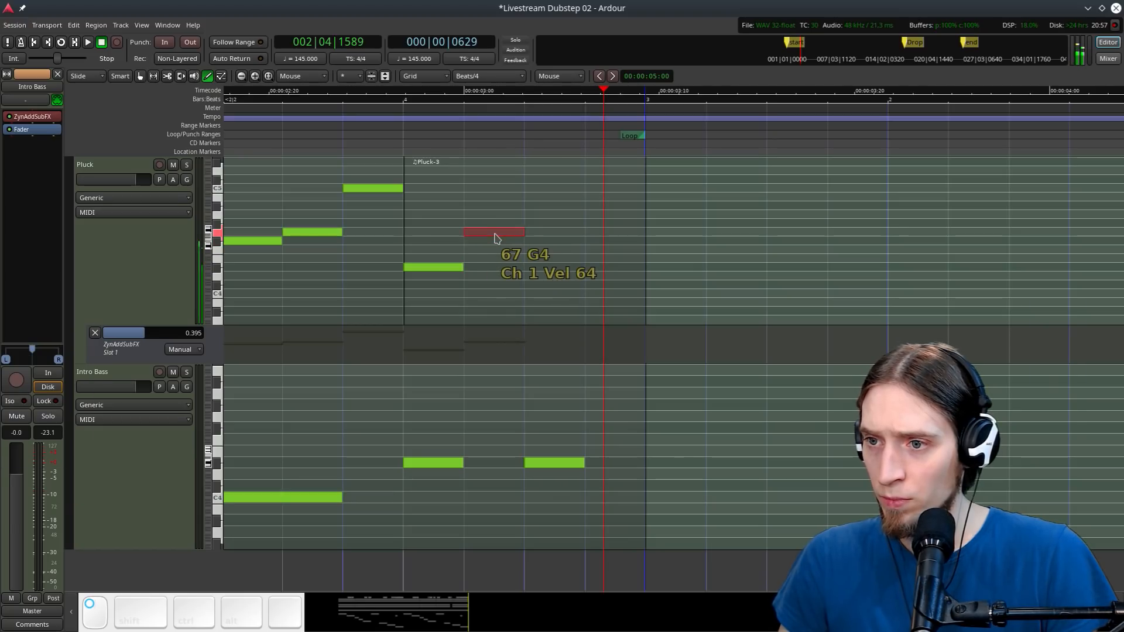
left_click(500, 233)
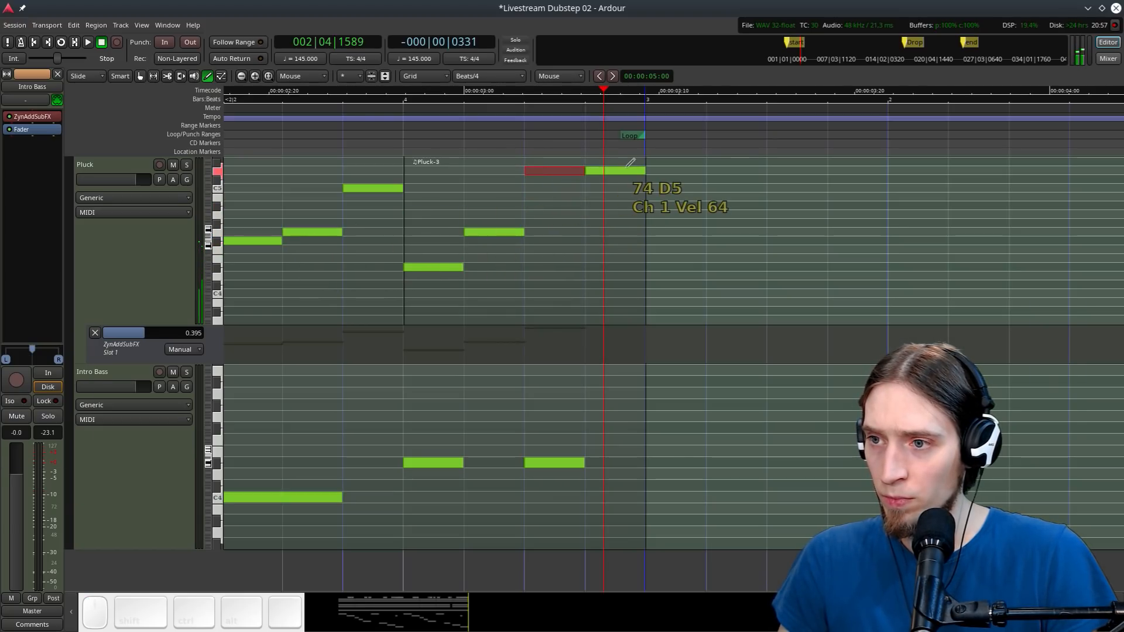
key("space")
scroll(494, 204, "down", 2, "ctrl")
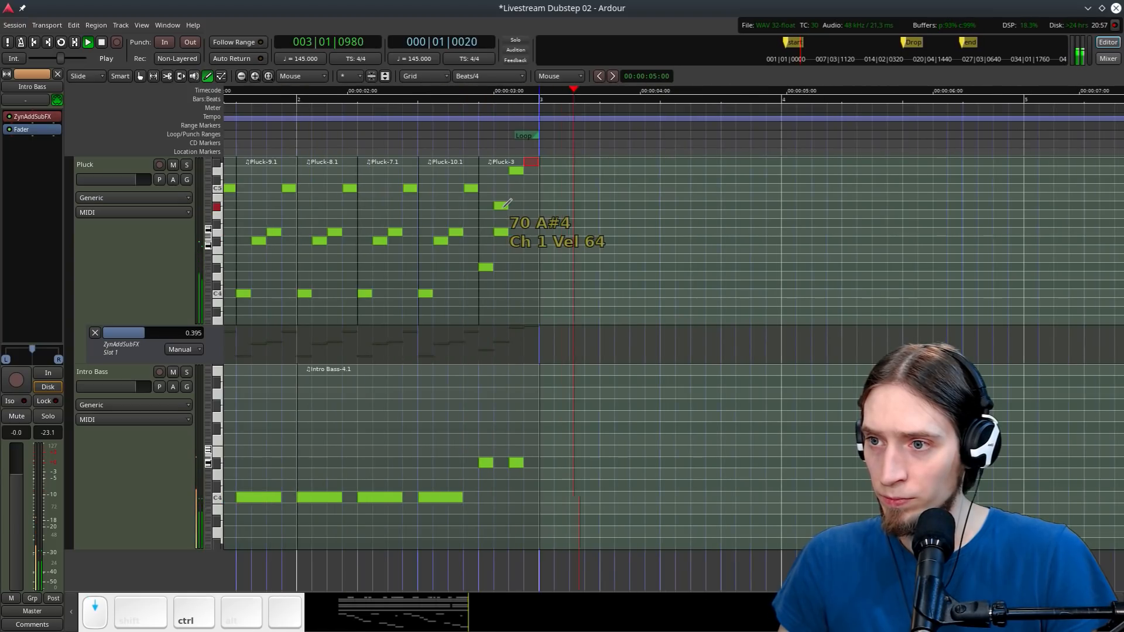
key("g")
key("space")
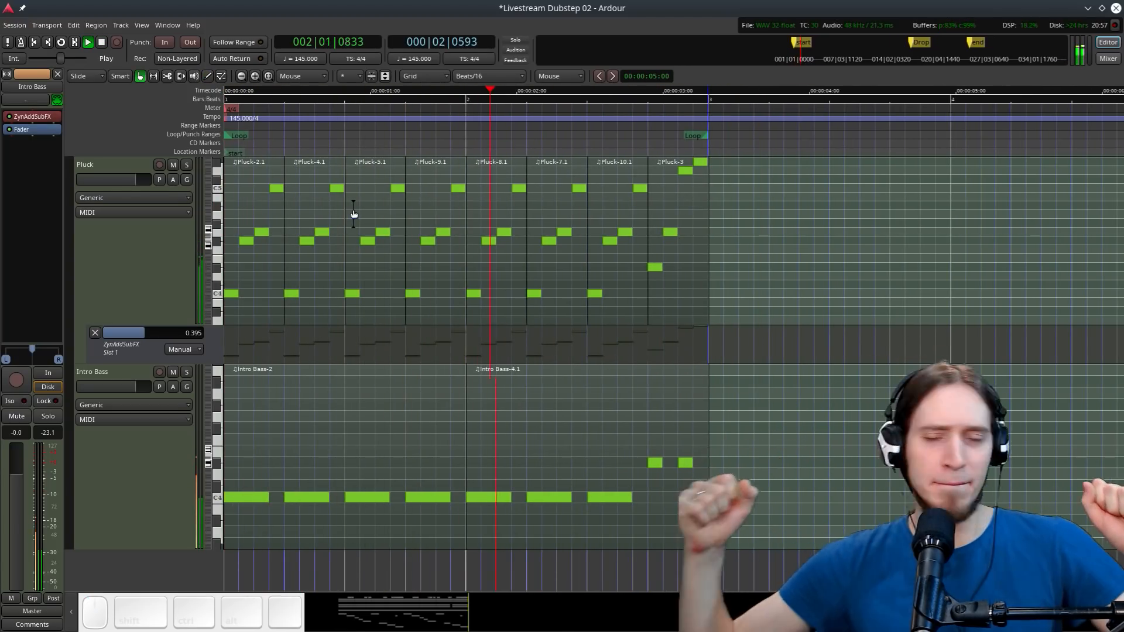
key("space")
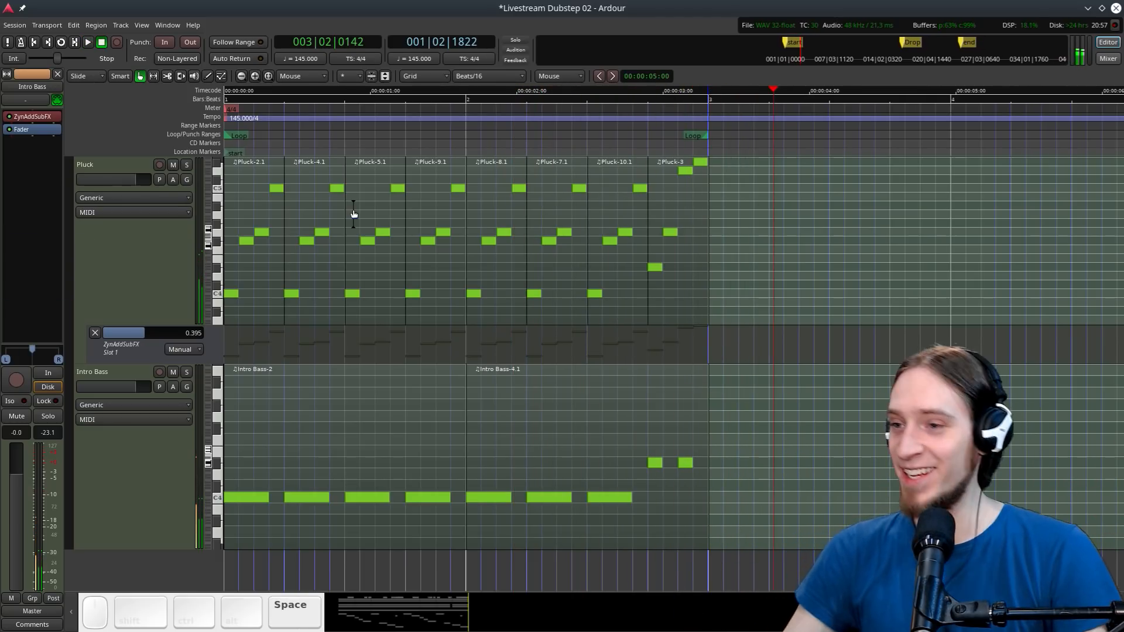
Select all Pluck and Intro Bass regions in bars 1 and 2 and duplicate them three times to fill eight bars
left_click(661, 447)
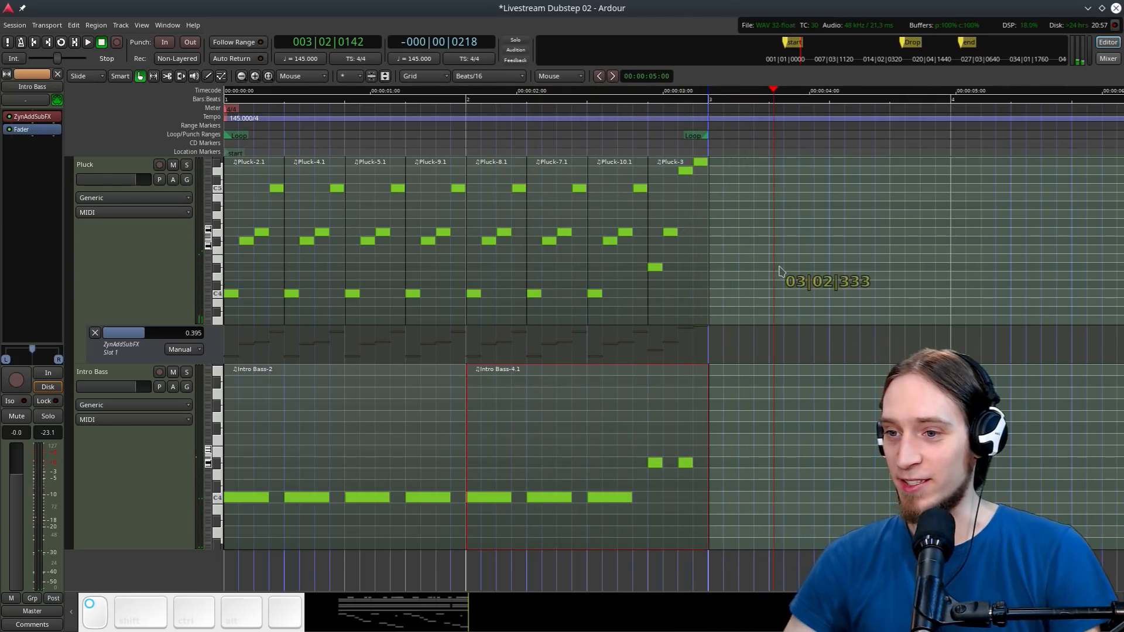
scroll(741, 263, "down", 1)
left_click_drag(657, 258, 135, 268)
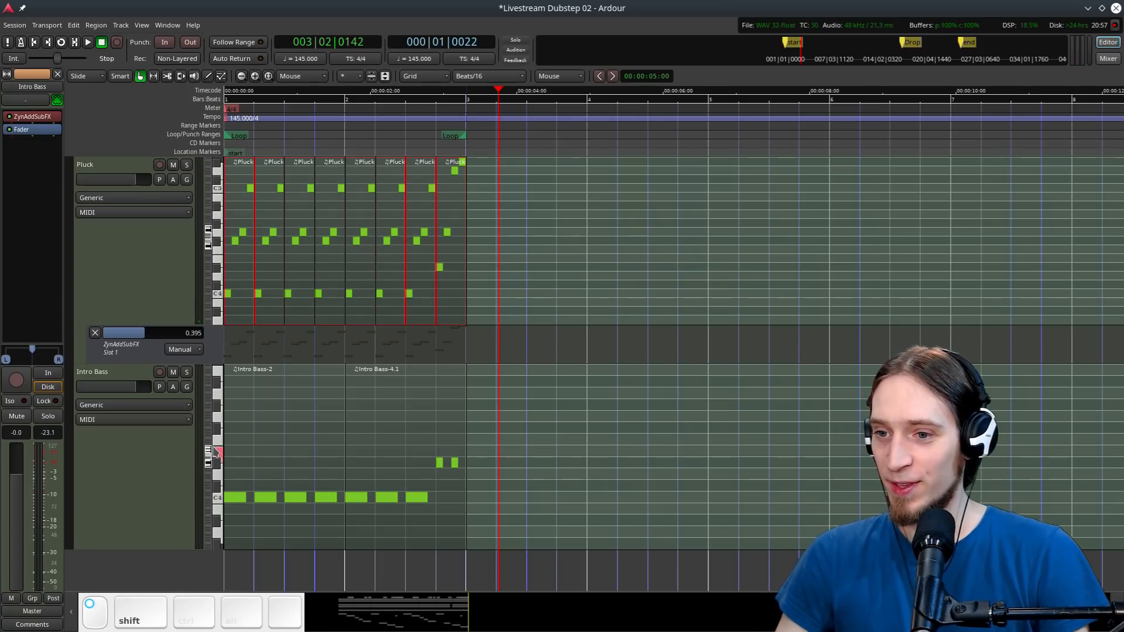
scroll(257, 430, "down", 1)
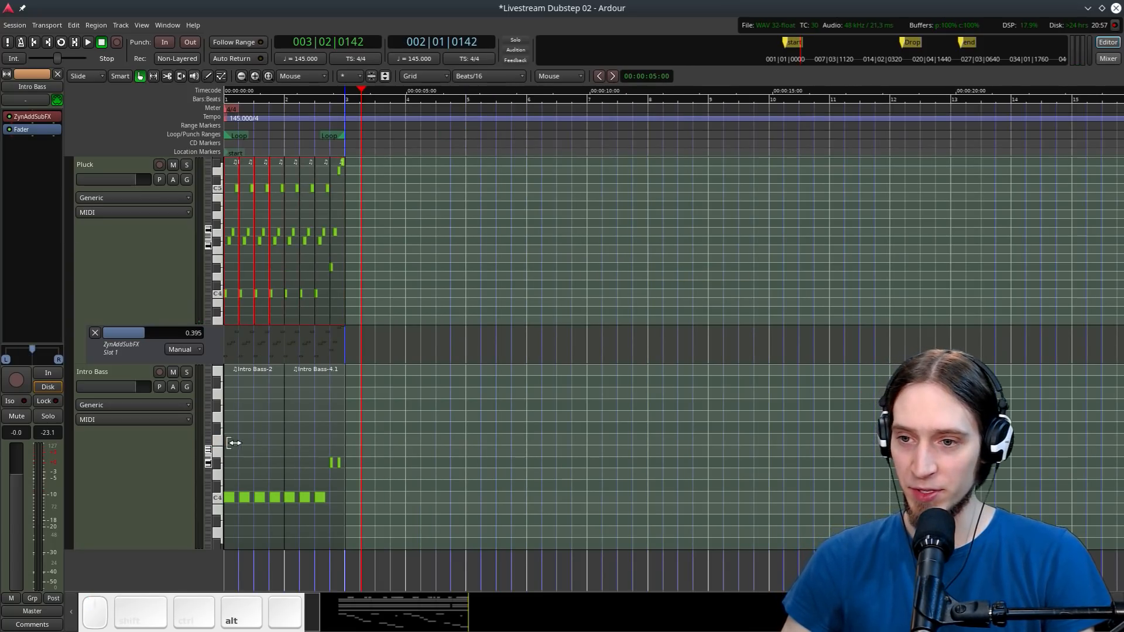
left_click_drag(415, 426, 176, 423)
key("alt+d")
key("alt+d")
key("alt+d")
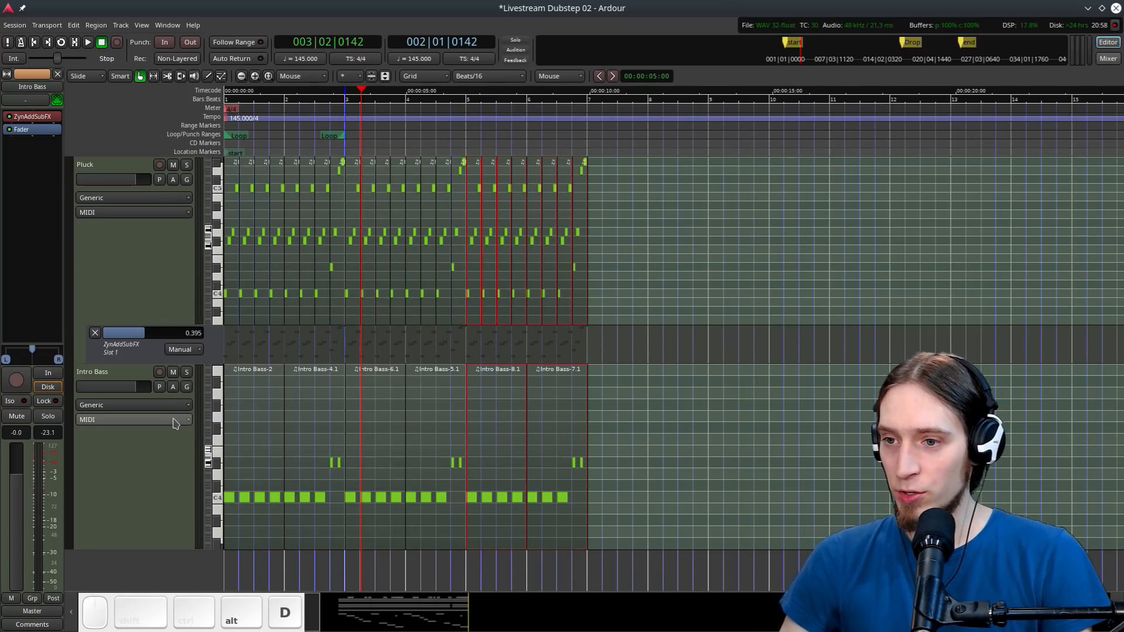
Play the start of the duplicated eight-bar pluck and bass arrangement
key("Home")
key("space")
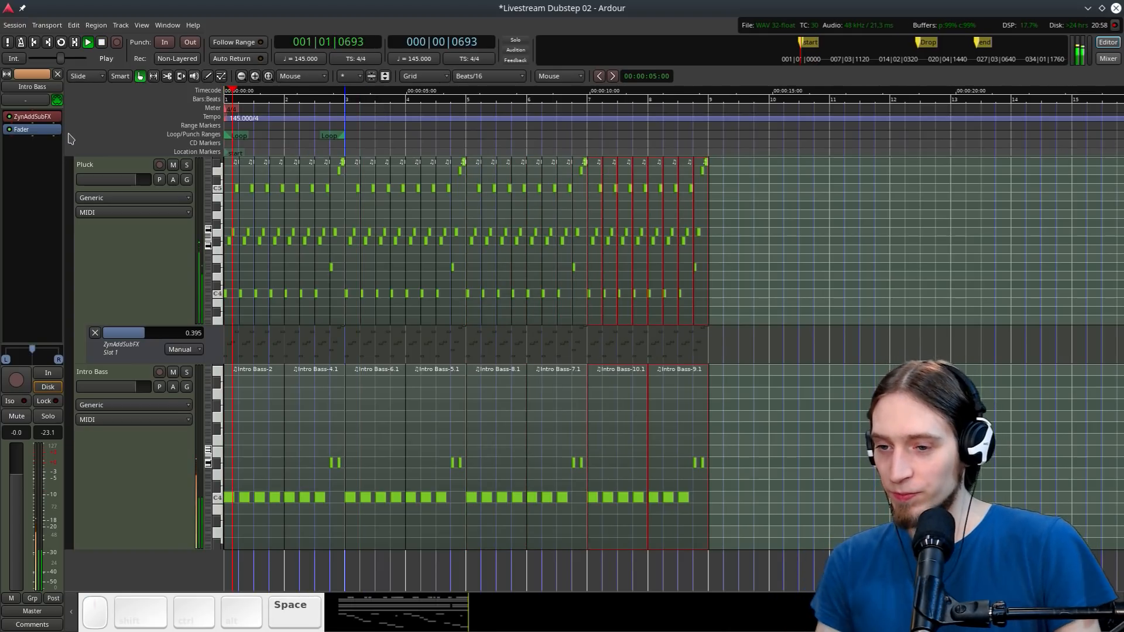
key("space")
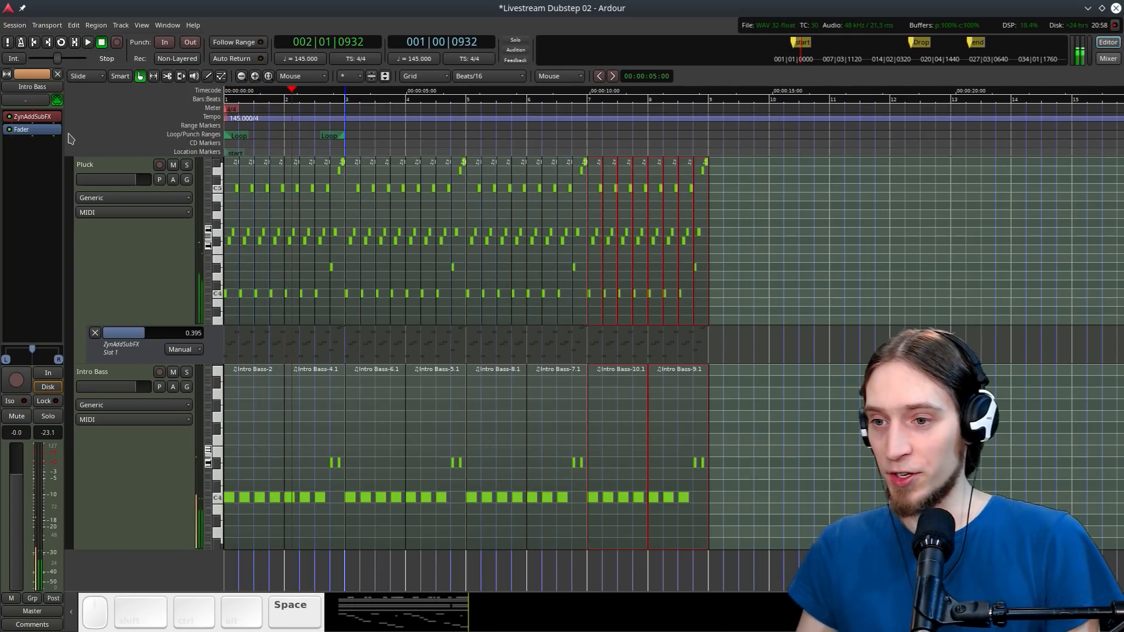
Save the session and add four MIDI tracks named Zyn with the ZynAddSubFX instrument
left_click_drag(113, 323, 125, 191)
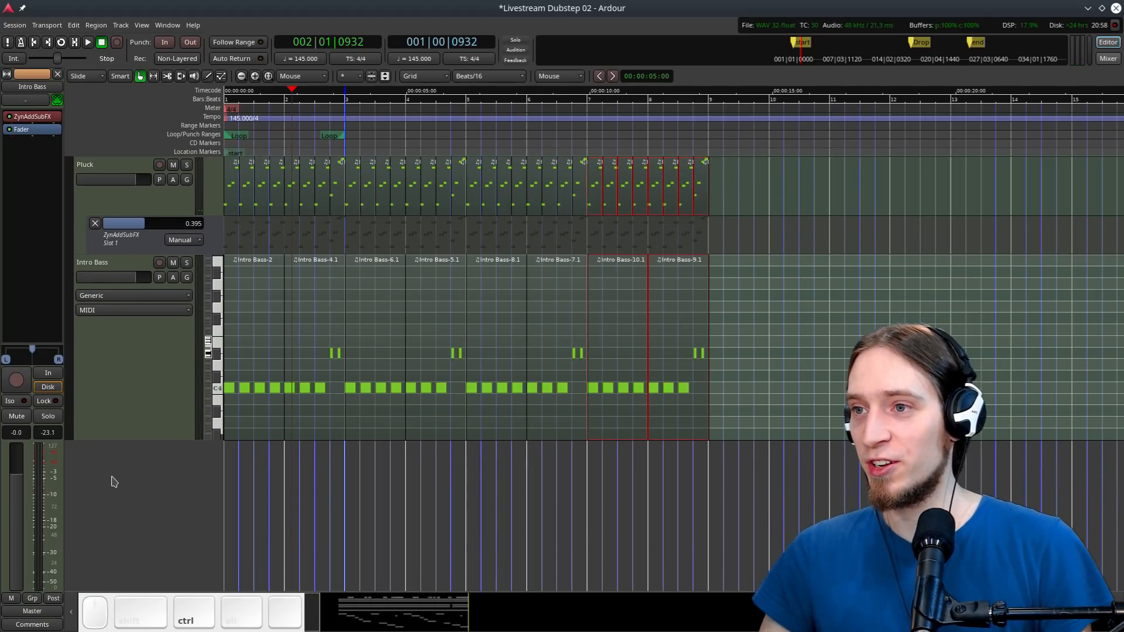
key("ctrl+s")
double_click(113, 481)
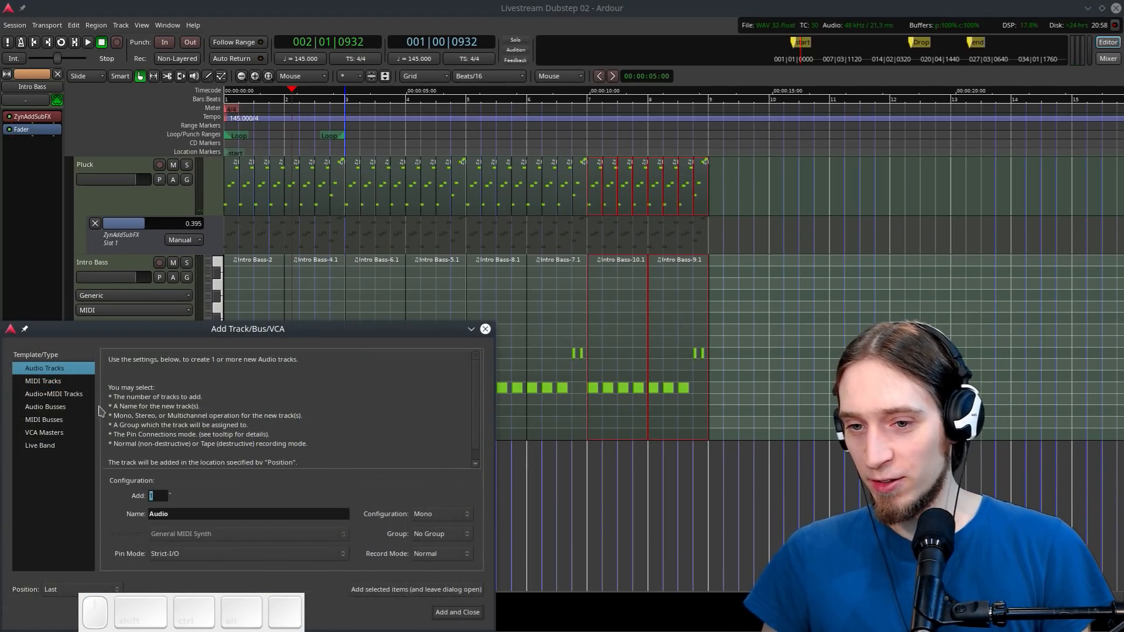
left_click(45, 381)
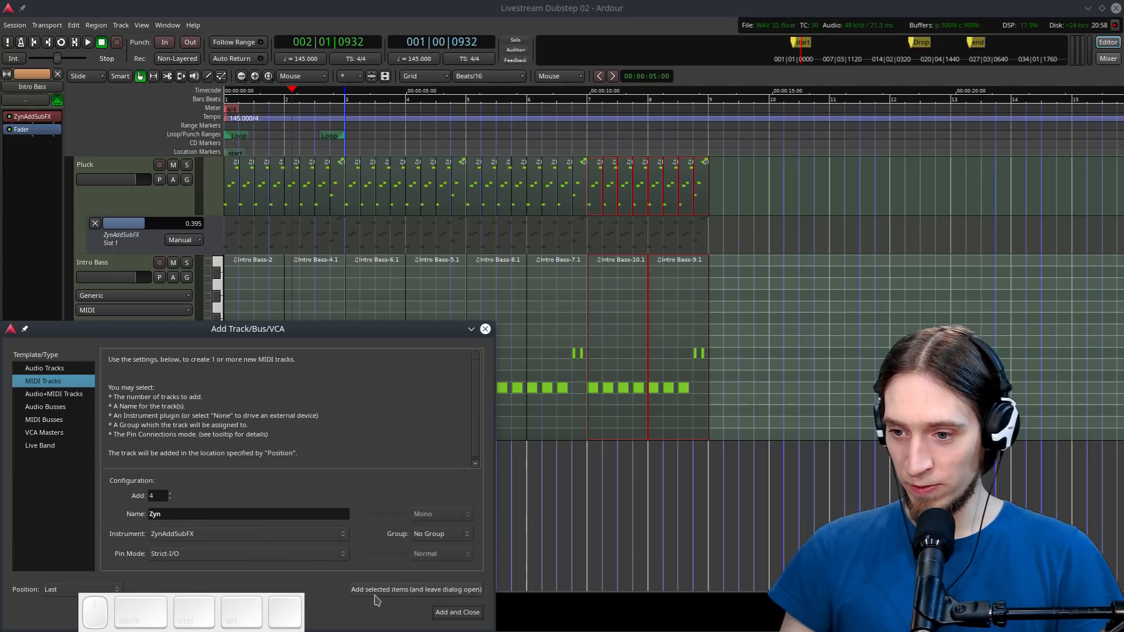
left_click(458, 612)
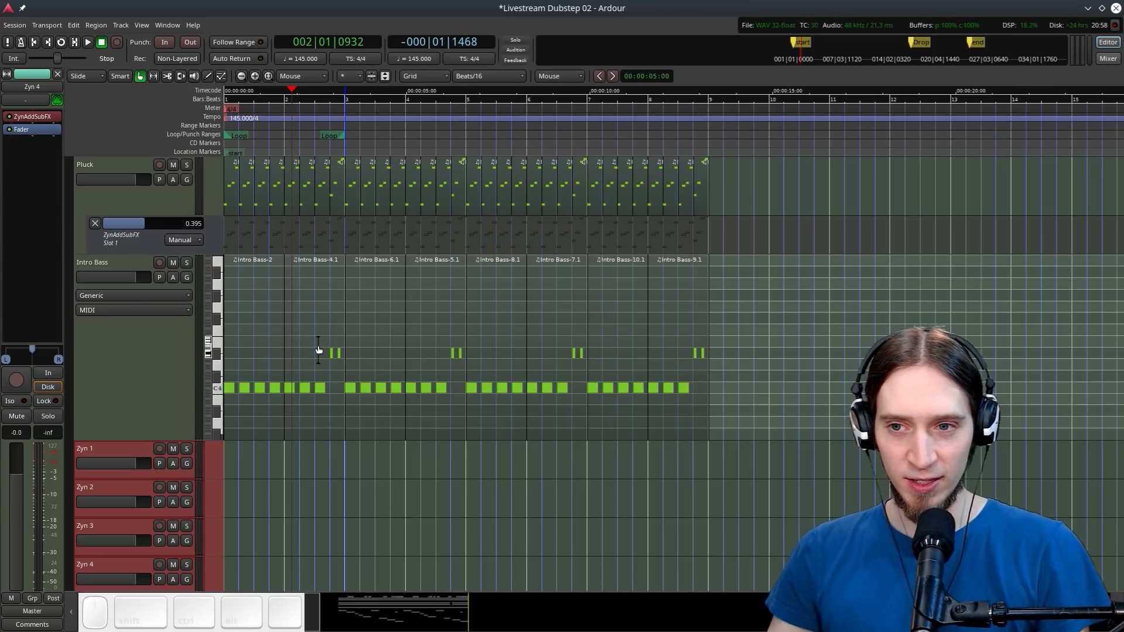
Play the opening of the arrangement from the start
key("Home")
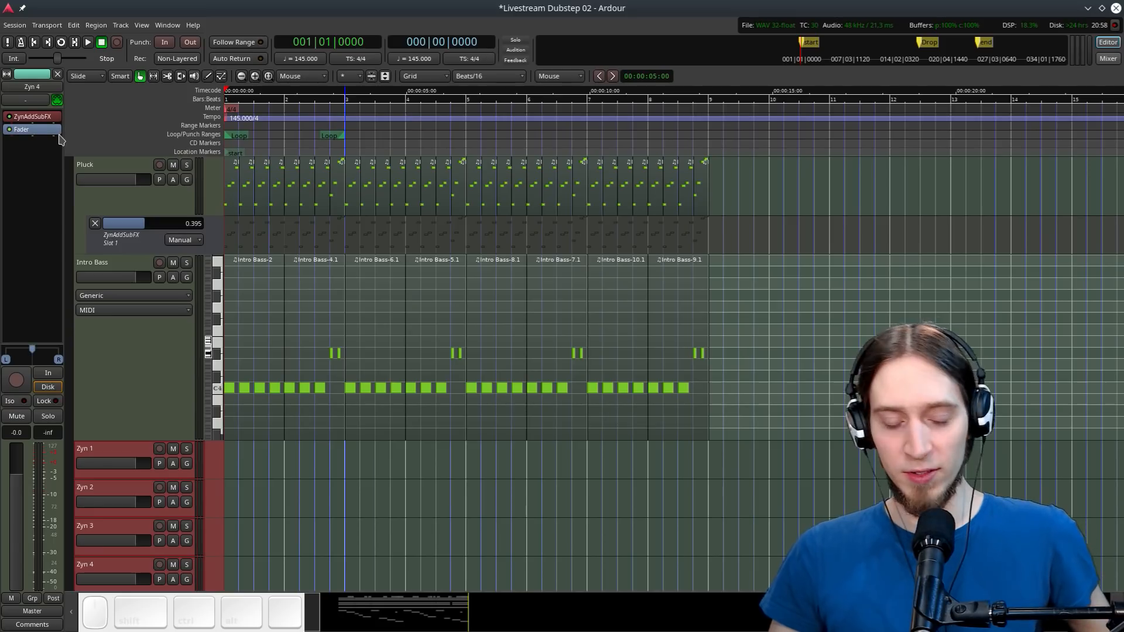
left_click_drag(311, 113, 101, 140)
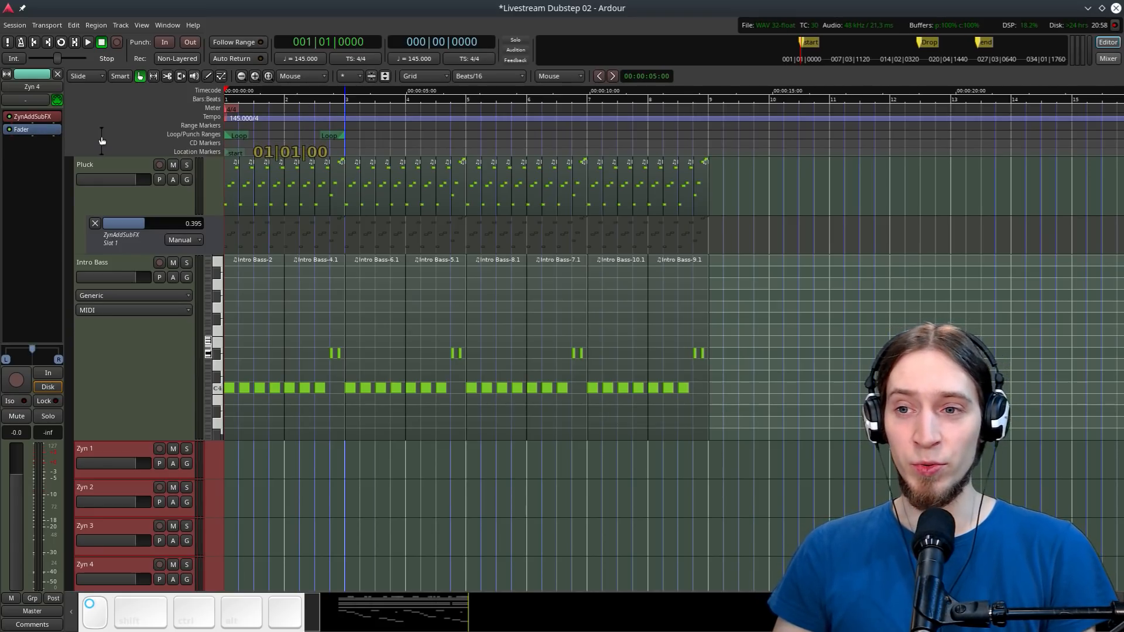
key("space")
scroll(255, 436, "down", 3)
key("space")
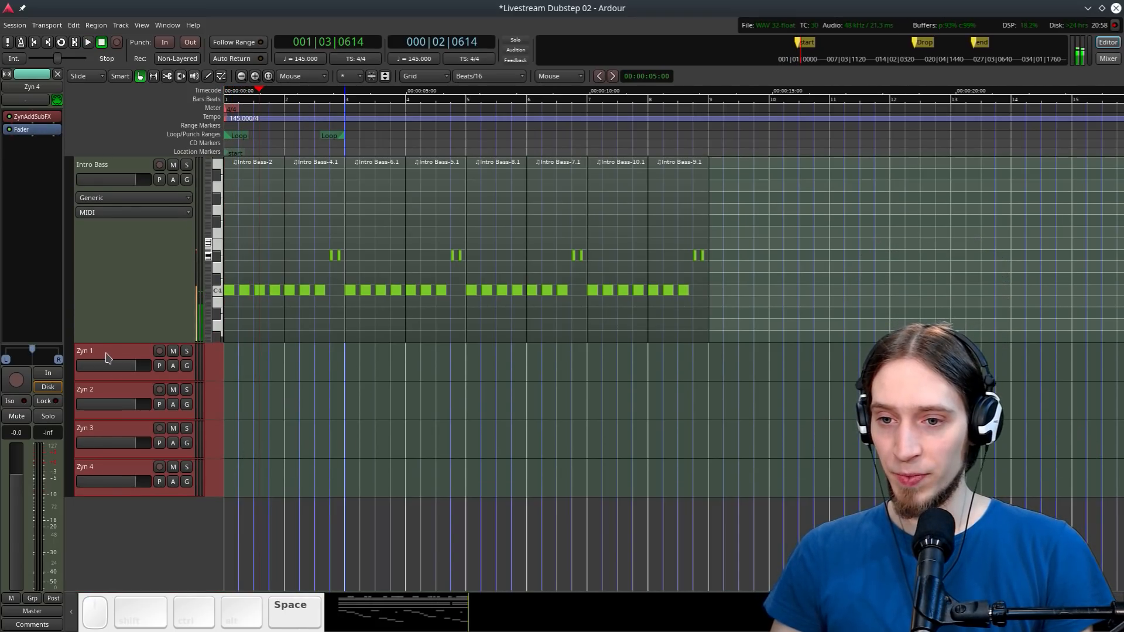
Rename the Zyn 1 track as Kick 2
double_click(106, 351)
type("Kick")
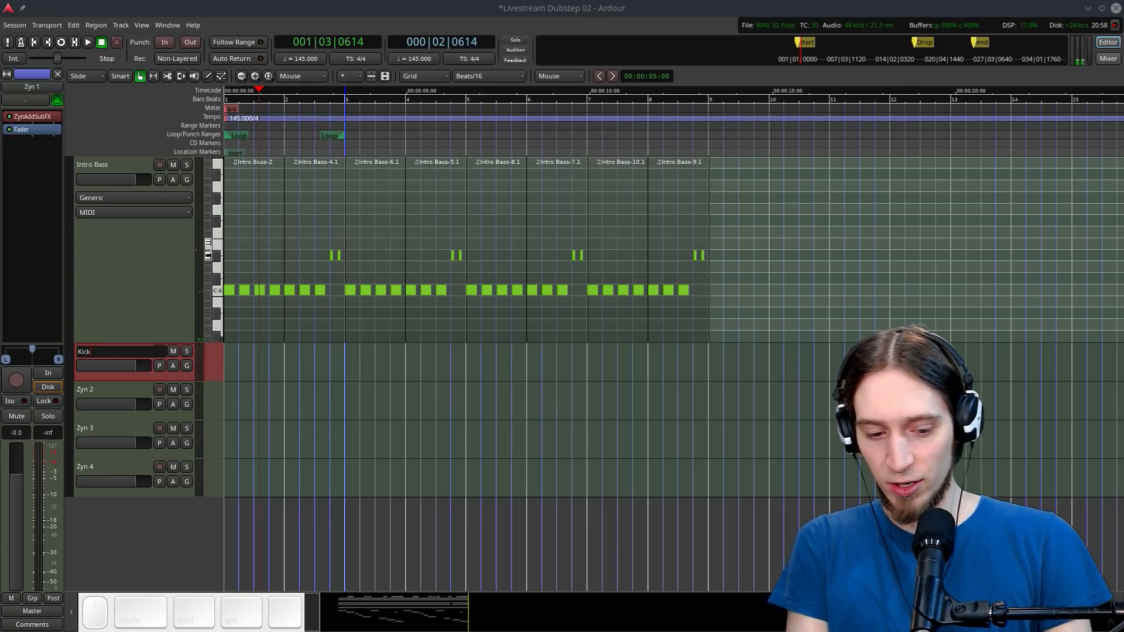
type(" 2")
key("Return")
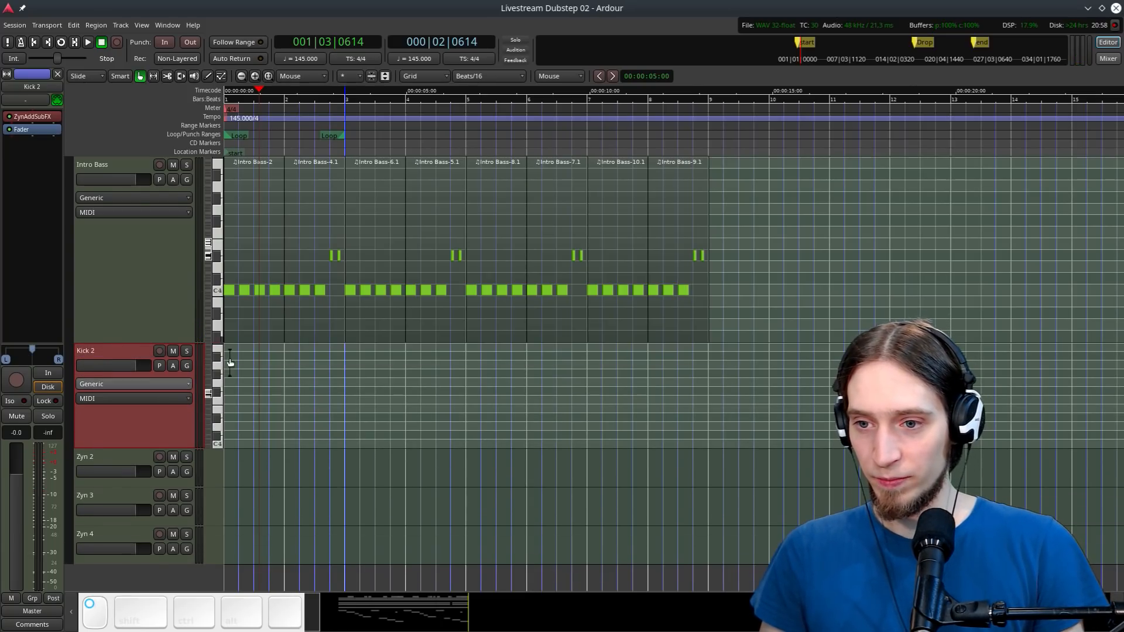
Copy the bar 1 Intro Bass region onto the Kick 2 track and duplicate it seven times to fill eight bars
key("g")
left_click(233, 326)
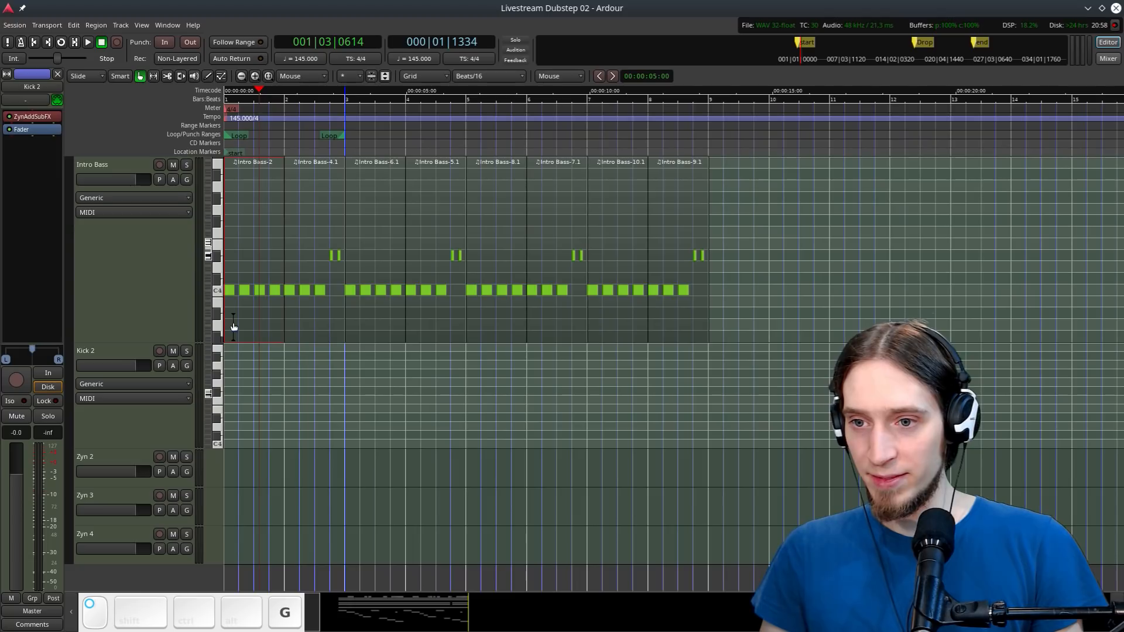
left_click_drag(233, 327, 234, 390)
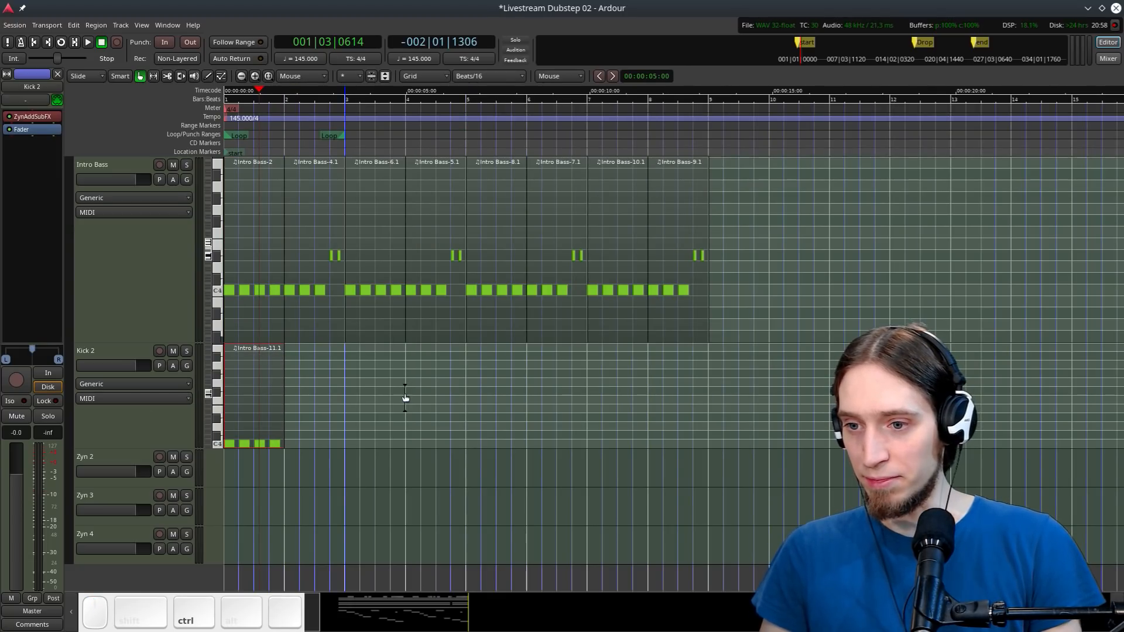
key("alt+d")
key("alt+d")
key("alt+d")
key("alt+d")
key("alt+d")
key("alt+d")
key("alt+d")
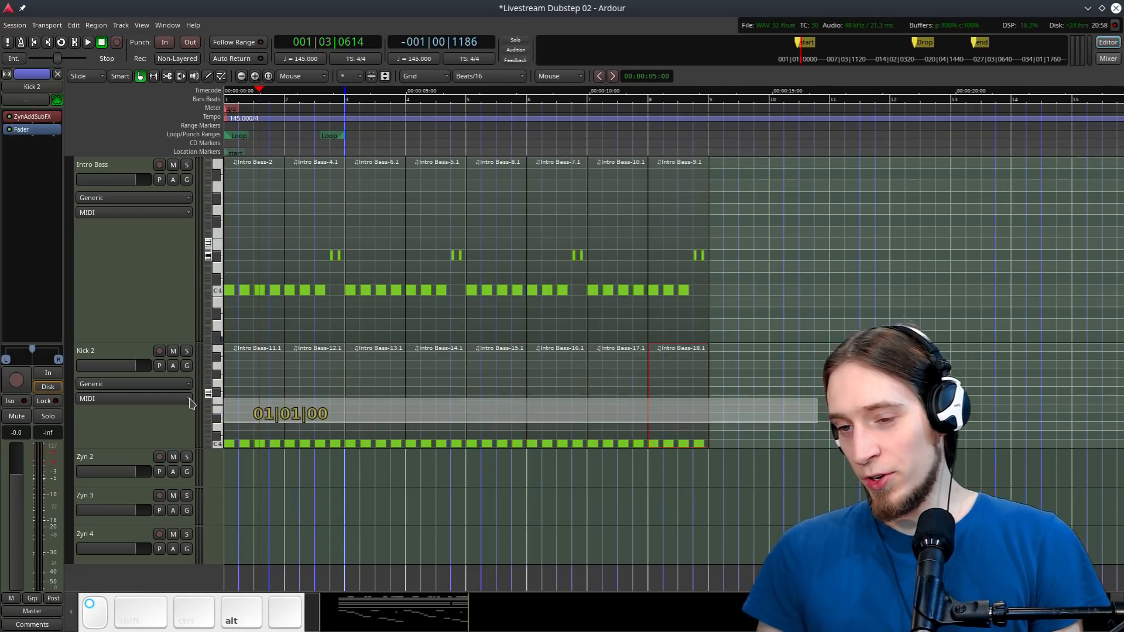
Set the loop range to the eight filled bars and start loop playback with the Kick 2 track selected
left_click_drag(190, 400, 190, 399)
key("]")
key("l")
left_click(111, 424)
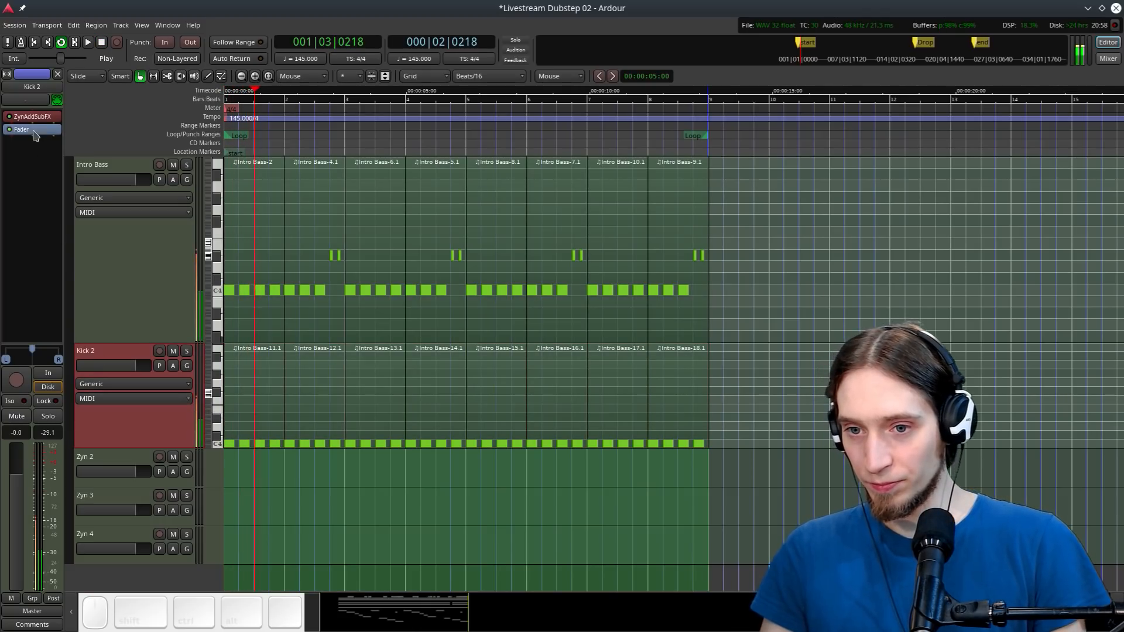
In Kick 2's ZynAddSubFX, enable voice 1's amplitude envelope with zero sustain and a decay time of 26, and raise the voice volume
double_click(32, 116)
left_click(53, 305)
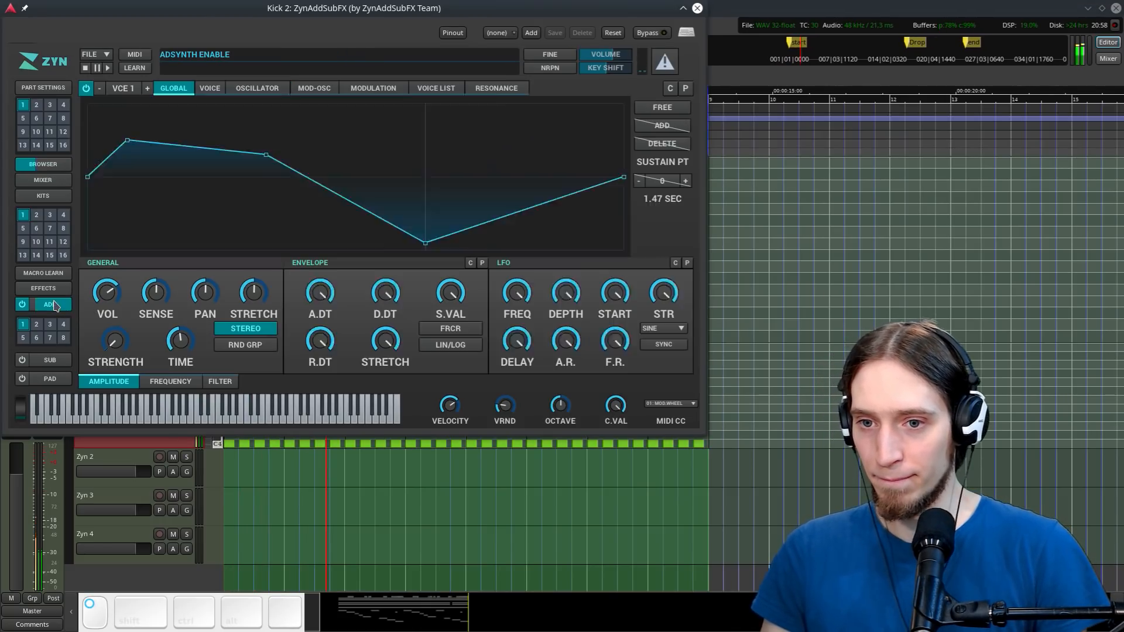
left_click(170, 381)
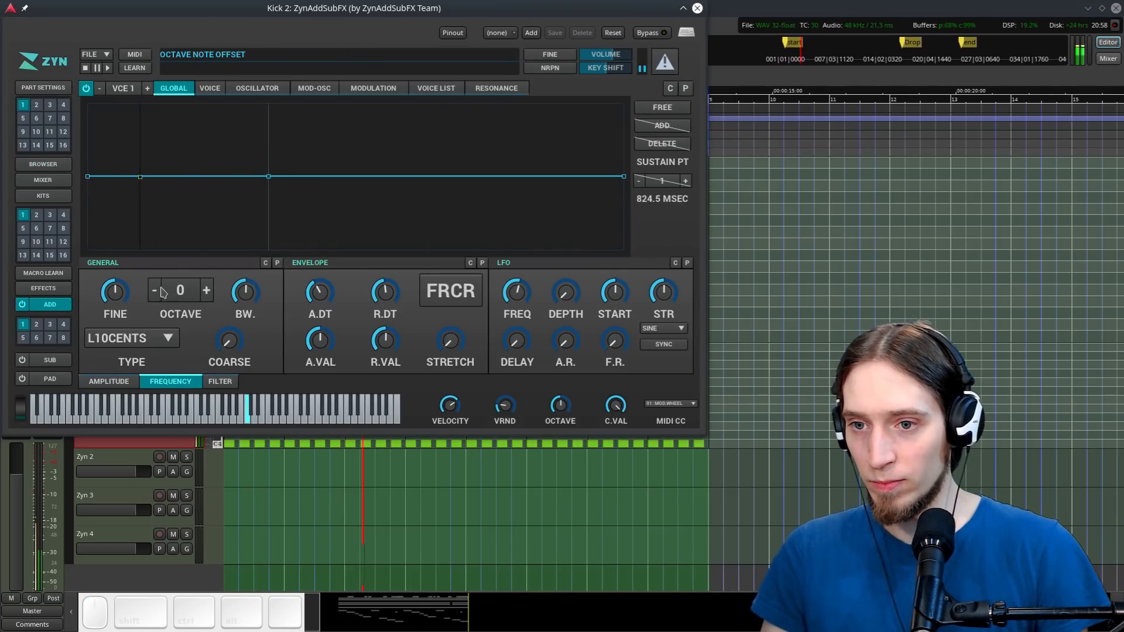
left_click(117, 383)
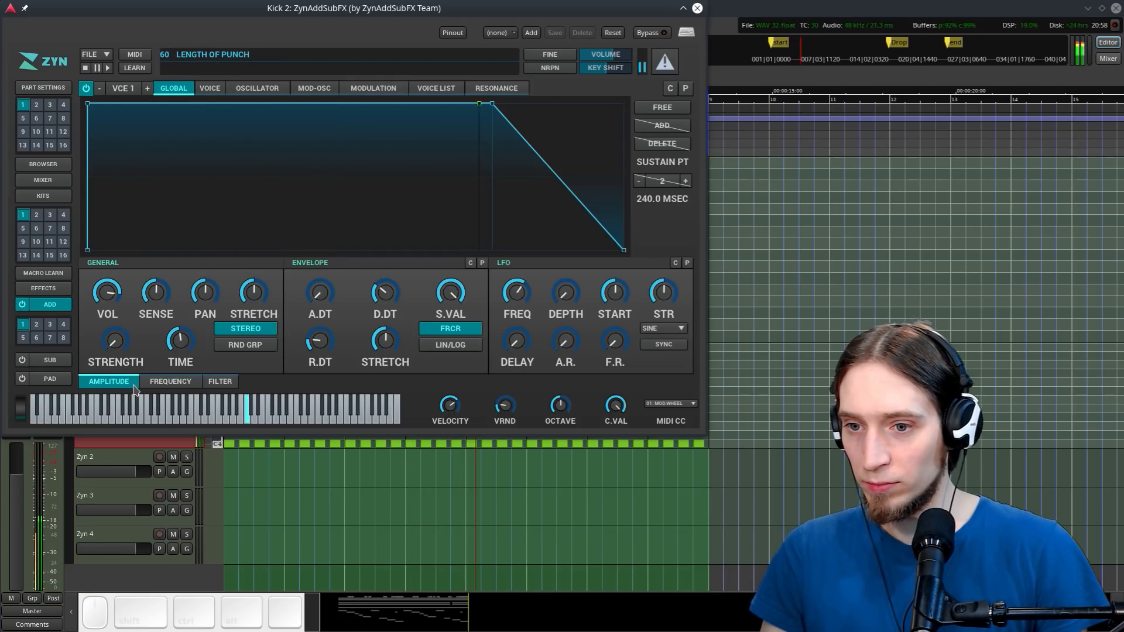
left_click(210, 88)
left_click(458, 262)
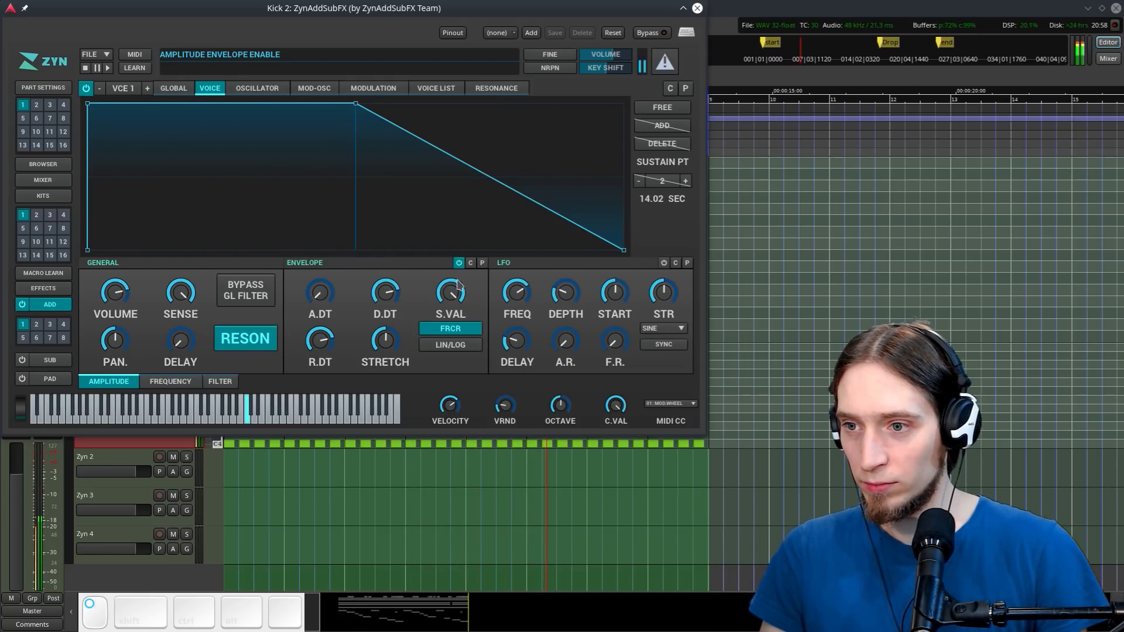
left_click_drag(384, 300, 380, 366)
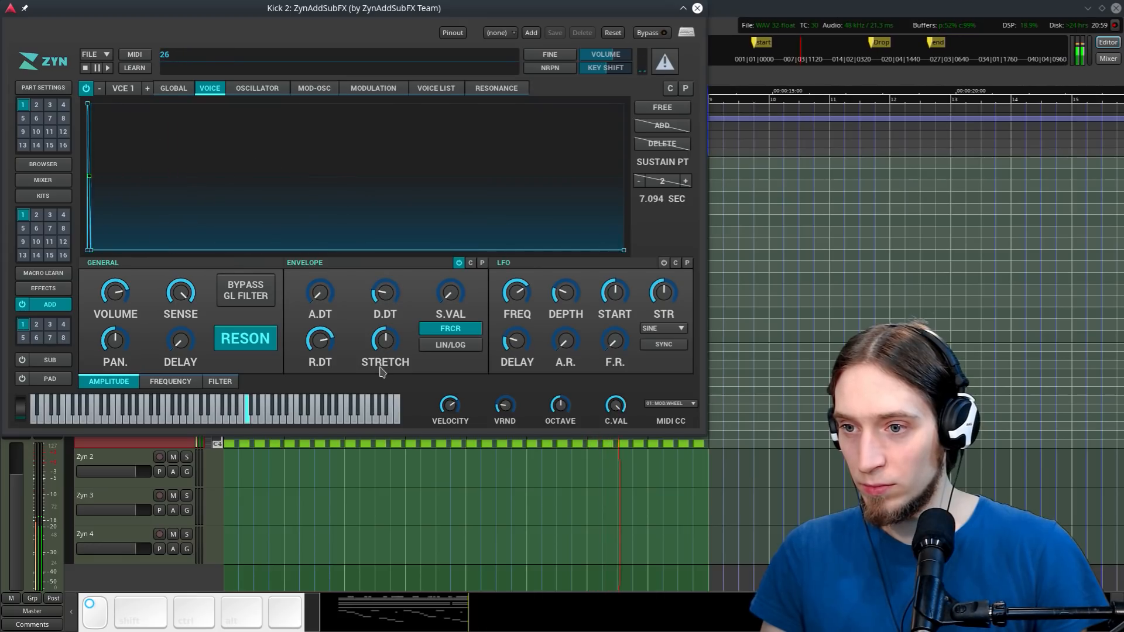
left_click_drag(123, 296, 126, 269)
Enable voice 1's frequency envelope, raise its attack value above 100 and shorten its attack time
left_click(170, 381)
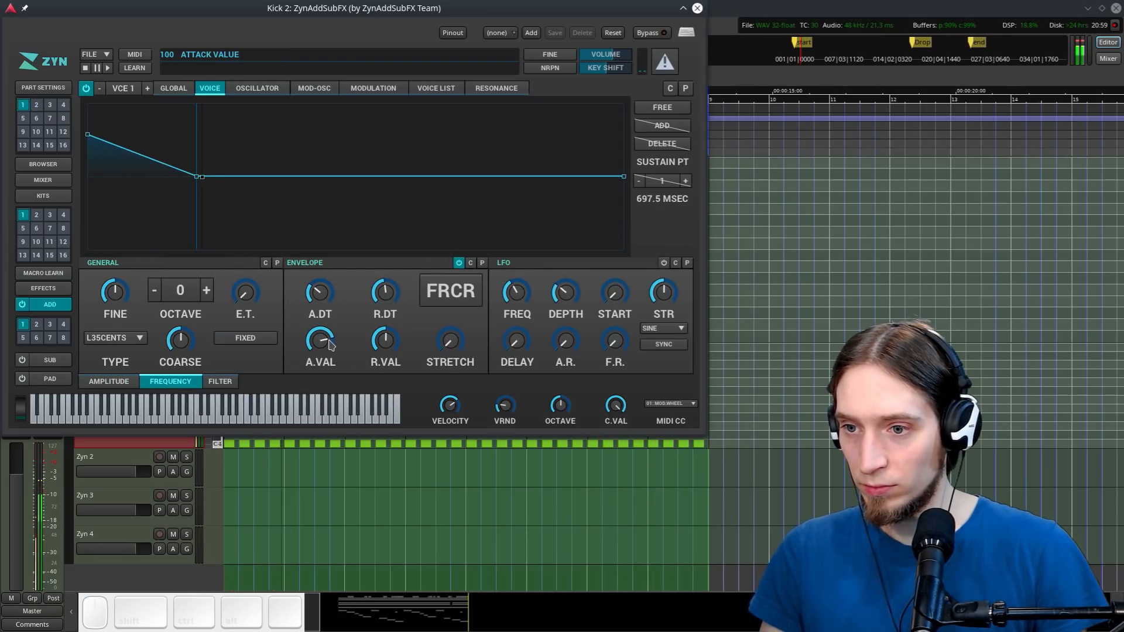
left_click_drag(332, 346, 331, 339)
left_click_drag(327, 299, 326, 315)
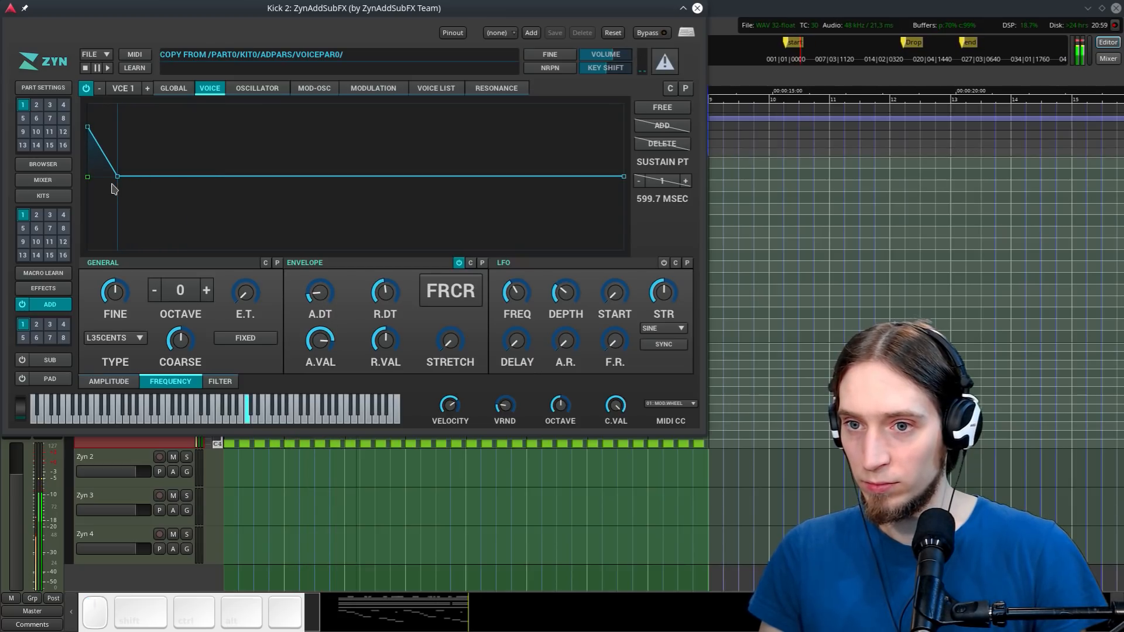
Switch voice 1's frequency envelope to free mode, reshape its points into a downward curve and set the sustain point to 0
left_click(656, 111)
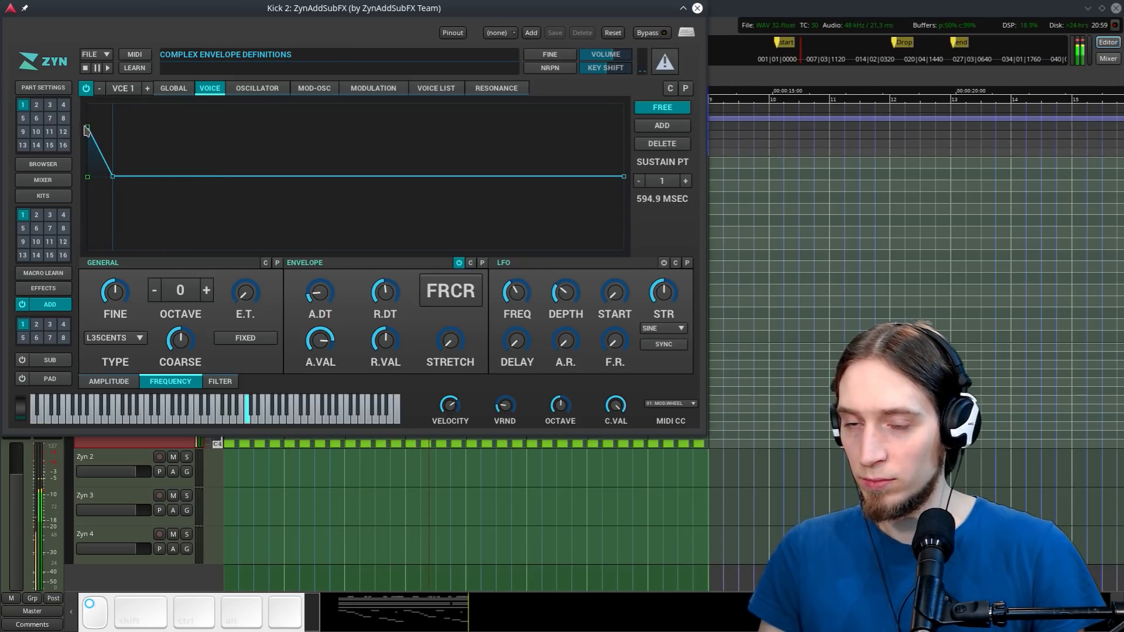
left_click_drag(85, 126, 85, 116)
left_click_drag(114, 177, 99, 186)
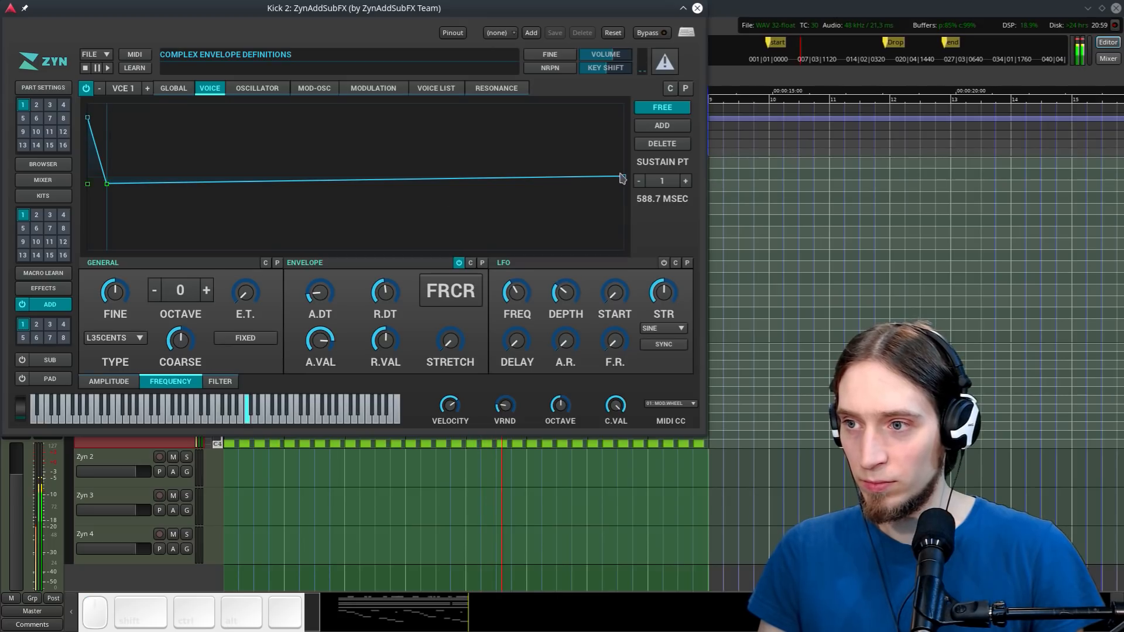
left_click_drag(622, 176, 260, 281)
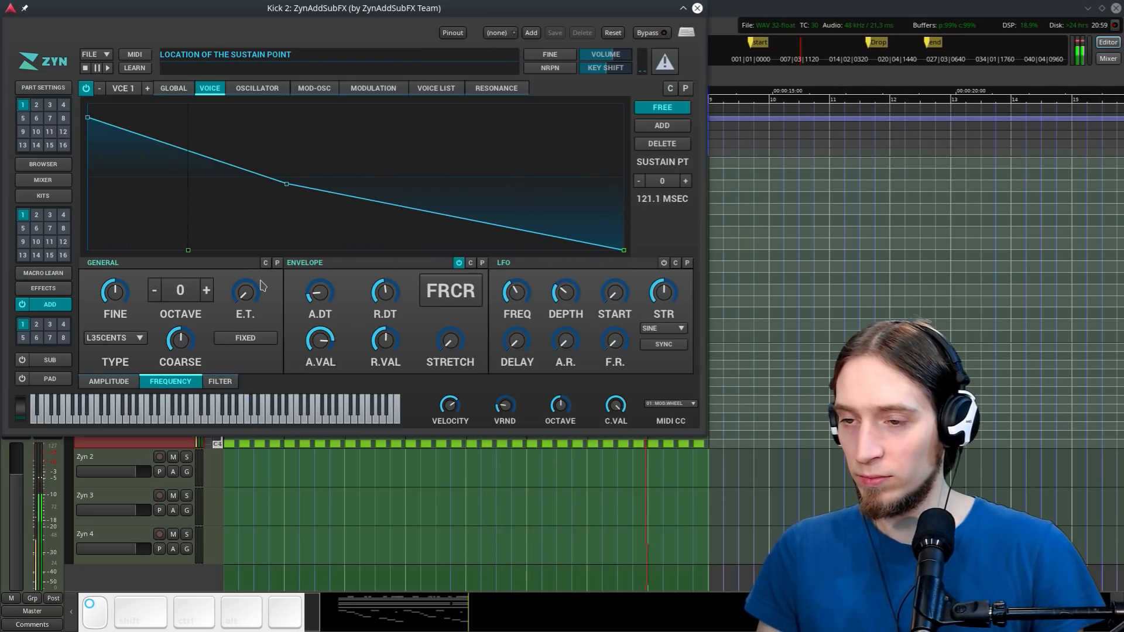
Refine voice 1's frequency envelope into a short steep initial drop followed by a long fall, about 2.3 seconds overall
left_click_drag(287, 184, 197, 166)
left_click_drag(626, 251, 1048, 284)
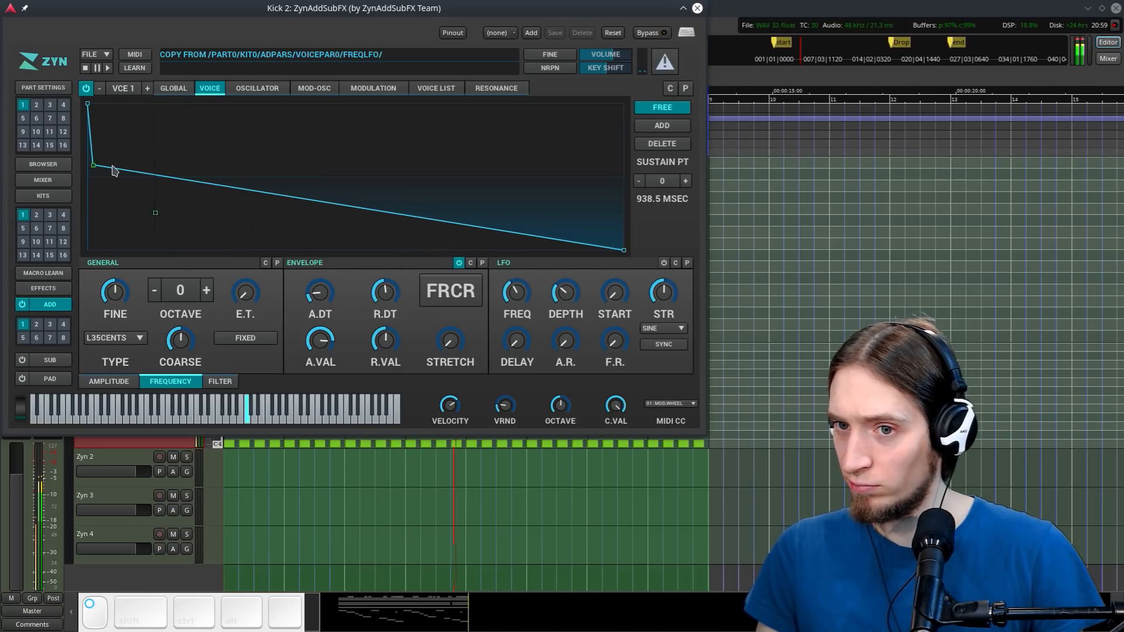
left_click_drag(115, 170, 89, 104)
left_click_drag(107, 149, 173, 152)
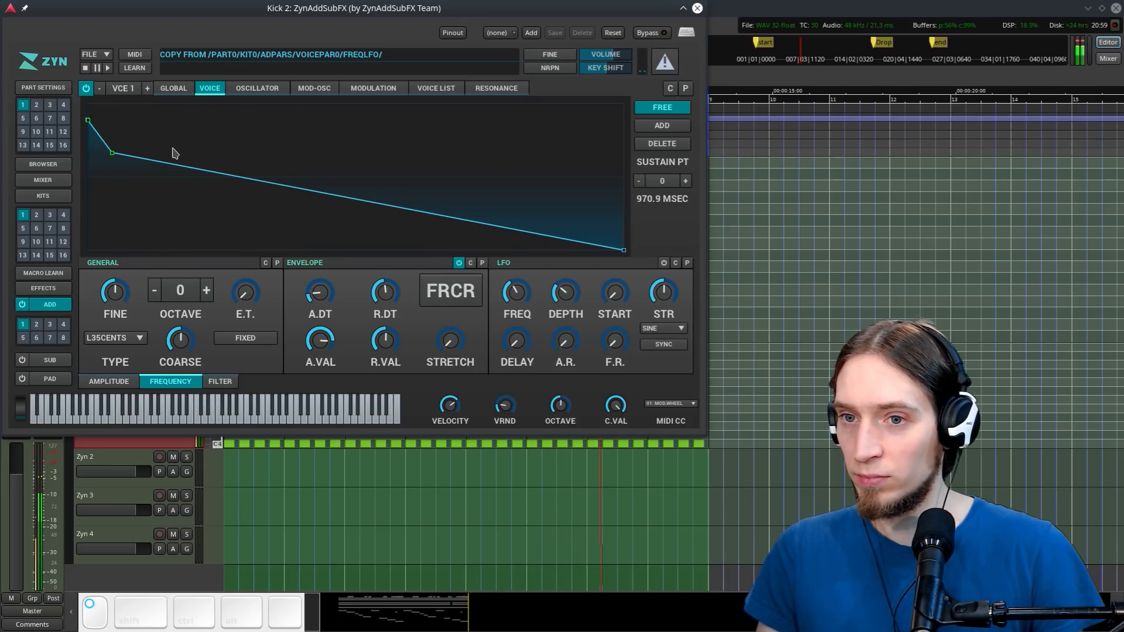
left_click_drag(624, 251, 673, 252)
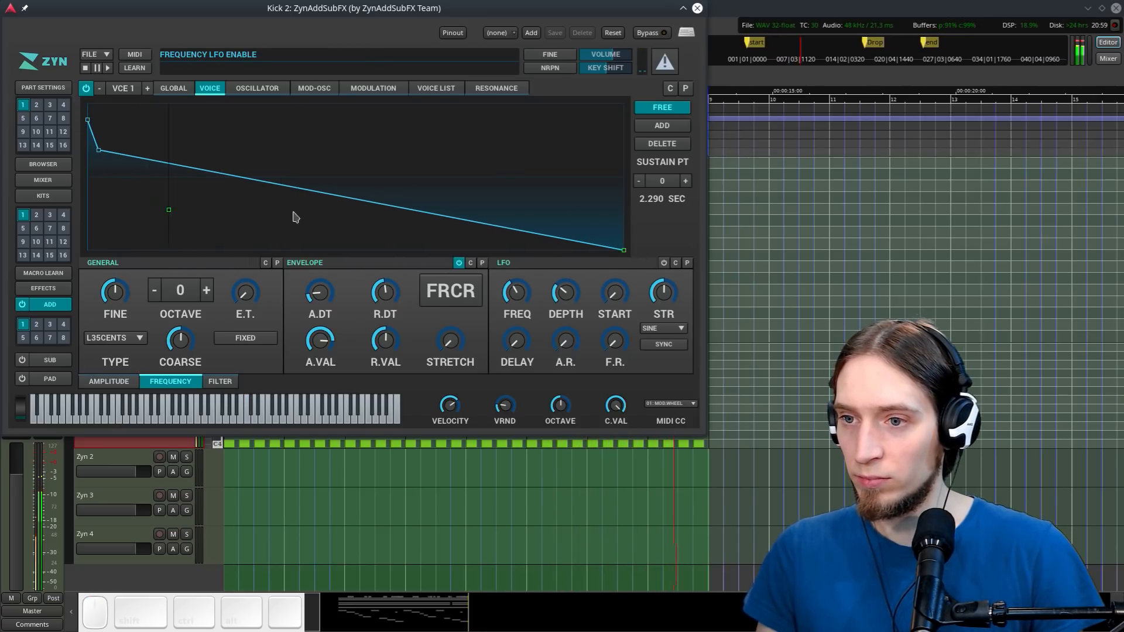
Enable voice 2 as white noise with a unison size of 2 and raise its unison detune and spread
left_click(147, 89)
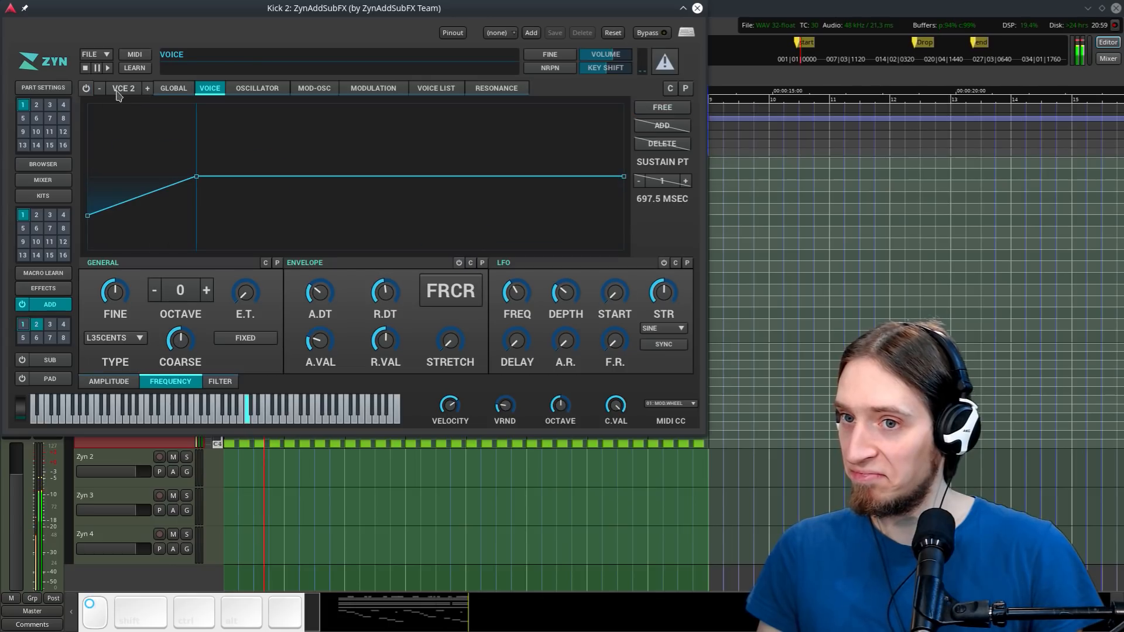
left_click(97, 381)
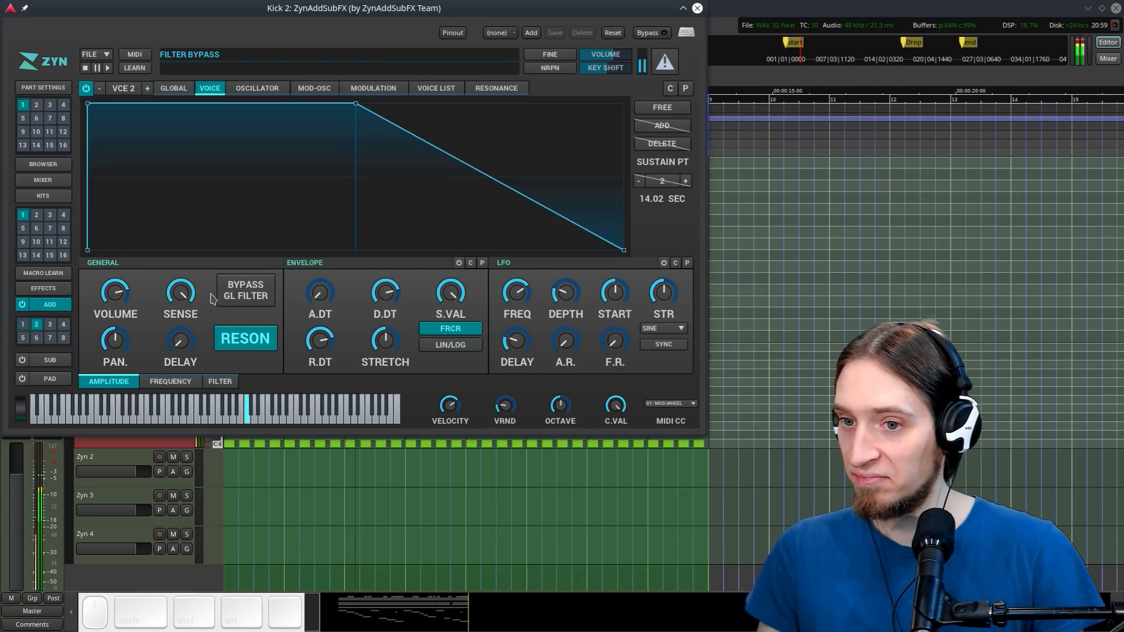
left_click(388, 89)
left_click(500, 242)
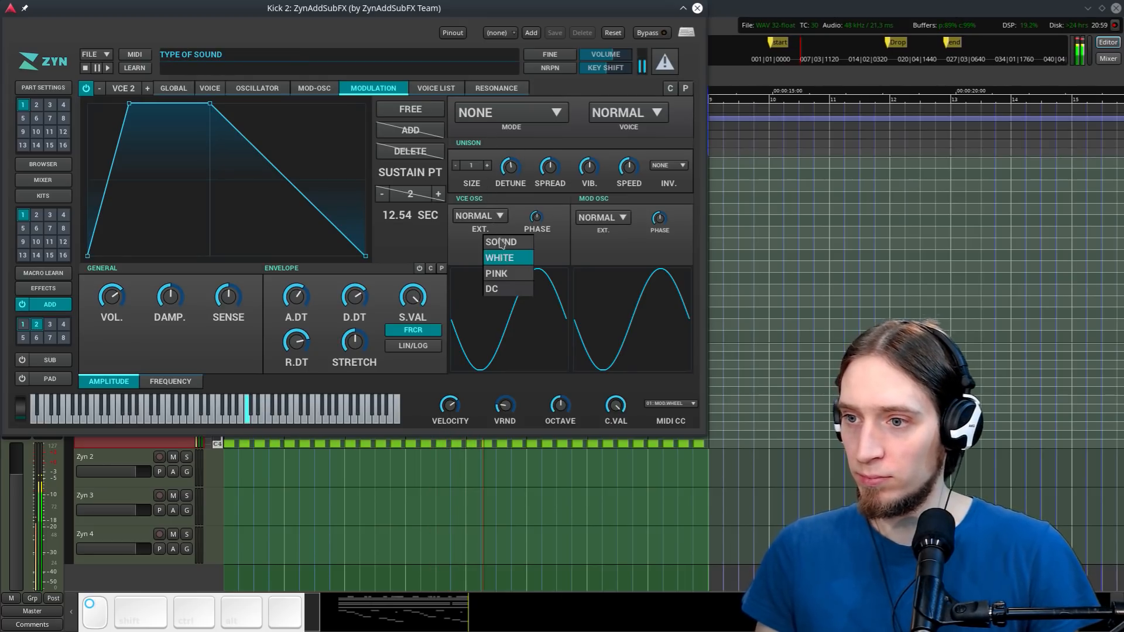
left_click(501, 257)
left_click(487, 165)
left_click_drag(508, 171, 544, 4)
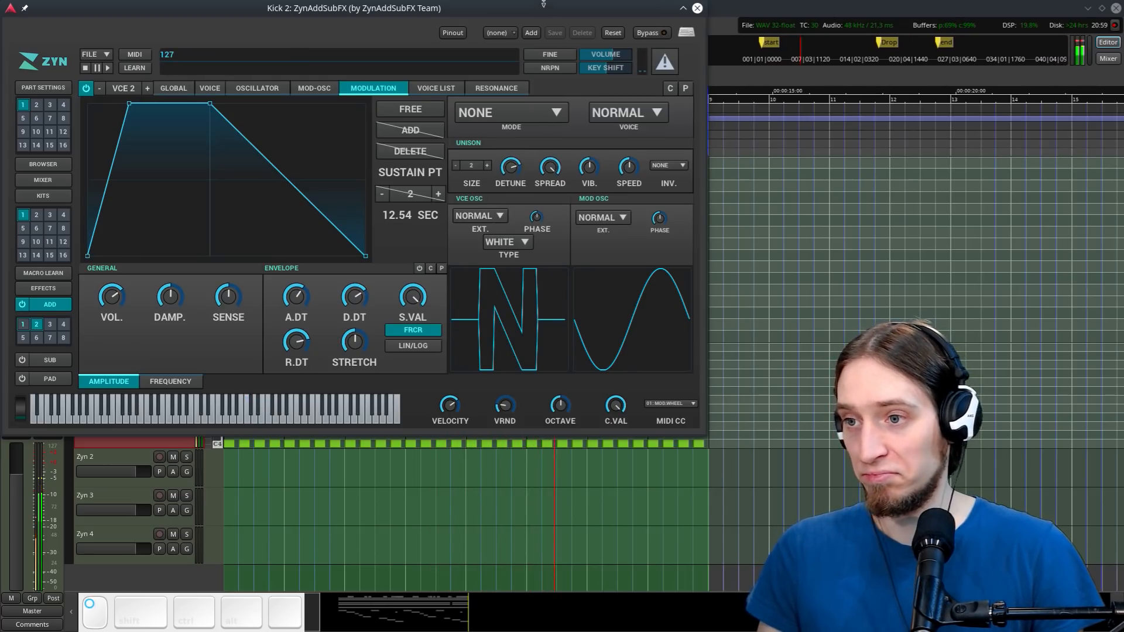
Enable a BP filter on voice 2, lower its cutoff and set Q to about 1.57
left_click(207, 88)
left_click(220, 381)
left_click(205, 338)
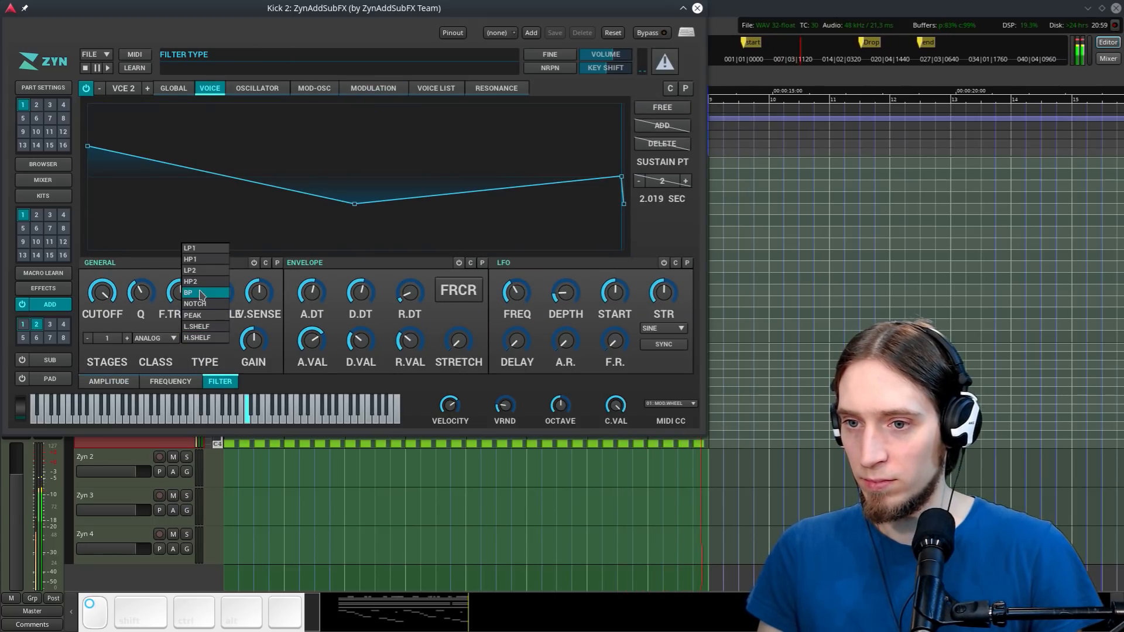
left_click(201, 293)
left_click(254, 263)
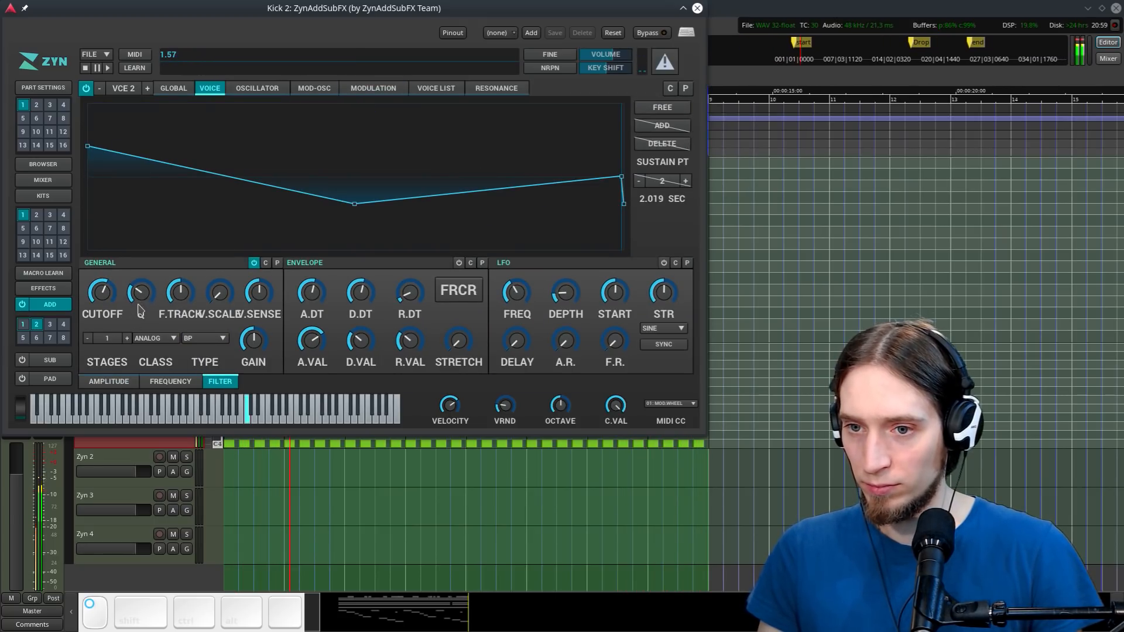
Enable voice 2's amplitude envelope with zero sustain and a very short decay
left_click(110, 382)
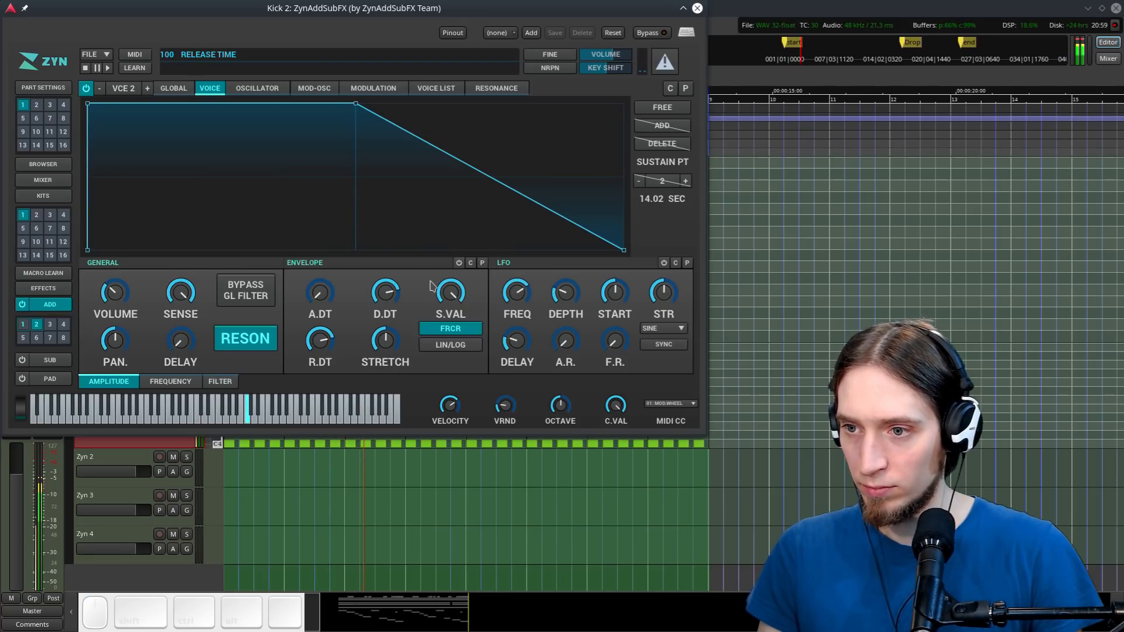
left_click(459, 263)
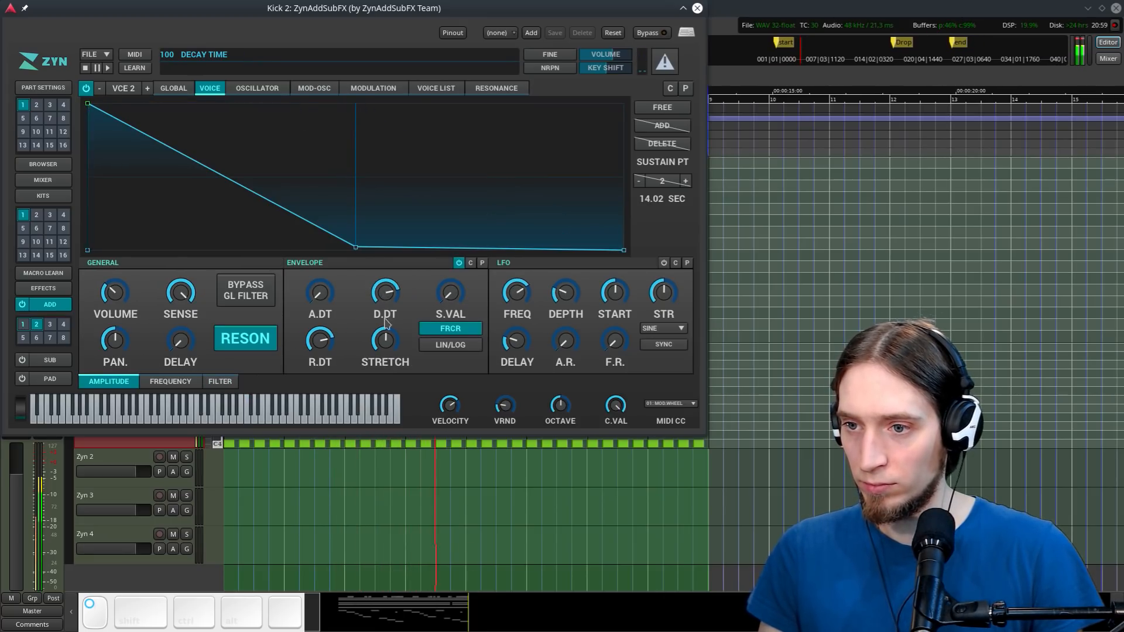
left_click_drag(385, 322, 386, 372)
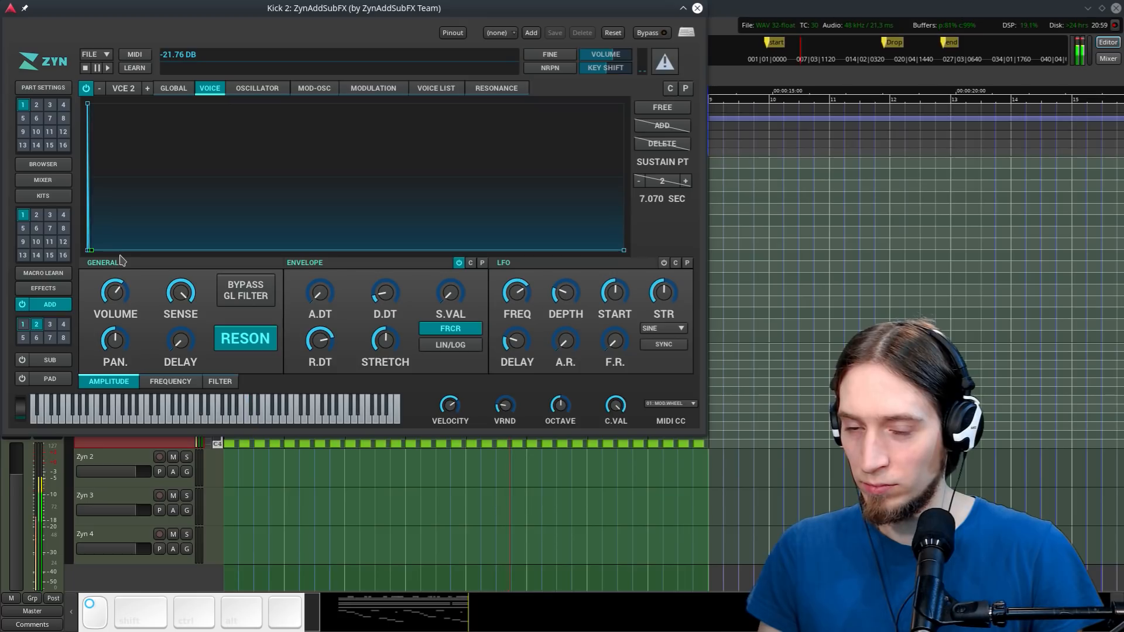
Set voice 2's filter cutoff to about 854 Hz and raise its volume to about -9.76 dB
left_click(220, 381)
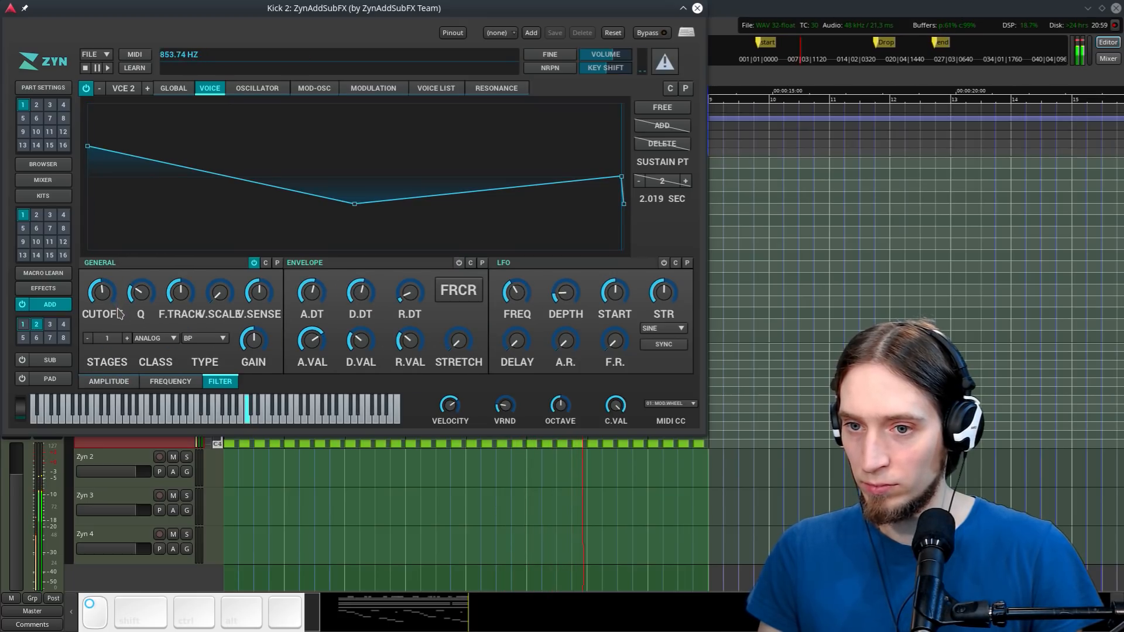
left_click(108, 382)
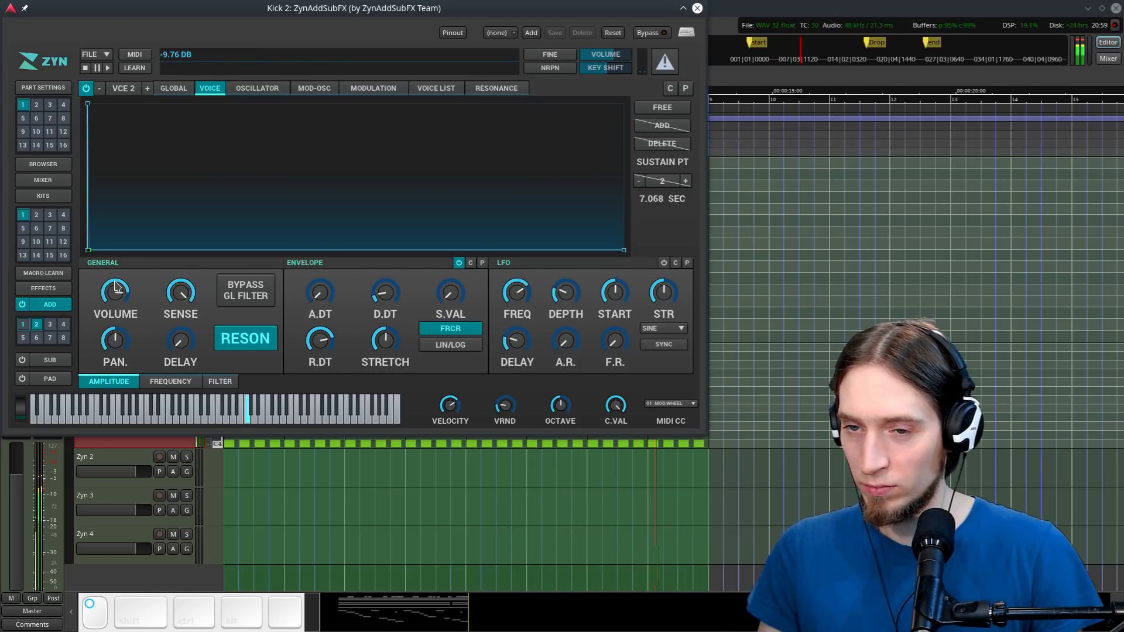
Assign the first insertion effect slot to PART1 and load a Distortion effect in it
left_click(43, 289)
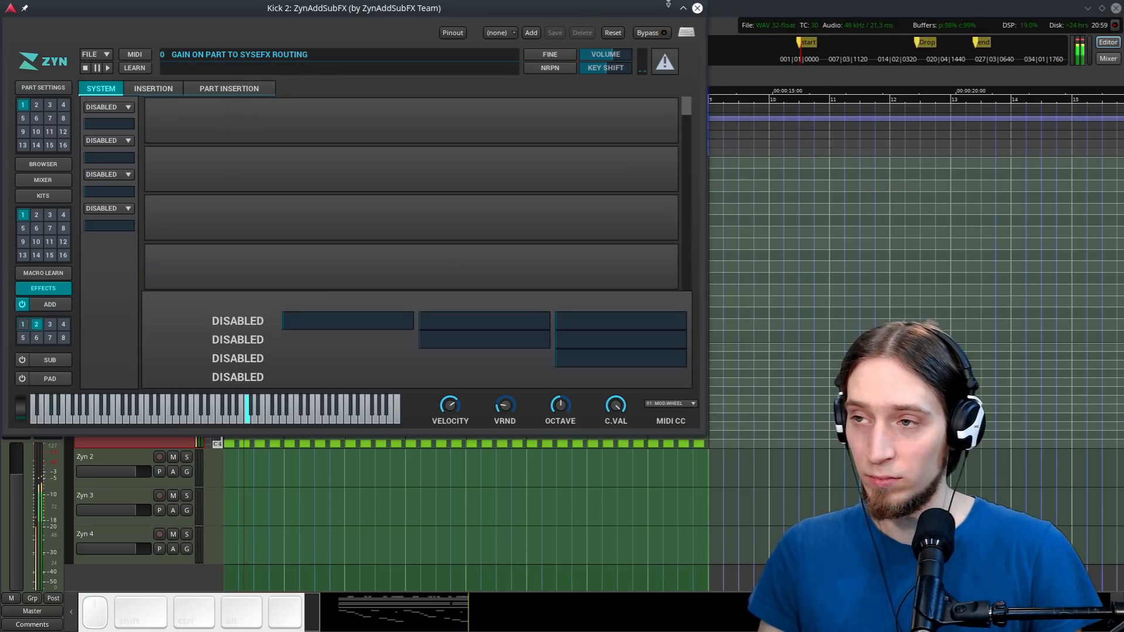
left_click(229, 88)
left_click(154, 89)
left_click(109, 104)
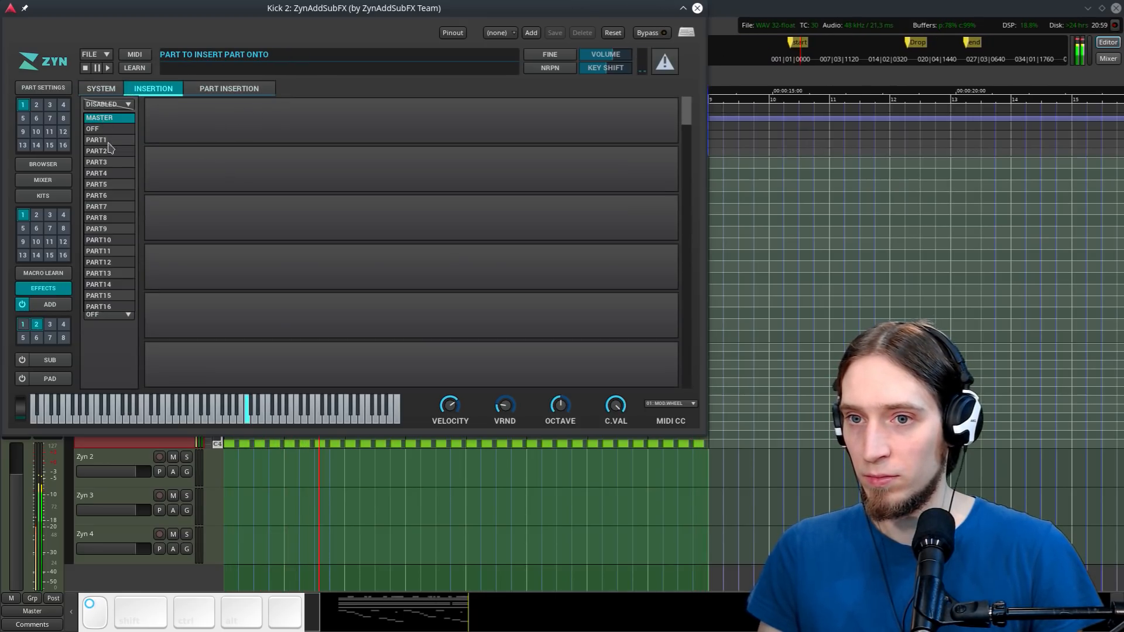
left_click(106, 141)
left_click(108, 104)
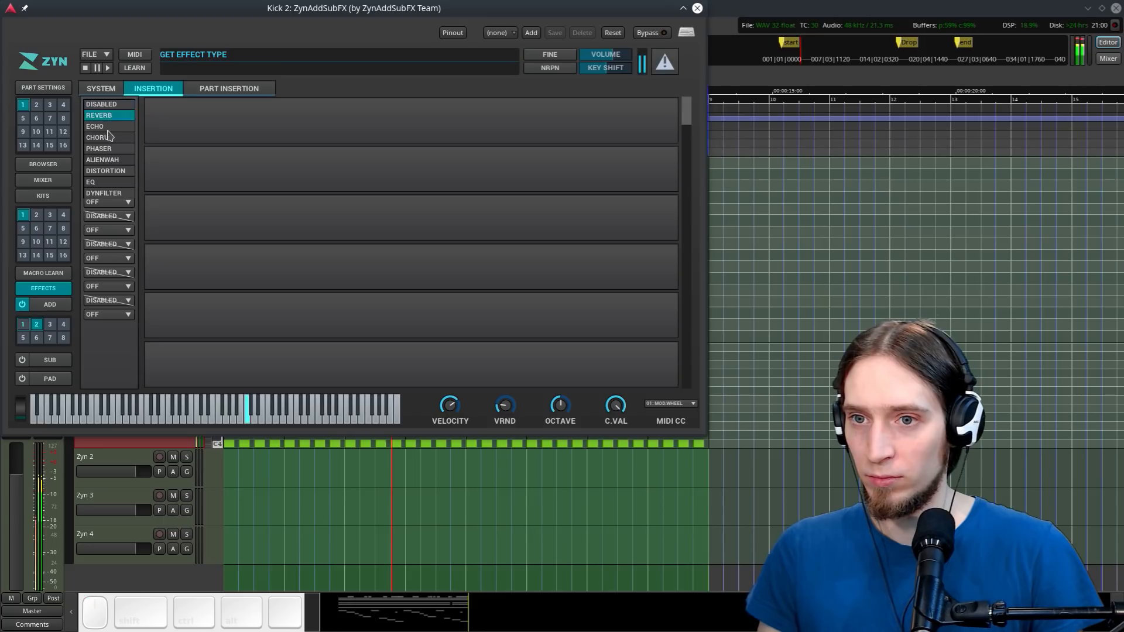
left_click(107, 170)
Make the distortion stereo with drive 80, output about 51, the low-pass fully open and an effect amount of 43
left_click_drag(515, 171, 527, 153)
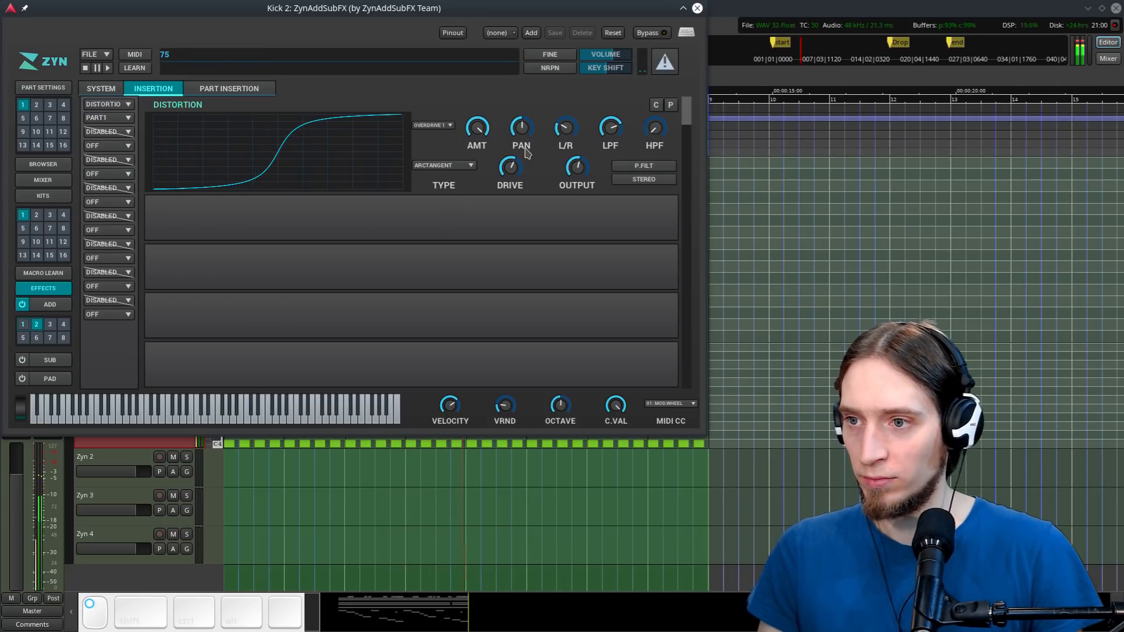
left_click(621, 181)
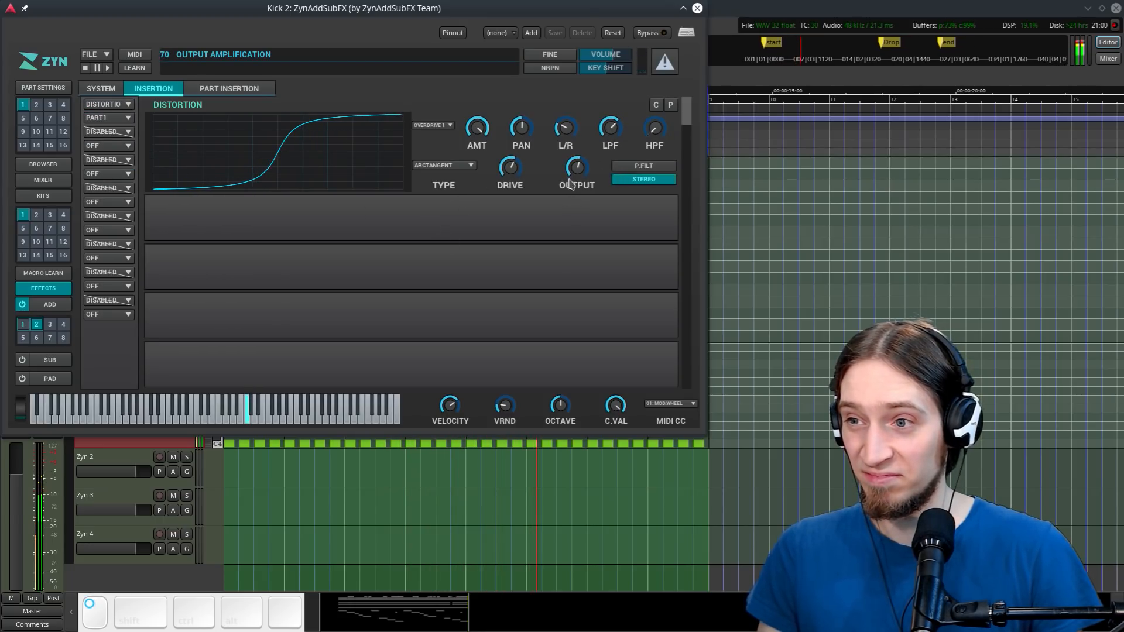
left_click_drag(571, 185, 569, 213)
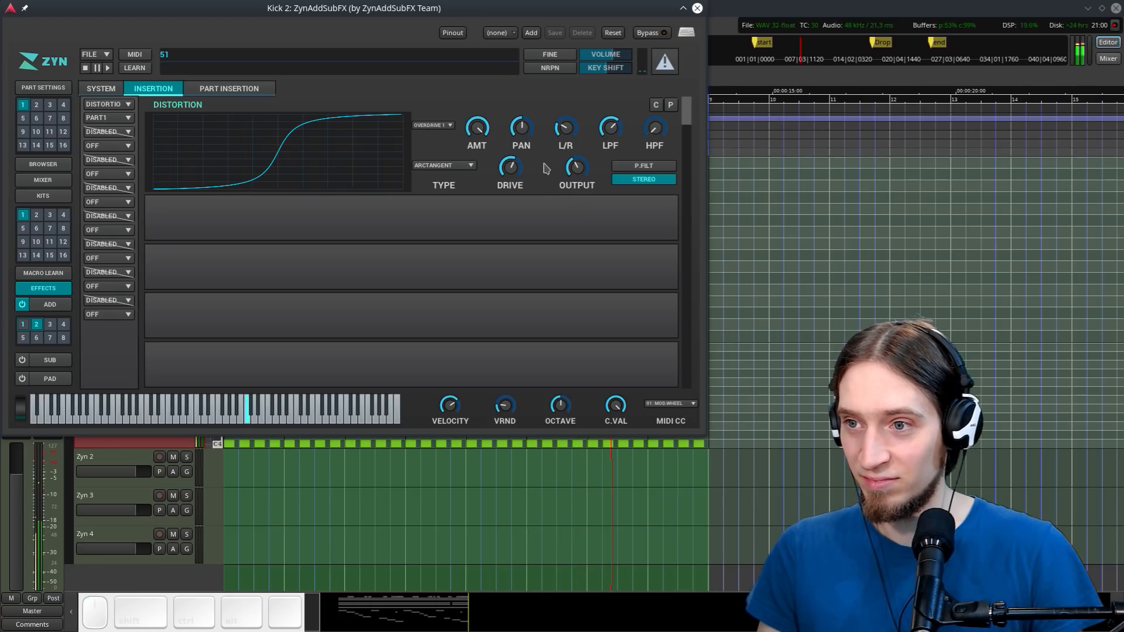
left_click_drag(513, 169, 514, 163)
left_click_drag(612, 130, 614, 62)
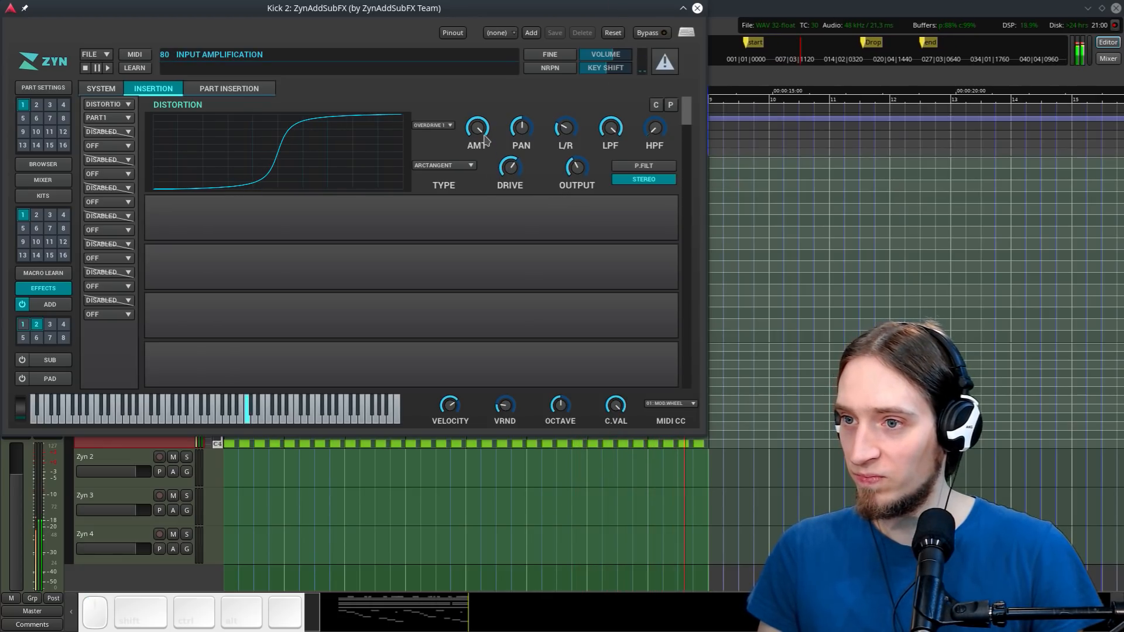
left_click_drag(485, 139, 482, 200)
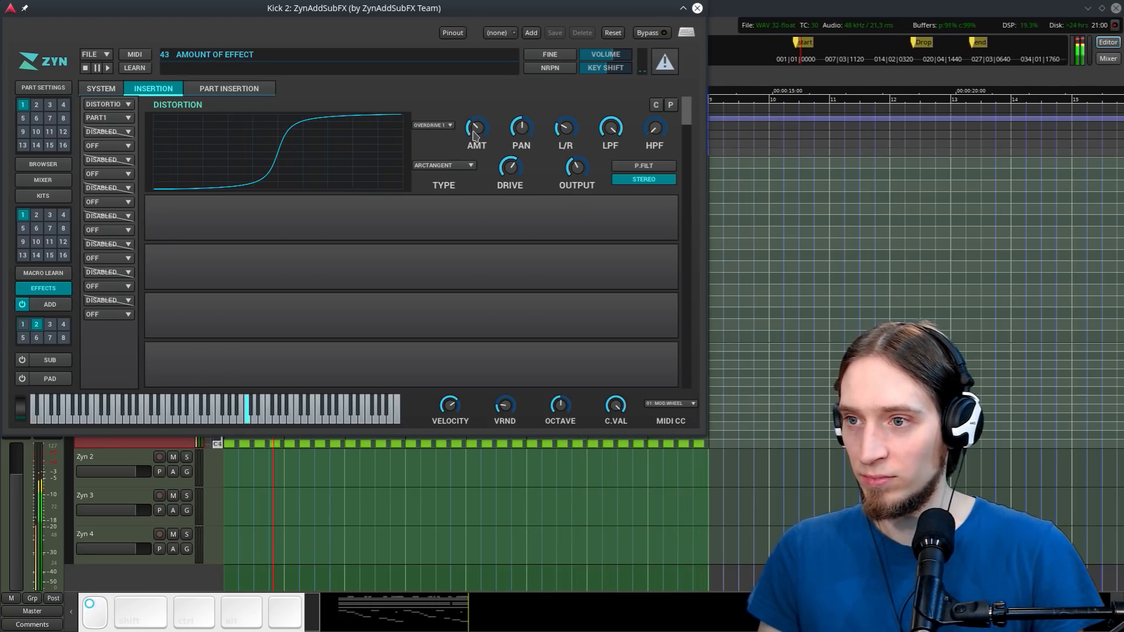
Assign the second insertion effect slot to PART1 and load an EQ in it
left_click(109, 146)
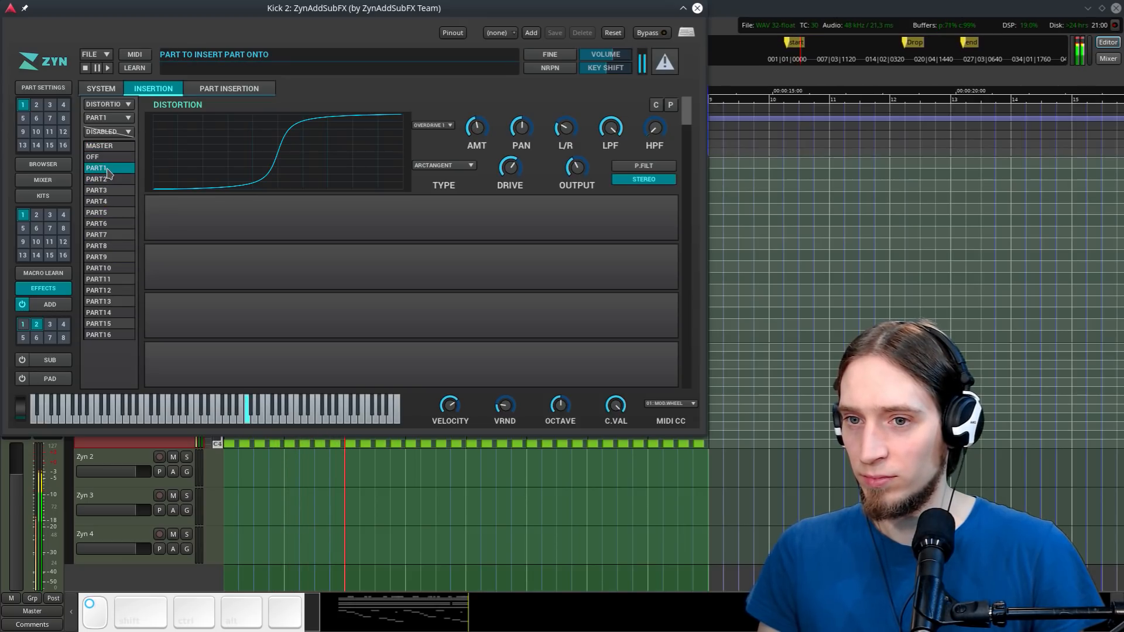
left_click(108, 168)
left_click(108, 132)
left_click(108, 209)
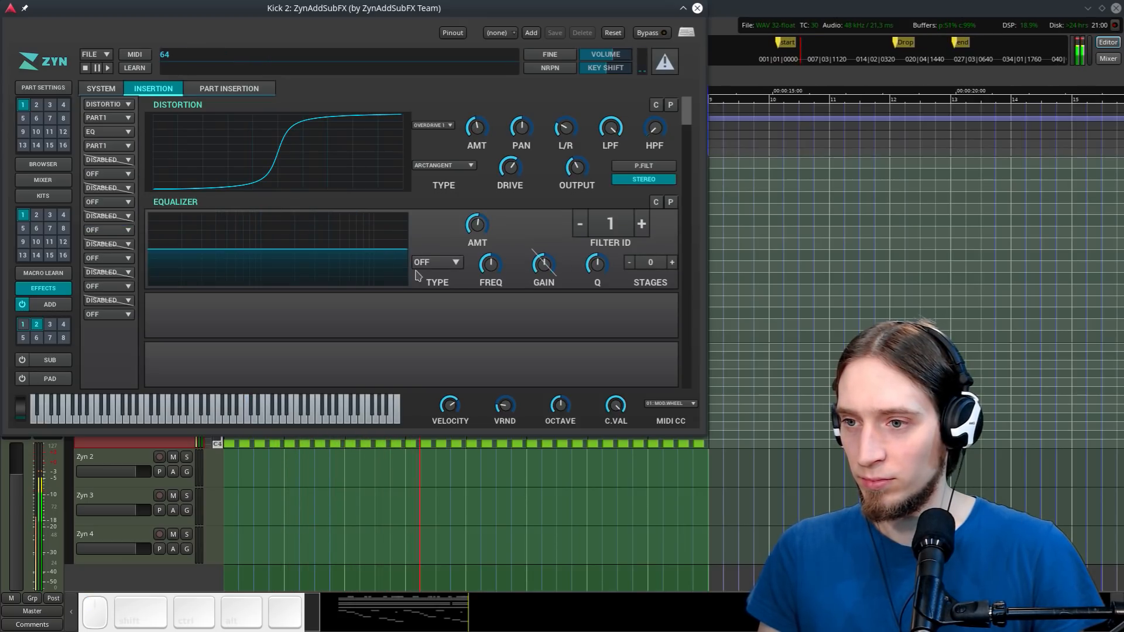
Set equalizer filter 1 to HP2 with 4 stages, a very low frequency and a slightly raised Q
left_click(431, 263)
left_click(433, 323)
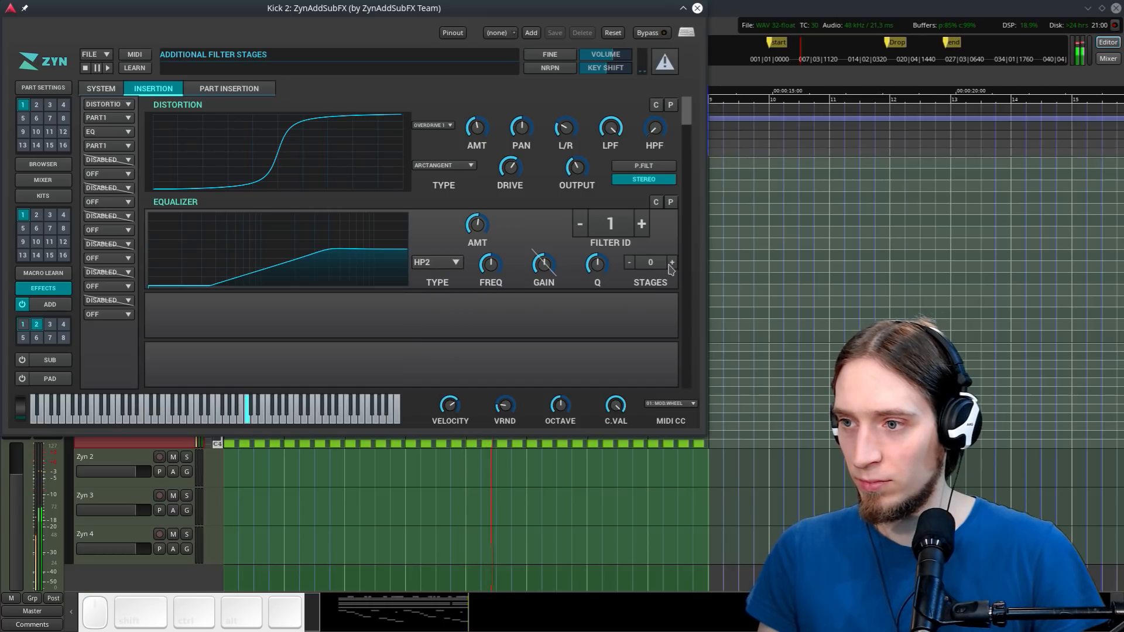
left_click_drag(490, 273, 484, 332)
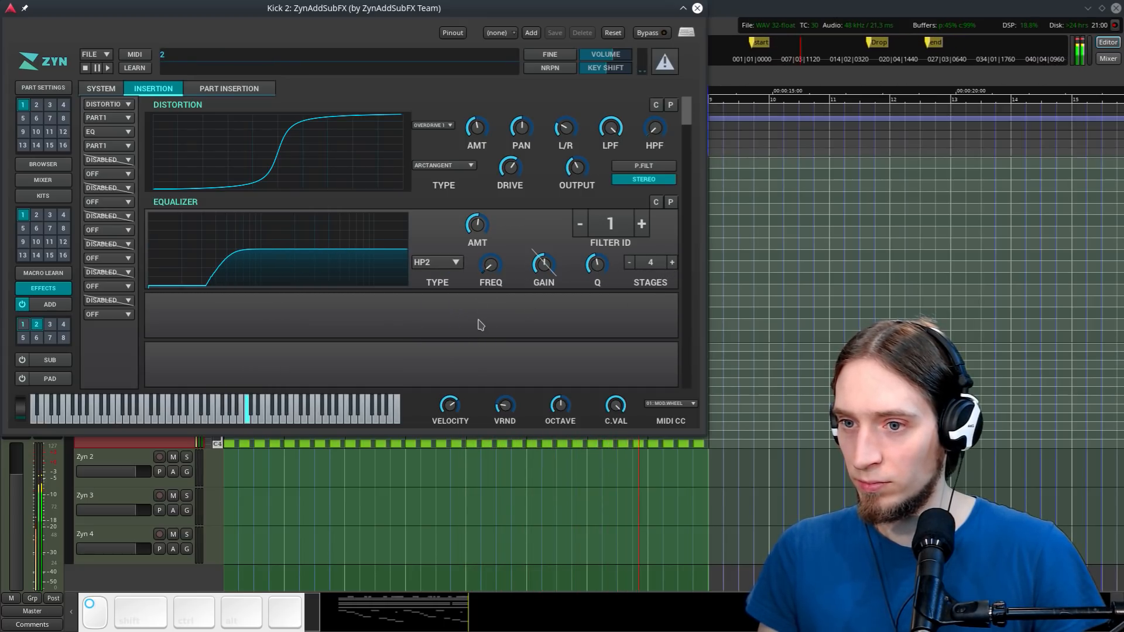
left_click_drag(597, 265, 598, 245)
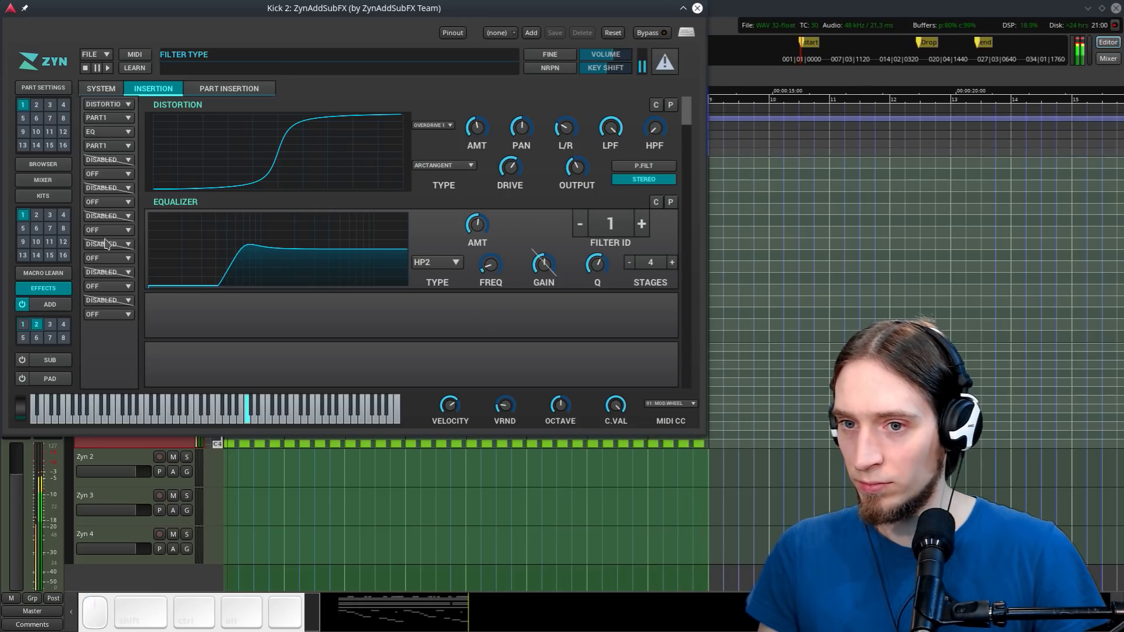
Set equalizer filter 2 to H.SHELF with frequency about 79 and a nearly neutral gain
left_click(111, 174)
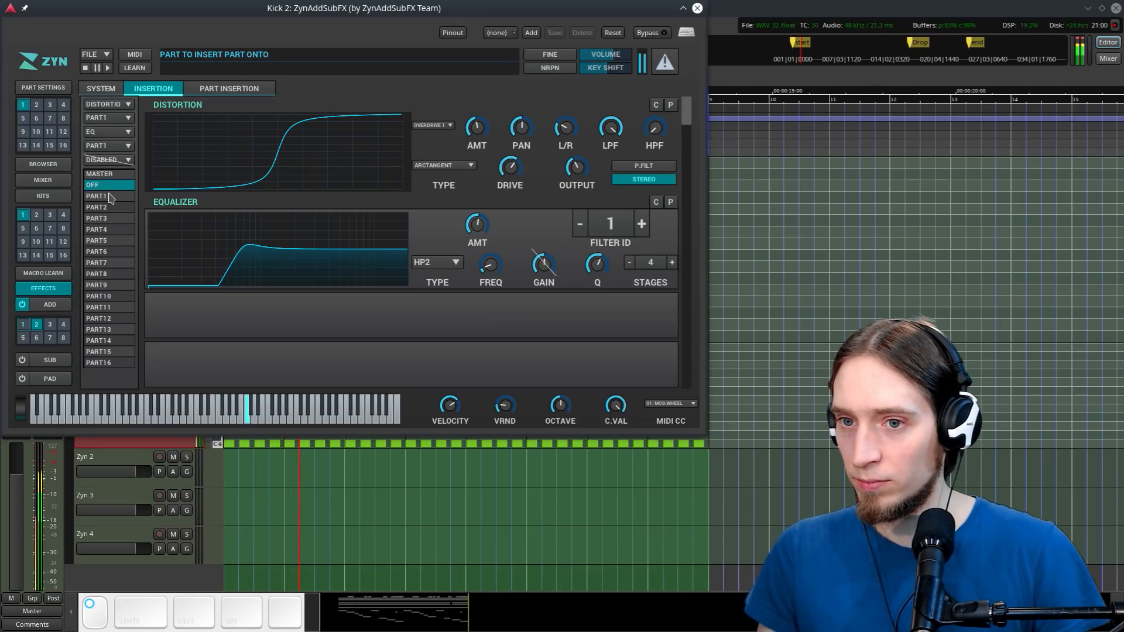
left_click(558, 301)
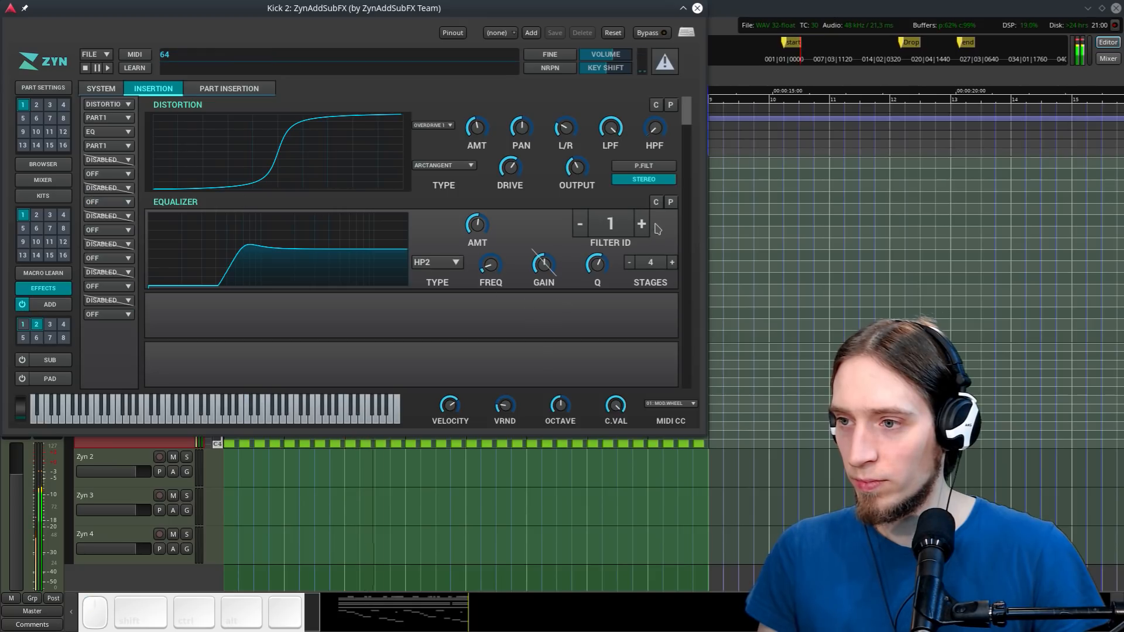
left_click(436, 262)
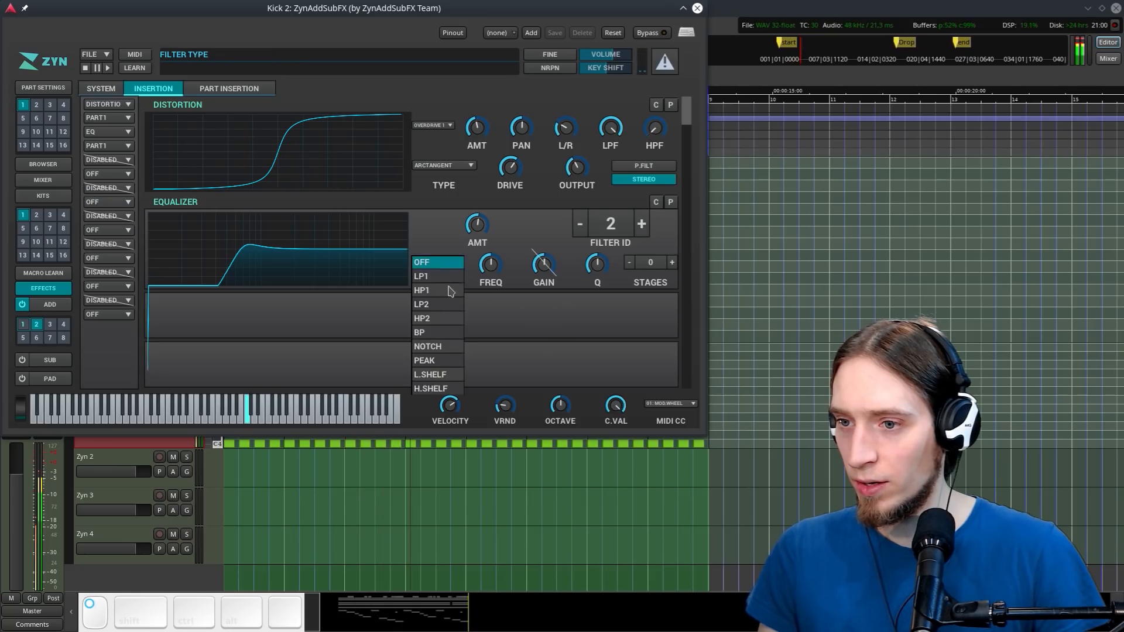
left_click(433, 377)
left_click_drag(549, 269, 549, 276)
left_click(436, 263)
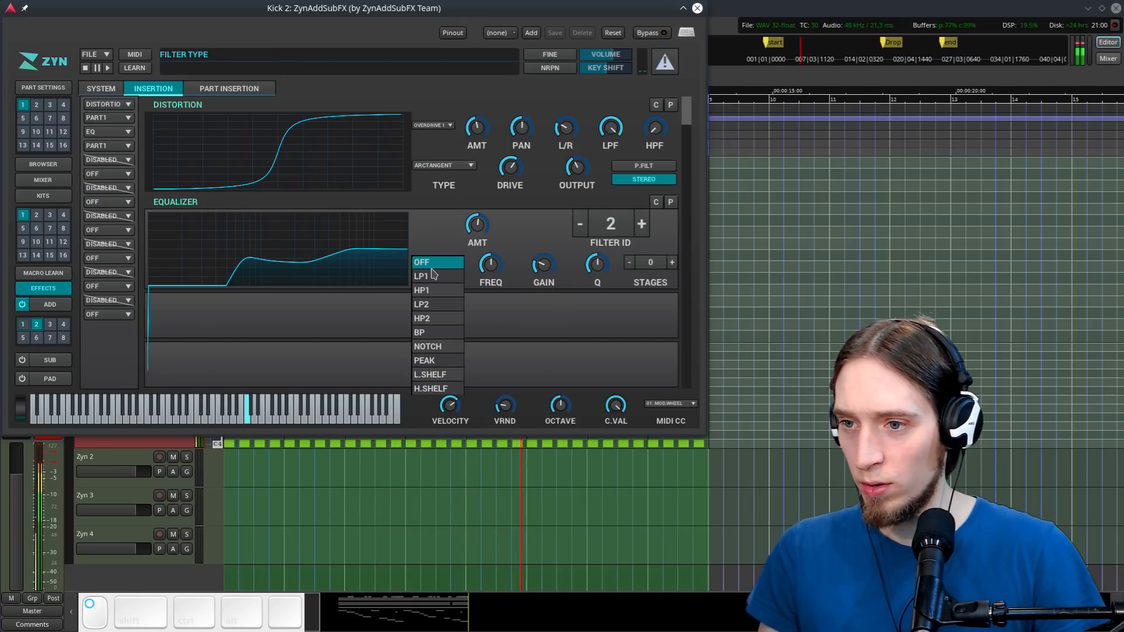
left_click(430, 388)
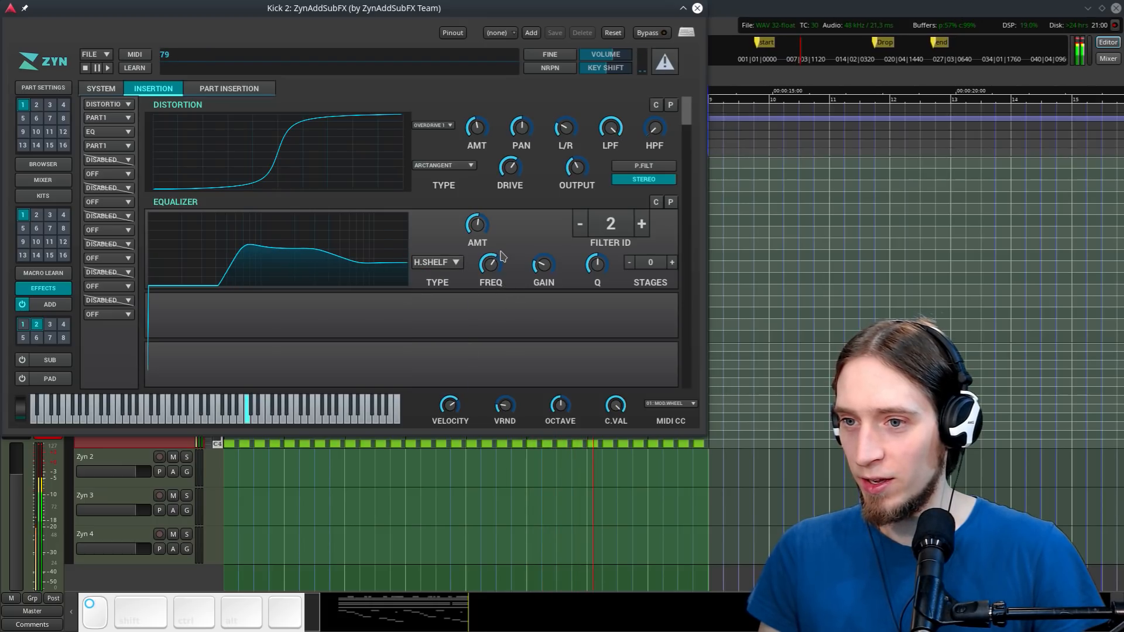
mouse_move(544, 253)
left_mouse_down()
mouse_move(543, 223)
mouse_move(544, 244)
left_mouse_up()
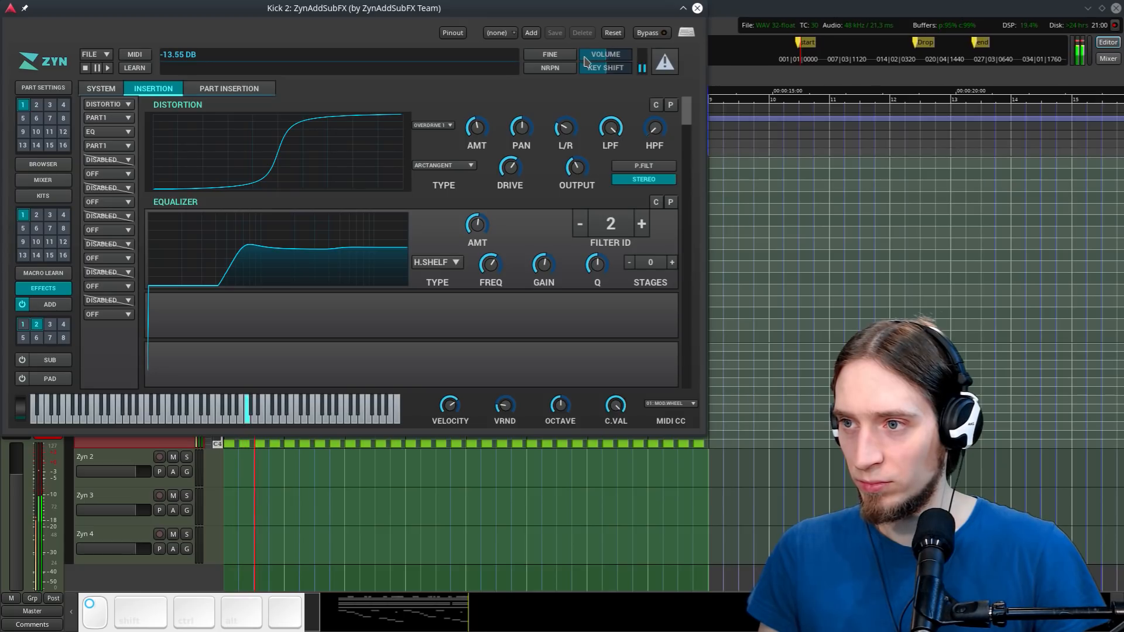
Solo the Kick 2 track, restart loop playback and reopen its ZynAddSubFX window clear of the track headers
left_click(698, 8)
key("space")
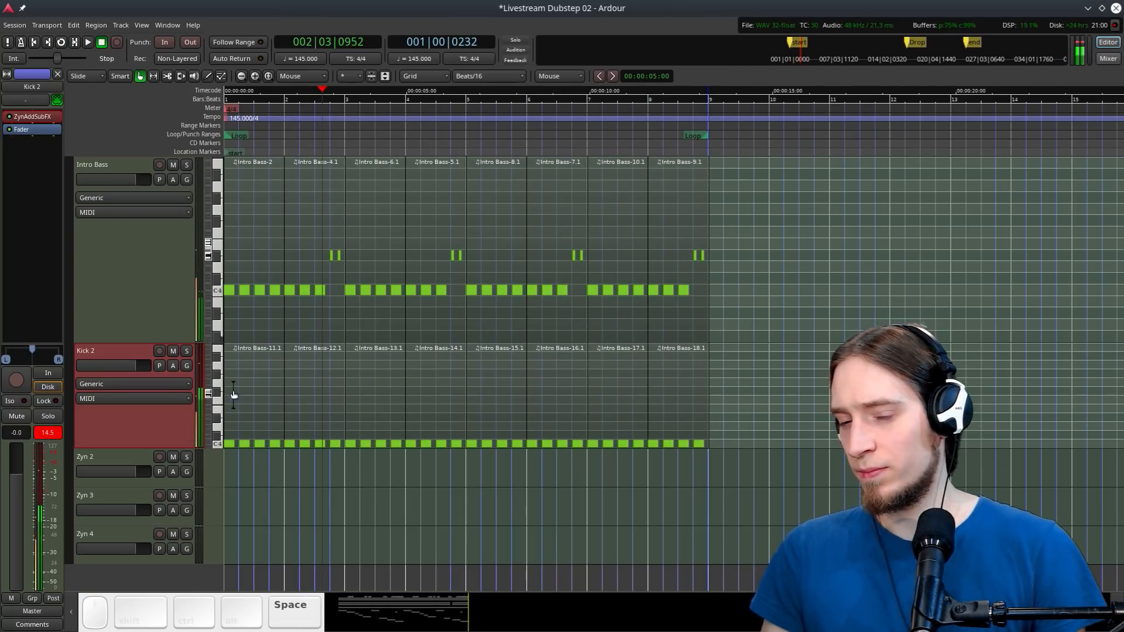
double_click(38, 120)
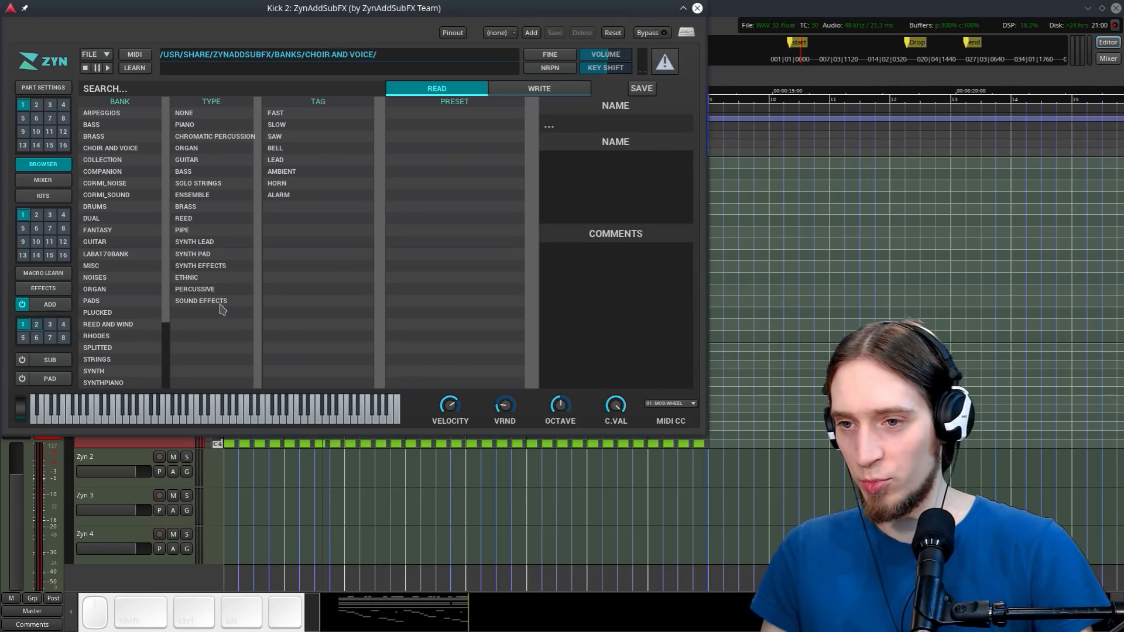
left_click_drag(470, 11, 810, 108)
left_click(186, 351)
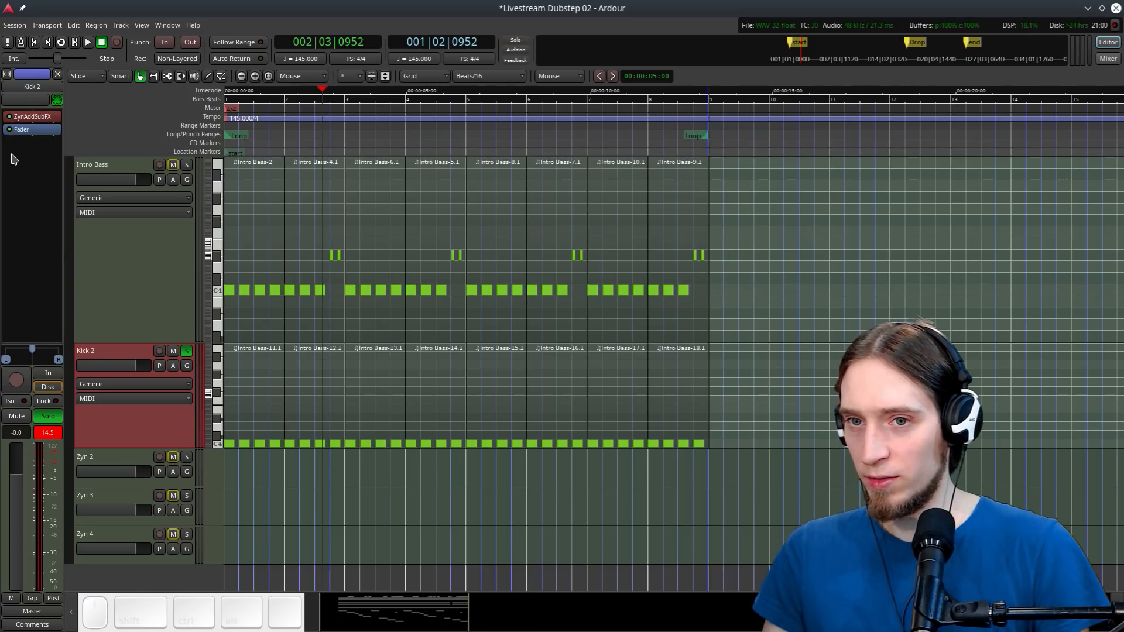
key("l")
double_click(19, 119)
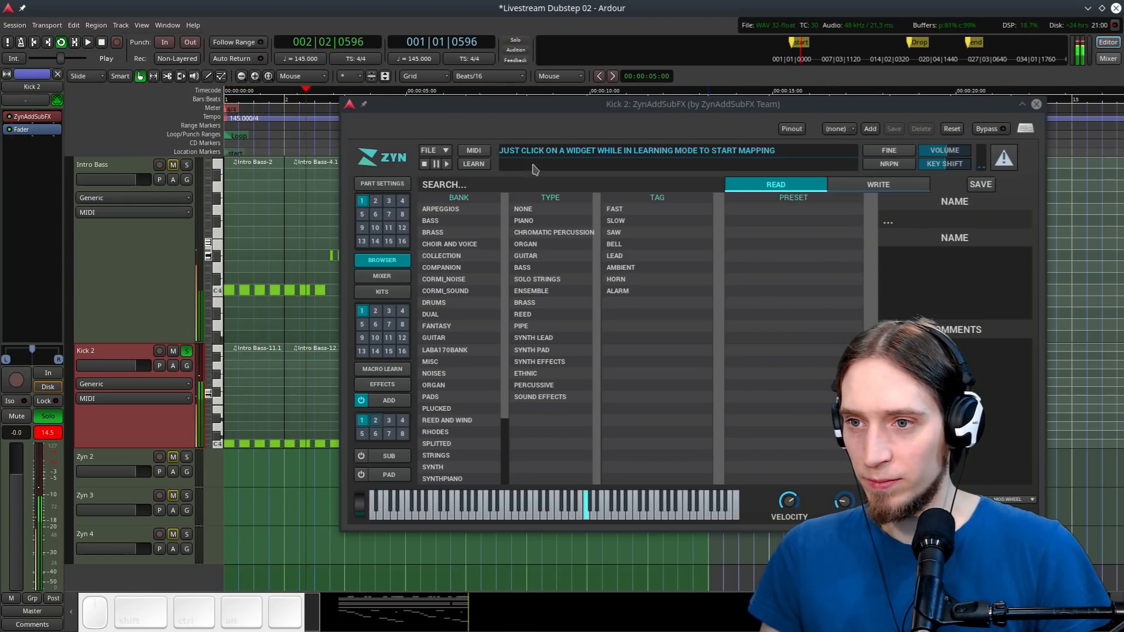
left_click_drag(521, 107, 314, 85)
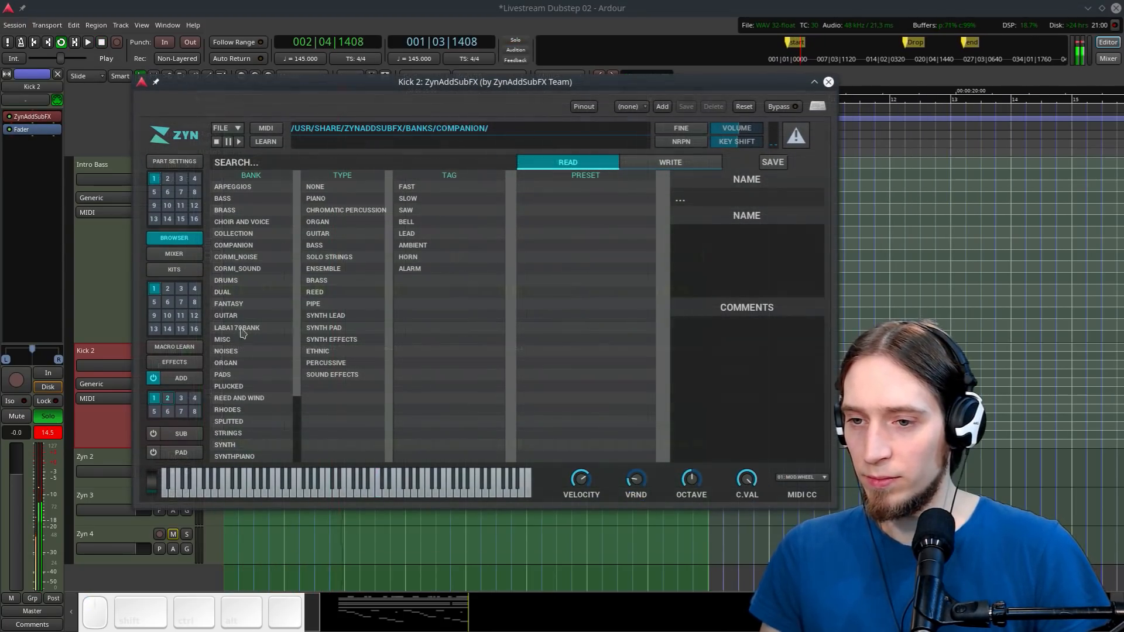
Lower the key shift in Kick 2's part settings by a few semitones
left_click(181, 381)
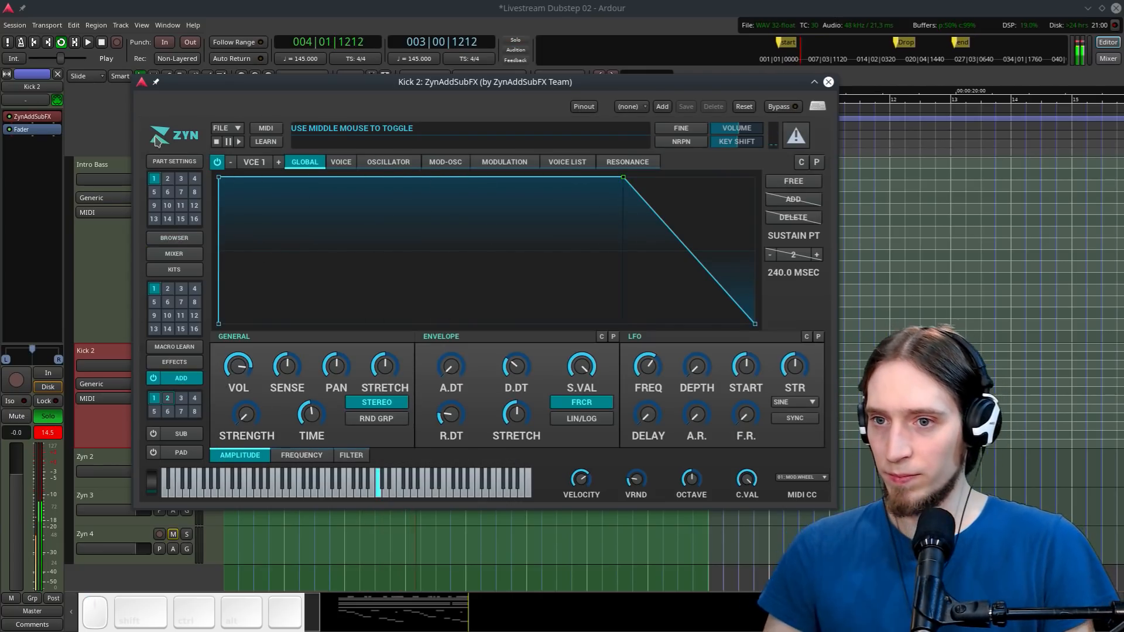
left_click(175, 161)
scroll(482, 238, "down", 3)
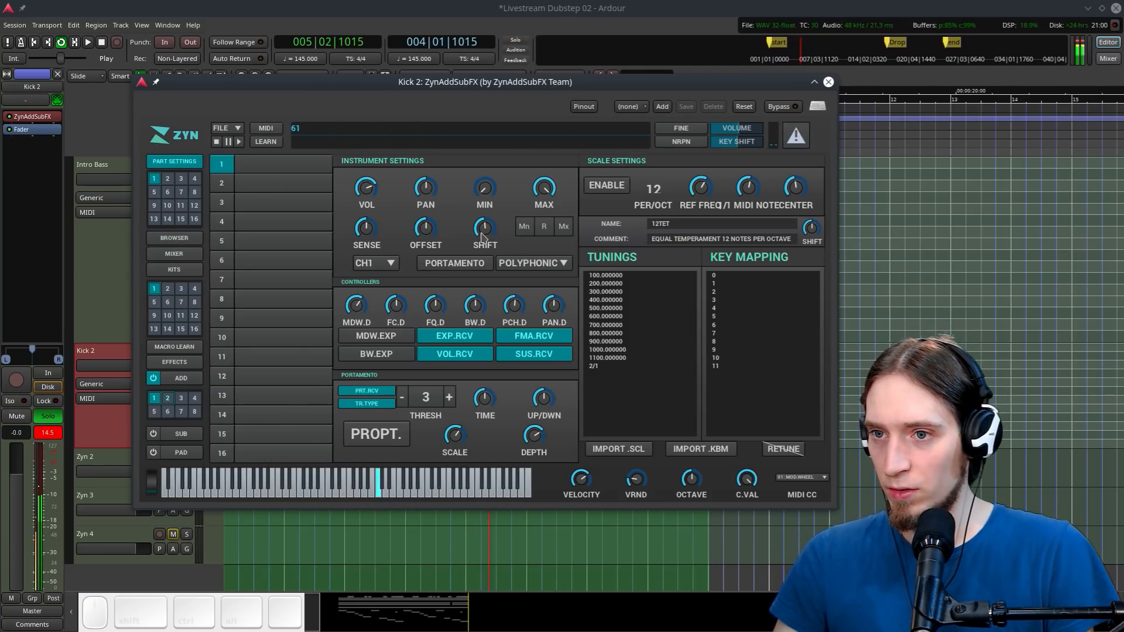
scroll(482, 234, "down", 3)
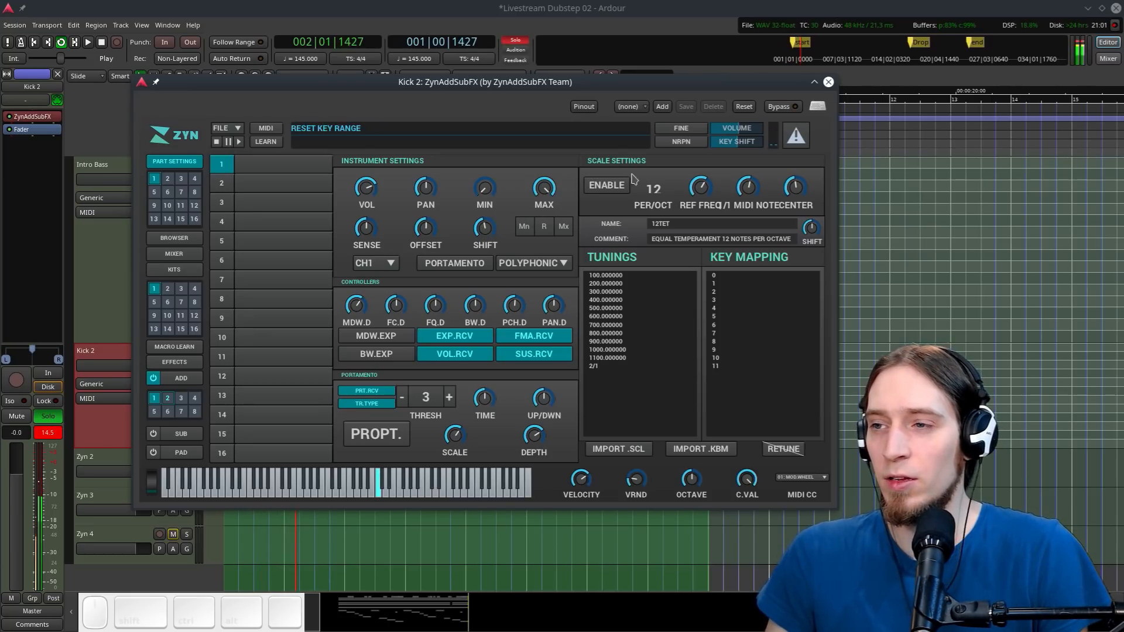
Unsolo Kick 2 and restart the loop with all tracks audible, with the kick's synth window reopened
left_click(828, 82)
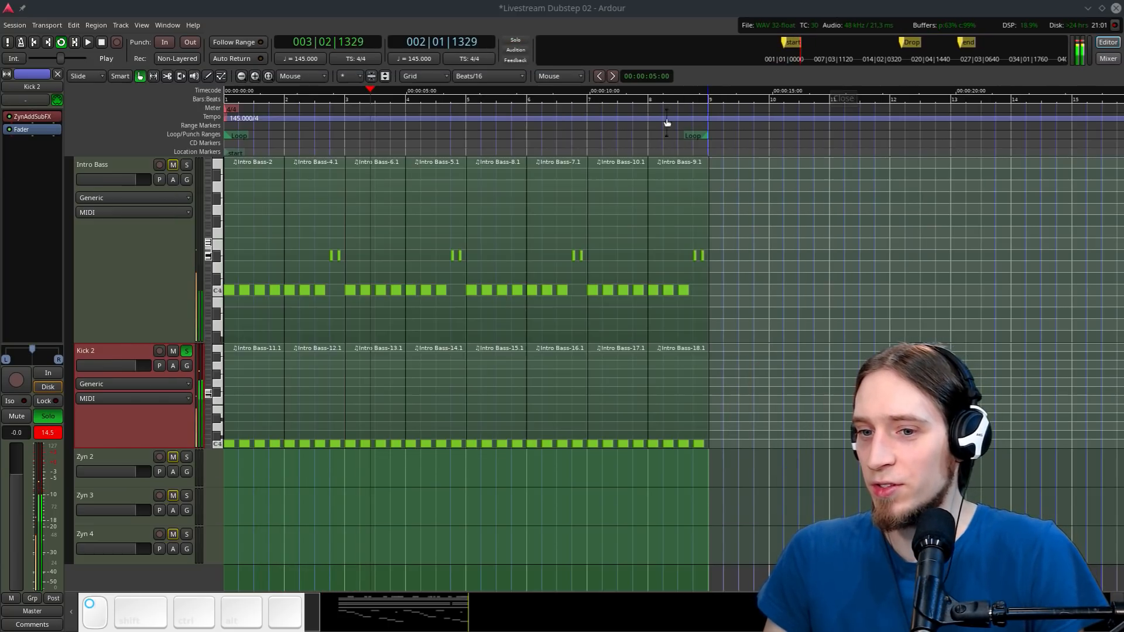
left_click(186, 351)
key("space")
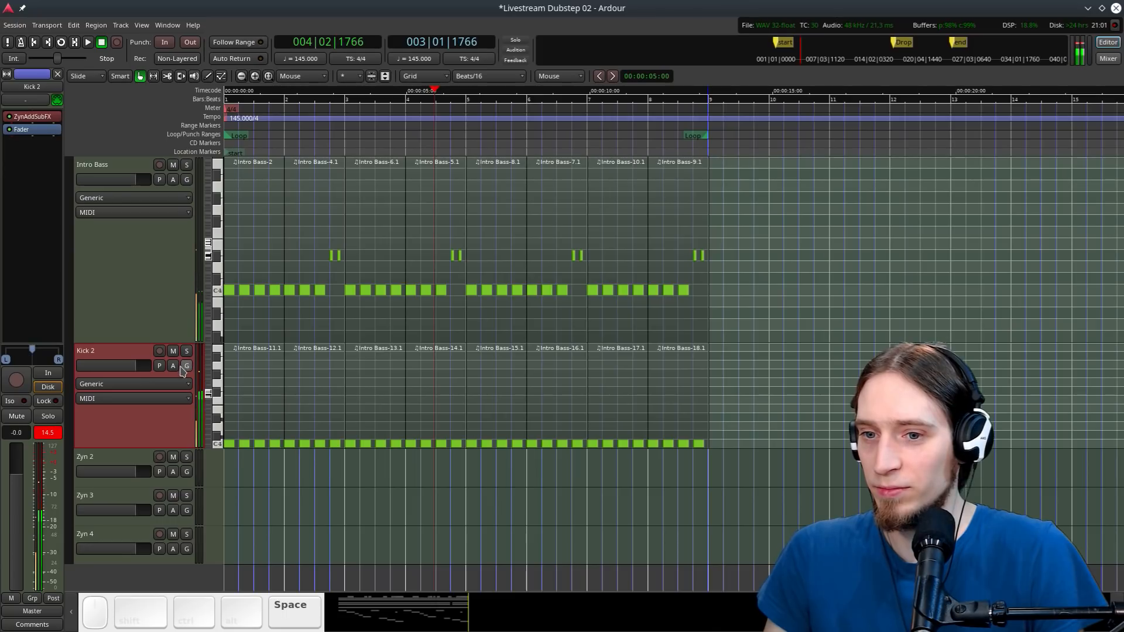
double_click(32, 116)
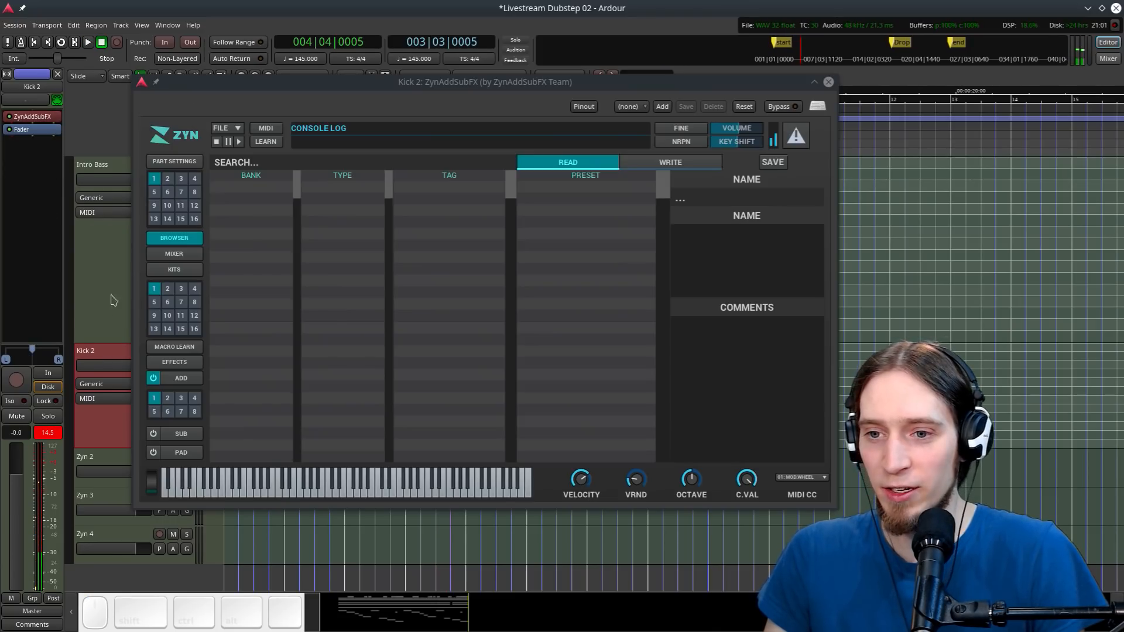
key("l")
Reduce voice 1's amplitude envelope release time to zero and set its decay time to 22
left_click(181, 379)
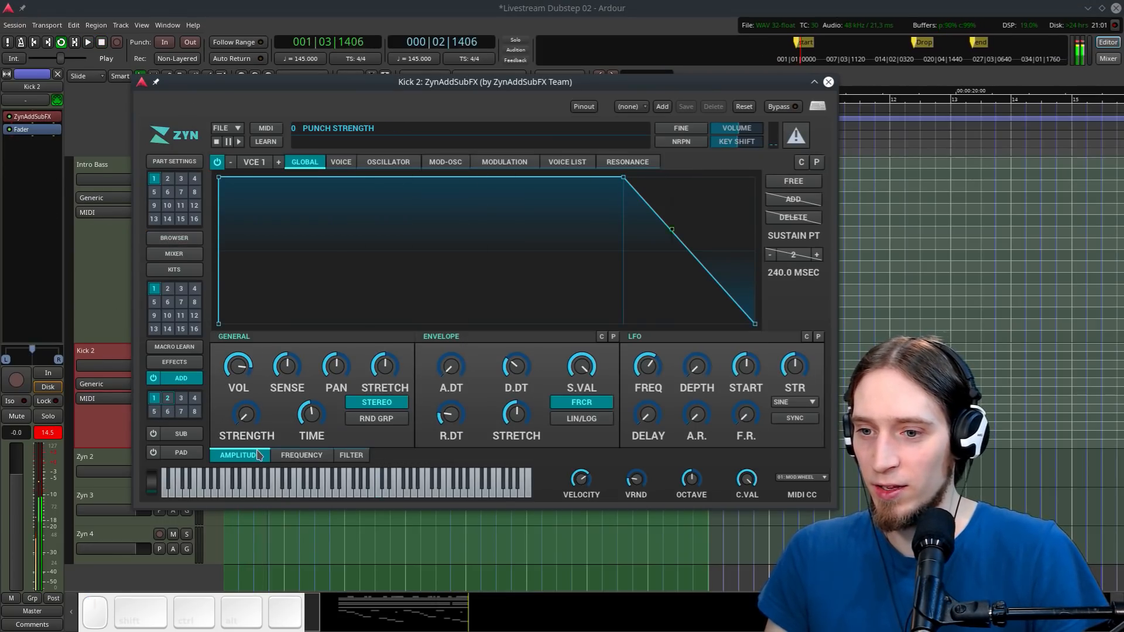
left_click(341, 162)
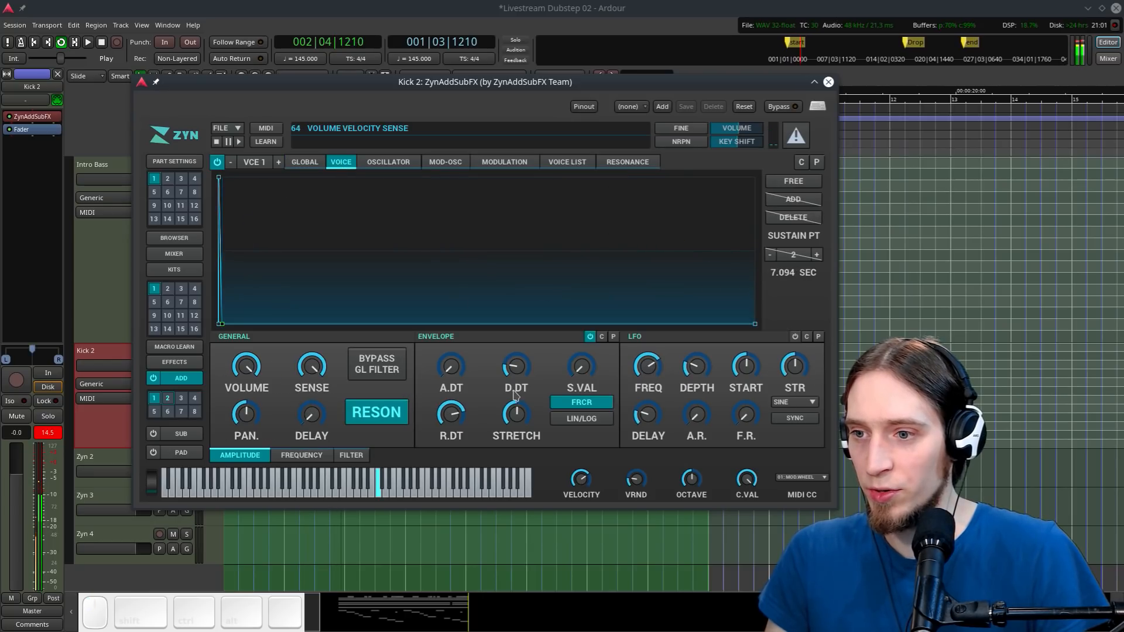
left_click_drag(453, 427, 473, 443)
left_click_drag(525, 360, 527, 365)
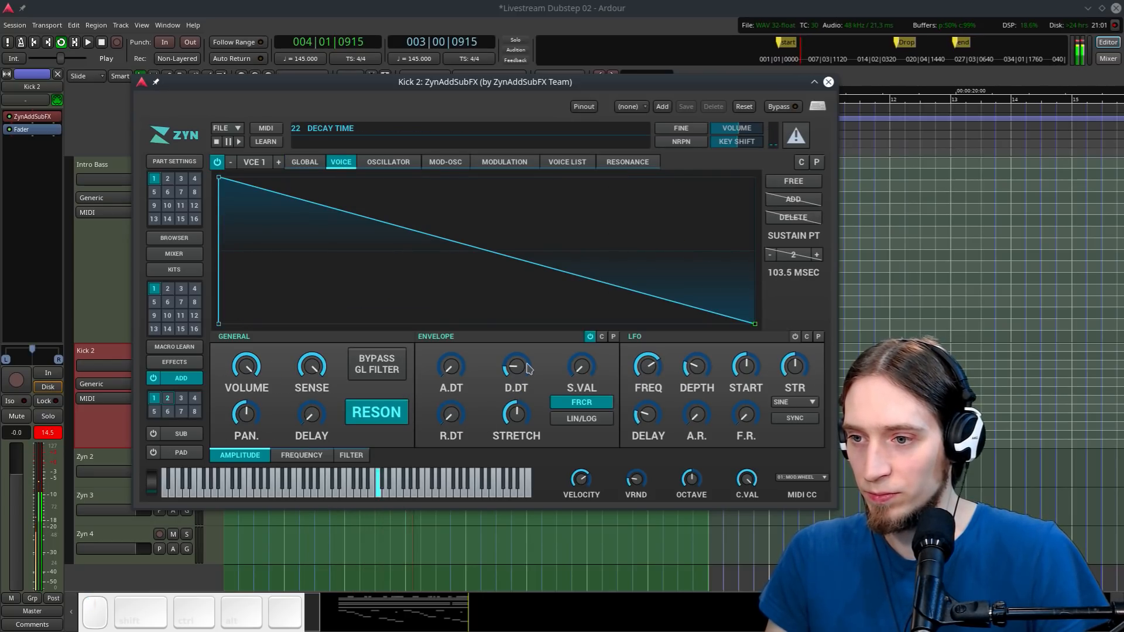
Enable free editing of voice 1's amplitude envelope, raise the decay point's level and set the sustain point to 0
left_click(794, 183)
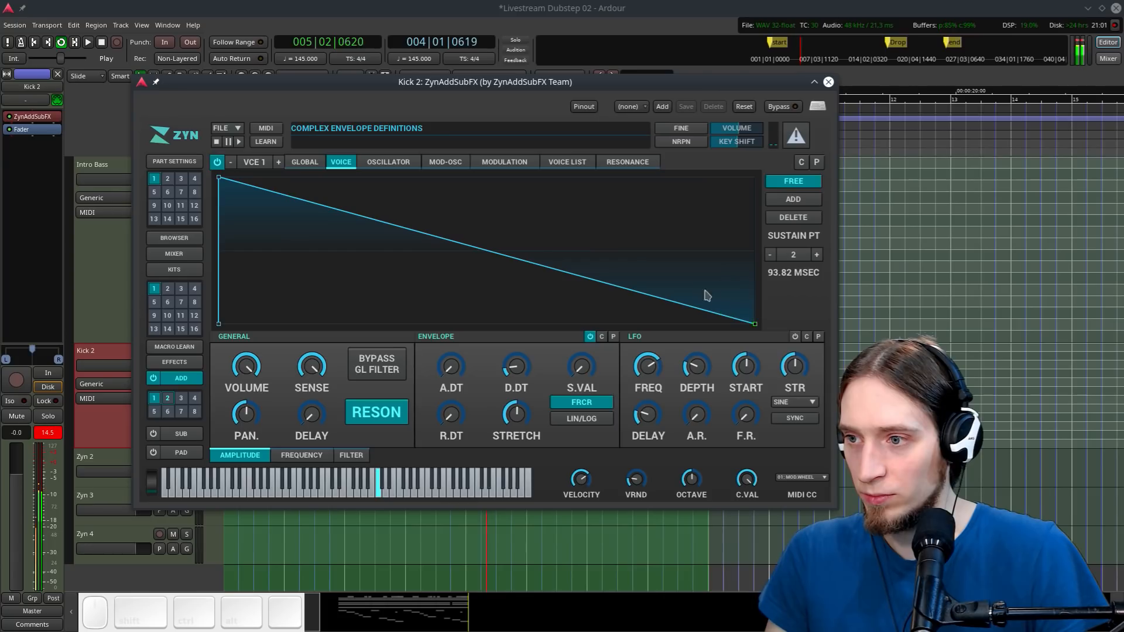
left_click_drag(656, 286, 705, 259)
left_click(770, 258)
left_click(770, 258)
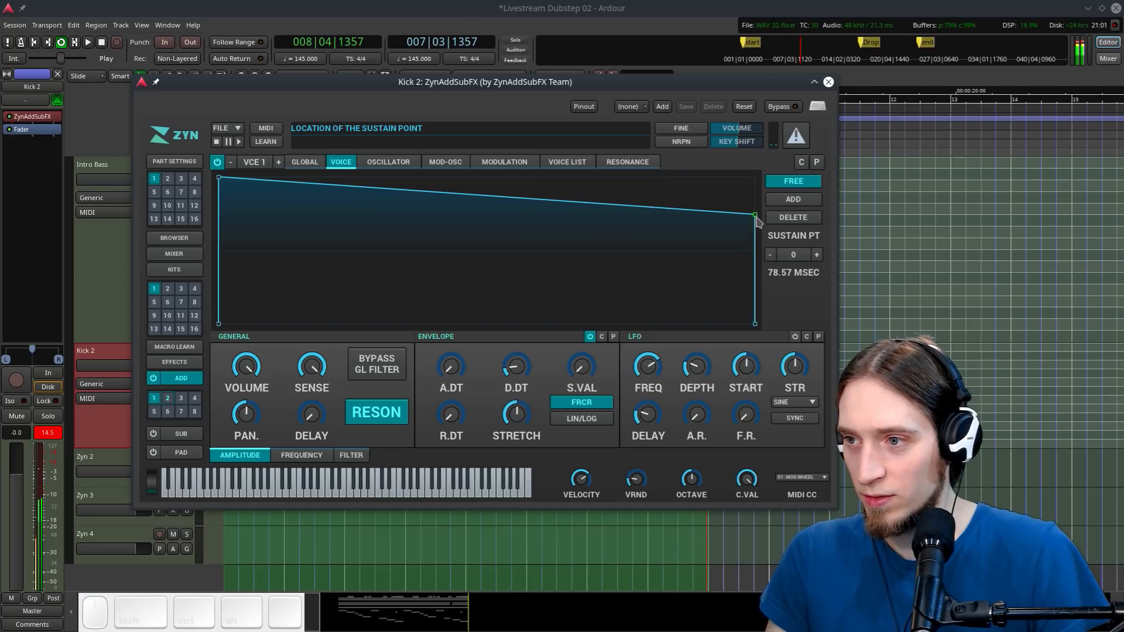
Reshape the amplitude envelope into a high, gently falling first section with a sloping tail to zero, and close Kick 2's synth window
left_click_drag(757, 222, 707, 215)
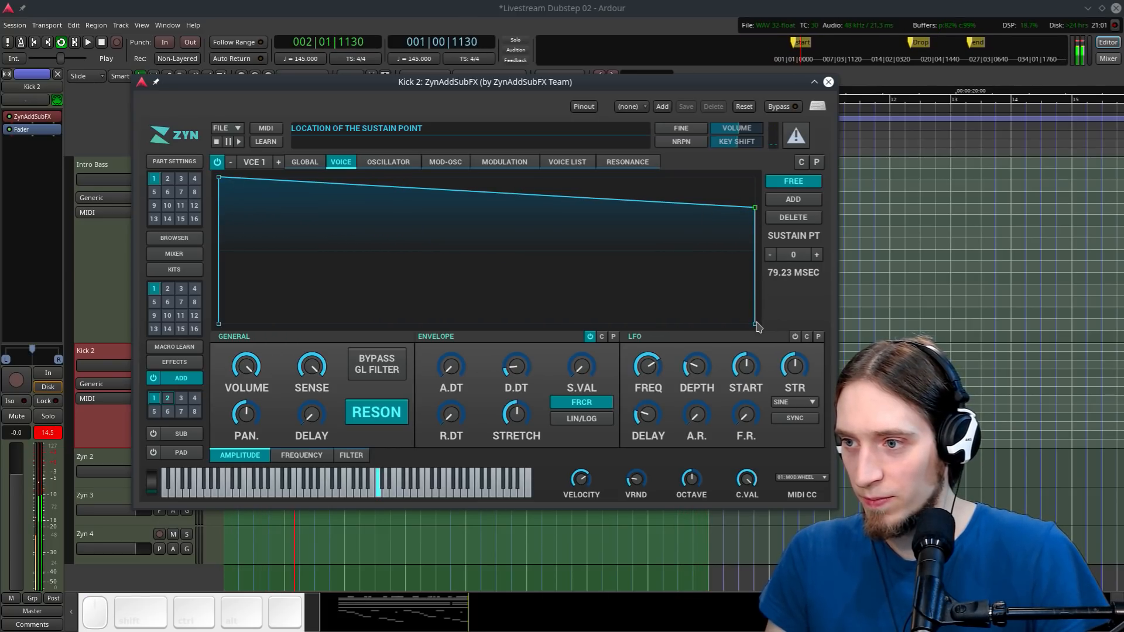
left_click_drag(756, 324, 1016, 325)
left_click_drag(380, 209, 539, 192)
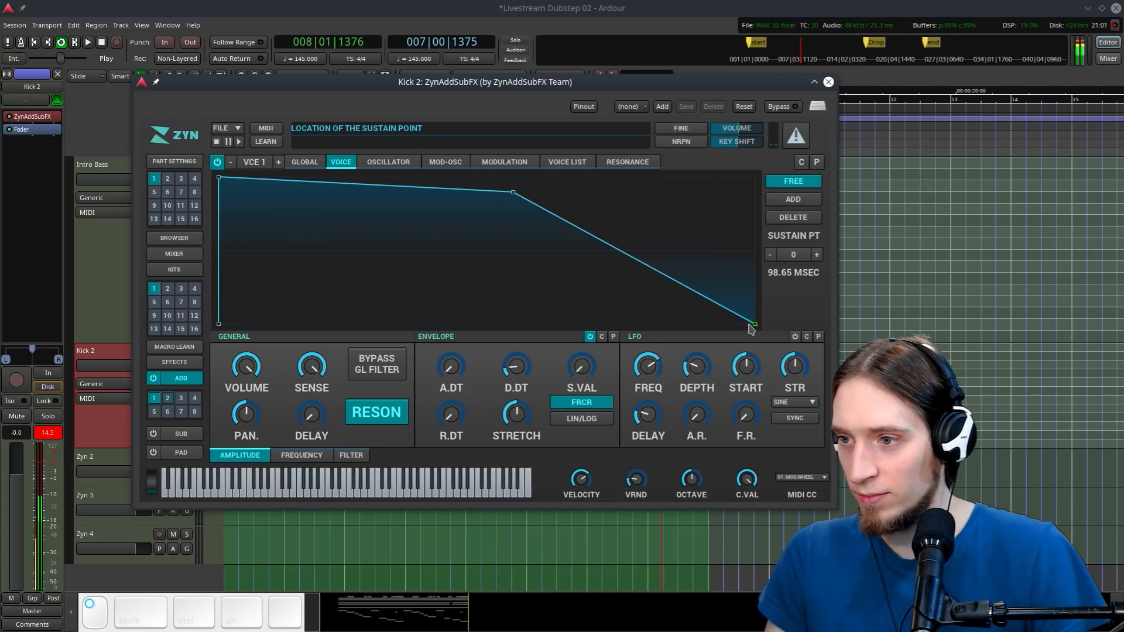
left_click_drag(749, 329, 720, 329)
left_click(828, 82)
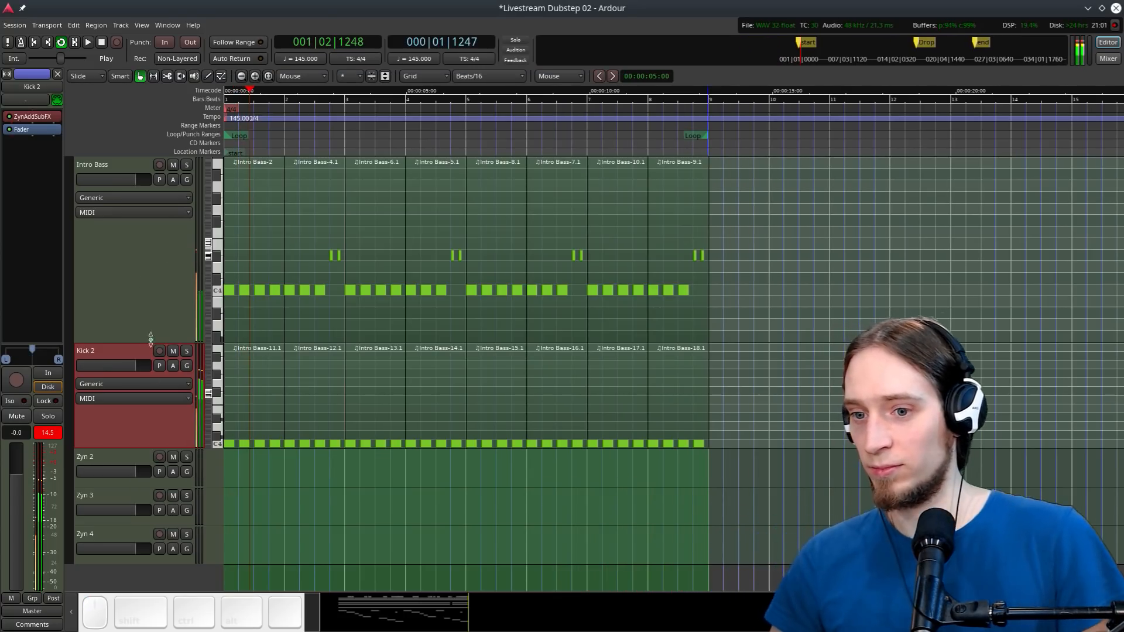
Stop the loop, solo the Intro Bass track and restart playback
left_click(186, 351)
left_click(186, 353)
key("space")
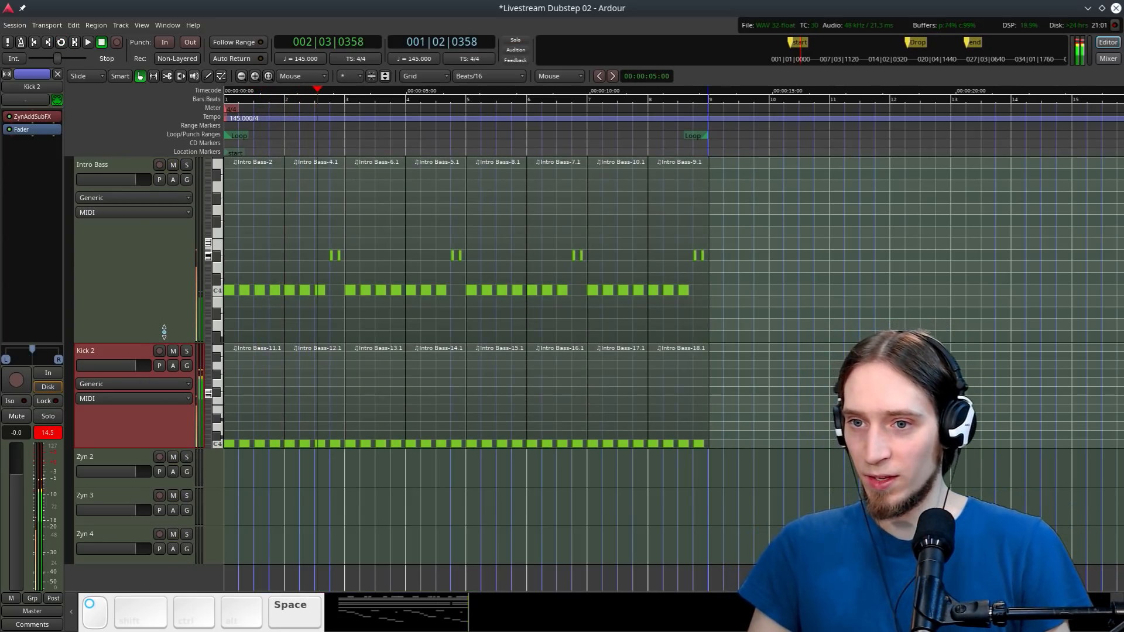
left_click(186, 166)
key("space")
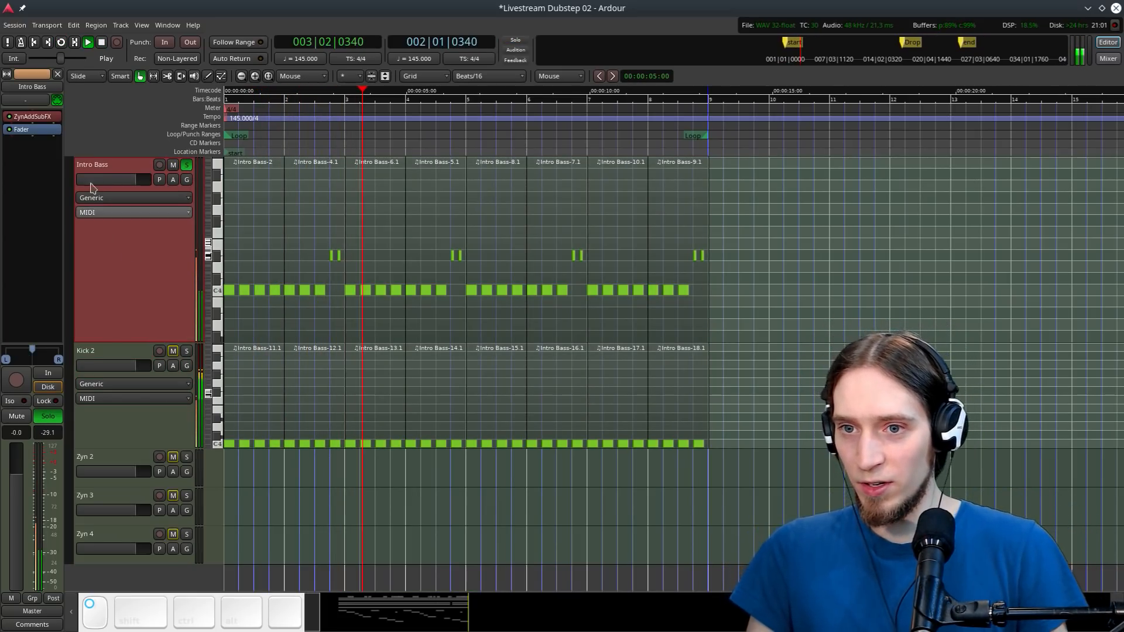
Add the favourite plugin EQ10Q Stereo to the Intro Bass track
right_click(42, 134)
mouse_move(99, 138)
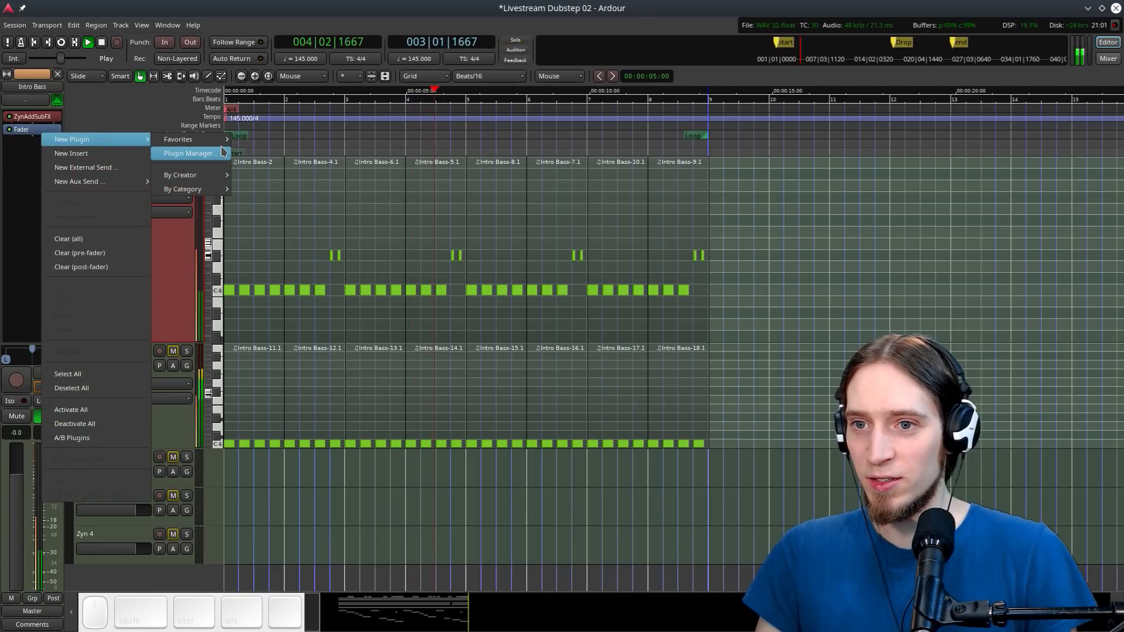
mouse_move(188, 139)
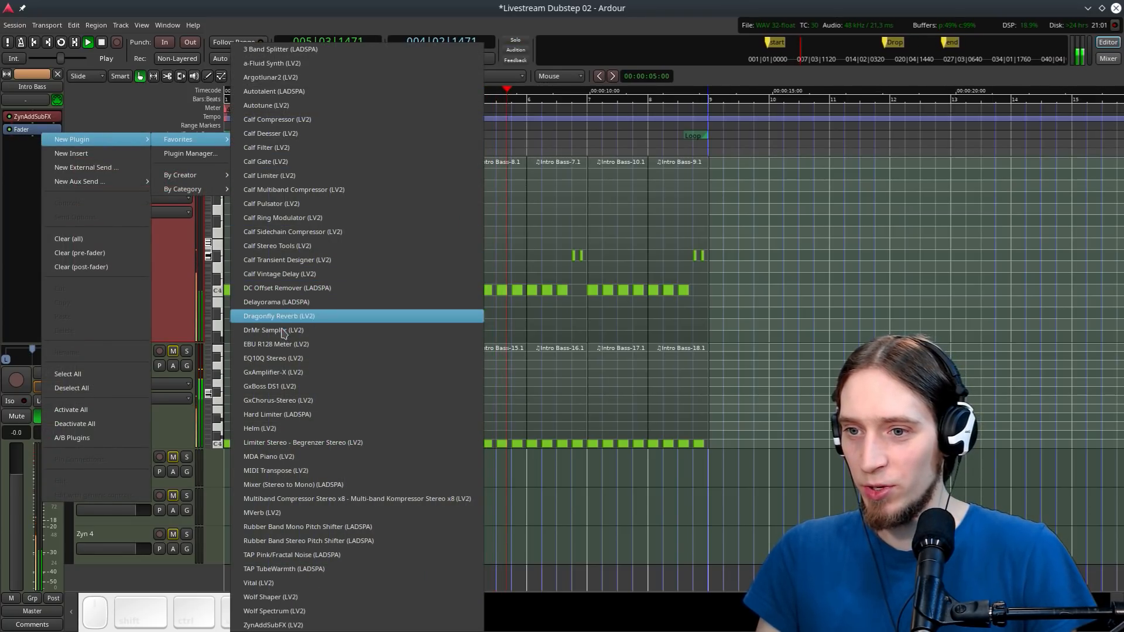
left_click(290, 359)
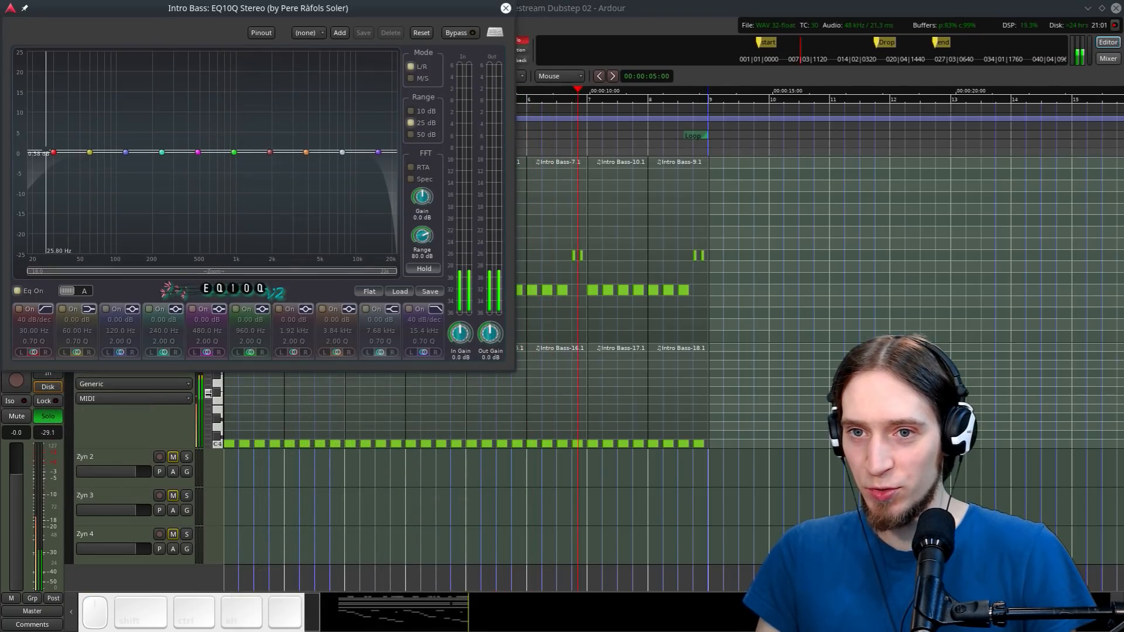
Boost a low-frequency band in the Intro Bass EQ, close its window and replay the track from bar 1
left_click_drag(93, 152, 141, 101)
scroll(137, 103, "down", 3)
key("space")
left_click(567, 144)
left_click(226, 99)
key("space")
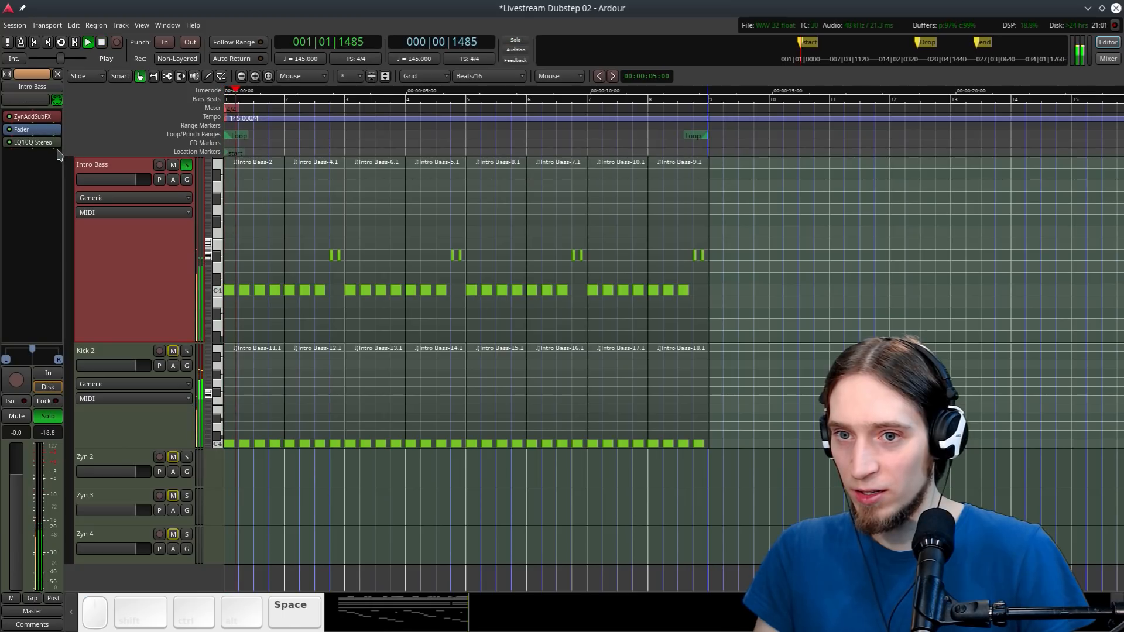
Move EQ10Q Stereo ahead of the Intro Bass fader and insert a Calf Compressor after it
mouse_move(37, 142)
left_mouse_down()
mouse_move(42, 127)
mouse_move(23, 138)
left_mouse_up()
right_click(21, 141)
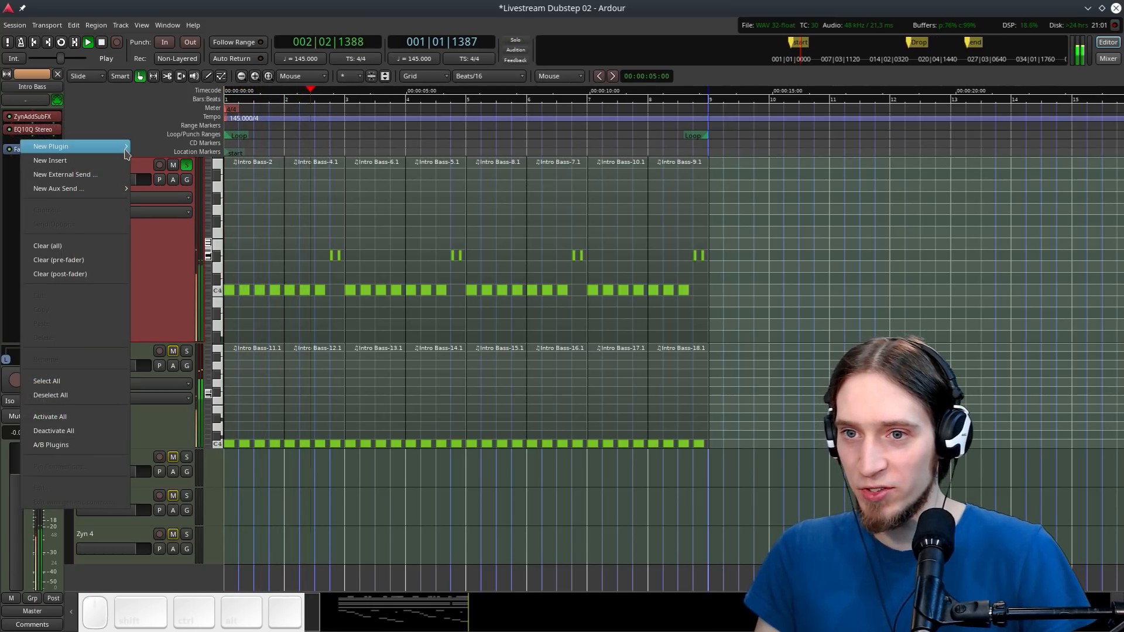
mouse_move(117, 146)
mouse_move(187, 150)
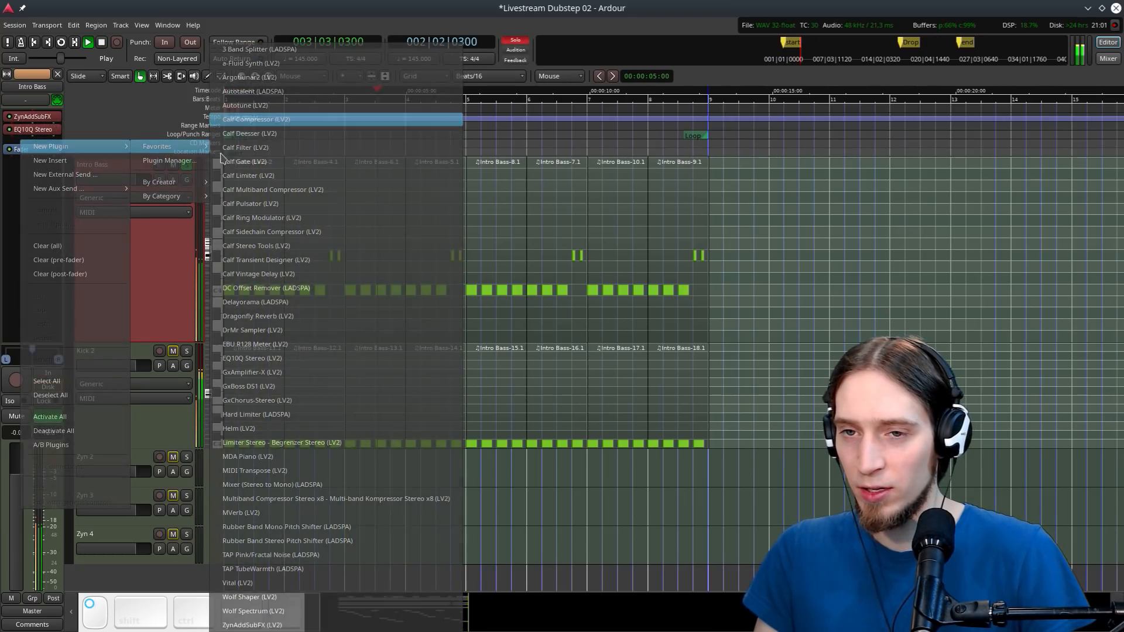
left_click(252, 119)
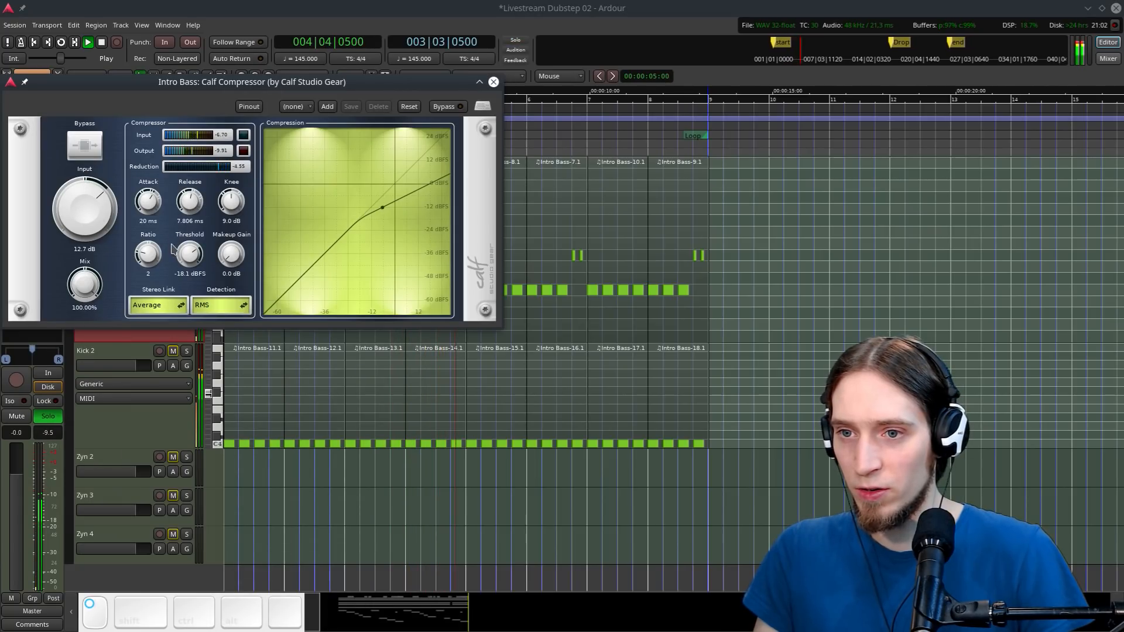
Set the compressor's threshold to -24.6 dBFS and its ratio to 4.531, audition the bass in loop playback and stop
left_click_drag(187, 266, 182, 278)
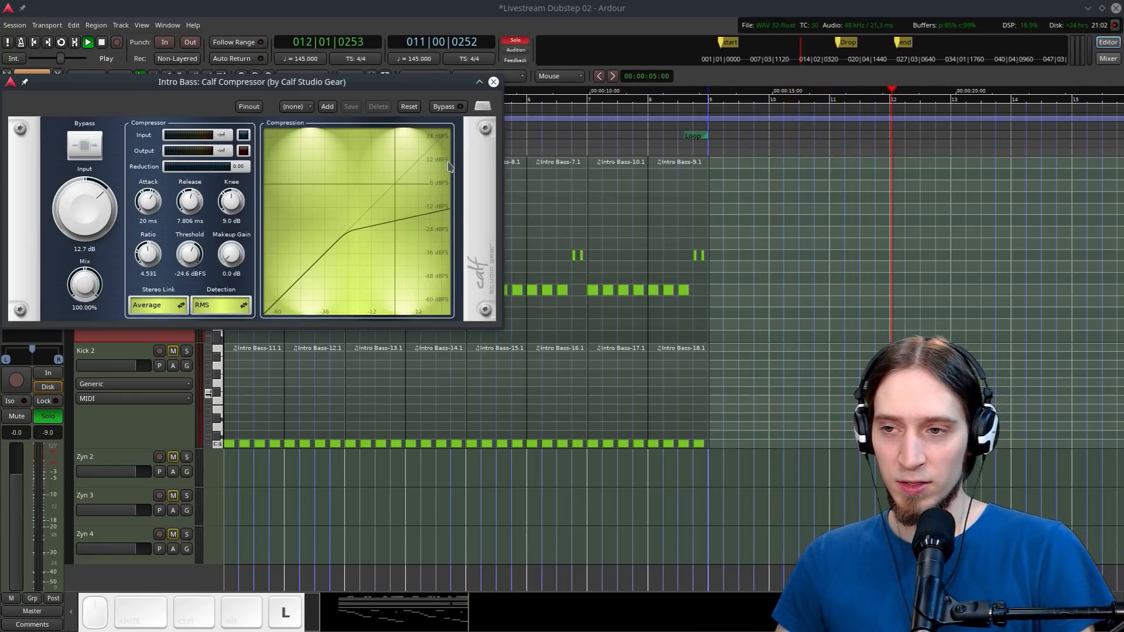
key("l")
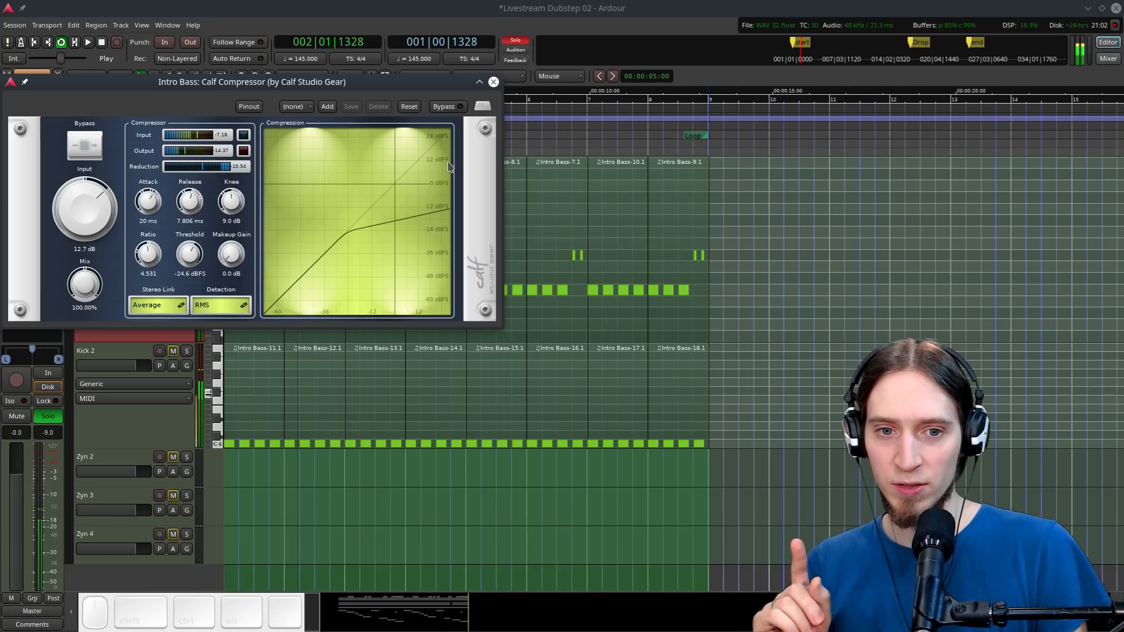
key("space")
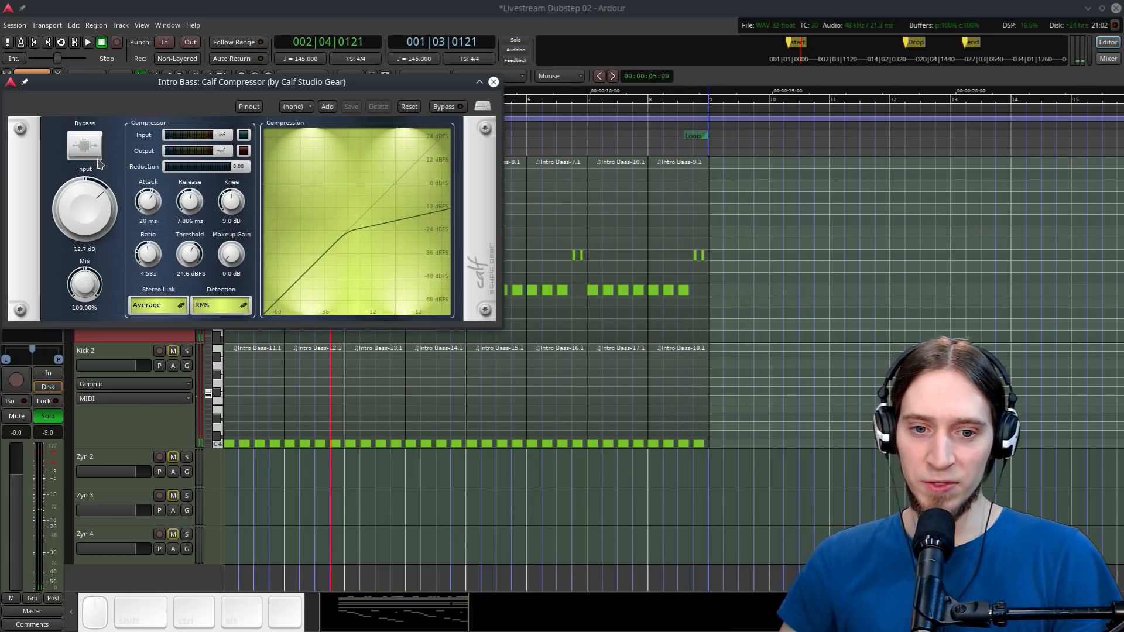
Close the compressor window and play the soloed Intro Bass again from the session start
left_click(494, 82)
key("Home")
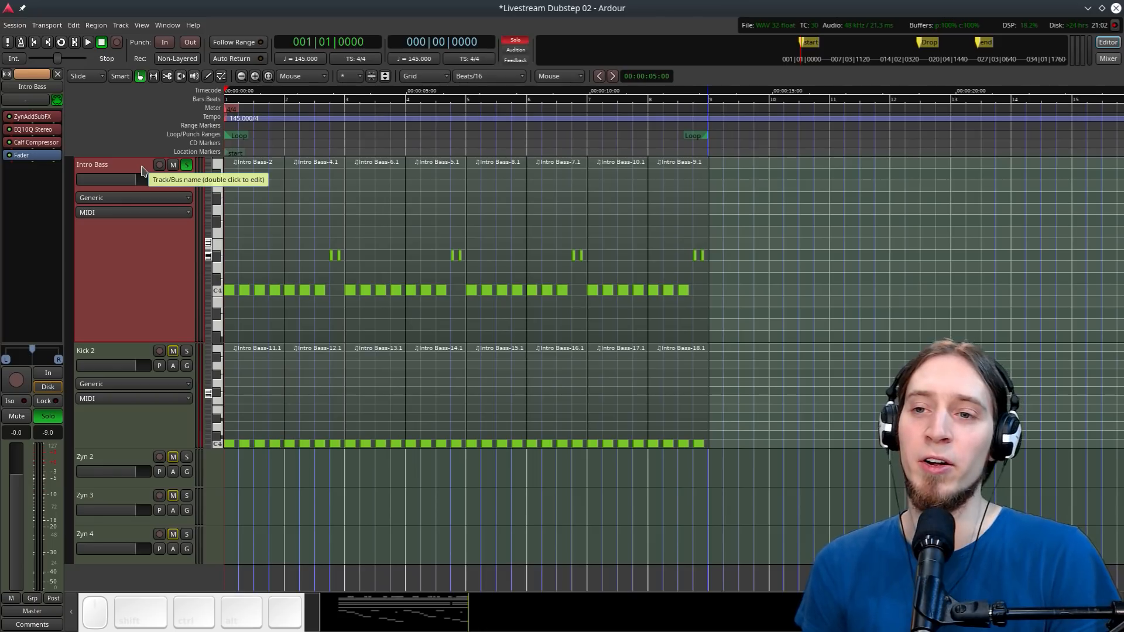
key("space")
key("space")
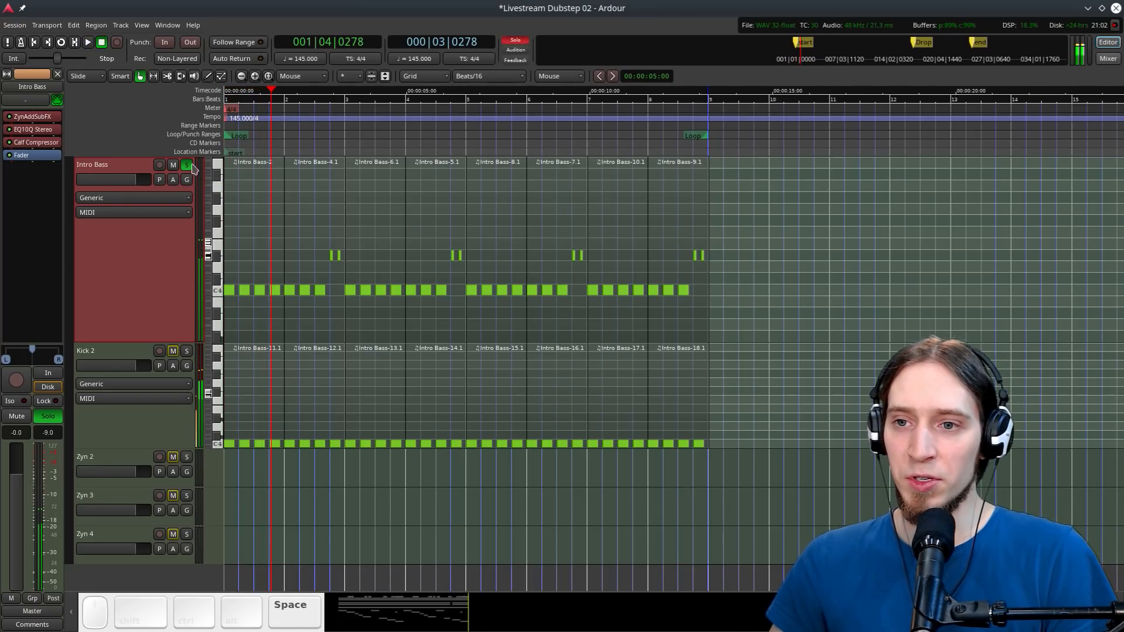
Unsolo the Intro Bass track, then lower the Intro Bass fader to -4.3 dB and the Kick 2 fader during playback
left_click(186, 165)
key("space")
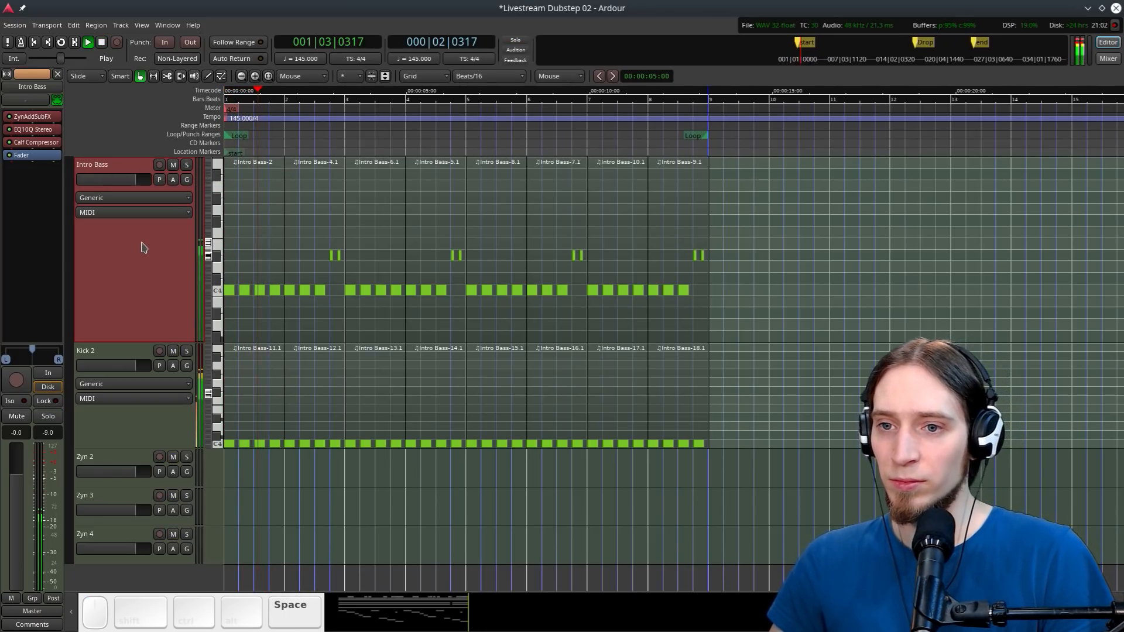
key("space")
key("space")
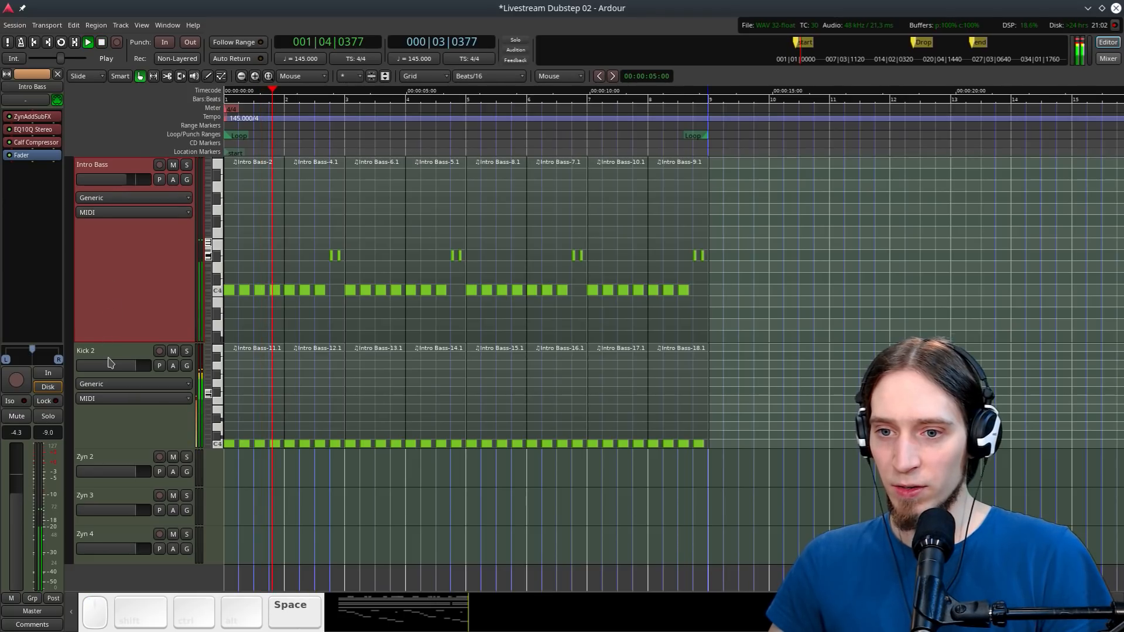
left_click(98, 376)
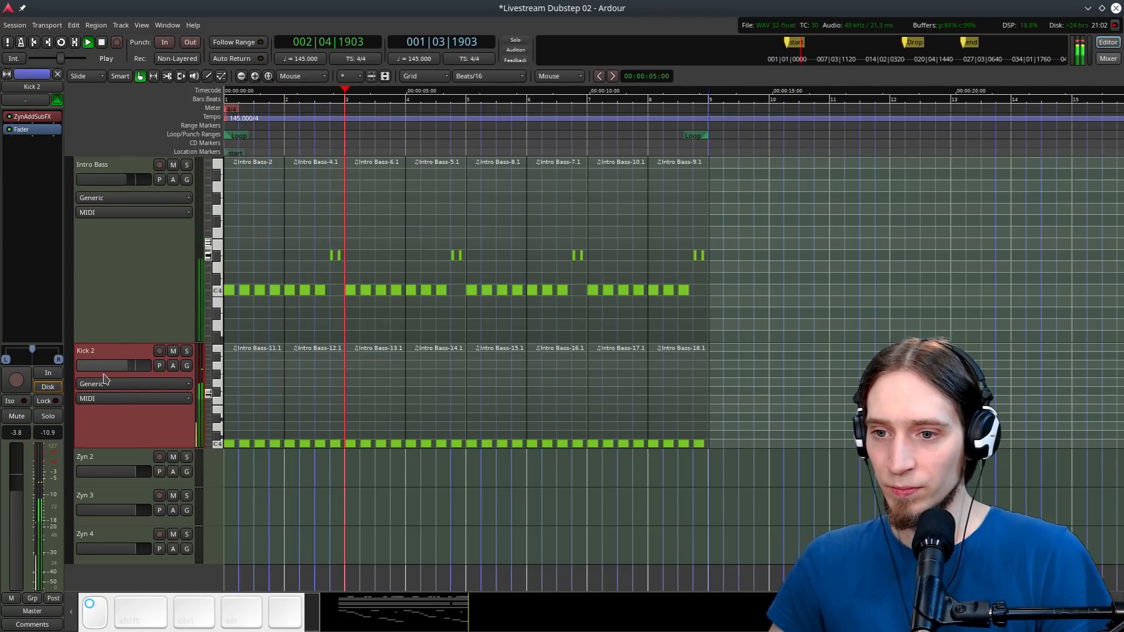
key("space")
left_click(122, 300)
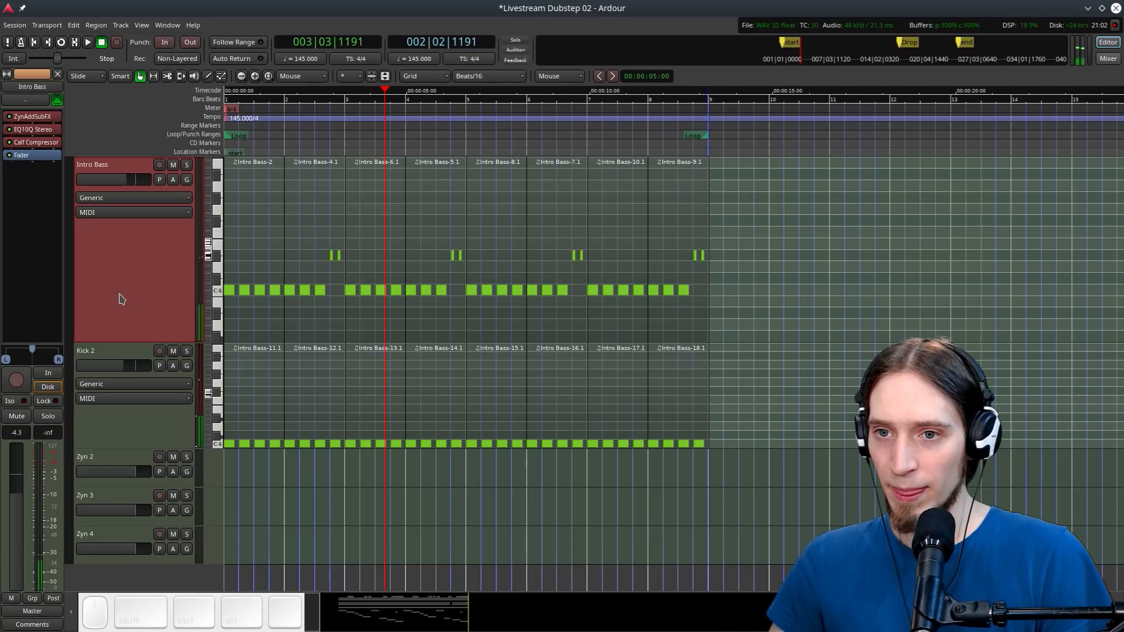
Add the Calf Sidechain Compressor (LV2) to the Intro Bass track
scroll(106, 304, "up", 1)
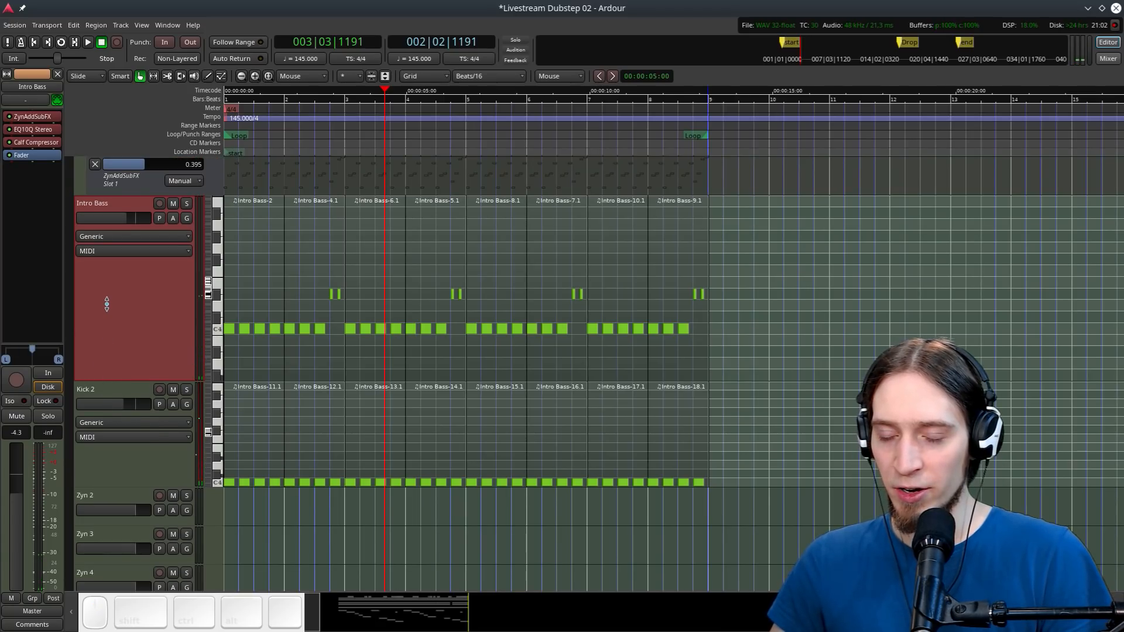
left_click(91, 391)
left_click(114, 349)
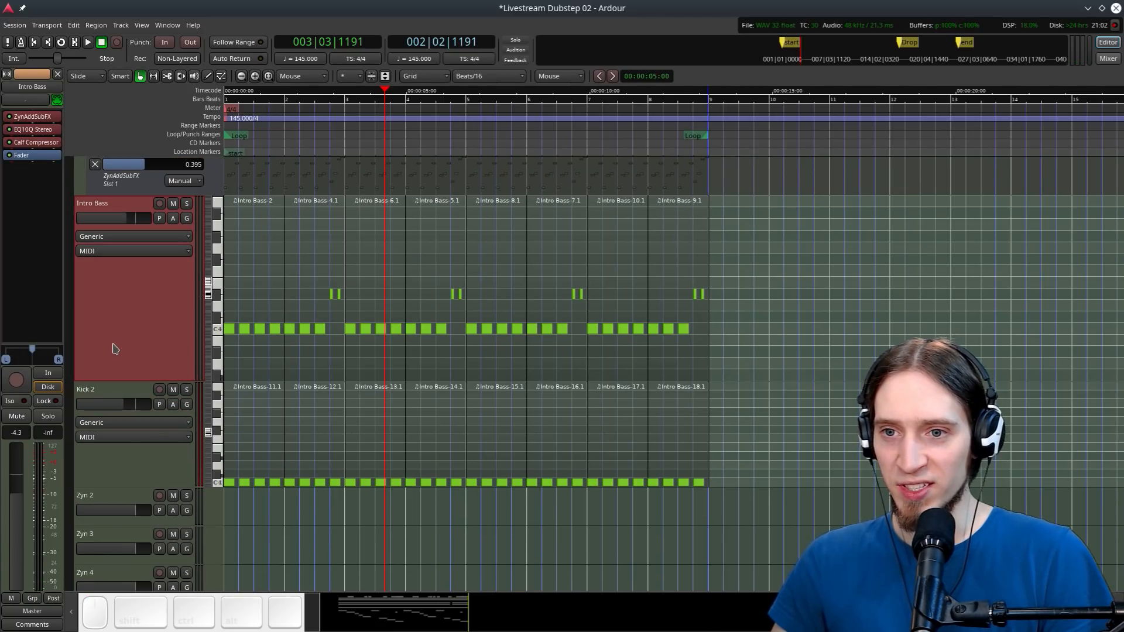
left_click(98, 393)
left_click(99, 359)
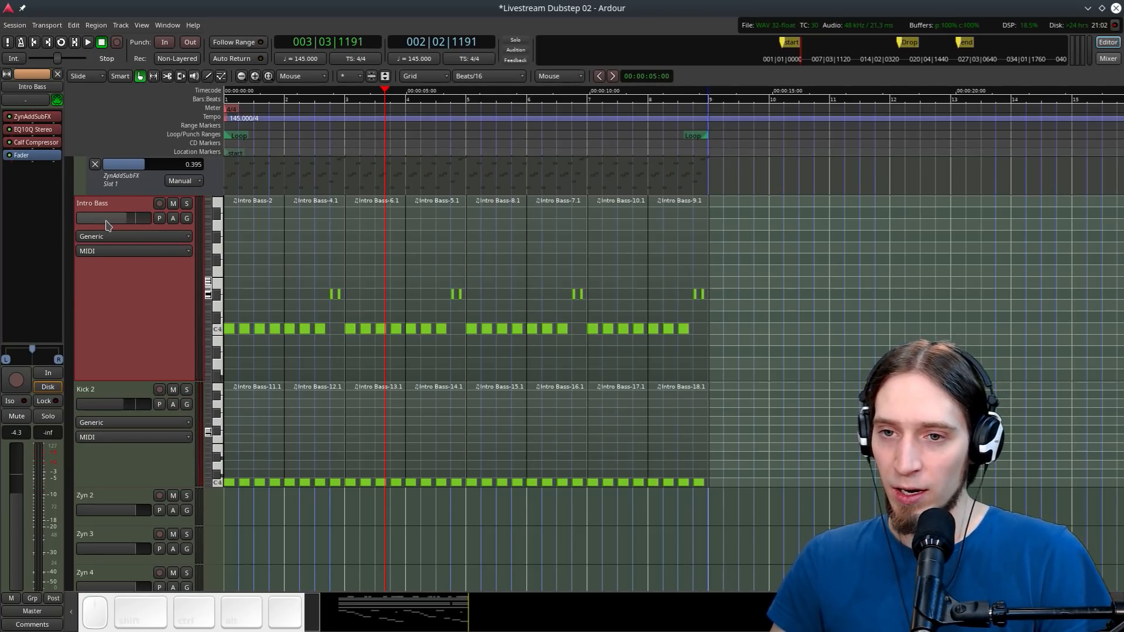
right_click(22, 161)
mouse_move(70, 163)
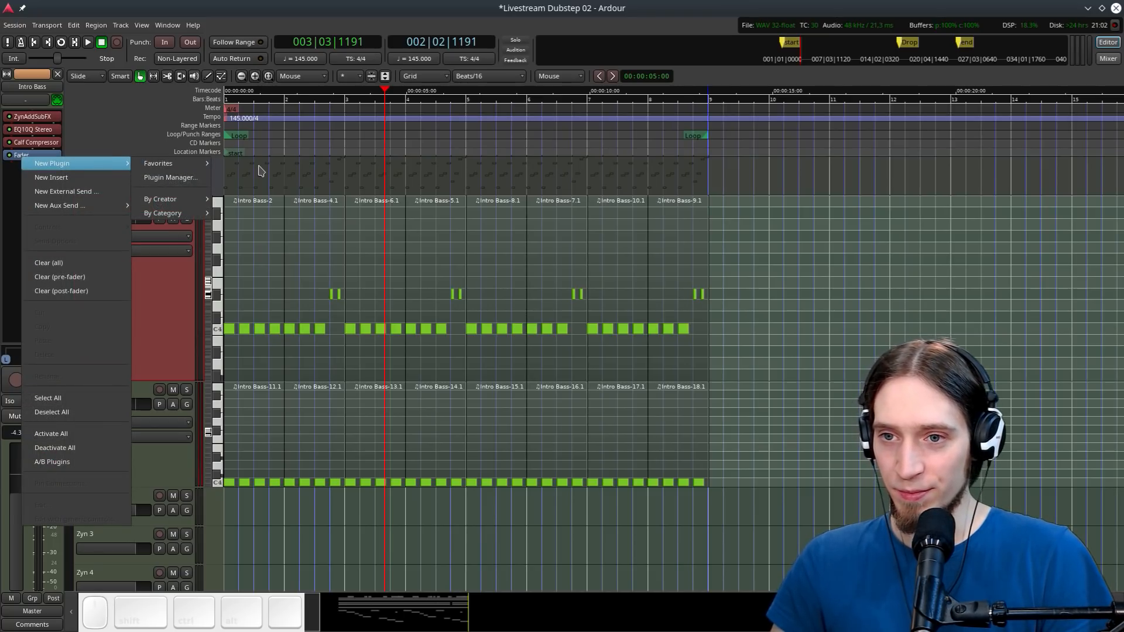
mouse_move(170, 163)
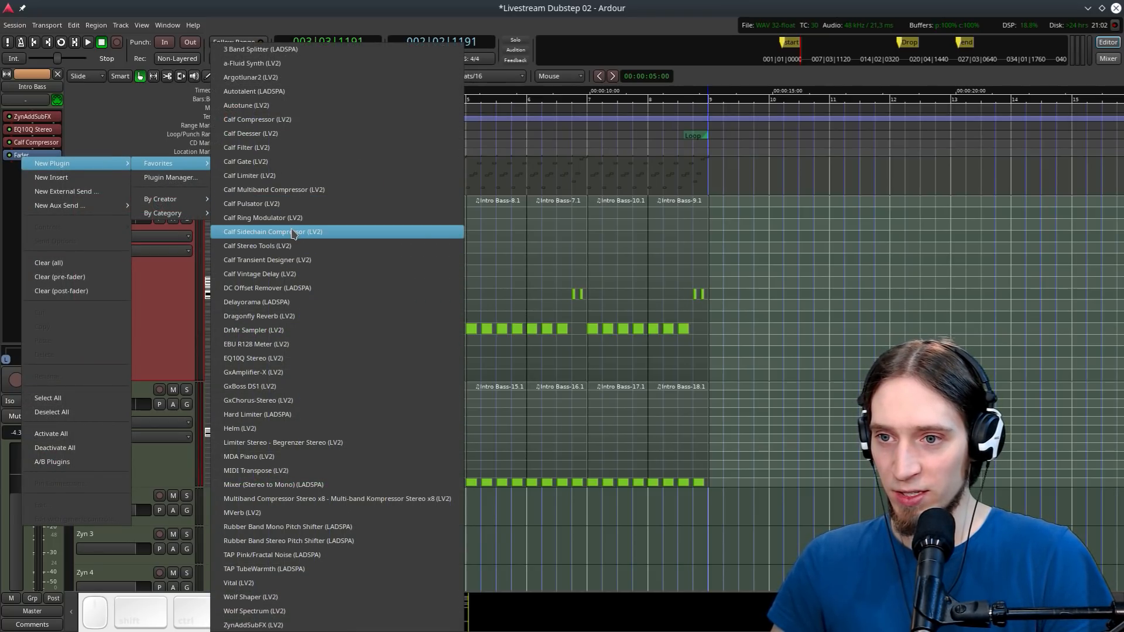
left_click(287, 231)
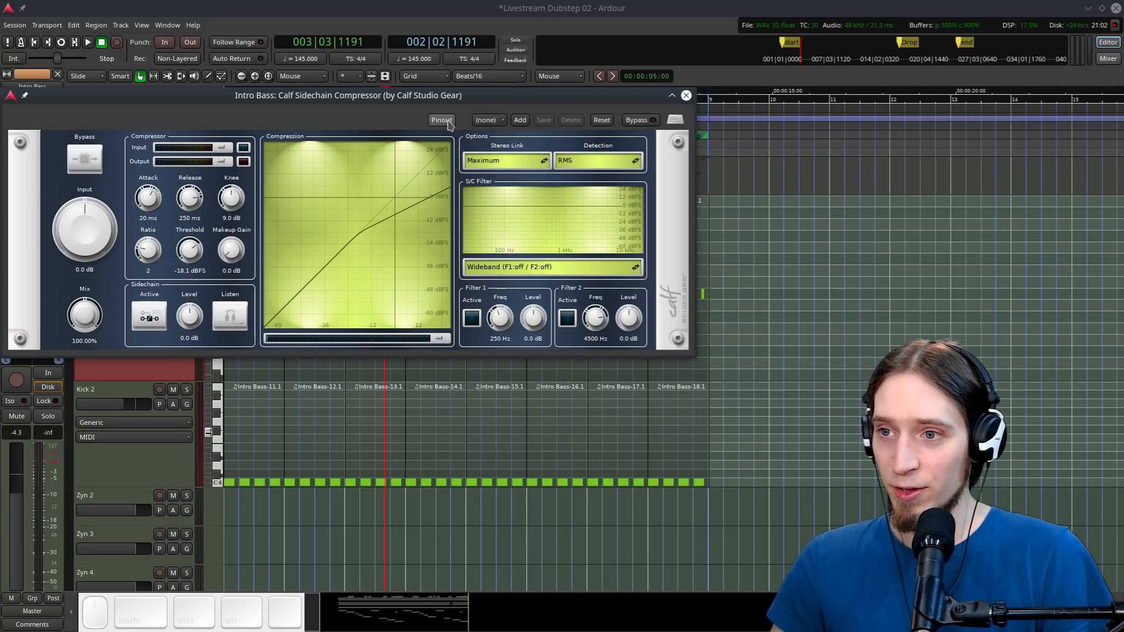
Route the Kick 2 track as the sidechain input in the compressor's pin configuration
left_click(442, 120)
left_click(561, 87)
left_click(571, 98)
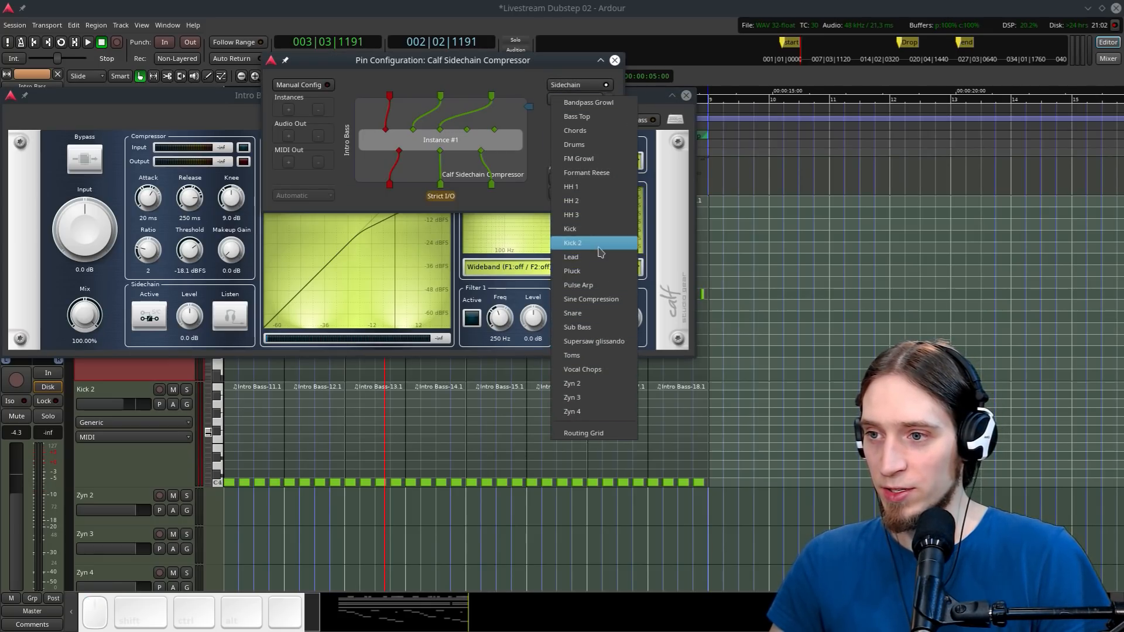
left_click(577, 243)
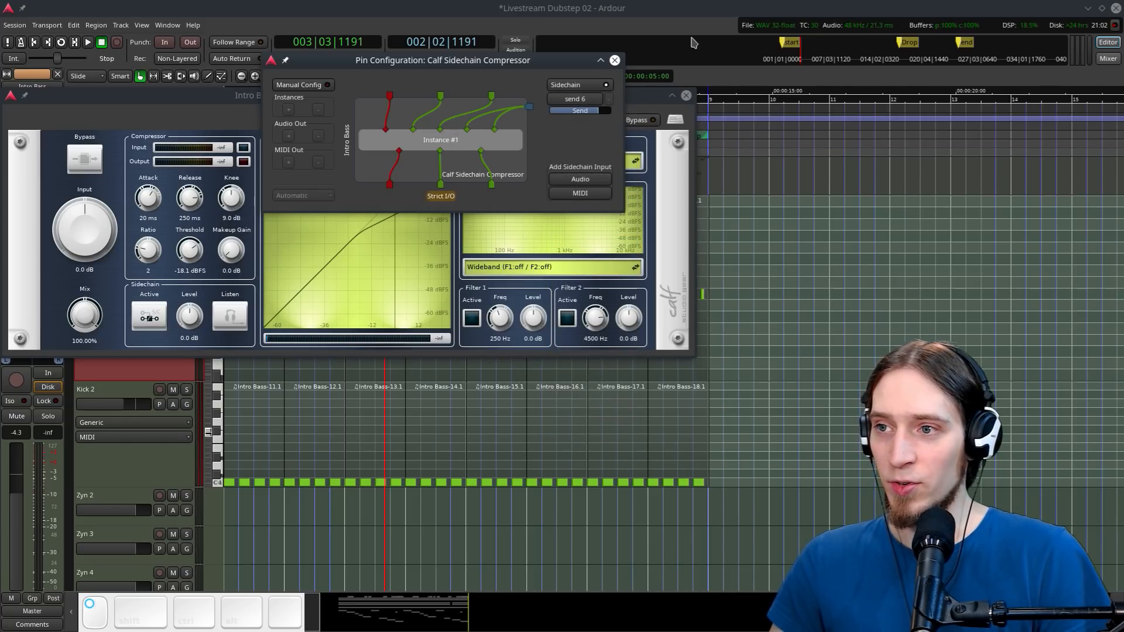
left_click(615, 60)
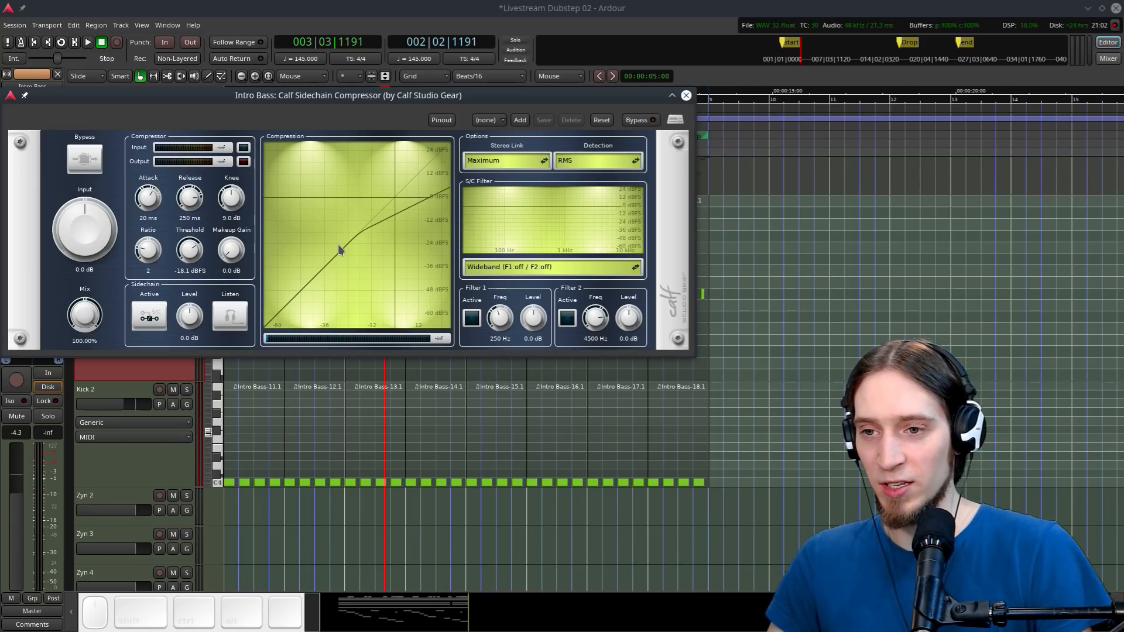
During loop playback, set the sidechain compressor to ratio 5.074, threshold -21.9 dBFS, attack 6.196 ms, release 23.996 ms and makeup gain 1.2 dB, comparing with bypass
key("l")
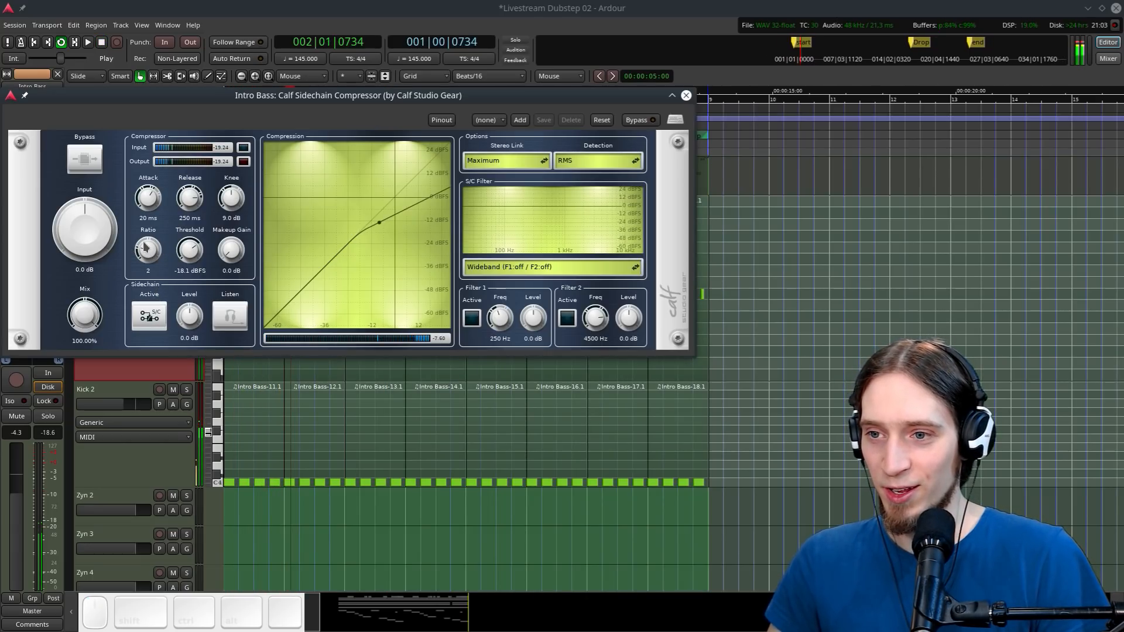
mouse_move(144, 242)
left_mouse_down()
mouse_move(146, 214)
mouse_move(181, 220)
mouse_move(190, 260)
mouse_move(155, 234)
left_mouse_up()
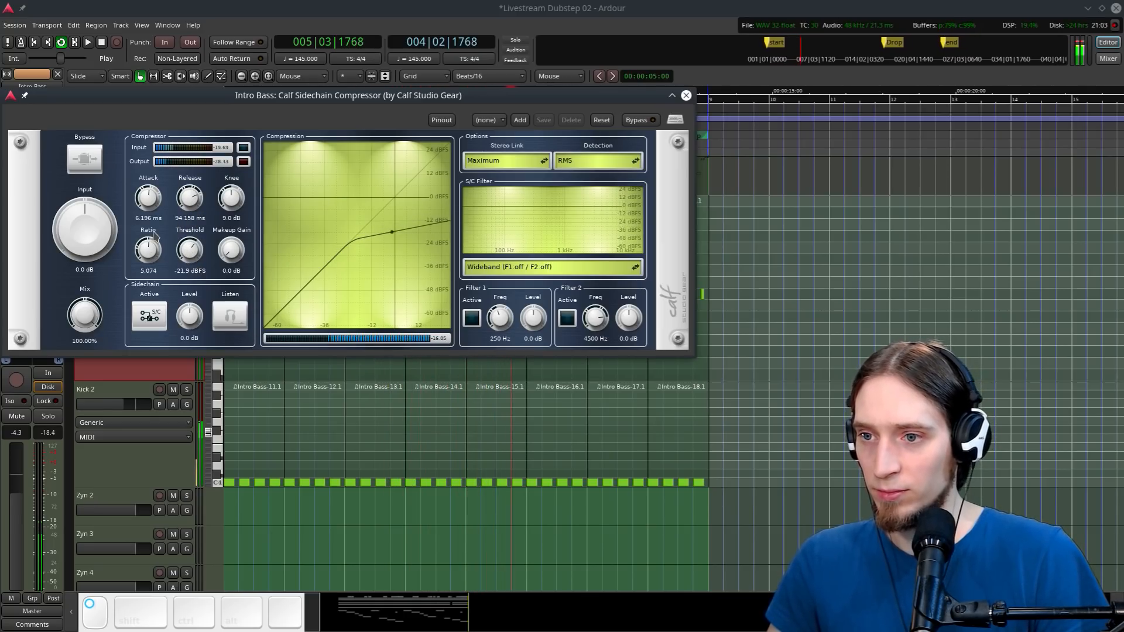
left_click_drag(189, 199, 189, 212)
left_click_drag(230, 250, 229, 217)
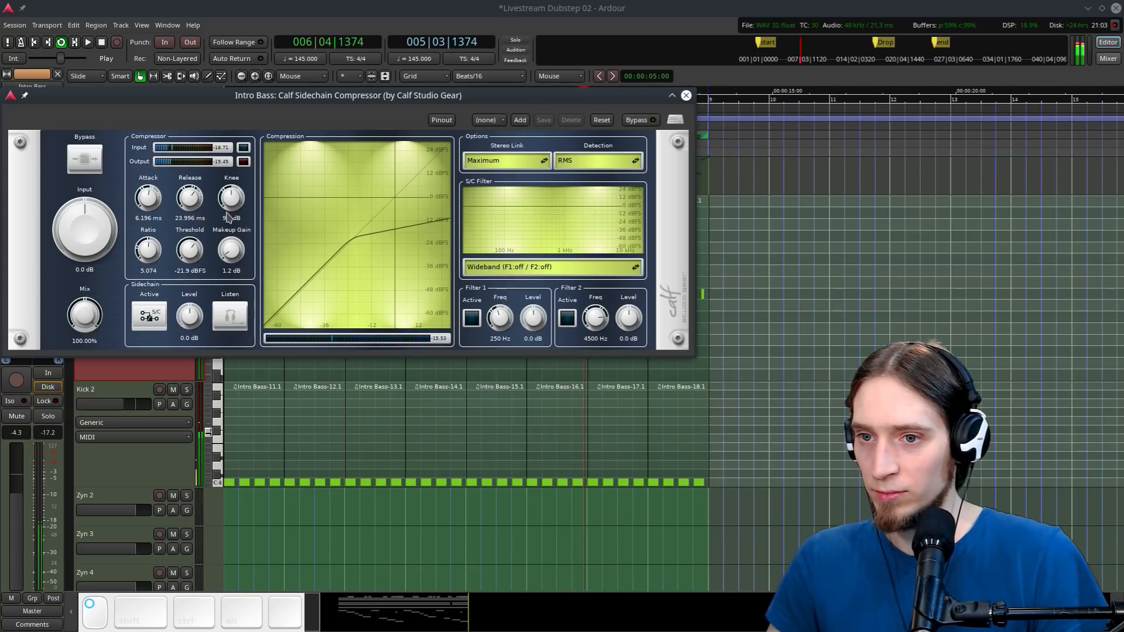
left_click(82, 159)
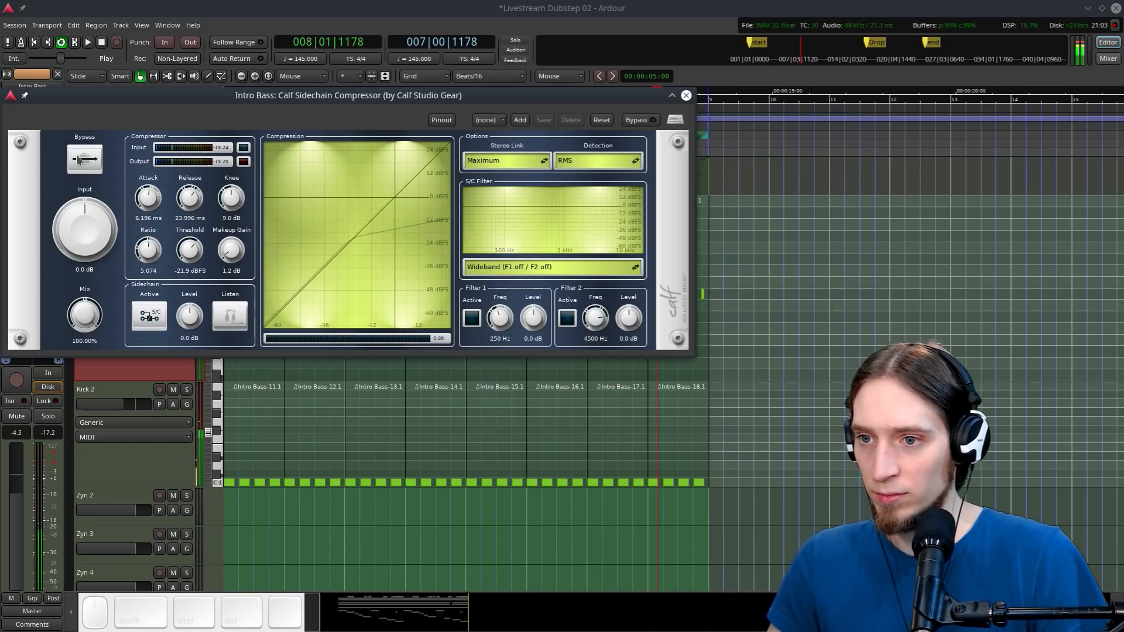
key("space")
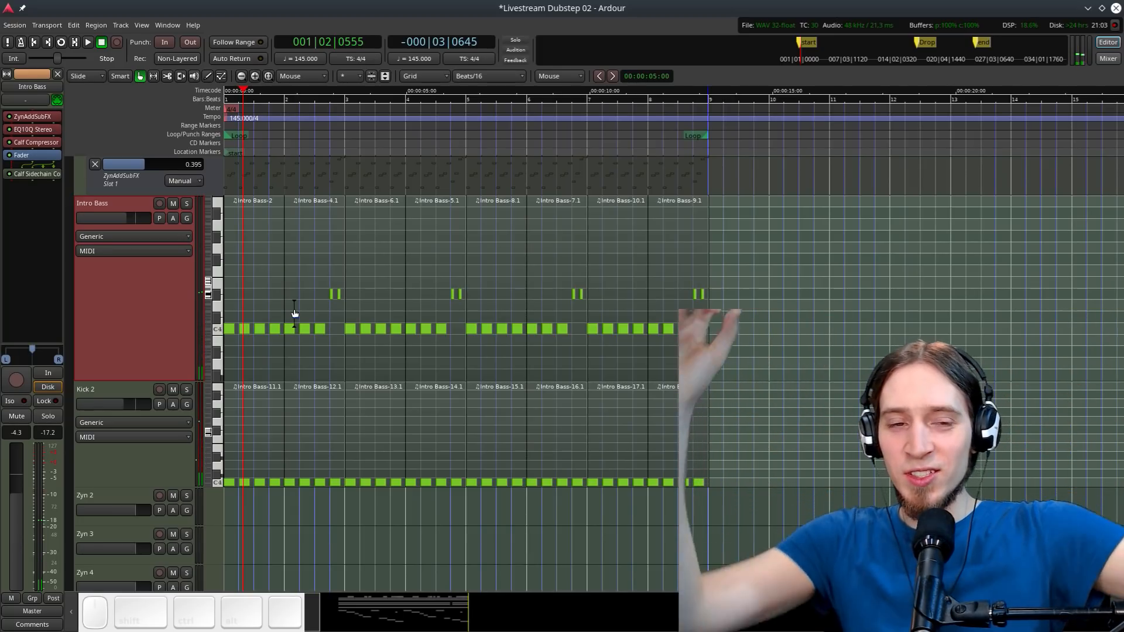
Move the Calf Sidechain Compressor ahead of the Intro Bass fader and audition the intro from the session start
left_click(45, 181)
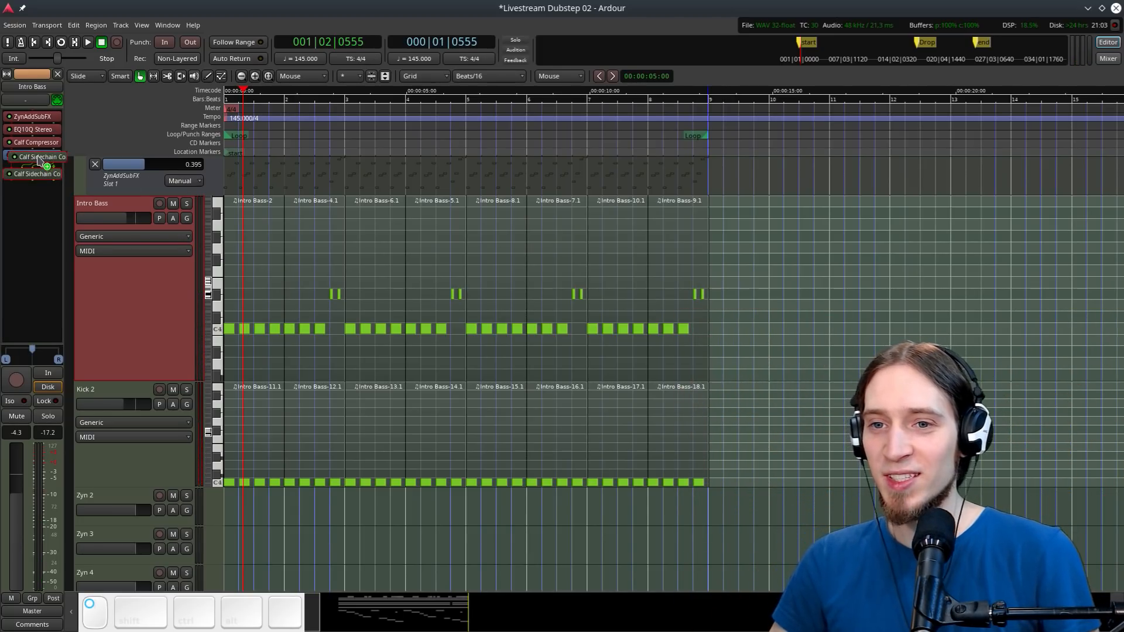
left_click_drag(39, 159, 38, 165)
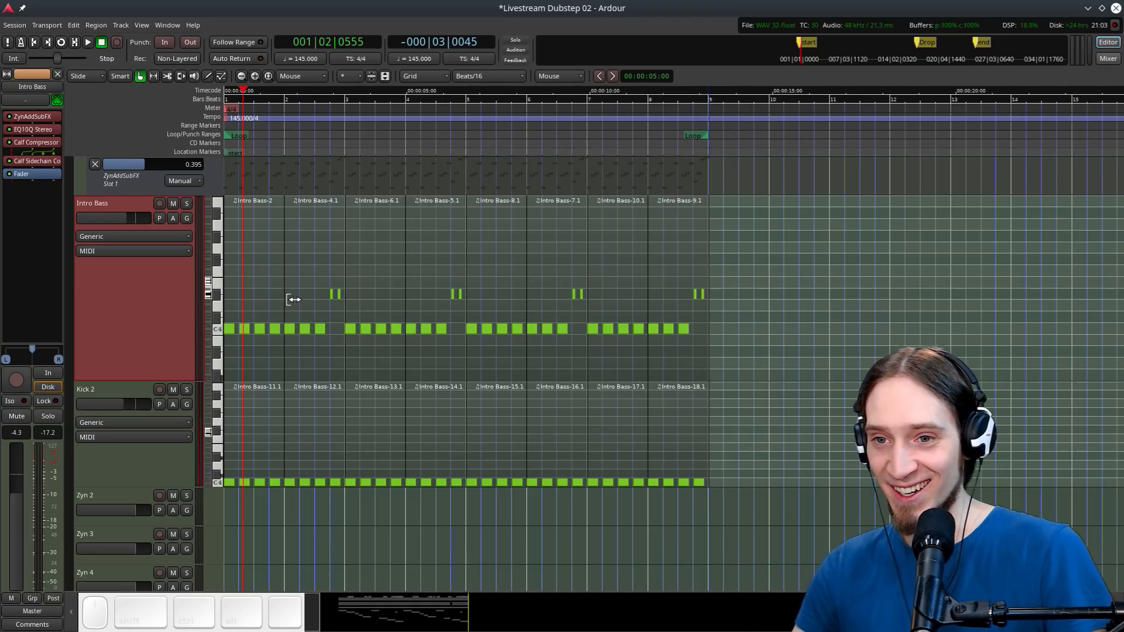
key("space")
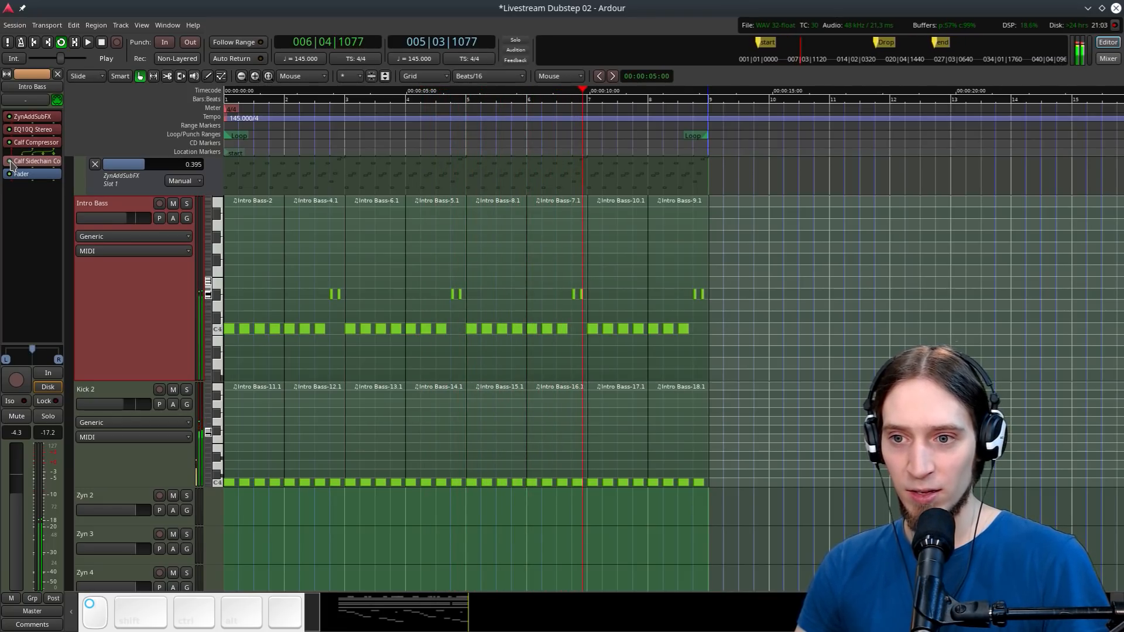
key("space")
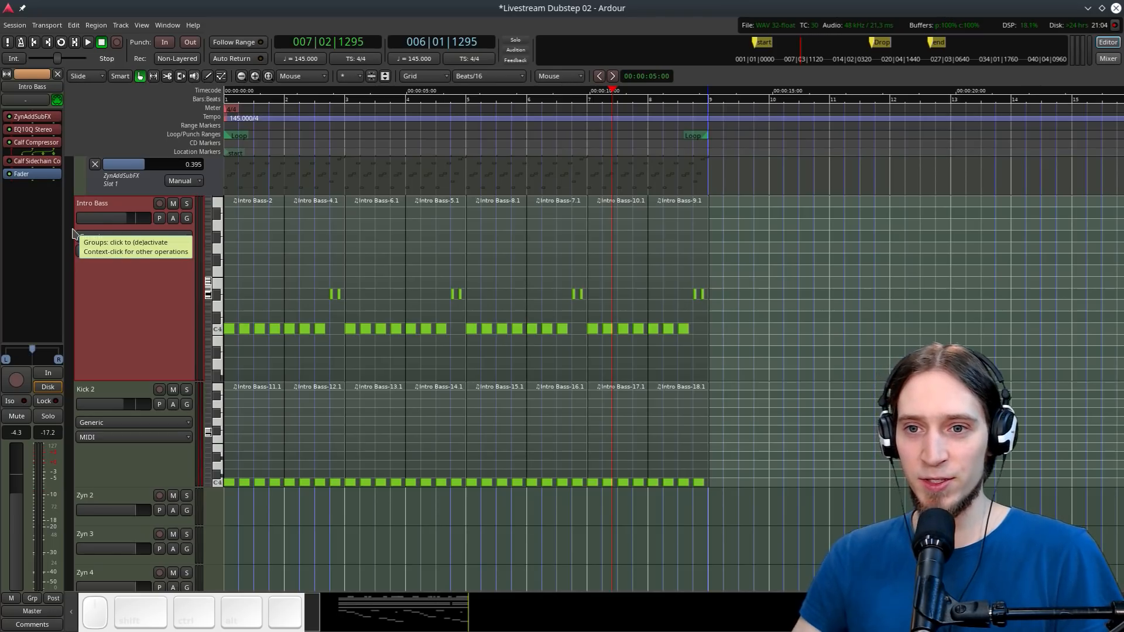
key("Home")
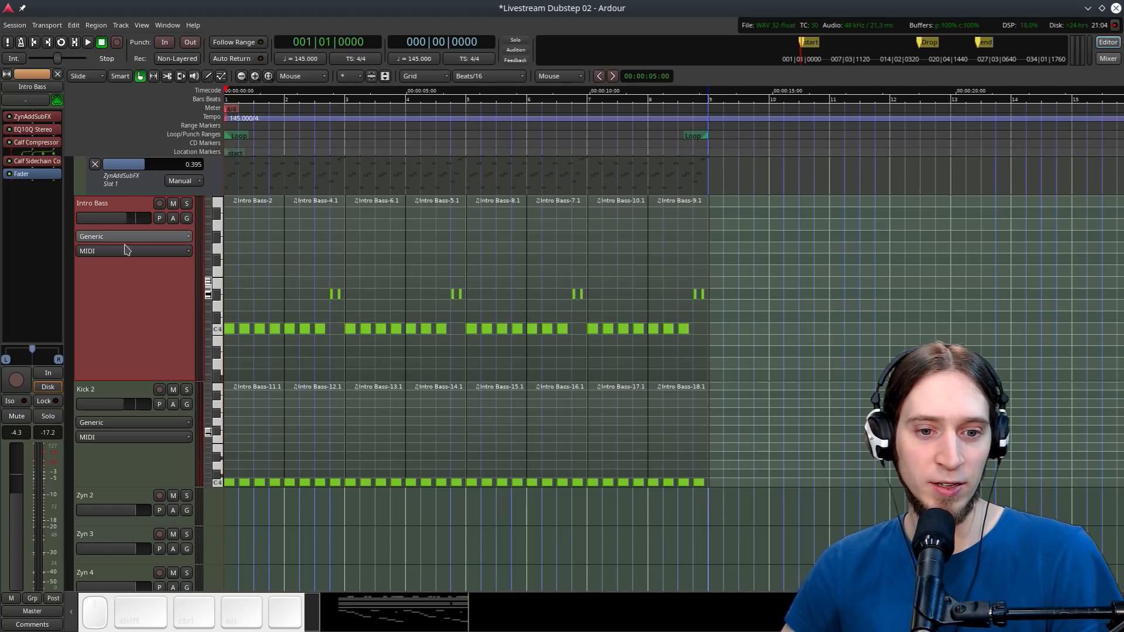
key("space")
key("space")
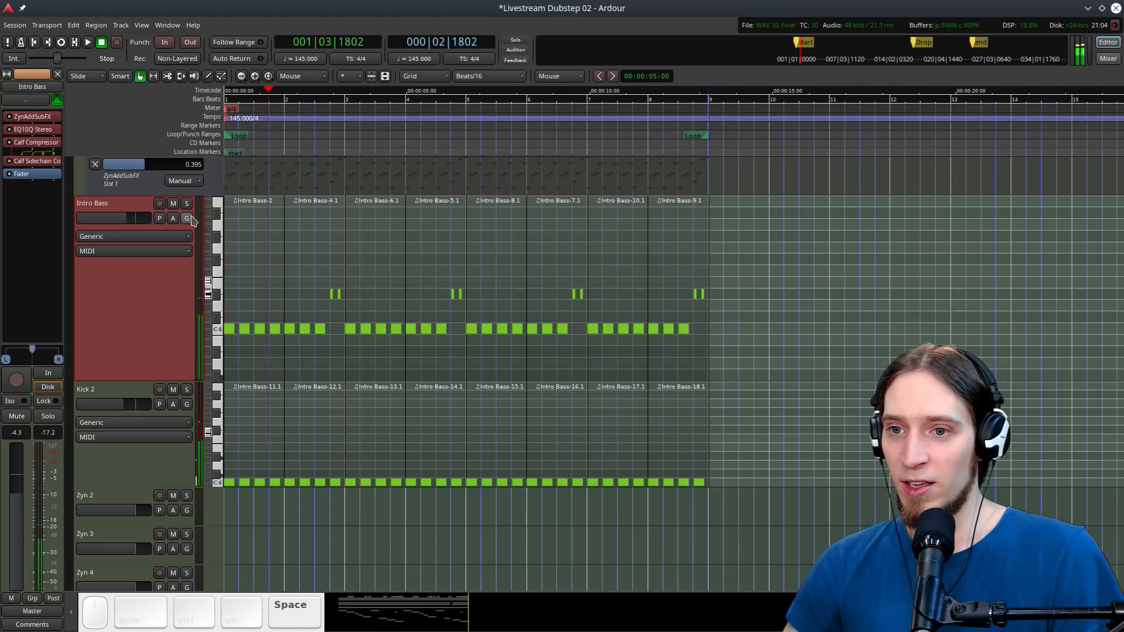
Move all Pluck, Intro Bass and Kick 2 regions together from bar 1 to around bar 9
scroll(276, 263, "down", 5)
scroll(358, 260, "down", 2, "ctrl")
scroll(357, 264, "down", 1, "ctrl")
scroll(357, 264, "down", 5)
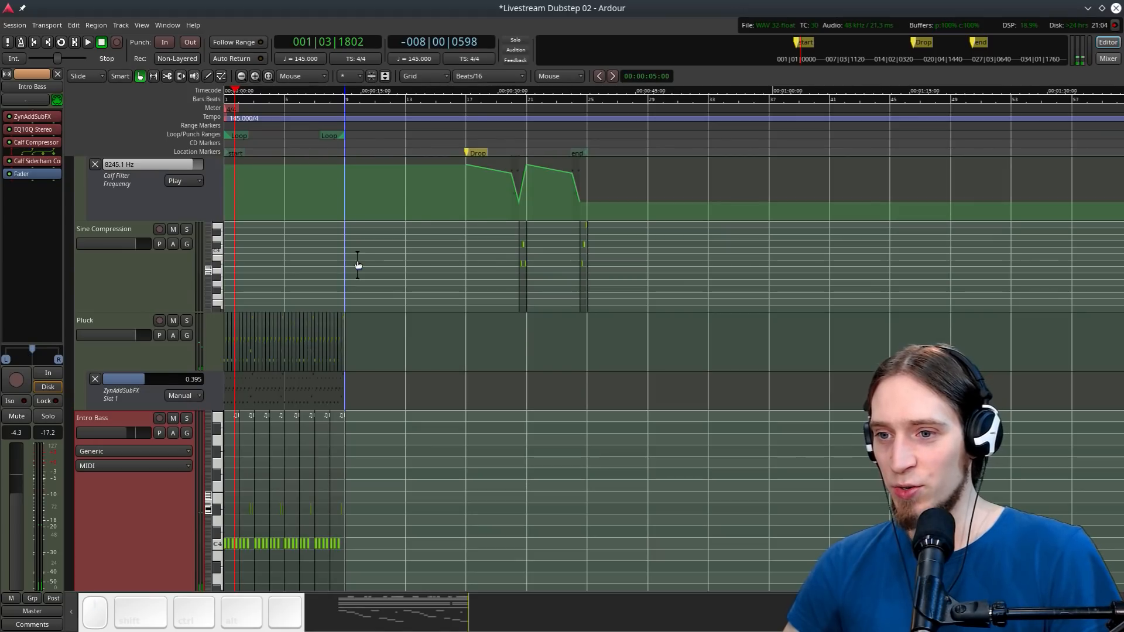
scroll(340, 292, "down", 3)
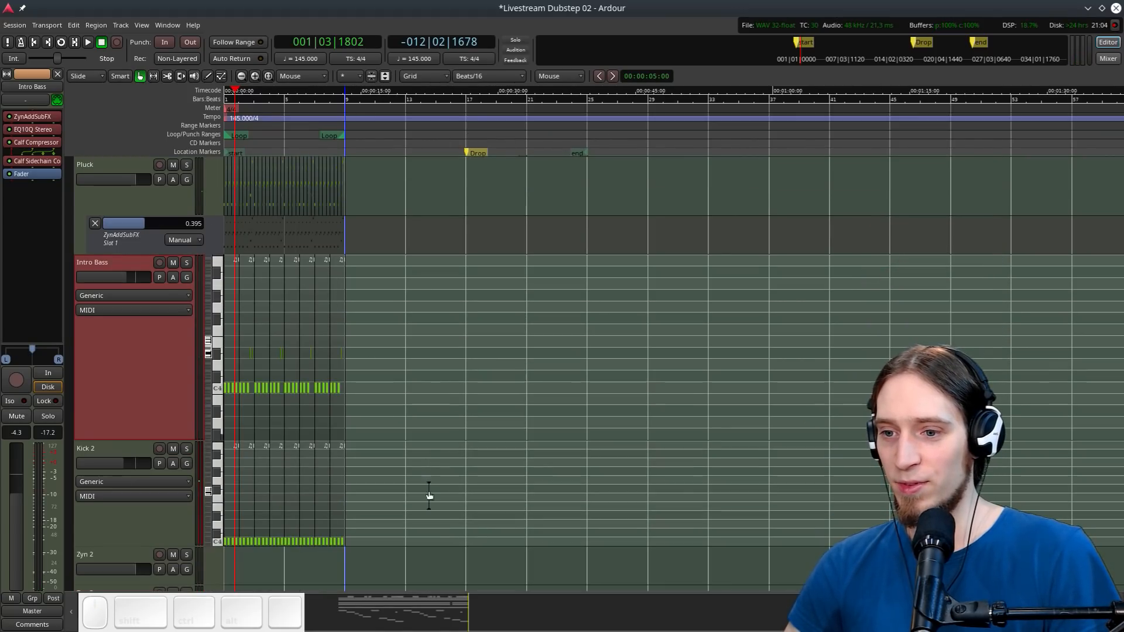
left_click_drag(443, 525, 62, 320)
left_click_drag(382, 178, 218, 196, "ctrl")
scroll(262, 299, "up", 3)
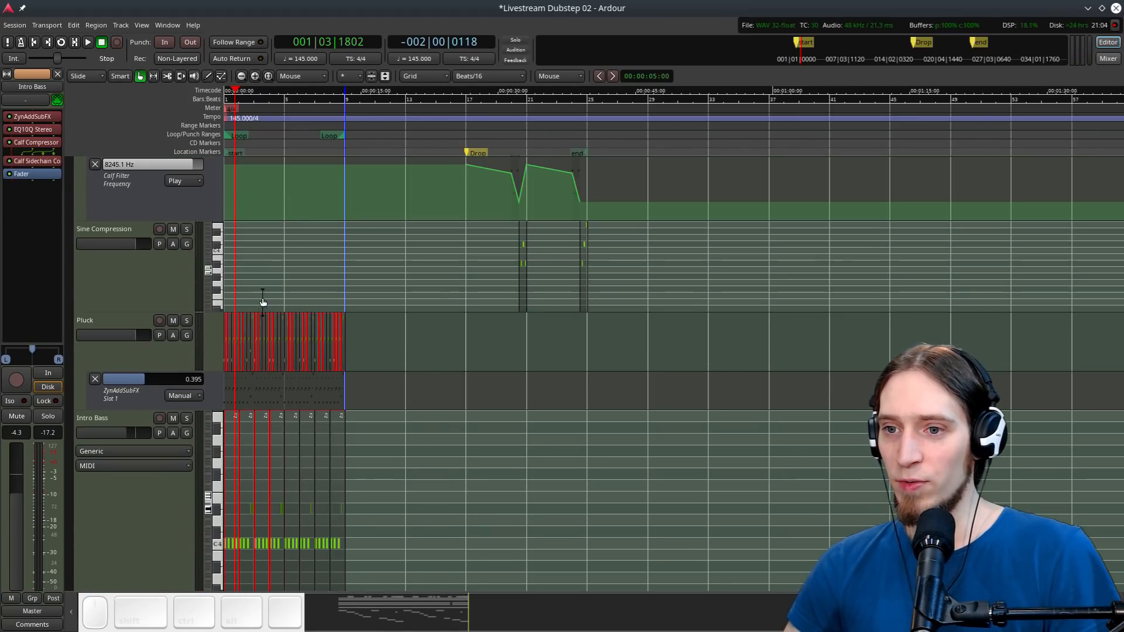
left_click_drag(256, 331, 364, 332)
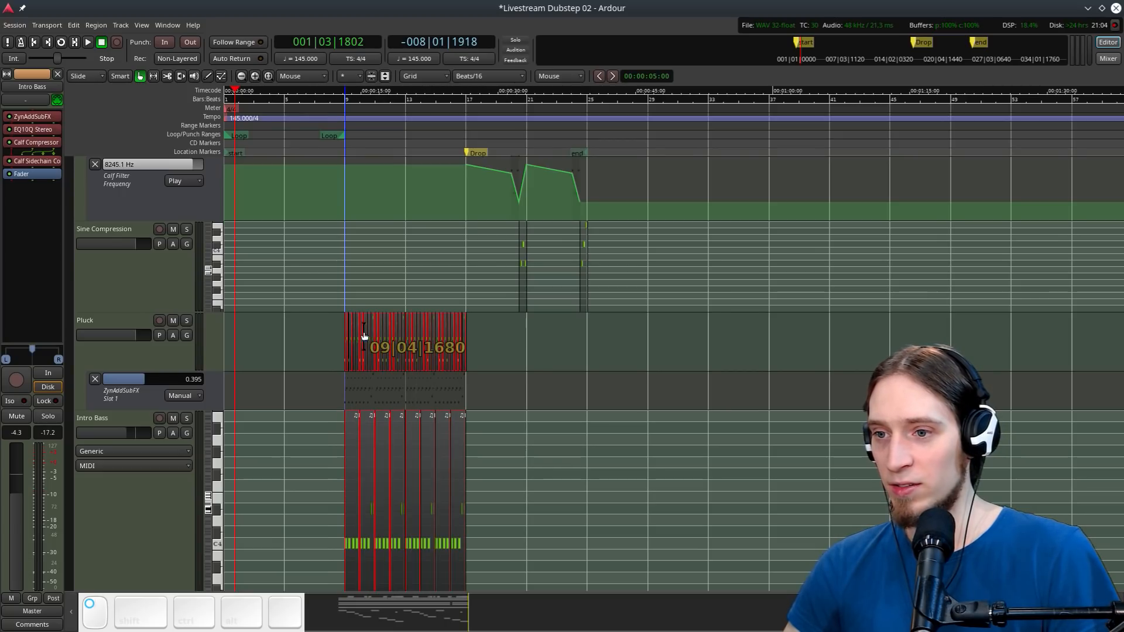
Align the start of the moved regions exactly with bar 9
scroll(418, 333, "up", 2, "ctrl")
scroll(419, 333, "up", 1, "ctrl")
scroll(423, 335, "down", 2, "ctrl")
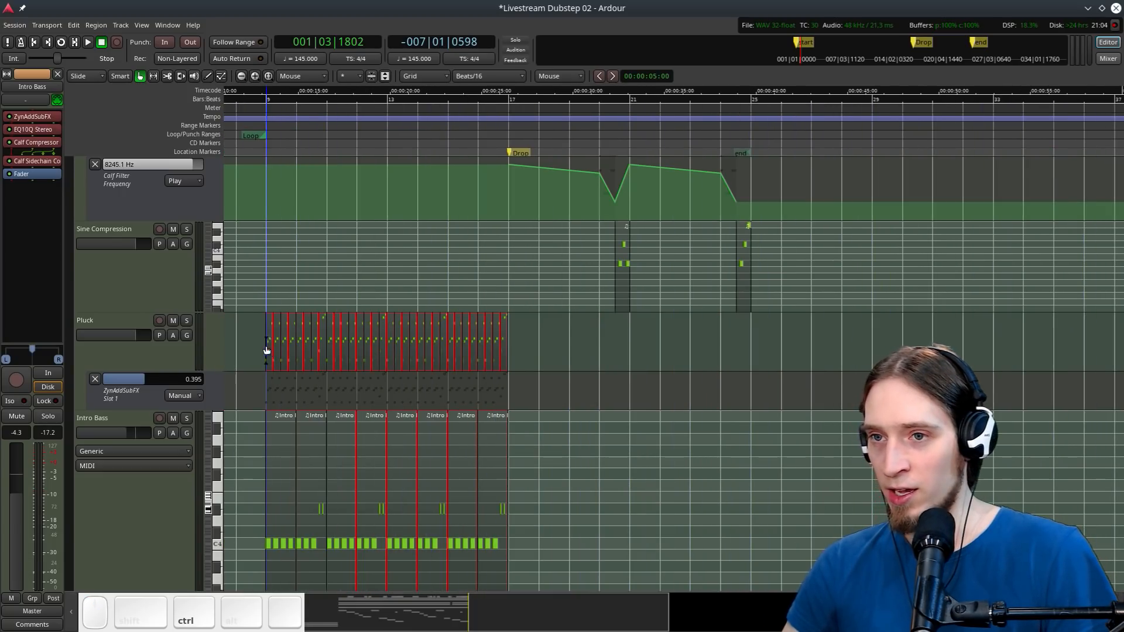
scroll(263, 348, "up", 4, "ctrl")
left_click_drag(322, 324, 332, 323)
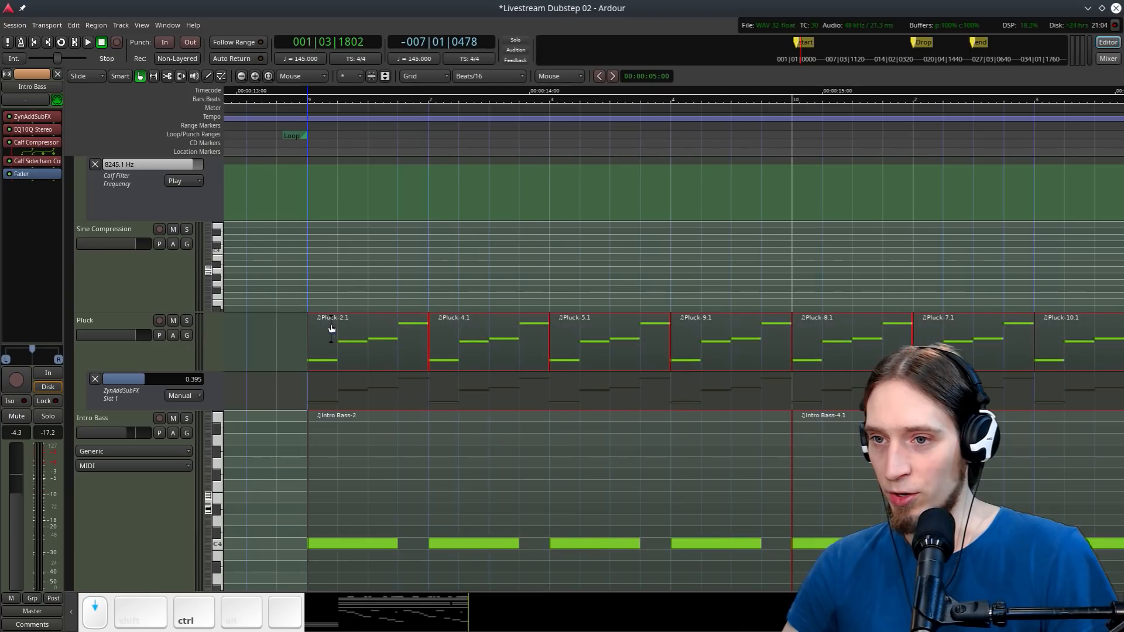
scroll(332, 323, "down", 3, "ctrl")
Play the moved regions from bar 9 through the Drop marker at bar 17
left_click(297, 121)
key("space")
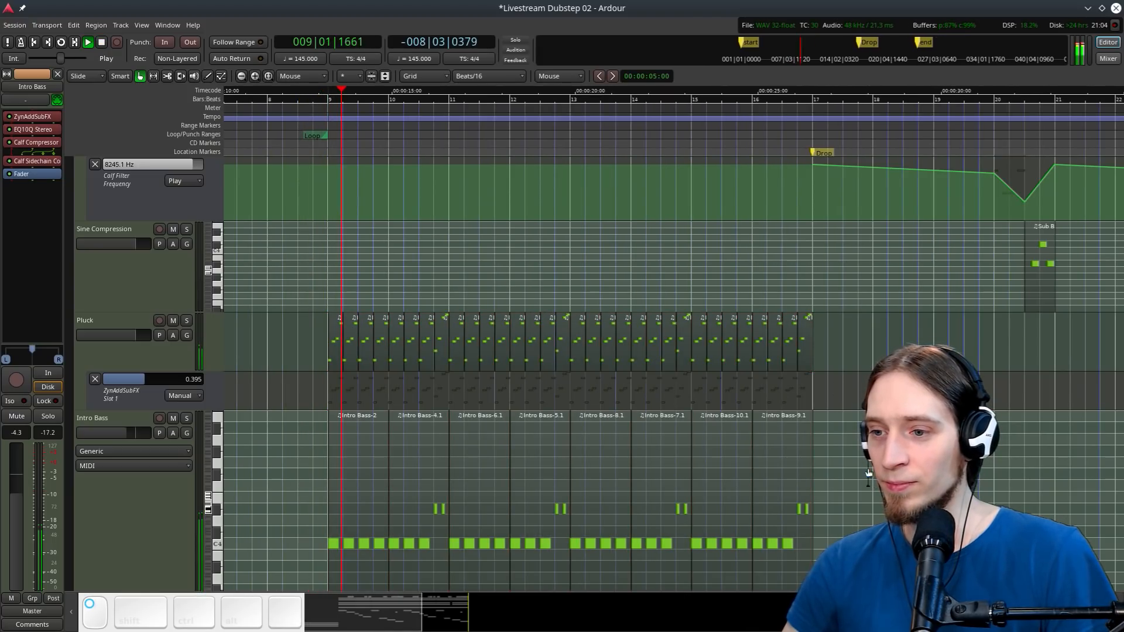
scroll(519, 328, "down", 3)
scroll(519, 324, "up", 2)
scroll(519, 323, "down", 1, "ctrl")
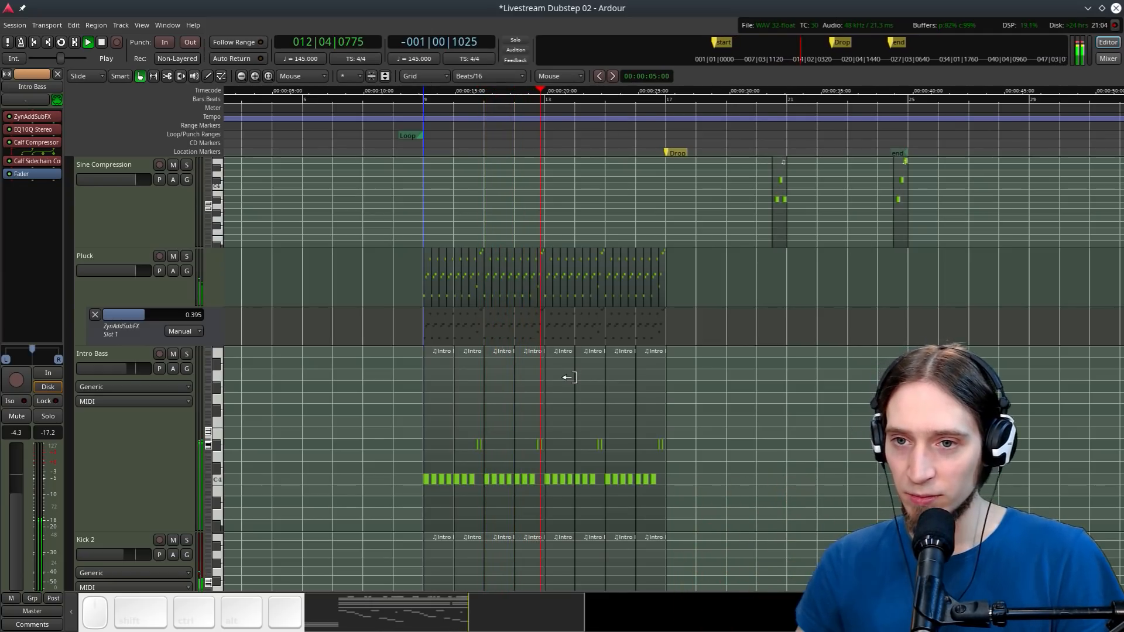
scroll(672, 432, "down", 3)
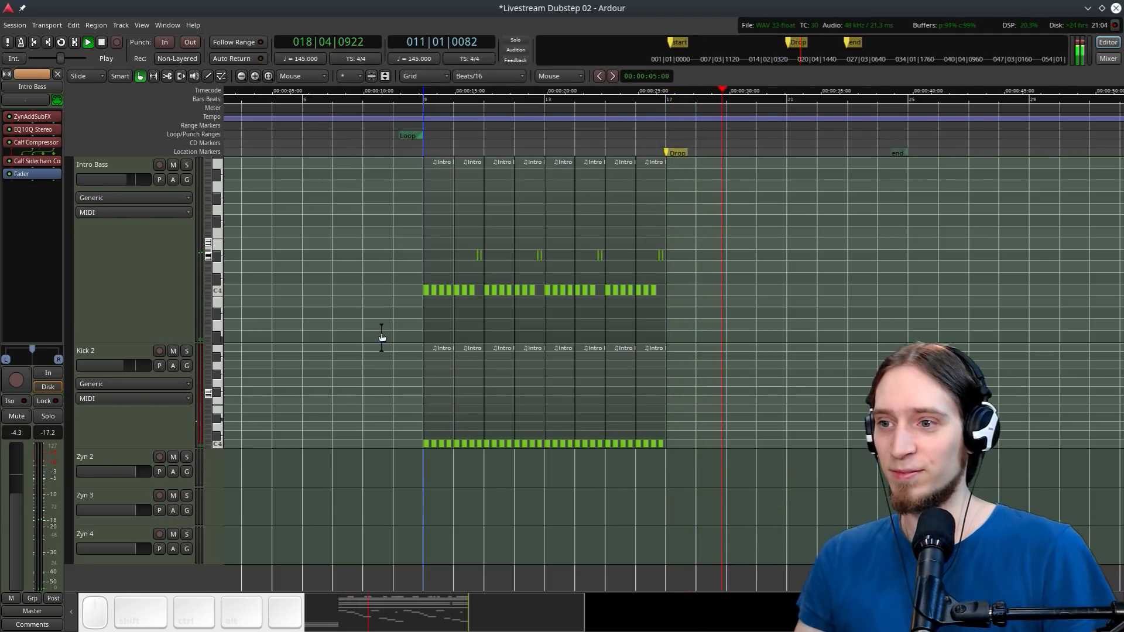
scroll(252, 459, "up", 3)
key("space")
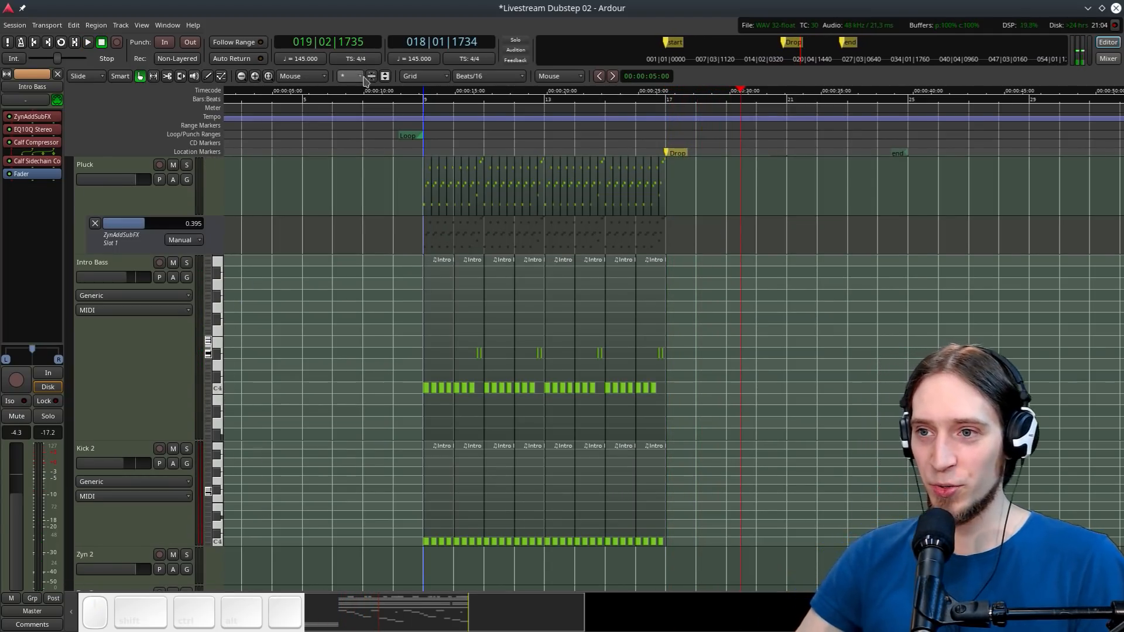
While replaying from bar 9, lower the Intro Bass fader to -9.1 dB and solo the Pluck track
left_click(417, 108)
scroll(287, 267, "up", 3)
key("space")
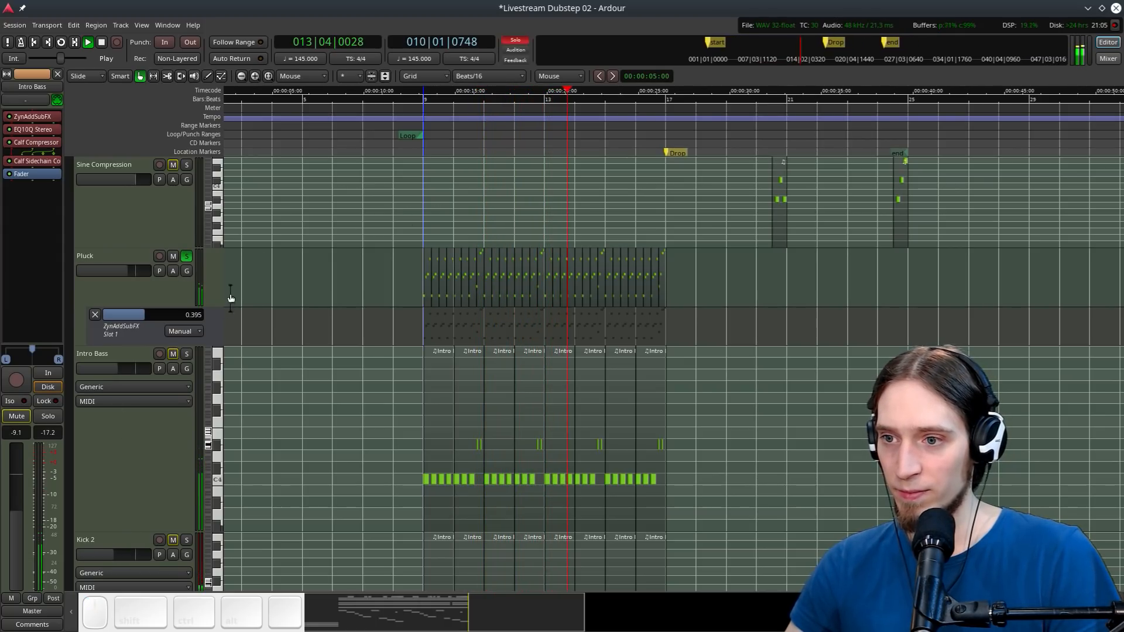
Enlarge the Pluck's ZynAddSubFX automation lane and draw a ramp rising from 0.000 at bar 9 toward bar 13
key("space")
left_click_drag(231, 299, 330, 395)
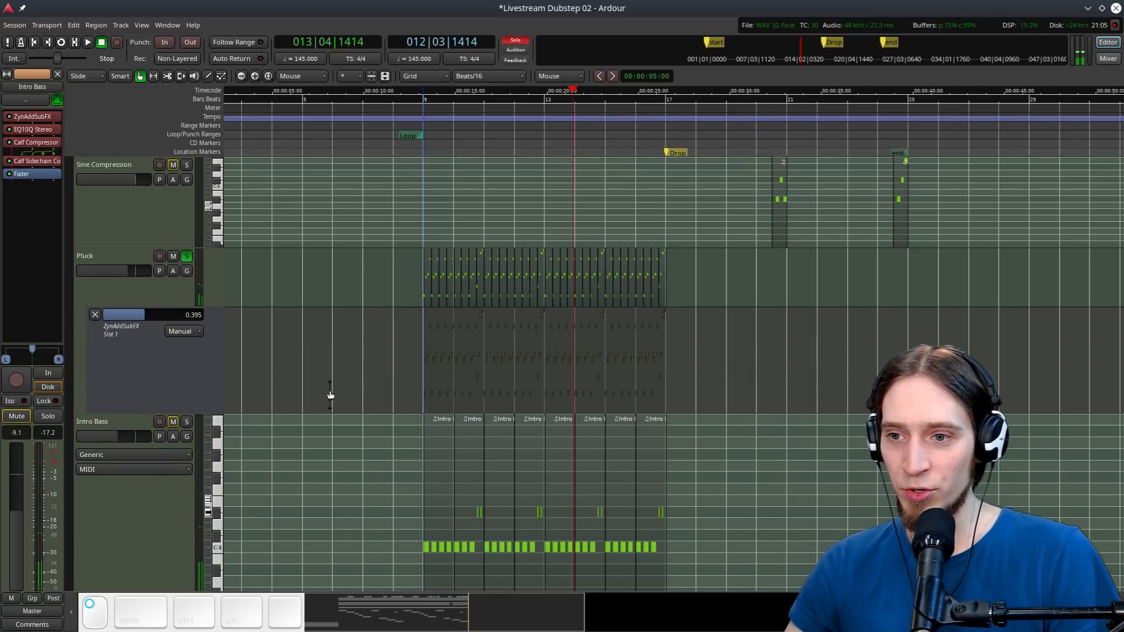
left_click(438, 372)
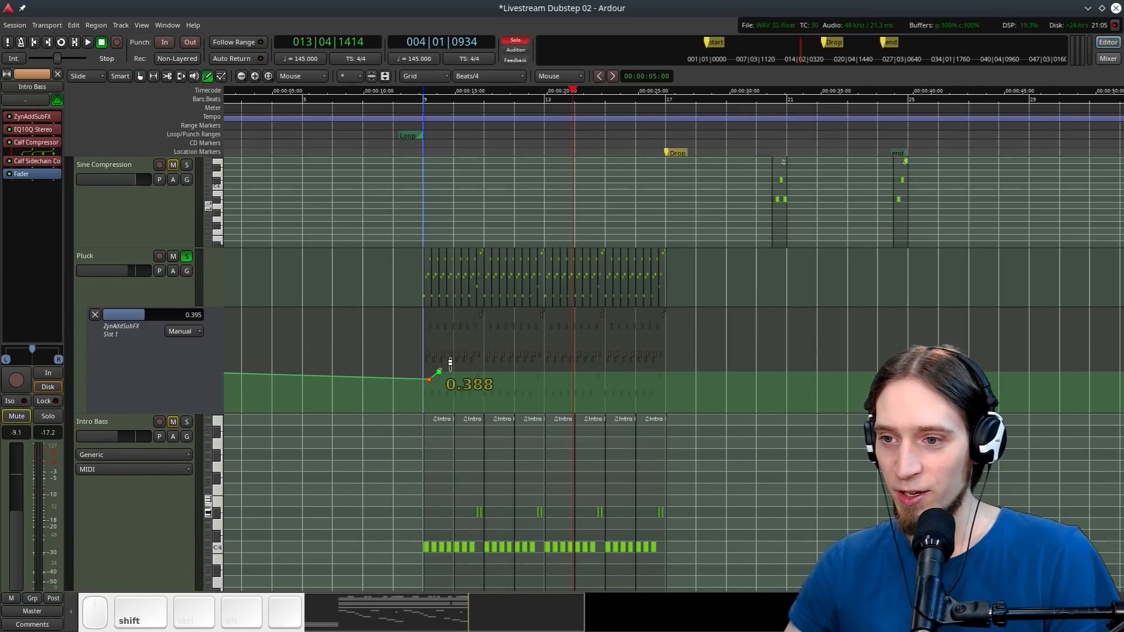
left_click_drag(450, 363, 435, 410)
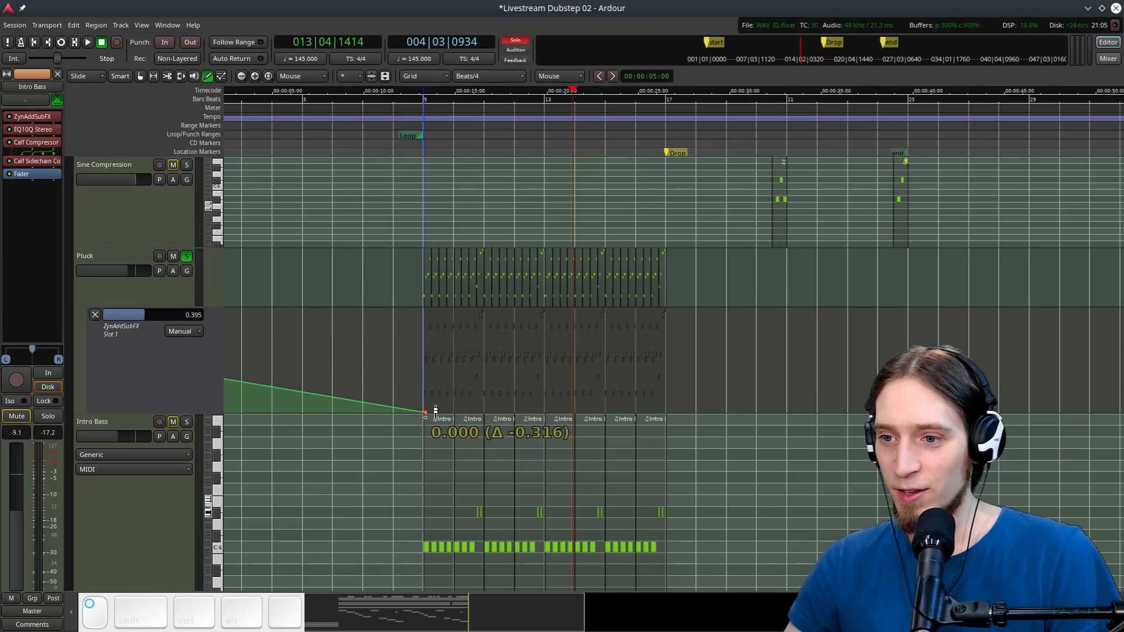
left_click(531, 378)
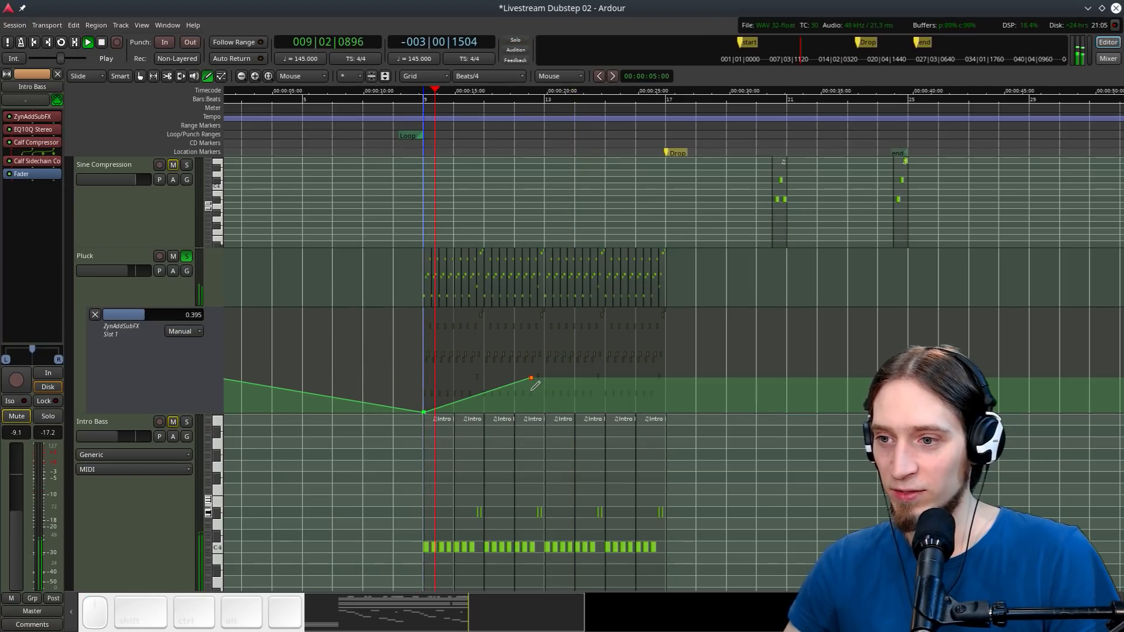
Set the Pluck automation lane to Play mode and lower the ramp's end point near bar 13 to about 0.204
key("space")
left_click(187, 331)
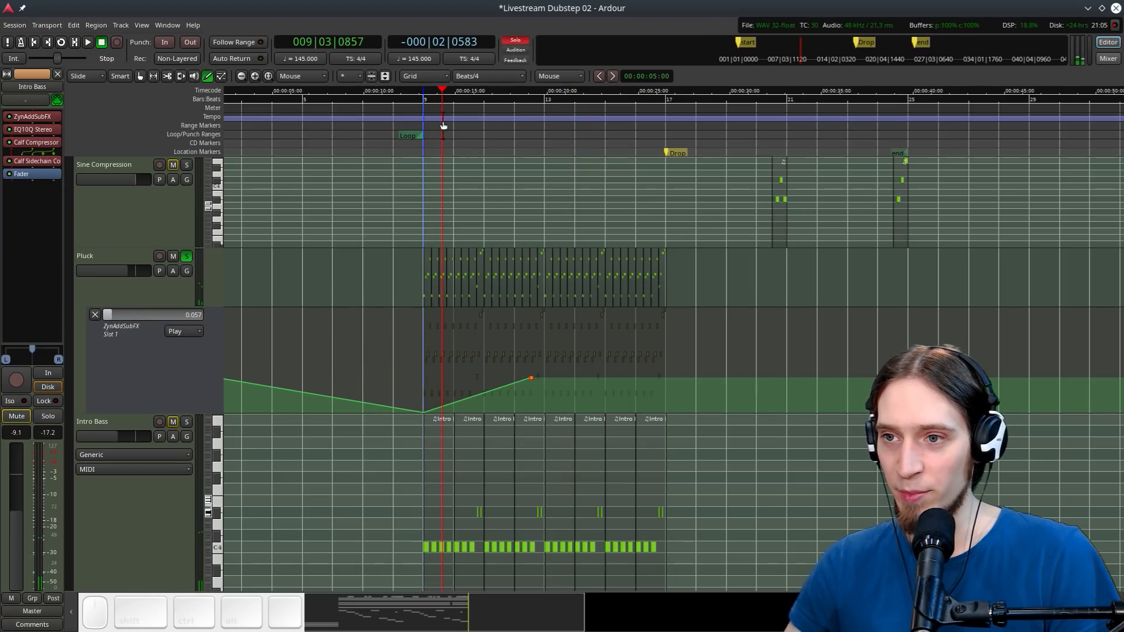
left_click_drag(443, 125, 415, 124)
left_click_drag(542, 371, 553, 386)
key("space")
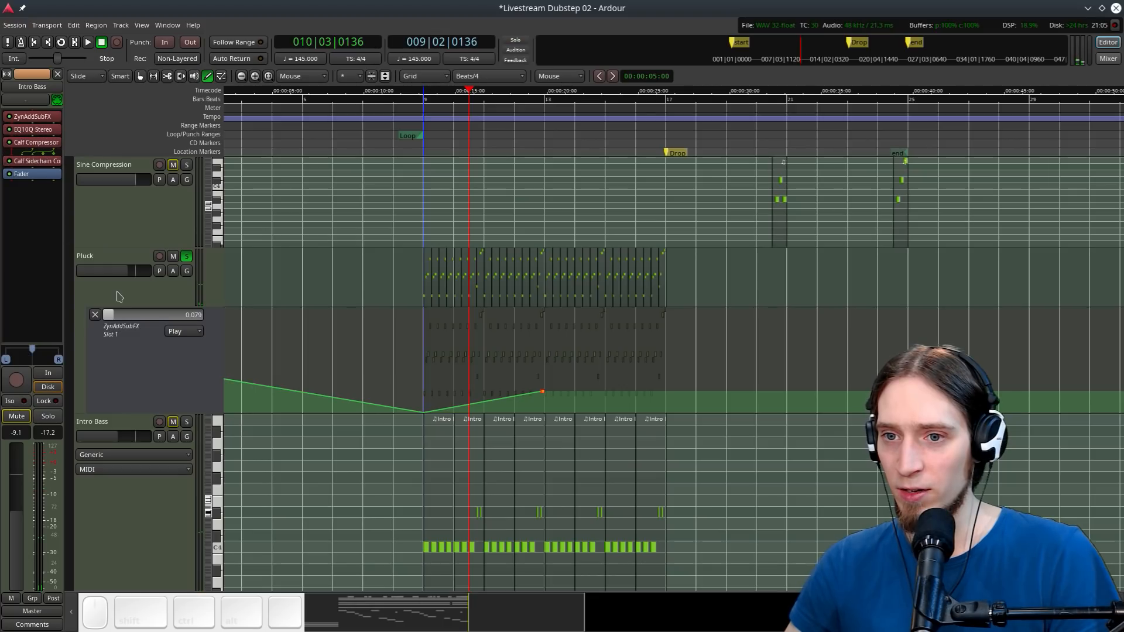
In the Pluck's Dragonfly Reverb, lower the early level to 3% and the late level to 1%
left_click(99, 261)
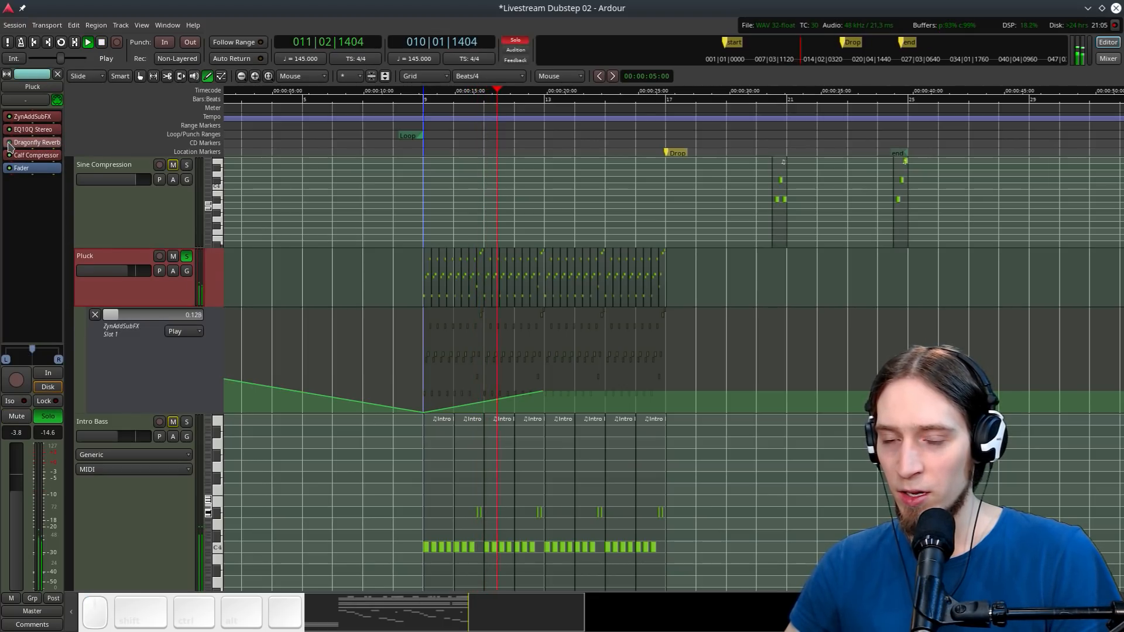
double_click(36, 144)
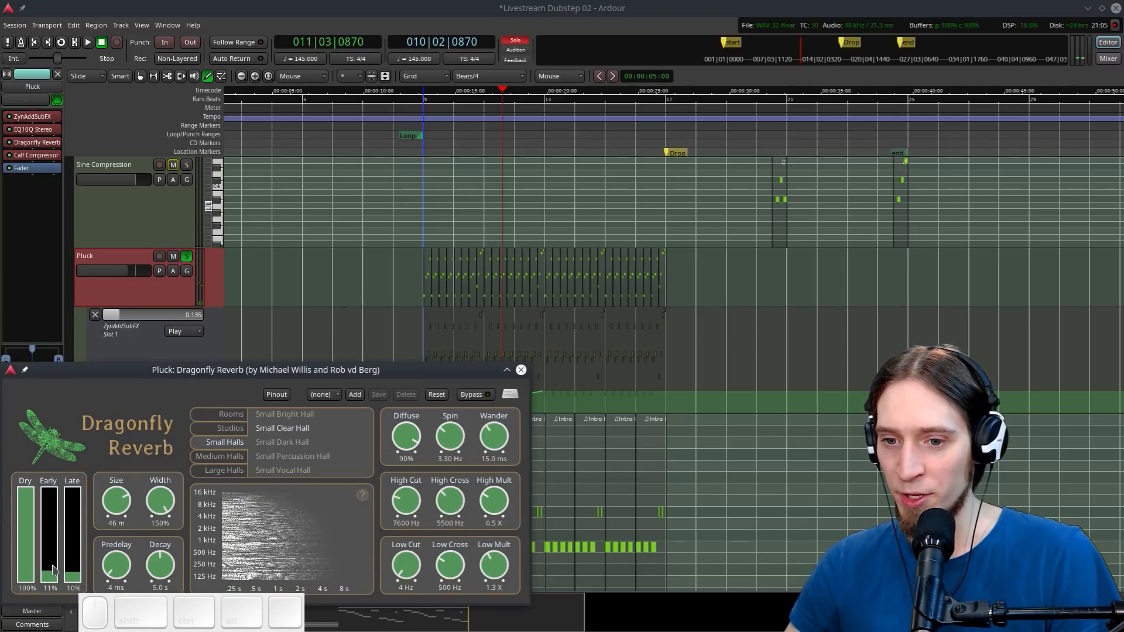
left_click_drag(54, 571, 81, 585)
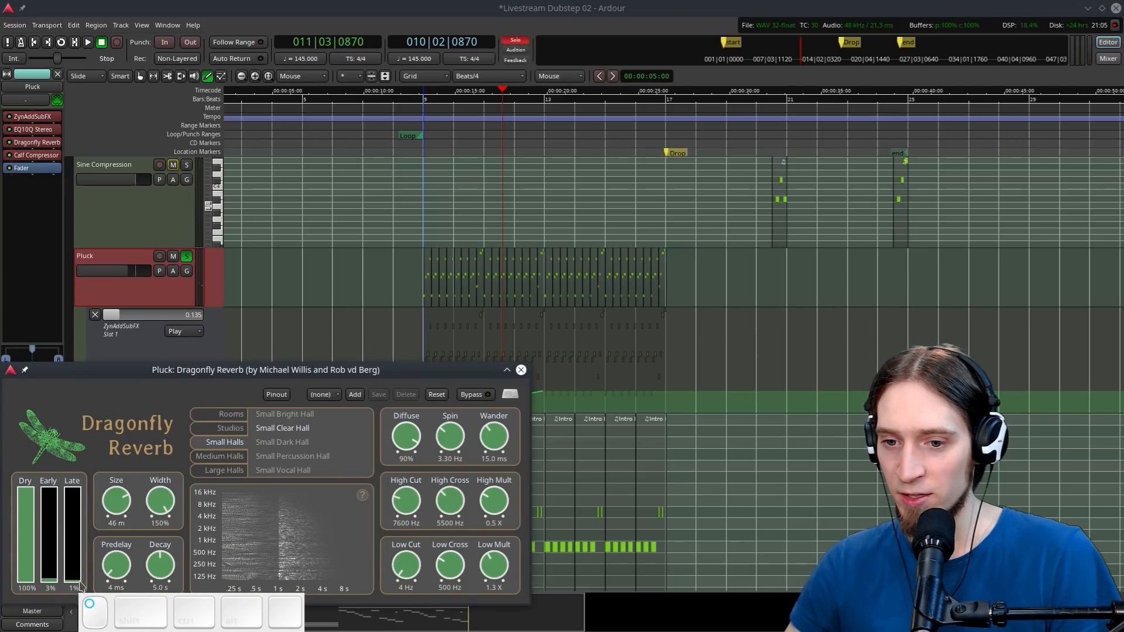
left_click(520, 371)
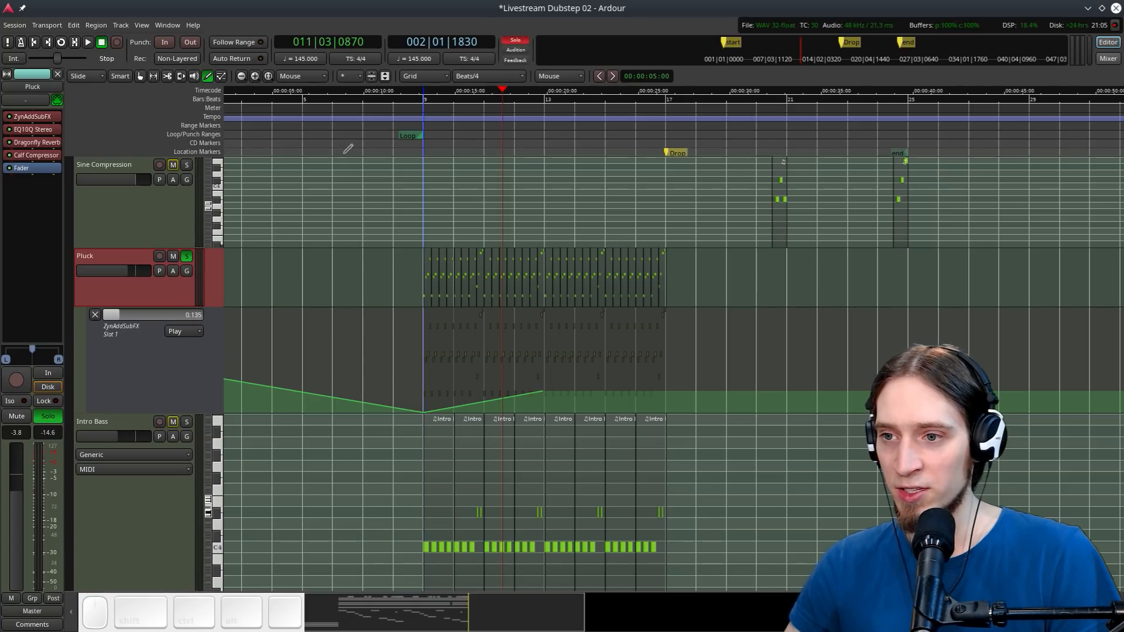
Extend the Pluck automation to a peak at bar 16 falling to zero at the Drop marker, and save the session
key("space")
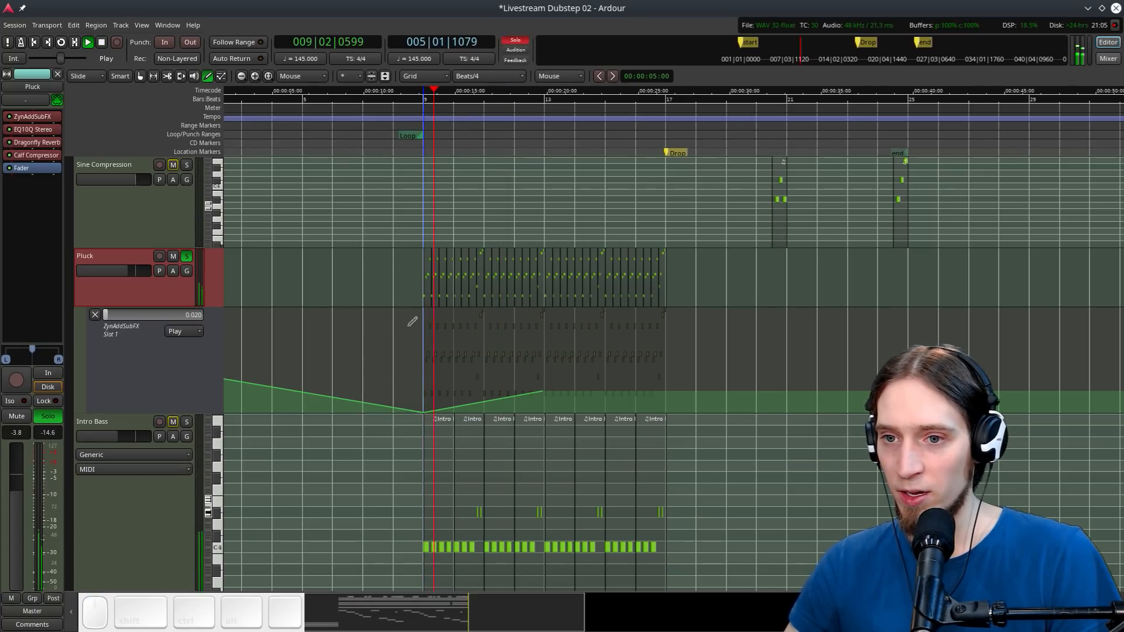
mouse_move(574, 389)
left_mouse_down()
mouse_move(623, 351)
mouse_move(638, 358)
mouse_move(654, 298)
mouse_move(612, 295)
mouse_move(729, 370)
mouse_move(732, 413)
left_mouse_up()
scroll(650, 302, "up", 2, "ctrl")
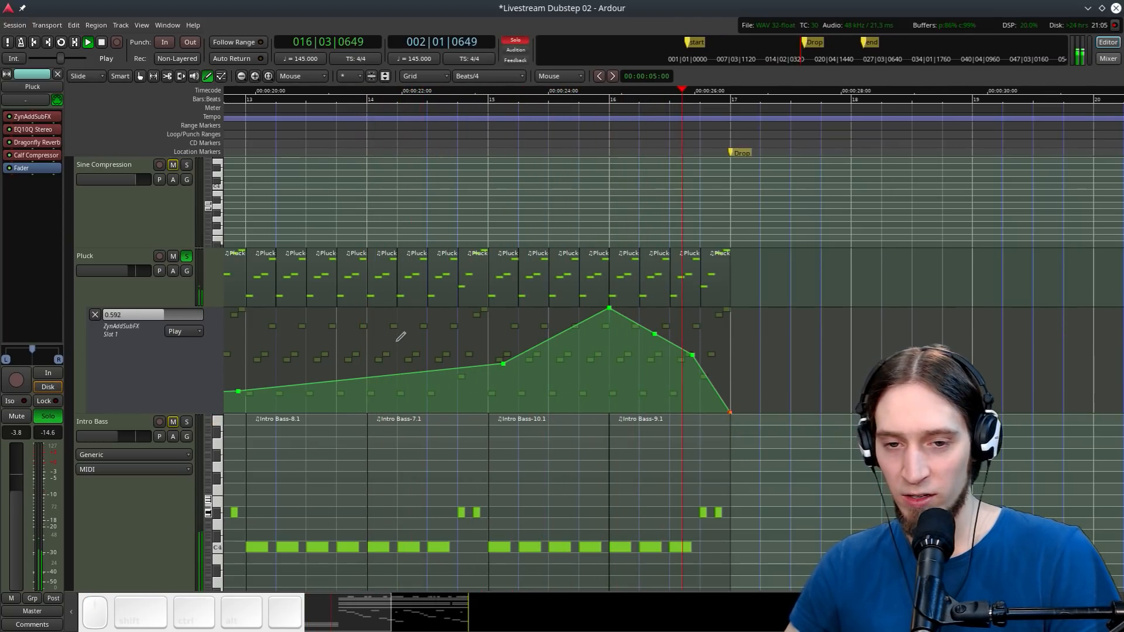
key("space")
scroll(764, 361, "down", 2, "ctrl")
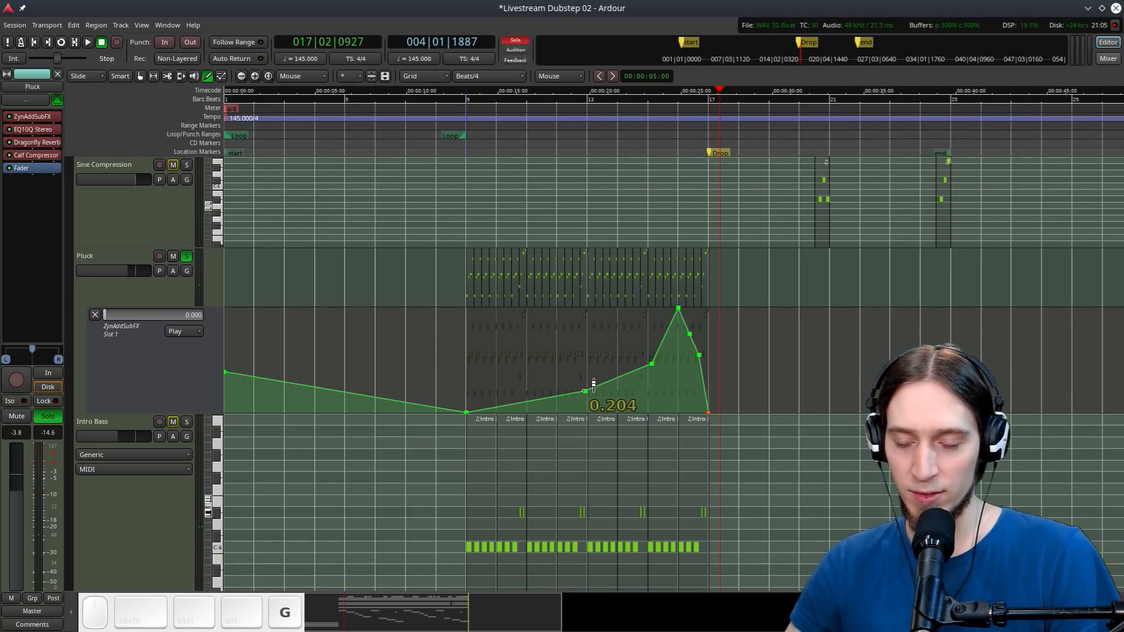
key("g")
key("ctrl+s")
scroll(489, 434, "down", 1, "ctrl")
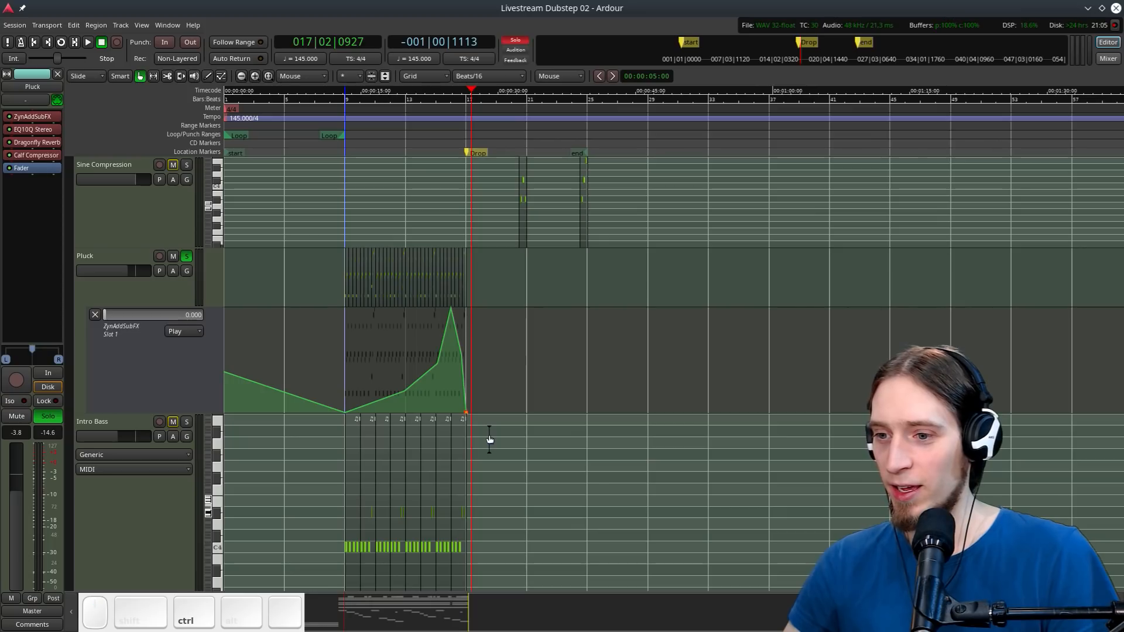
Clear the active solo and rename the Zyn 2 track as HH
scroll(490, 434, "down", 3)
scroll(290, 385, "down", 10)
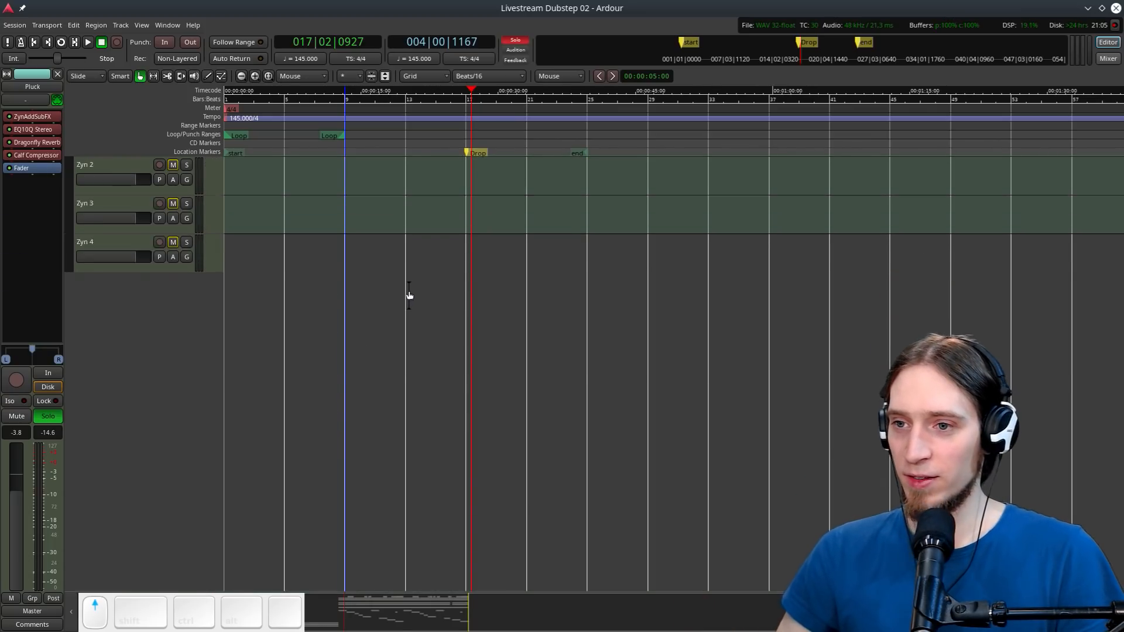
scroll(295, 312, "up", 2)
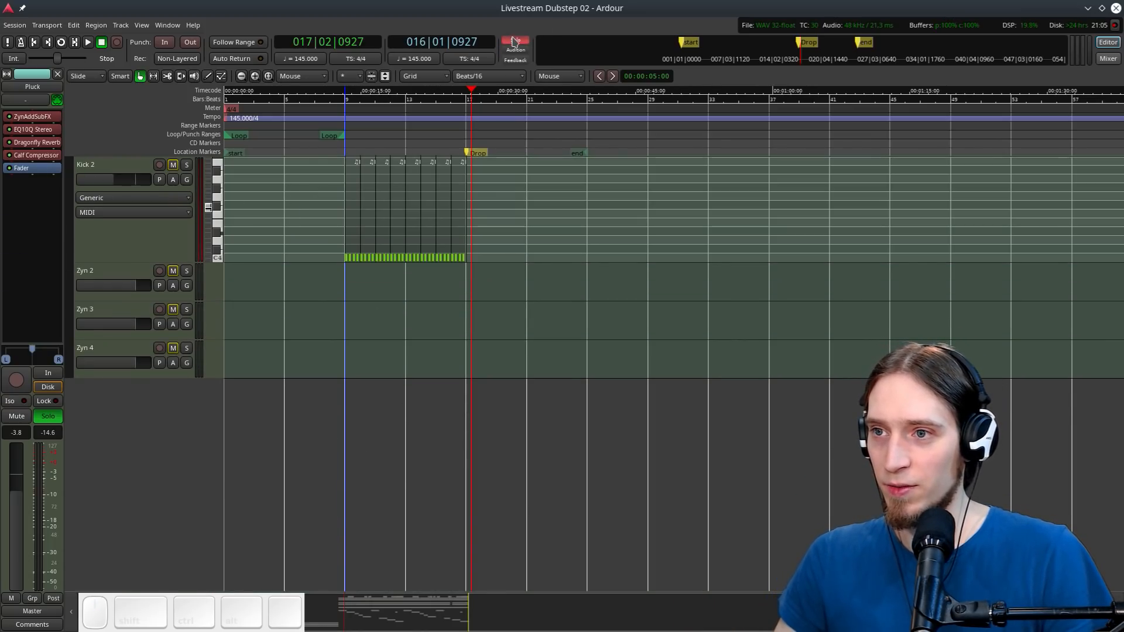
double_click(109, 272)
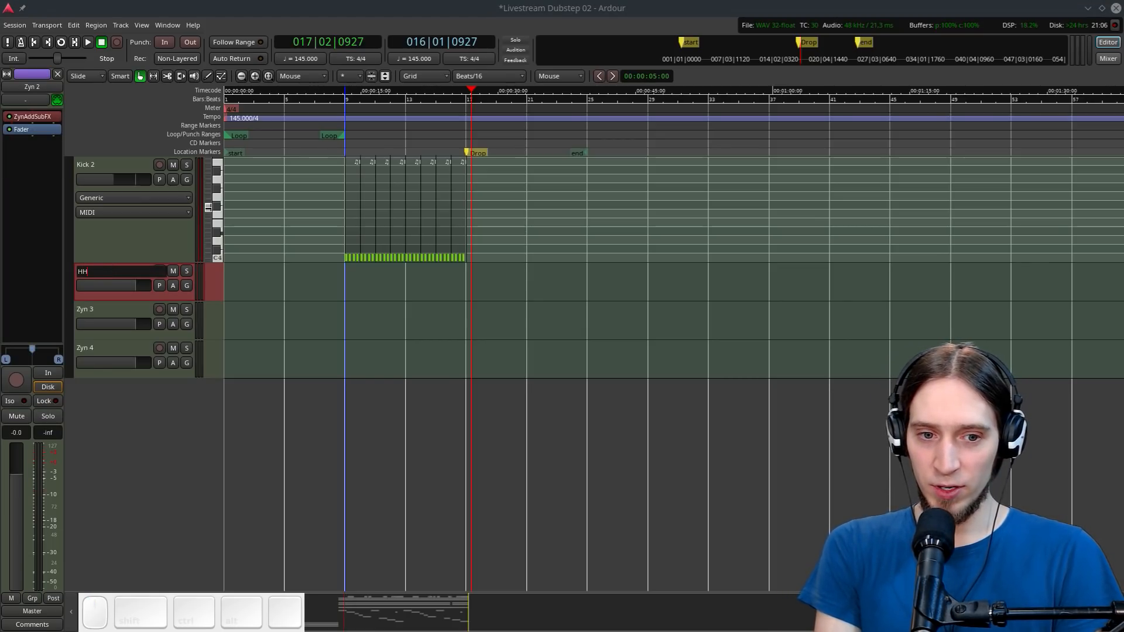
key("Return")
Play the intro from around bar 10 and increase the height of the HH track
scroll(309, 278, "up", 2)
left_click(546, 131)
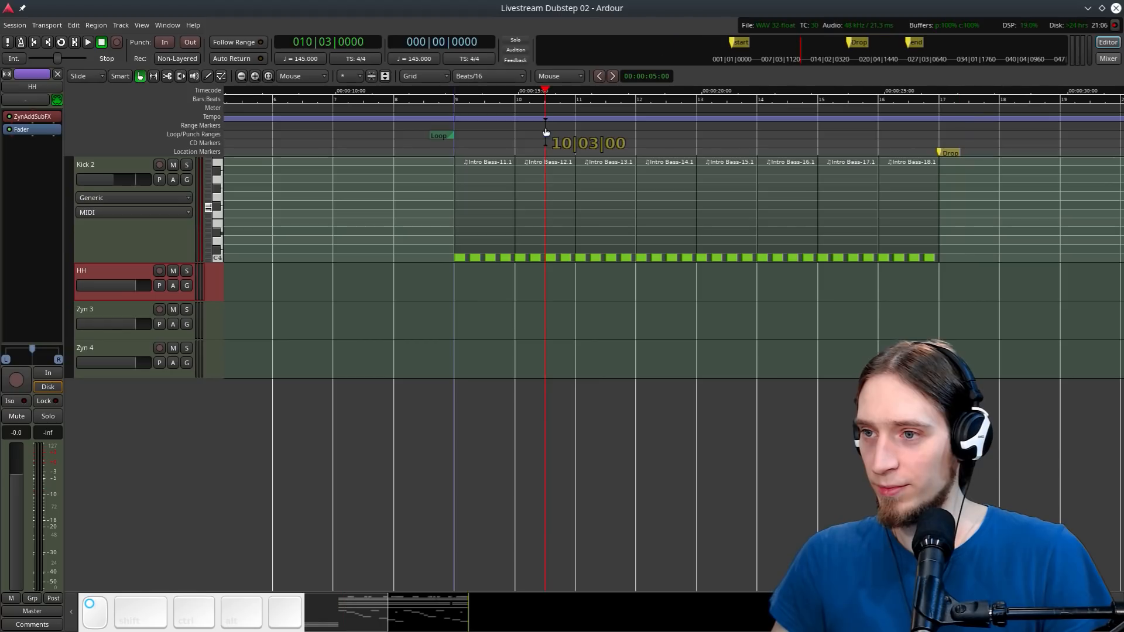
key("space")
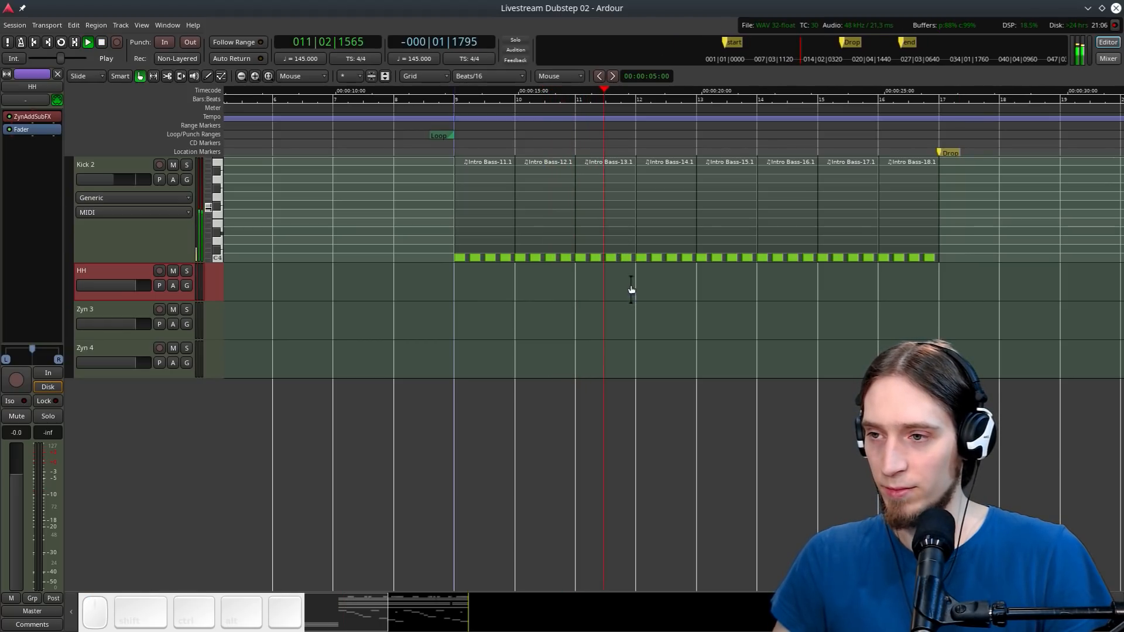
key("space")
left_click_drag(617, 227, 613, 285)
left_click_drag(125, 301, 130, 349)
scroll(666, 303, "up", 1)
key("ctrl+z")
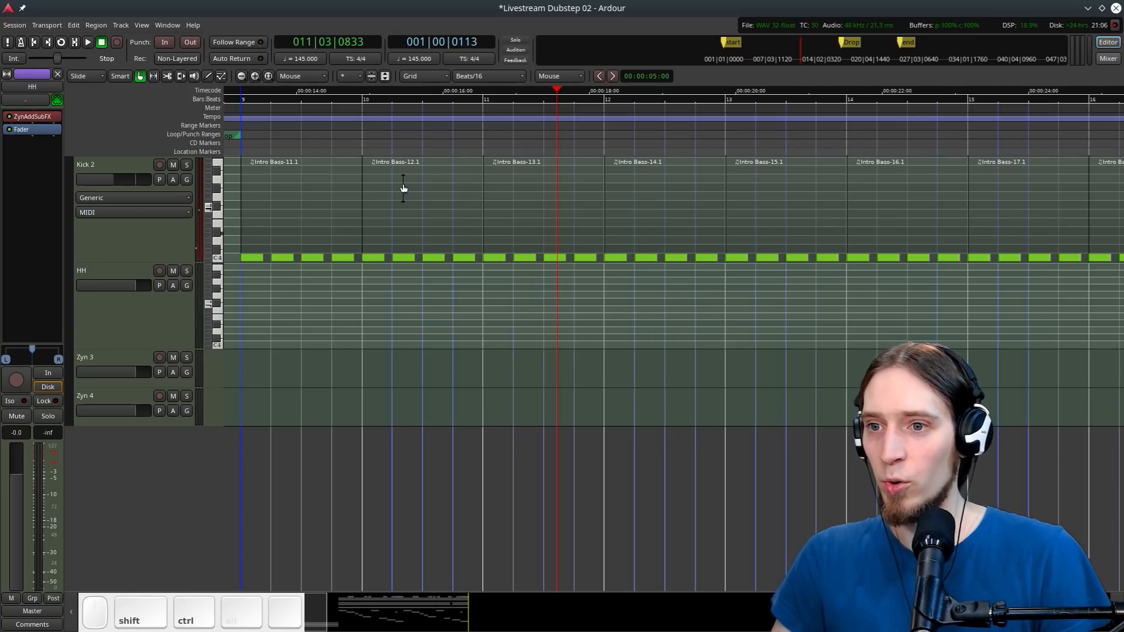
Play the intro from bar 9 and examine the Intro Bass notes around bar 12
scroll(410, 176, "down", 1)
left_click(336, 104)
key("space")
scroll(536, 301, "up", 5)
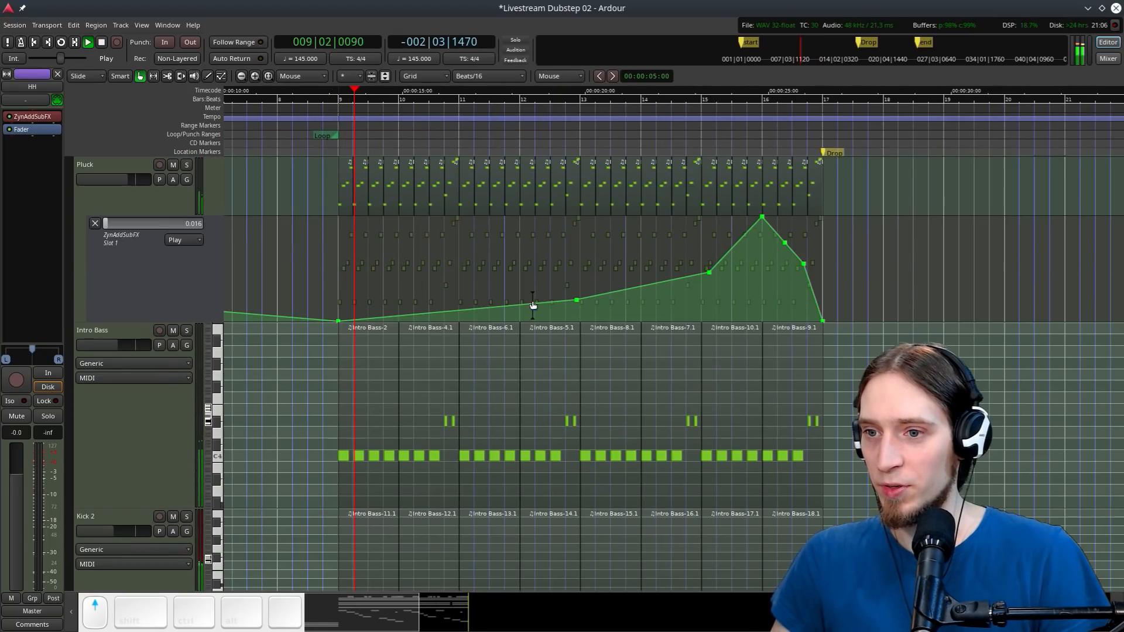
scroll(406, 462, "up", 1)
scroll(579, 334, "down", 1)
scroll(579, 402, "up", 1)
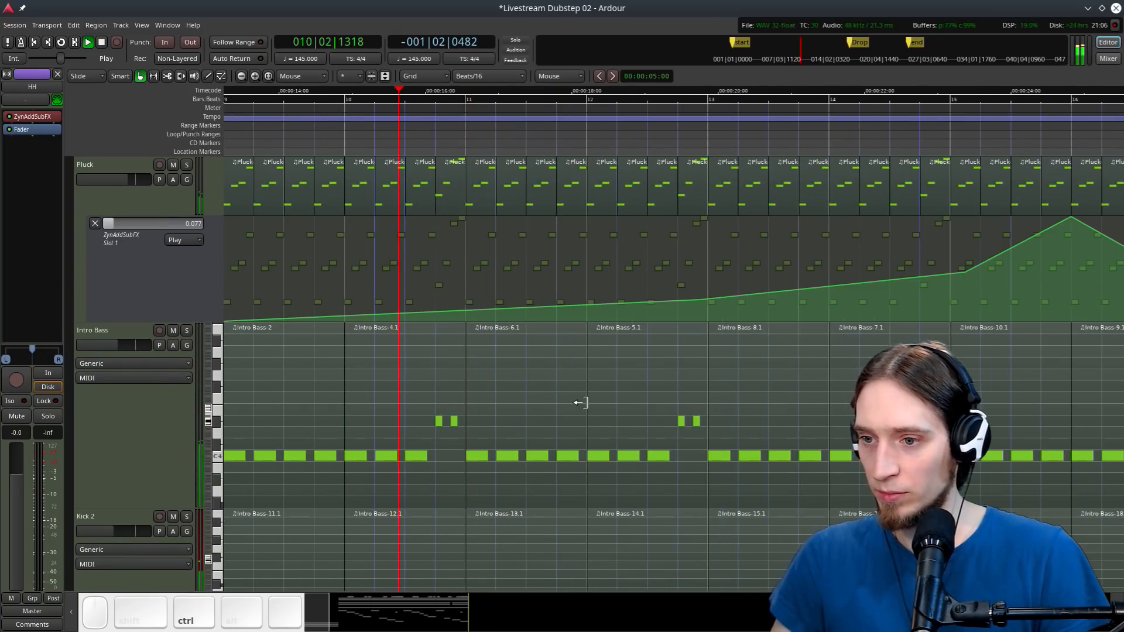
scroll(412, 406, "down", 1)
scroll(526, 420, "up", 2)
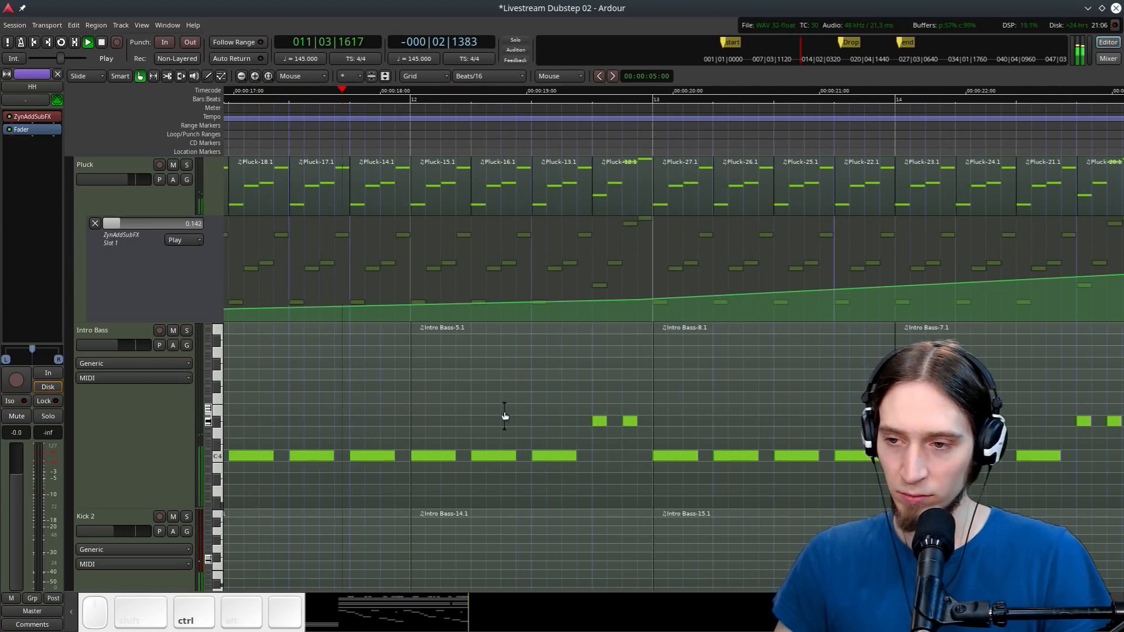
Try adding a half-beat C5 note to the Intro Bass above the third-beat note of bar 12
key("d")
left_click(569, 408)
left_click(571, 406)
key("space")
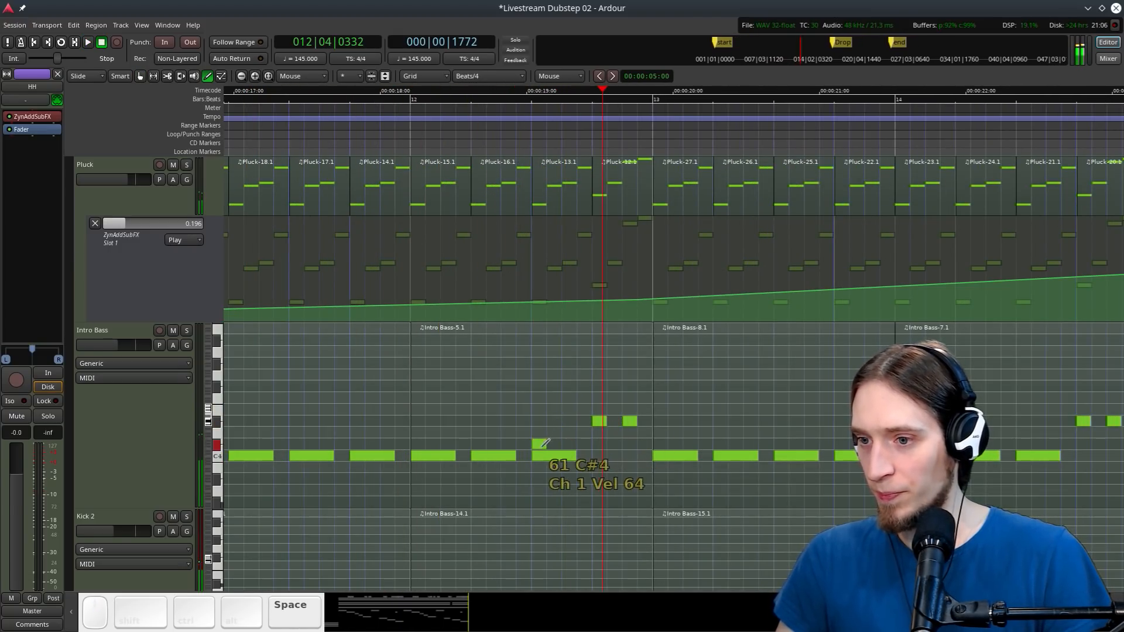
left_click(542, 457)
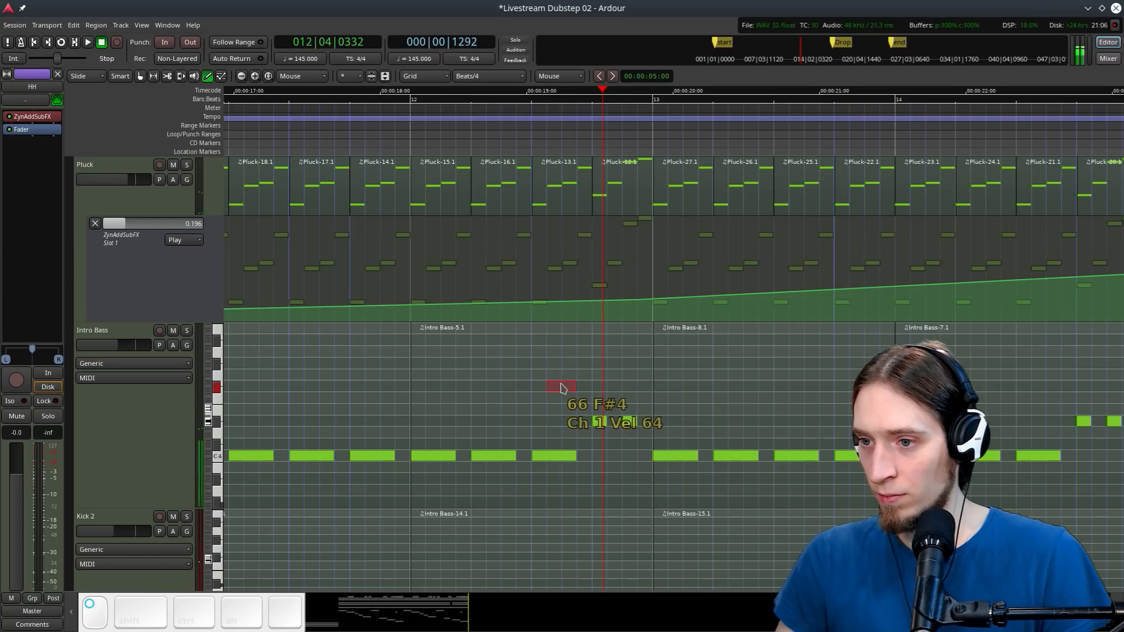
left_click_drag(561, 389, 561, 332)
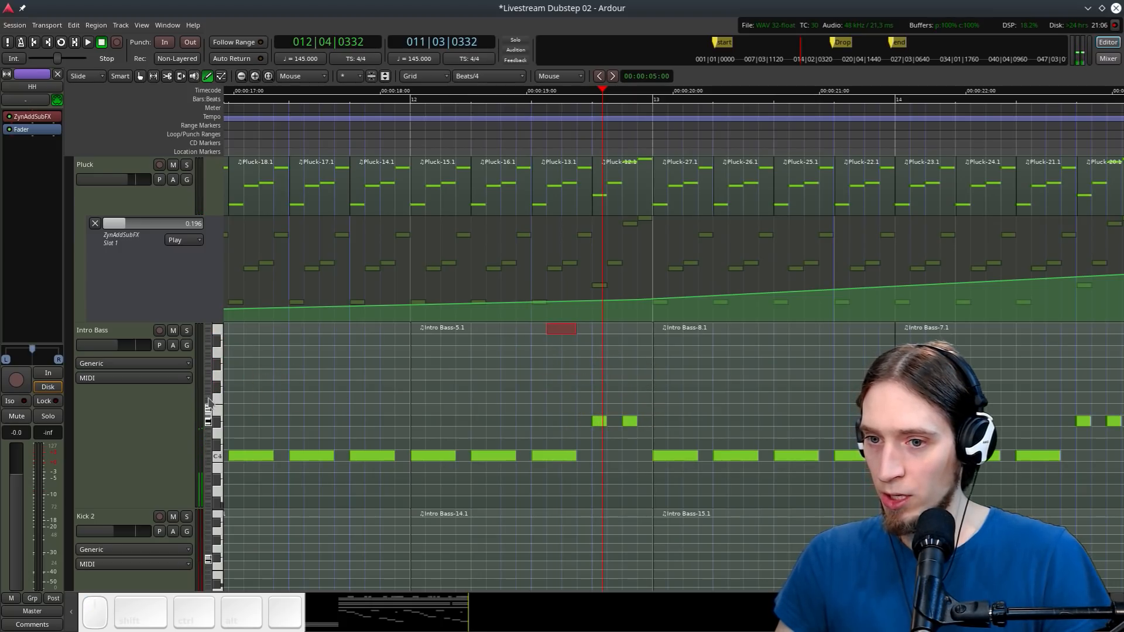
scroll(208, 410, "up", 2)
left_click(584, 374)
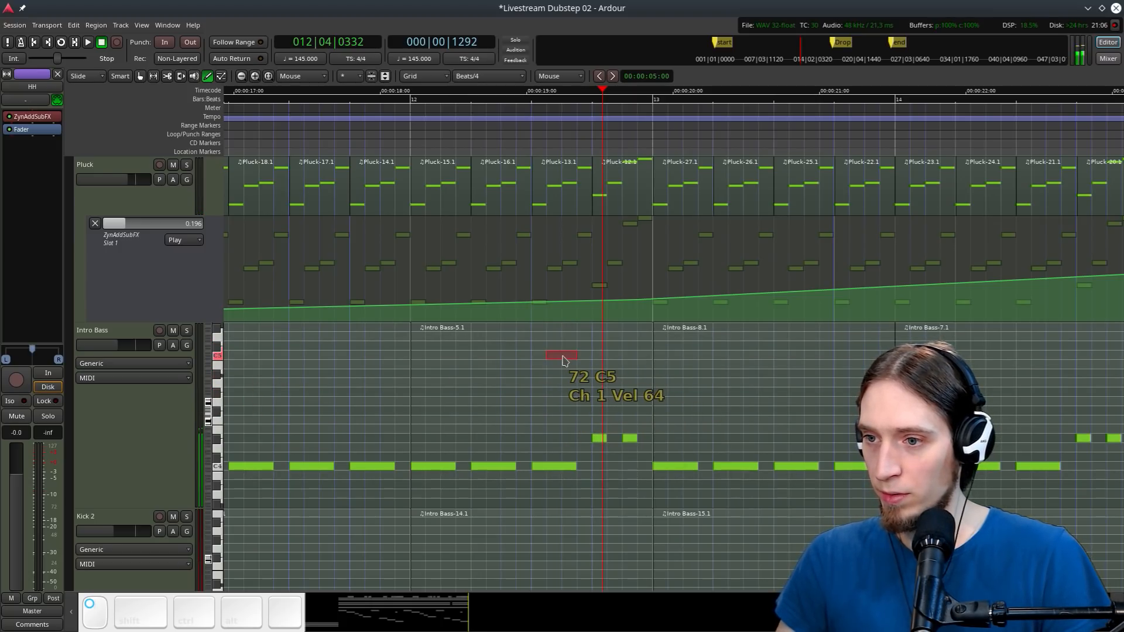
Play the Intro Bass from beat 2 of bar 12 to hear the added C5 note
left_click(486, 138)
key("space")
key("space")
left_click(485, 138)
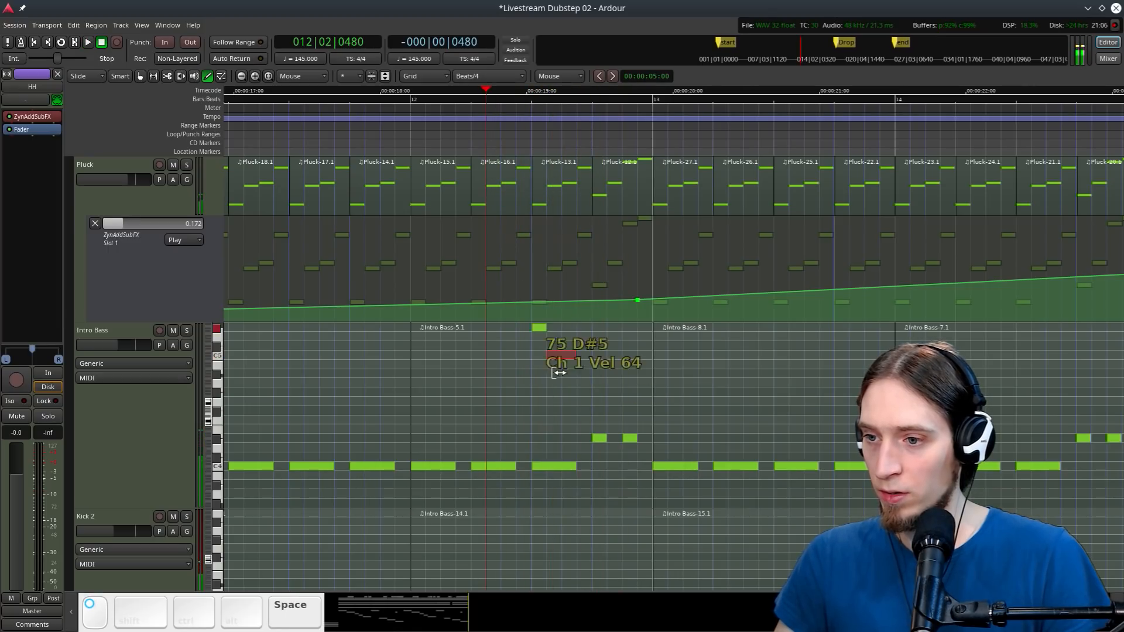
key("space")
key("space")
Try the C5 note a quarter beat later with the C4 note on beat 3 shortened to half a beat, and replay
right_click(567, 356, "shift")
left_click_drag(567, 356, 580, 357)
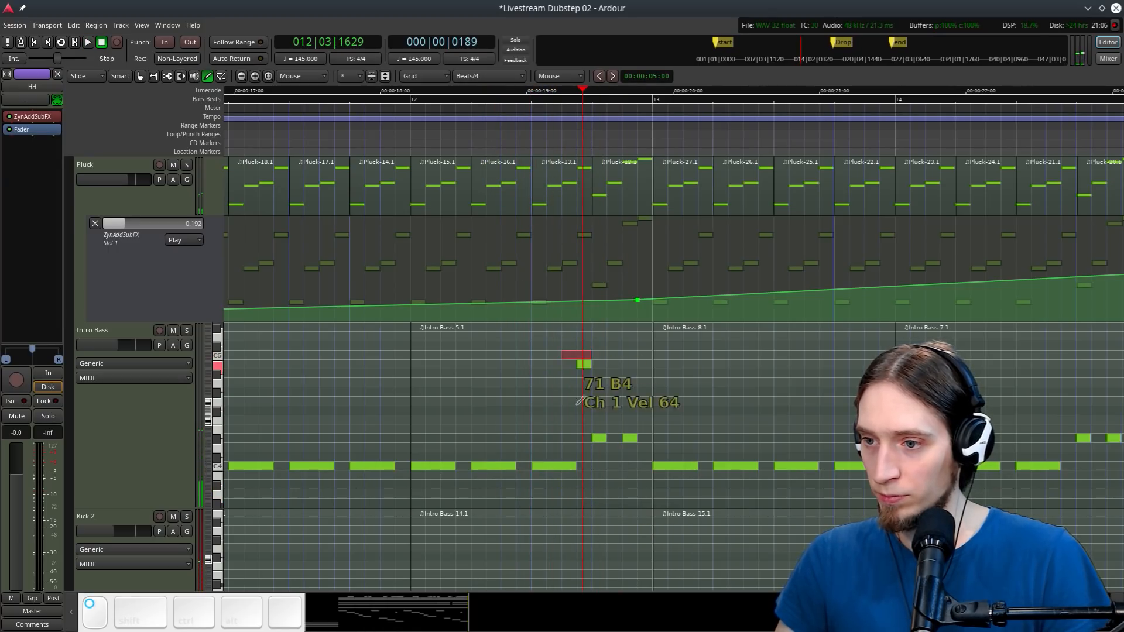
left_click_drag(574, 470, 551, 470)
left_click(488, 148)
key("space")
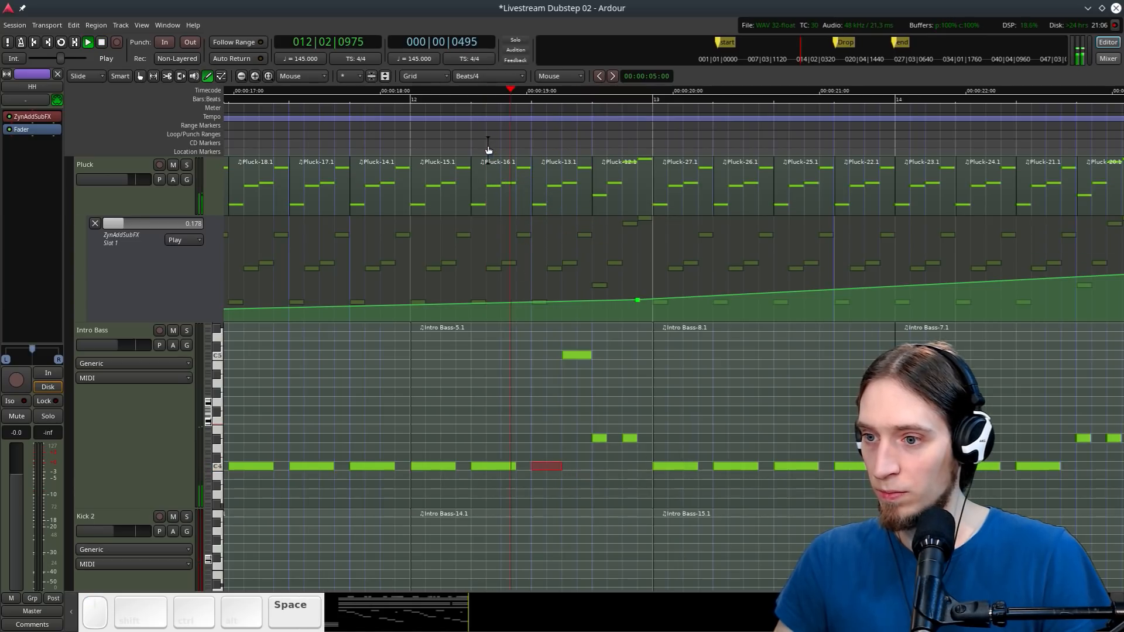
key("space")
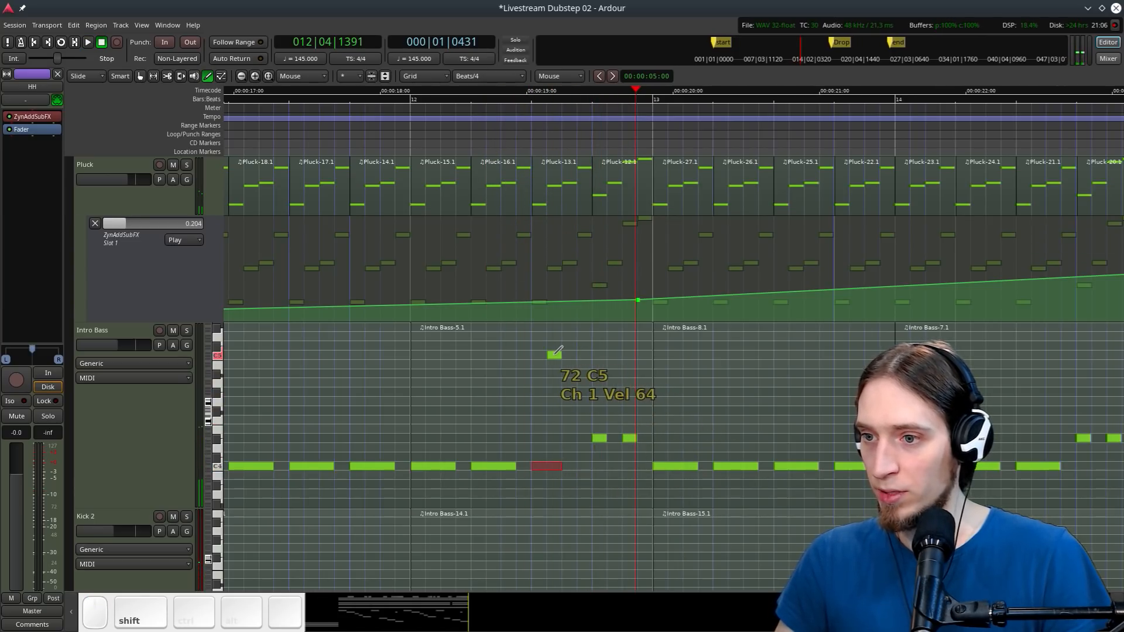
Try the C5 note a quarter beat earlier with the beat-3 C4 note shortened to 0.25 beats, and replay
left_click_drag(571, 353, 572, 353)
left_click_drag(560, 469, 537, 469)
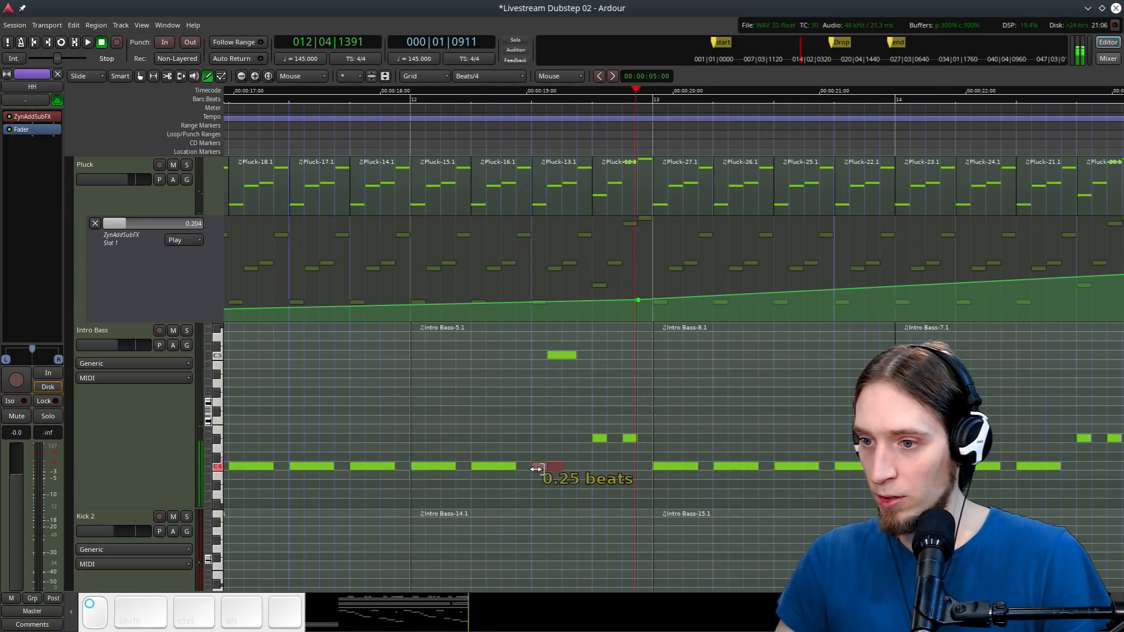
left_click(502, 120)
key("space")
key("space")
Delete the C5 note and the shortened C4 note on beat 3 of bar 12, and replay from bar 11
right_click(565, 354, "shift")
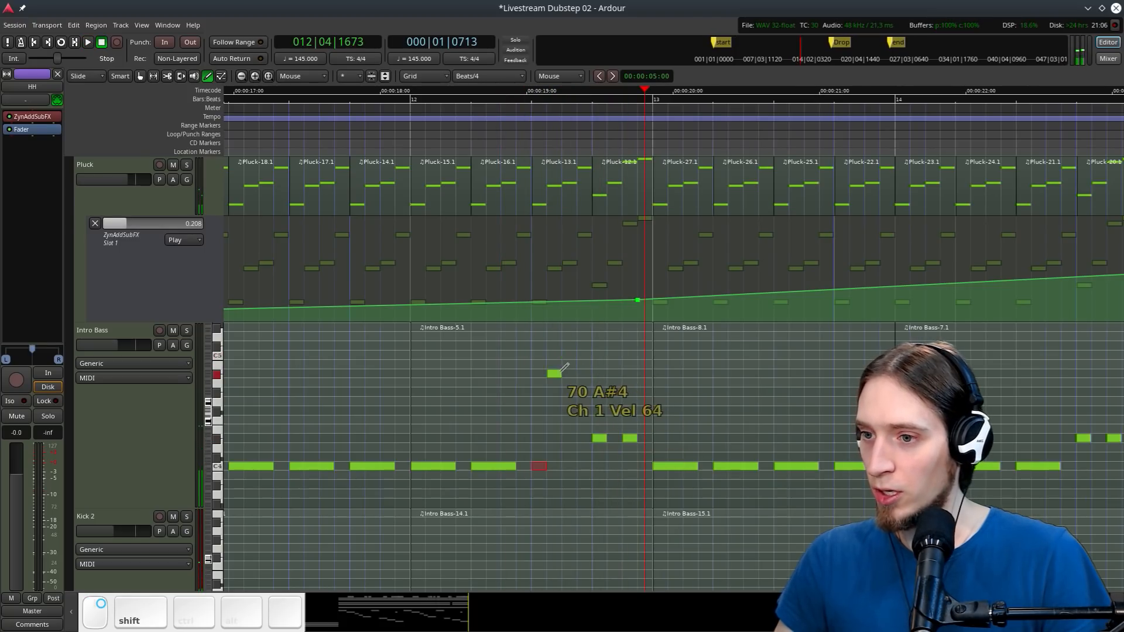
right_click(535, 464, "shift")
left_click(386, 120)
key("space")
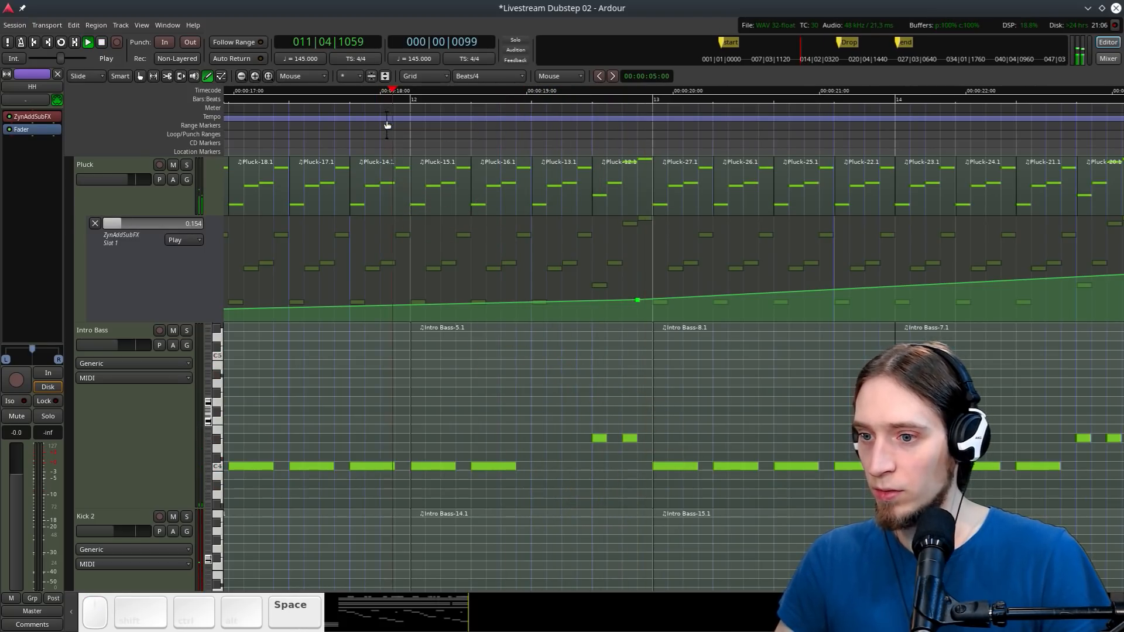
key("space")
left_click(353, 140)
key("space")
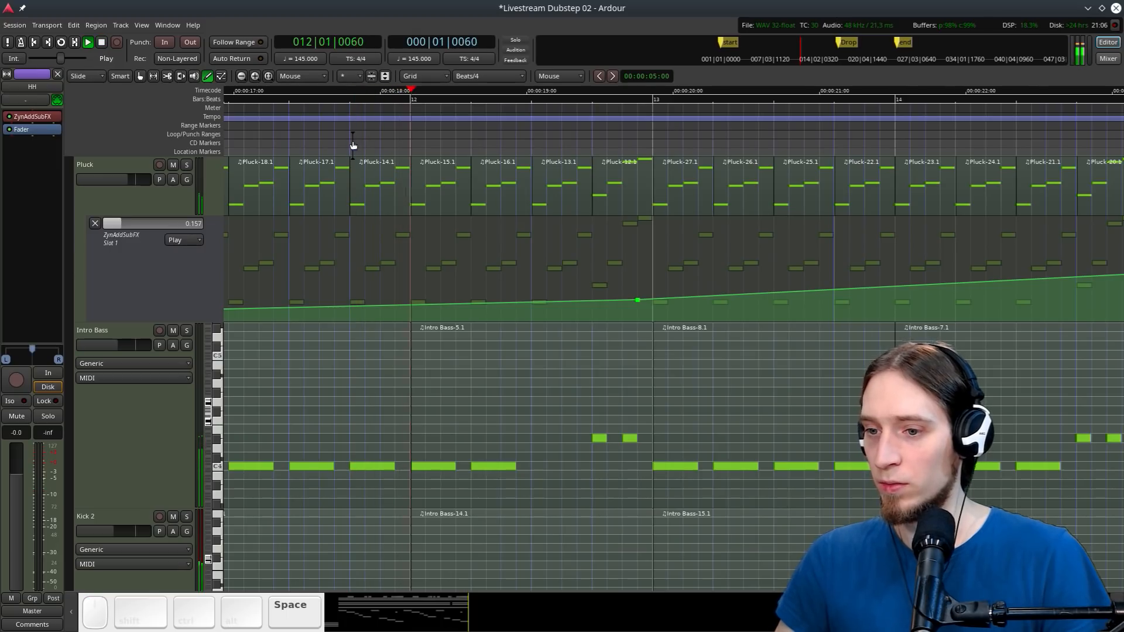
Add a quarter-beat C5 note on the last quarter of beat 1 in bar 12 of the Intro Bass and play it back
key("space")
left_click(399, 118)
key("space")
key("space")
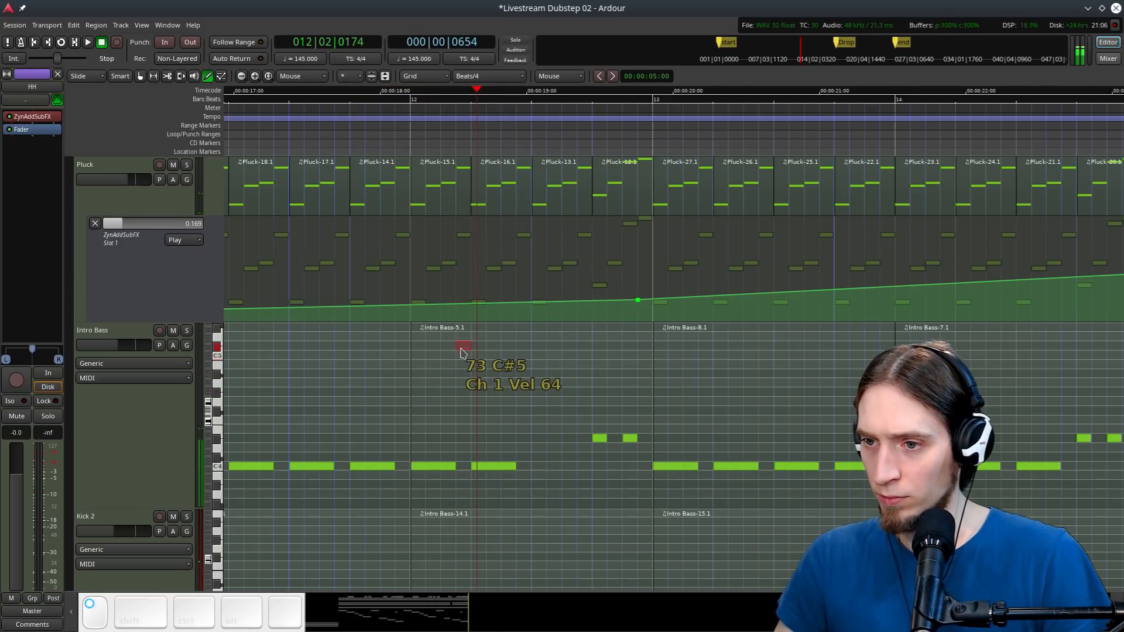
left_click(369, 129)
key("space")
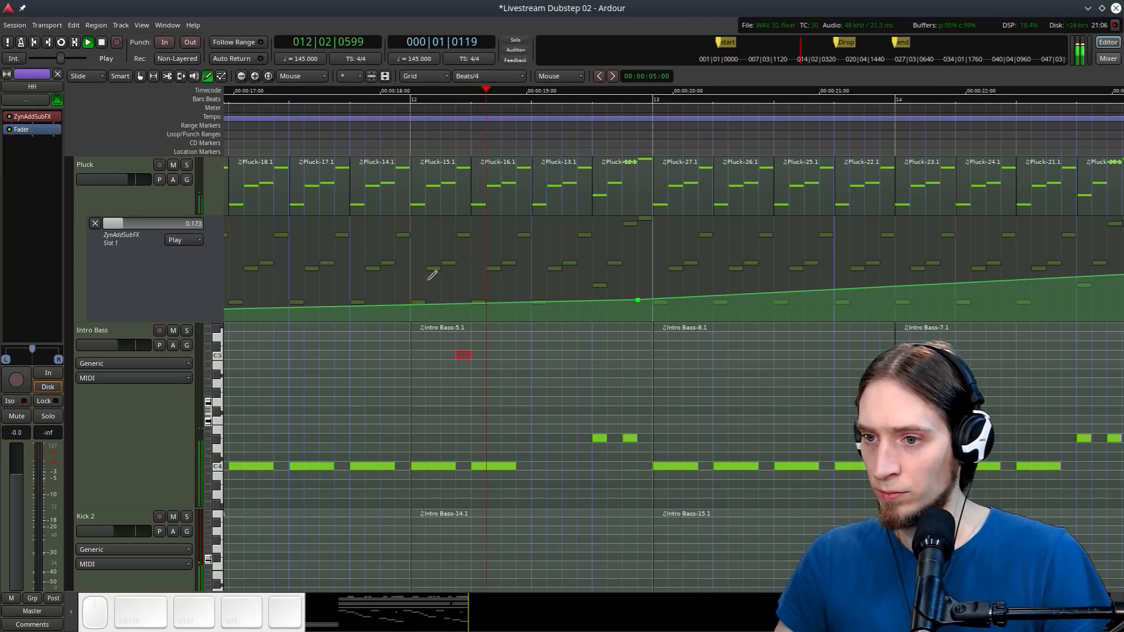
key("space")
Shorten the C4 note on beat 2 of bar 12 to half a beat, add a quarter-beat C5 note right after it, and replay
right_click(491, 465, "shift")
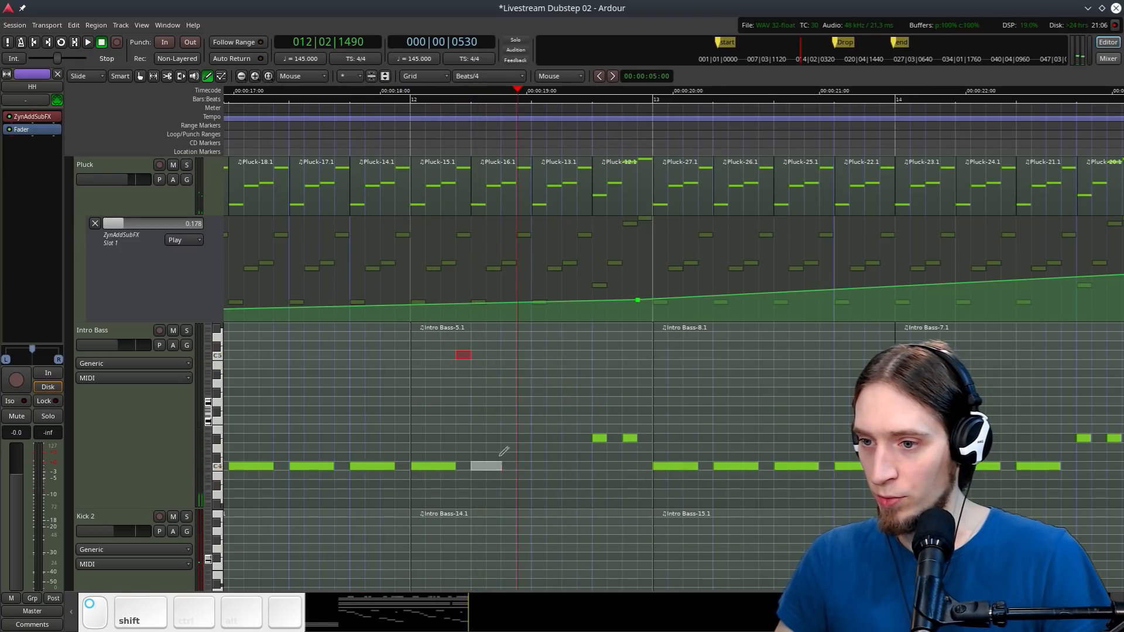
left_click(498, 466)
left_click(388, 104)
key("space")
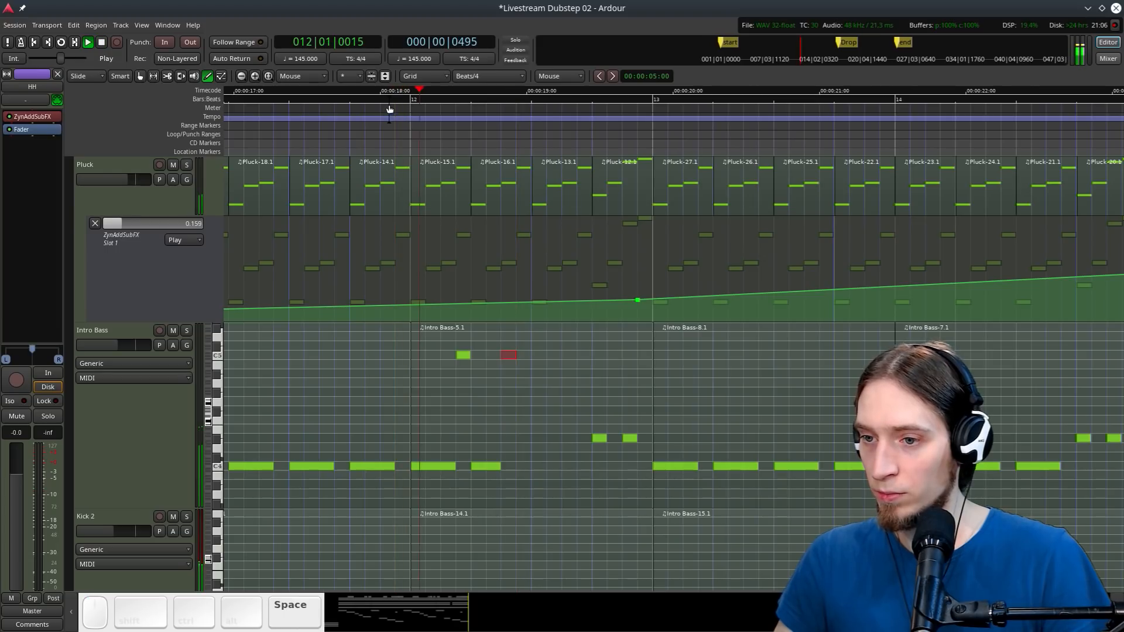
key("space")
In bar 12, place half-beat D#4 notes on beats 3 and 4, each followed by a quarter-beat D#5 note, and play them back
left_click(547, 437)
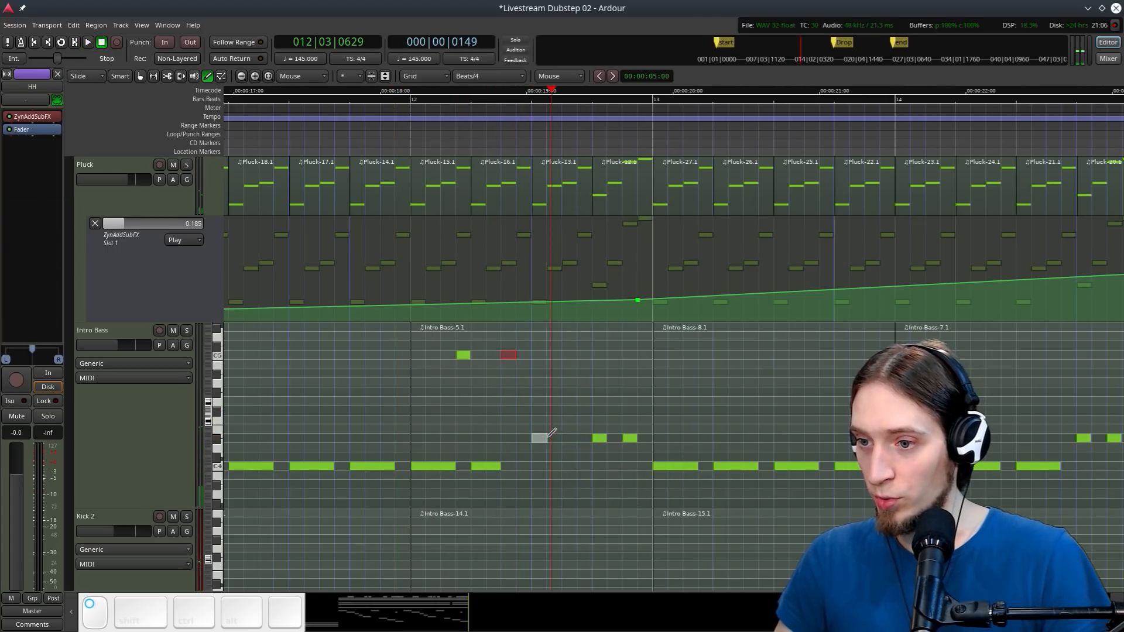
left_click(569, 355)
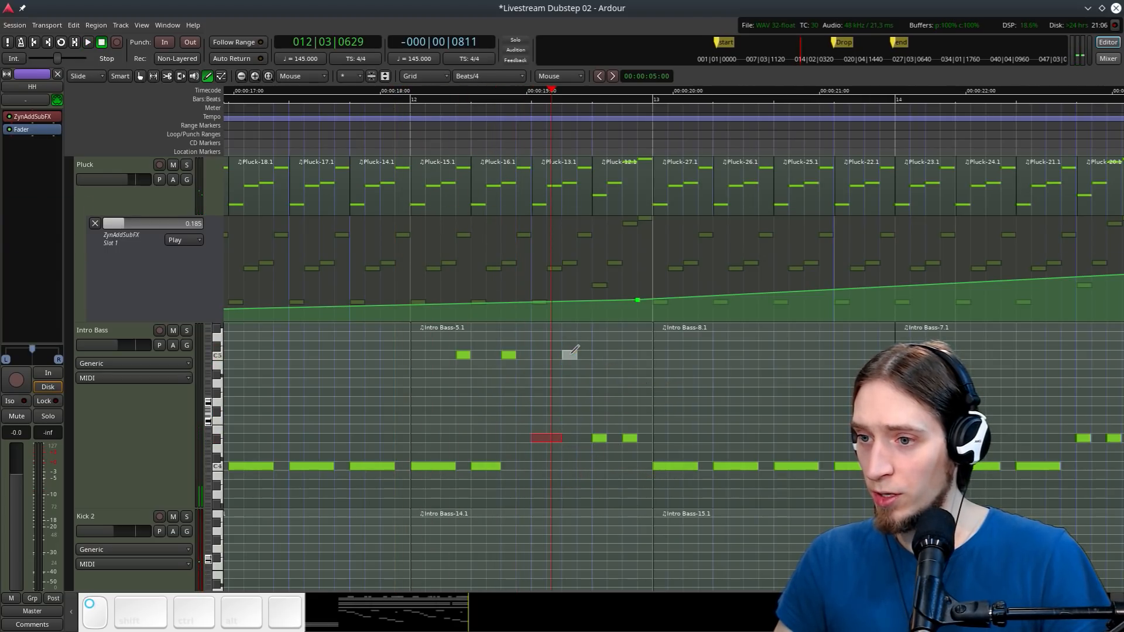
key("Up")
key("Up")
key("Up")
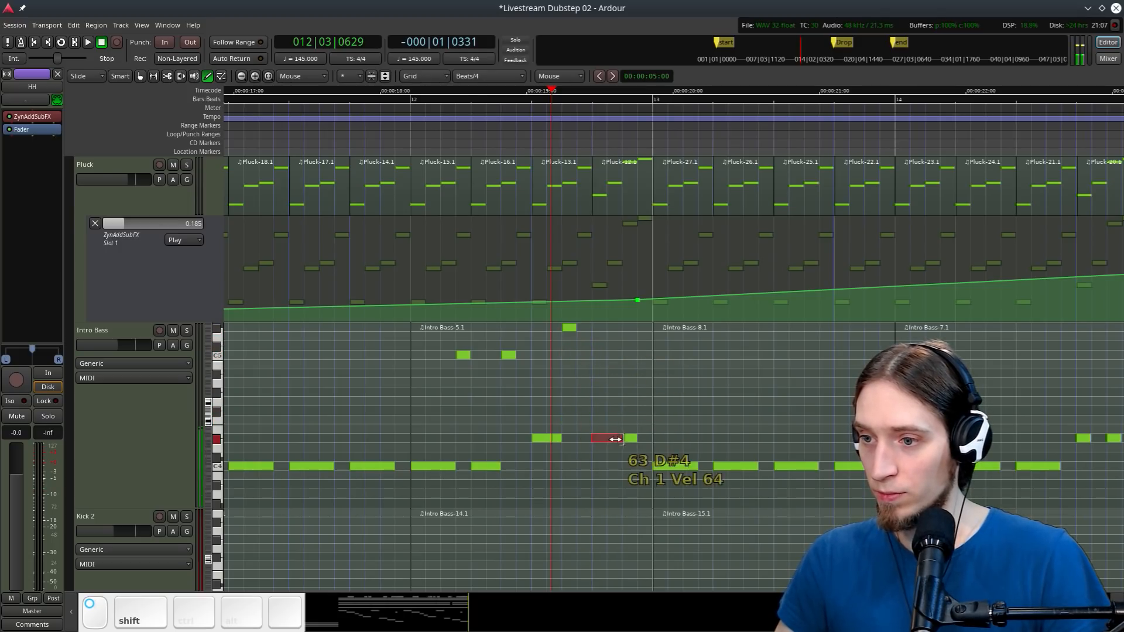
left_click(626, 328)
key("space")
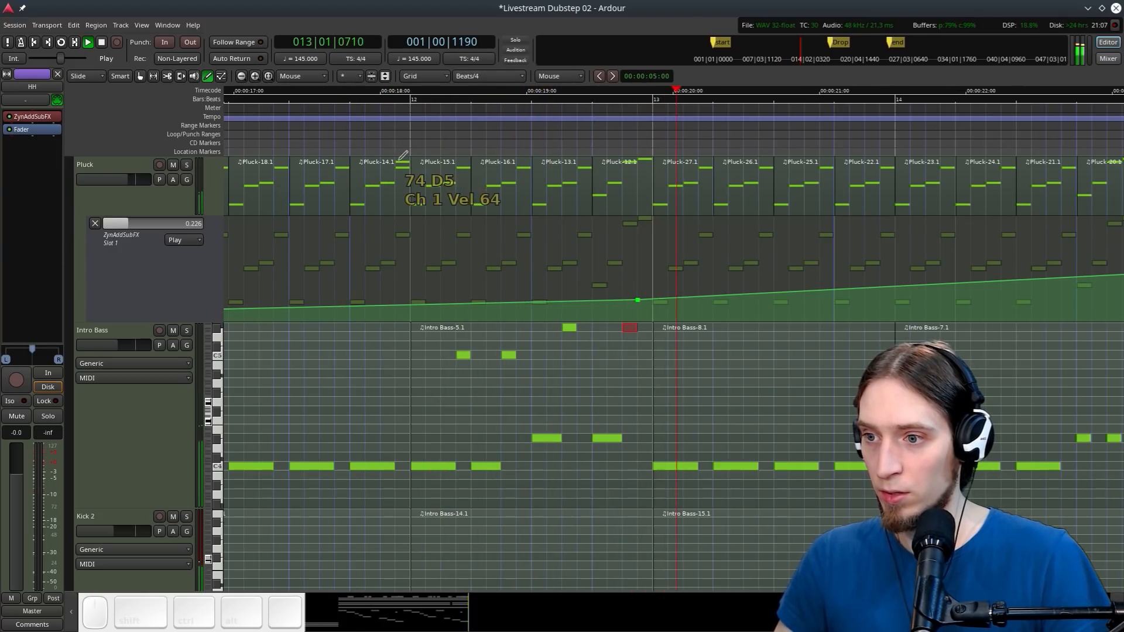
key("space")
key("space")
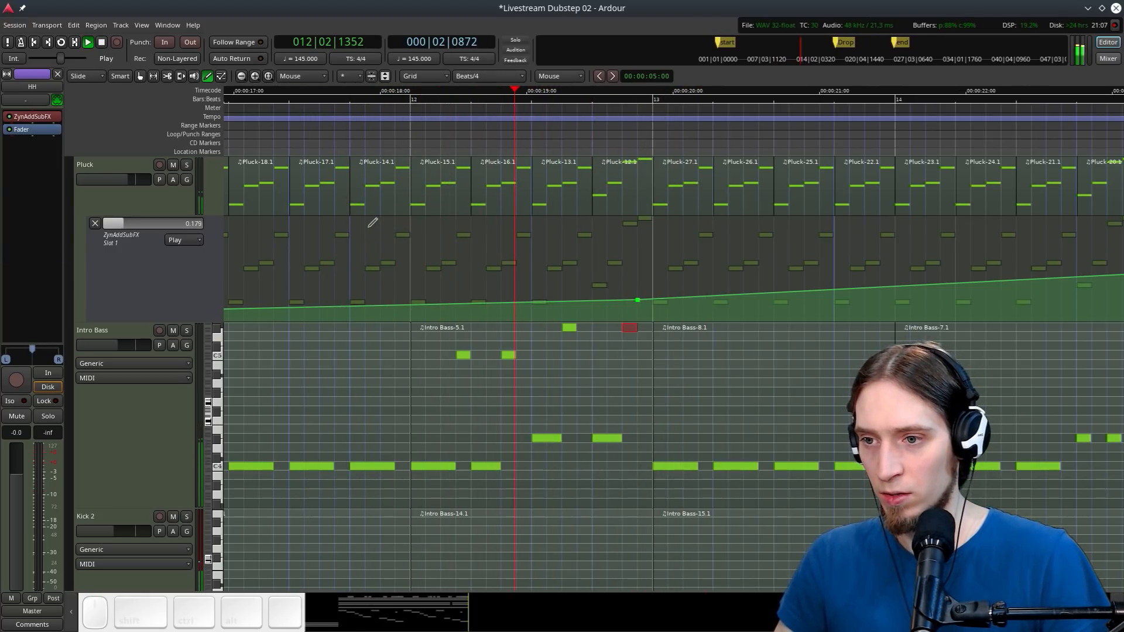
Play the section from beat 3 of bar 11 to check the new Intro Bass pattern in bar 12
left_click(464, 373)
key("space")
left_click_drag(466, 373, 450, 409)
left_click(316, 132)
scroll(357, 158, "down", 2)
key("space")
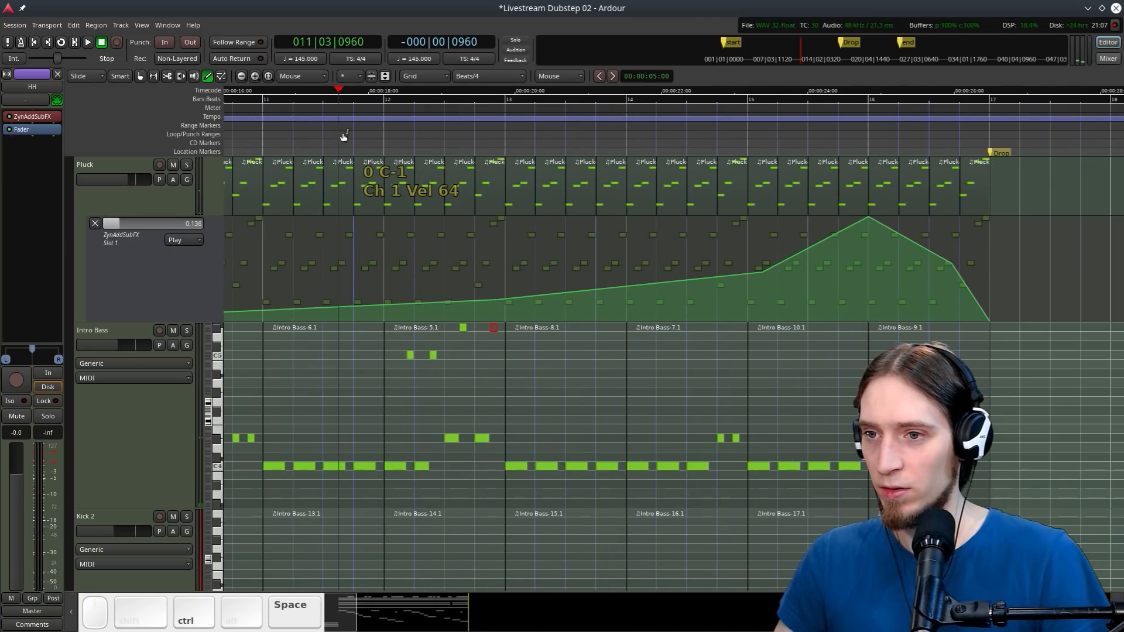
left_click(281, 117)
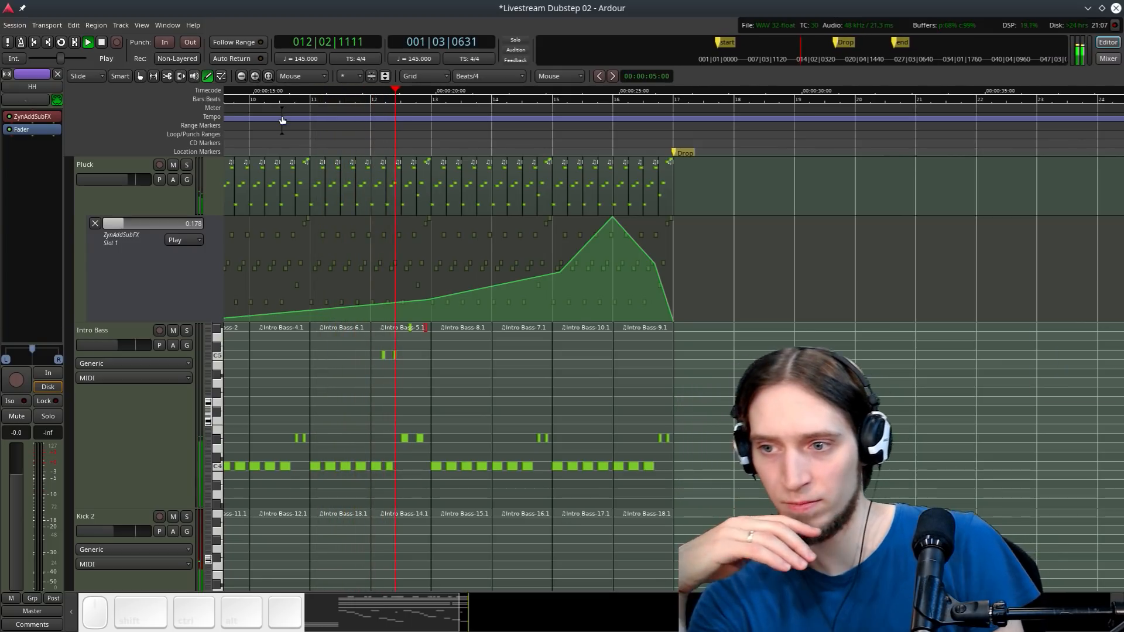
scroll(305, 235, "up", 2)
scroll(381, 260, "down", 1)
scroll(484, 297, "down", 1)
key("space")
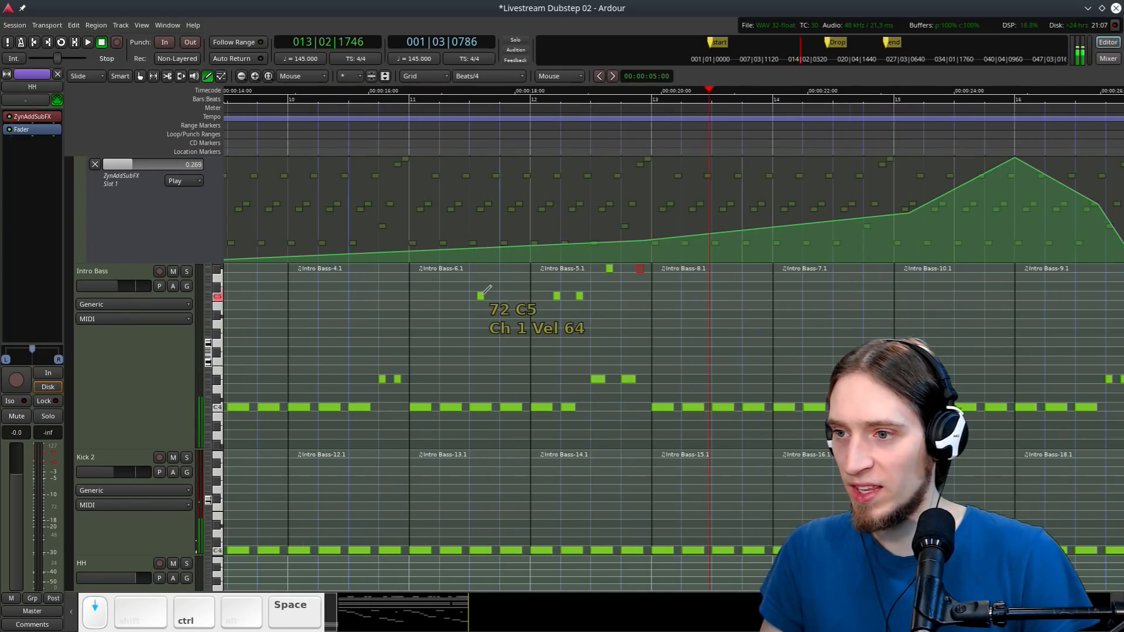
Copy the Pluck region on beat 4 of bar 12 over the region on beat 3, and play it with the bass
key("g")
scroll(612, 322, "up", 3)
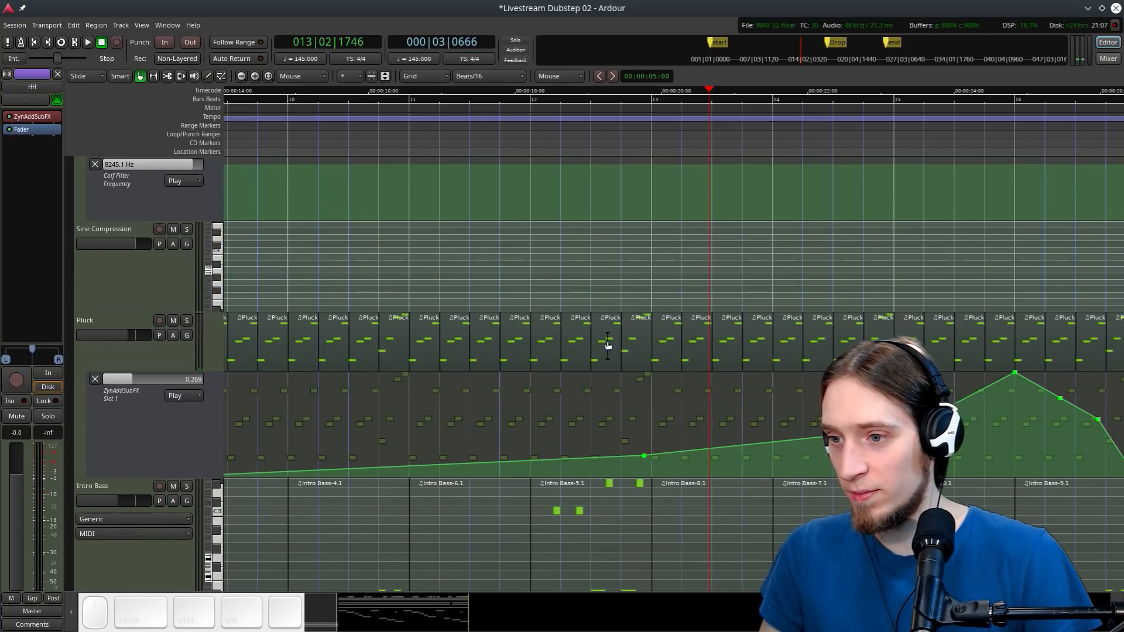
left_click_drag(603, 348, 617, 348)
scroll(617, 348, "down", 2, "ctrl")
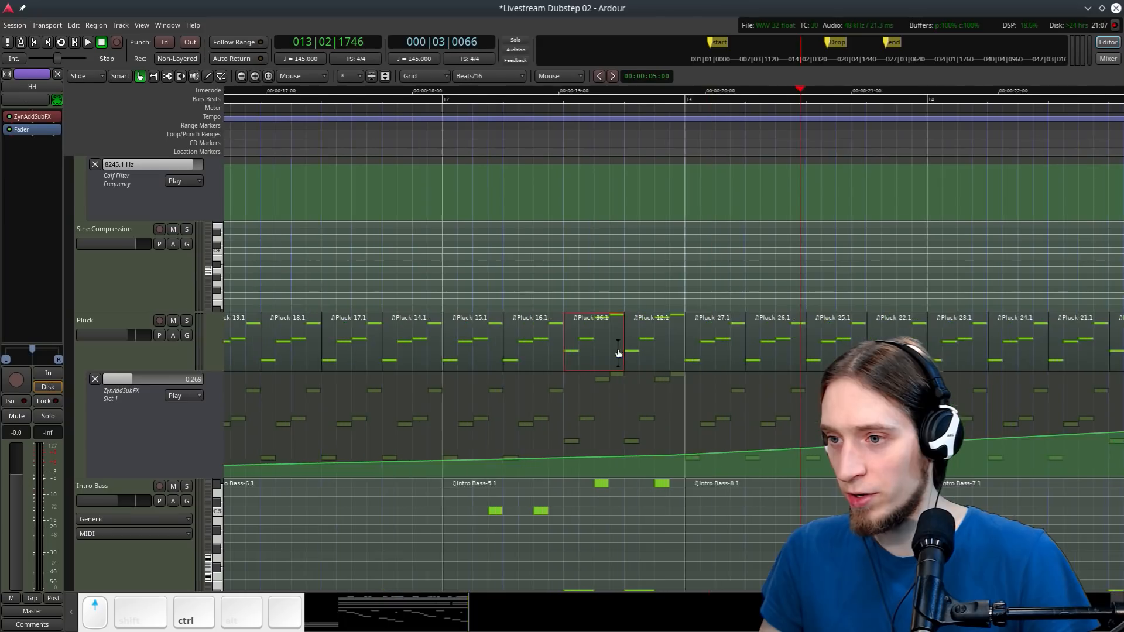
key("space")
scroll(469, 353, "down", 2)
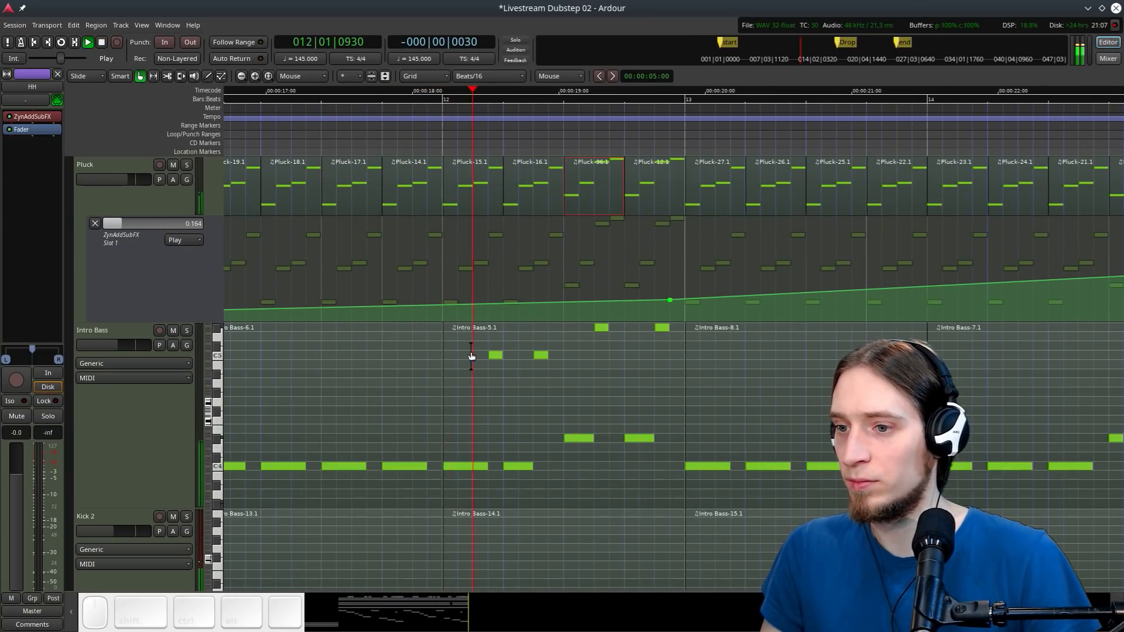
scroll(469, 350, "up", 4, "ctrl")
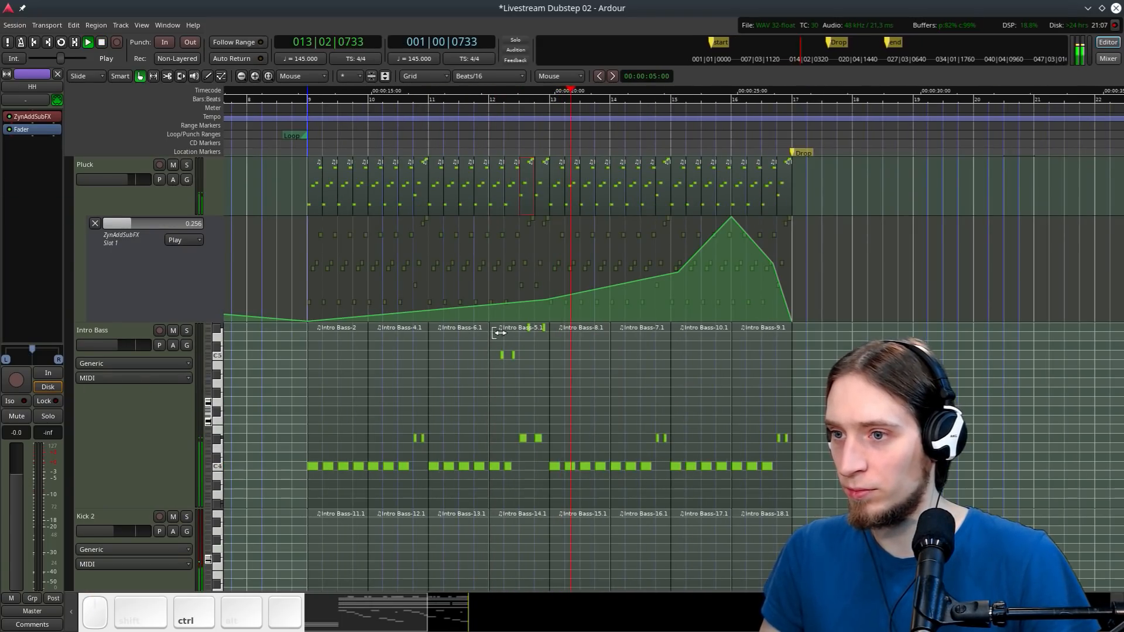
key("space")
Copy the Pluck region on beat 4 of bar 10 over the region on beat 3, and replay the passage
scroll(410, 192, "down", 2)
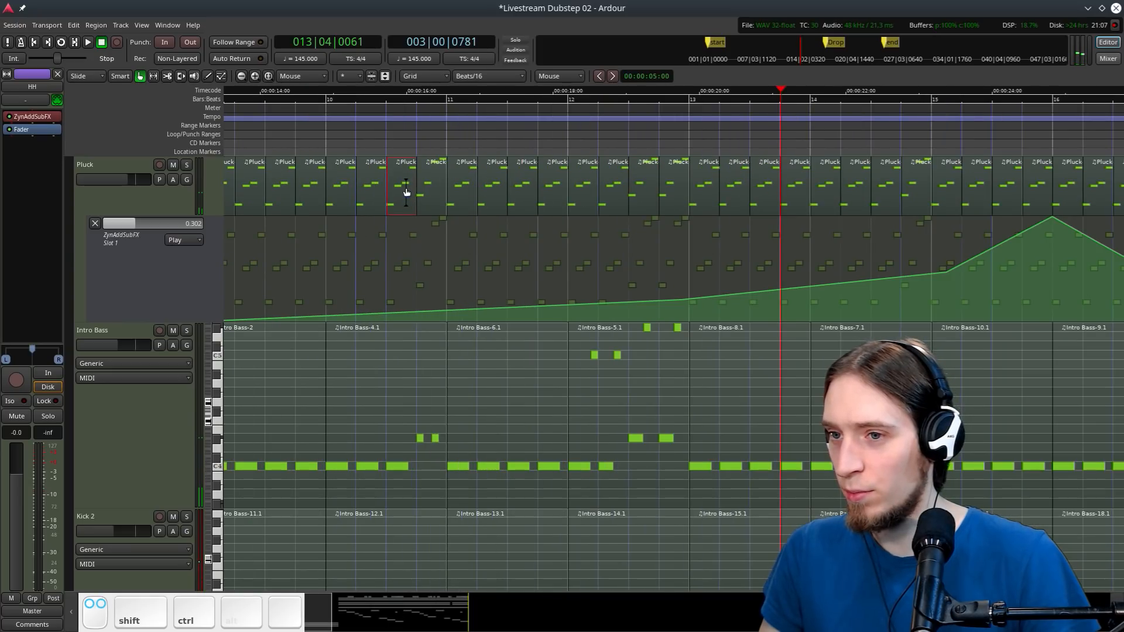
left_click_drag(405, 188, 408, 182)
key("space")
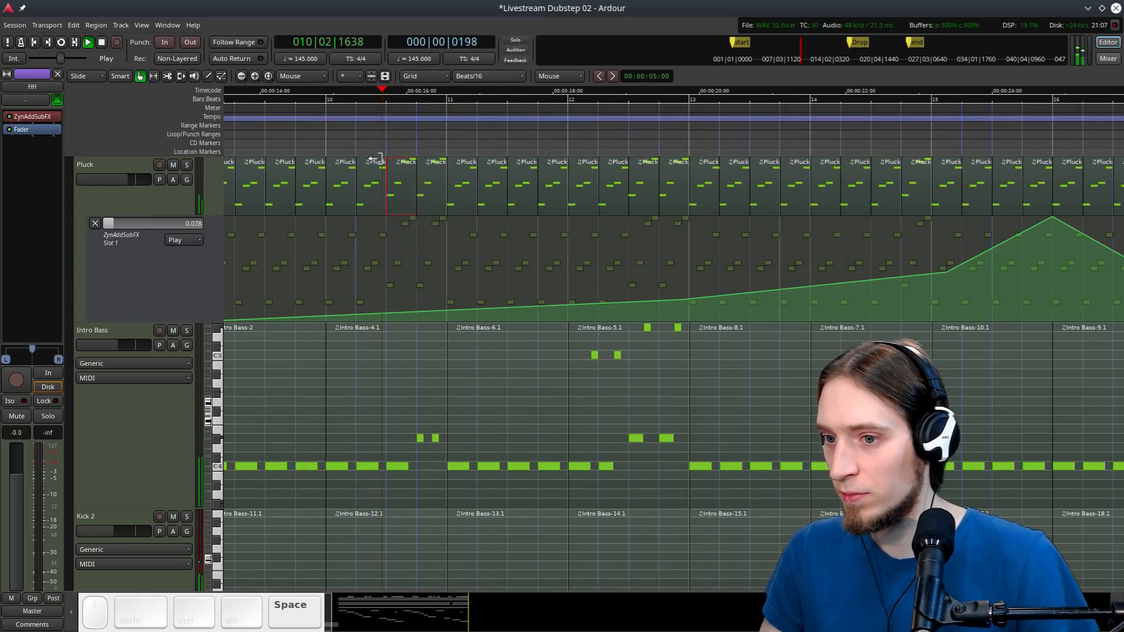
key("space")
left_click(301, 118)
key("space")
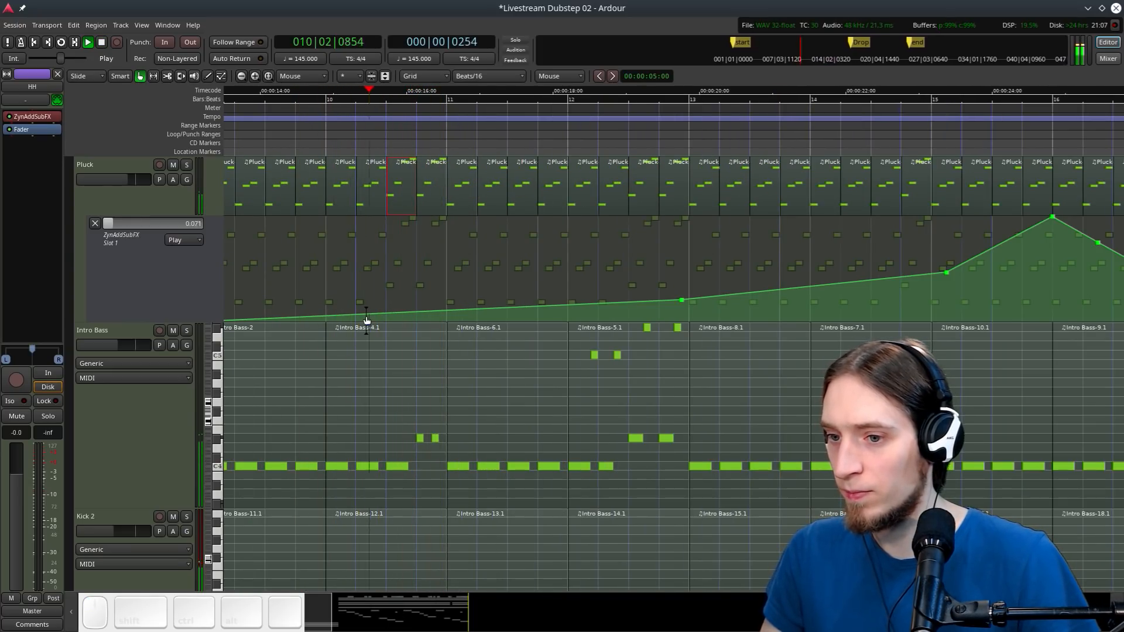
key("ctrl+space")
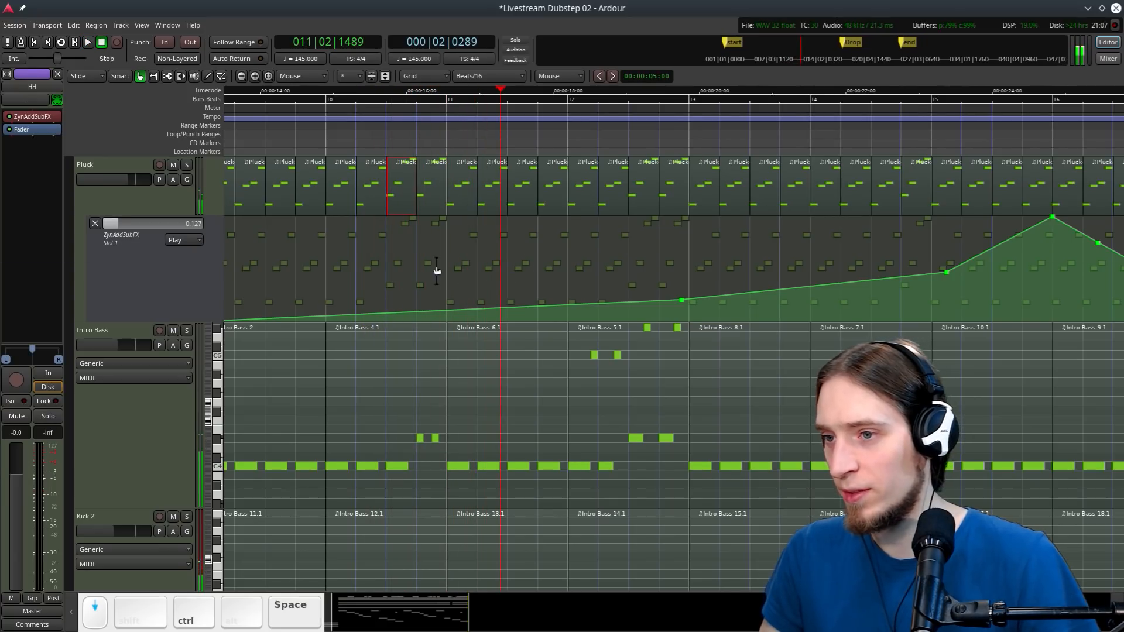
Replace the Pluck regions in bars 13 to 16 with a duplicate of bars 9 to 12, and play from just before bar 9
scroll(436, 265, "down", 1)
left_click_drag(823, 172, 573, 187)
key("Delete")
left_click_drag(645, 191, 240, 172)
key("alt+d")
left_click(308, 108)
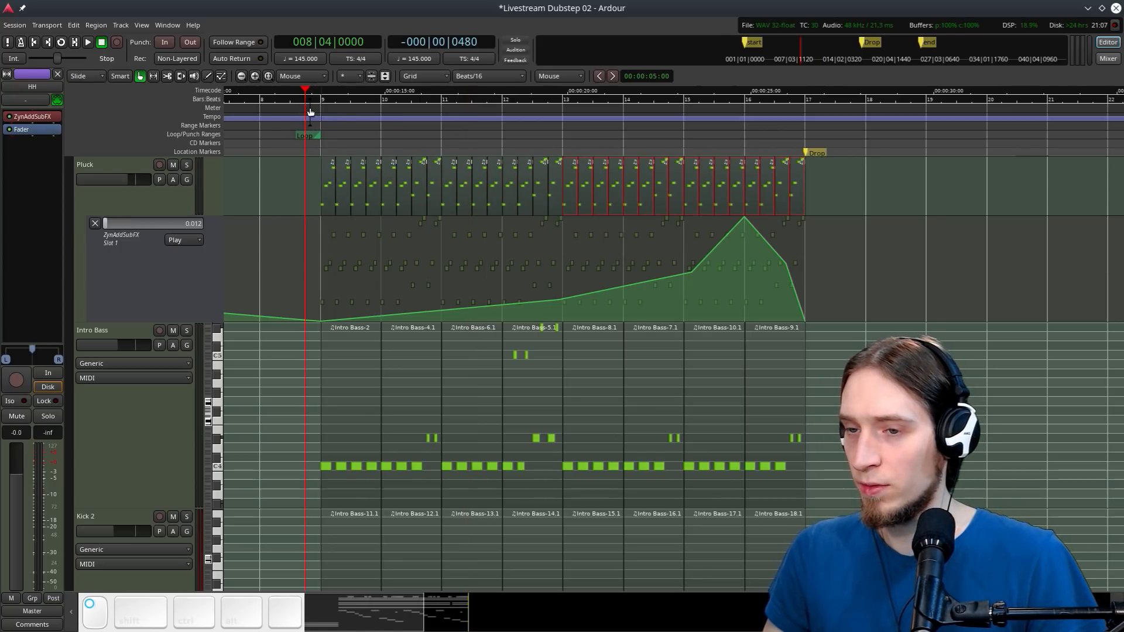
key("space")
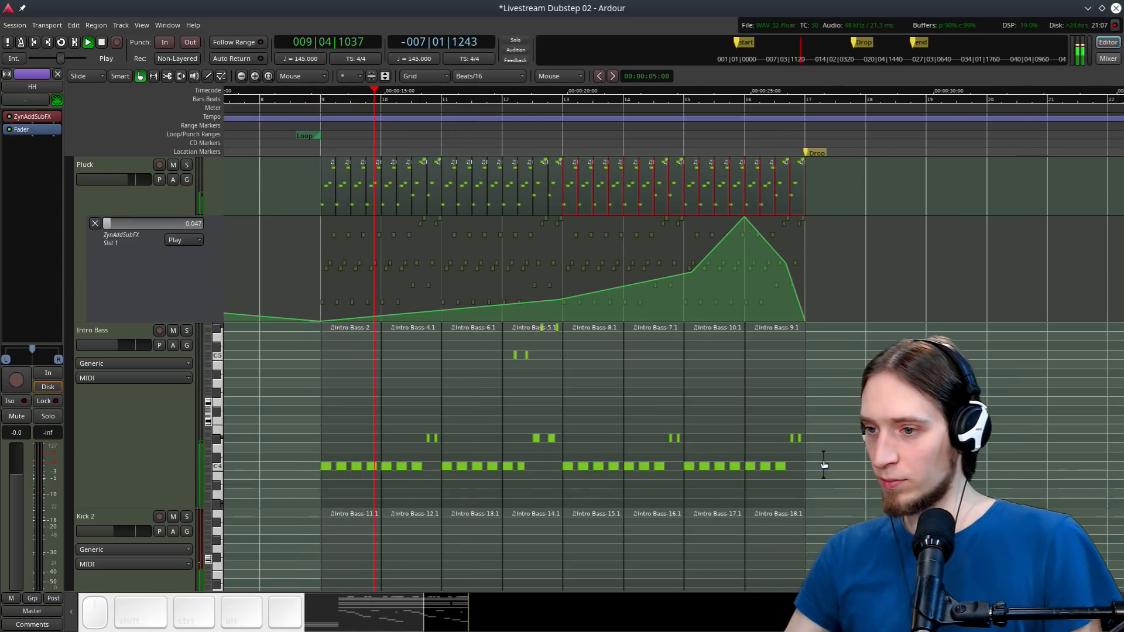
Replace the Intro Bass regions in bars 13 to 16 with a duplicate of bars 9 to 12
left_click_drag(843, 455, 603, 432)
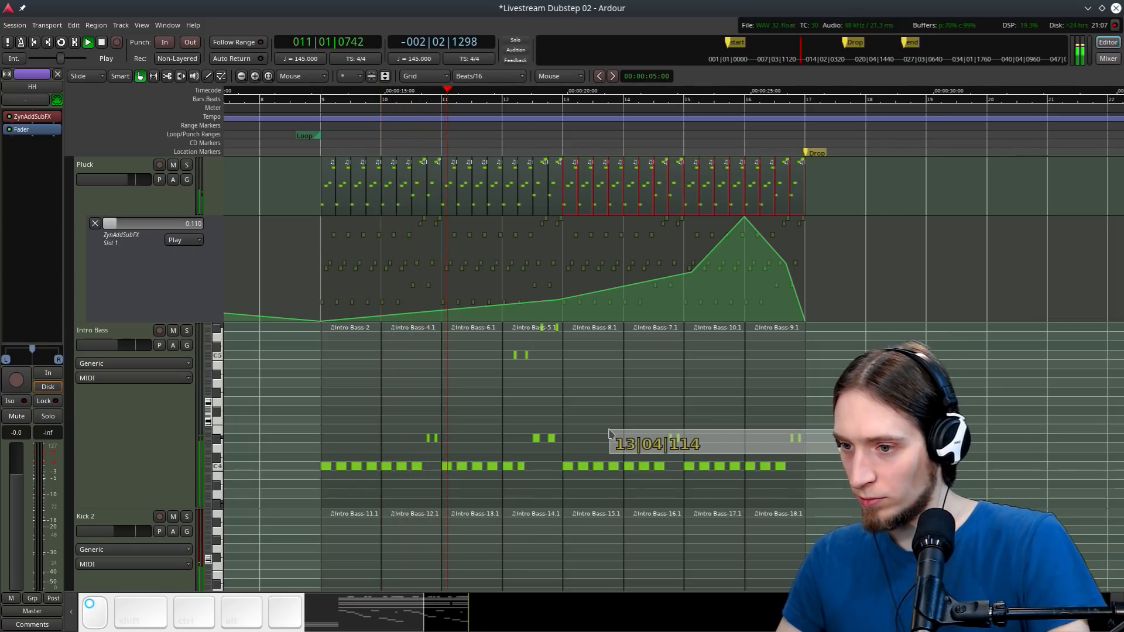
key("Delete")
left_click_drag(662, 466, 265, 440)
key("alt+d")
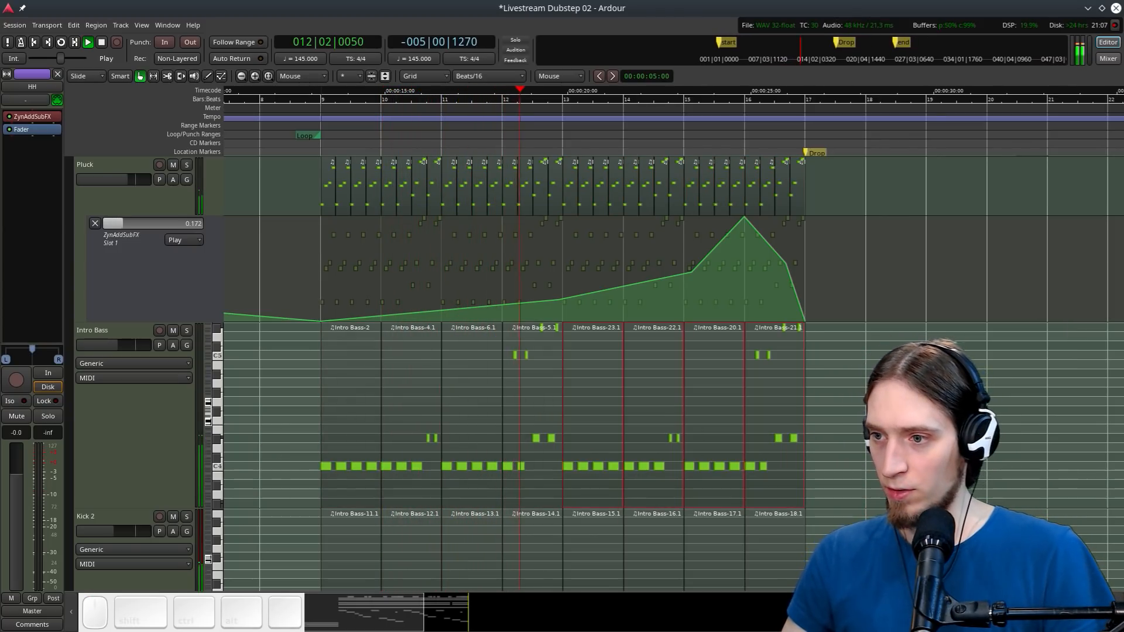
Add a quarter-beat C5 note on the last quarter of bar 13's beat 4 in the Intro Bass, and replay from bar 13
scroll(614, 468, "up", 1)
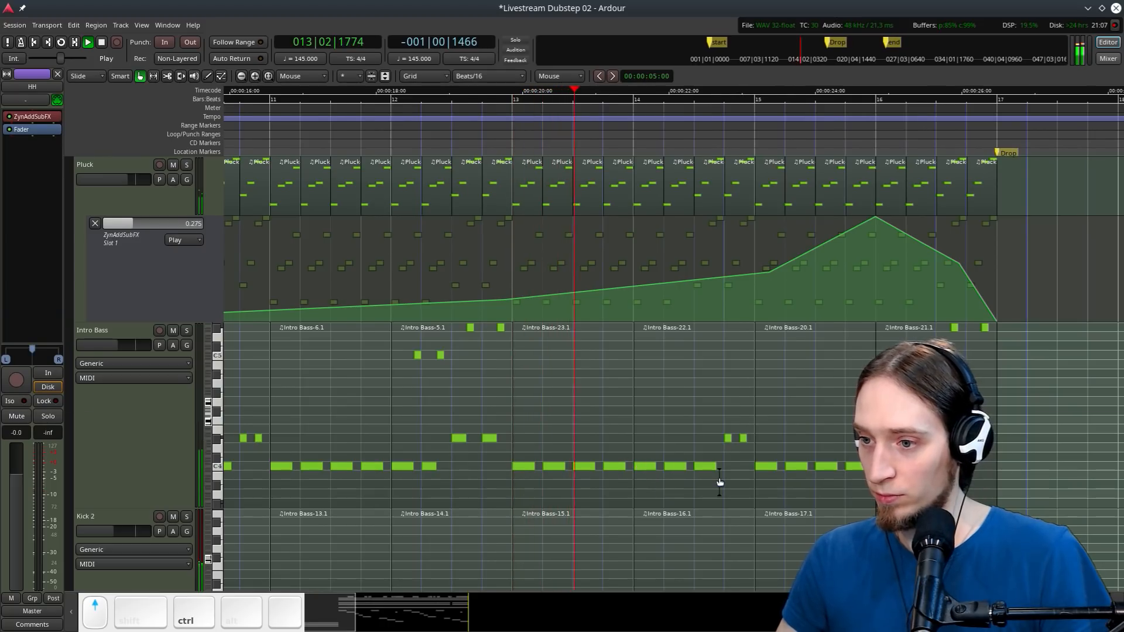
scroll(716, 474, "up", 1)
key("space")
left_click(294, 153)
key("space")
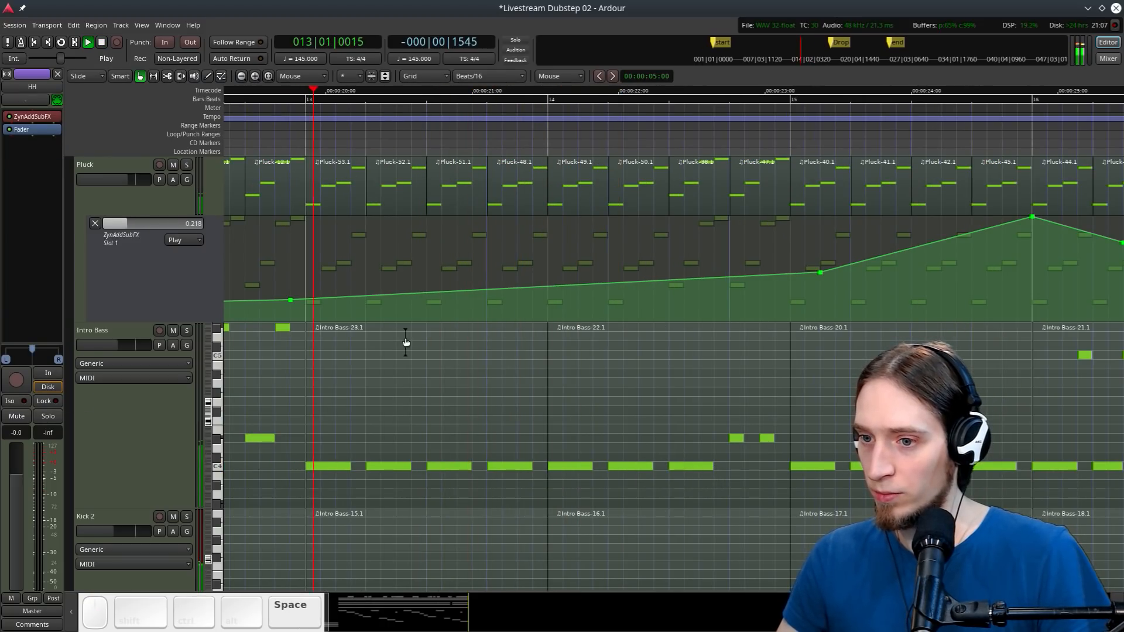
key("d")
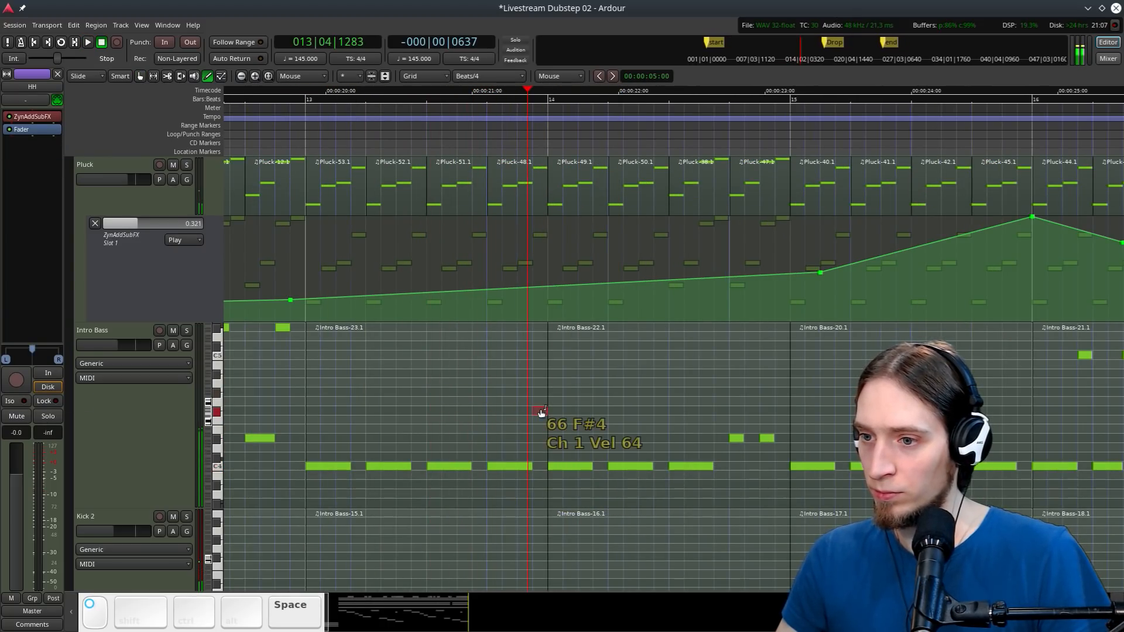
key("space")
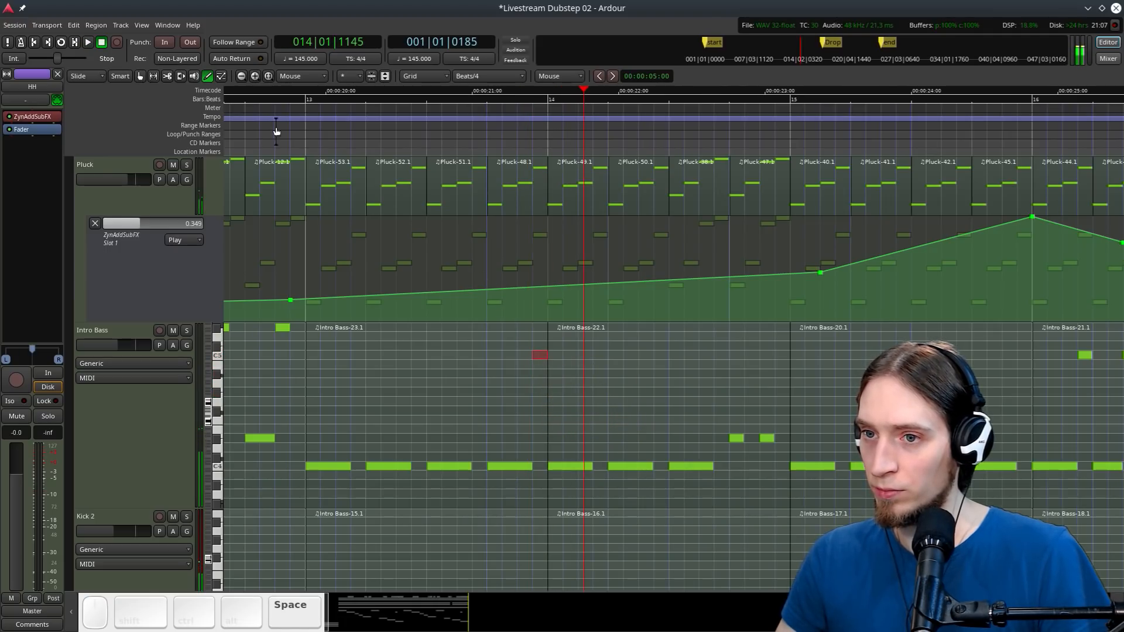
left_click(276, 131)
key("space")
scroll(529, 431, "down", 1)
scroll(558, 438, "up", 1)
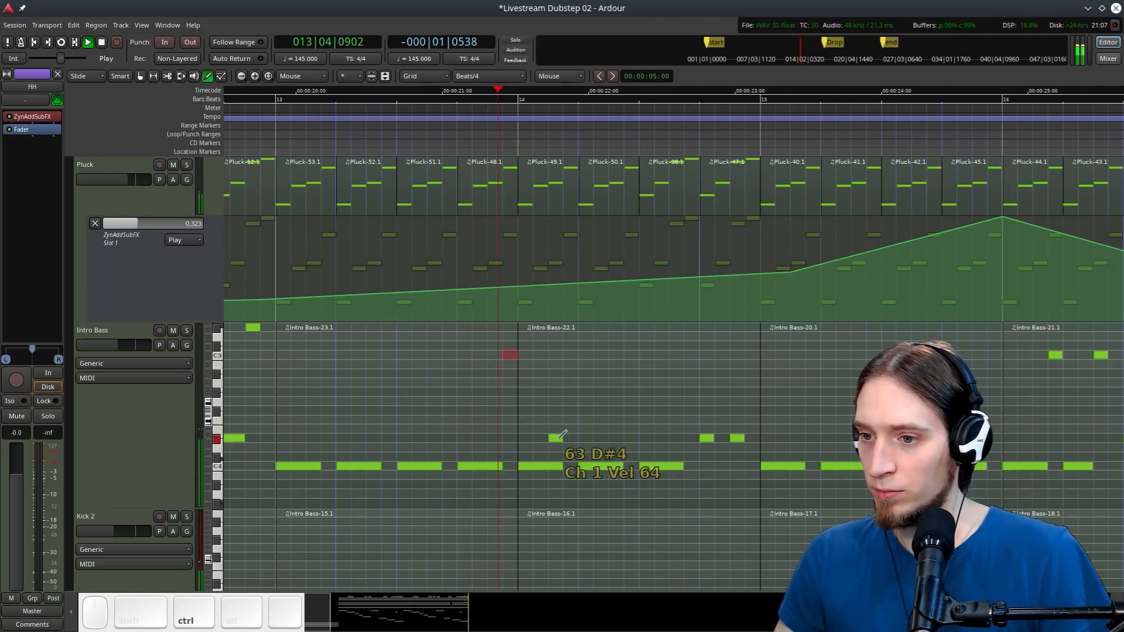
scroll(660, 397, "down", 1)
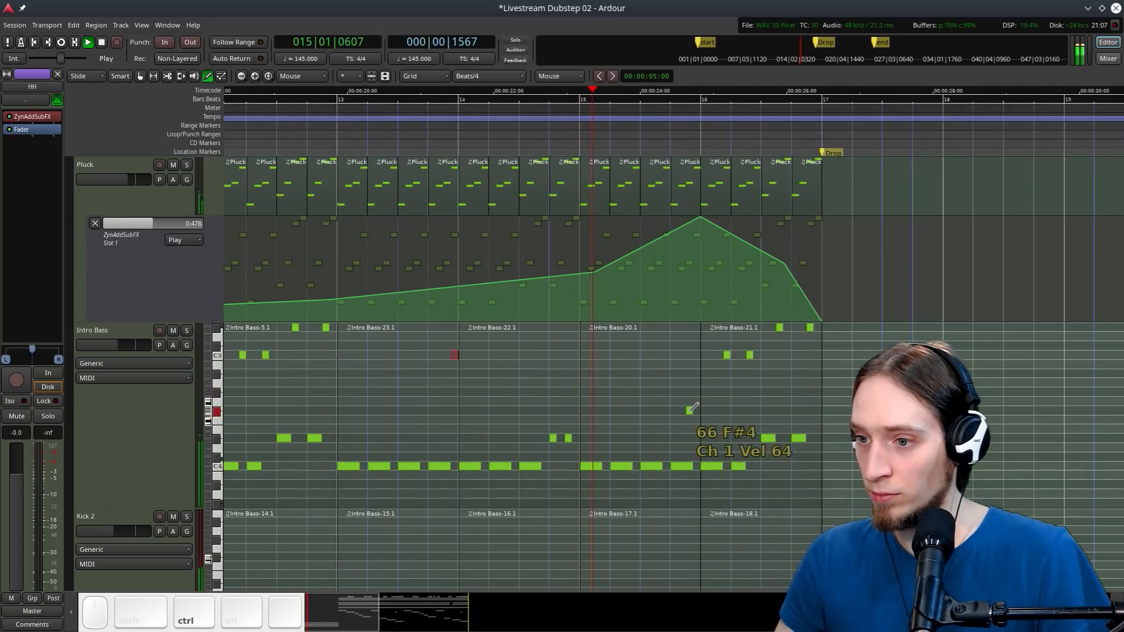
scroll(691, 411, "up", 1)
Add quarter-beat C5 notes on the last quarter of beats 3 and 4 in bar 15, and play from bar 15
key("space")
left_click(640, 364)
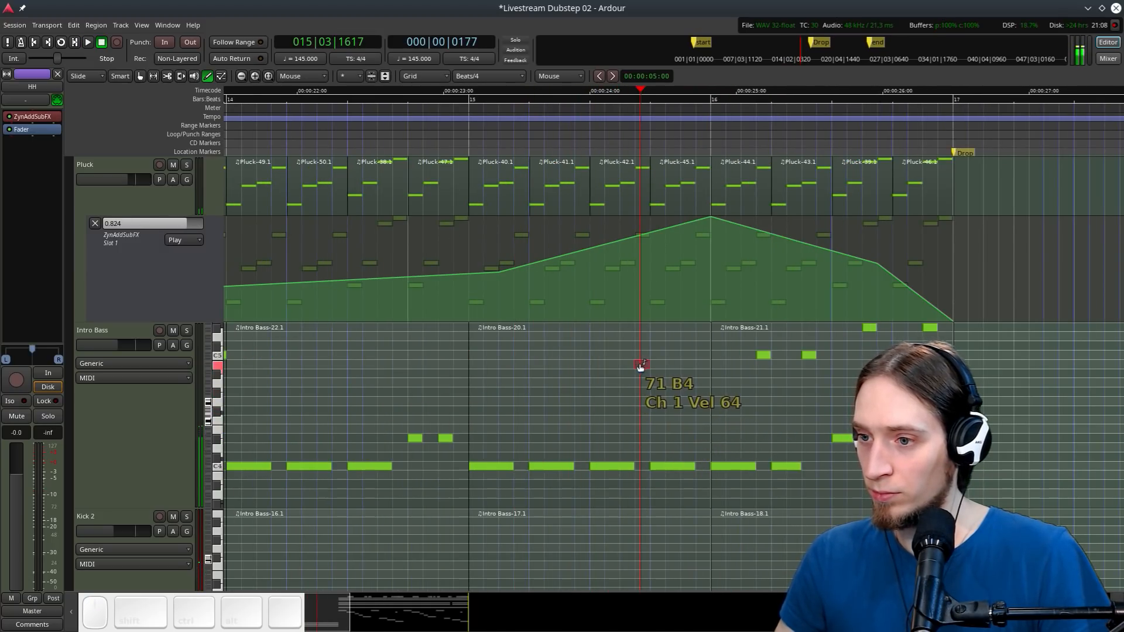
left_click(703, 355)
left_click(469, 147)
key("space")
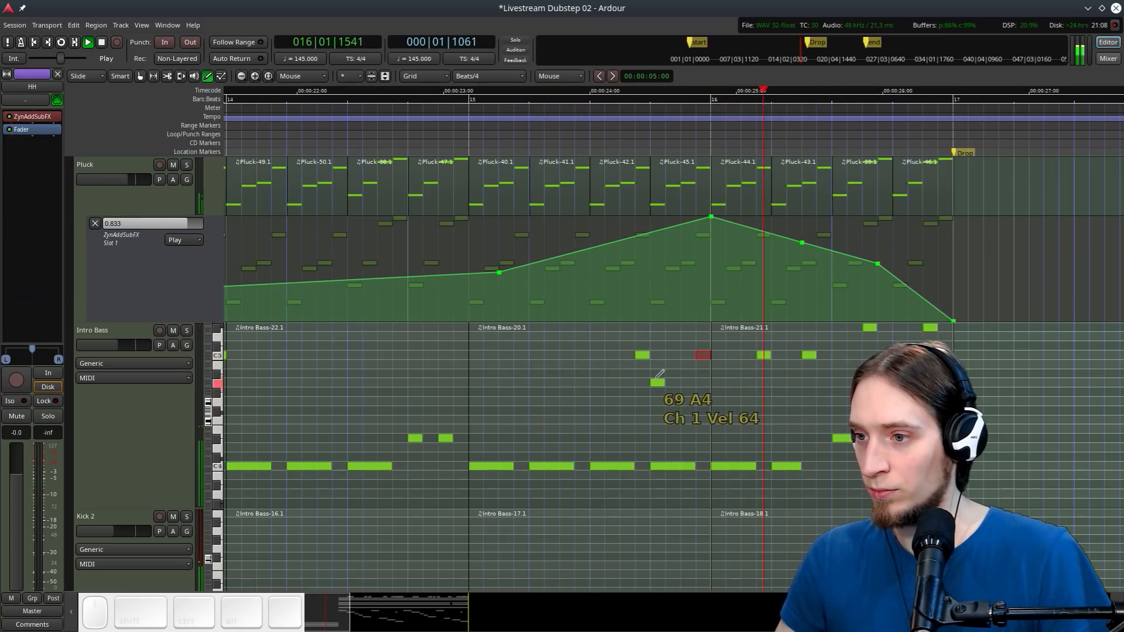
Place bar 15's beat-4 C5 note a quarter beat earlier, shorten the C4 note on beat 4 to half a beat, and replay
key("space")
right_click(702, 355, "shift")
left_click(688, 355)
left_click(689, 355)
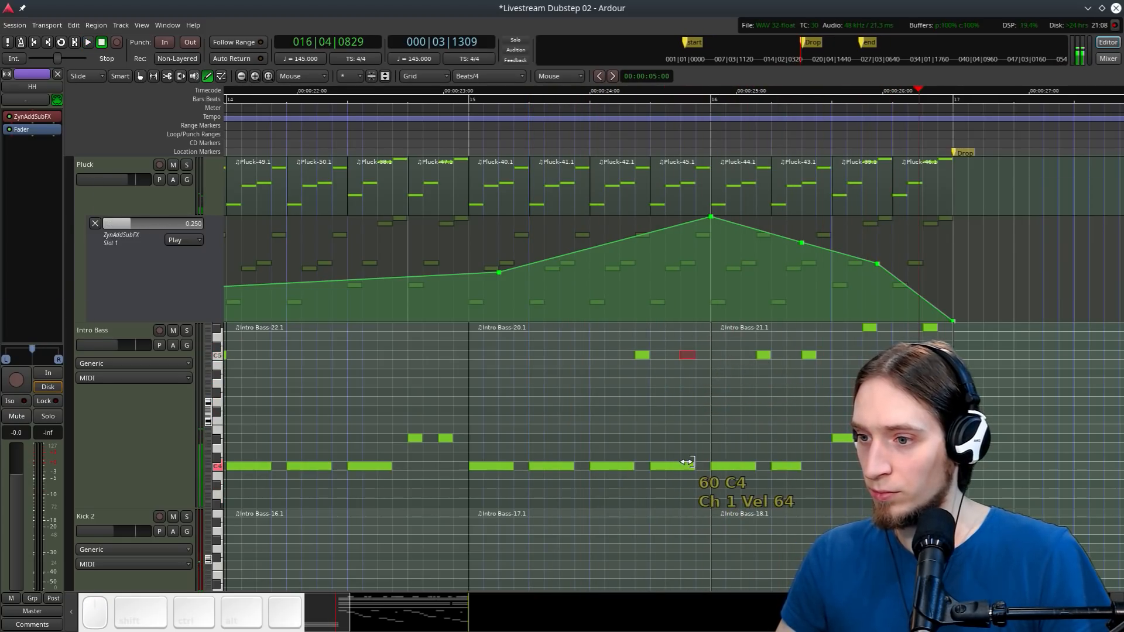
left_click(455, 133)
key("space")
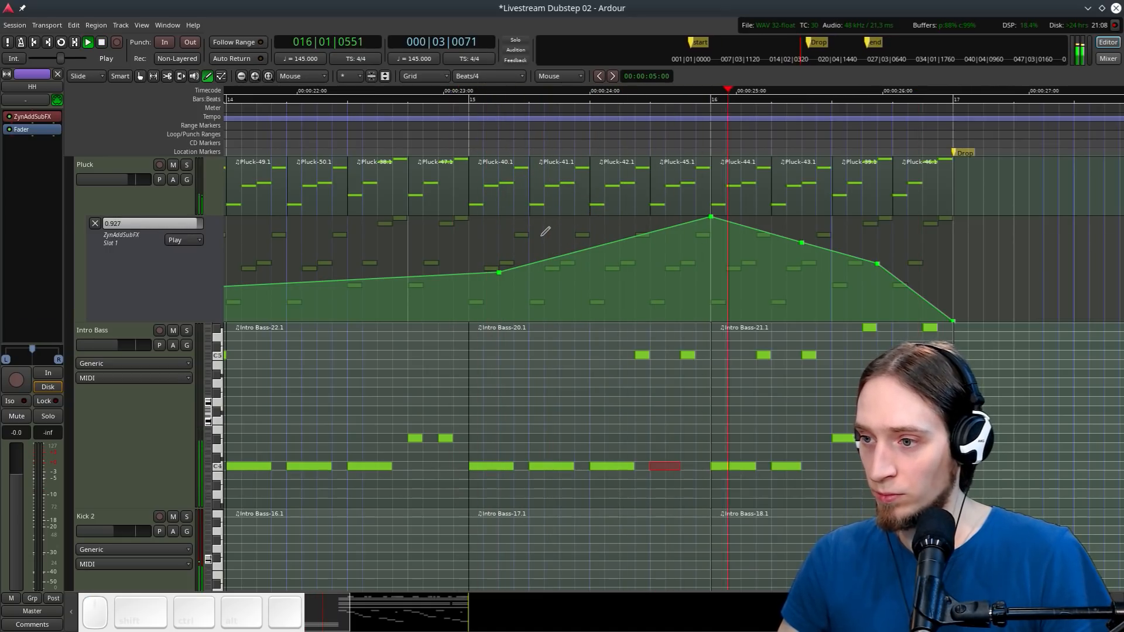
key("g")
scroll(564, 339, "down", 3, "ctrl")
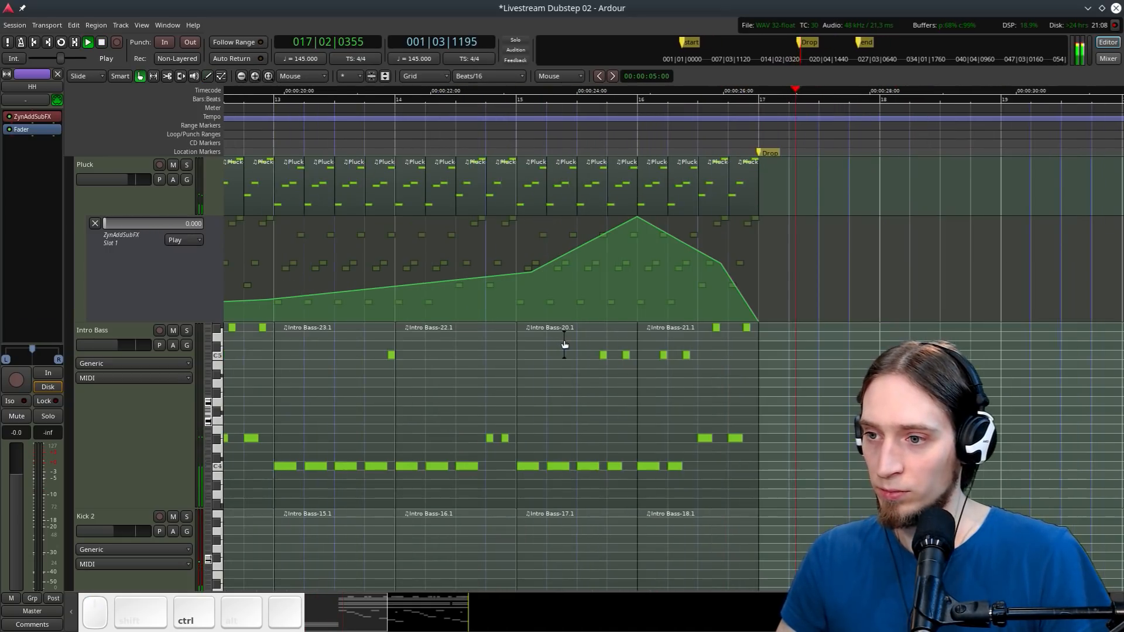
Inspect the Pluck, Intro Bass, Kick 2 and HH tracks around the drop, and briefly replay from bar 9
scroll(564, 345, "down", 1, "ctrl")
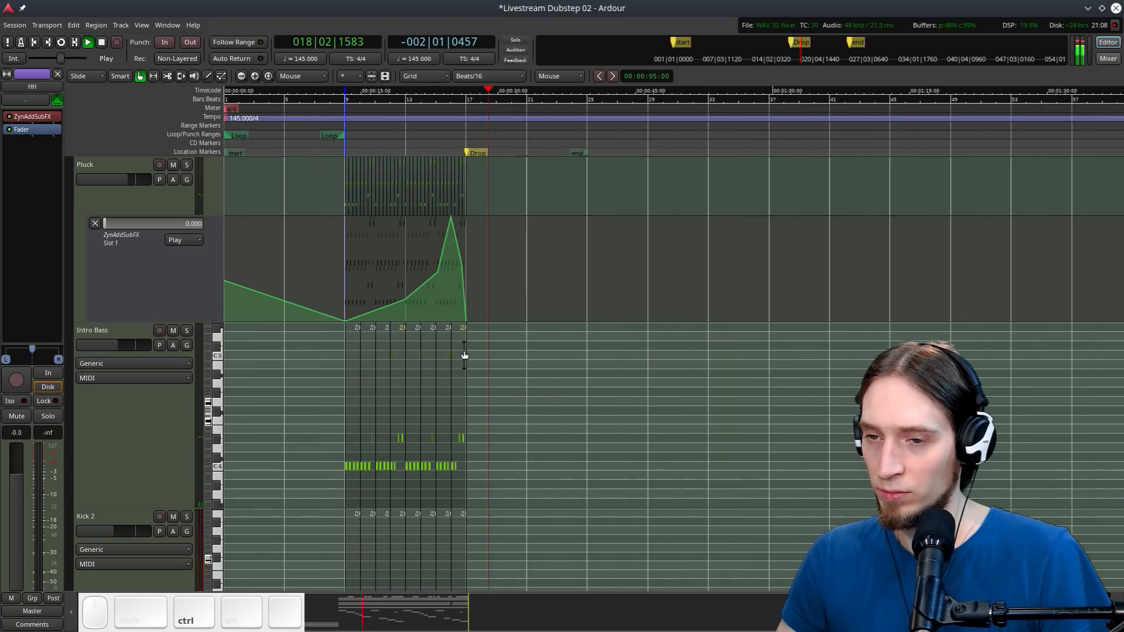
scroll(384, 380, "up", 2, "ctrl")
scroll(703, 373, "down", 1, "ctrl")
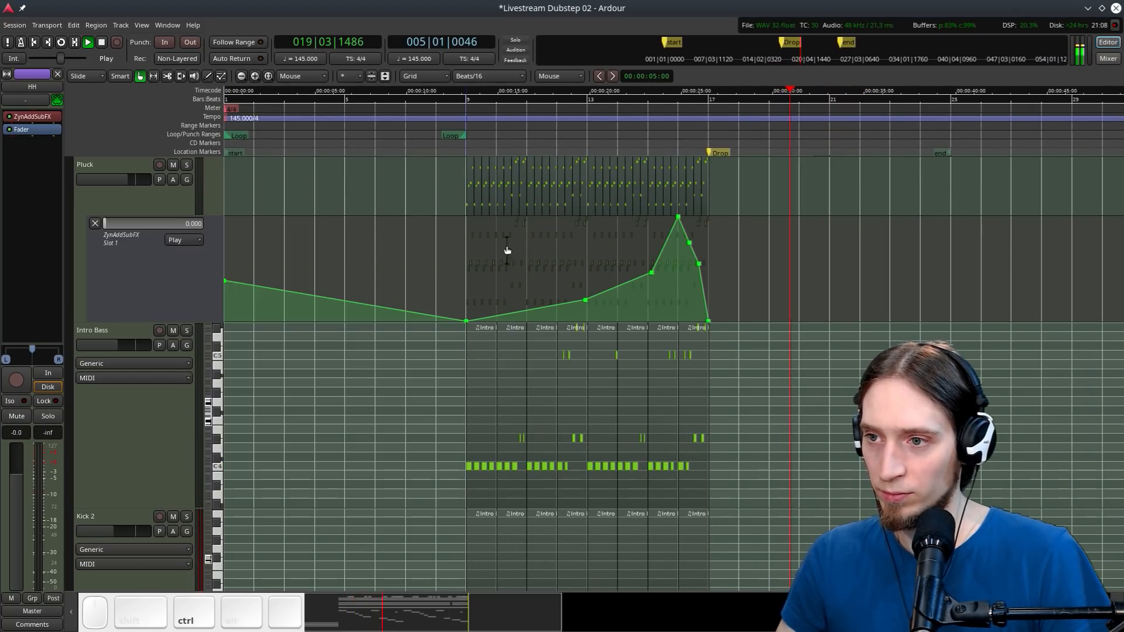
scroll(657, 348, "down", 5)
key("space")
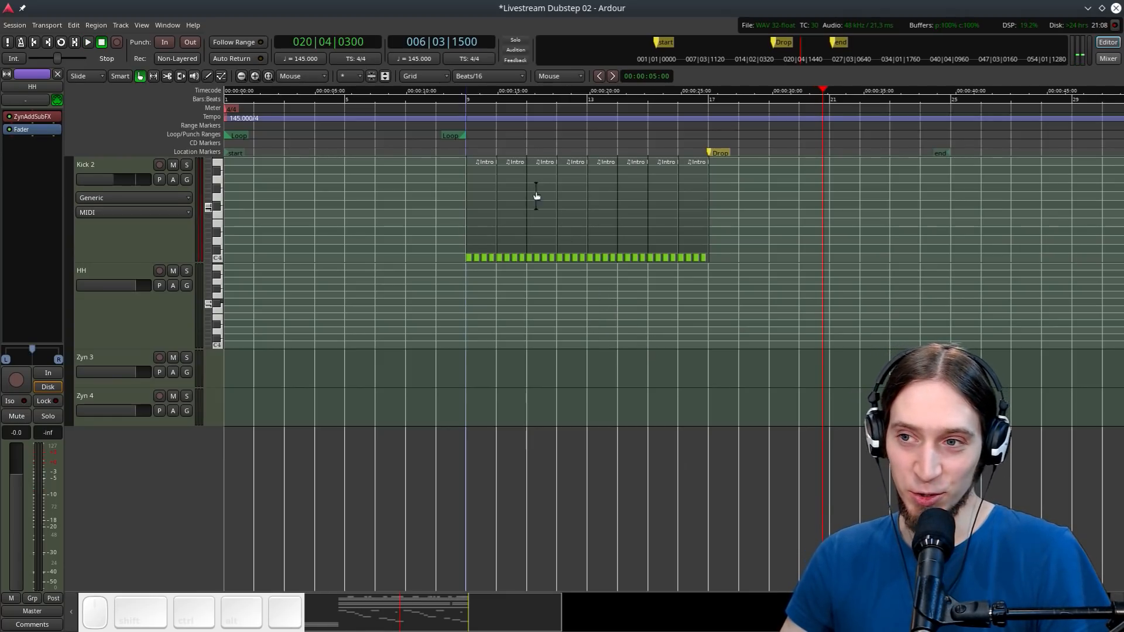
left_click(455, 110)
key("space")
scroll(501, 315, "up", 1)
scroll(490, 353, "up", 4)
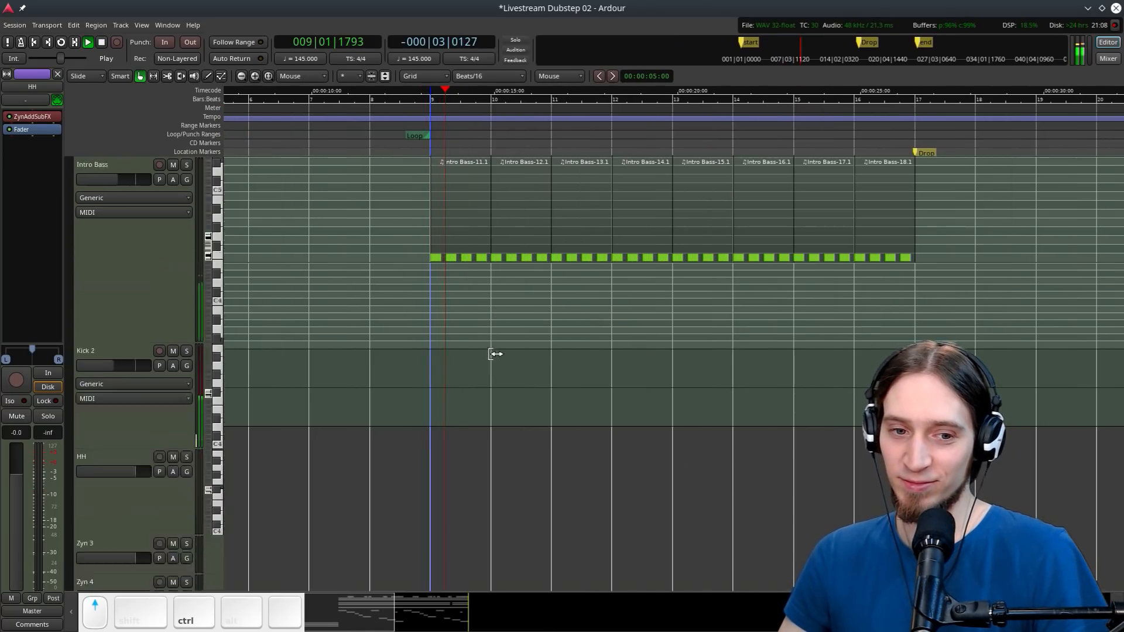
scroll(484, 354, "down", 1)
scroll(484, 354, "down", 2)
scroll(433, 355, "up", 1)
scroll(433, 354, "down", 1)
key("space")
scroll(434, 355, "up", 4)
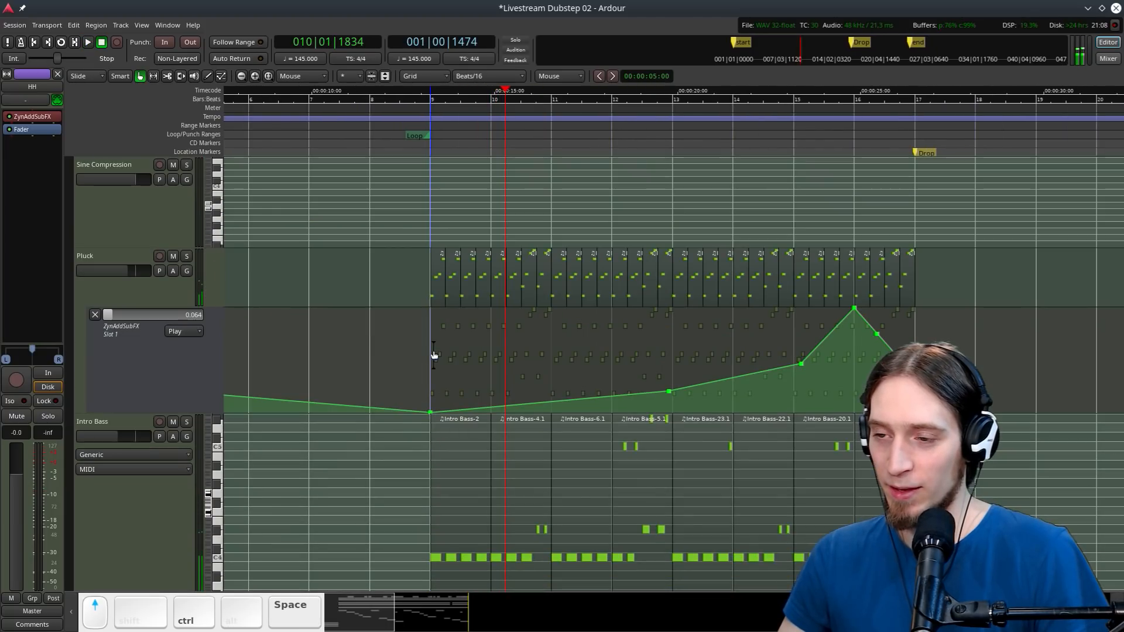
scroll(433, 355, "down", 1)
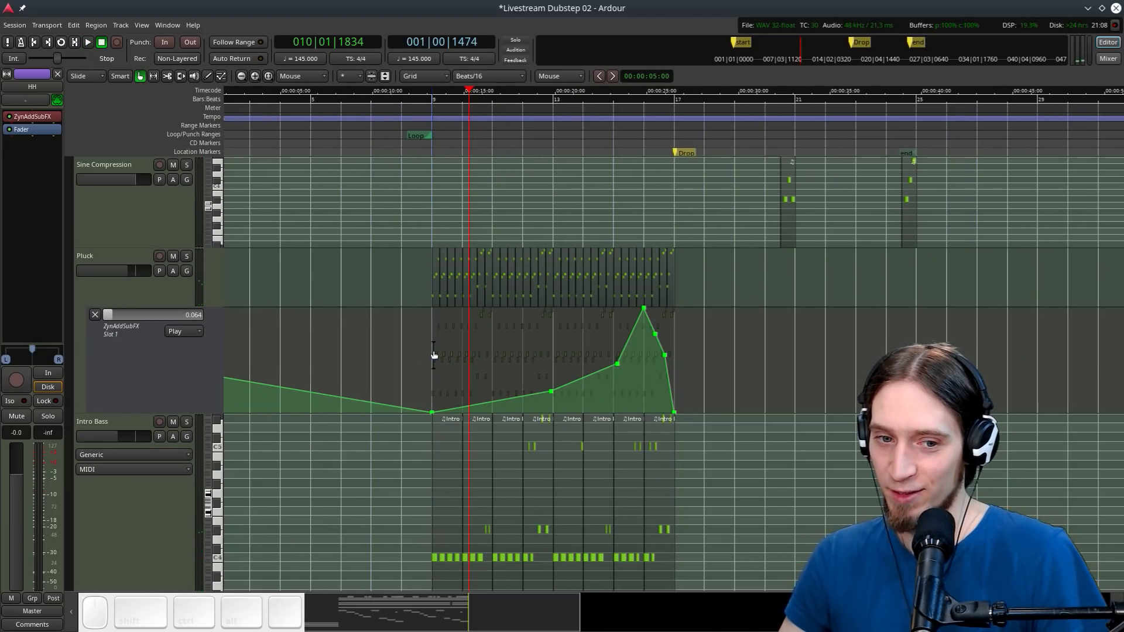
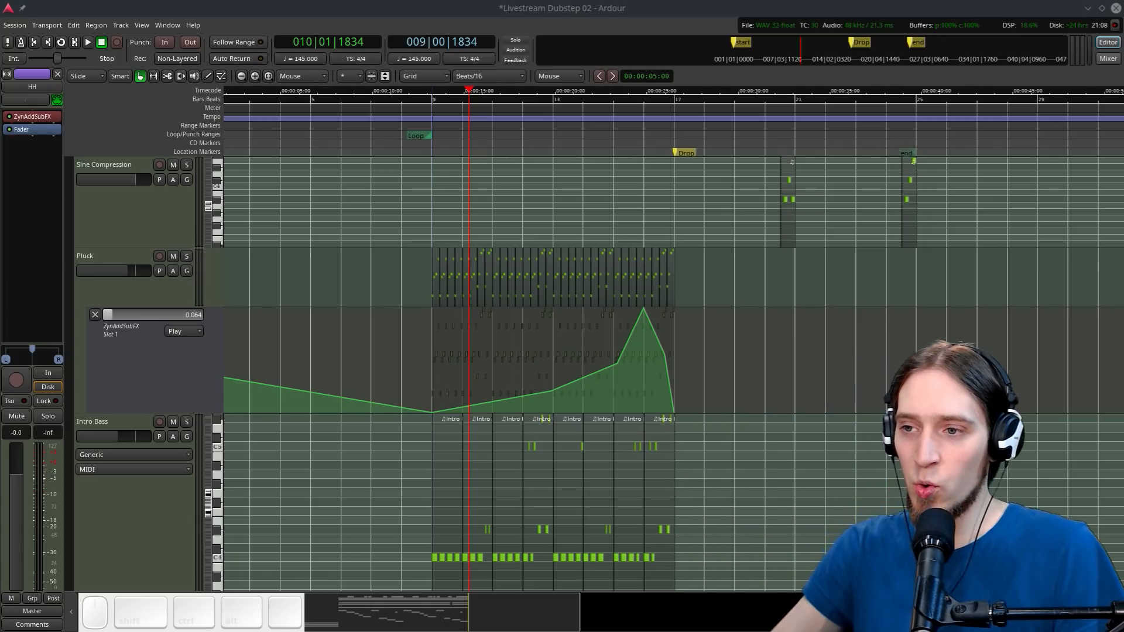
Play the intro from bar 10 past the drop at bar 17 while checking the tracks, stop, and save the session
key("space")
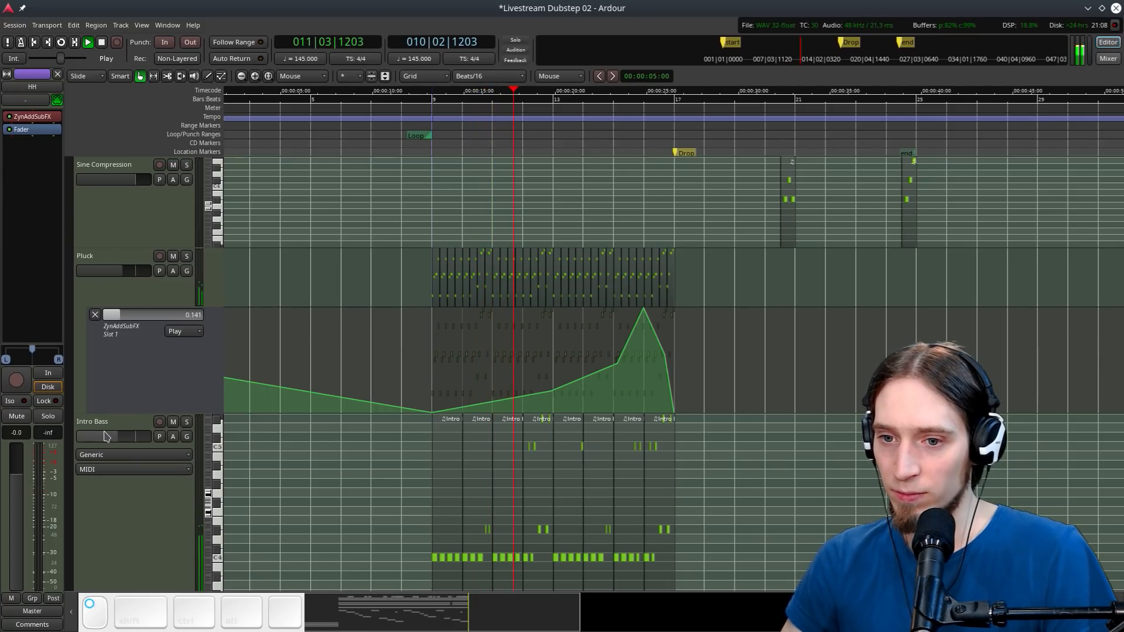
scroll(267, 419, "down", 3)
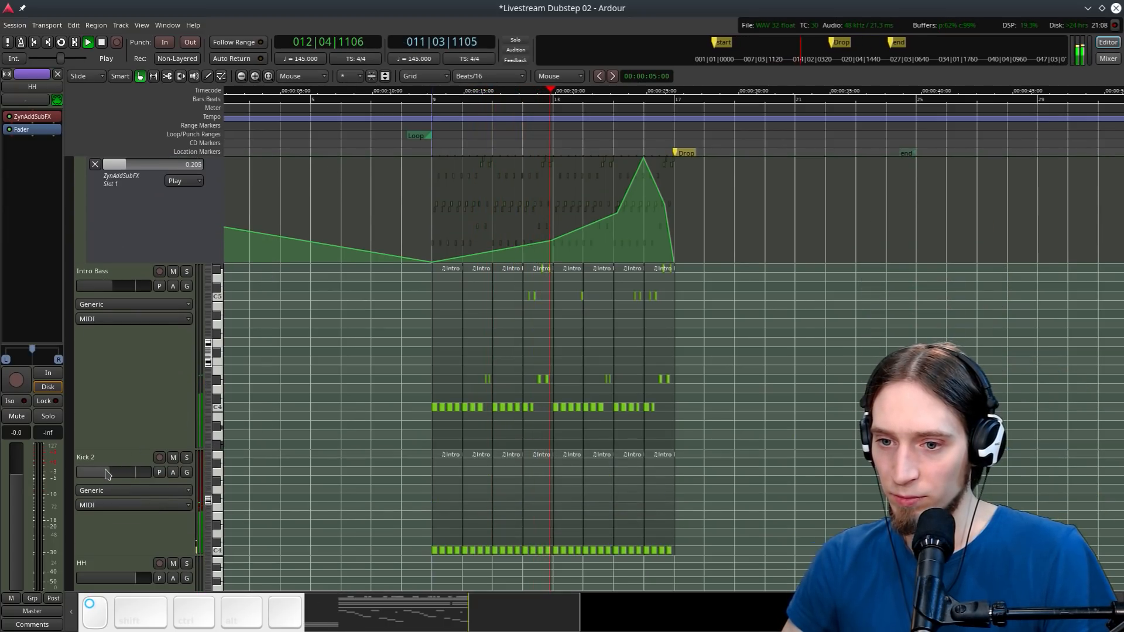
scroll(226, 459, "down", 6)
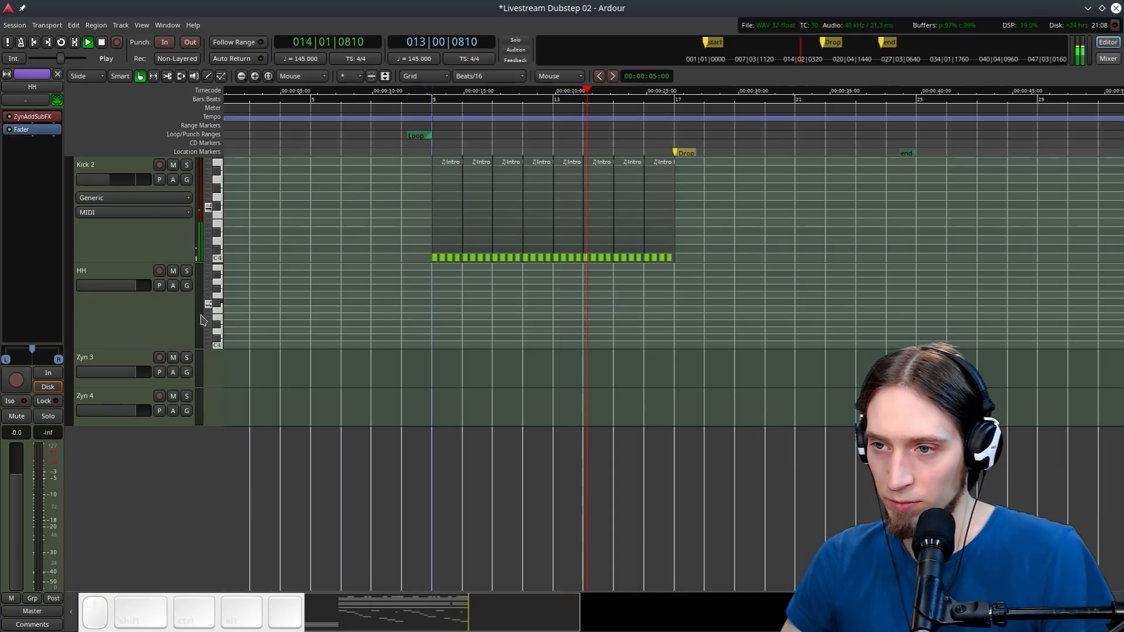
scroll(650, 297, "up", 2)
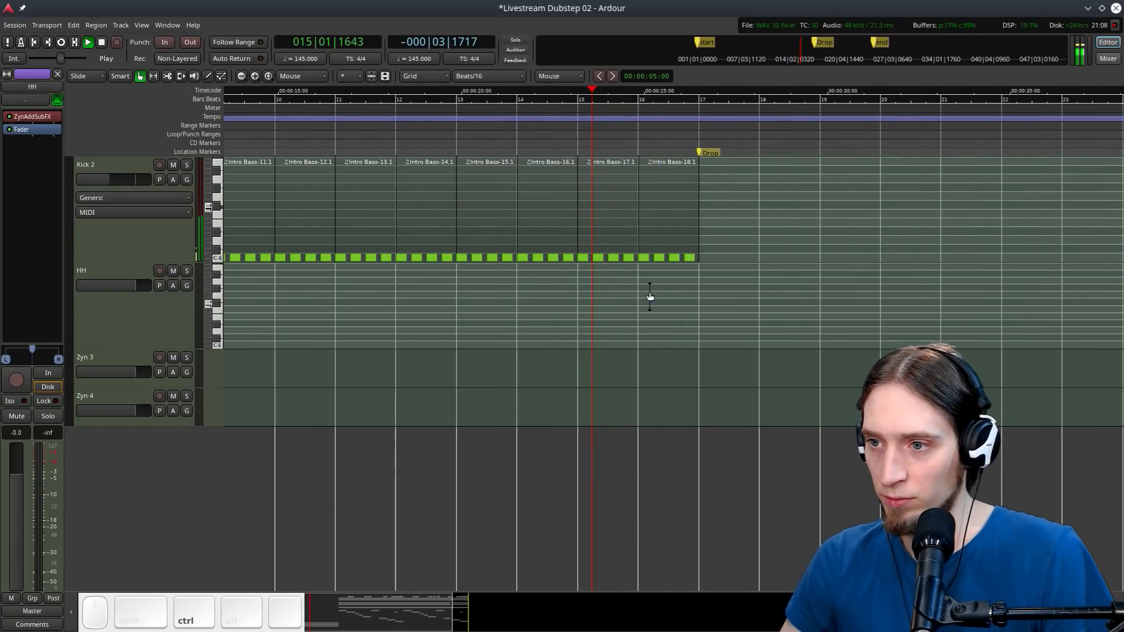
scroll(680, 319, "up", 2)
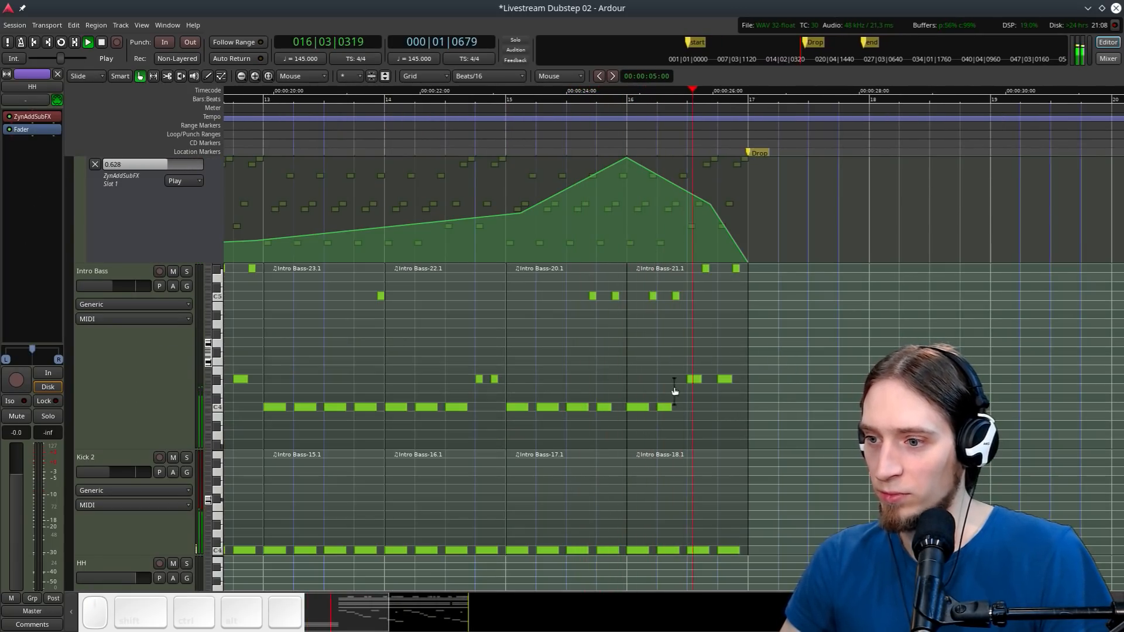
scroll(701, 412, "down", 2)
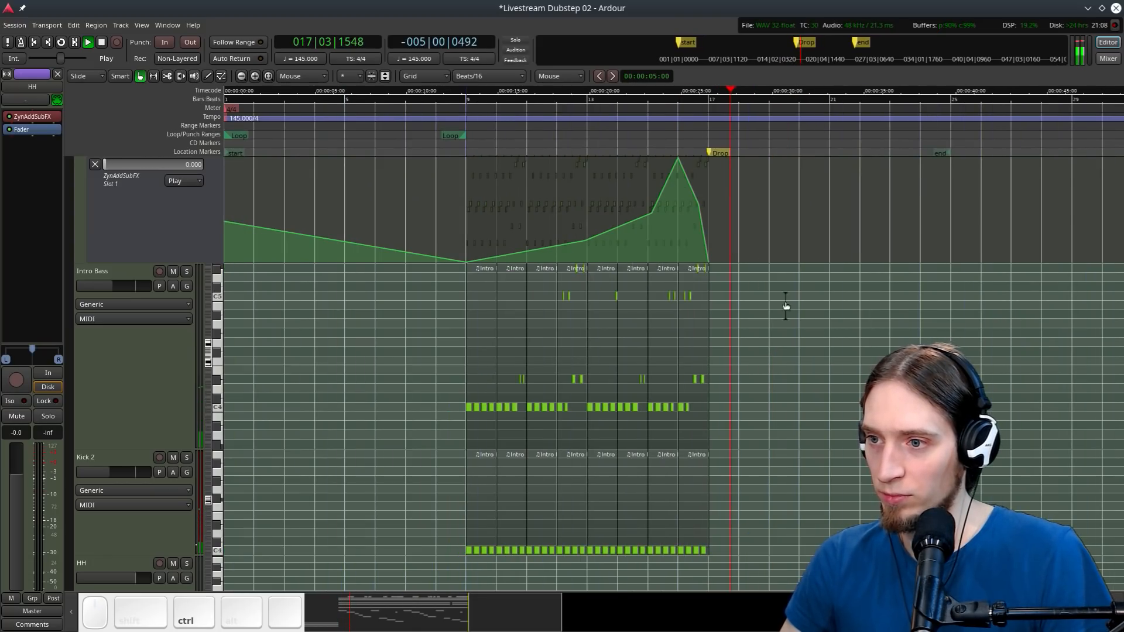
key("space")
key("ctrl+s")
Look over the tracks from Vocal Chops down to Zyn 4 and briefly replay the intro from just before bar 9
scroll(460, 473, "down", 5)
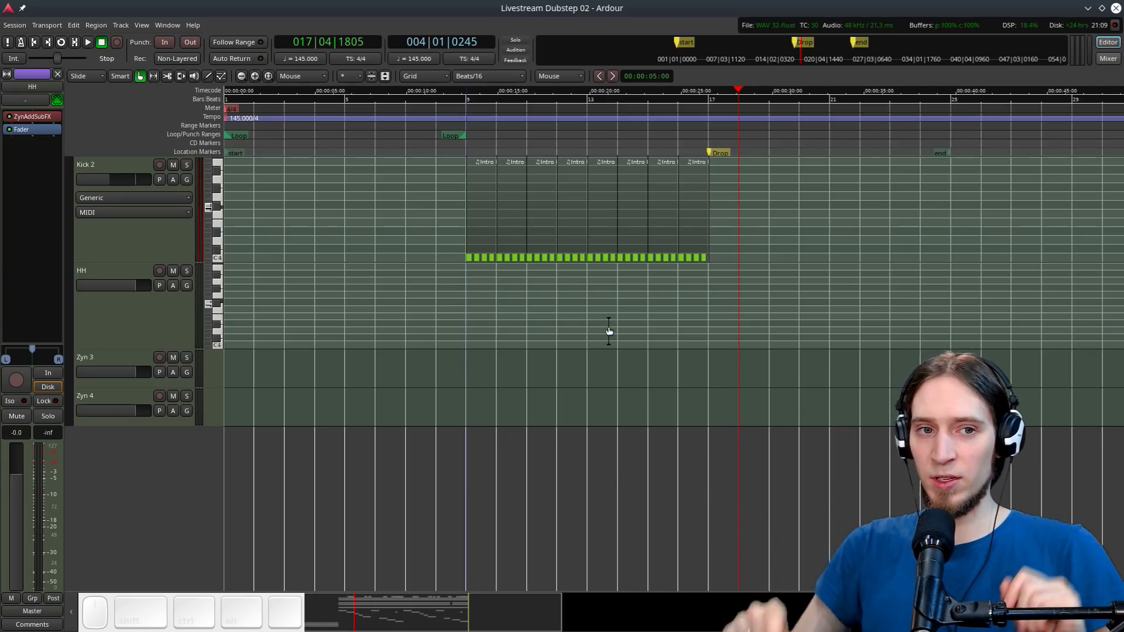
scroll(554, 286, "up", 10)
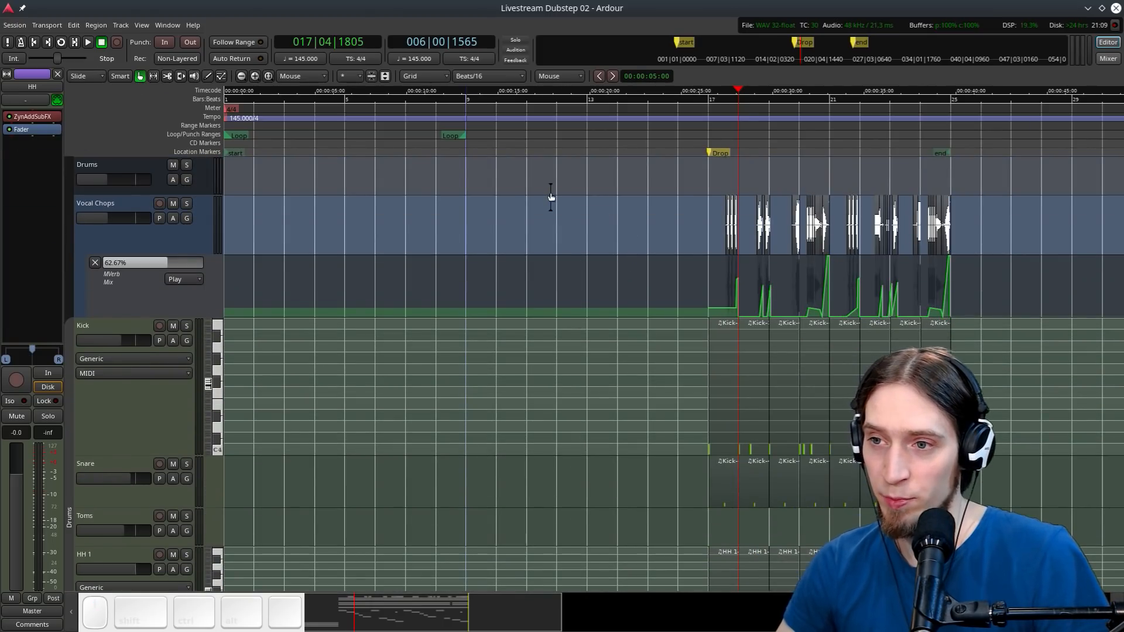
scroll(550, 192, "down", 15)
scroll(497, 153, "up", 10)
left_click(466, 125)
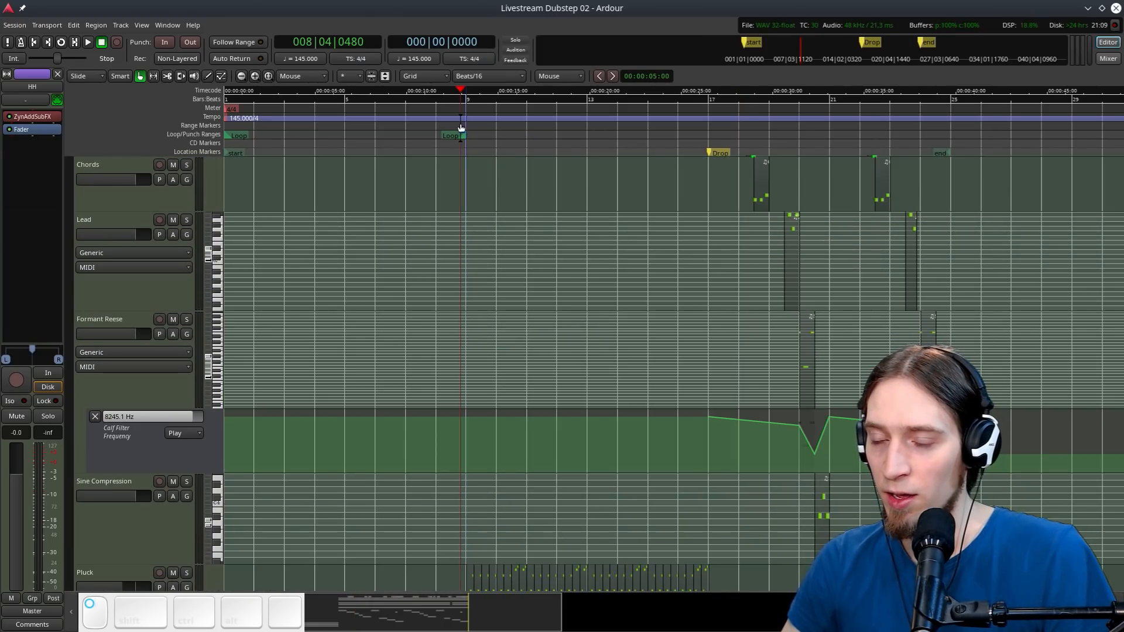
key("space")
scroll(508, 354, "down", 5)
scroll(507, 355, "down", 5)
scroll(486, 359, "up", 6)
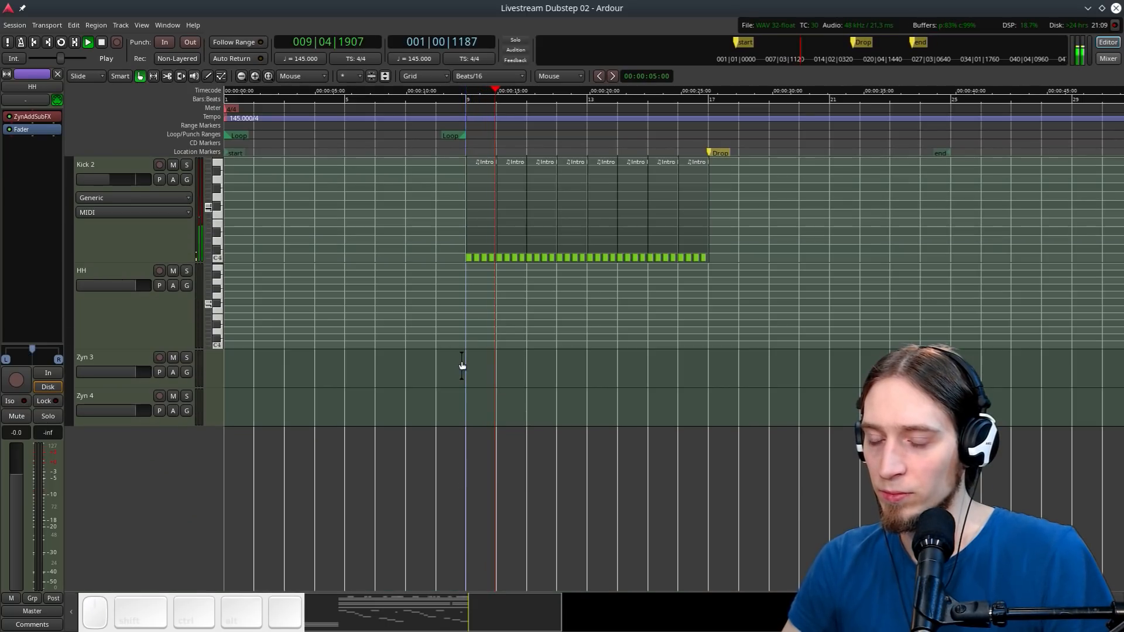
scroll(447, 323, "down", 1)
scroll(284, 350, "up", 2)
key("space")
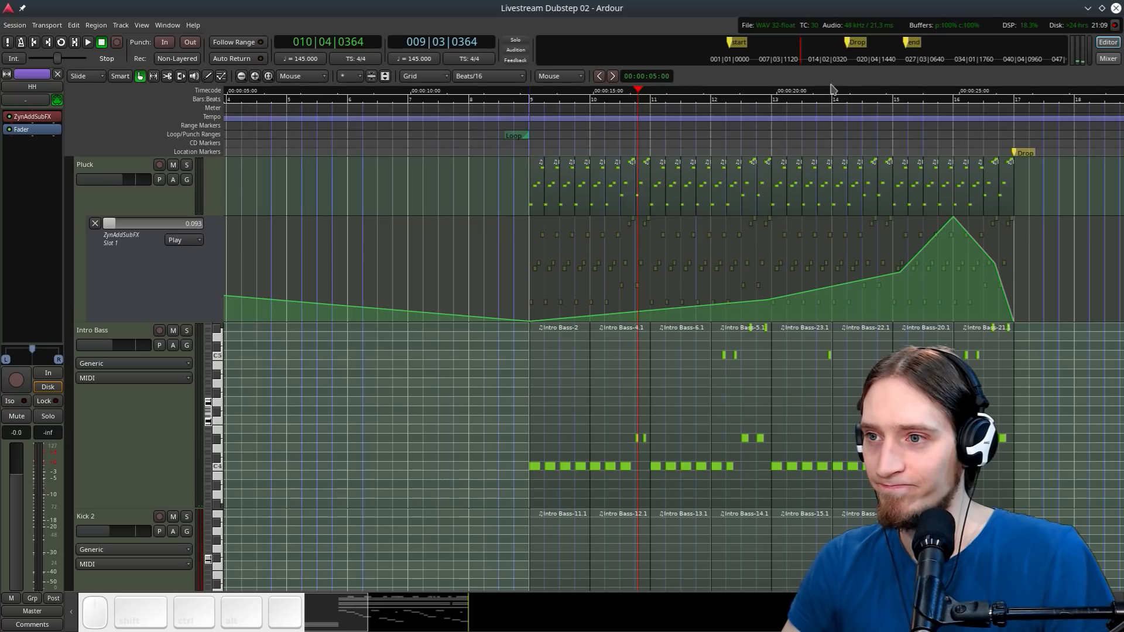
scroll(571, 135, "down", 1)
scroll(201, 187, "up", 1)
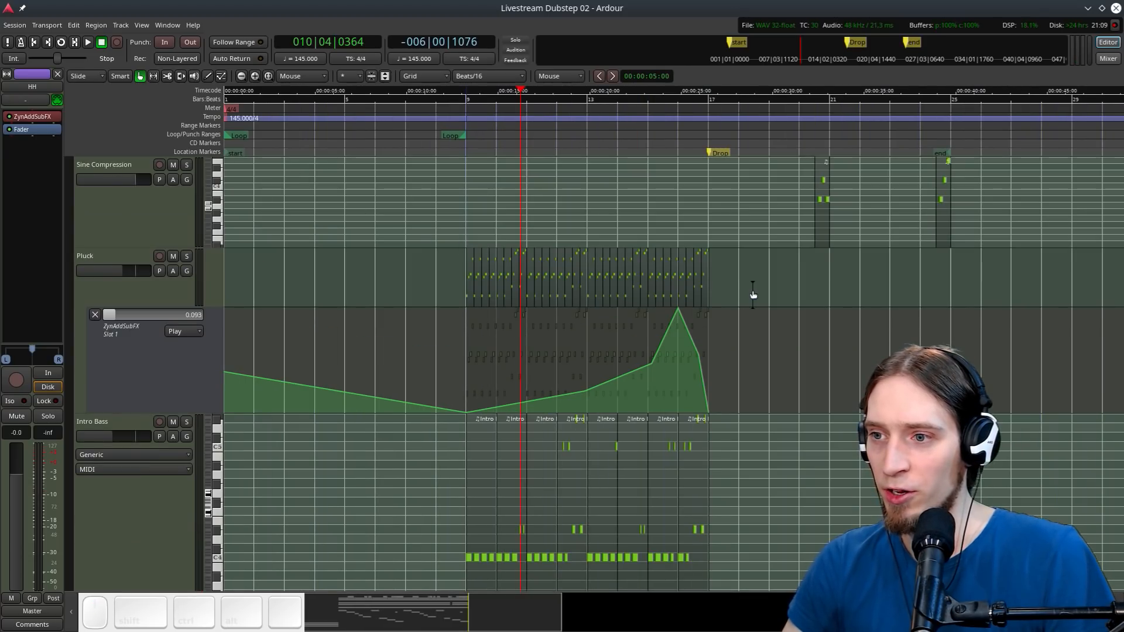
Copy all Pluck regions from bars 9 to 16 into bars 1 to 8, and play from the start
left_click_drag(754, 295, 503, 284)
left_click_drag(812, 287, 461, 266)
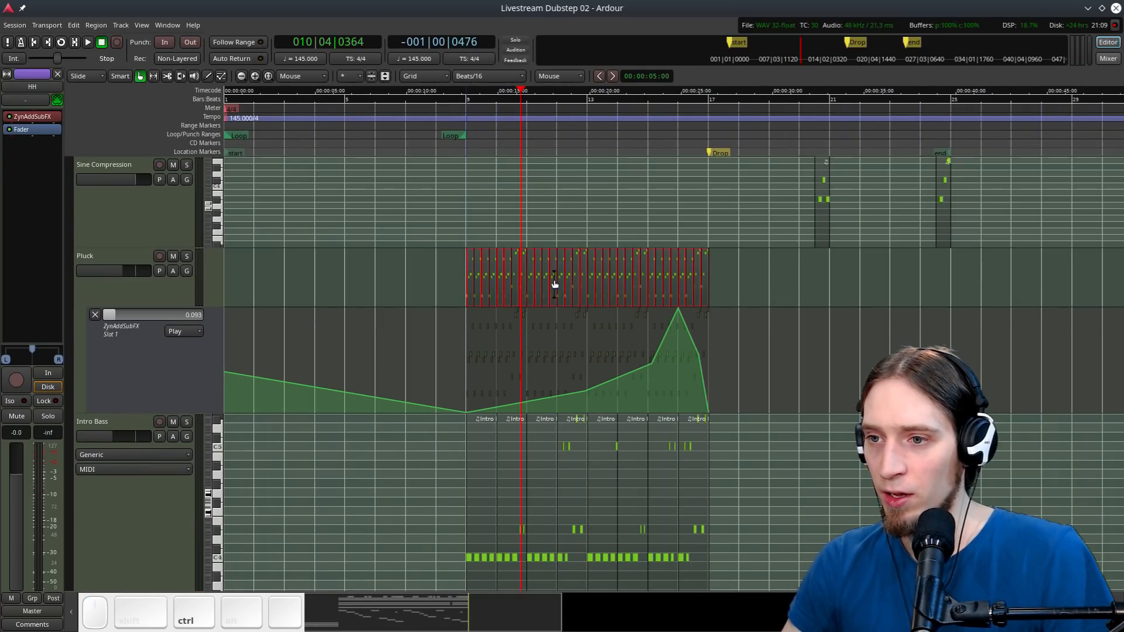
left_click_drag(589, 281, 348, 273)
scroll(226, 271, "up", 1)
scroll(350, 273, "down", 1)
left_click_drag(263, 94, 28, 156)
key("space")
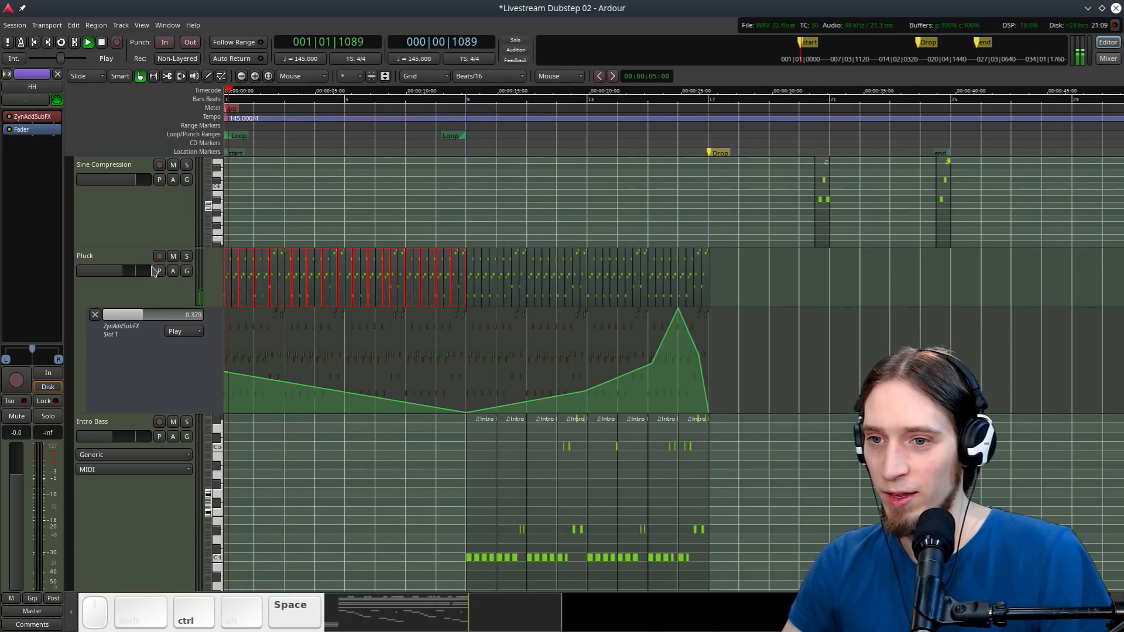
Lower the Pluck's ZynAddSubFX automation point at bar 1 to 0.000, and resume playback
scroll(255, 291, "up", 1)
scroll(255, 290, "down", 1)
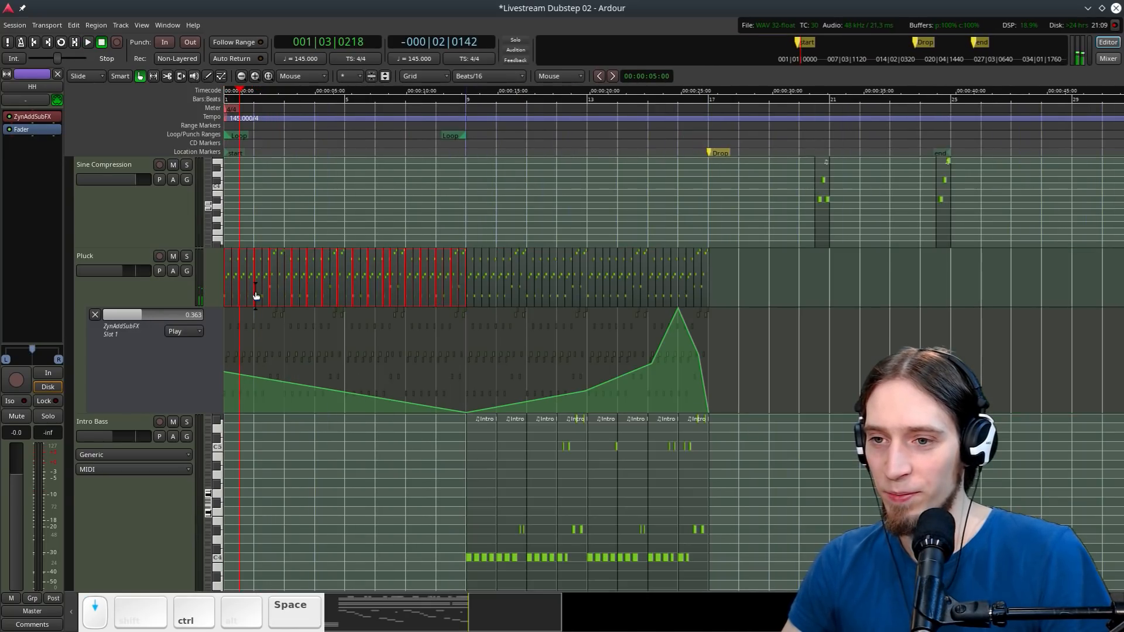
left_click(234, 366)
left_click_drag(236, 365, 236, 413)
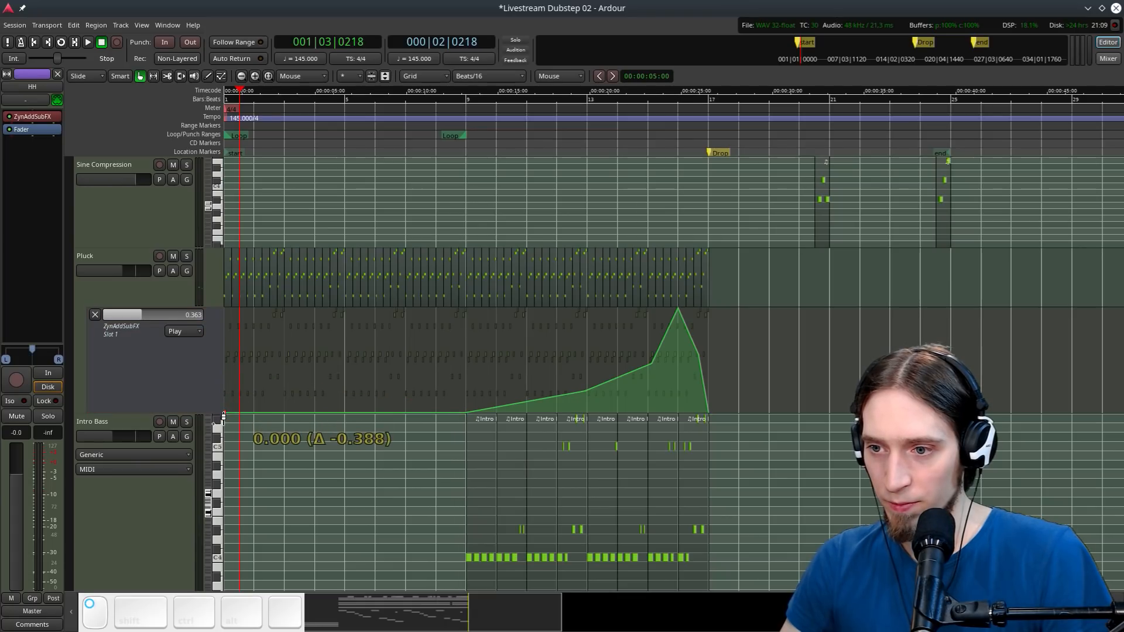
key("space")
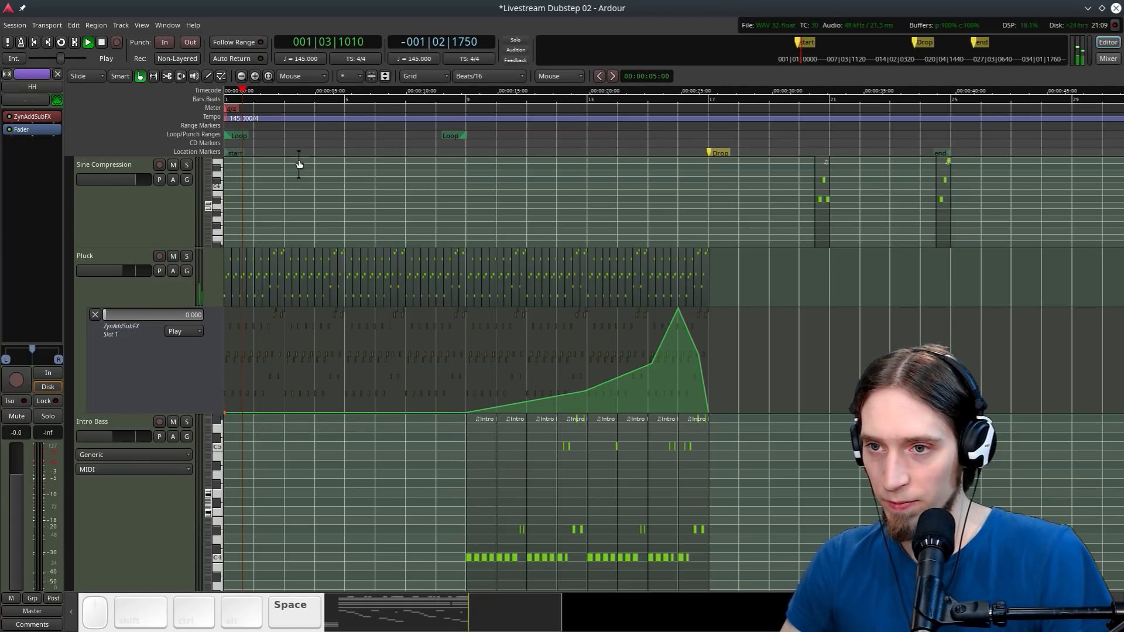
Transpose all Pluck regions in bars 1 to 8 up by one octave
left_click(463, 291)
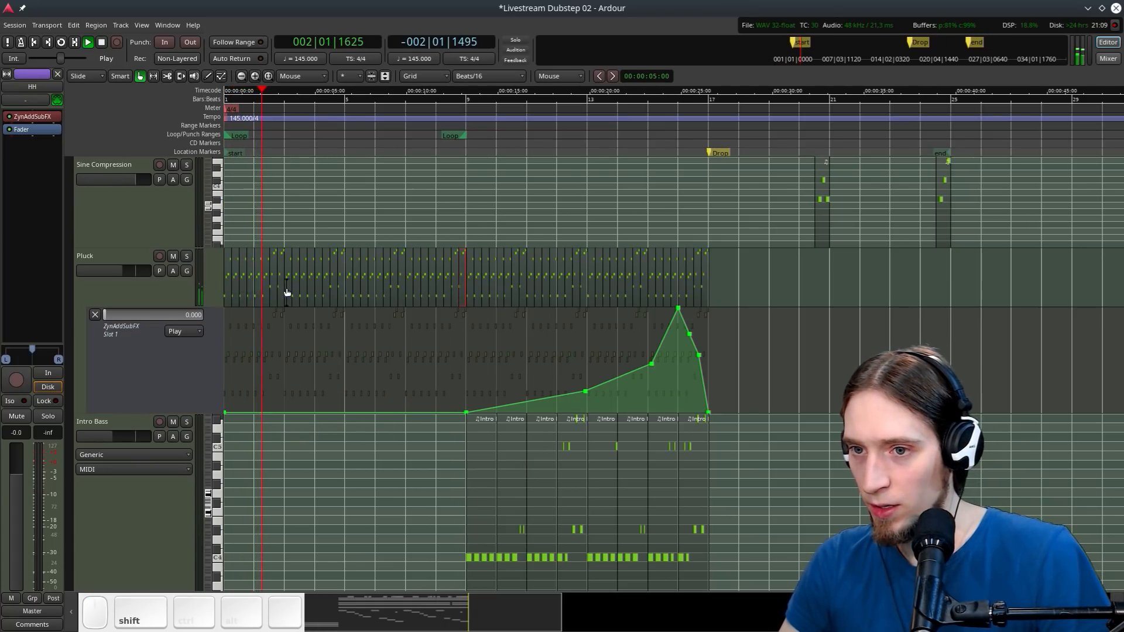
left_click(227, 280, "shift")
right_click(227, 280)
mouse_move(271, 287)
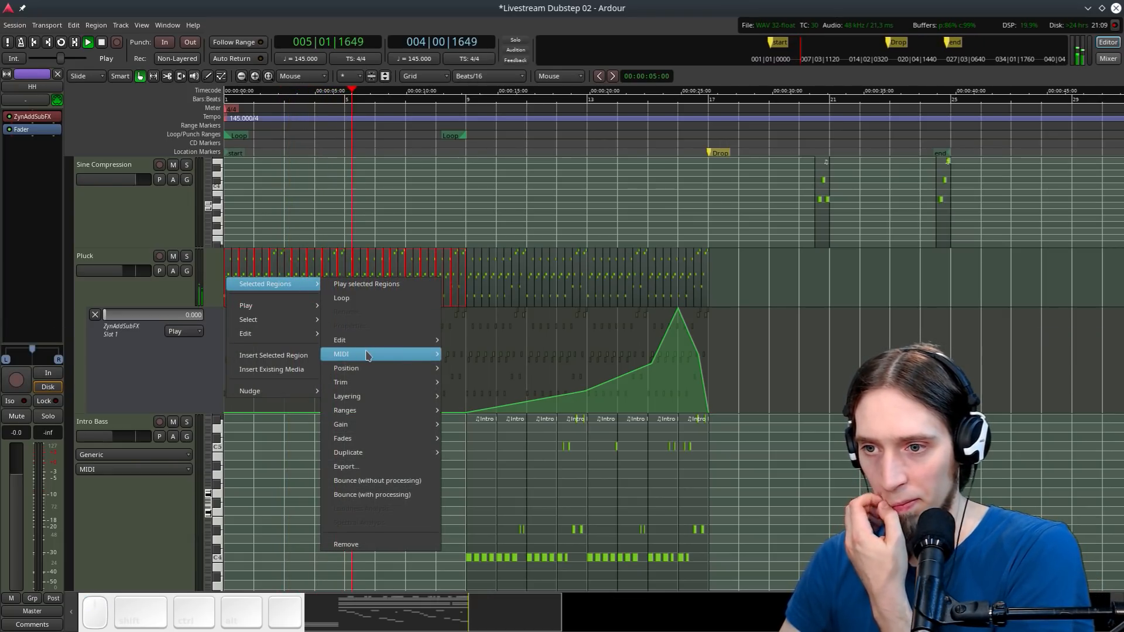
mouse_move(410, 340)
left_click(475, 352)
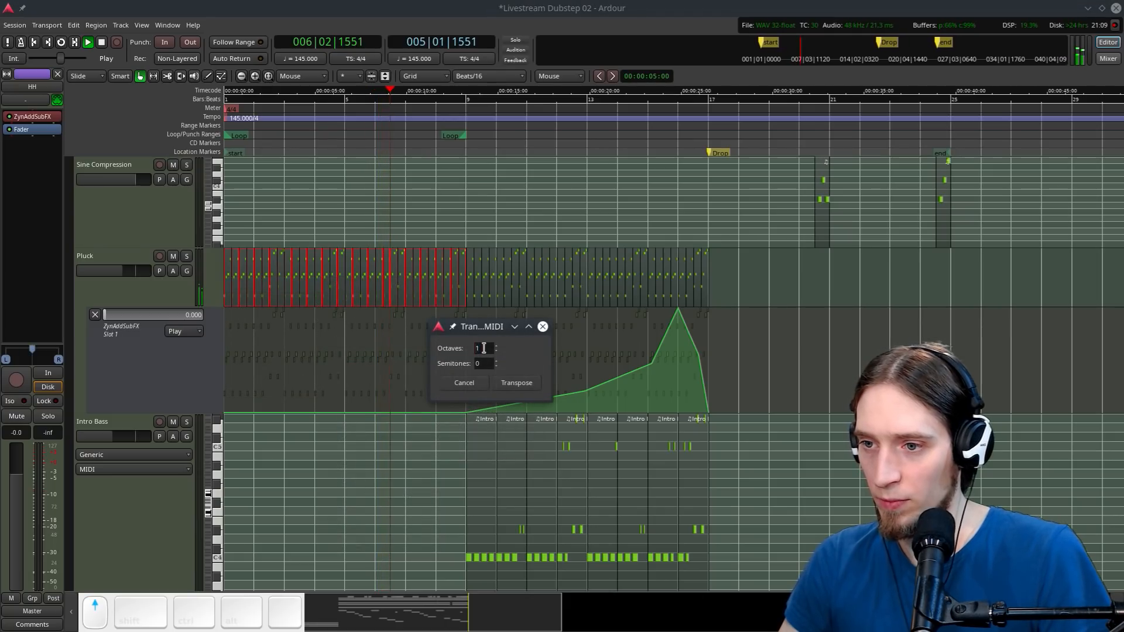
key("space")
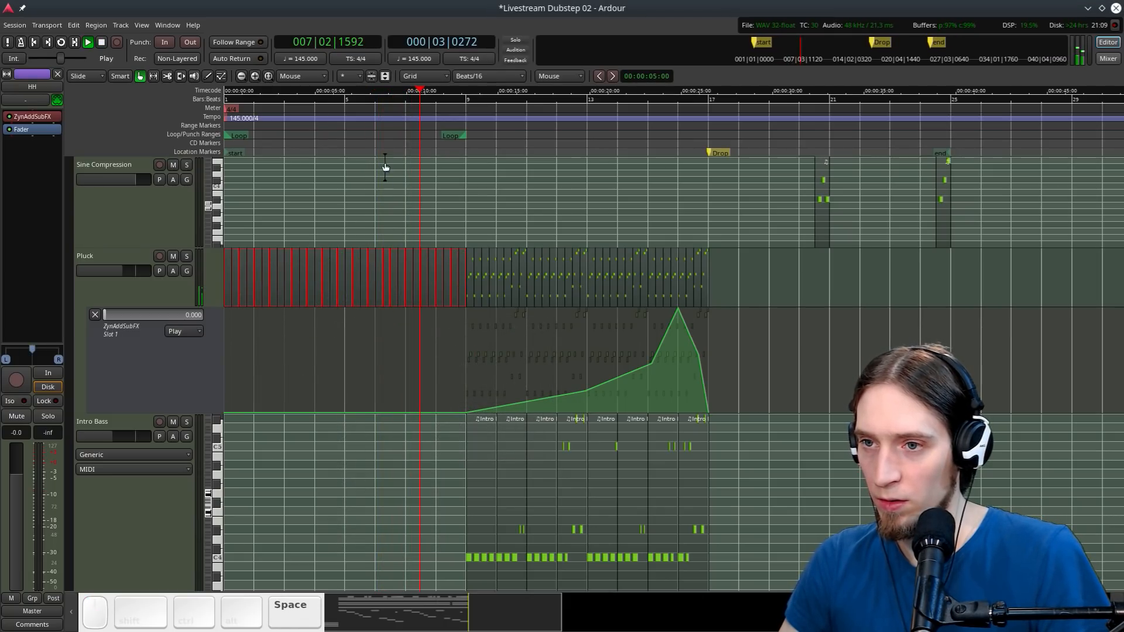
Draw Pluck ZynAddSubFX automation rising gradually from bar 5 to full level on bar 8's beats 3 and 4, while playing from the start
key("space")
key("d")
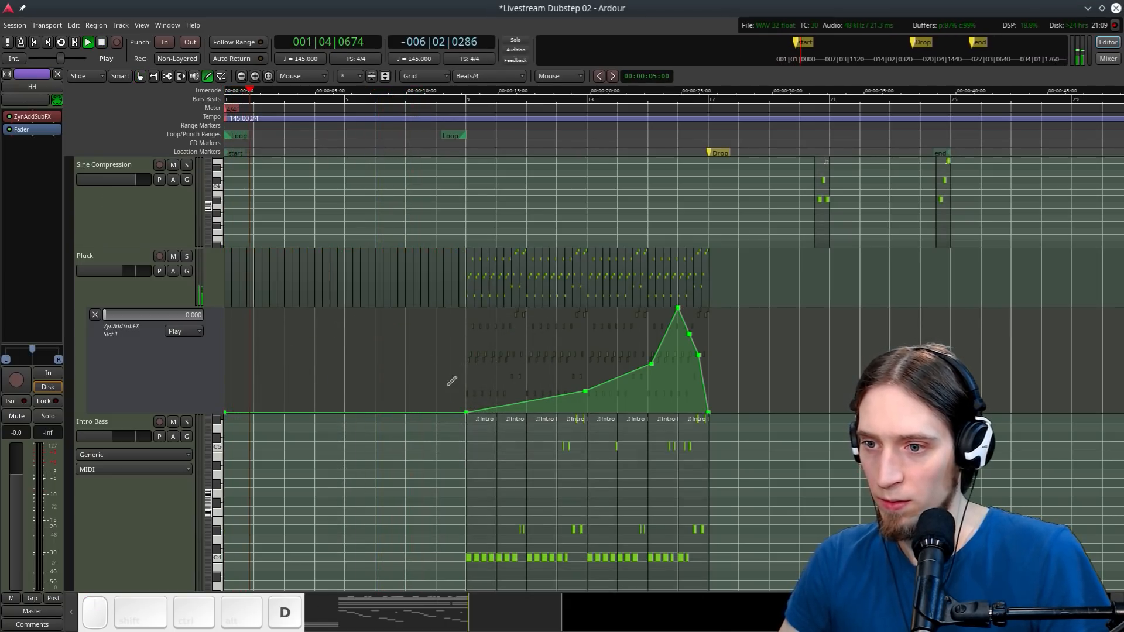
mouse_move(446, 392)
left_mouse_down()
mouse_move(378, 390)
mouse_move(345, 403)
left_mouse_up()
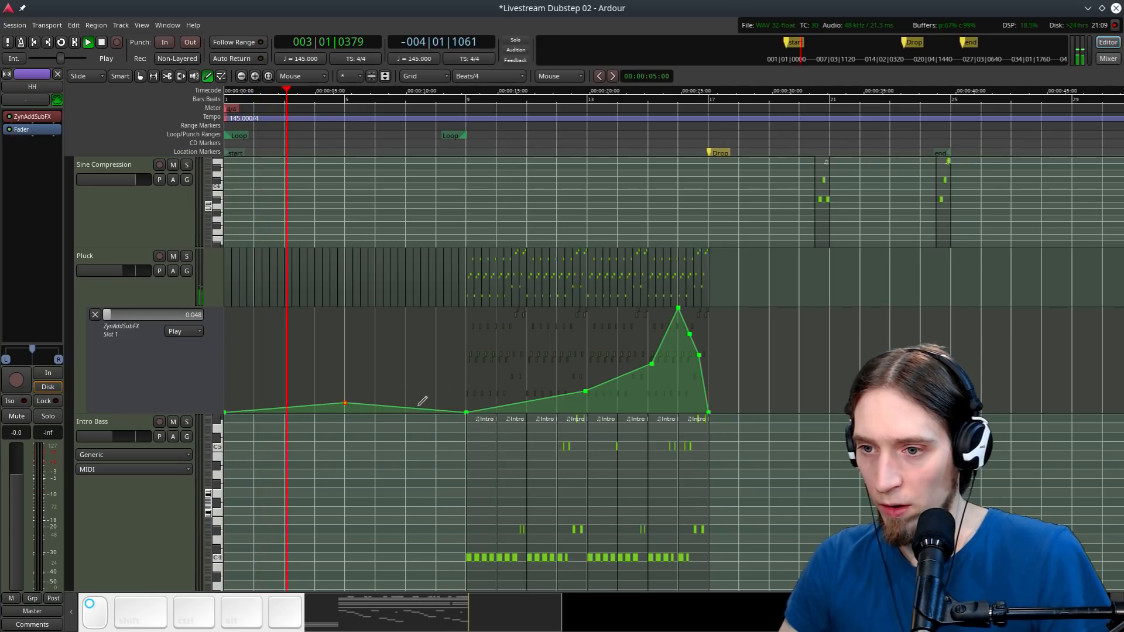
mouse_move(427, 400)
left_mouse_down()
mouse_move(417, 382)
mouse_move(445, 325)
mouse_move(462, 356)
mouse_move(454, 300)
mouse_move(515, 303)
left_mouse_up()
scroll(455, 319, "up", 2, "ctrl")
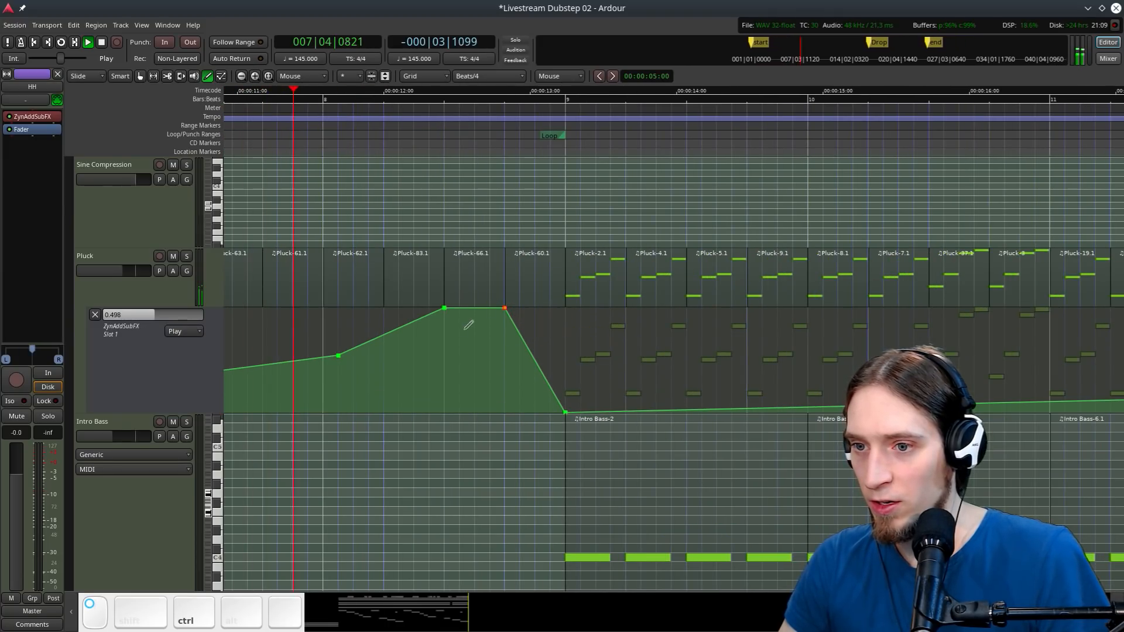
scroll(456, 335, "down", 1, "ctrl")
scroll(457, 335, "up", 1, "ctrl")
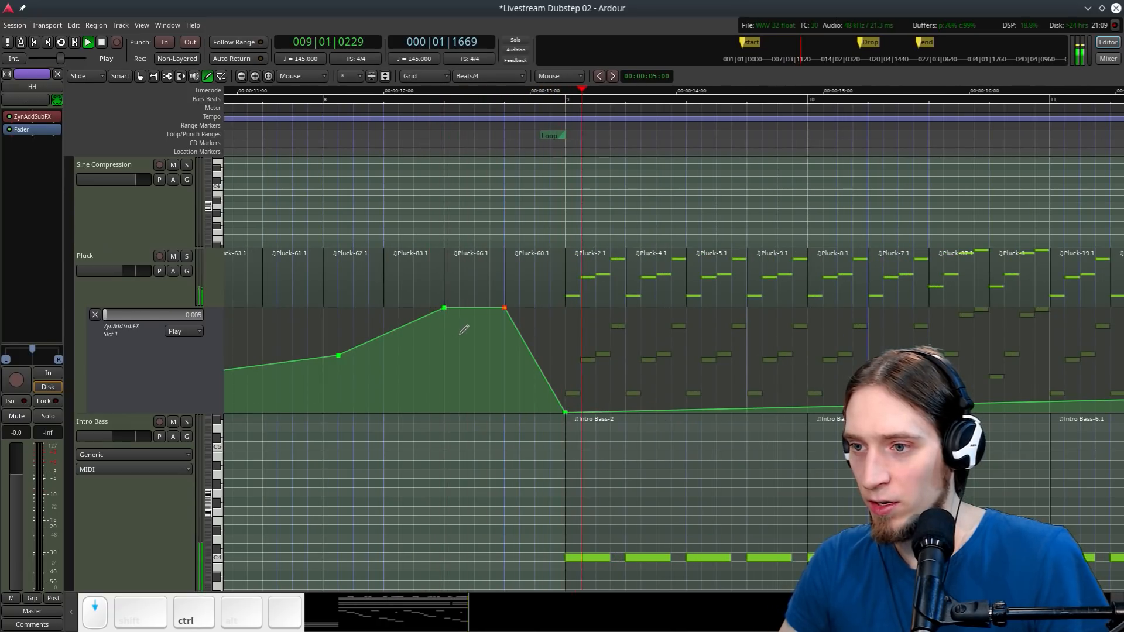
scroll(463, 330, "down", 2, "ctrl")
key("g")
Try transposing all Intro Bass regions in bars 9 to 16 down by one octave, and play from bar 9
scroll(463, 328, "down", 2, "ctrl")
scroll(344, 331, "down", 4)
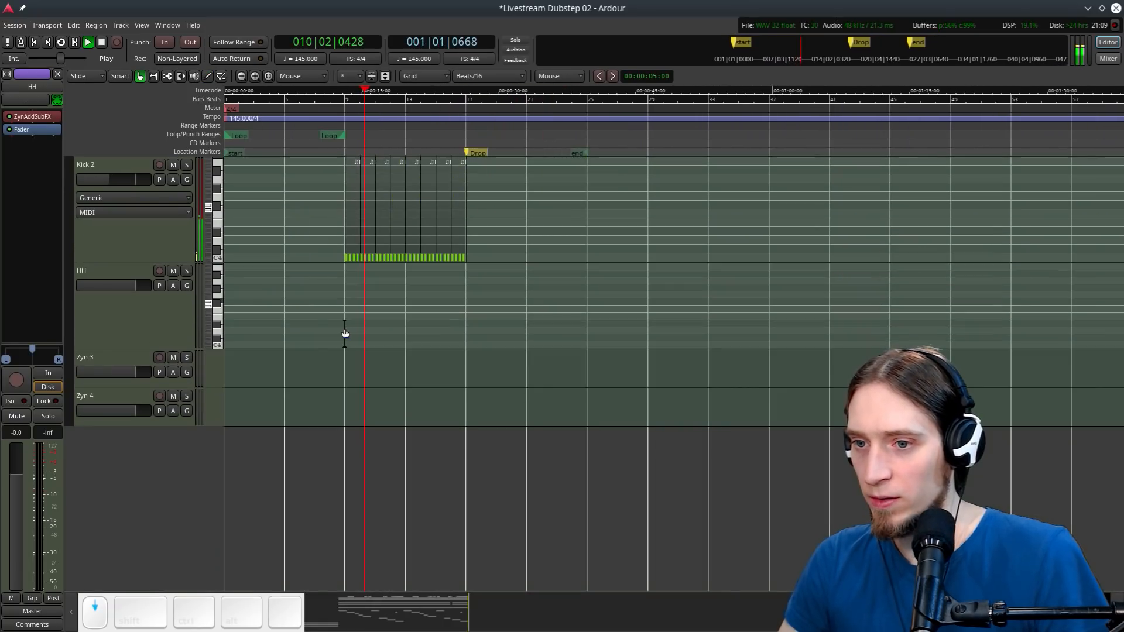
scroll(296, 308, "up", 1, "ctrl")
scroll(297, 307, "up", 2)
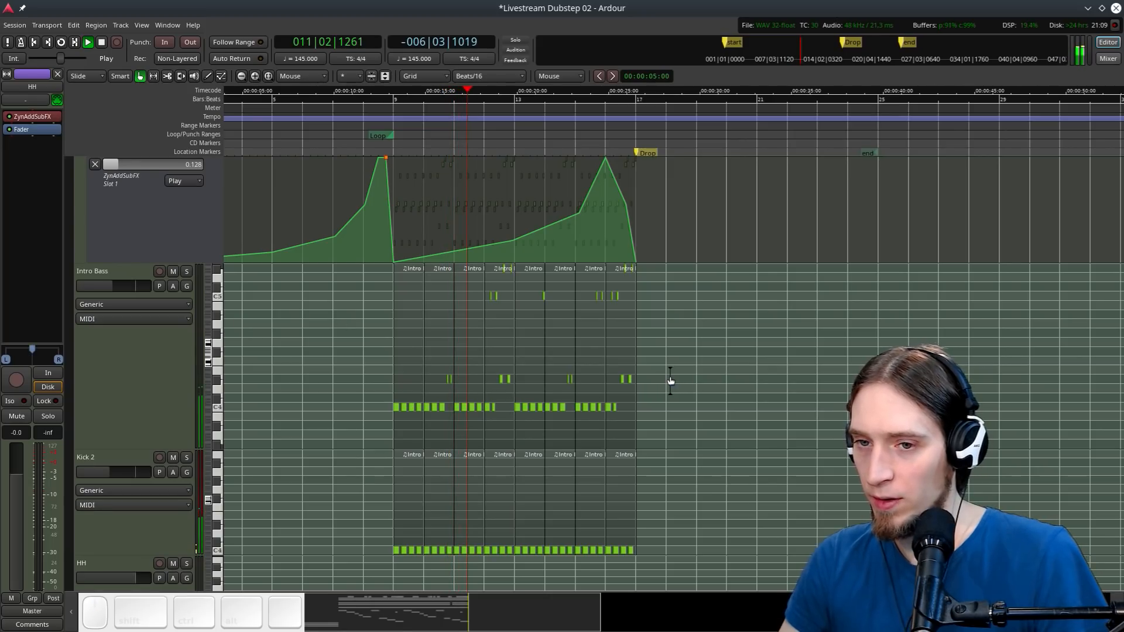
key("space")
left_click_drag(709, 387, 414, 334)
right_click(406, 327)
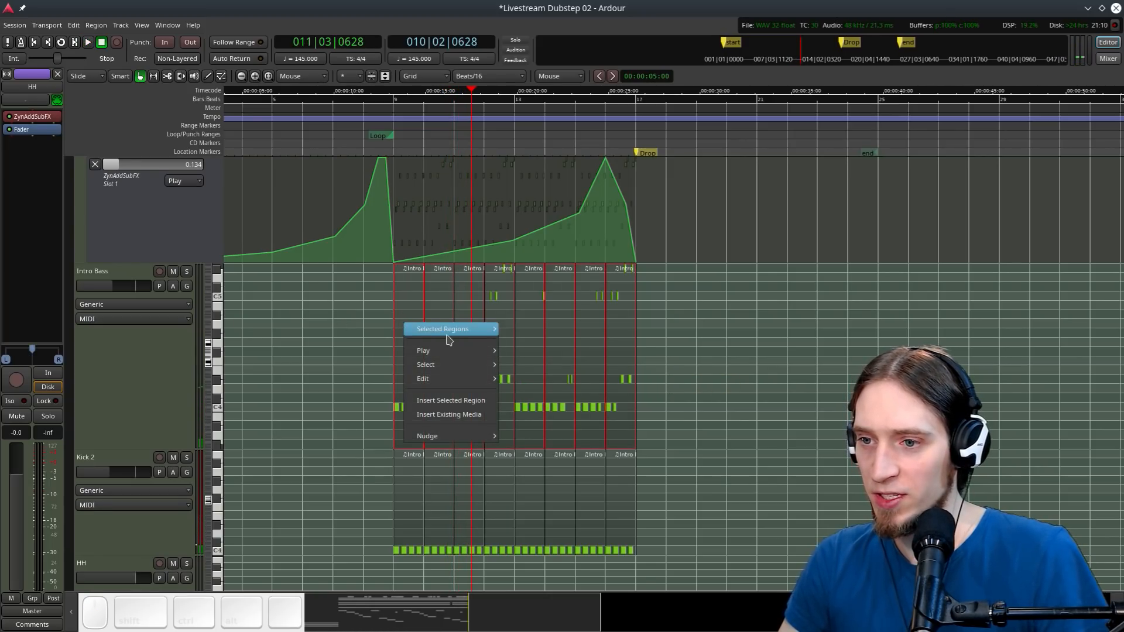
mouse_move(456, 329)
mouse_move(585, 403)
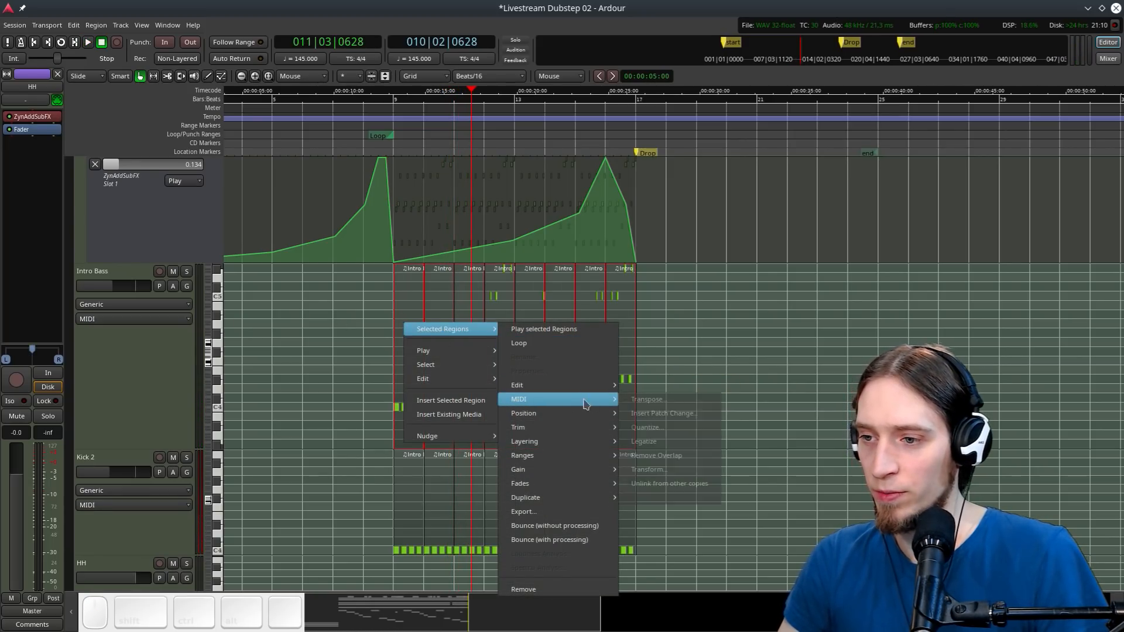
left_click(644, 400)
left_click(655, 431)
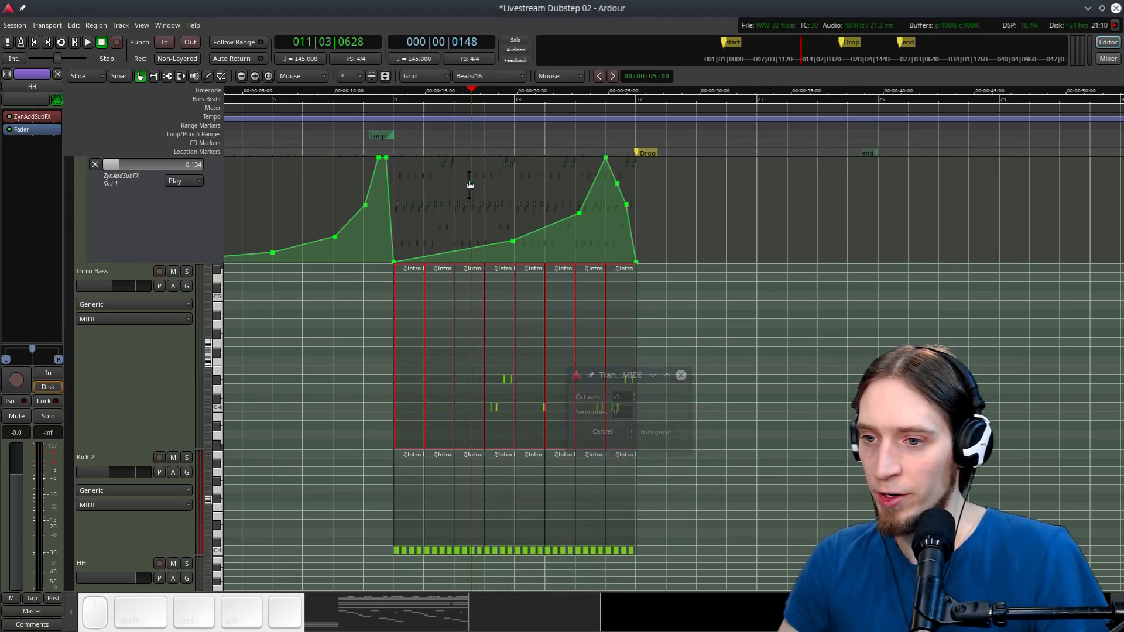
left_click(394, 106)
key("space")
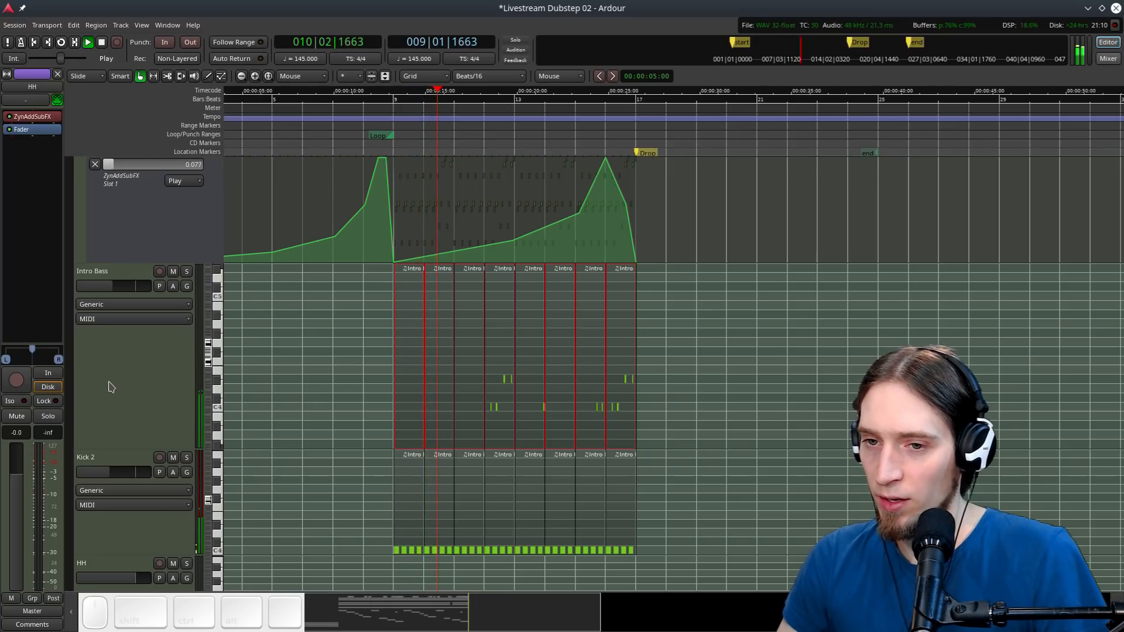
Undo the Intro Bass transposition and play again from bar 9
key("space")
key("ctrl+z")
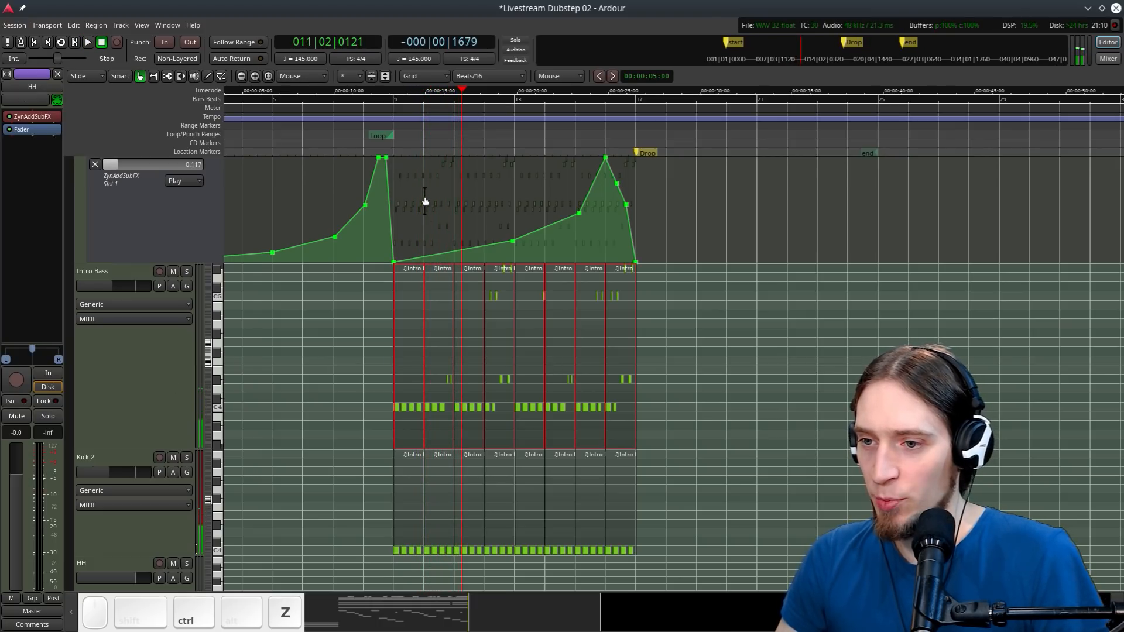
key("space")
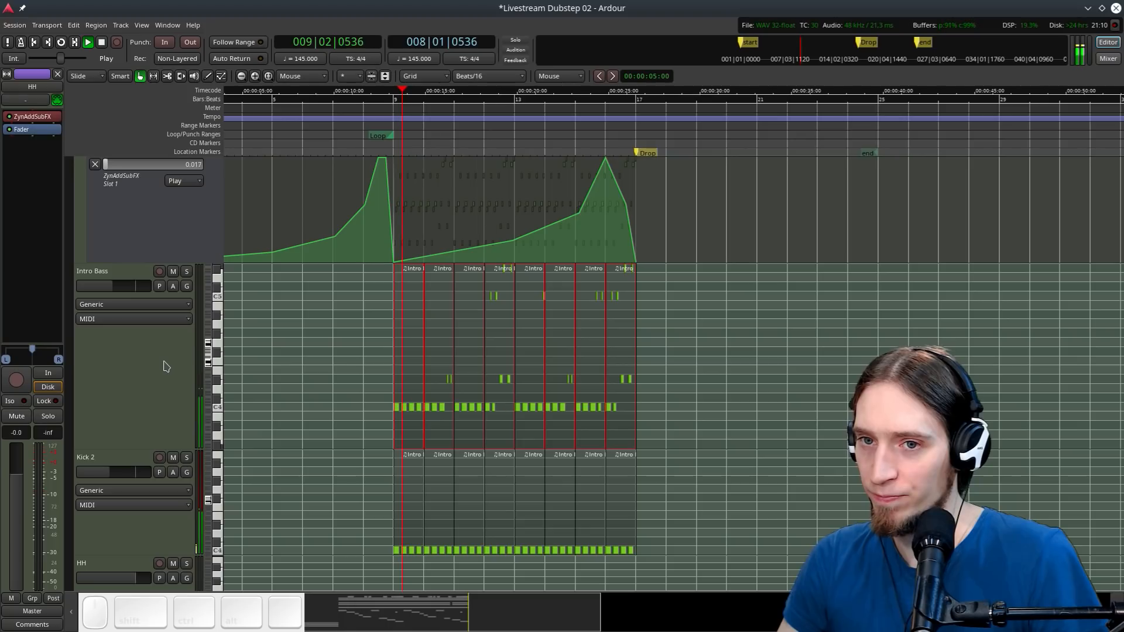
Copy all Intro Bass regions from bars 9 to 16 into bars 1 to 8, and play from the start
left_click(291, 348)
scroll(527, 385, "left", 1)
key("space")
left_click_drag(844, 416, 383, 386)
left_click_drag(402, 329, 401, 330)
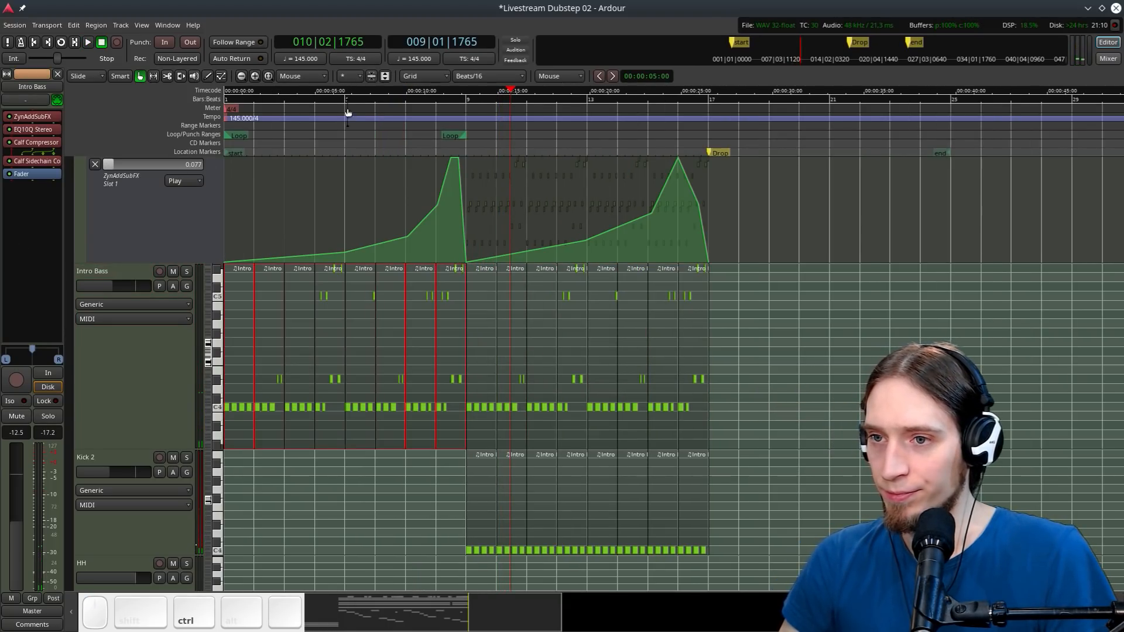
key("Home")
key("space")
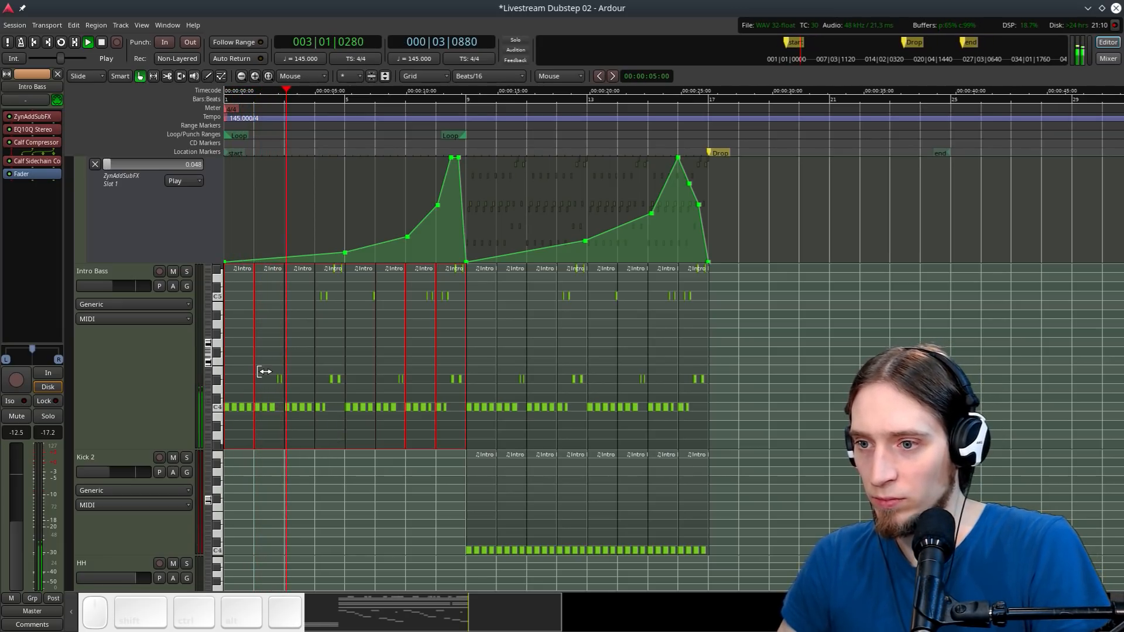
Delete the copied Intro Bass regions from bars 1 to 8 and stop playback
key("Delete")
key("space")
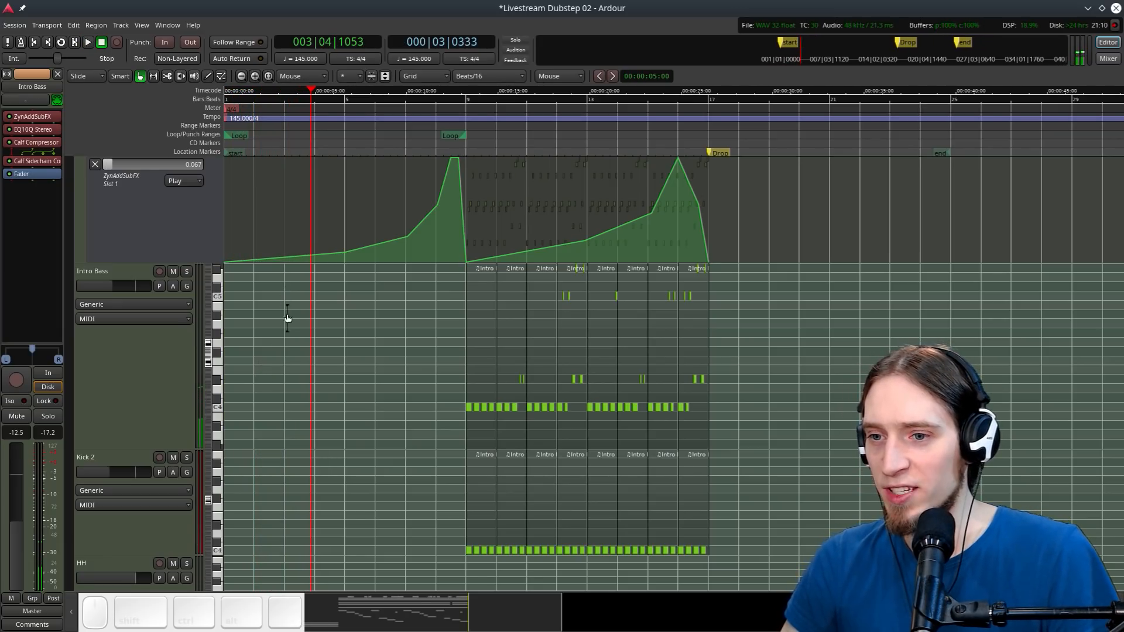
Enlarge the HH and Zyn 3 tracks, and rename Zyn 3 as Pad
scroll(287, 318, "down", 5)
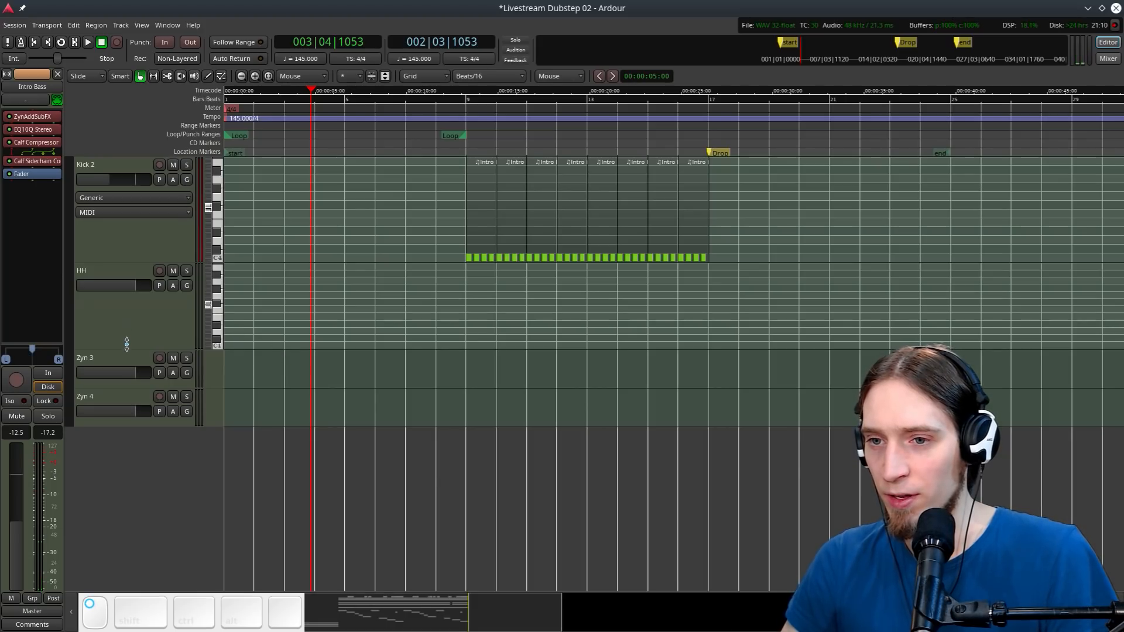
left_click_drag(127, 348, 127, 399)
left_click_drag(128, 438, 127, 520)
left_click(119, 417)
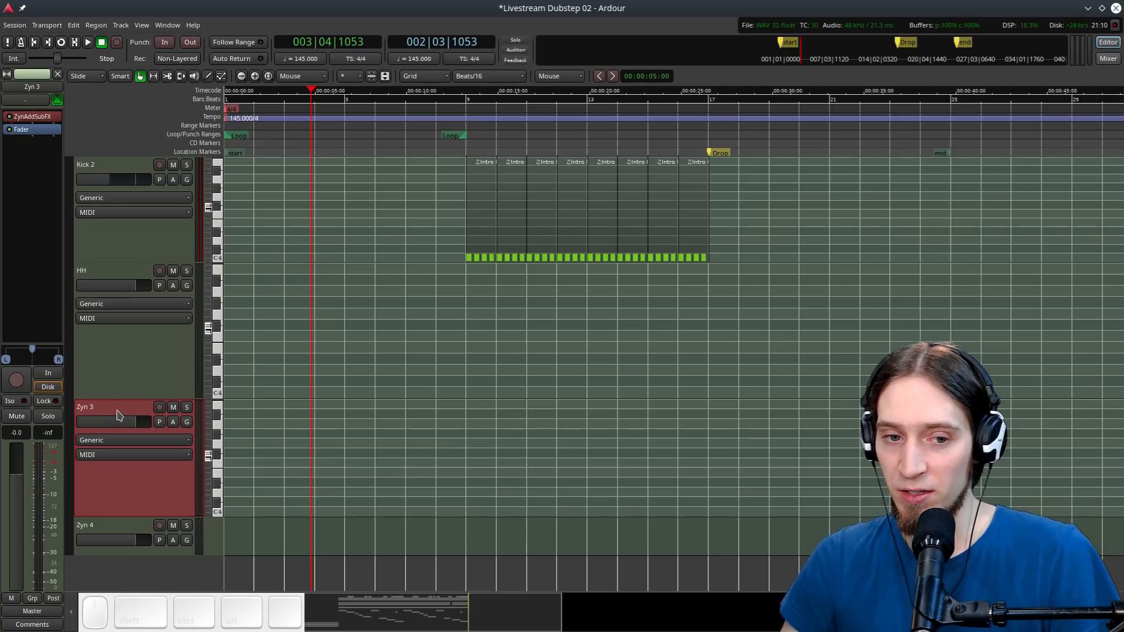
double_click(116, 407)
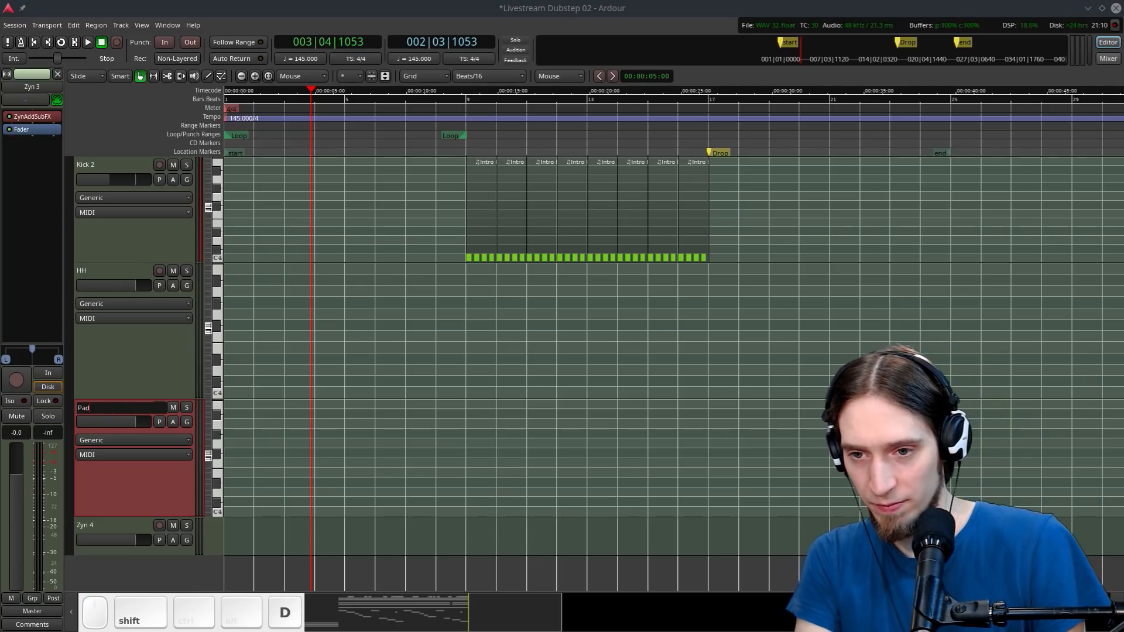
type("Pad")
key("Return")
Create a three-bar MIDI region on the Pad track starting at bar 1
left_click_drag(231, 91, 88, 128)
key("ctrl+space")
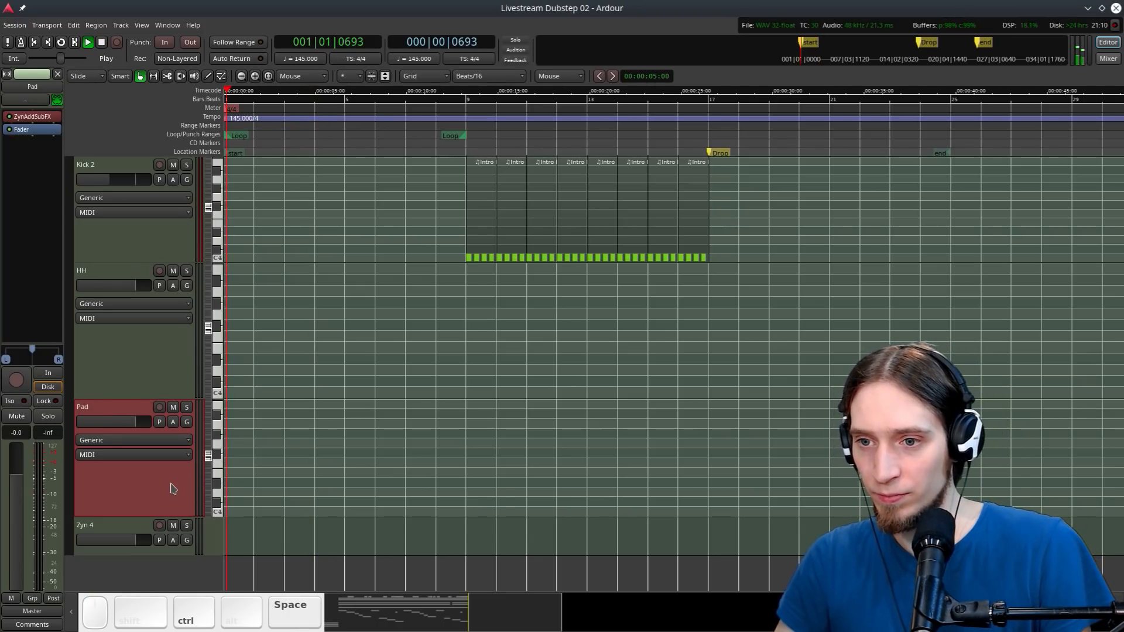
scroll(272, 428, "up", 2)
key("ctrl+space")
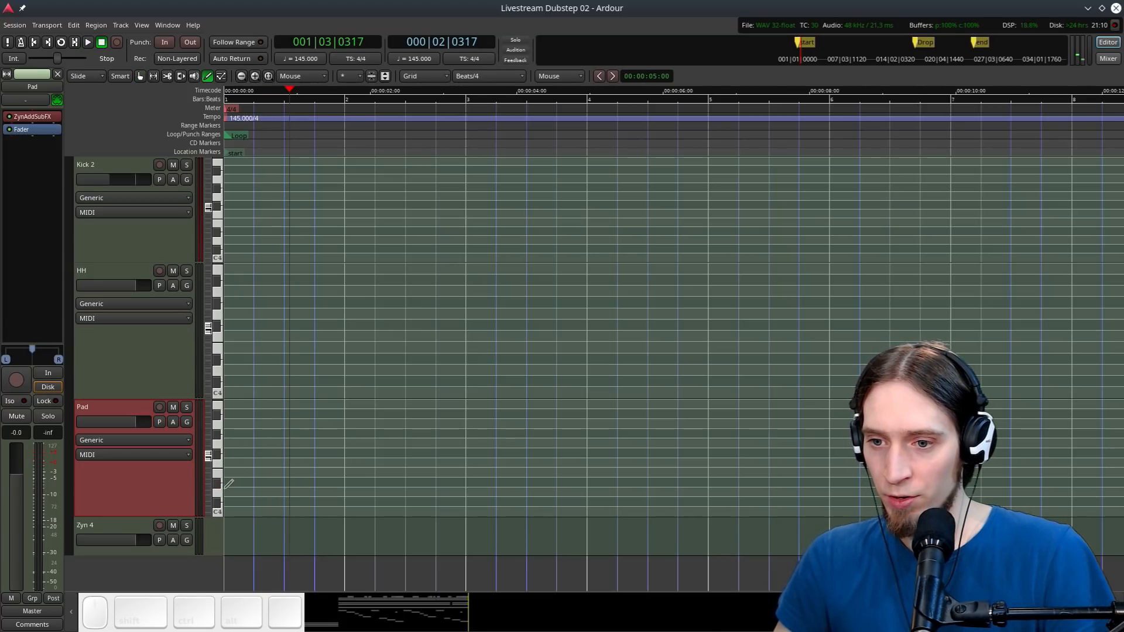
left_click_drag(229, 484, 566, 491)
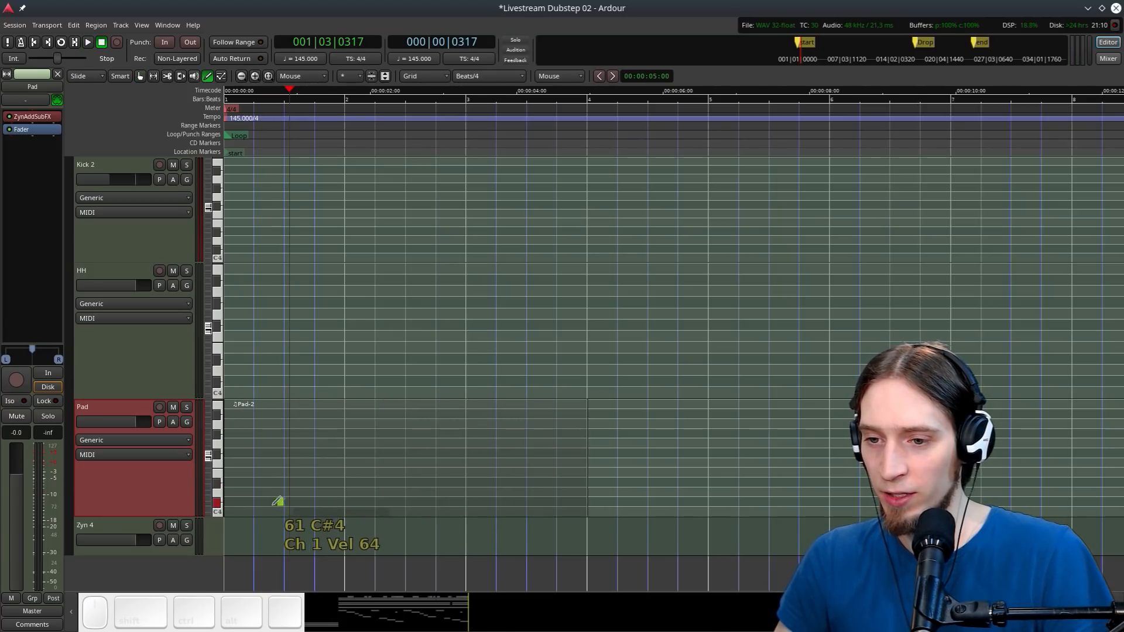
Draw a chord of C4, D#4 and F#4 in the Pad region, each note spanning bars 1 and 2
left_click_drag(245, 511, 451, 511)
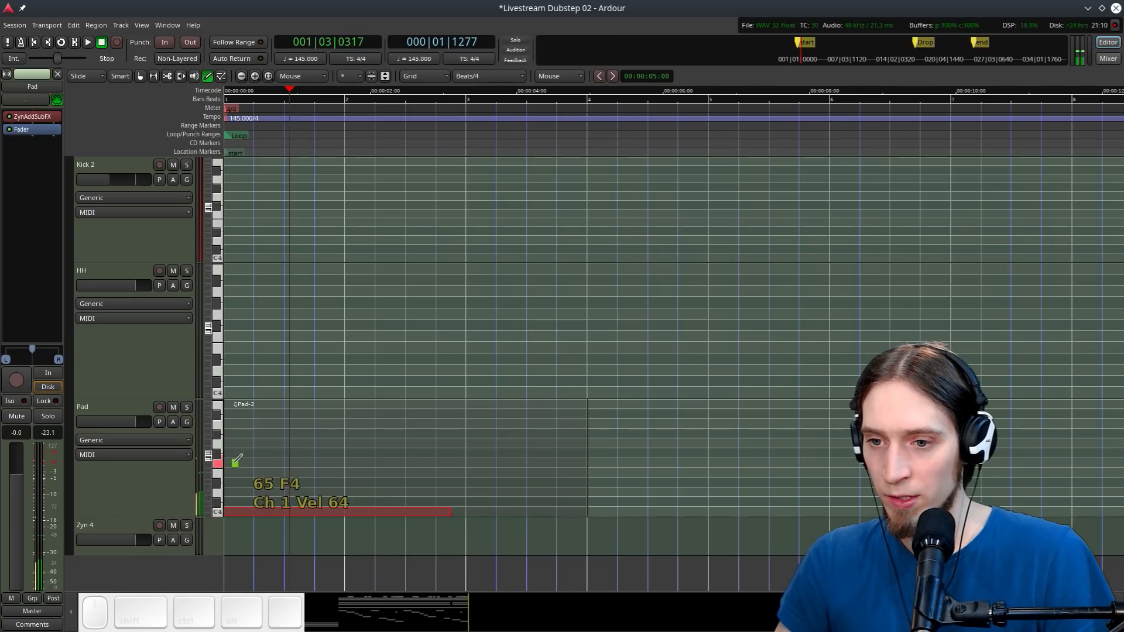
left_click_drag(258, 474, 459, 473)
left_click_drag(448, 512, 465, 513)
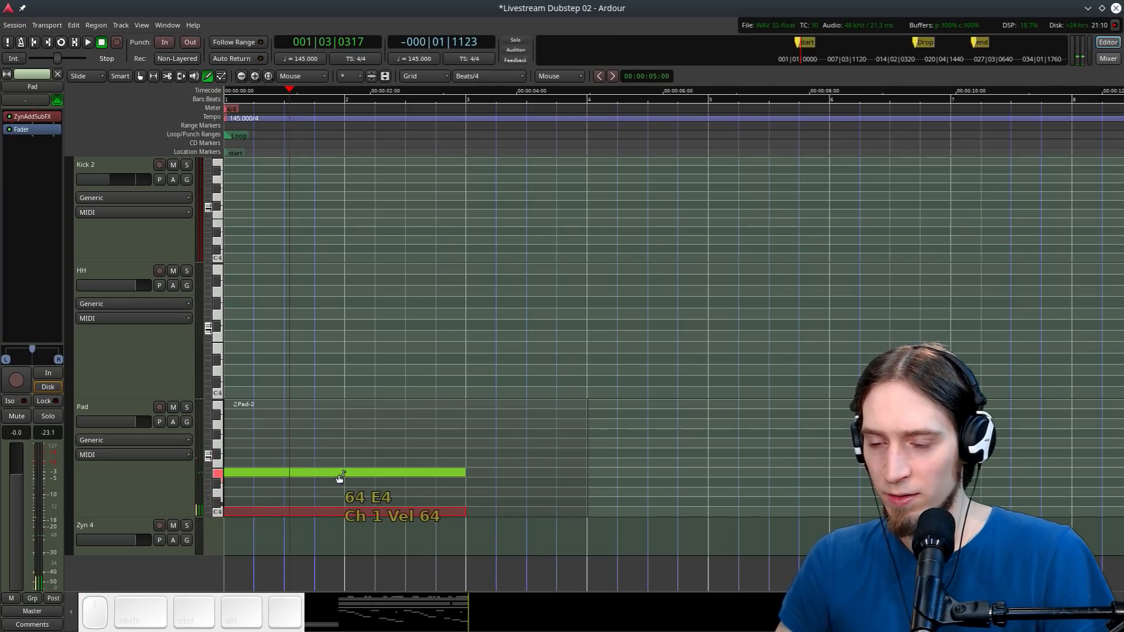
left_click_drag(333, 474, 332, 487)
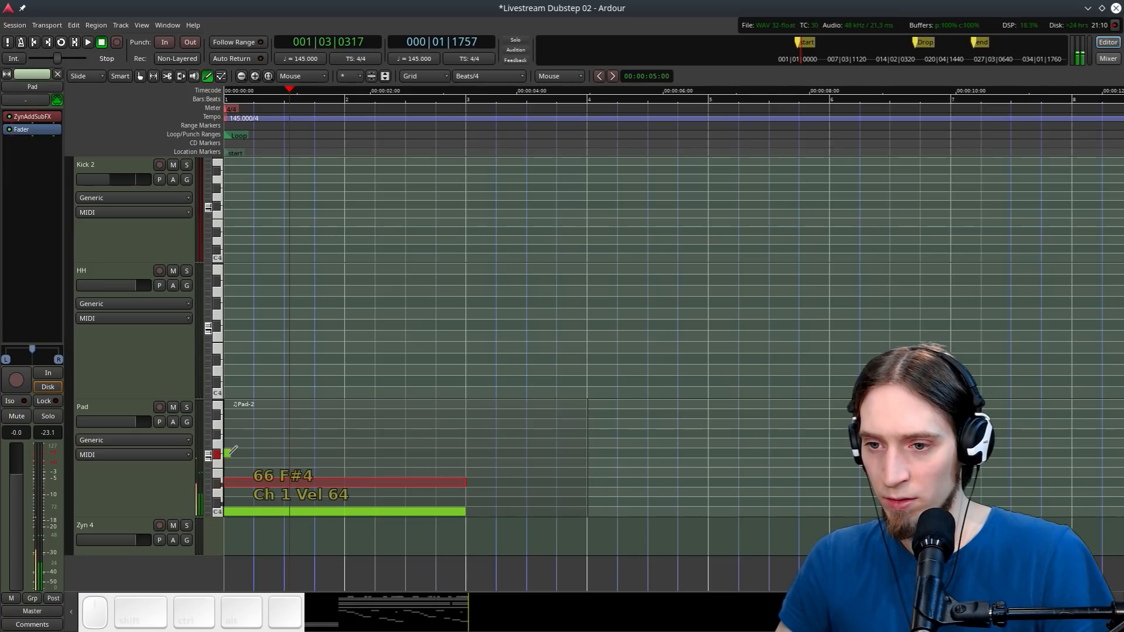
left_click_drag(230, 444, 467, 444)
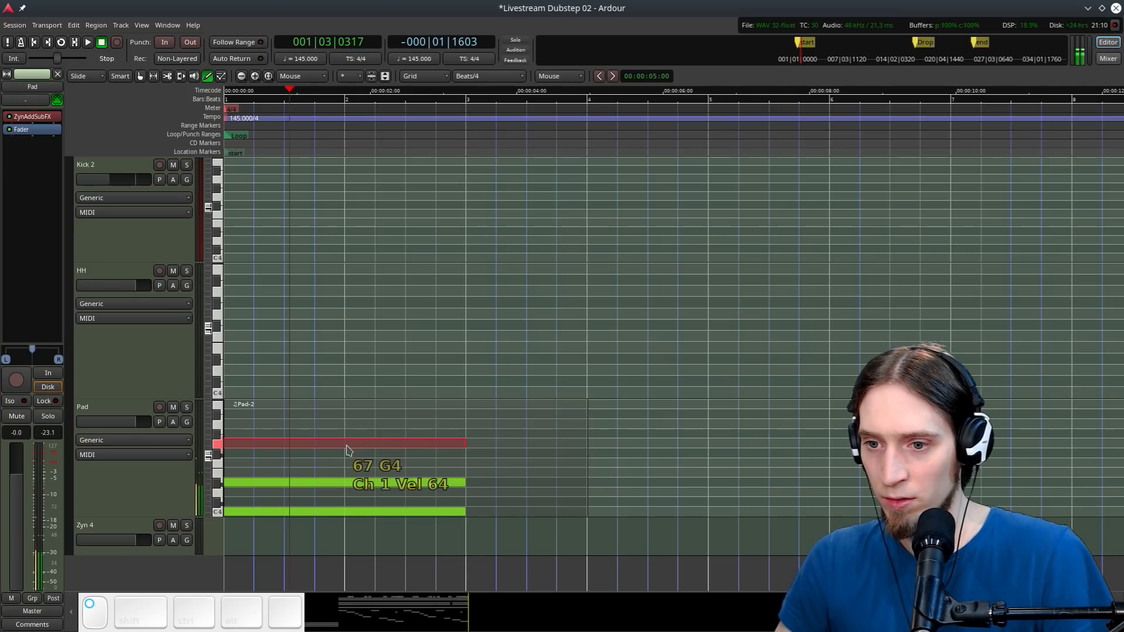
left_click_drag(347, 446, 337, 455)
Play the Pad chord from the start and from bar 2's beat 3 to find where the harmony changes
key("space")
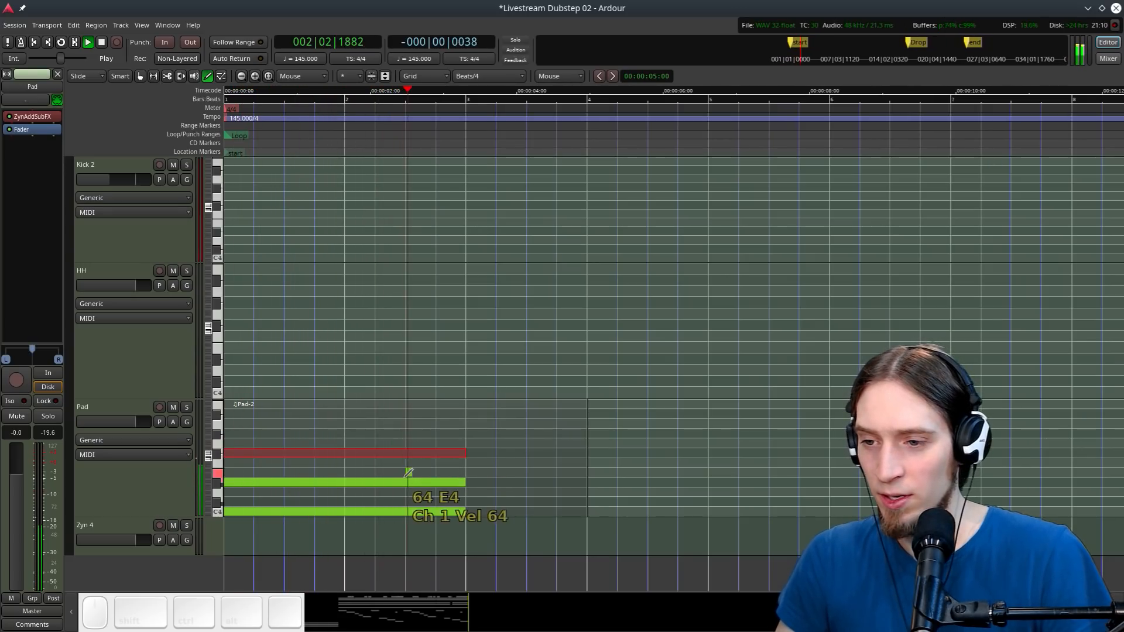
key("space")
left_click_drag(369, 97, 125, 133)
key("space")
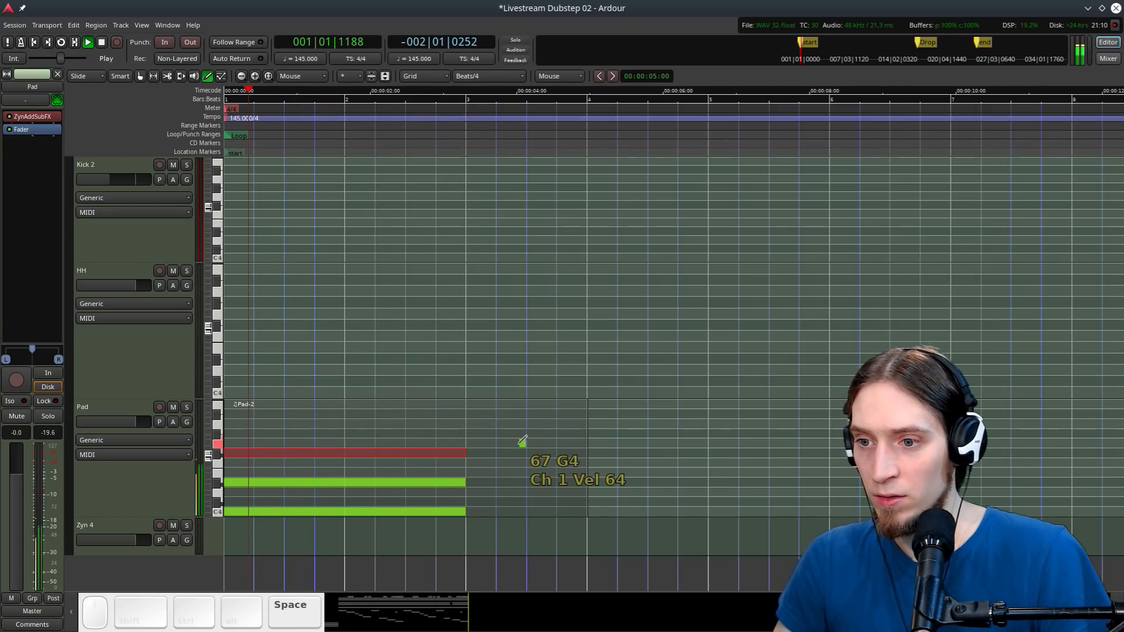
key("space")
left_click(406, 98)
key("space")
key("space")
Shorten all three Pad chord notes to end at bar 2's beat 3, and play from the start
left_click_drag(465, 453, 394, 457)
left_click_drag(464, 483, 404, 484)
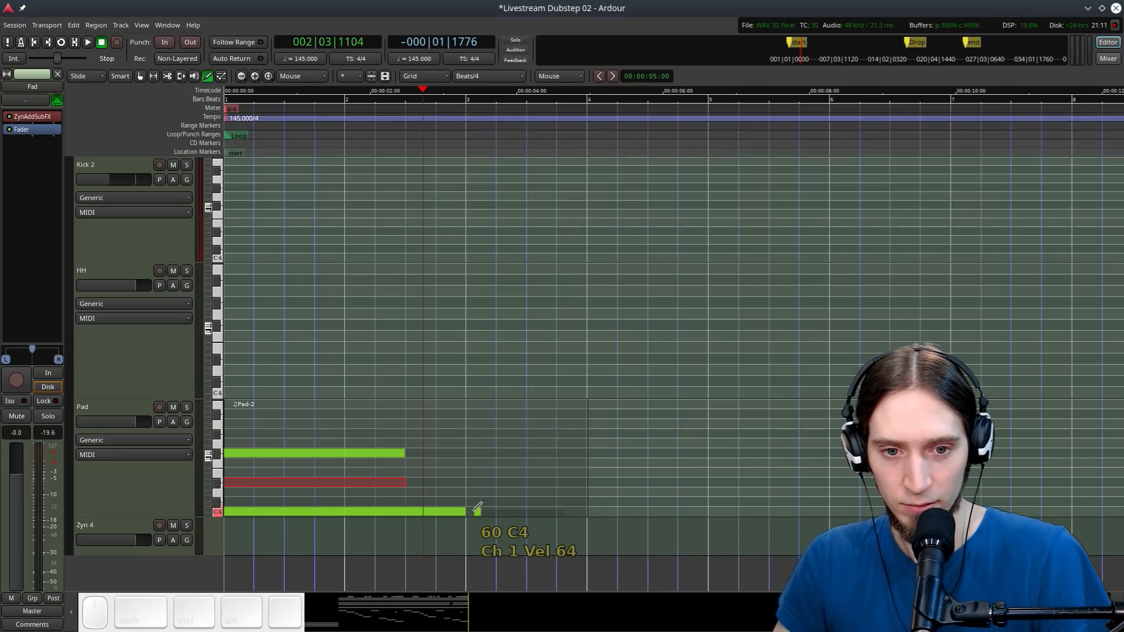
left_click_drag(465, 512, 395, 519)
key("space")
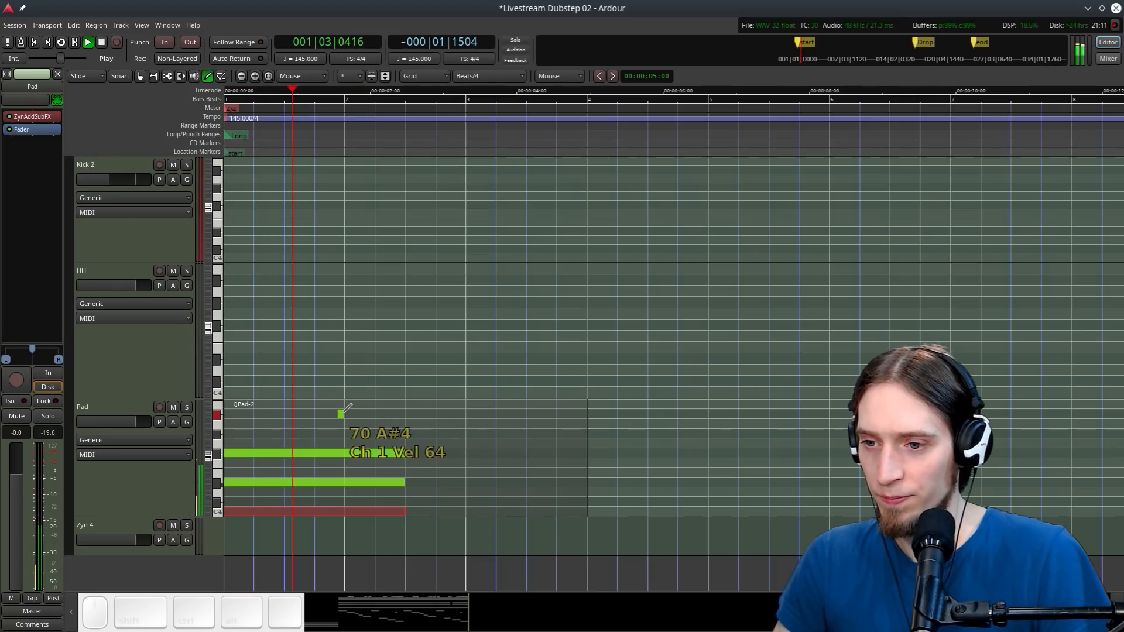
key("space")
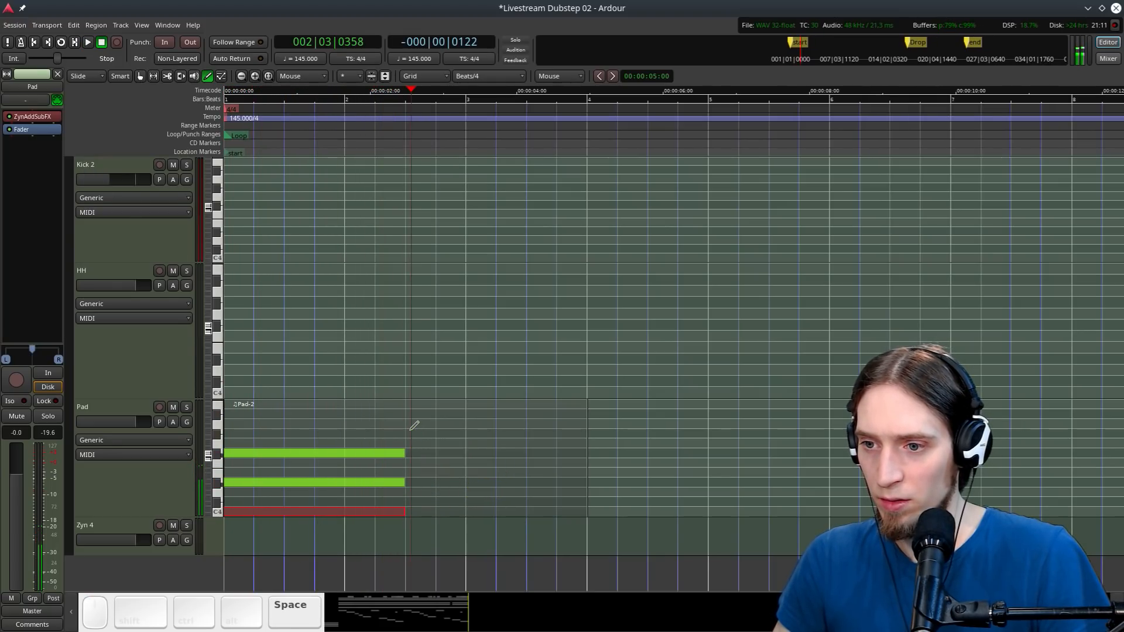
Draw a second Pad chord of D#4, F#4 and A#4 over bar 2's beats 3 and 4, and play it
mouse_move(413, 434)
left_mouse_down()
mouse_move(465, 435)
mouse_move(440, 416)
left_mouse_up()
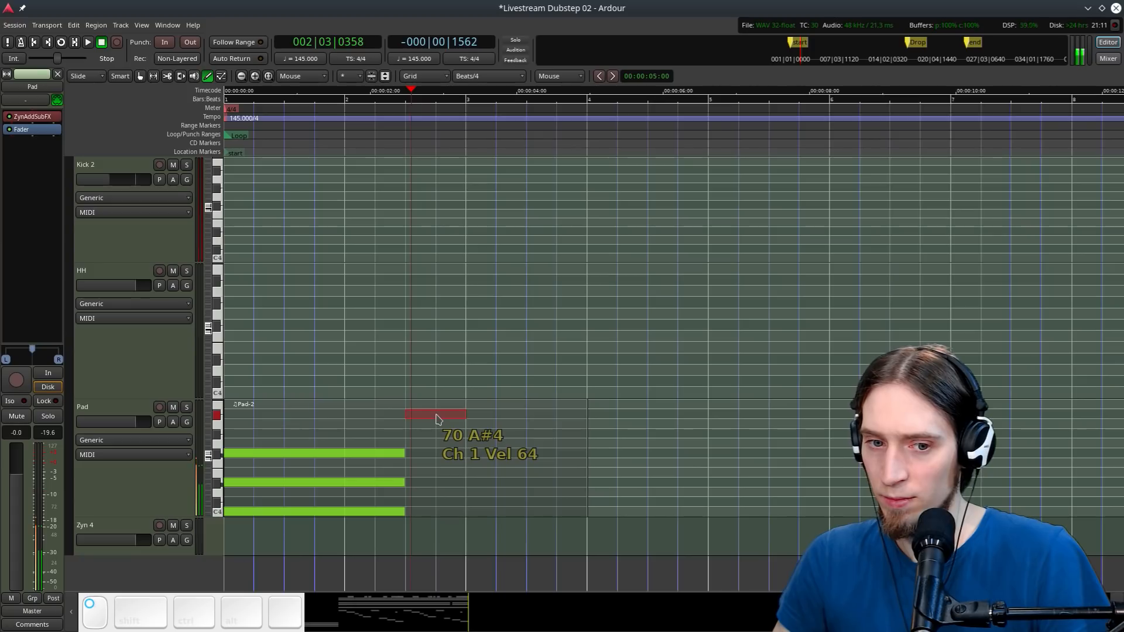
left_click(468, 462)
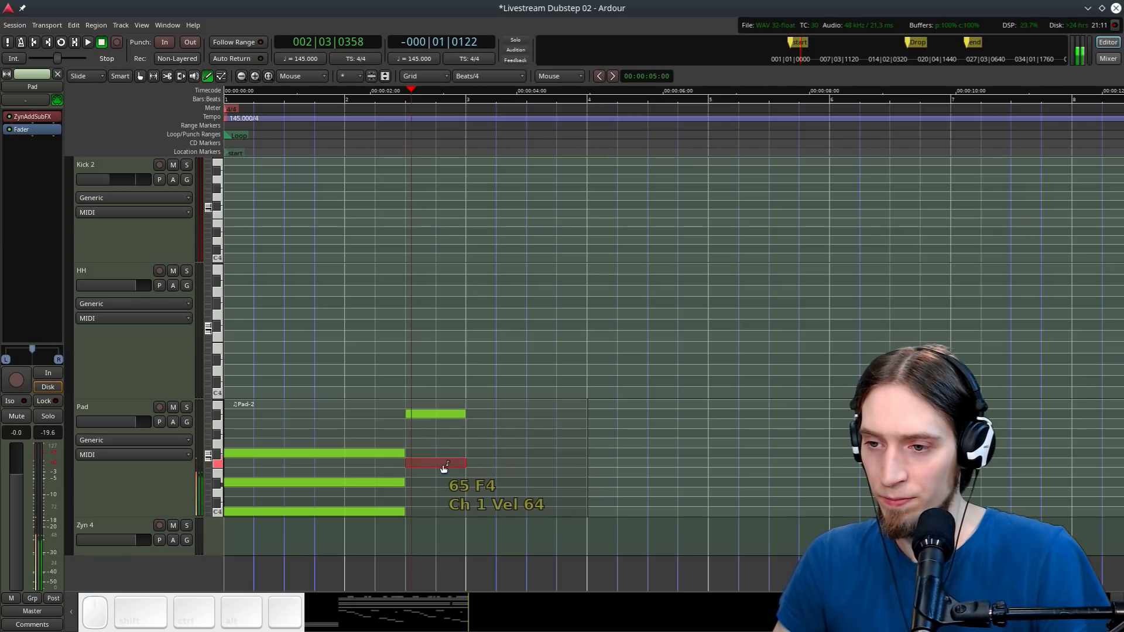
left_click_drag(445, 463, 445, 454)
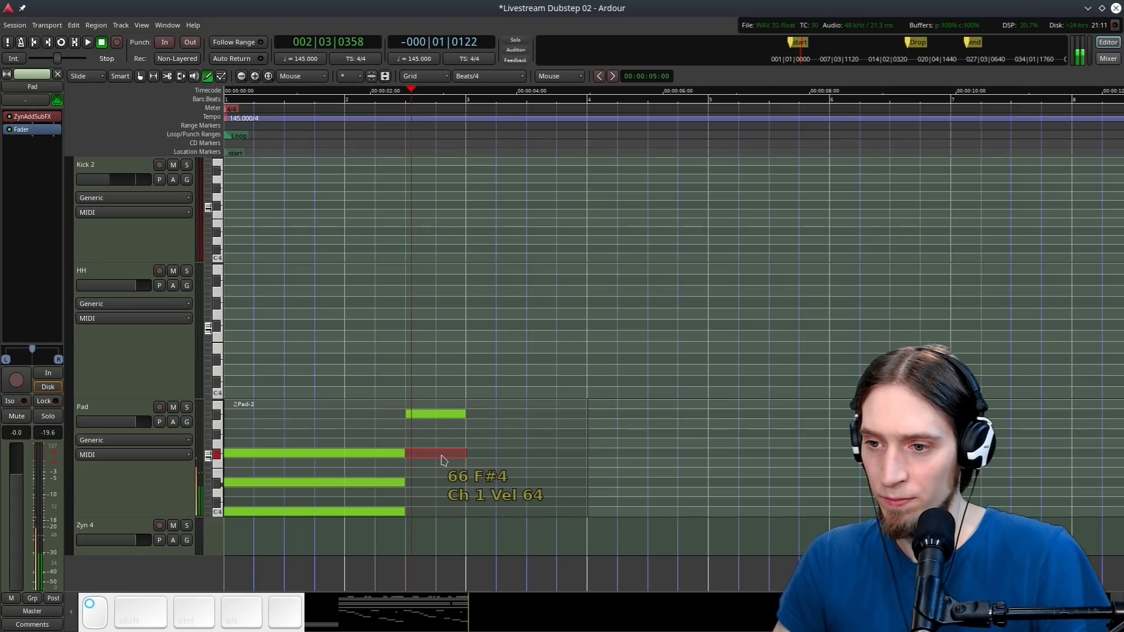
left_click(426, 503)
left_click_drag(425, 506, 426, 489)
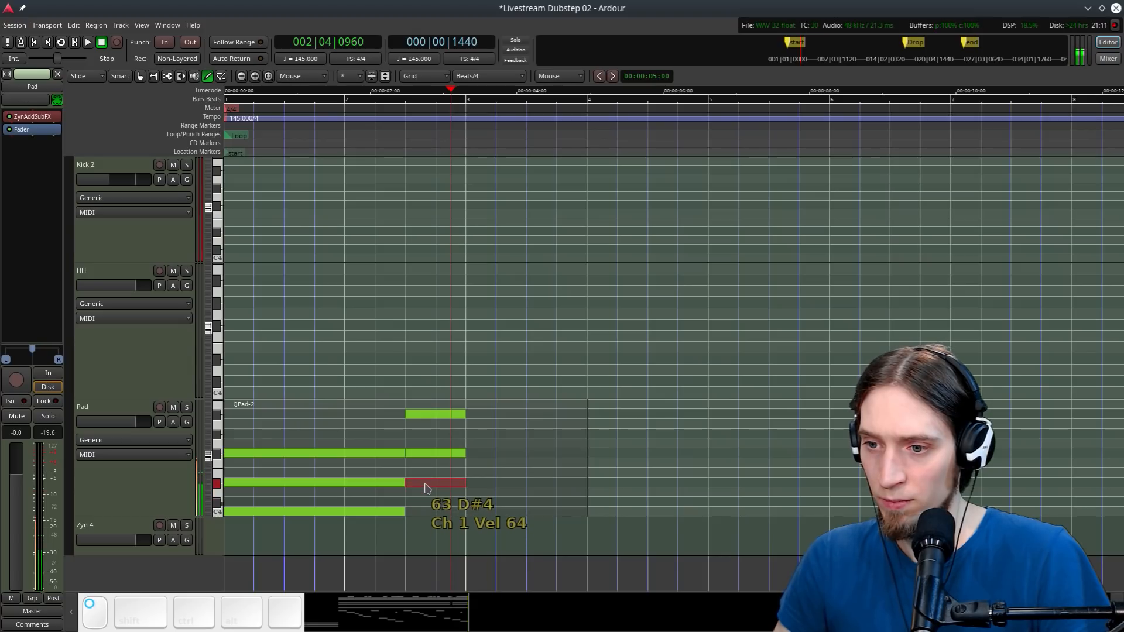
key("space")
key("space")
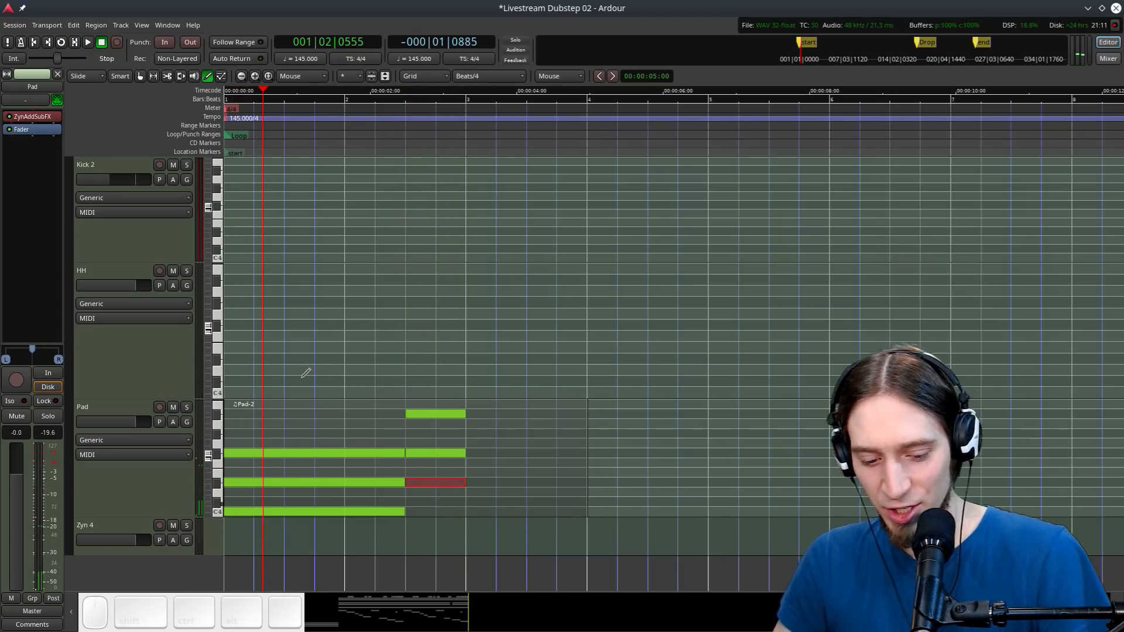
Move the Pad track up the track list to directly above the Pluck track
key("g")
left_click(151, 499)
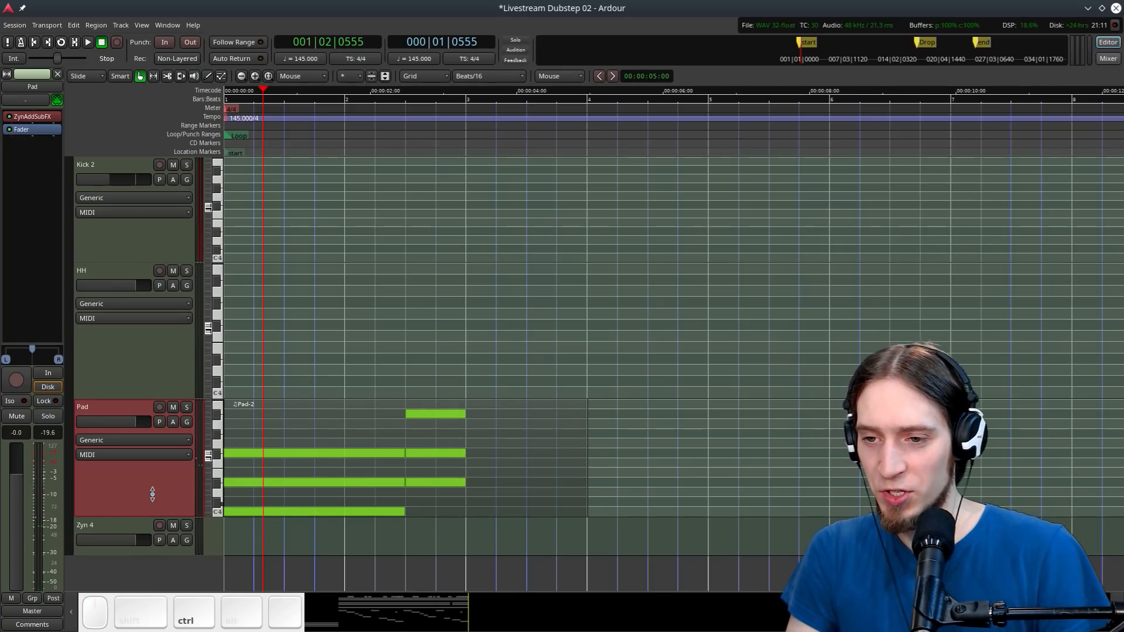
key("ctrl+Up")
key("ctrl+Up")
key("ctrl+Up")
key("ctrl+Up")
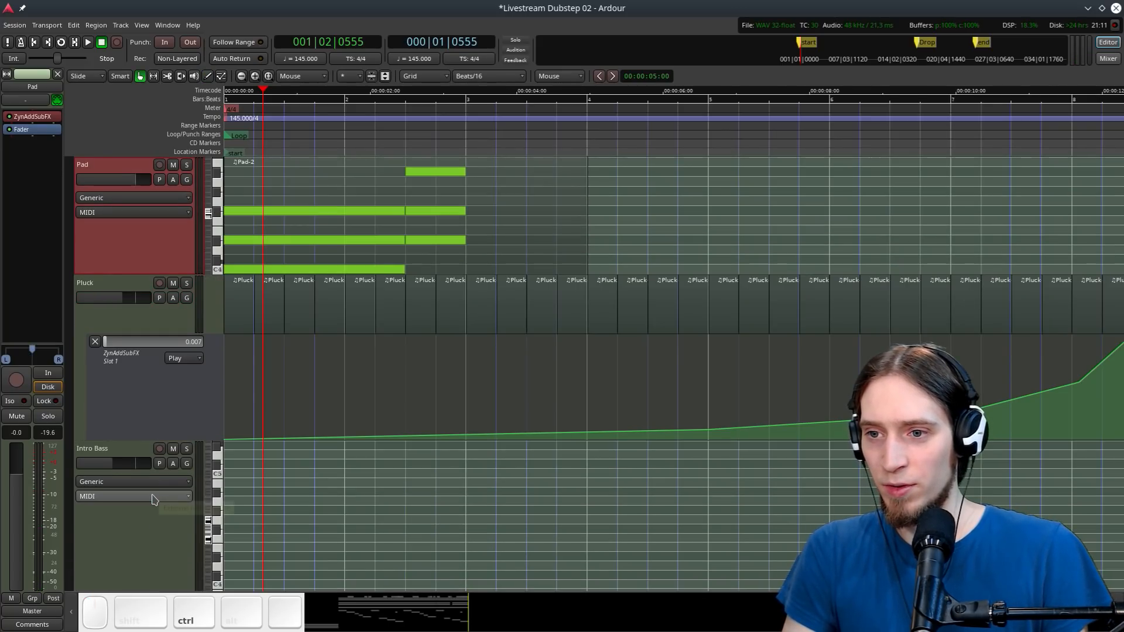
Enlarge the Pluck track and adjust its visible note range so its notes can be compared with the Pad chords
left_click_drag(120, 325, 123, 426)
left_click_drag(209, 342, 207, 319)
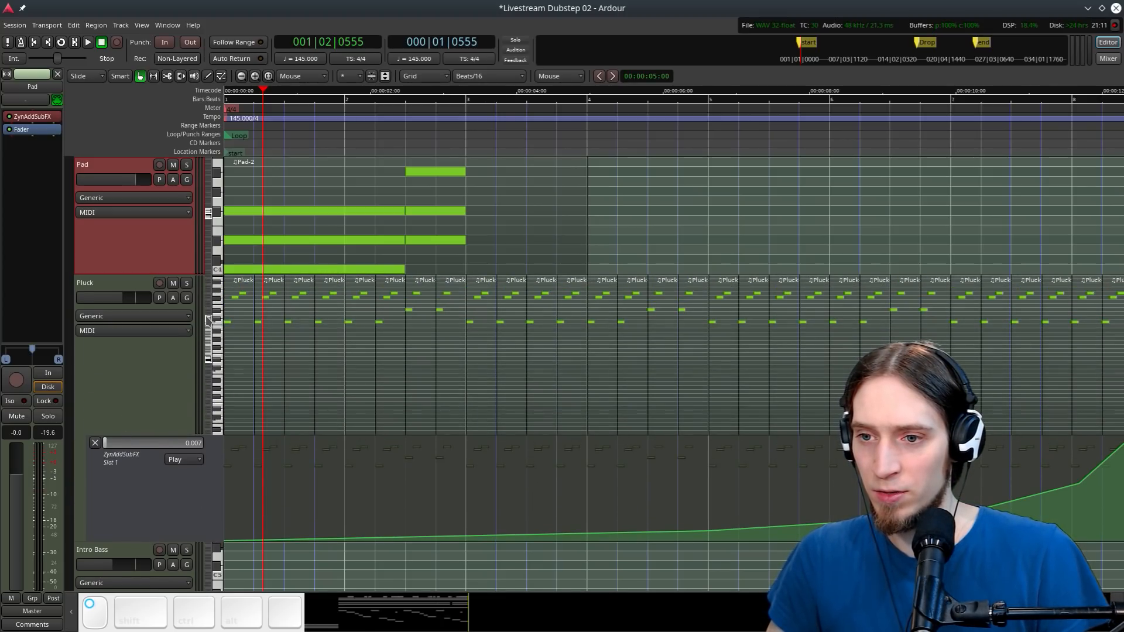
left_click_drag(208, 359, 208, 339)
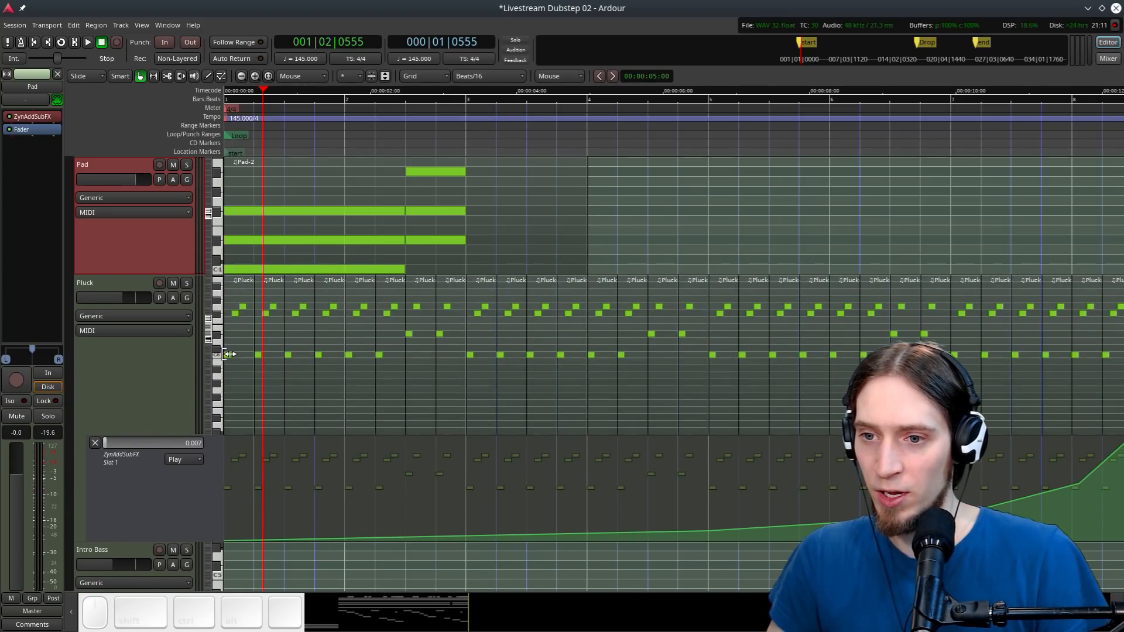
Audition the Pluck track's first note and the C4, F#4 and D#4 notes of the first Pad chord
scroll(234, 357, "up", 3)
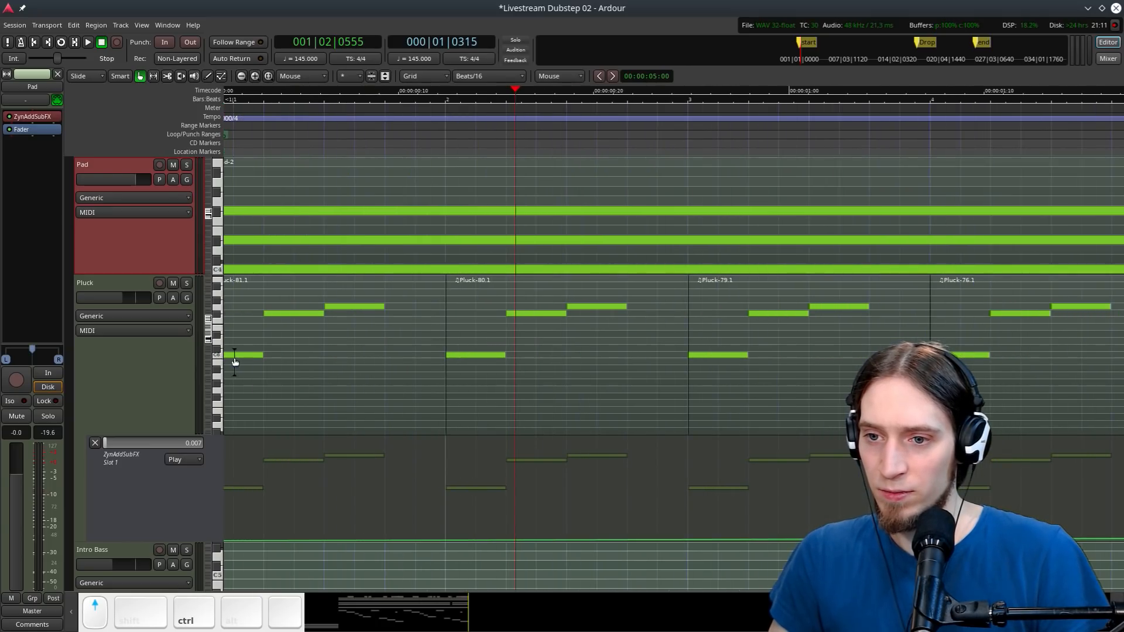
key("e")
left_click(251, 355)
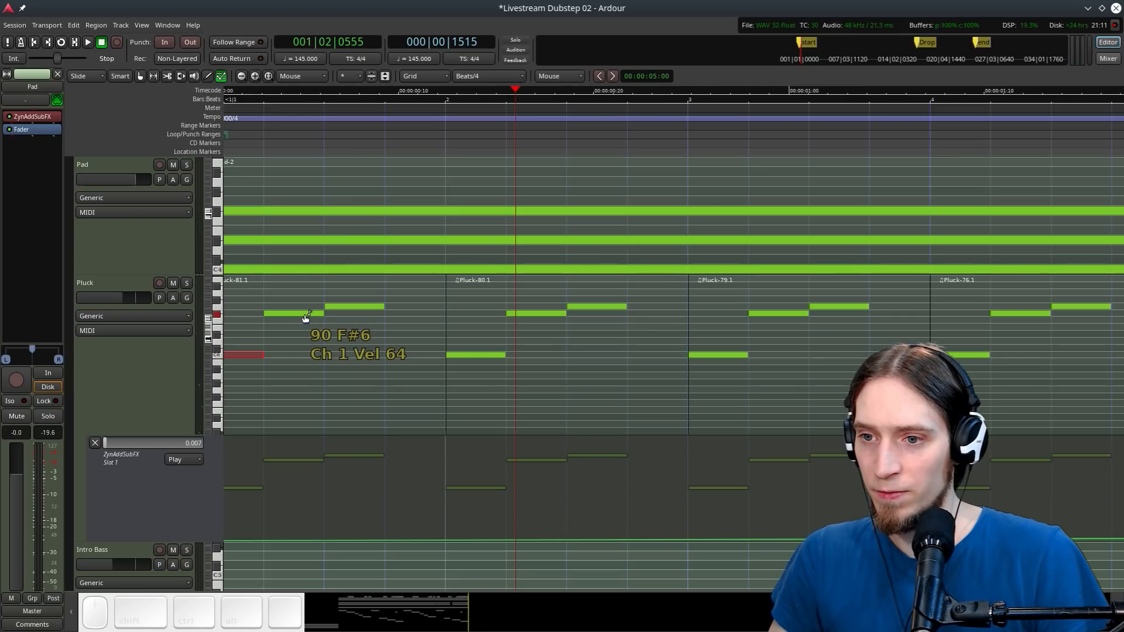
left_click(334, 268)
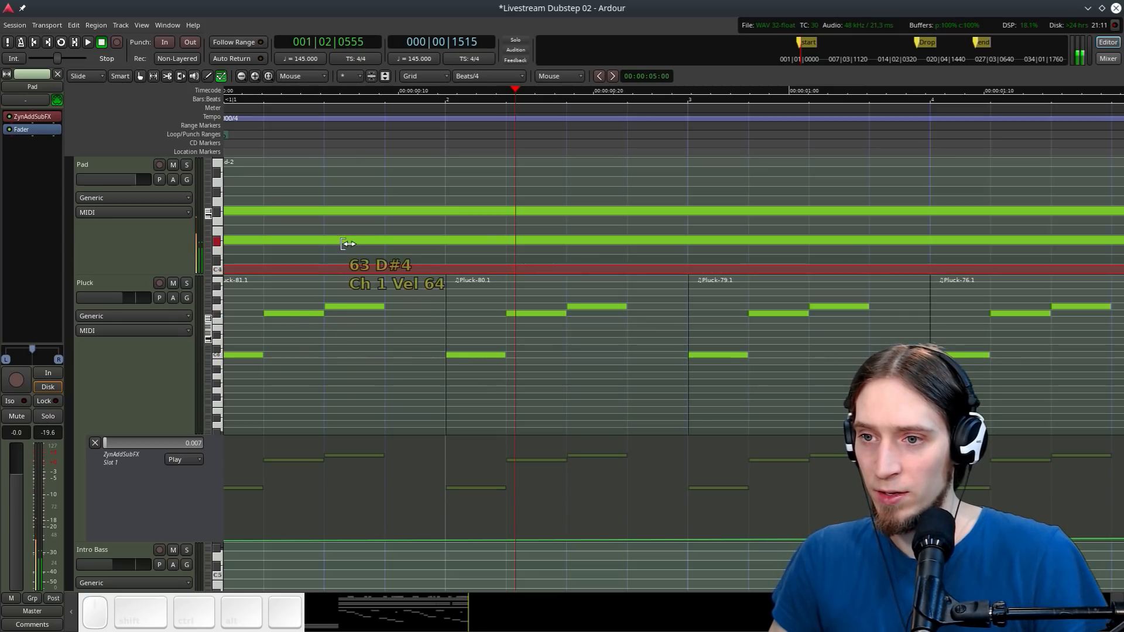
left_click(385, 213)
left_click(411, 238)
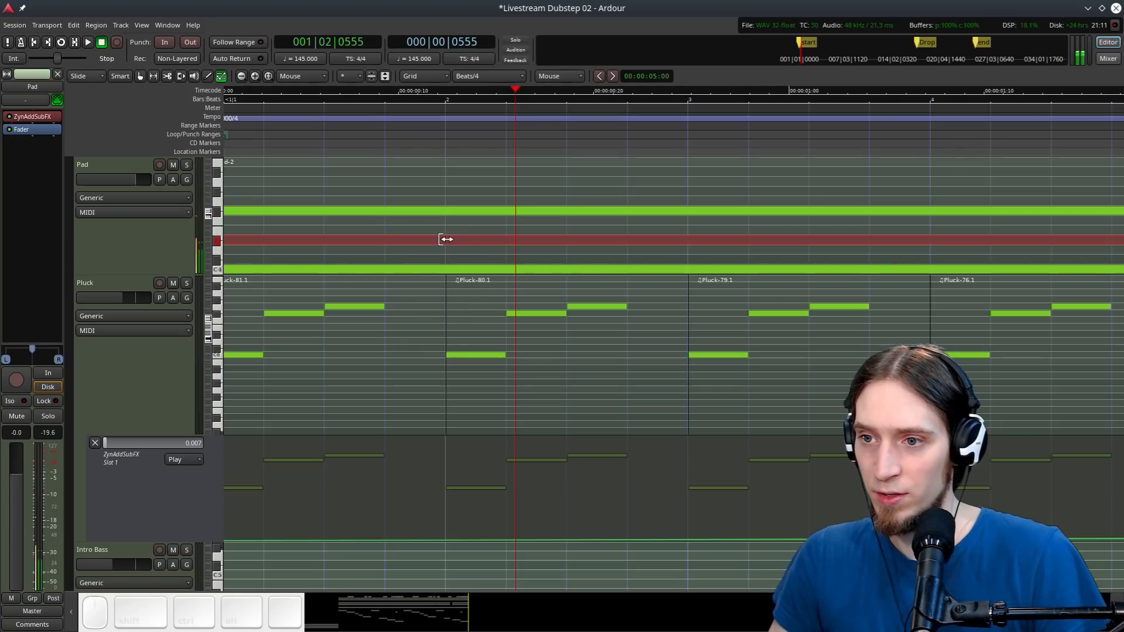
Try raising the first Pad chord's D#4 note to G4 and then to A4, playing the chord with each pitch
left_click_drag(667, 241, 670, 201)
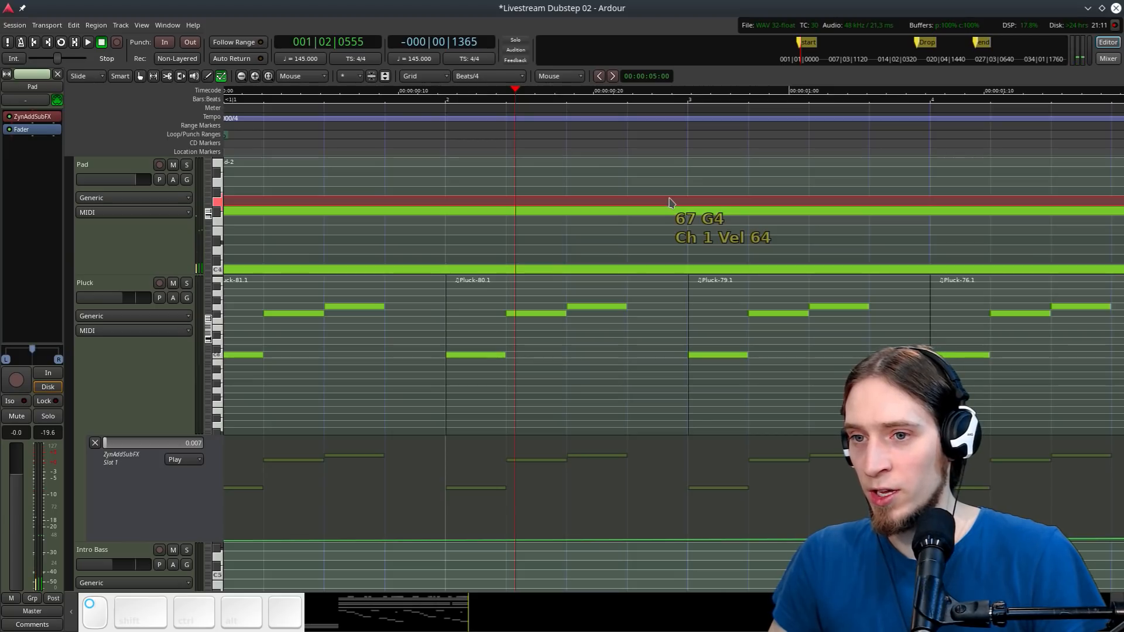
scroll(427, 114, "down", 1)
key("space")
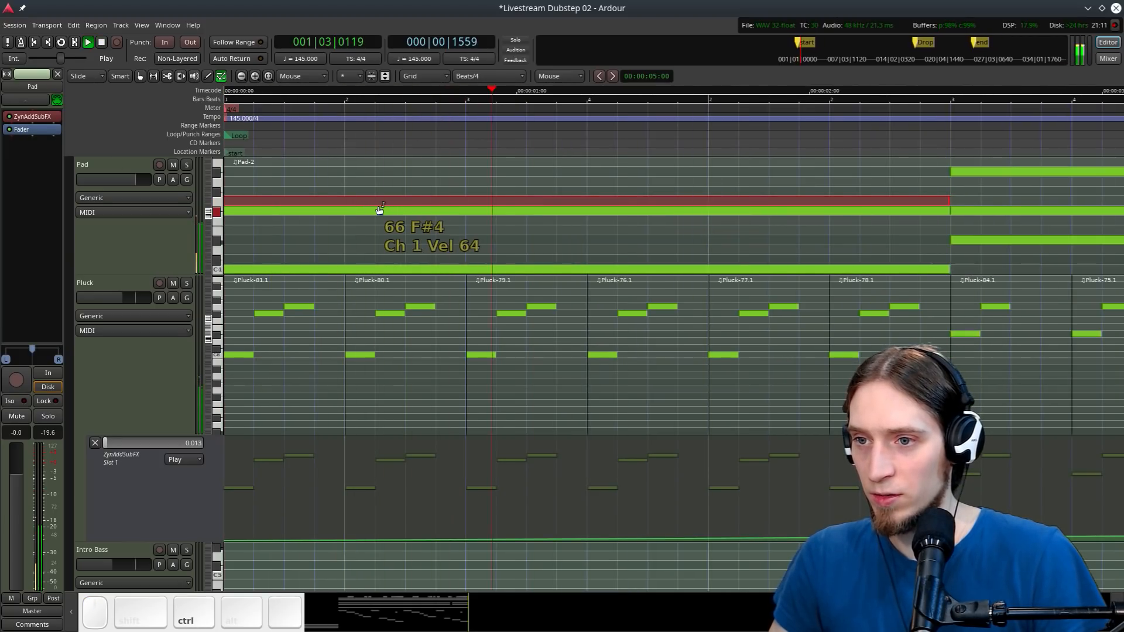
key("space")
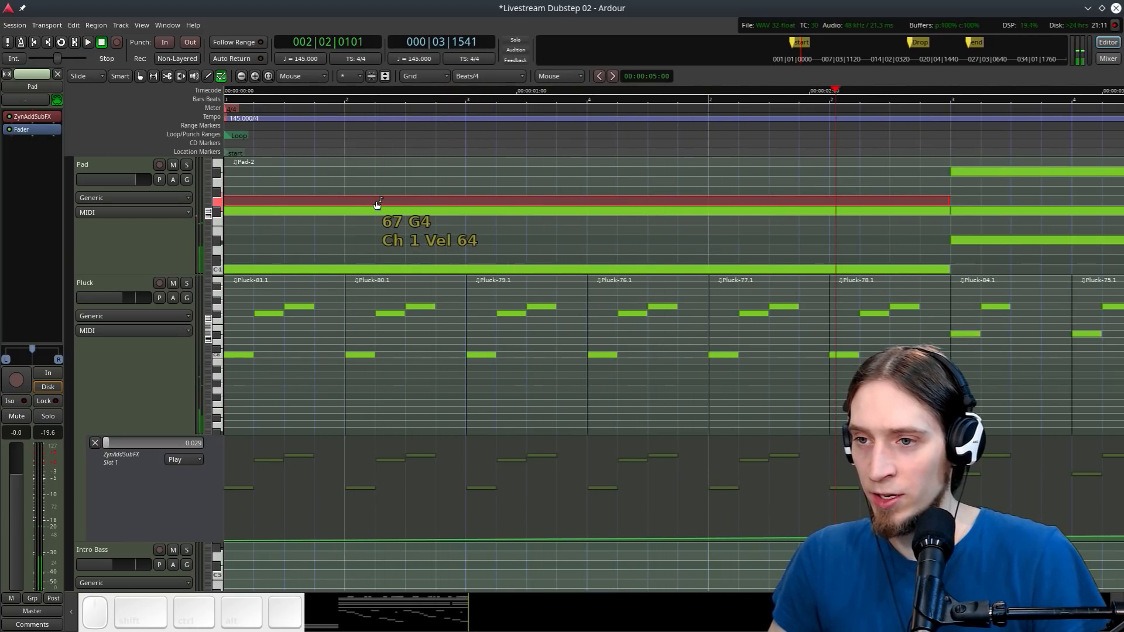
left_click_drag(377, 202, 429, 186)
left_click(231, 98)
key("space")
scroll(328, 202, "down", 2)
scroll(350, 187, "up", 1)
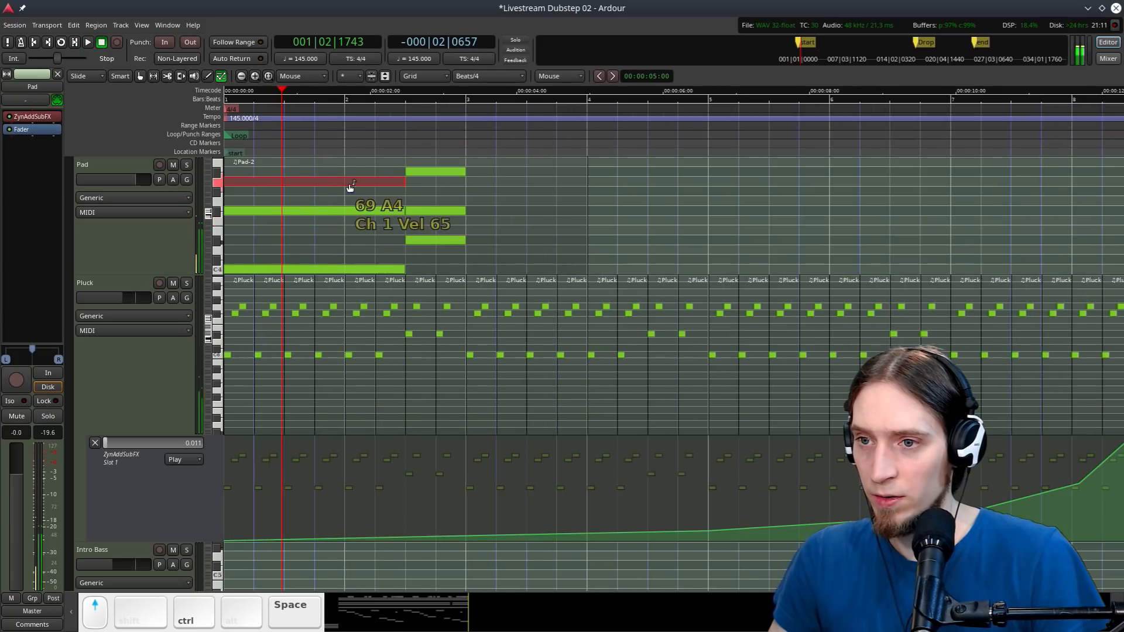
Move the first Pad chord's A4 note back down to D#4 and replay the chord from the start several times
left_click_drag(349, 186, 326, 241)
left_click(231, 99)
key("space")
key("space")
left_click(233, 98)
key("space")
key("space")
left_click(230, 99)
key("space")
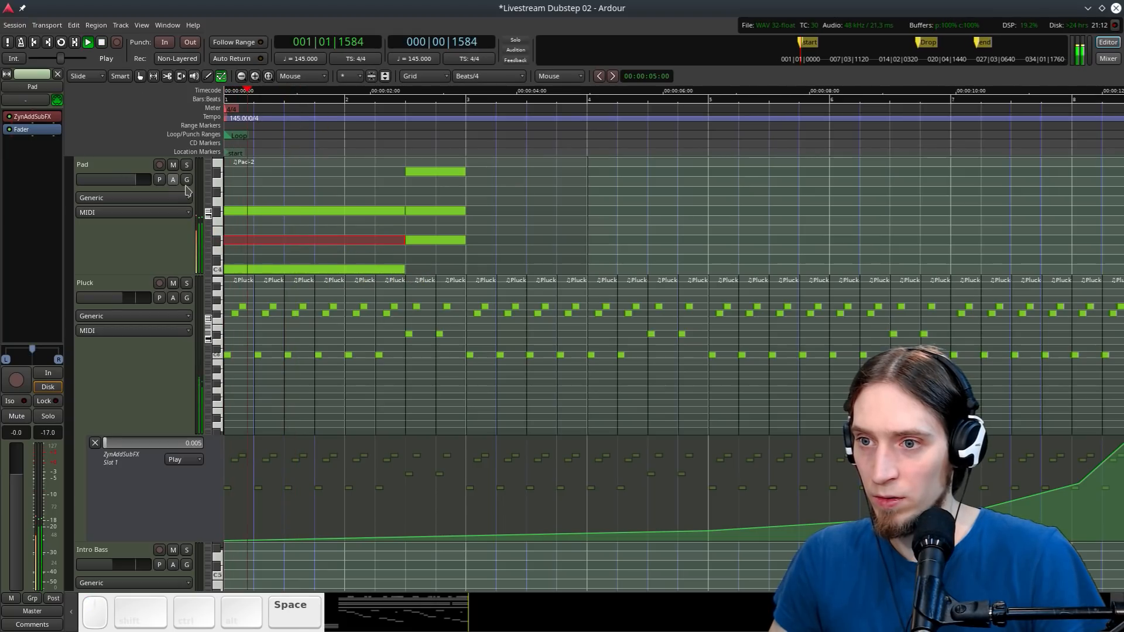
key("space")
Audition the C4, D#4 and F#4 notes of the first Pad chord individually, and play the chord from the start
left_click(271, 267)
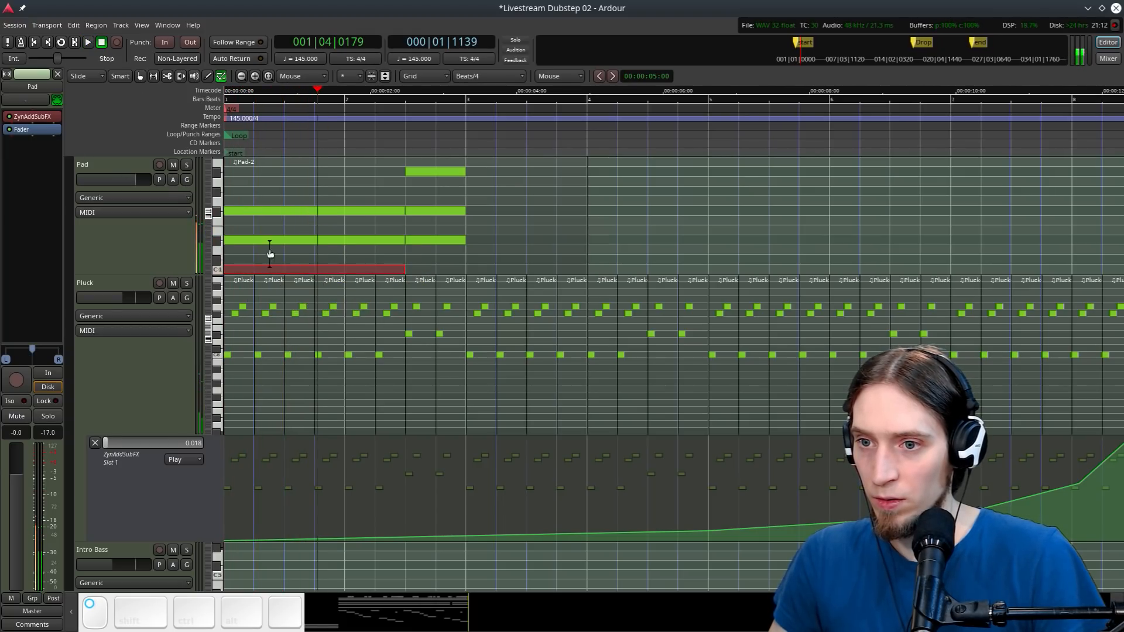
left_click(271, 240)
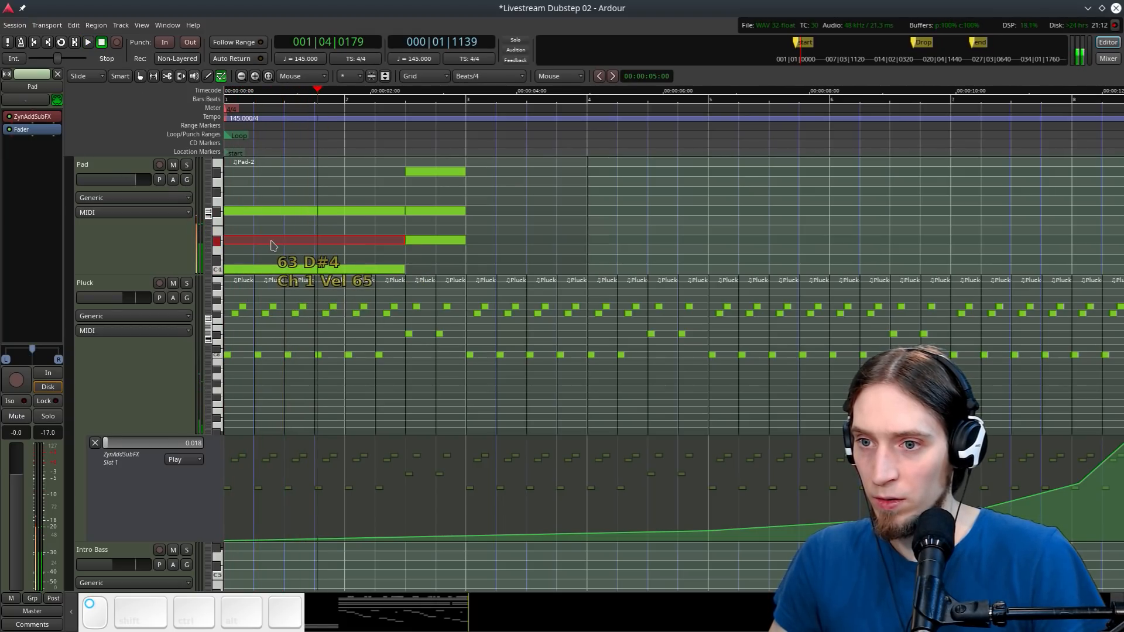
left_click(278, 209)
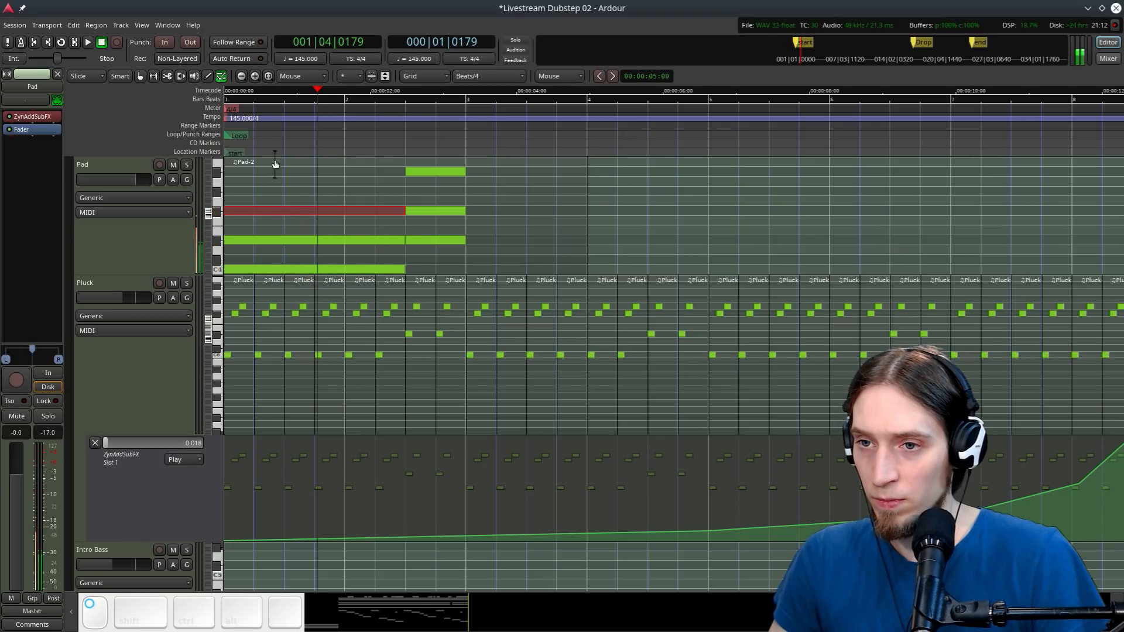
key("space")
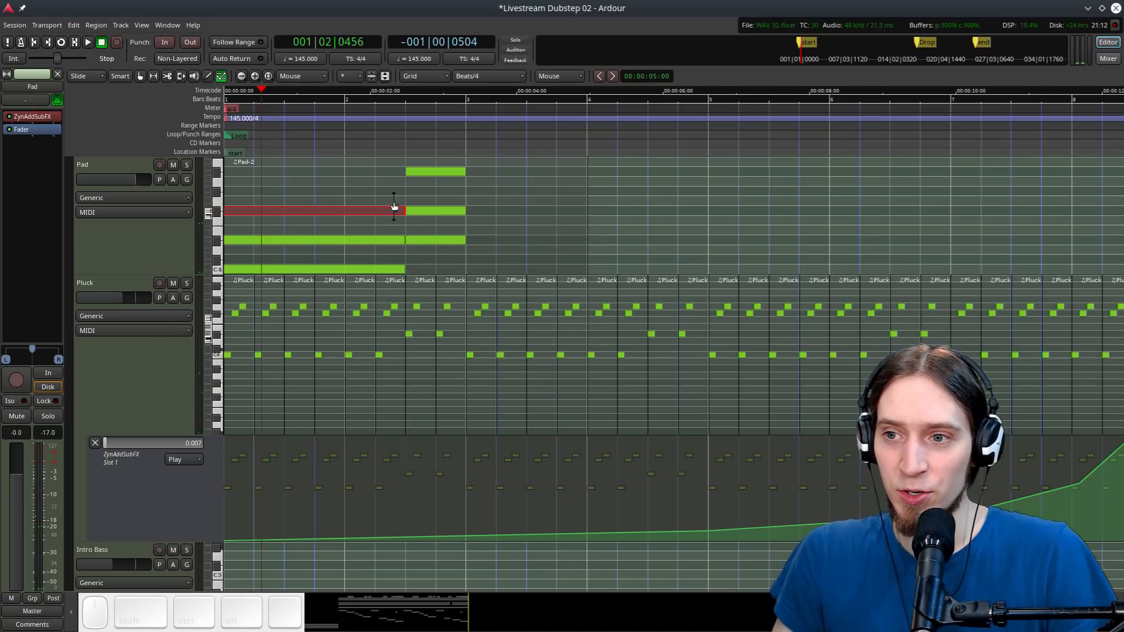
Raise the second Pad chord's F#4 note to G4 and play the chord from bar 2's beat 3
left_click(448, 172)
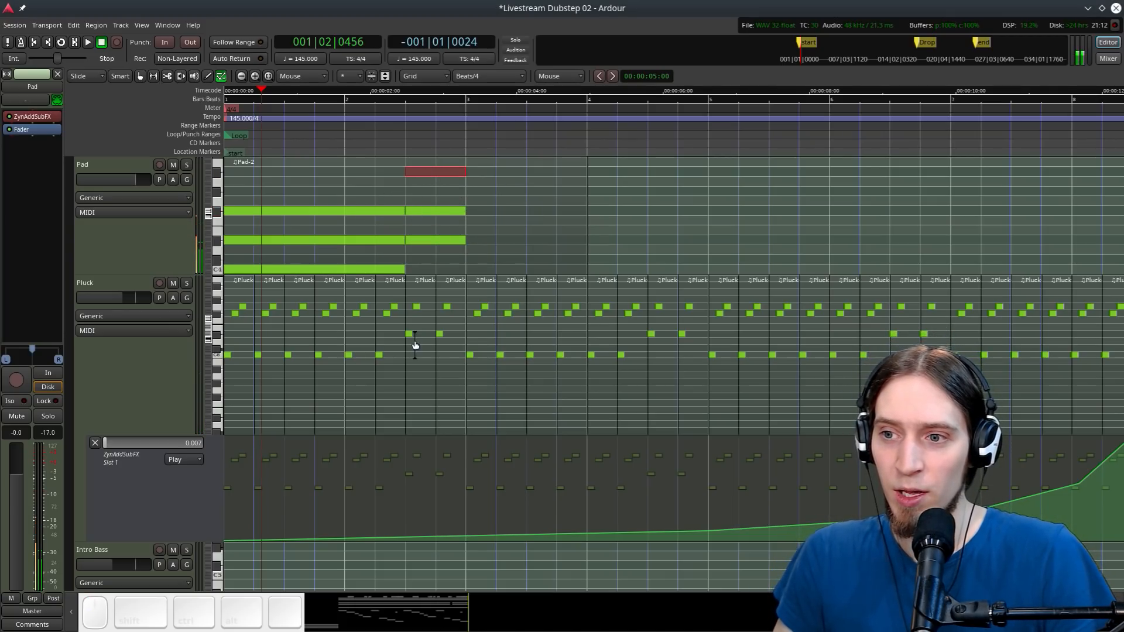
scroll(424, 343, "up", 1)
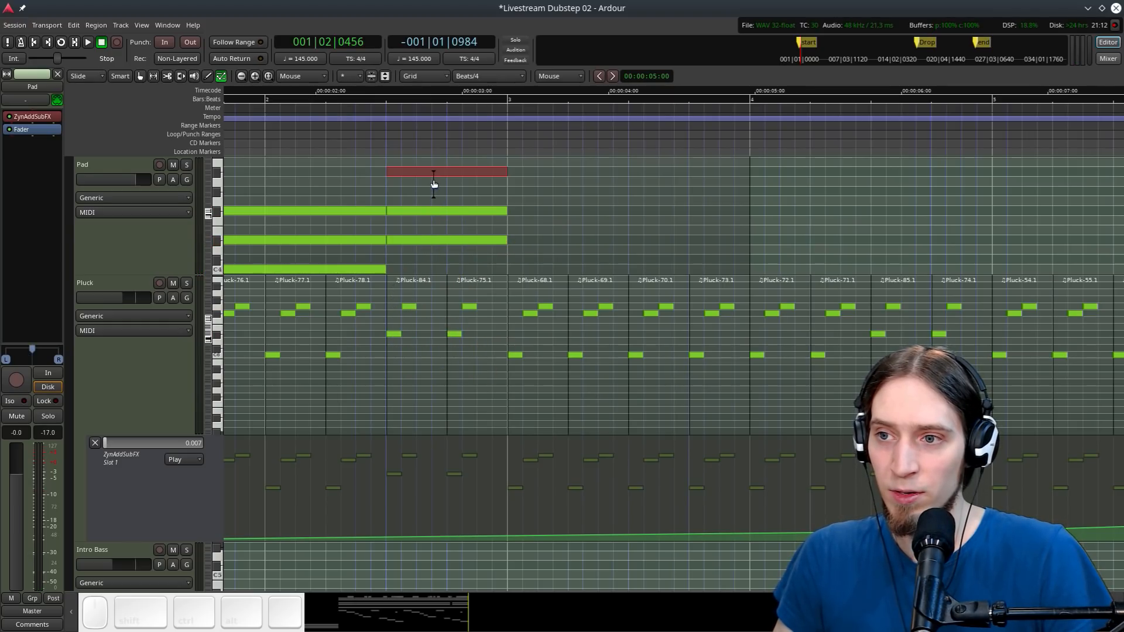
left_click(427, 212)
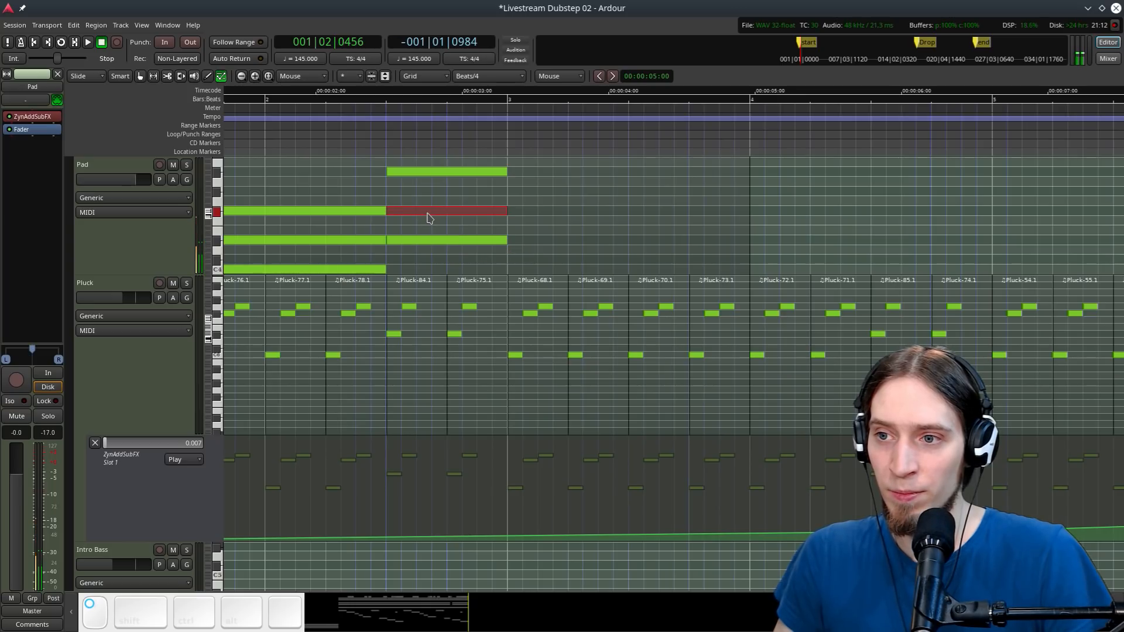
left_click_drag(429, 208, 431, 202)
key("space")
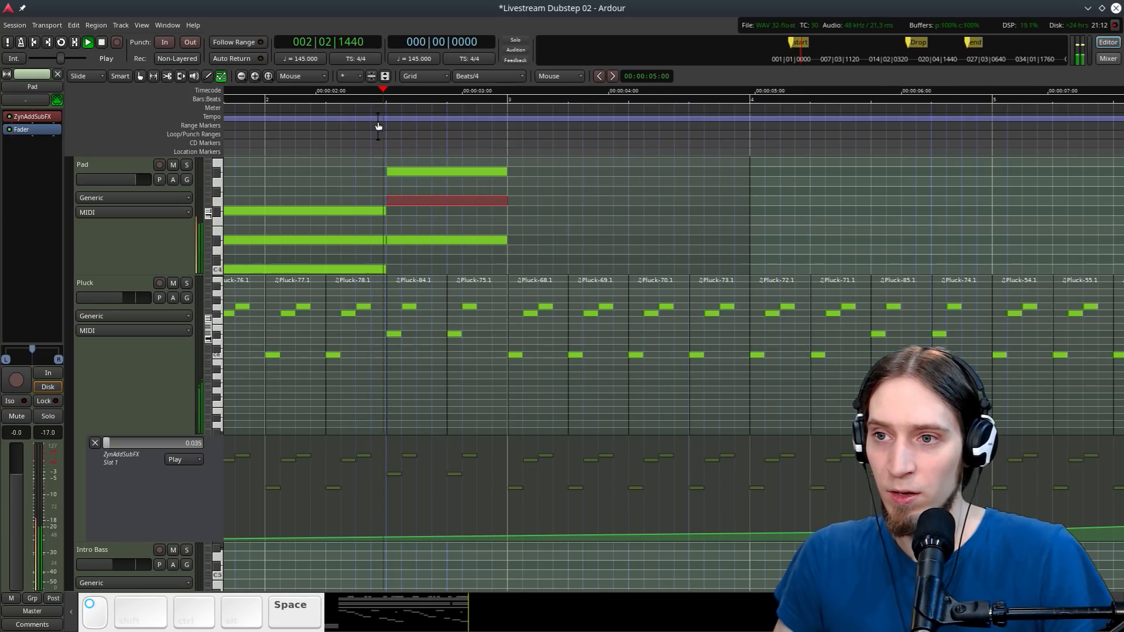
scroll(457, 216, "down", 1)
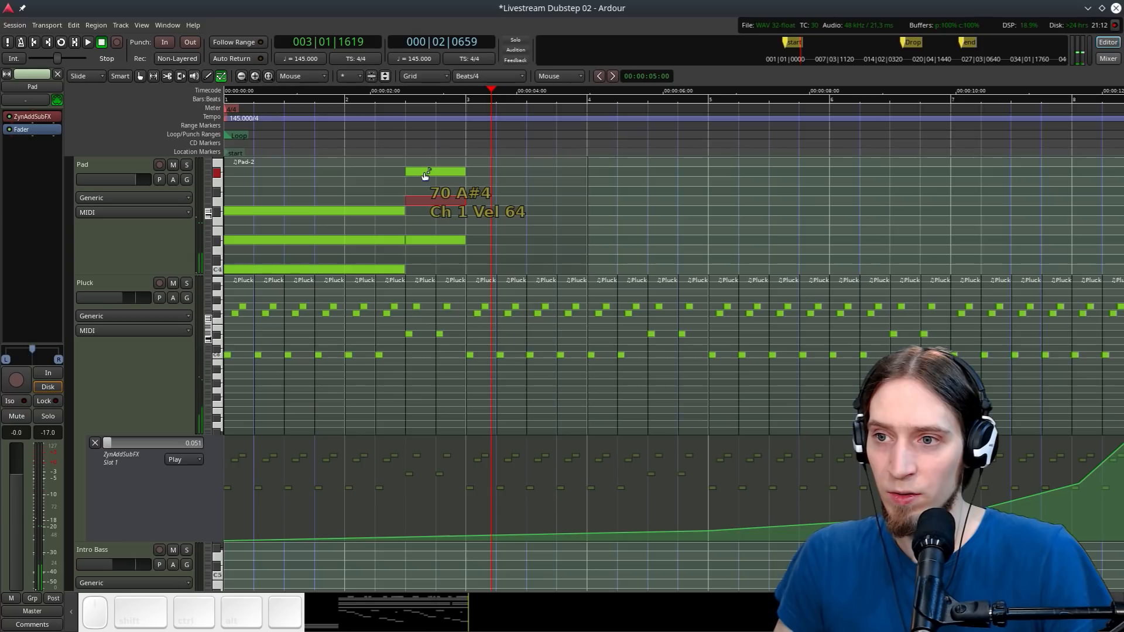
Widen the visible note ranges of Pluck and Pad, raise the second Pad chord's A#4 note to D5, and play it
left_click_drag(209, 318, 209, 309)
scroll(461, 311, "up", 2)
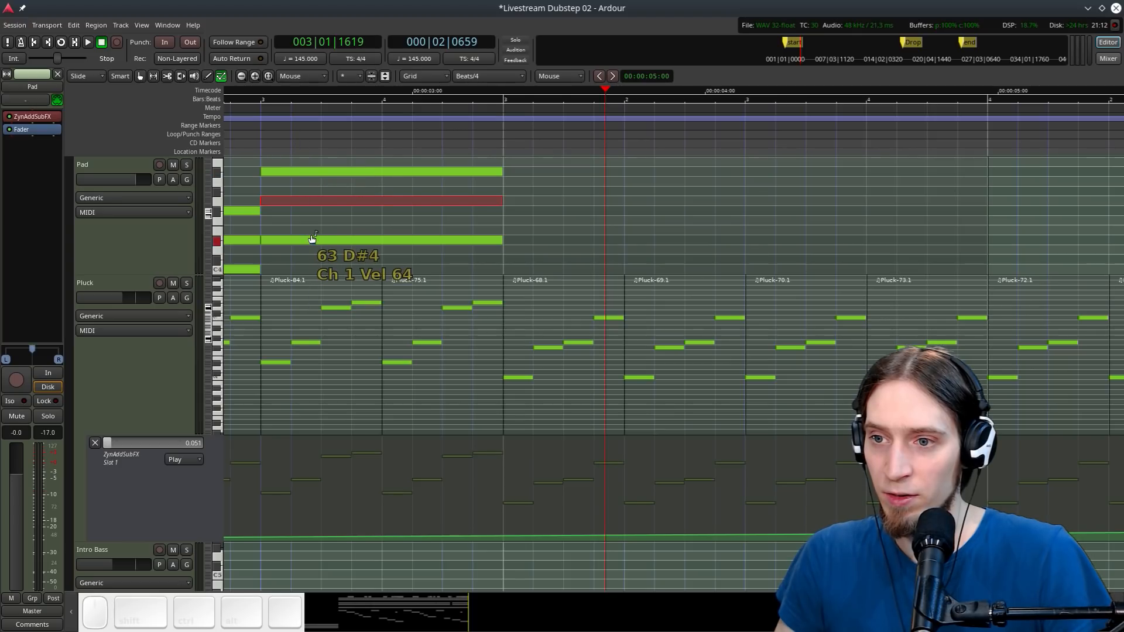
left_click(357, 172)
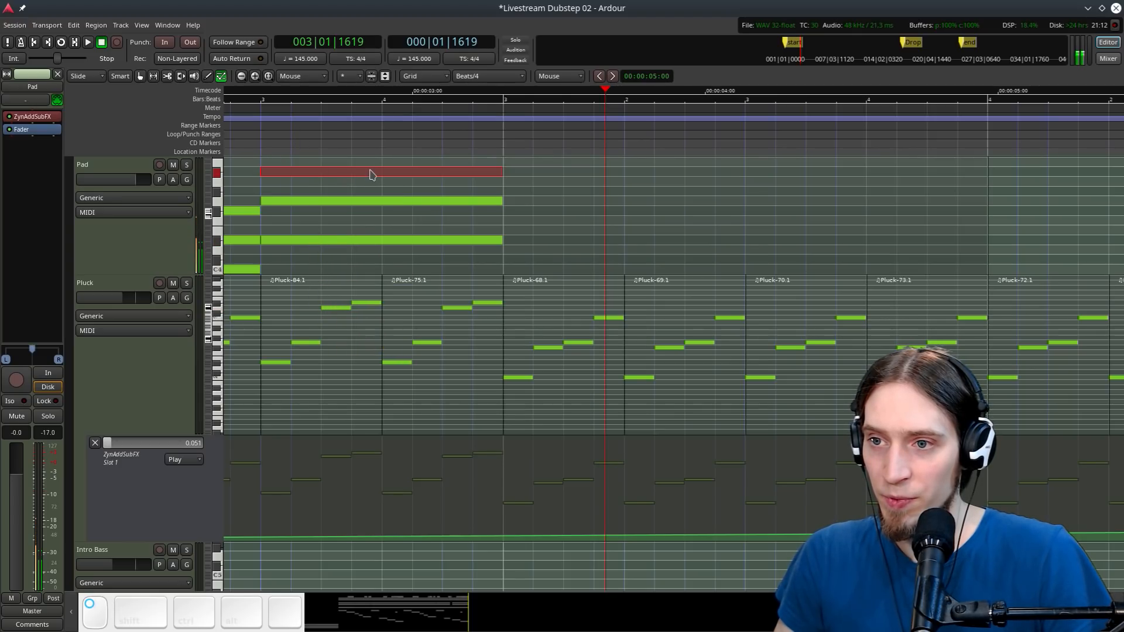
left_click_drag(370, 171, 378, 319)
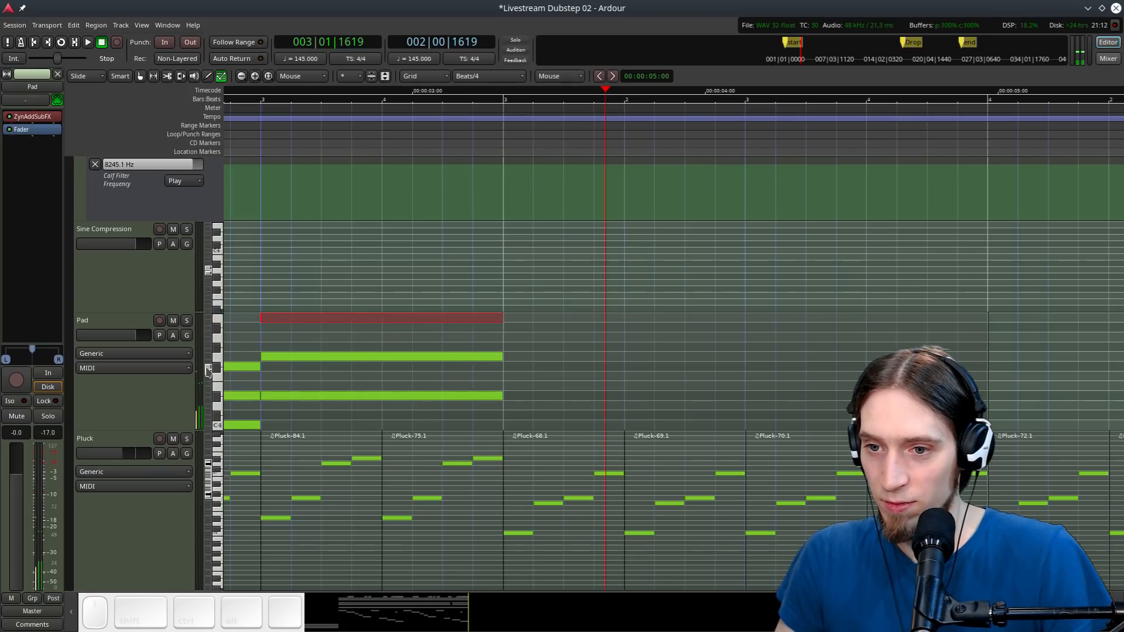
left_click_drag(206, 368, 206, 362)
left_click_drag(406, 353, 408, 335)
key("space")
scroll(482, 290, "down", 2, "ctrl")
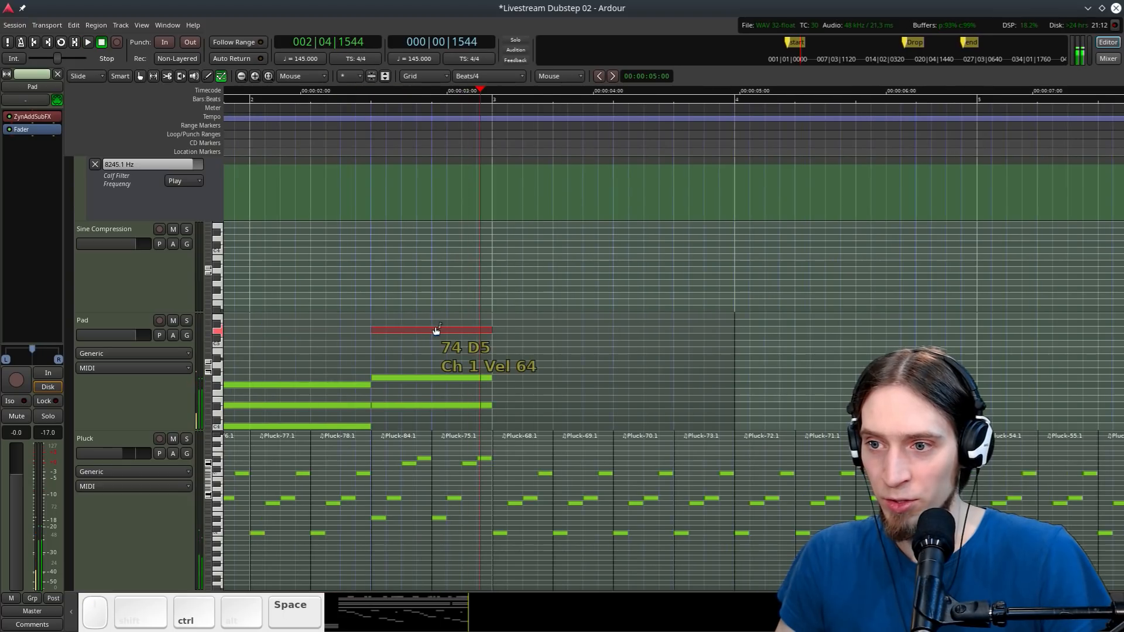
Lower the second Pad chord's D5 note an octave to D4 and play from just before bar 2's beat 3
key("ctrl+Down")
left_click(360, 117)
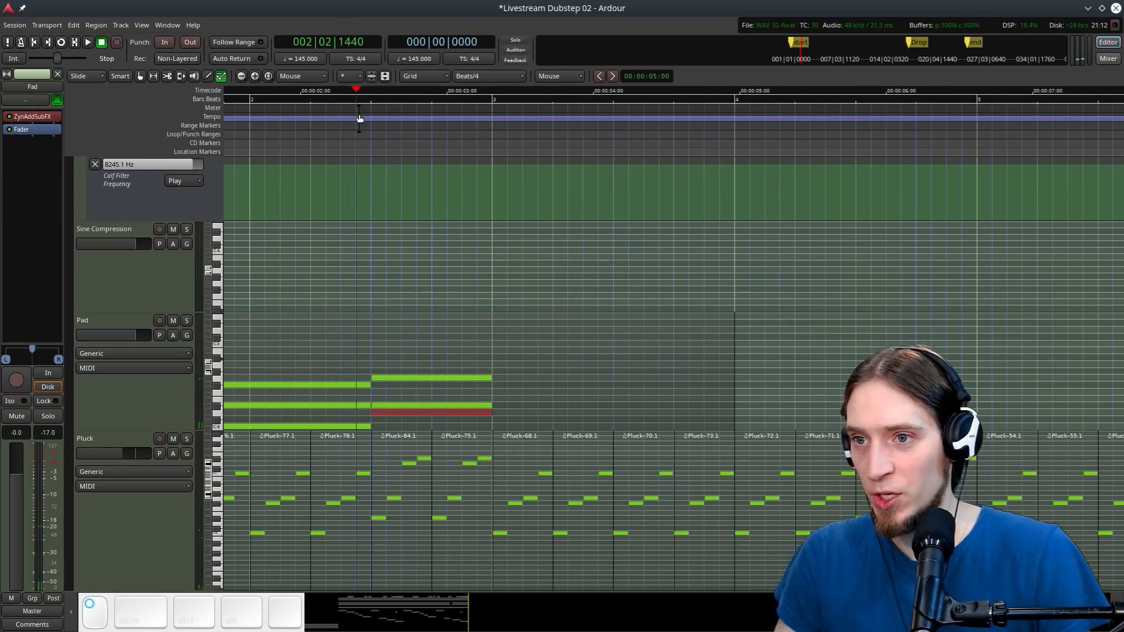
key("space")
scroll(386, 205, "down", 2)
key("space")
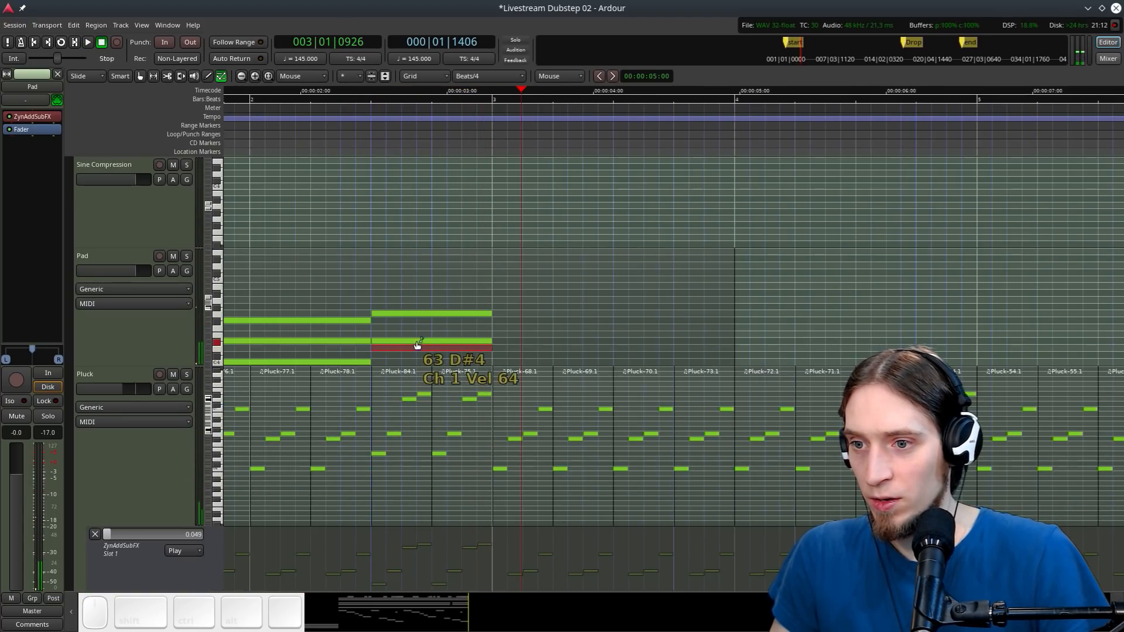
Replay the second Pad chord with its D4 note, and delete that D4 note
left_click_drag(418, 345, 443, 349)
key("space")
left_click(359, 121)
key("space")
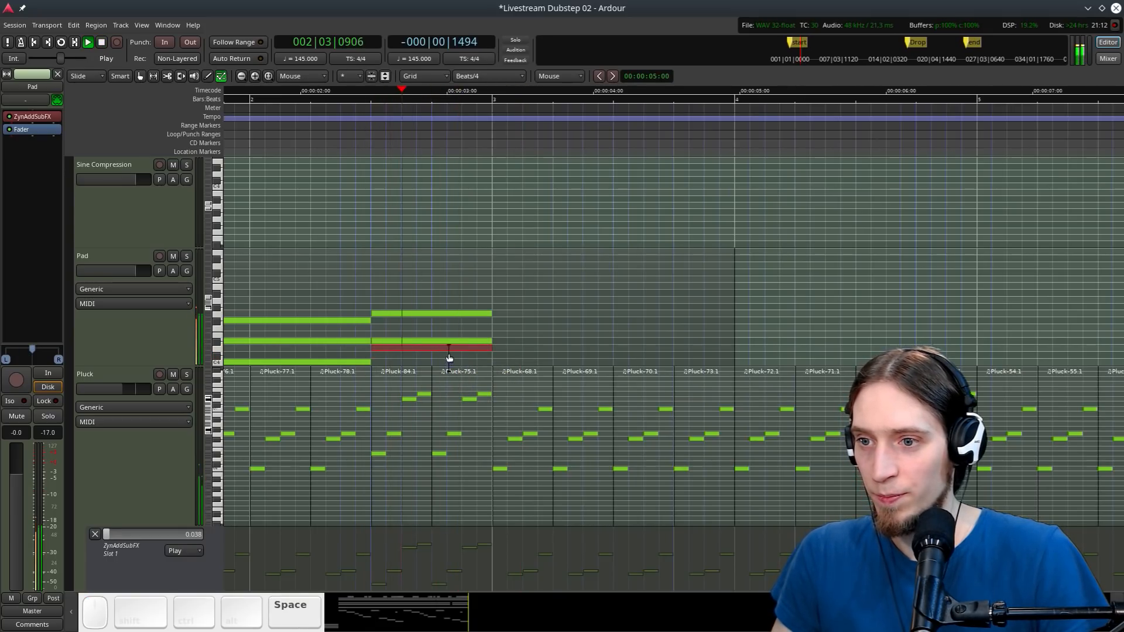
key("space")
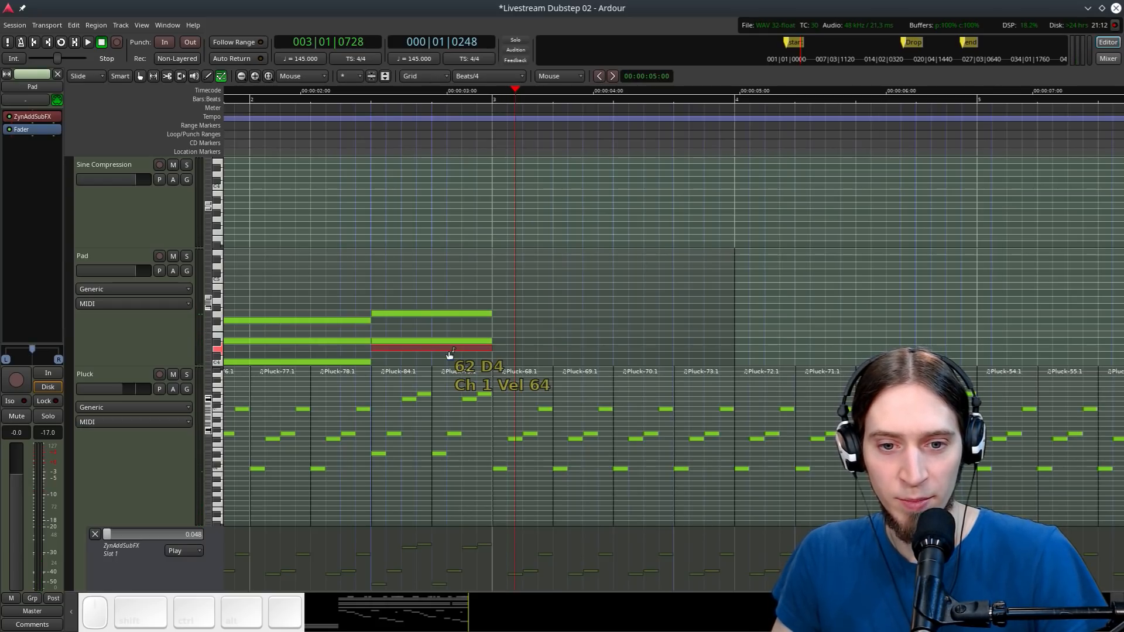
key("Delete")
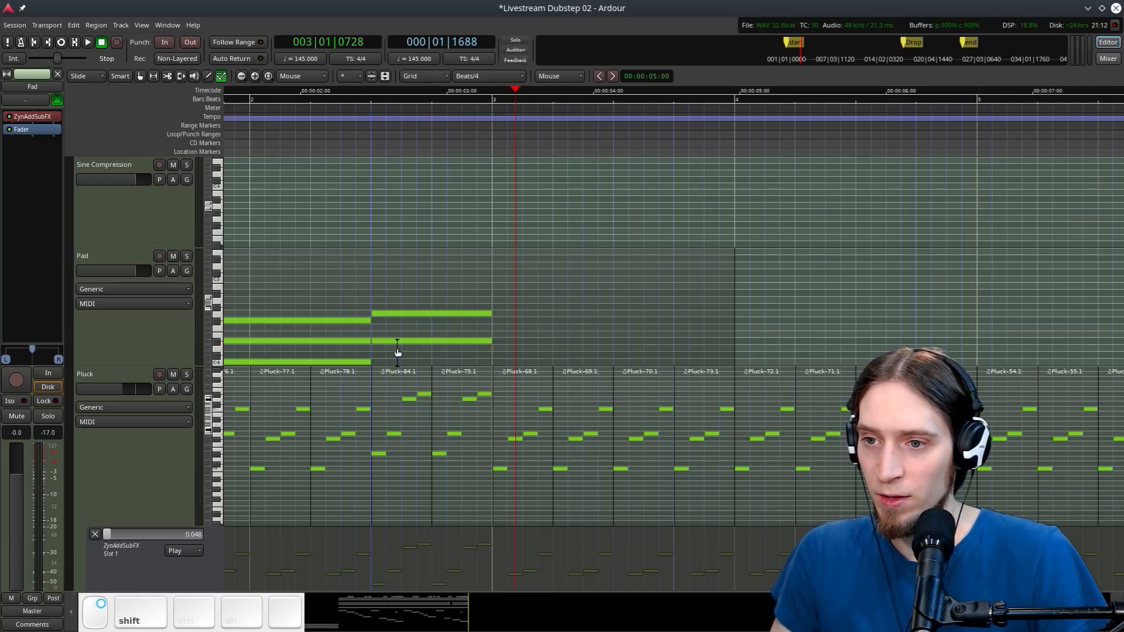
Audition the first Pad chord's notes, raise its F#4 note to G4, and play from the start
key("Home")
left_click(304, 320)
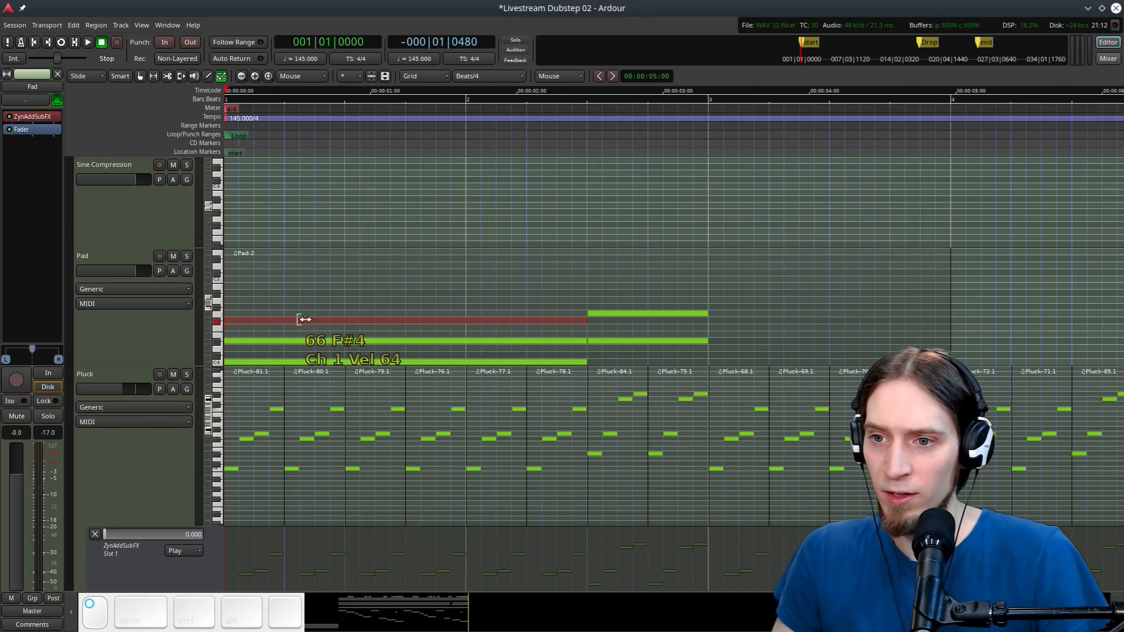
left_click(309, 341)
left_click(312, 362)
left_click(308, 341)
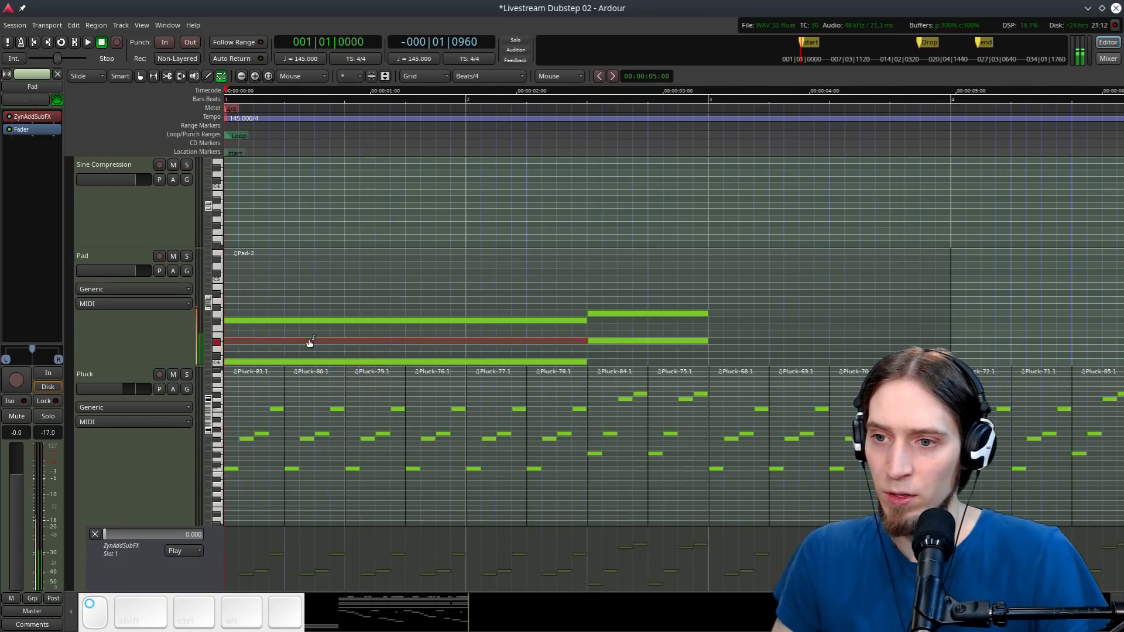
left_click(318, 321)
key("Up")
key("space")
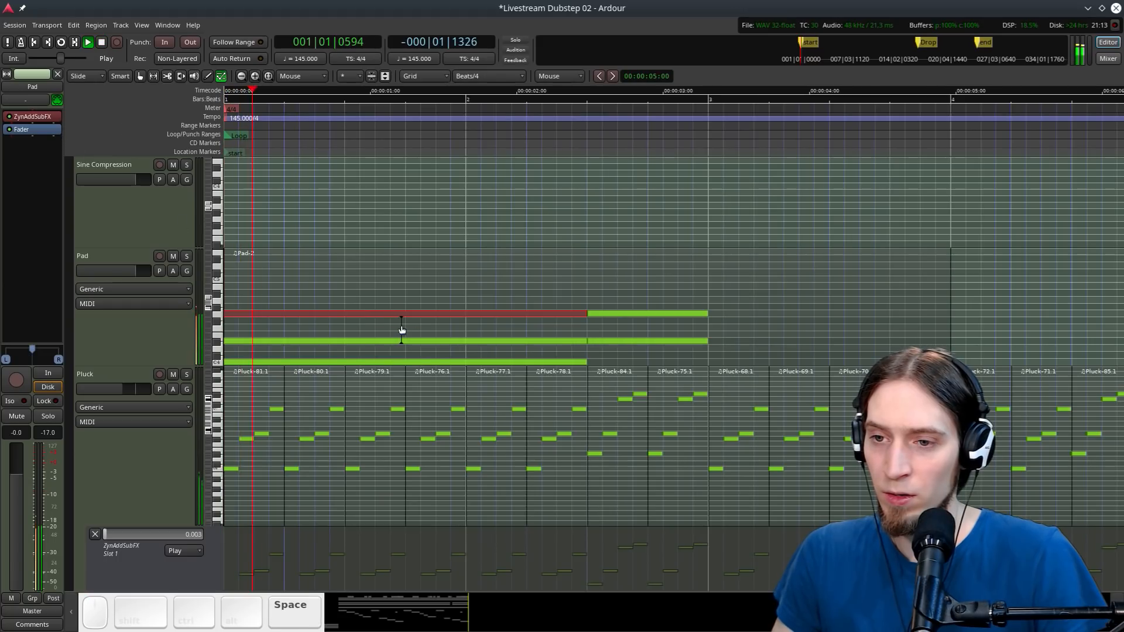
left_click_drag(56, 159, 54, 161)
key("space")
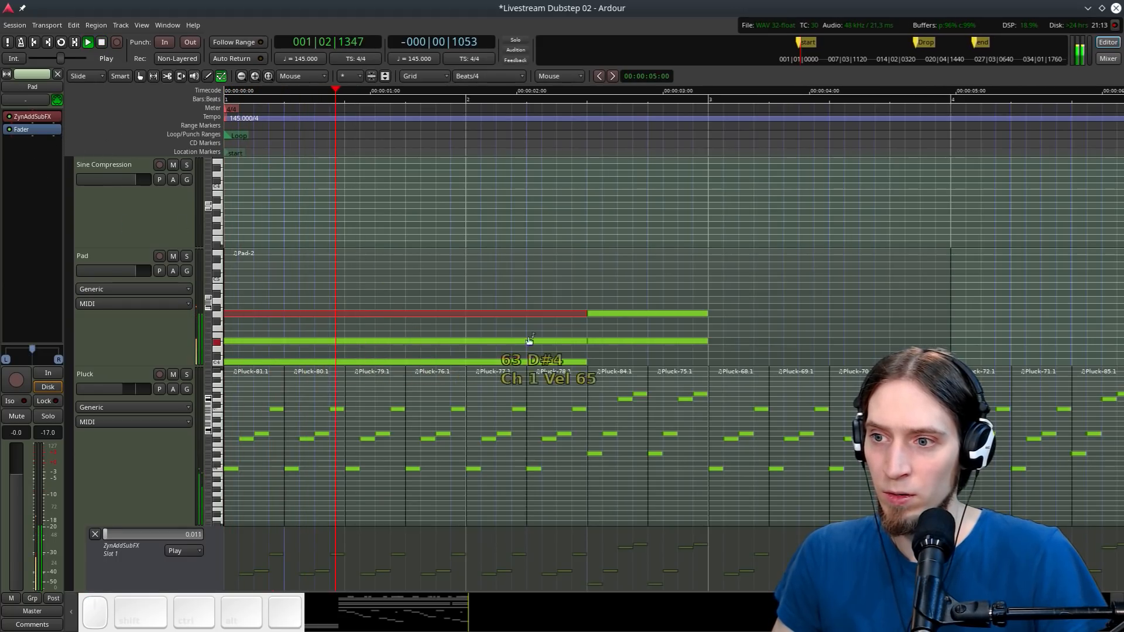
key("space")
Draw an A#4 note over bar 2's beats 3 and 4 in the second Pad chord, and play it
left_click(613, 340)
left_click(617, 313)
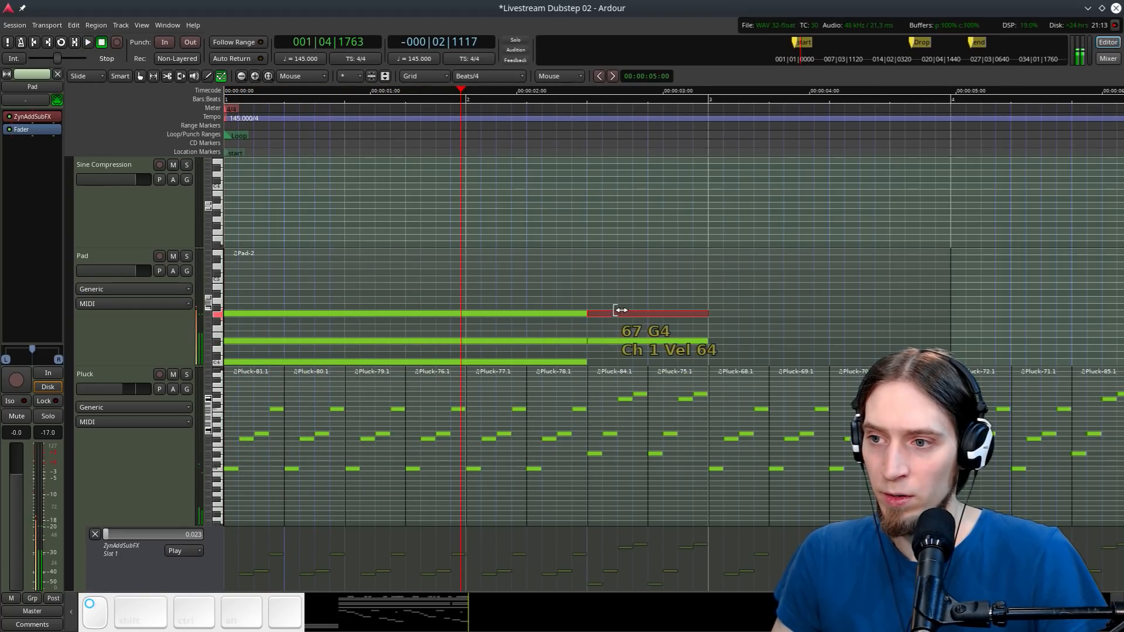
key("d")
left_click_drag(588, 290, 707, 292)
left_click(586, 113)
key("space")
key("space")
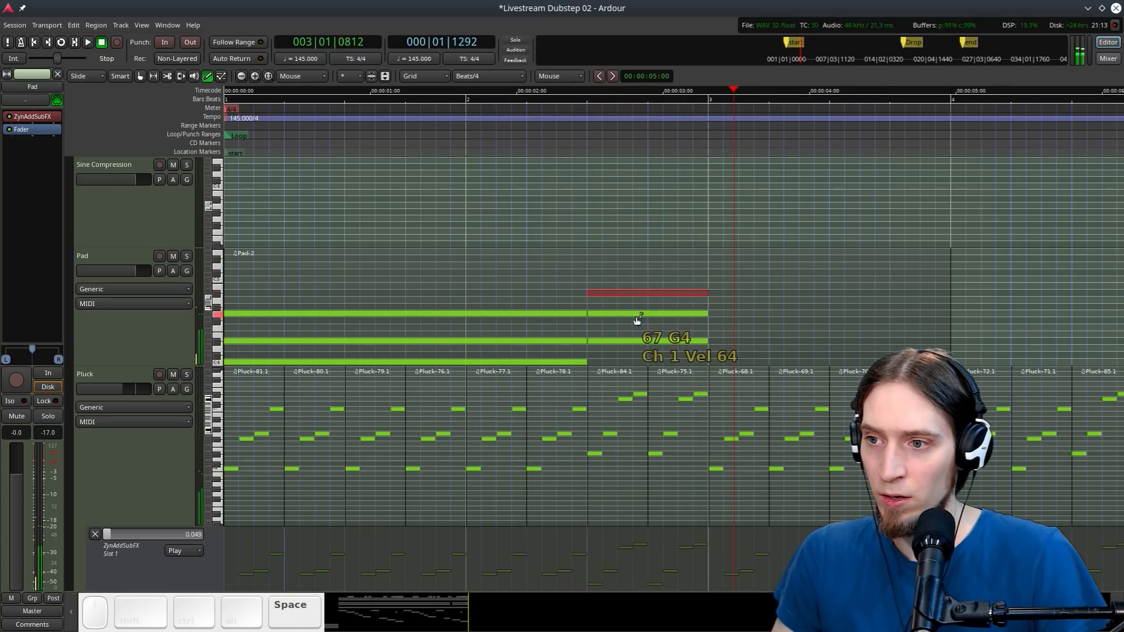
Lower the second Pad chord's G4 note to F#4 and play the chord from bar 2's beat 3
left_click_drag(636, 315, 636, 320)
left_click(588, 121)
key("space")
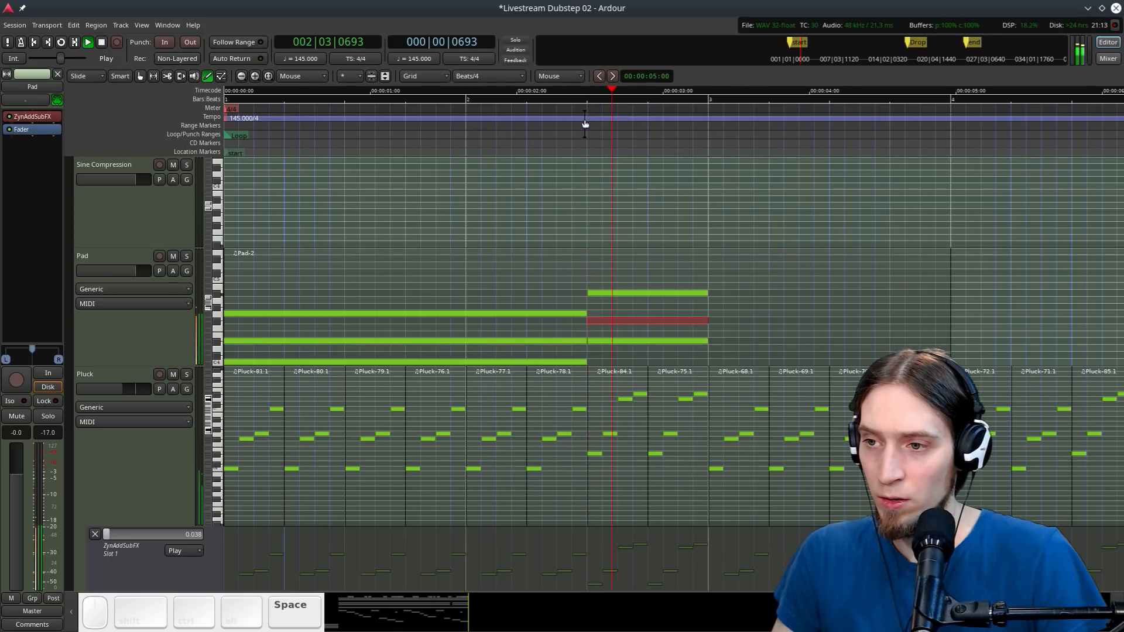
key("space")
Play the two Pad chords against the Pluck pattern from the start into bar 3
left_click(33, 42)
key("g")
left_click(437, 287)
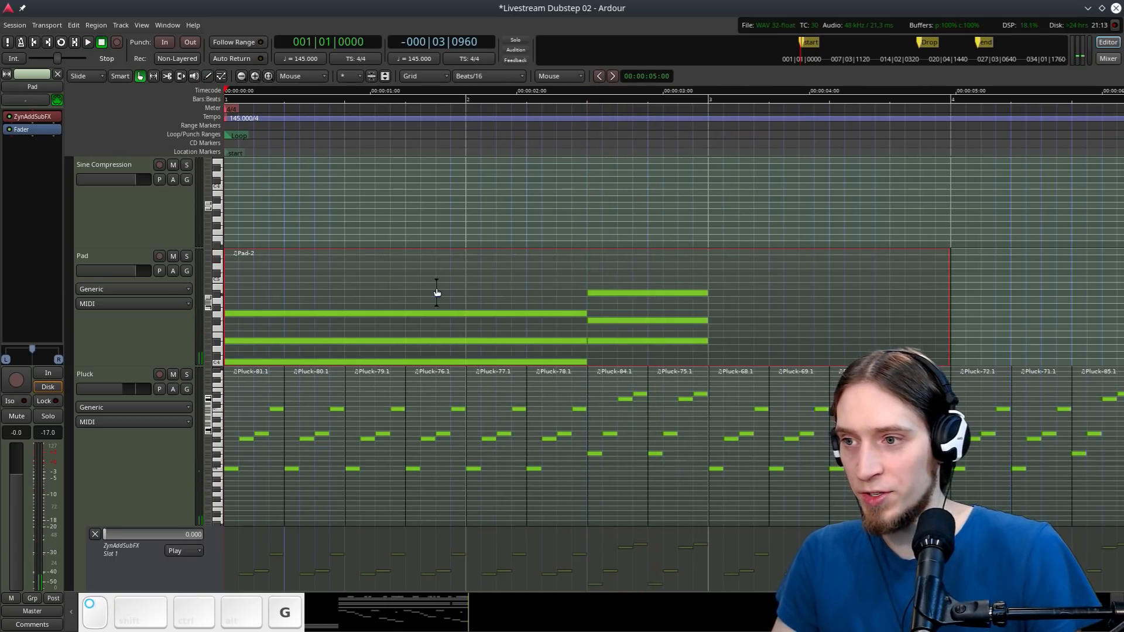
key("space")
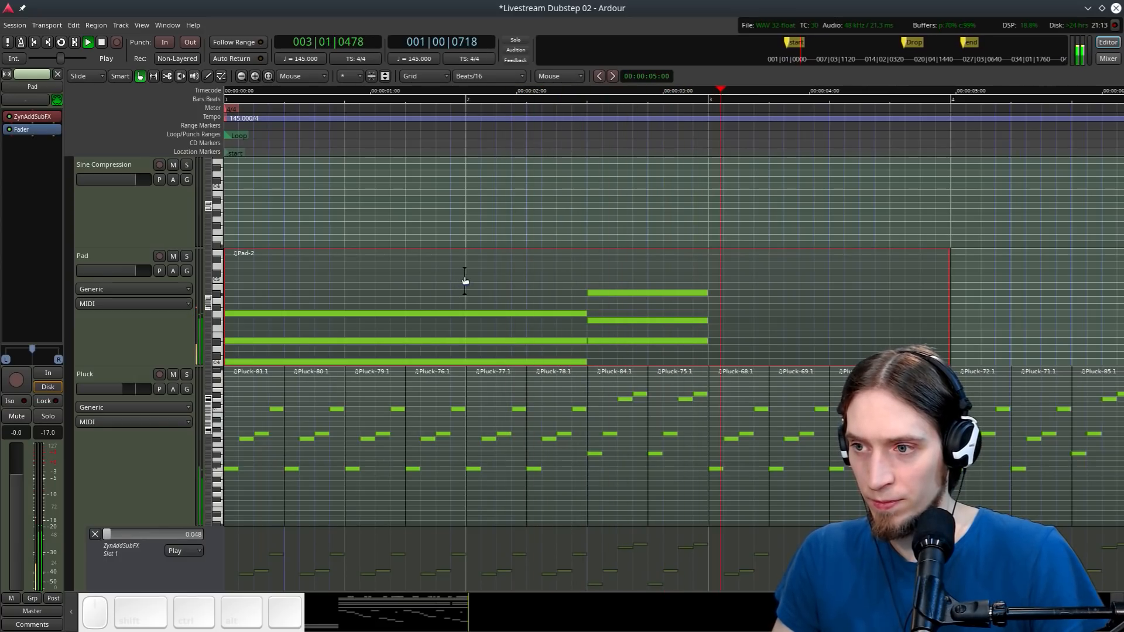
key("space")
Split the Pad region at the start of bar 3 and delete the empty part after it
key("s")
right_click(753, 274, "shift")
left_click(575, 304)
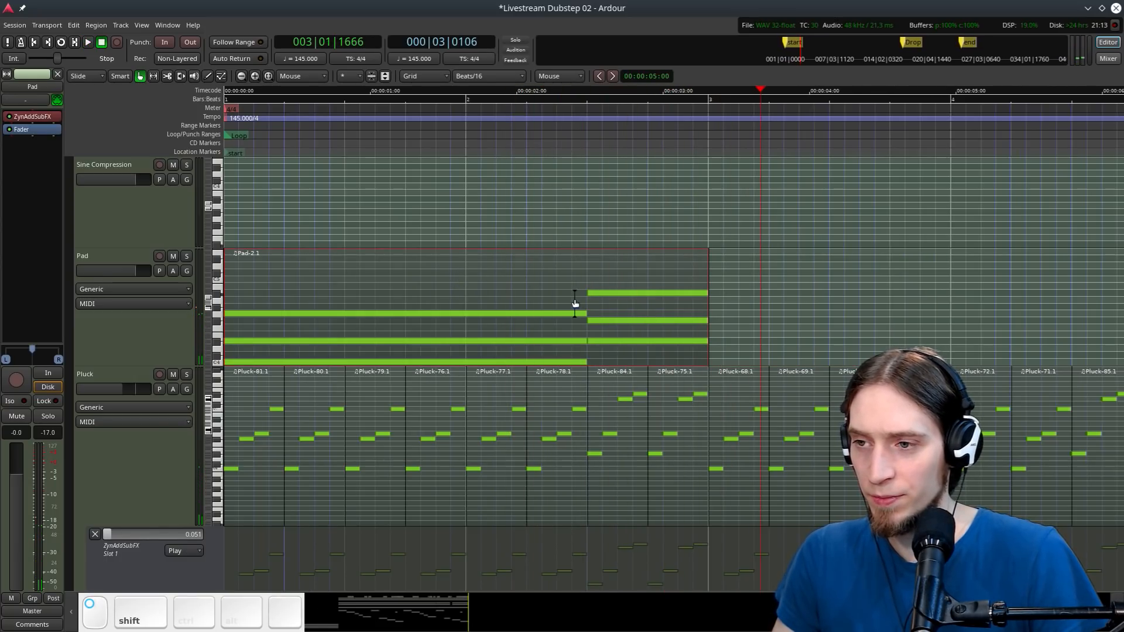
Duplicate the two-bar Pad region three times so the chords fill bars 3 to 8
scroll(575, 305, "down", 1)
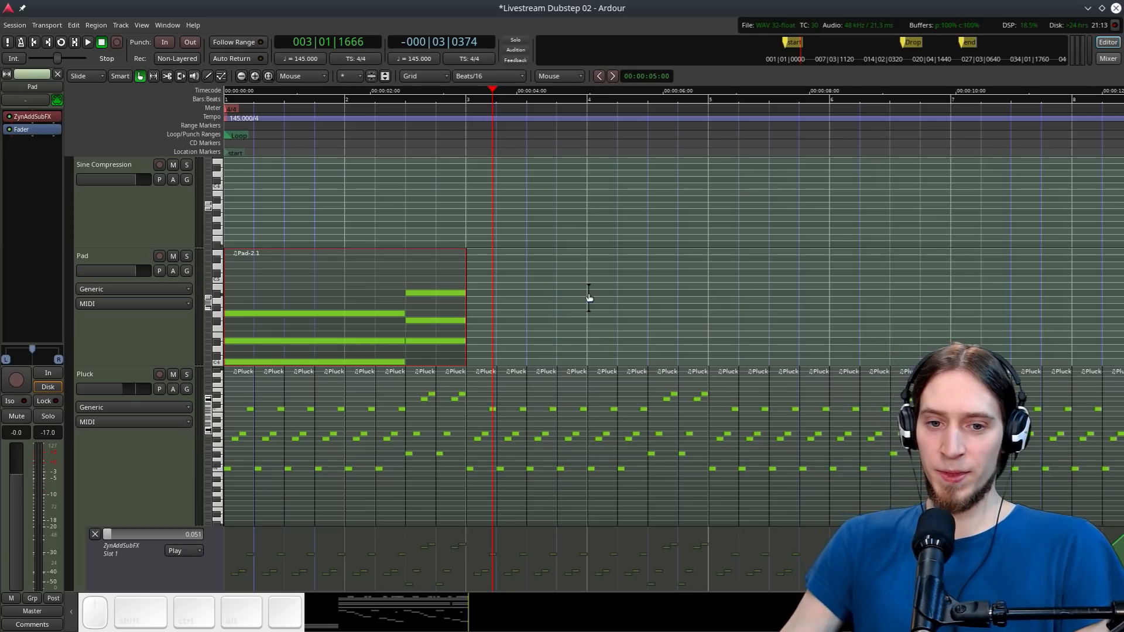
scroll(482, 288, "down", 2)
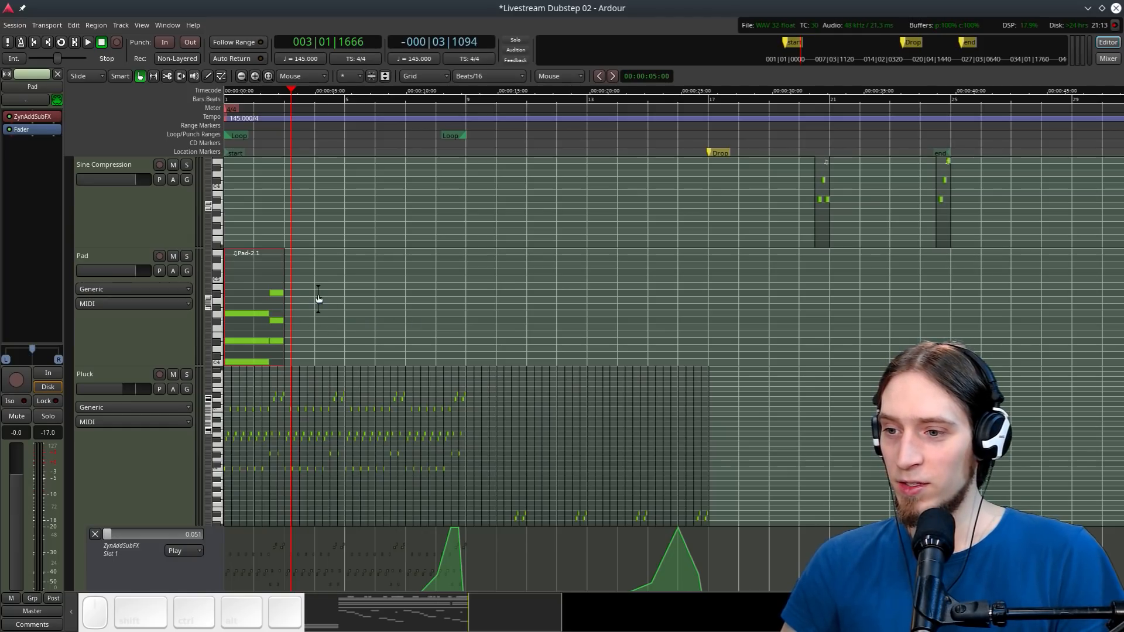
scroll(316, 296, "up", 2)
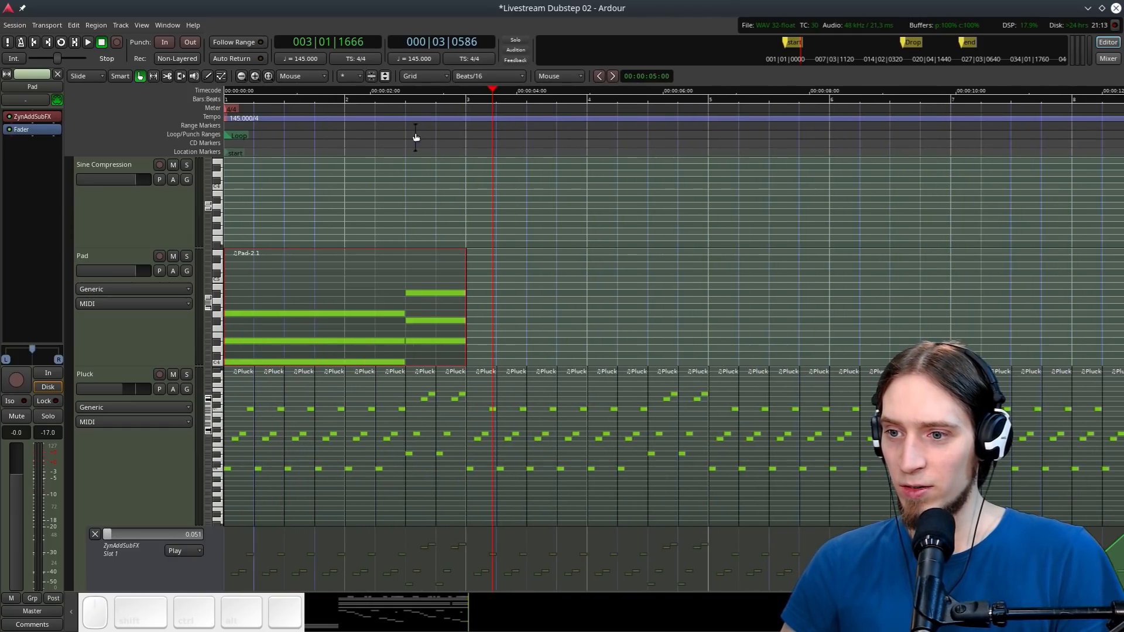
key("alt+d")
scroll(406, 261, "down", 1)
key("alt+d")
key("alt+d")
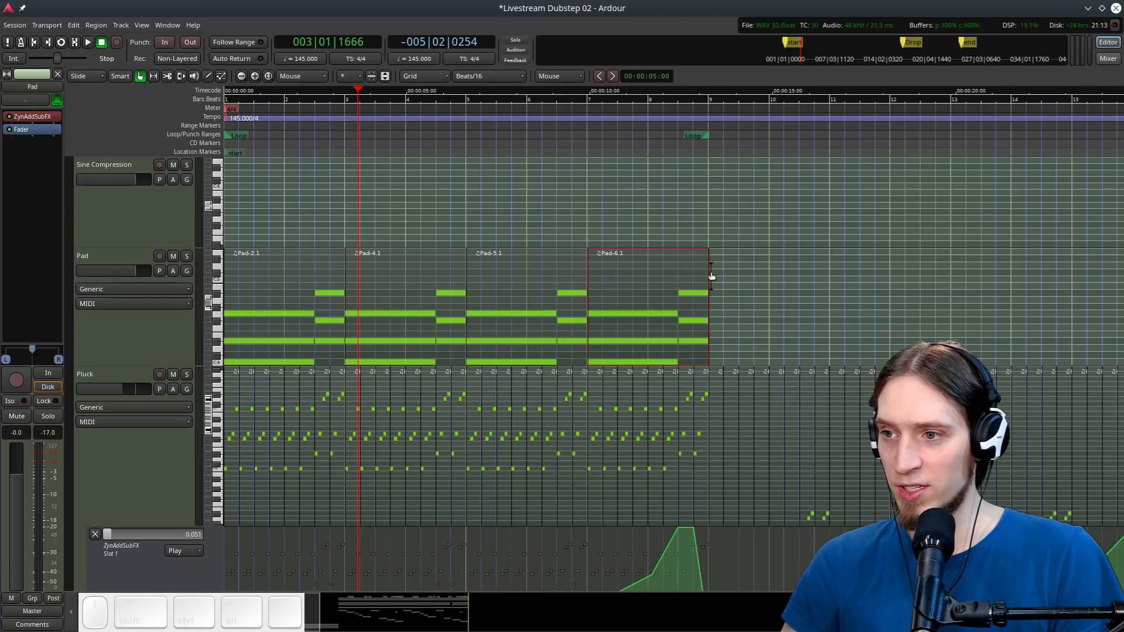
Start looped playback over the four Pad regions in bars 1 to 8 and save the session
left_click_drag(359, 122, 128, 174)
key("space")
key("space")
left_click_drag(923, 311, 187, 317)
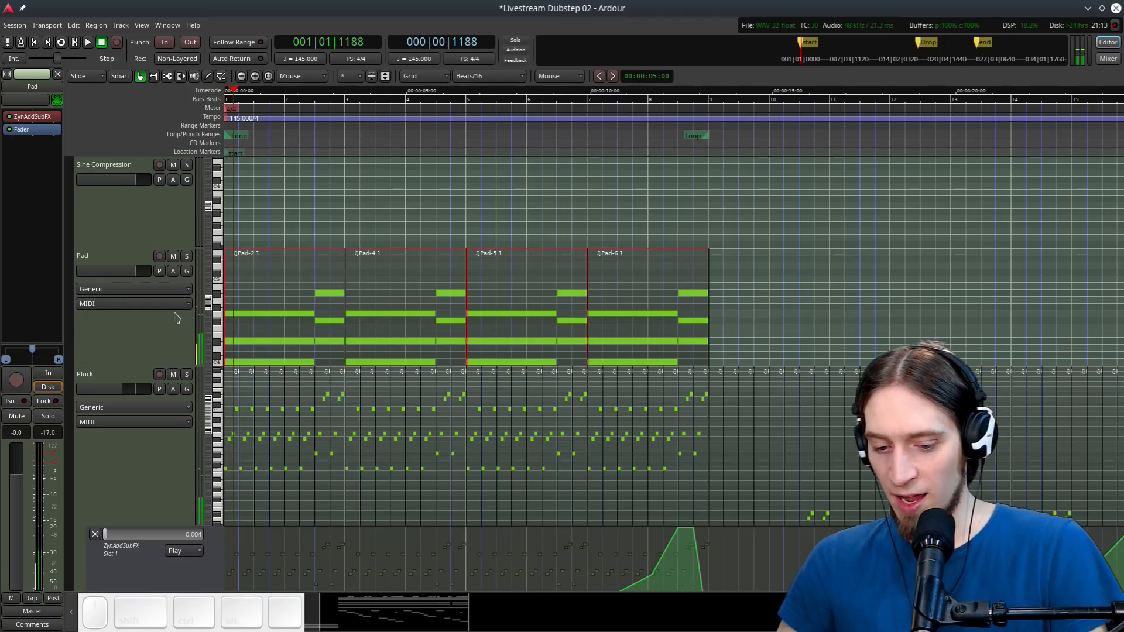
key("]")
key("space")
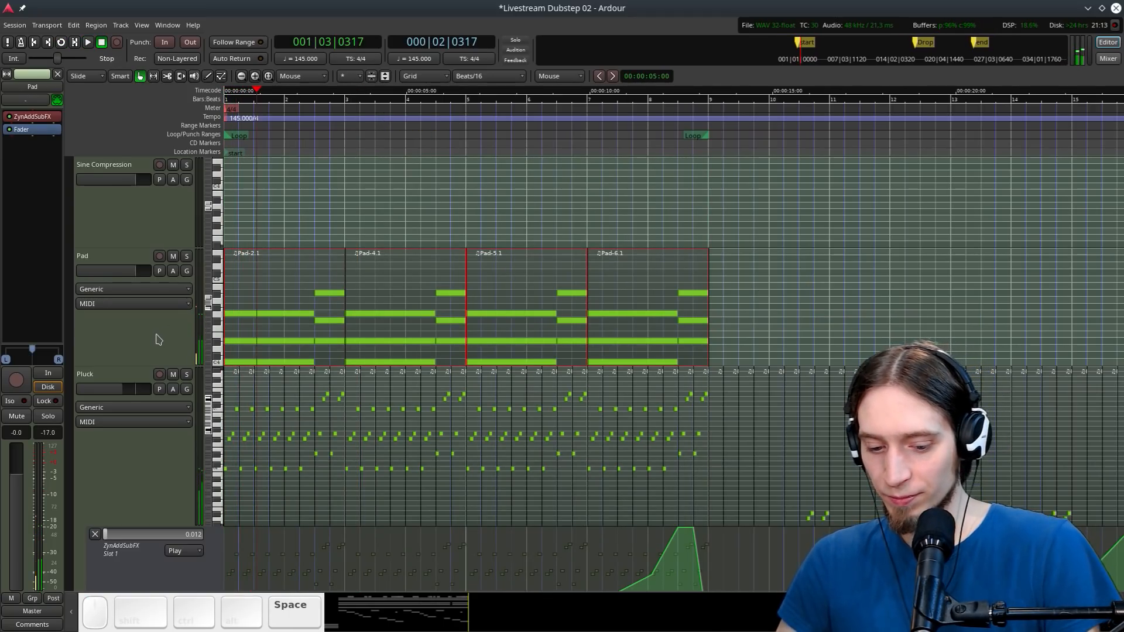
key("l")
key("ctrl+s")
Open the Pad track's ZynAddSubFX and turn on voice 2 of its ADD synth
left_click(133, 331)
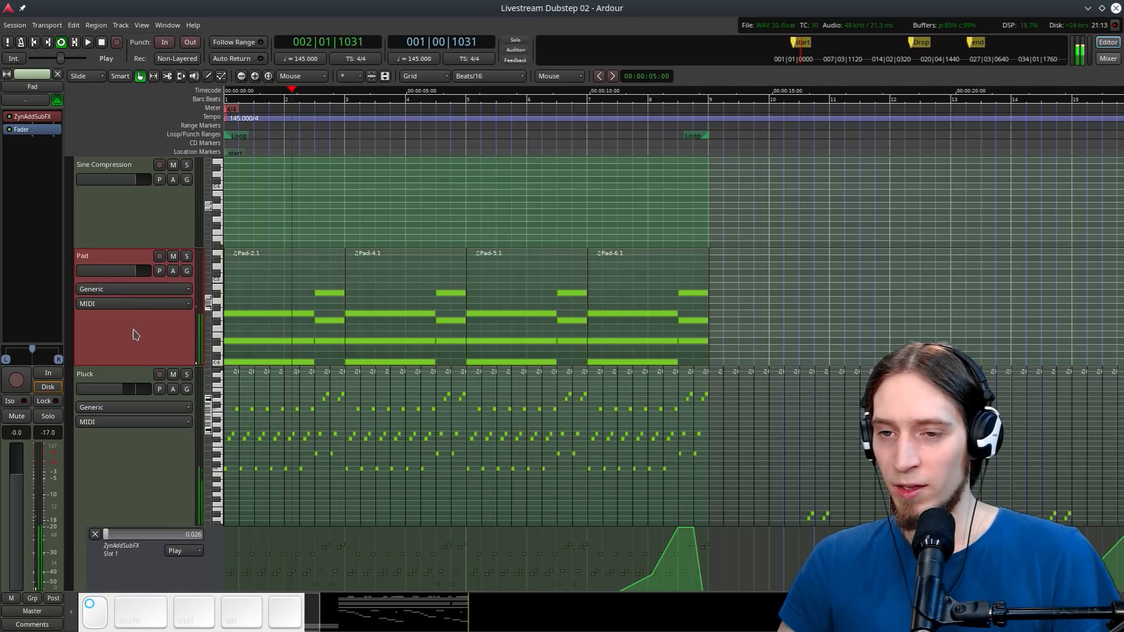
double_click(33, 116)
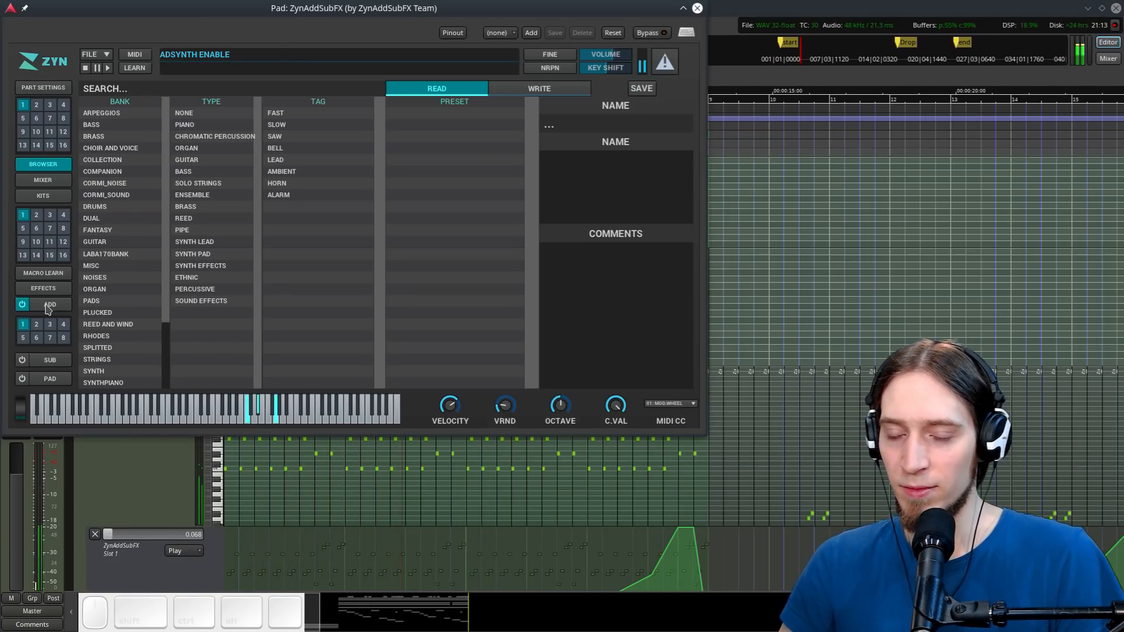
left_click(47, 307)
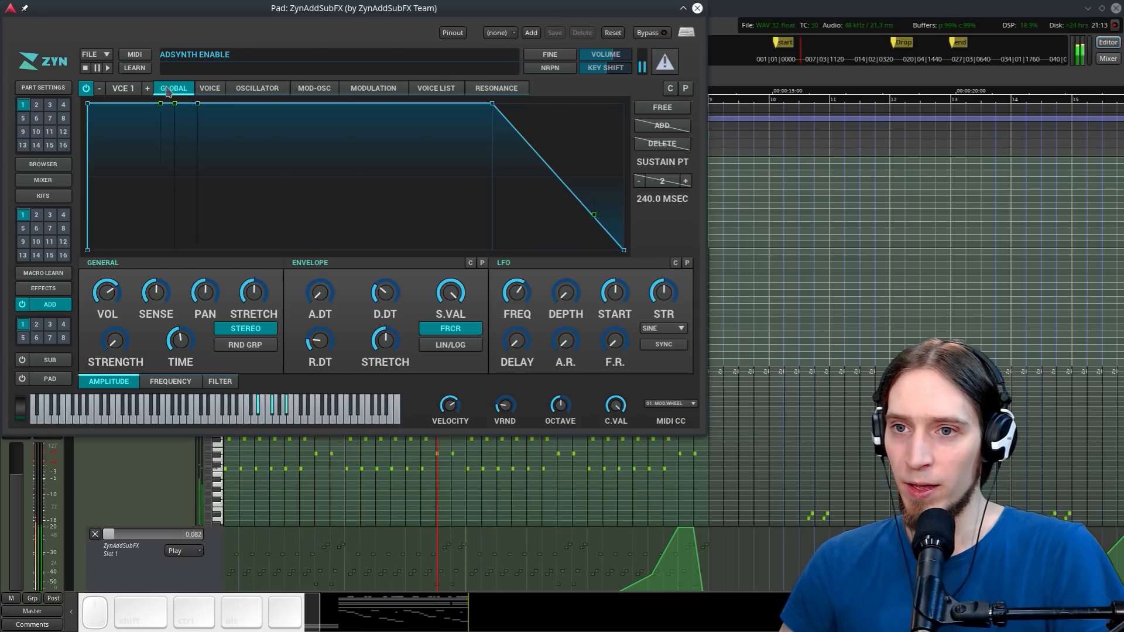
left_click(148, 88)
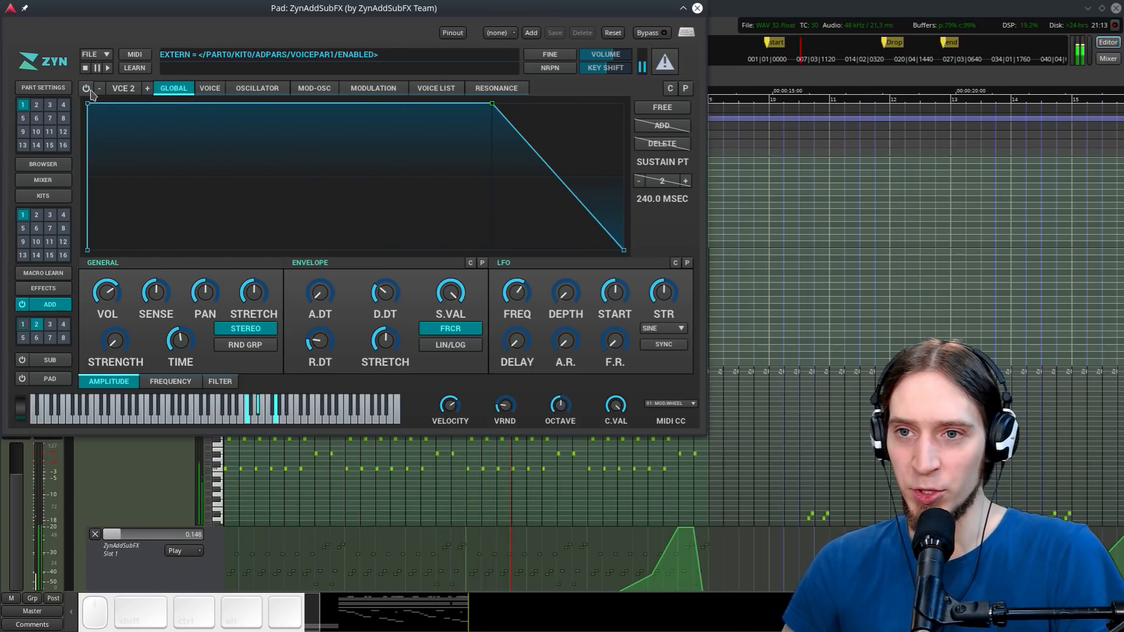
Turn the volumes of ADD synth voices 1 and 2 down to minimum, and turn on voice 3
left_click(100, 88)
left_click(210, 88)
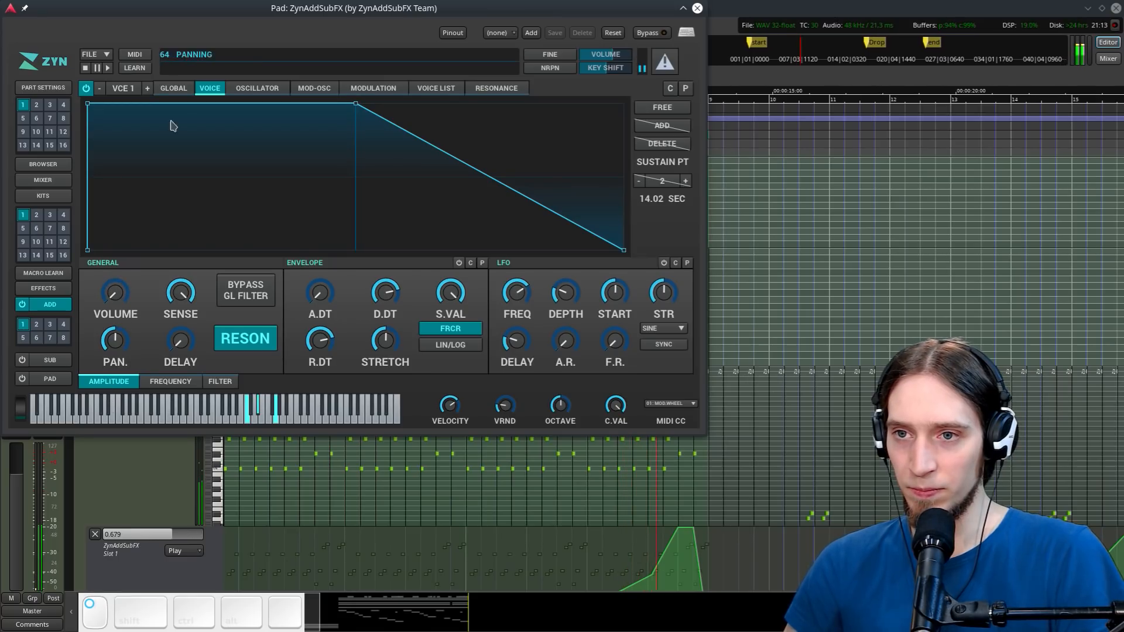
left_click(147, 88)
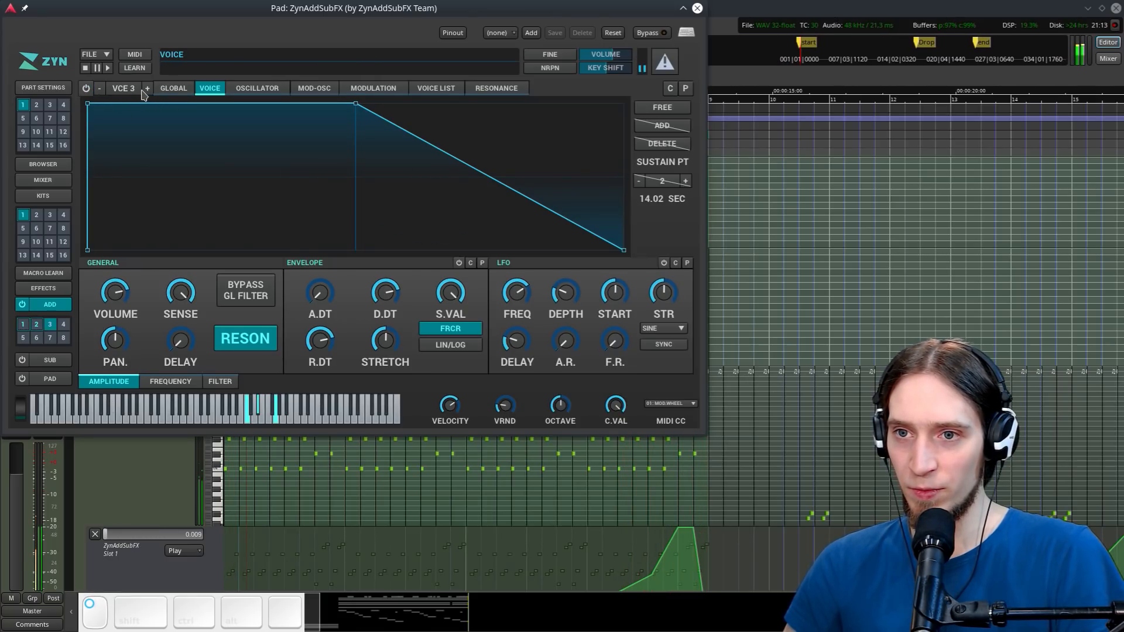
left_click(86, 88)
left_click(100, 89)
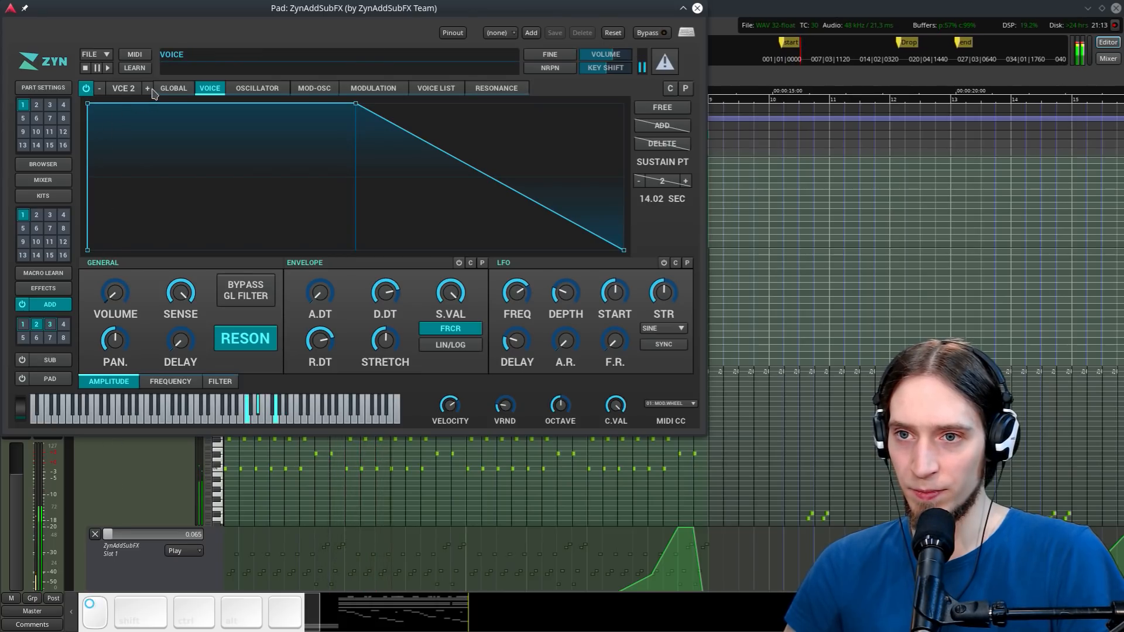
Give voice 3 PHASE modulation with MOD 2 as its modulating voice
left_click(373, 88)
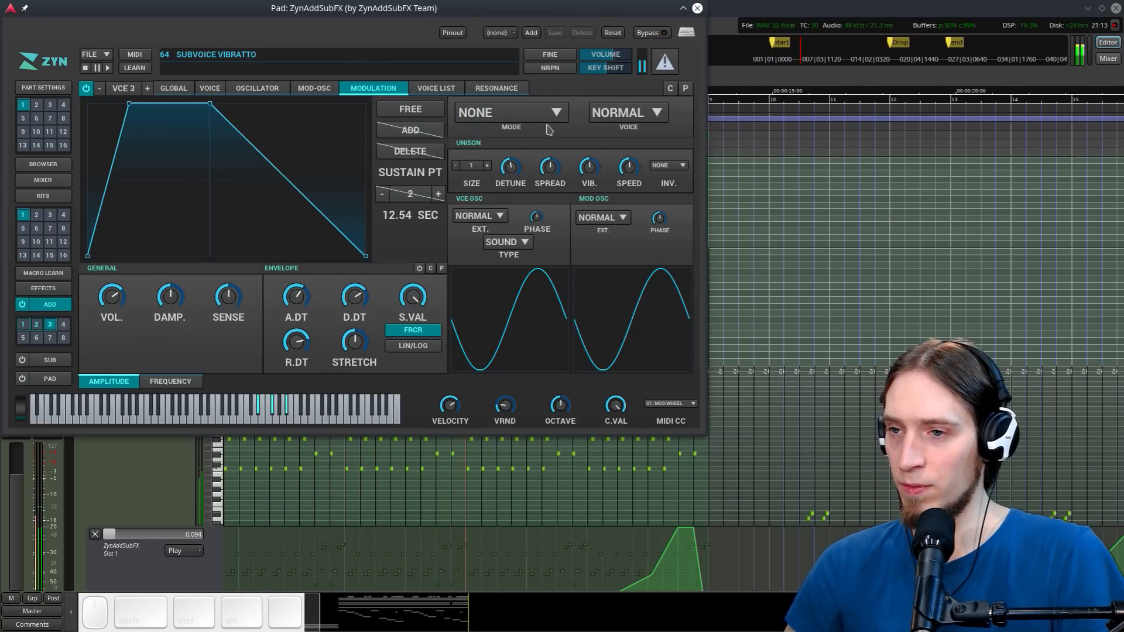
left_click(654, 117)
left_click(616, 155)
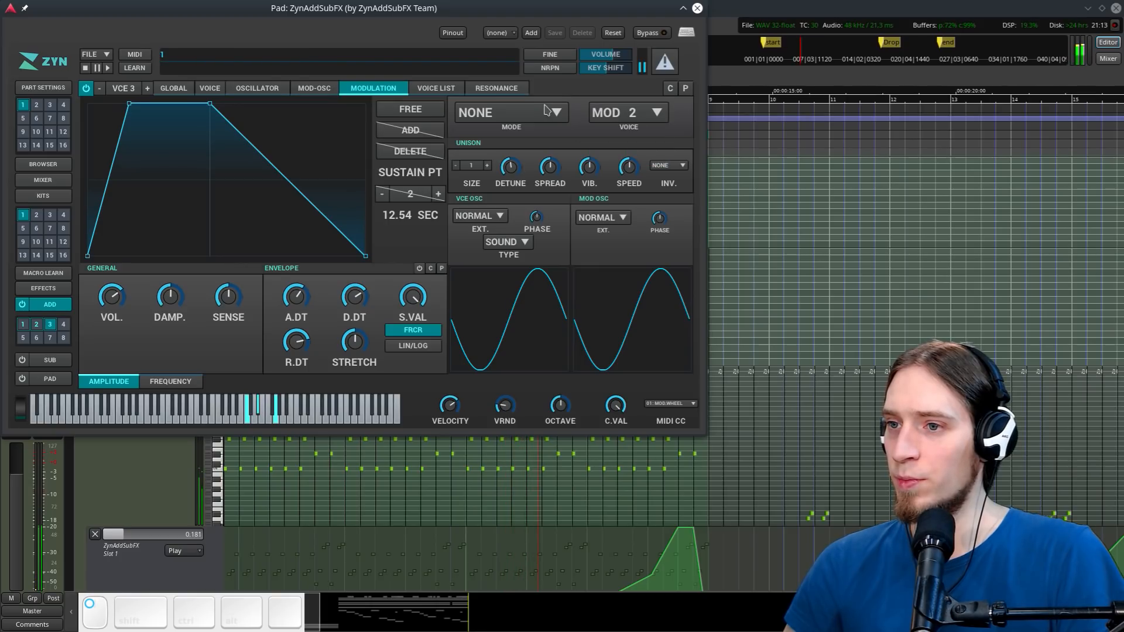
left_click(509, 113)
left_click(492, 176)
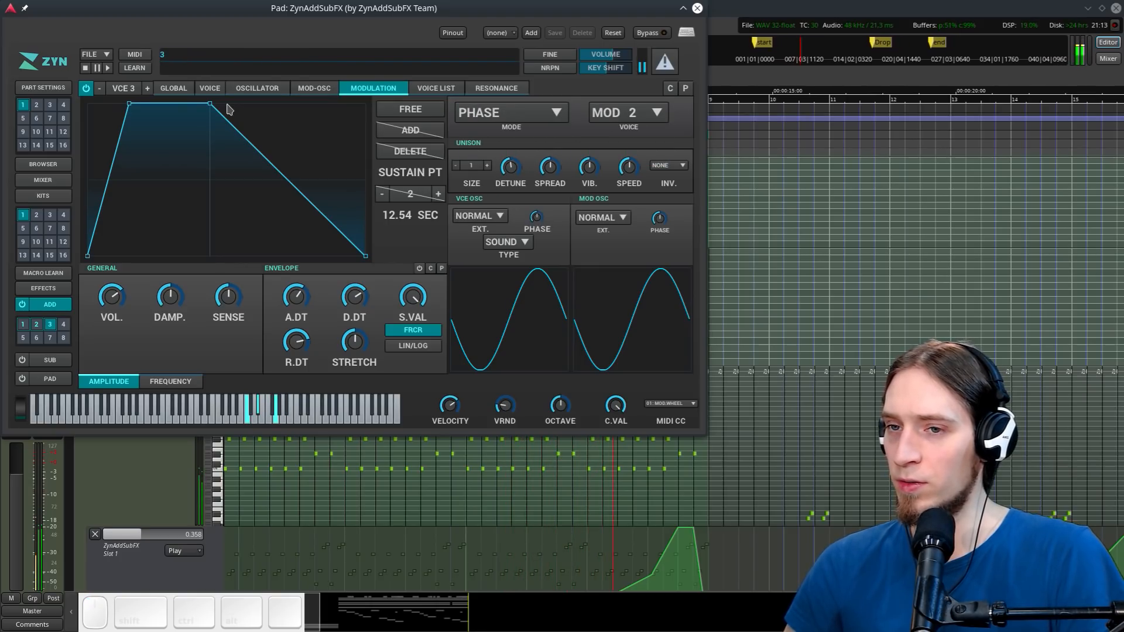
Set voice 2's octave to -1
left_click(100, 88)
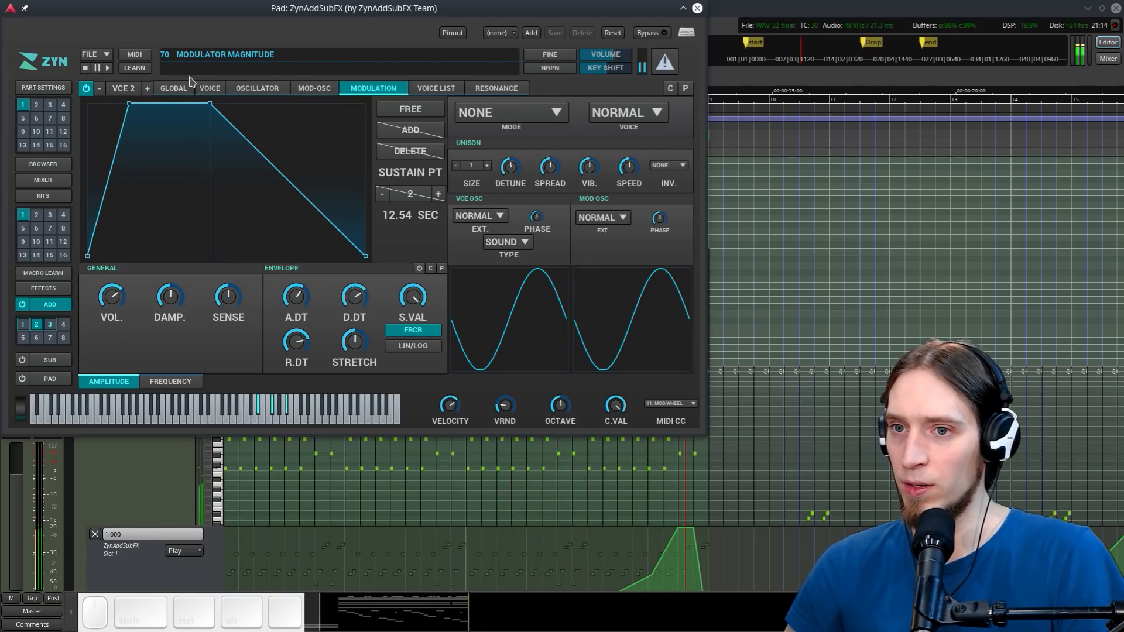
left_click(208, 88)
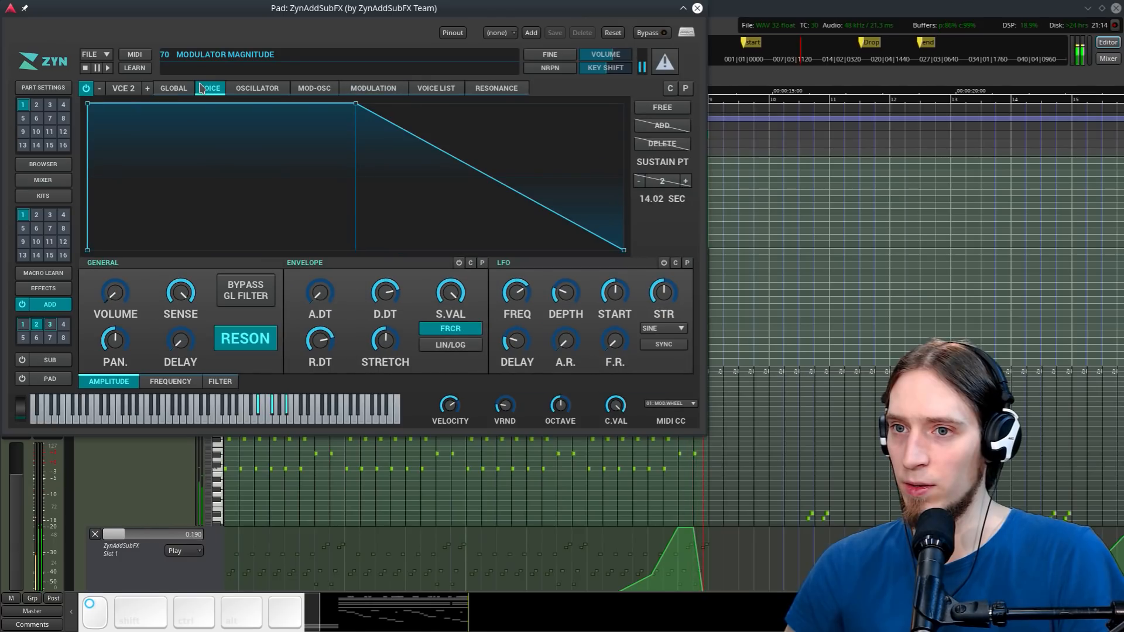
left_click(170, 381)
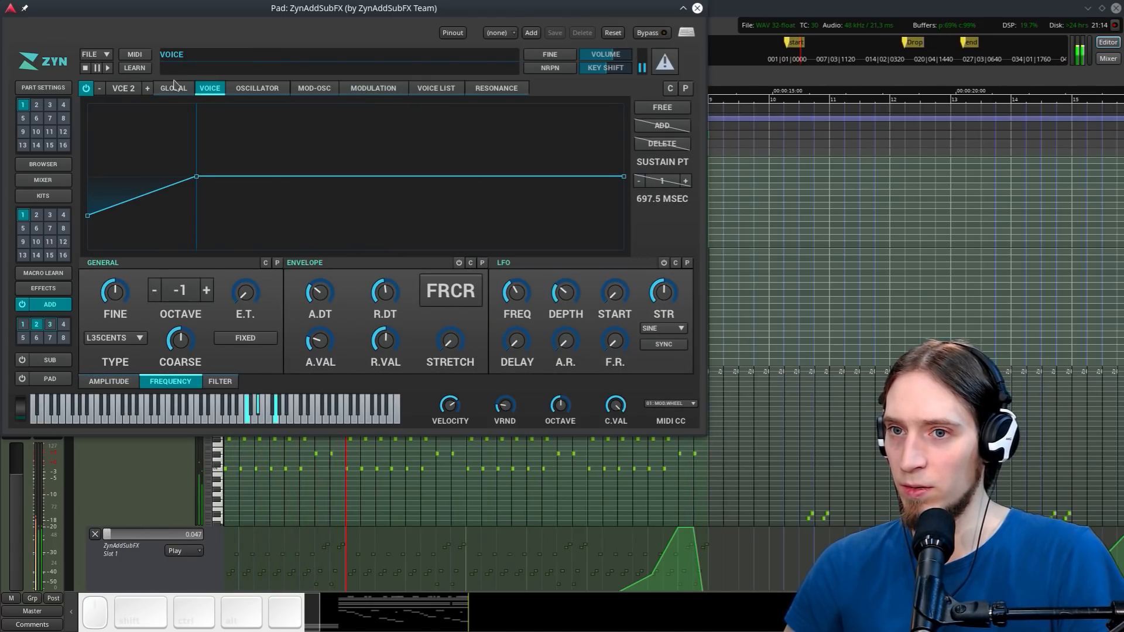
Give voice 2 PHASE modulation with MOD 1 as its modulating voice
left_click(384, 89)
left_click(501, 114)
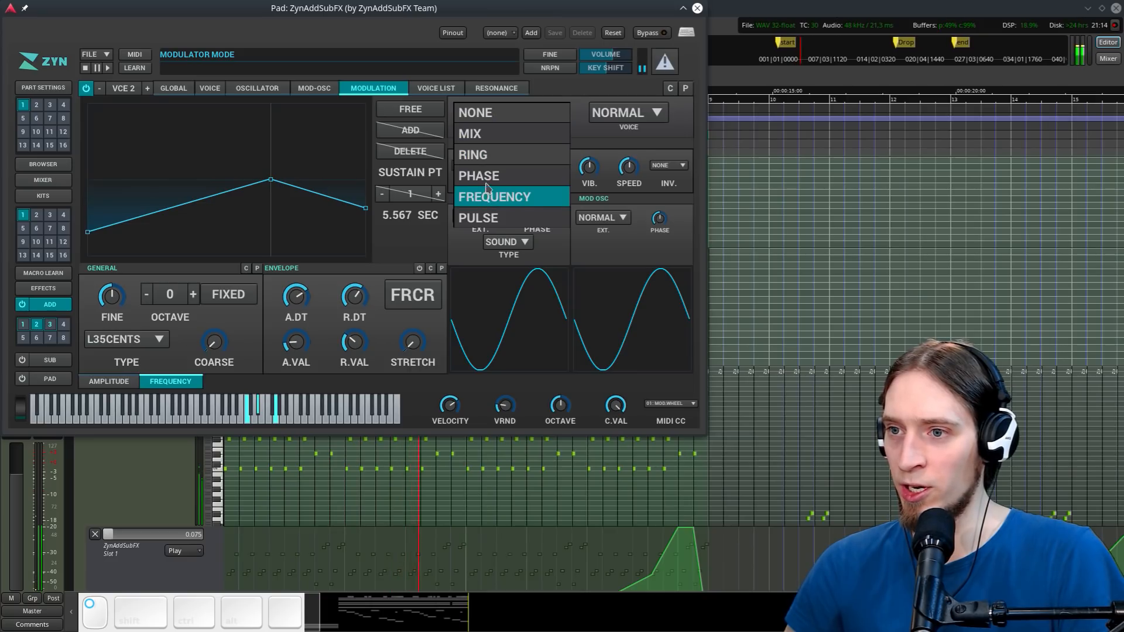
left_click(486, 176)
left_click(625, 124)
left_click(628, 132)
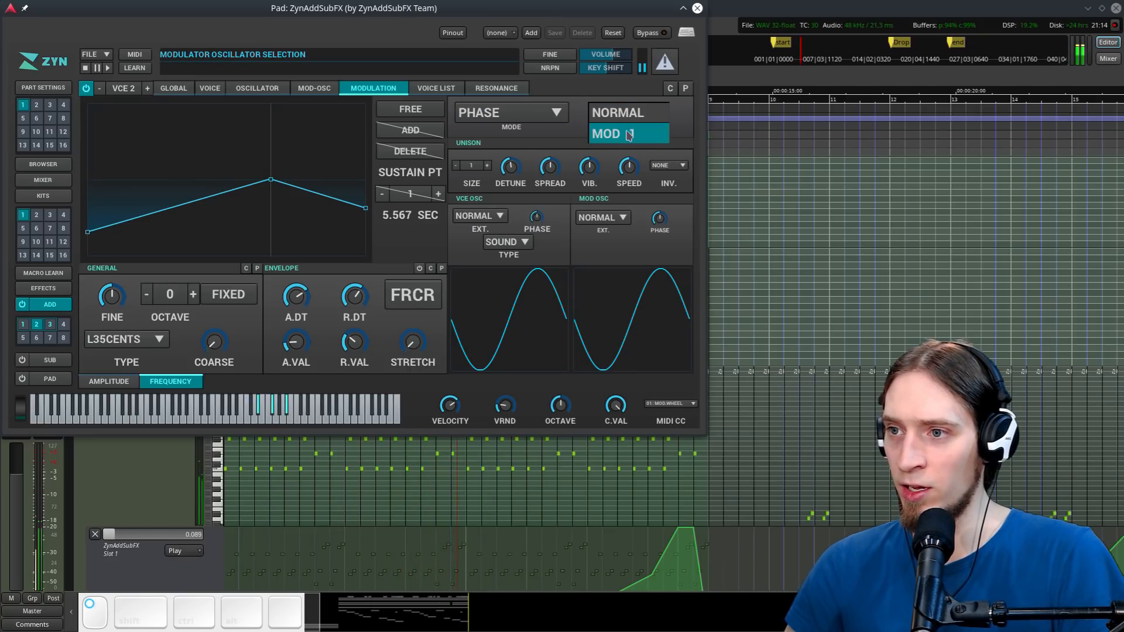
Set voice 1's octave to 2, and try its frequency LFO before switching that LFO off
left_click(100, 89)
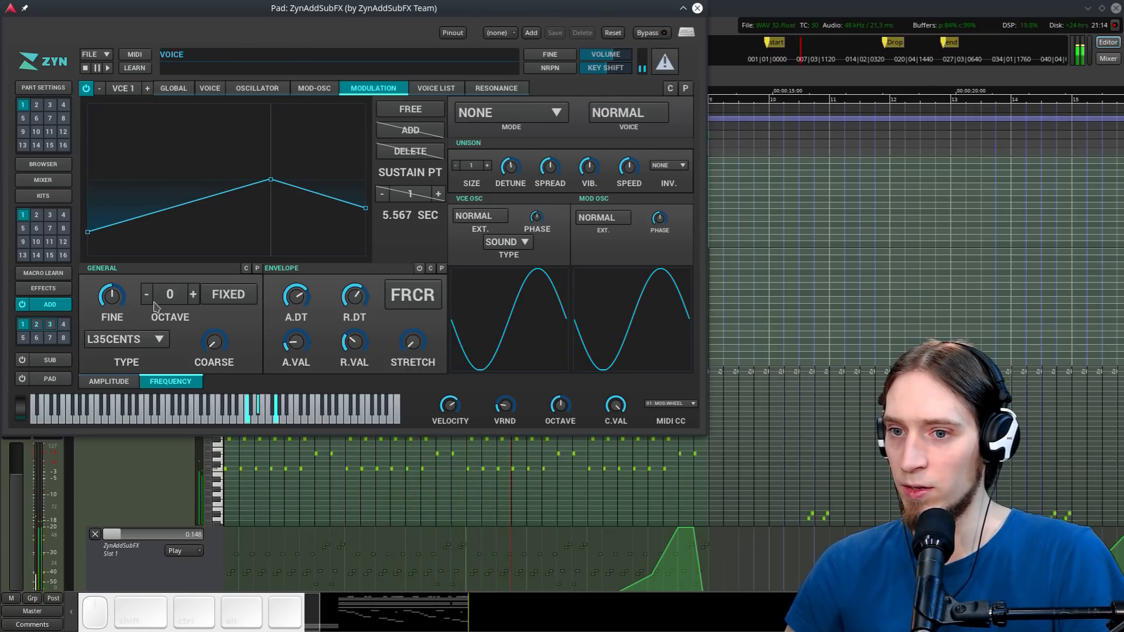
left_click(206, 89)
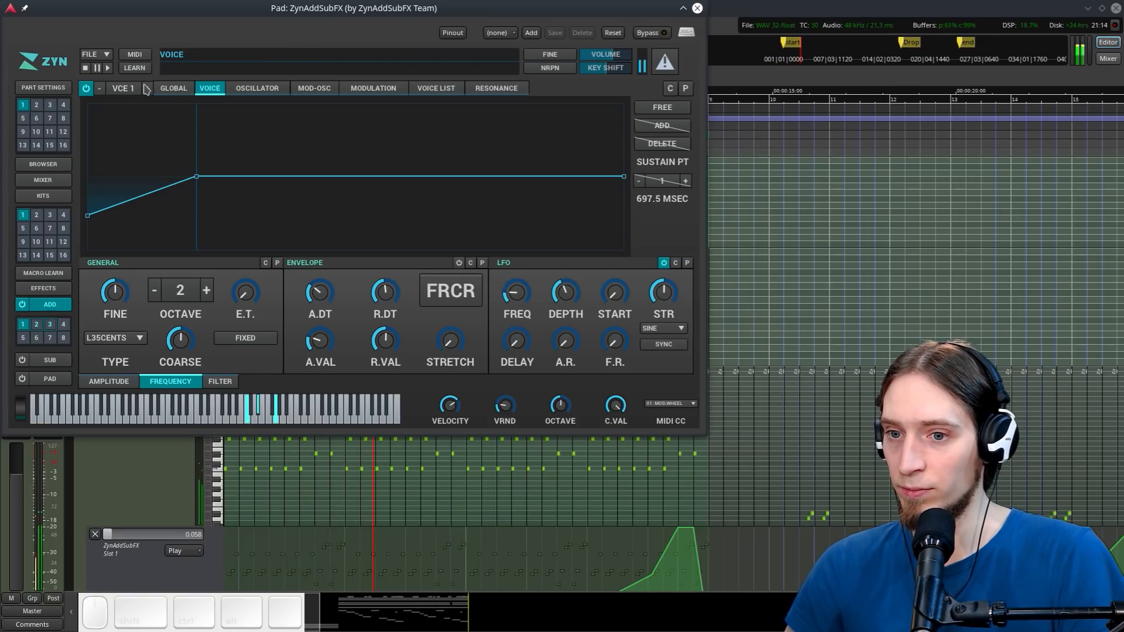
left_click(664, 264)
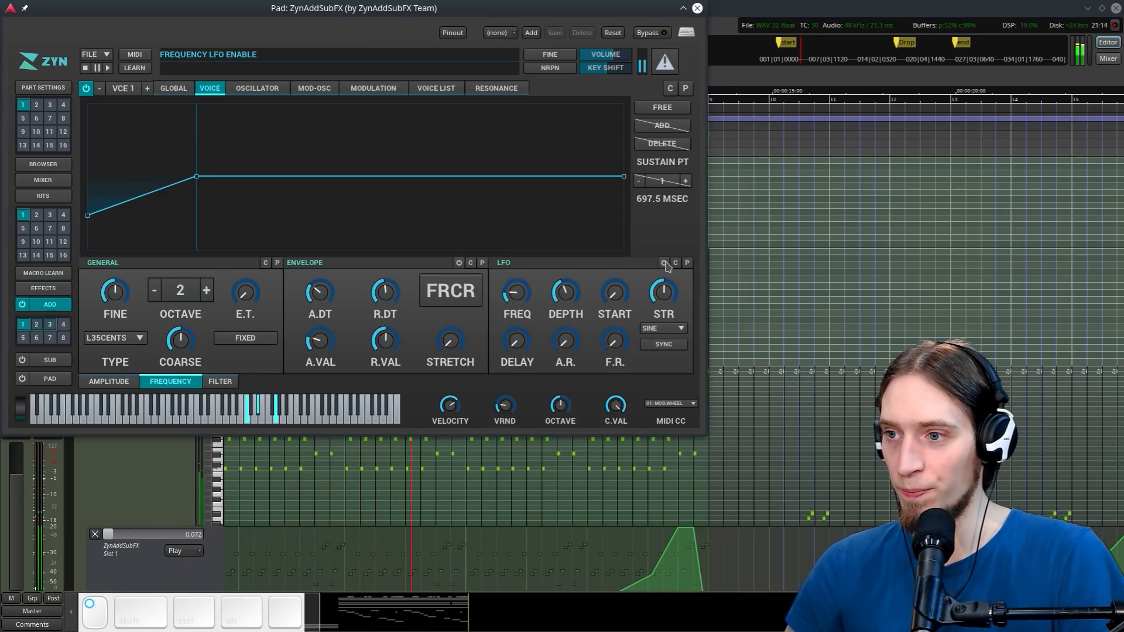
Enable voice 1's amplitude LFO with reduced frequency and depth, starting phase 0, no delay, and A.R. and F.R. at maximum
left_click(108, 381)
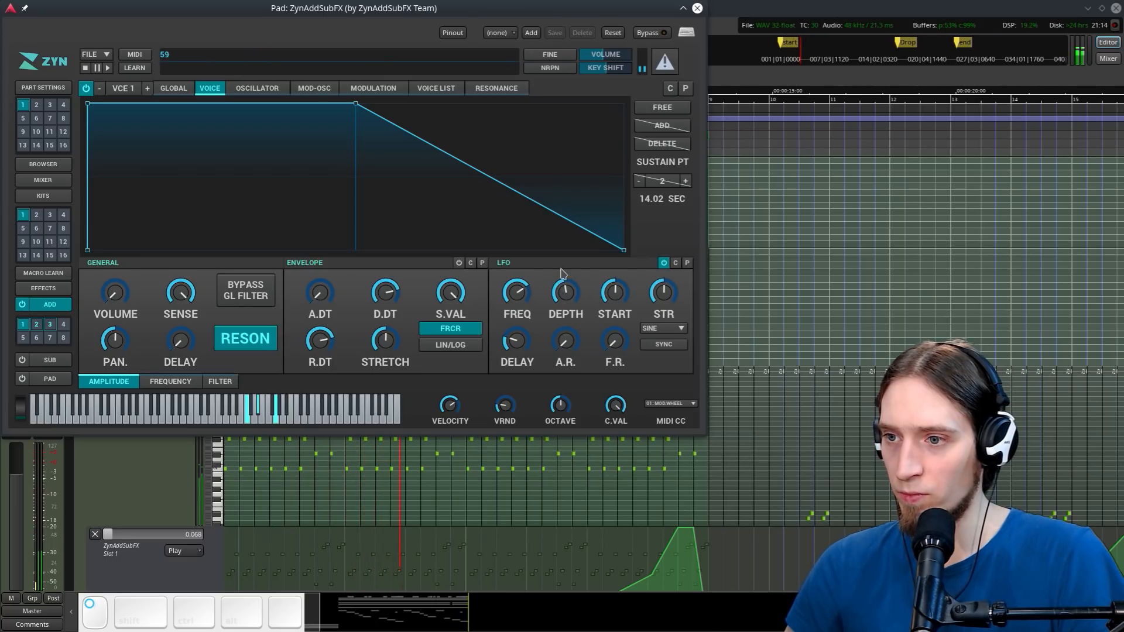
left_click_drag(516, 293, 515, 330)
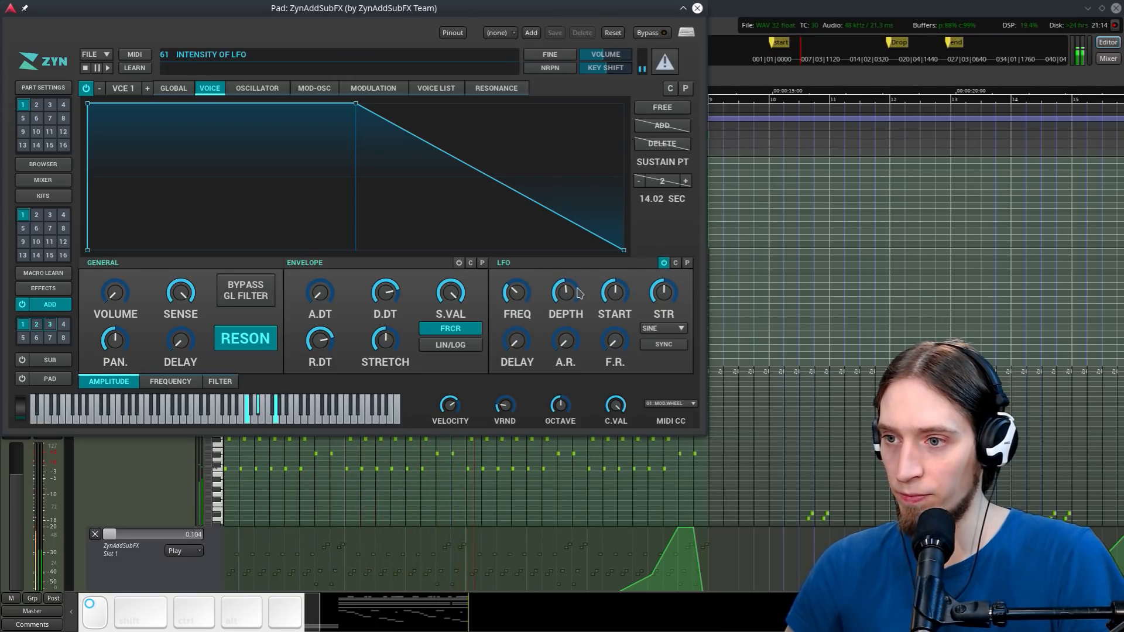
left_click_drag(569, 304, 587, 311)
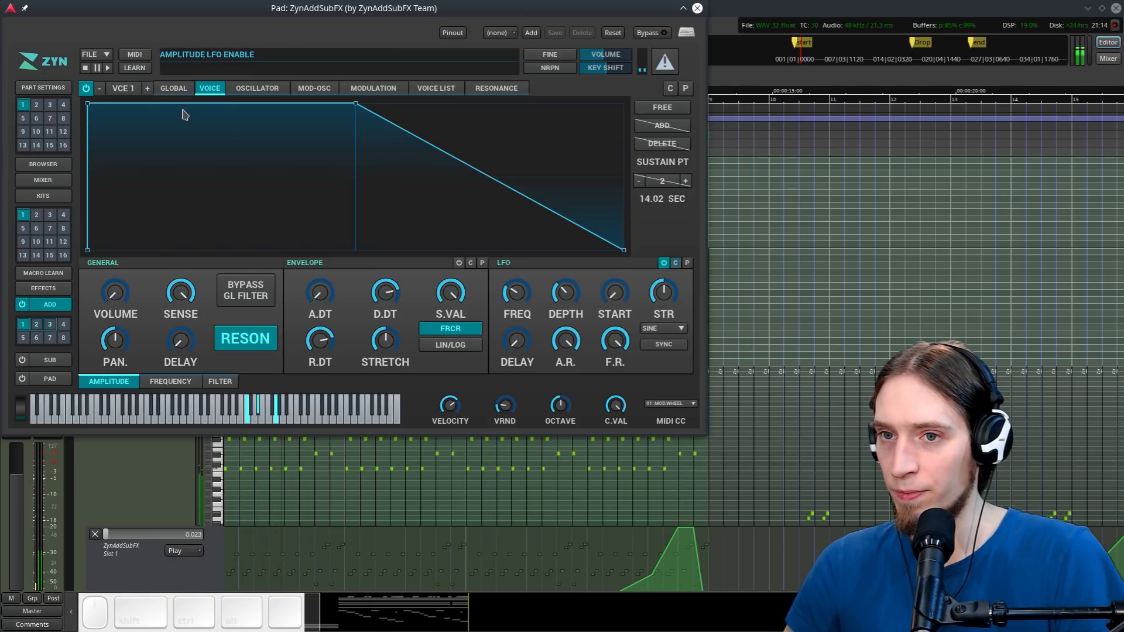
Paste voice 1's amplitude LFO settings onto voice 2's amplitude LFO
left_click(147, 89)
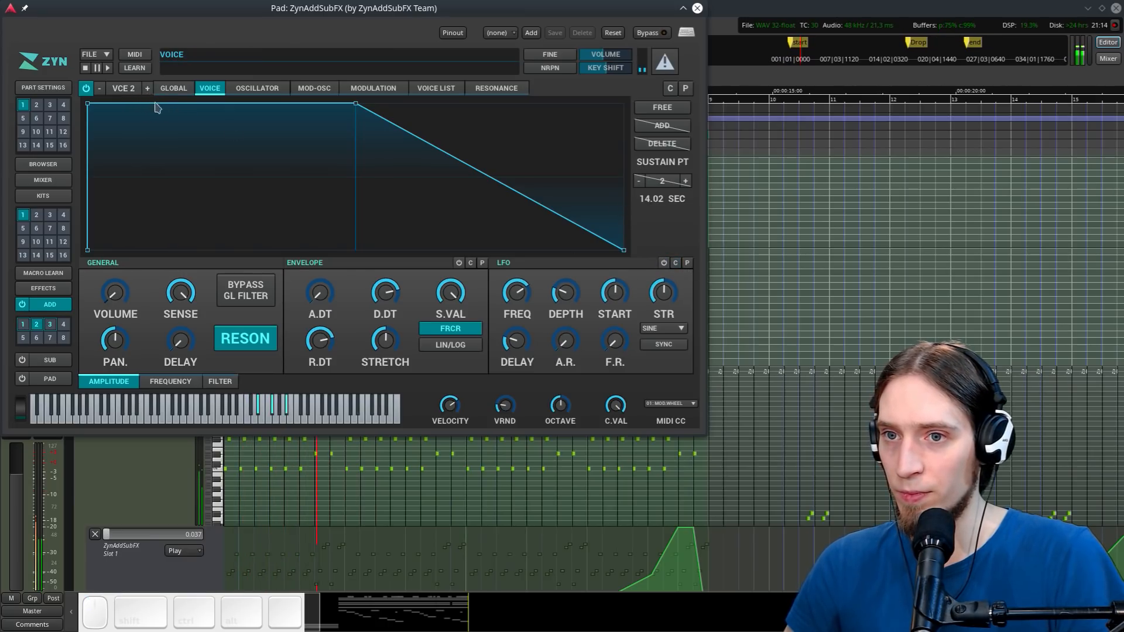
left_click(688, 263)
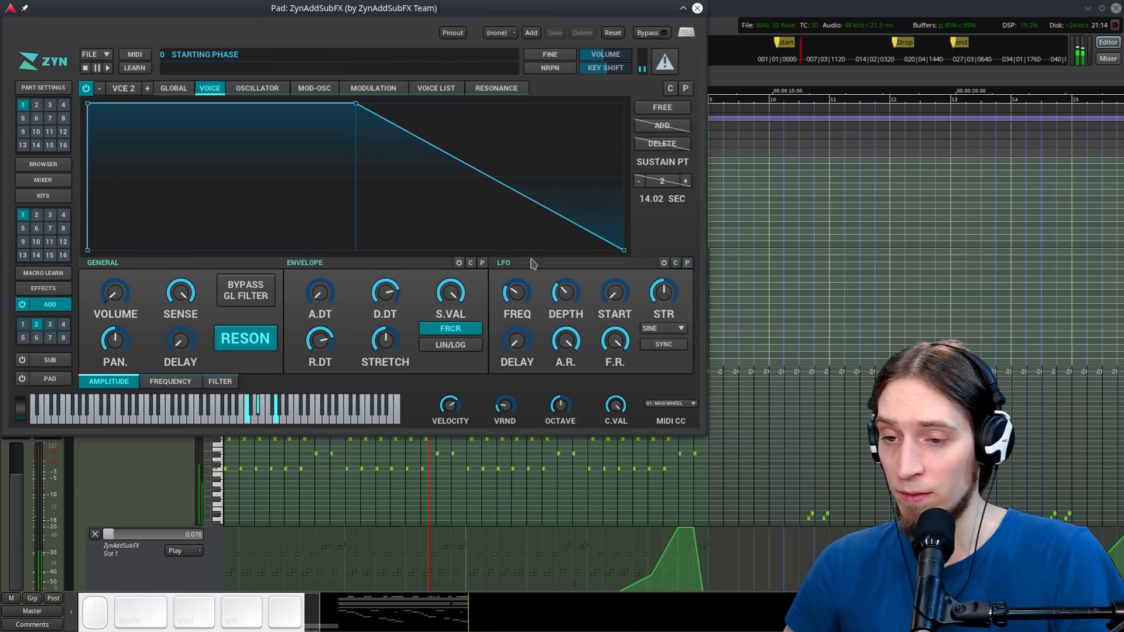
left_click(147, 89)
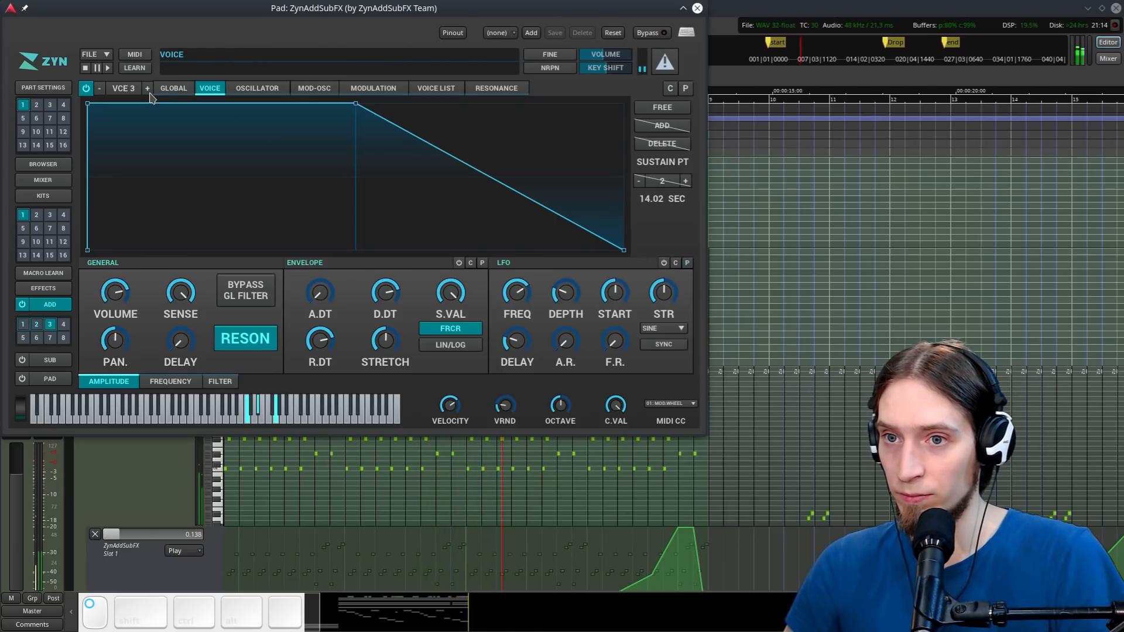
Set the ADD synth's global octave to -1
left_click(390, 90)
left_click(175, 89)
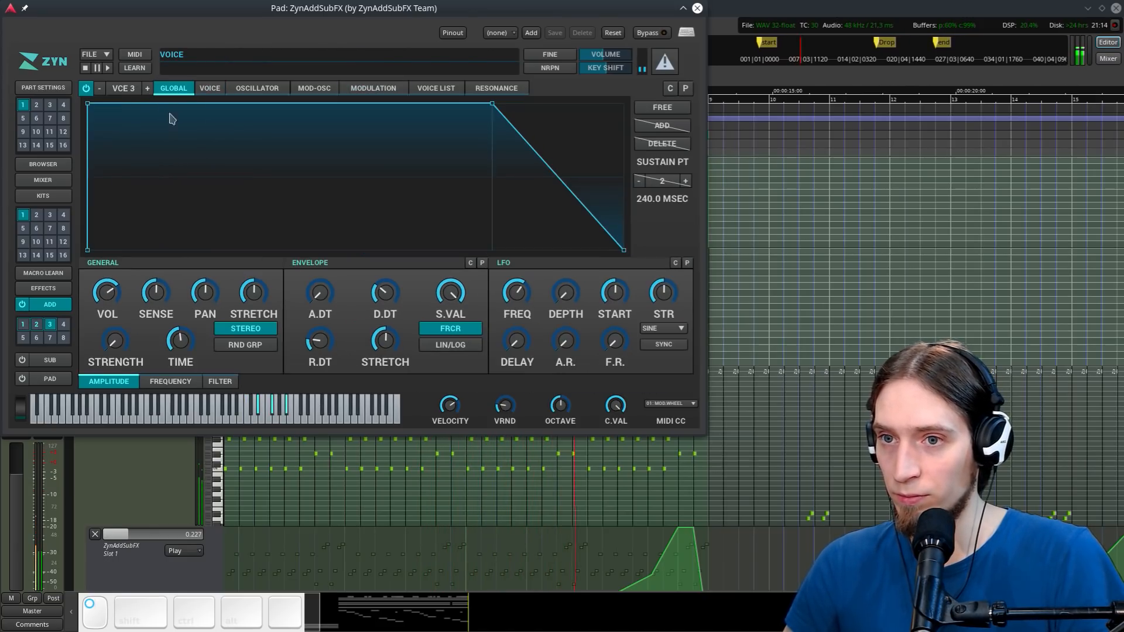
left_click(171, 381)
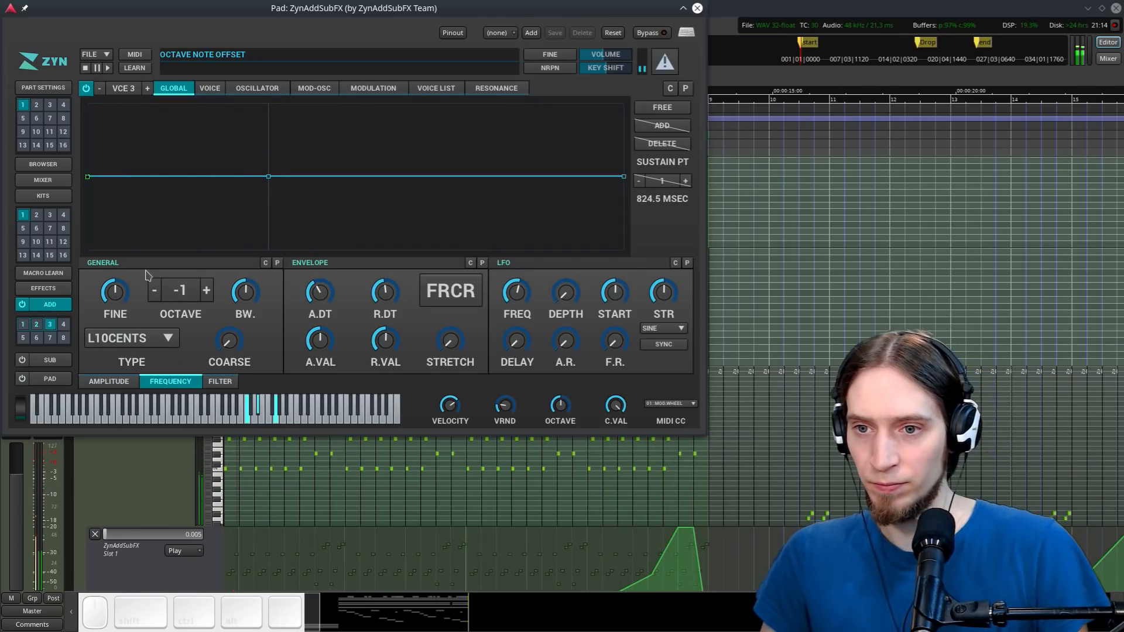
Set voice 2's phase-modulation volume to 62.5 and return the ADD synth's global octave to 0
left_click(373, 89)
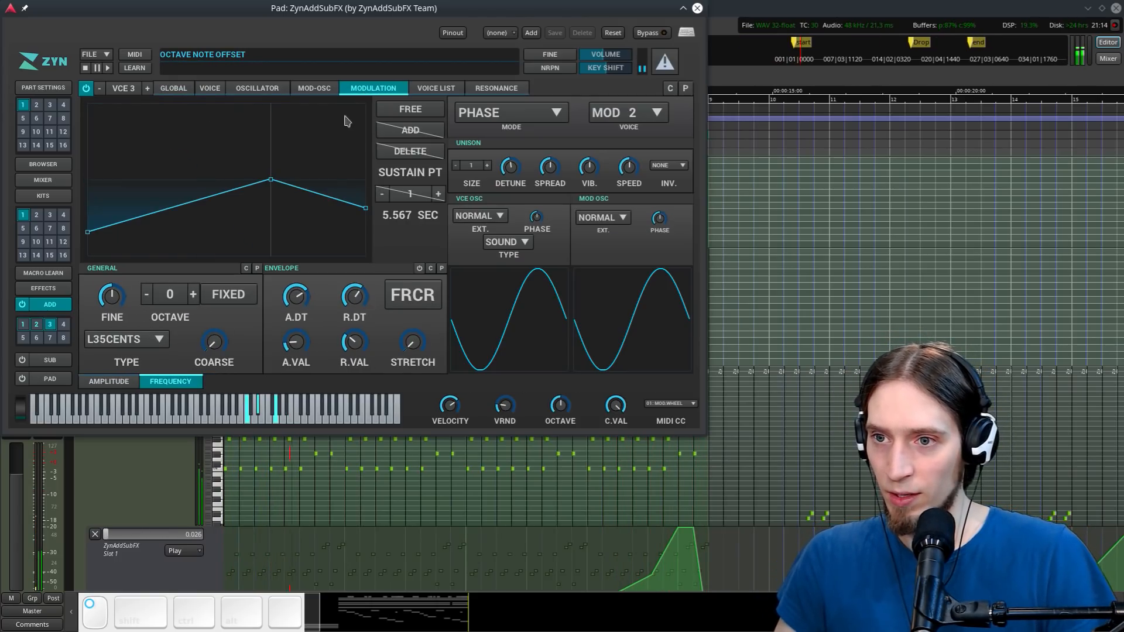
left_click(109, 382)
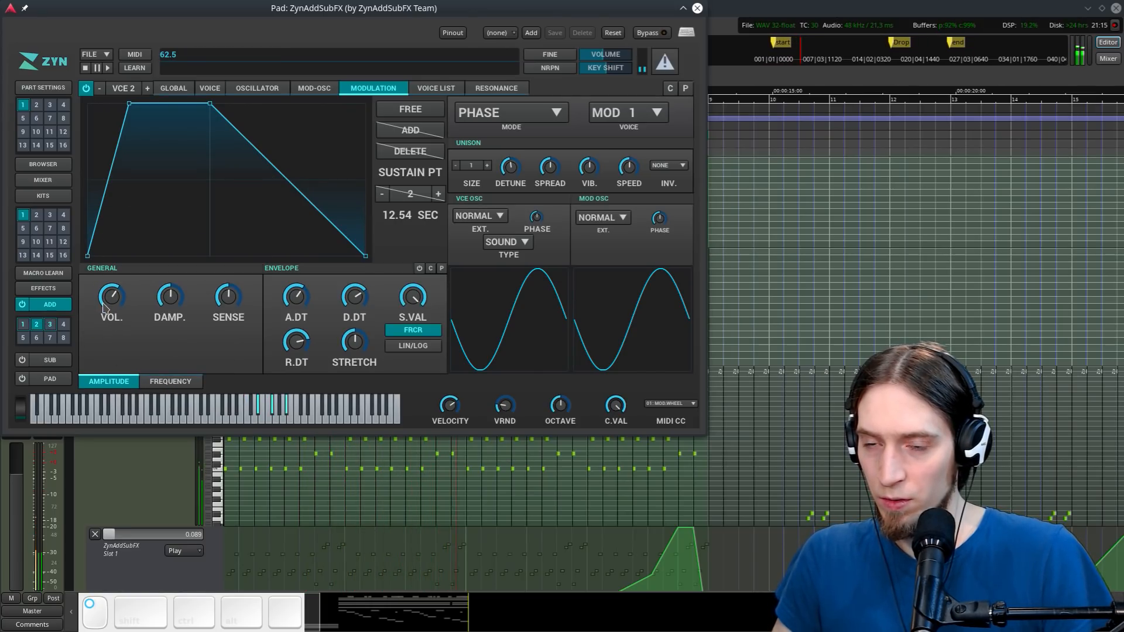
left_click(169, 88)
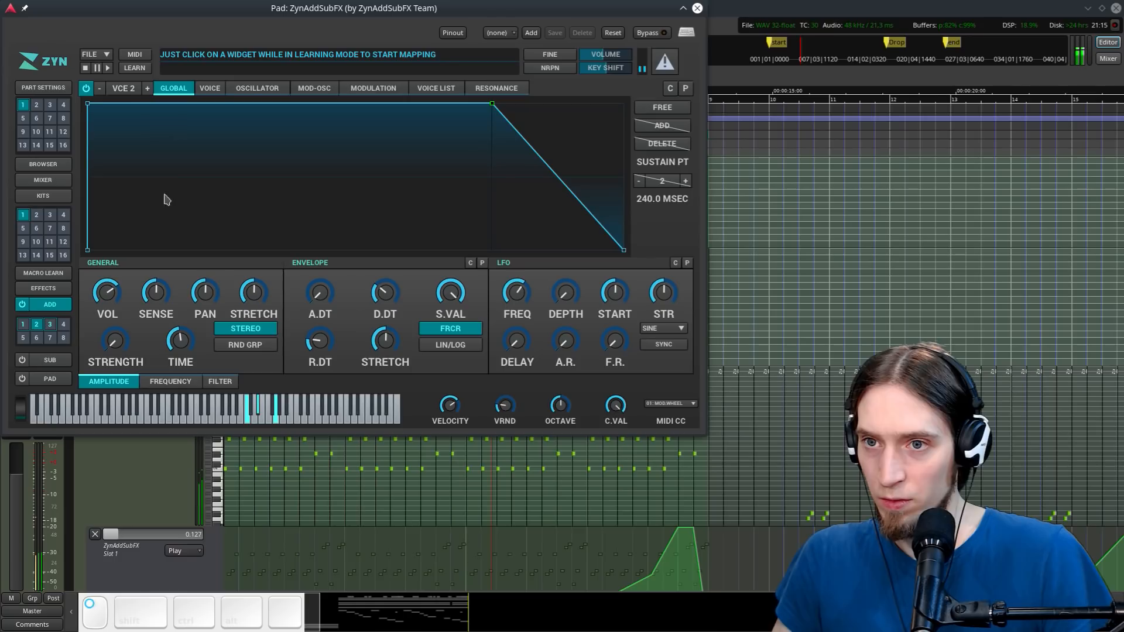
left_click(170, 381)
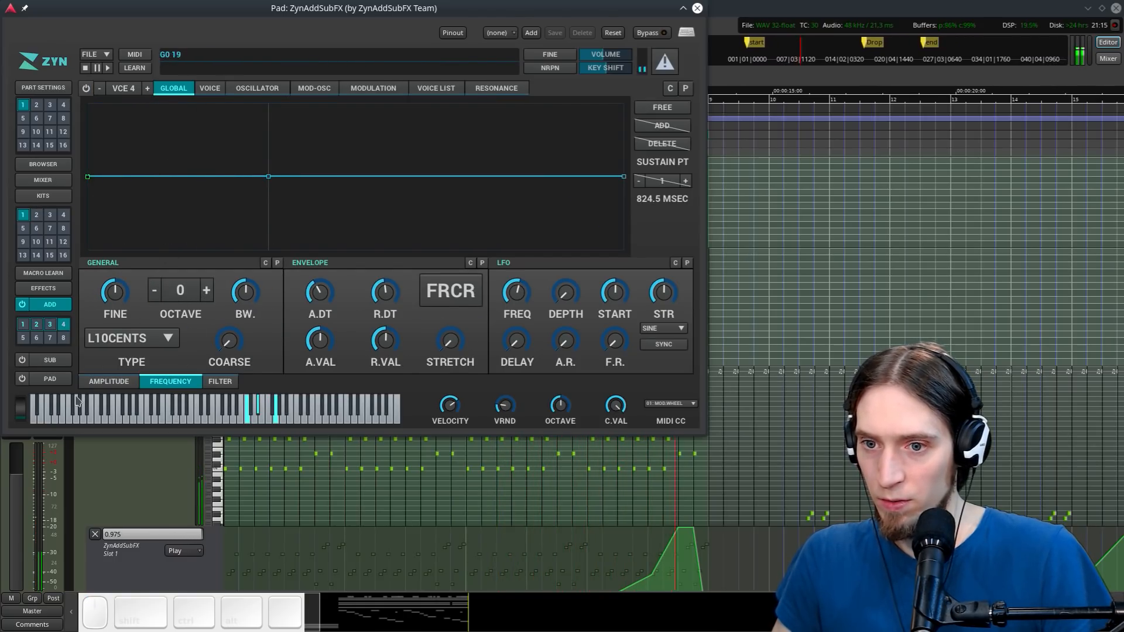
Add the 3rd, 6th and 9th harmonics to voice 3's oscillator, with the 3rd and 9th negative and the 6th positive
left_click(100, 88)
left_click(270, 89)
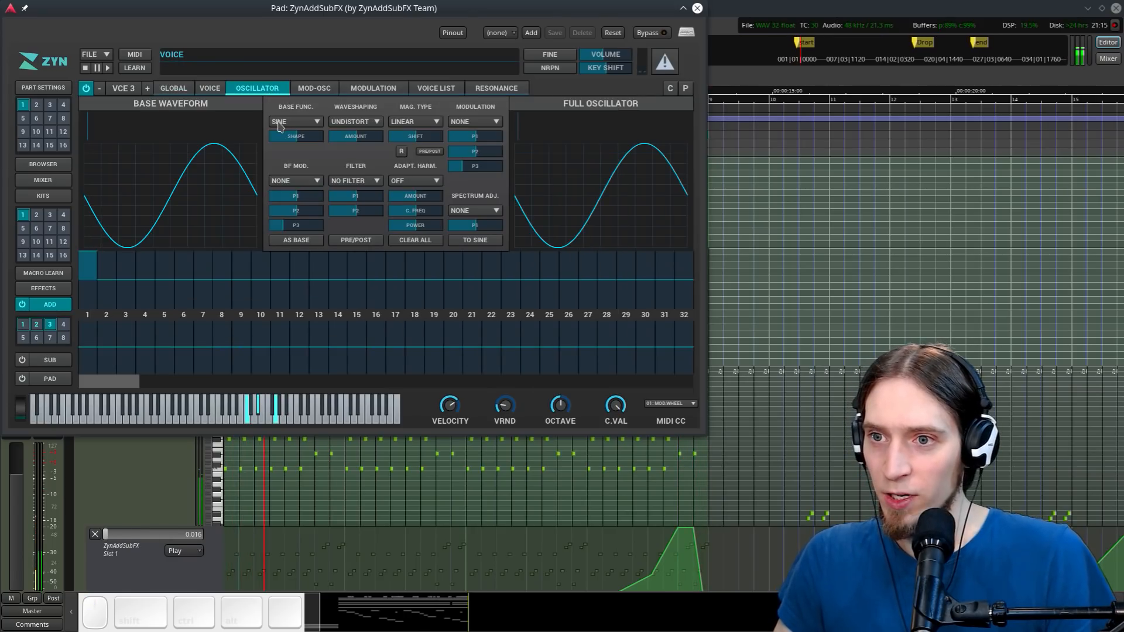
left_click(130, 298)
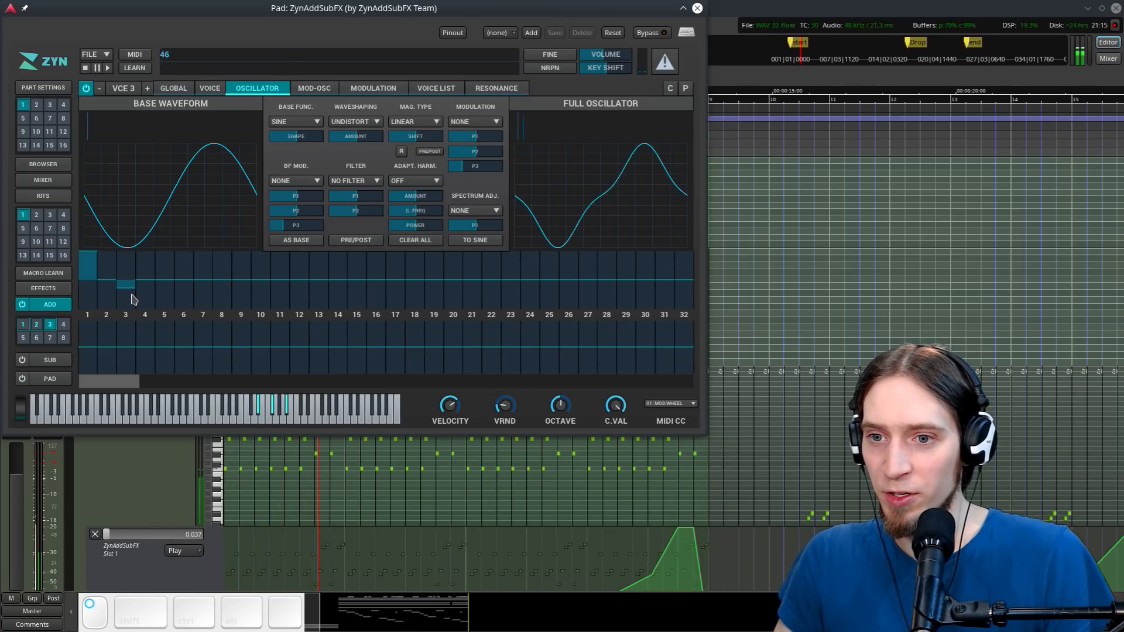
left_click(185, 274)
left_click(245, 290)
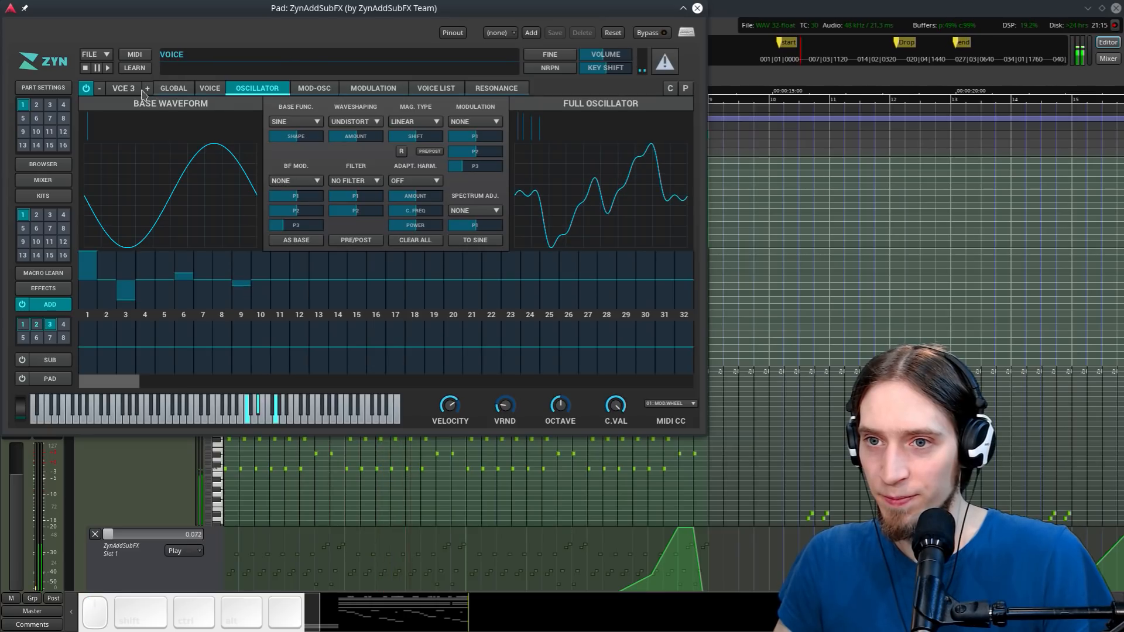
Add a negative 5th and a small positive 11th harmonic to voice 2's oscillator
left_click(98, 89)
left_click(165, 295)
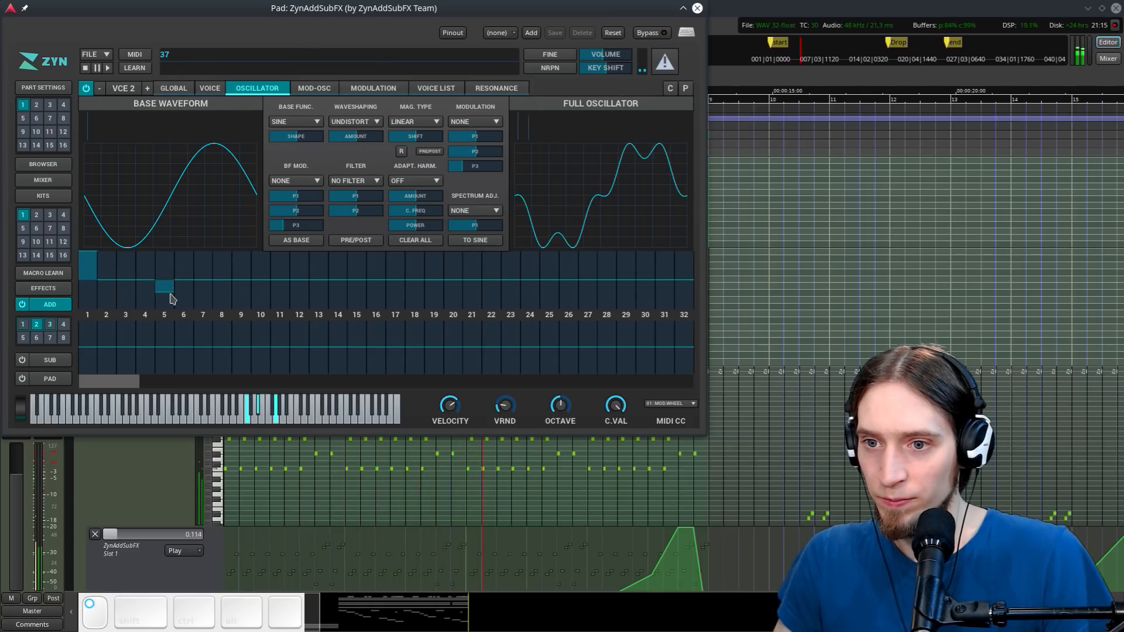
left_click(280, 271)
Add a strong negative 2nd and a smaller positive 3rd harmonic to voice 1's oscillator
left_click(99, 89)
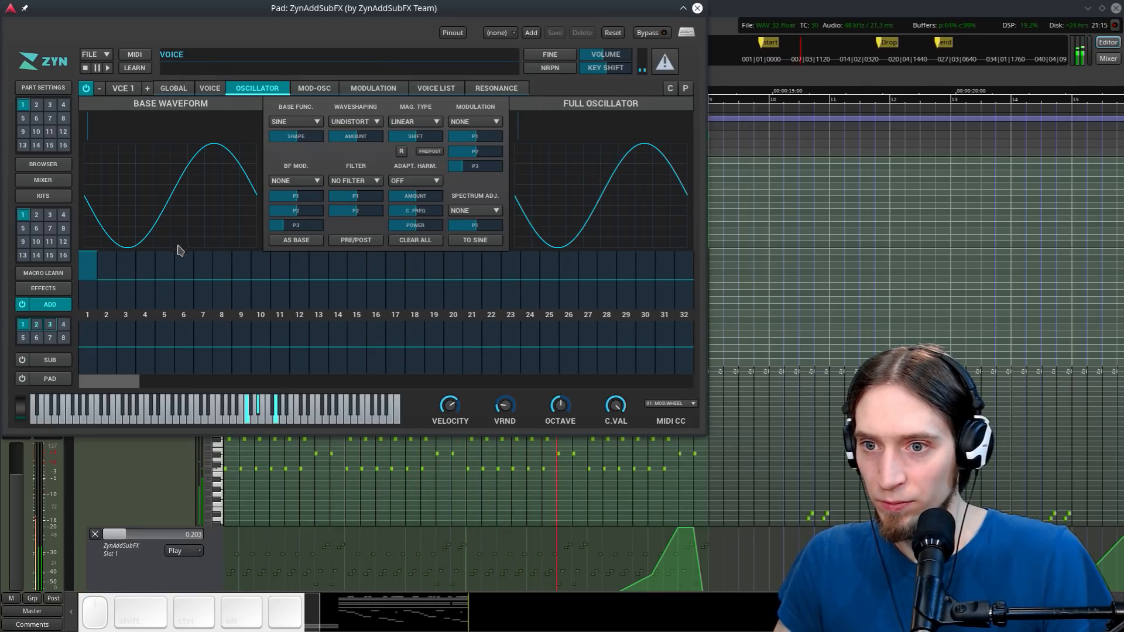
left_click(126, 287)
mouse_move(108, 290)
left_mouse_down()
mouse_move(110, 304)
mouse_move(127, 278)
left_mouse_up()
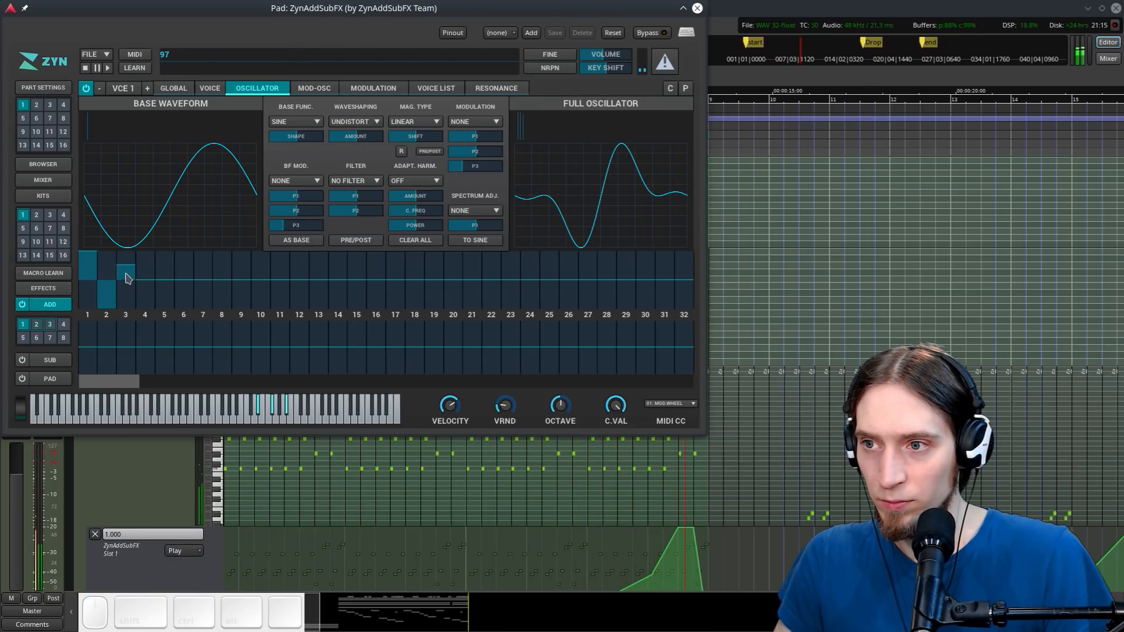
Shape the ADD synth's global amplitude envelope with a slower attack, sustain value 127 and release time 52
left_click(210, 88)
left_click(176, 89)
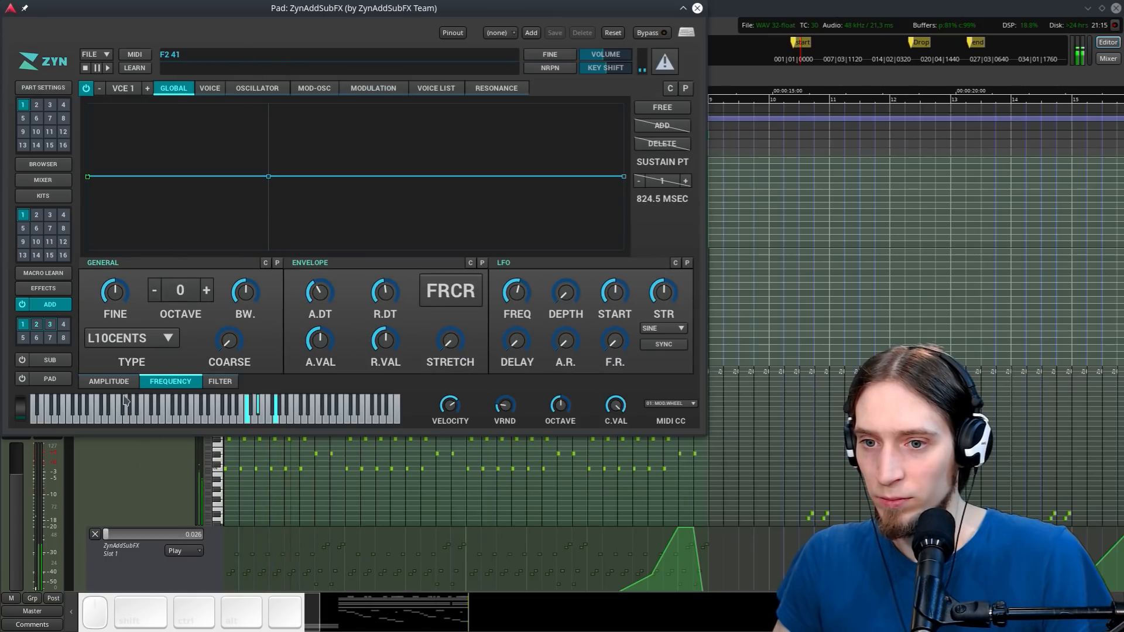
left_click(111, 382)
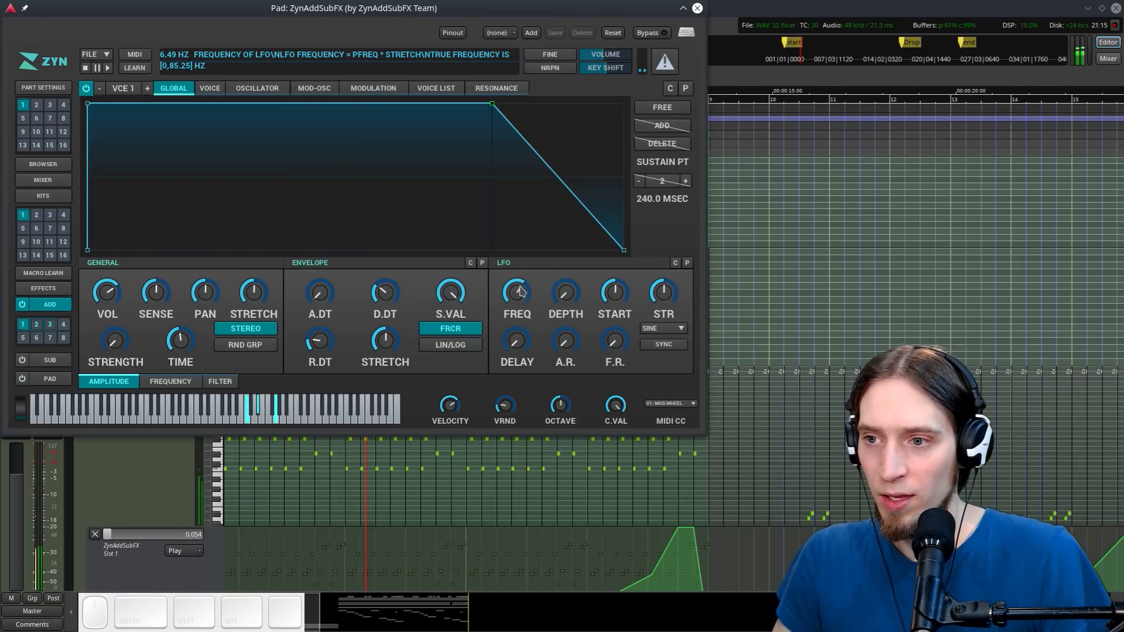
left_click_drag(328, 290, 331, 262)
left_click_drag(327, 334, 330, 301)
left_click_drag(447, 297, 448, 304)
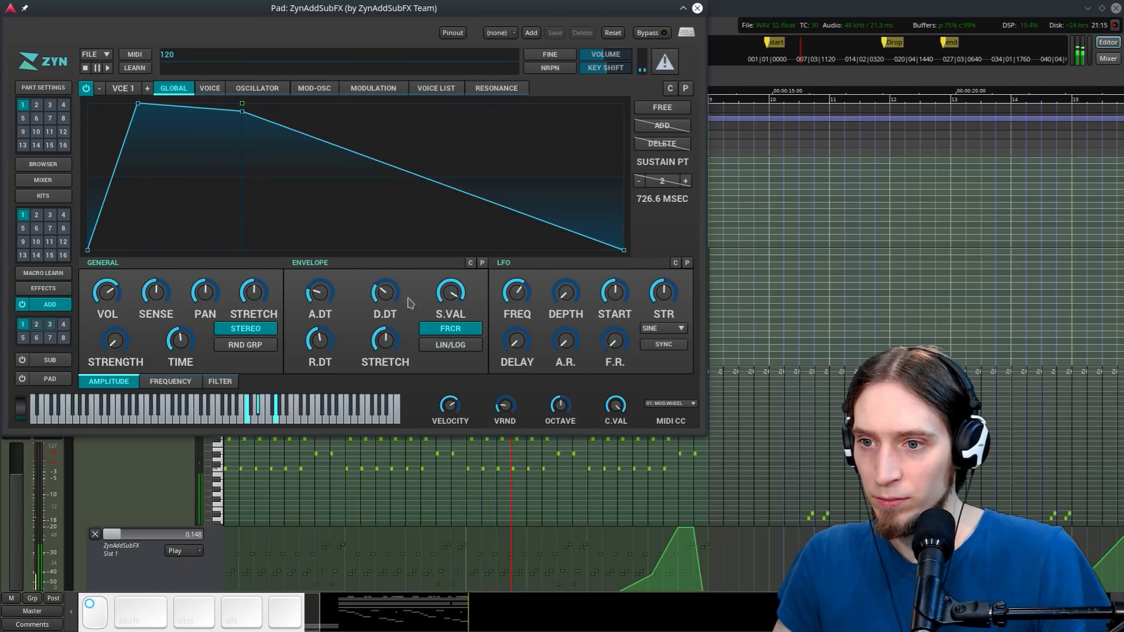
left_click_drag(325, 295, 326, 332)
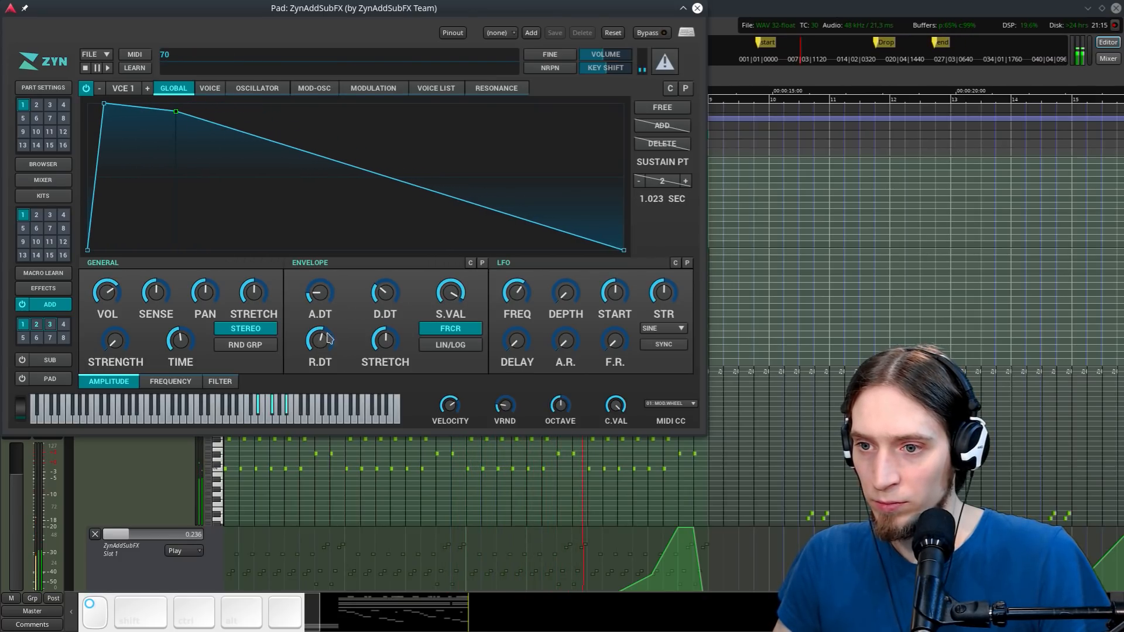
left_click_drag(446, 293, 445, 261)
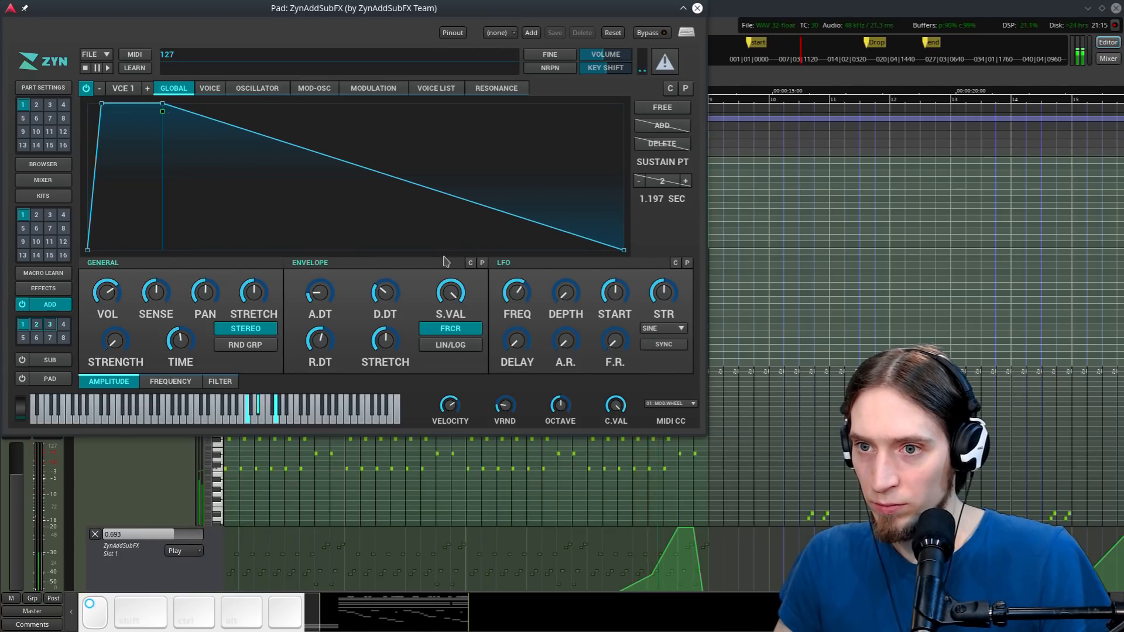
left_click_drag(318, 353, 327, 362)
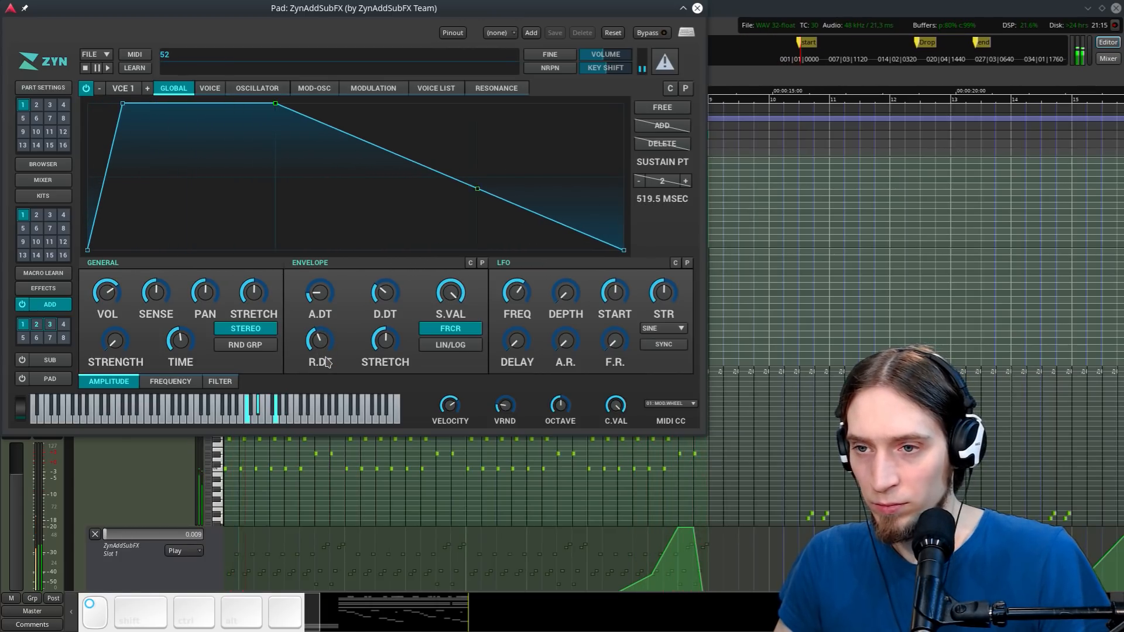
Stop playback, reopen the Pad's ADD synth settings and shorten the global amplitude envelope's release time further
key("space")
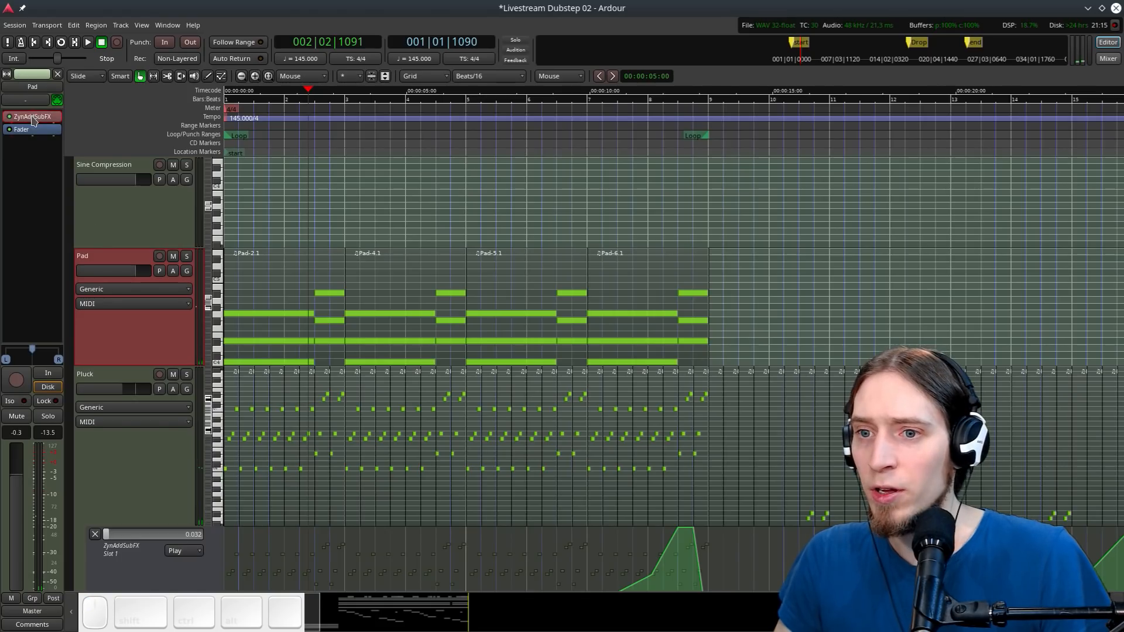
double_click(32, 117)
left_click(56, 309)
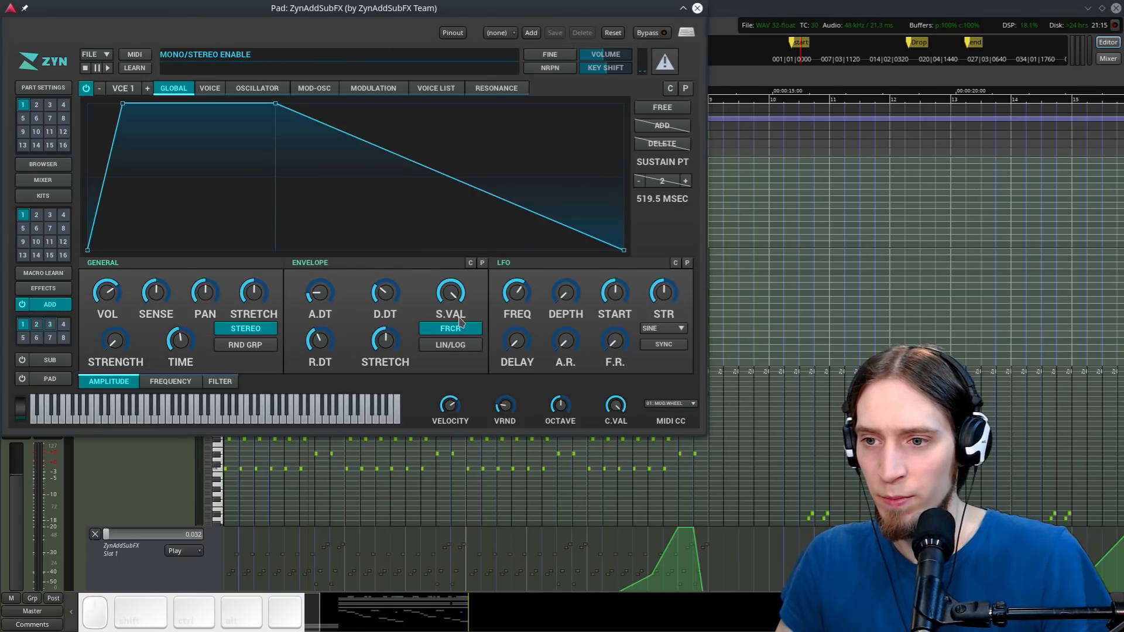
left_click_drag(319, 354, 314, 379)
key("space")
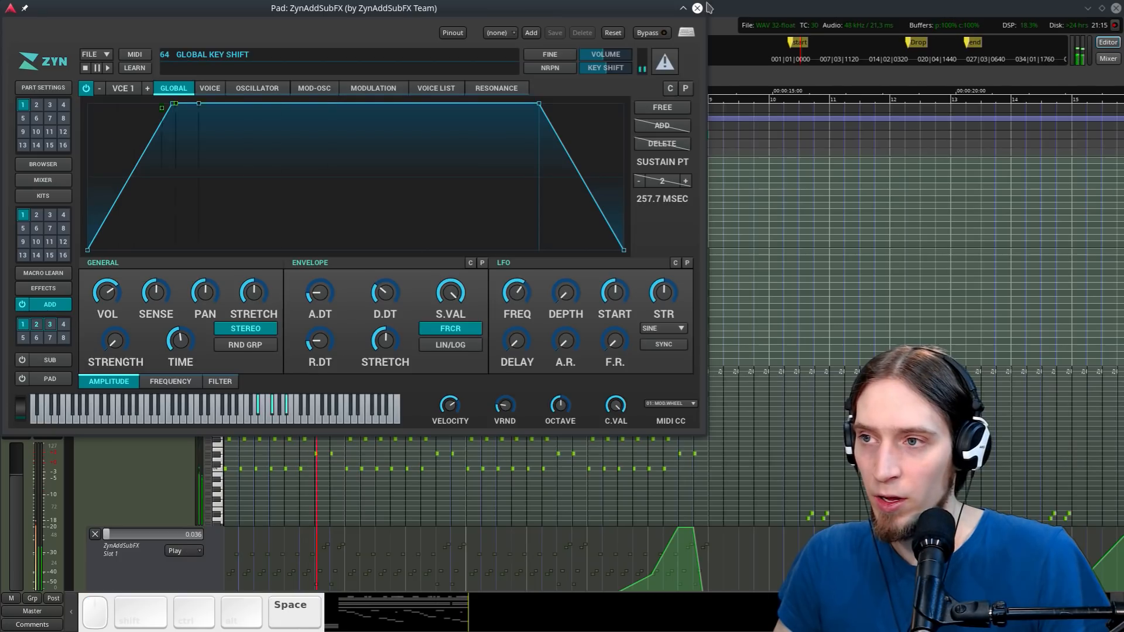
left_click(698, 8)
Select the four Pad regions, solo the Pad track and play them back in a loop
left_click_drag(772, 294, 280, 283)
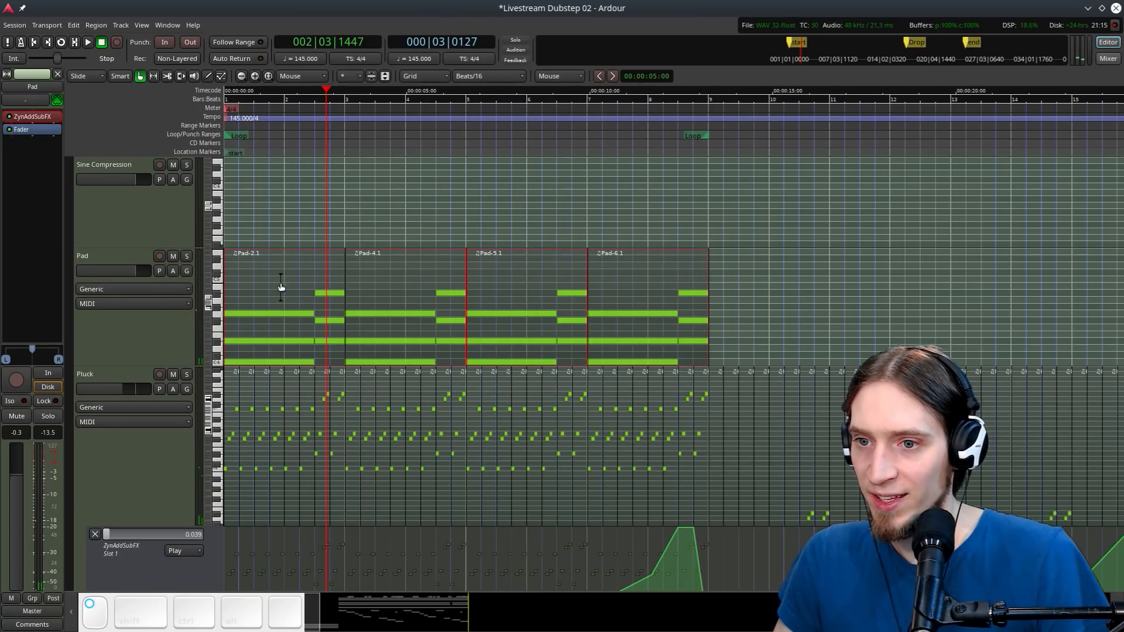
left_click(187, 256)
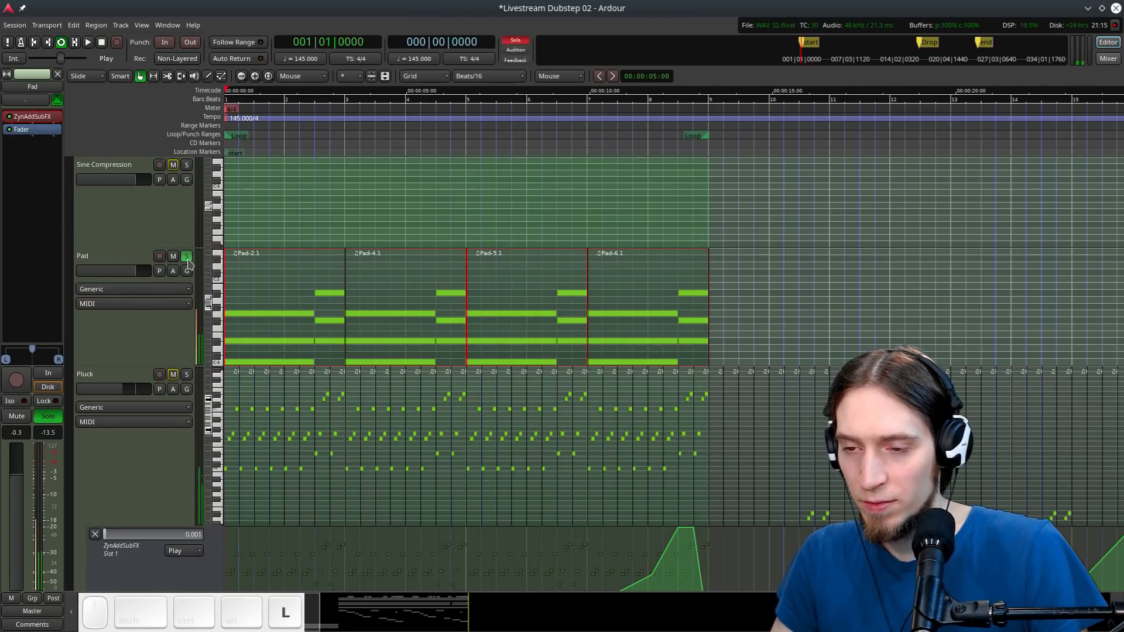
key("l")
left_click(98, 315)
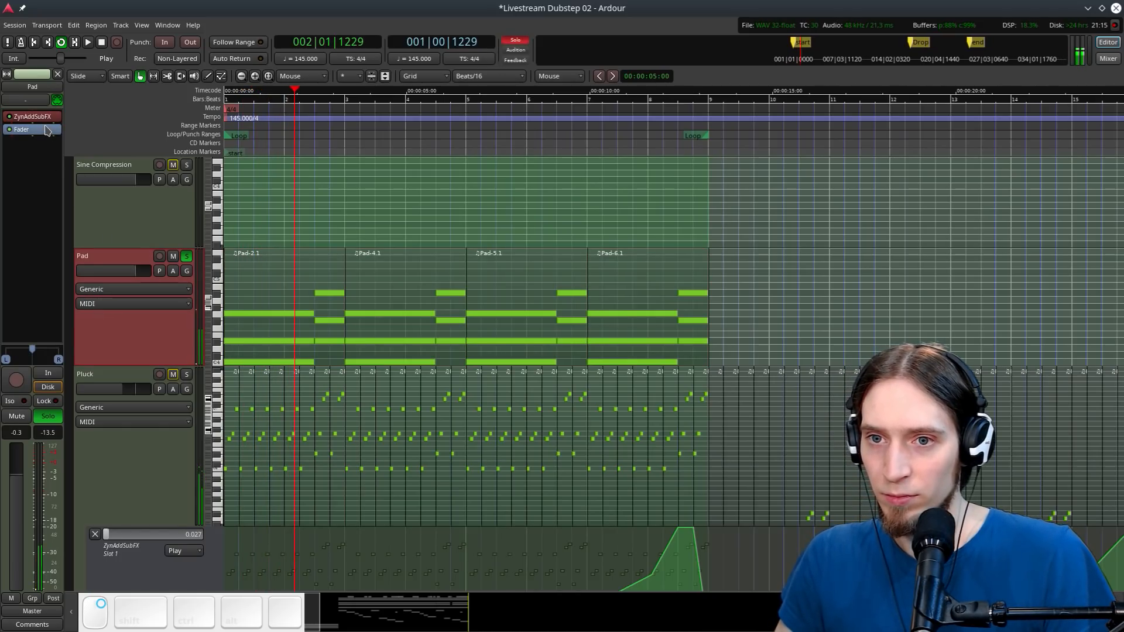
Insert Dragonfly Reverb on the Pad with dry 0%, early 56%, late 68%, size 27 m, width 123%, predelay 0 ms and decay 0.2 s
right_click(46, 126)
mouse_move(105, 132)
mouse_move(194, 133)
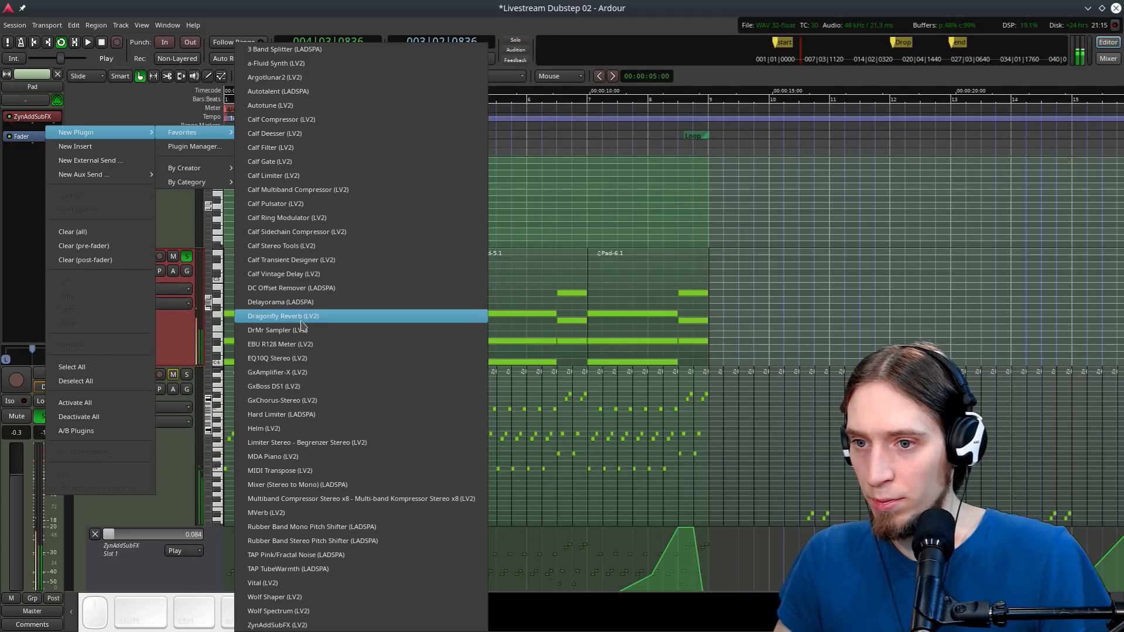
left_click(283, 316)
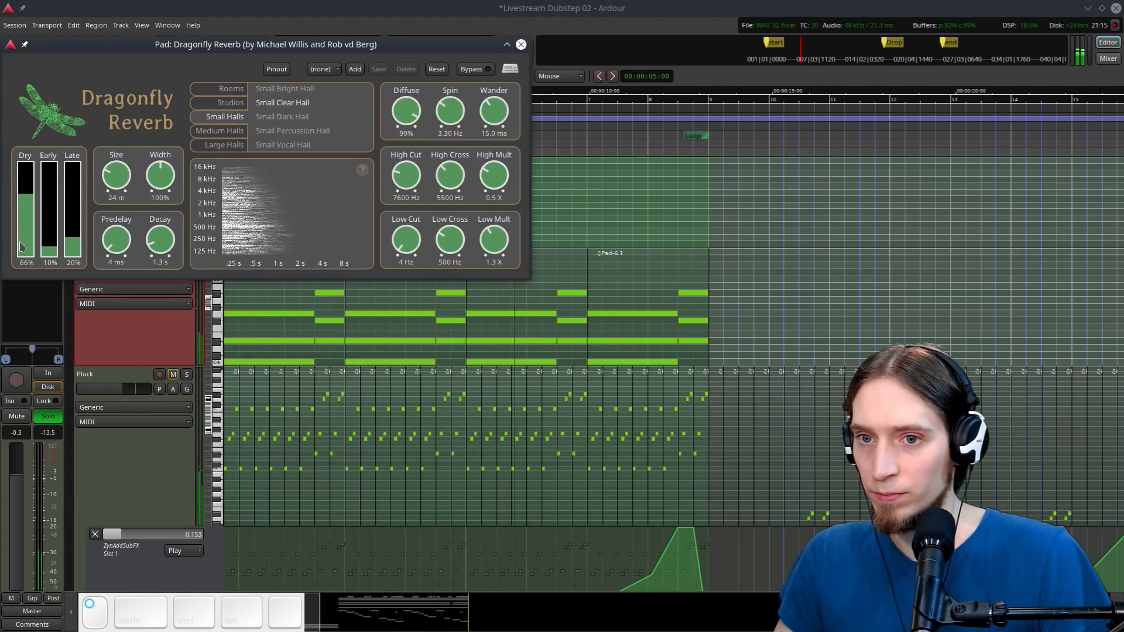
left_click_drag(44, 274, 81, 248)
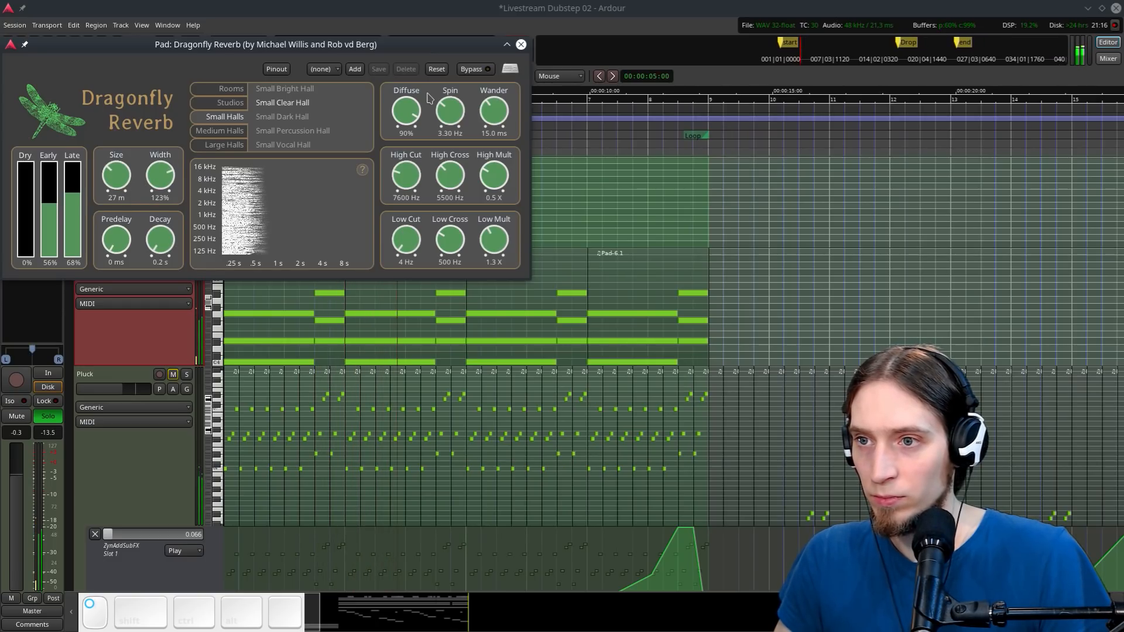
Set the reverb's diffuse to 62%, spin 4.65 Hz, wander 35.6 ms, high cross 6300 Hz, high mult 0.3, low mult 1.9 and low cut 130 Hz
left_click_drag(406, 112, 519, 119)
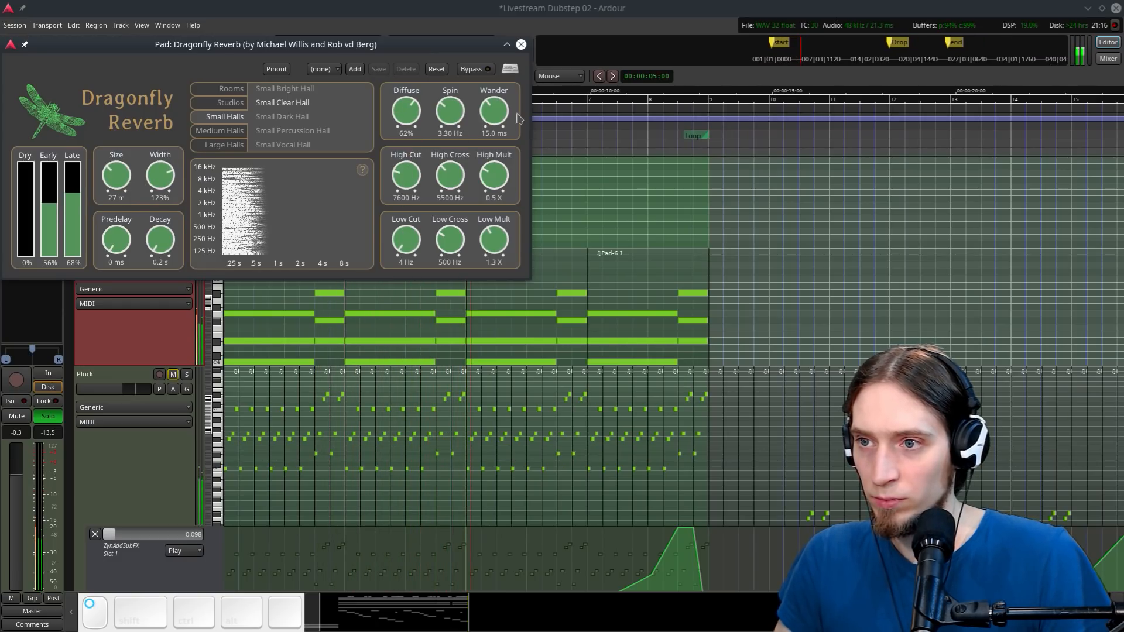
left_click_drag(450, 120, 465, 120)
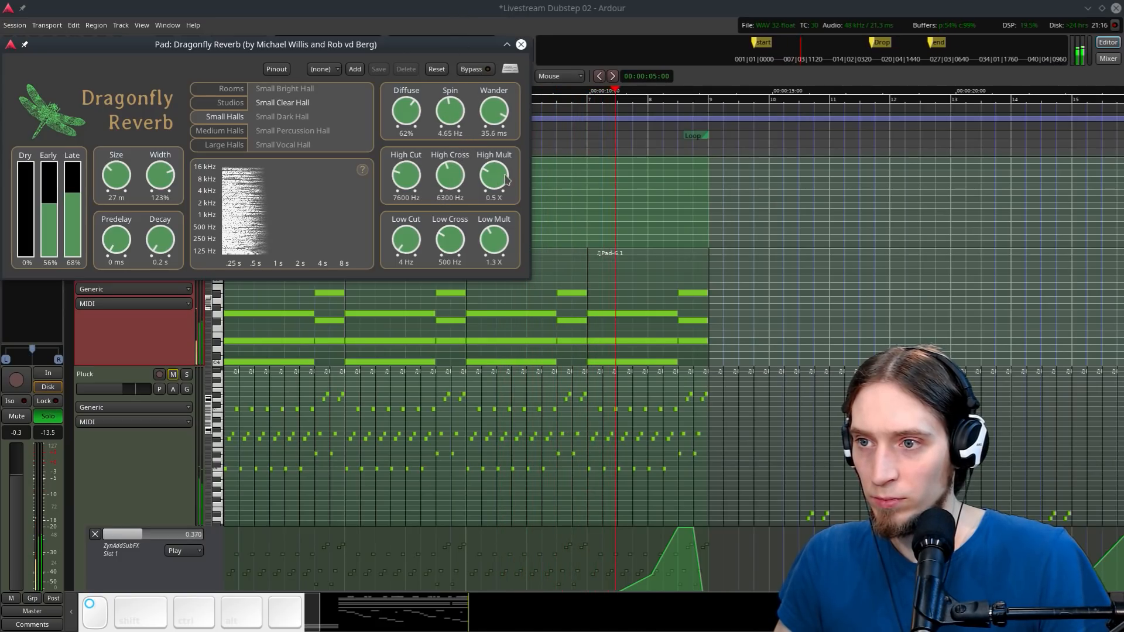
left_click_drag(519, 145, 524, 99)
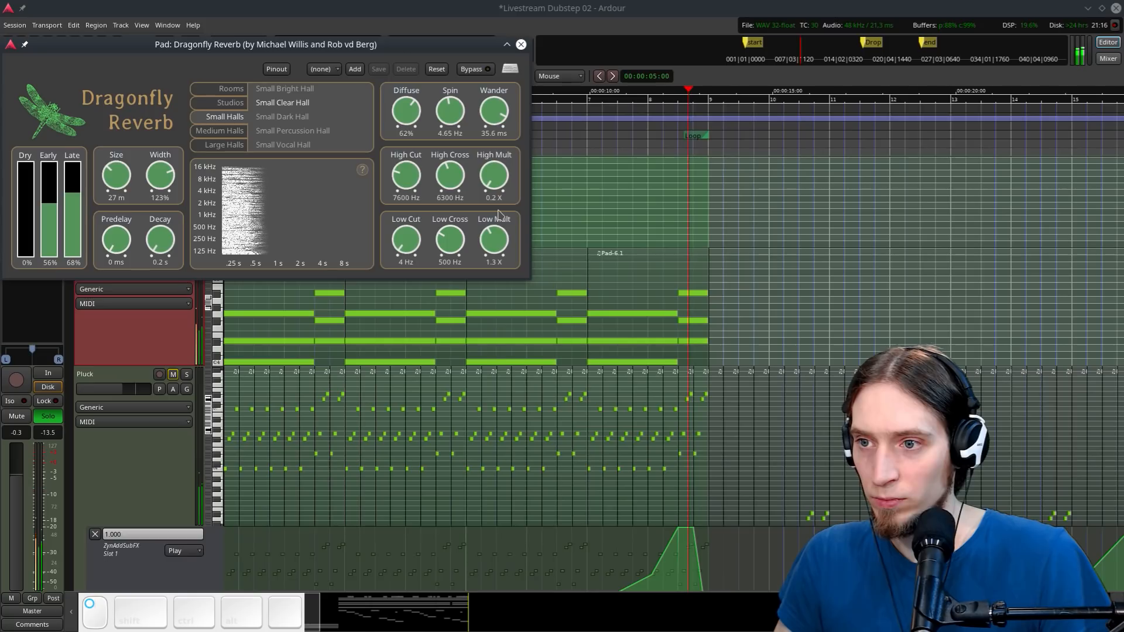
left_click_drag(494, 176, 489, 286)
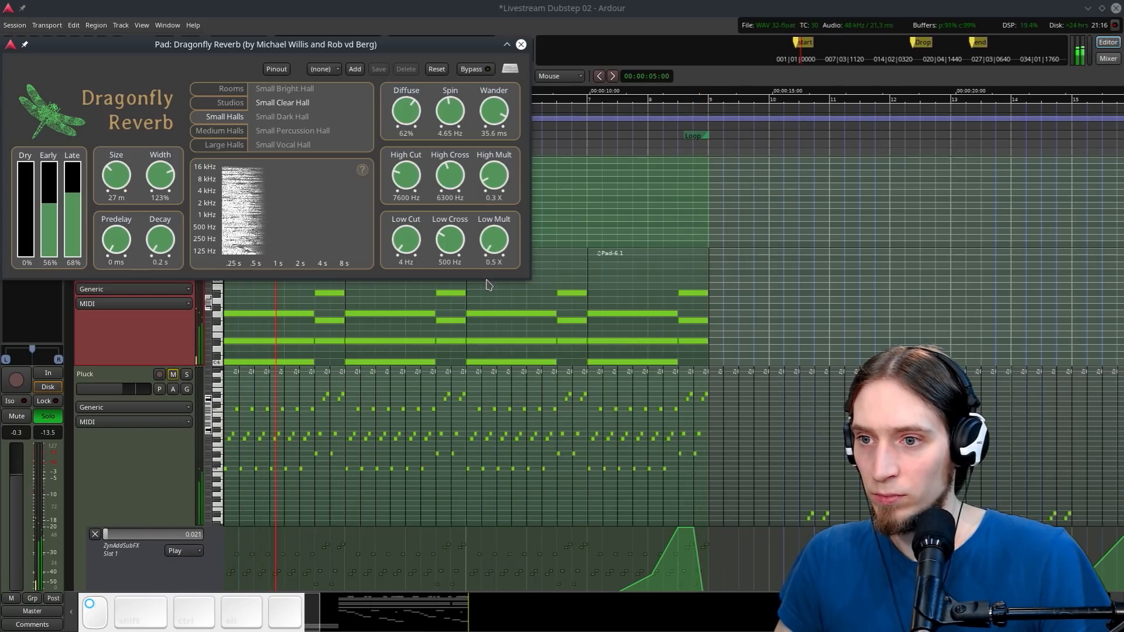
left_click_drag(496, 226, 477, 212)
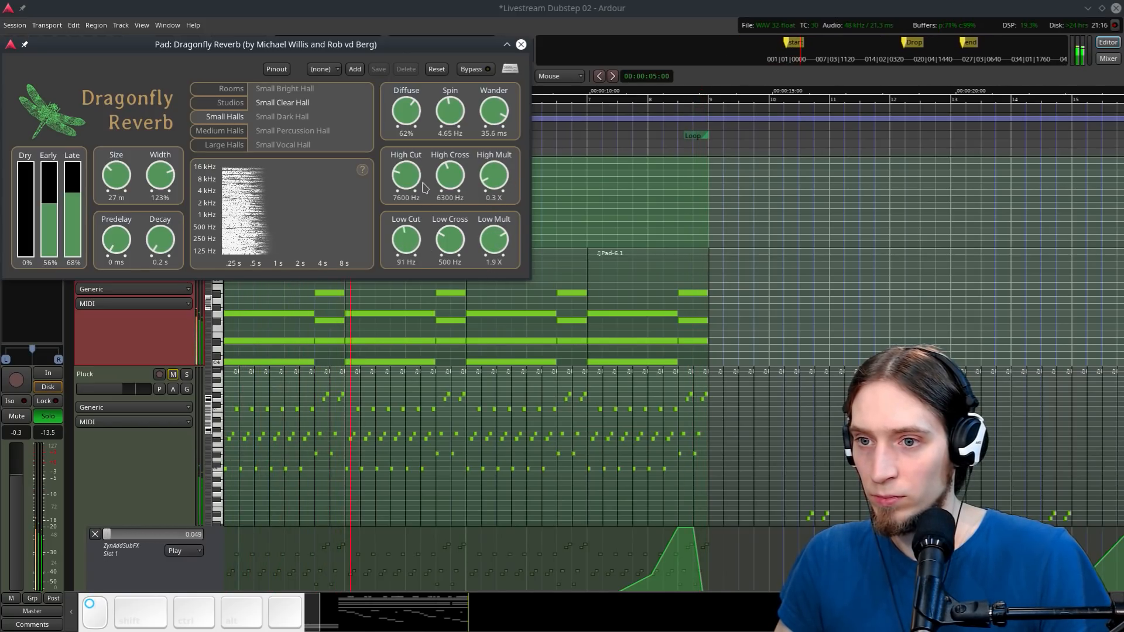
Set the reverb's decay to 1.9 s, late level to 46% and dry level to 41%, and stop playback
left_click_drag(162, 233, 164, 242)
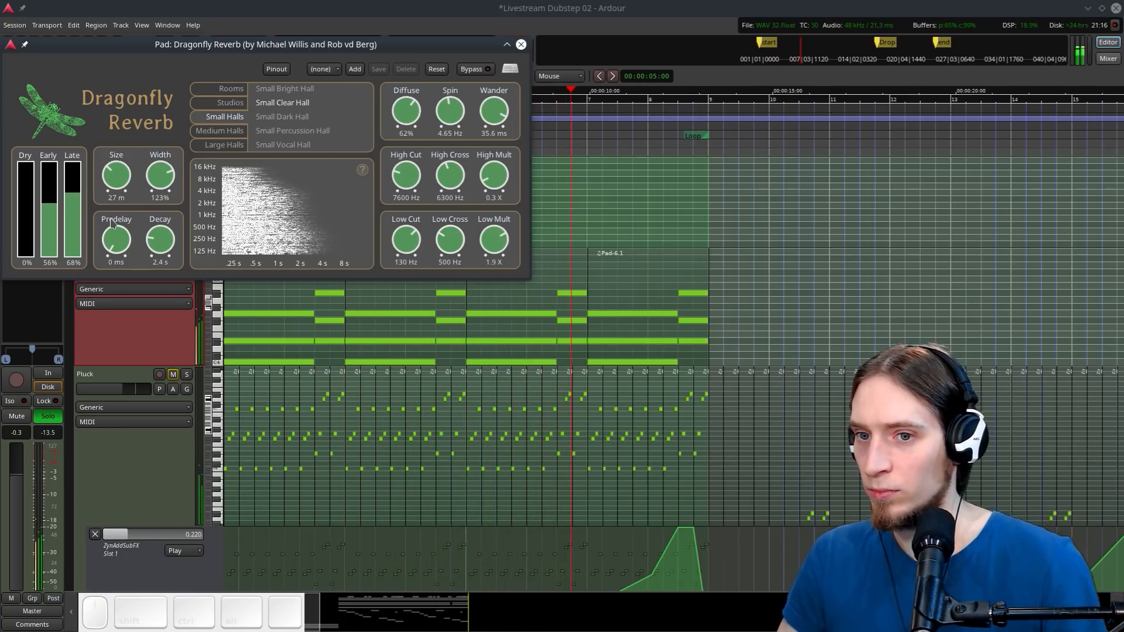
left_click_drag(75, 216, 81, 215)
left_click(36, 221)
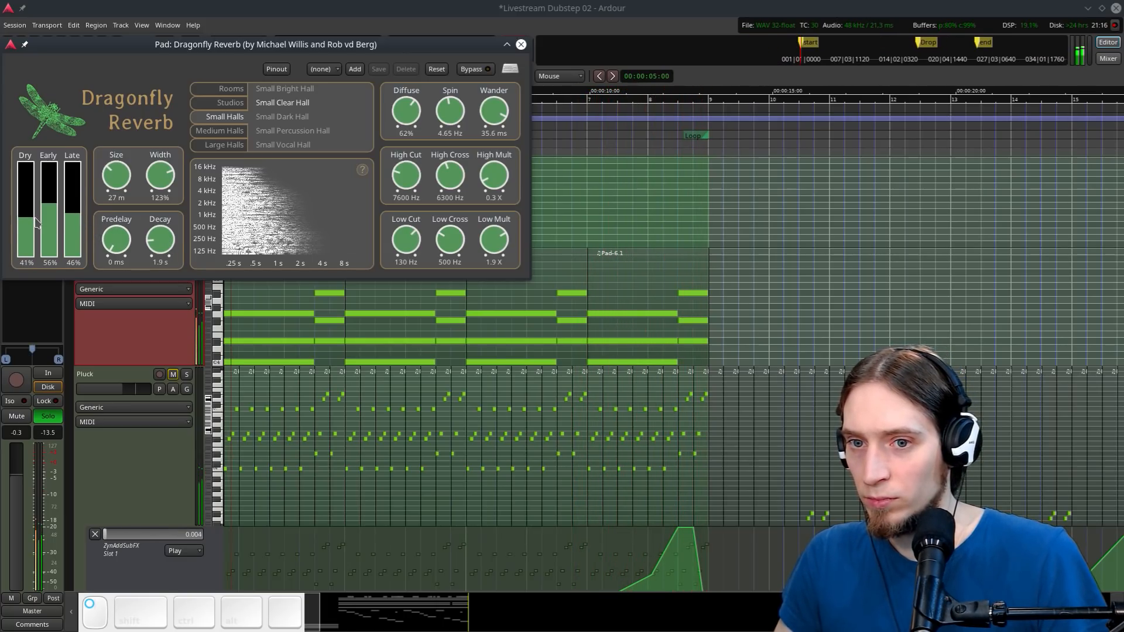
left_click(521, 44)
key("space")
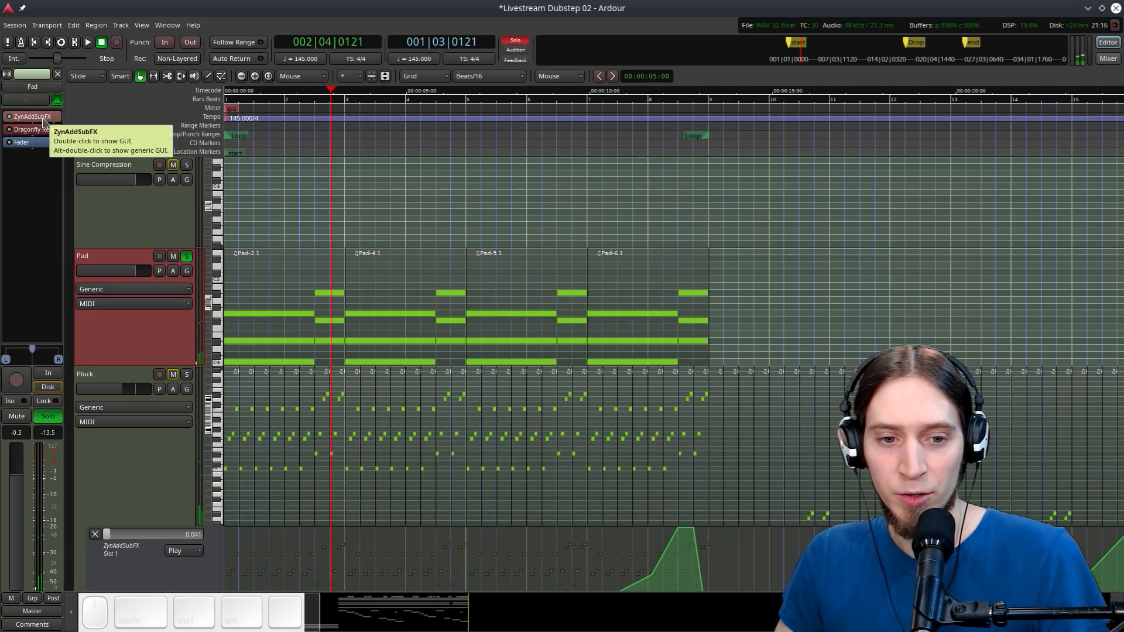
double_click(35, 117)
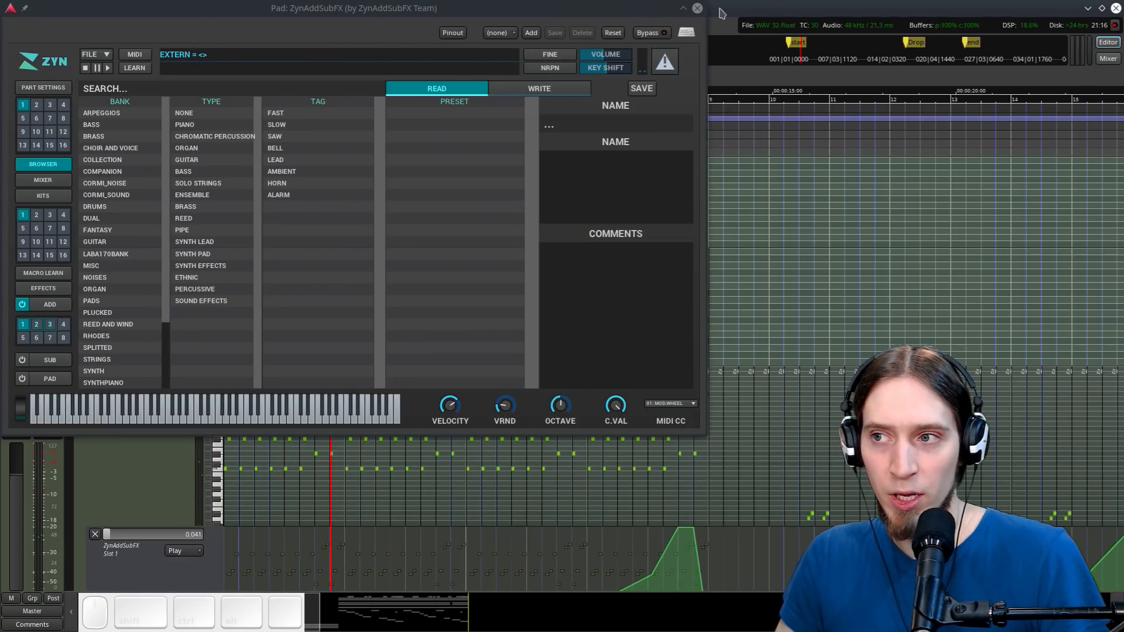
left_click(697, 8)
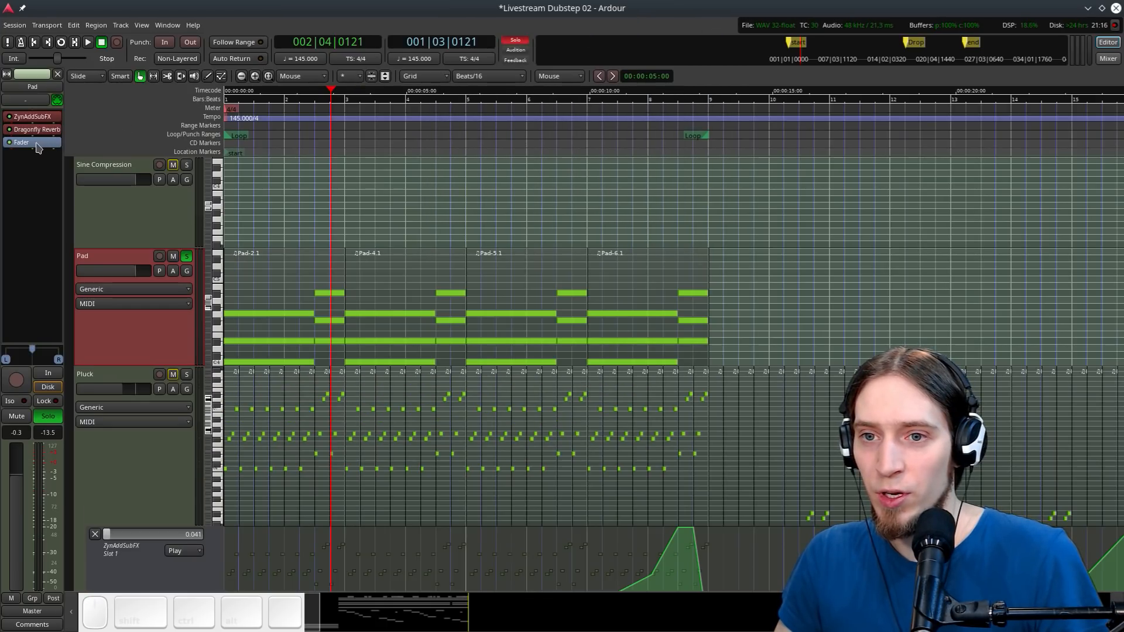
Insert Calf Filter on the Pad track and place it between ZynAddSubFX and Dragonfly Reverb
right_click(37, 145)
mouse_move(145, 152)
mouse_move(181, 150)
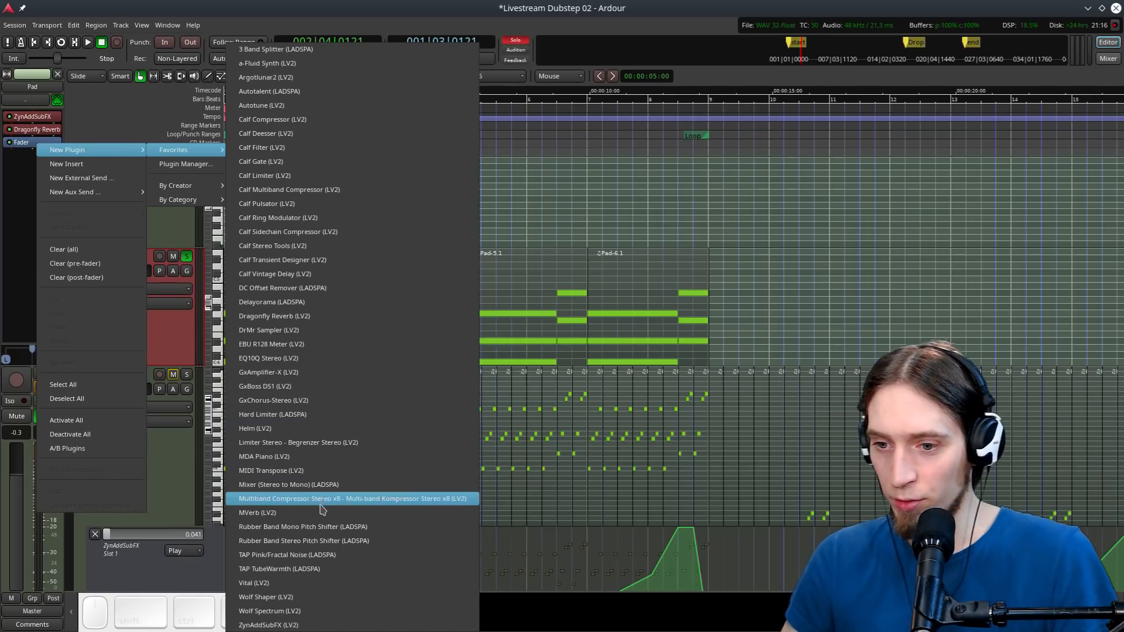
left_click(298, 148)
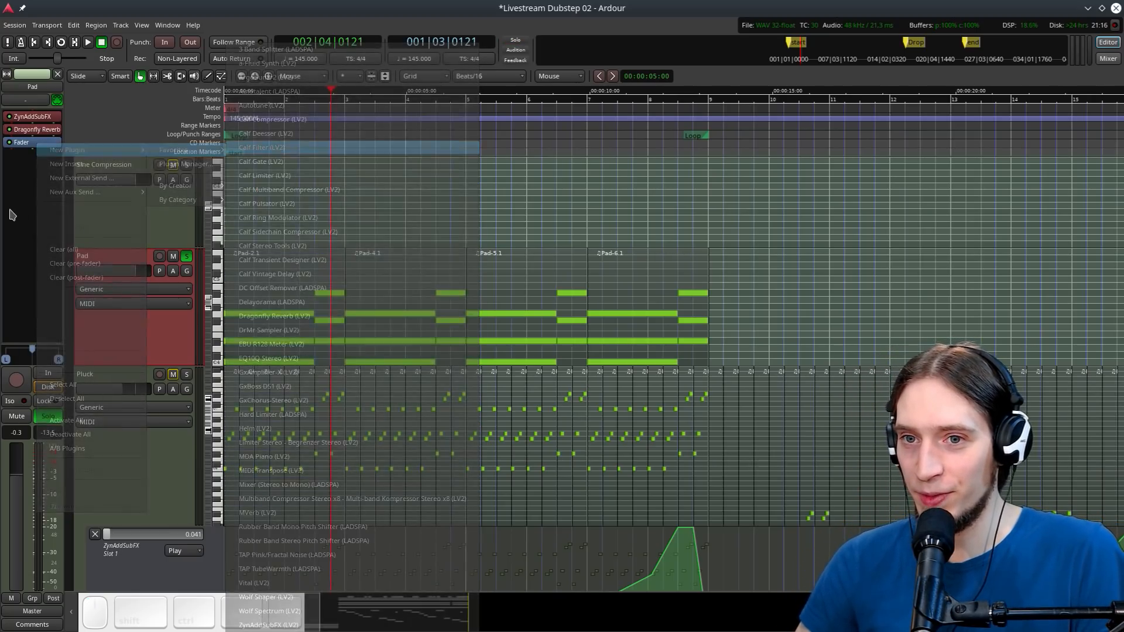
left_click_drag(12, 156, 44, 124)
Show an automation lane for the Pad's Calf Filter frequency and set it to Play mode
left_click(173, 271)
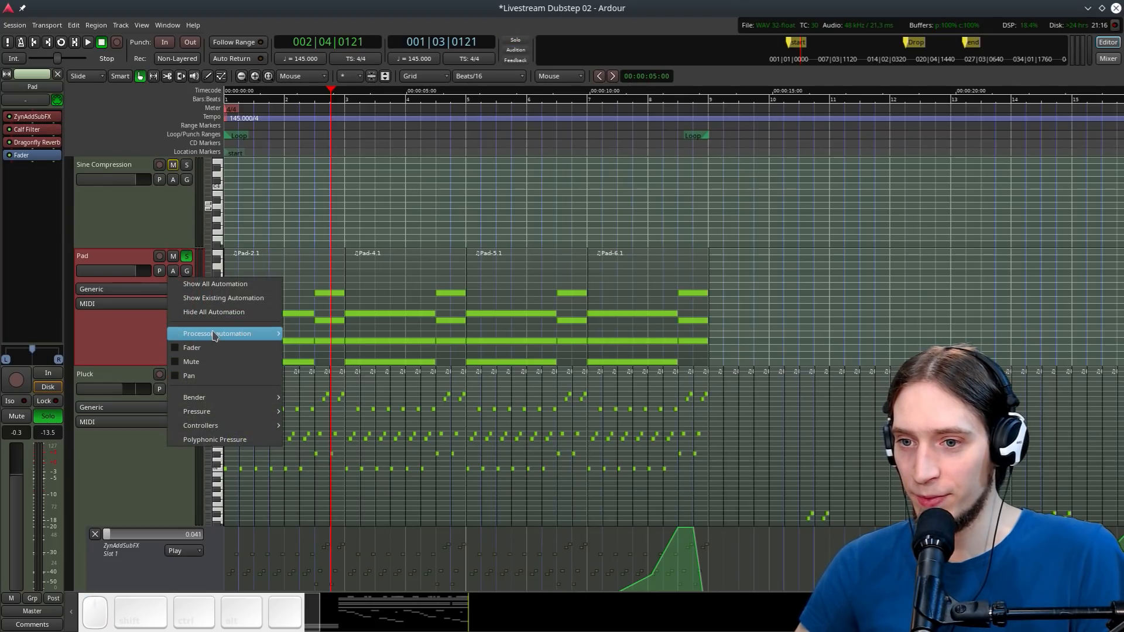
mouse_move(234, 334)
mouse_move(311, 350)
left_click(404, 348)
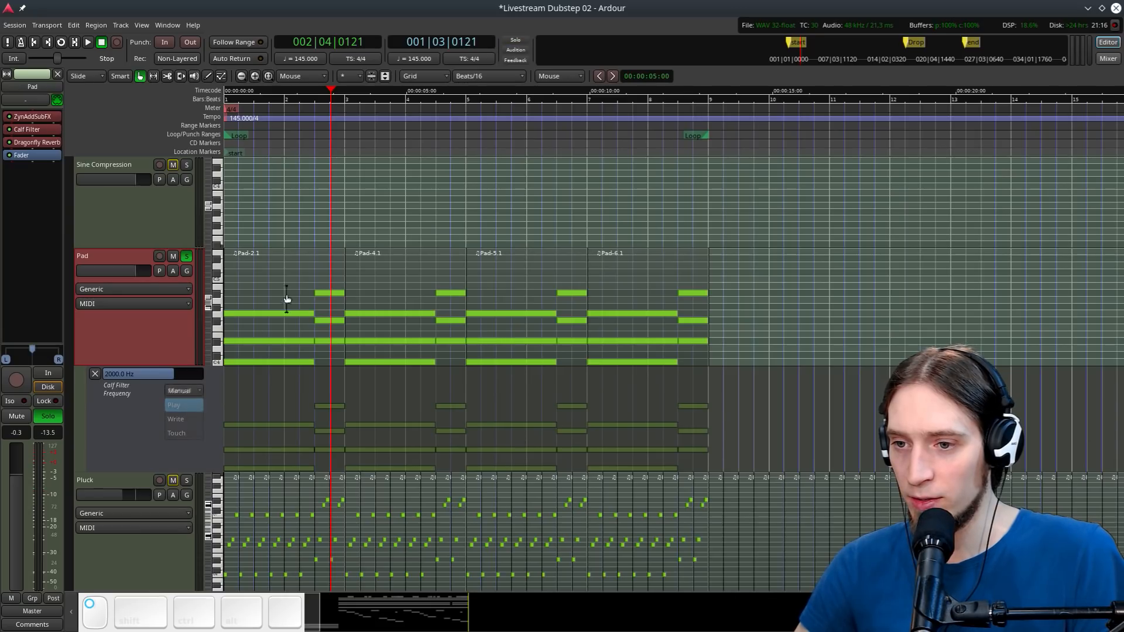
Draw a steepening filter frequency rise from about 220 Hz at bar 1 to the lane's maximum just before bar 9
key("d")
key("Home")
key("space")
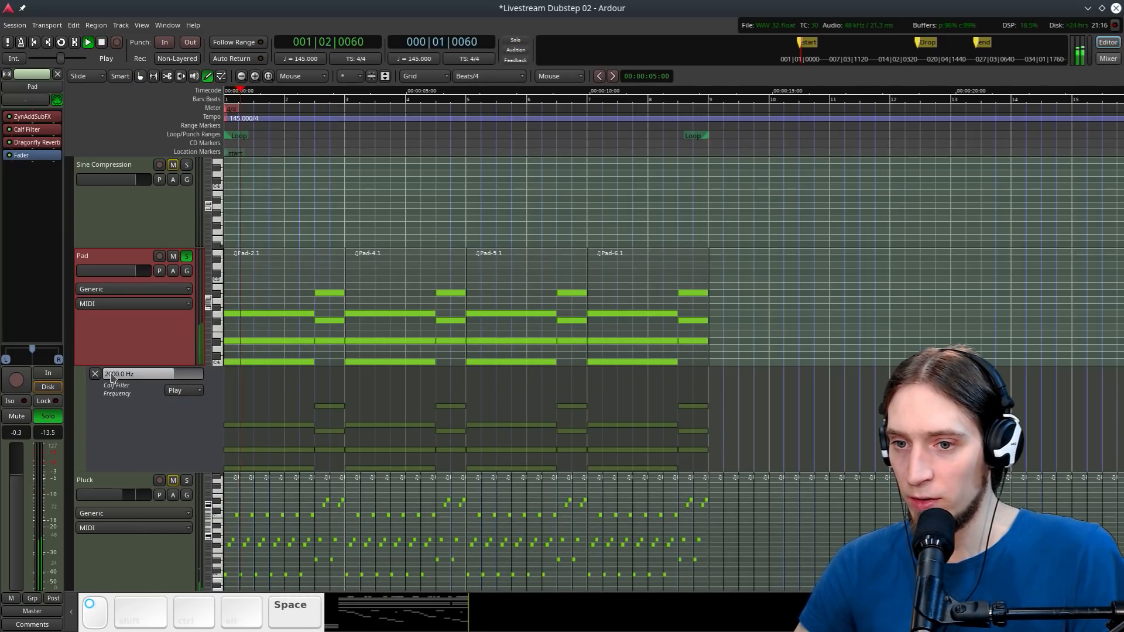
key("space")
left_click(238, 427)
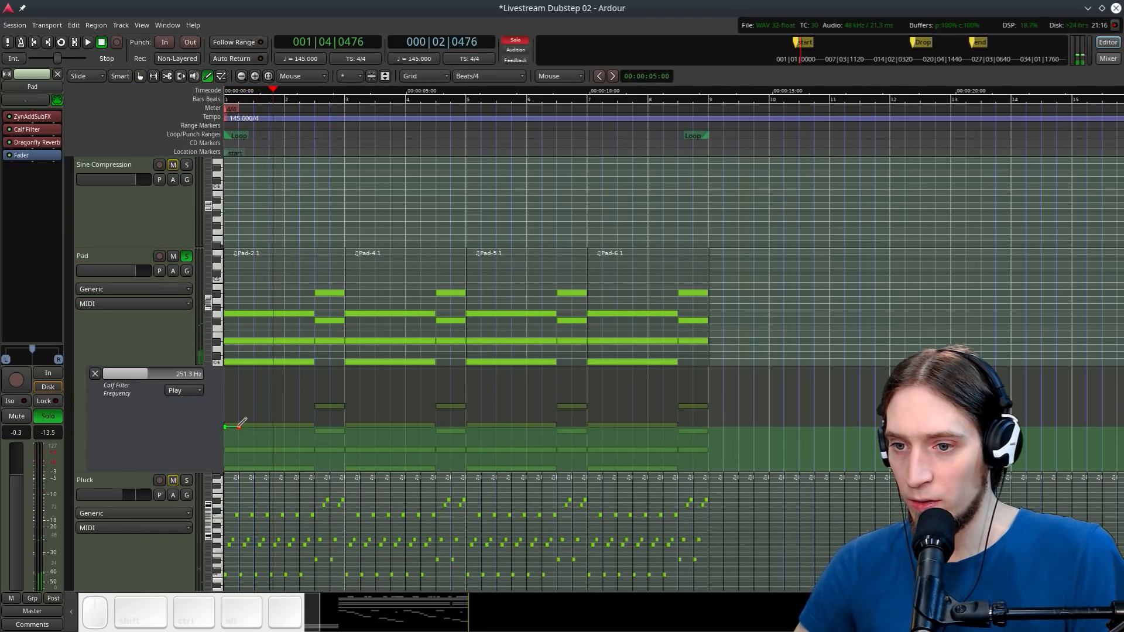
mouse_move(248, 423)
left_mouse_down()
mouse_move(239, 431)
mouse_move(447, 406)
mouse_move(602, 408)
mouse_move(587, 398)
left_mouse_up()
mouse_move(704, 408)
left_mouse_down()
mouse_move(702, 396)
mouse_move(660, 381)
mouse_move(712, 352)
mouse_move(705, 367)
left_mouse_up()
Unsolo the Pad and play the filter sweep from the start with the full mix
left_click(226, 96)
key("space")
key("space")
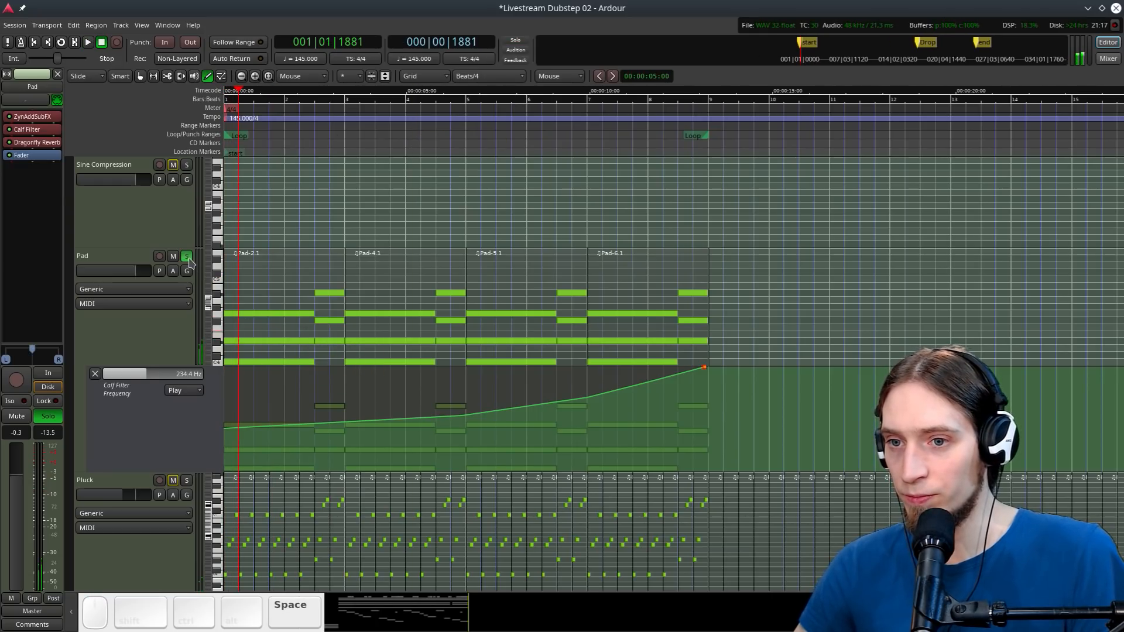
left_click(186, 257)
key("space")
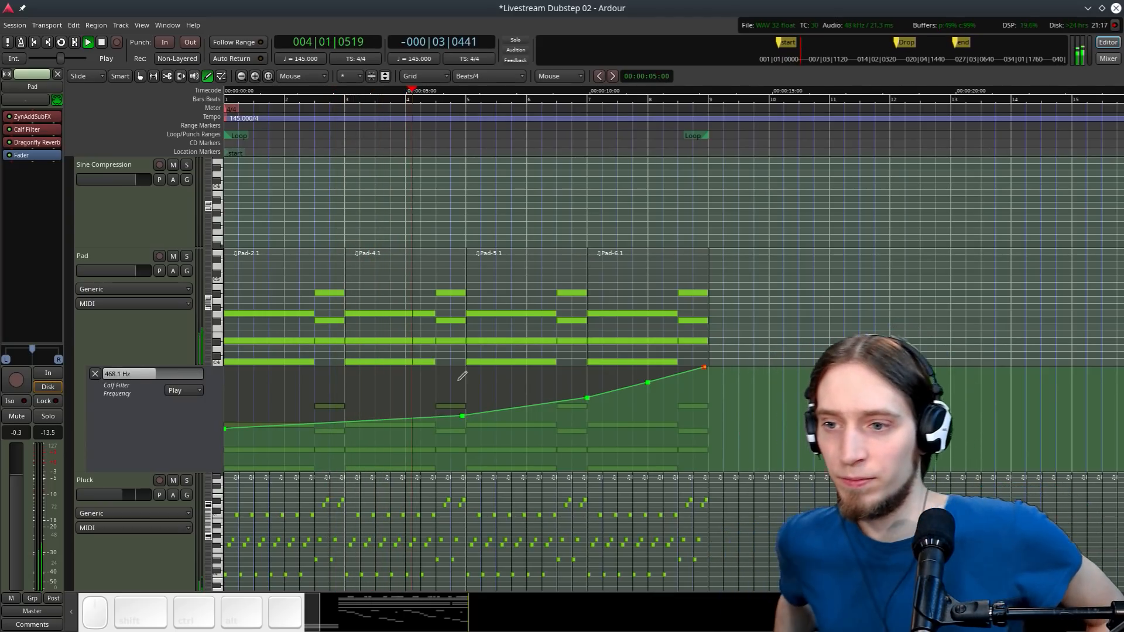
Duplicate the four Pad regions so the chords continue from bar 9 to the Drop marker at bar 17
key("g")
scroll(504, 345, "down", 1)
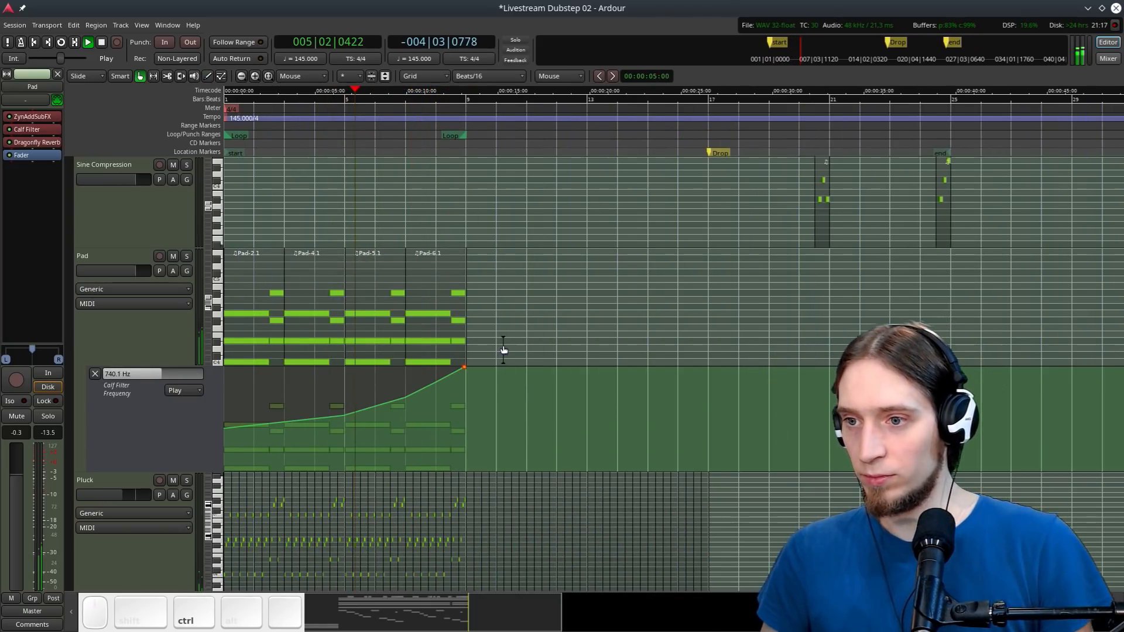
key("ctrl+s")
left_click_drag(545, 333, 266, 343)
key("d")
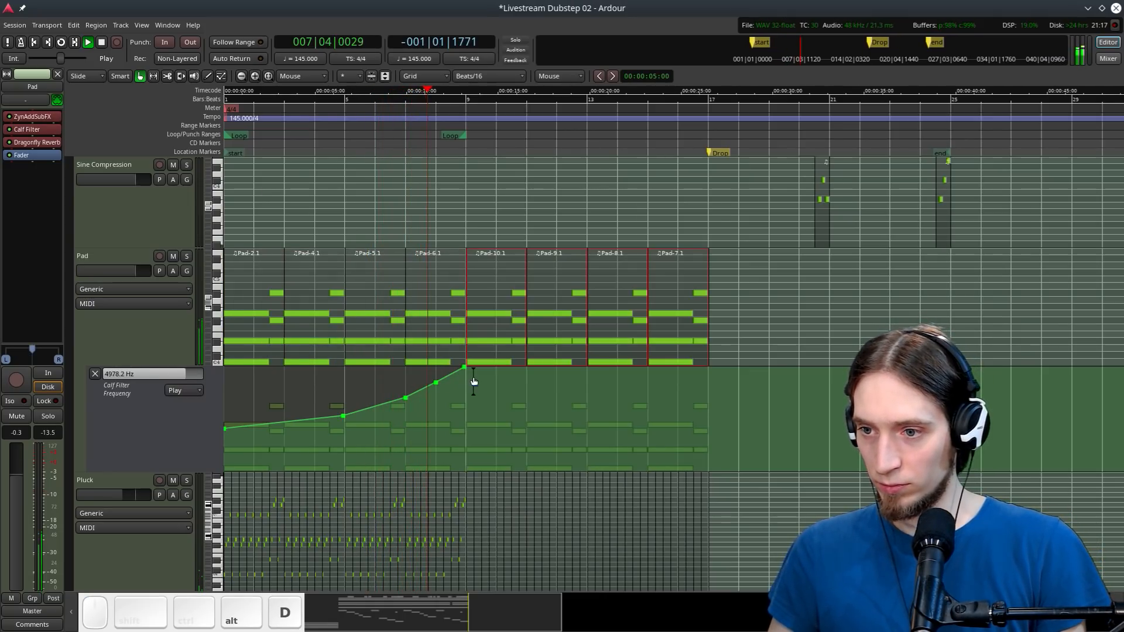
Drop the Pad's filter frequency sharply at bar 9, then raise that low point to about the level of the first sweep's start
key("d")
left_click(475, 390)
left_click_drag(475, 390, 465, 450)
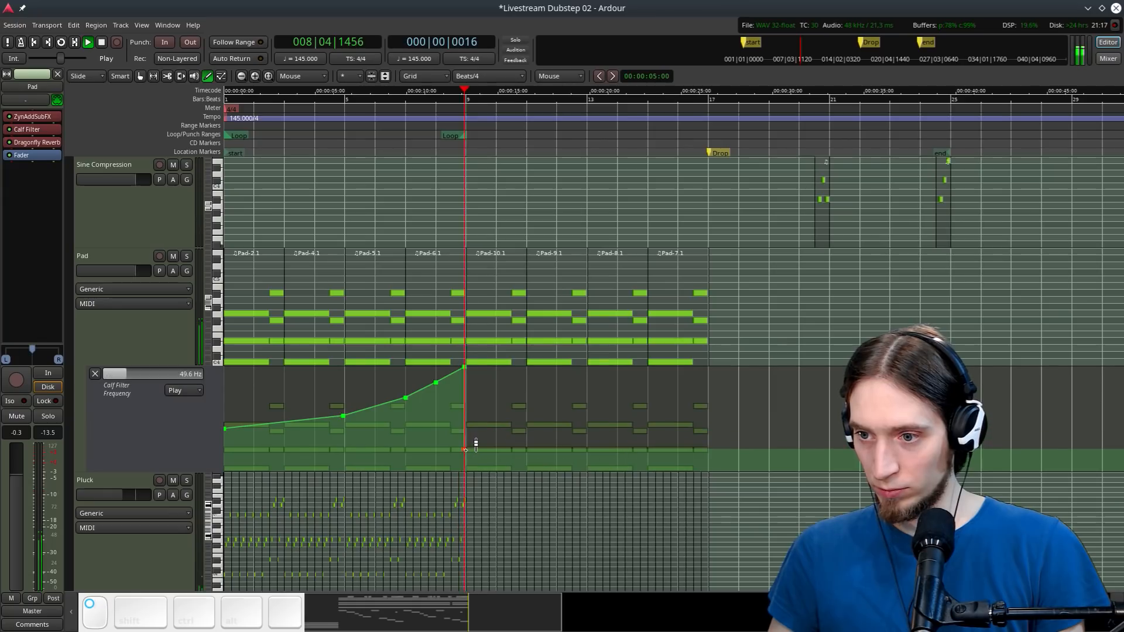
left_click(530, 442)
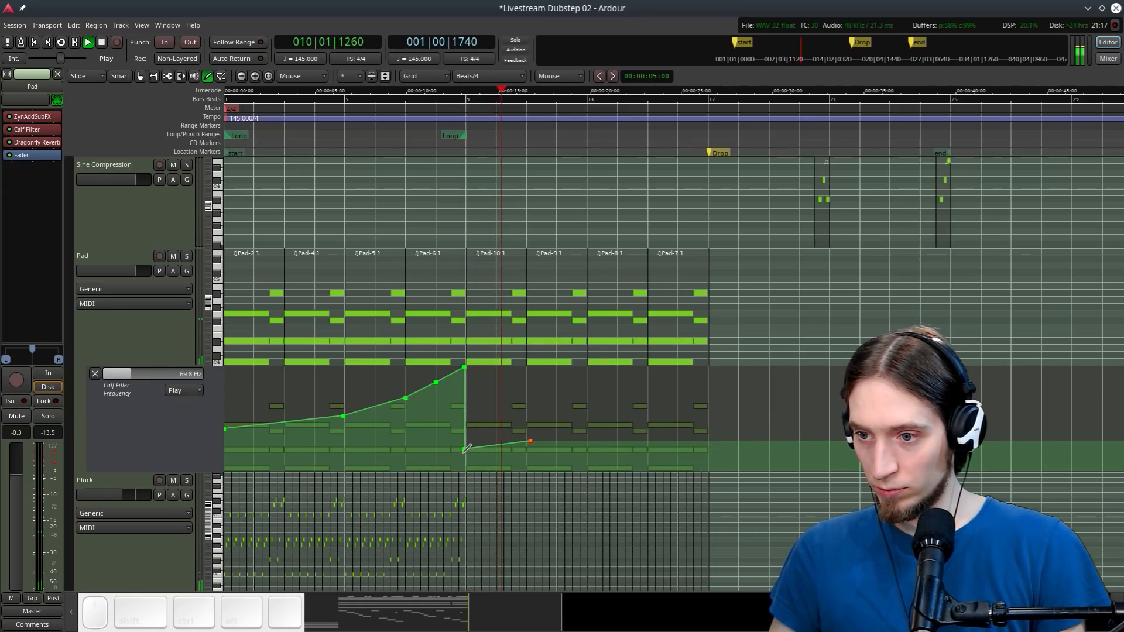
left_click_drag(473, 443, 449, 431)
scroll(488, 440, "up", 2)
key("space")
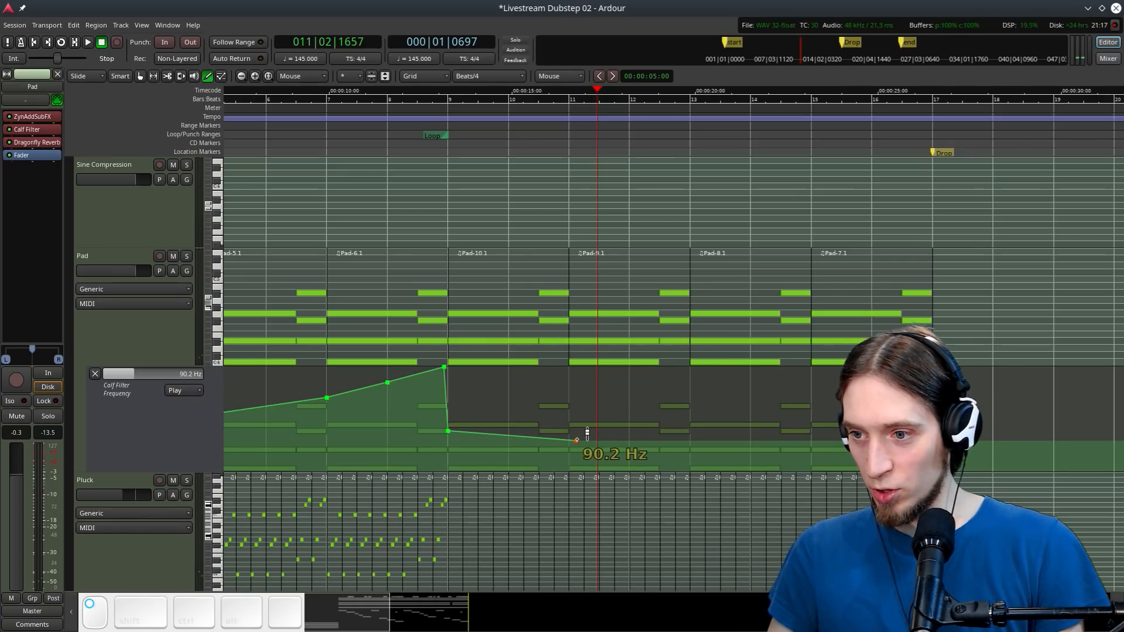
Draw the second filter rise through bars 11, 13 and 15 to the maximum at bar 17, dropping to 10 Hz at the Drop marker
left_click_drag(588, 433, 691, 408)
key("space")
left_click_drag(805, 408, 825, 396)
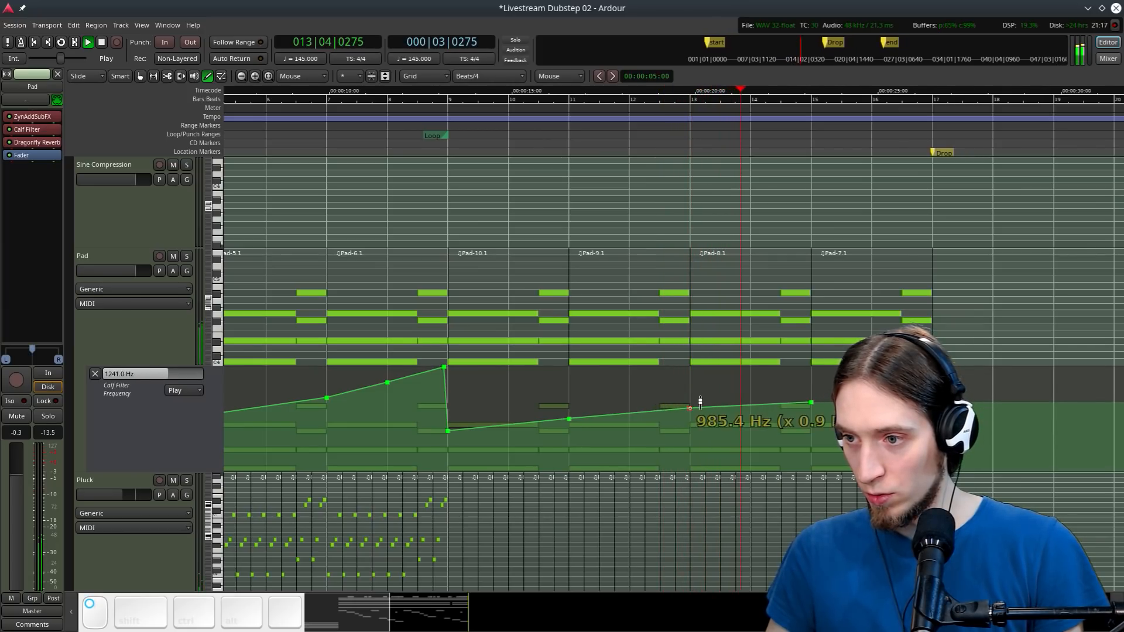
left_click(811, 403)
mouse_move(932, 403)
left_mouse_down()
mouse_move(932, 392)
mouse_move(956, 455)
mouse_move(952, 503)
left_mouse_up()
key("g")
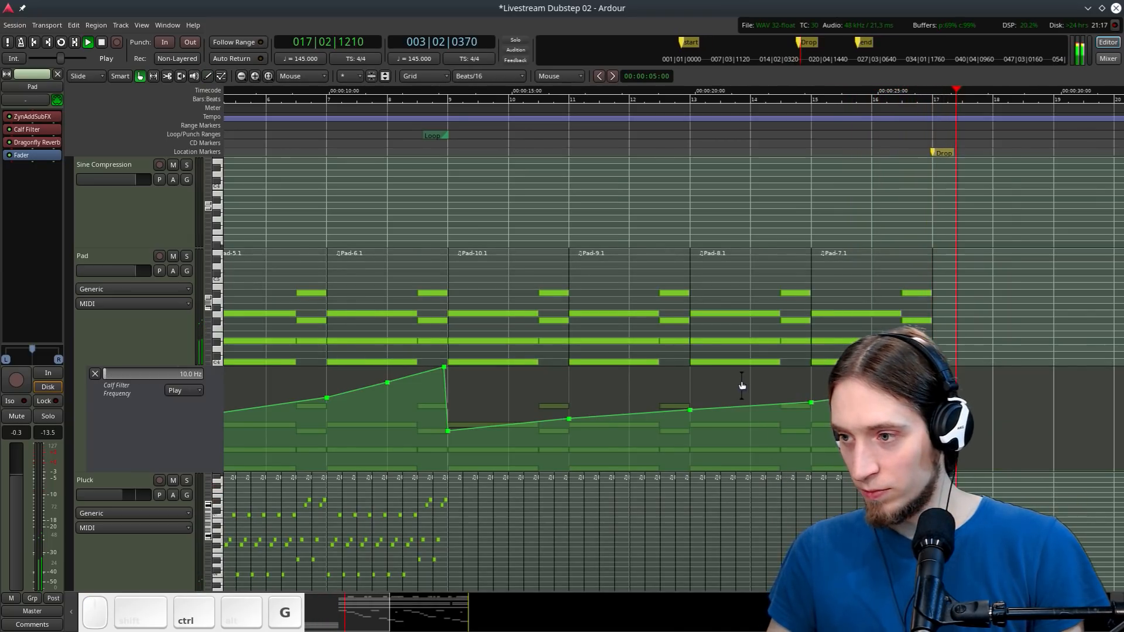
scroll(741, 381, "down", 1)
key("space")
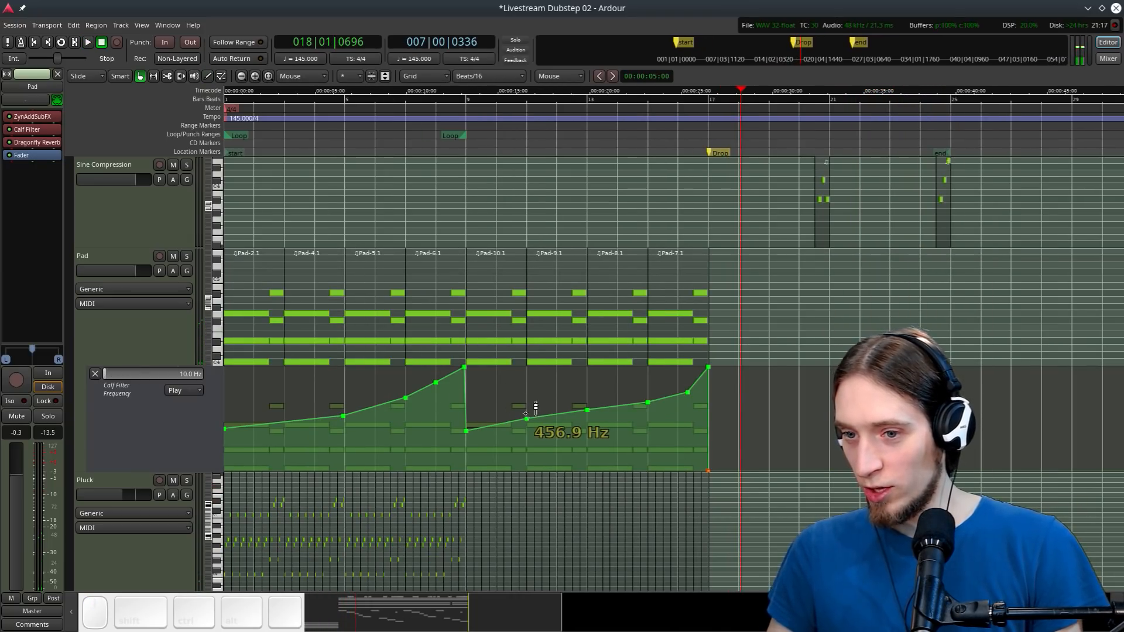
Save the session, play the intro briefly from bar 1 and select the Pad track
left_click_drag(457, 99, 153, 134)
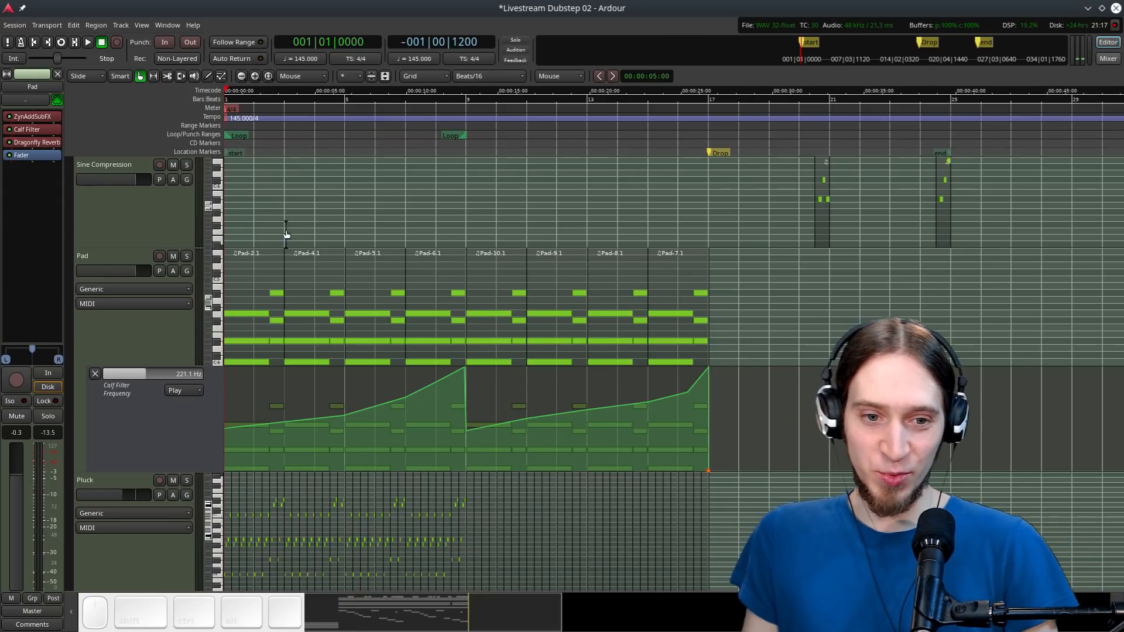
key("ctrl+s")
key("space")
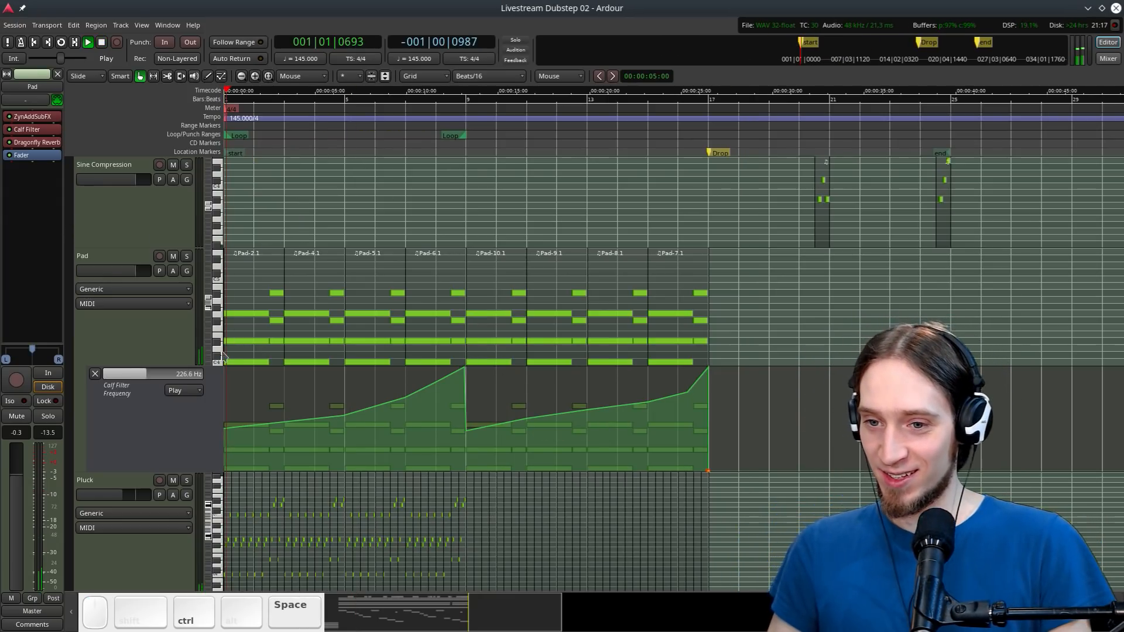
left_click(146, 352)
key("space")
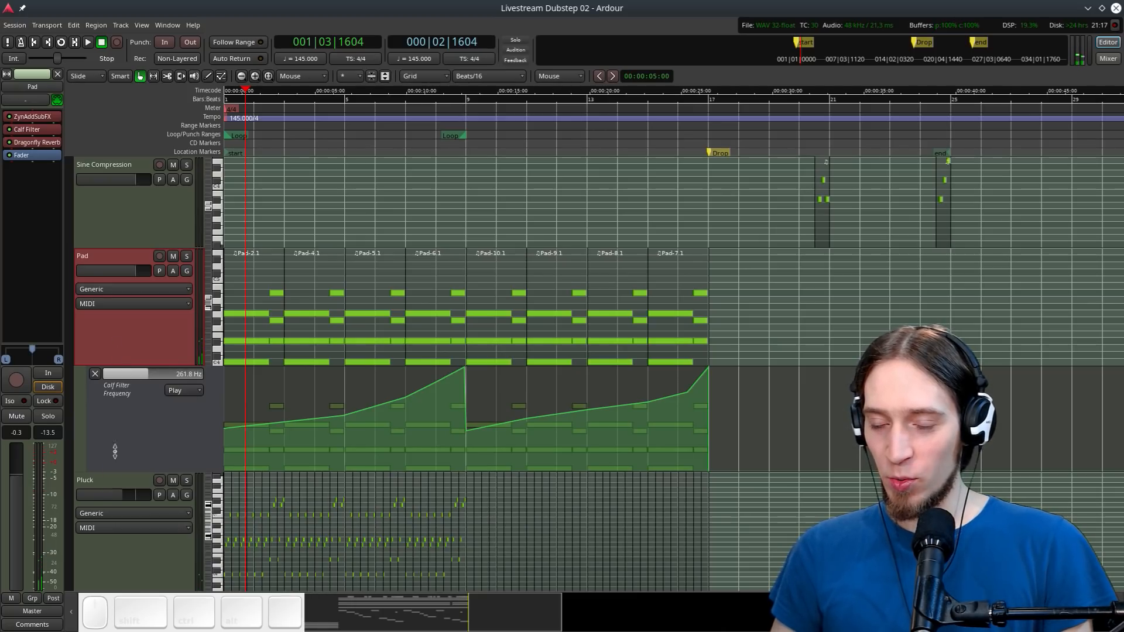
Copy the Calf Sidechain Compressor from the Intro Bass track to the Pad, placing it after Dragonfly Reverb
scroll(140, 375, "down", 4)
scroll(116, 515, "down", 2)
left_click(113, 531)
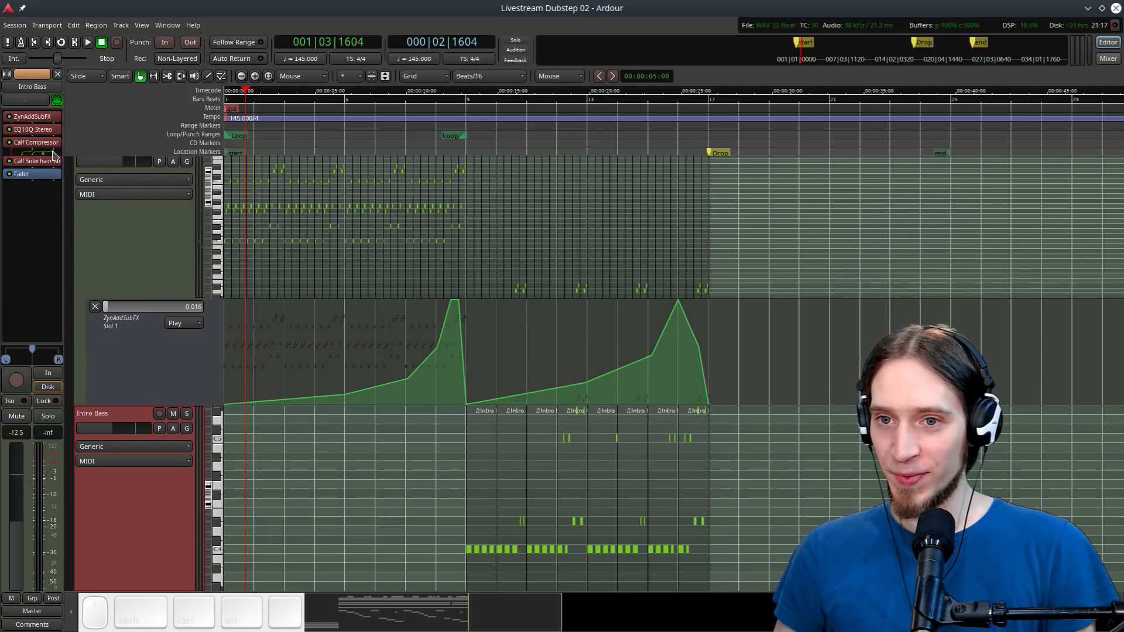
right_click(36, 164)
left_click(82, 331)
scroll(246, 320, "up", 7)
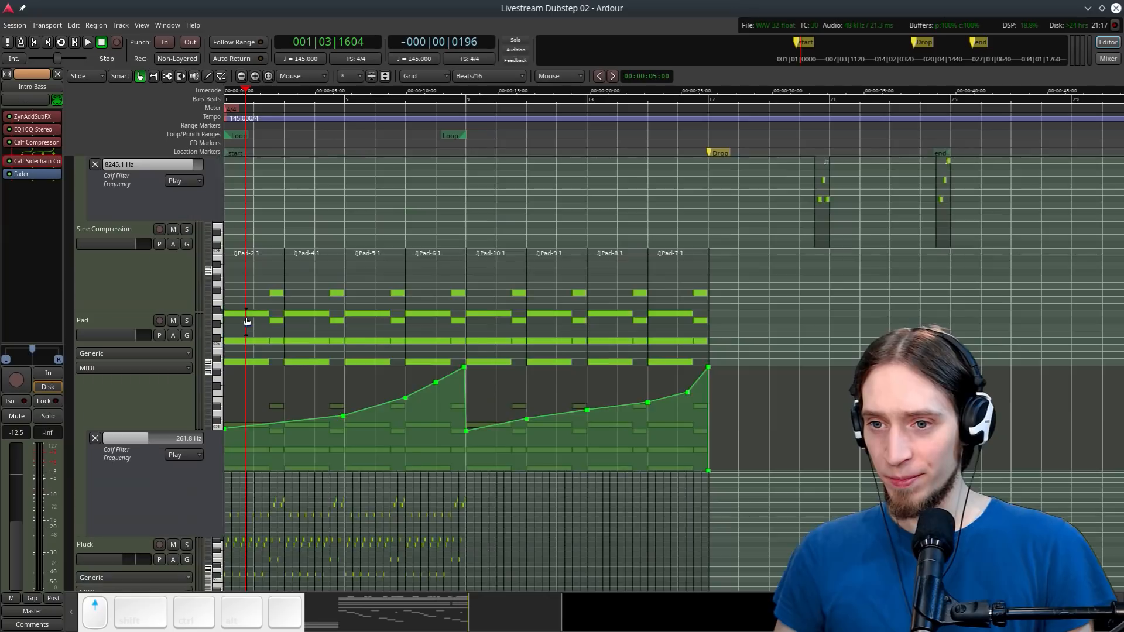
left_click(94, 320)
right_click(24, 162)
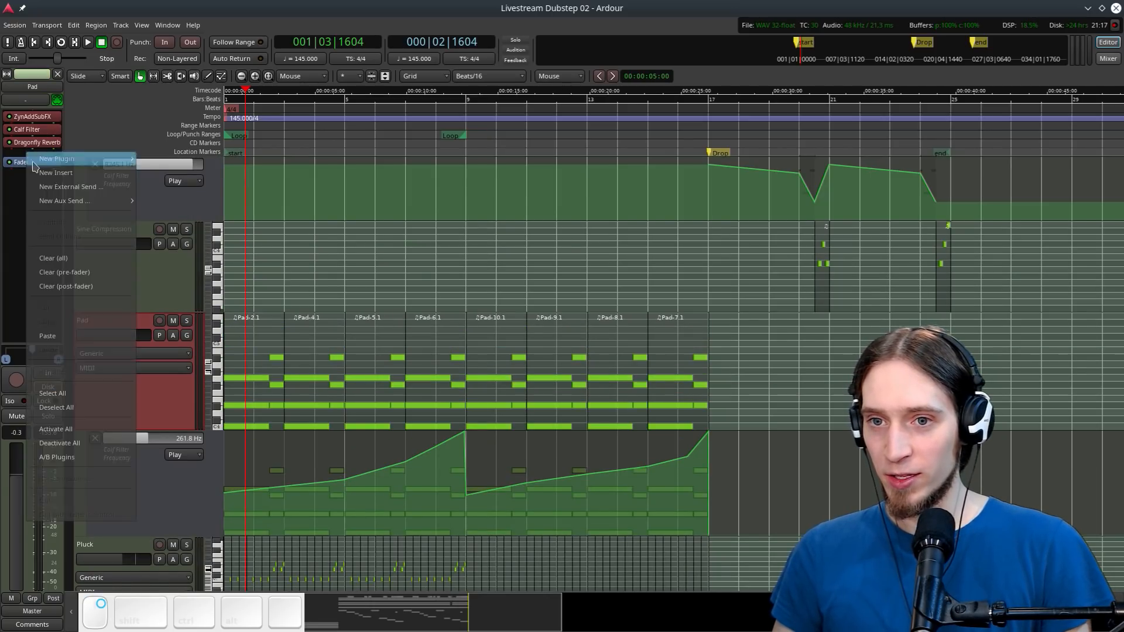
left_click(64, 334)
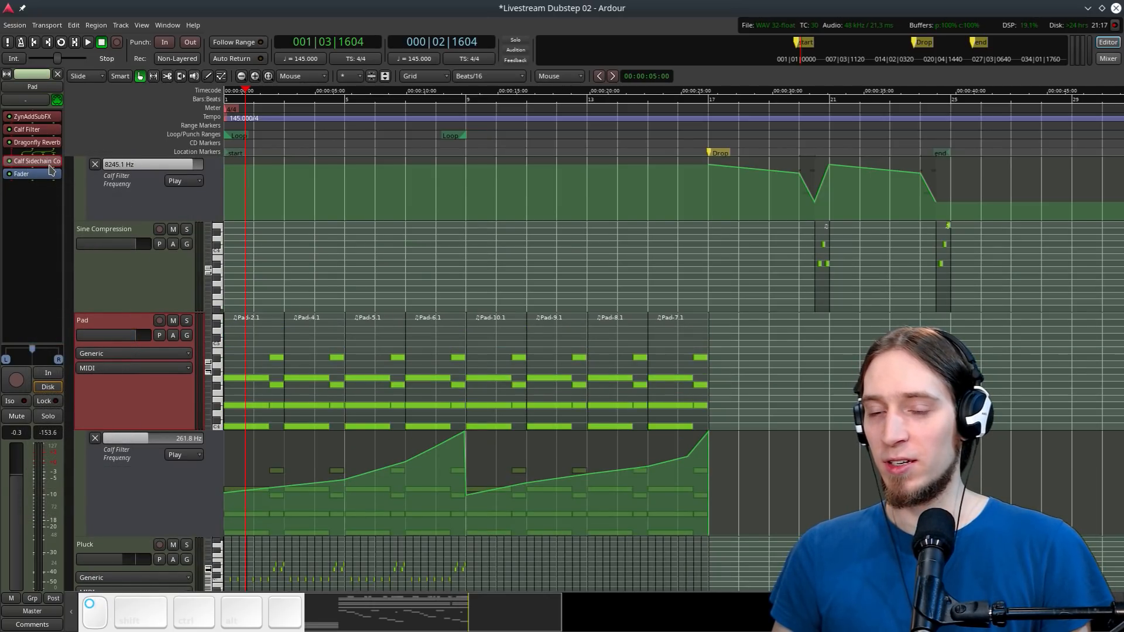
Add a sidechain input fed by a track send to the Pad's compressor and connect it to both sidechain pins
double_click(49, 161)
left_click(441, 71)
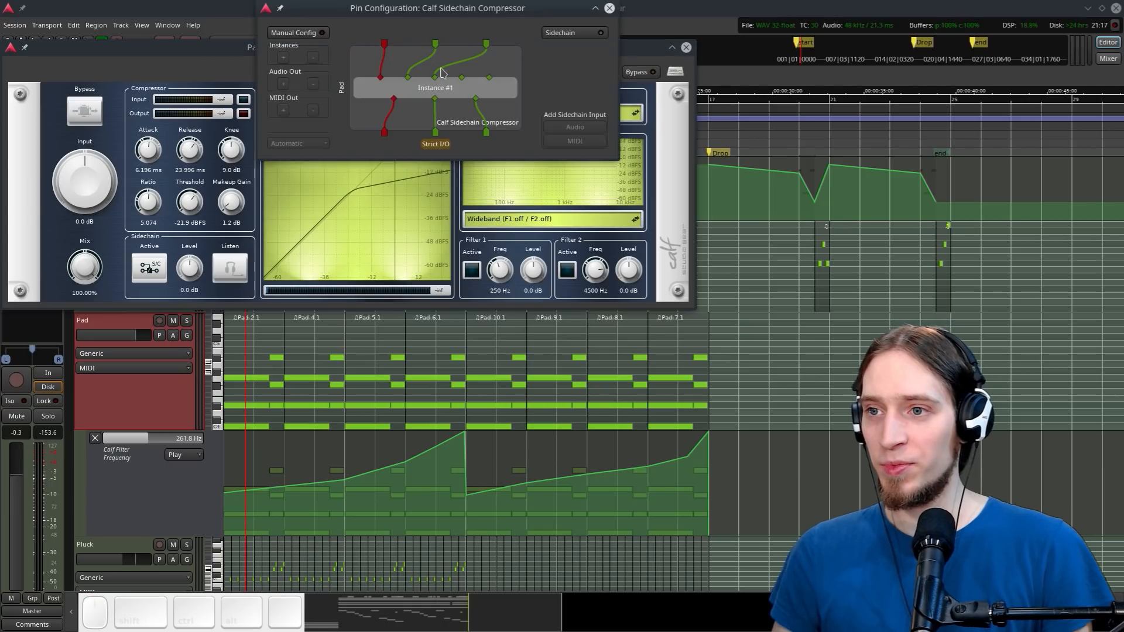
left_click(555, 32)
left_click(564, 47)
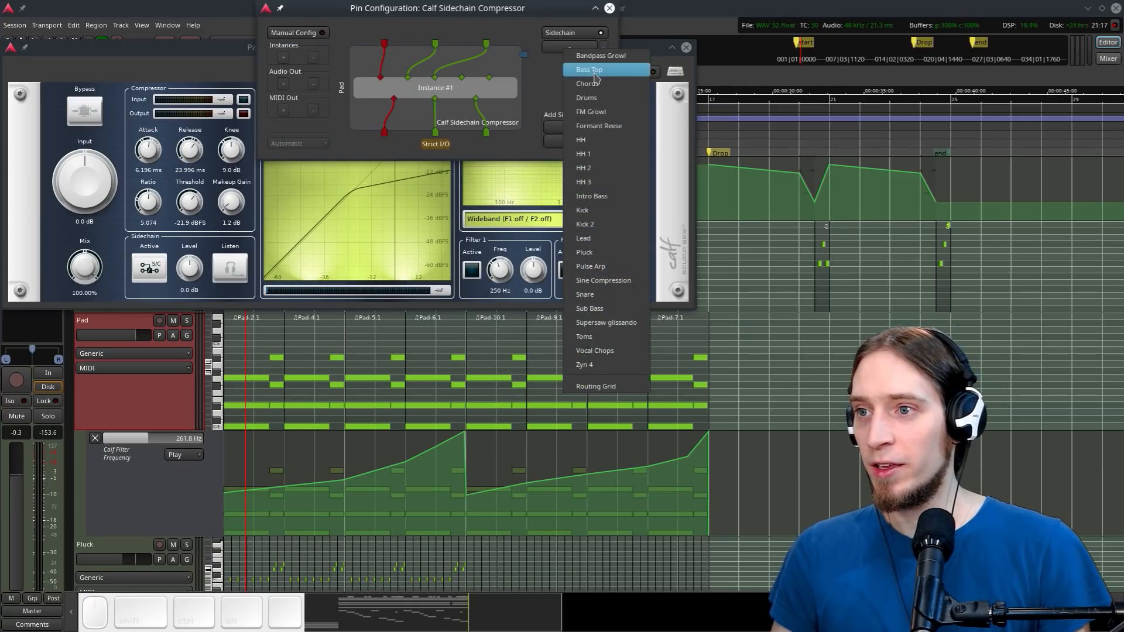
left_click(606, 237)
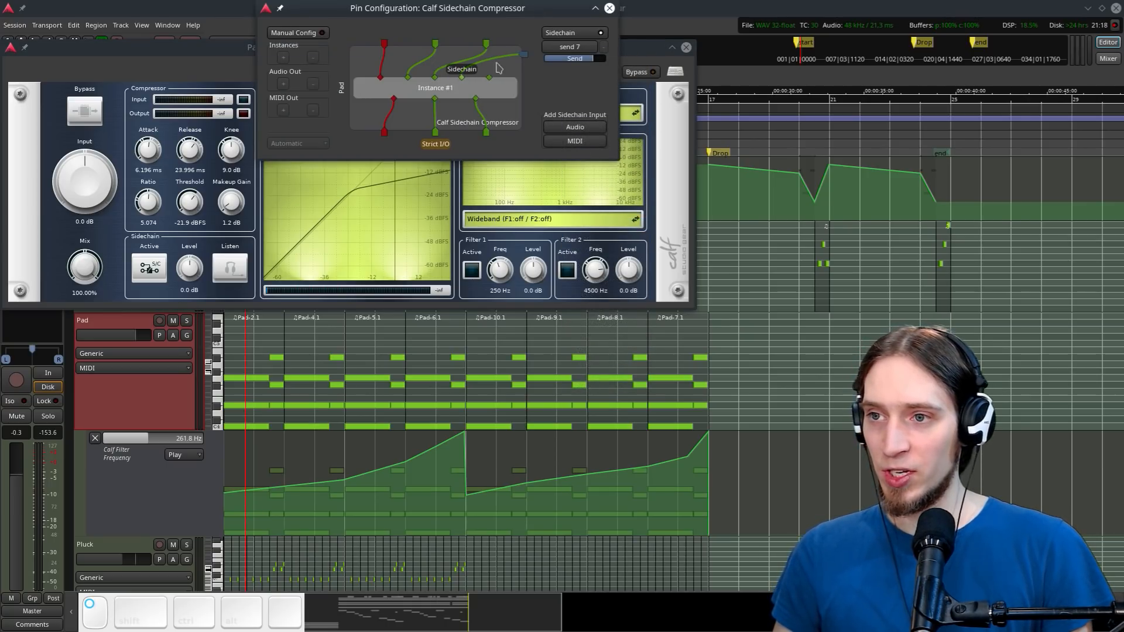
left_click_drag(524, 55, 485, 78)
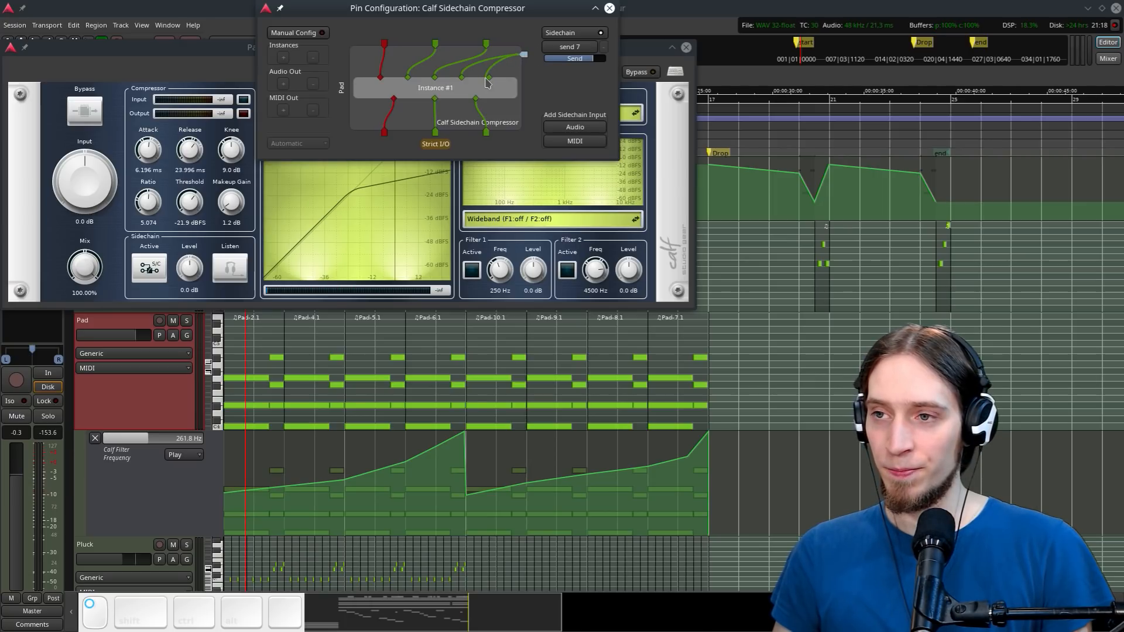
left_click(609, 8)
Play the intro from around bar 9 and solo the Pad briefly to check its sidechain compression
key("space")
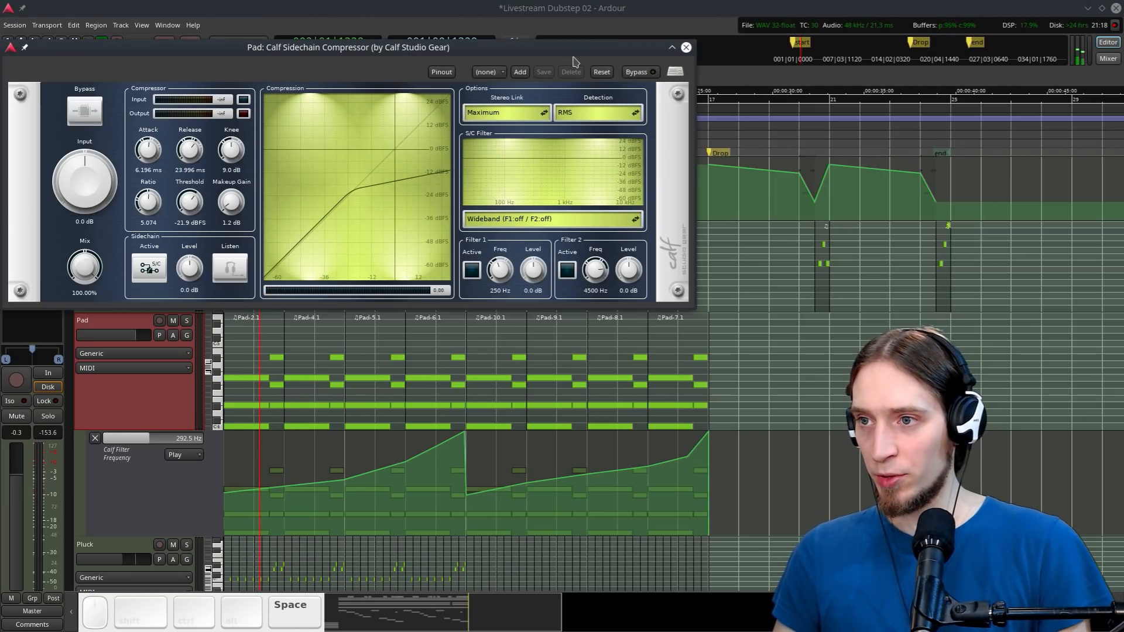
left_click(686, 48)
left_click(439, 128)
key("space")
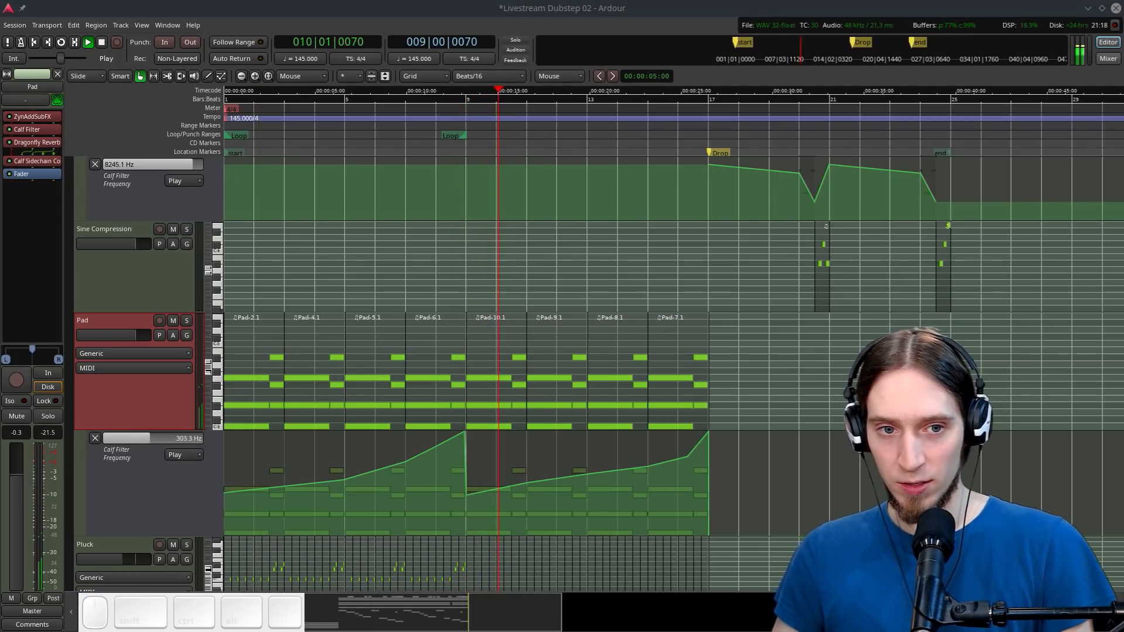
left_click(186, 322)
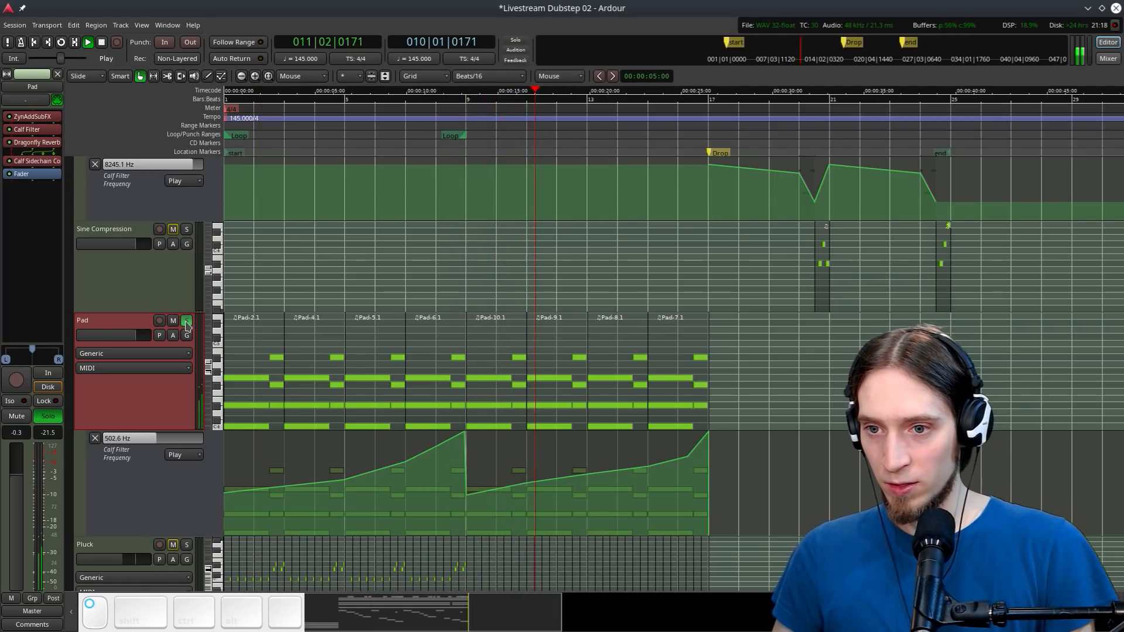
left_click(186, 322)
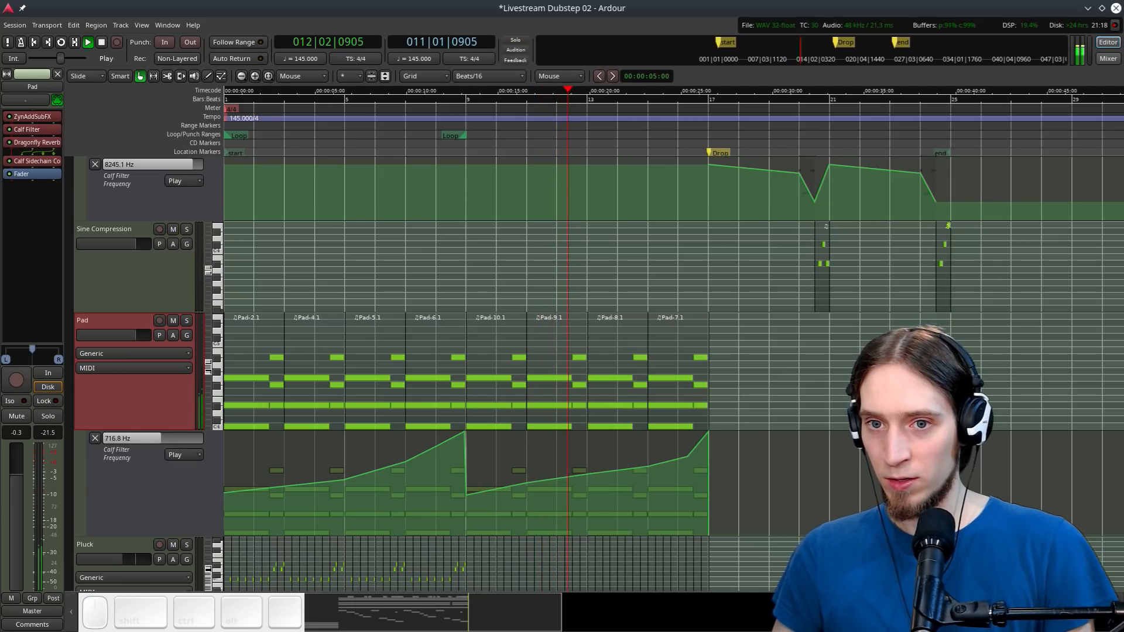
Examine the Pluck, Intro Bass and Kick 2 parts leading into the drop while the intro plays
scroll(819, 357, "down", 2)
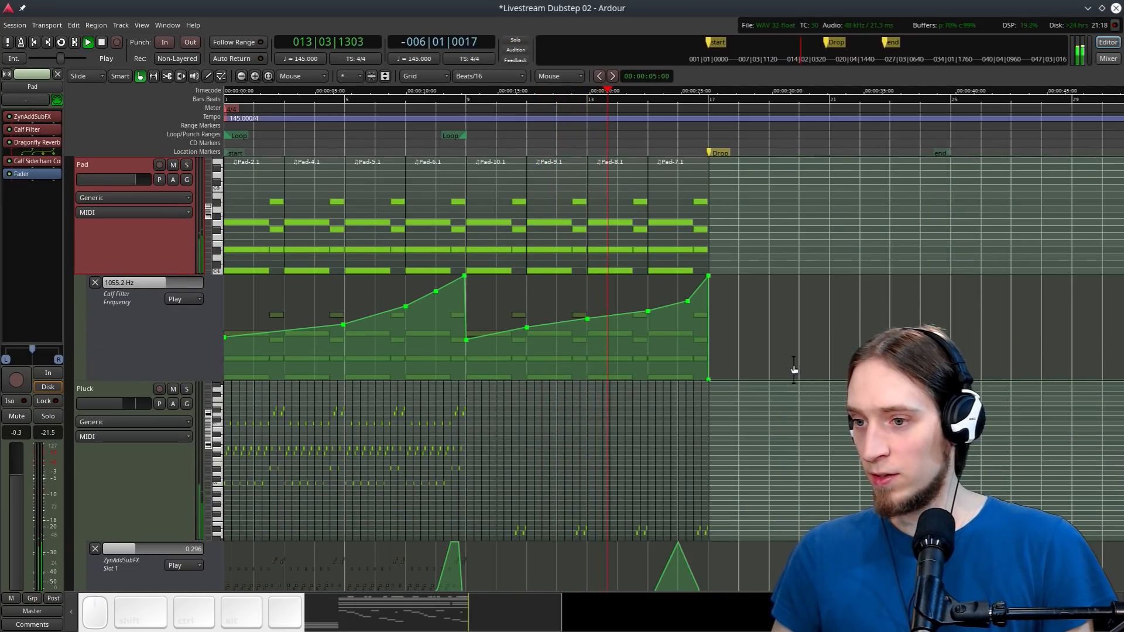
scroll(723, 369, "down", 2)
scroll(722, 369, "up", 1, "ctrl")
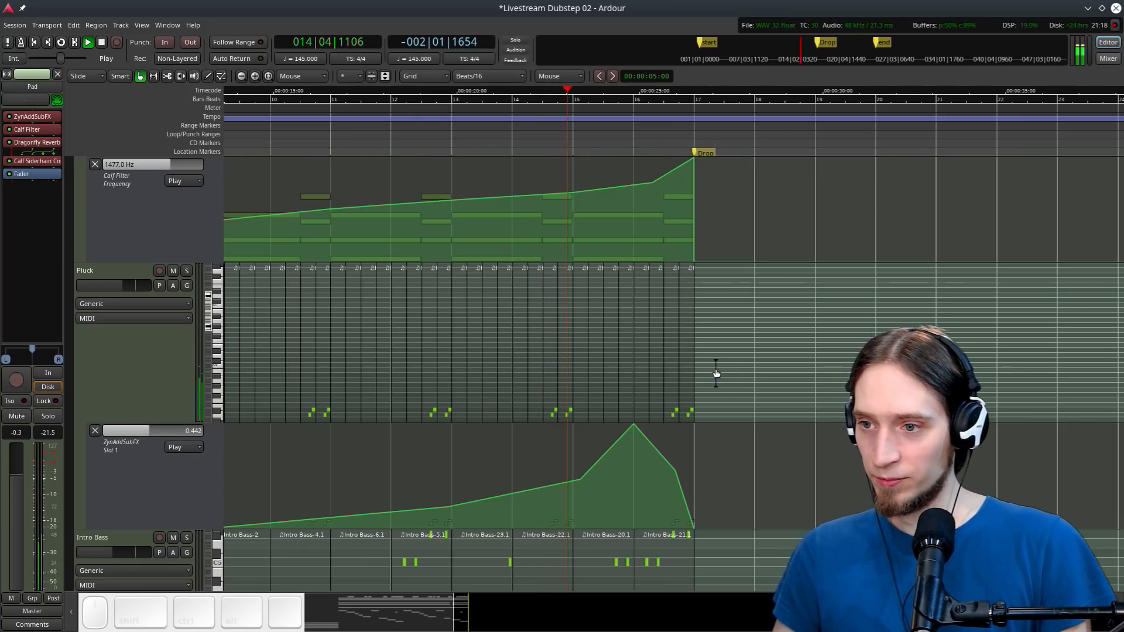
scroll(751, 370, "up", 1, "ctrl")
scroll(581, 399, "down", 10)
scroll(544, 401, "up", 6)
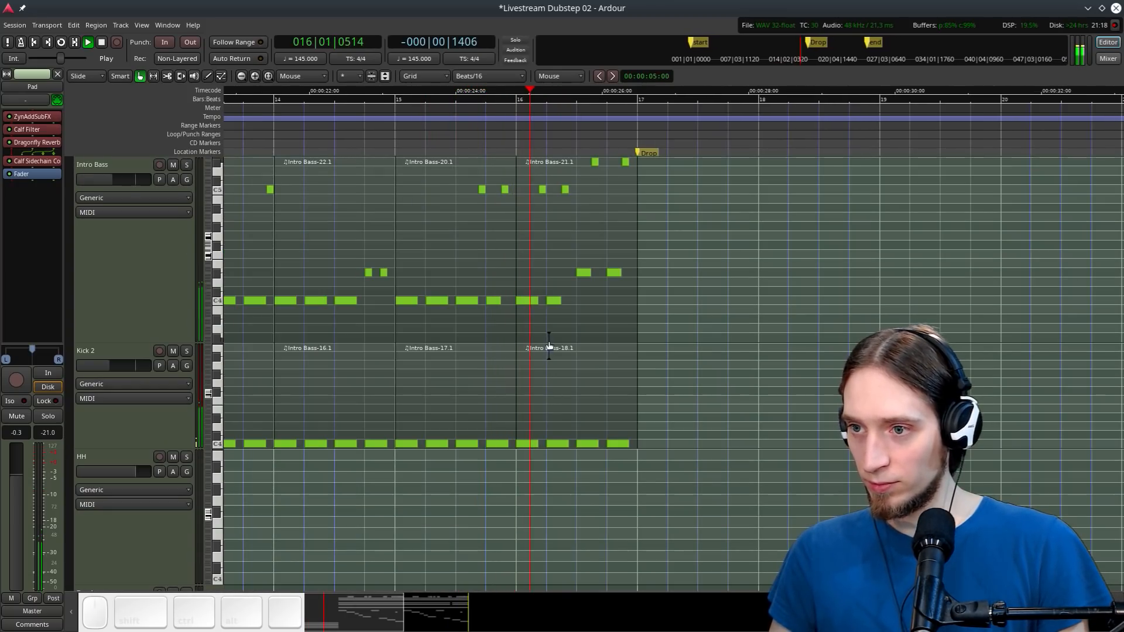
scroll(574, 241, "down", 2, "ctrl")
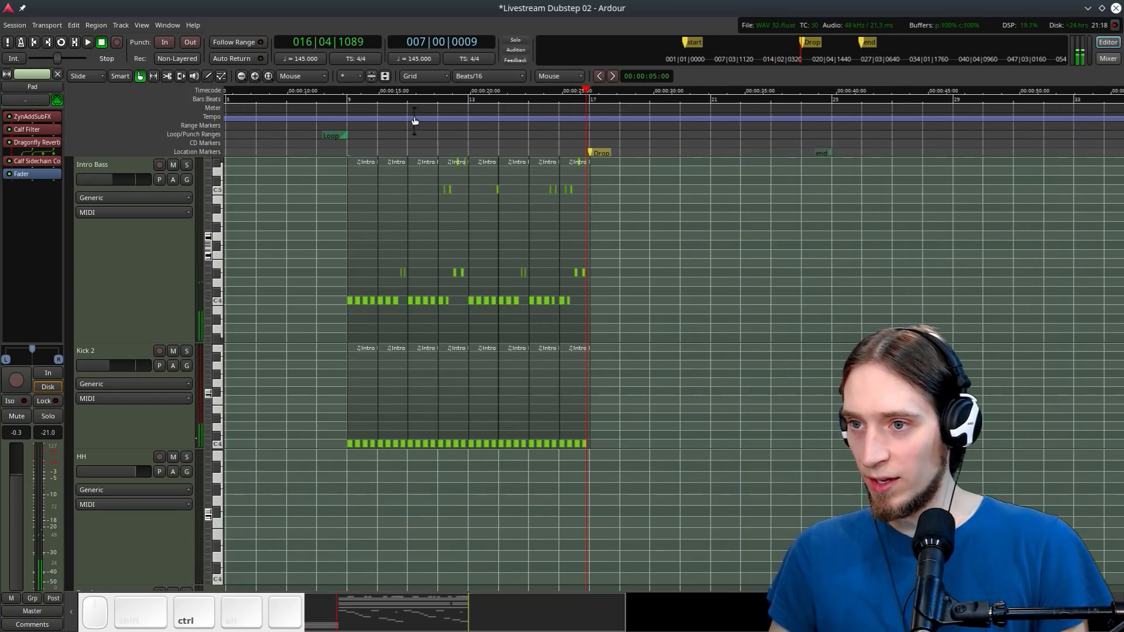
Play the end of the intro from around bar 14 while looking over the Pad and Pluck parts before the drop
left_click(517, 119)
key("space")
scroll(554, 268, "up", 7)
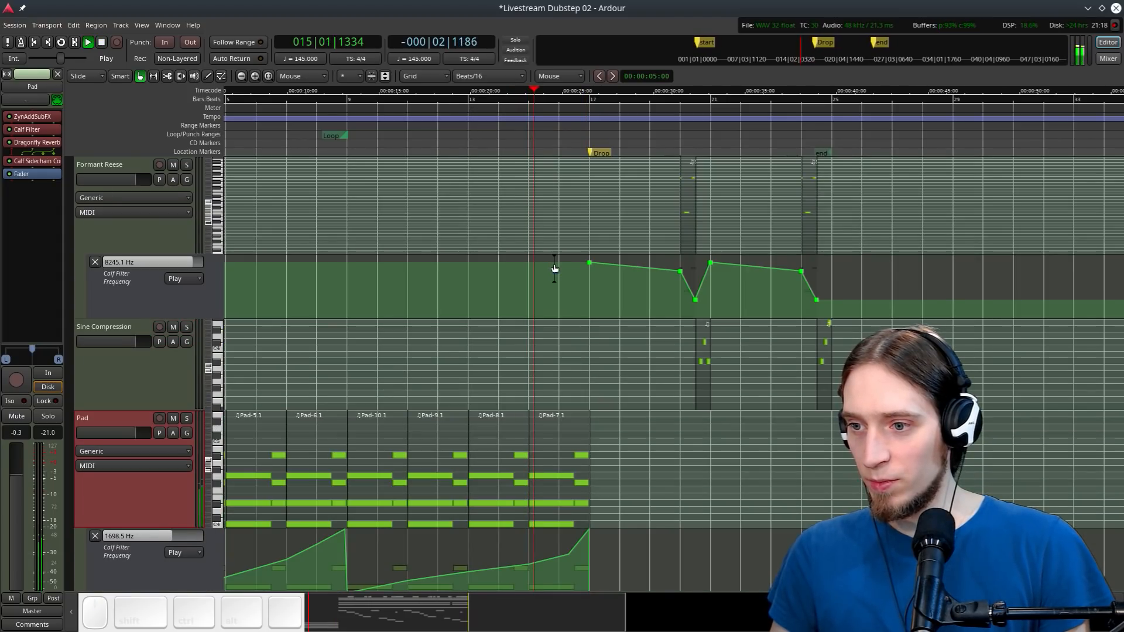
scroll(554, 268, "down", 5)
key("space")
Examine the Pad, Pluck, Intro Bass and Kick 2 parts and their automation in the bars before the Drop marker
scroll(539, 334, "up", 1, "ctrl")
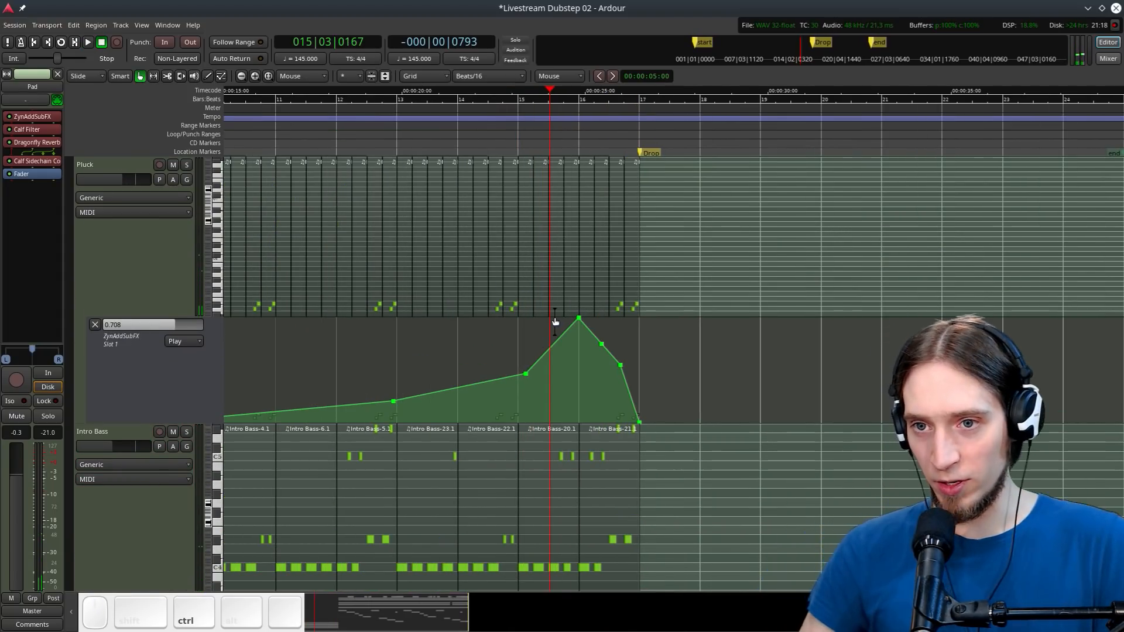
scroll(554, 317, "up", 5)
scroll(512, 352, "down", 10)
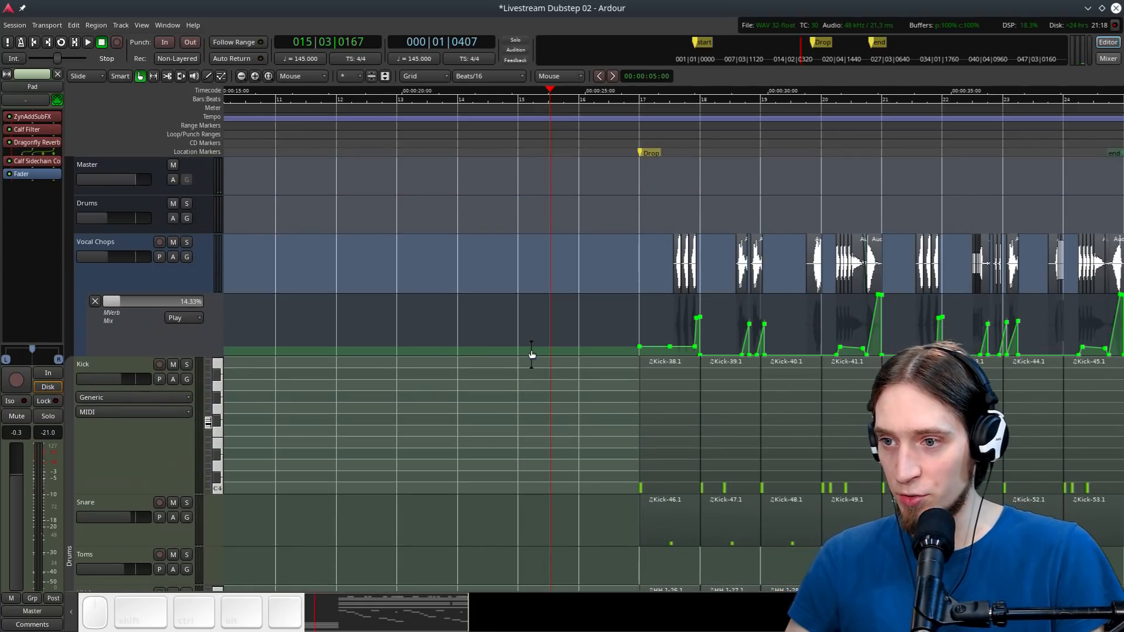
scroll(533, 352, "down", 5)
scroll(533, 347, "up", 8)
scroll(533, 346, "down", 6)
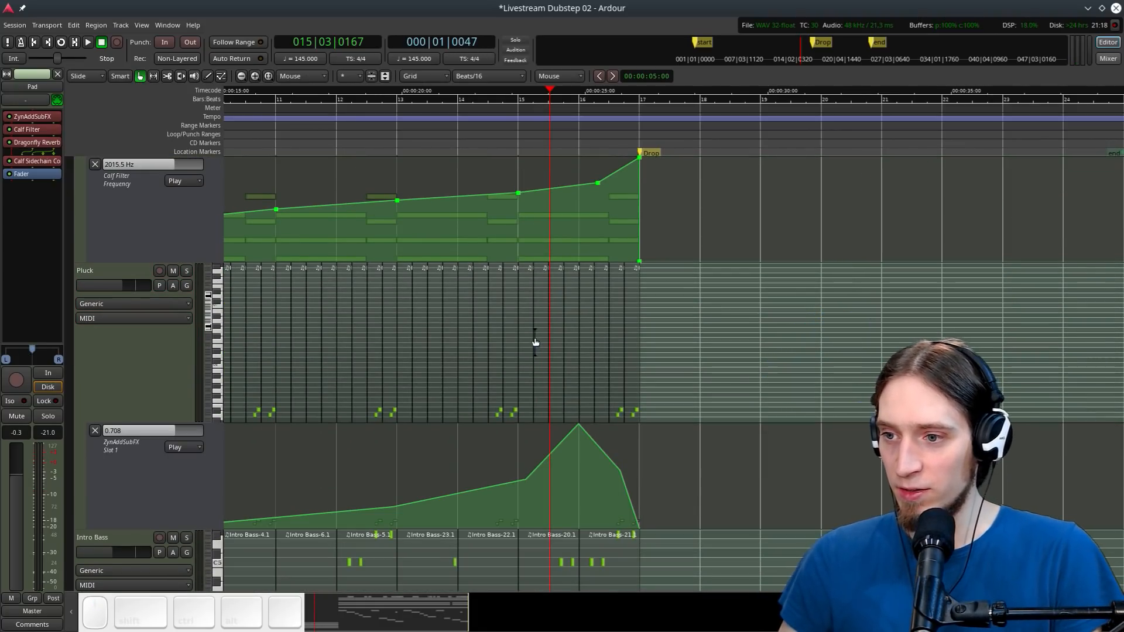
scroll(531, 341, "down", 3)
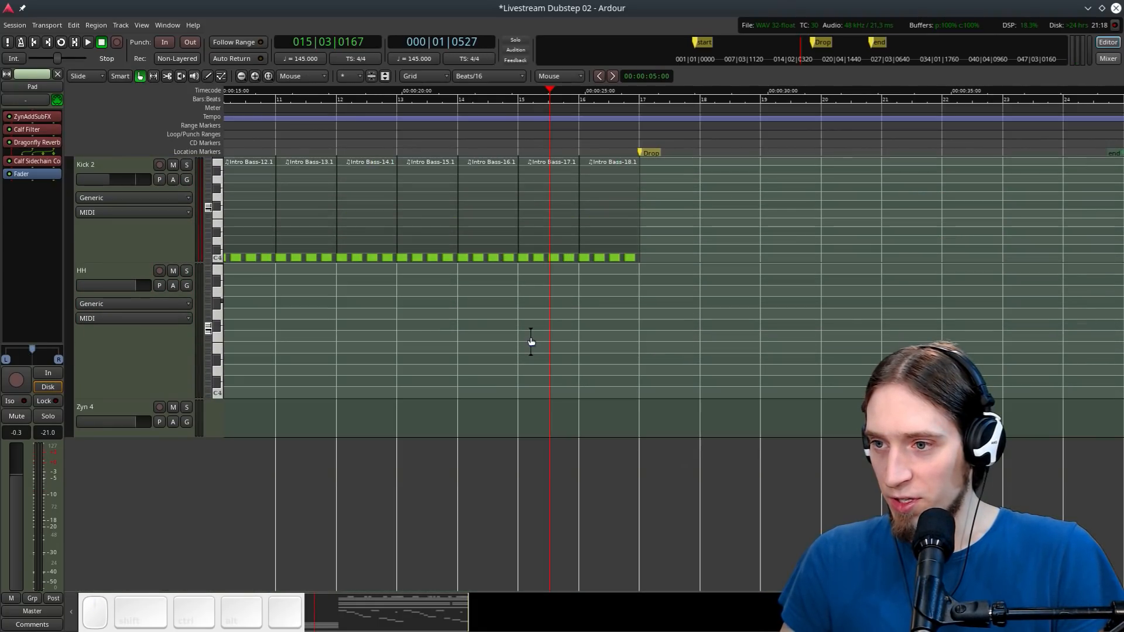
Reduce the Kick 2 track's height slightly and shift its note range so the kick notes sit higher in the track
left_click_drag(162, 249, 208, 226)
scroll(208, 221, "down", 3)
left_click_drag(169, 276, 170, 240)
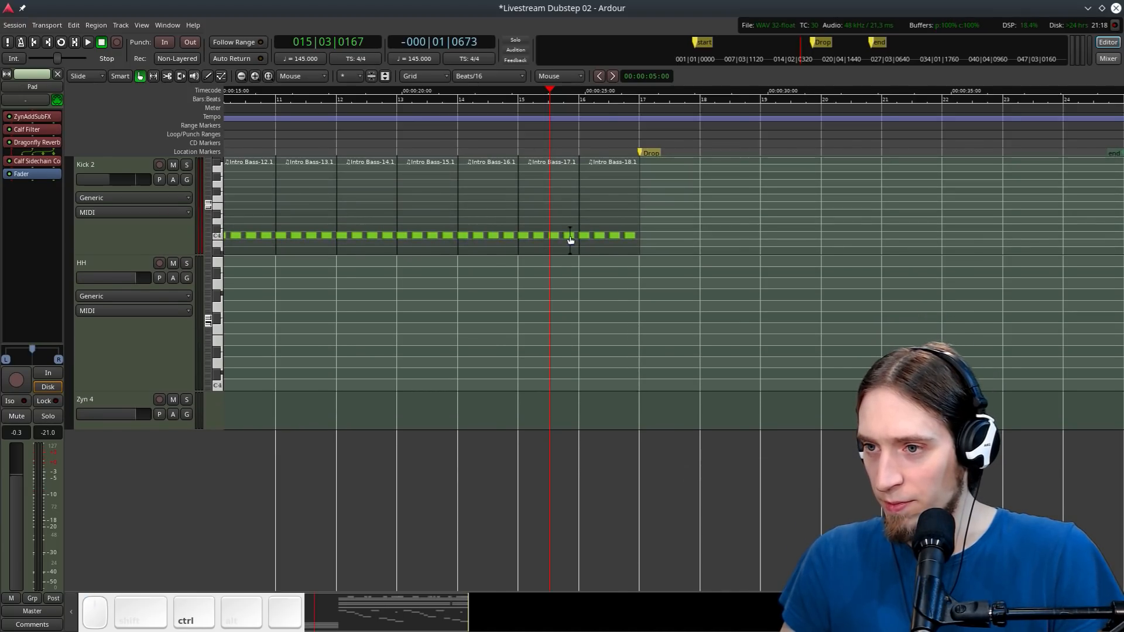
Play the intro from around bar 13 to listen to the Kick 2 rhythm before the drop
scroll(568, 239, "up", 2)
left_click(361, 104)
key("space")
scroll(466, 186, "down", 2)
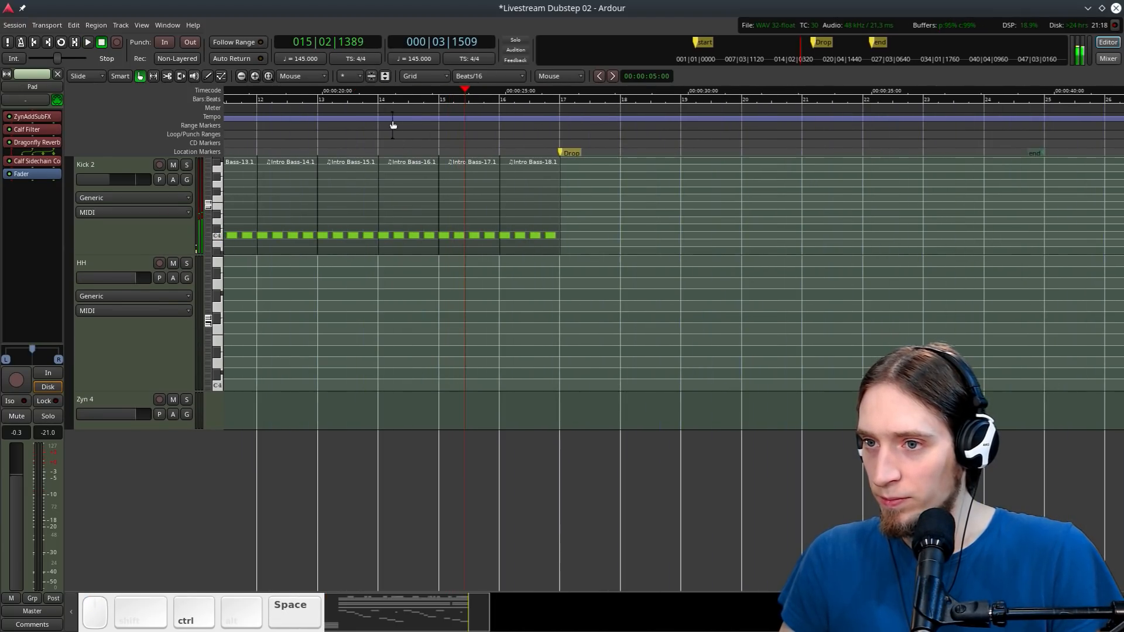
left_click_drag(339, 108, 318, 105)
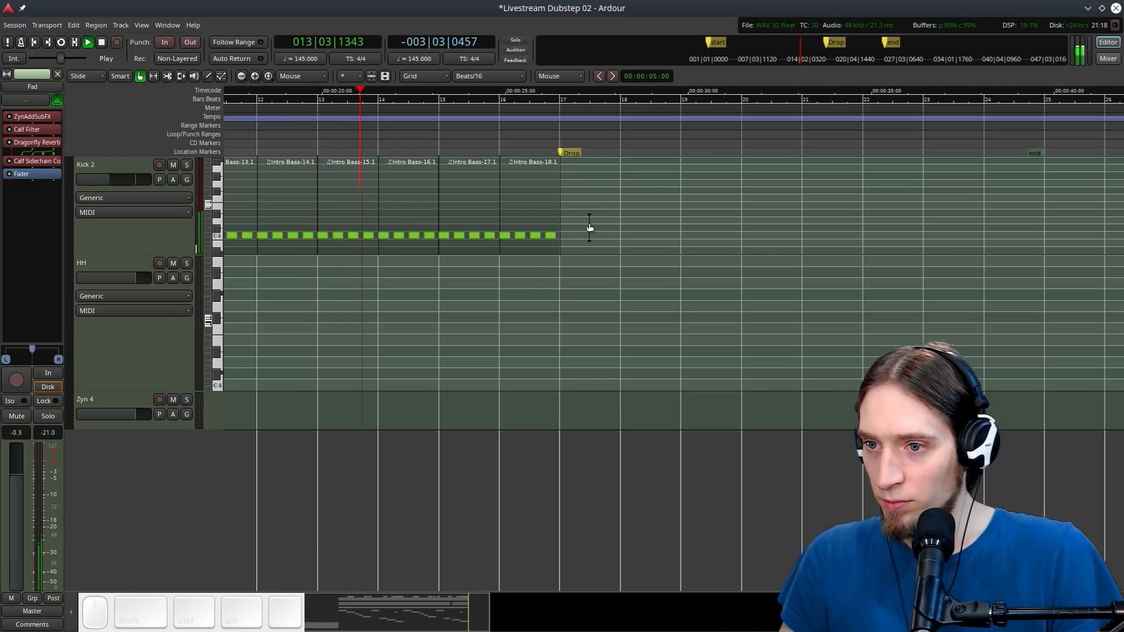
scroll(590, 229, "up", 2)
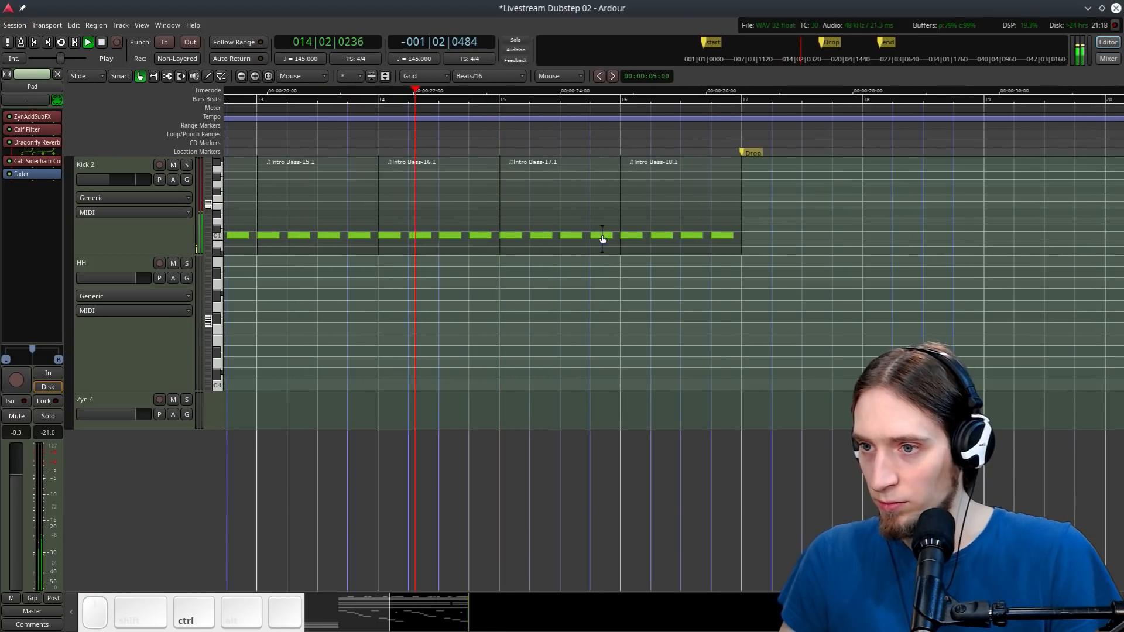
Stop playback and time-stretch the Kick 2 region at bar 15 to half its length, doubling the kick rate
left_click(541, 236)
key("space")
key("t")
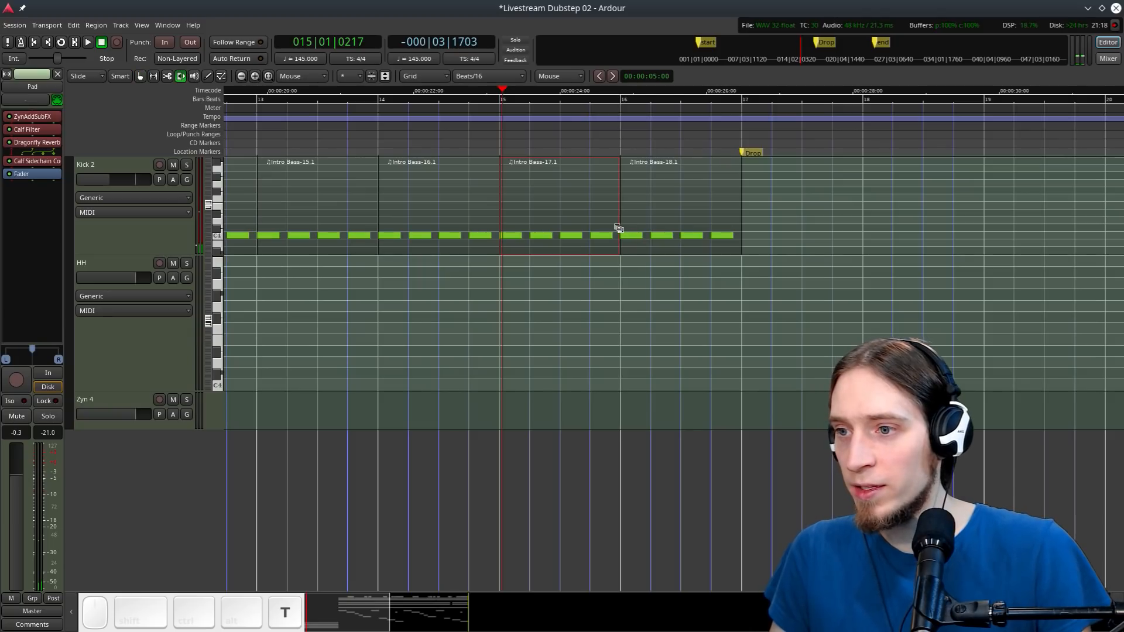
left_click_drag(618, 228, 565, 241)
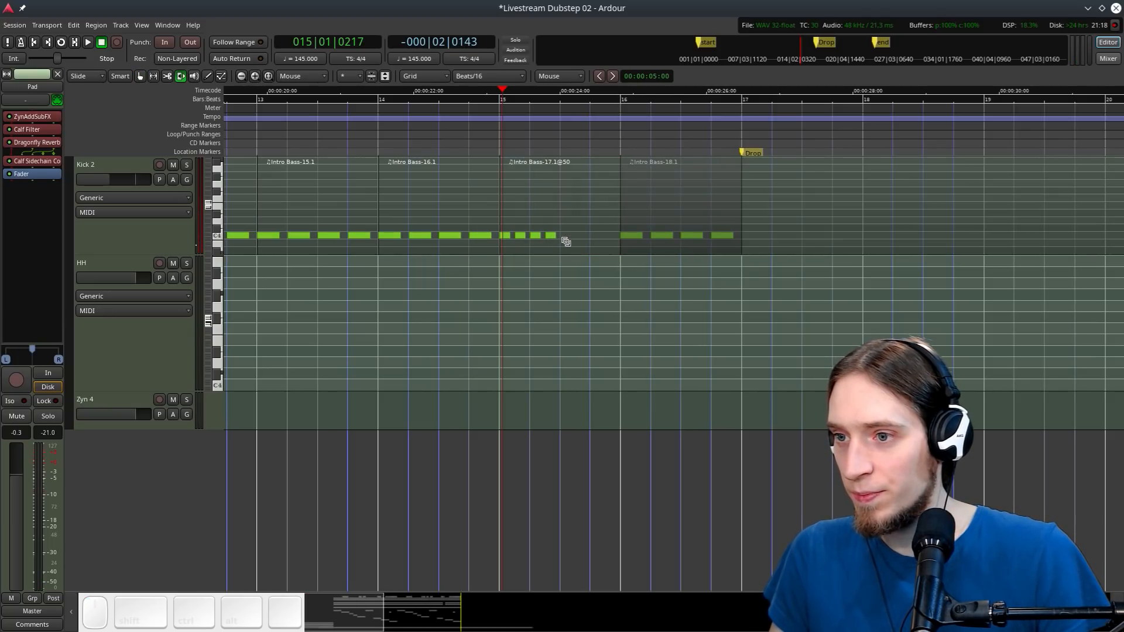
Split off and delete the empty second half of the stretched Kick 2 region, and delete the bar 16 region
left_click(562, 202)
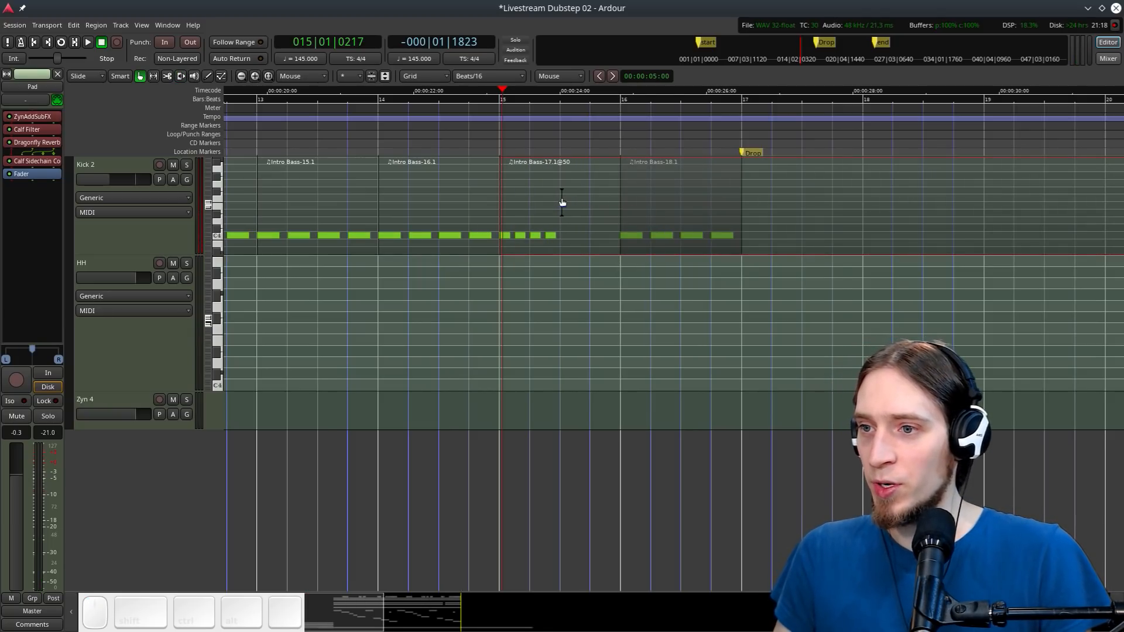
key("s")
right_click(581, 195, "shift")
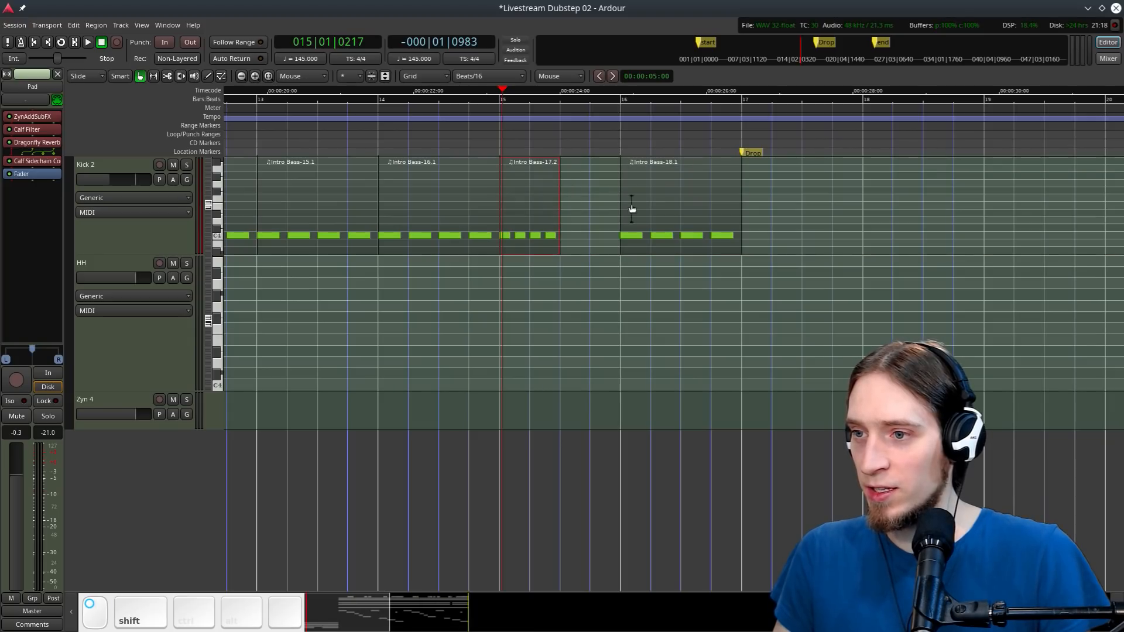
right_click(653, 226, "shift")
Duplicate the half-bar Kick 2 region to fill bar 15 and start bar 16, playing the faster kicks between copies
key("alt+d")
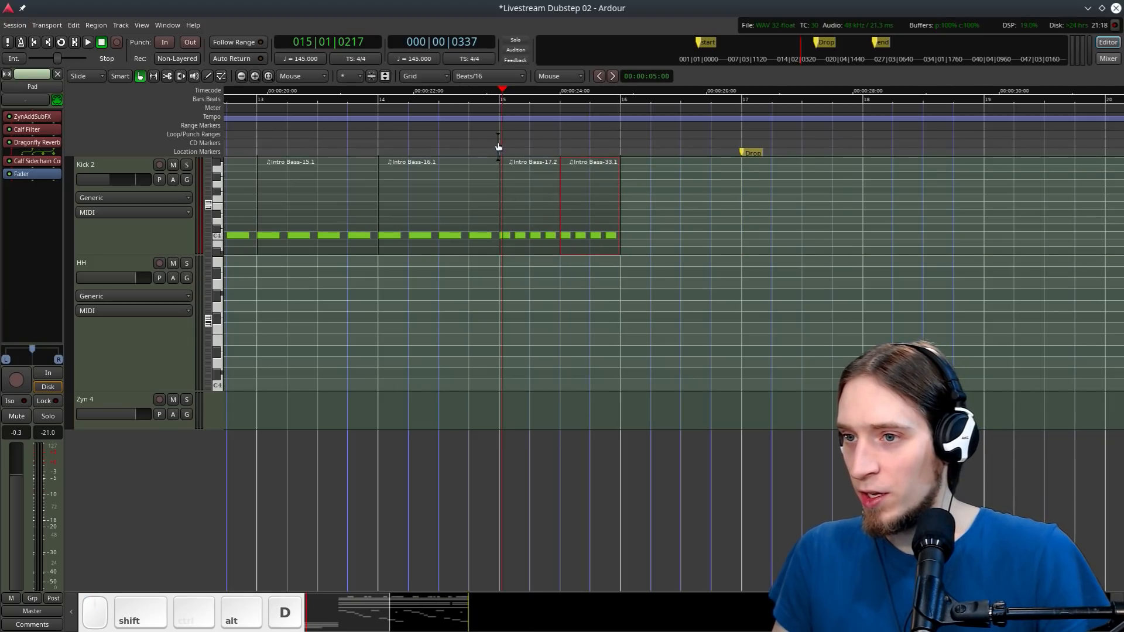
left_click(446, 115)
key("space")
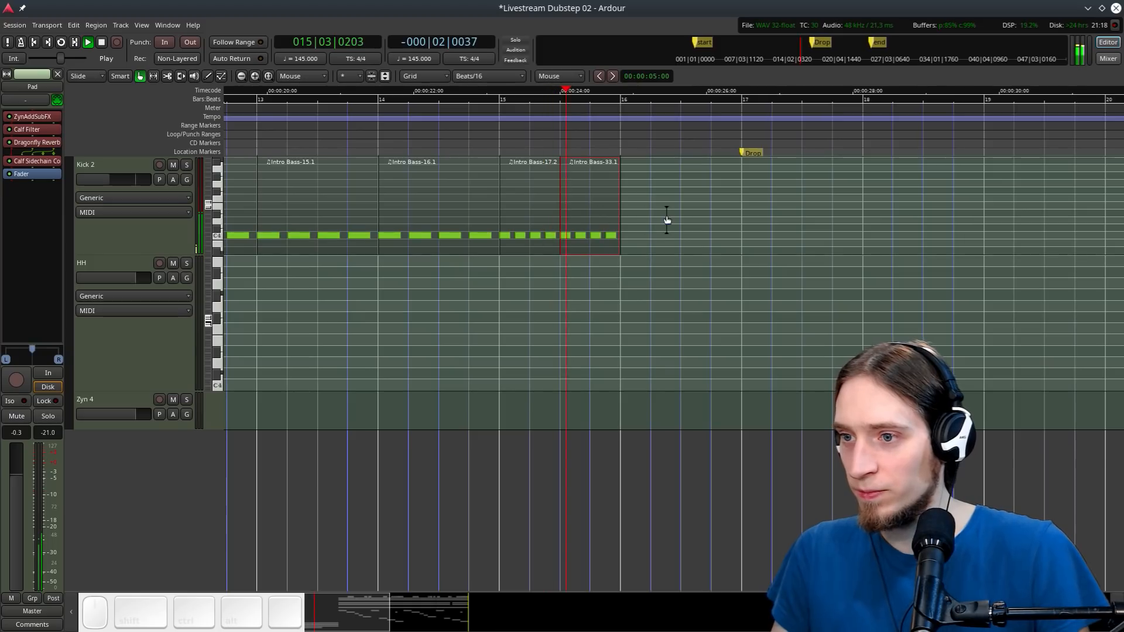
key("space")
key("alt+d")
Time-stretch the Kick 2 region at the start of bar 16 to one beat, doubling the kick rate again
scroll(670, 222, "up", 2)
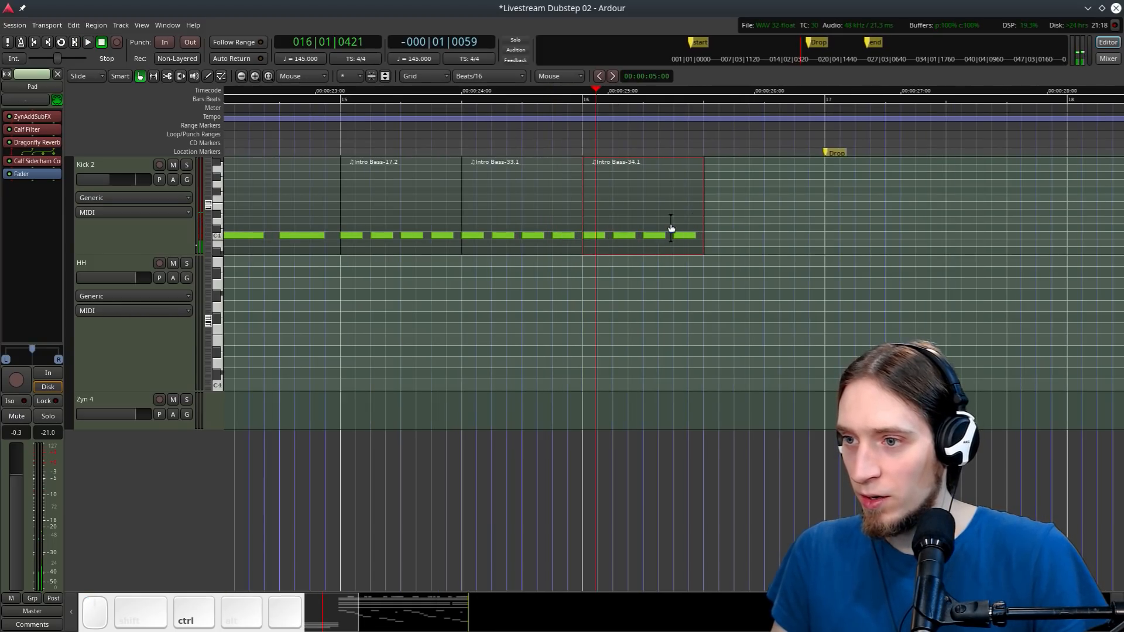
key("t")
left_click_drag(705, 223, 643, 219)
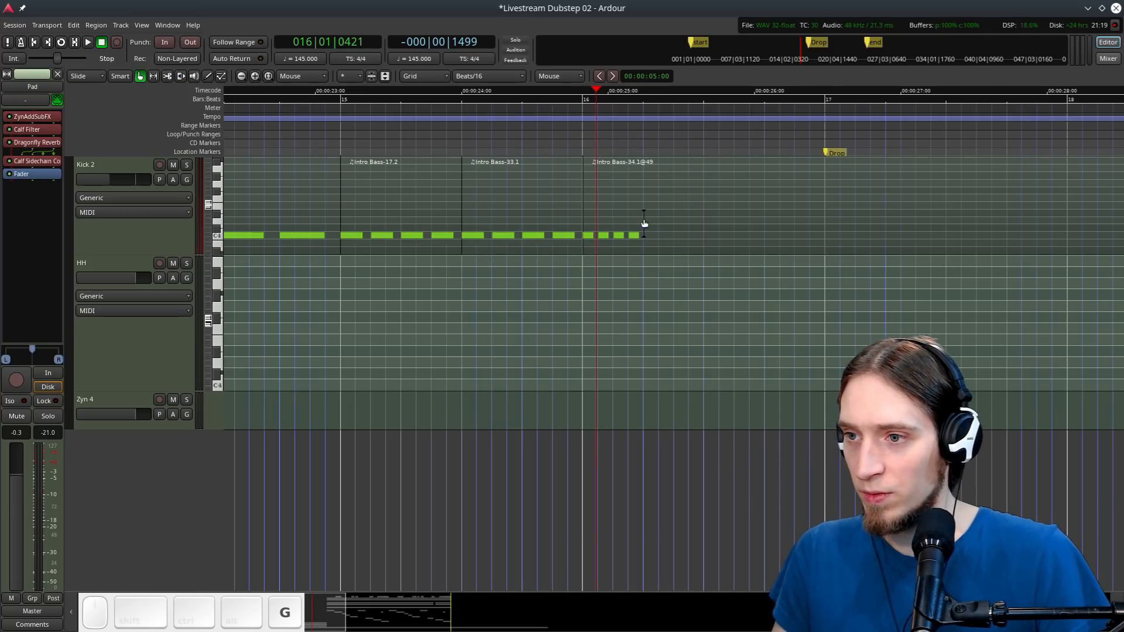
Remove the empty remainder of the stretched region at bar 16 and duplicate the one-beat Kick 2 region
key("s")
left_click(679, 223)
right_click(663, 212, "shift")
left_click(617, 213)
key("alt+d")
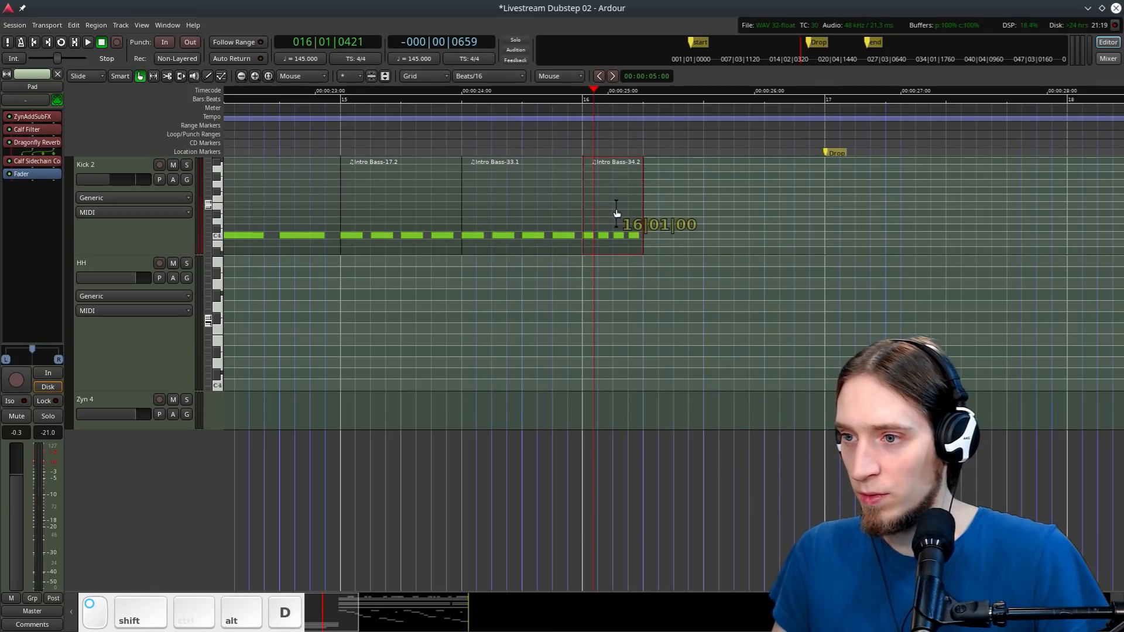
Duplicate the last Kick 2 region twice so the pattern fills bar 16 up to beat 4
key("space")
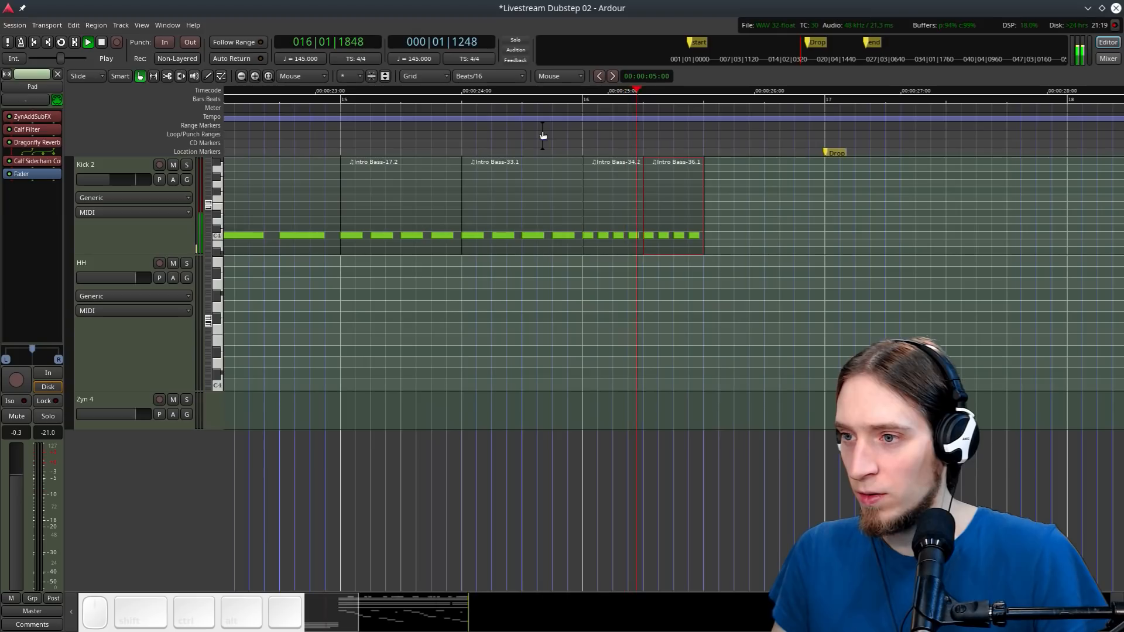
key("space")
key("alt+d")
scroll(791, 235, "up", 1)
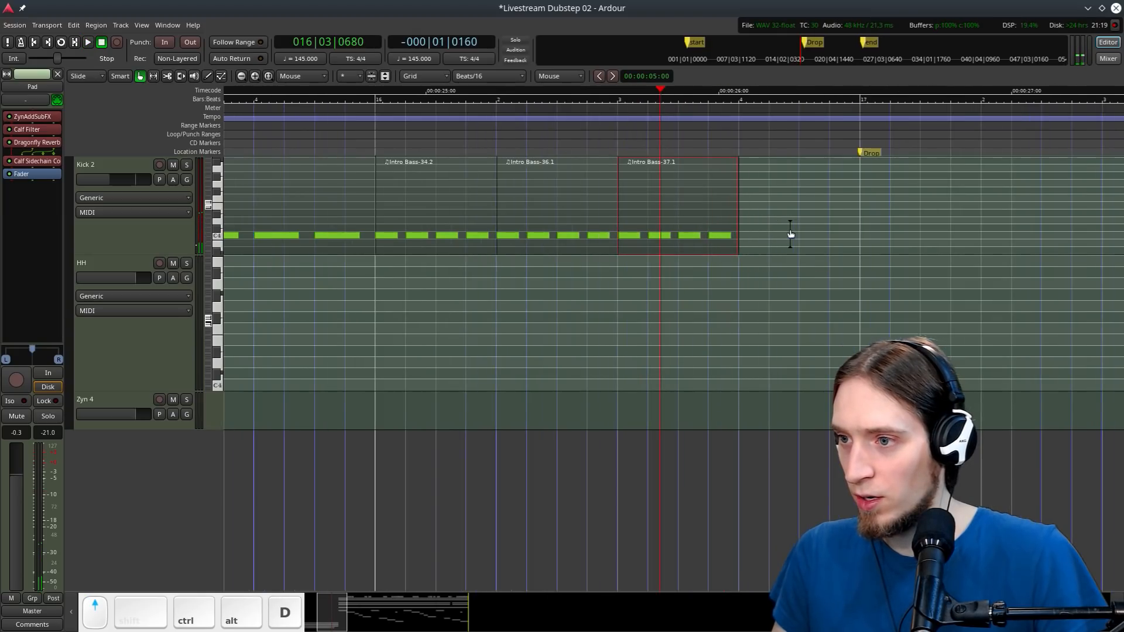
Time-stretch the last Kick 2 region to half its length and duplicate it to fill beat 3 of bar 16
key("t")
left_click_drag(735, 233, 679, 211)
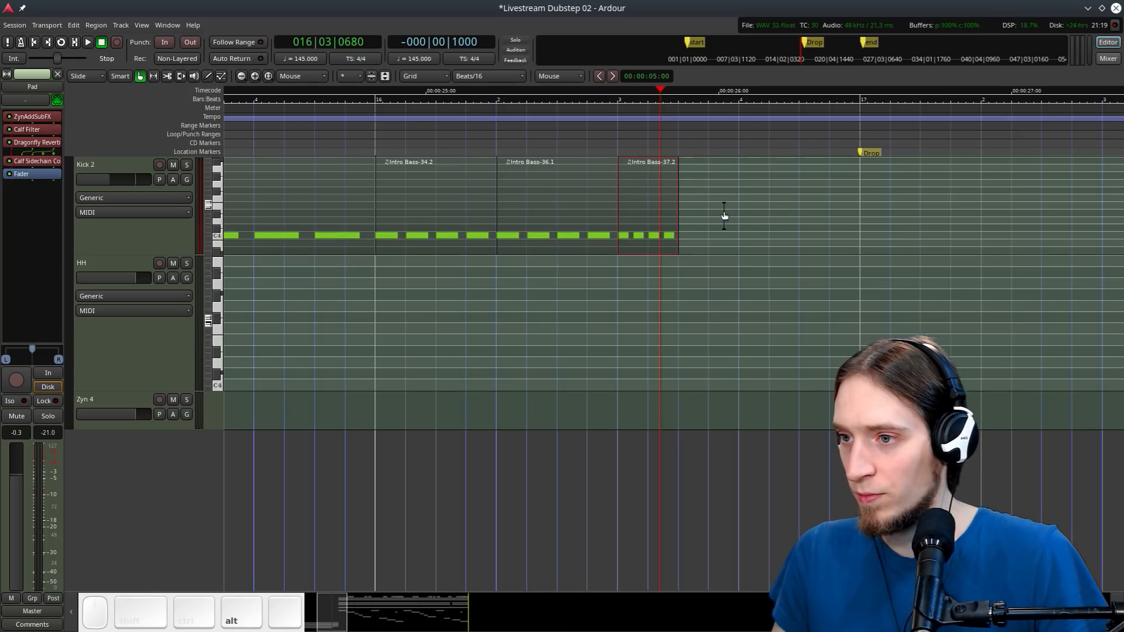
key("alt+d")
Play back the accelerating kick build-up from bar 15 into the end of bar 16
scroll(760, 211, "down", 1)
left_click(565, 126)
key("space")
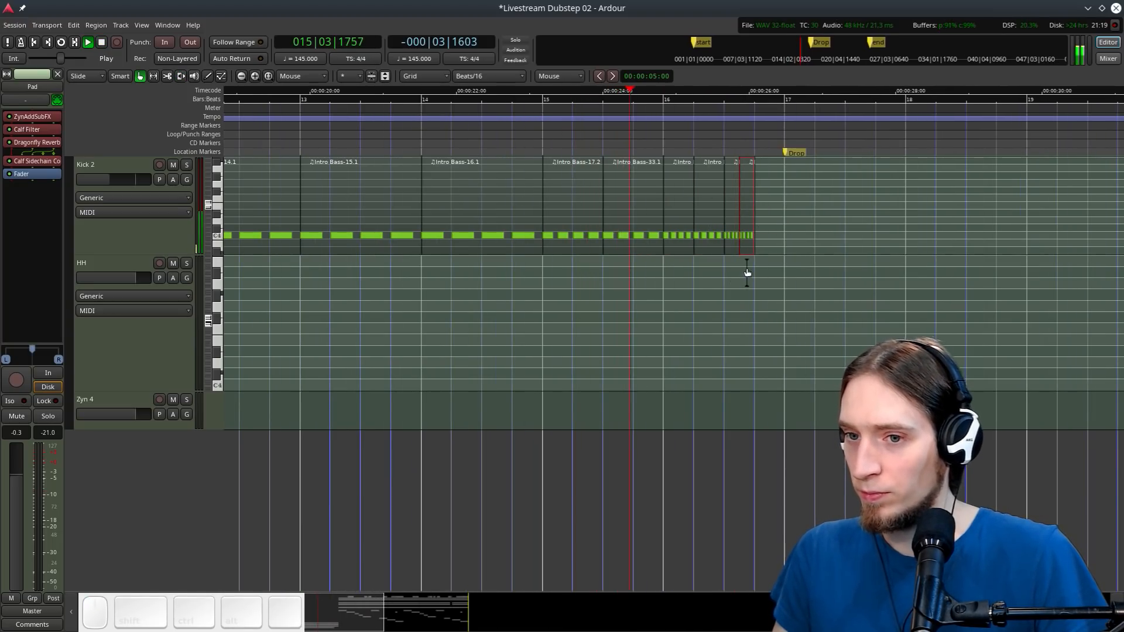
scroll(744, 275, "up", 1)
key("space")
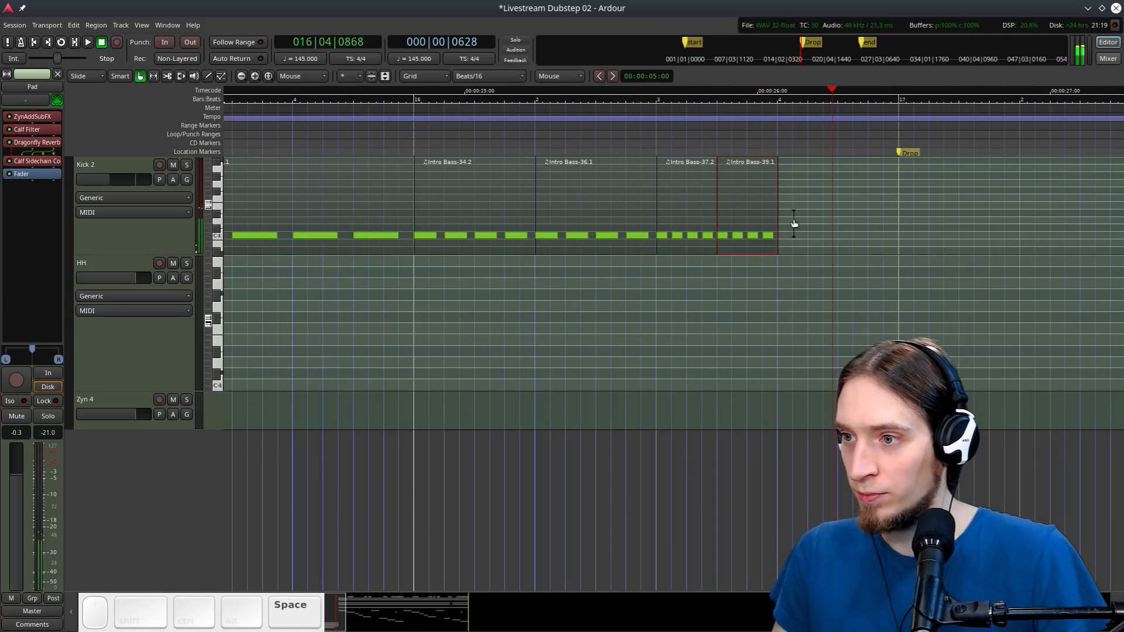
Draw a note on beat 4 of bar 16 in the Snare track, just before the Drop marker
key("d")
scroll(791, 228, "down", 10)
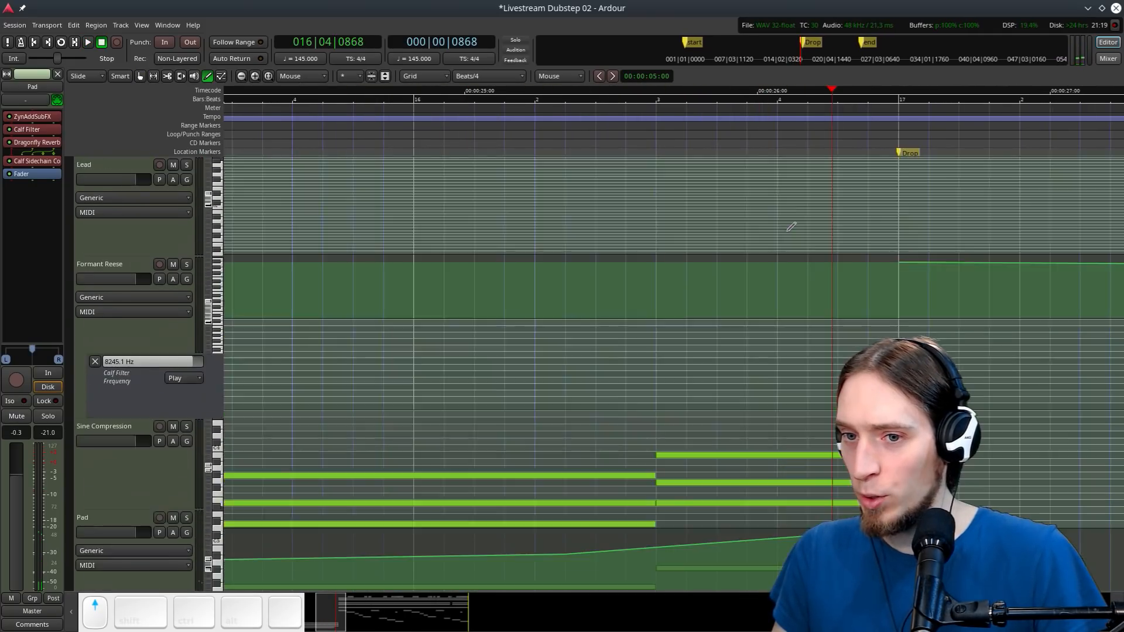
scroll(791, 227, "up", 6)
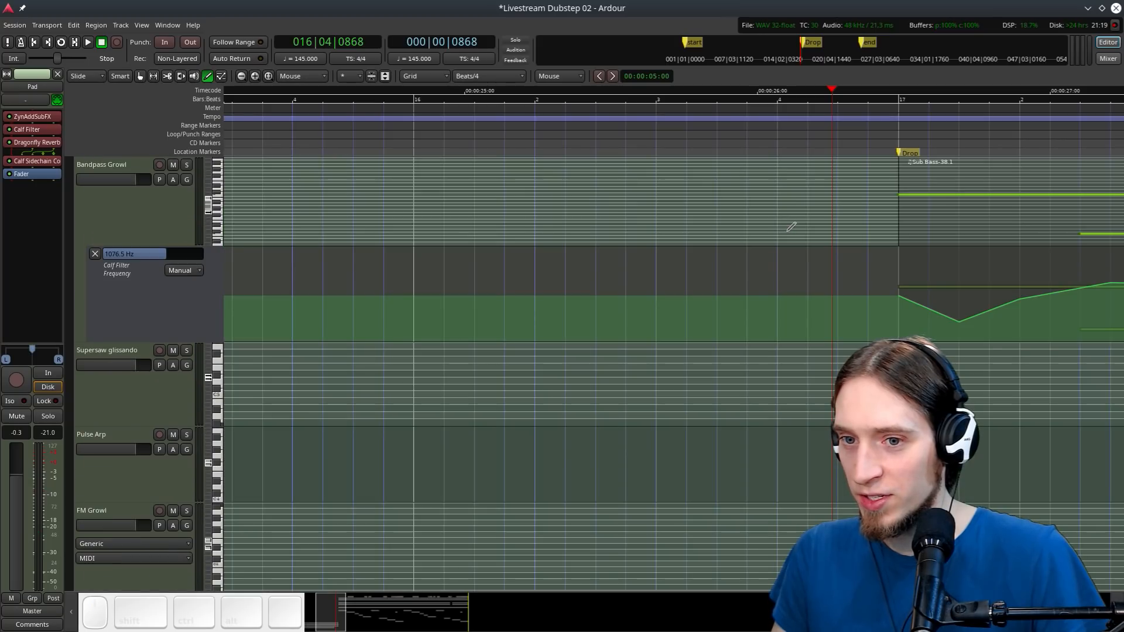
scroll(791, 226, "up", 3)
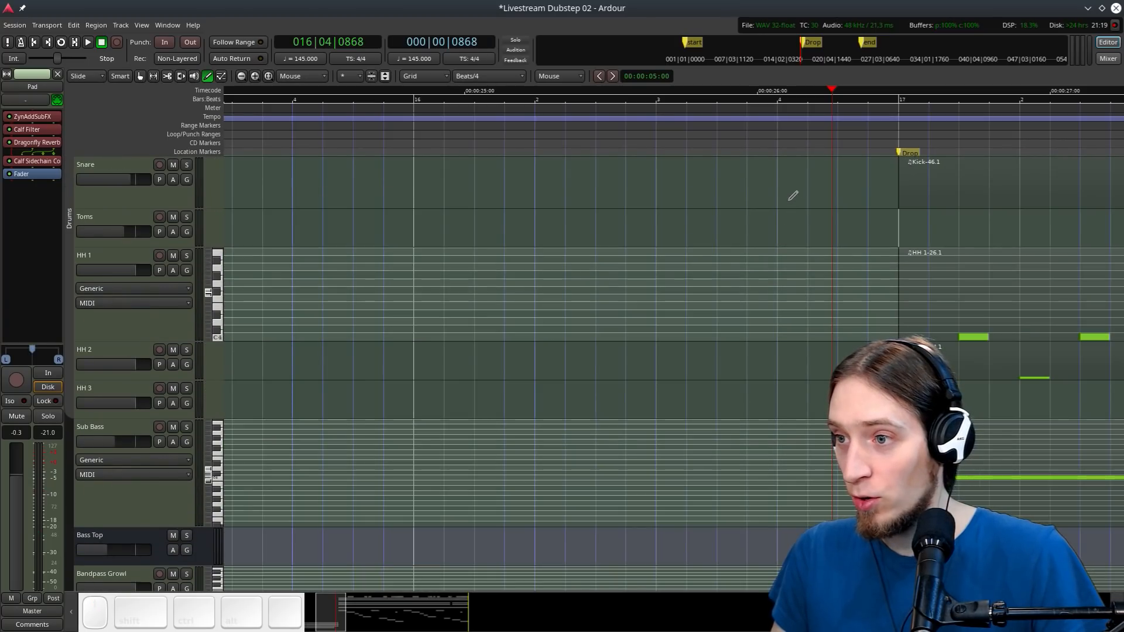
left_click(786, 206)
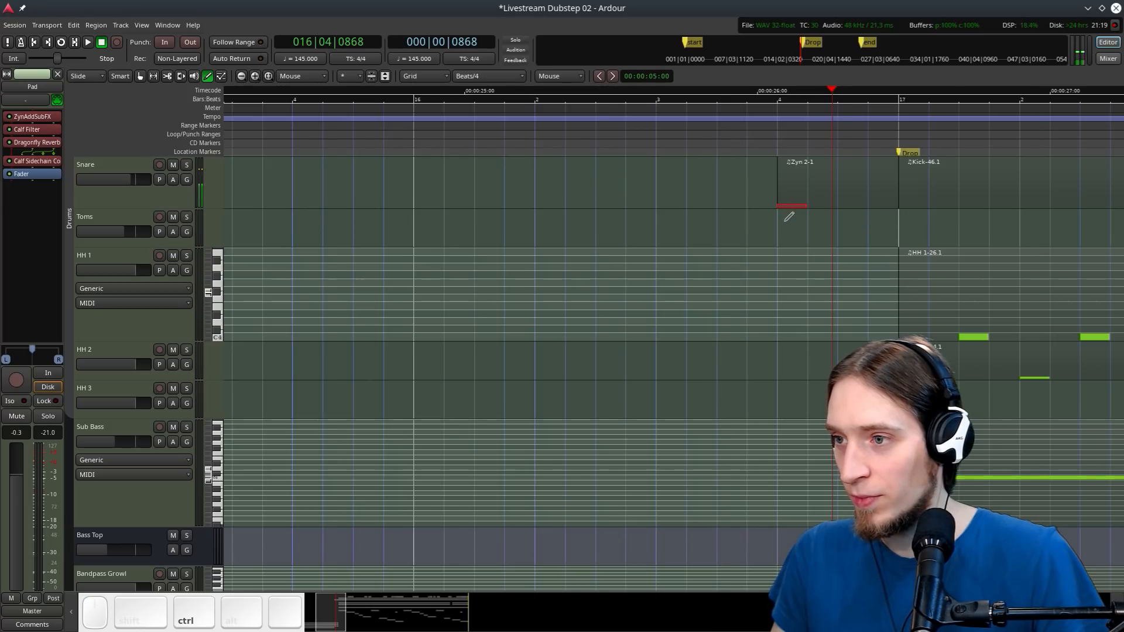
Trim the last Pad region back to beat 4 of bar 16 and move its final two filter frequency points there
scroll(779, 240, "down", 1)
scroll(779, 240, "down", 1, "ctrl")
scroll(779, 239, "down", 6)
left_click(780, 279)
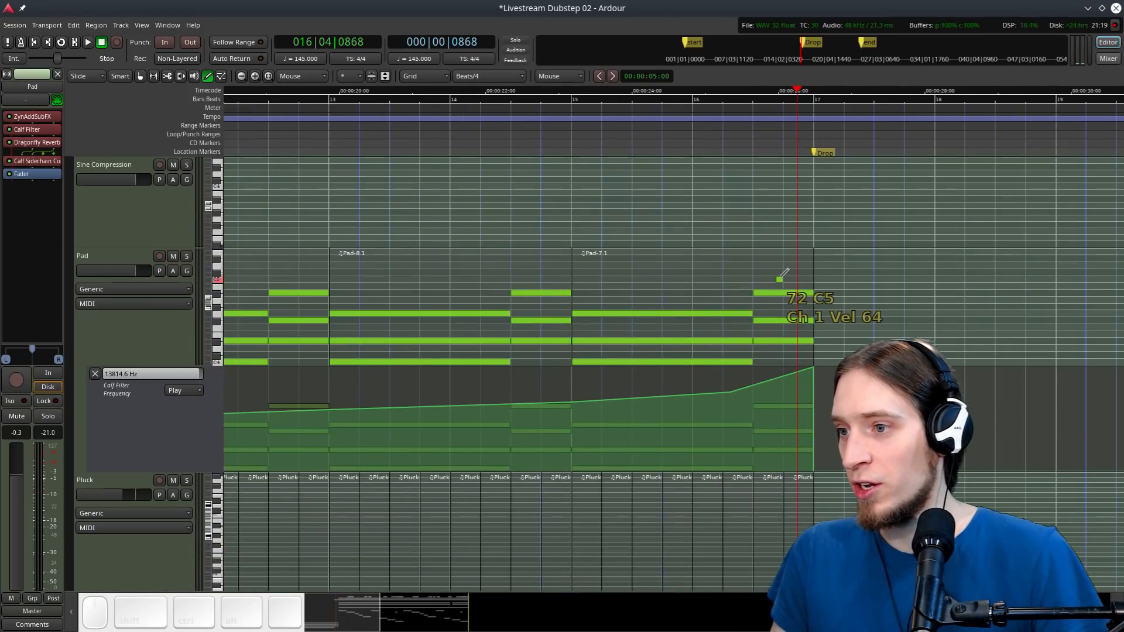
key("g")
mouse_move(812, 280)
left_mouse_down()
mouse_move(770, 280)
mouse_move(783, 281)
left_mouse_up()
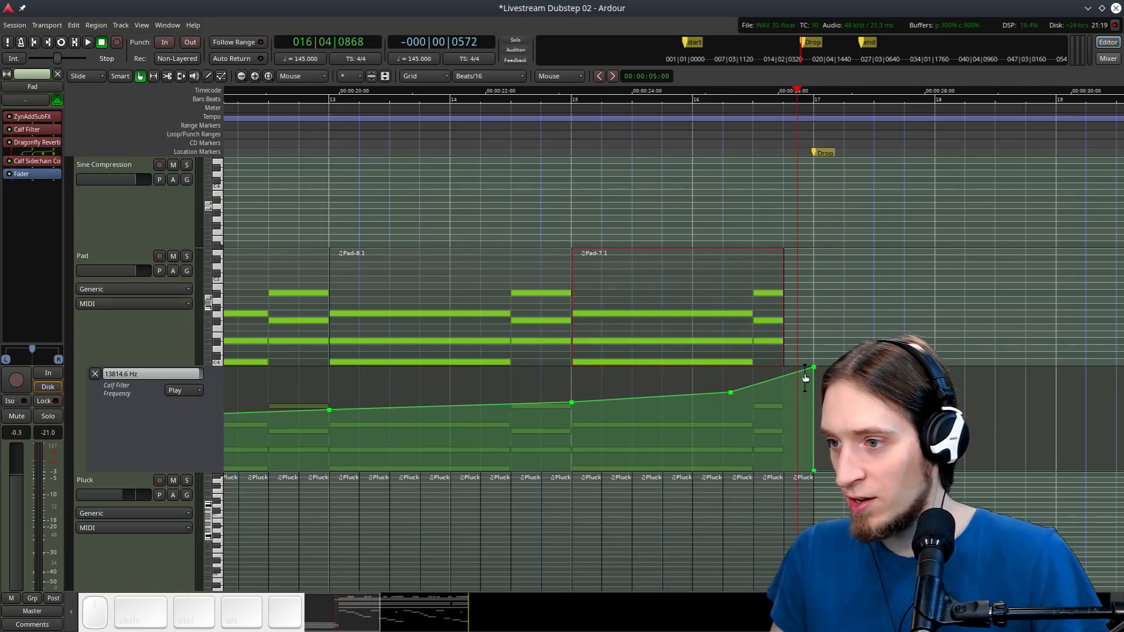
left_click_drag(823, 363, 783, 358)
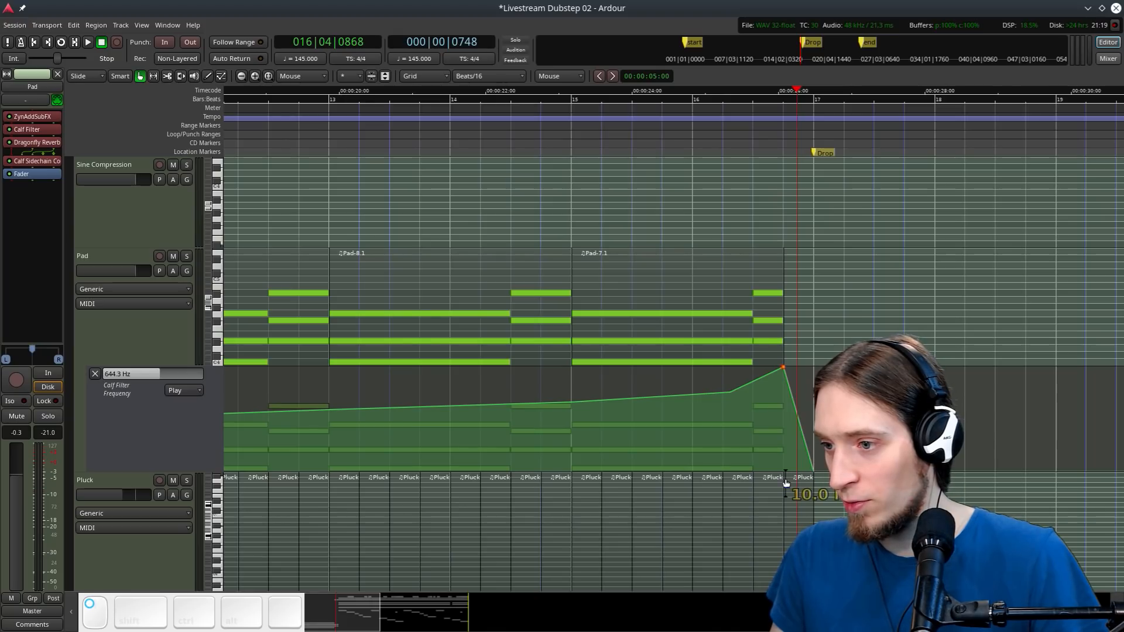
left_click(816, 470)
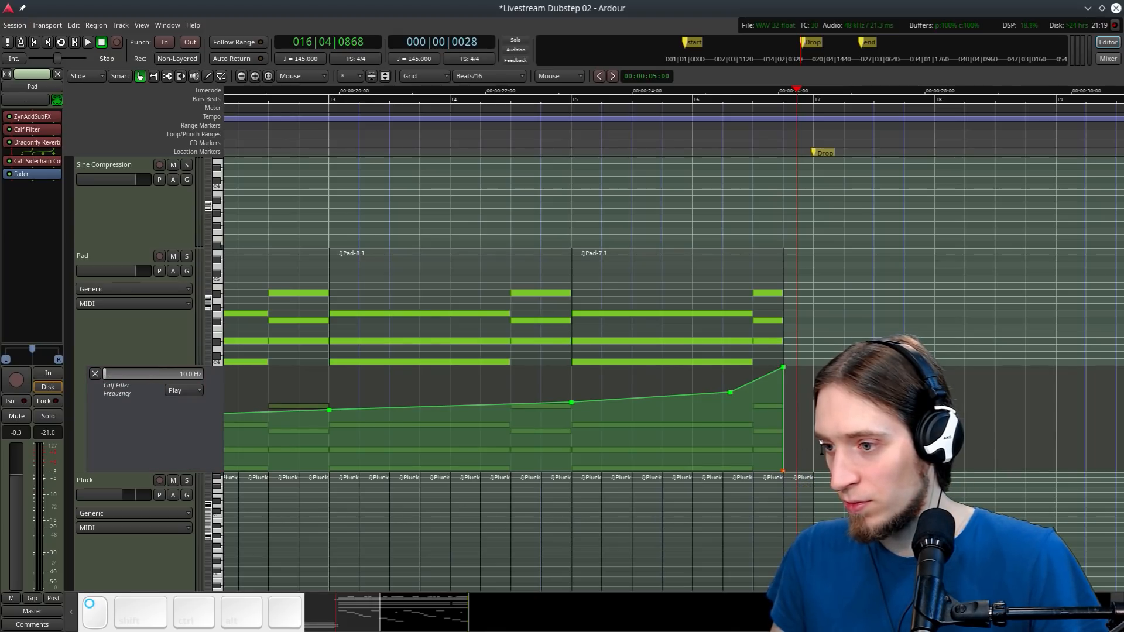
Trim the last Intro Bass region back to beat 4 of bar 16 and set the grid to Beats/4
scroll(820, 469, "down", 2)
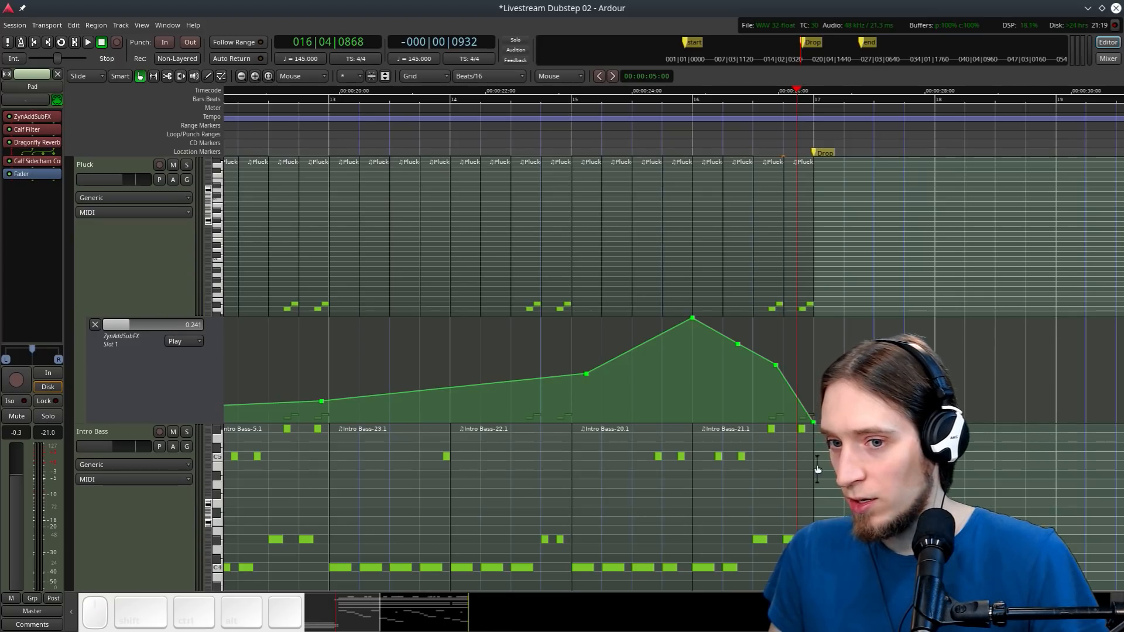
scroll(809, 384, "down", 2)
left_click_drag(810, 301, 784, 300)
left_click(481, 76)
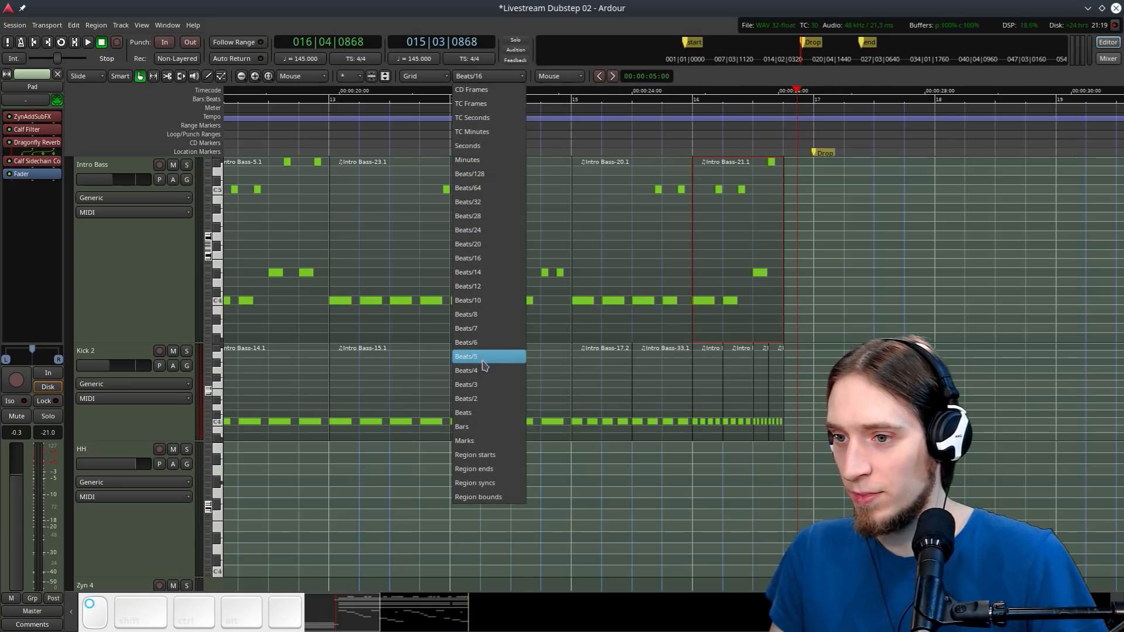
left_click(492, 369)
Delete the last Pluck region before the Drop marker and place the playhead at beat 3 of bar 14
scroll(736, 292, "up", 5)
scroll(740, 294, "down", 3)
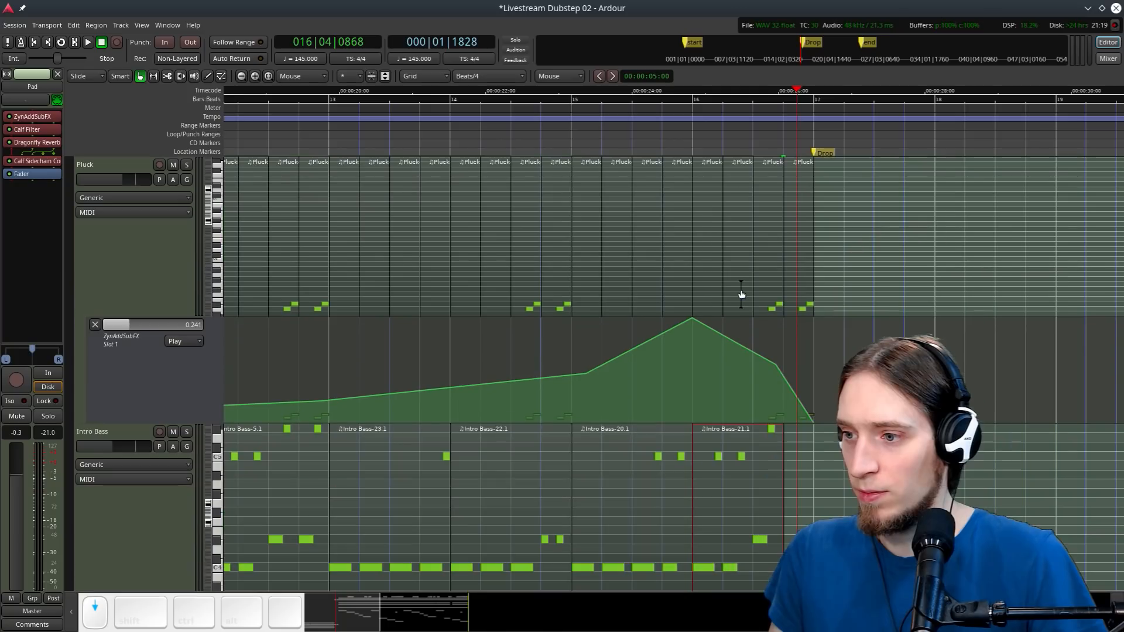
left_click(526, 98)
left_click(853, 234)
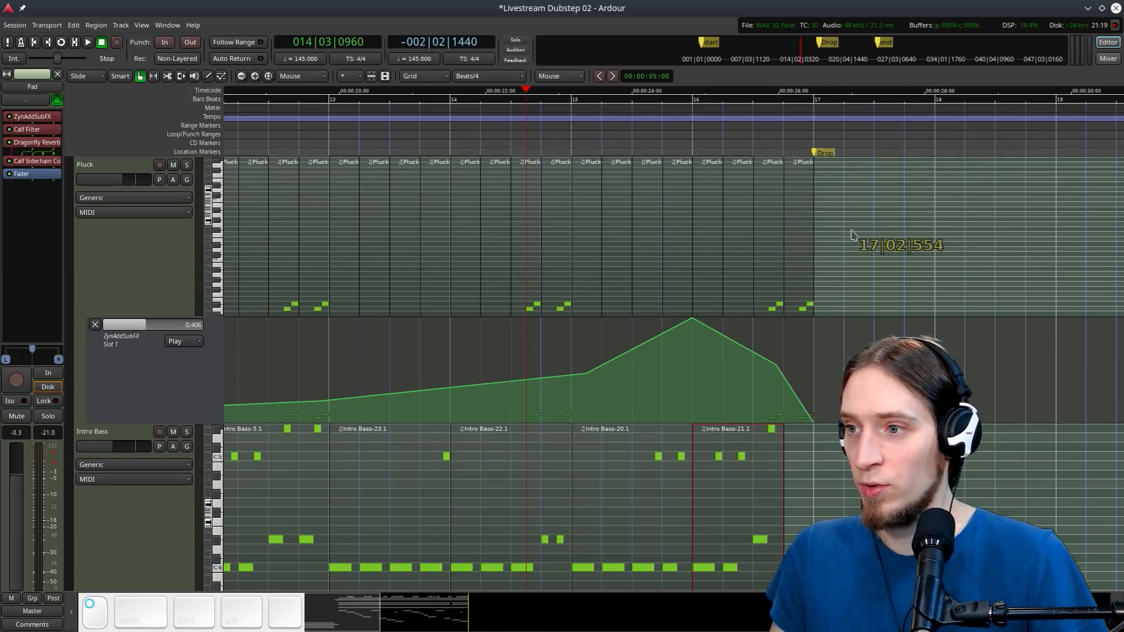
right_click(803, 229, "shift")
Play back from beat 3 of bar 14 through the Drop marker to hear the transition
key("space")
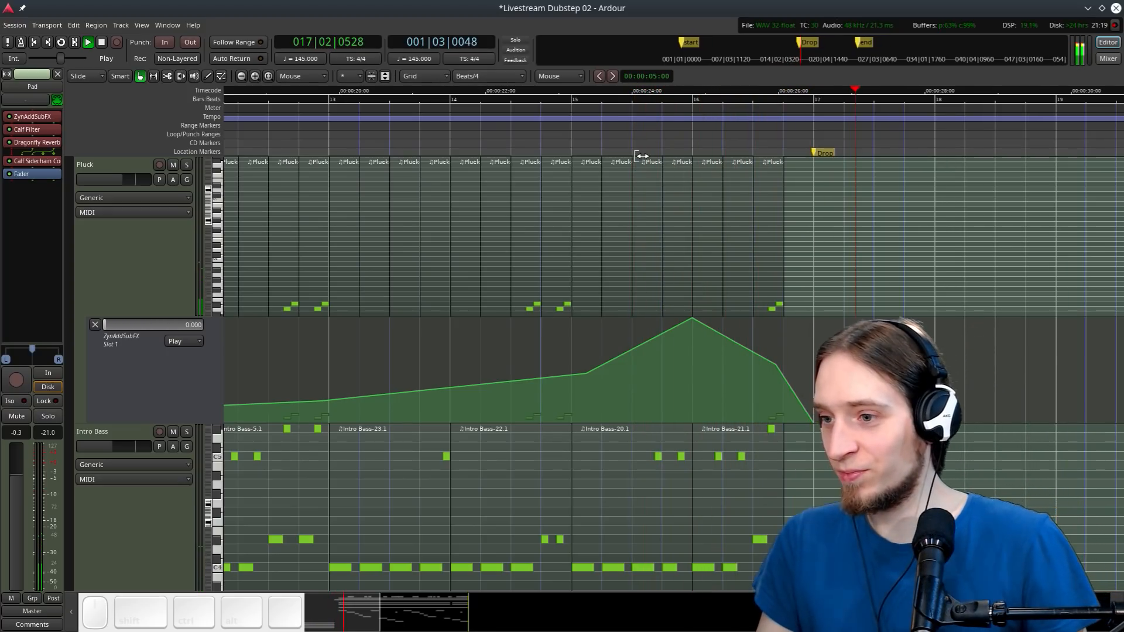
scroll(543, 275, "up", 2)
scroll(543, 275, "up", 2)
key("space")
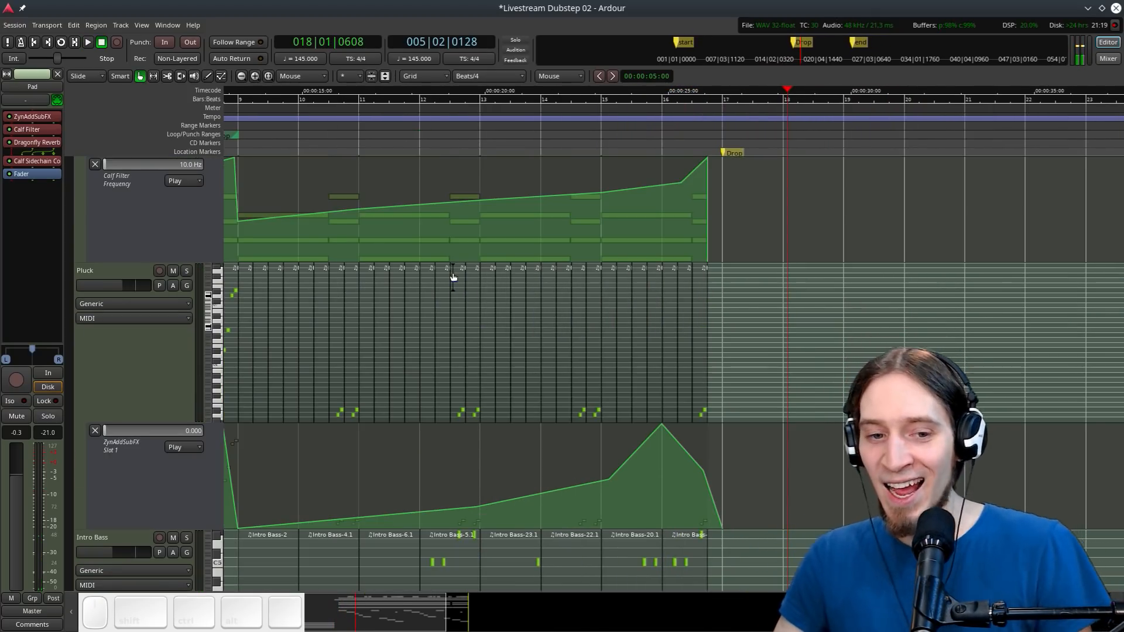
Return the playhead to the start of the session and save the session
scroll(544, 283, "up", 10)
left_click_drag(592, 97, 225, 96)
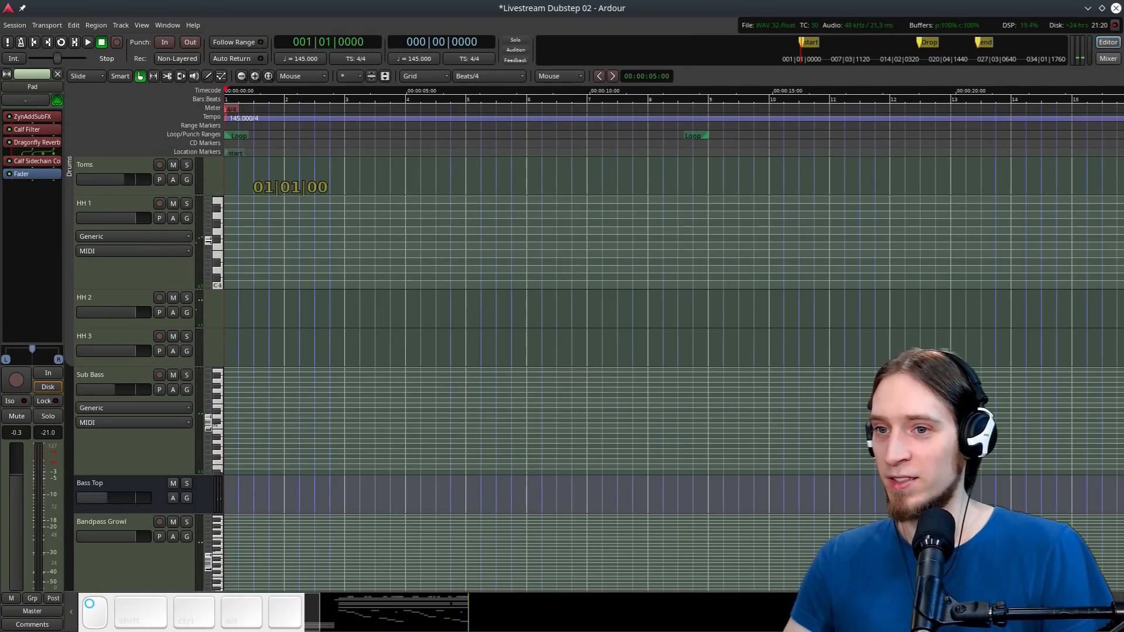
scroll(296, 332, "down", 2)
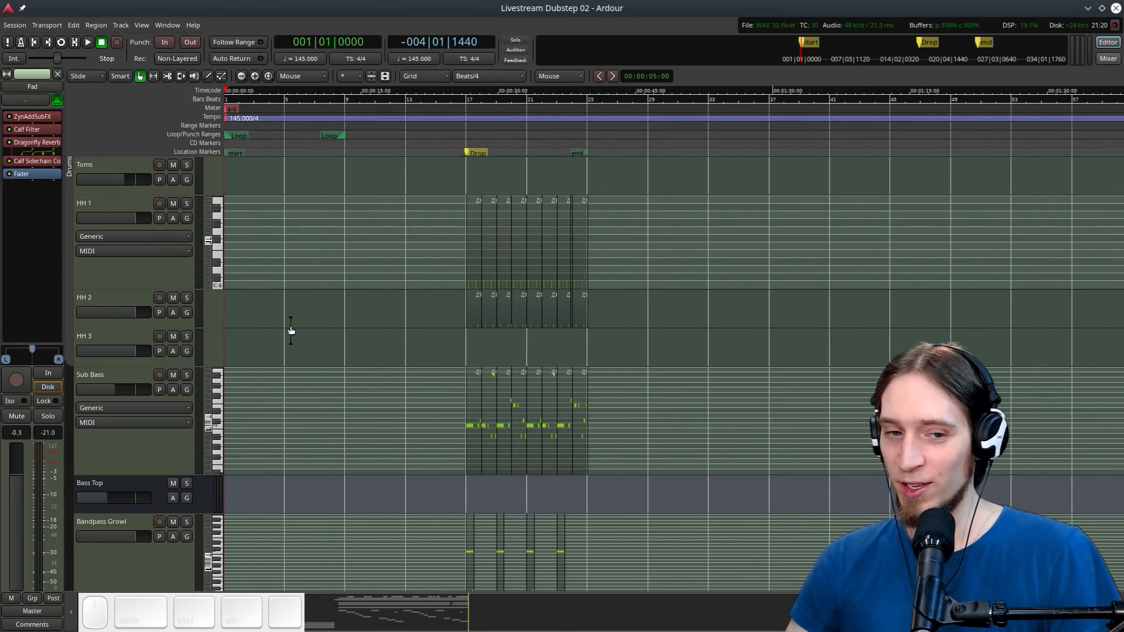
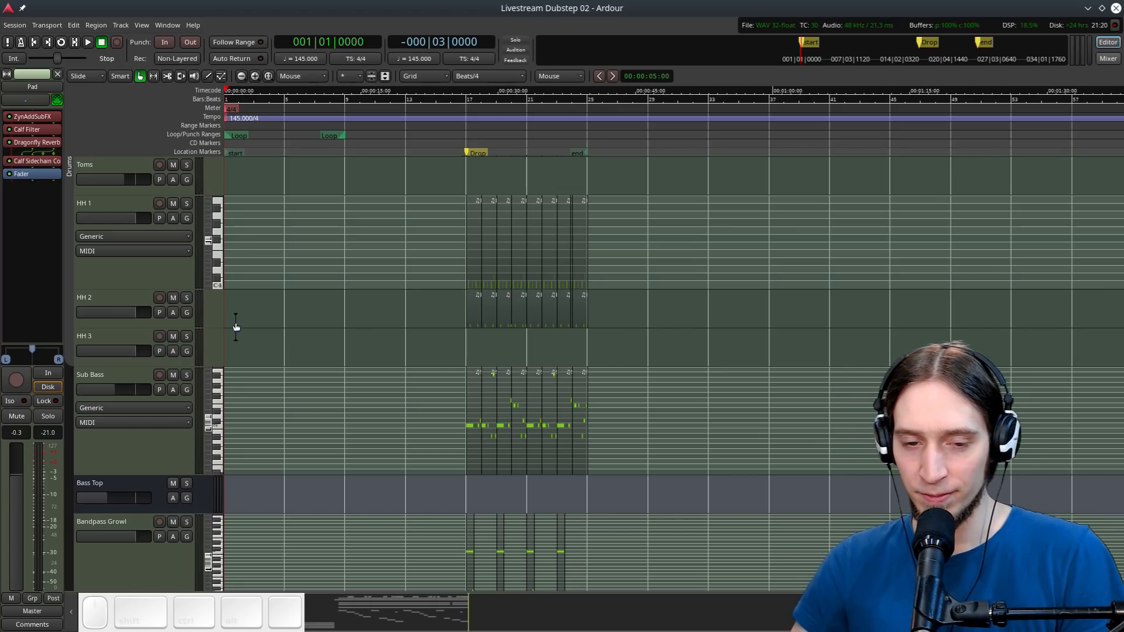
Play the arrangement from bar 1 and review the Pad and Pluck regions with their automation in the intro
scroll(314, 284, "up", 5)
scroll(319, 283, "down", 10)
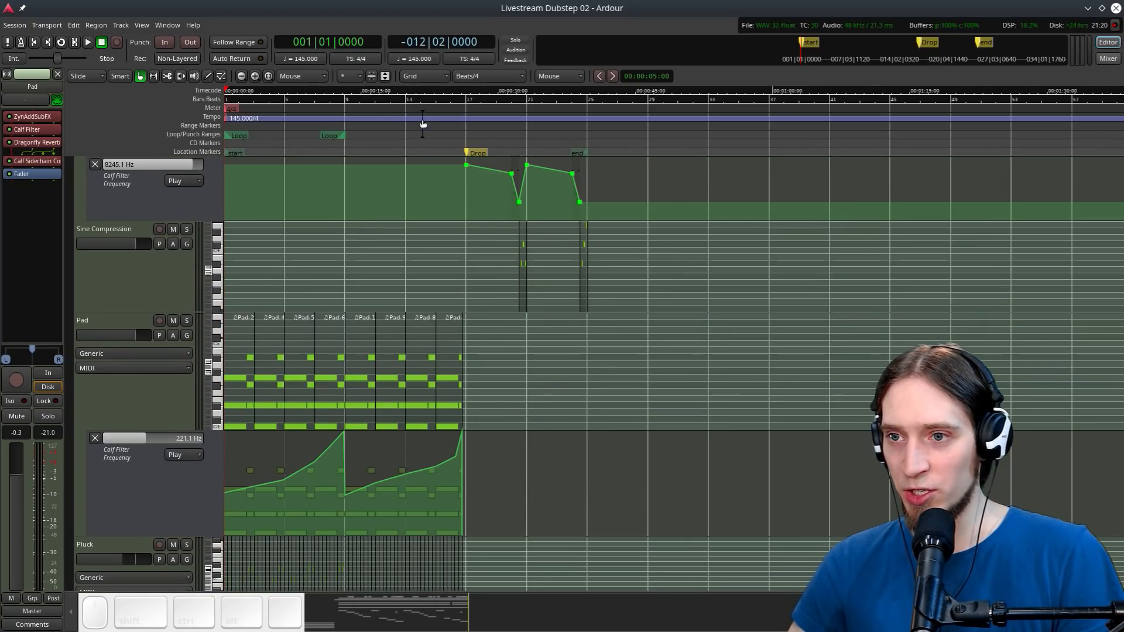
key("space")
scroll(276, 305, "down", 5)
scroll(269, 313, "down", 5)
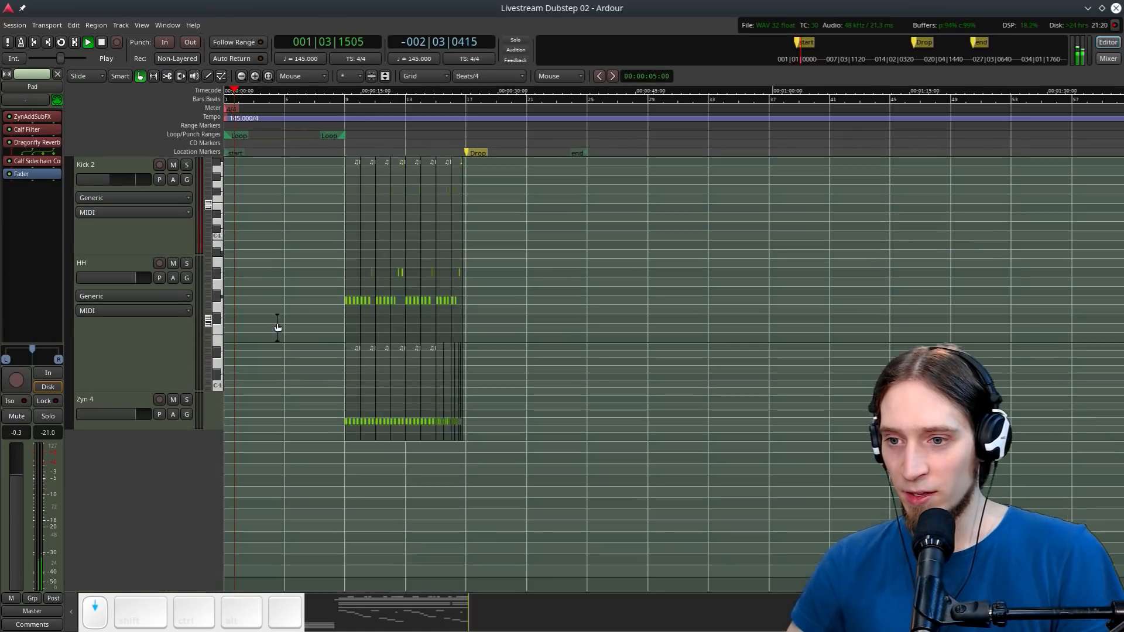
scroll(273, 322, "up", 1)
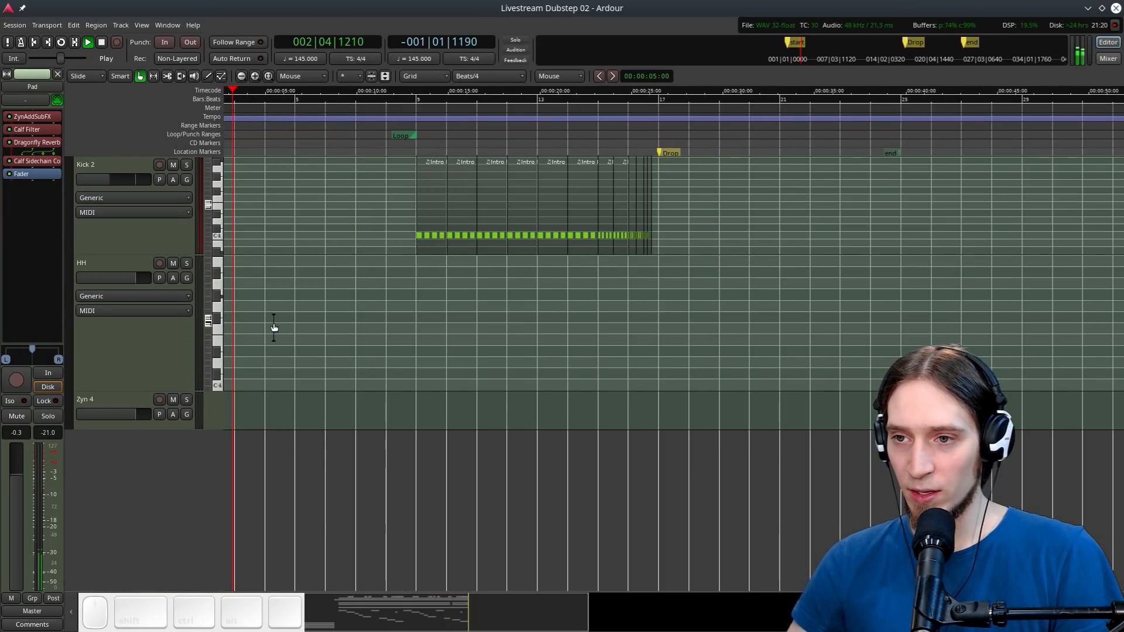
scroll(277, 317, "up", 10)
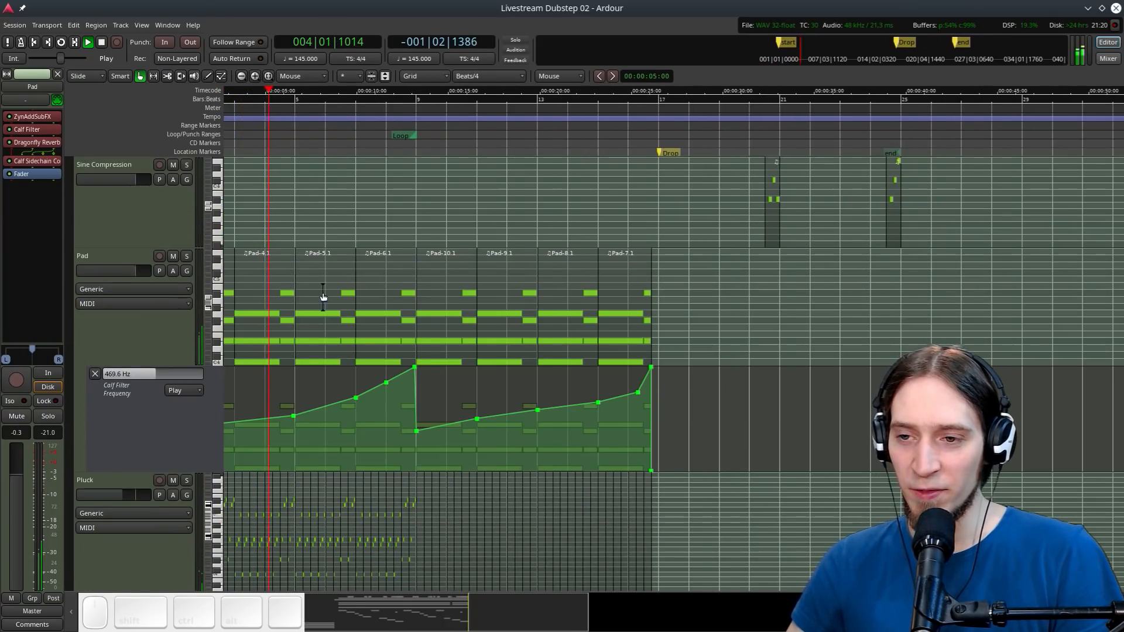
scroll(323, 291, "left", 2)
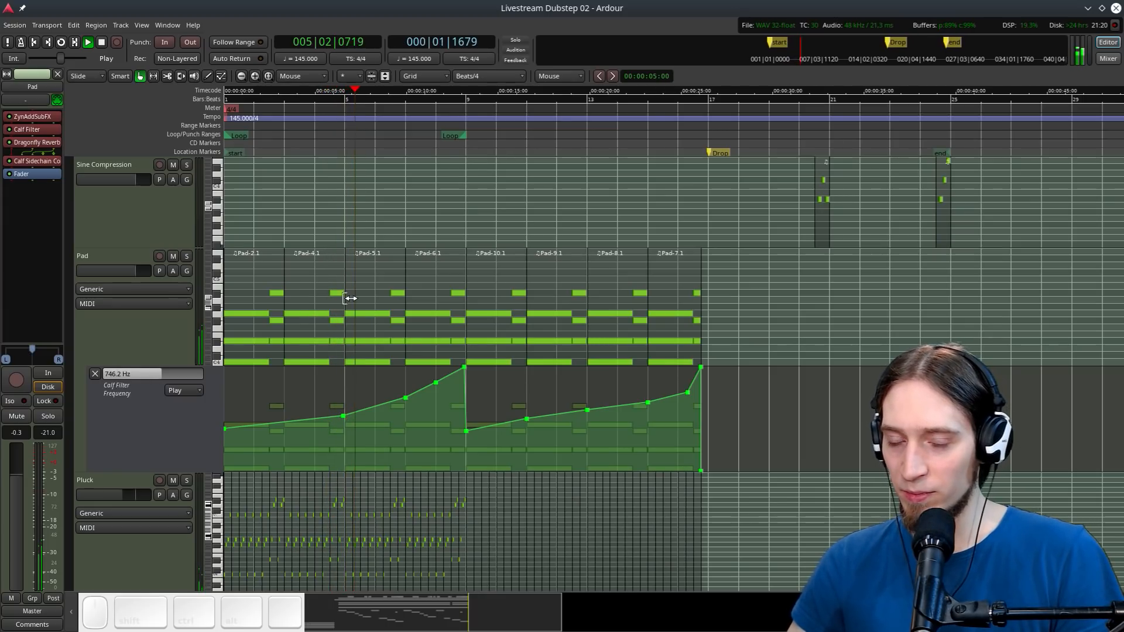
scroll(372, 289, "down", 10)
scroll(373, 289, "up", 10)
scroll(373, 288, "down", 5)
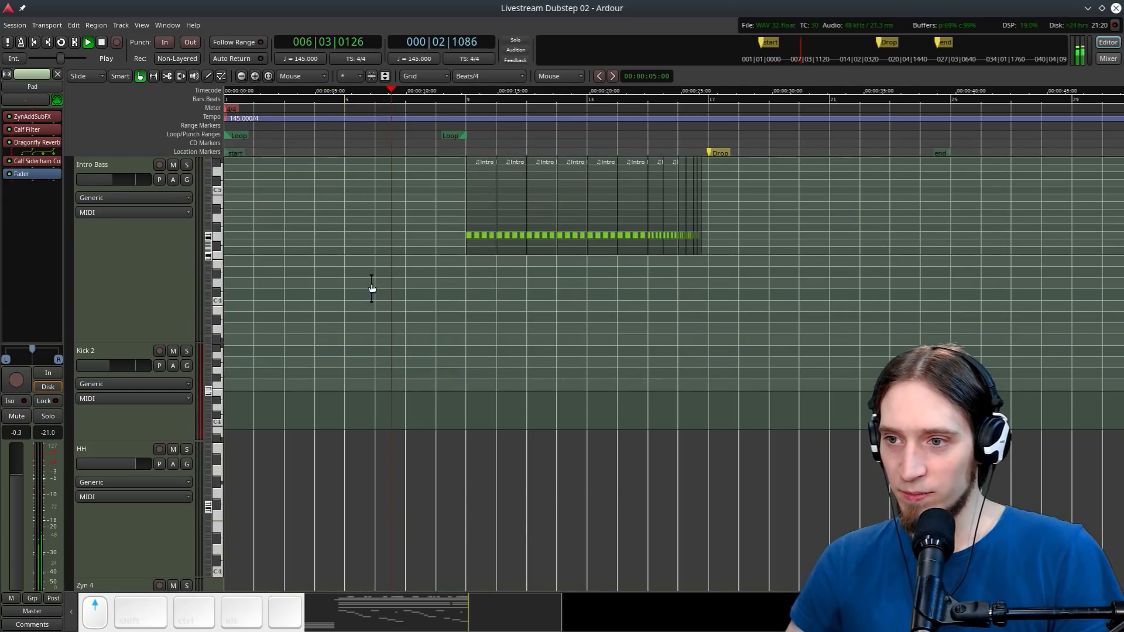
Examine the Intro Bass and Kick 2 regions from bar 9 to the Drop marker during playback, and stop playback
scroll(429, 303, "up", 2)
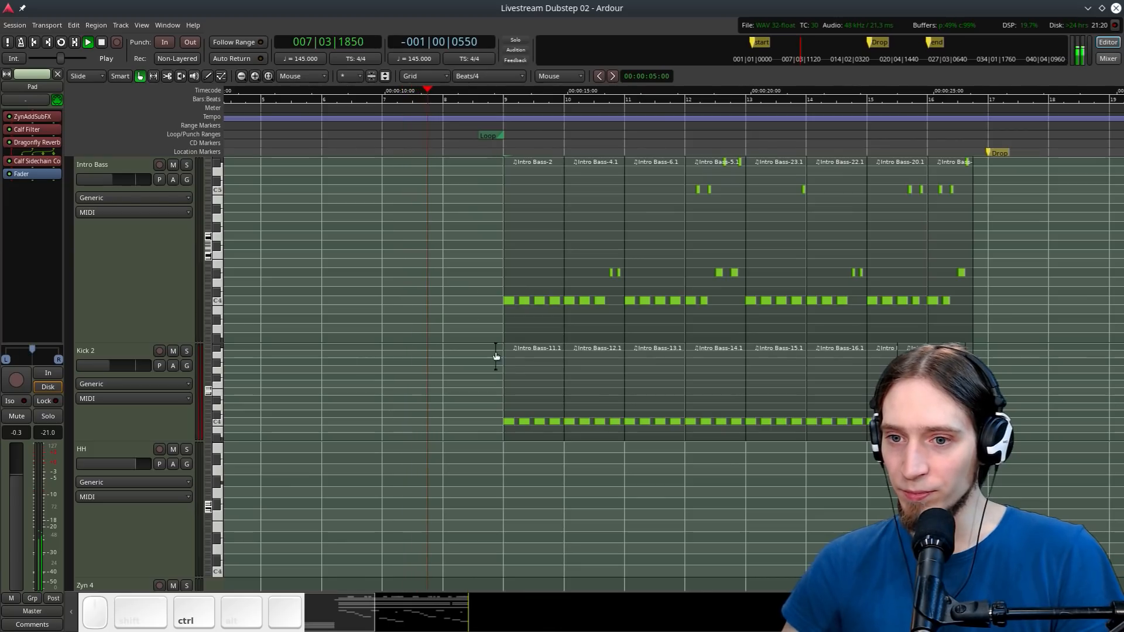
scroll(493, 405, "up", 2)
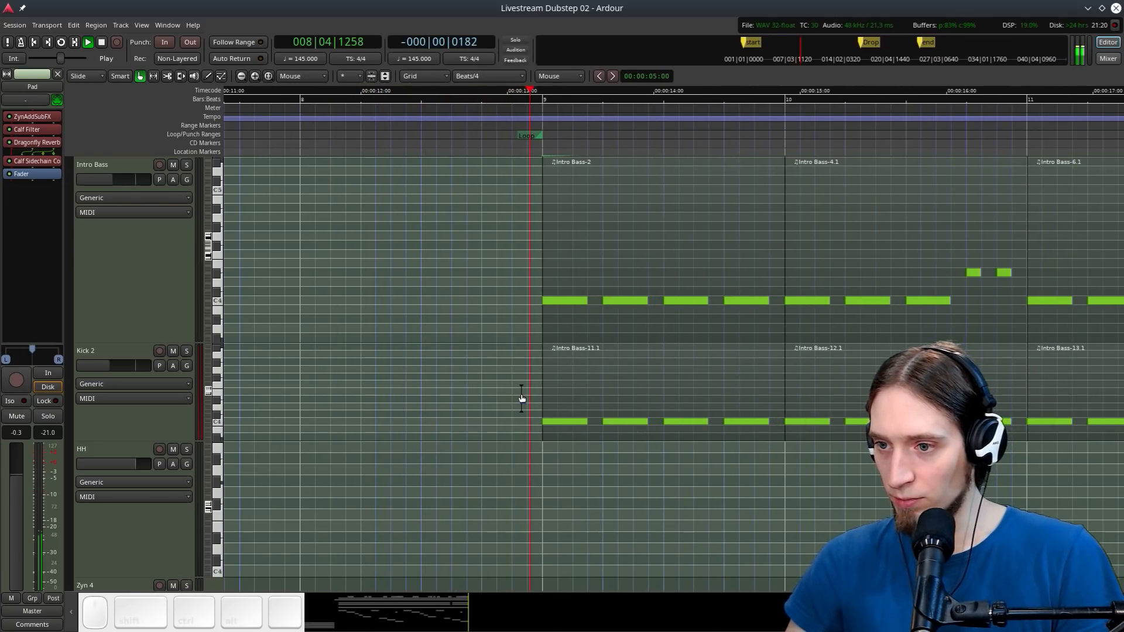
scroll(437, 404, "down", 2)
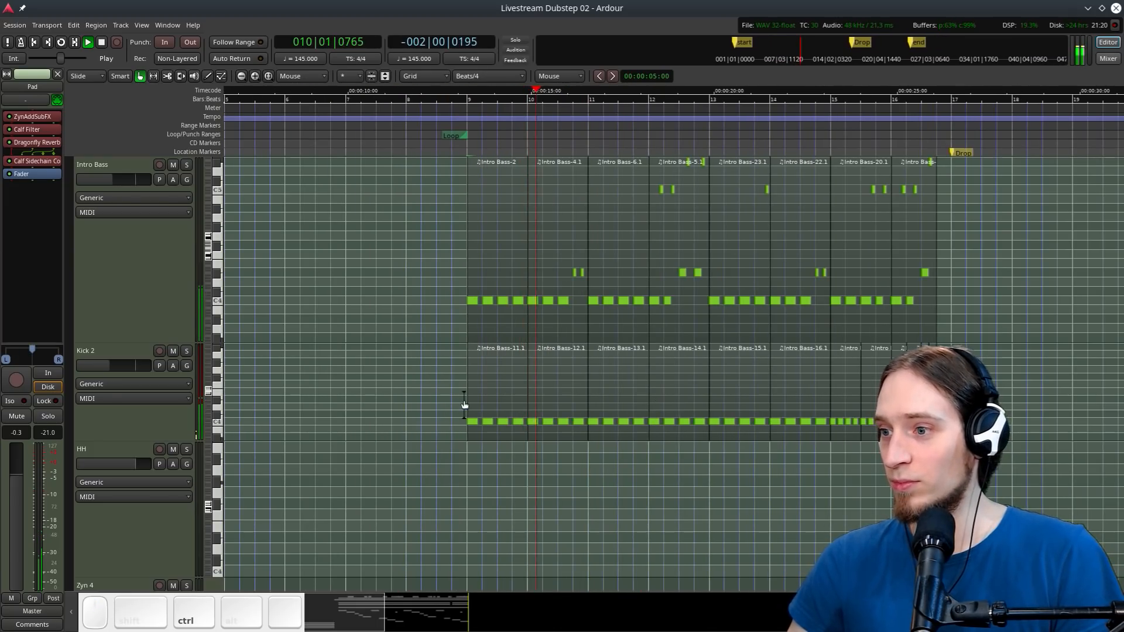
scroll(498, 399, "down", 2)
scroll(473, 410, "up", 2)
scroll(441, 434, "down", 10)
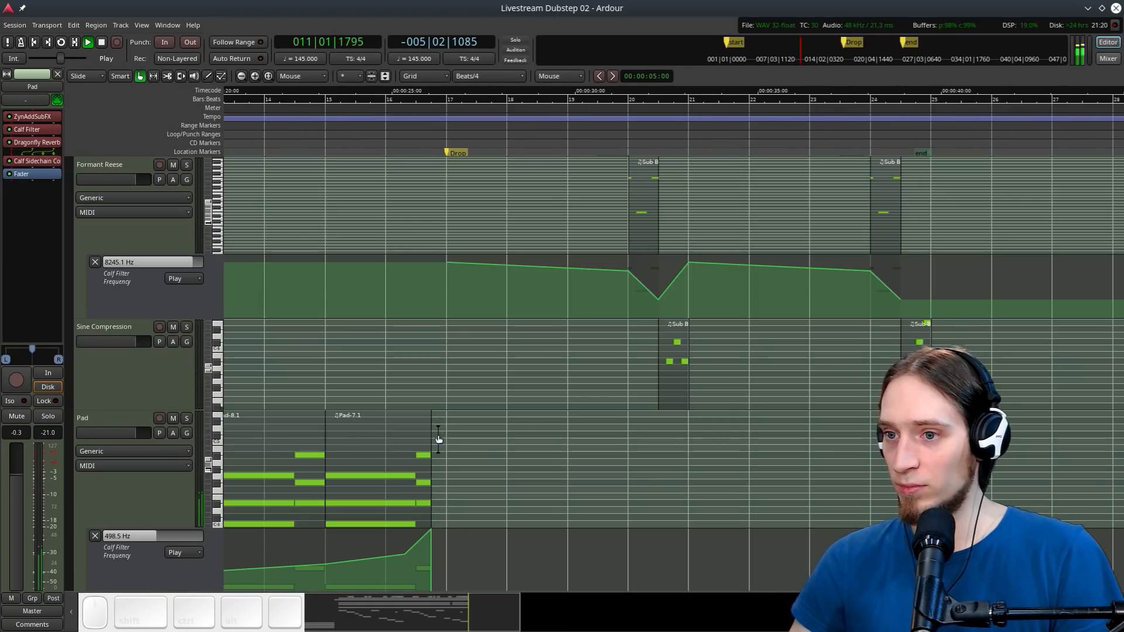
scroll(433, 403, "up", 7)
scroll(417, 402, "down", 1)
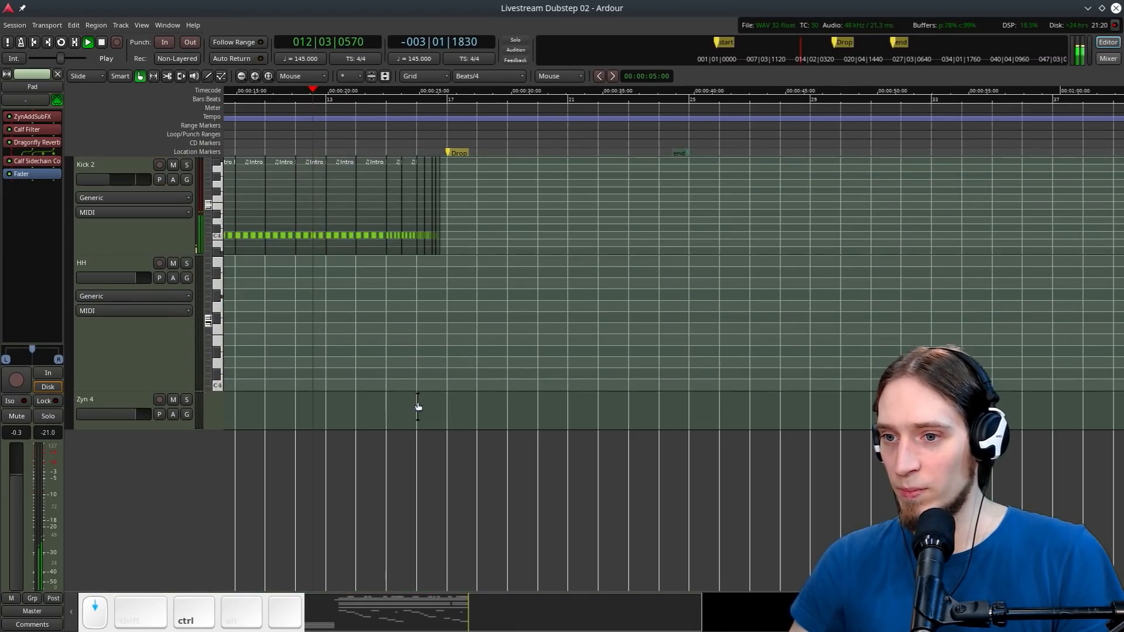
key("space")
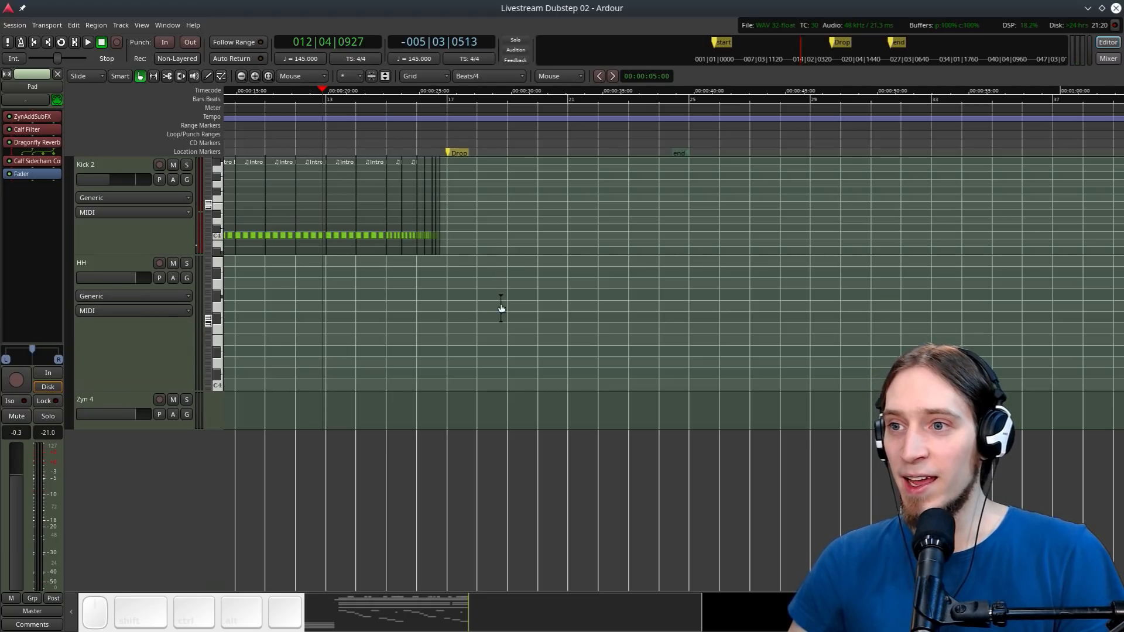
Save the session and return the playhead to the start
scroll(496, 306, "up", 10)
scroll(427, 219, "up", 3)
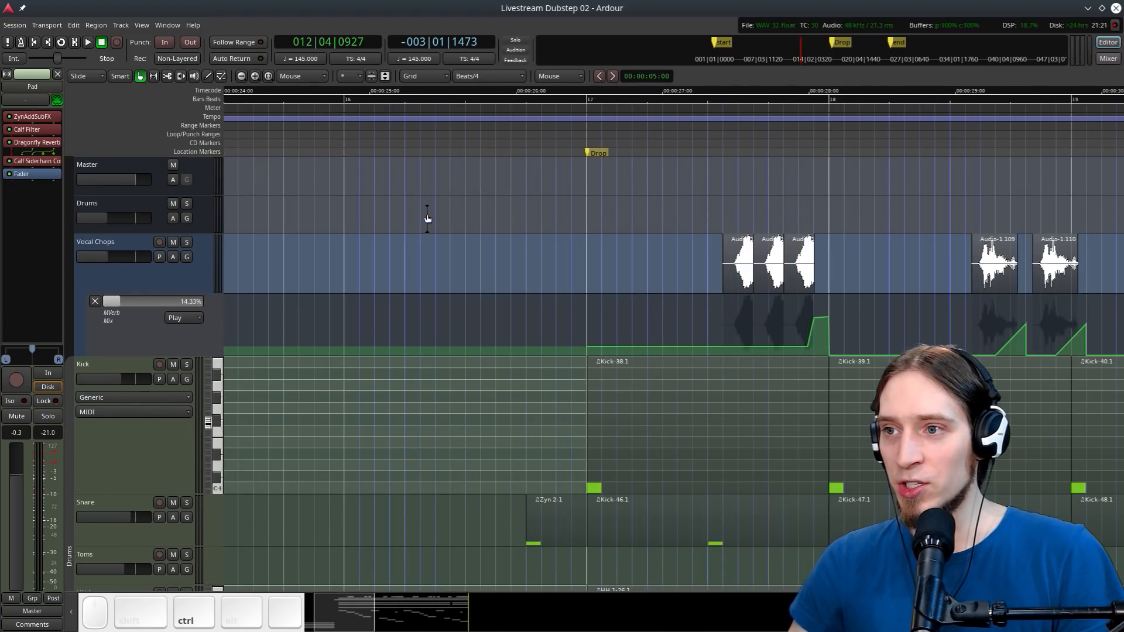
scroll(508, 224, "down", 1)
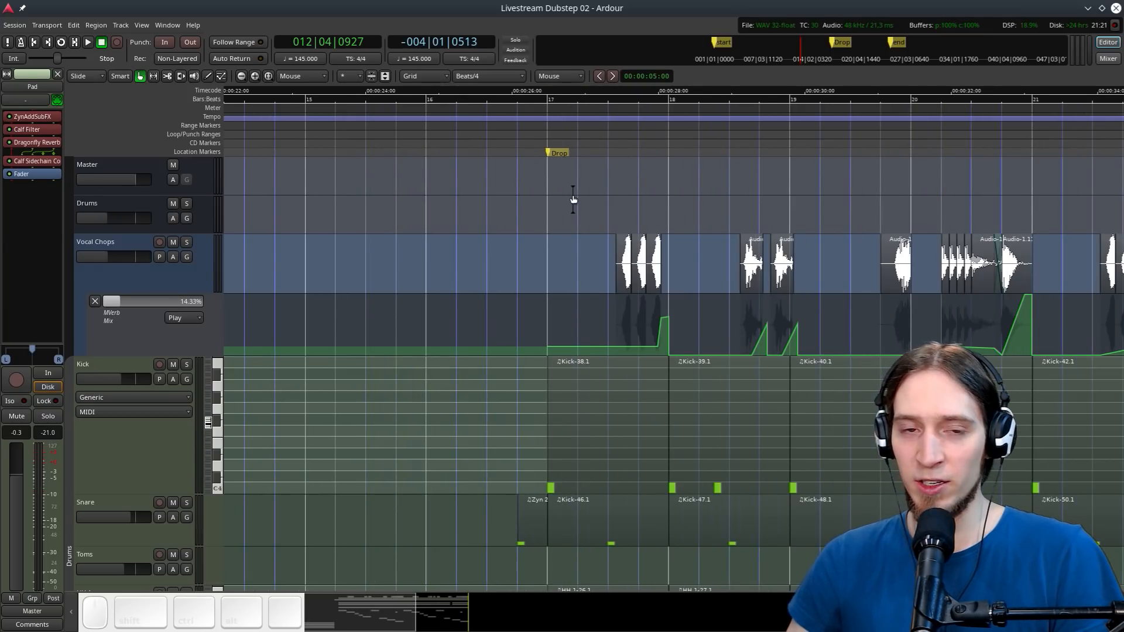
scroll(568, 195, "down", 2)
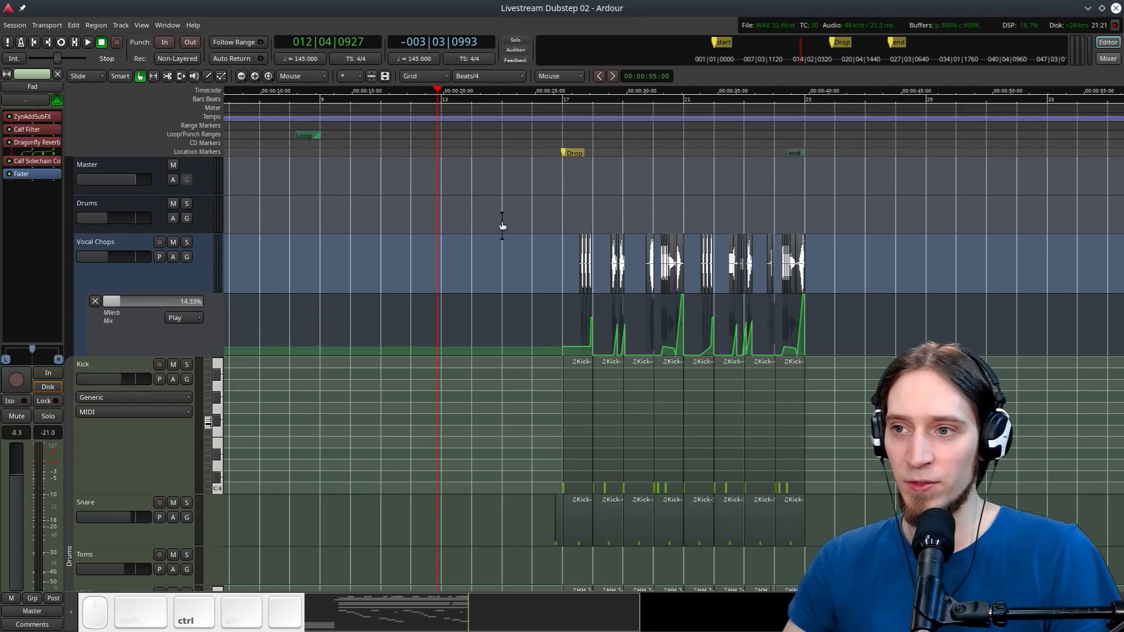
scroll(491, 237, "down", 15)
scroll(491, 237, "up", 2)
key("ctrl+s")
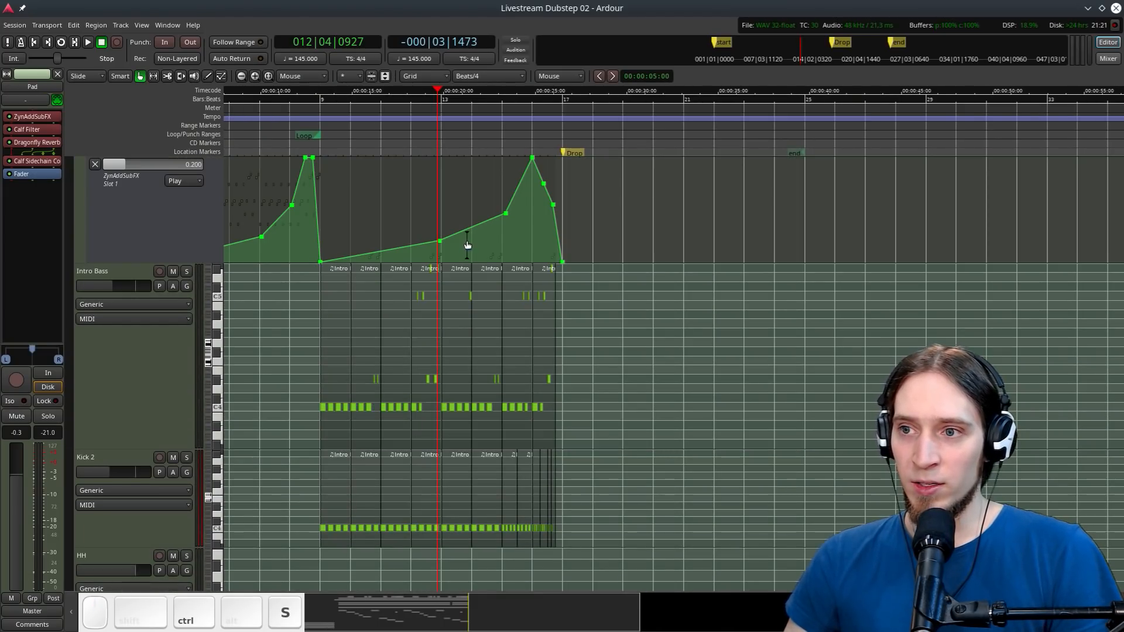
scroll(468, 245, "down", 3)
key("Home")
scroll(385, 241, "down", 5)
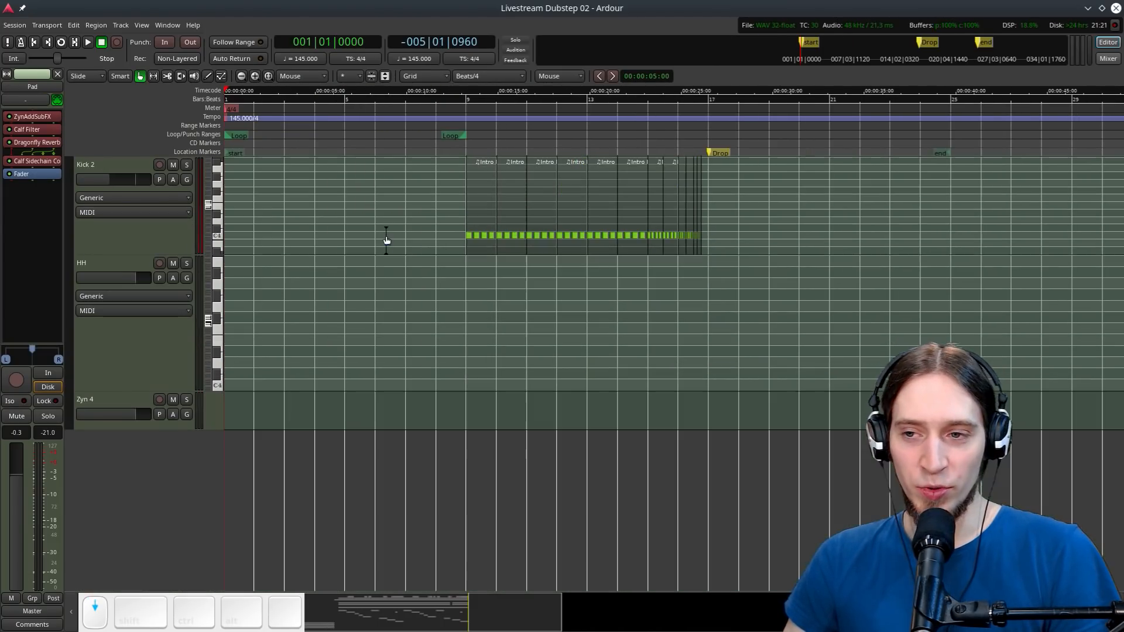
Copy the bar 9 Kick 2 region onto the HH track at the same position, leaving no surplus duplicate on Kick 2
left_click(159, 335)
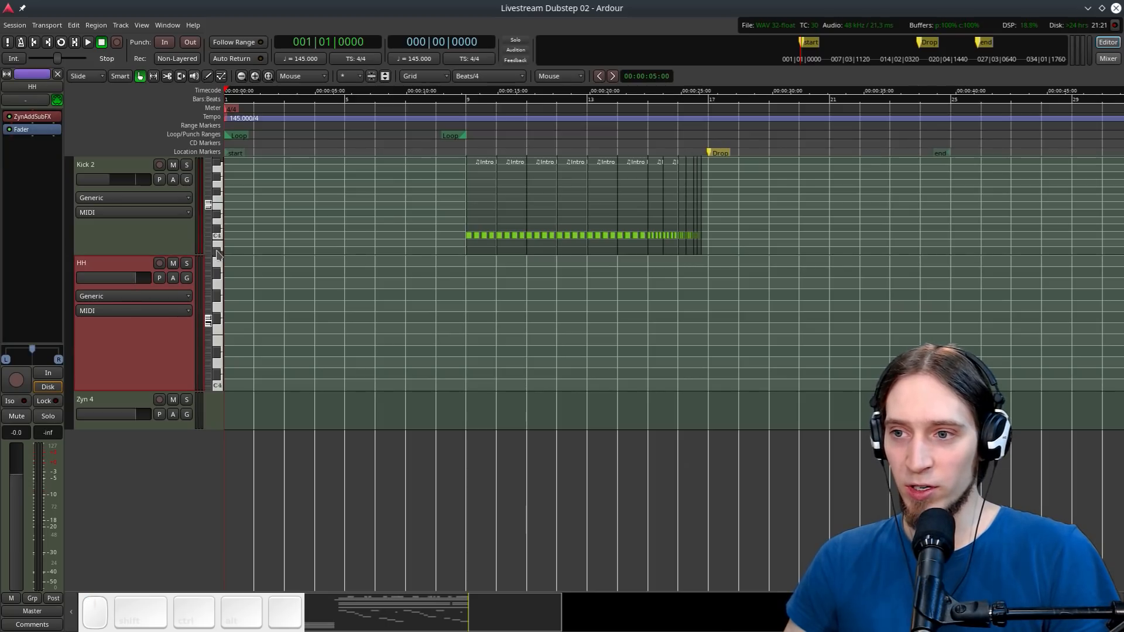
left_click(465, 99)
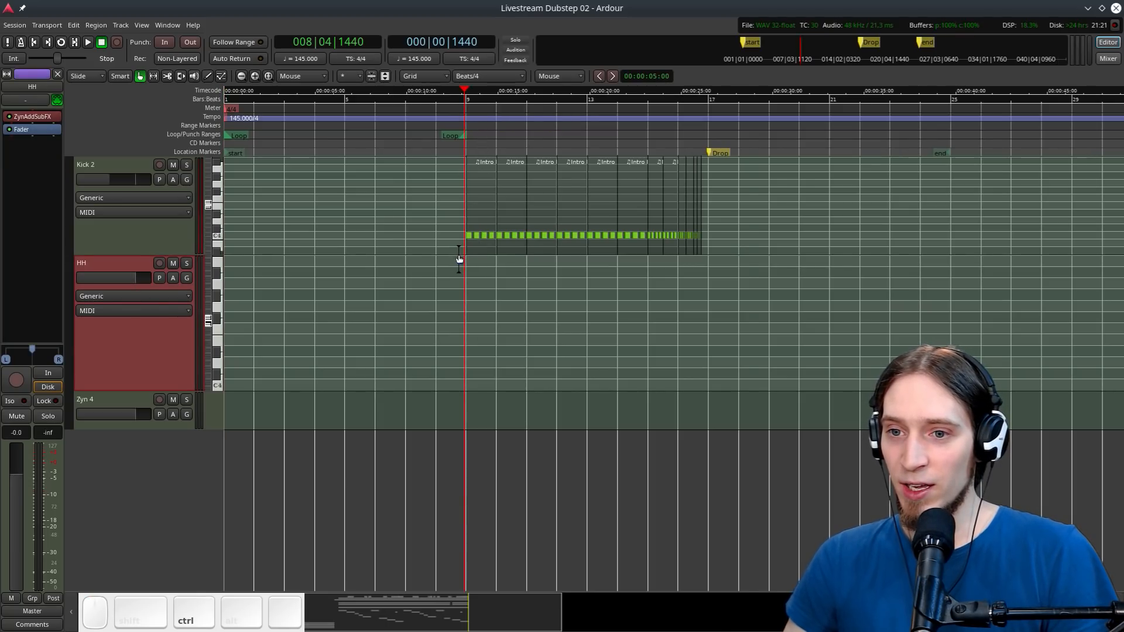
left_click(481, 224)
scroll(479, 226, "up", 2)
left_click_drag(479, 230, 481, 355)
scroll(399, 391, "up", 2)
scroll(486, 404, "down", 2)
left_click(492, 379)
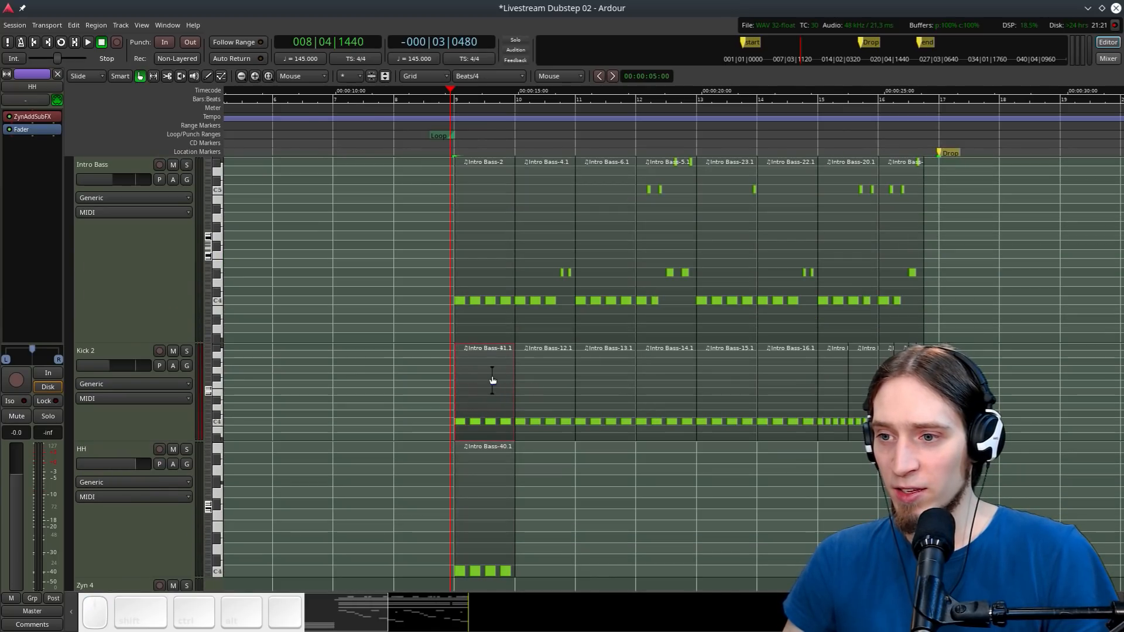
scroll(477, 381, "down", 2)
left_click(481, 370)
scroll(483, 354, "up", 2)
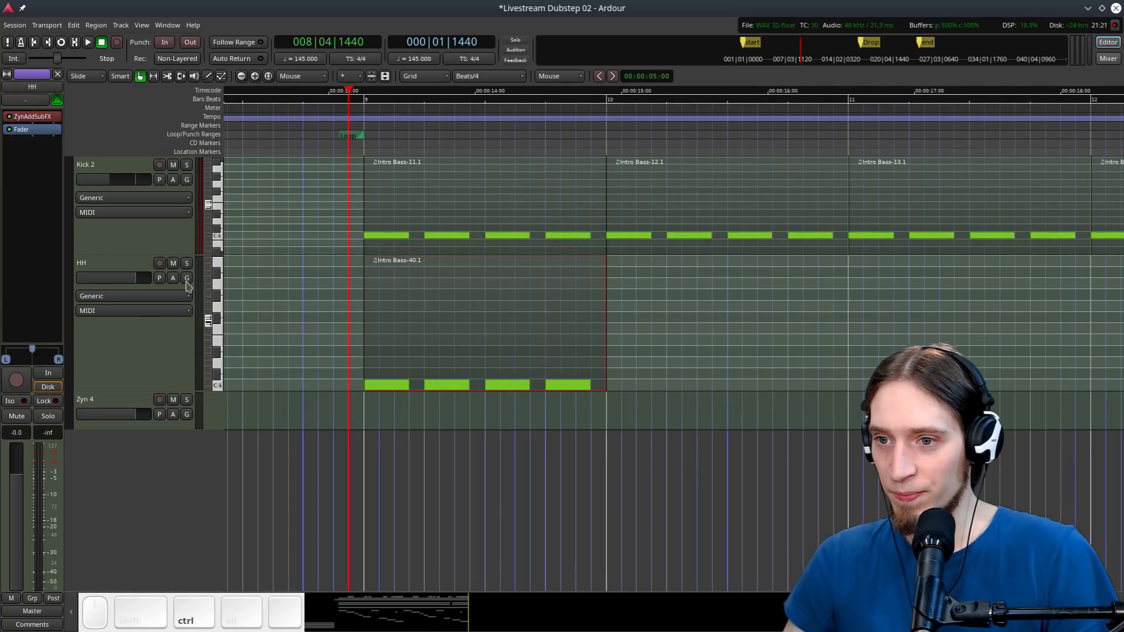
Set the loop range to the HH region in bar 9, solo the HH track and play it
key("l")
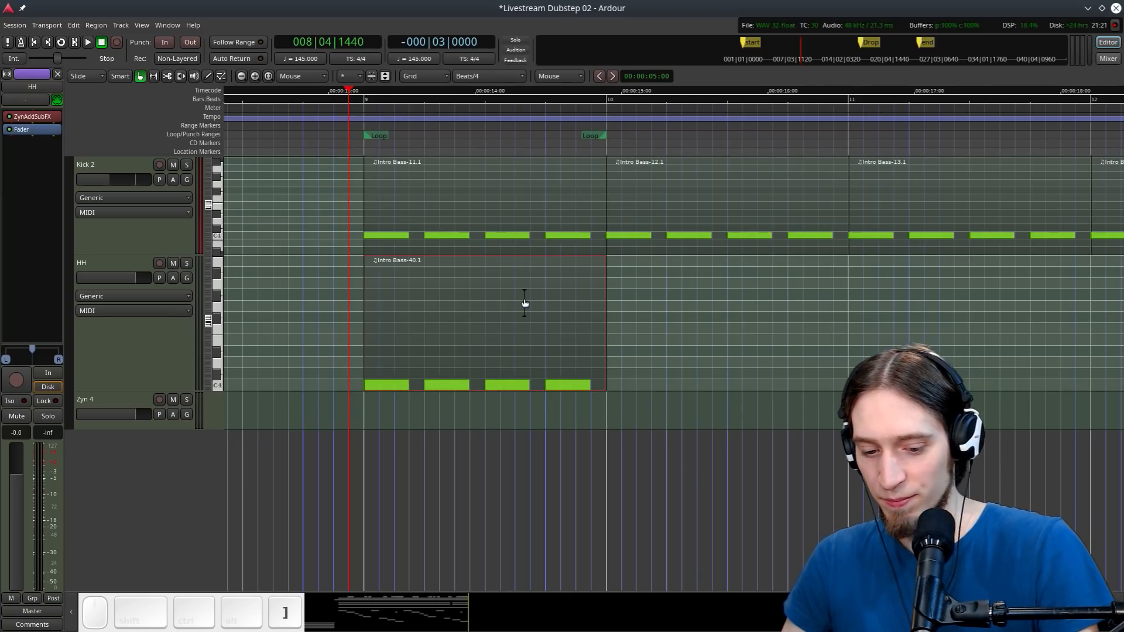
left_click(187, 263)
key("space")
Move all HH notes in bar 9 half a beat later and shorten them to a quarter beat
left_click(501, 319)
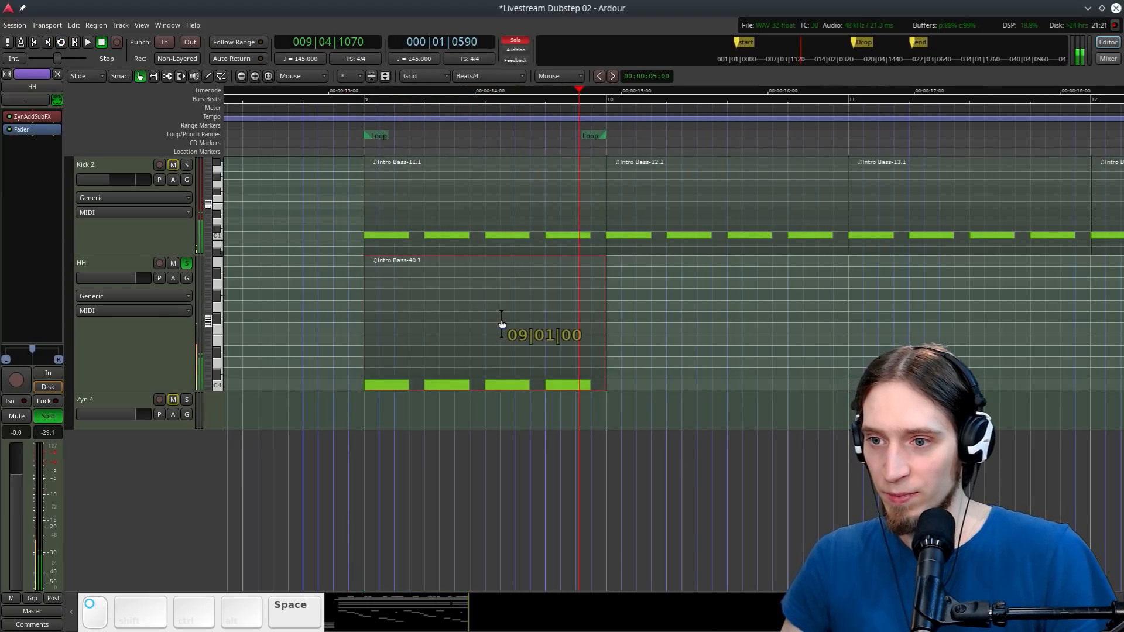
key("e")
key("ctrl+a")
left_click_drag(380, 384, 409, 384)
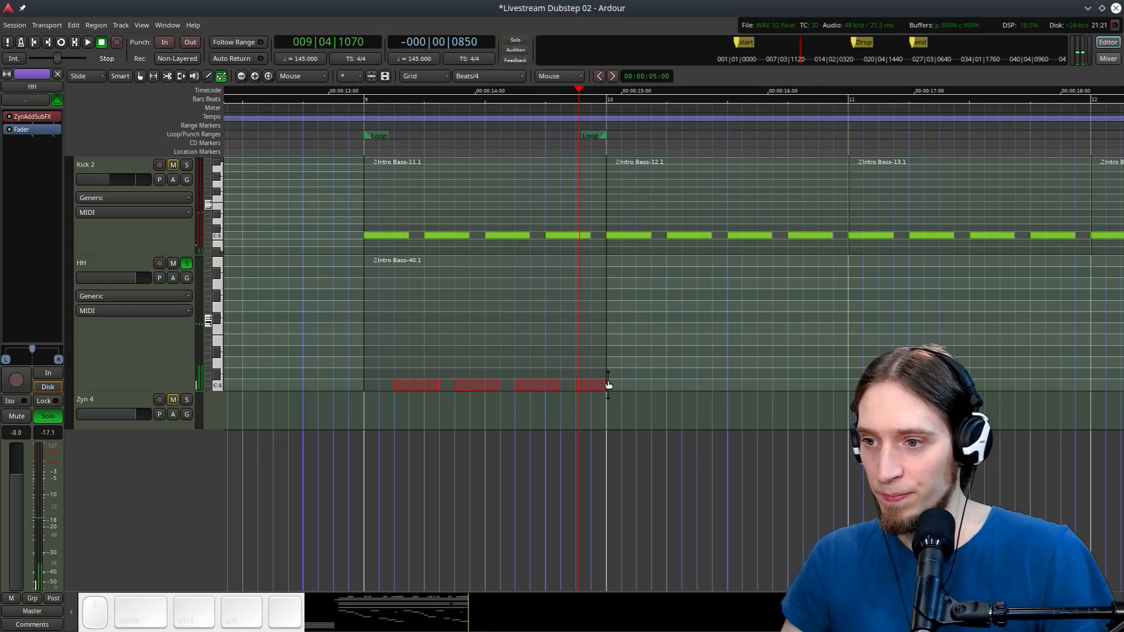
left_click_drag(599, 384, 571, 384)
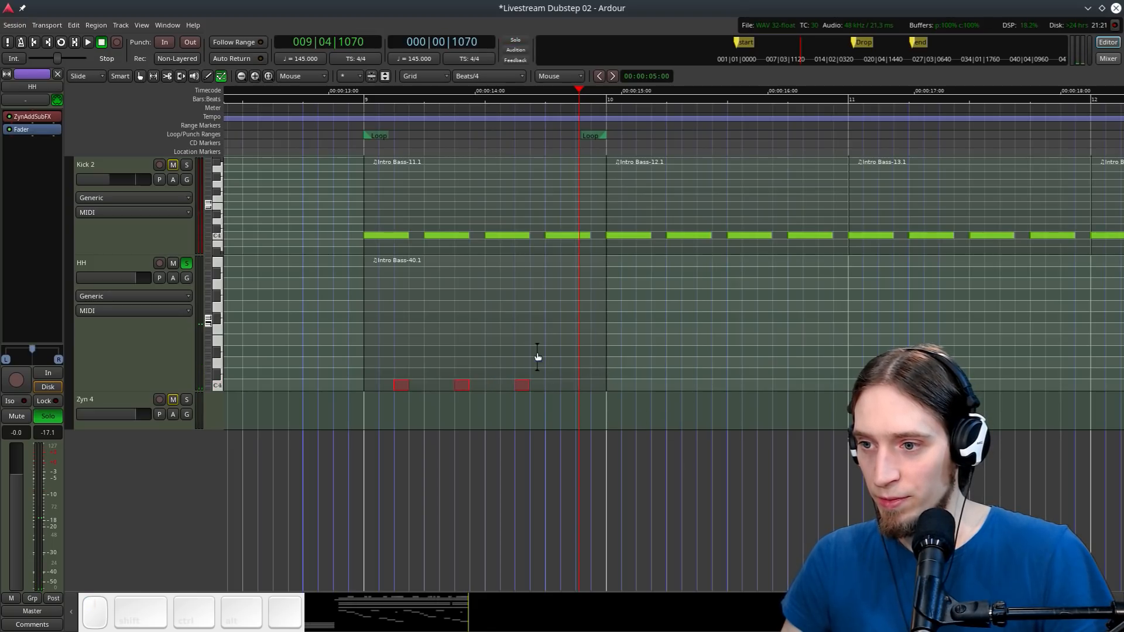
Draw a quarter-beat C4 note on the offbeat of beat 4 in the HH region and audition the loop
left_click(595, 369)
key("d")
left_click(599, 351)
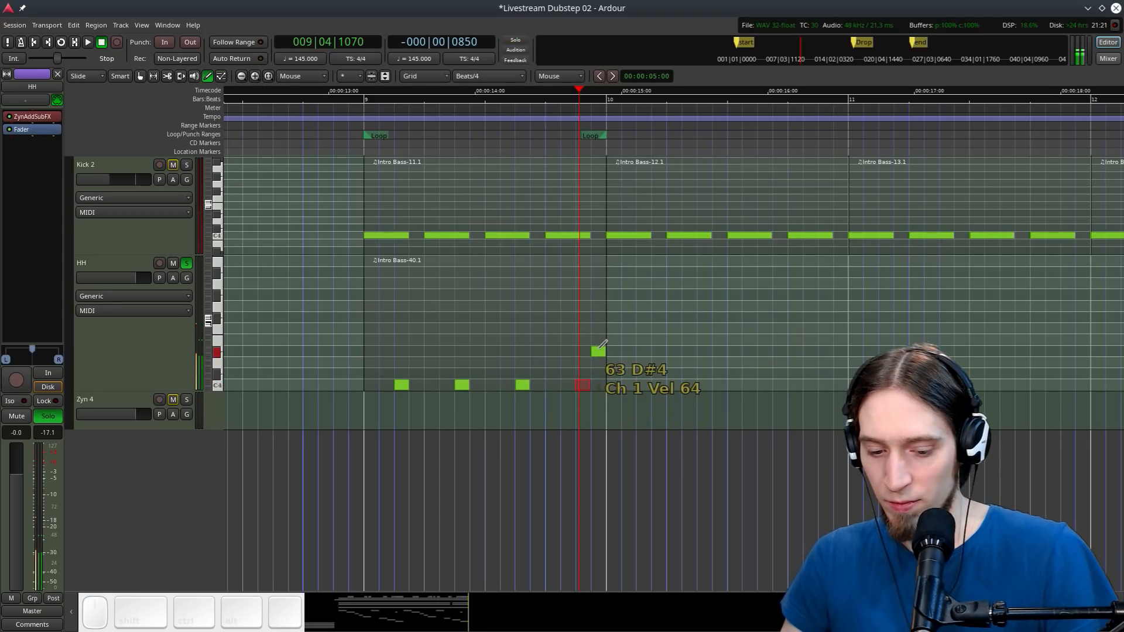
key("l")
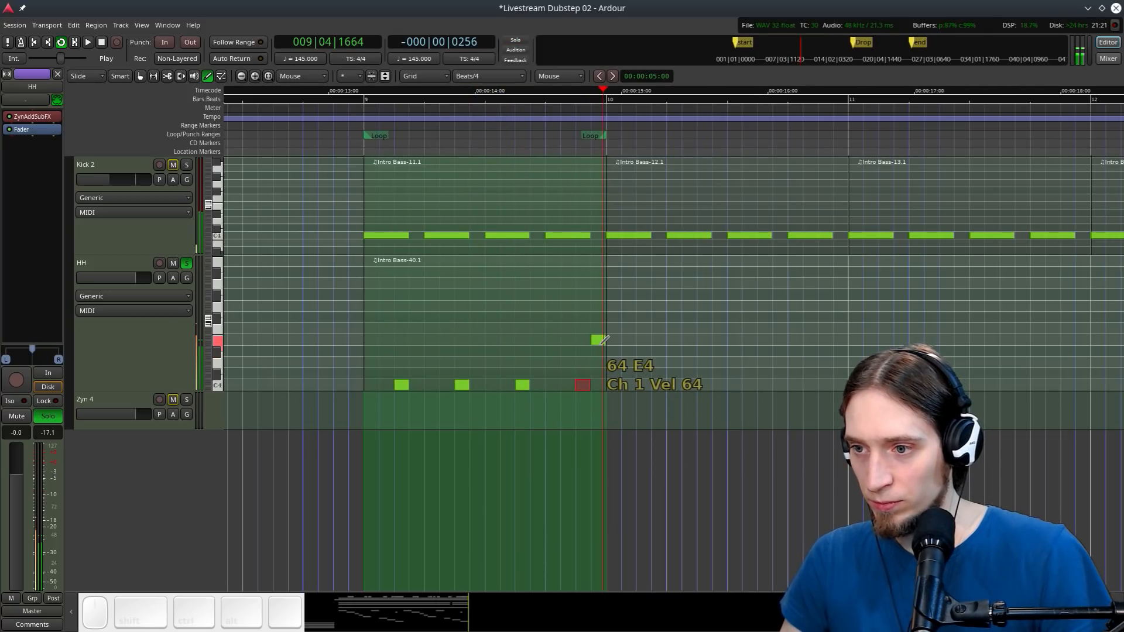
key("space")
left_click_drag(599, 350, 584, 362)
key("g")
right_click(587, 385, "shift")
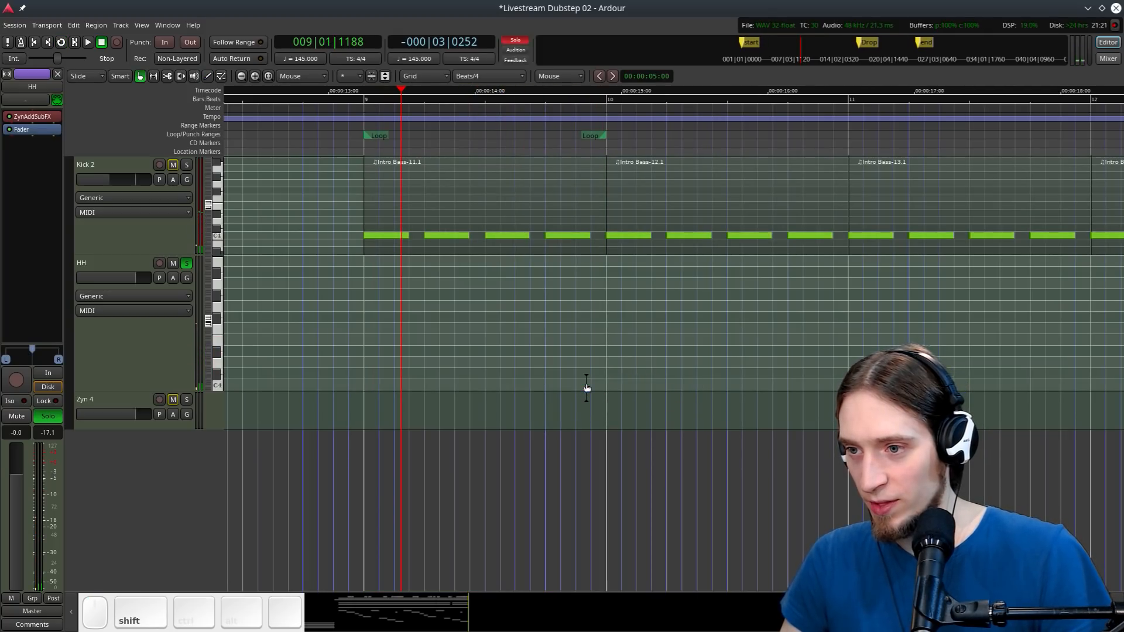
key("ctrl+z")
Delete the last HH note and redraw it on C4 at the offbeat of beat 4
key("e")
left_click(584, 385)
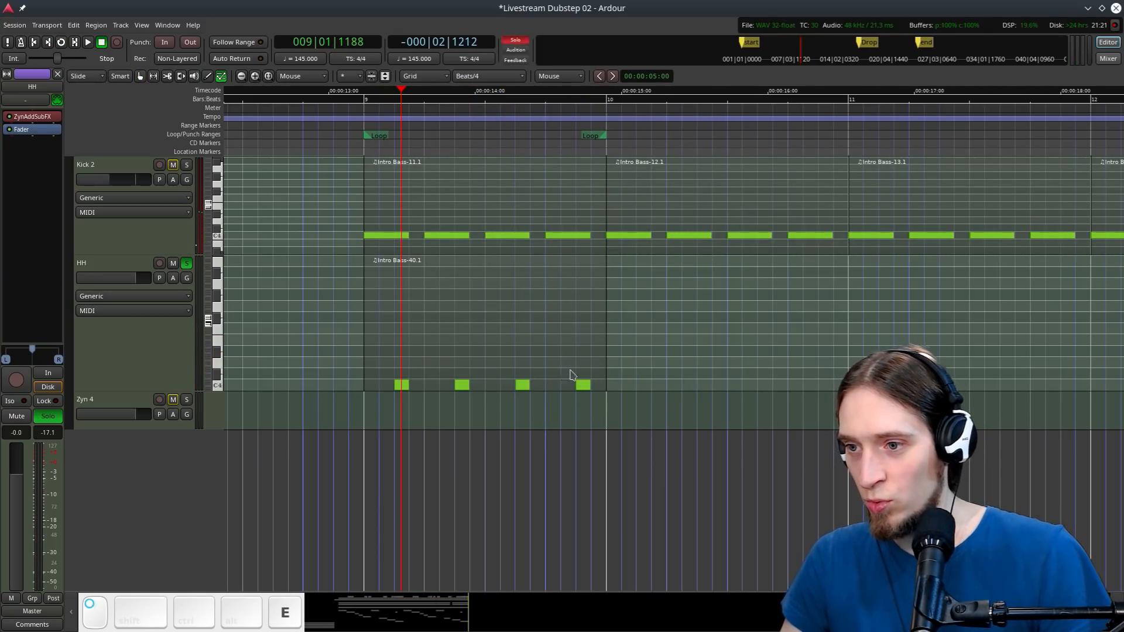
key("Delete")
key("d")
left_click(584, 385)
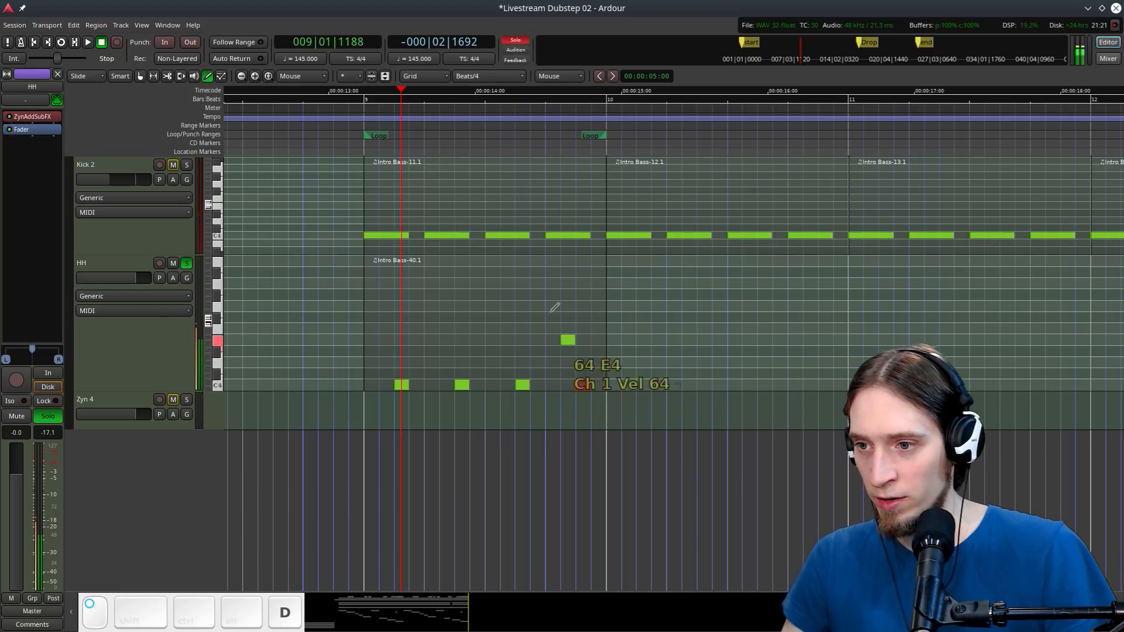
Loop bar 9 to hear the offbeat HH pattern, stop playback and save the session with the HH track selected
key("l")
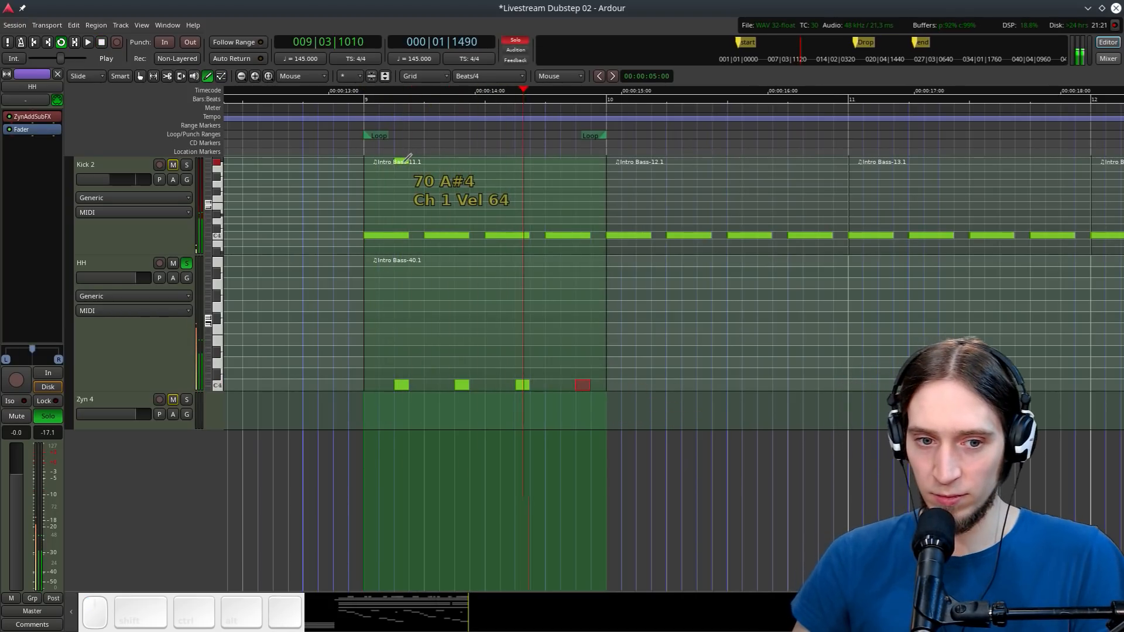
key("space")
left_click(117, 345)
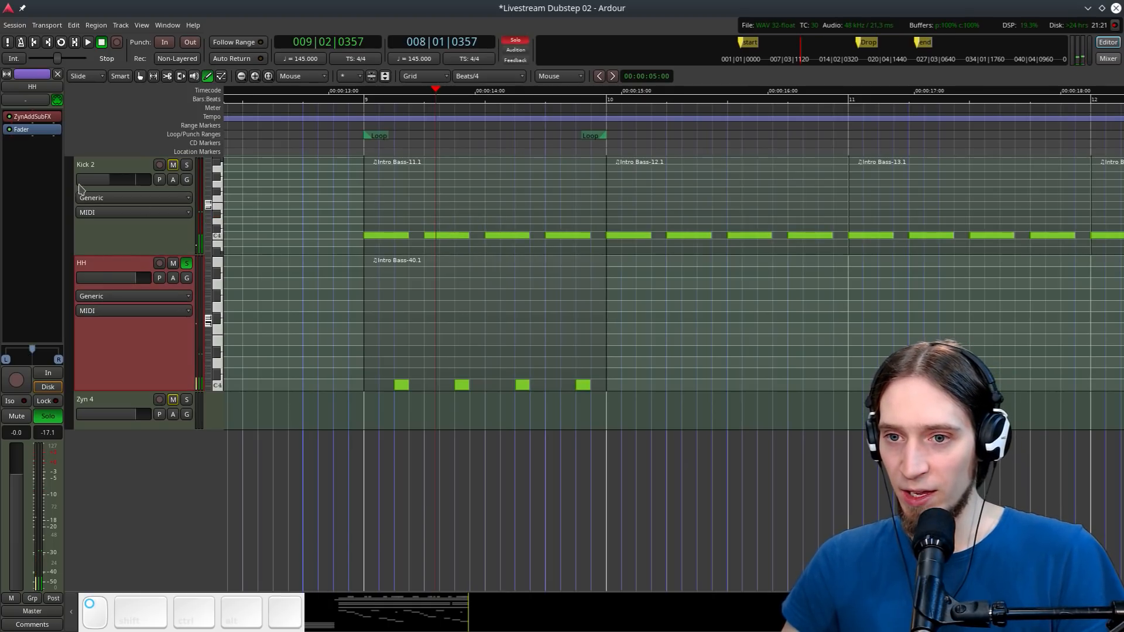
key("ctrl+s")
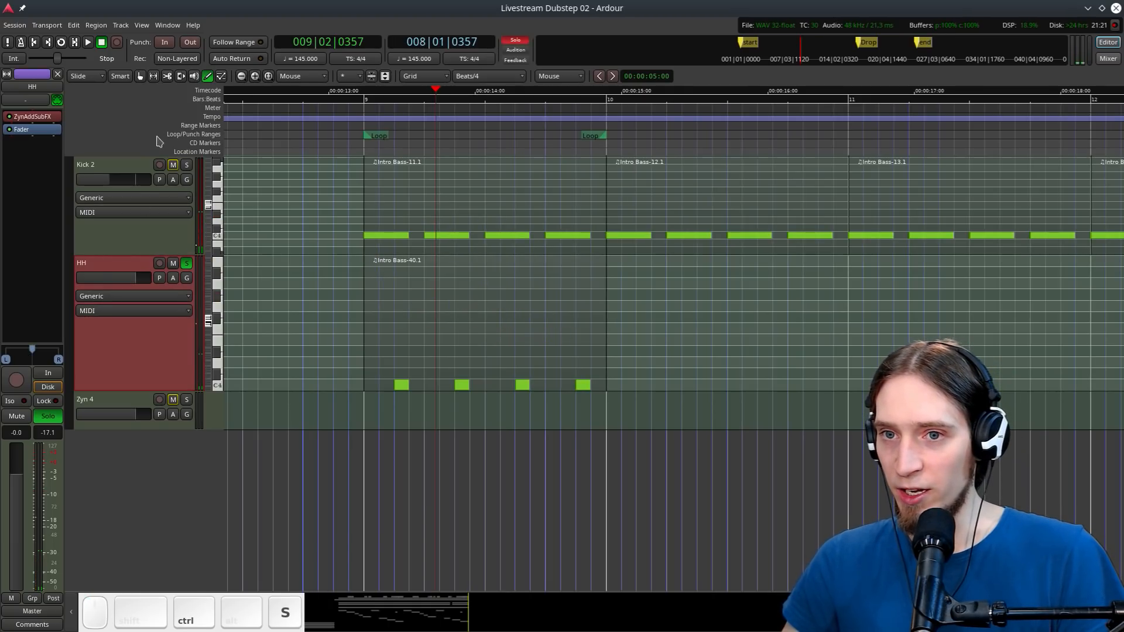
Open the HH track's ZynAddSubFX synth and set the additive voice 1 oscillator's base function to Pulse
double_click(41, 121)
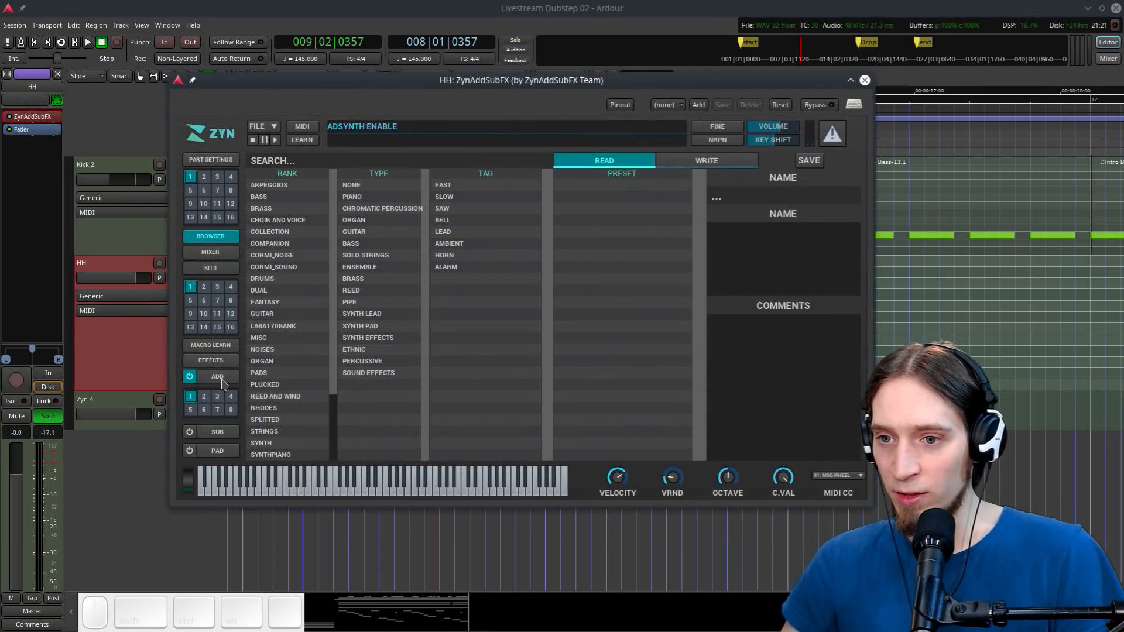
left_click(218, 377)
left_click(424, 161)
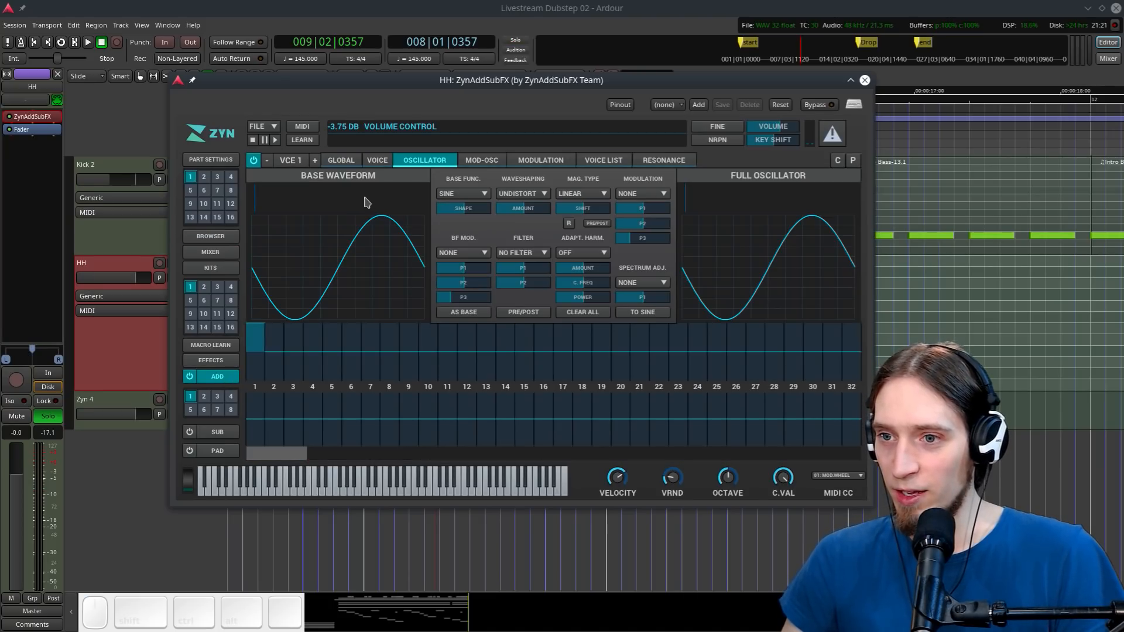
left_click(463, 191)
left_click(458, 216)
Adjust voice 1's lowest harmonics and reshape the magnitudes and phases of the harmonics from 45 to 49
left_click_drag(277, 328, 269, 353)
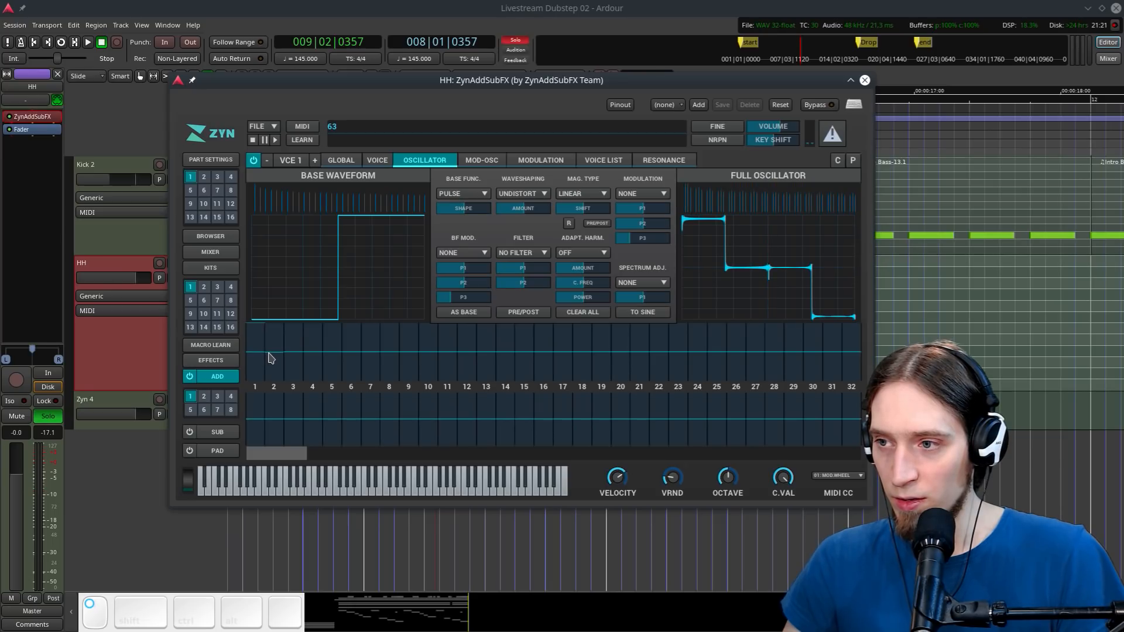
left_click_drag(297, 461, 651, 464)
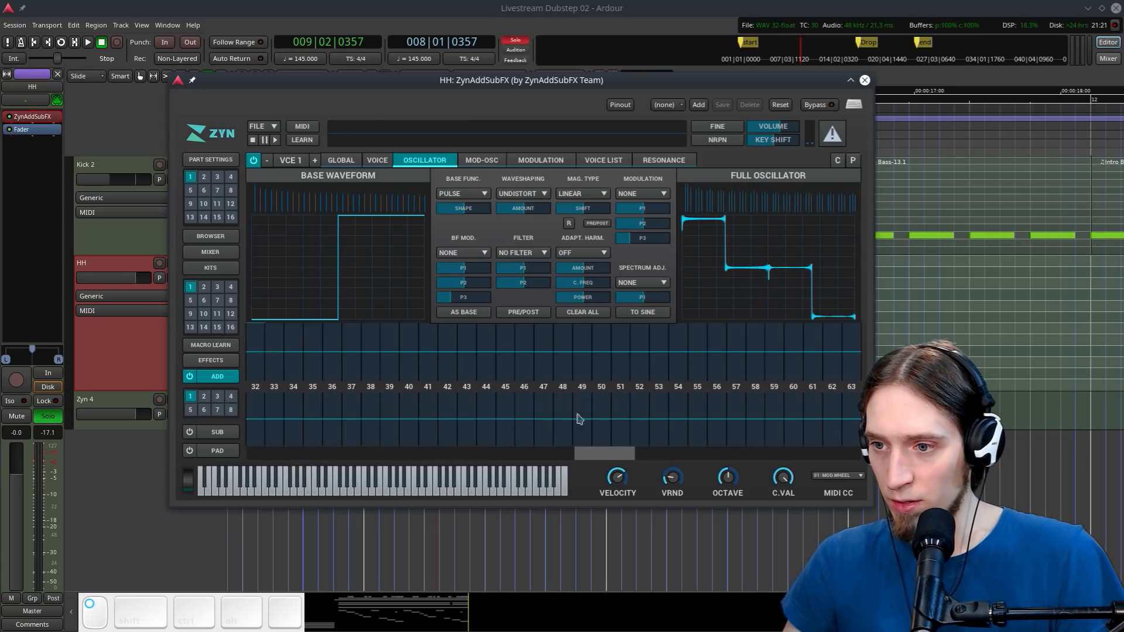
left_click_drag(514, 384, 509, 393)
mouse_move(576, 341)
left_mouse_down()
mouse_move(577, 322)
mouse_move(550, 335)
mouse_move(526, 317)
left_mouse_up()
mouse_move(582, 417)
left_mouse_down()
mouse_move(582, 396)
mouse_move(544, 435)
left_mouse_up()
left_click_drag(524, 419, 527, 462)
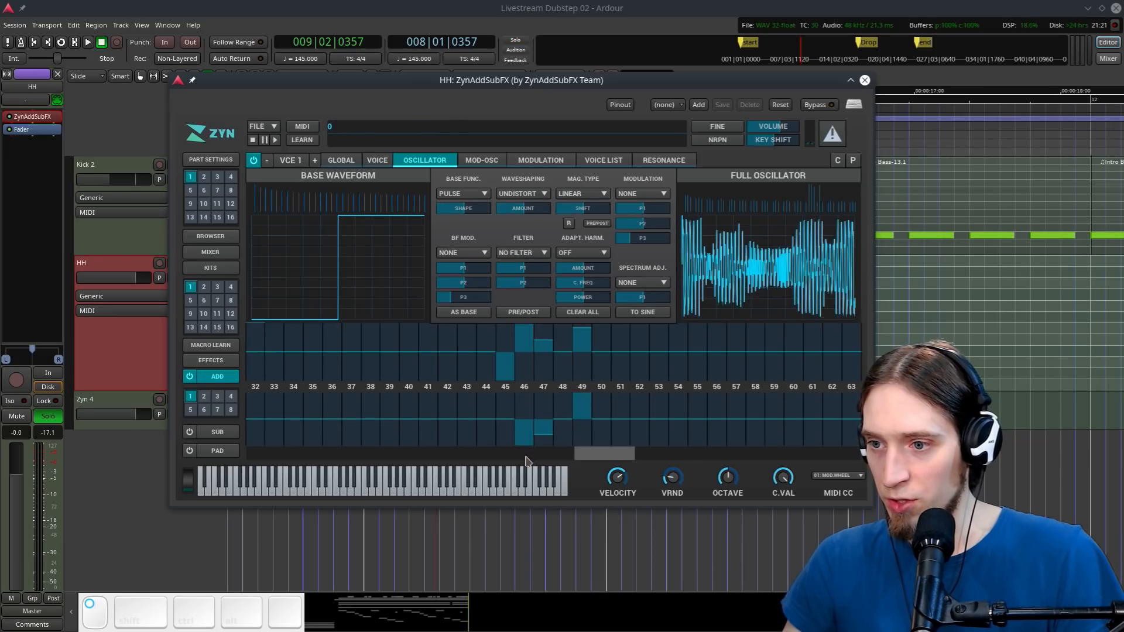
Set voice 1's unison size to 7, detune to 115 and octave to -2 while looping bar 9
left_click(533, 161)
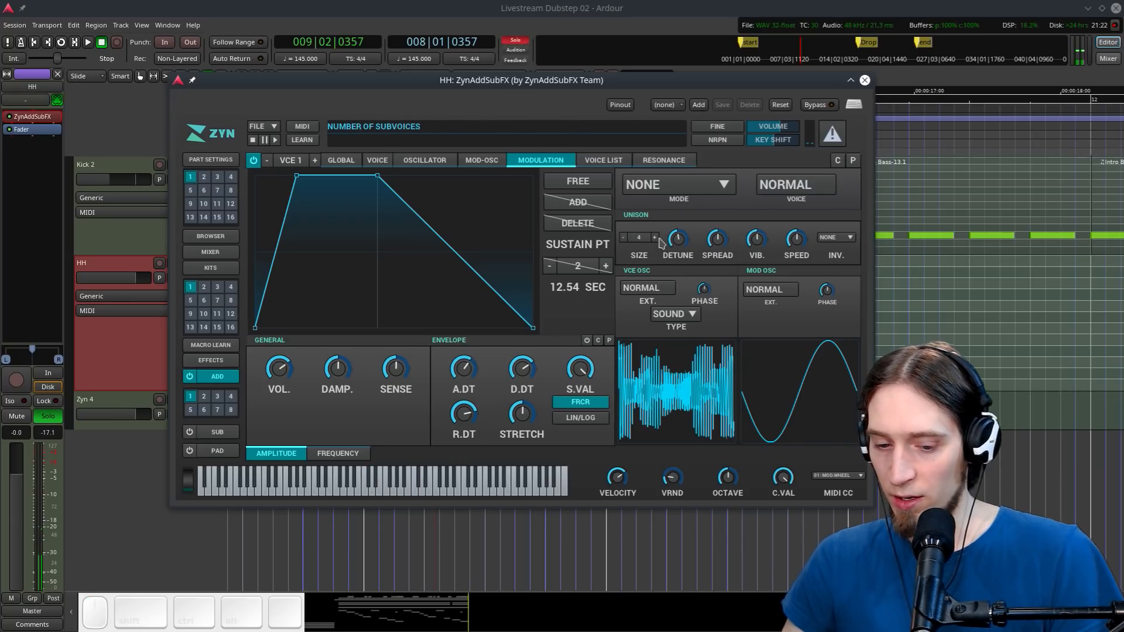
key("l")
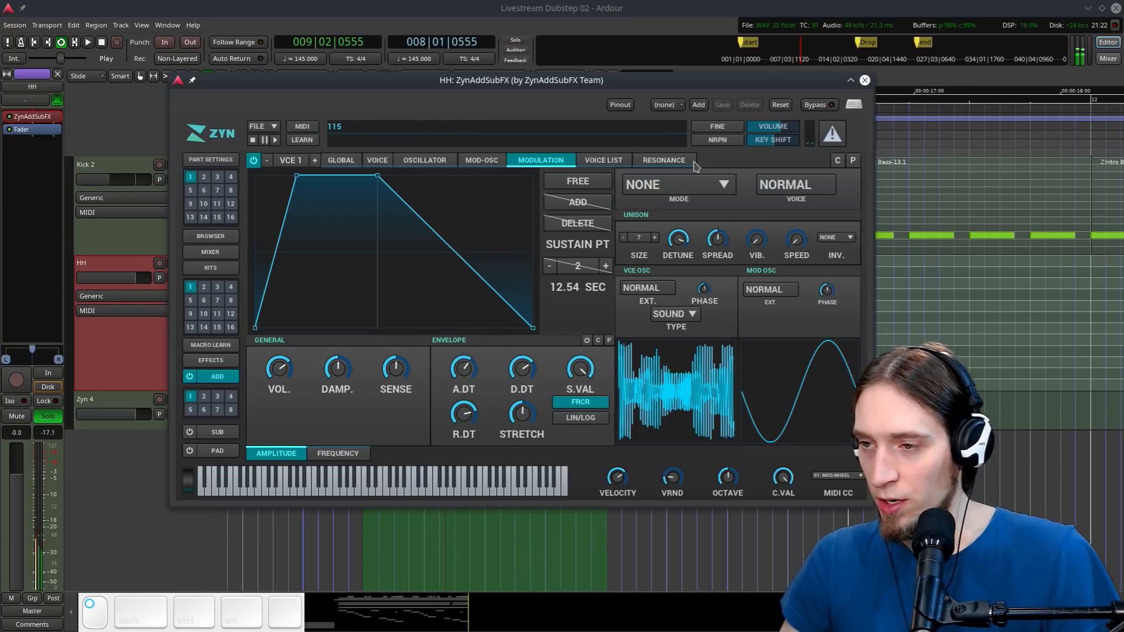
left_click(376, 160)
left_click(338, 453)
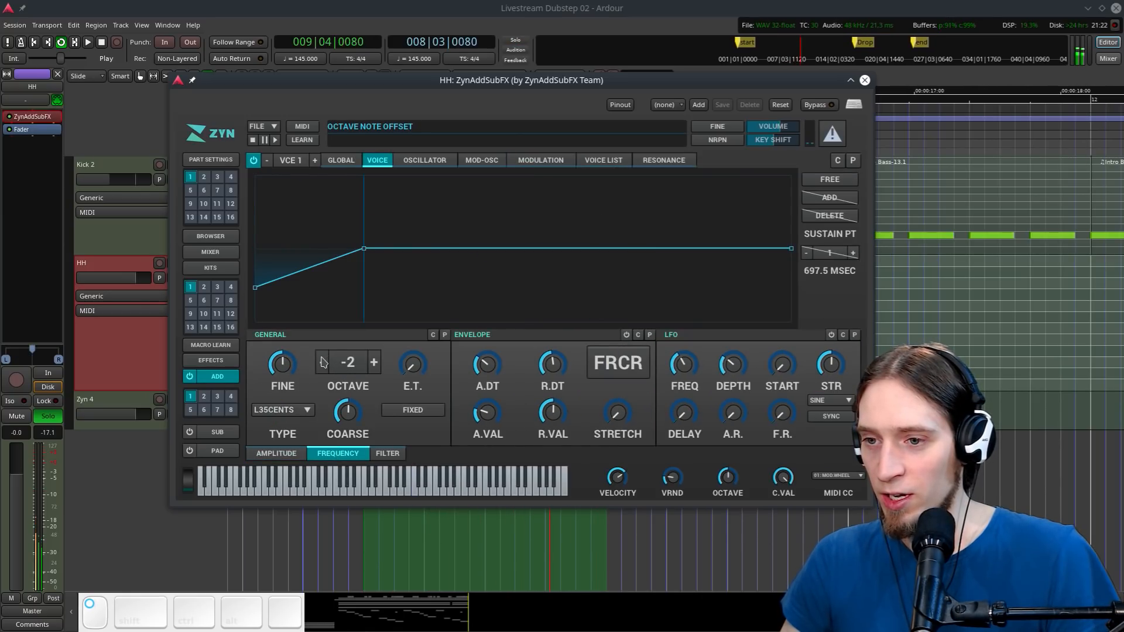
Enable an HP2 filter on voice 1 with cutoff about 5176 Hz, and its amplitude envelope with decay 31 and zero sustain
left_click(386, 453)
left_click(372, 410)
left_click(384, 351)
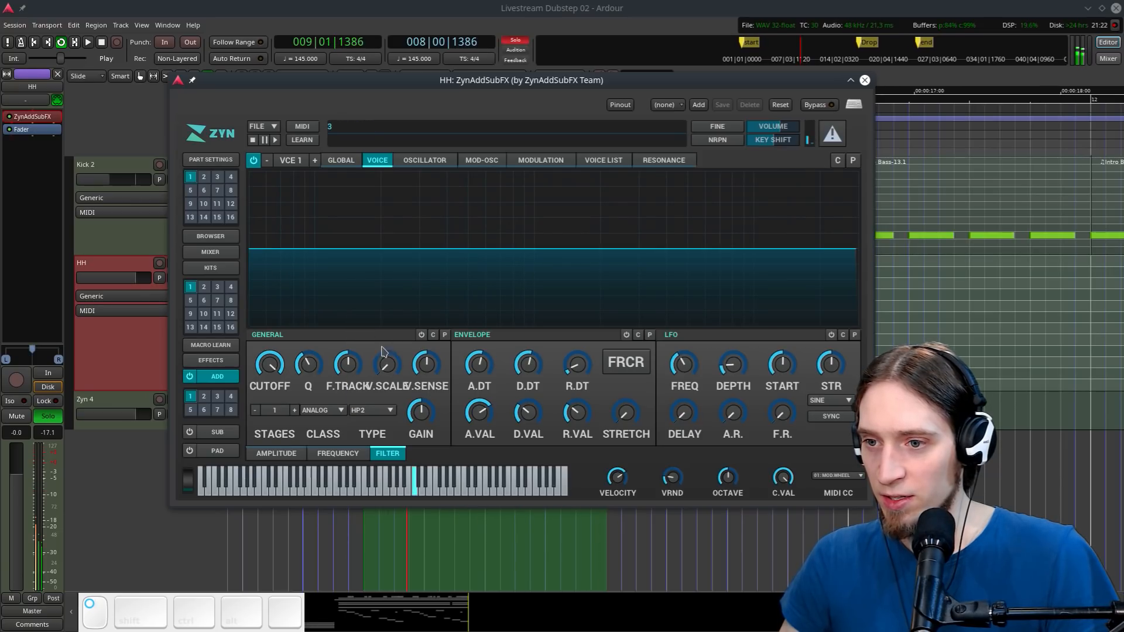
mouse_move(281, 370)
left_mouse_down()
mouse_move(310, 387)
mouse_move(278, 373)
left_mouse_up()
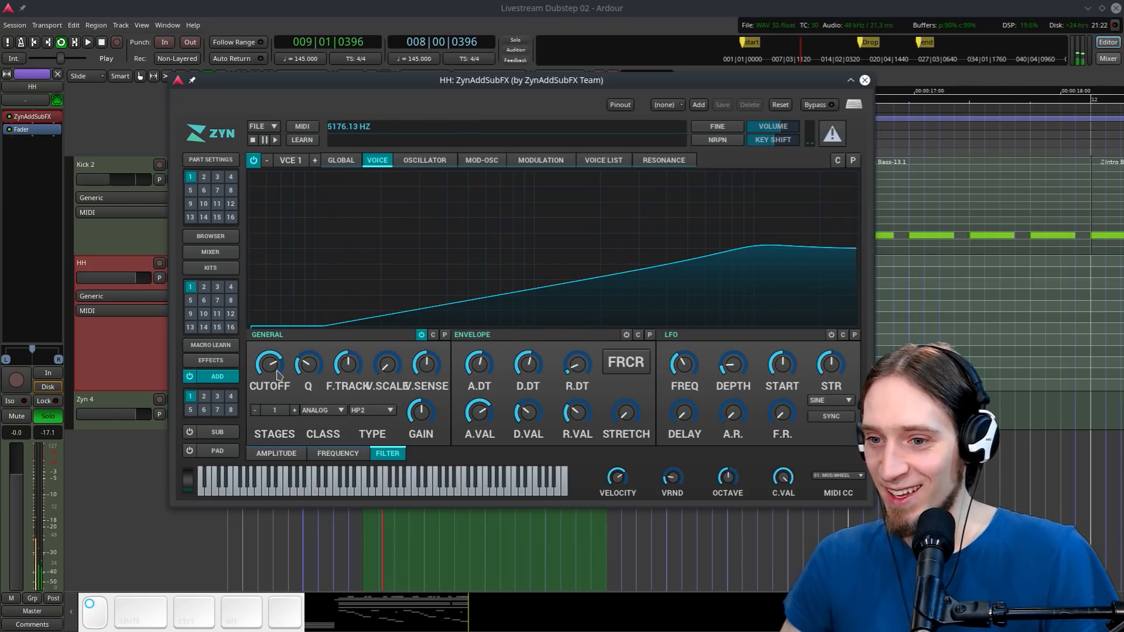
left_click(276, 454)
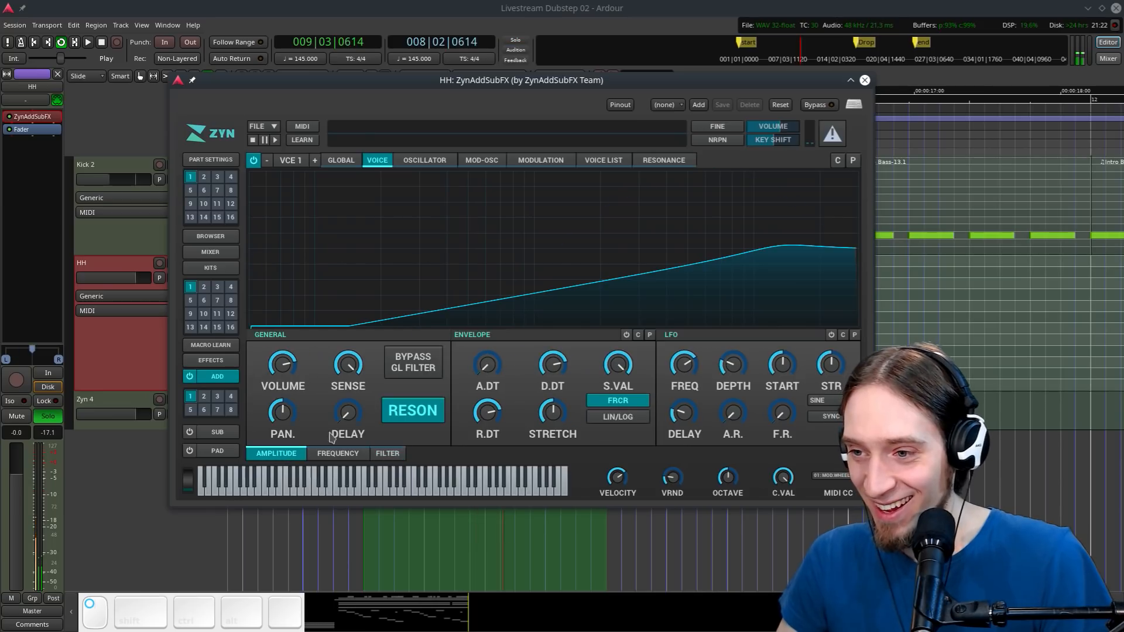
left_click(626, 335)
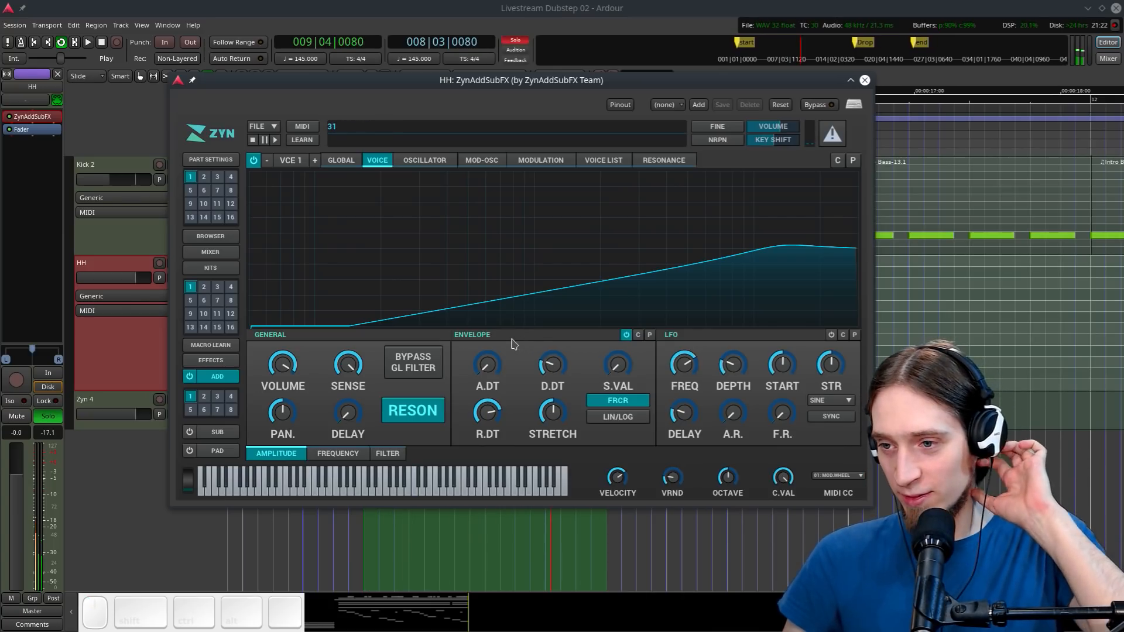
Switch the additive synth to voice 2 and change its oscillator type to white noise
left_click(315, 161)
left_click(425, 160)
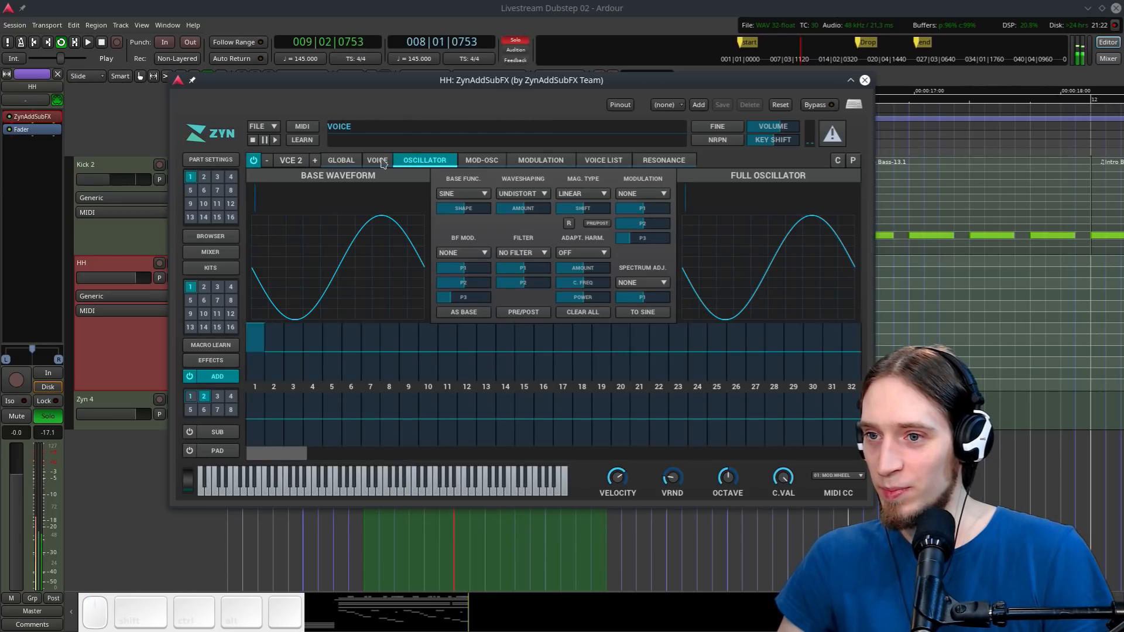
left_click(378, 161)
left_click(541, 161)
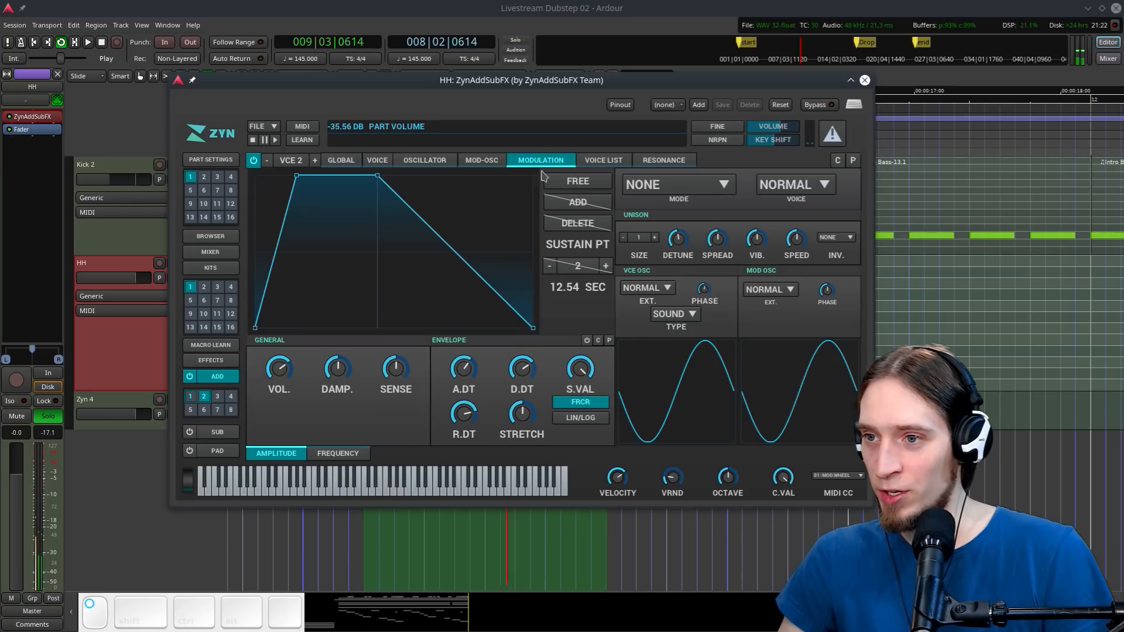
left_click(681, 321)
left_click(673, 327)
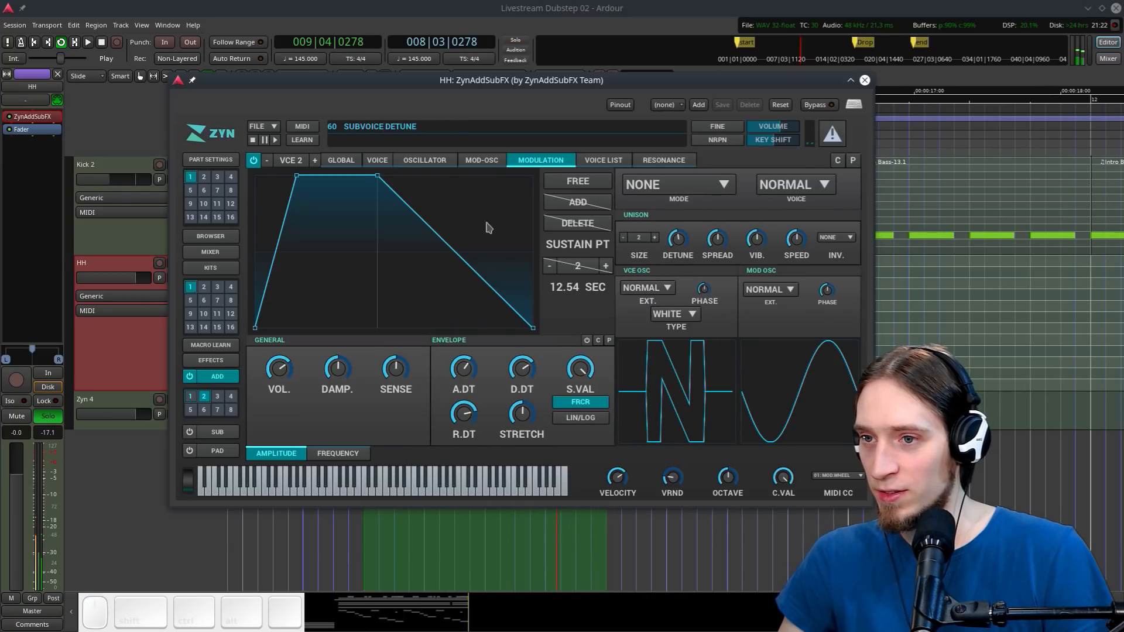
Enable a five-stage HP2 filter on voice 2 with a cutoff of about 4061 Hz
left_click(377, 161)
left_click(387, 454)
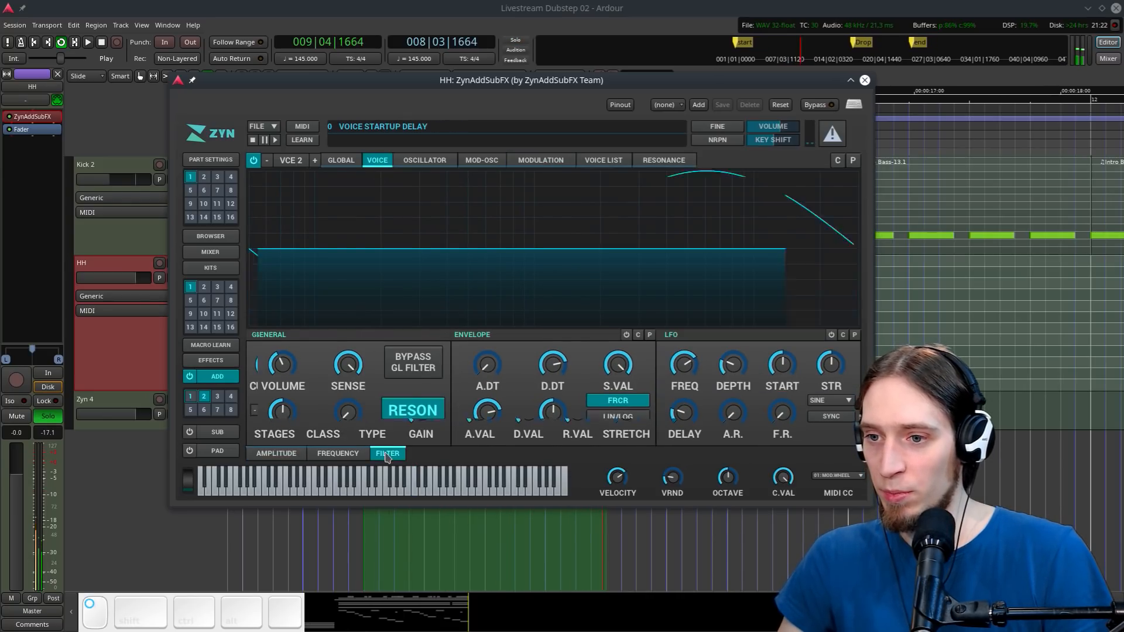
left_click(357, 410)
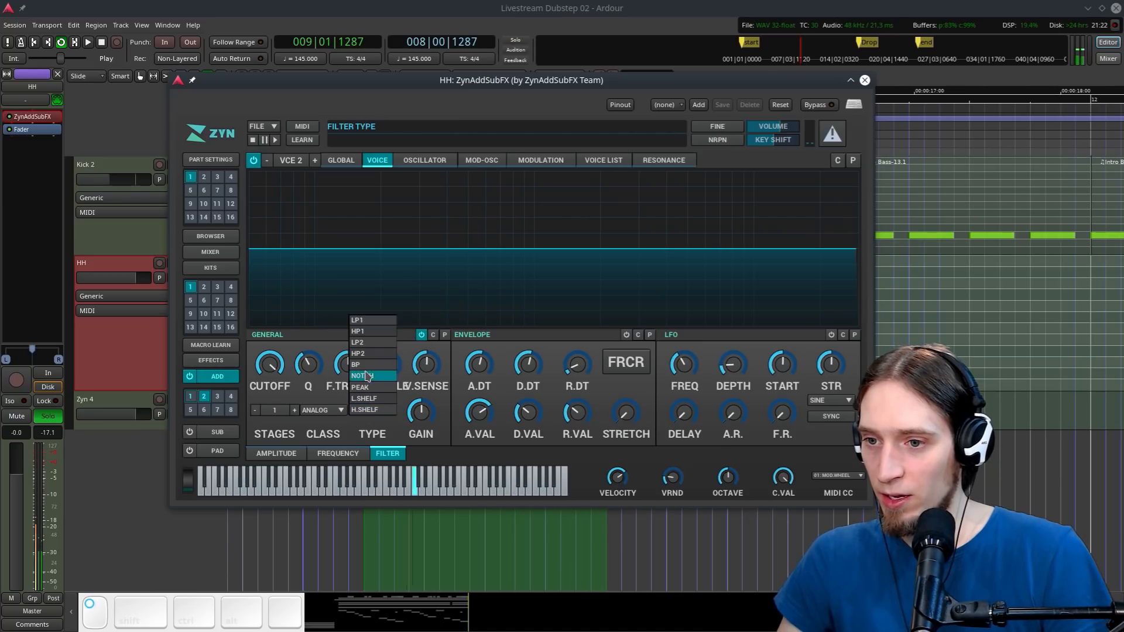
left_click(363, 356)
left_click_drag(270, 368, 309, 391)
scroll(275, 410, "up", 4)
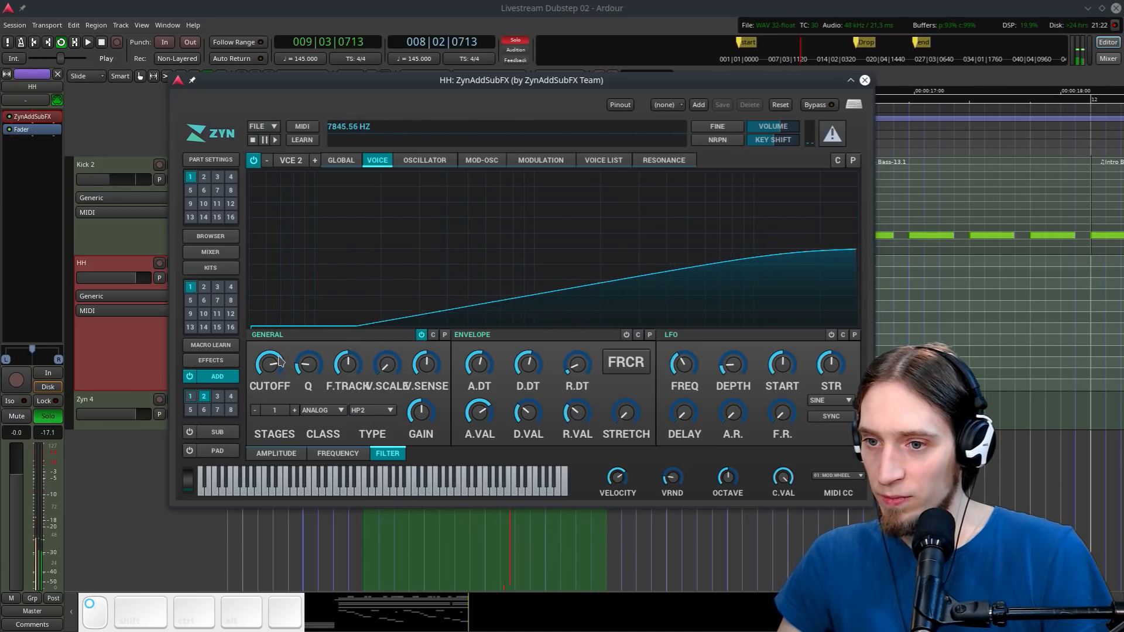
scroll(283, 370, "down", 1)
scroll(283, 370, "down", 2)
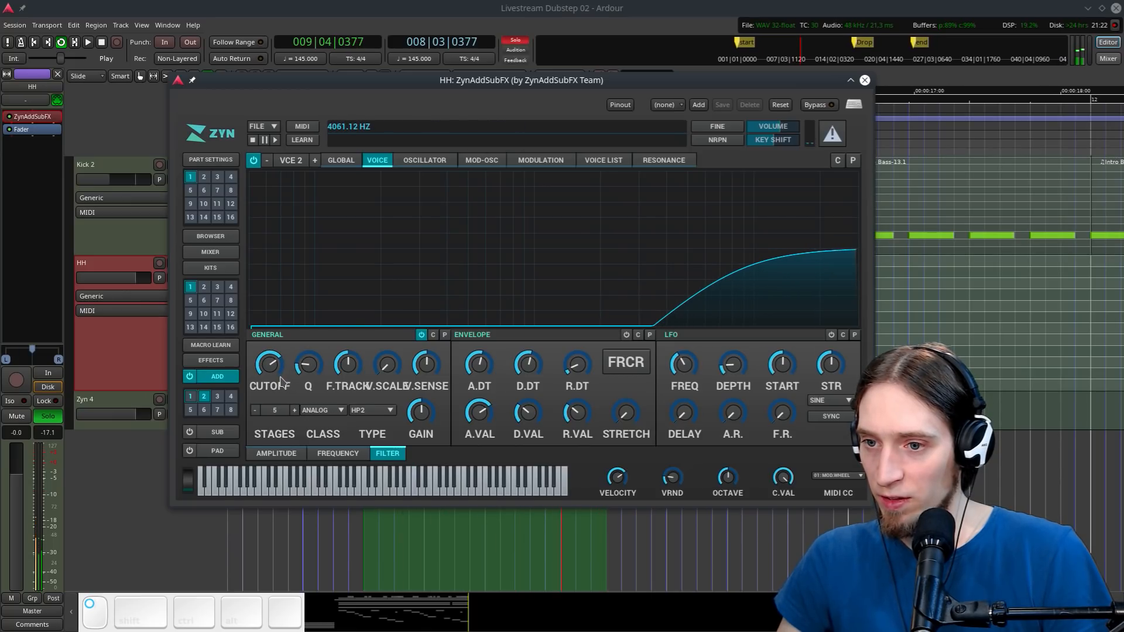
Enable voice 2's amplitude envelope with a short decay and zero sustain, set its volume to -15.16 dB, and close the synth
left_click(276, 453)
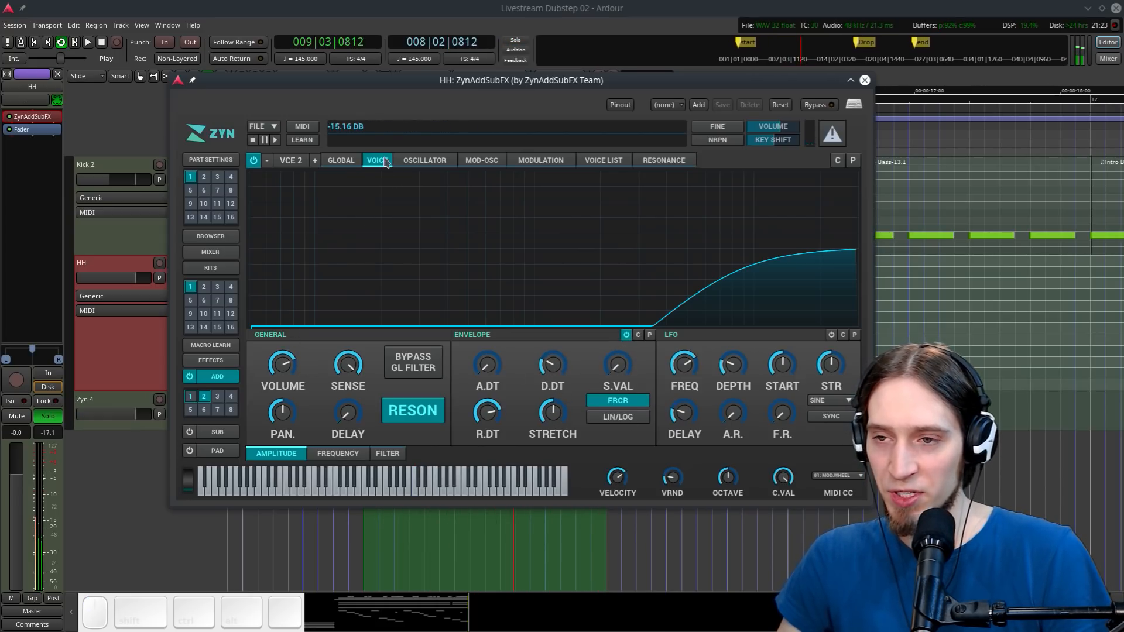
left_click(341, 158)
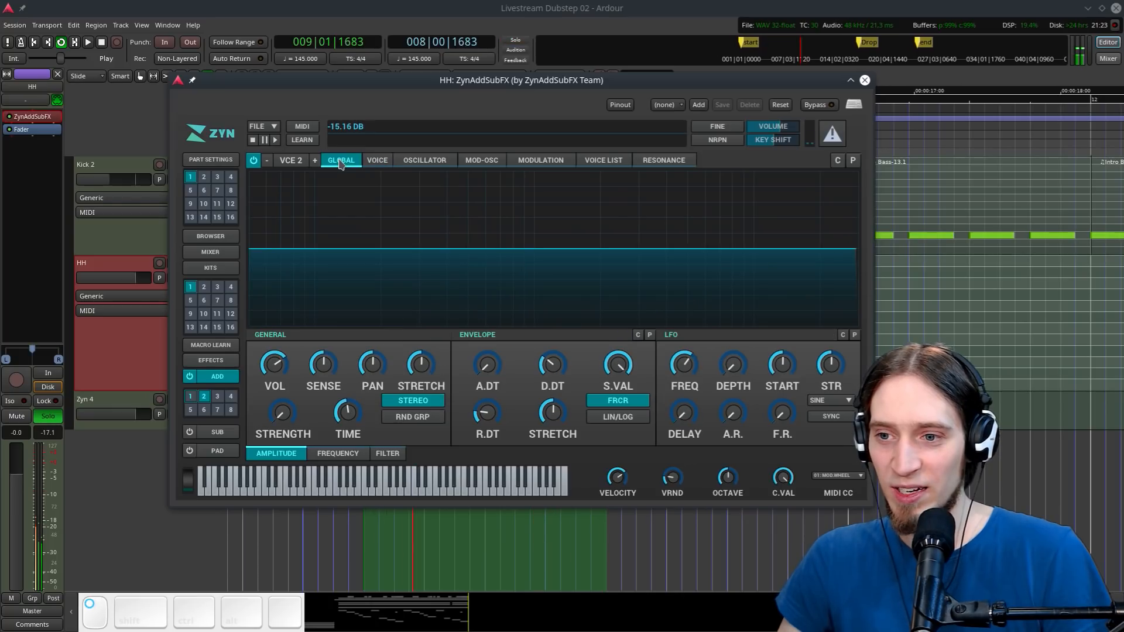
left_click(206, 361)
left_click(865, 80)
Unsolo the HH track and audition the hi-hat together with the other tracks from bar 9
key("space")
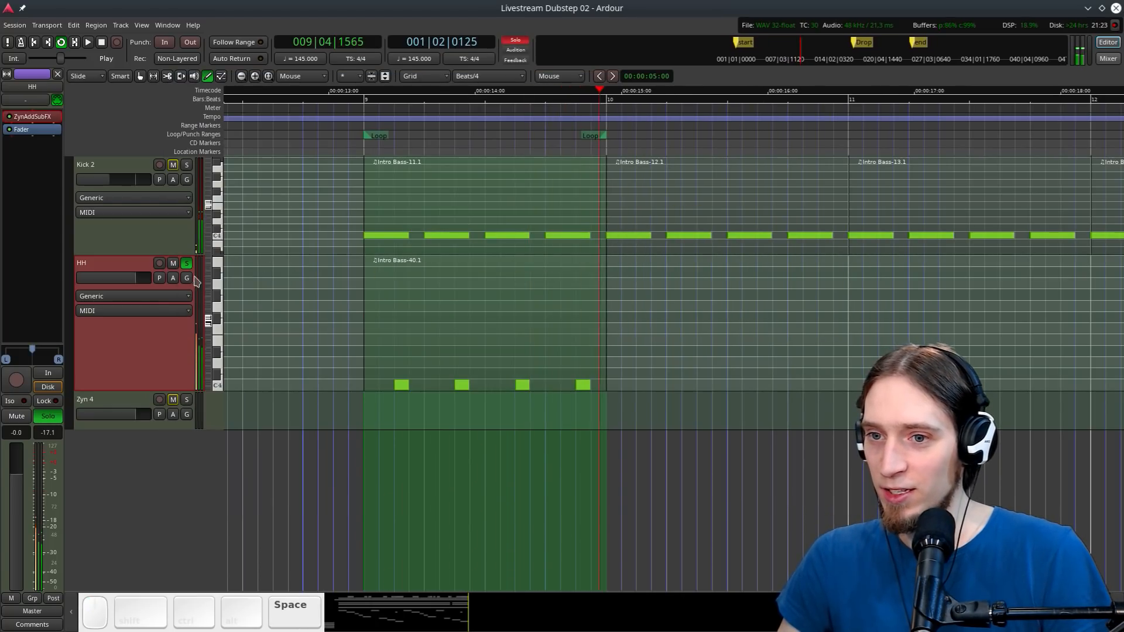
key("space")
key("g")
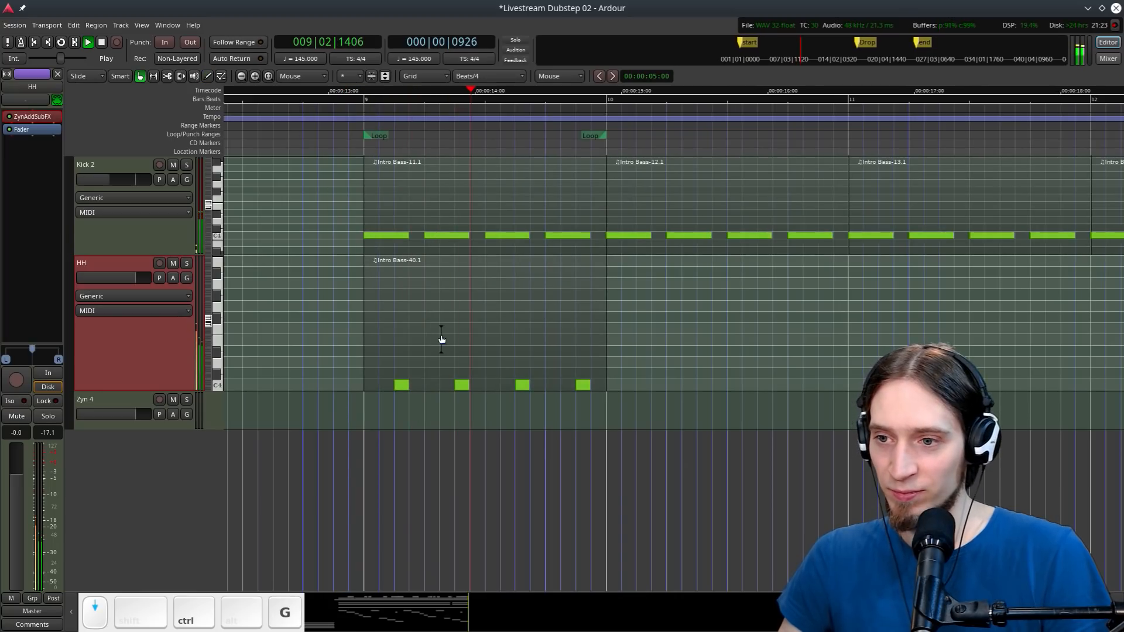
scroll(441, 334, "down", 1)
left_click(597, 314, "ctrl")
scroll(363, 313, "down", 2)
scroll(375, 314, "up", 1)
key("space")
Move the HH region from bar 9 to bar 1 and duplicate it repeatedly to fill the track up to the Drop marker
left_click_drag(407, 316, 392, 329)
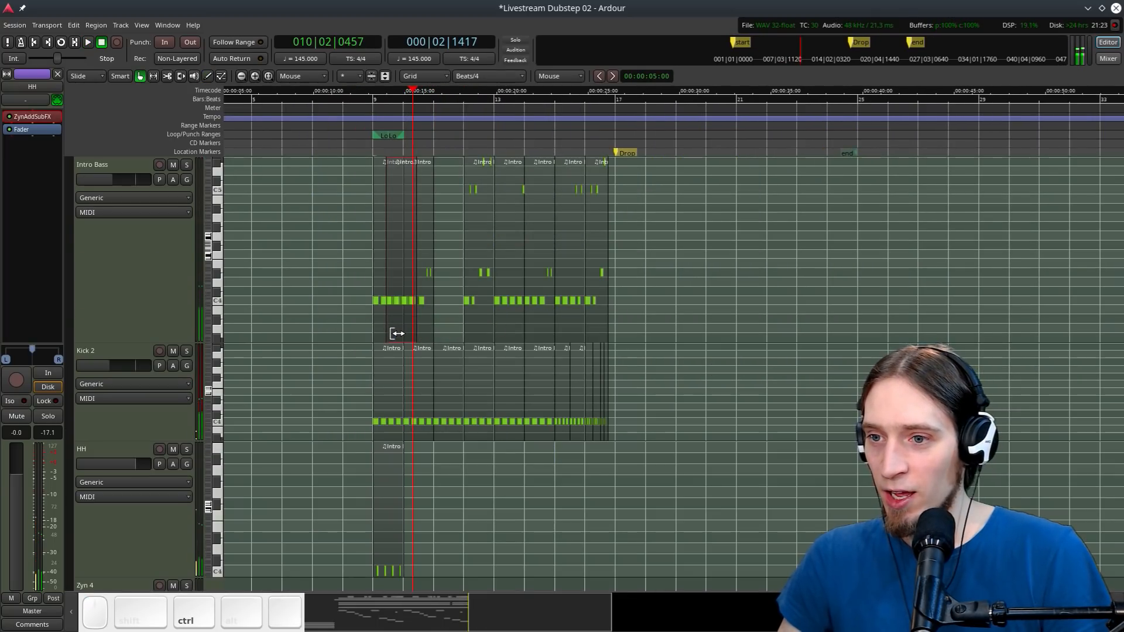
key("ctrl+z")
left_click(462, 469, "ctrl")
scroll(372, 340, "down", 1)
scroll(389, 297, "left", 1)
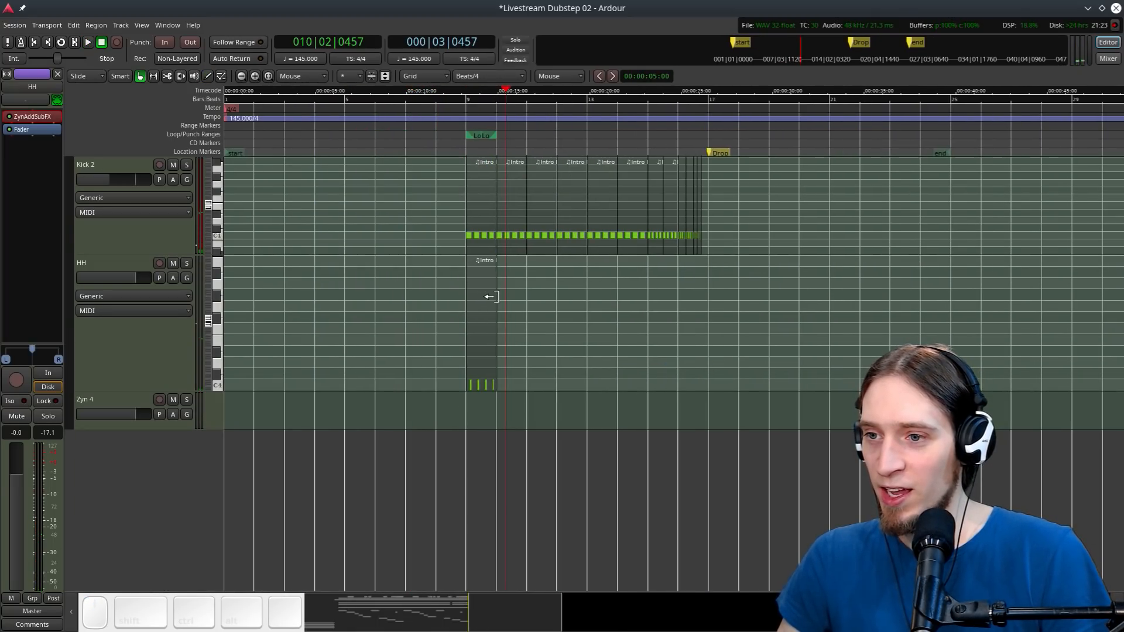
left_click_drag(487, 287, 243, 300)
key("alt+d")
key("alt+d")
key("alt+d")
key("alt+d")
key("alt+d")
key("alt+d")
key("alt+d")
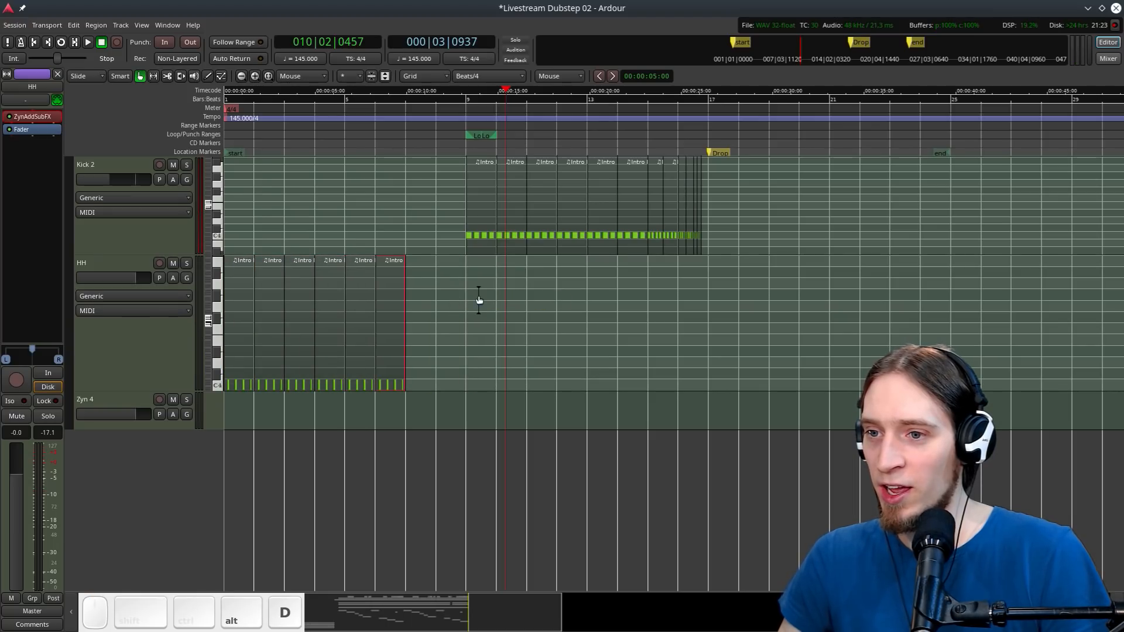
left_click_drag(495, 299, 117, 303)
key("alt+d")
left_click(816, 342)
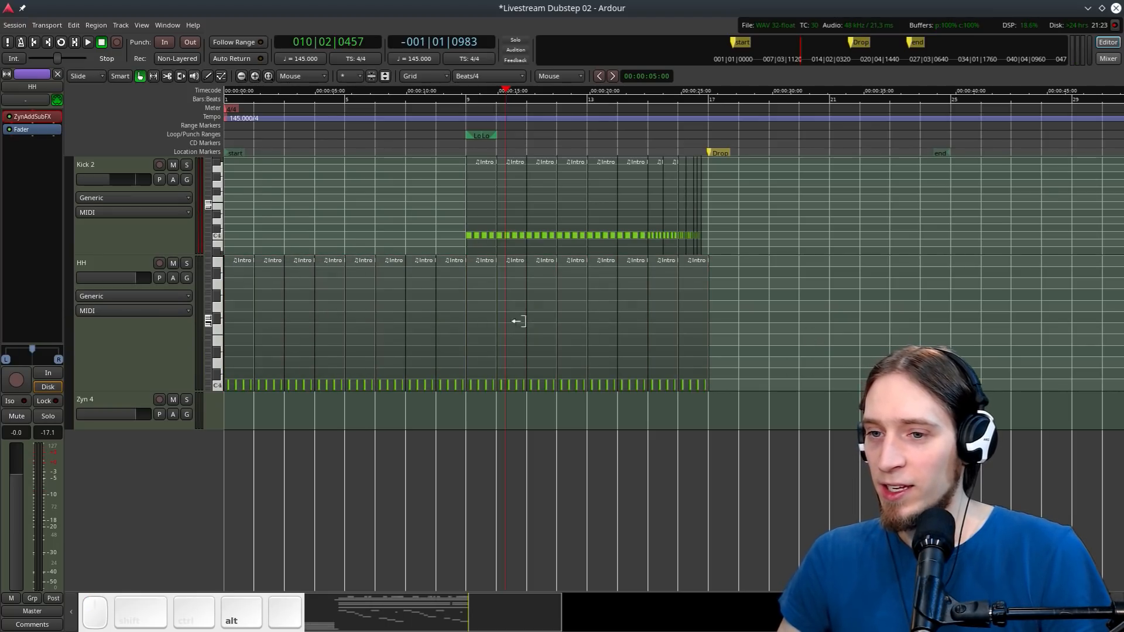
Add the Calf Filter (LV2) plugin to the HH track after ZynAddSubFX, keeping its default settings
right_click(30, 127)
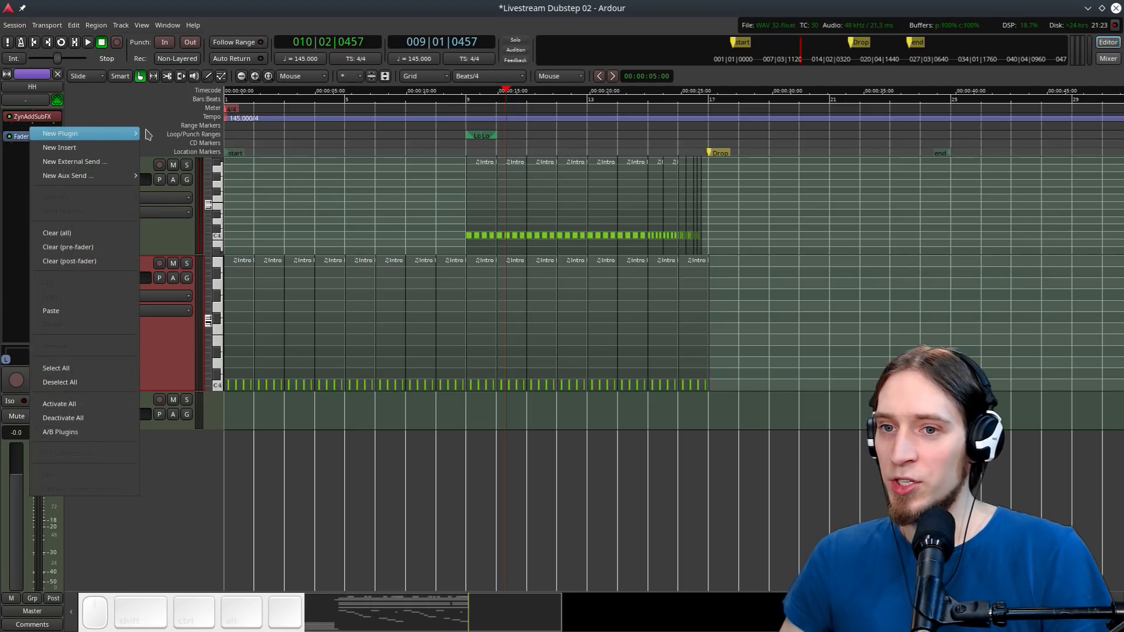
mouse_move(129, 138)
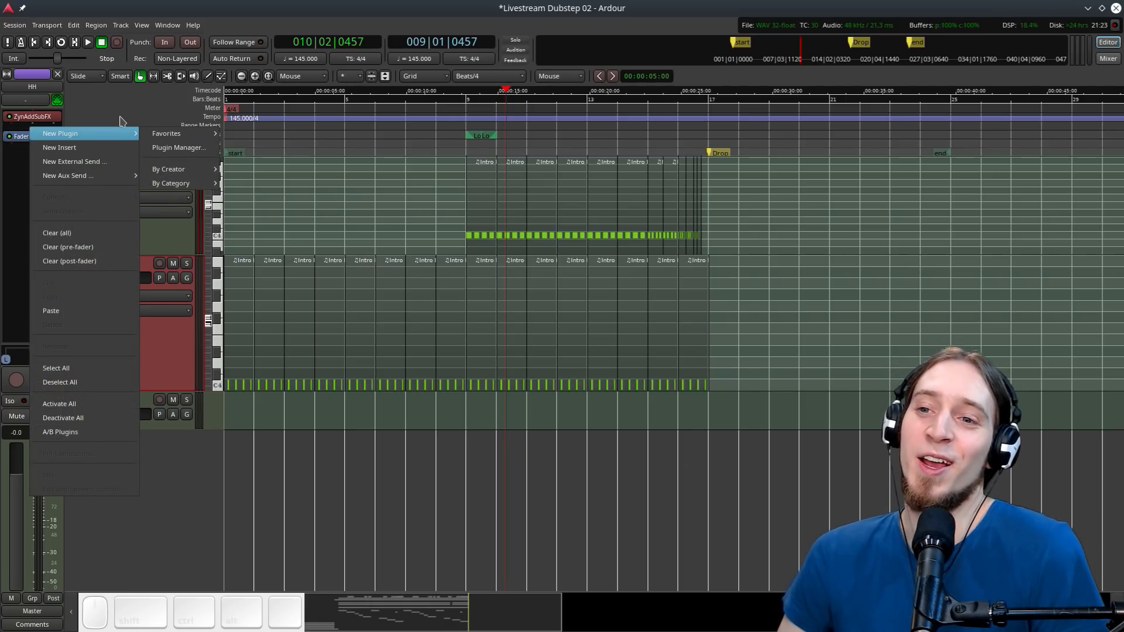
mouse_move(170, 134)
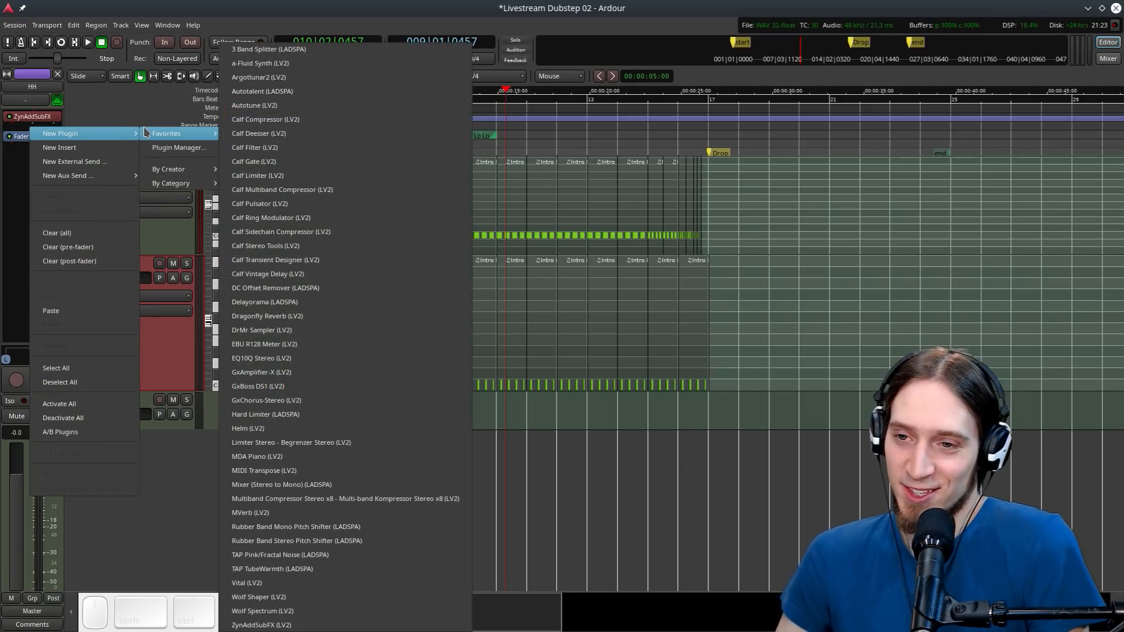
left_click(299, 155)
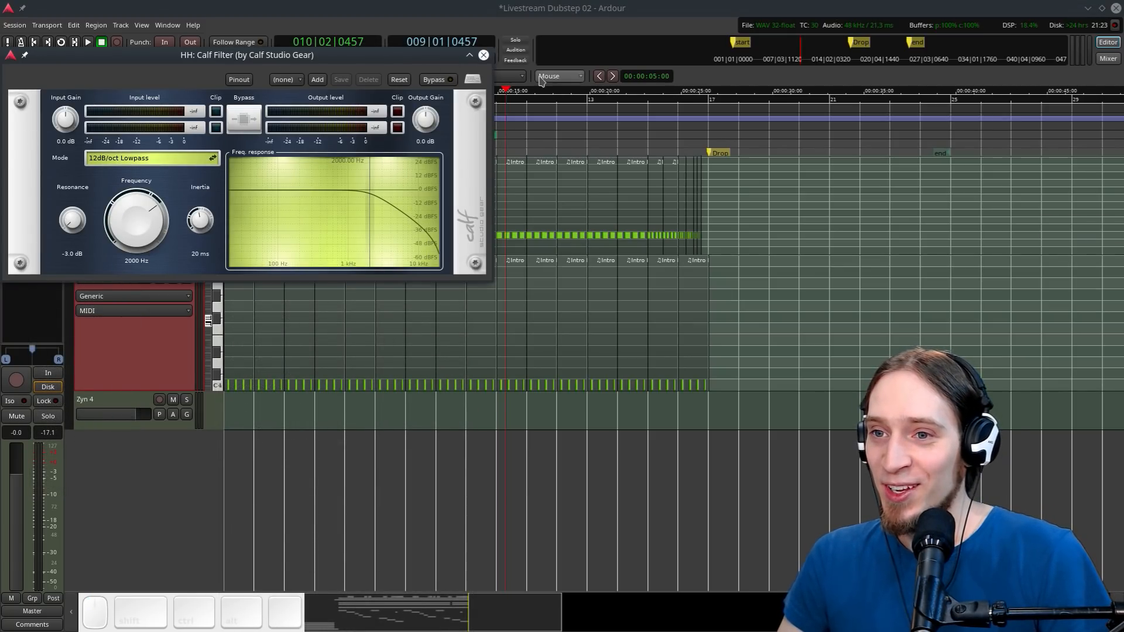
left_click(481, 57)
Show the Calf Filter Frequency automation lane under the HH track and make the lane taller
left_click(171, 280)
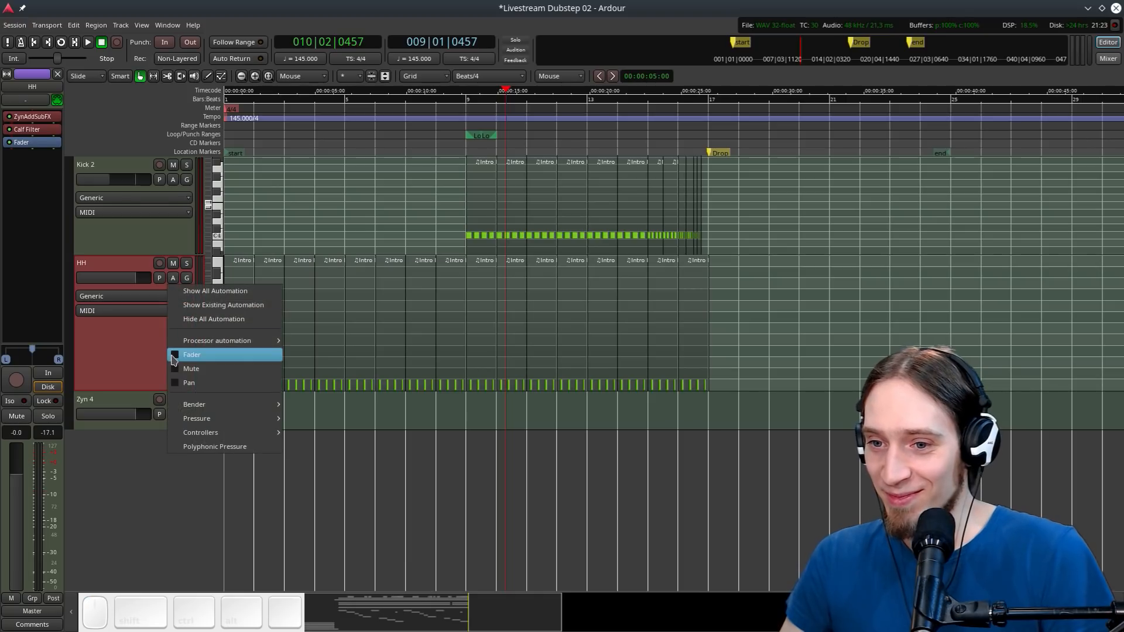
mouse_move(193, 341)
mouse_move(322, 363)
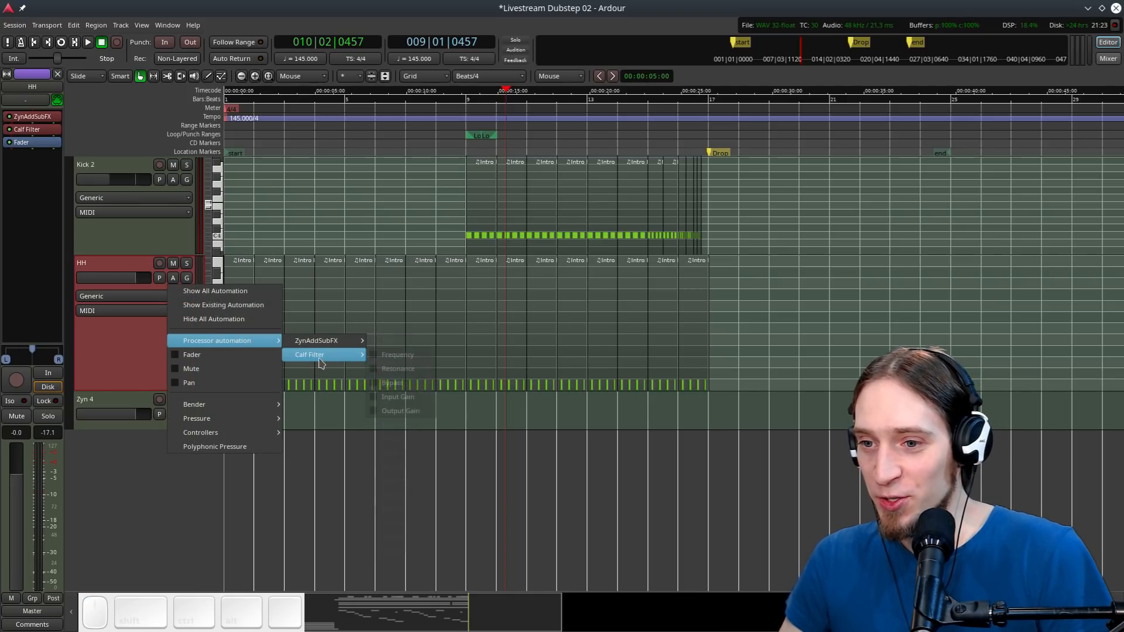
left_click(398, 355)
left_click_drag(118, 420, 91, 524)
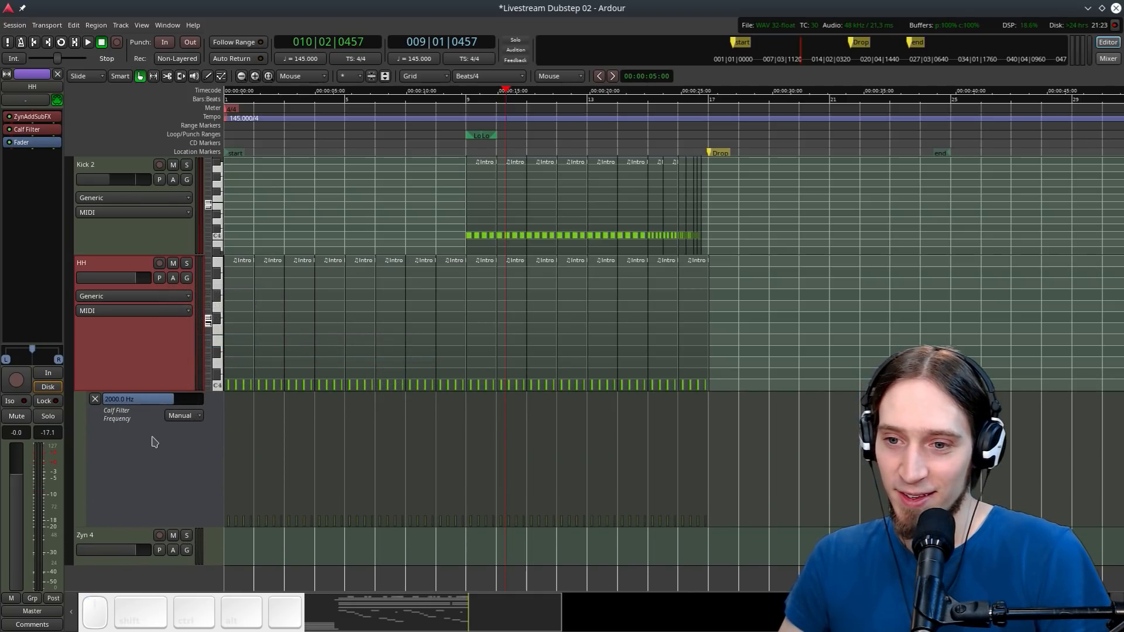
Draw a filter frequency ramp from the minimum at bar 1 to about 246 Hz just before bar 9, and play from the start
key("d")
left_click(462, 469)
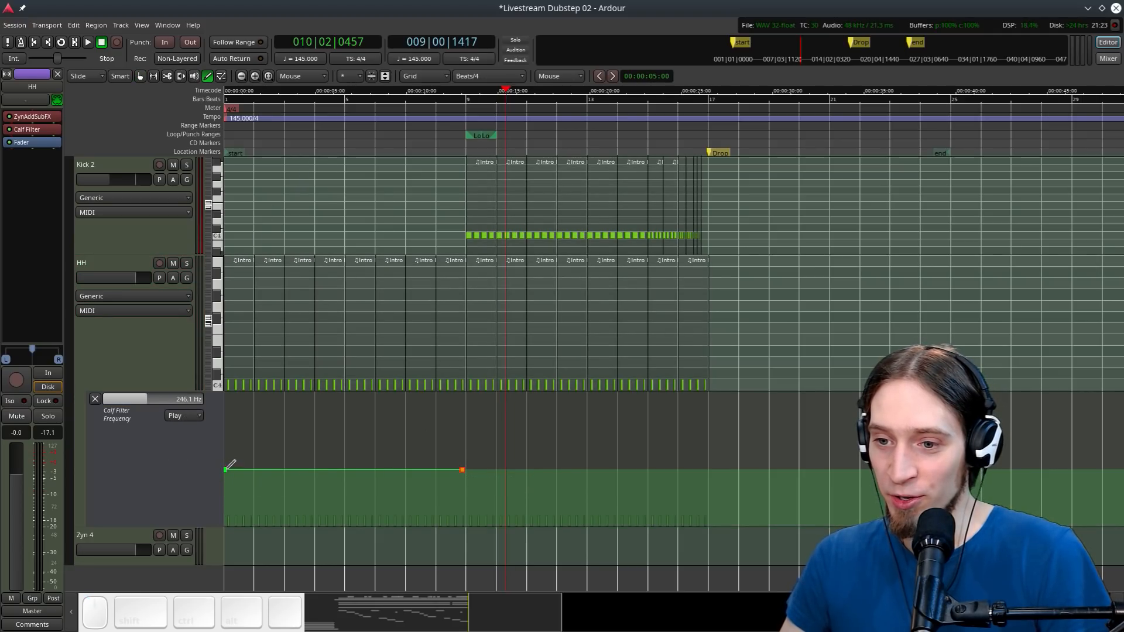
left_click_drag(227, 470, 226, 553)
left_click_drag(355, 93, 88, 163)
key("space")
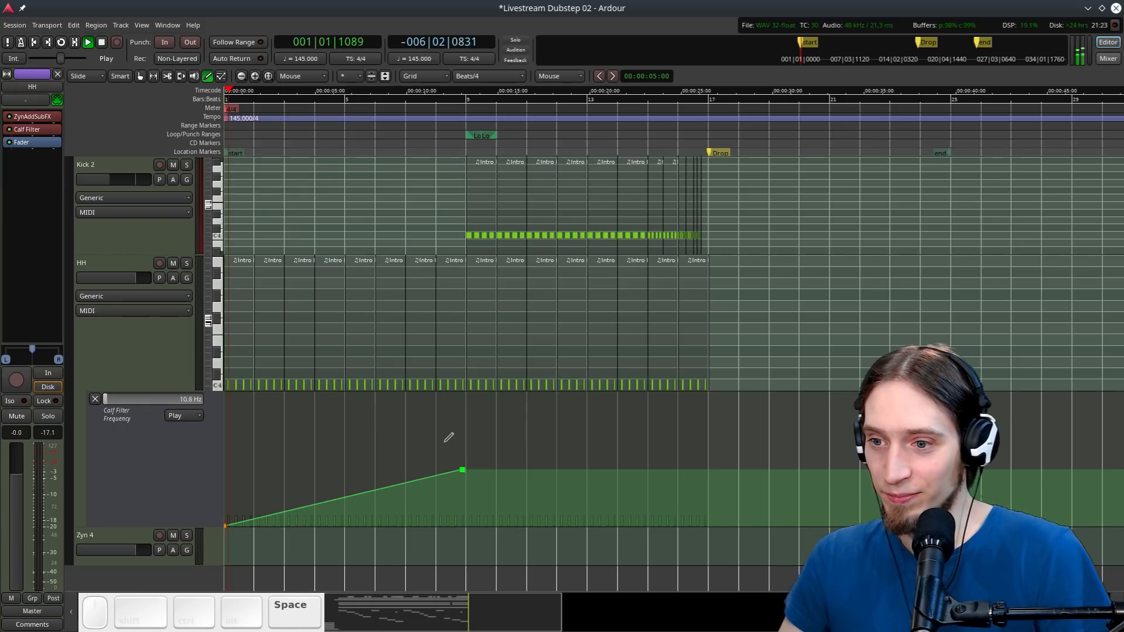
Reshape the filter ramp with a point near bar 5 and further points climbing to 20000 Hz at bar 9
left_click_drag(463, 469, 354, 448)
left_click(397, 484)
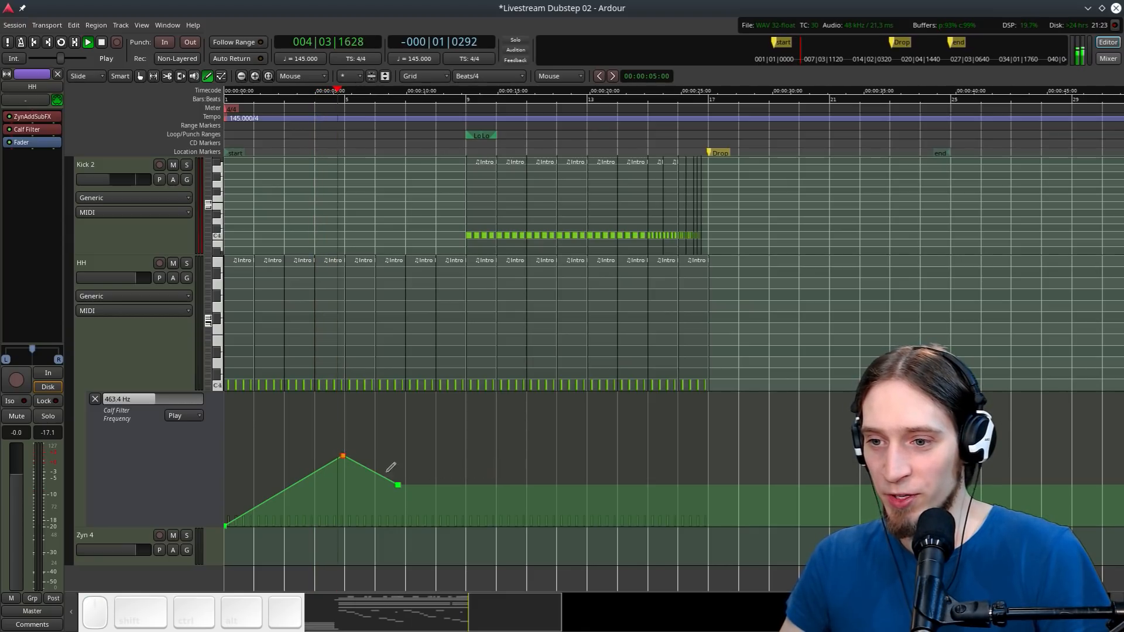
left_click_drag(399, 485, 471, 377)
left_click(458, 432)
left_click(467, 414)
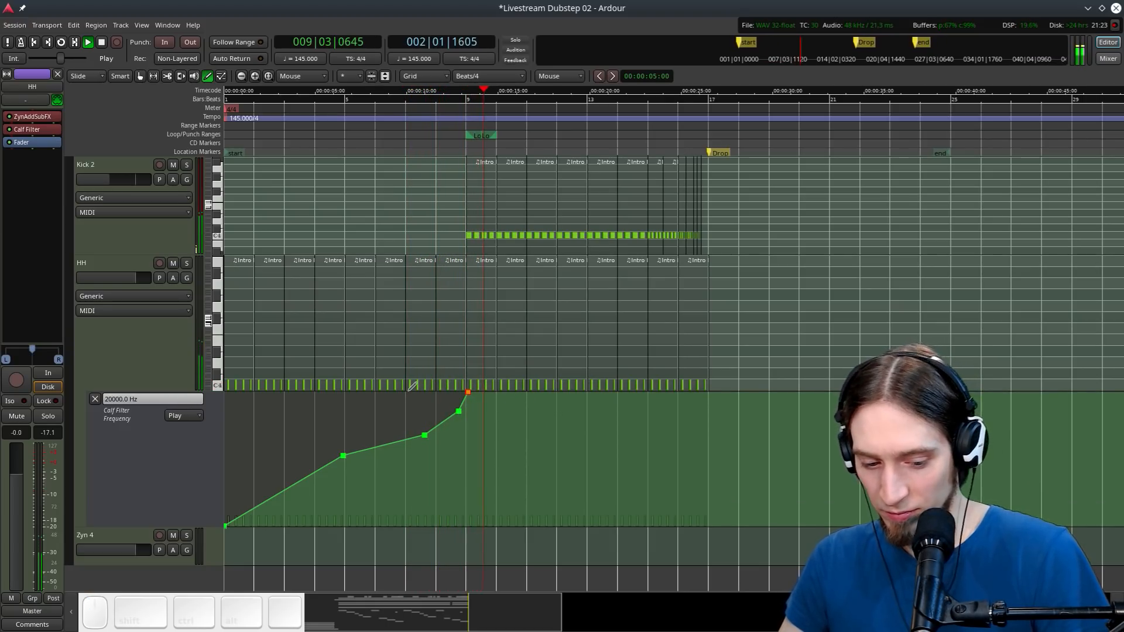
Smooth the filter sweep by raising its middle points and moving them to bar 5, bar 7 and just after bar 8
key("g")
key("space")
scroll(287, 443, "up", 1, "ctrl")
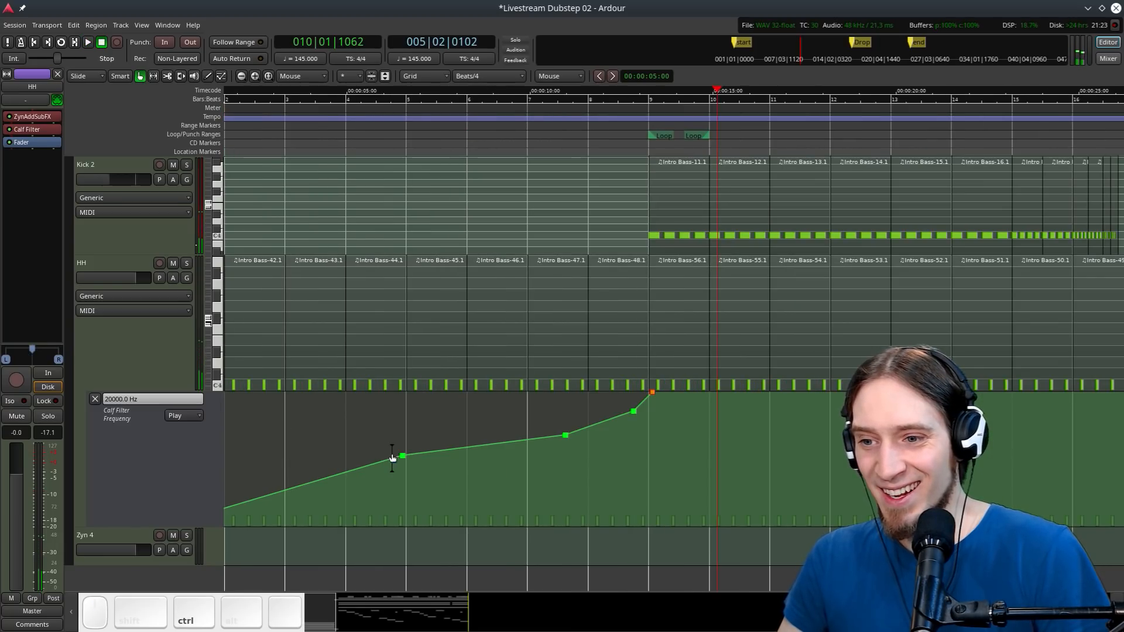
left_click_drag(392, 458, 396, 433)
mouse_move(575, 431)
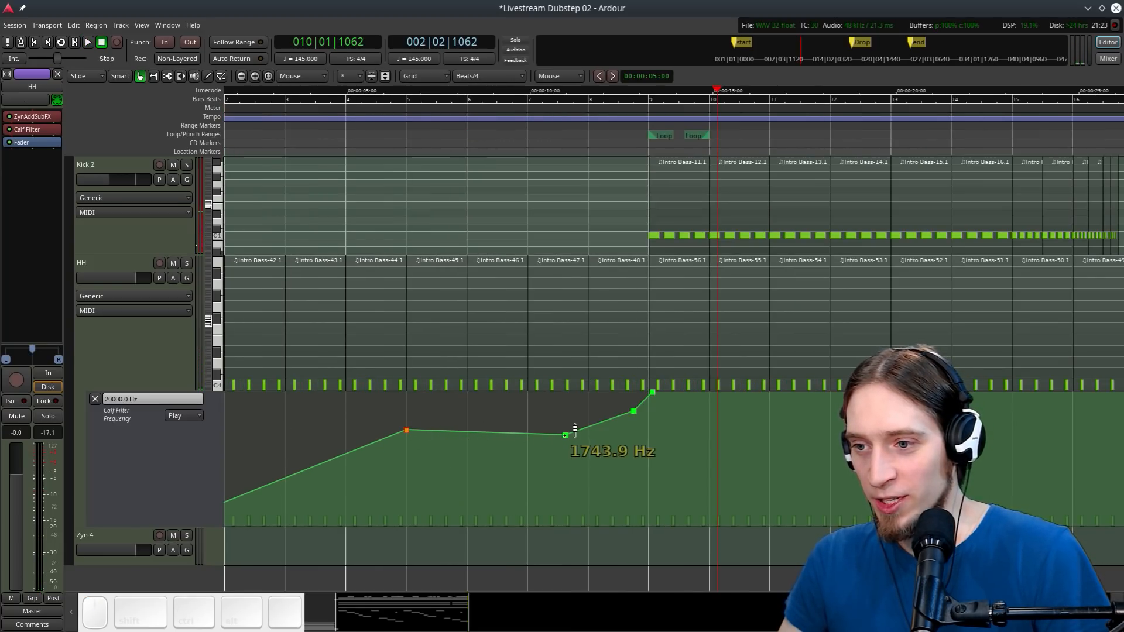
left_click_drag(576, 431, 537, 408)
left_click(418, 142)
key("space")
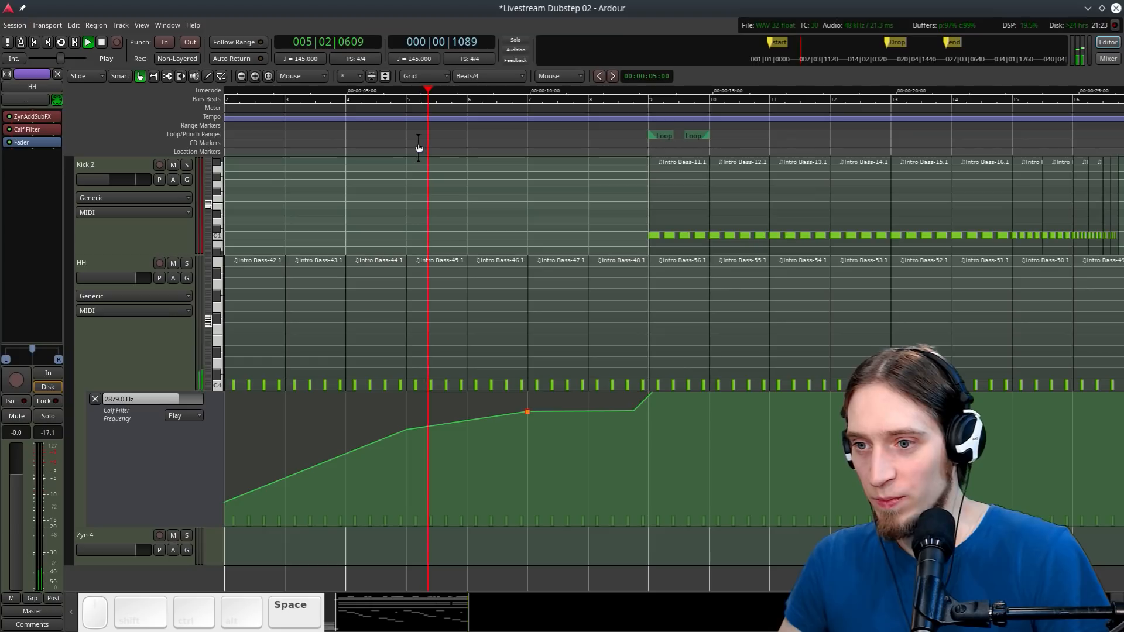
key("space")
left_click_drag(634, 410, 615, 397)
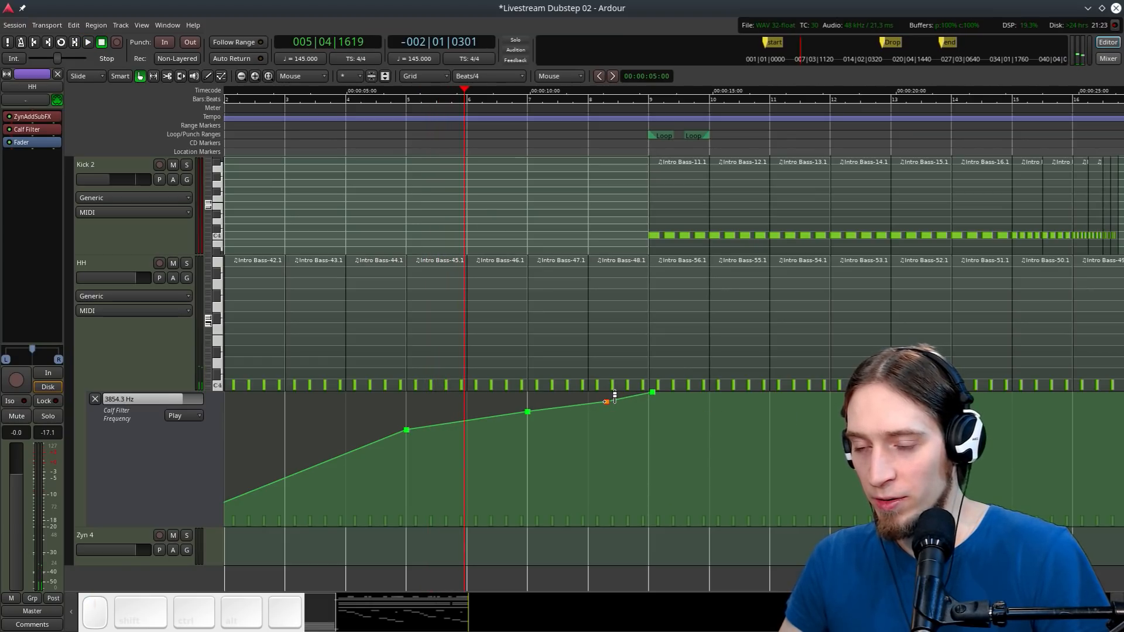
Play the filter sweep from the start of the song and reduce the HH track's height
key("space")
scroll(364, 426, "down", 2)
left_click(227, 144)
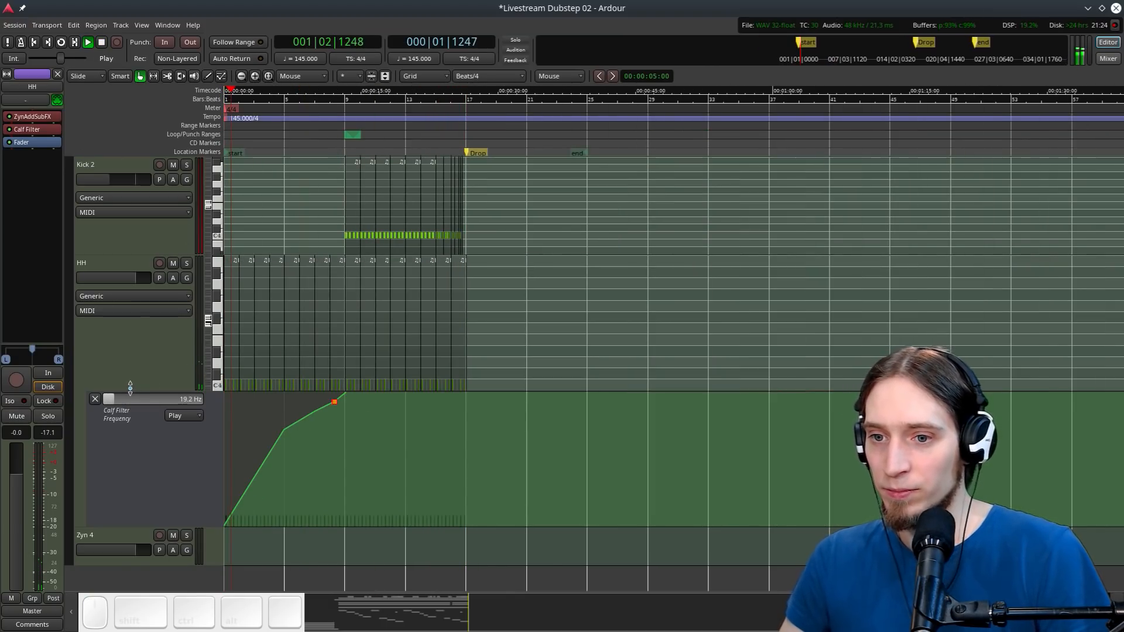
left_click_drag(130, 388, 139, 348)
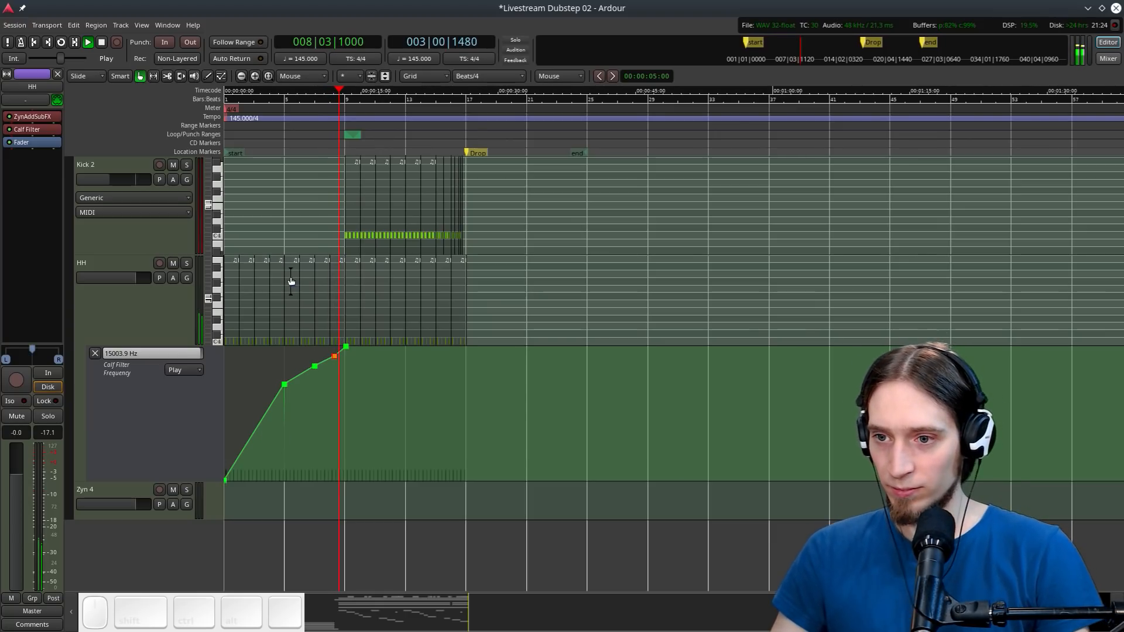
key("space")
Add C4 hi-hat notes on all four beats of bar 8 in the HH track and play the passage
scroll(332, 293, "up", 5)
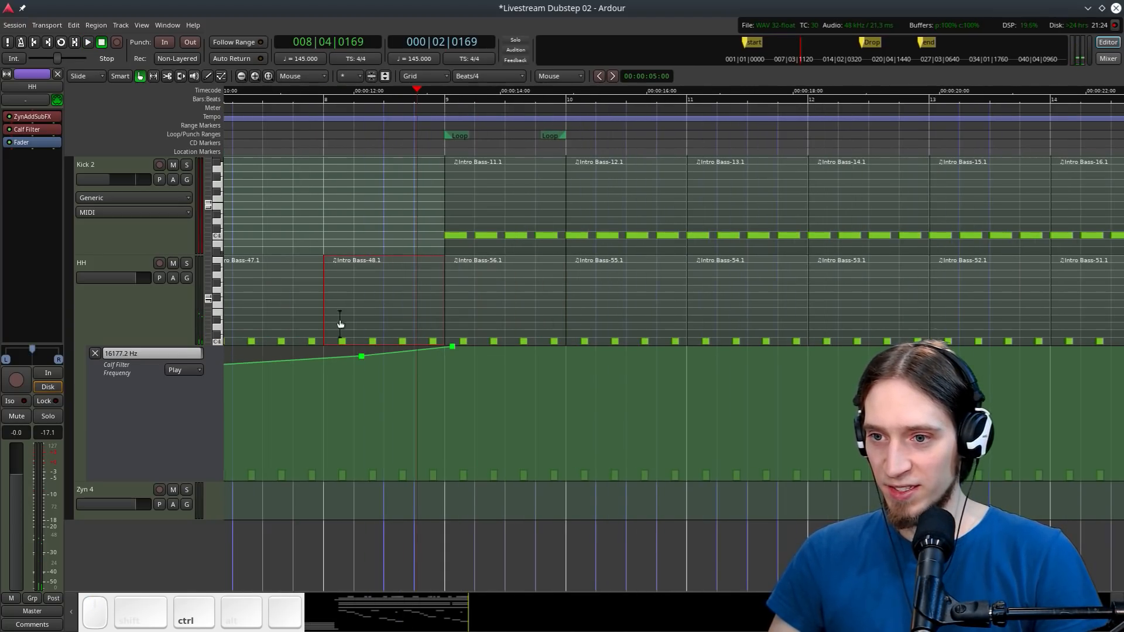
scroll(340, 324, "left", 2)
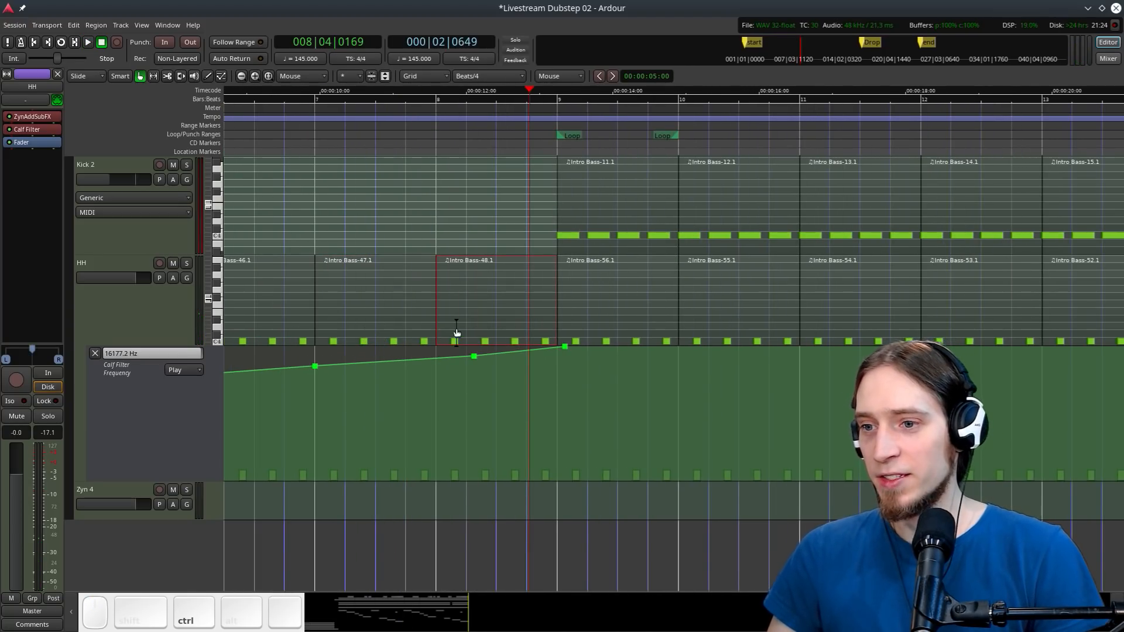
scroll(457, 333, "up", 1)
key("d")
left_click(426, 339)
left_click(481, 338)
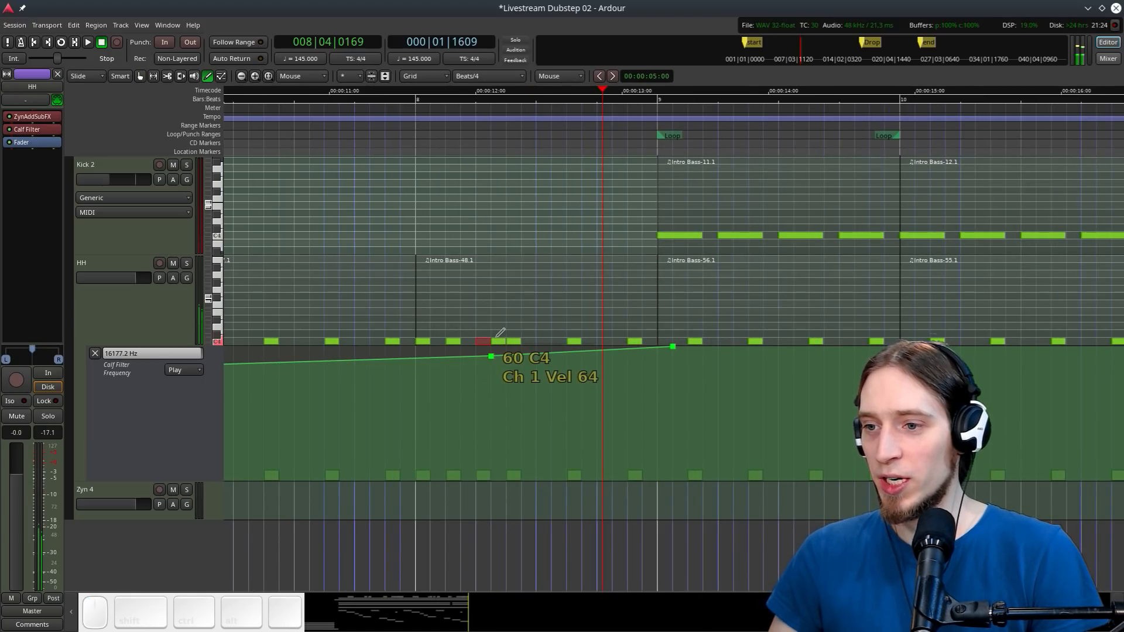
left_click(544, 339)
left_click(604, 339)
left_click(304, 104)
key("space")
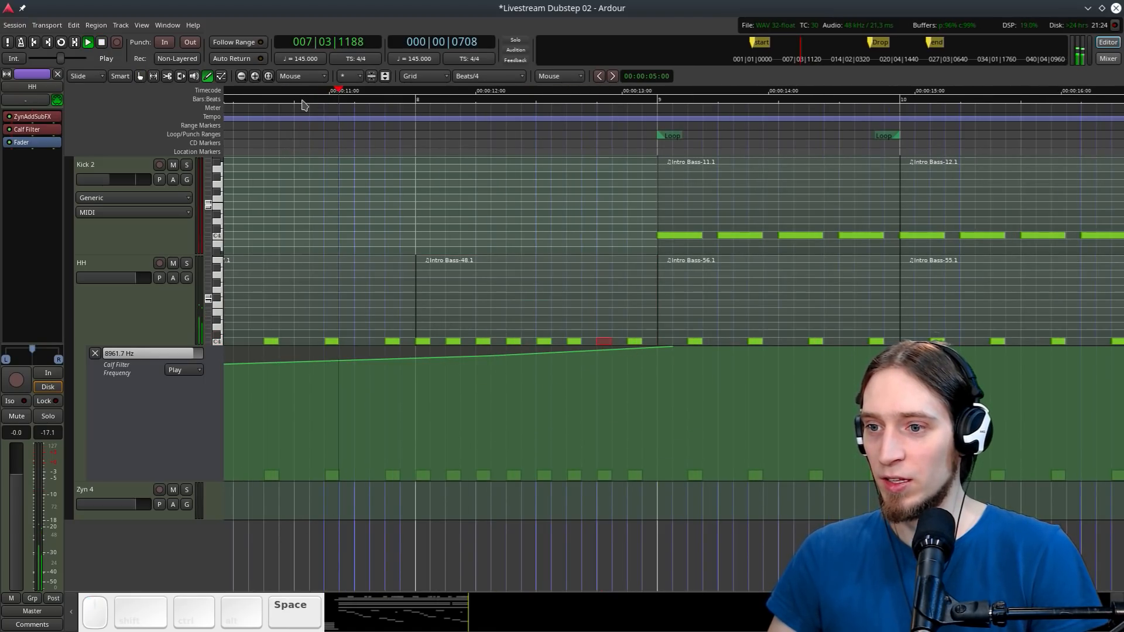
key("space")
Add five more C4 notes in the quarter-beat gaps of bar 8 to form hi-hat bursts, and play the fill
left_click(450, 339)
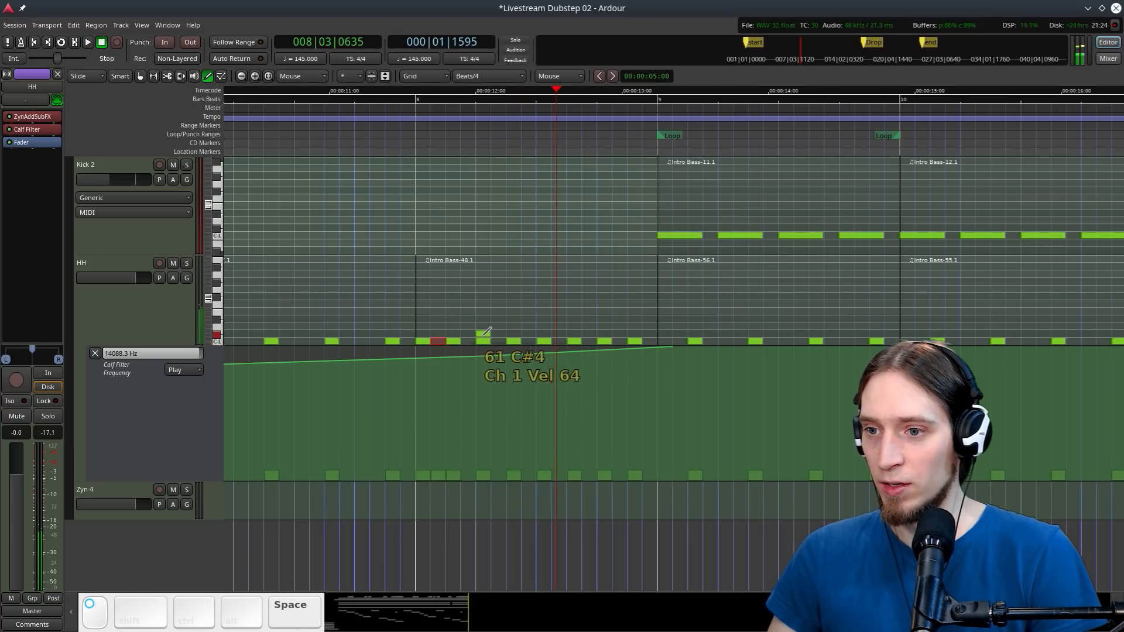
left_click(468, 340)
left_click(499, 340)
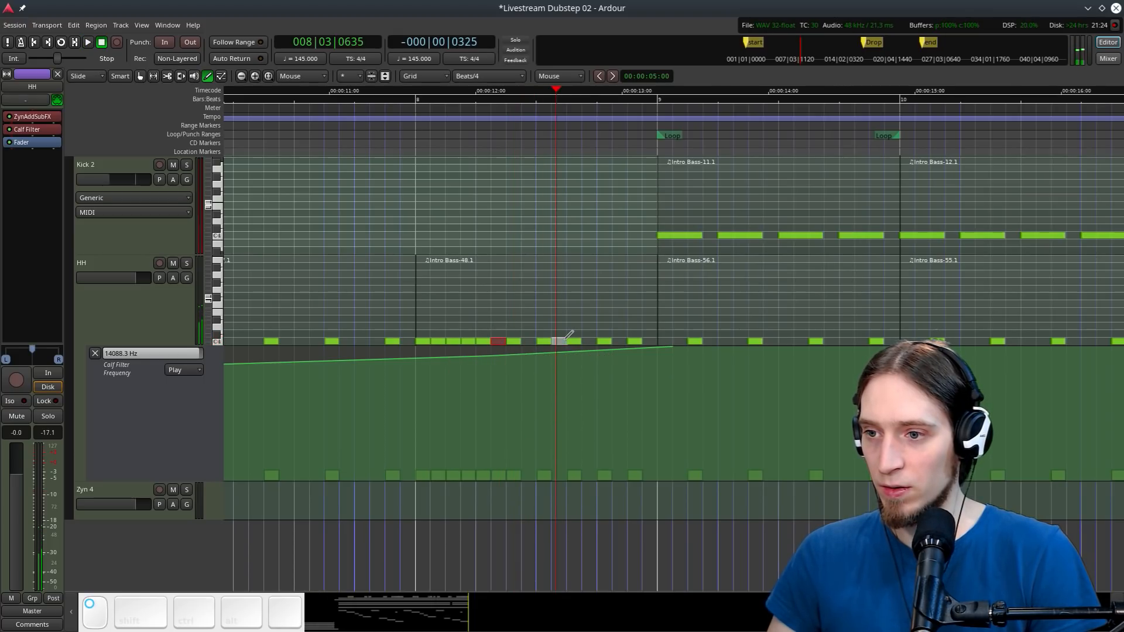
left_click(559, 339)
left_click(619, 339)
left_click(402, 138)
key("space")
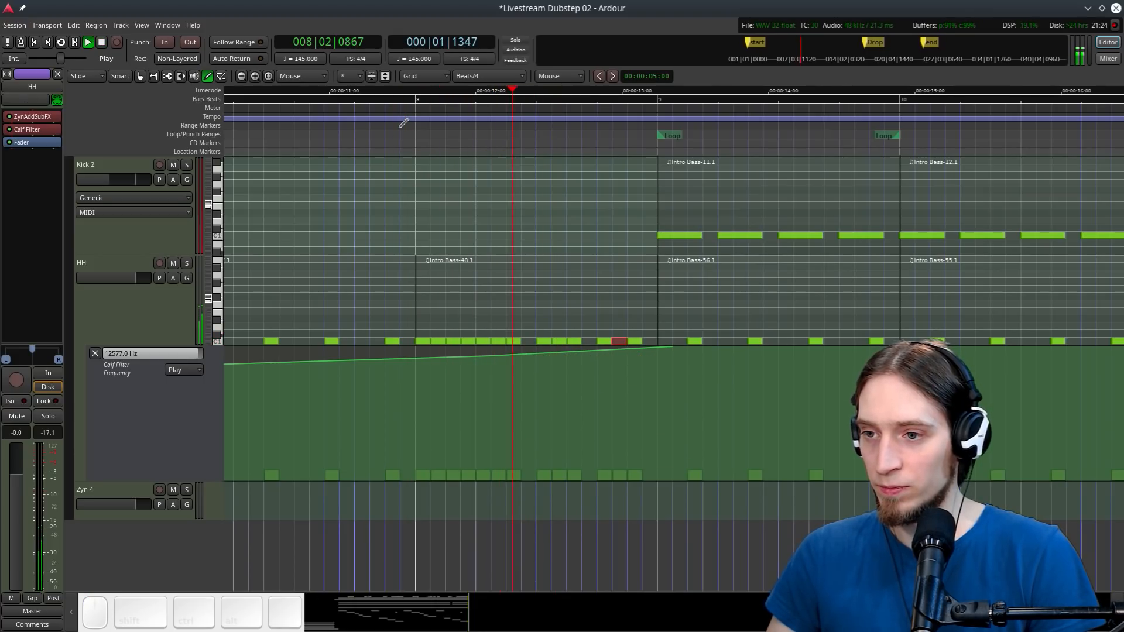
key("space")
Shorten all notes in the HH region at bar 8 together so small gaps separate them, and play the fill
key("e")
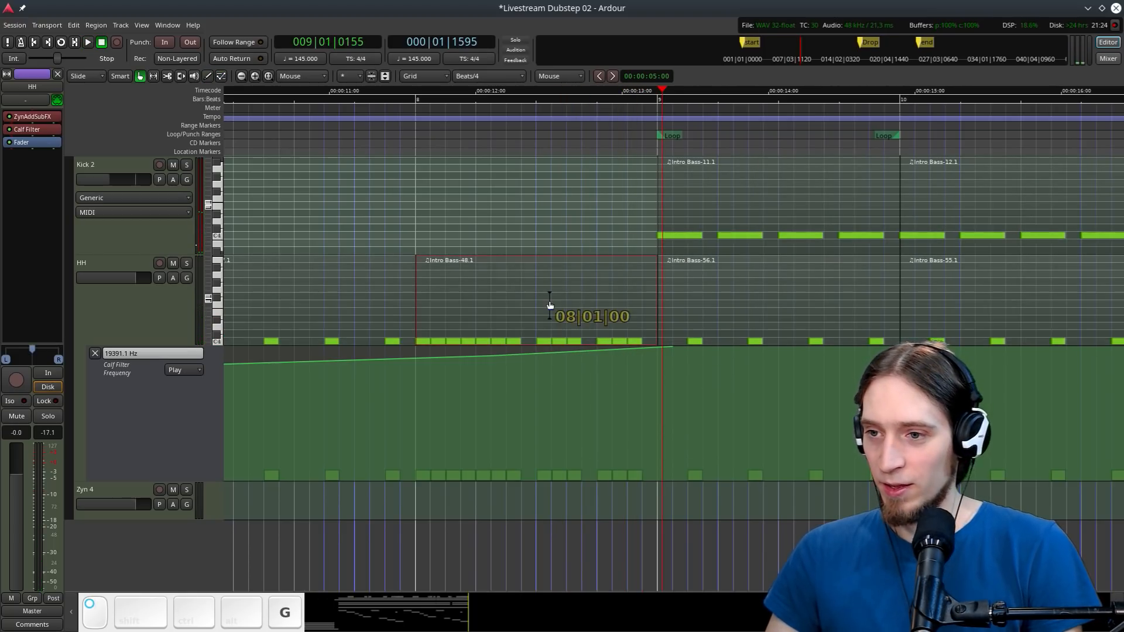
key("ctrl+a")
left_click_drag(640, 341, 630, 344)
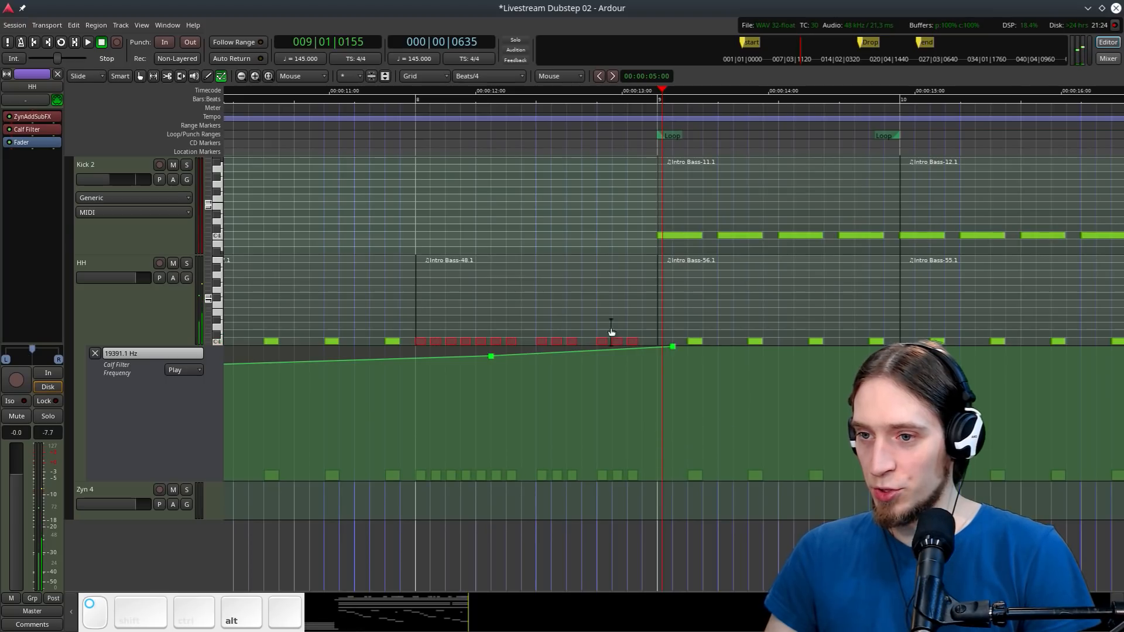
left_click(388, 139)
key("space")
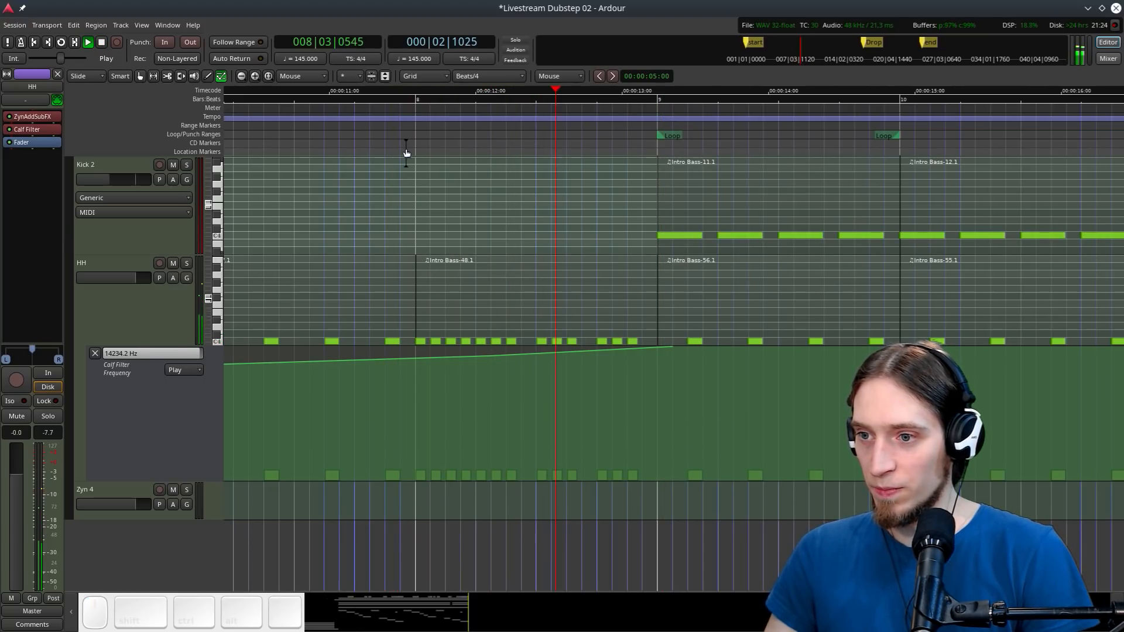
key("space")
Using a Beats/8 grid, replace the notes on beat 3 of bar 8 with five consecutive C4 notes and play them
key("d")
scroll(572, 332, "up", 1)
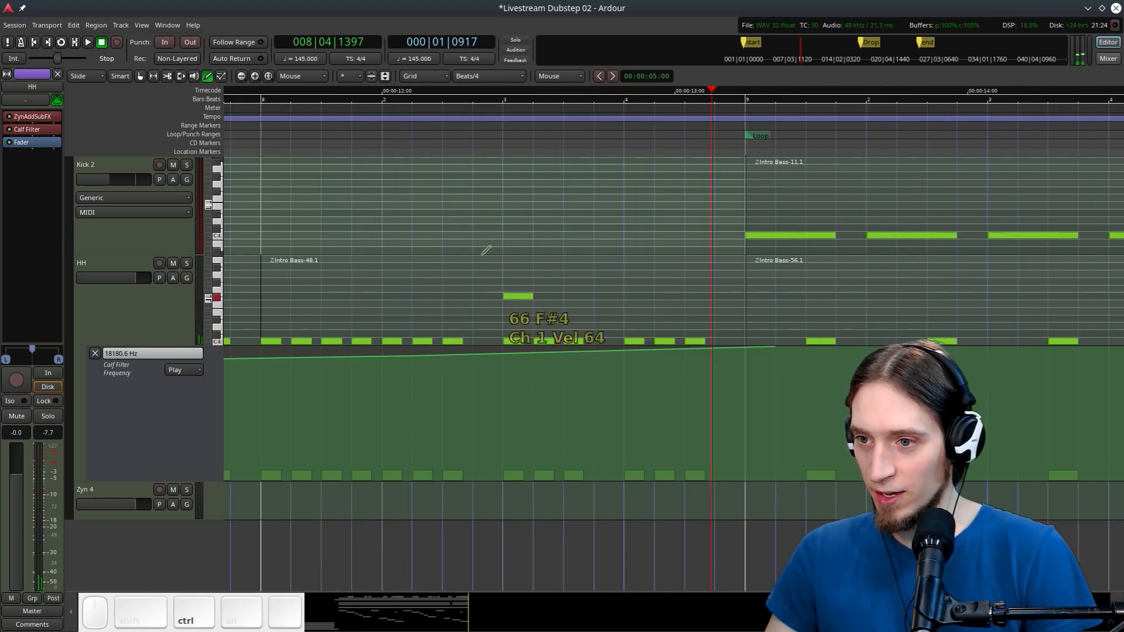
left_click(475, 80)
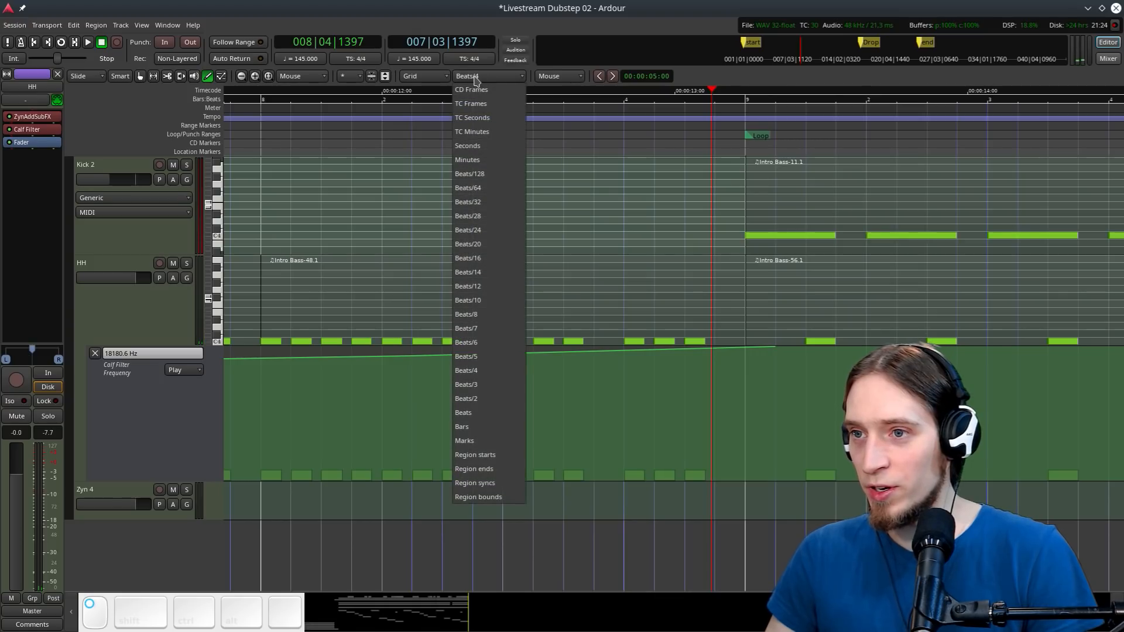
left_click(489, 314)
right_click(542, 342, "shift")
right_click(515, 342, "shift")
left_click(516, 342, "shift")
left_click(530, 342, "shift")
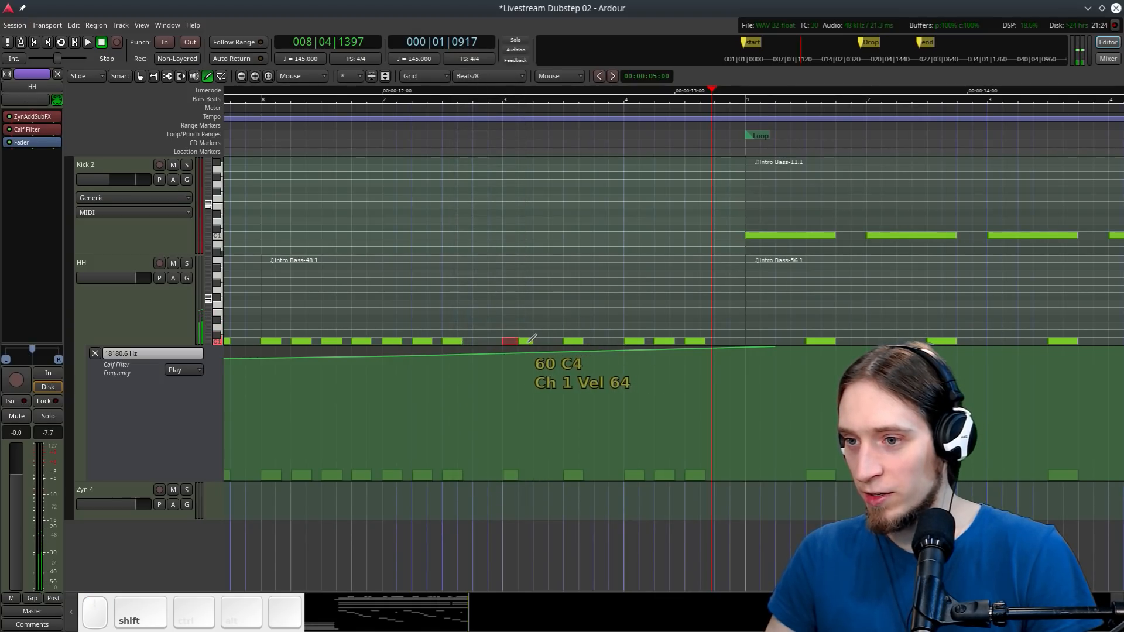
left_click(538, 342, "shift")
left_click(553, 342, "shift")
left_click(568, 341, "shift")
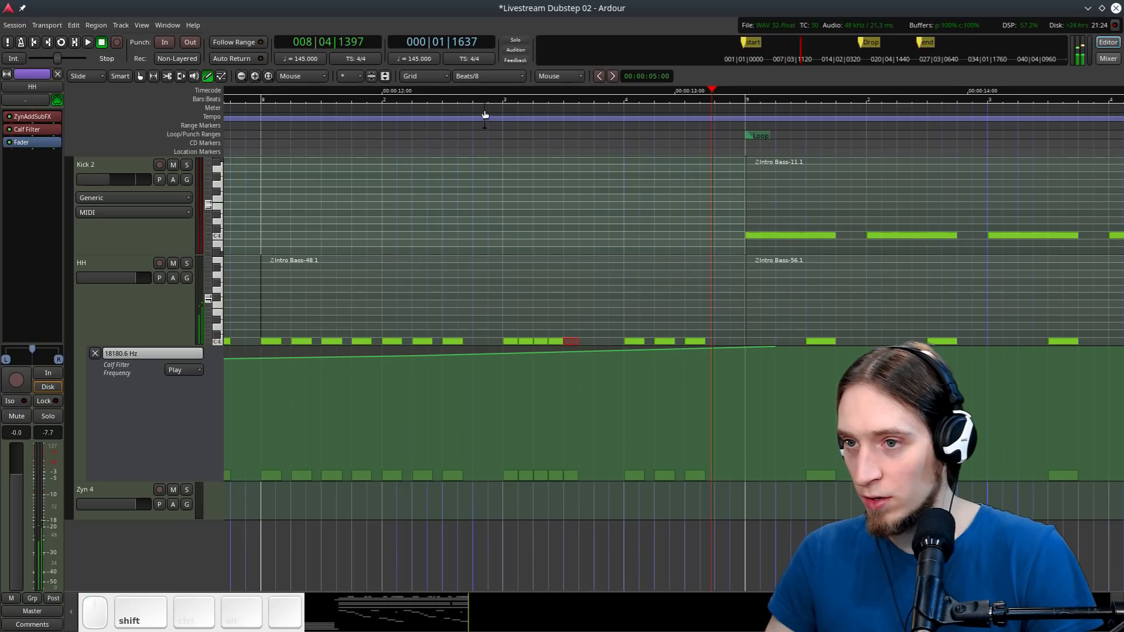
left_click(473, 108)
key("space")
key("space")
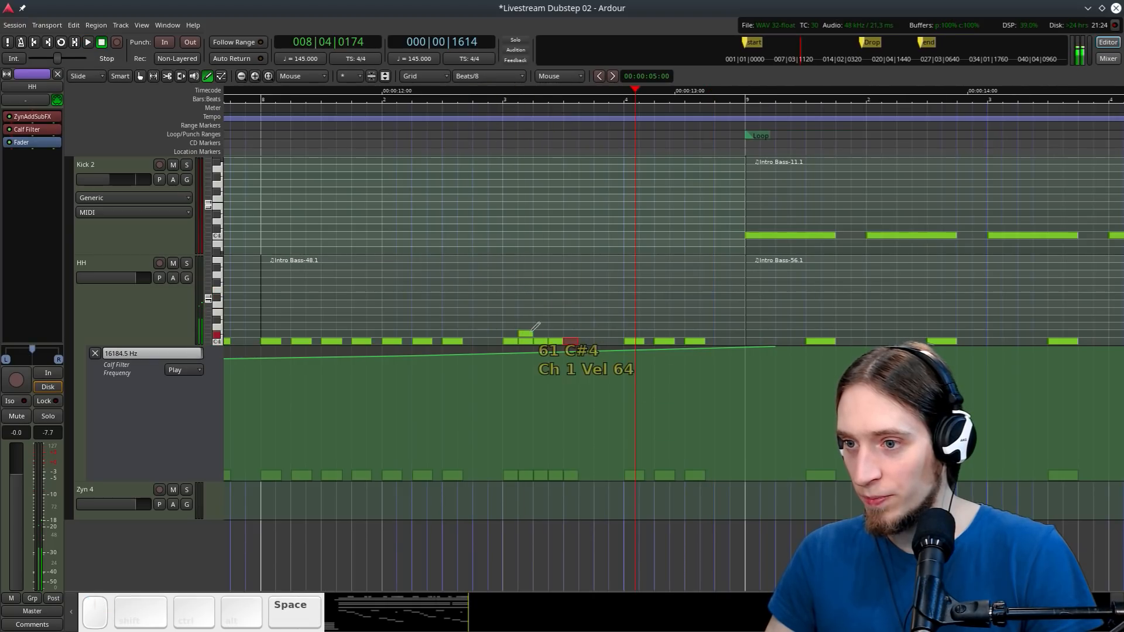
Replace the notes on beat 4 of bar 8 with two groups of three consecutive eighth-beat C4 notes
right_click(635, 342)
right_click(666, 342, "shift")
right_click(695, 342, "shift")
left_click(633, 341)
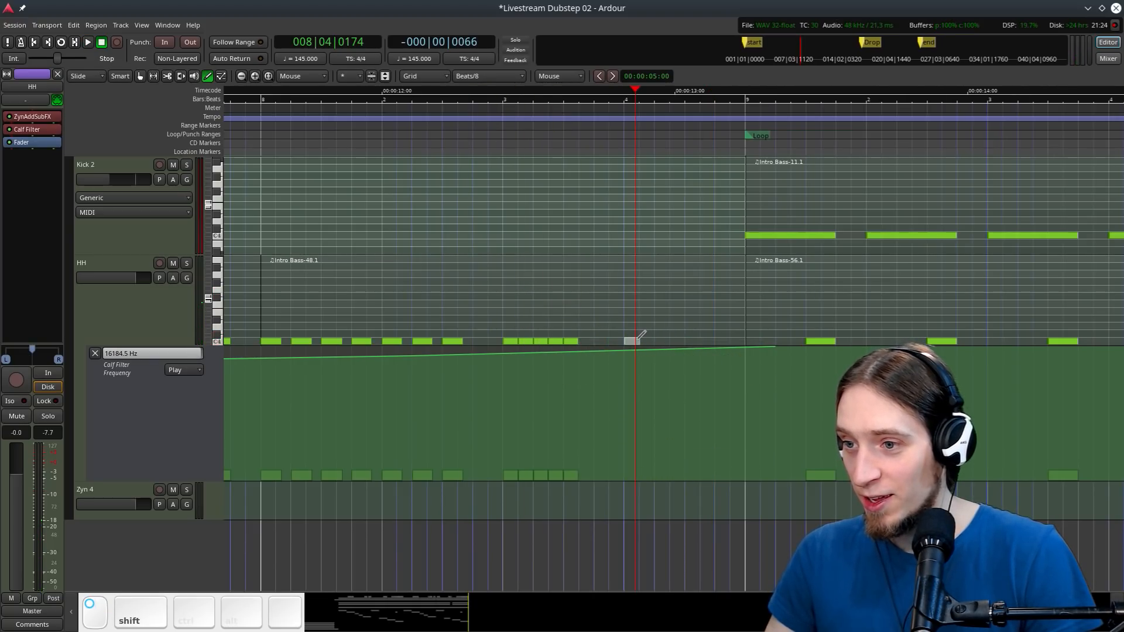
left_click(662, 343)
left_click(648, 342)
left_click(695, 341)
left_click(712, 342)
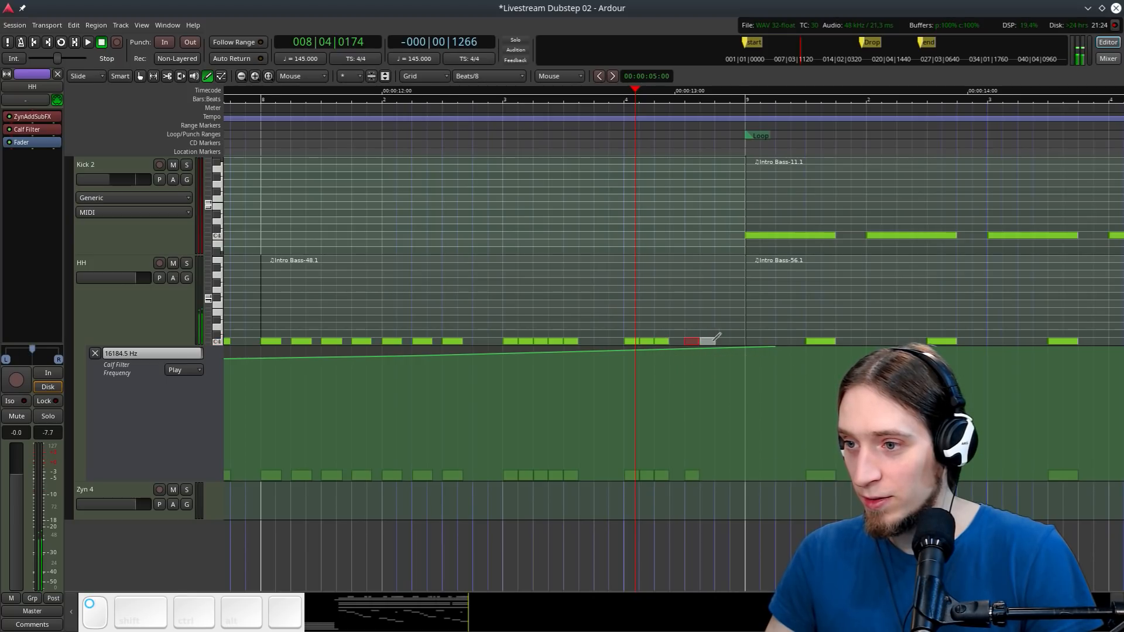
left_click(724, 340)
Shorten the eighth-beat notes on beats 3 and 4 of bar 8 to about 0.07 beats and play the result
key("e")
left_click_drag(734, 328, 501, 343)
left_click(570, 342)
left_click_drag(488, 305, 725, 340)
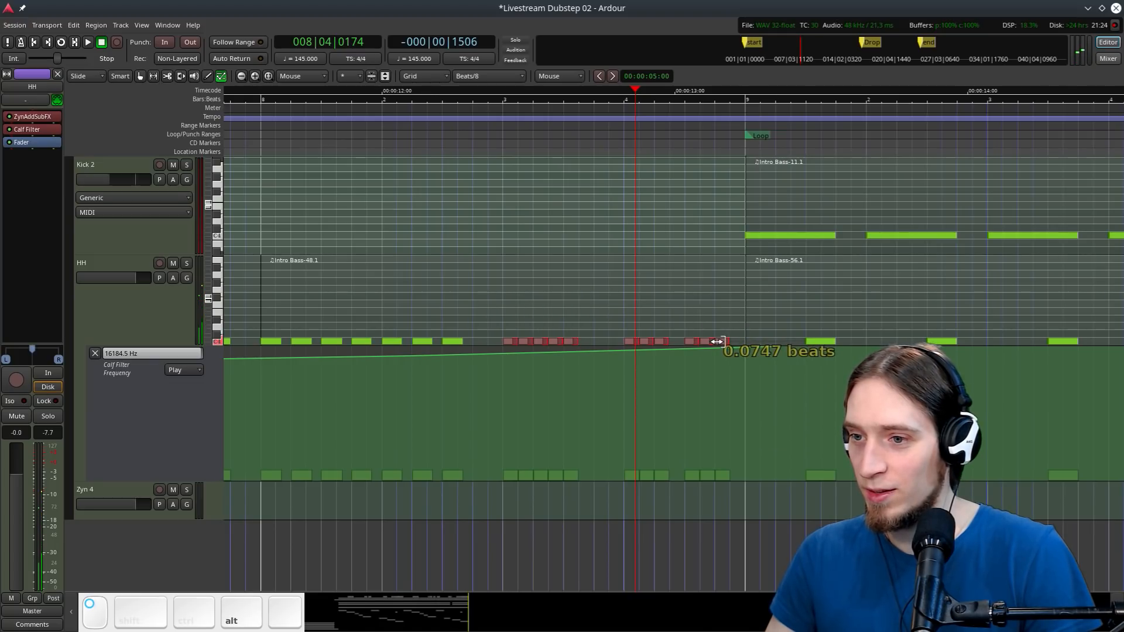
key("space")
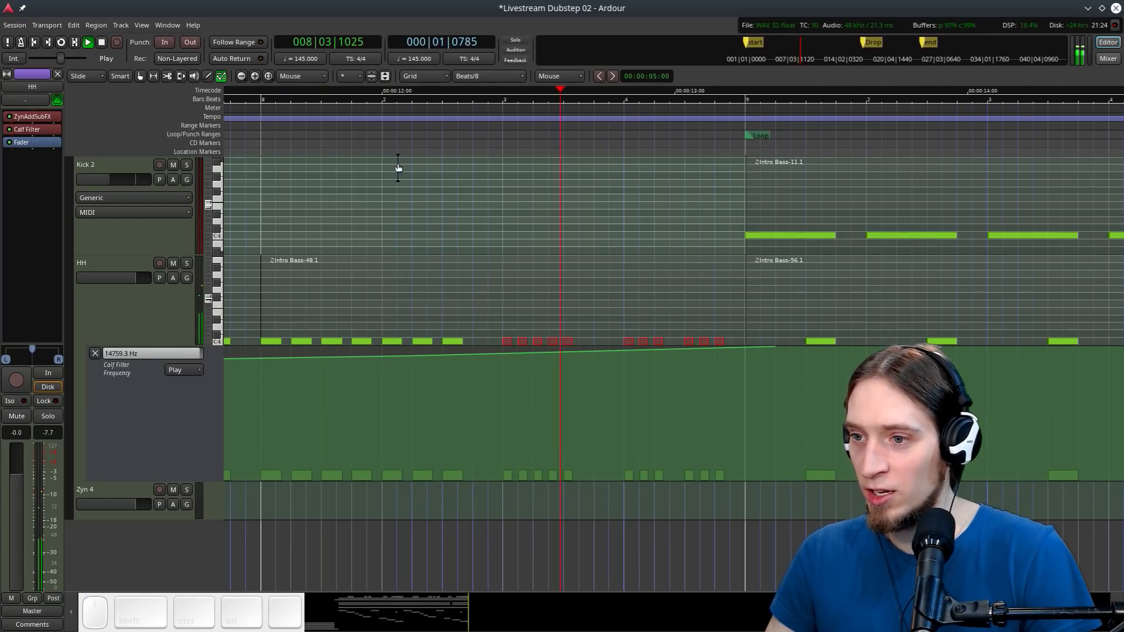
key("ctrl+g")
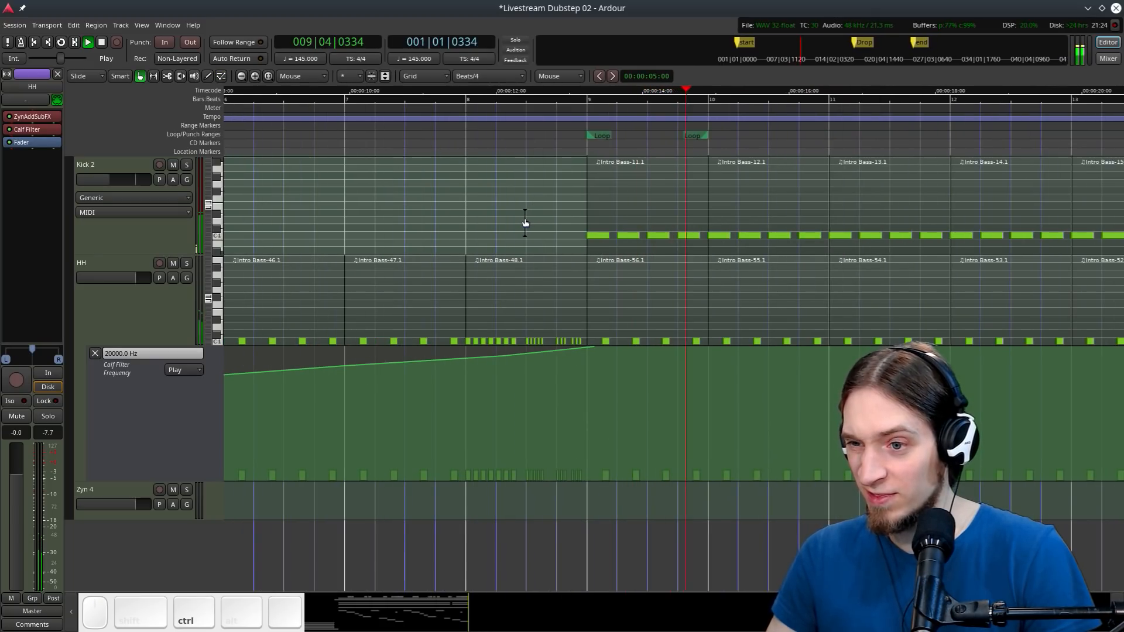
key("space")
Play the hi-hat fill in context from the end of bar 6 into bar 9
left_click(331, 106)
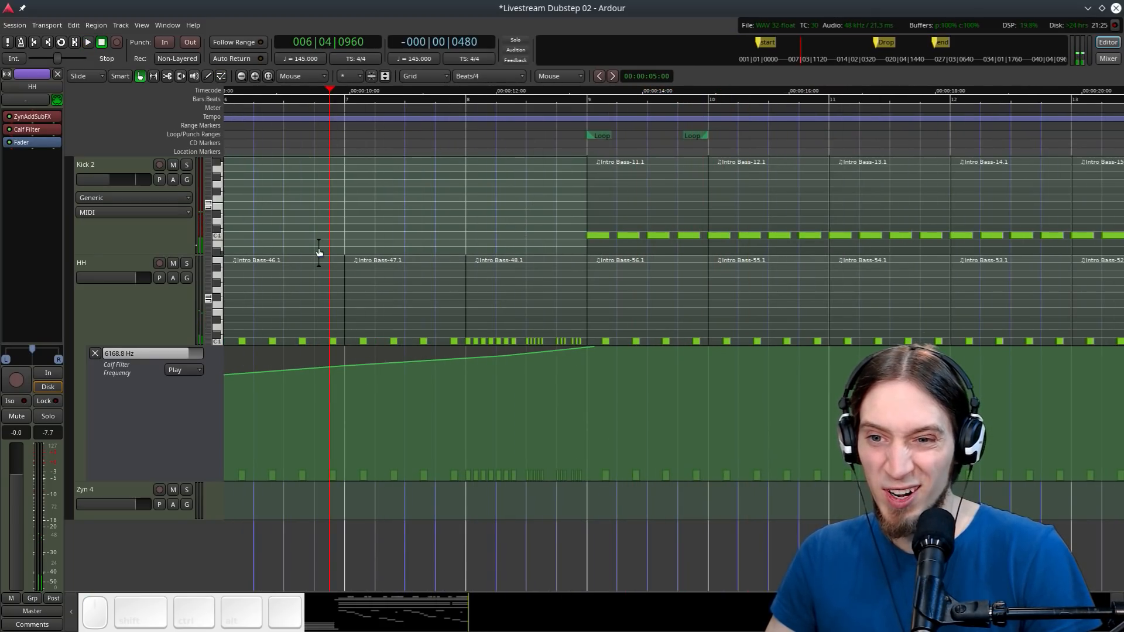
key("space")
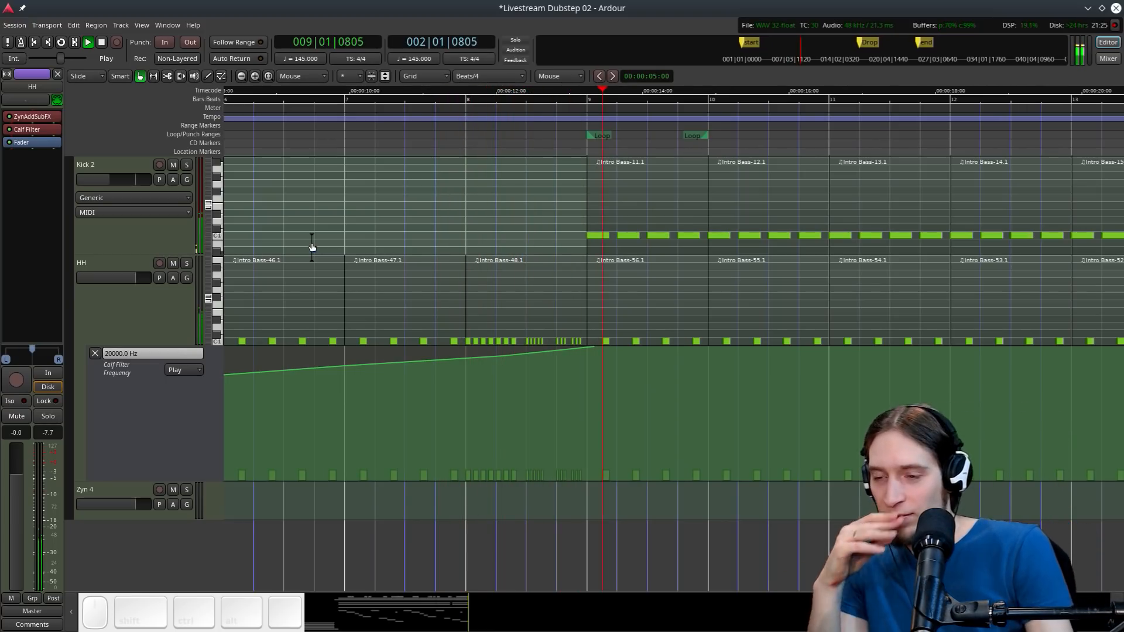
key("space")
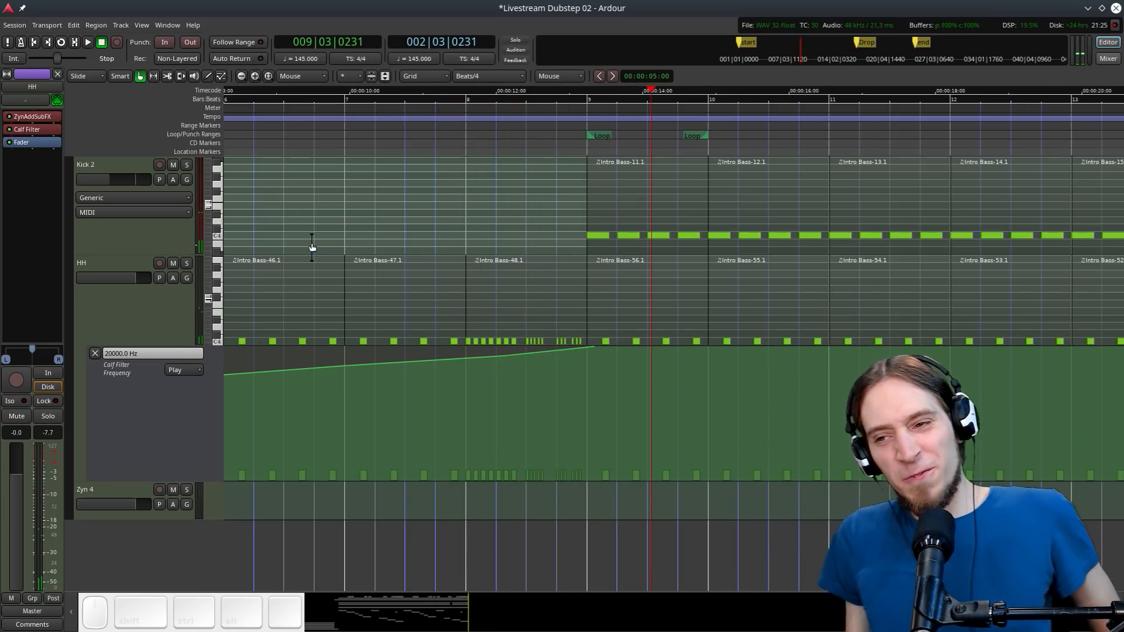
Add a short C4 note on the last quarter of beat 2 in bar 8, with the grid at Beats/8
scroll(458, 350, "up", 1, "ctrl")
scroll(569, 341, "up", 1, "ctrl")
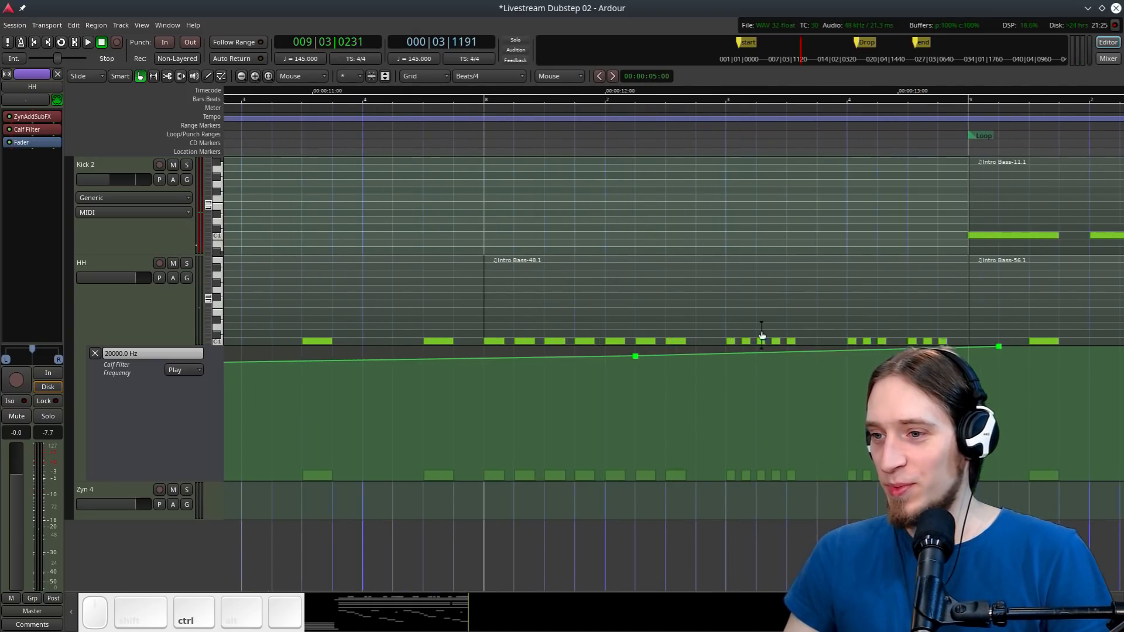
scroll(751, 333, "up", 1, "ctrl")
scroll(710, 341, "down", 1, "ctrl")
key("d")
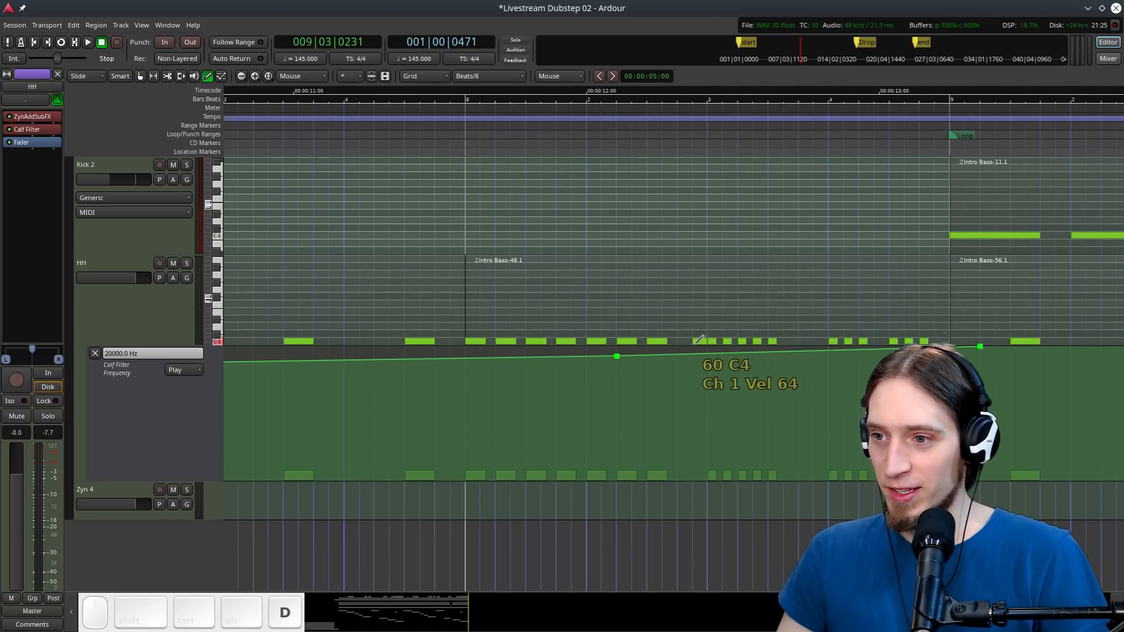
left_click(686, 342)
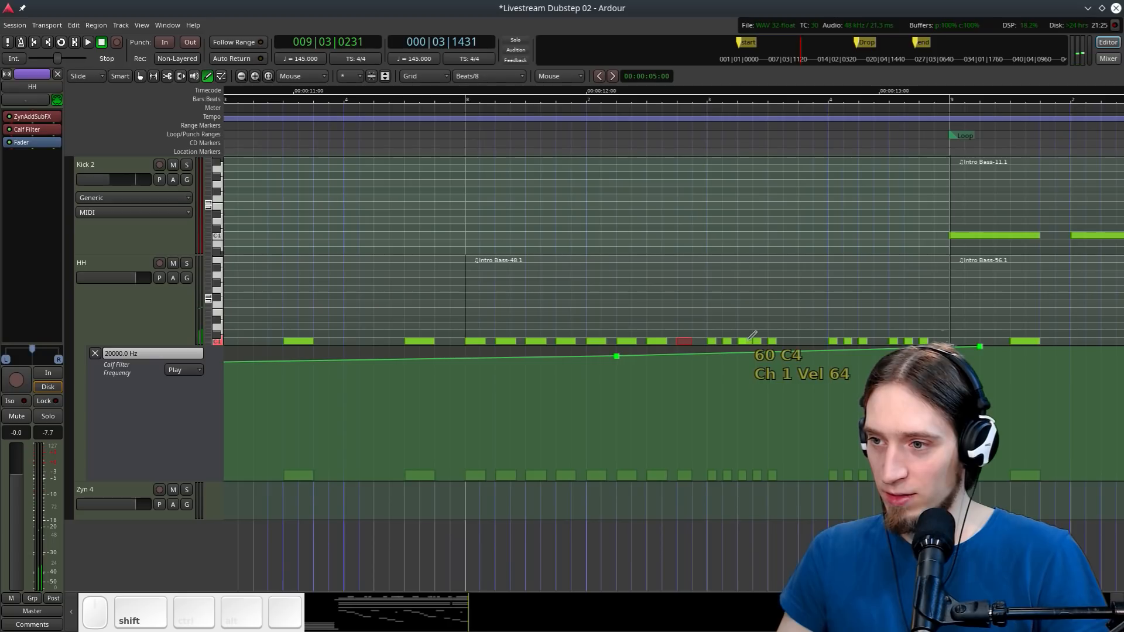
Try G#4 accents in bar 8, one long before beat 4 and two short around the final group, and play them
left_click_drag(783, 341, 829, 340)
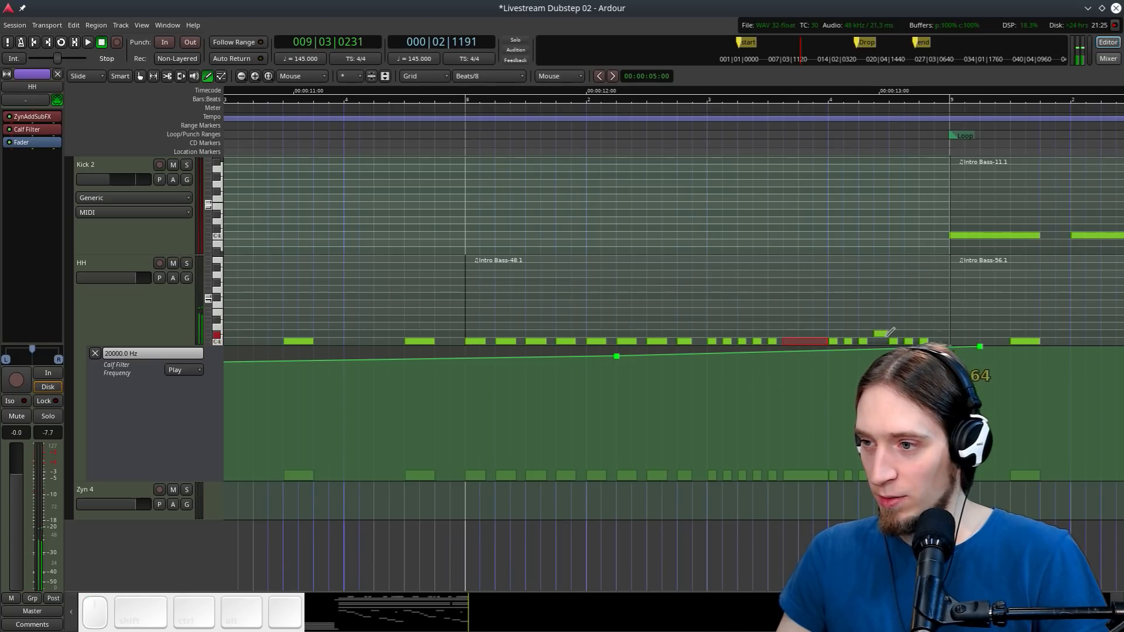
right_click(789, 342, "shift")
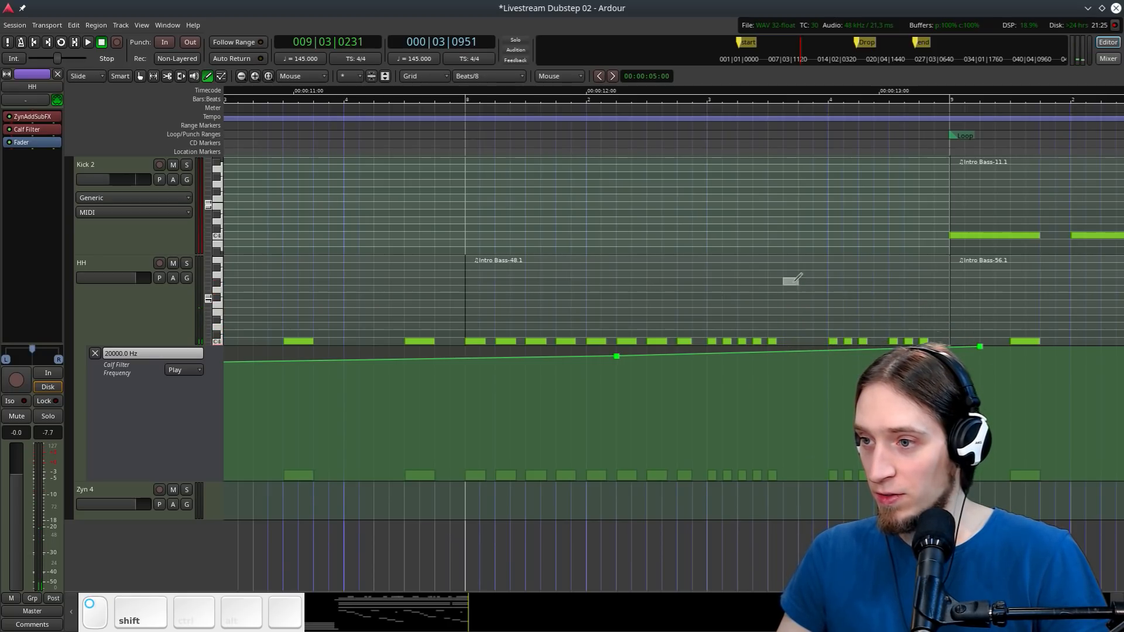
left_click_drag(791, 282, 824, 282)
left_click(880, 281)
left_click_drag(949, 280, 948, 281)
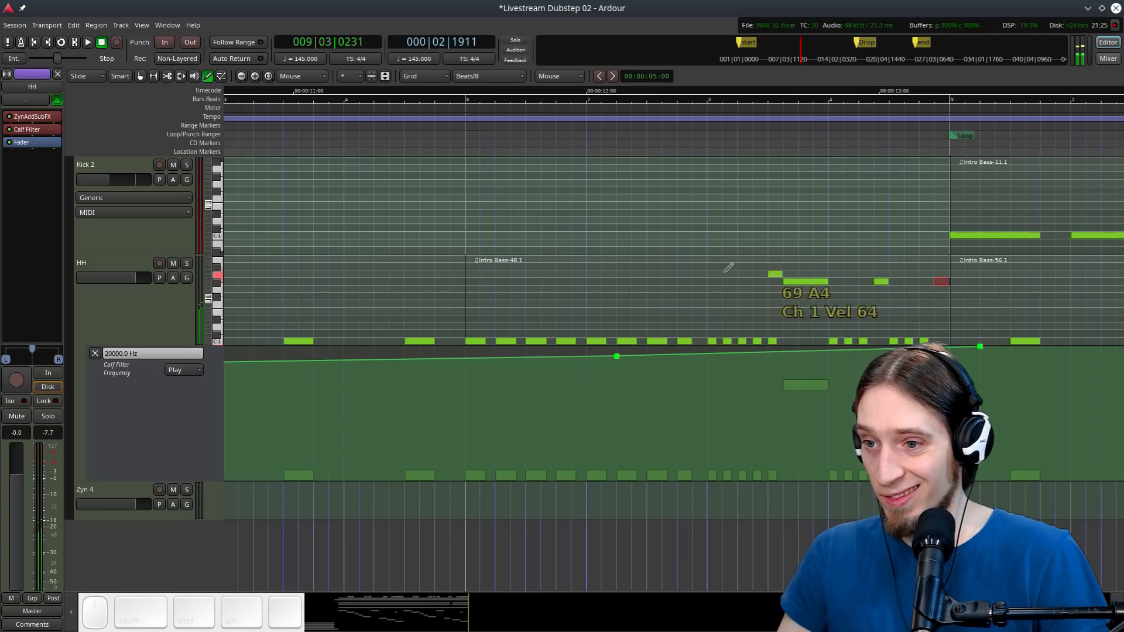
key("space")
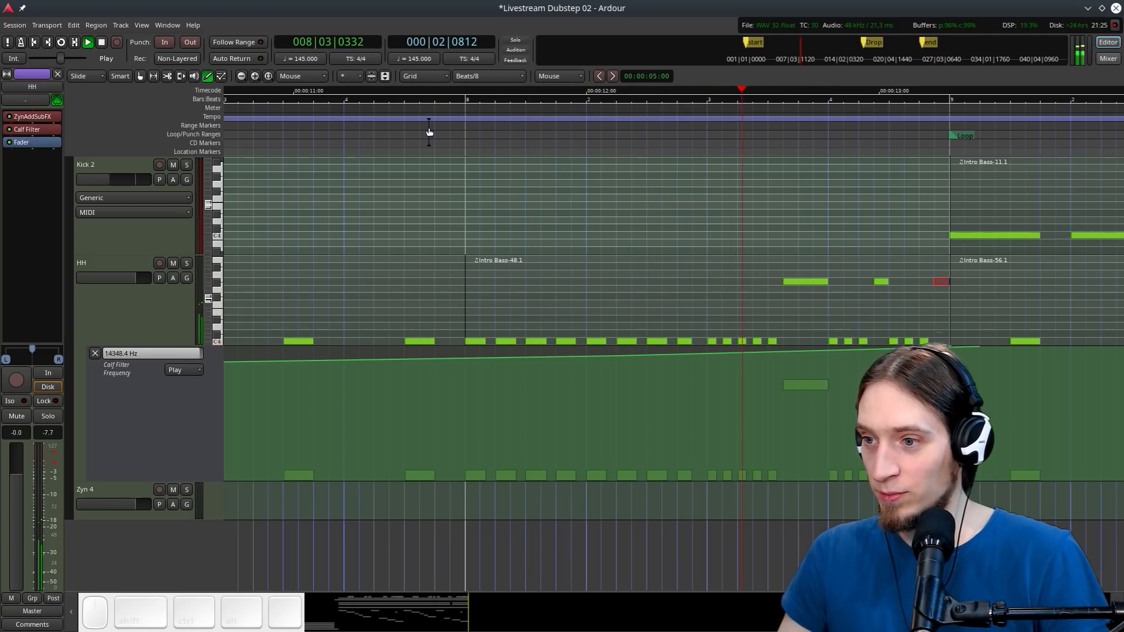
key("space")
Replace the long G#4 note in bar 8 with a short C4 note on the last quarter of beat 3, and play the fill
right_click(805, 283, "shift")
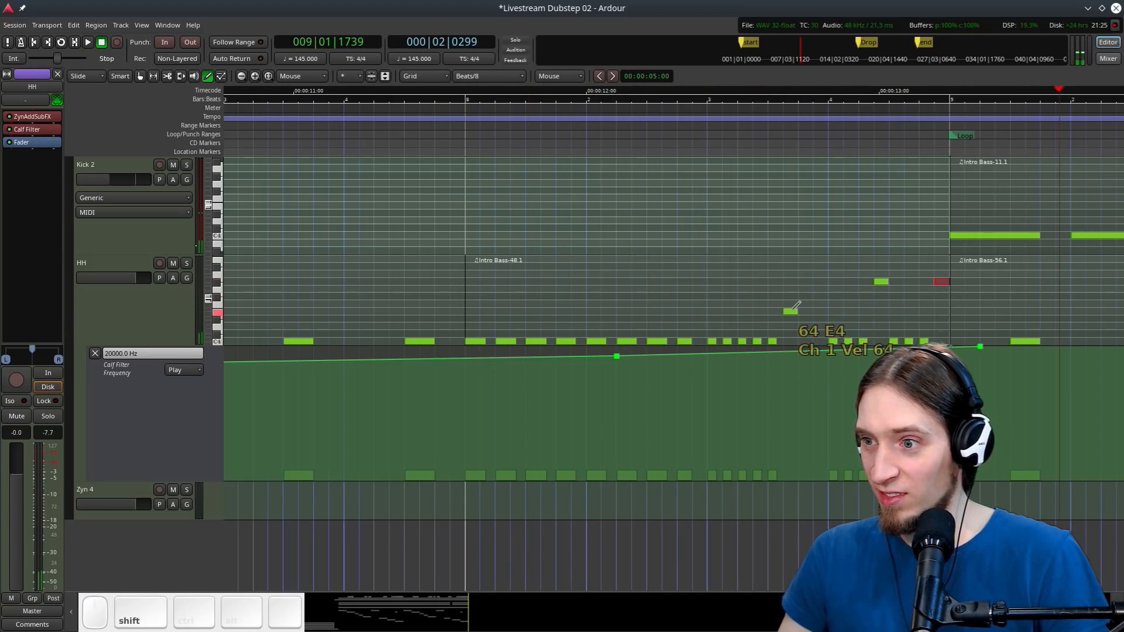
left_click(793, 311)
right_click(792, 311, "shift")
left_click(788, 341)
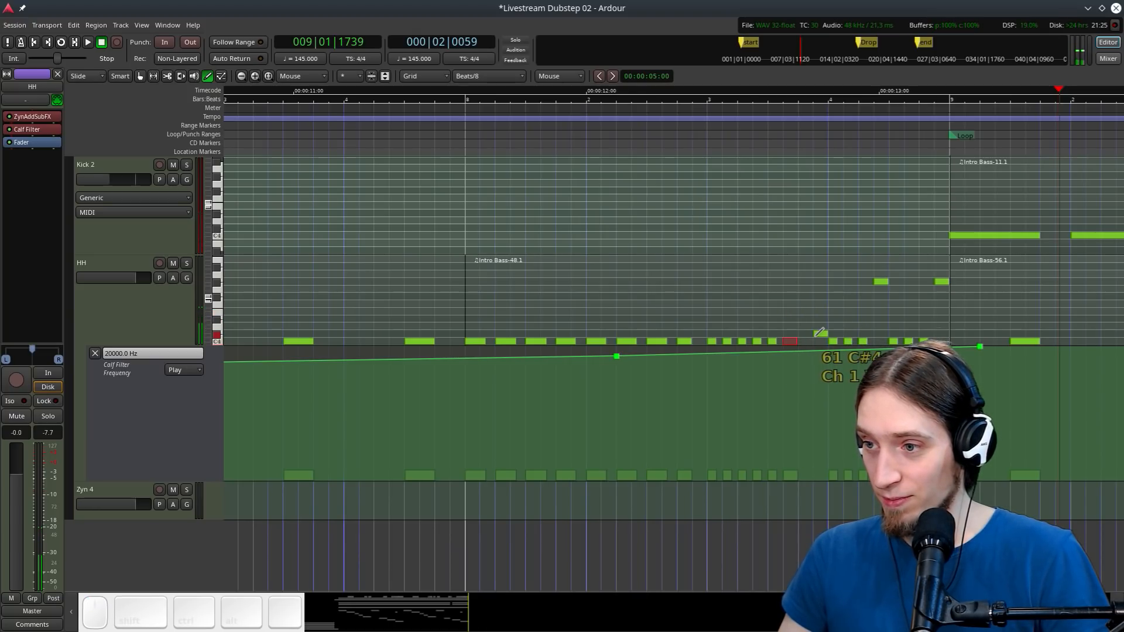
right_click(795, 342, "shift")
left_click(806, 341, "shift")
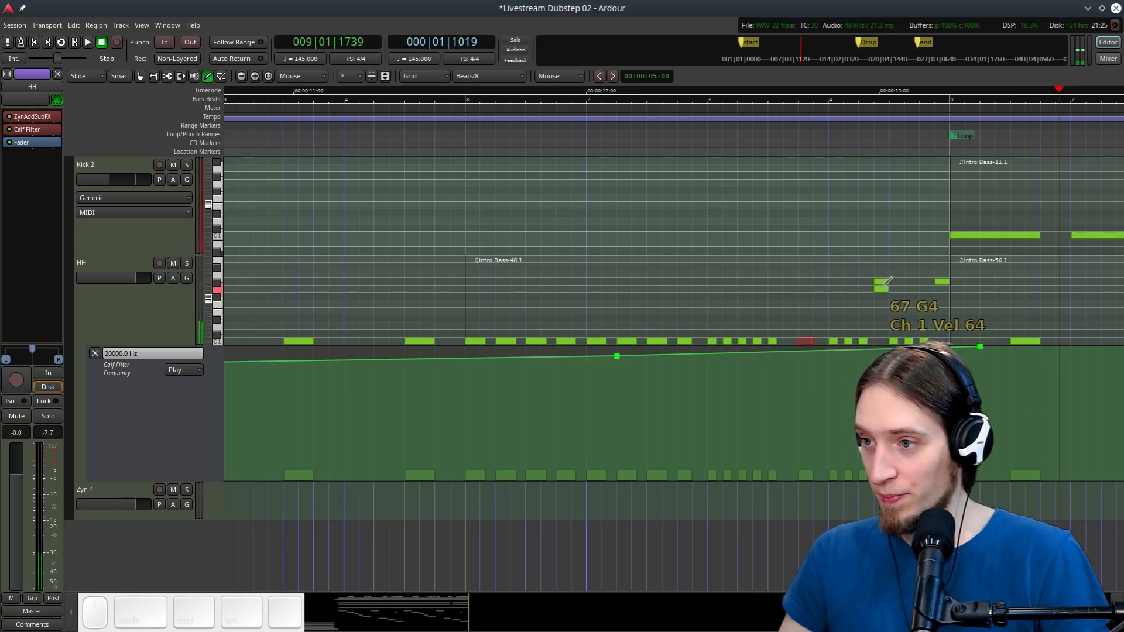
key("space")
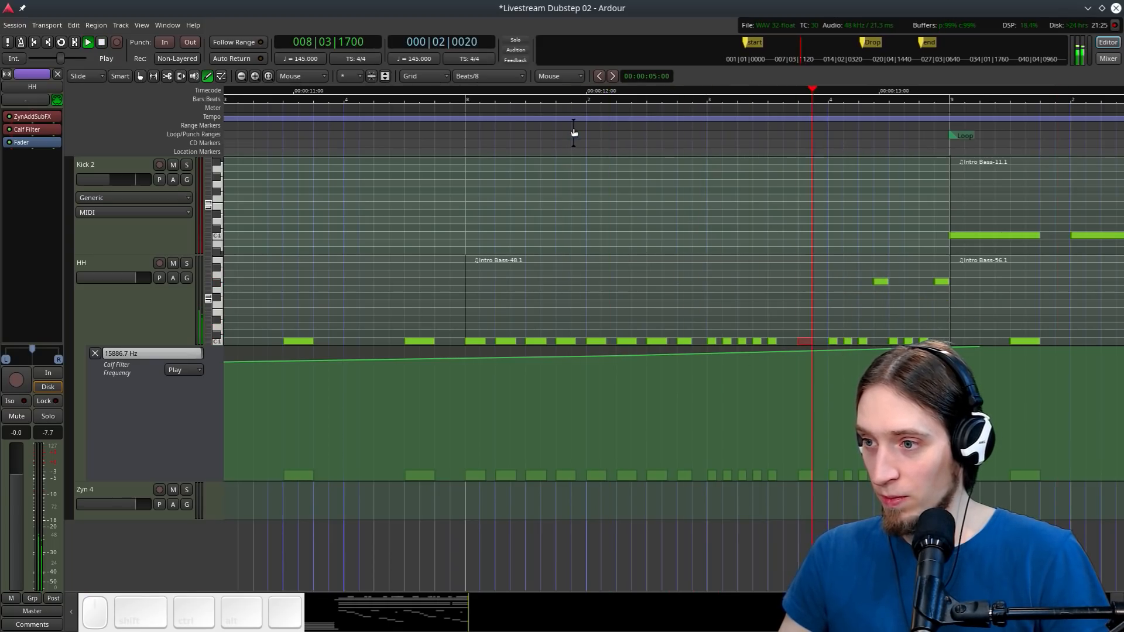
key("space")
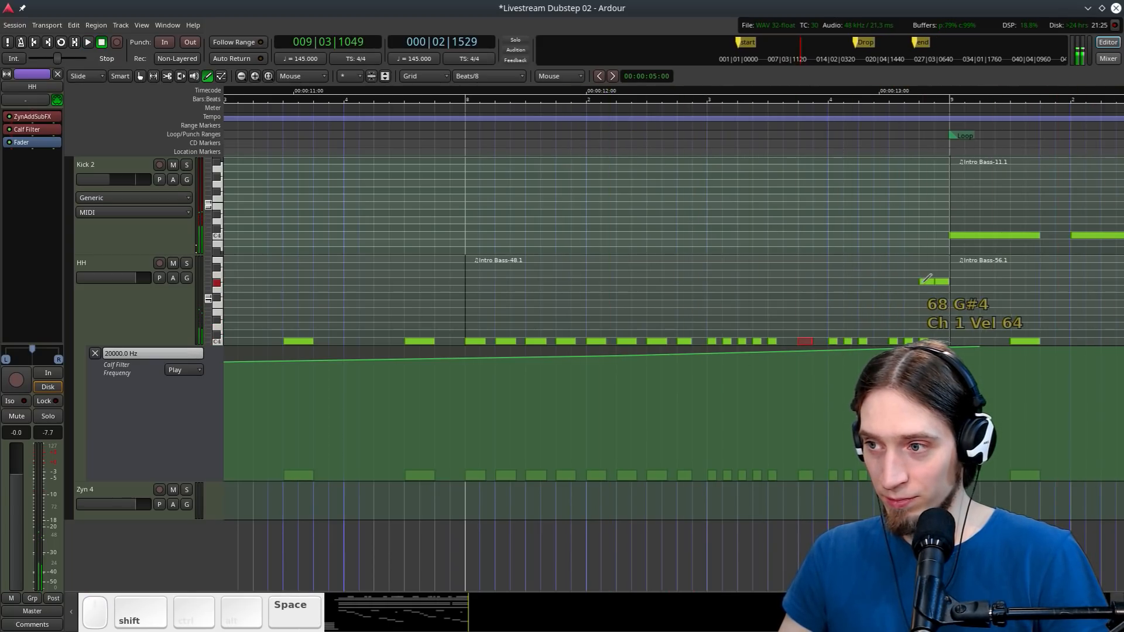
Split the HH region of bar 8 at beat 3 and replace its second half with a duplicate of the first half
key("g")
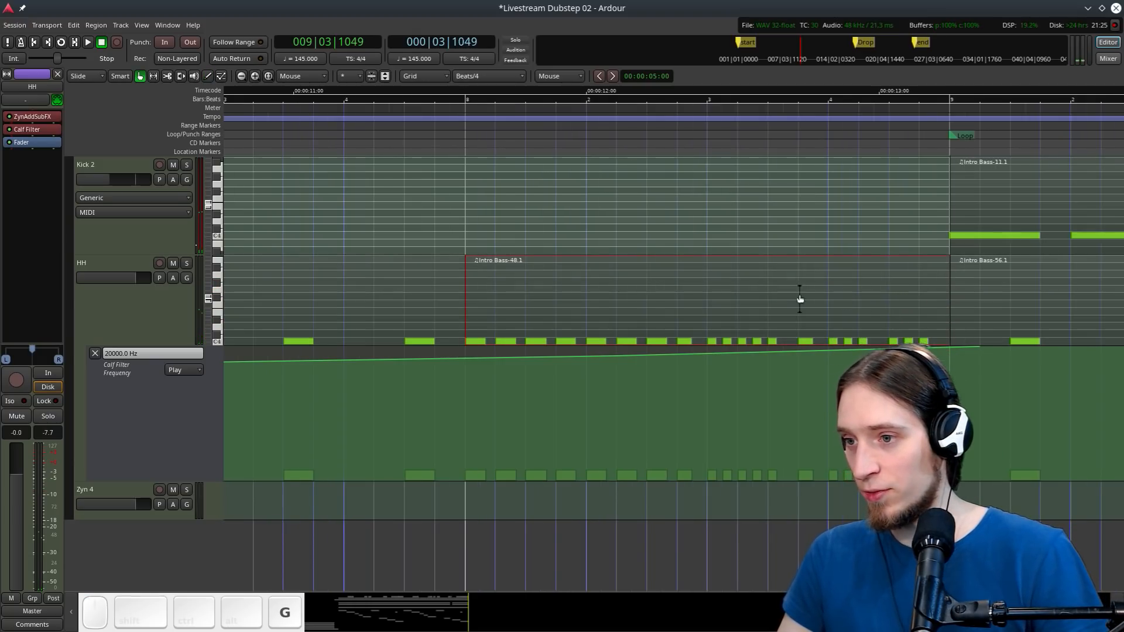
left_click(707, 293)
key("s")
right_click(734, 295, "shift")
left_click(669, 295, "shift")
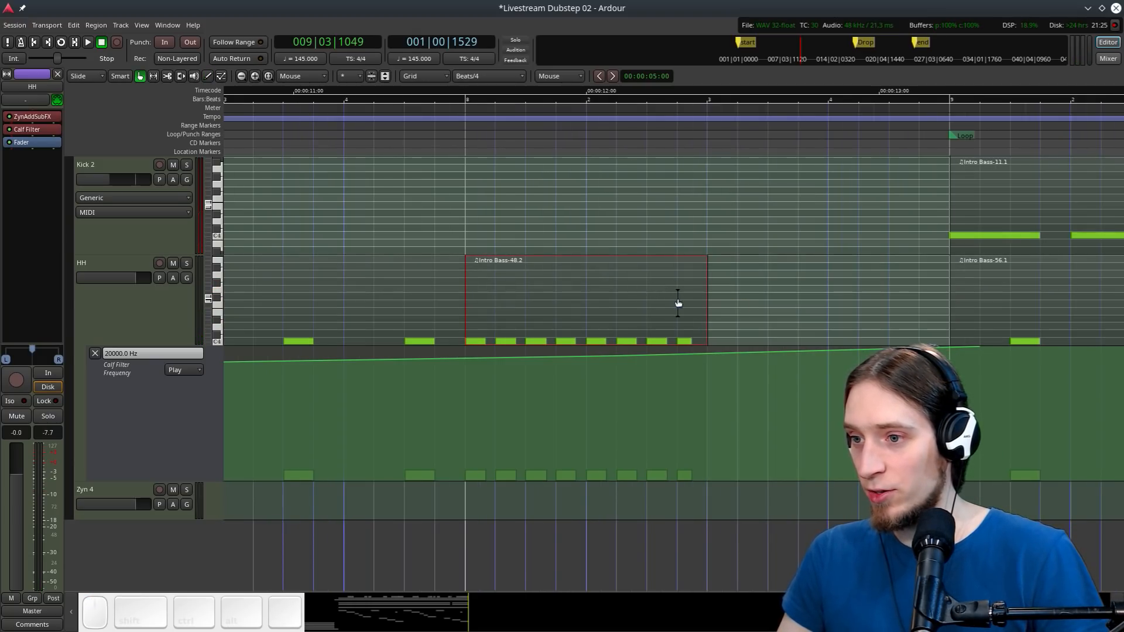
key("alt+d")
Play the simplified hi-hat fill in context from the end of bar 7 into bar 11
left_click(420, 111)
key("space")
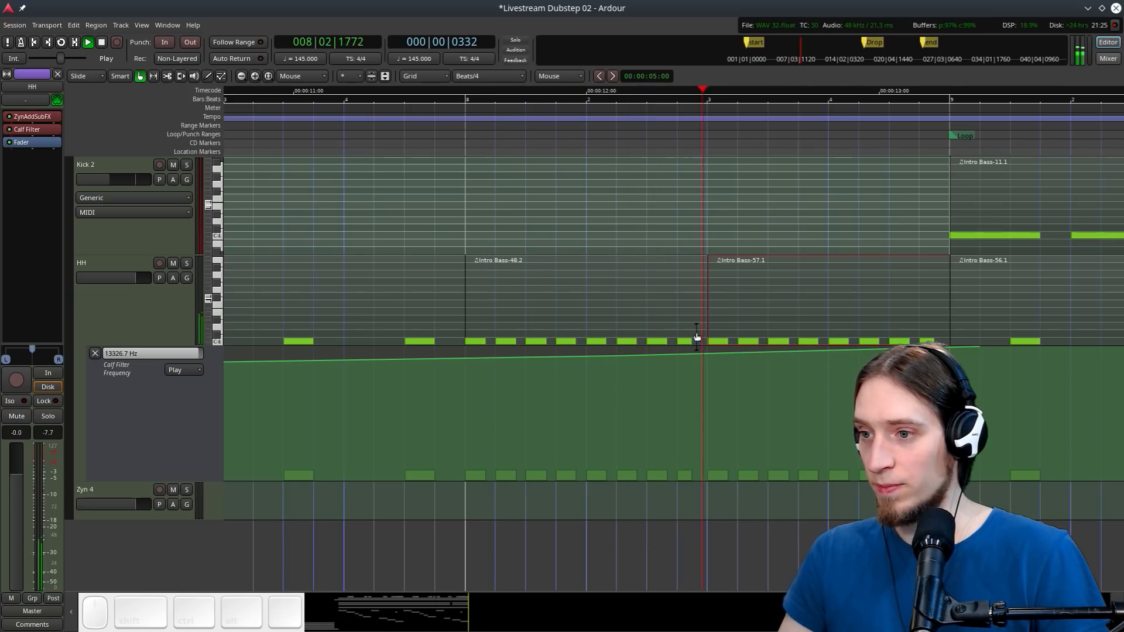
scroll(859, 309, "down", 1, "ctrl")
scroll(860, 315, "down", 3, "ctrl")
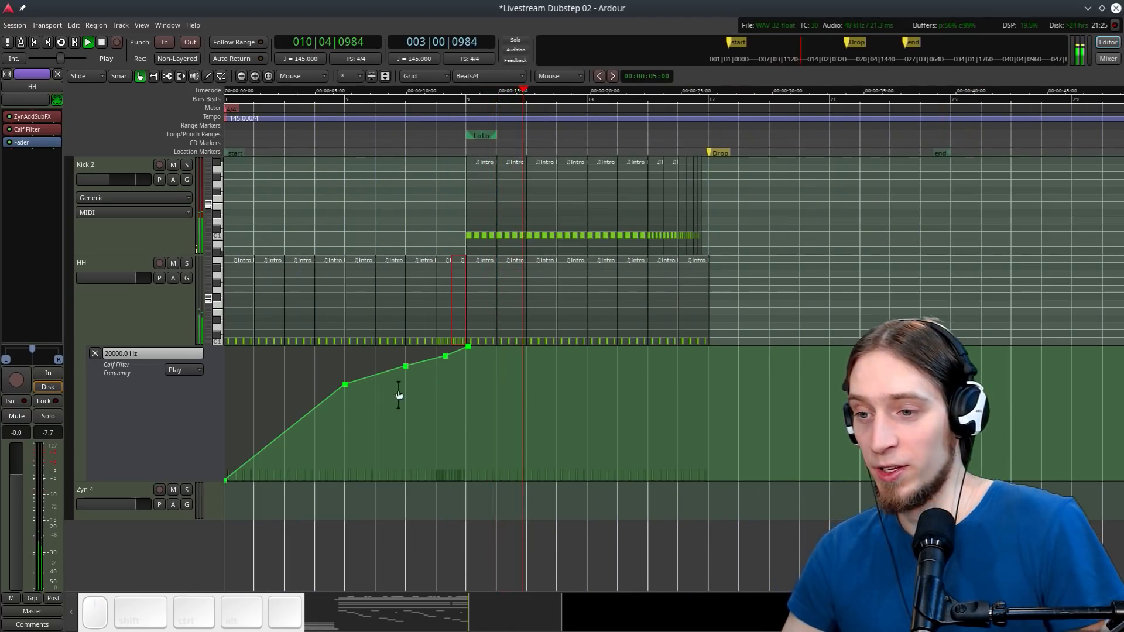
scroll(491, 435, "up", 2, "ctrl")
key("space")
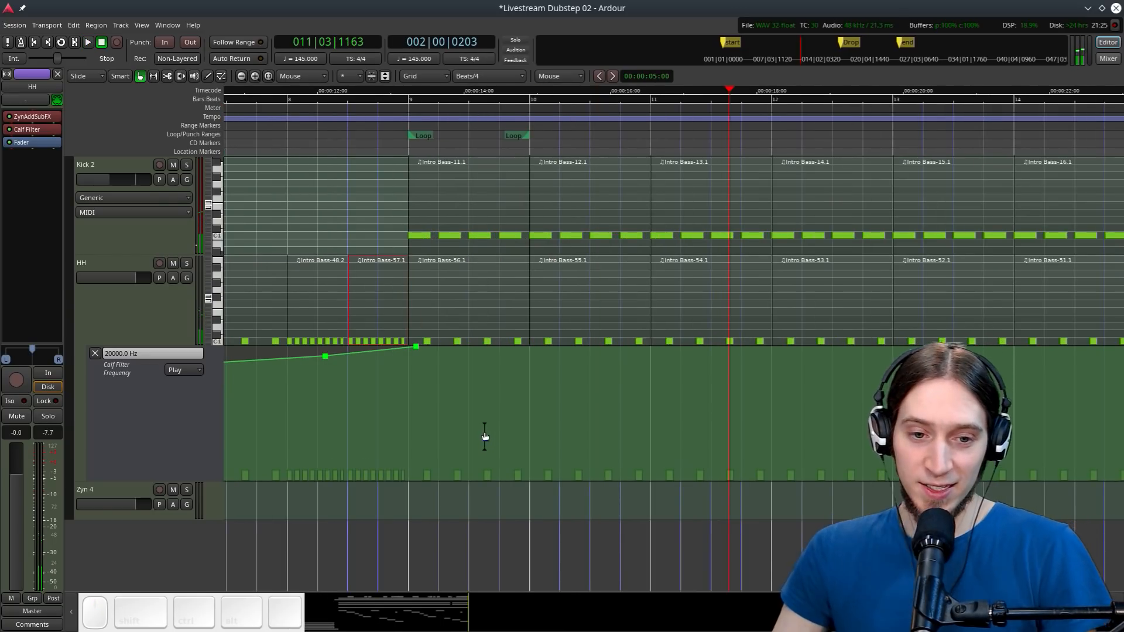
Save the session and return the playhead to the session start
key("ctrl+s")
key("Home")
scroll(697, 319, "down", 1, "ctrl")
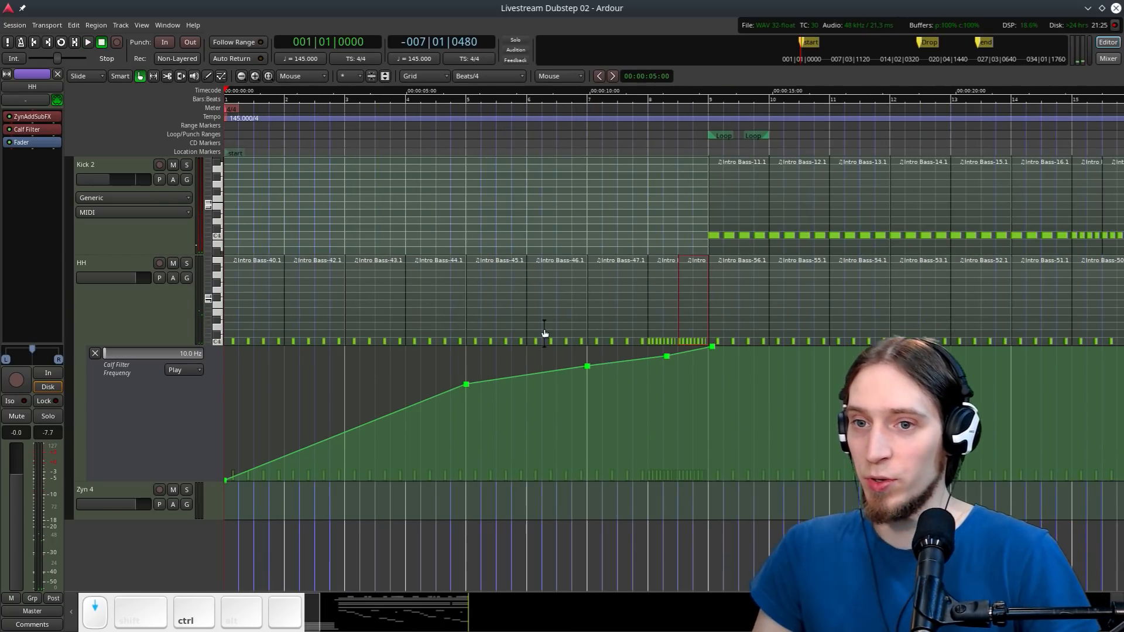
Rename the Zyn 4 track to Crash, and resize it taller beneath a shorter HH filter automation lane
left_click_drag(110, 477, 114, 392)
double_click(87, 402)
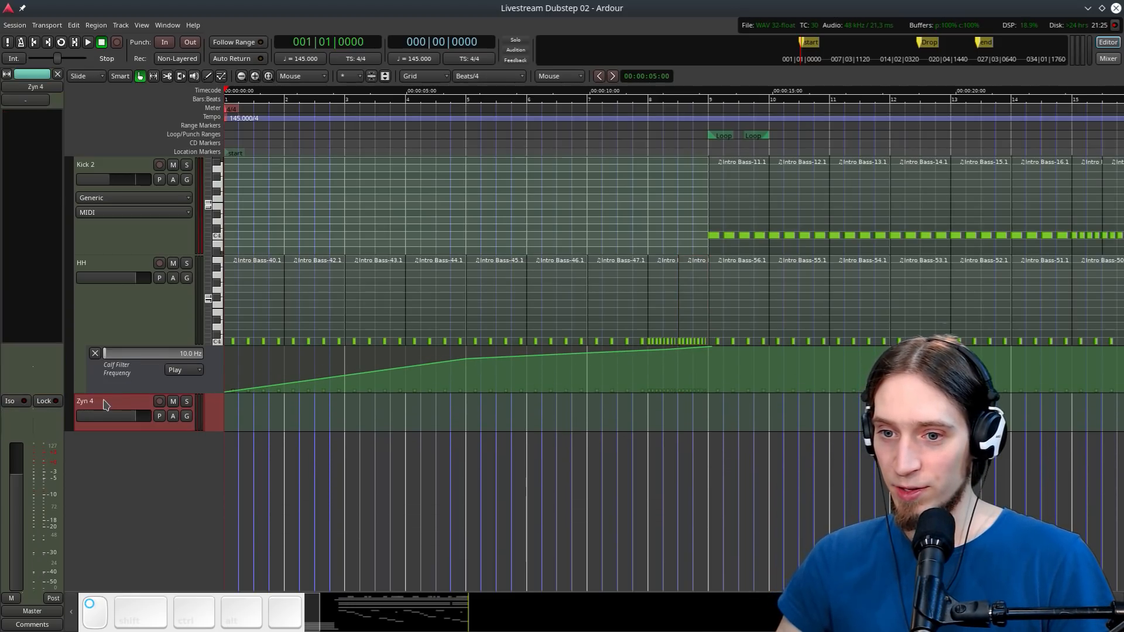
type("Crash")
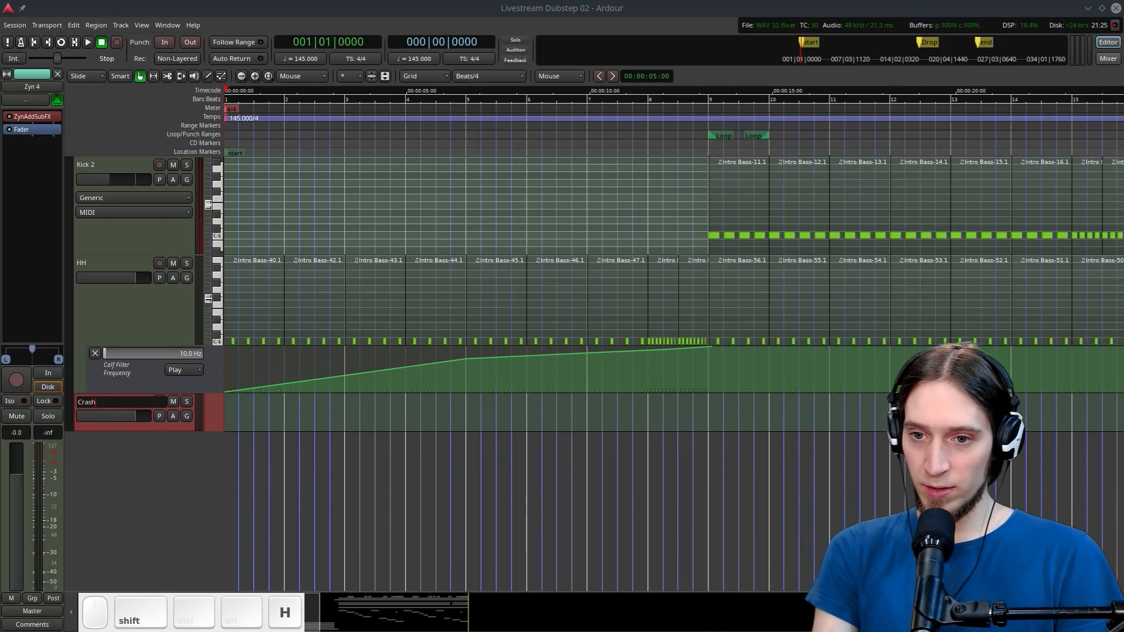
key("Return")
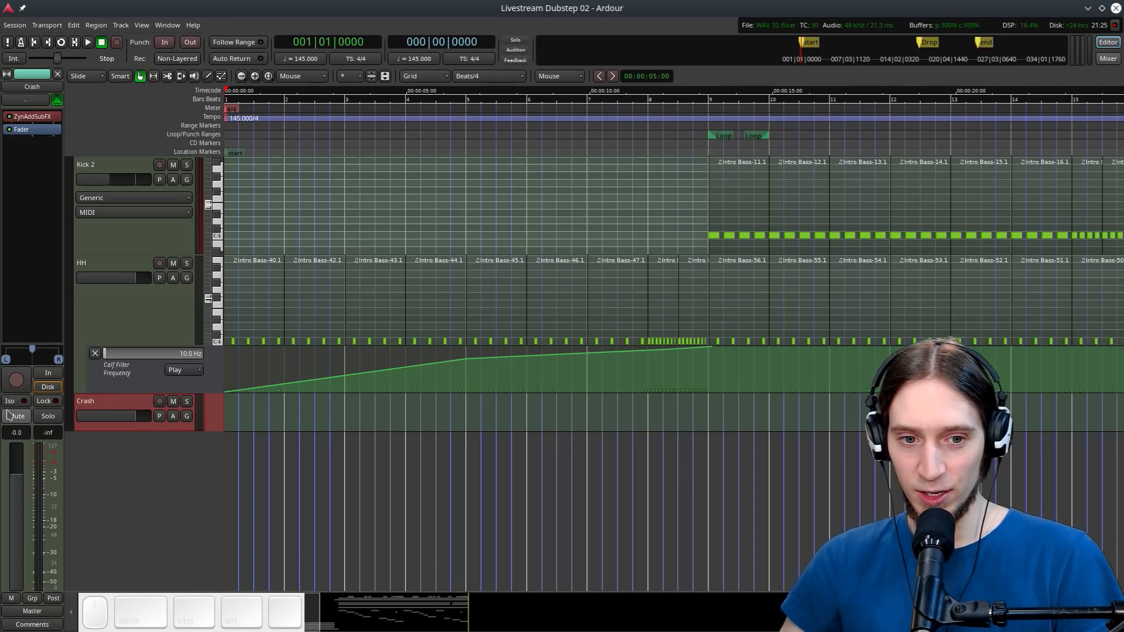
left_click_drag(95, 429, 92, 462)
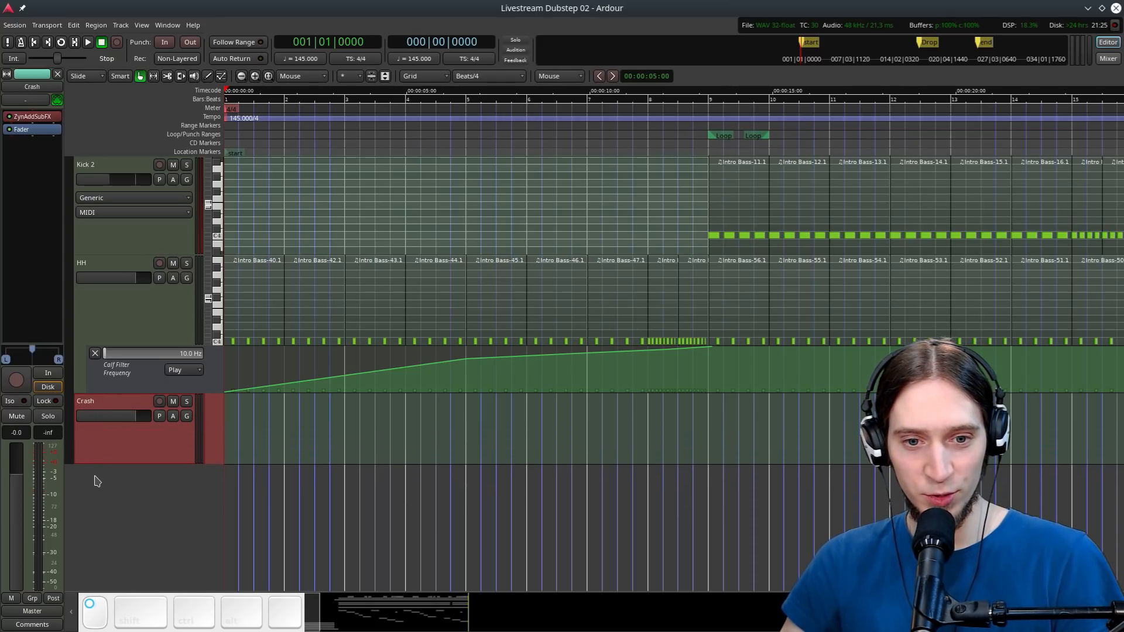
left_click(97, 481)
left_click(113, 399)
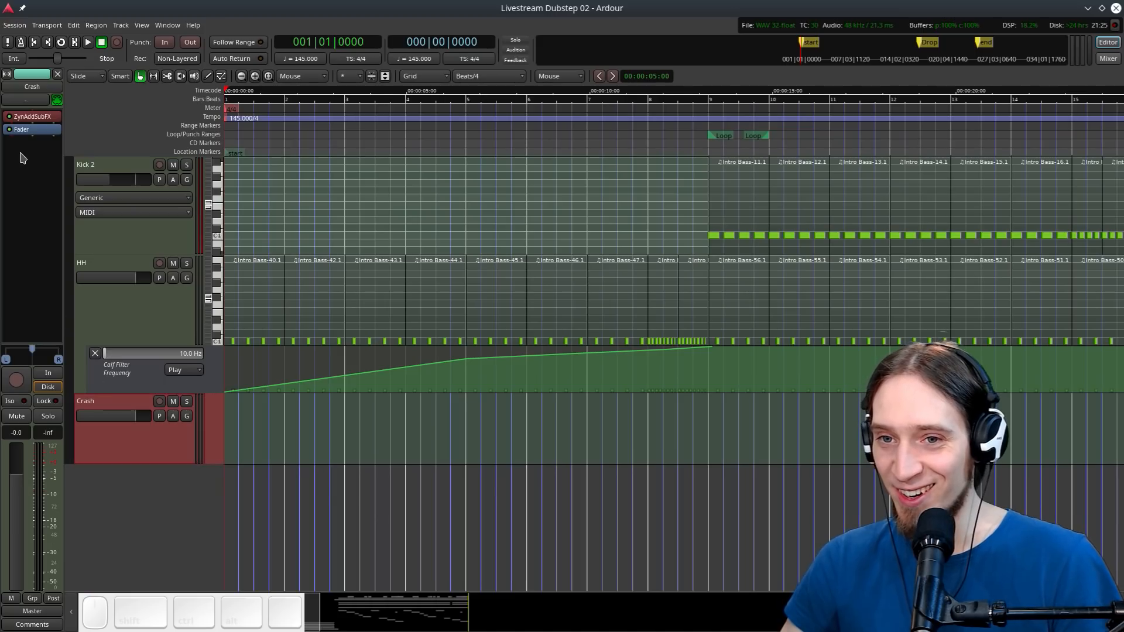
Connect the Crash track's input to the a2j MIDI source and arm the track for recording
double_click(35, 116)
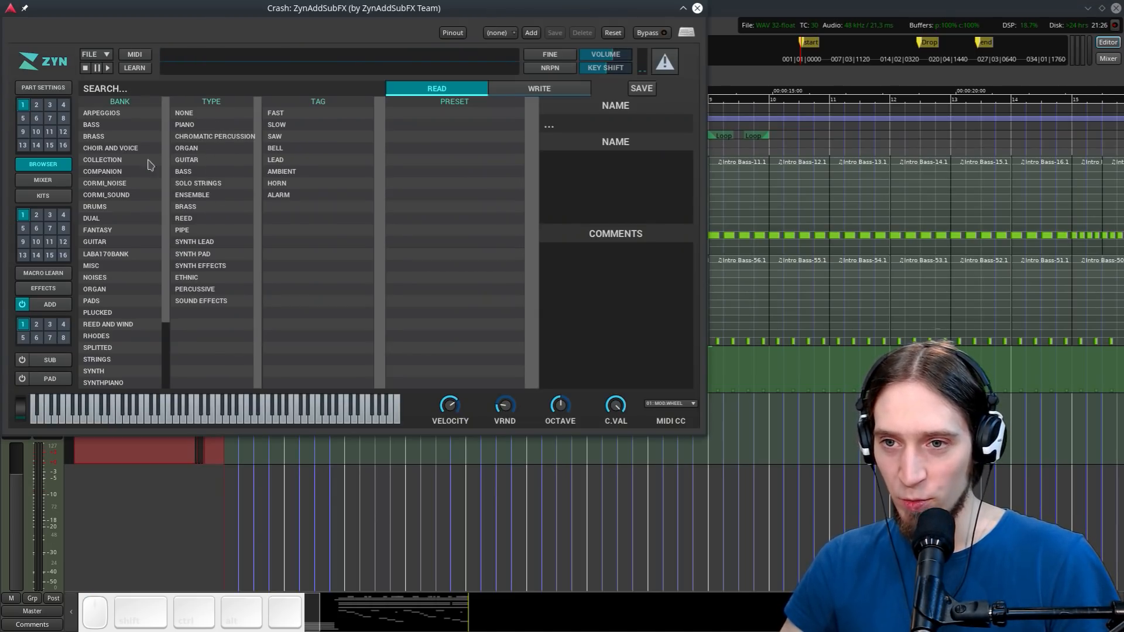
left_click_drag(252, 9, 357, 78)
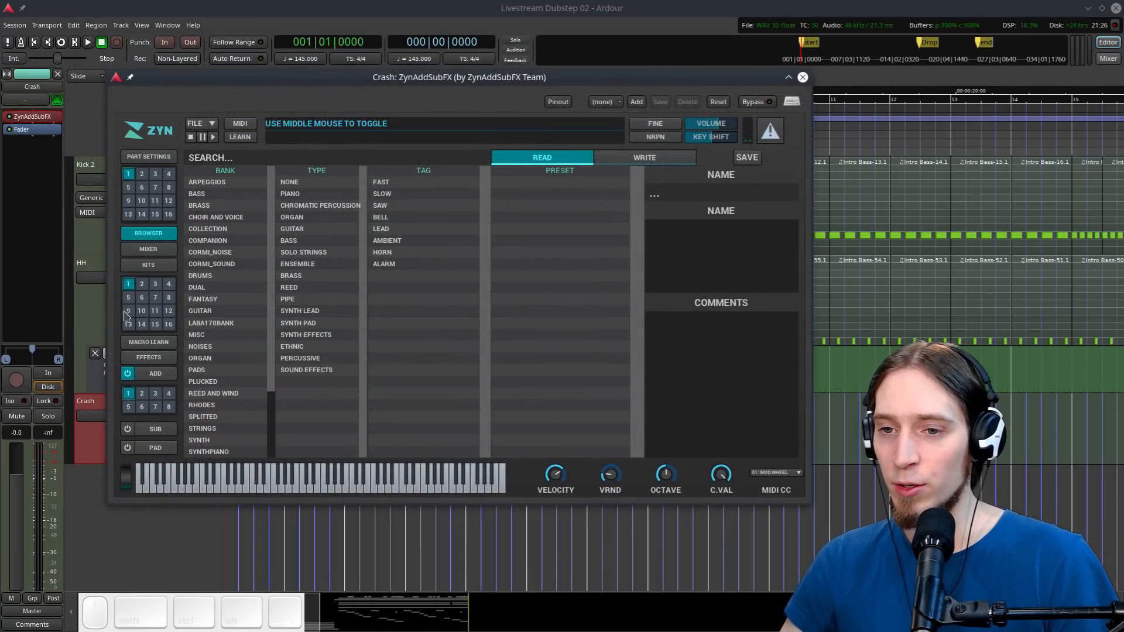
left_click_drag(251, 82, 603, 116)
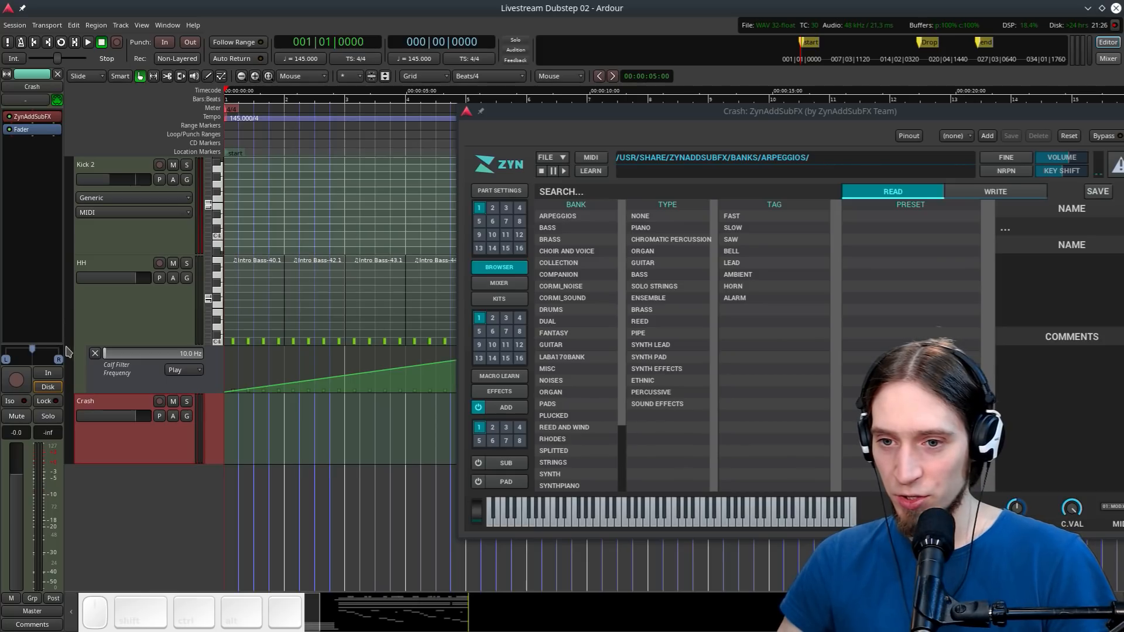
double_click(30, 116)
left_click(26, 100)
left_click(96, 135)
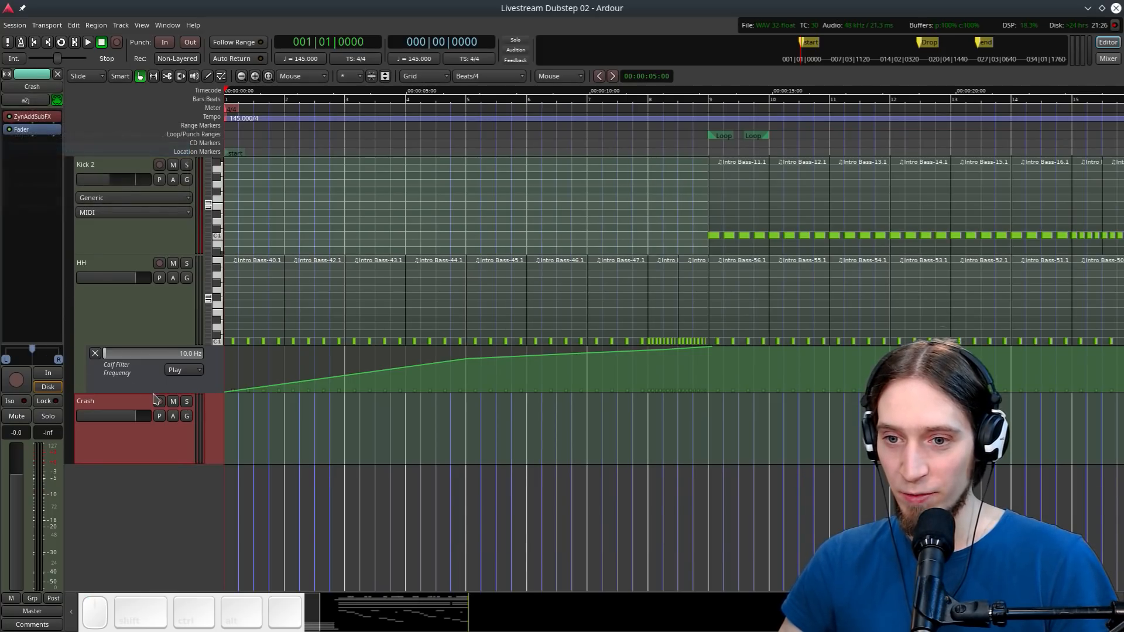
left_click(160, 401)
Open the Crash track's ZynAddSubFX editor and show its additive synth settings
key("alt+Tab")
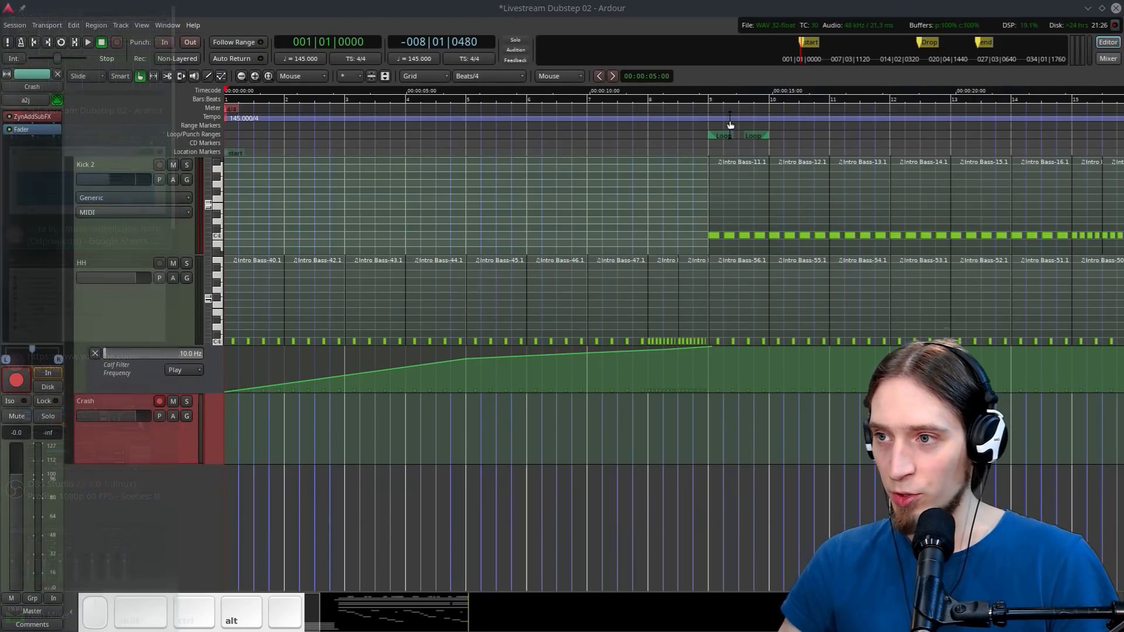
key("alt+Tab")
key("alt+Tab")
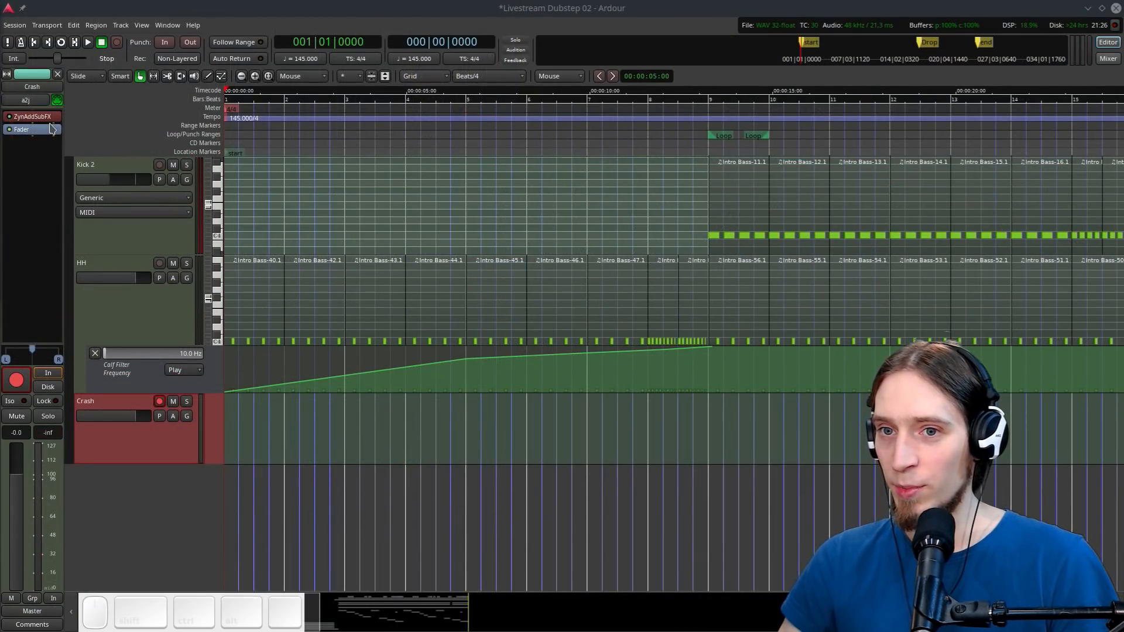
left_click(43, 119)
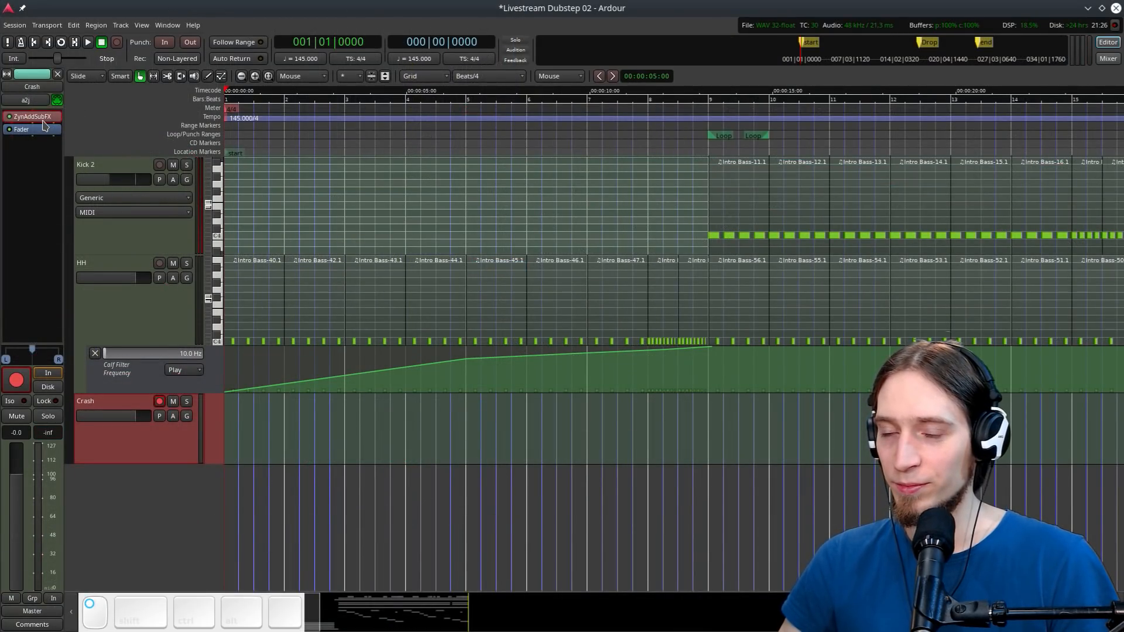
double_click(42, 120)
left_click_drag(628, 113, 542, 119)
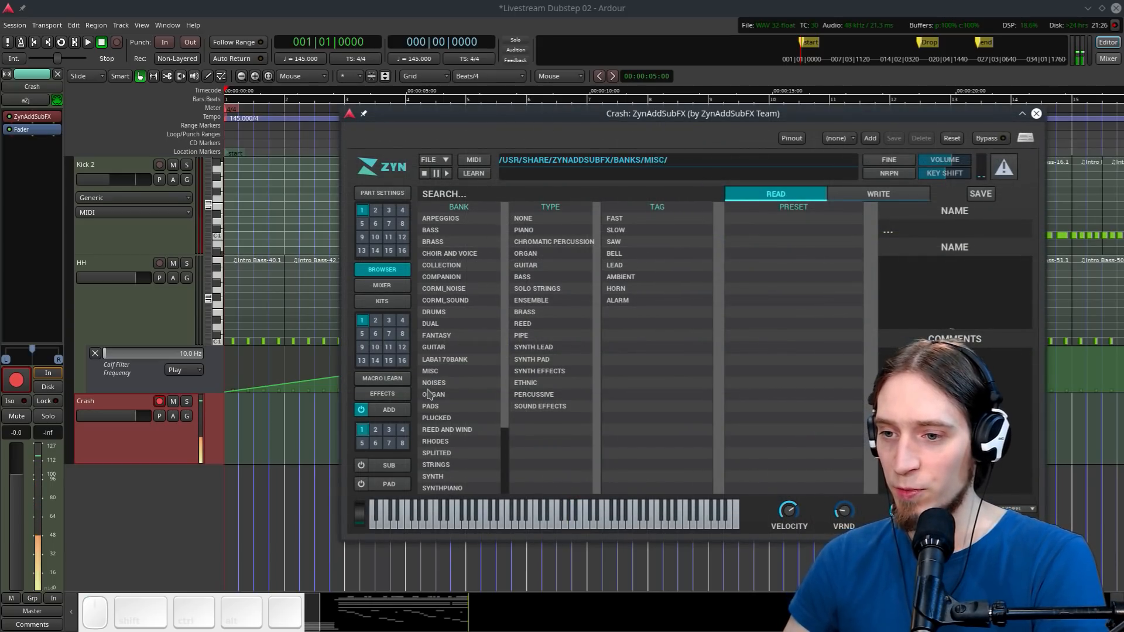
left_click(387, 410)
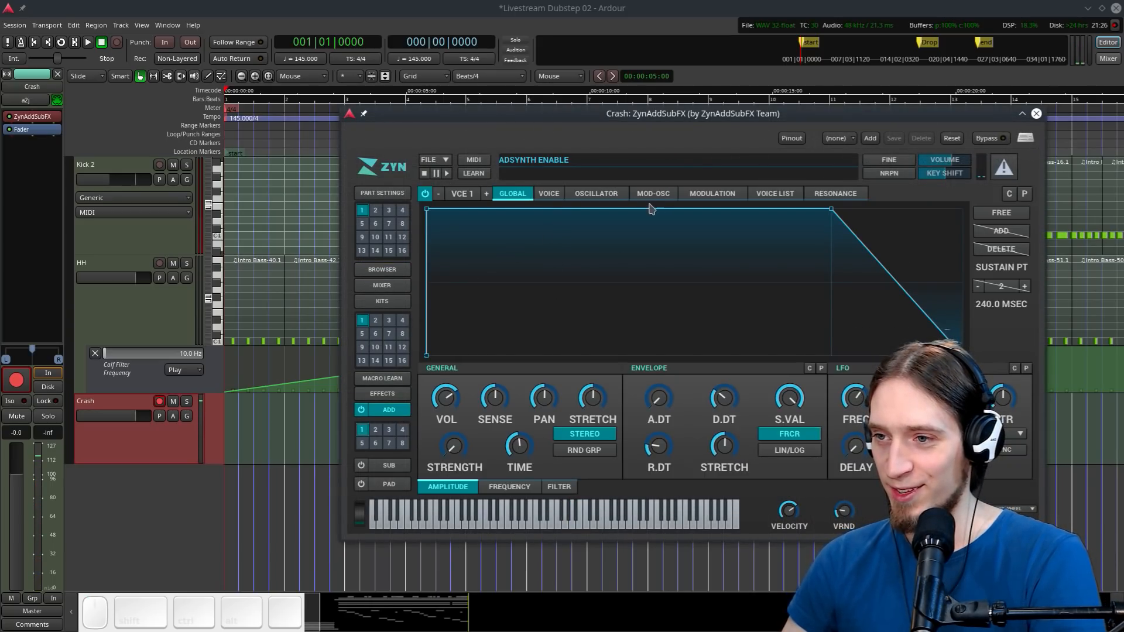
Set voice 1's oscillator to a pulse base function and reset its harmonics, with the first harmonic at about 61
left_click(596, 194)
left_click(427, 391)
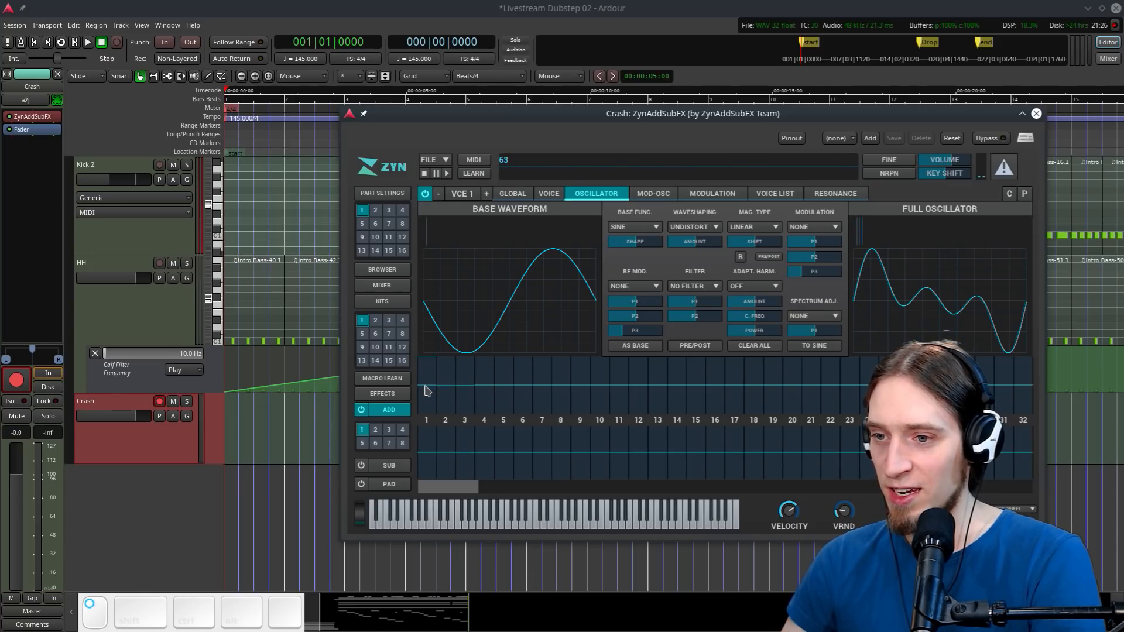
left_click(635, 227)
left_click(635, 250)
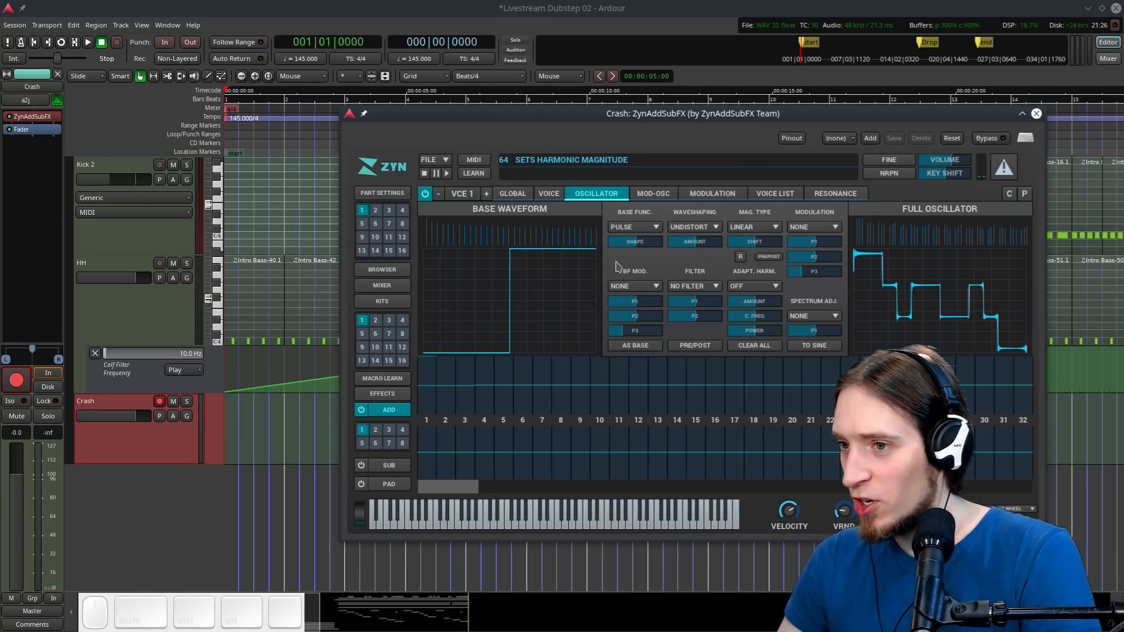
left_click(754, 345)
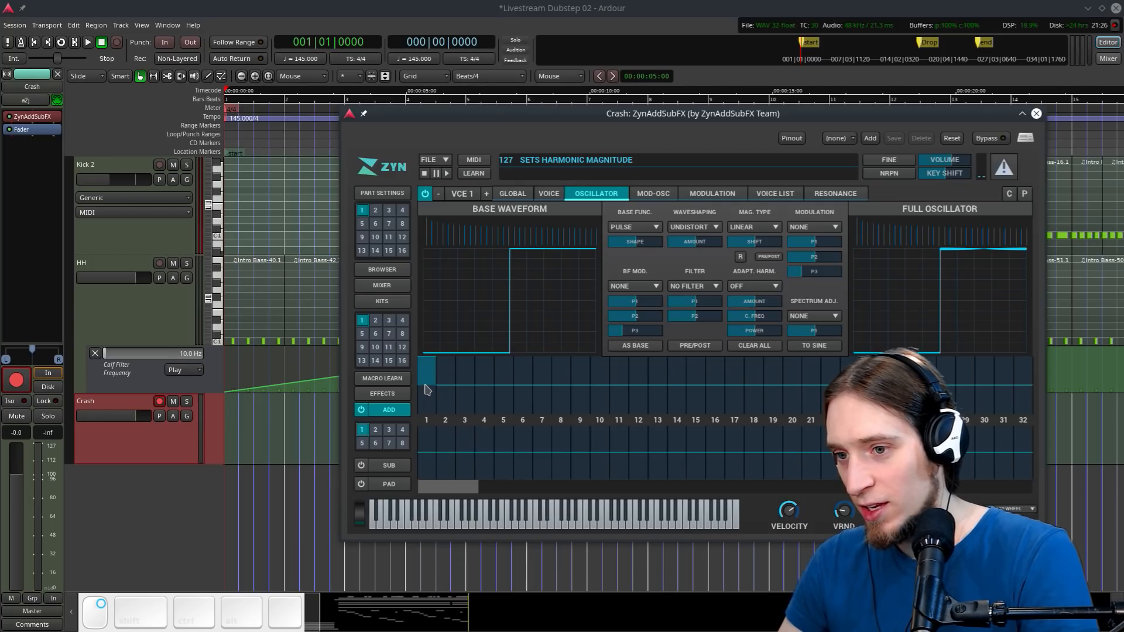
mouse_move(426, 391)
left_mouse_down()
mouse_move(430, 420)
mouse_move(428, 391)
left_mouse_up()
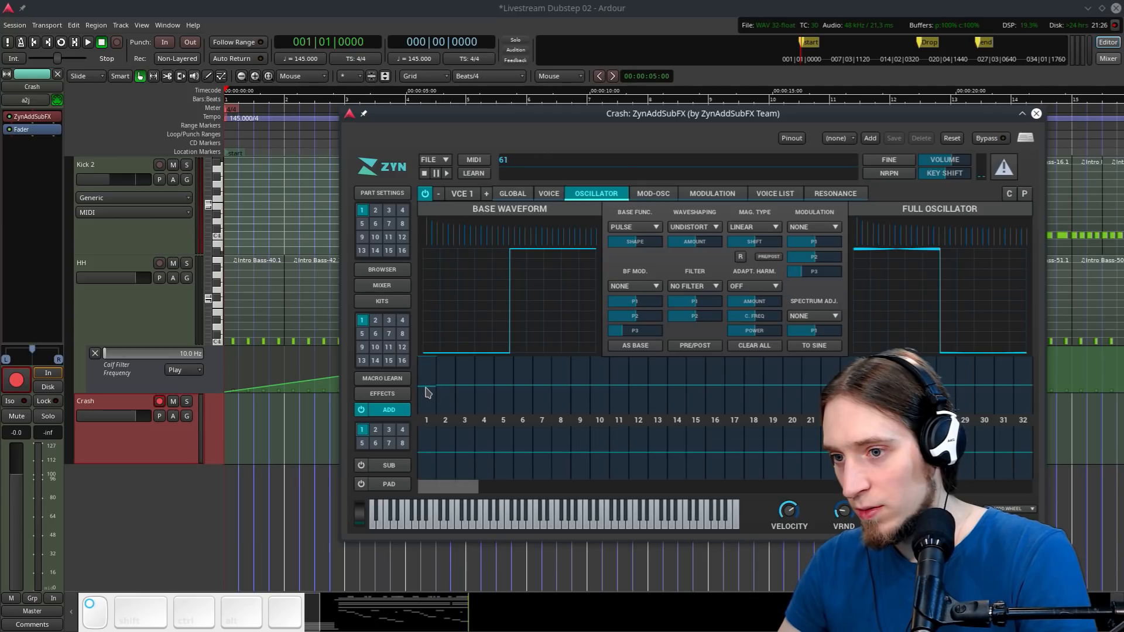
Give scattered upper harmonics between 33 and 63 varied magnitudes, including 33, 34, 36, 38, 42, 46, 51 and 63
left_click_drag(462, 488, 749, 488)
left_click(619, 388)
left_click(695, 374)
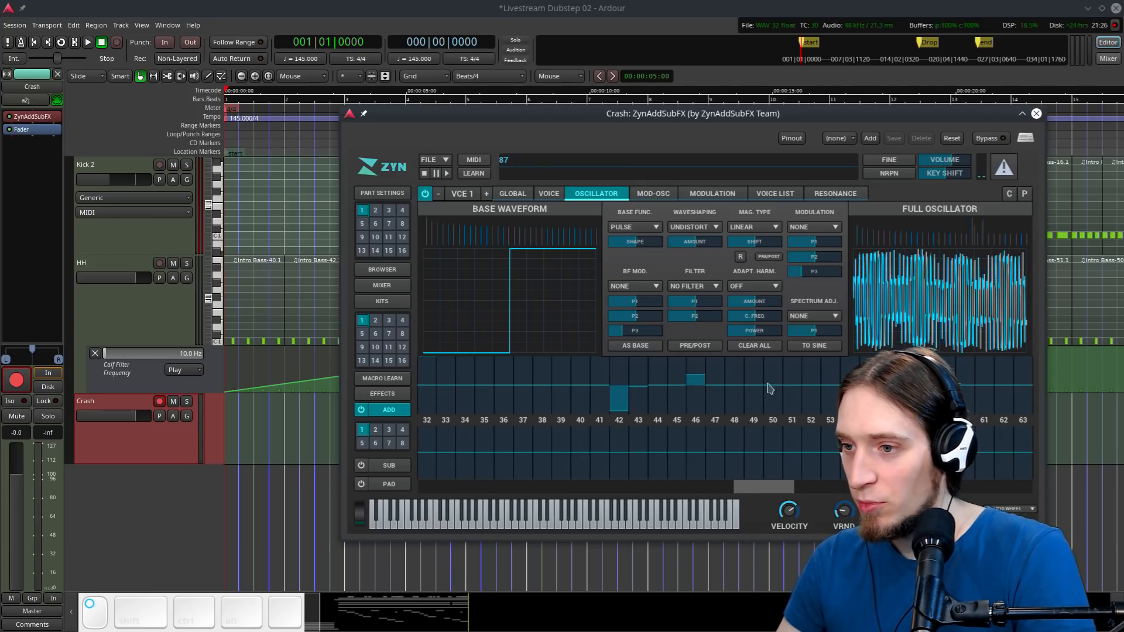
left_click(792, 393)
left_click(918, 359)
left_click_drag(459, 386, 448, 402)
left_click_drag(554, 385, 542, 363)
left_click(504, 374)
left_click(1026, 397)
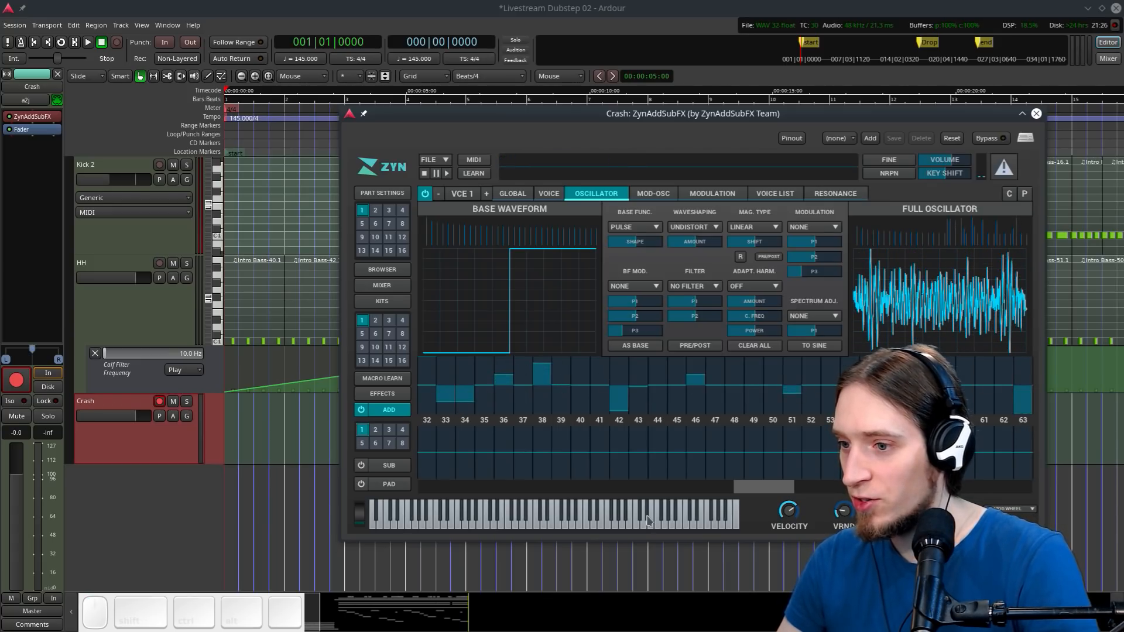
Give scattered lower harmonics varied magnitudes, including 6, 9, 10, 14, 17, 21, 25 and 31
left_click_drag(703, 487, 503, 487)
left_click(695, 379)
left_click(831, 373)
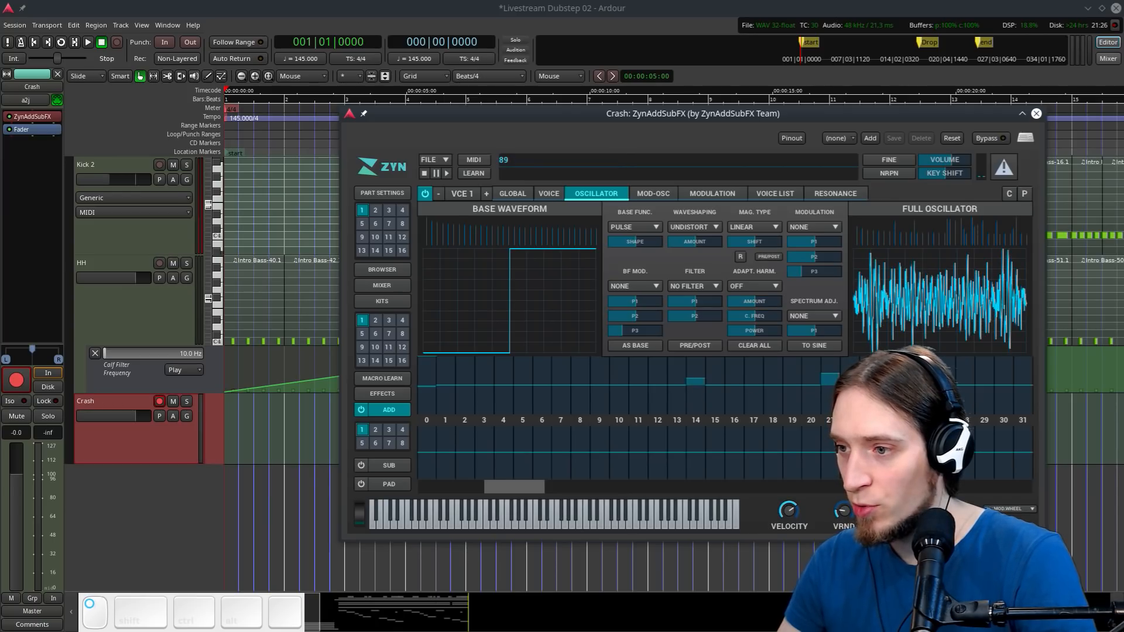
left_click(908, 407)
left_click(546, 413)
left_click_drag(607, 357, 613, 359)
left_click(754, 405)
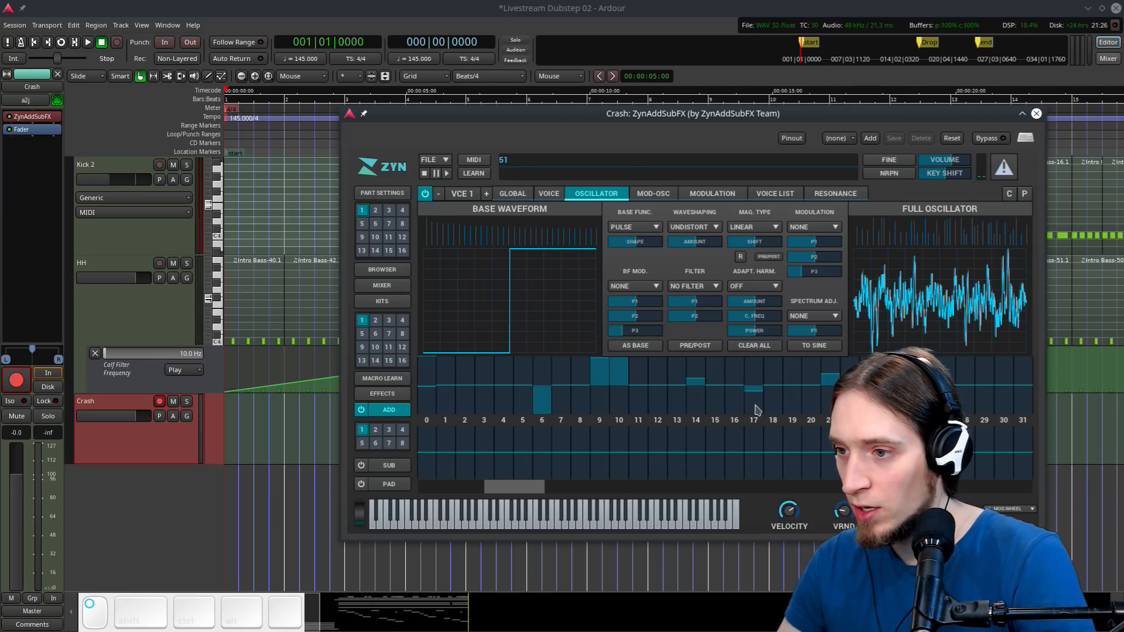
left_click(1022, 372)
Try voice 1's unison vibrato at 127, and return it to 0
left_click(713, 195)
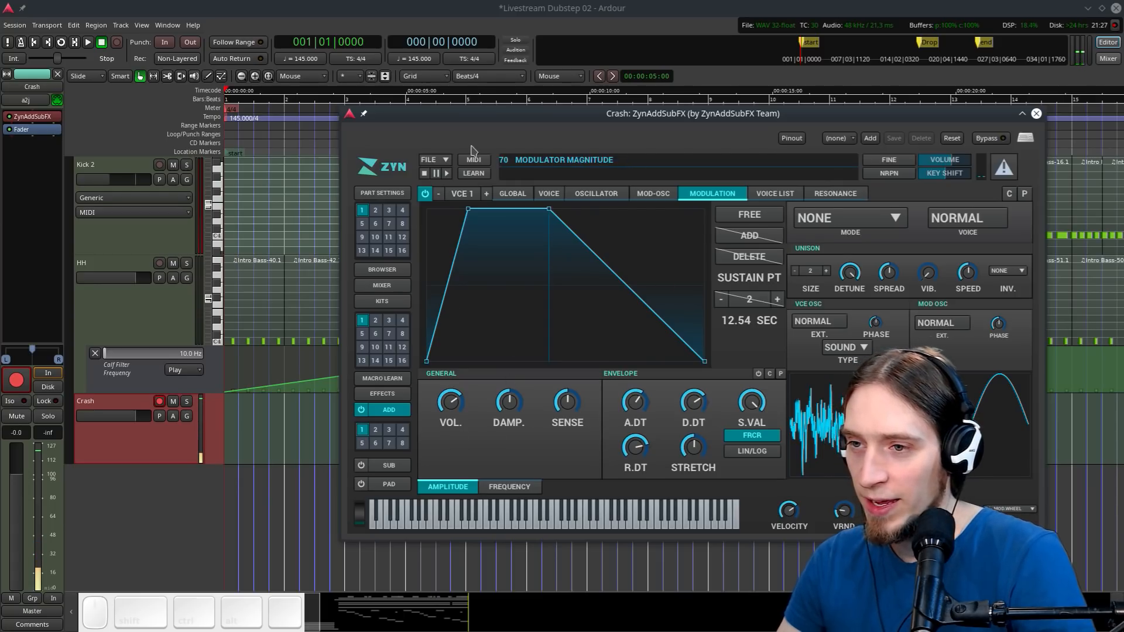
left_click(513, 193)
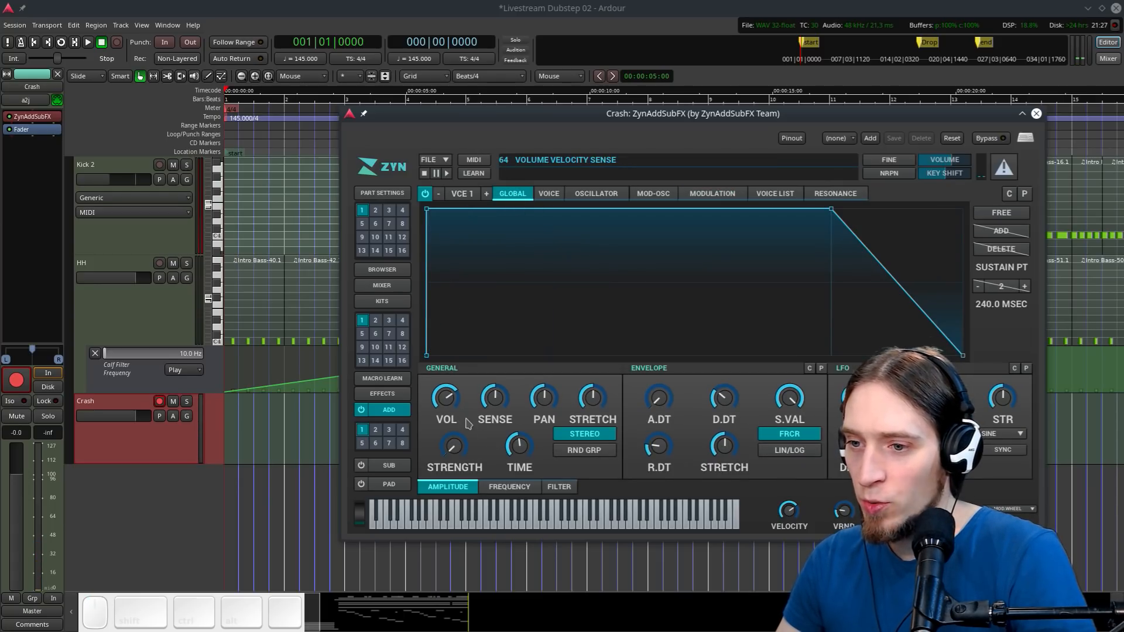
left_click(713, 194)
left_click_drag(927, 266, 958, 37)
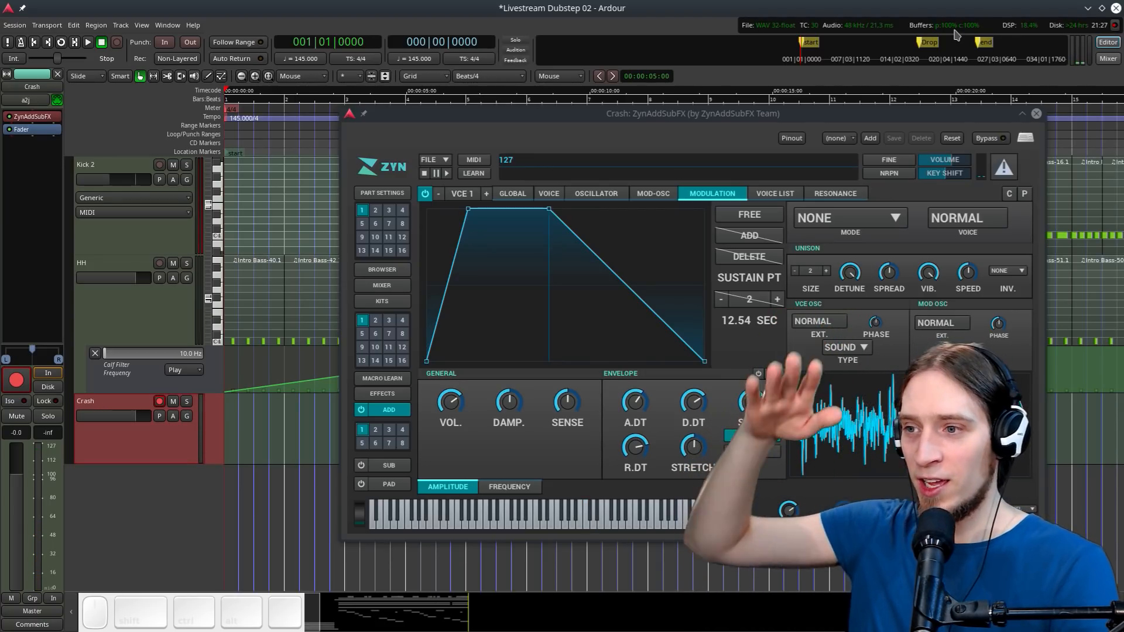
left_click(937, 276)
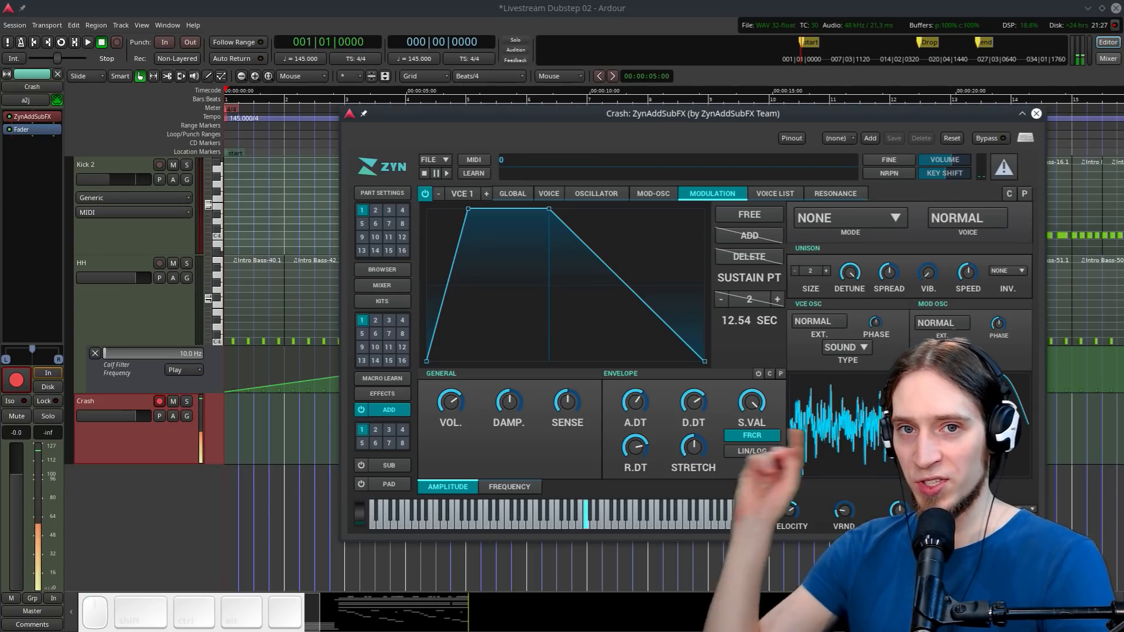
Set voice 1's unison size to 8 subvoices, and open the synth's global frequency settings
triple_click(828, 272)
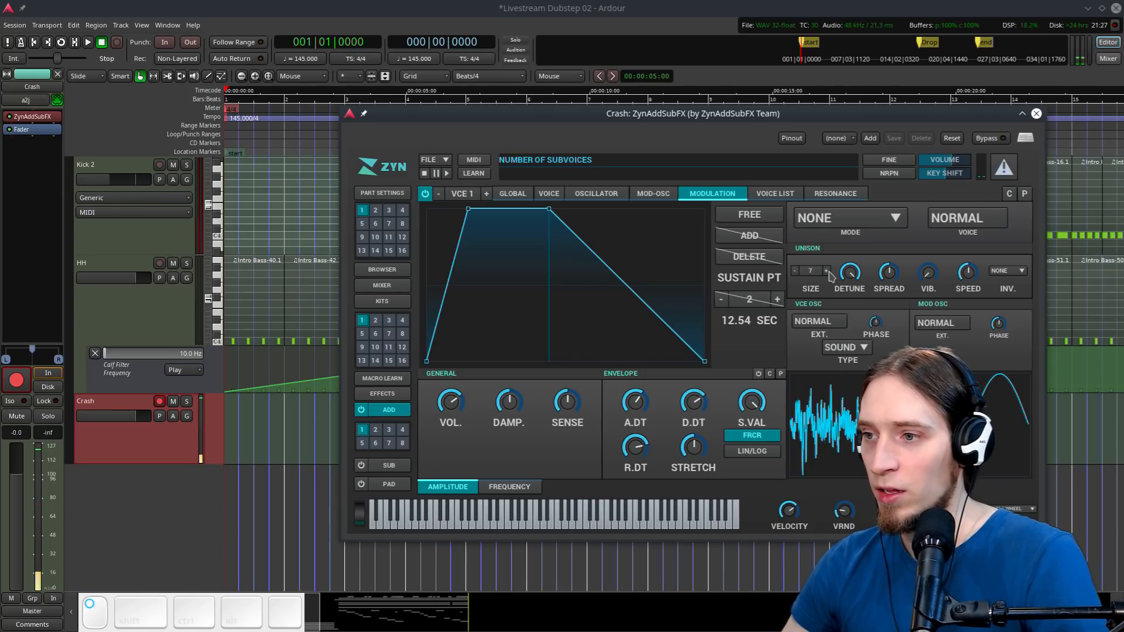
left_click(827, 271)
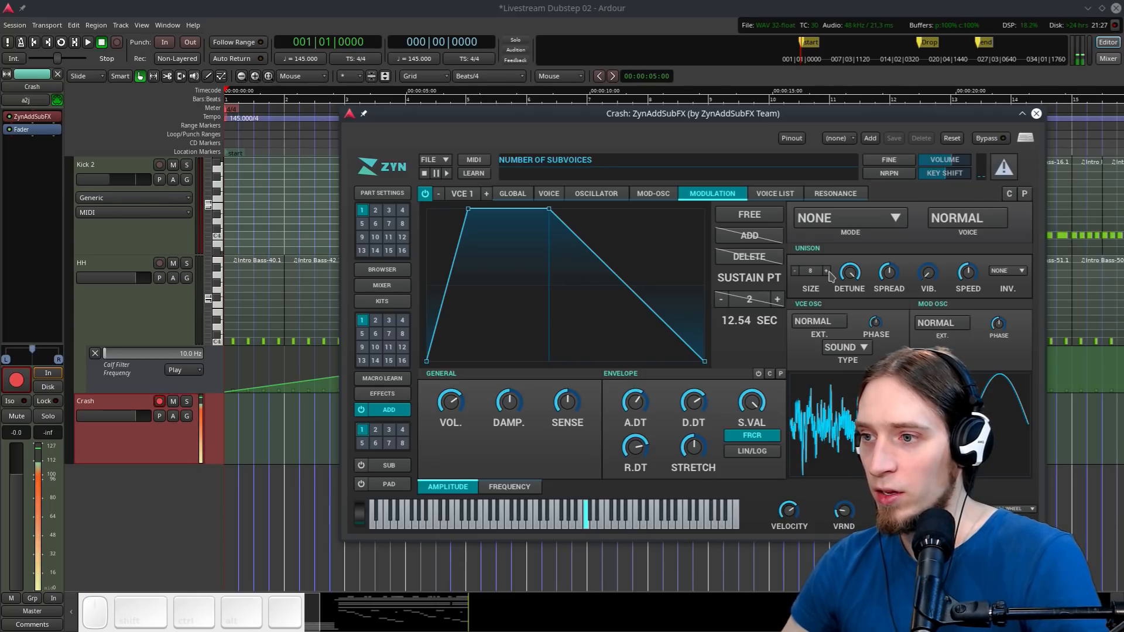
left_click(513, 193)
left_click(509, 487)
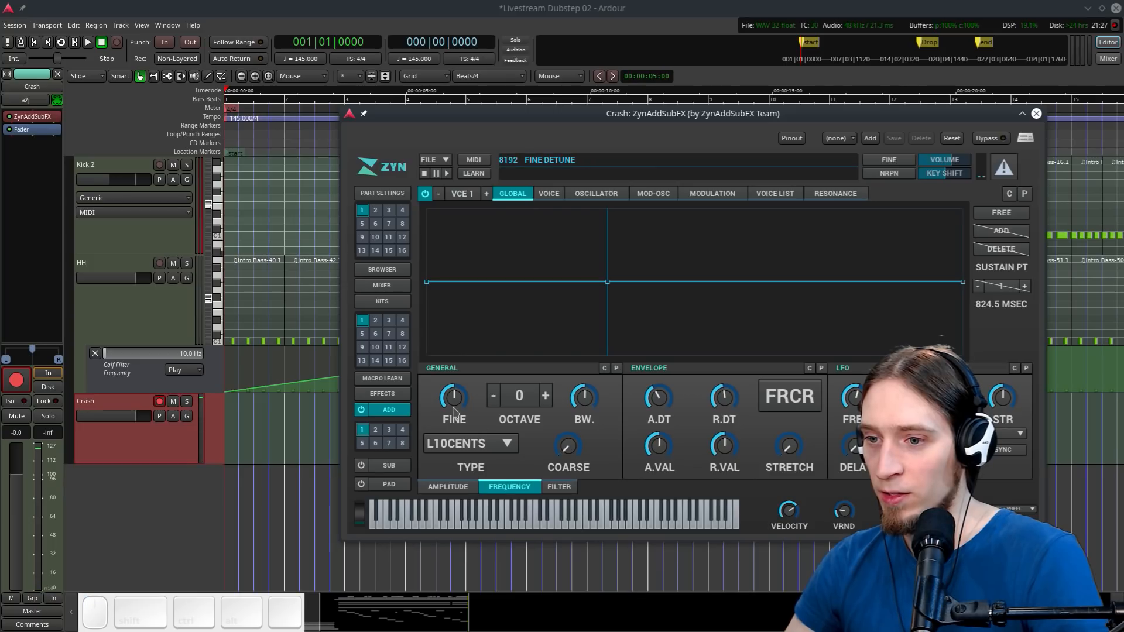
Set the global relative fine detune gain to 107 and voice 1's unison subvoice detune to 127
mouse_move(596, 406)
left_mouse_down()
mouse_move(594, 369)
mouse_move(579, 378)
mouse_move(577, 403)
left_mouse_up()
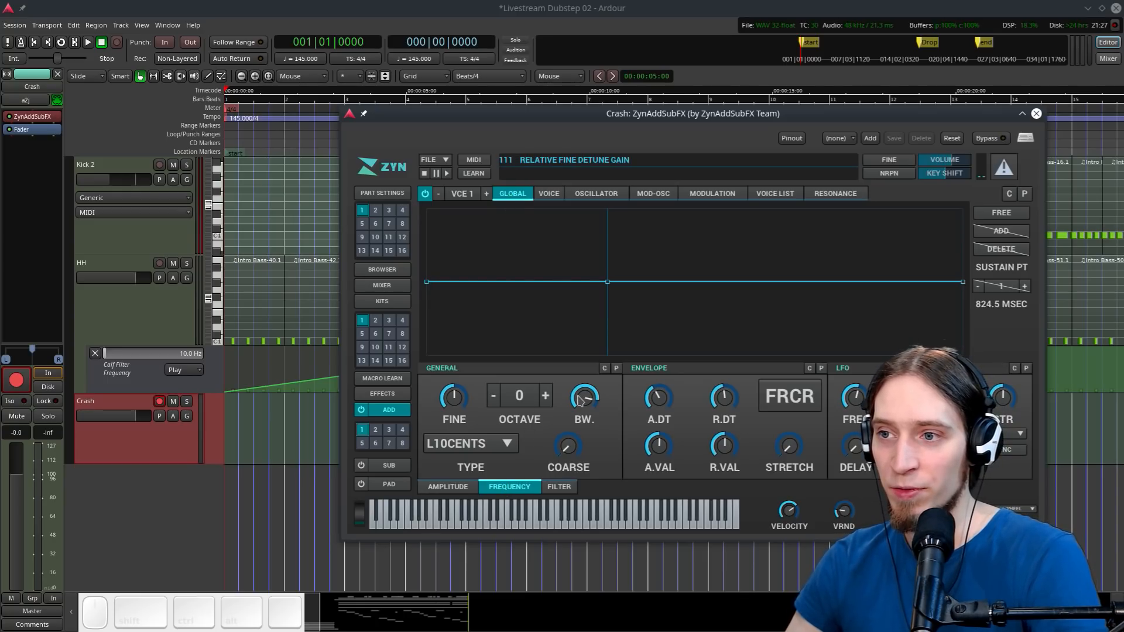
left_click_drag(588, 398, 580, 423)
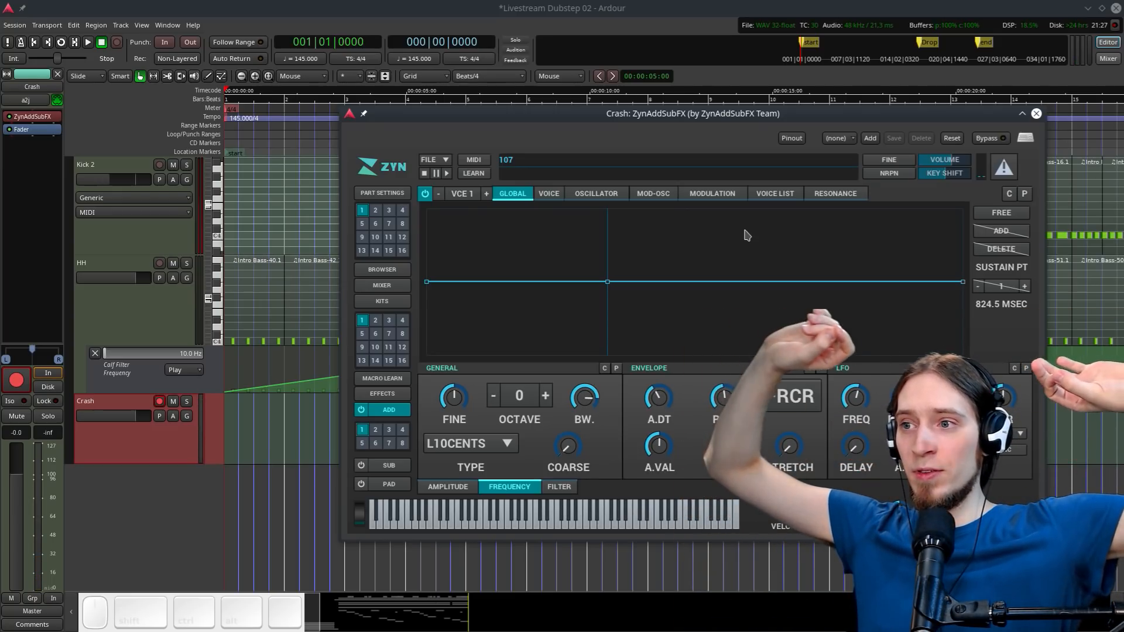
left_click(771, 195)
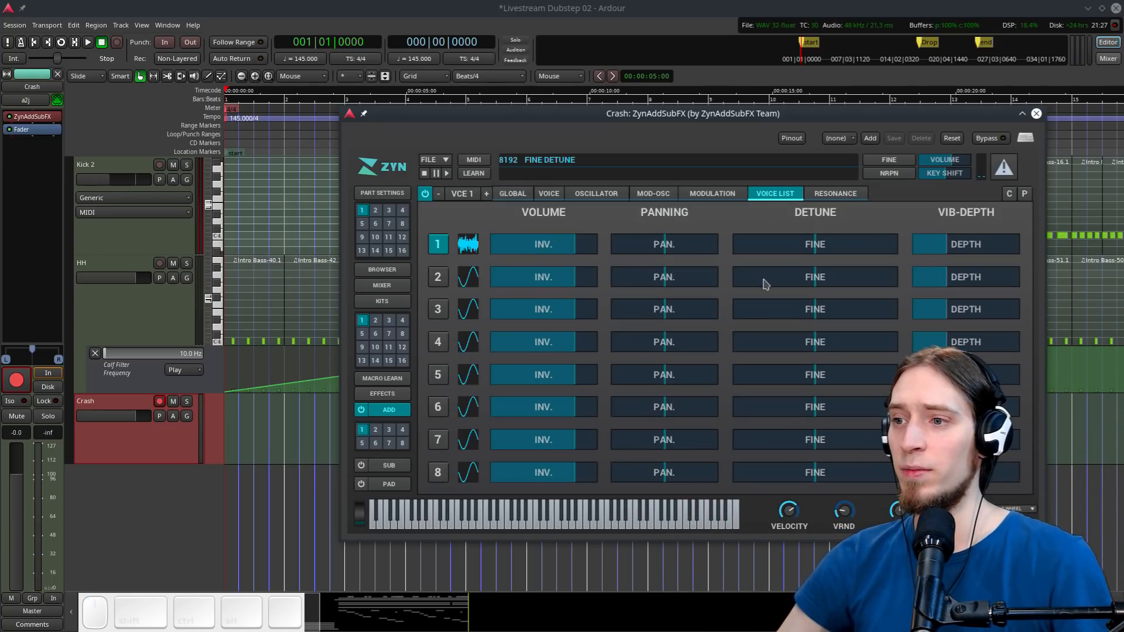
left_click(726, 195)
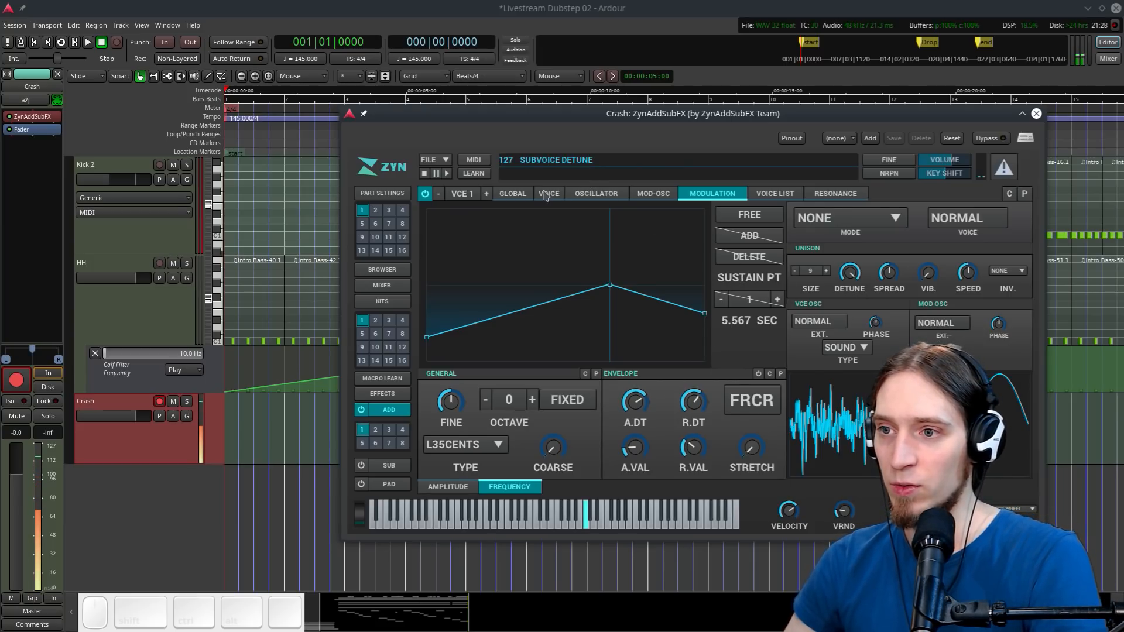
Lower the synth's global octave offset to -1
left_click(513, 194)
left_click(559, 487)
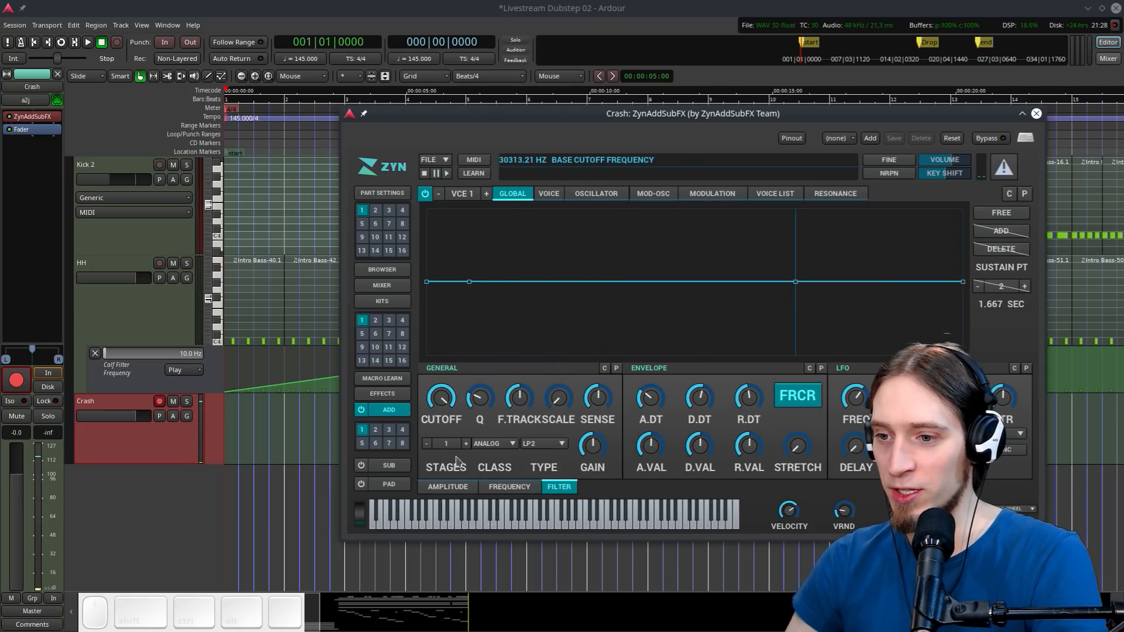
left_click(448, 486)
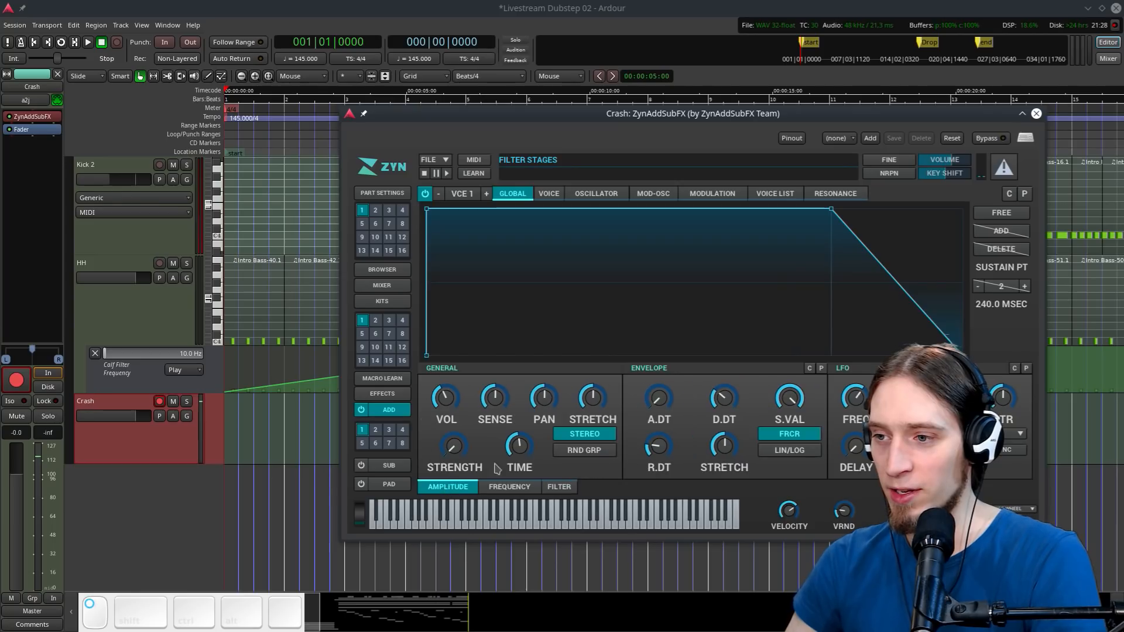
left_click(521, 489)
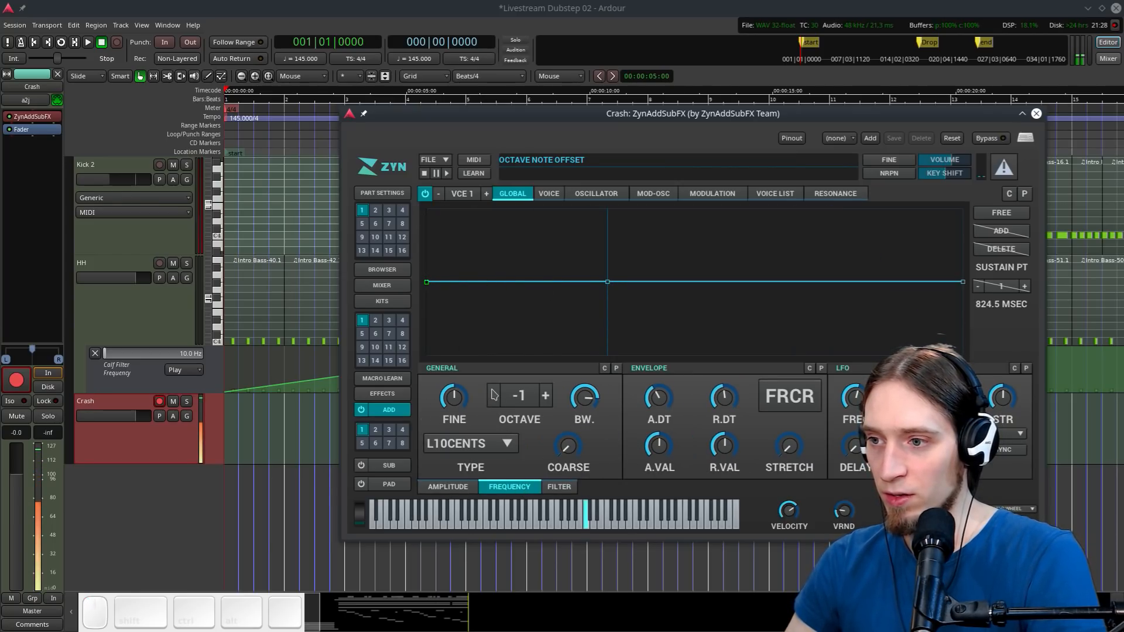
Shape the global amplitude envelope with zero sustain, a longer decay, forced release off and the shortest release time
left_click(448, 489)
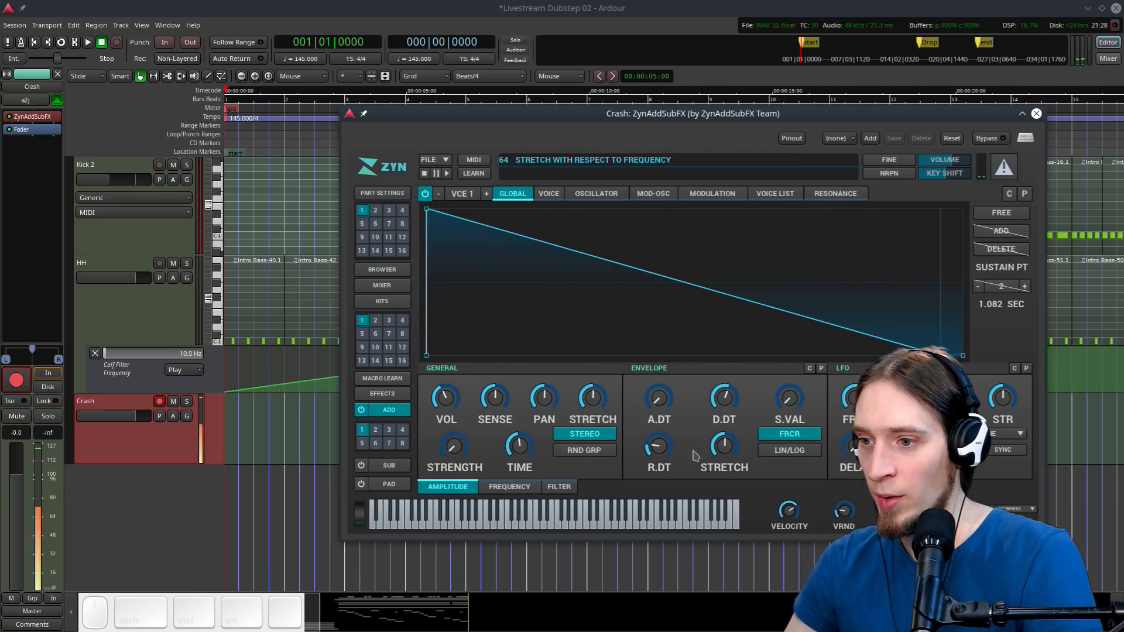
left_click(762, 438)
left_click_drag(661, 457, 655, 494)
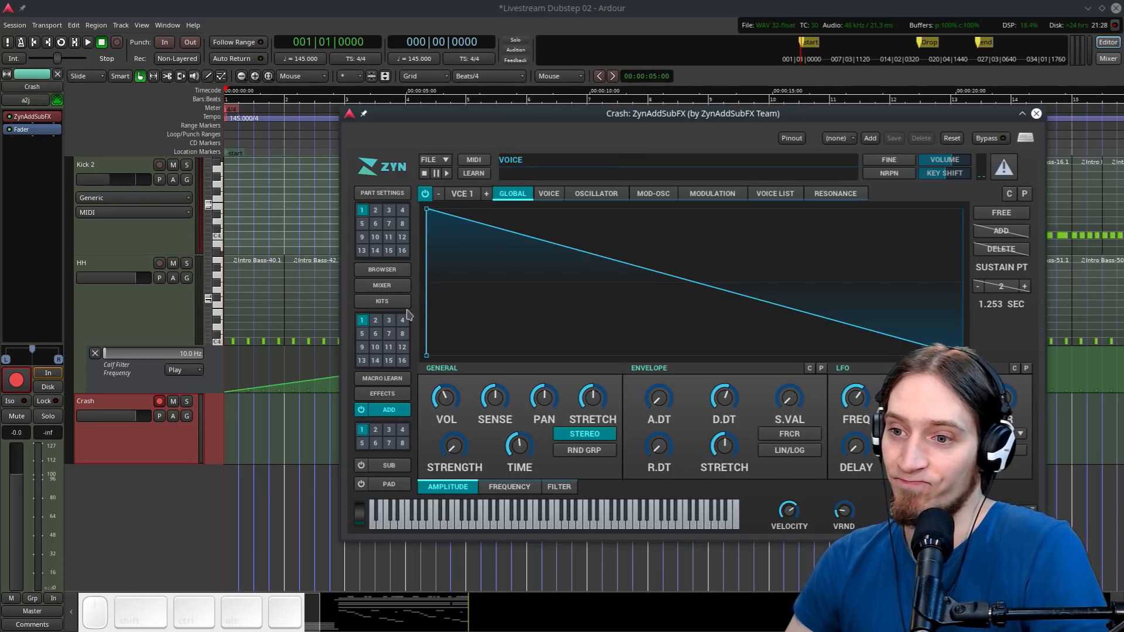
Add a Reverb insertion effect on Part1, using the Random type with minimum size and initial delay and a fully open low-pass
left_click(382, 393)
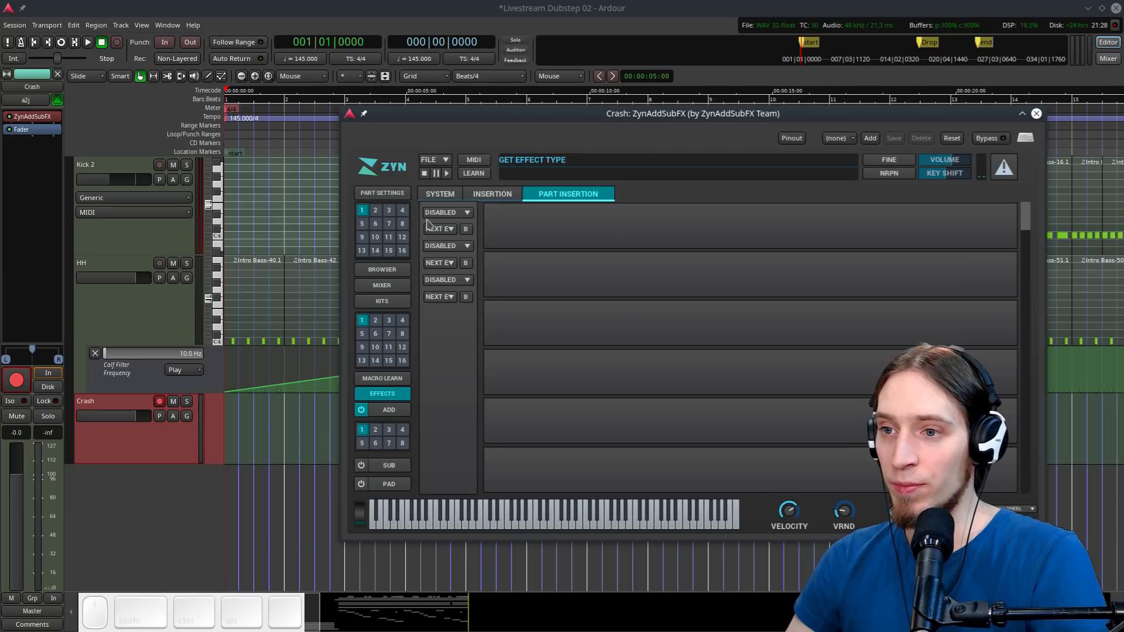
left_click(480, 198)
left_click(447, 233)
left_click(448, 244)
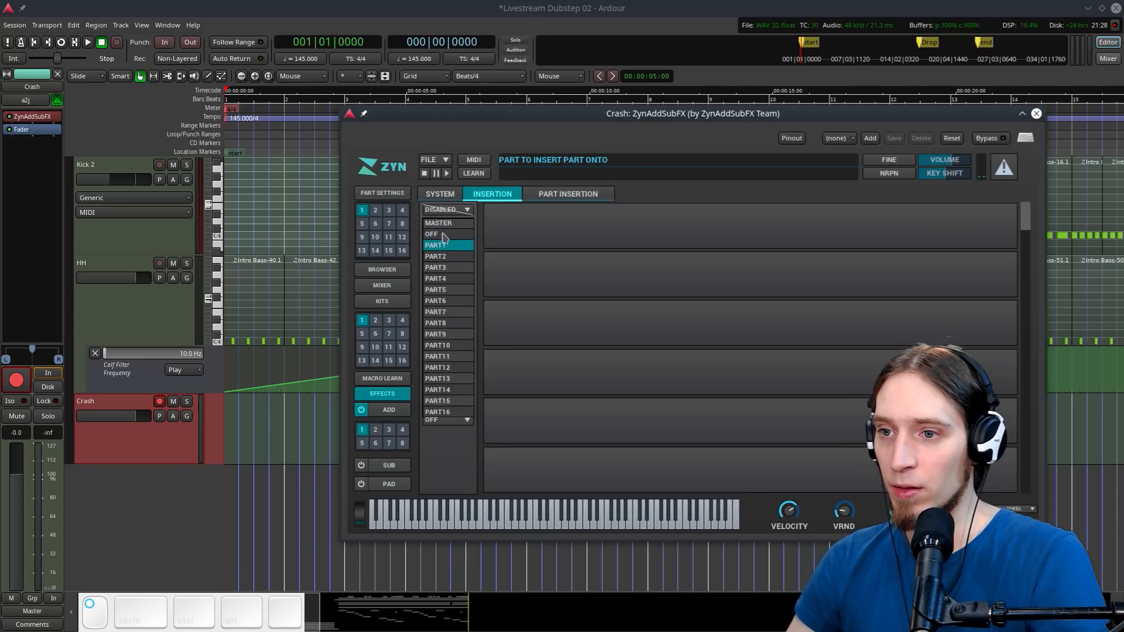
left_click(448, 209)
left_click(448, 226)
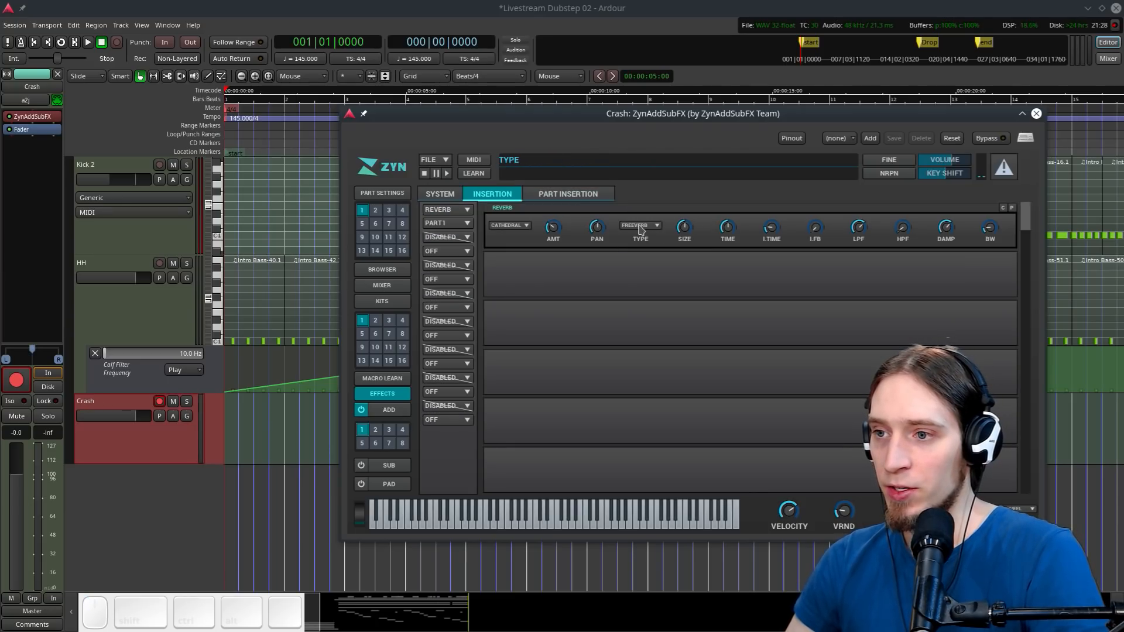
left_click(642, 226)
left_click(633, 225)
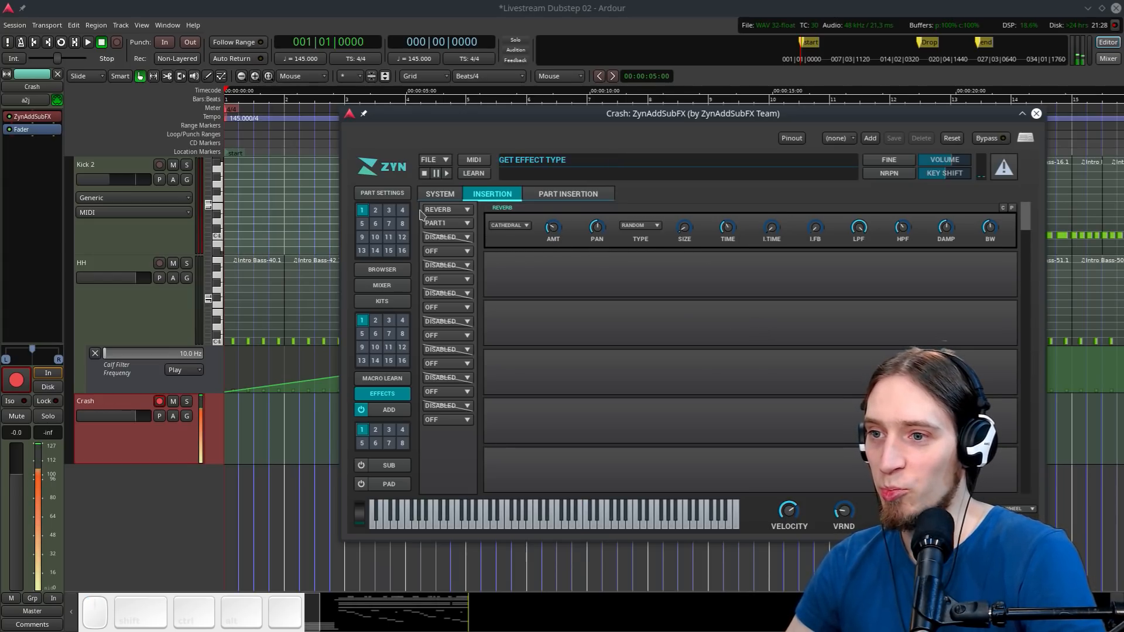
Add a second Random-type Reverb on Part1 with reduced time, minimum size and initial delay and an open low-pass, and close the synth
left_click(449, 251)
left_click(447, 274)
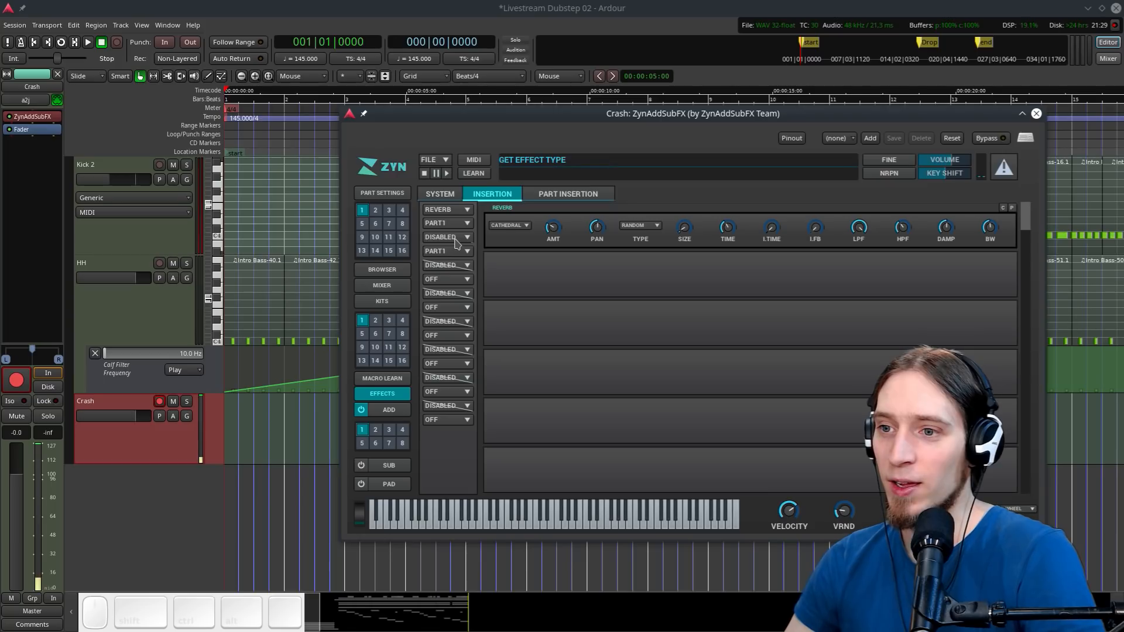
left_click(453, 238)
left_click(445, 248)
left_click(639, 274)
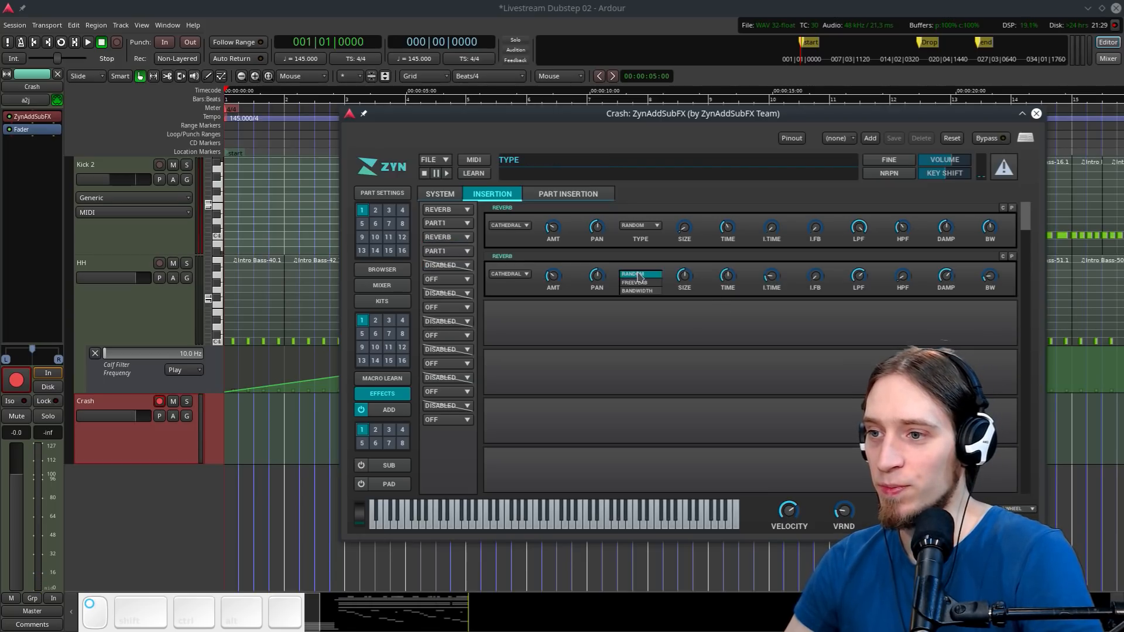
left_click(645, 275)
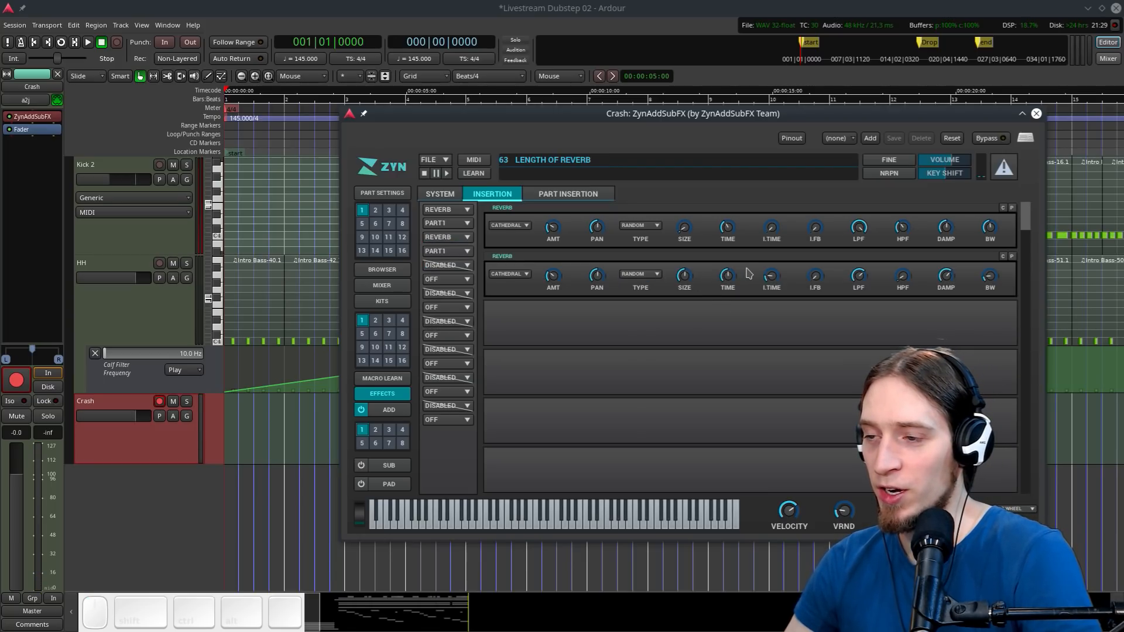
left_click_drag(728, 278, 726, 321)
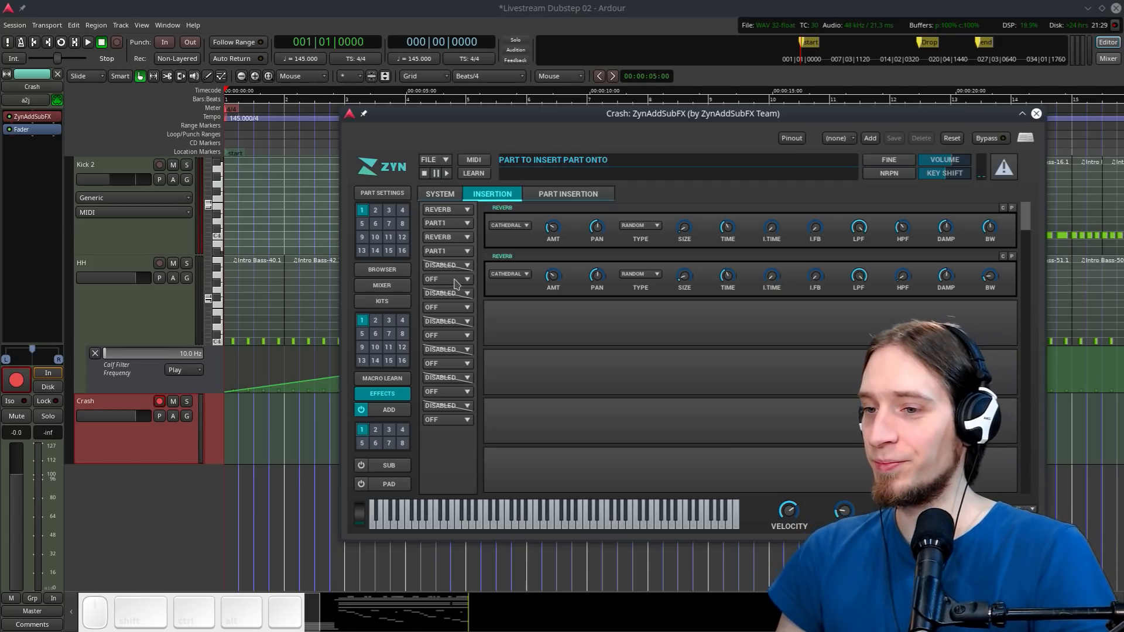
left_click(1036, 113)
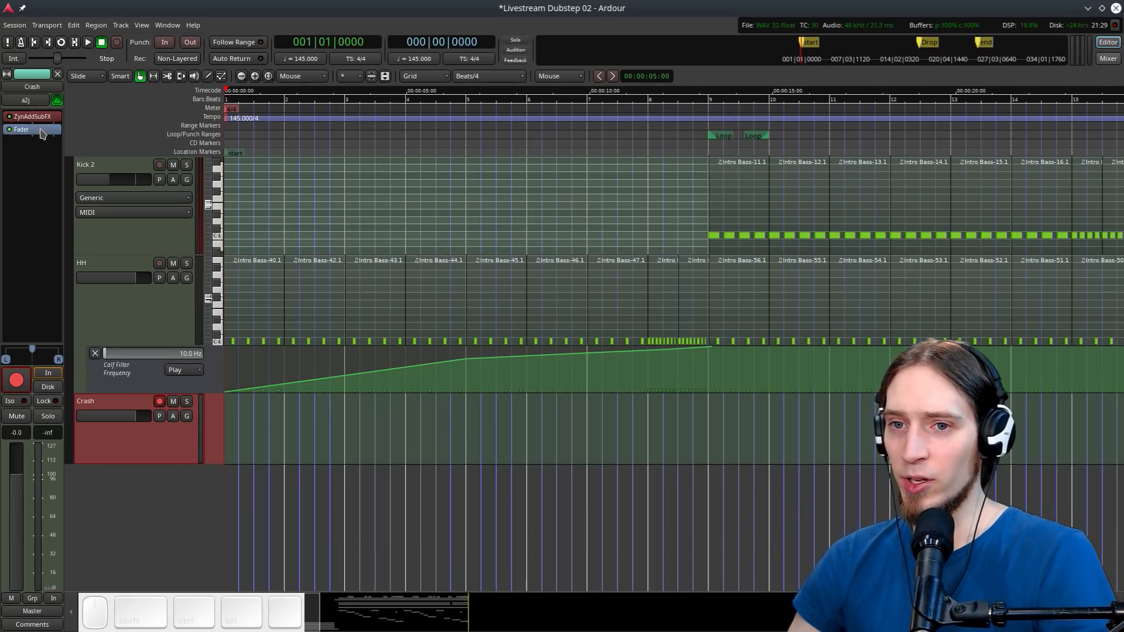
Insert the EQ10Q Stereo plugin after ZynAddSubFX on the Crash track
right_click(42, 131)
mouse_move(94, 136)
mouse_move(188, 136)
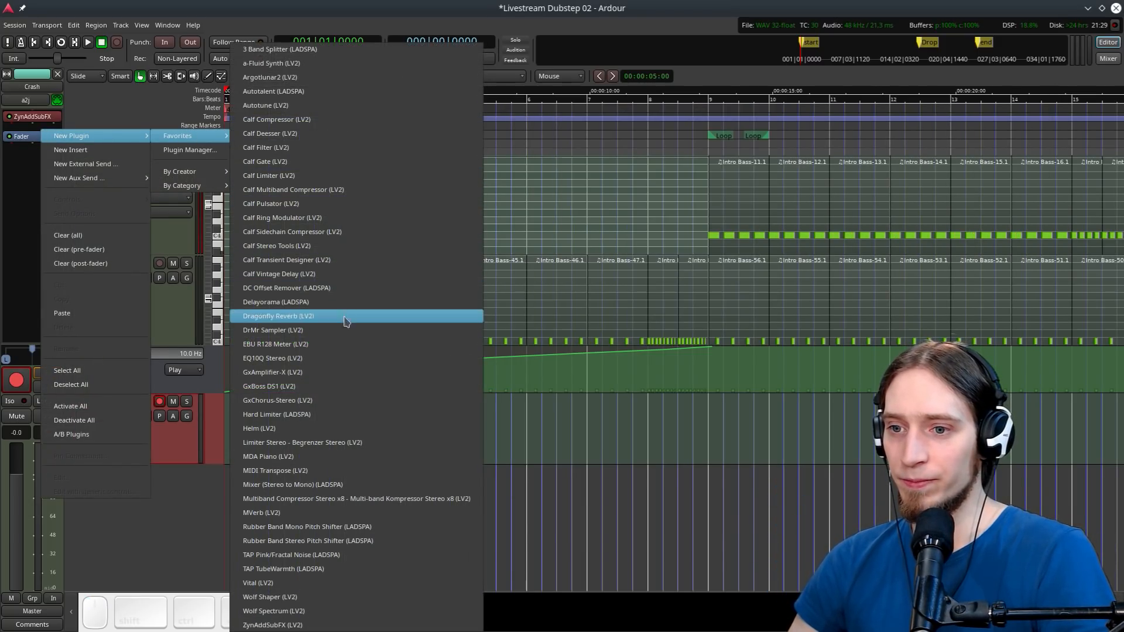
left_click(319, 359)
left_click(425, 277)
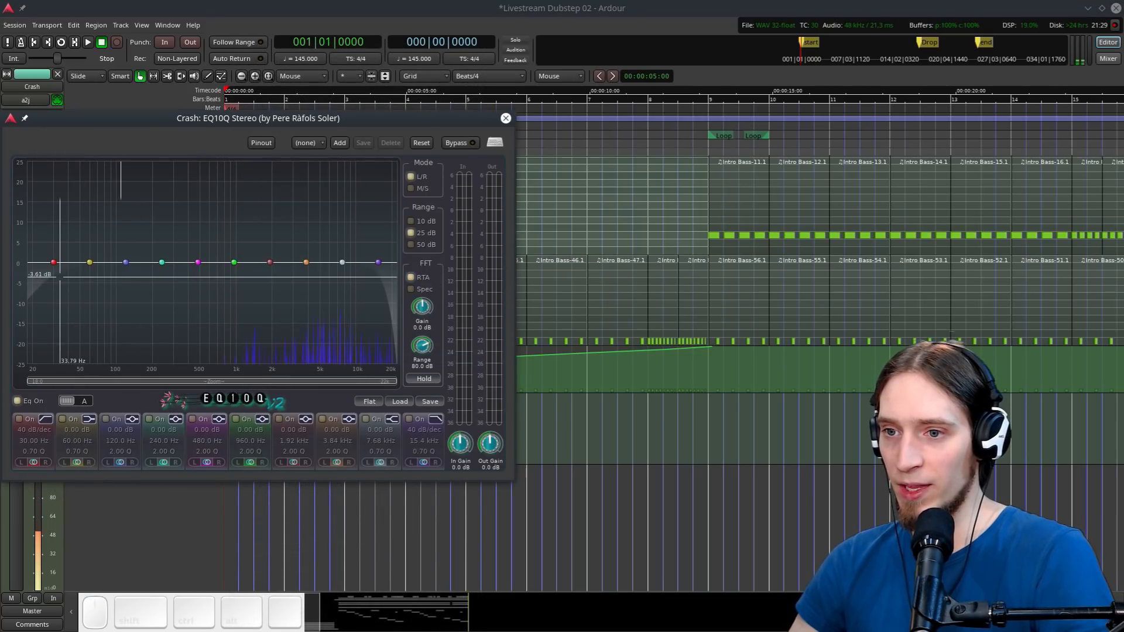
Enable a 40 dB/dec high-pass at about 406 Hz and a wide 10.84 dB boost at 998 Hz with Q 0.48
left_click(53, 263)
left_click_drag(53, 263, 236, 219)
left_click(234, 262)
scroll(230, 214, "down", 8)
scroll(236, 221, "down", 4)
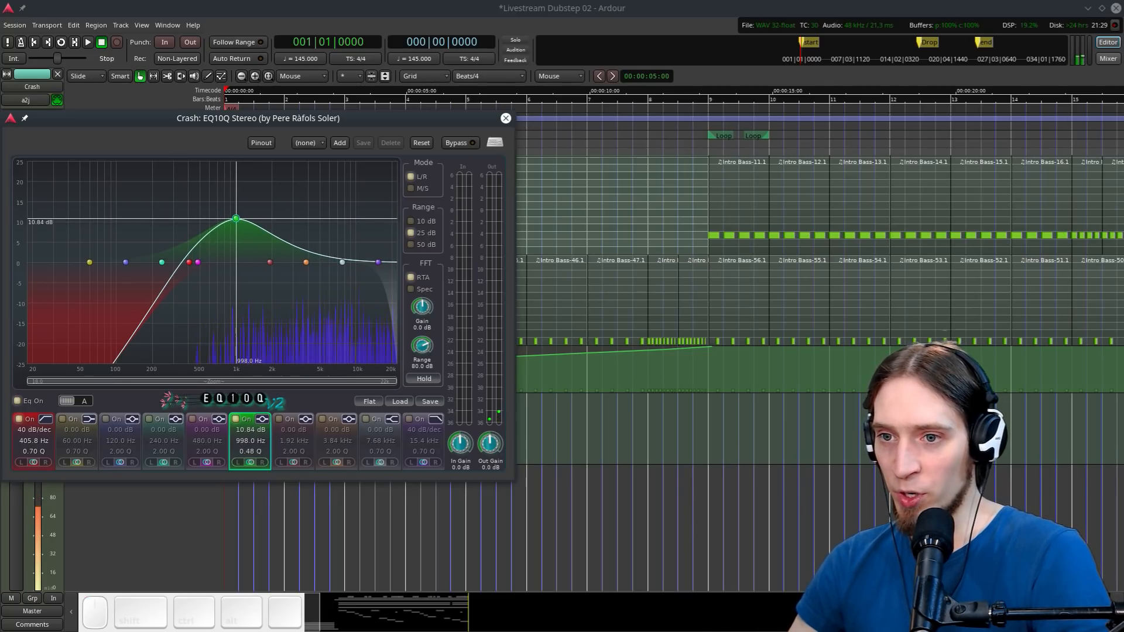
Boost the highs by 20 dB at 13.7 kHz with Q 0.34, and close the equalizer
left_click(306, 262)
left_click_drag(306, 262, 372, 181)
scroll(318, 201, "down", 10)
scroll(354, 208, "down", 3)
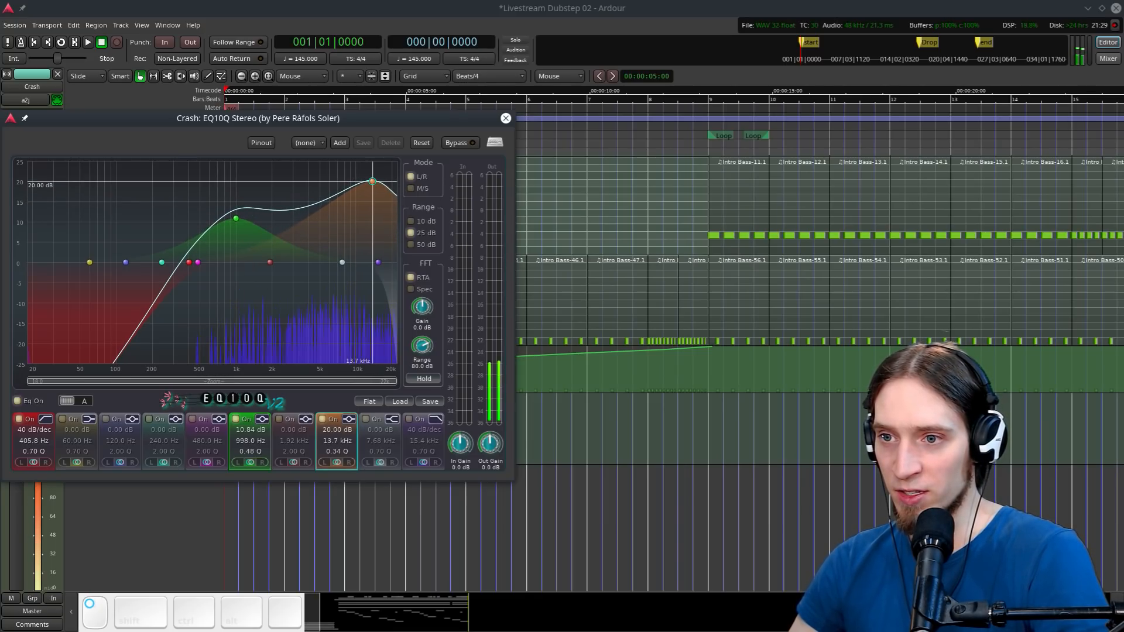
left_click(506, 119)
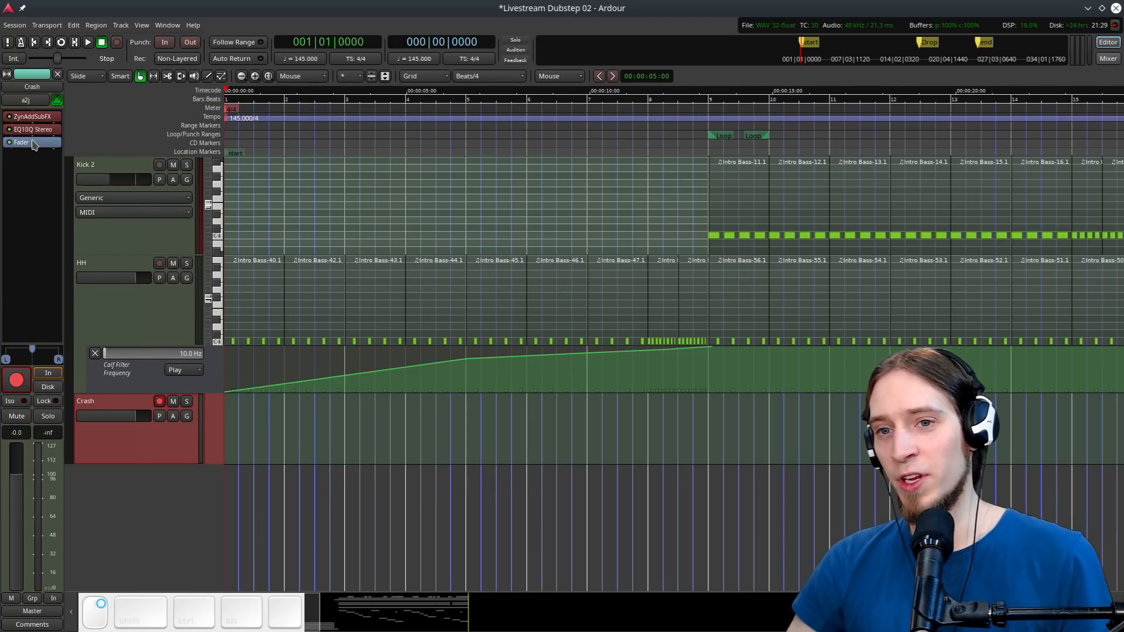
Find the Calf Envelope Filter, mark it as a favourite and insert it after the equalizer on the Crash track
right_click(33, 144)
mouse_move(117, 147)
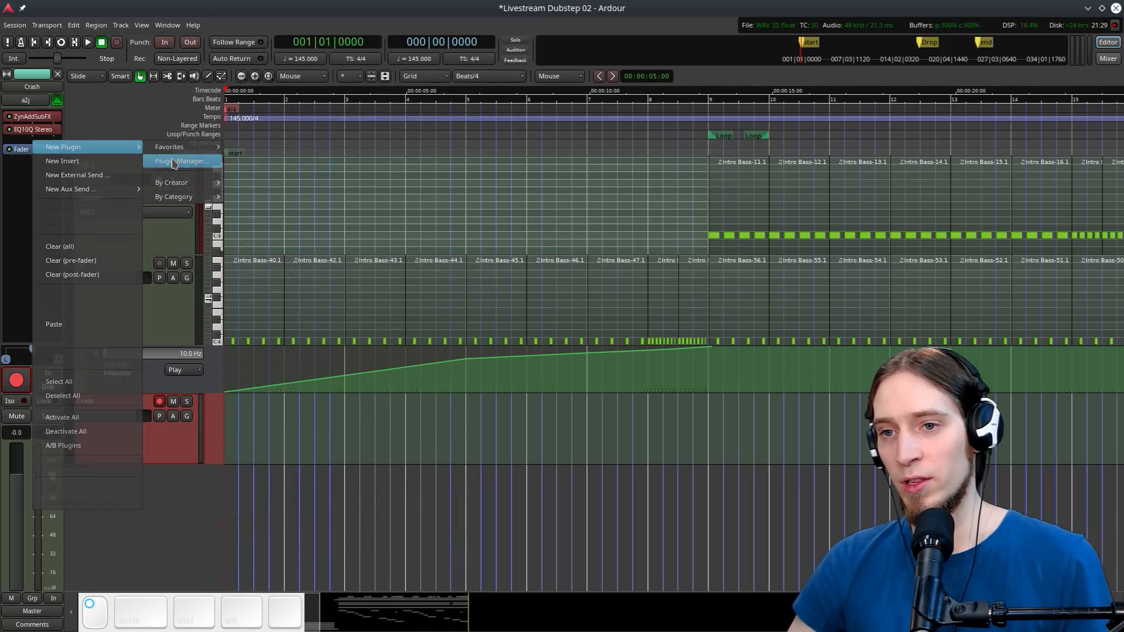
left_click(175, 162)
type("Calf Enve")
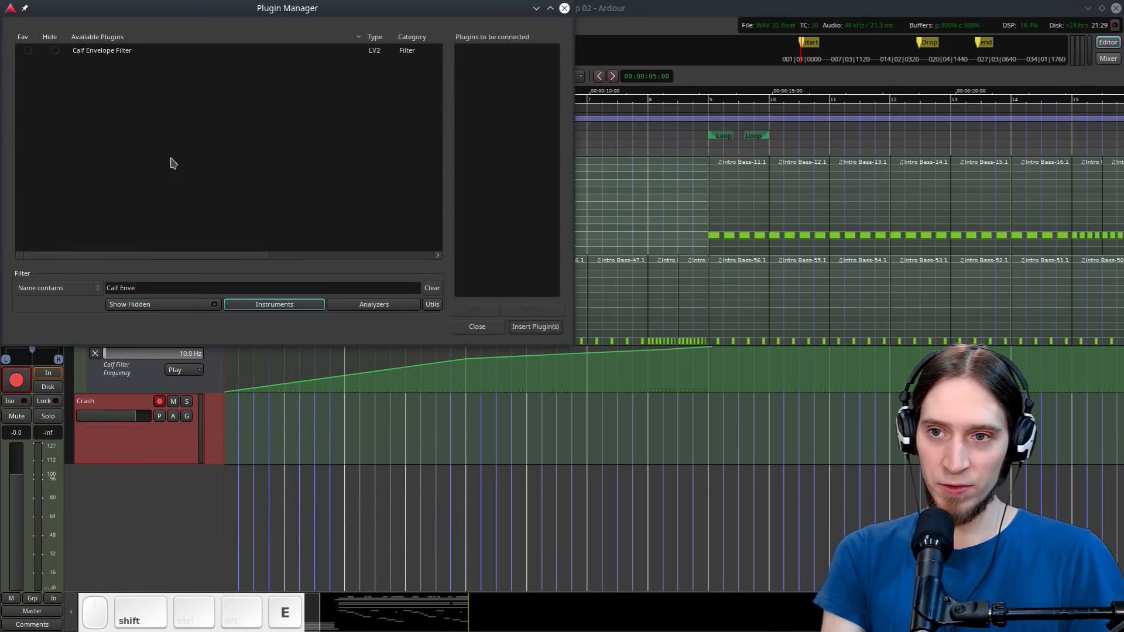
left_click(36, 53)
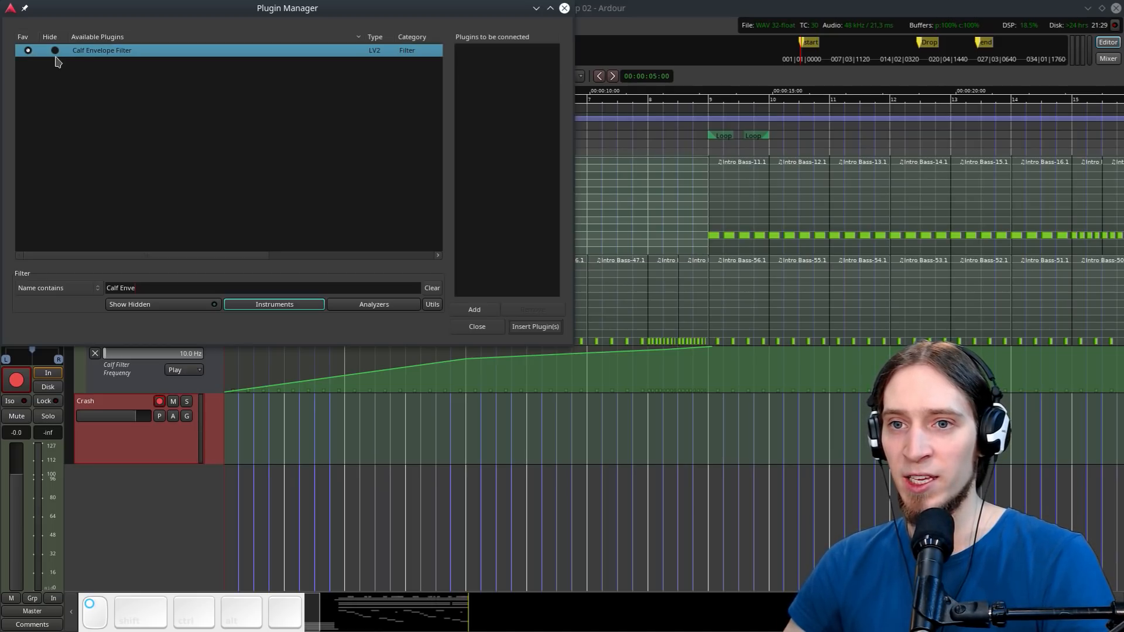
left_click(89, 53)
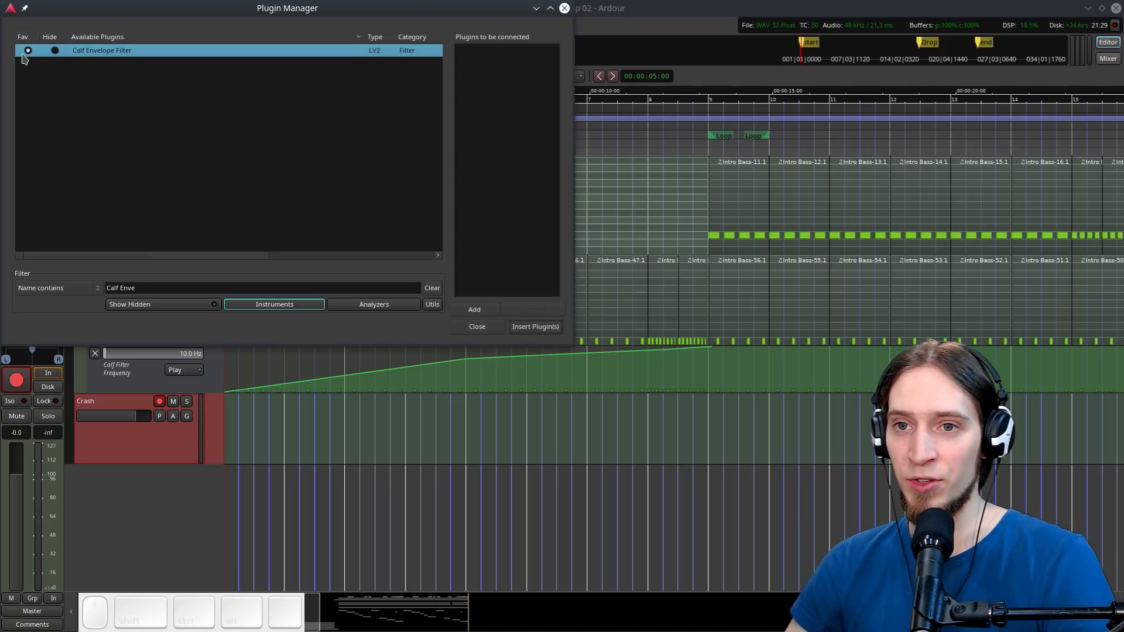
left_click(520, 328)
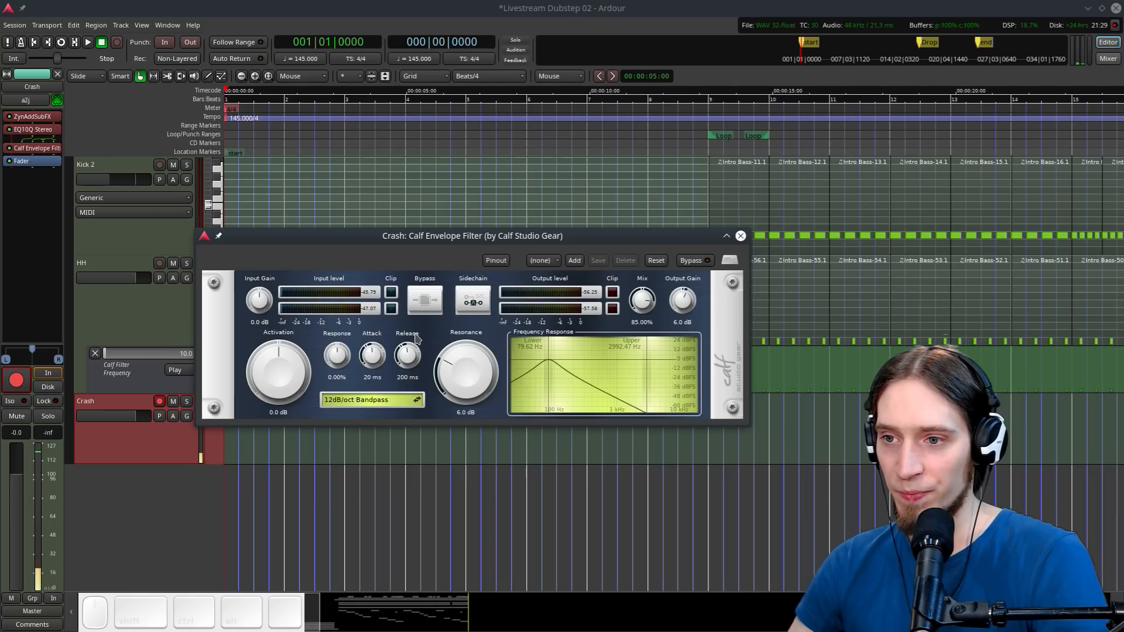
Set the envelope filter's mix to 100%, its range to about 369–8618 Hz and its activation to 29.8 dB
left_click_drag(652, 298, 652, 212)
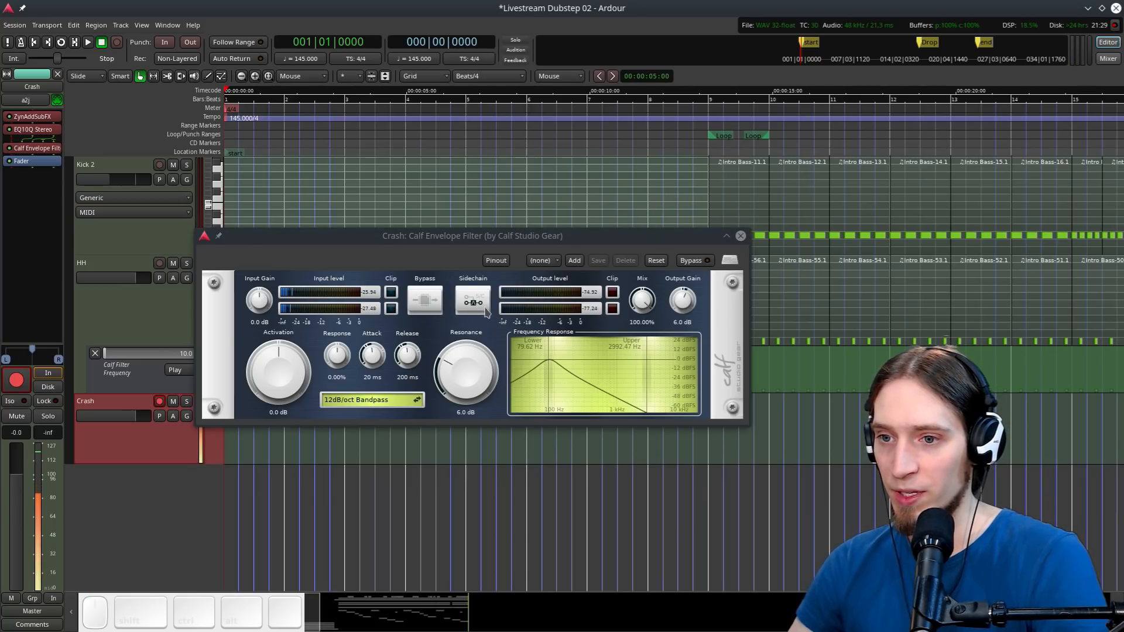
left_click_drag(553, 352, 683, 361)
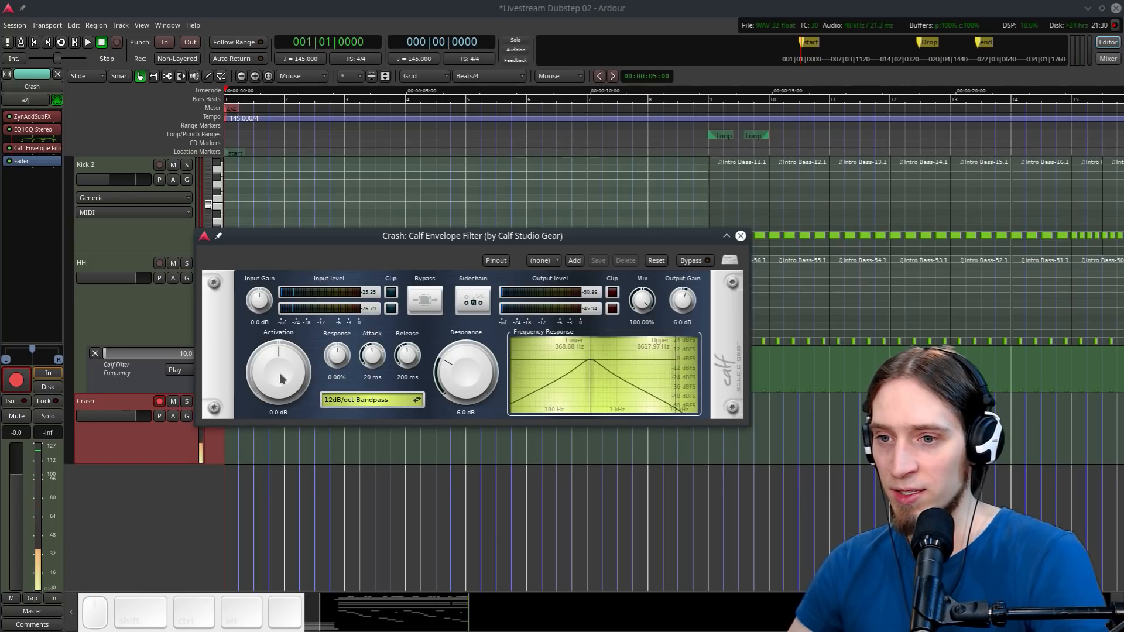
left_click_drag(287, 328, 272, 349)
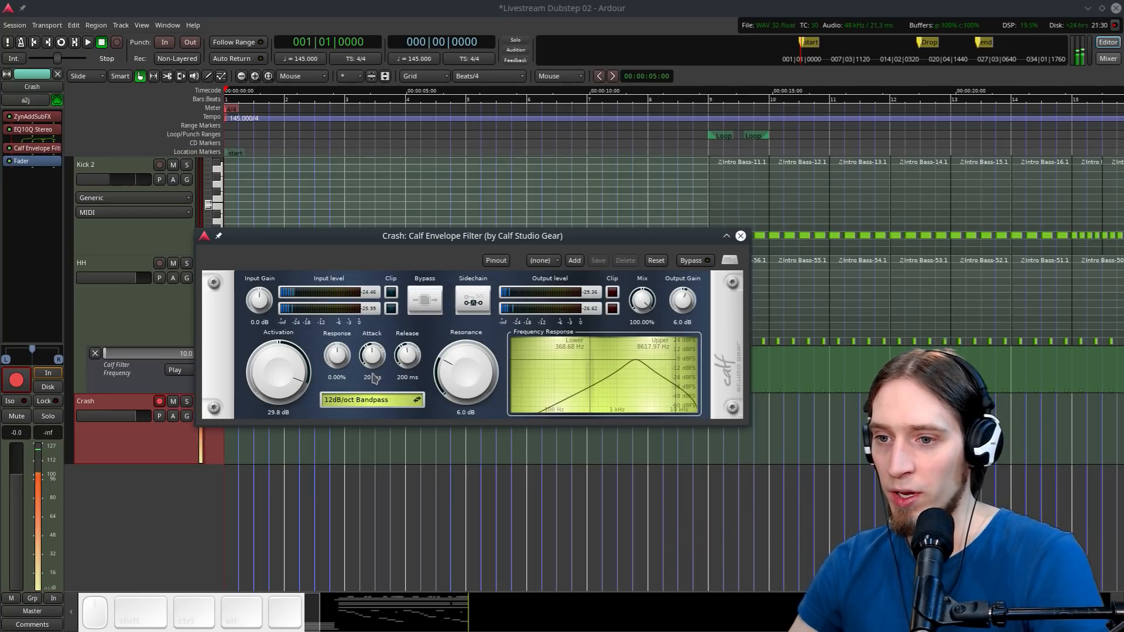
Try the 12dB/oct Highpass mode, settle on 12dB/oct Lowpass, and set resonance to -3.0 dB, activation to 36.1 dB and release to about 1006 ms
left_click(373, 404)
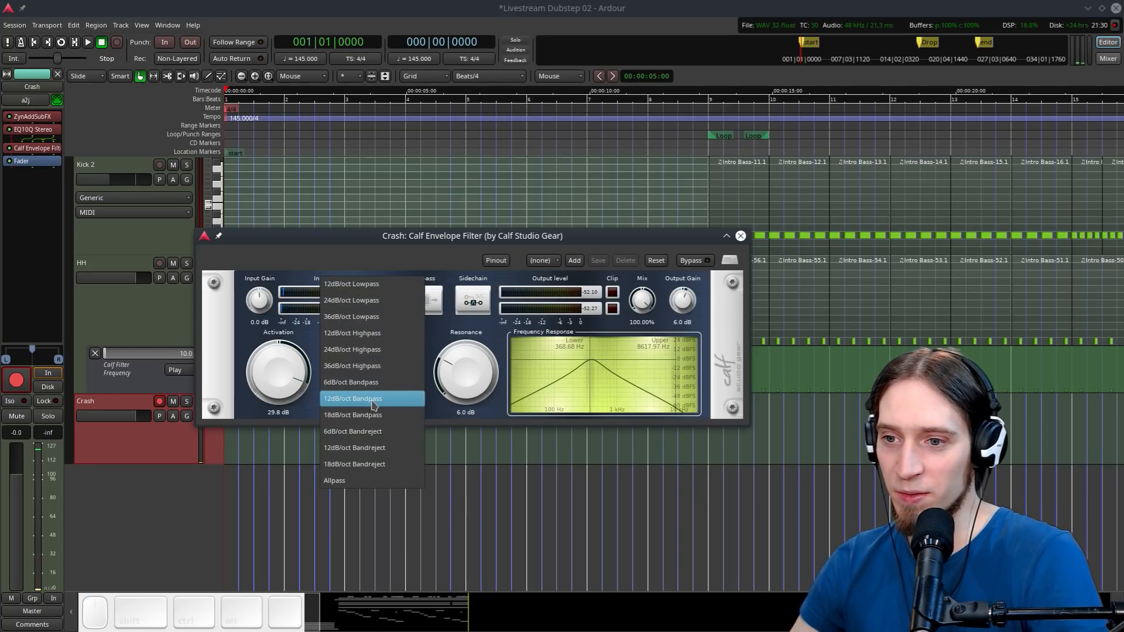
left_click(389, 340)
left_click(358, 400)
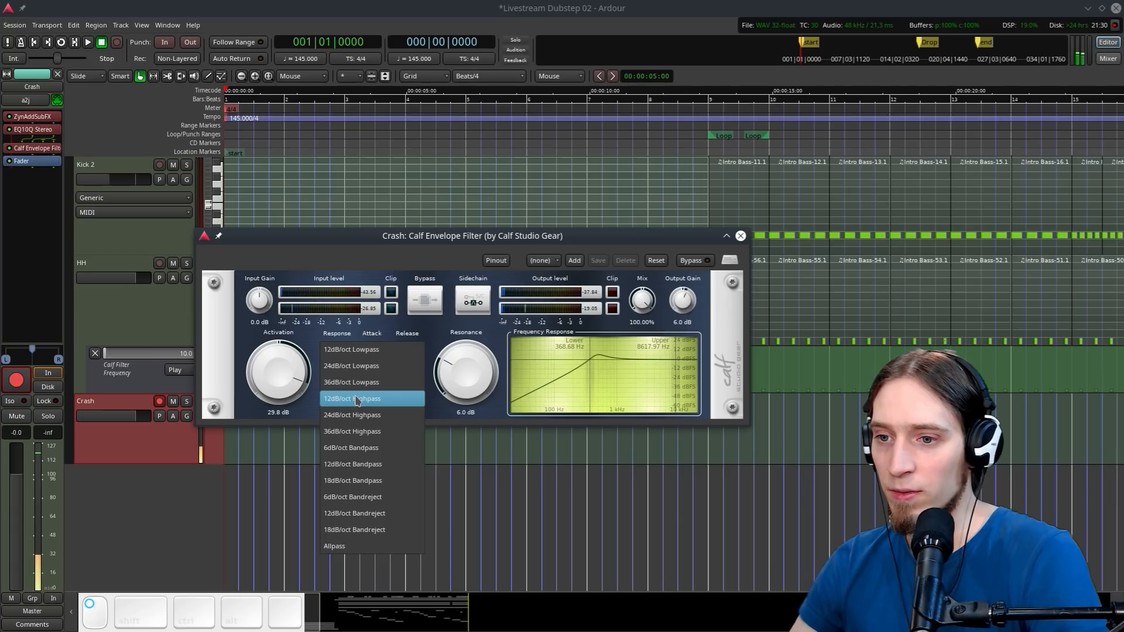
left_click(388, 350)
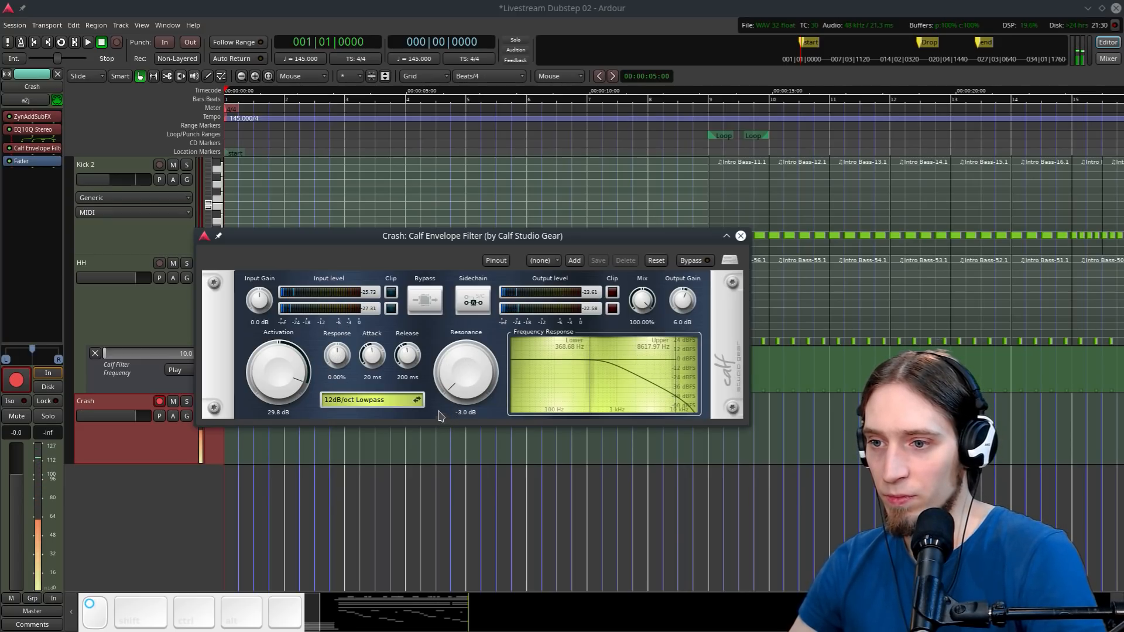
left_click_drag(294, 368, 299, 347)
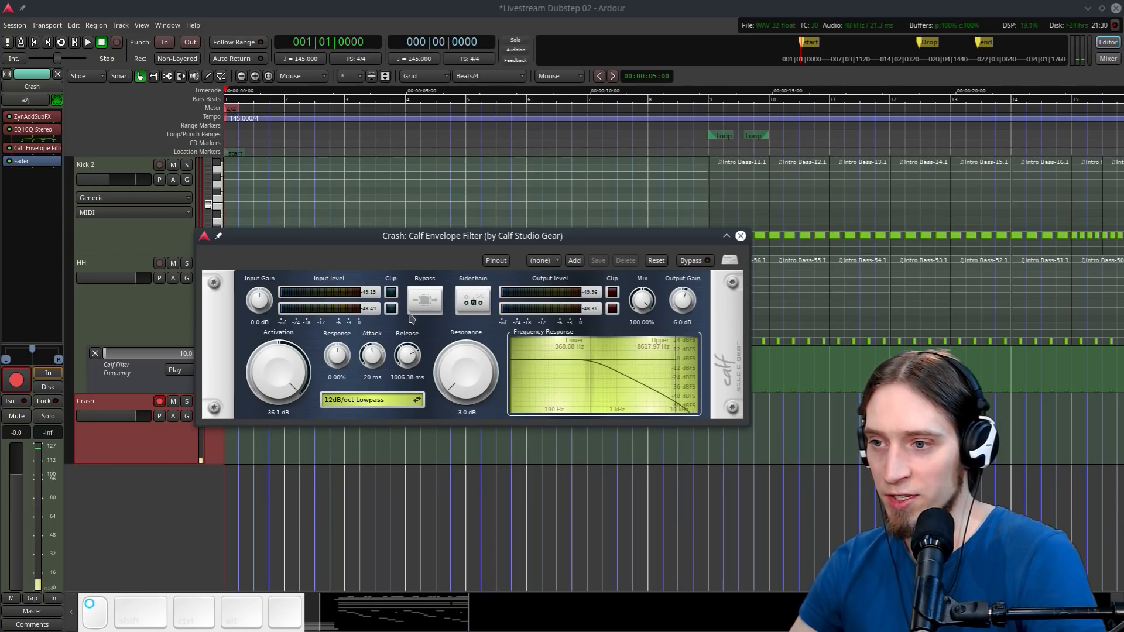
Widen the envelope filter's range to about 146–20000 Hz, and set its release to about 2859 ms and activation to 29.5 dB
left_click_drag(412, 319, 412, 317)
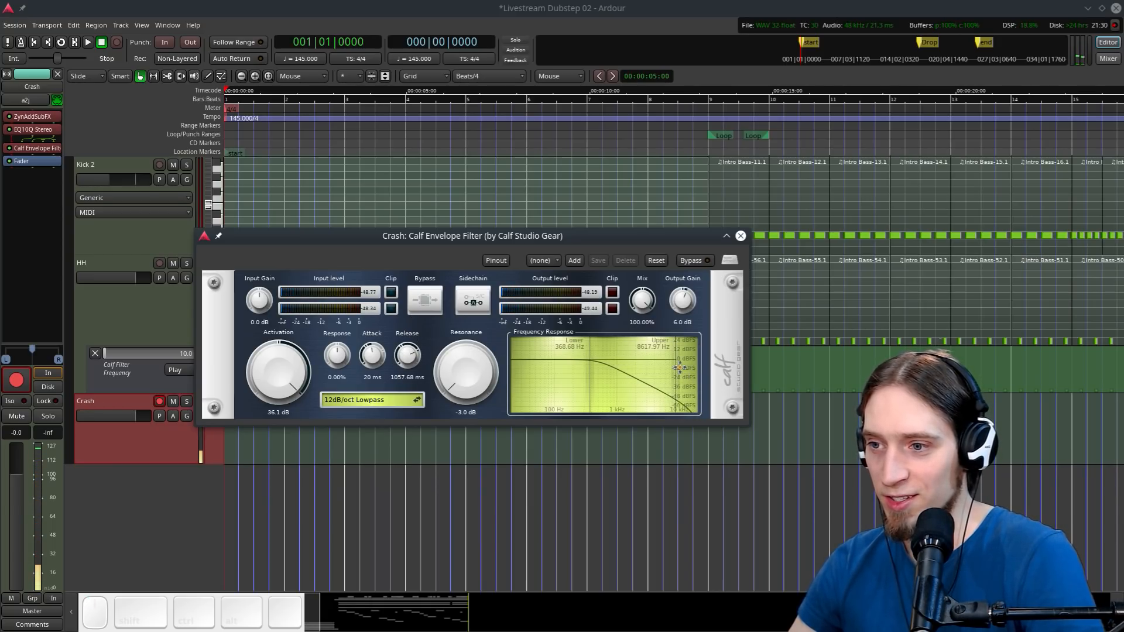
left_click_drag(675, 369, 706, 374)
left_click_drag(590, 383, 563, 378)
left_click_drag(410, 337, 409, 329)
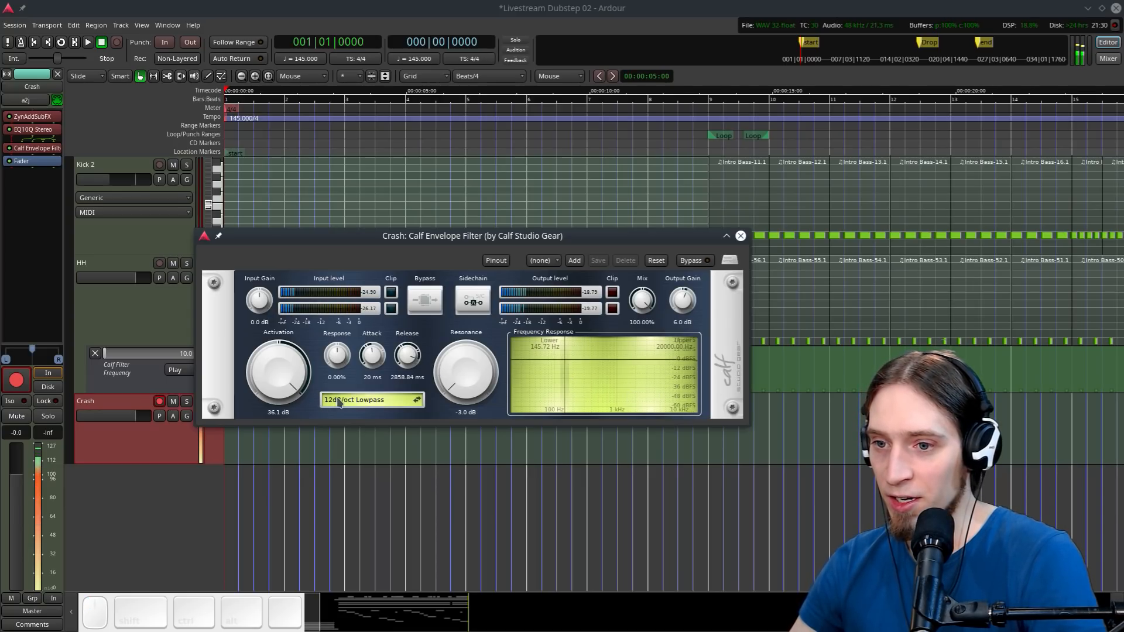
left_click_drag(288, 394, 272, 360)
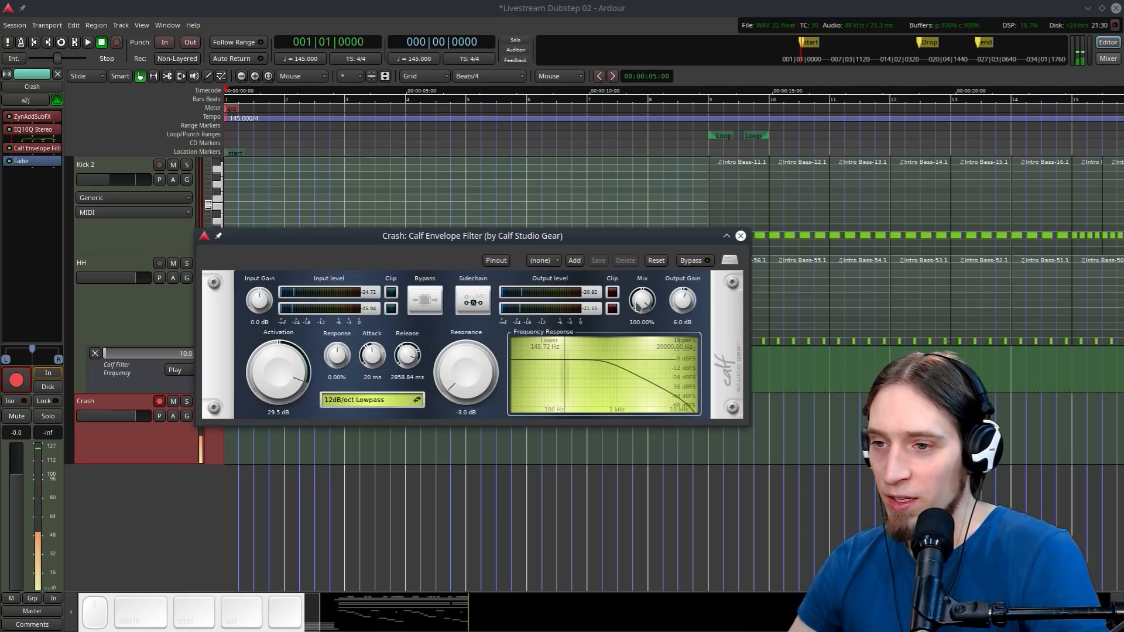
Set the envelope filter's mix to 60.4% and compare the crash with the filter bypassed and active
left_click_drag(638, 309, 637, 358)
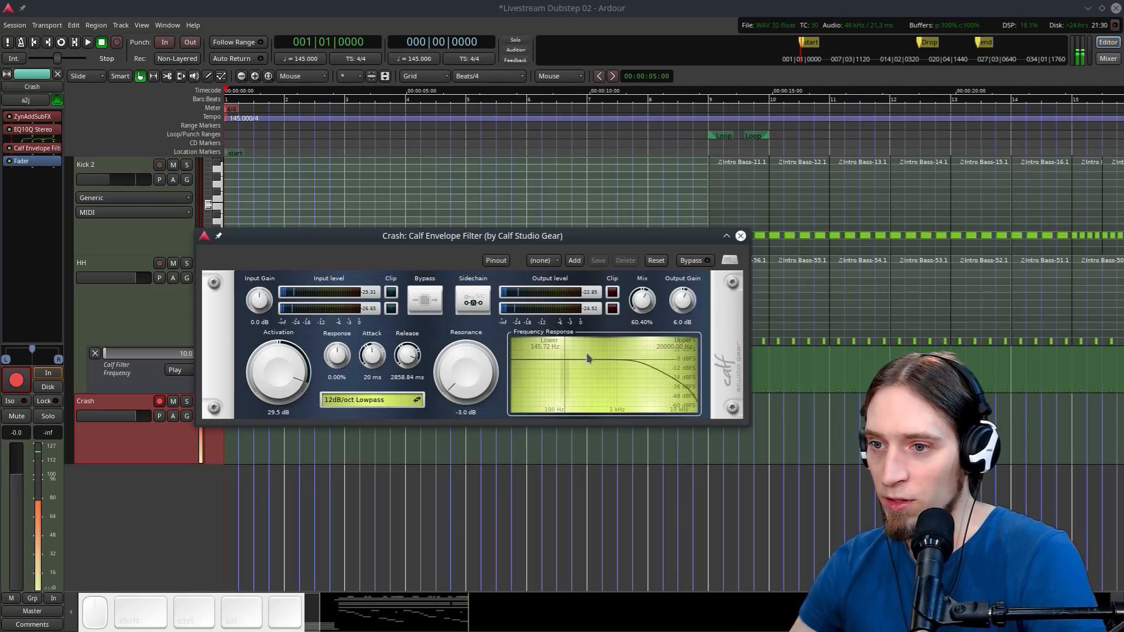
left_click(439, 308)
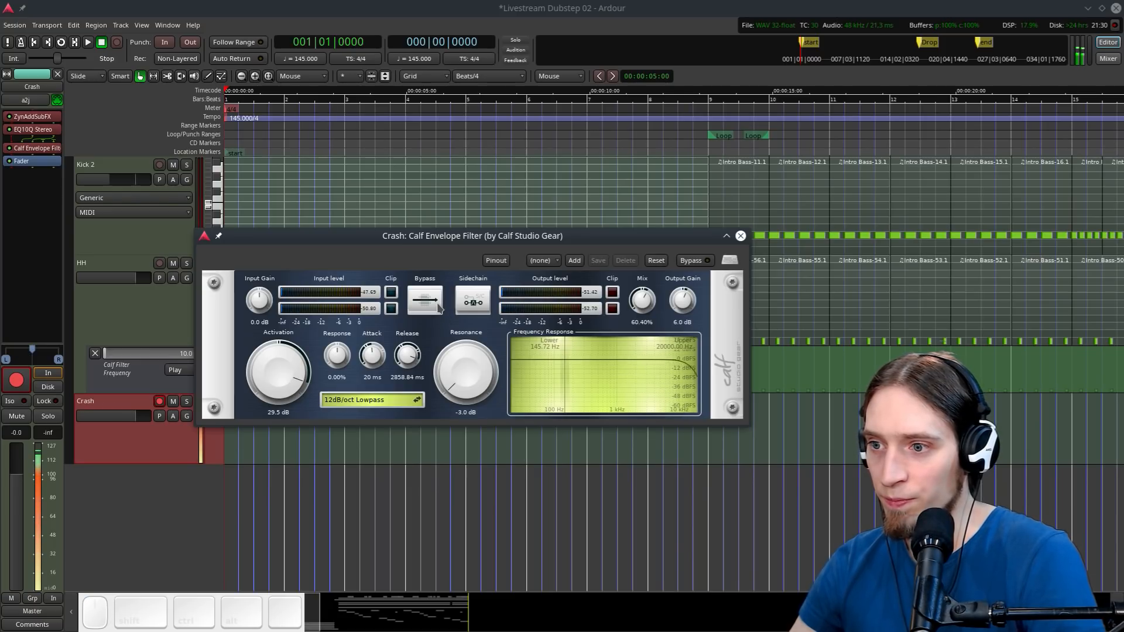
left_click(439, 308)
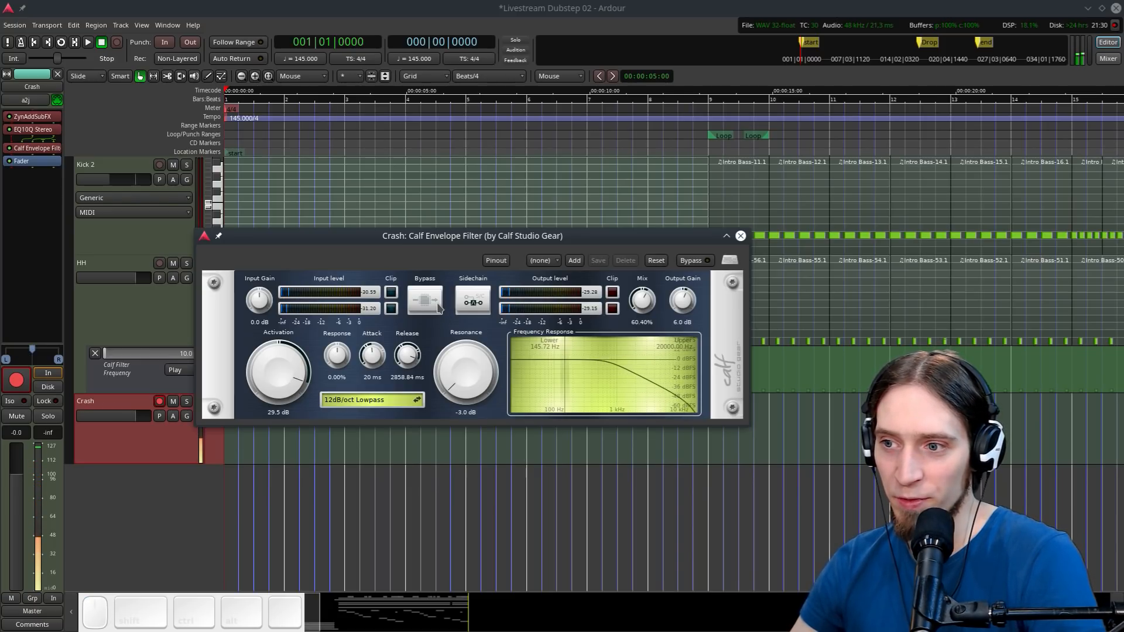
Set the filter's attack to 7.586 ms, release to 5000 ms and lower frequency to about 478 Hz, and close its window
left_click_drag(373, 355, 370, 389)
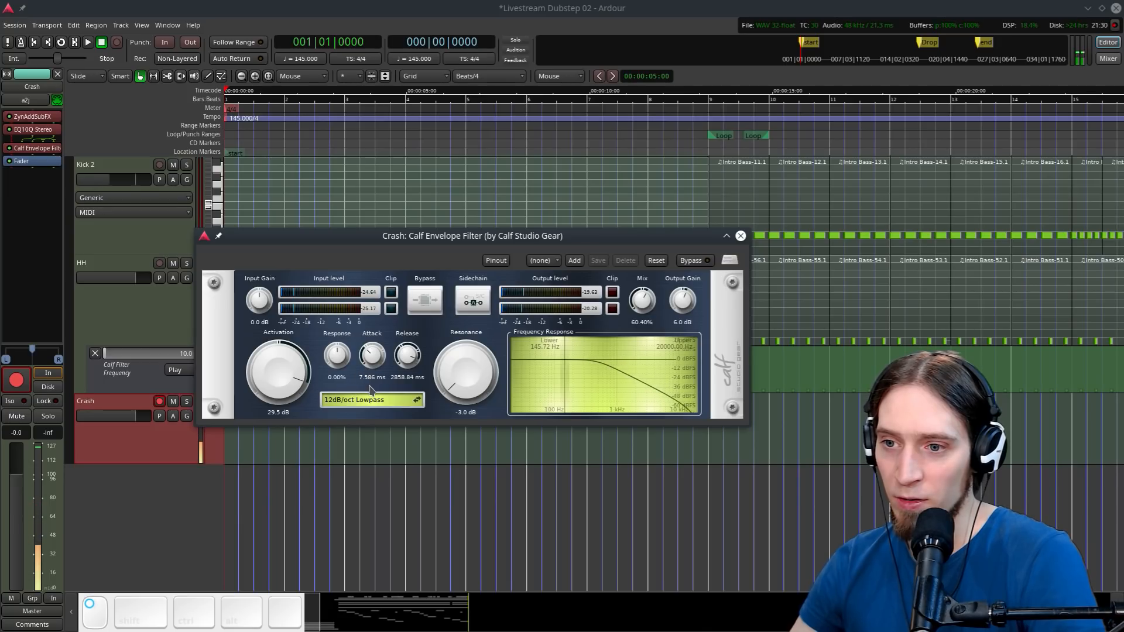
left_click_drag(407, 357, 413, 336)
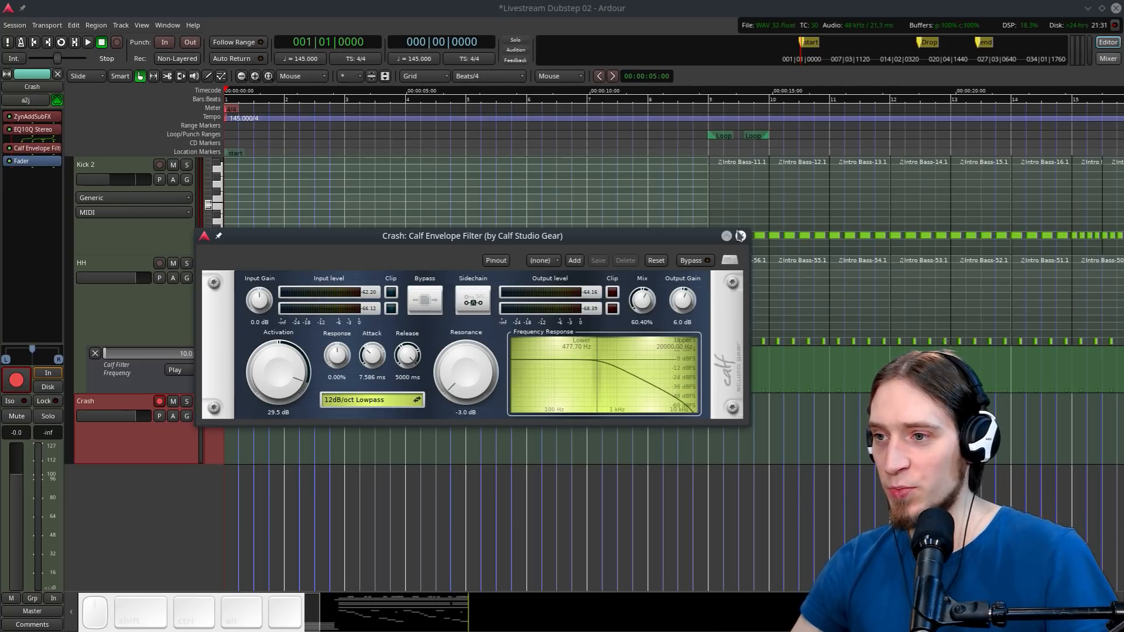
left_click(740, 235)
Disarm recording on the Crash track, draw a one-bar MIDI region at its beginning and move it to bar 9
left_click(161, 401)
scroll(363, 213, "up", 3)
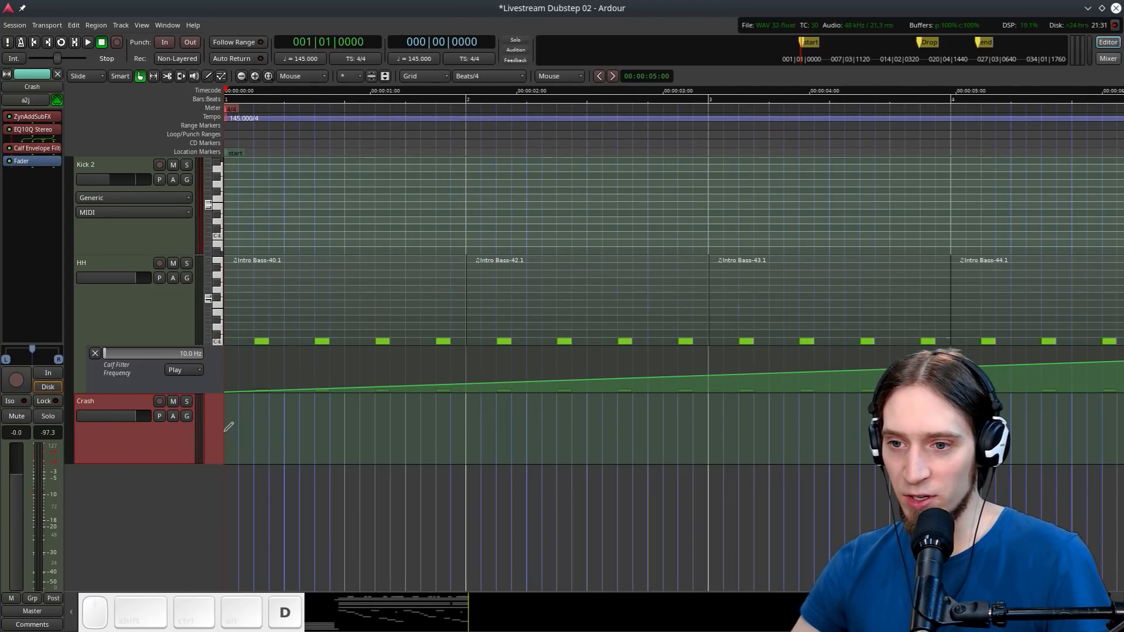
key("d")
left_click_drag(233, 427, 325, 427)
scroll(477, 432, "down", 3)
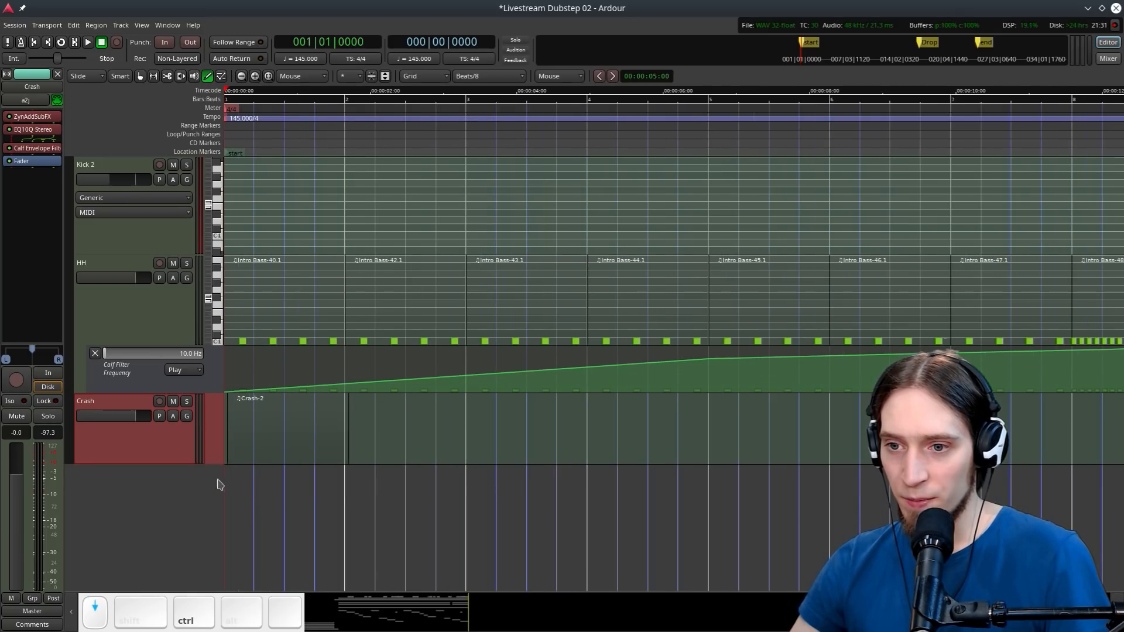
key("g")
mouse_move(248, 429)
left_mouse_down()
mouse_move(764, 434)
mouse_move(731, 440)
left_mouse_up()
Draw a short C4 note at the very start of the Crash region at bar 9
scroll(731, 440, "up", 2)
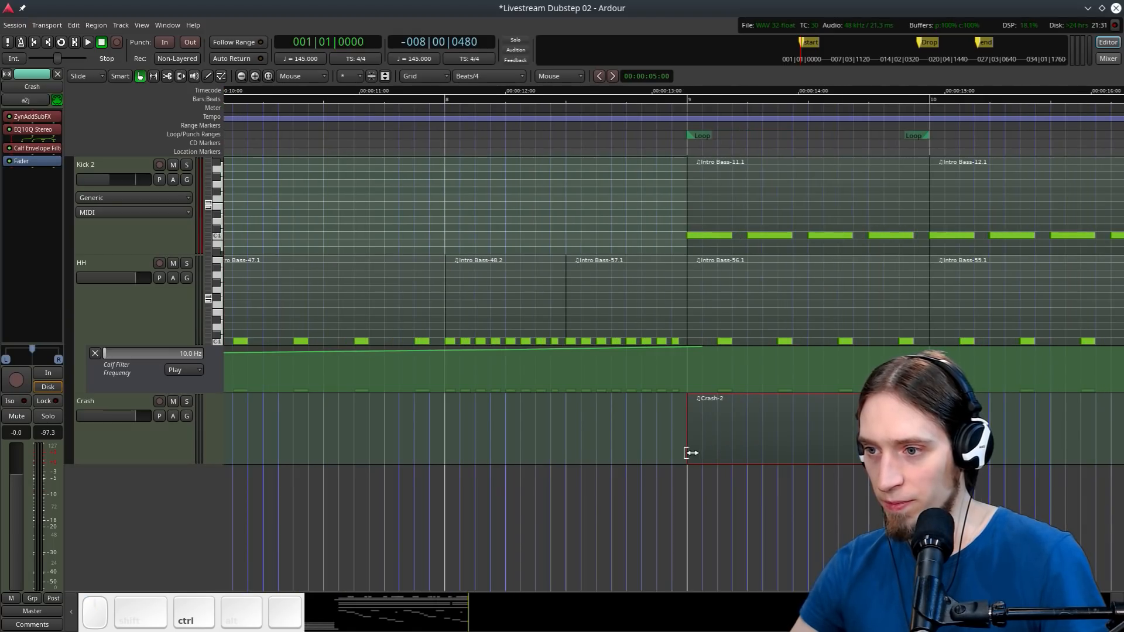
key("d")
left_click(692, 460)
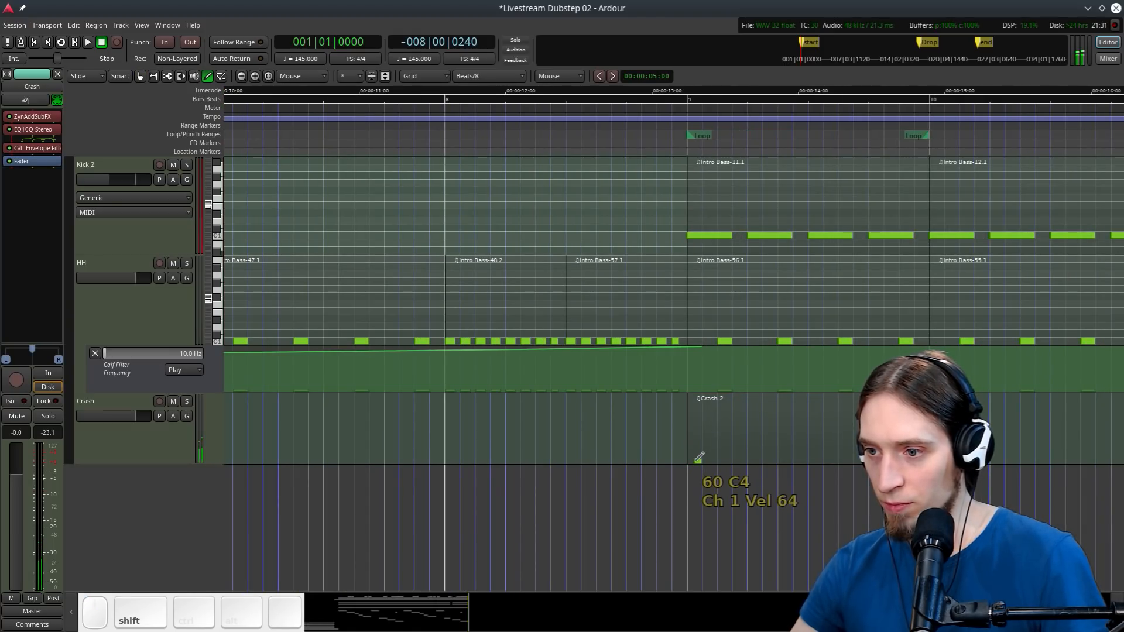
Play the song from bar 8 to hear how the crash enters at bar 9, and repeat the playback
scroll(586, 234, "up", 1)
scroll(472, 140, "down", 2)
scroll(470, 137, "up", 2)
left_click(463, 100)
key("space")
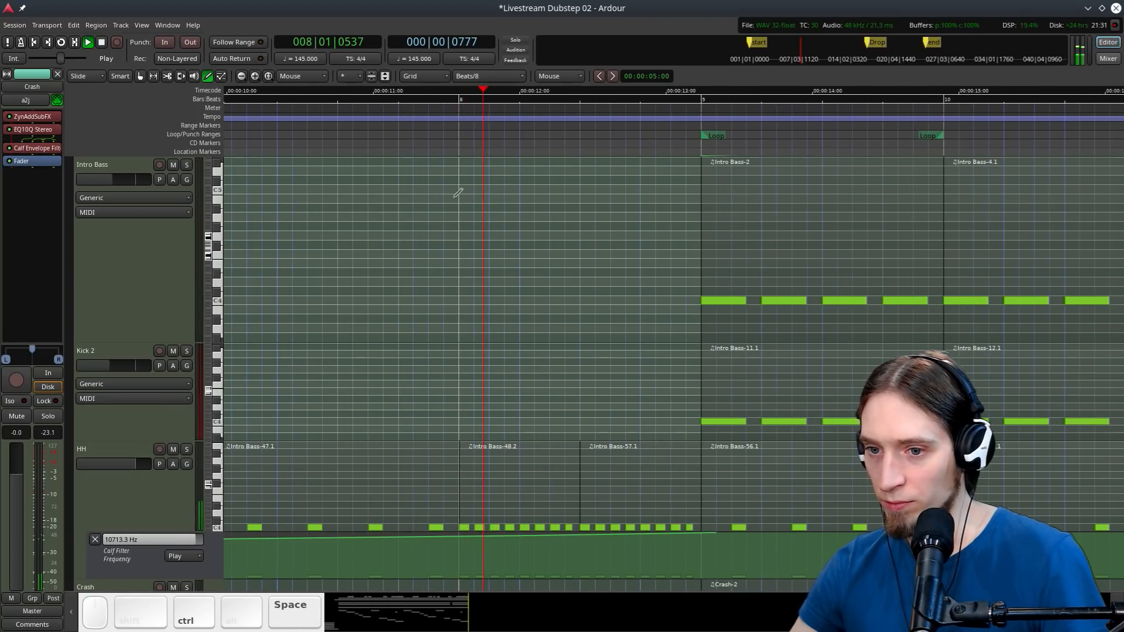
scroll(471, 271, "down", 2)
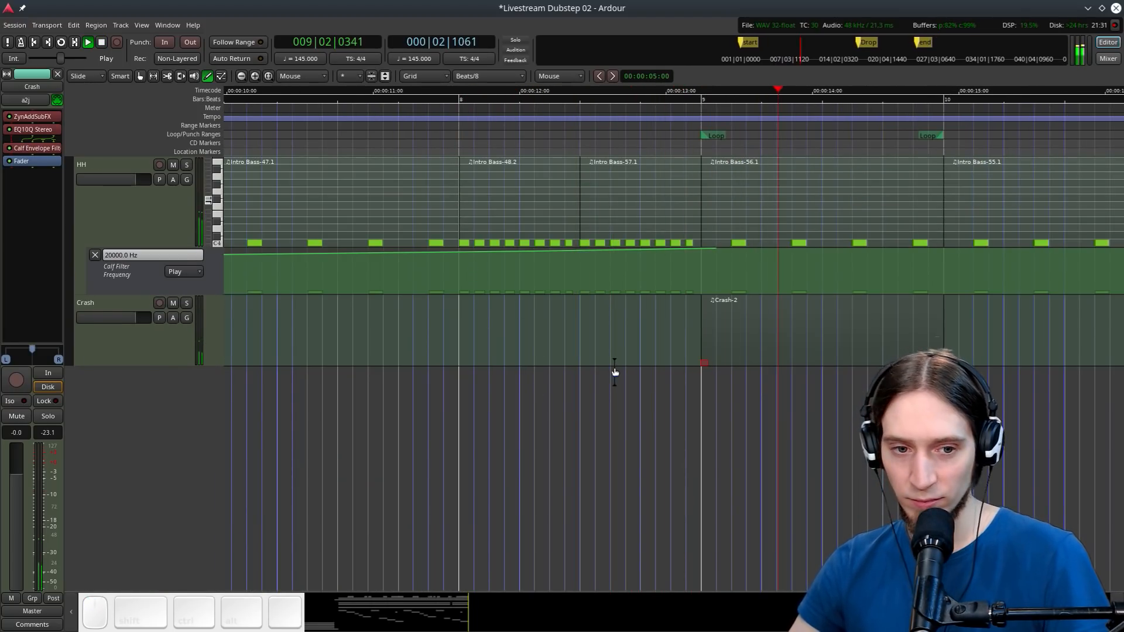
key("g")
scroll(571, 387, "down", 1, "ctrl")
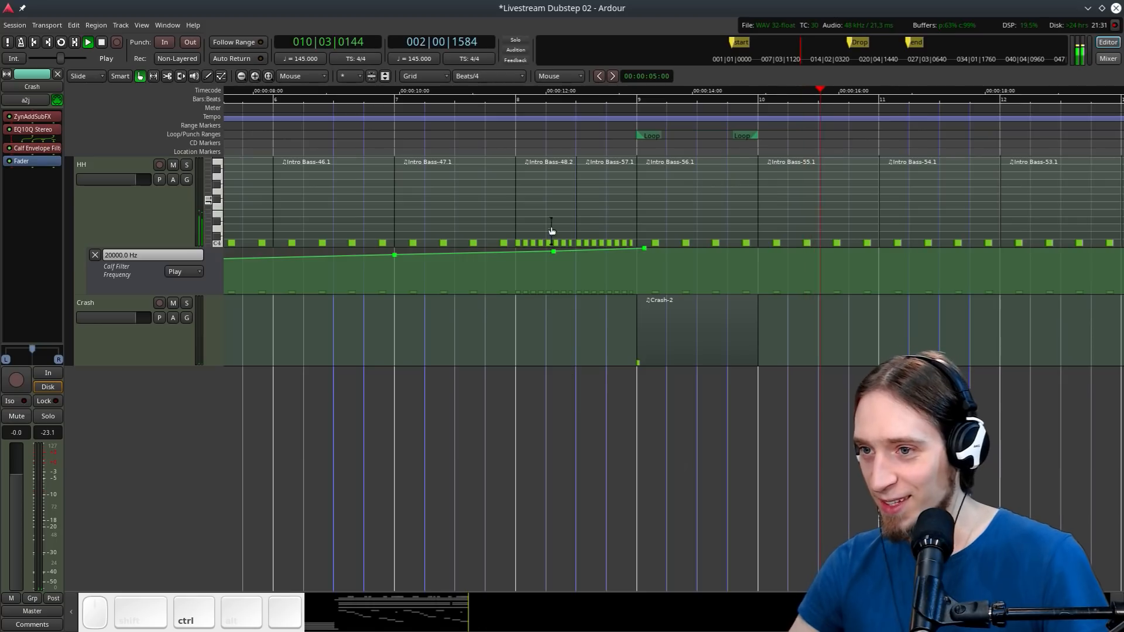
key("space")
key("space")
Stop playback, insert a Calf Compressor from the favourites after the envelope filter on the Crash track, and open its window
left_click(118, 345)
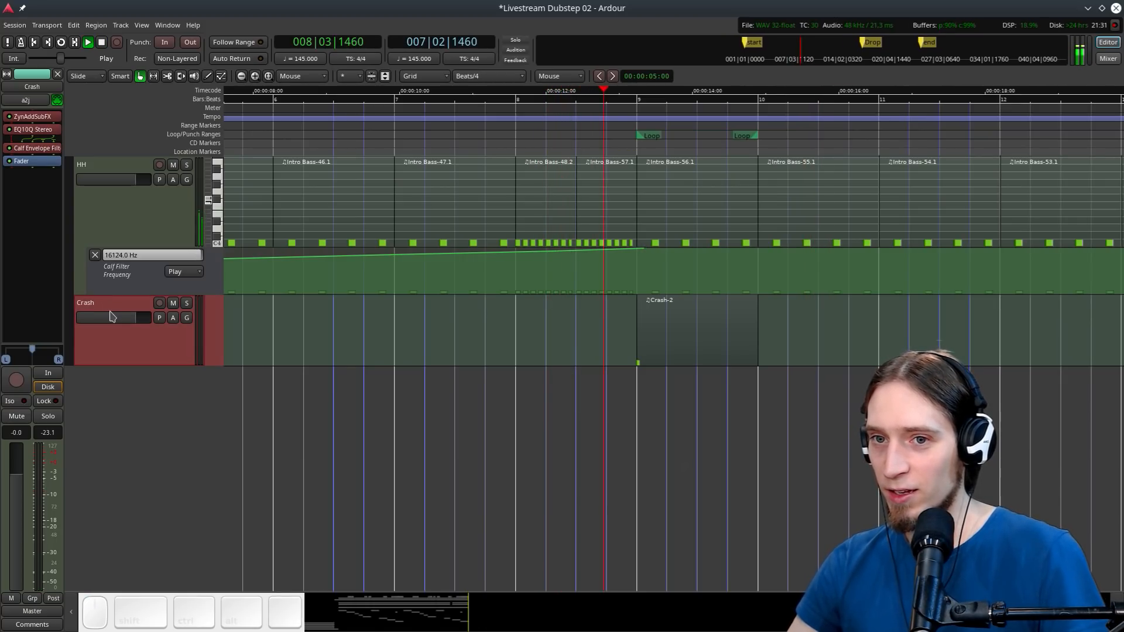
key("space")
right_click(36, 165)
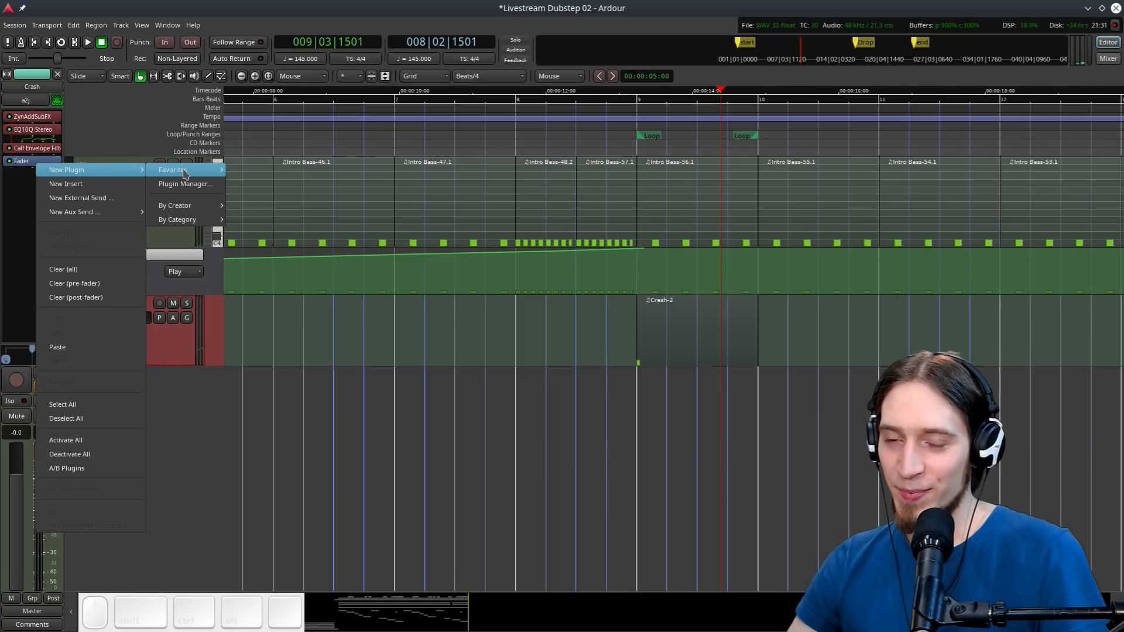
mouse_move(175, 169)
left_click(278, 111)
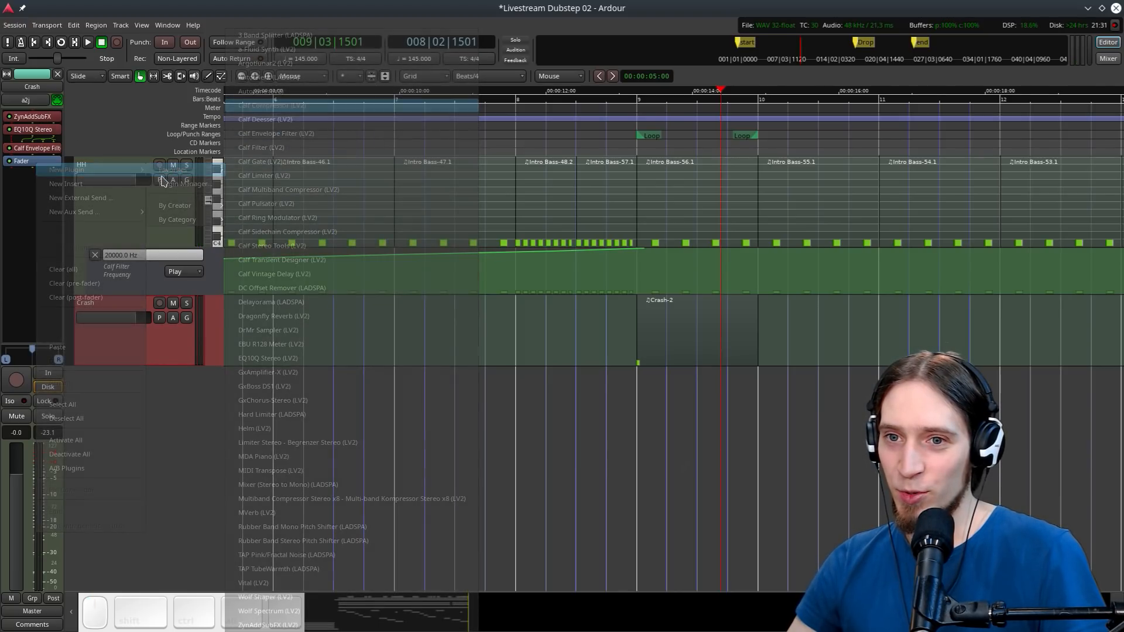
left_click_drag(46, 163, 42, 175)
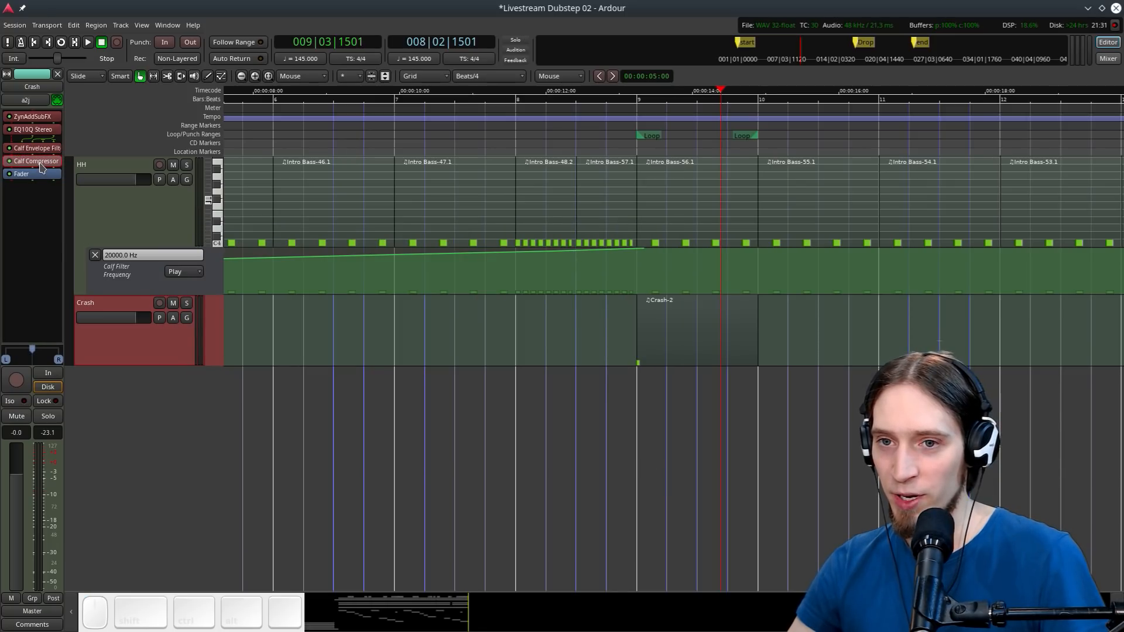
double_click(46, 162)
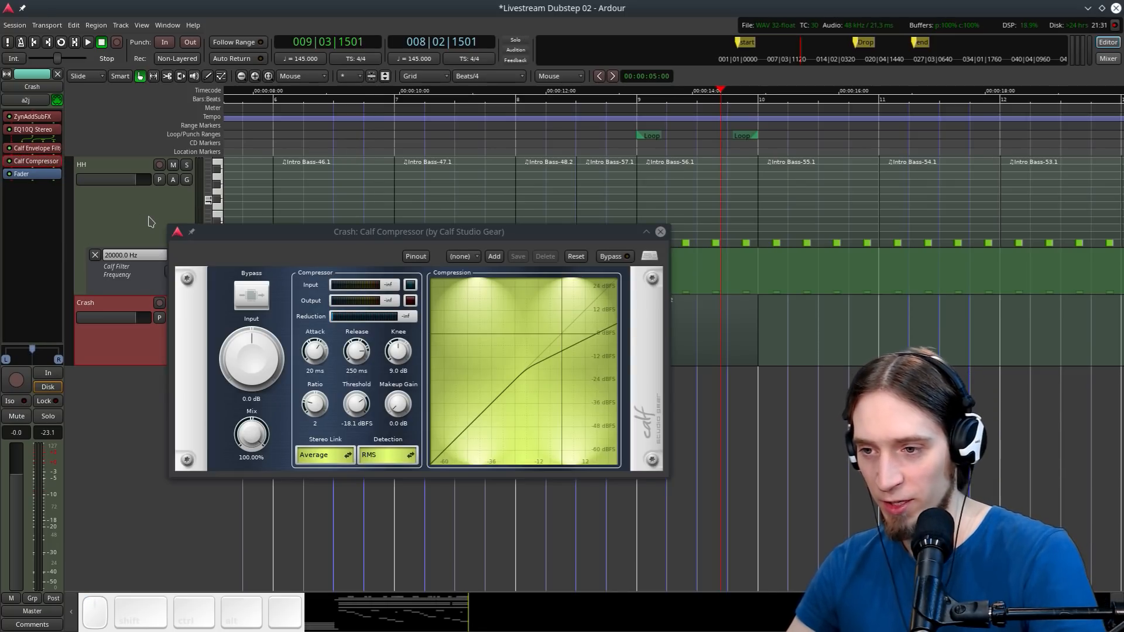
left_click_drag(287, 240, 489, 224)
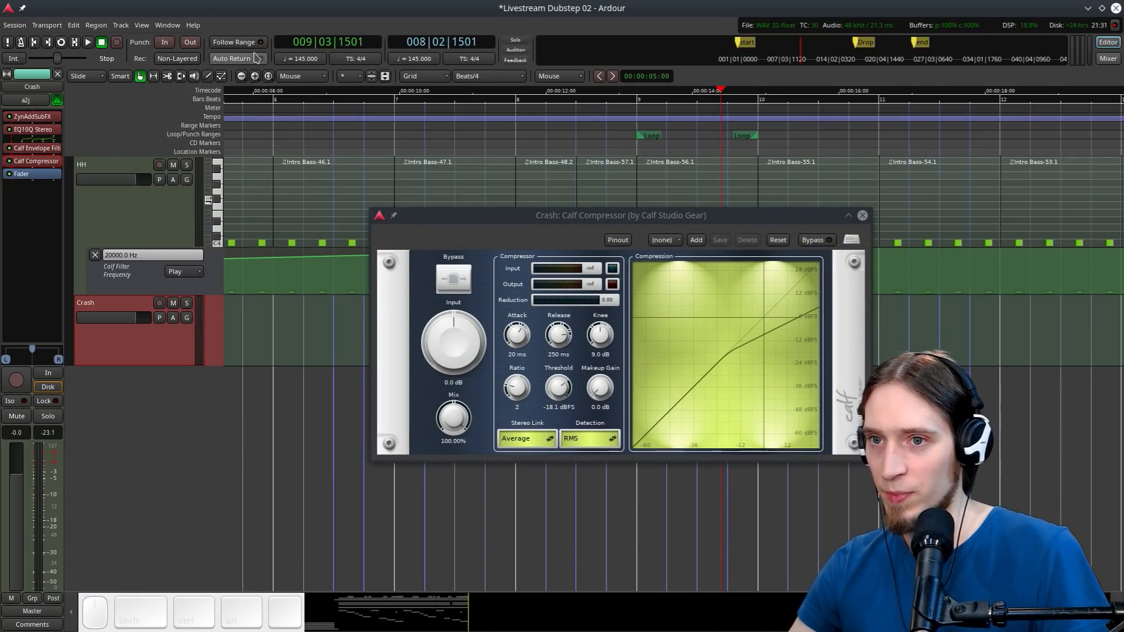
left_click_drag(657, 214, 422, 329)
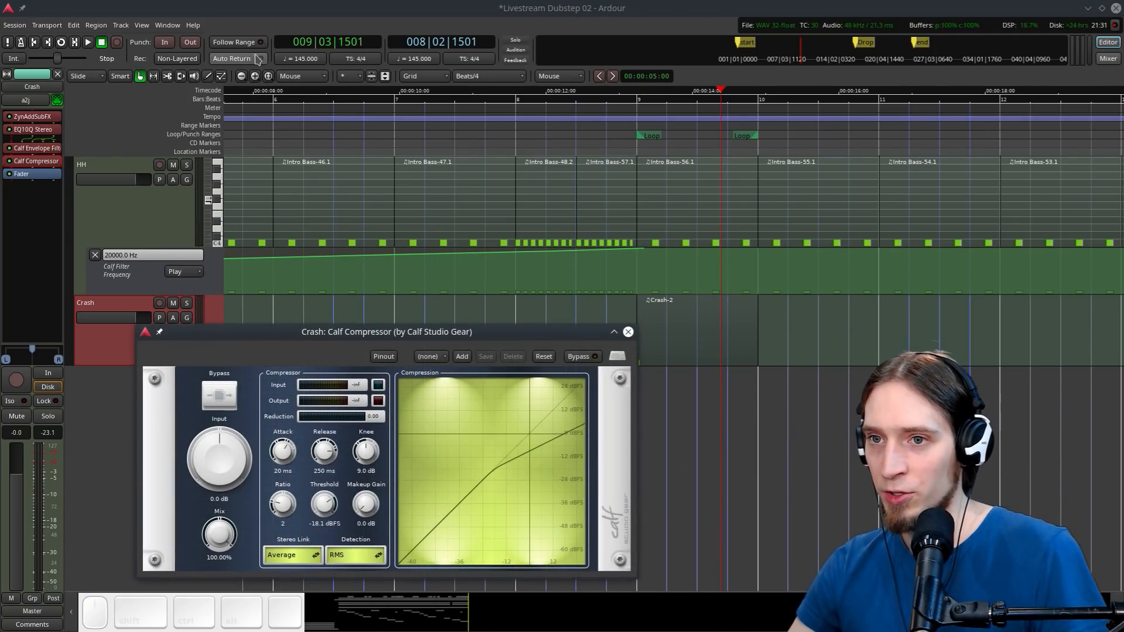
Close the compressor, enable Auto Return, and audition the crash from a playback start point just before bar 9
left_click(257, 59)
left_click(623, 122)
key("space")
key("space")
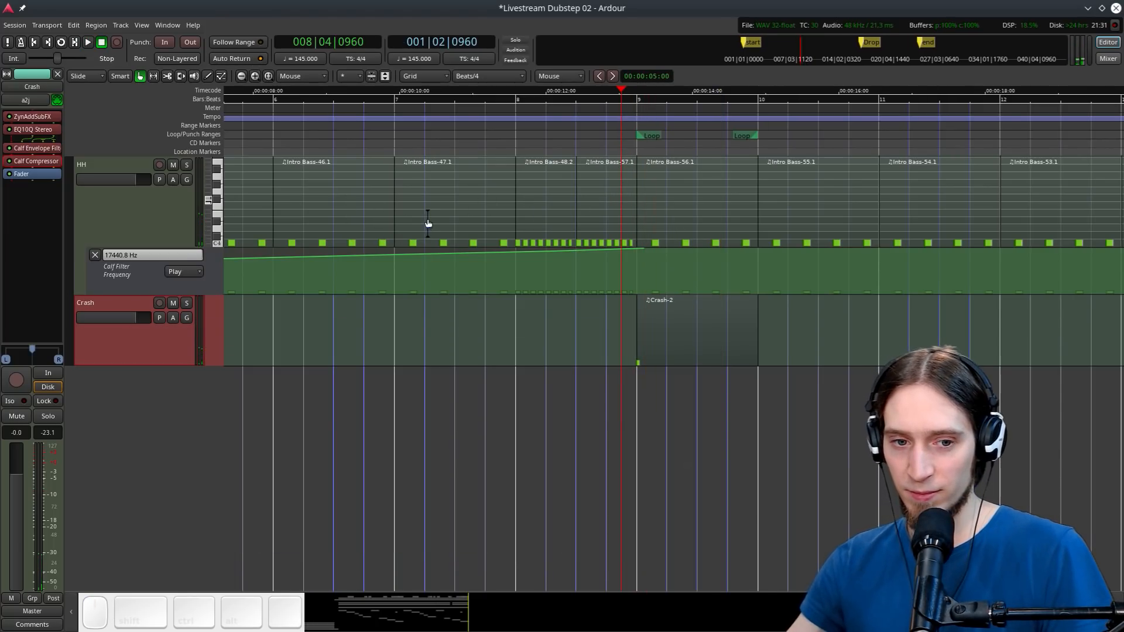
key("space")
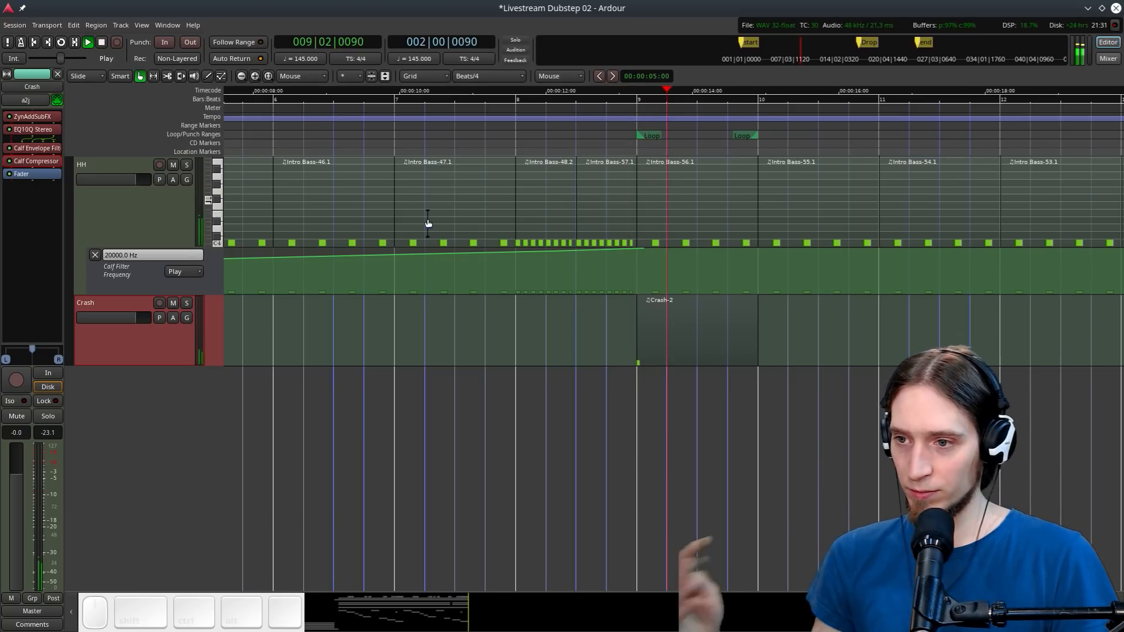
key("space")
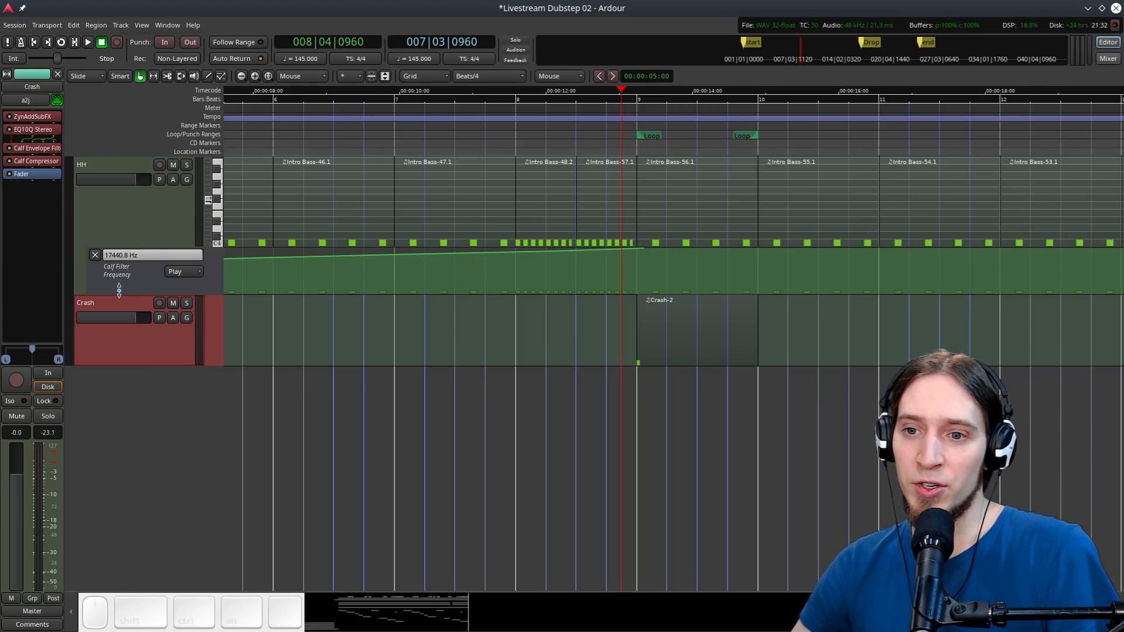
Enlarge and select the HH track's Calf Filter Frequency automation lane, and start playback again from just before bar 9
left_click_drag(119, 290, 120, 327)
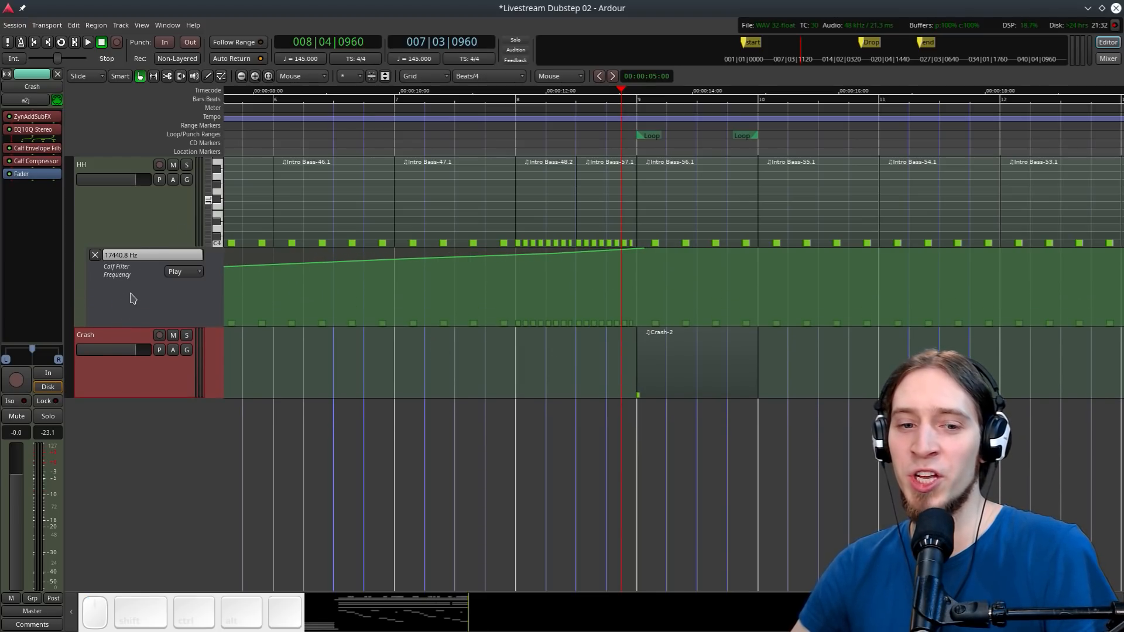
left_click(132, 297)
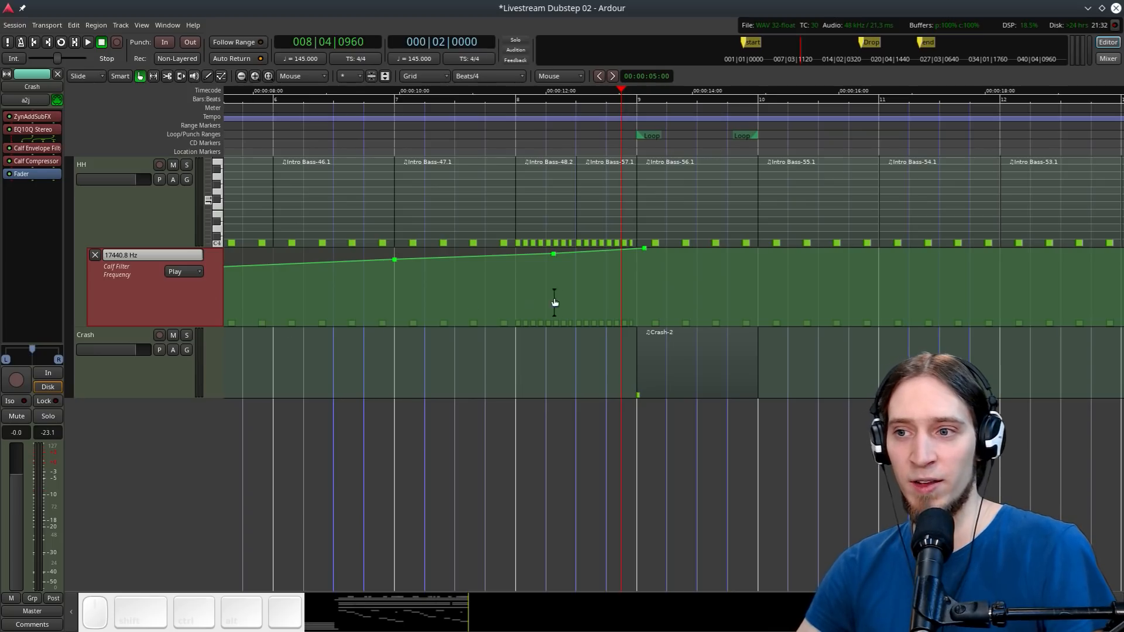
scroll(716, 403, "up", 2, "ctrl")
key("space")
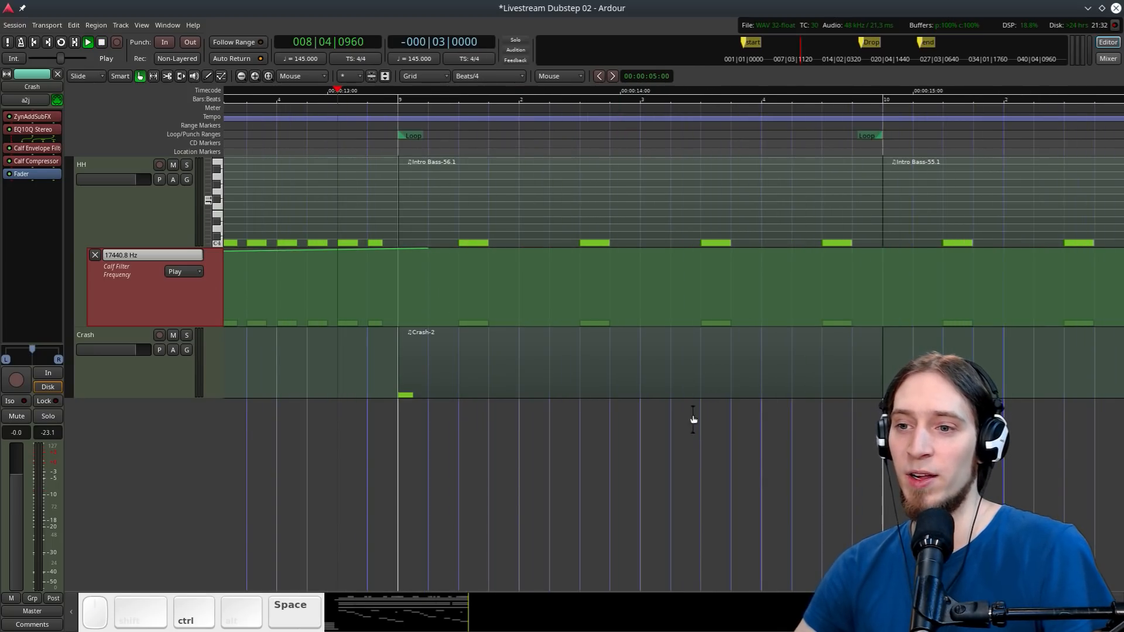
Copy the Crash region from bar 9 to the start of bar 13, and stop playback
scroll(425, 385, "down", 4, "ctrl")
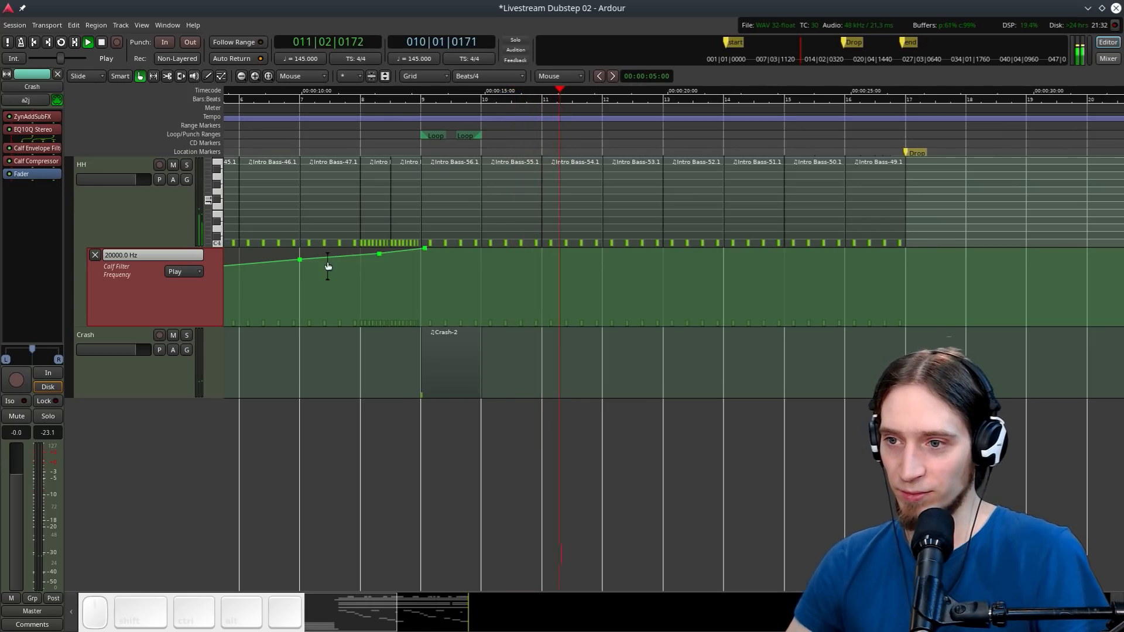
left_click_drag(472, 364, 706, 367)
scroll(697, 360, "up", 2)
key("space")
left_click(670, 360)
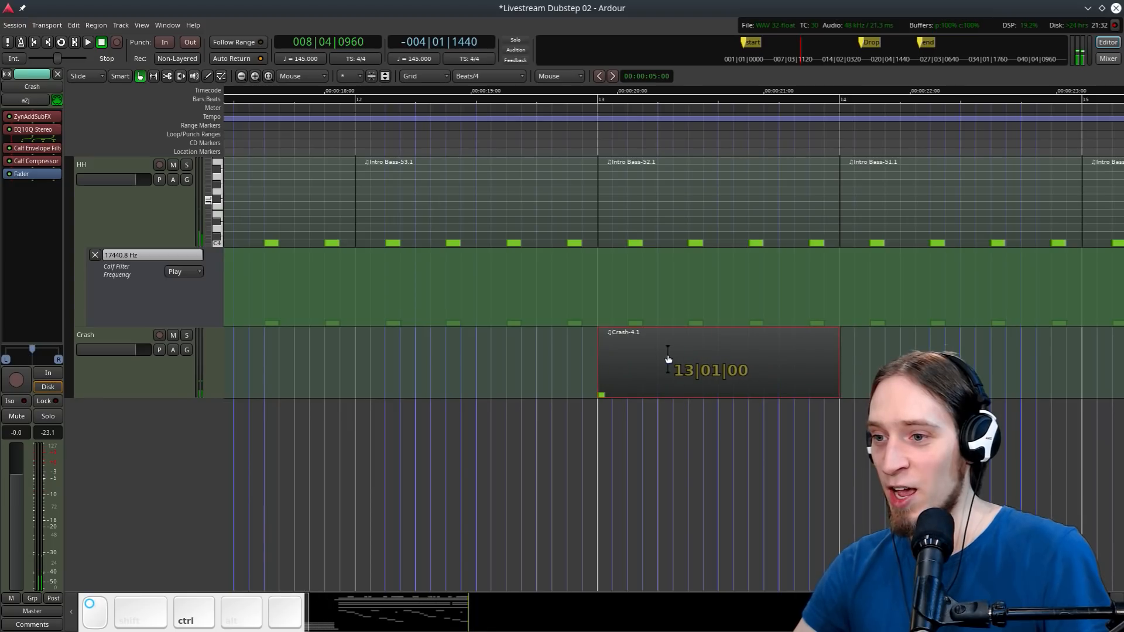
Play the arrangement from just before bar 9 into the drop, looking over the intro and drop tracks
key("space")
scroll(517, 273, "down", 2)
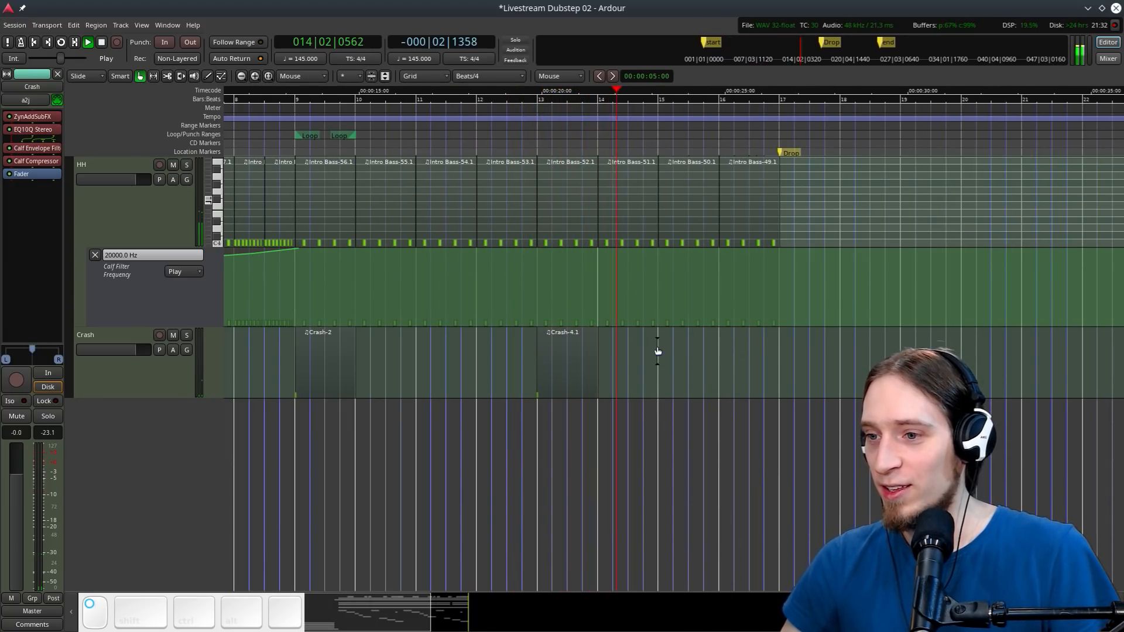
scroll(816, 358, "down", 5)
scroll(816, 356, "up", 8)
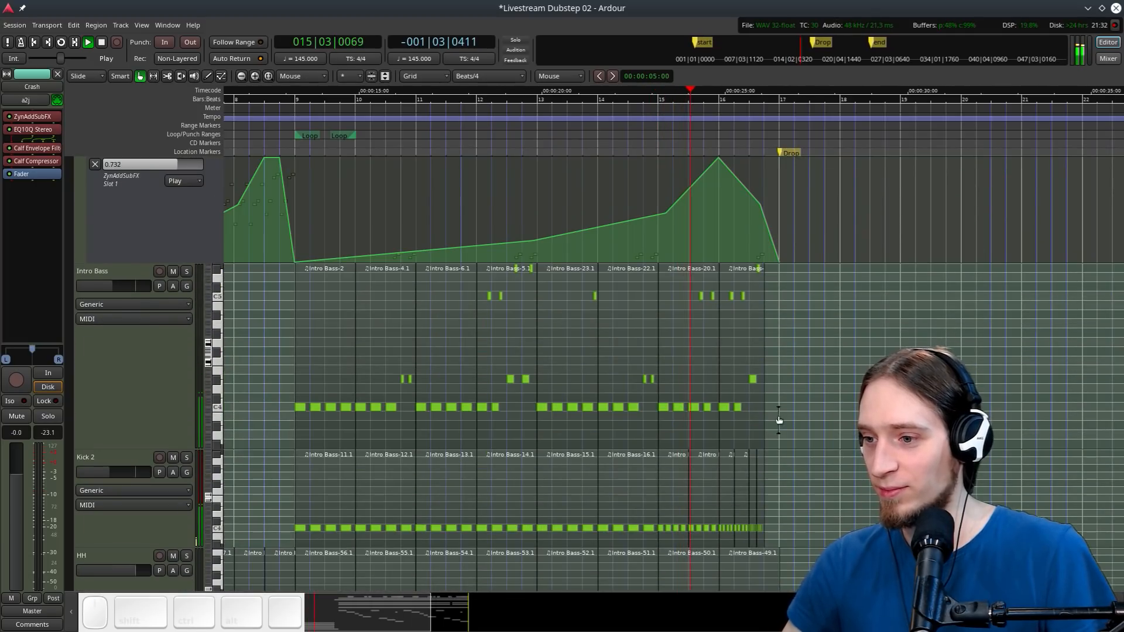
scroll(773, 419, "up", 2)
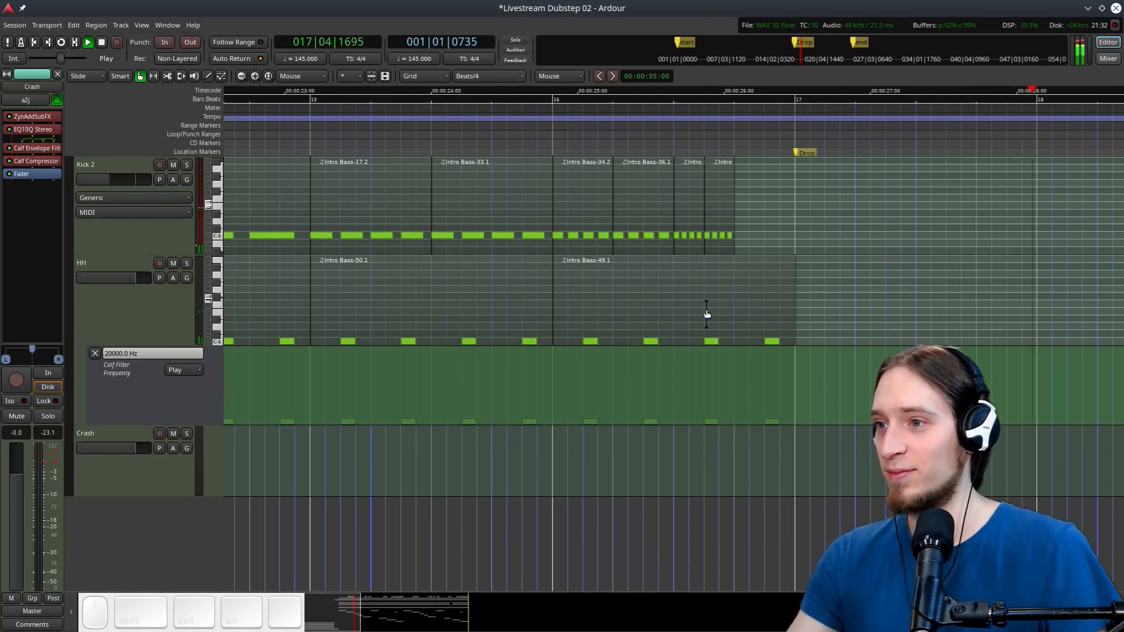
scroll(707, 308, "down", 4)
scroll(704, 324, "down", 10)
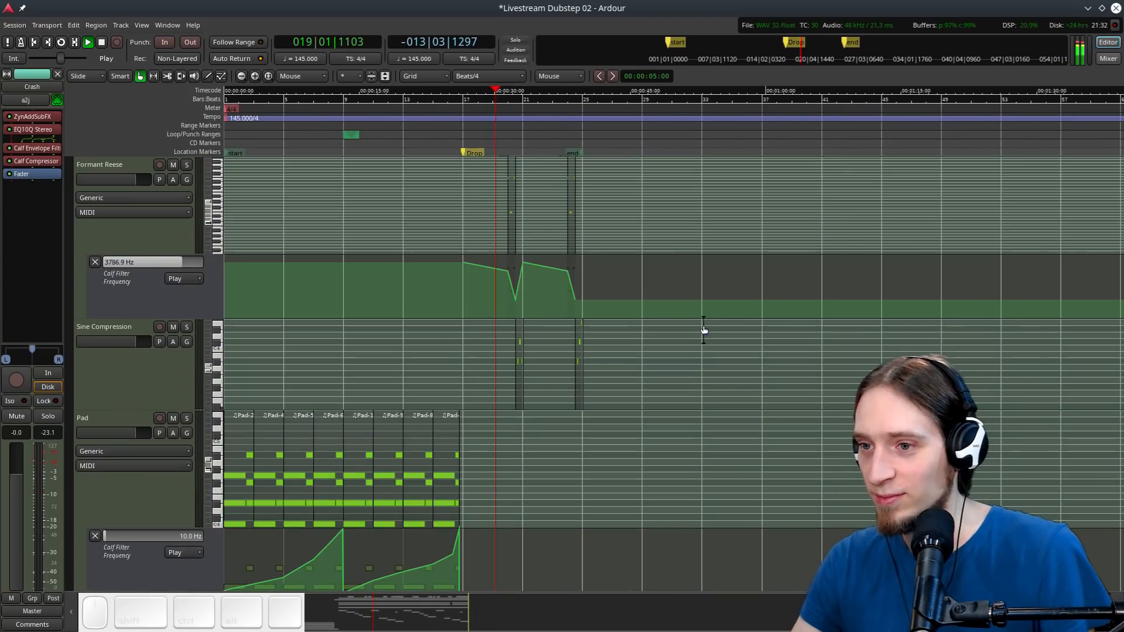
scroll(598, 338, "up", 3)
scroll(597, 339, "left", 6)
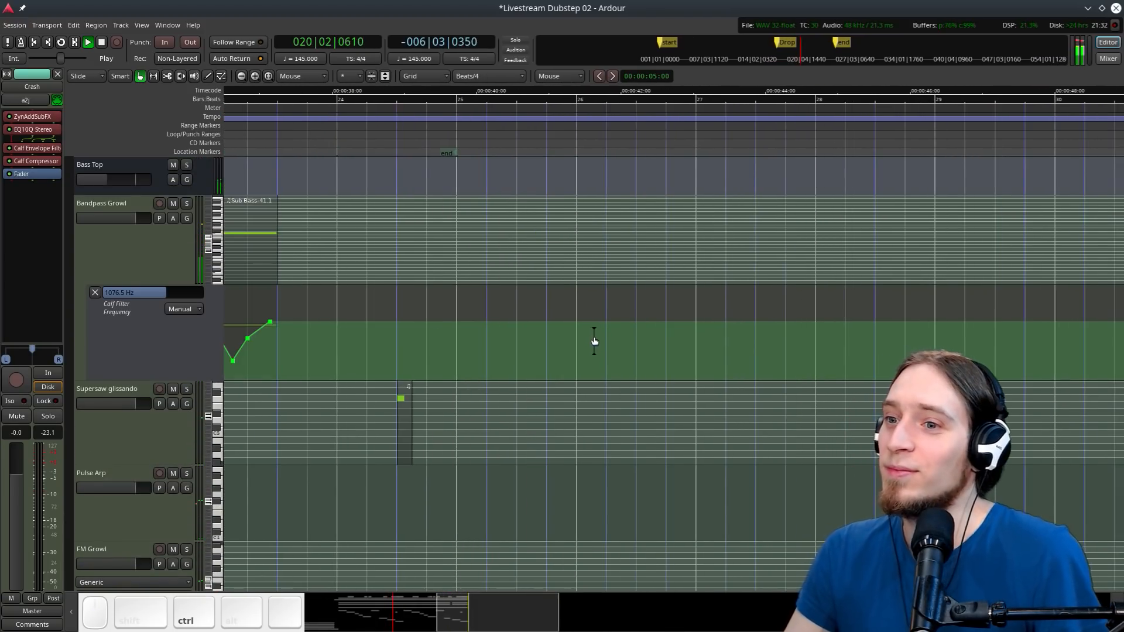
Look over the drop tracks while they play, stop playback, and save the dubstep session
scroll(707, 384, "up", 2)
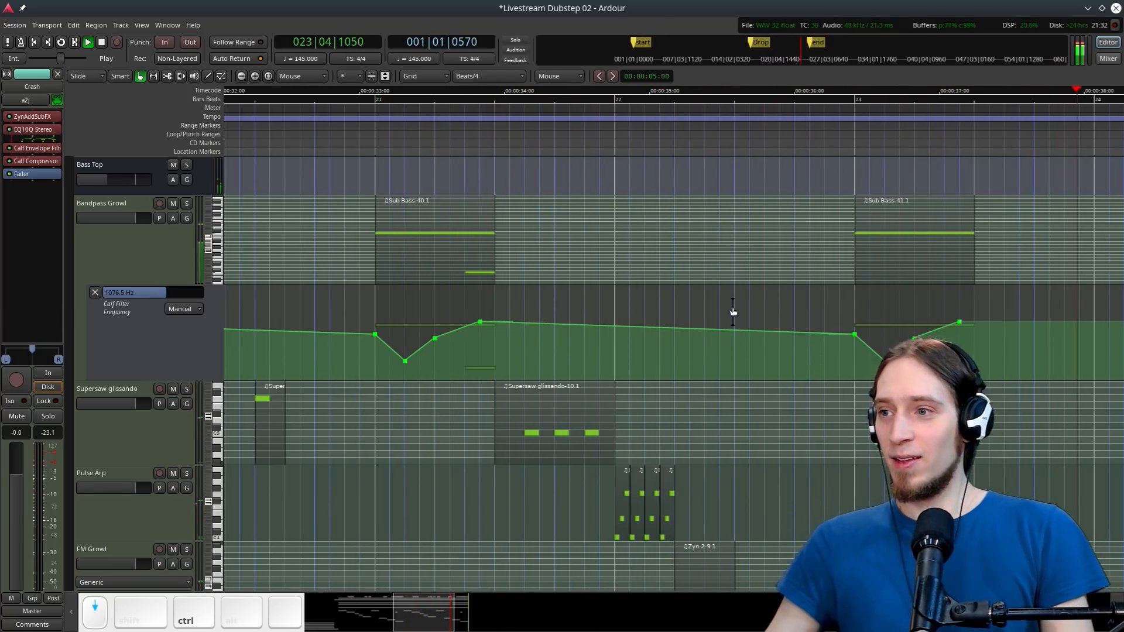
scroll(732, 313, "down", 2)
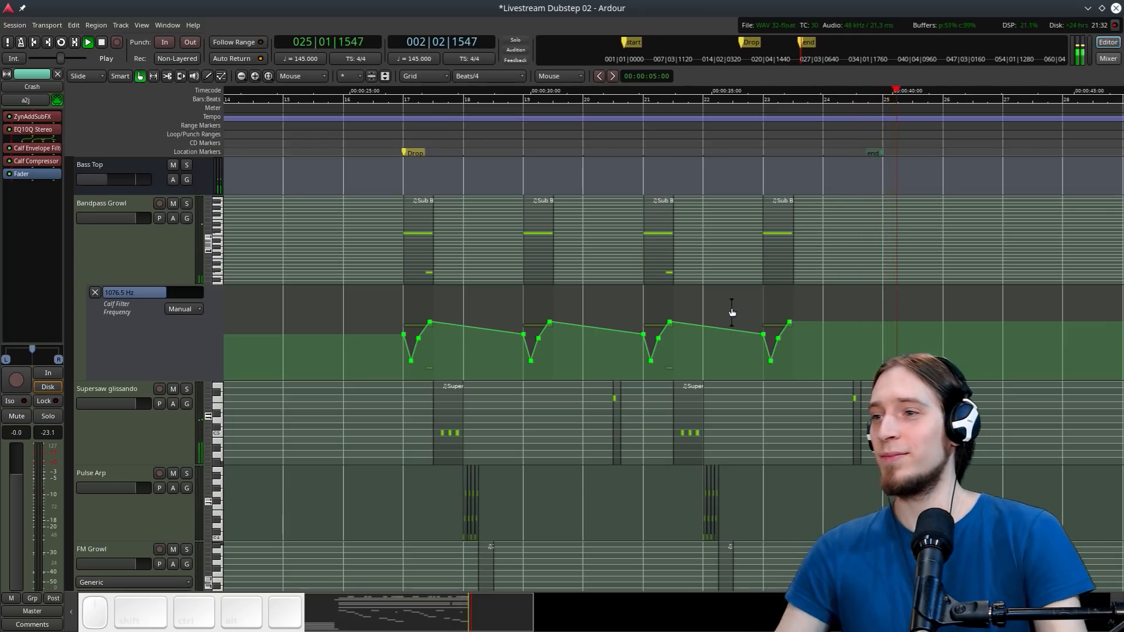
key("space")
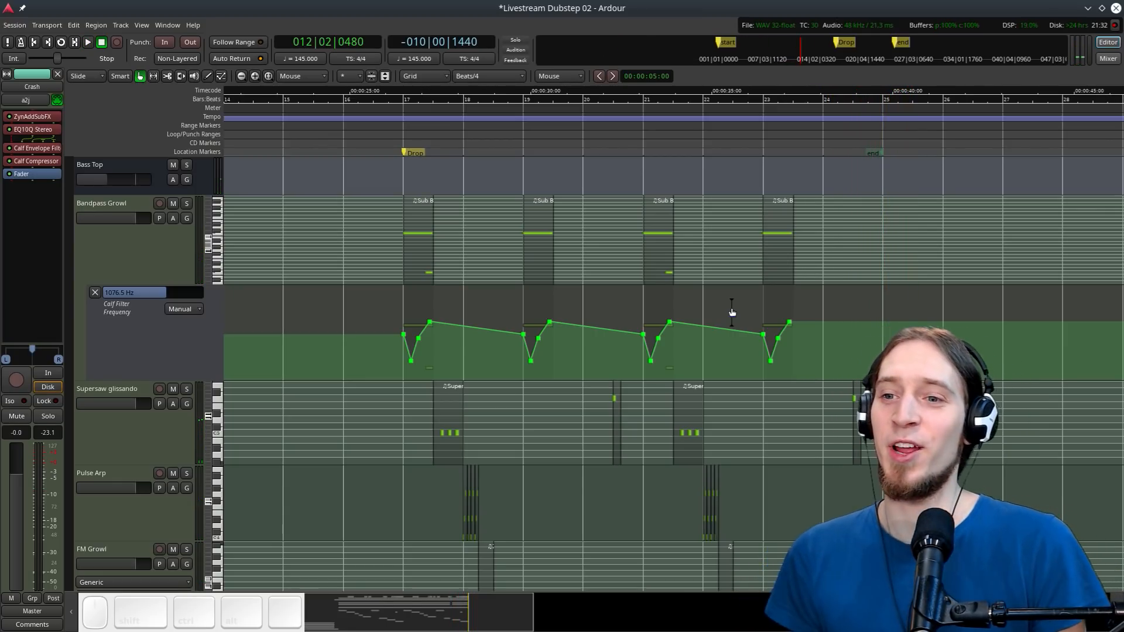
key("ctrl+s")
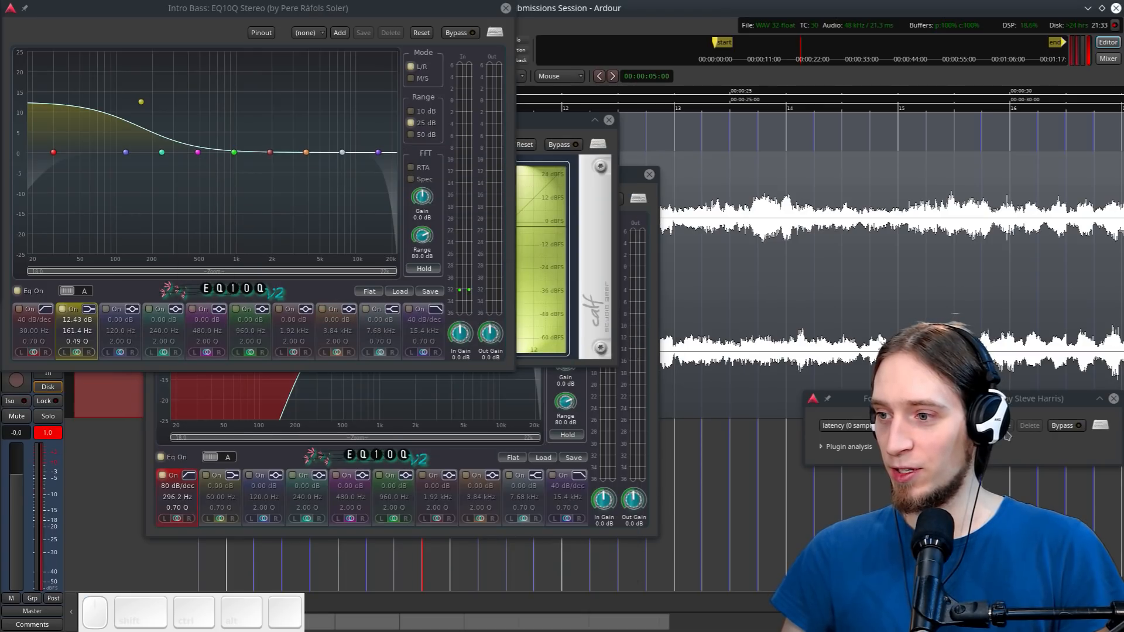
Close the four plugin windows left open over the Submissions Session
left_click(1114, 398)
left_click(609, 120)
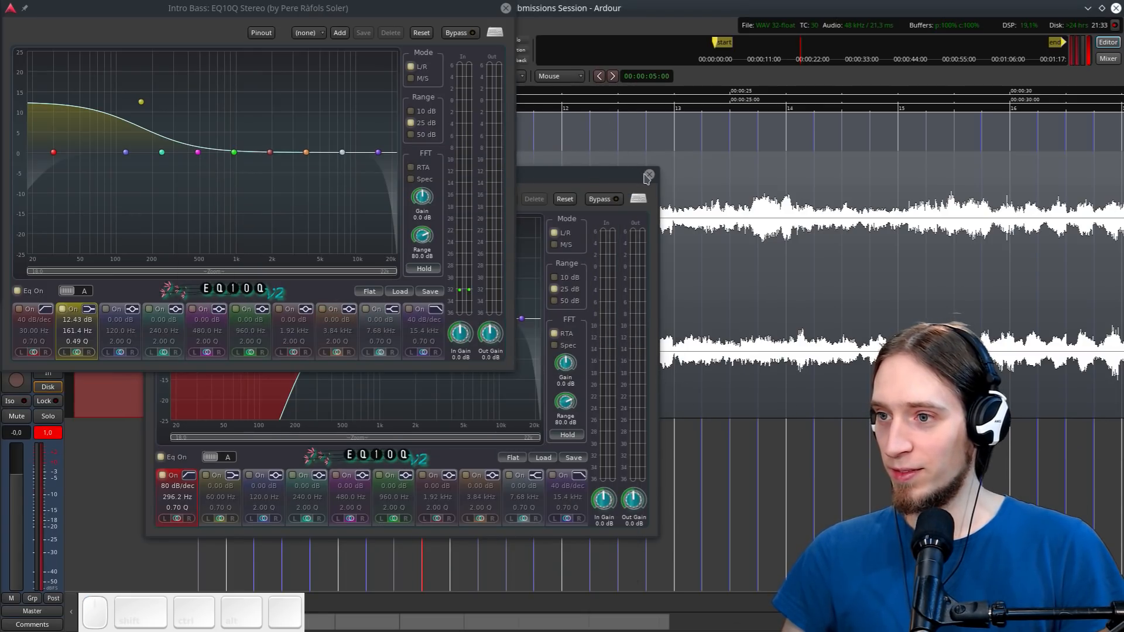
left_click(649, 175)
left_click(506, 8)
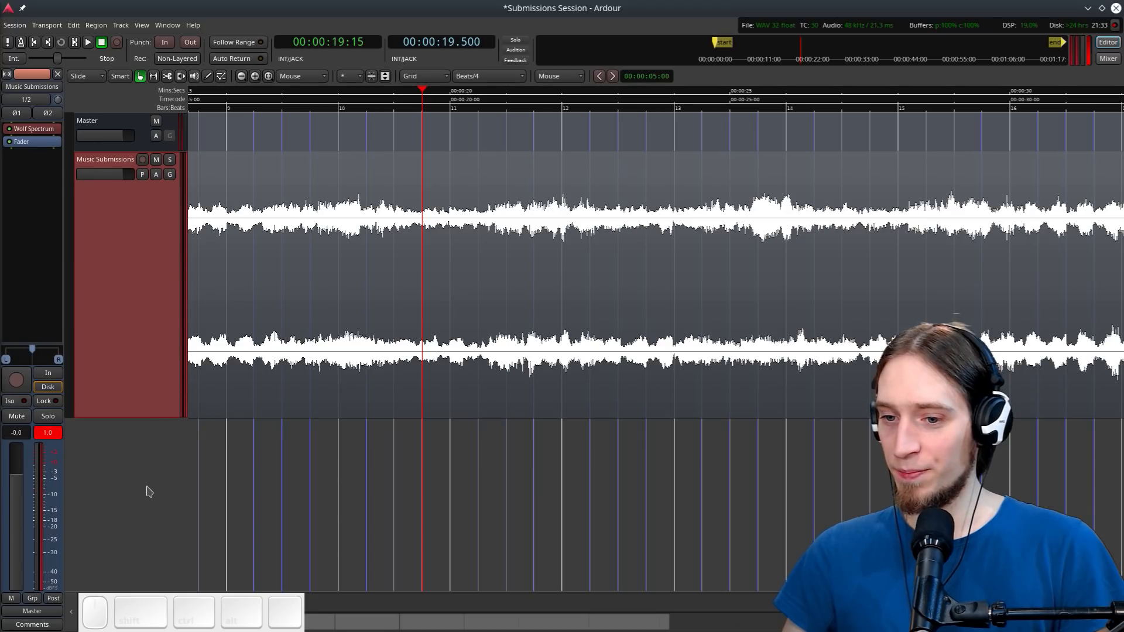
Open the Wolf Spectrum display on the Music Submissions track and play the submission from the session start
double_click(21, 129)
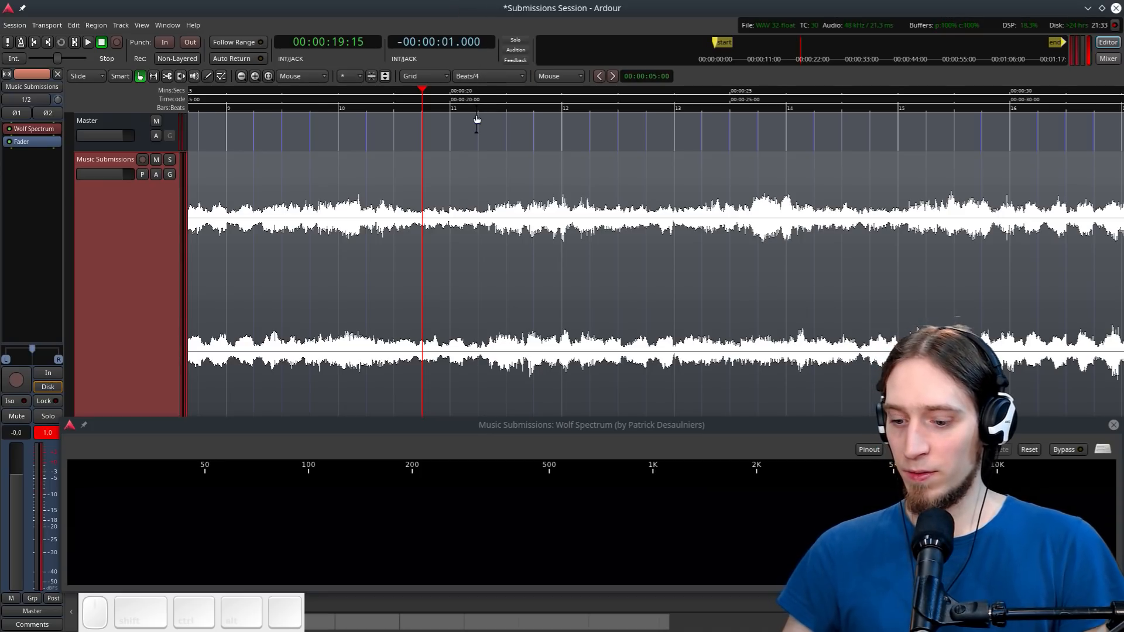
key("Home")
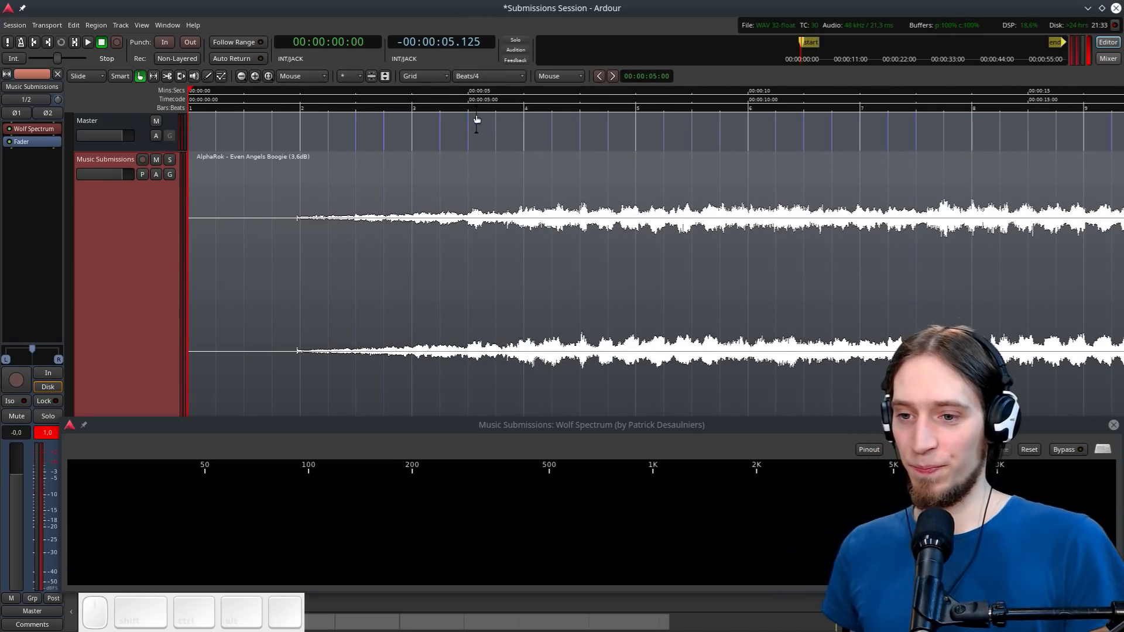
key("space")
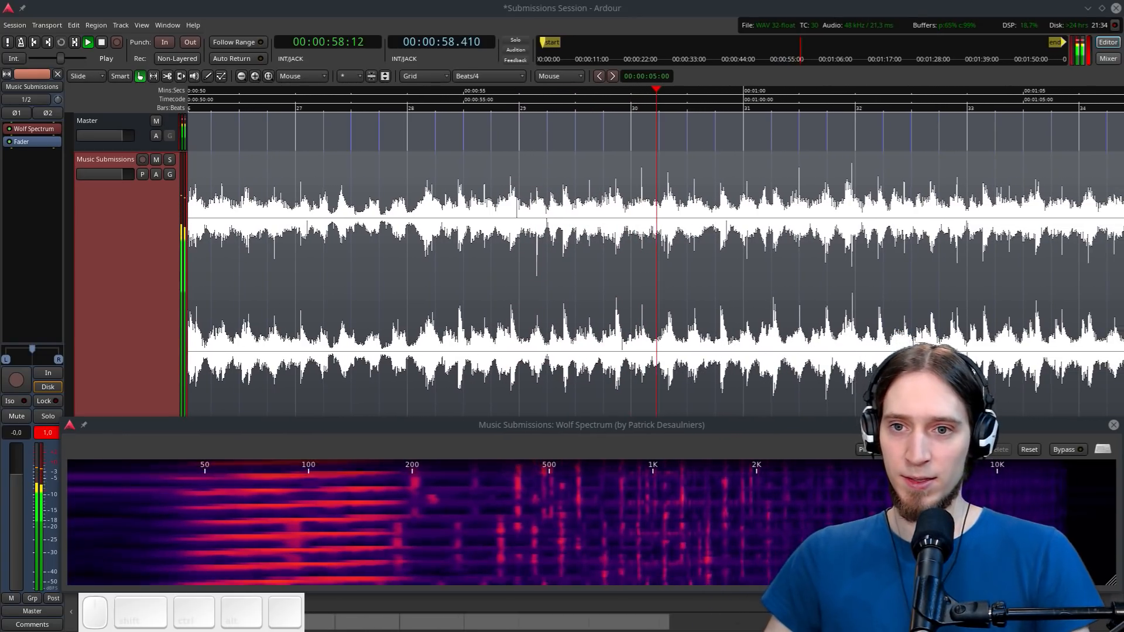
Open the Plugin Manager for the Music Submissions track, search plugin names for "Phase" and "oscil", and clear the search
right_click(34, 139)
mouse_move(111, 145)
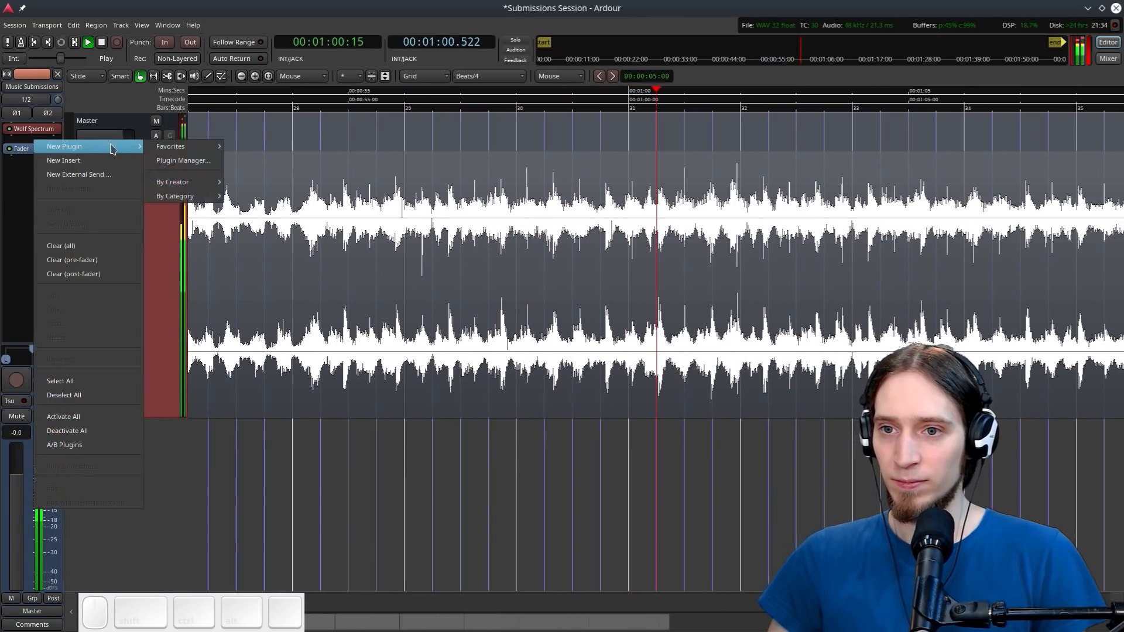
left_click(179, 162)
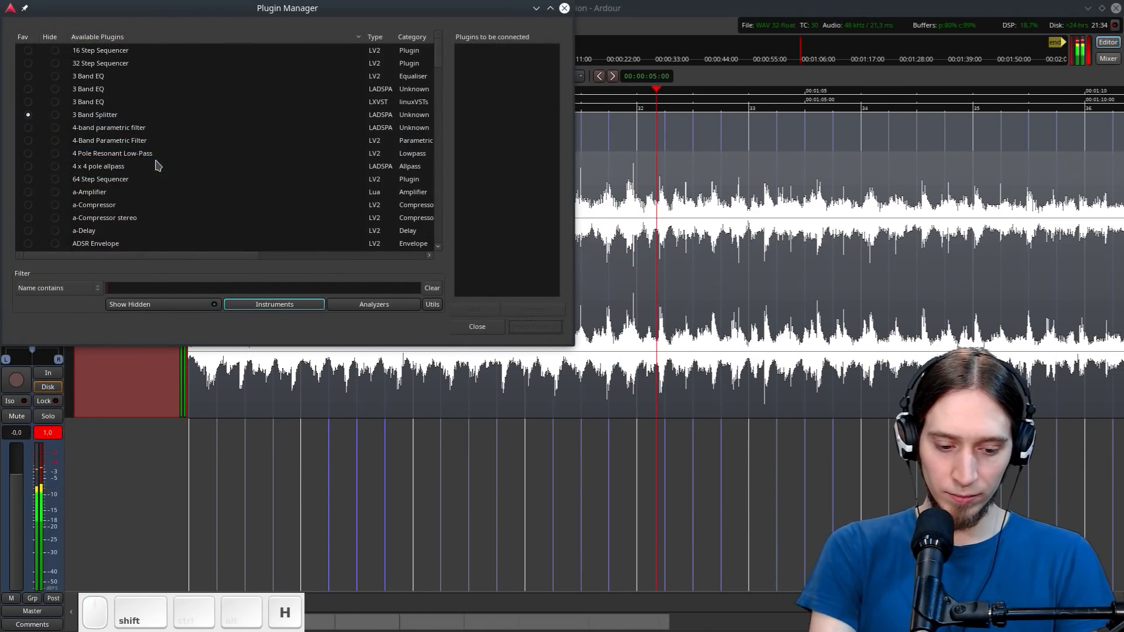
type("Phase")
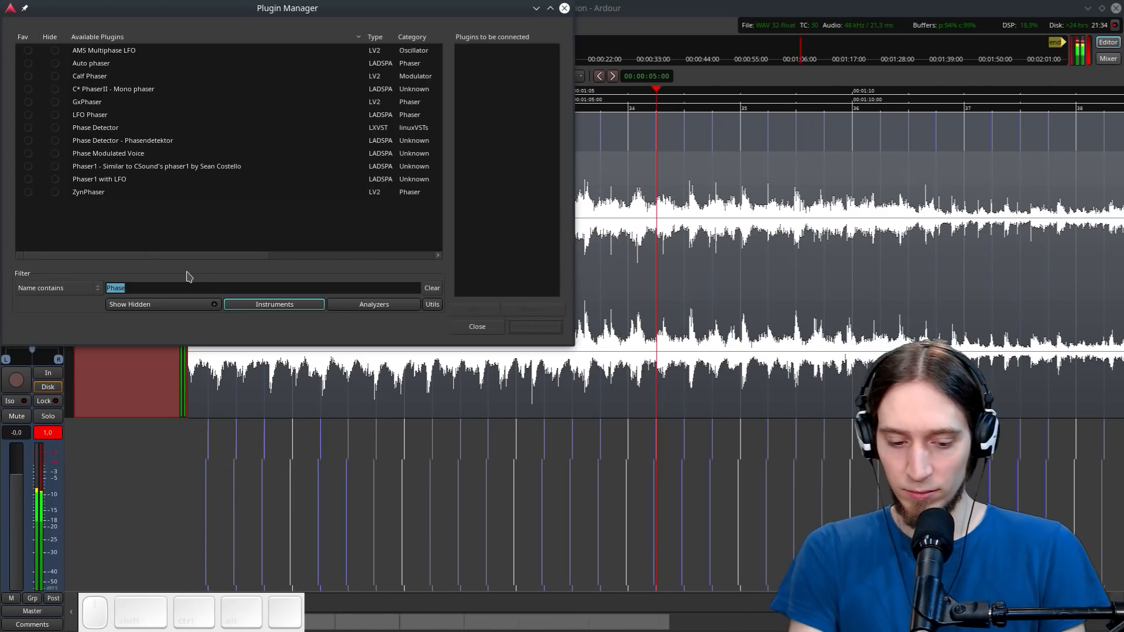
type("oscil")
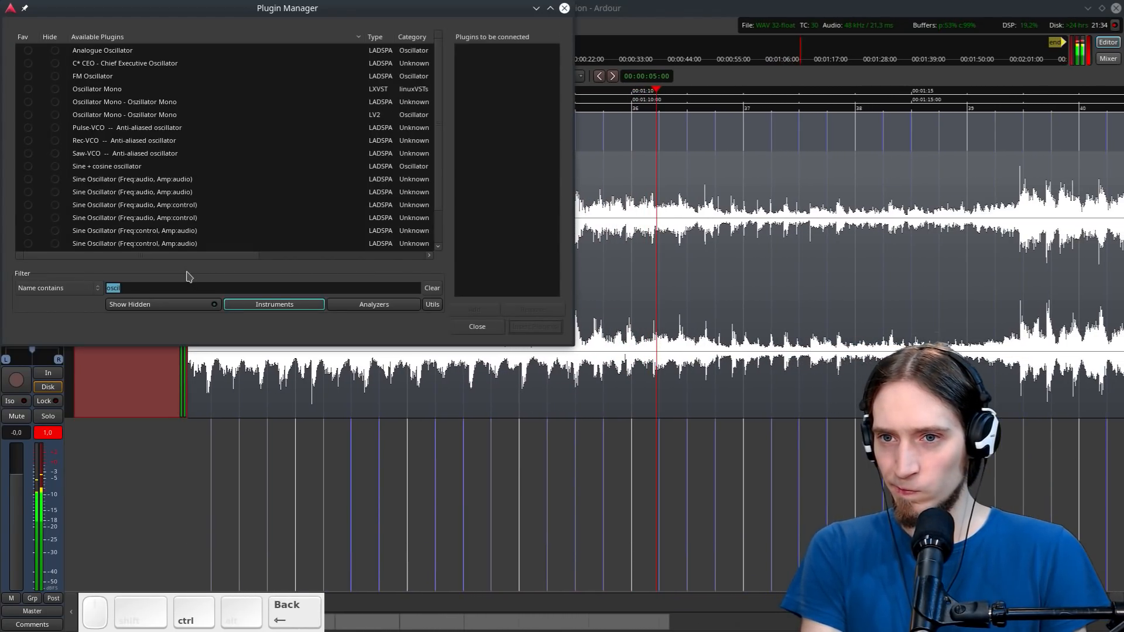
key("BackSpace")
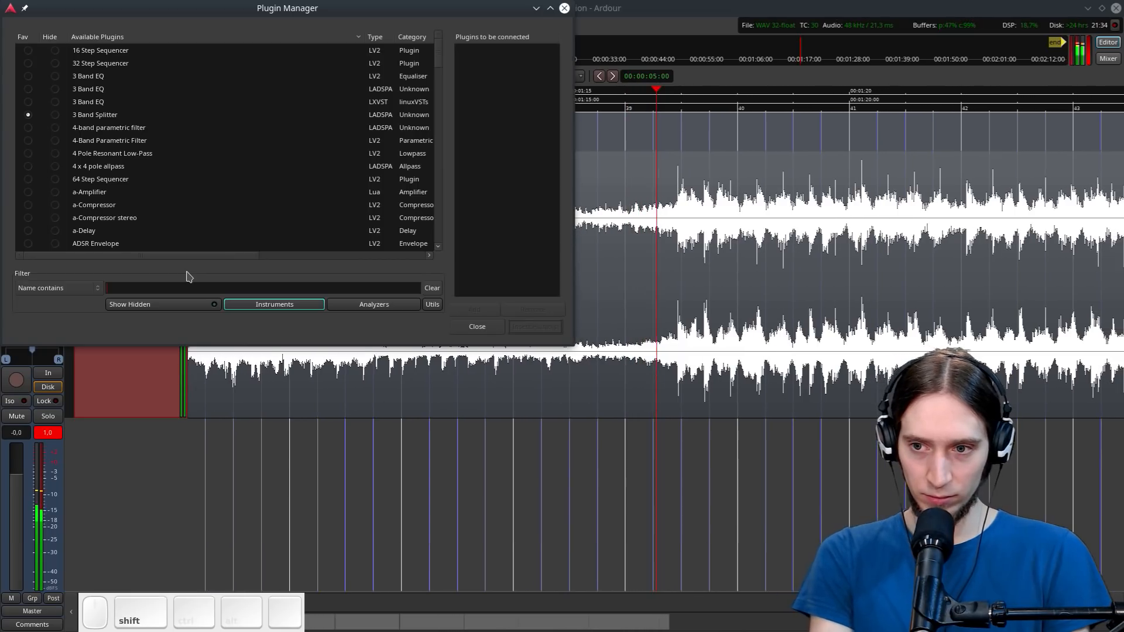
Restrict the plugin list to instruments and search it for "Scop", "Osc" and "Vec"
left_click(360, 309)
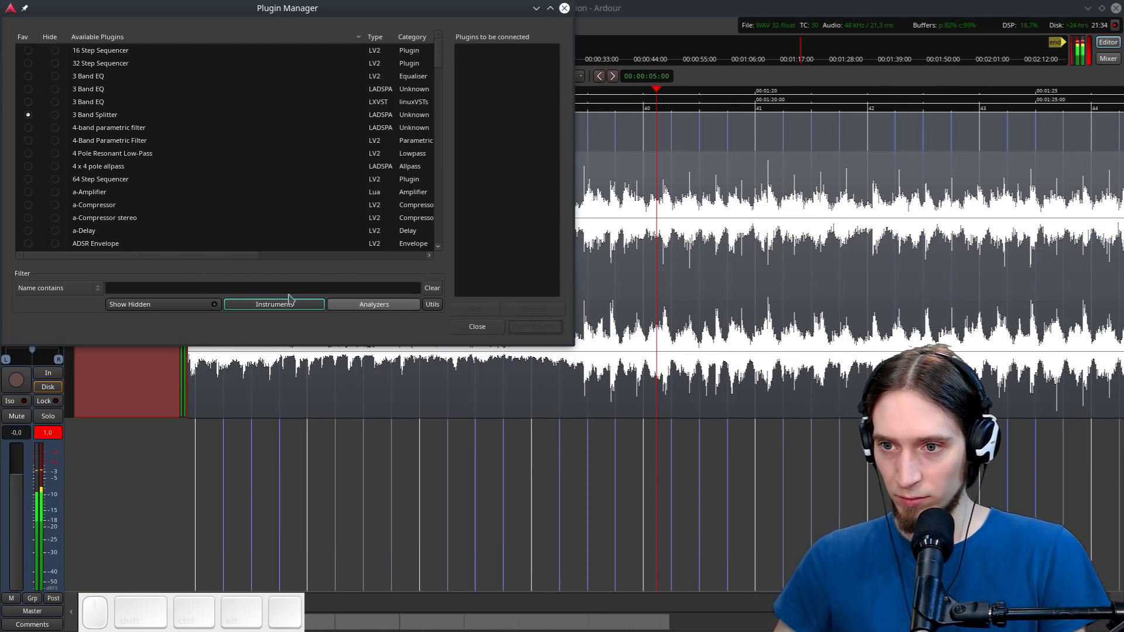
left_click(273, 305)
left_click(220, 290)
type("Scop")
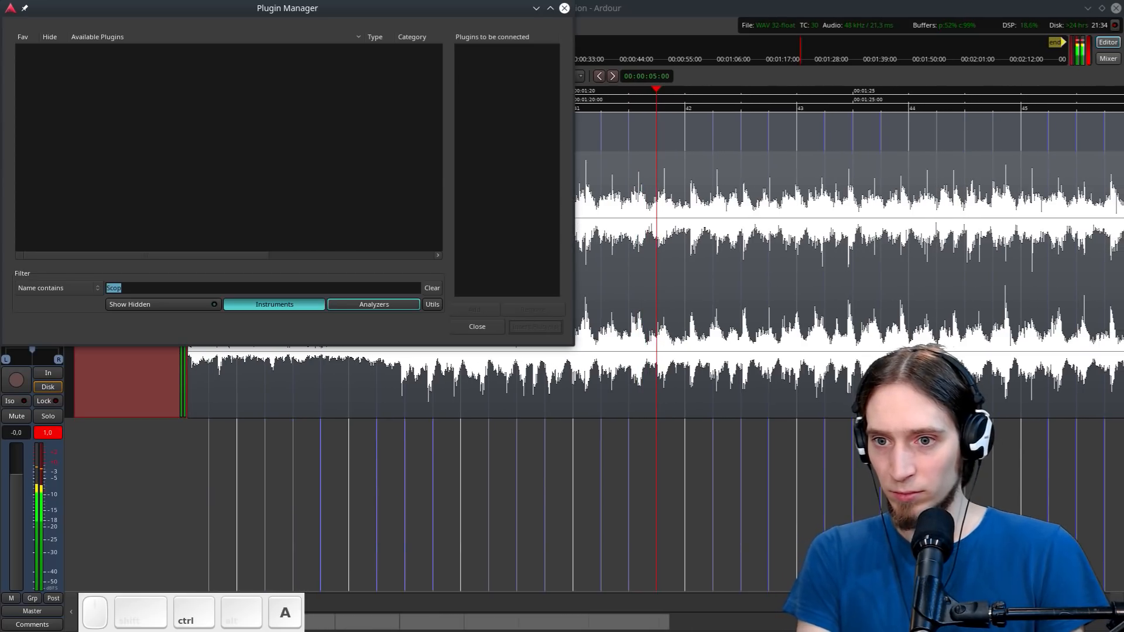
key("BackSpace")
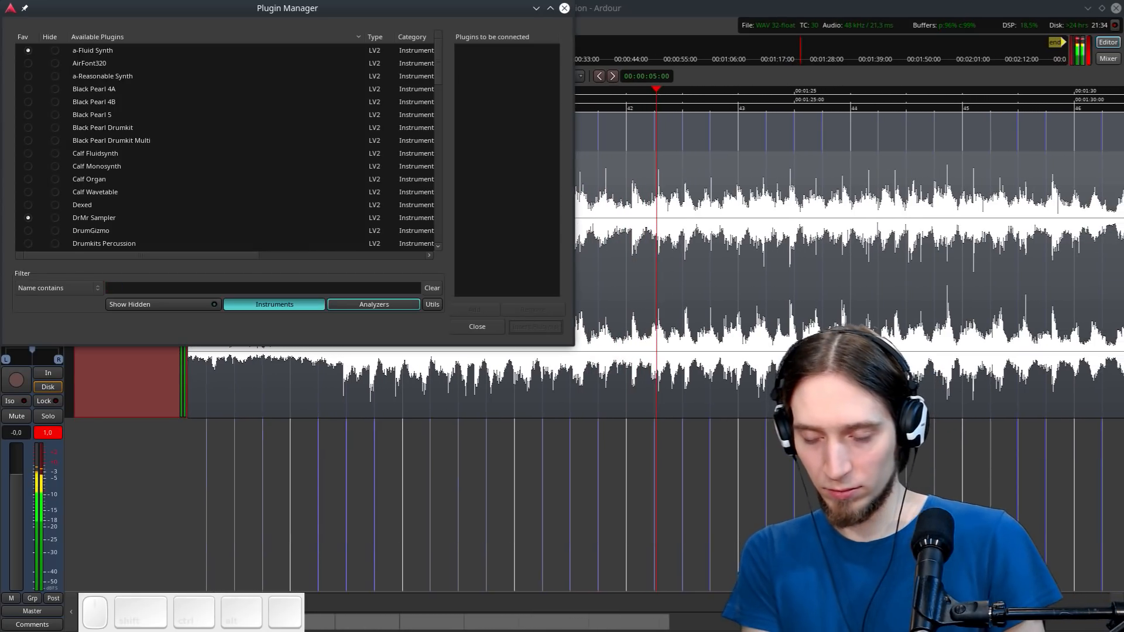
type("Osc")
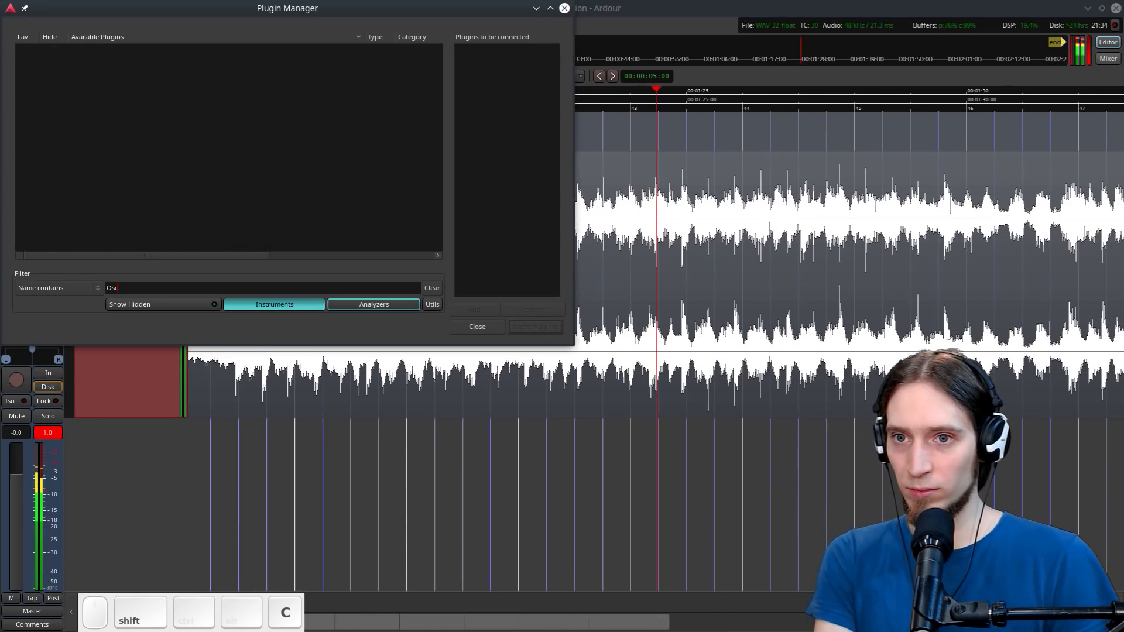
key("BackSpace")
key("BackSpace")
type("Vec")
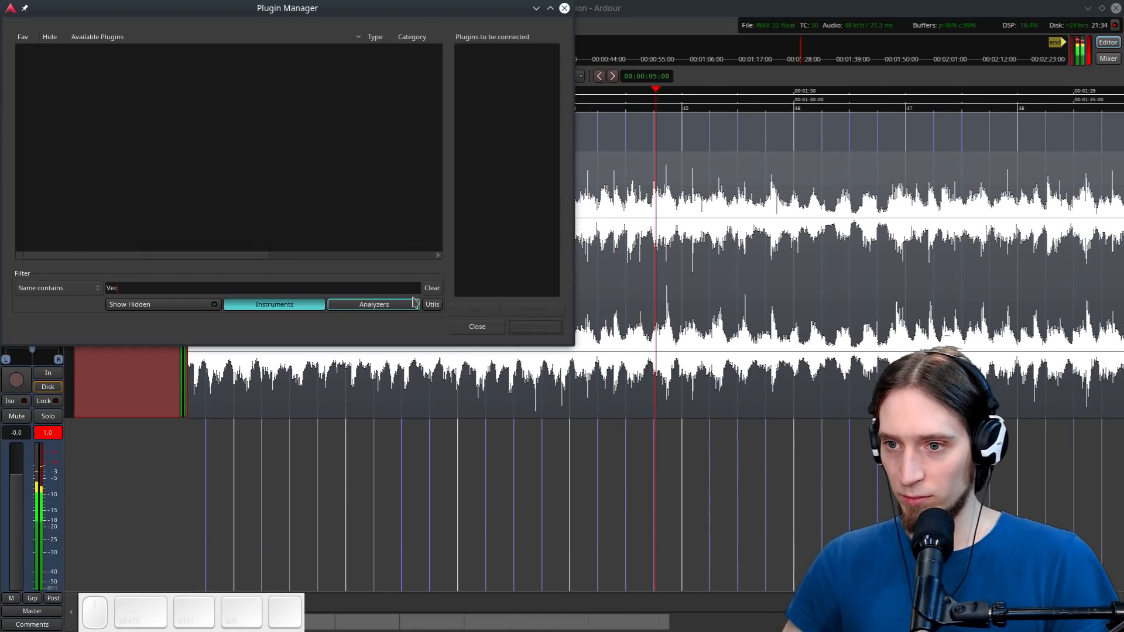
Restrict the plugin list to analyzers, search for "x42" by name and author, and clear the search text
left_click(381, 304)
left_click(275, 305)
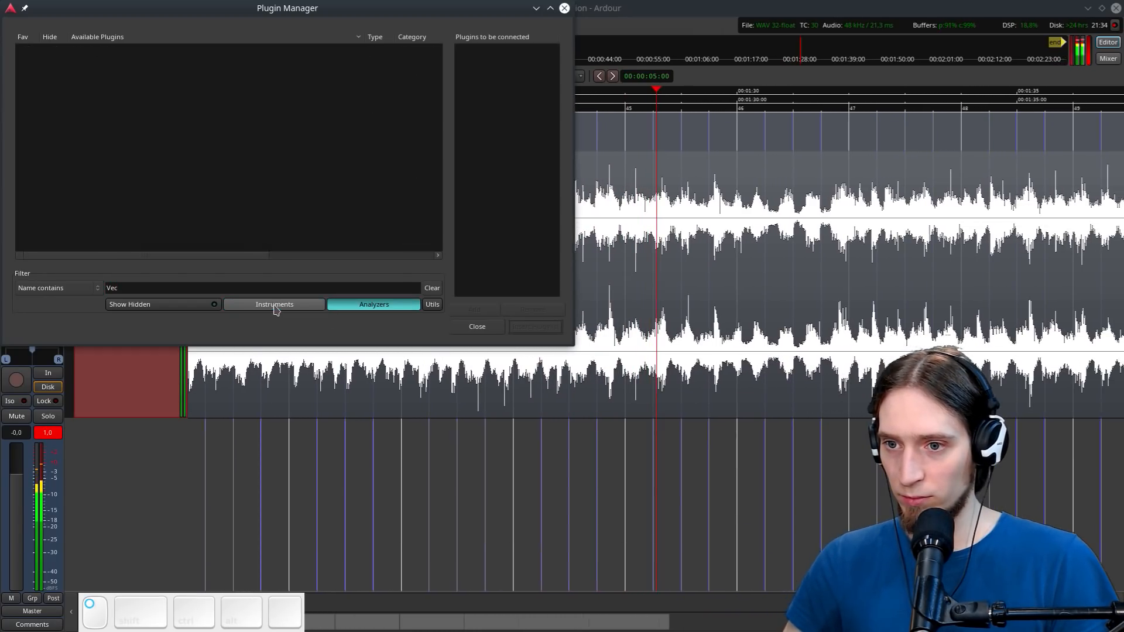
key("BackSpace")
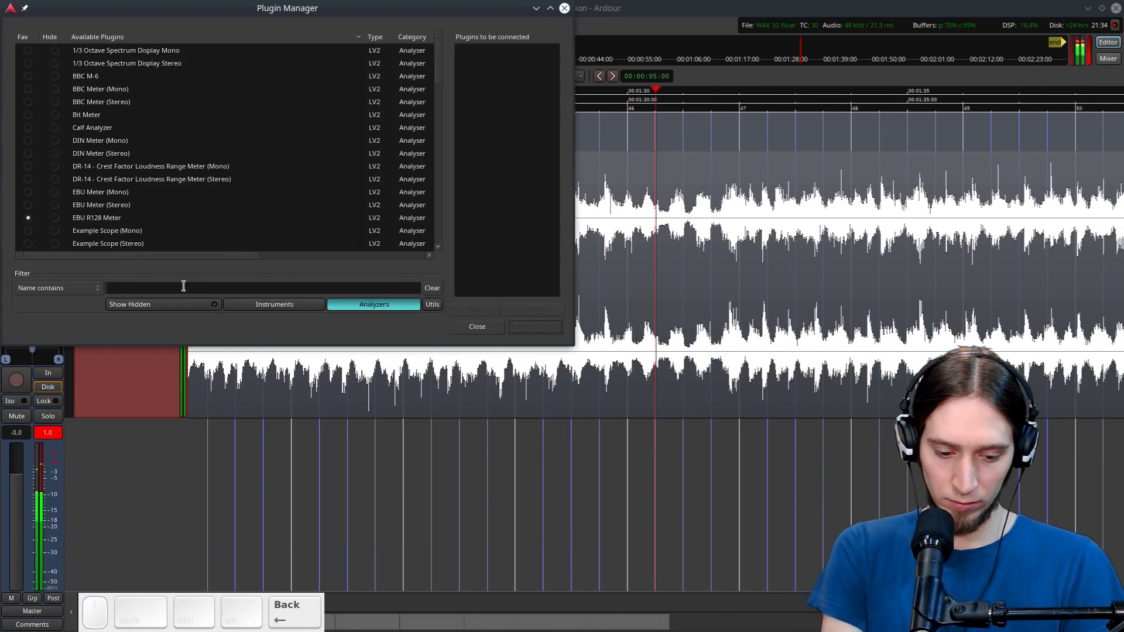
type("x42")
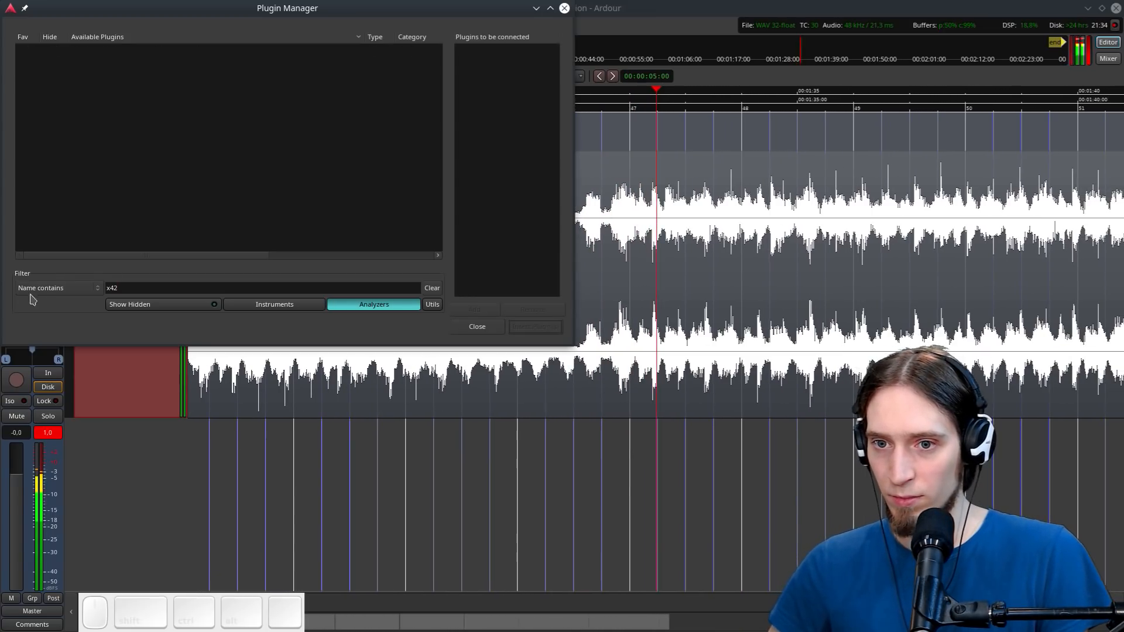
left_click(41, 288)
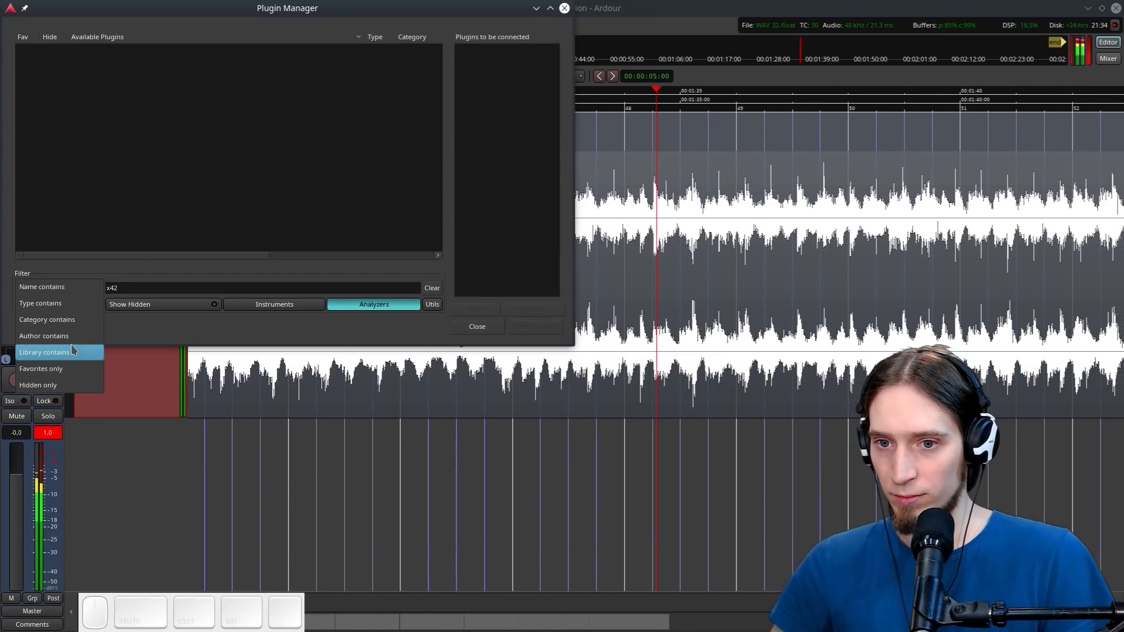
left_click(59, 336)
left_click(116, 286)
key("ctrl+BackSpace")
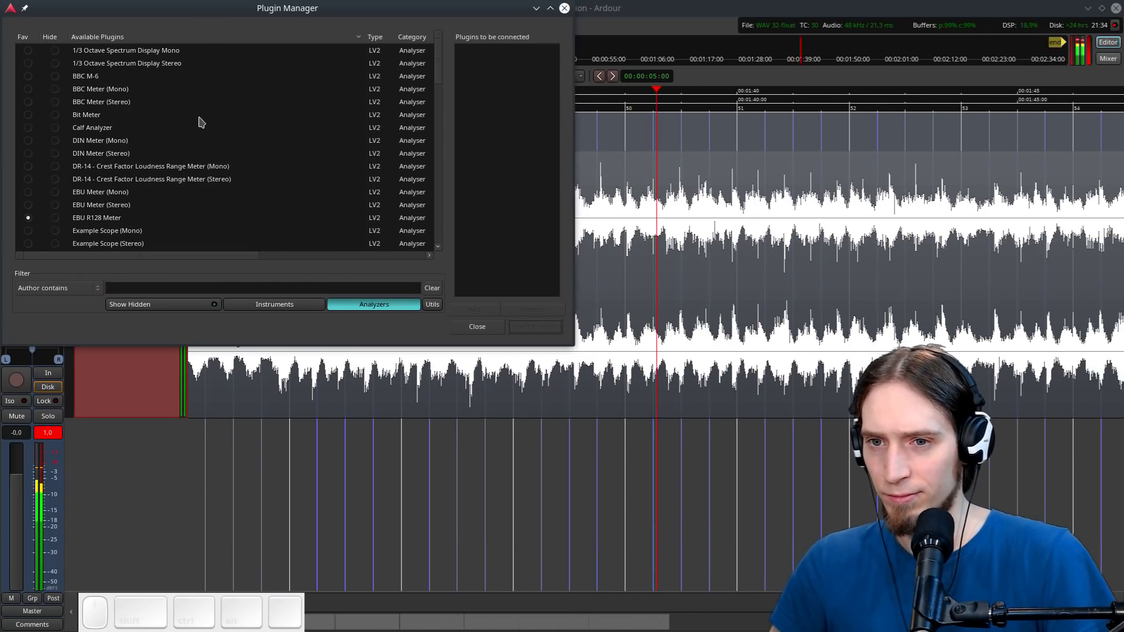
Find Stereo Phase Scope among the analyzers and insert it on the Music Submissions track
scroll(141, 233, "down", 3)
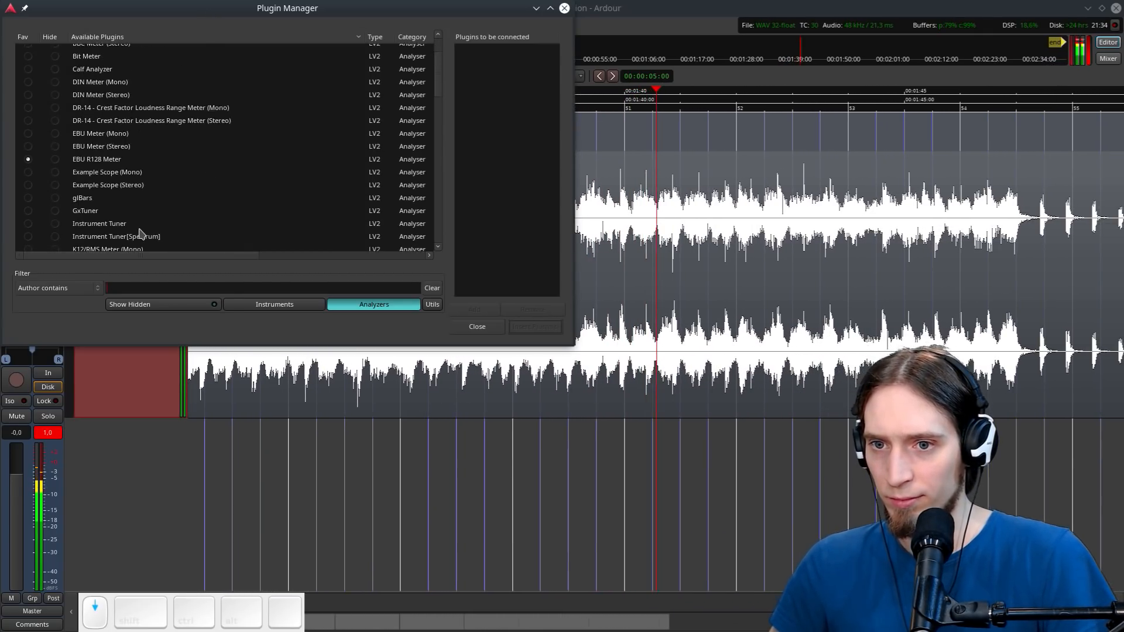
scroll(173, 206, "down", 3)
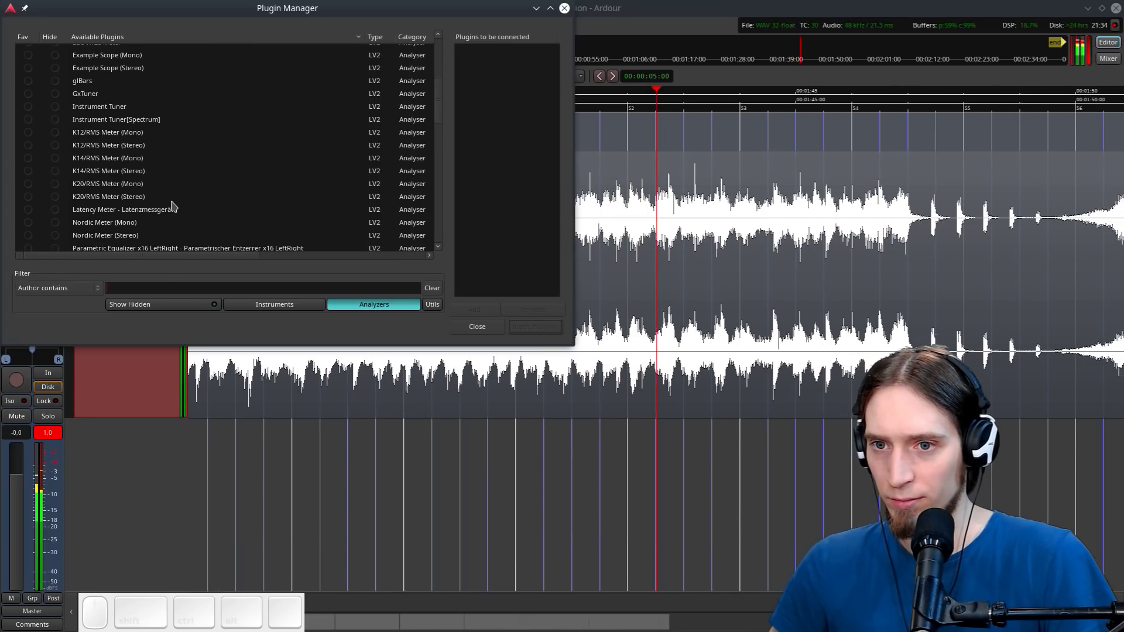
scroll(173, 206, "down", 8)
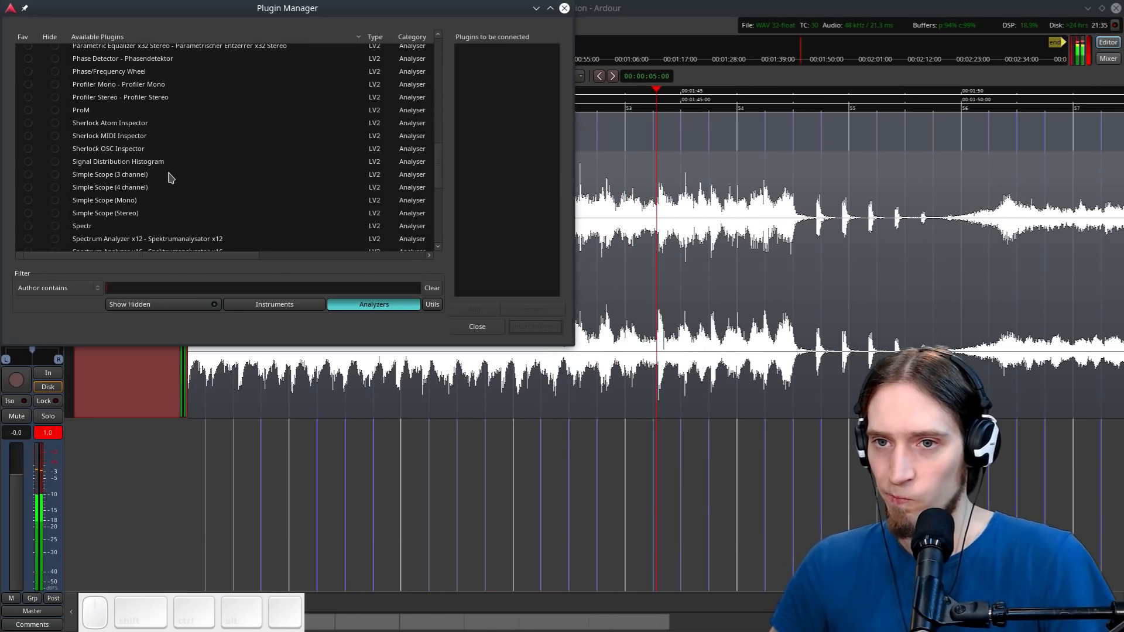
scroll(170, 177, "down", 5)
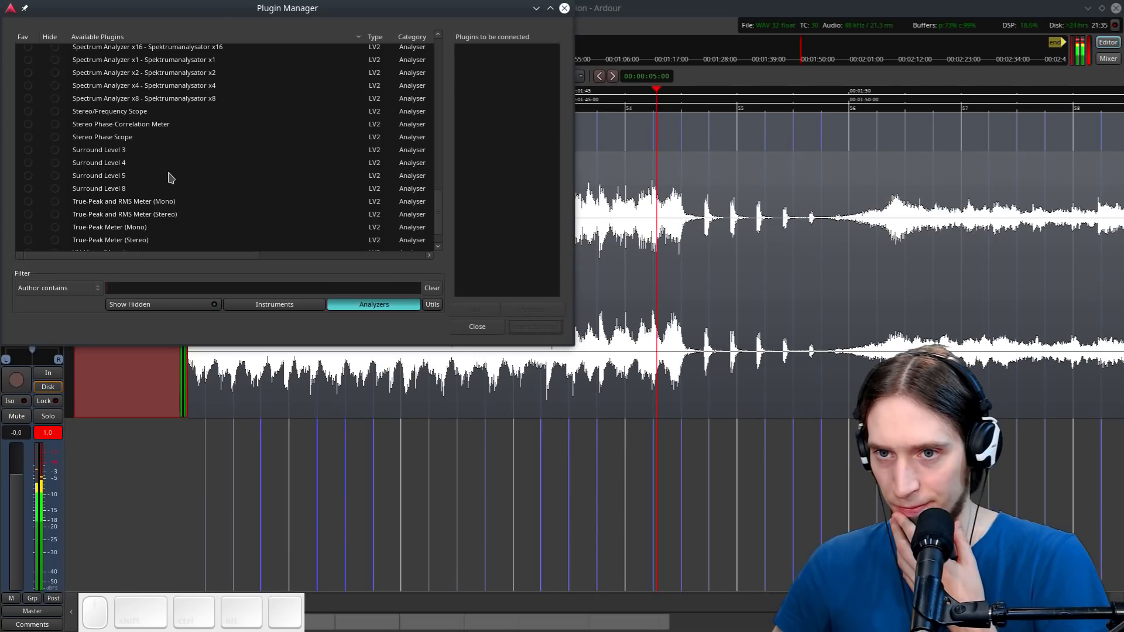
scroll(170, 177, "up", 1)
double_click(103, 164)
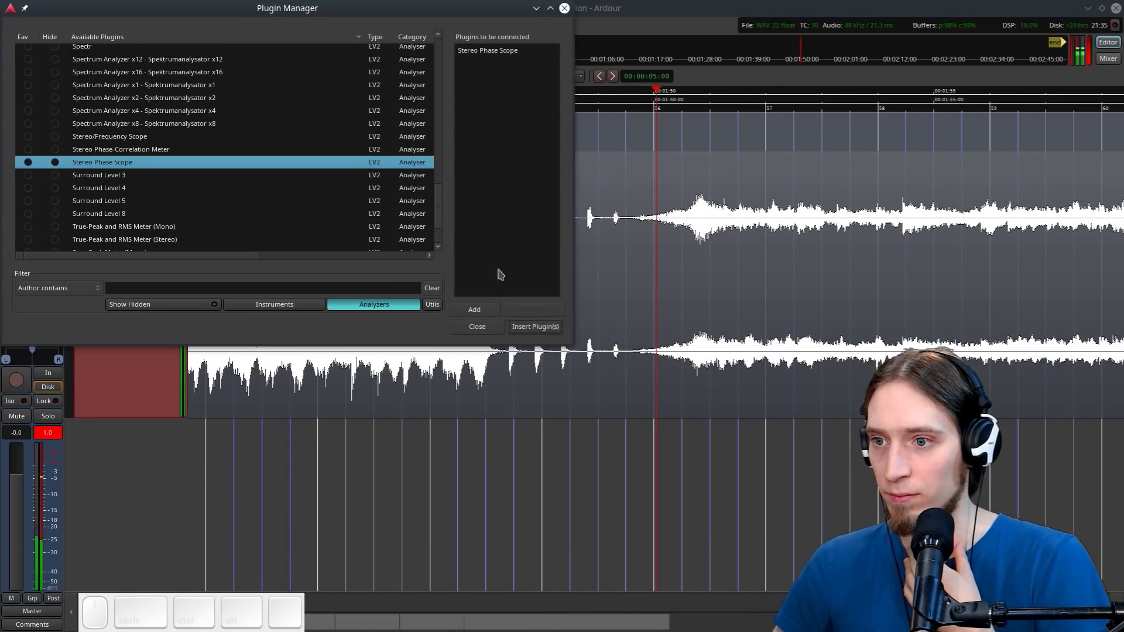
left_click(522, 327)
Check the phase scope's window-stacking options and park its window beside the waveform, clear of the spectrum display's area
left_click_drag(137, 12, 211, 309)
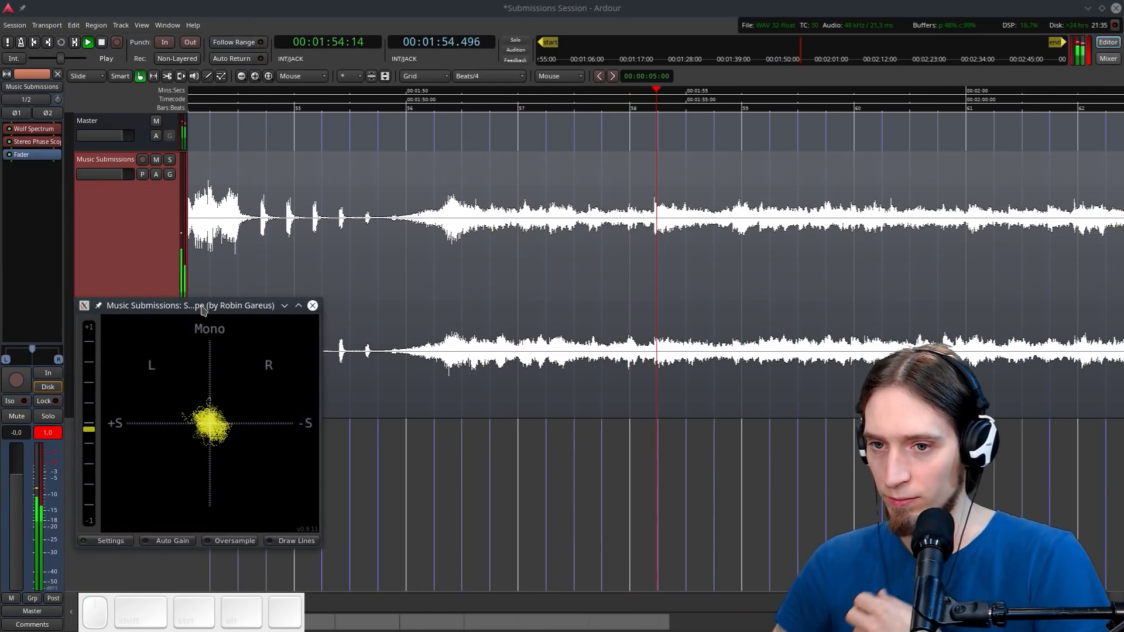
right_click(202, 306)
mouse_move(346, 378)
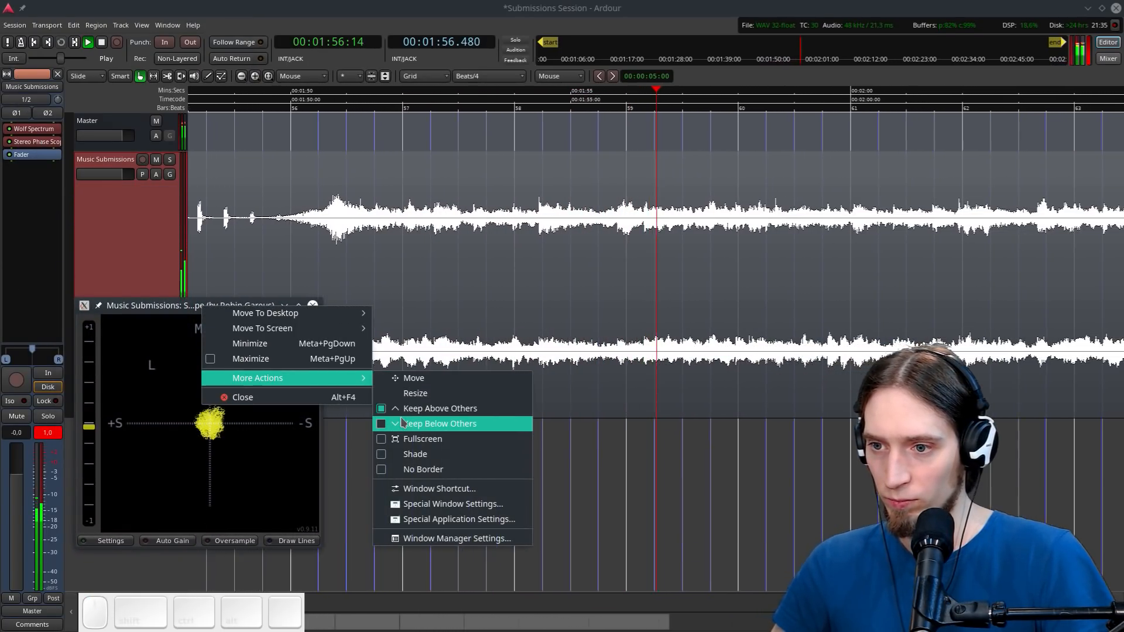
left_click(155, 334)
left_click_drag(140, 304, 943, 159)
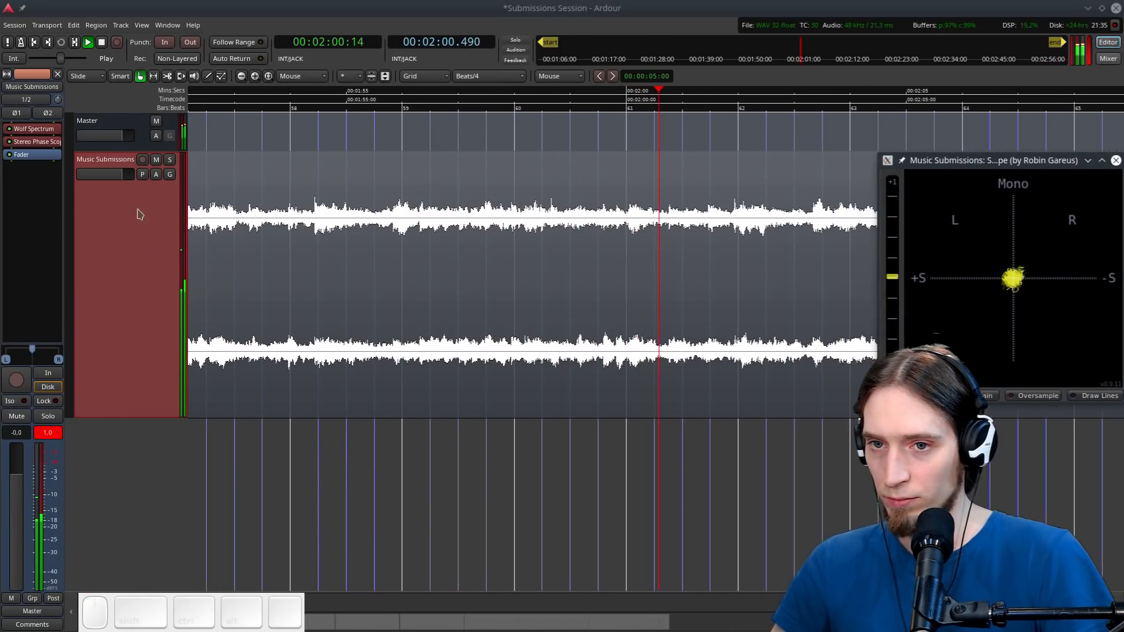
Reopen the Wolf Spectrum display on the Music Submissions track and set its window to stay above others
double_click(49, 129)
right_click(443, 426)
mouse_move(539, 501)
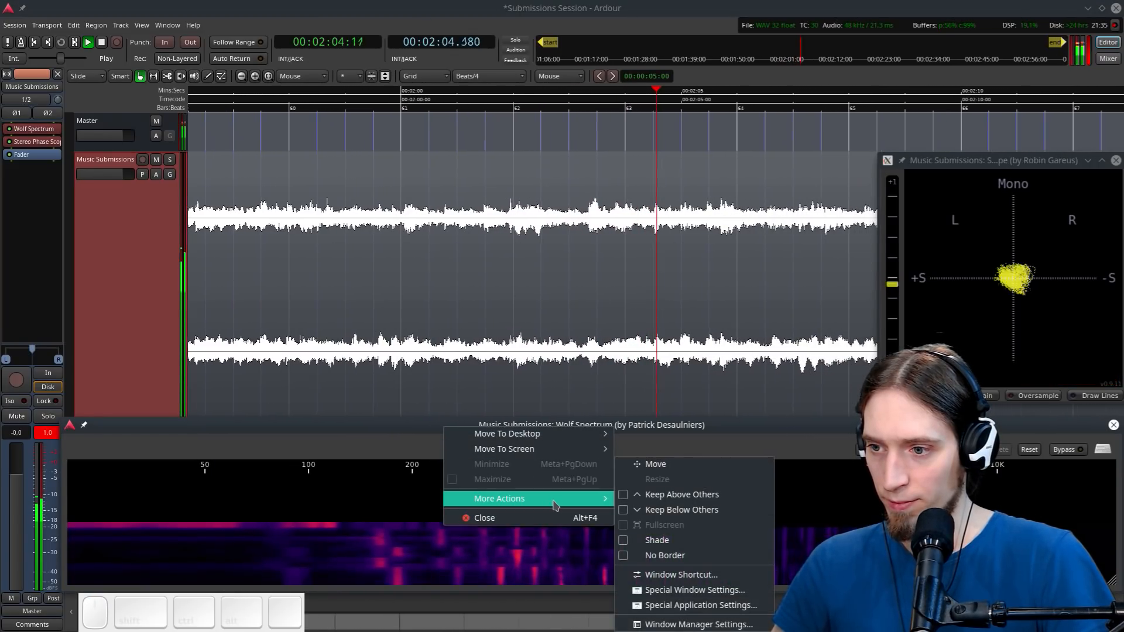
left_click(656, 492)
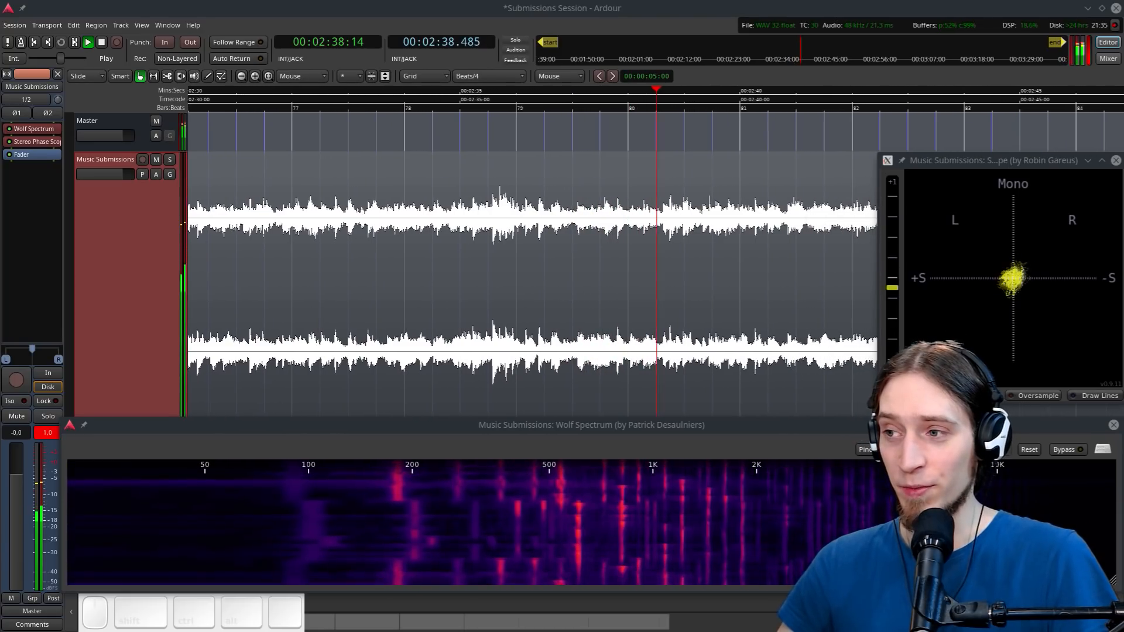
key("alt+Tab")
key("alt+Tab")
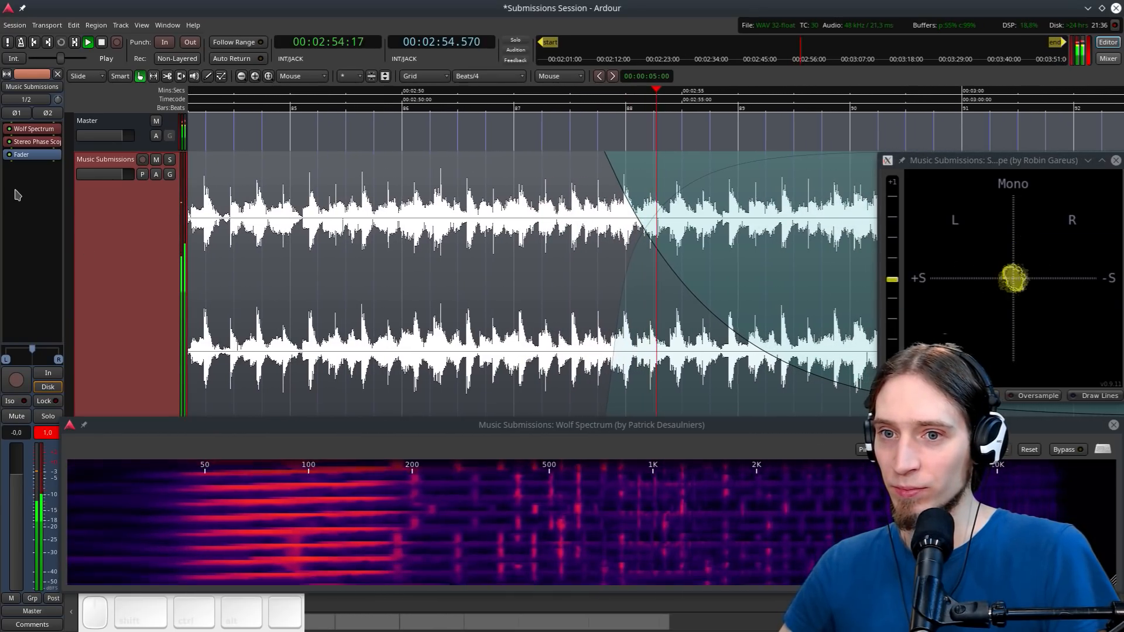
right_click(30, 157)
left_click(19, 158)
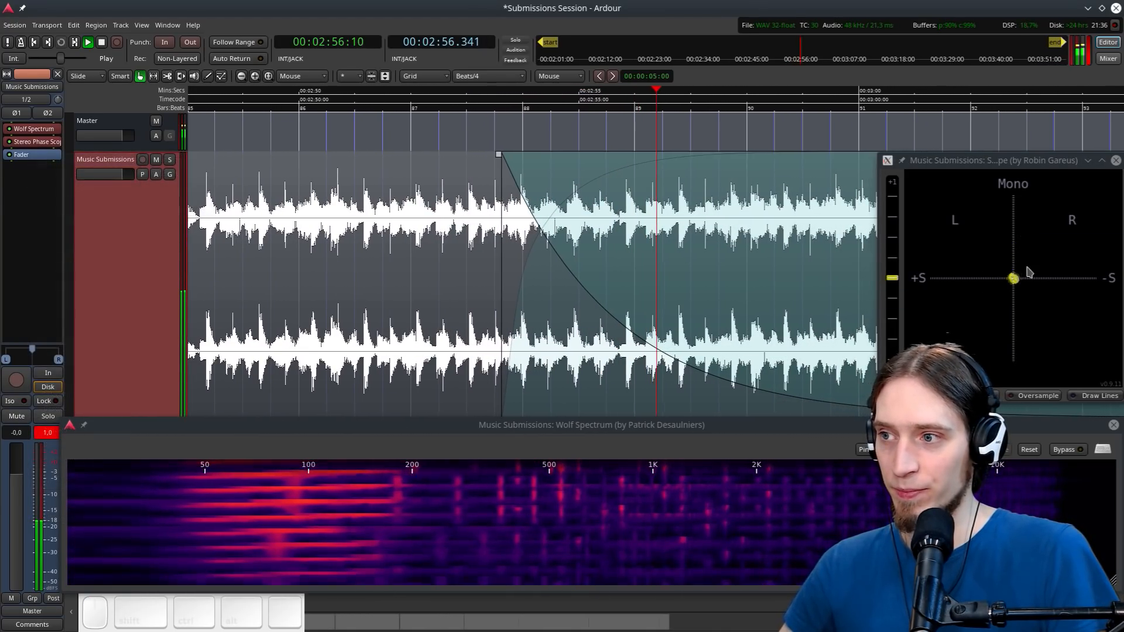
left_click(1022, 269)
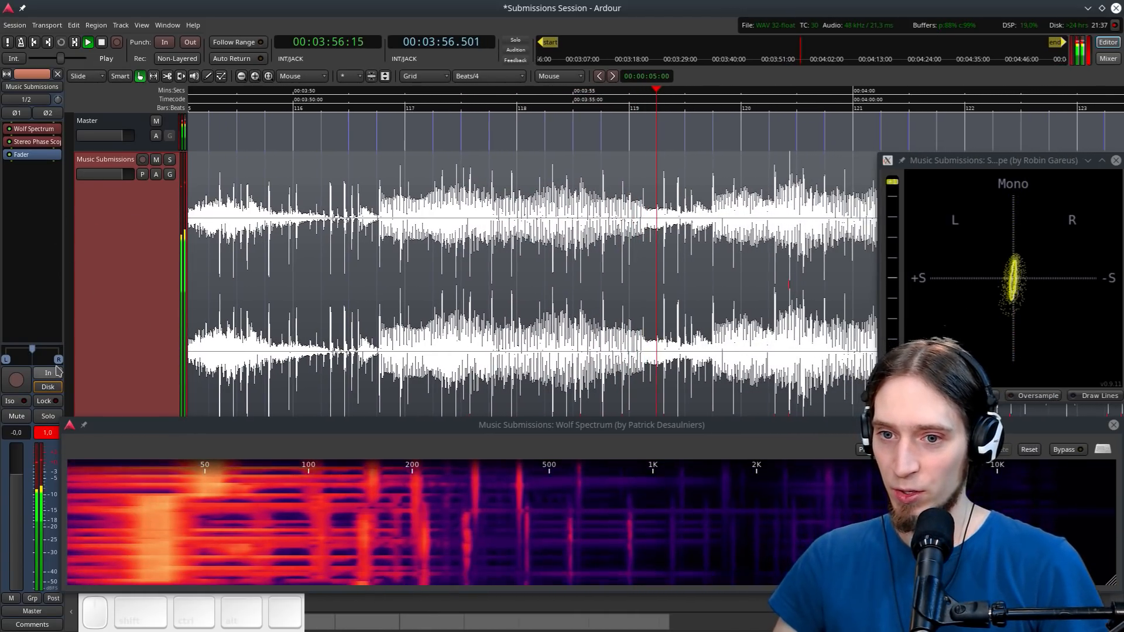
Switch the Music Submissions panner to Stereo Balance, try shifting the balance toward the left channel, and reset it
right_click(43, 355)
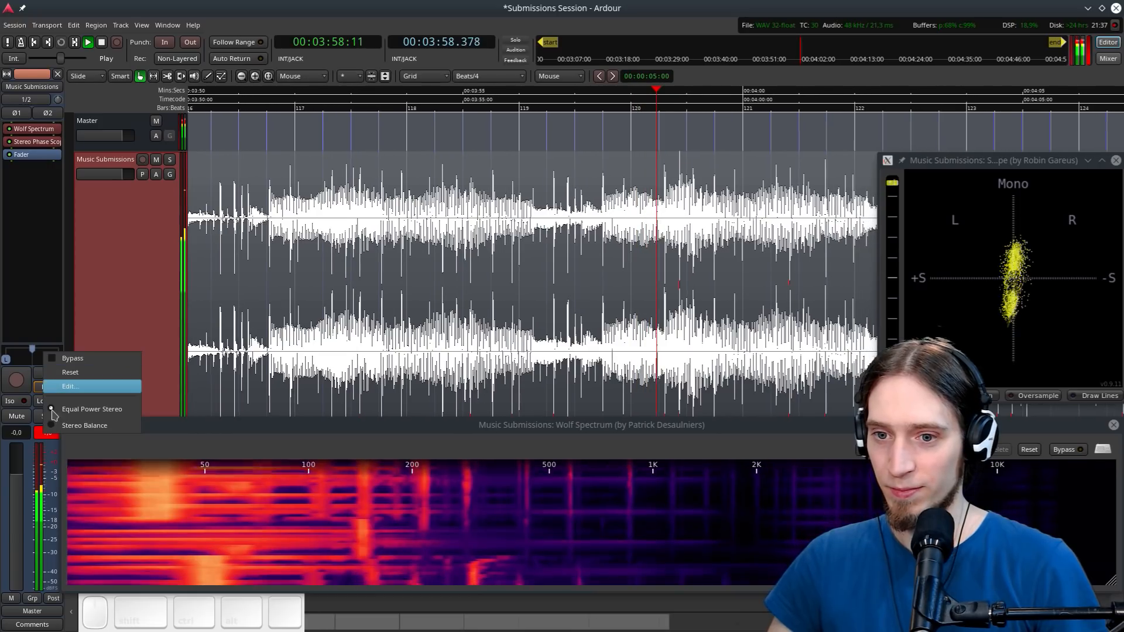
left_click(58, 426)
left_click_drag(32, 351, 23, 351)
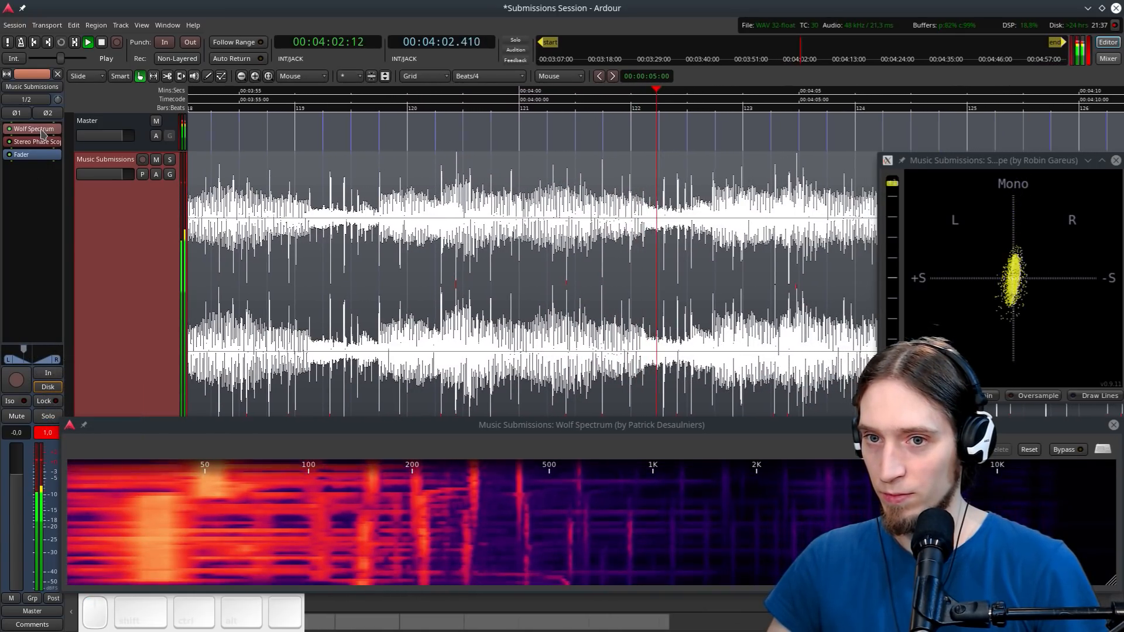
left_click_drag(30, 153, 44, 183)
right_click(33, 355)
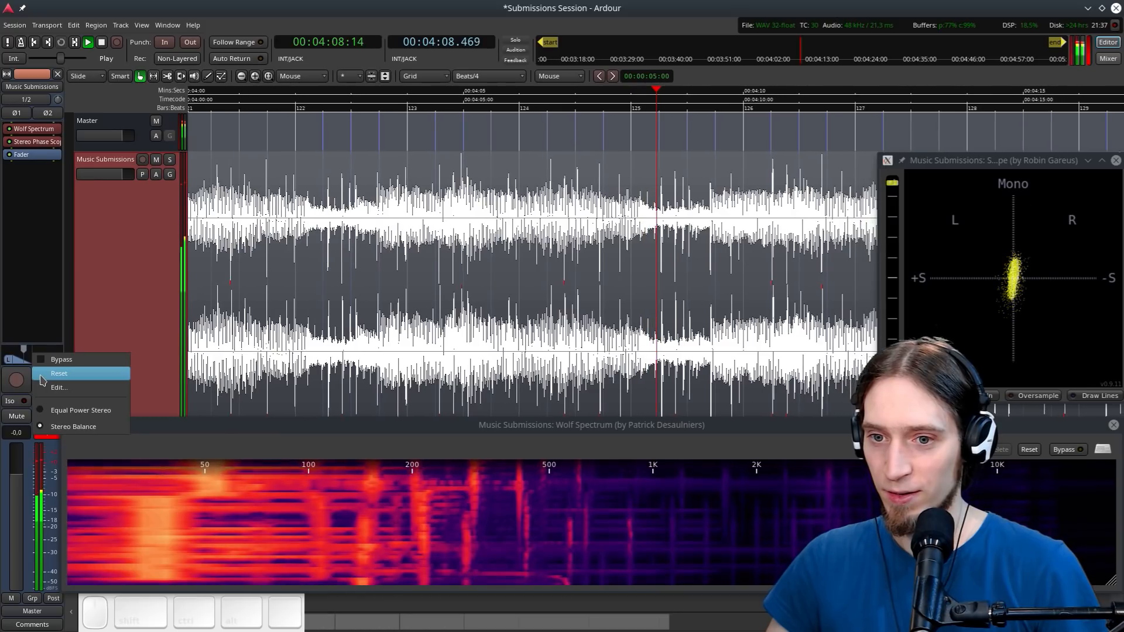
left_click(53, 373)
Check the edit dialog of the Music Submissions panner and bypass the panner
right_click(40, 364)
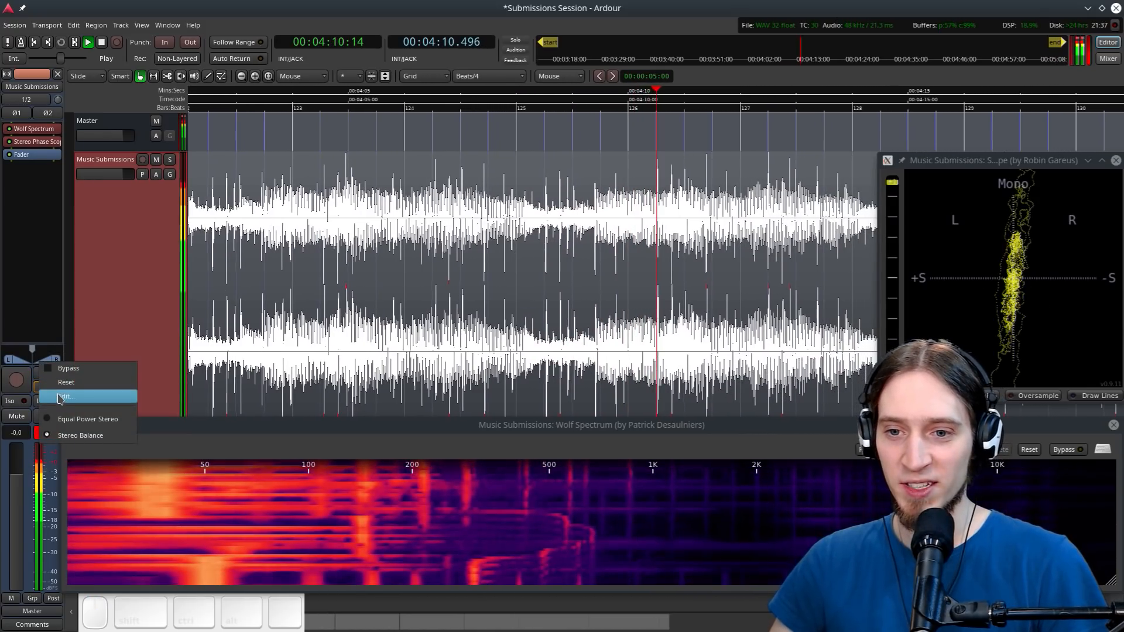
left_click(23, 339)
right_click(50, 356)
left_click(75, 389)
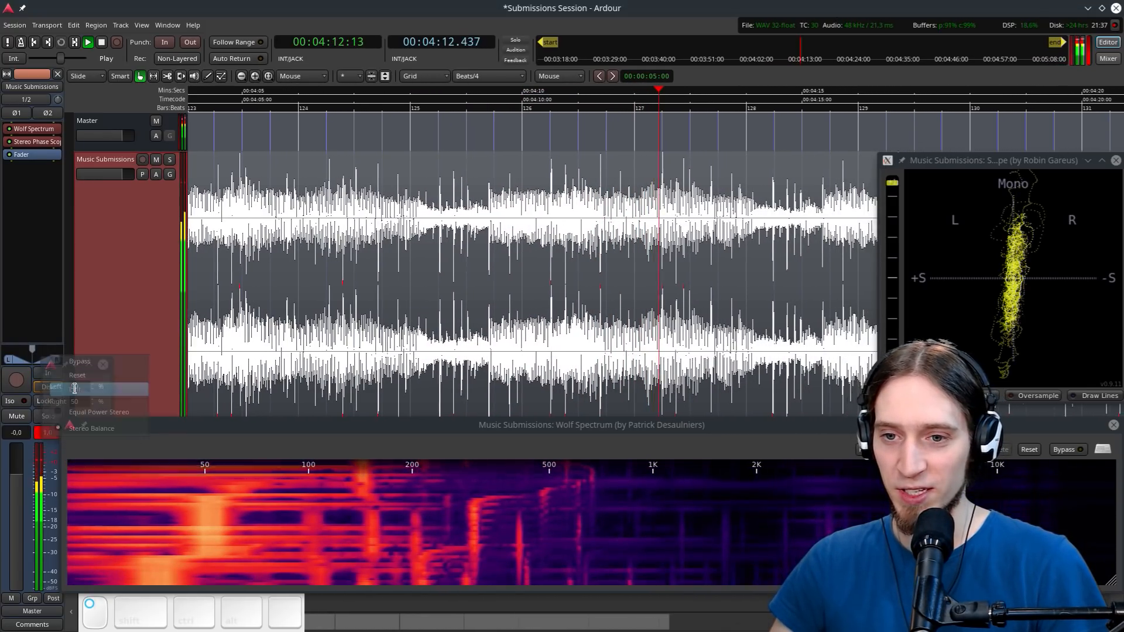
left_click(103, 365)
right_click(55, 354)
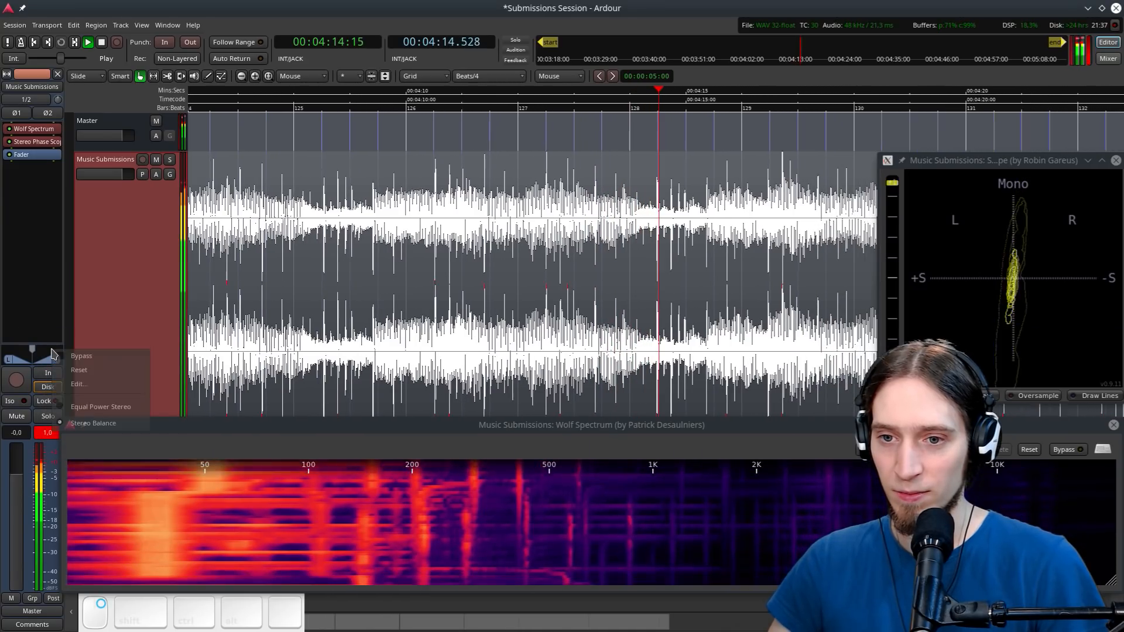
left_click(62, 358)
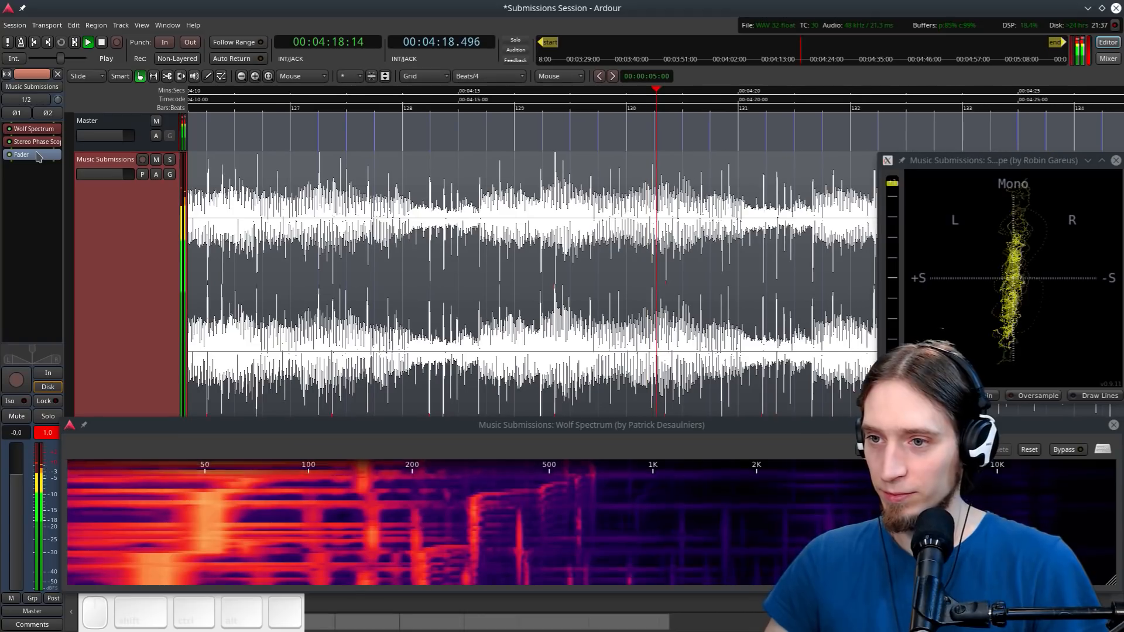
Insert the favorite plugin Calf Stereo Tools ahead of Wolf Spectrum, set its input balance to -0.18, and toggle its bypass
right_click(42, 129)
mouse_move(100, 134)
mouse_move(195, 139)
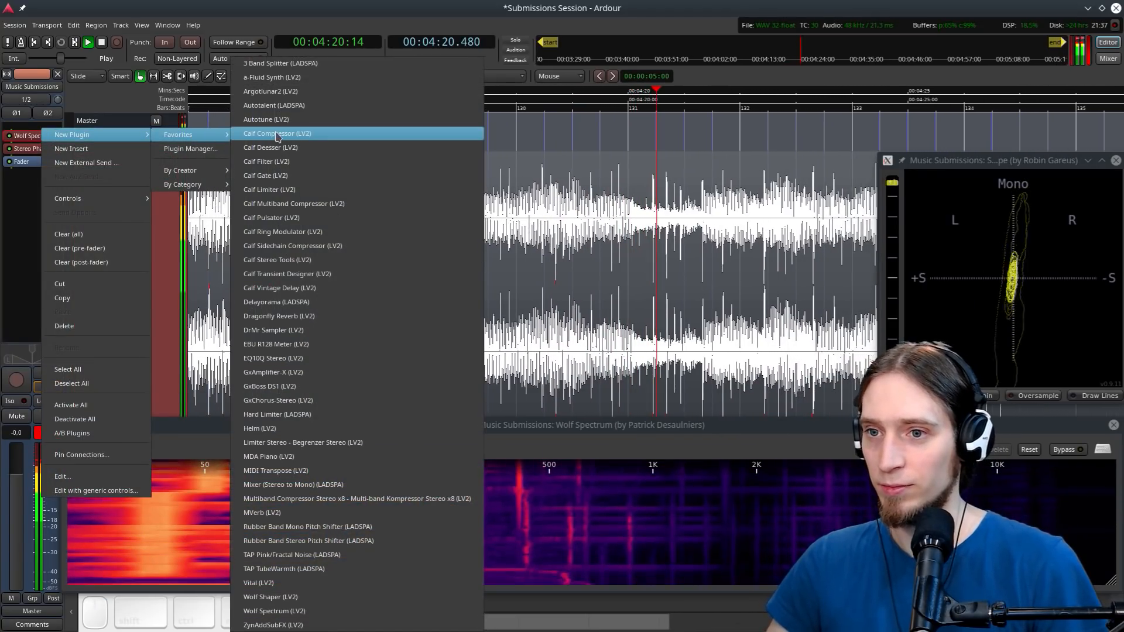
left_click(310, 259)
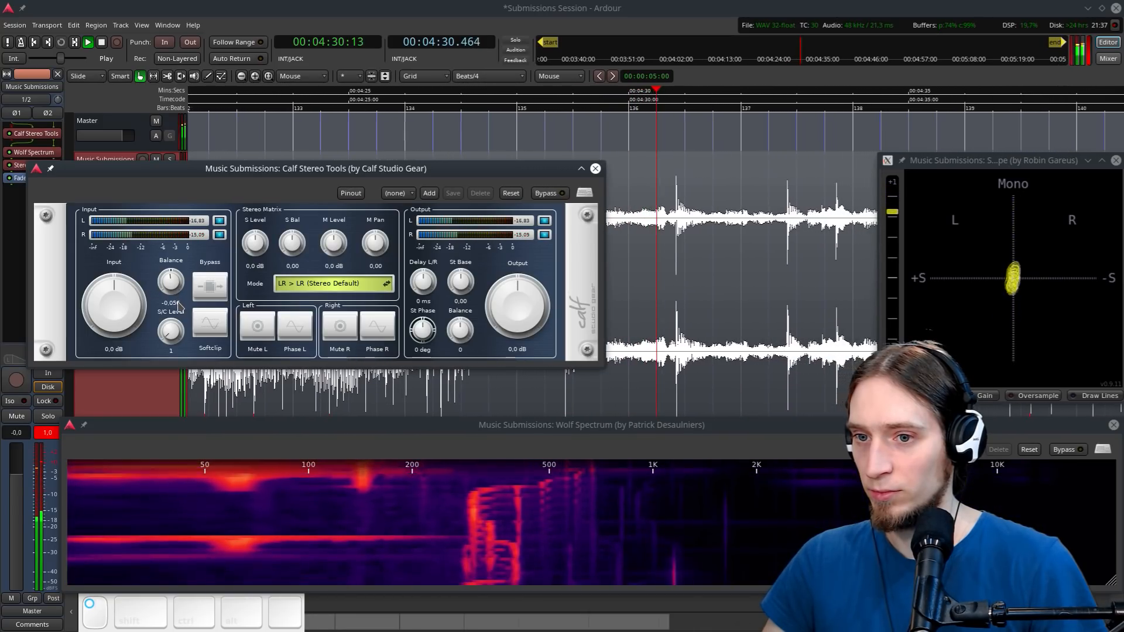
mouse_move(179, 305)
left_mouse_down()
mouse_move(182, 328)
mouse_move(179, 319)
left_mouse_up()
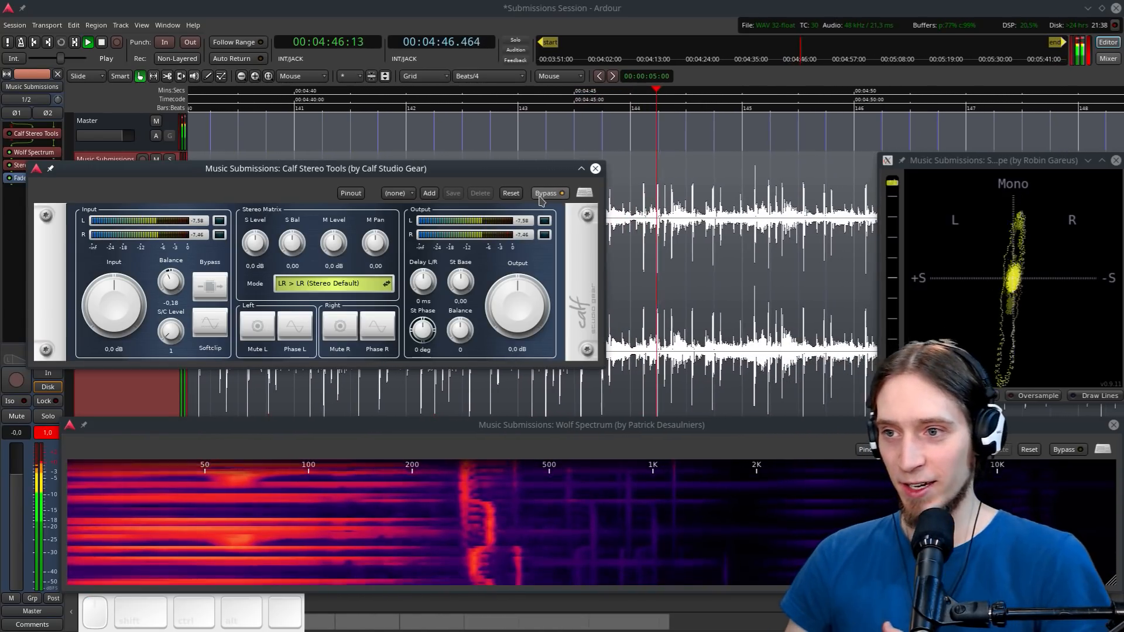
left_click(540, 197)
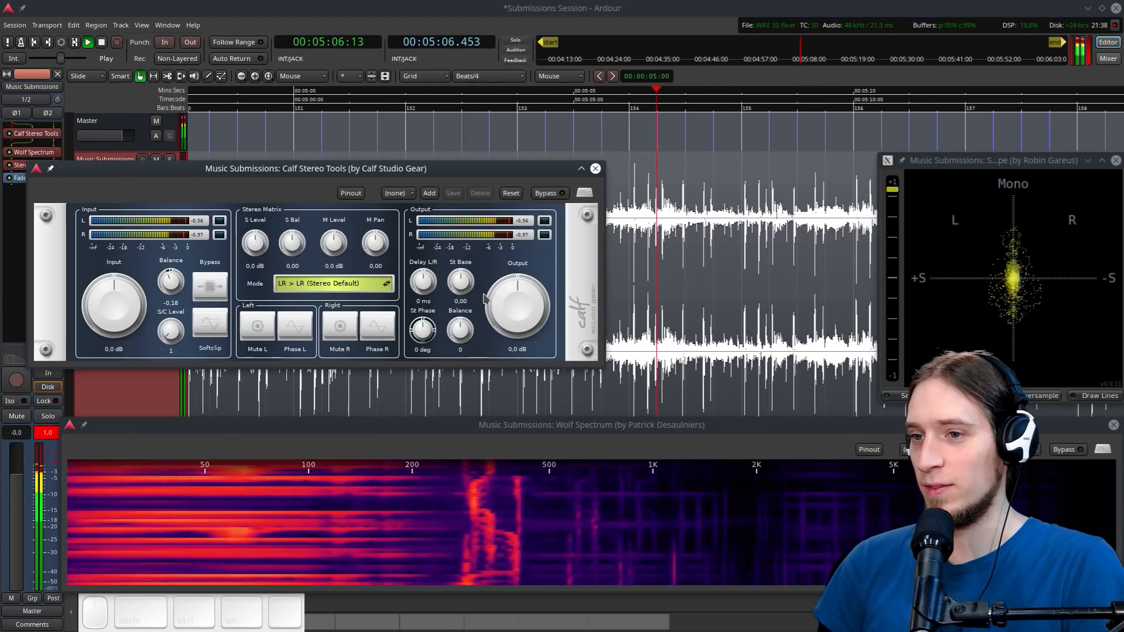
Switch to the browser spreadsheet, look through the submission notes, and dismiss its window
left_click(2, 292)
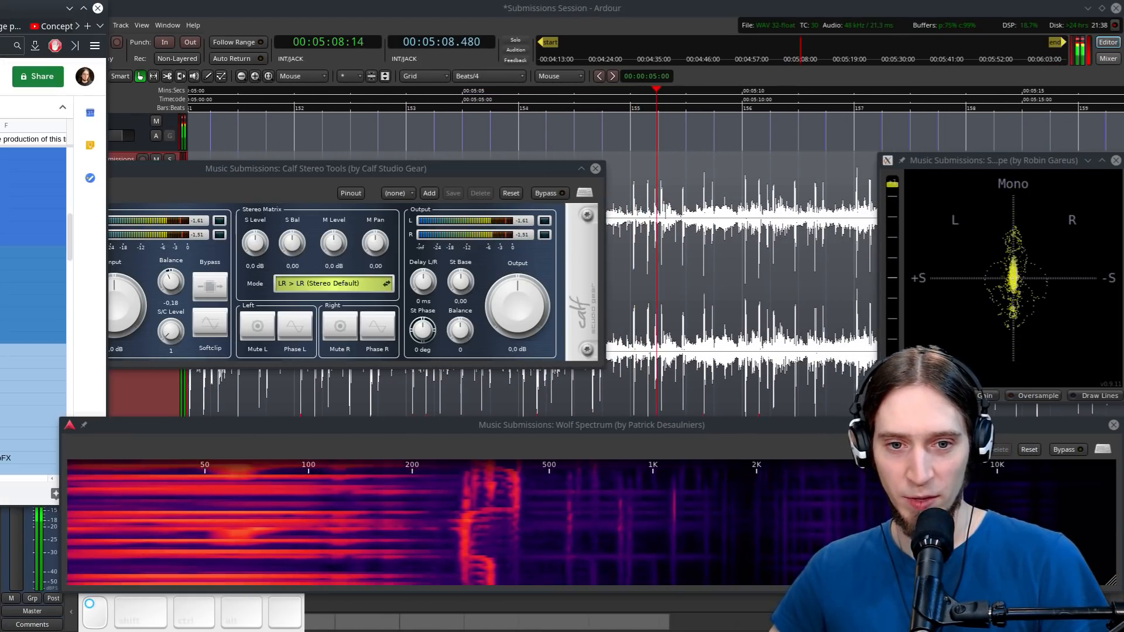
scroll(33, 322, "down", 1)
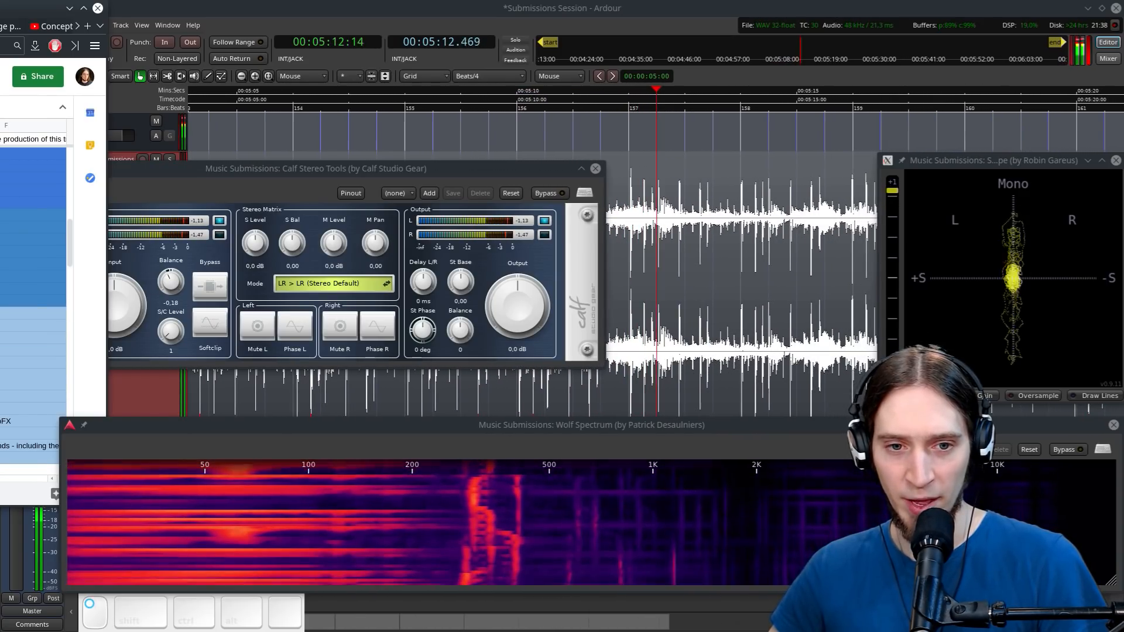
scroll(34, 292, "down", 2)
scroll(33, 293, "down", 3)
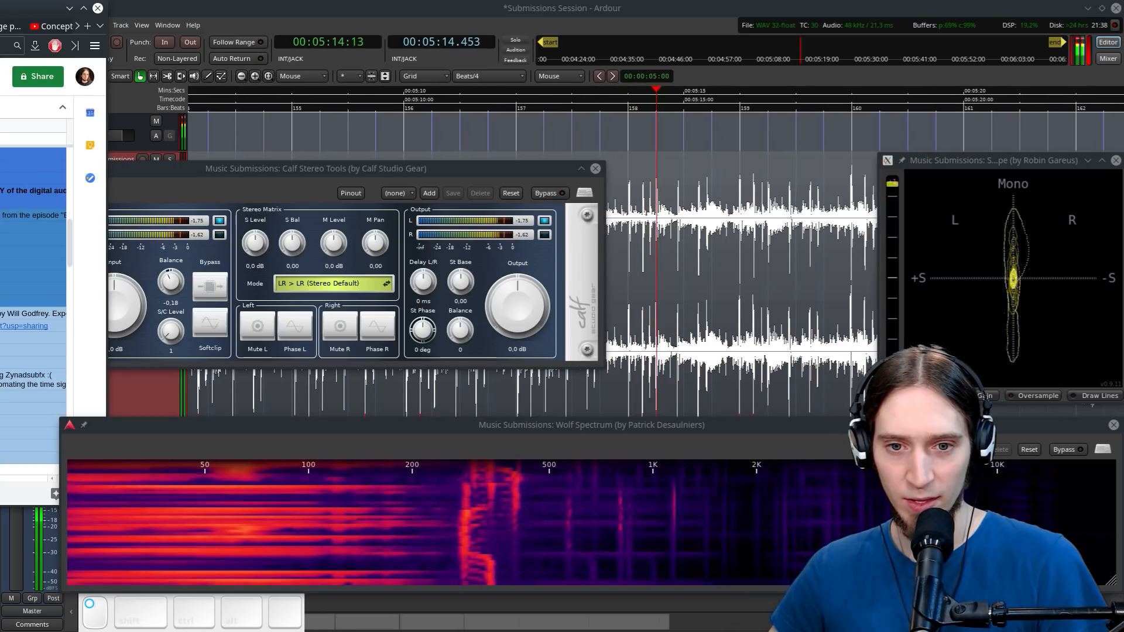
scroll(33, 293, "up", 5)
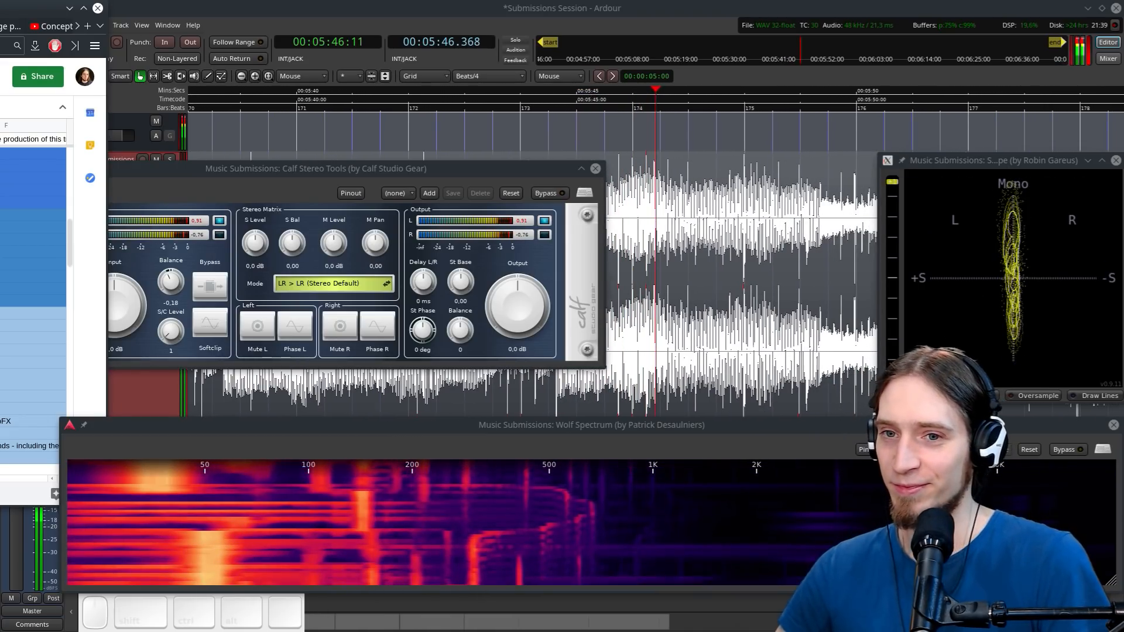
left_click(98, 8)
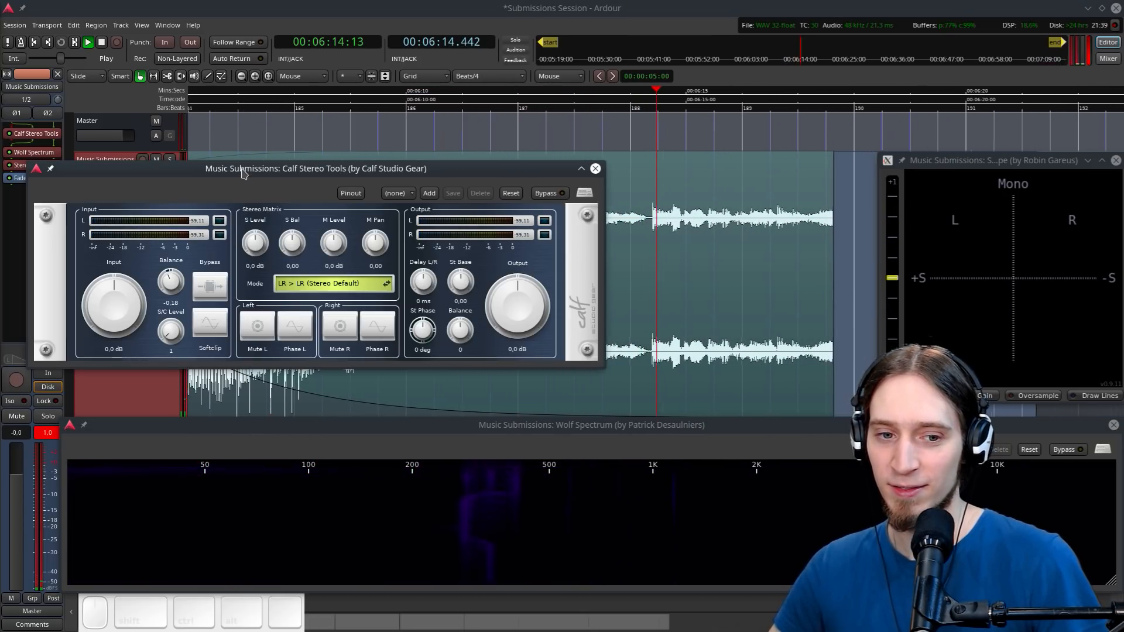
Bypass Calf Stereo Tools for the next submission and close its window
left_click_drag(243, 173, 265, 182)
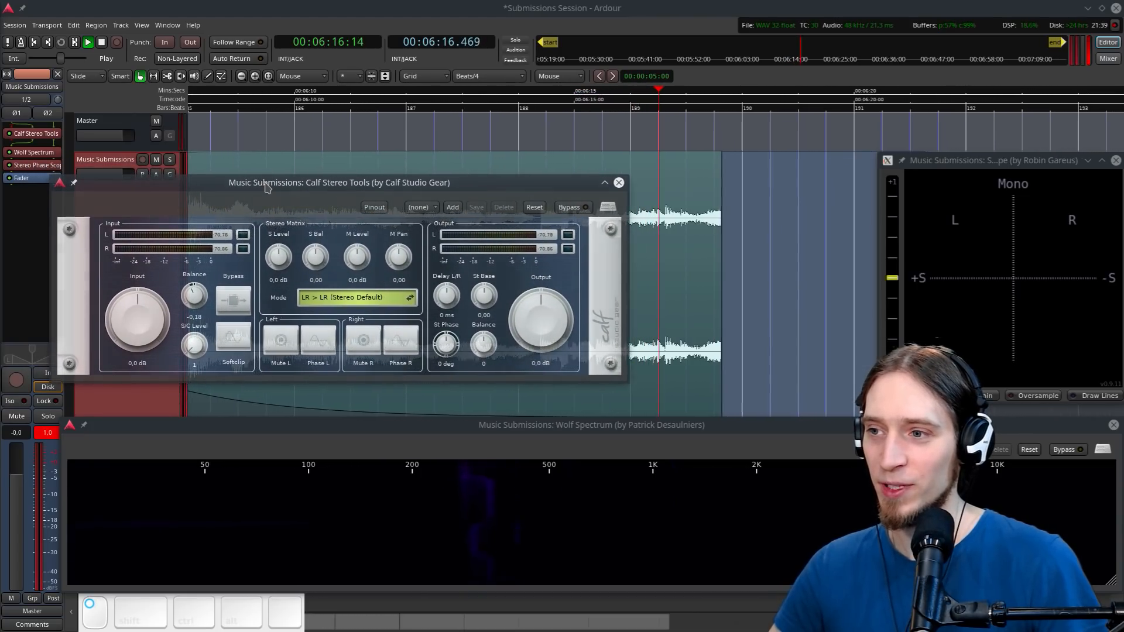
scroll(467, 156, "down", 1, "ctrl")
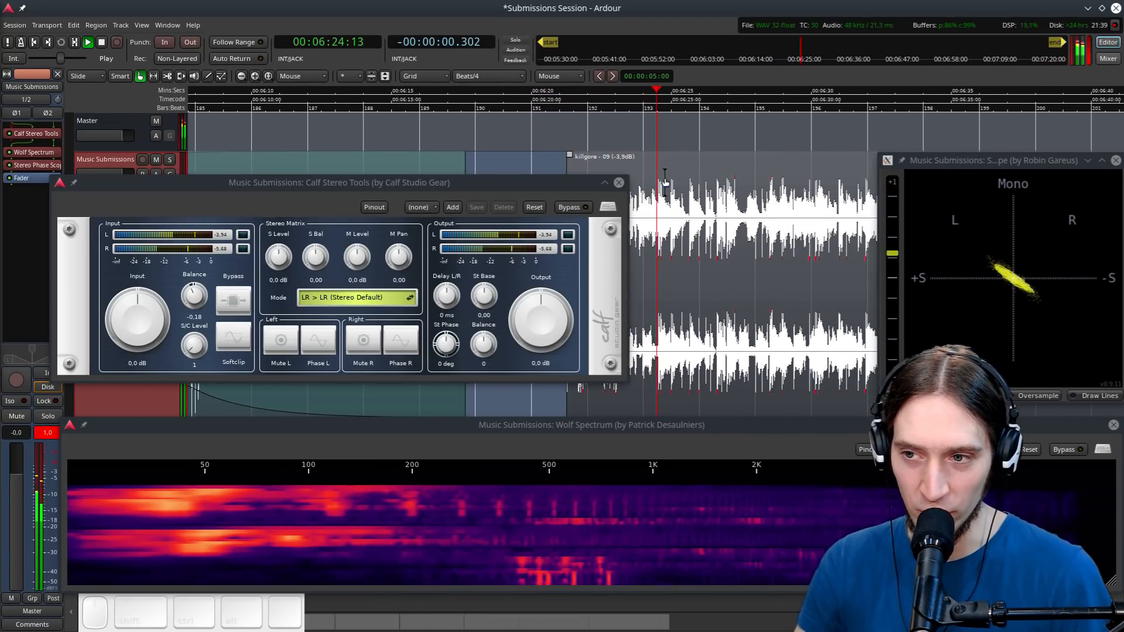
scroll(691, 232, "up", 2, "ctrl")
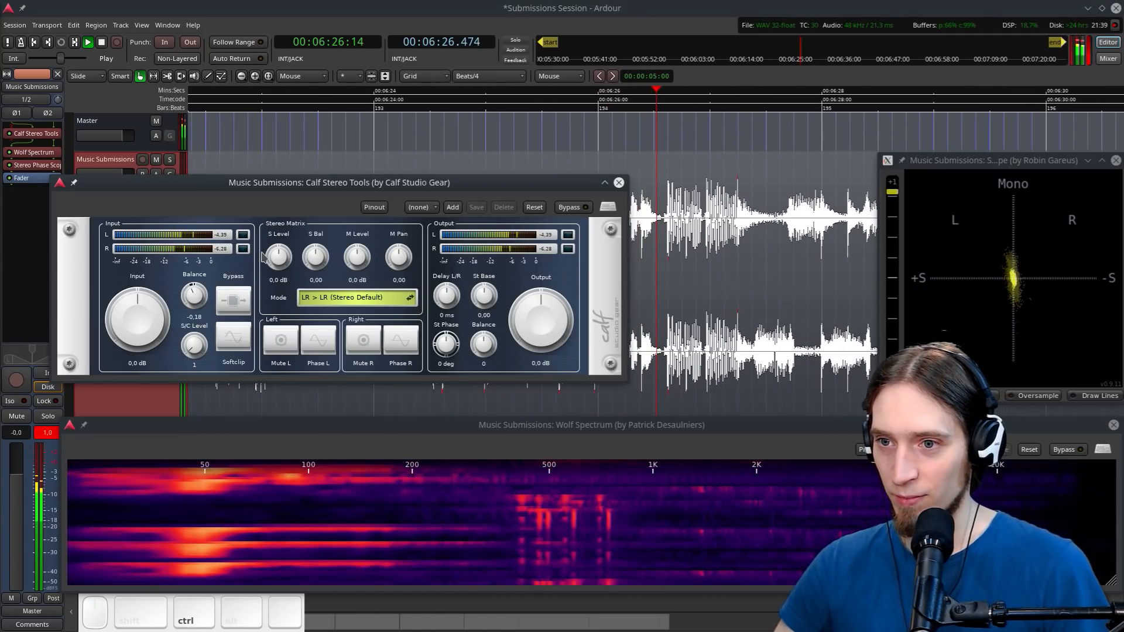
left_click(576, 209)
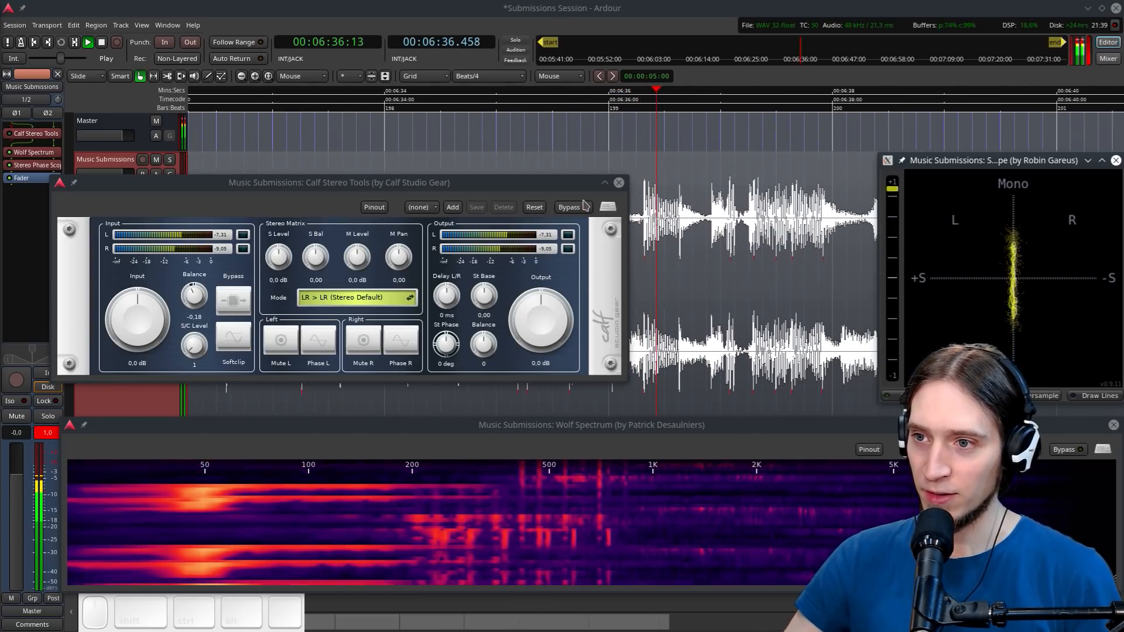
left_click(619, 183)
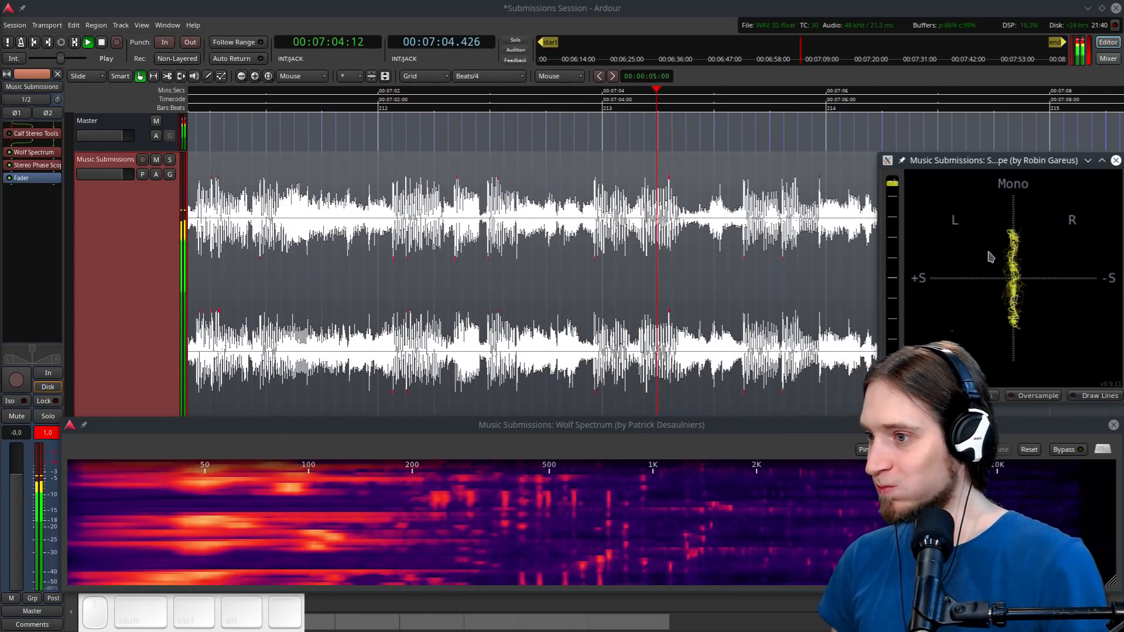
Enable Oversample on the Stereo Phase Scope and bring the Wolf Spectrum window back in front of it
left_click(1029, 397)
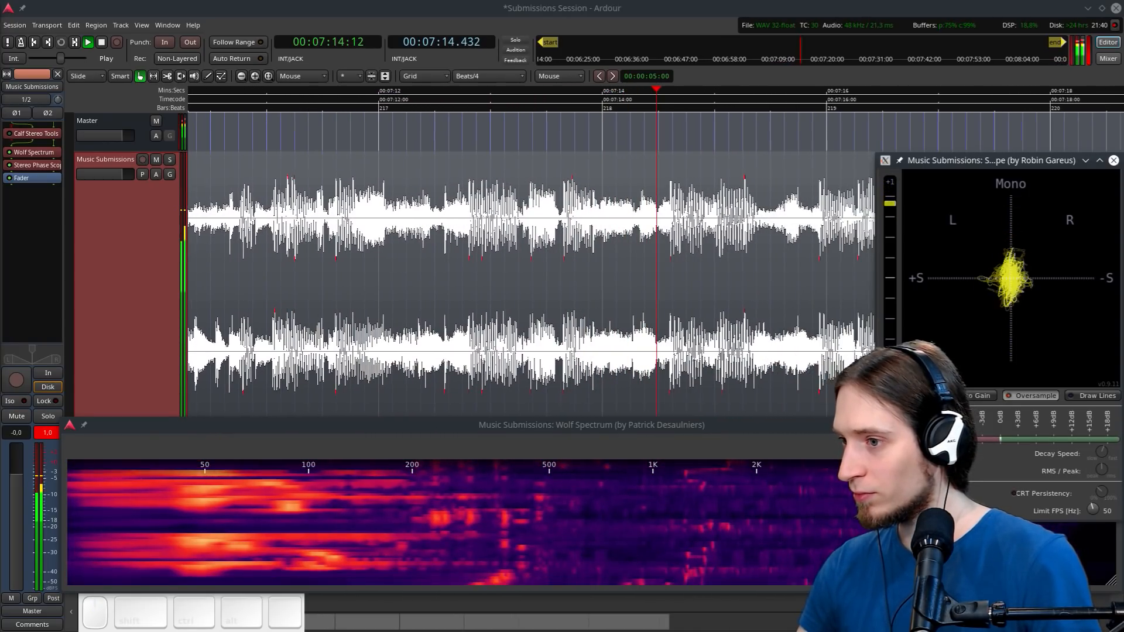
left_click(855, 427)
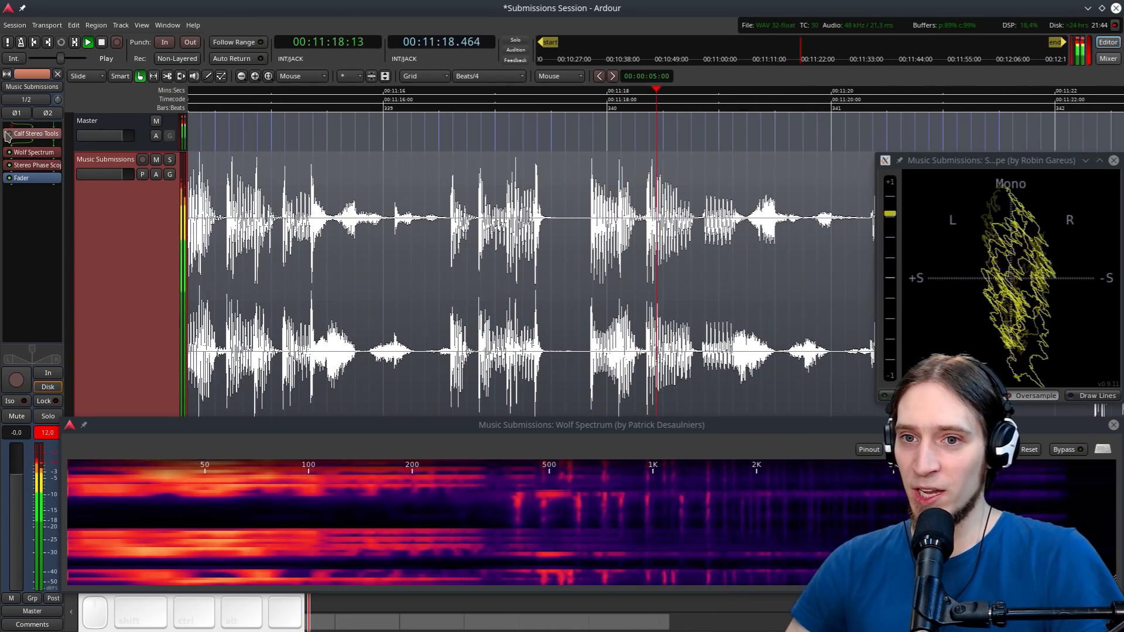
Reopen Calf Stereo Tools with input balance 0 and audition LR > L+R (Mono Sum L+R) before restoring LR > LR (Stereo Default)
double_click(35, 134)
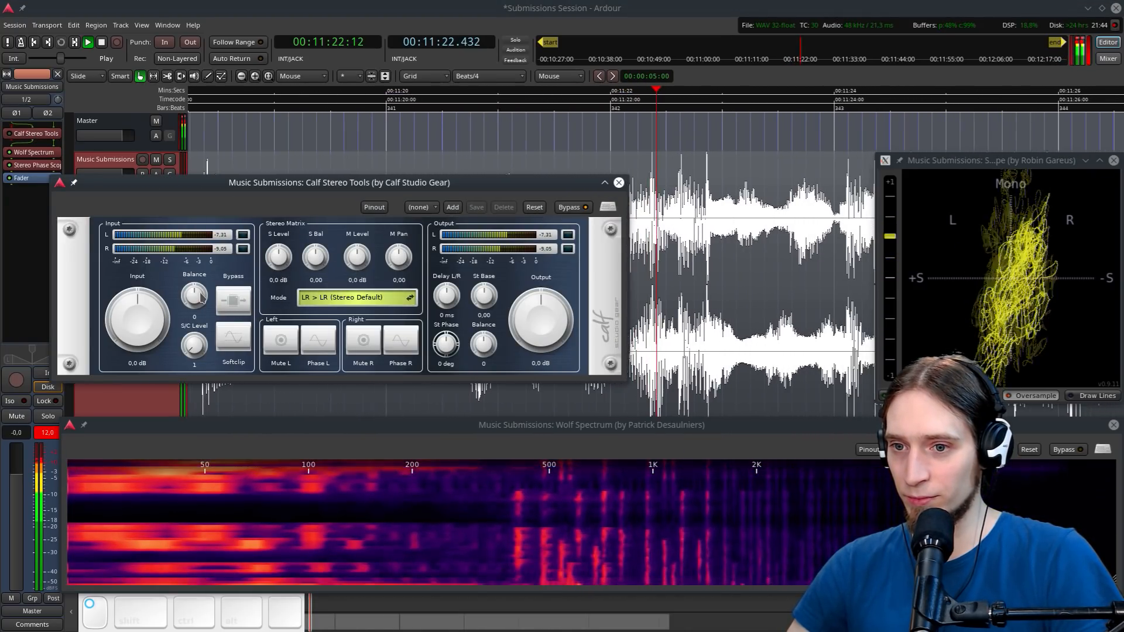
left_click(360, 297)
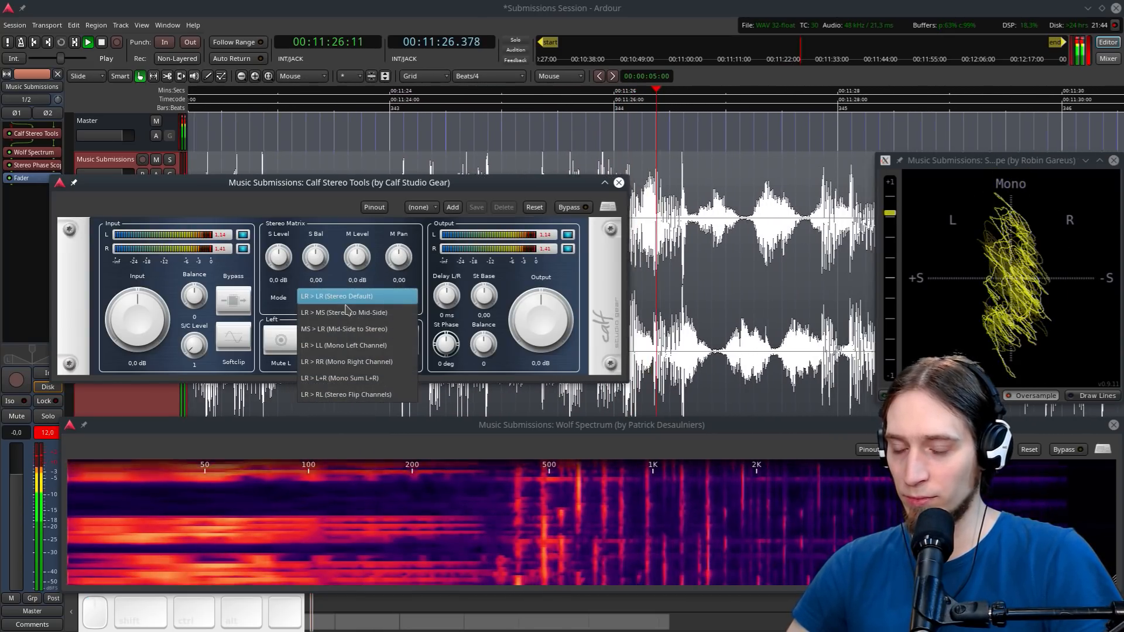
left_click(395, 379)
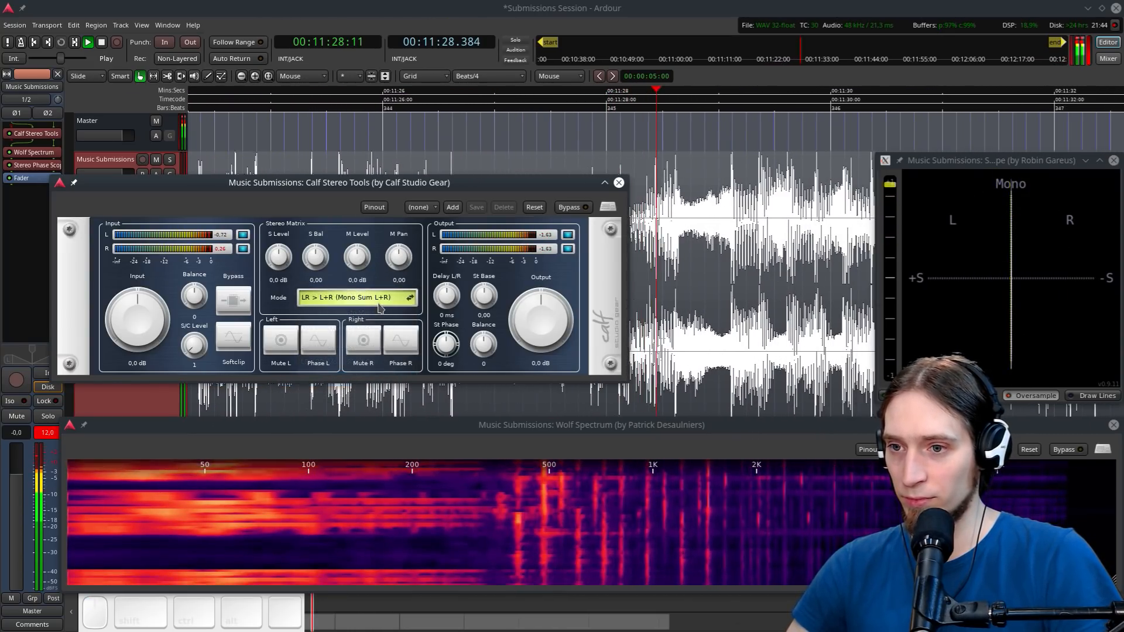
left_click(376, 303)
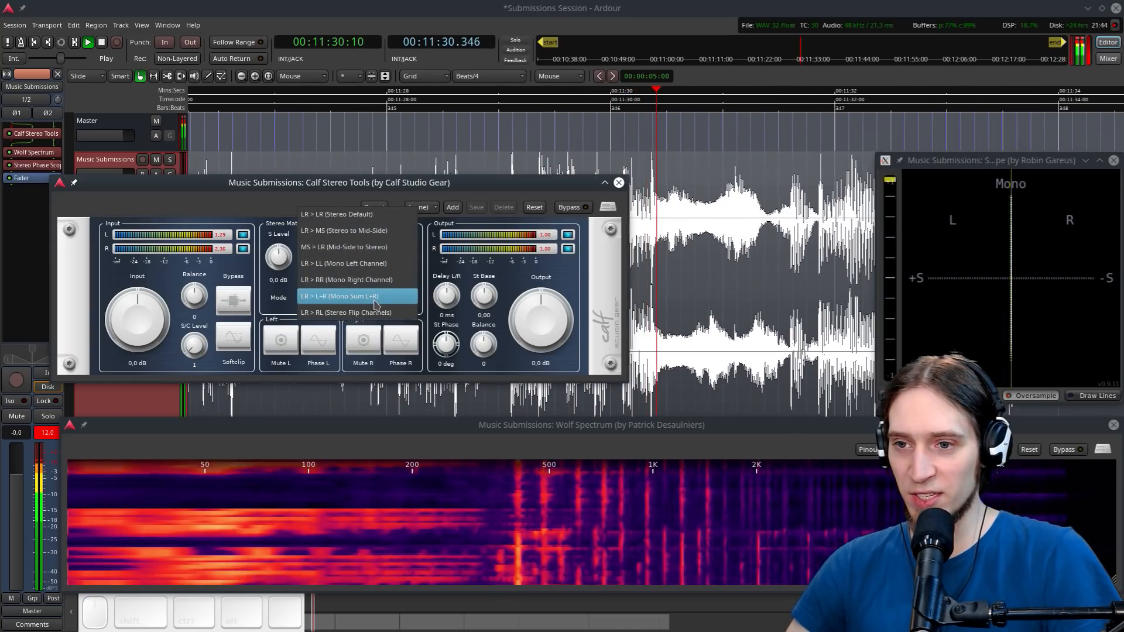
left_click(389, 214)
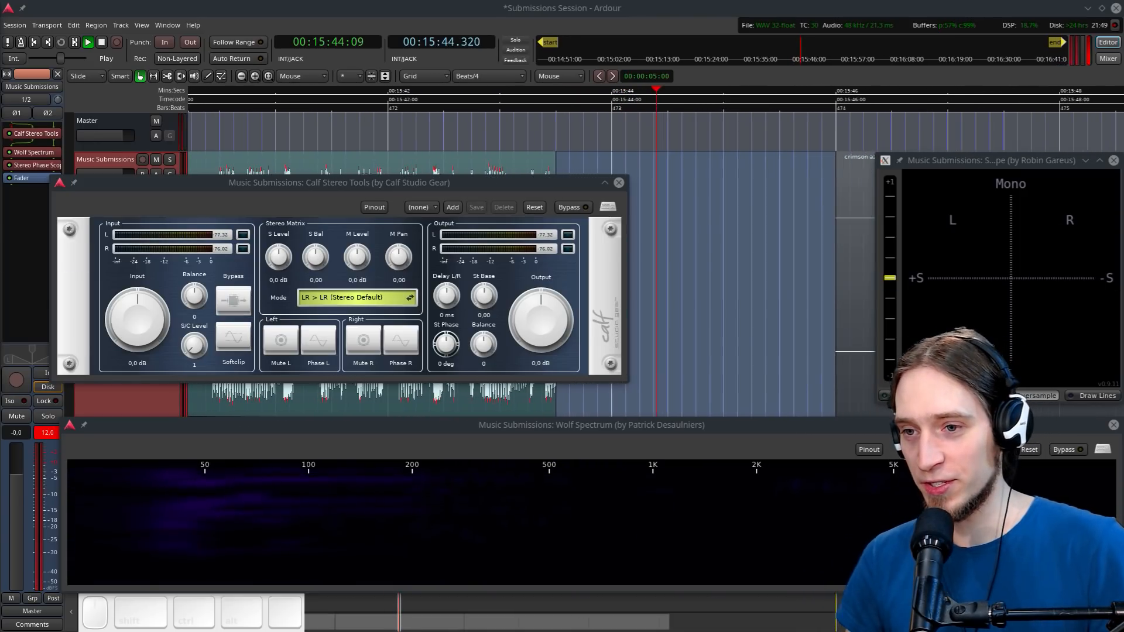
Stop playback, place the playhead just before the start of the crimson azure region, and resume playing
key("space")
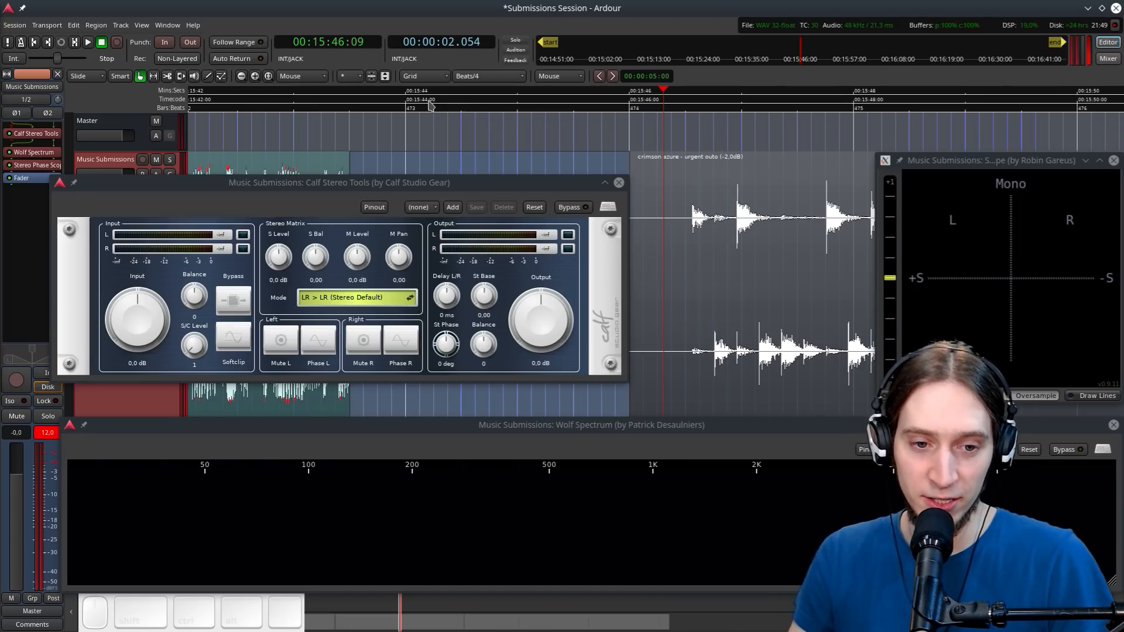
left_click(601, 104)
key("space")
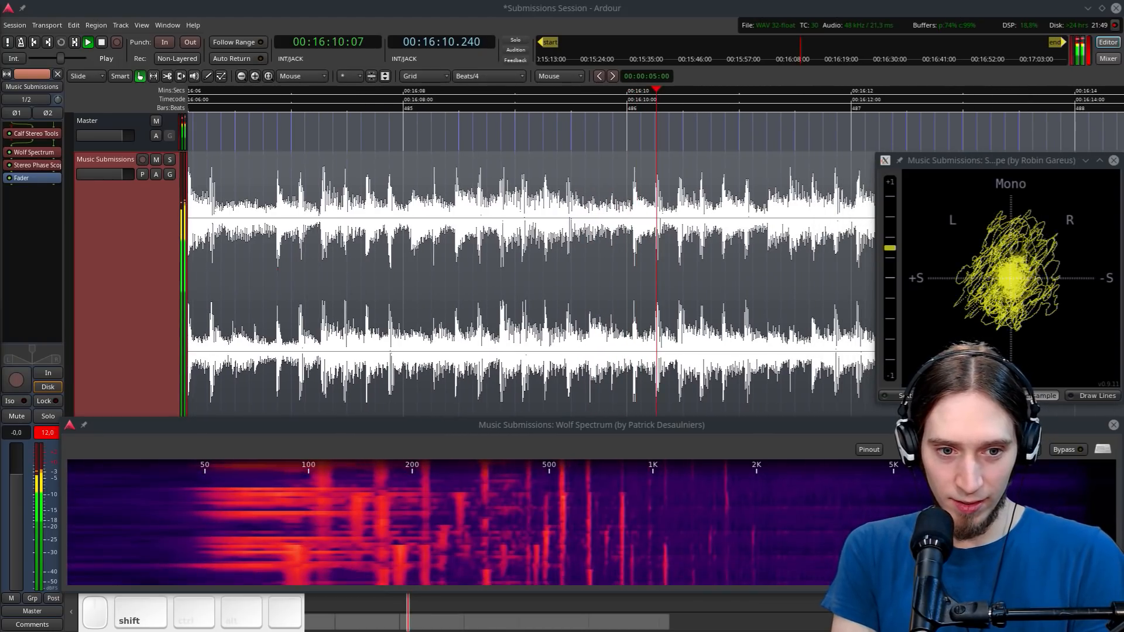
key("shift+s")
key("shift+a")
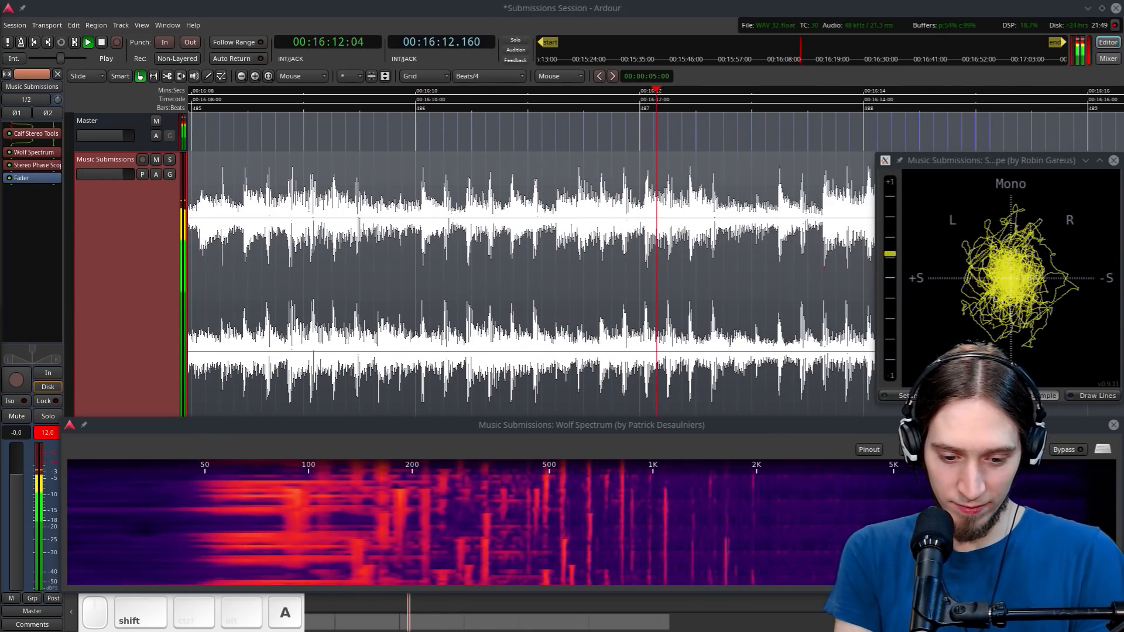
key("shift+space")
key("o")
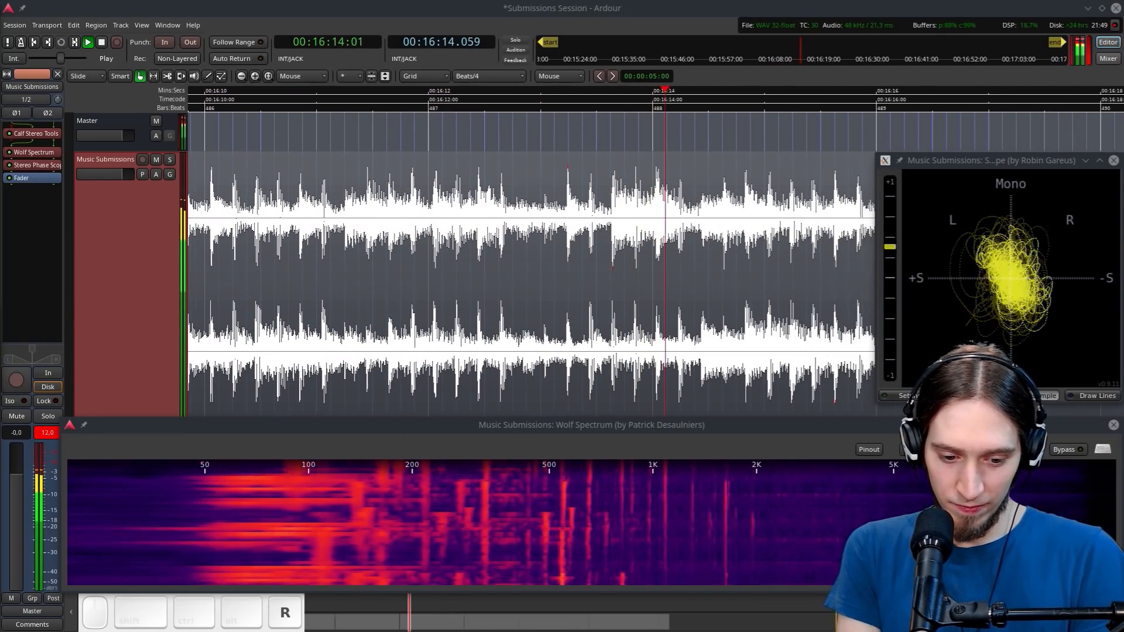
key("u")
key("b")
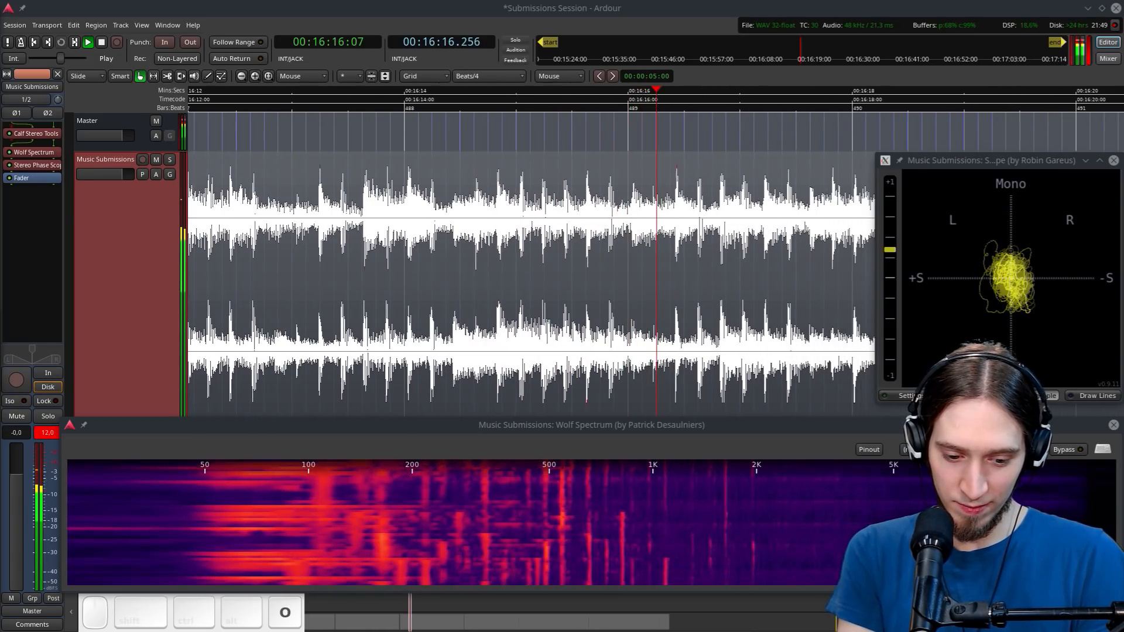
key("space")
key("e")
key("shift+d")
key("Return")
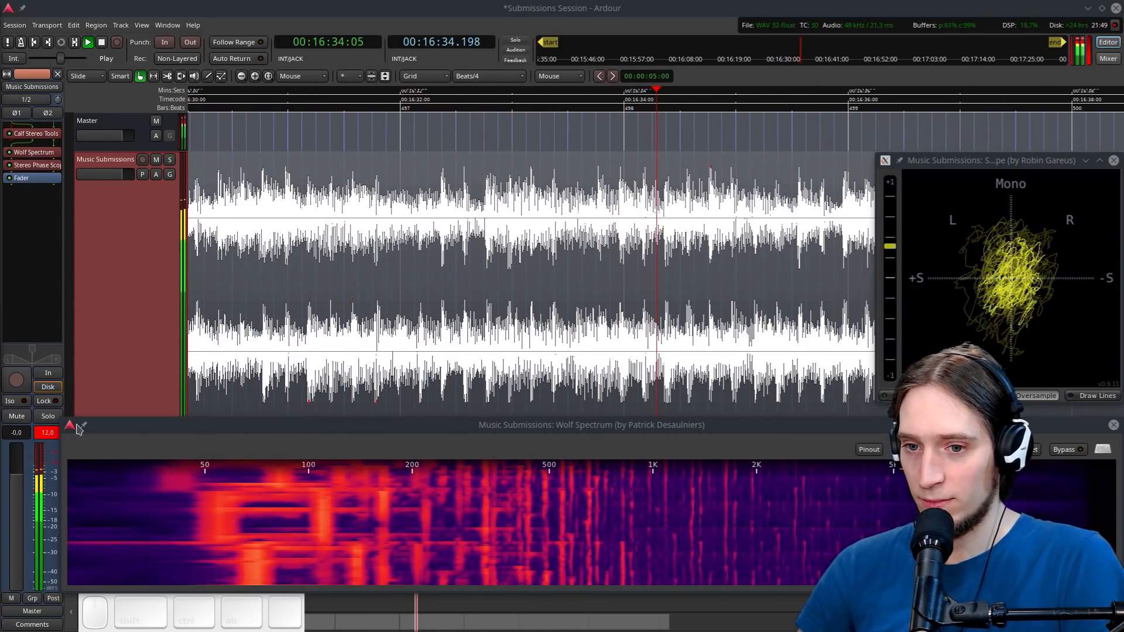
Reset the peak level reading on the Music Submissions channel strip
left_click(48, 433)
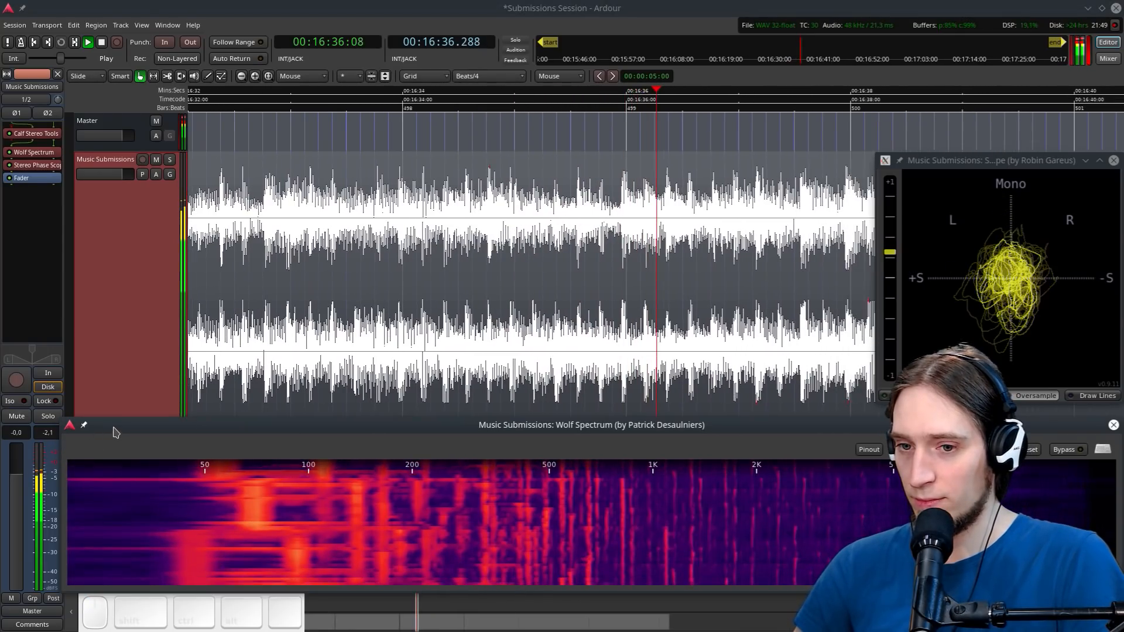
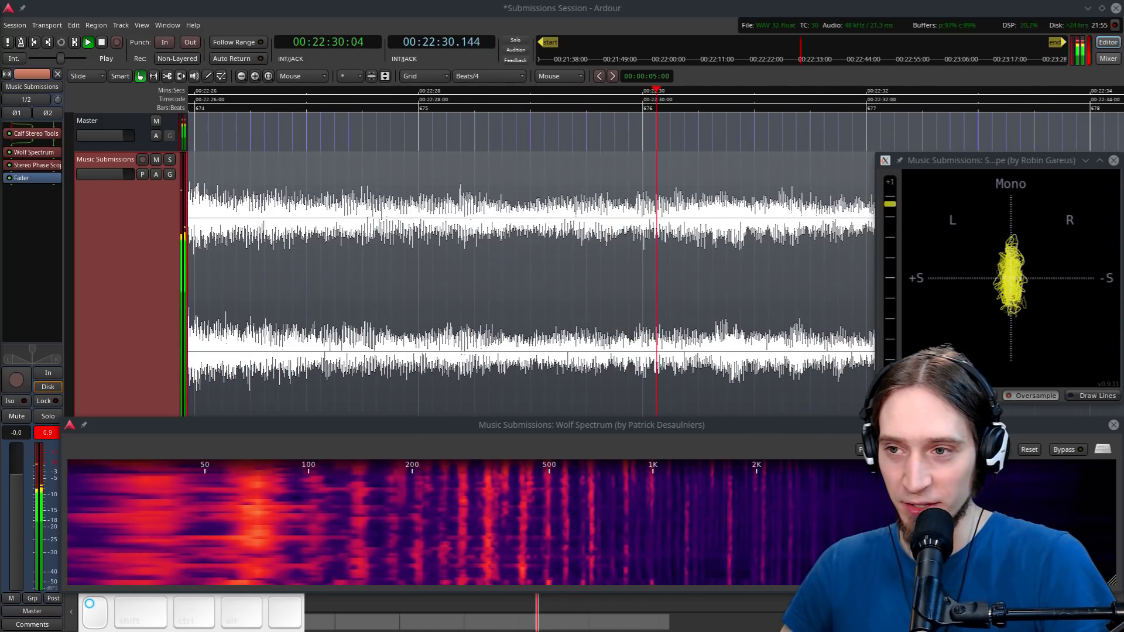
Switch to Falkon to view the LMMS Acronyms document in full screen, and return to the Ardour session
left_click_drag(0, 221, 397, 0)
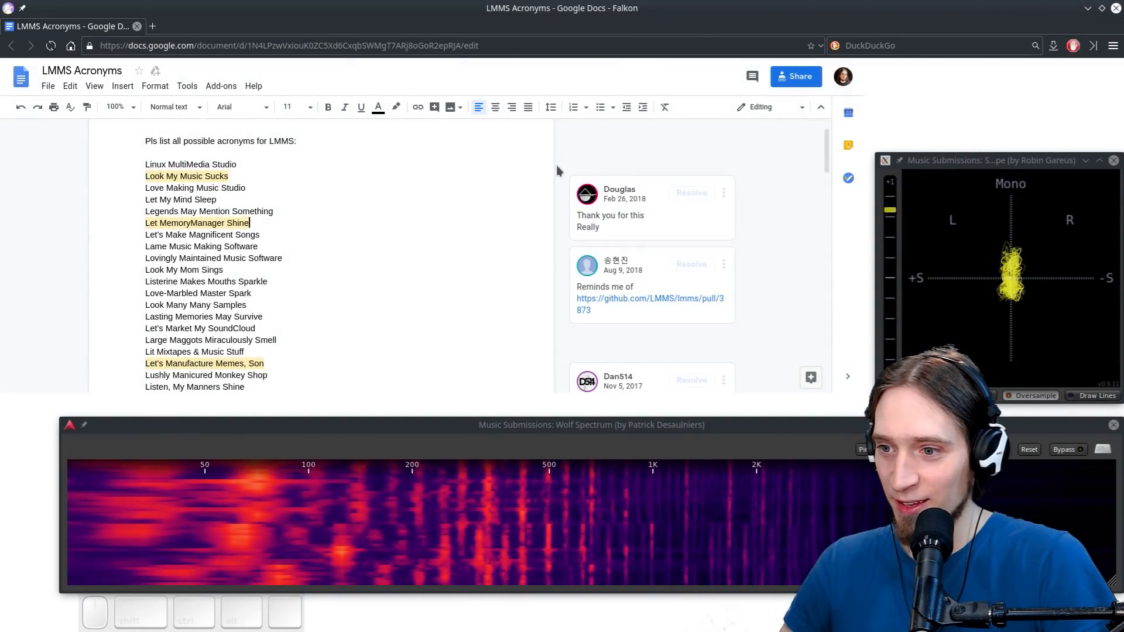
key("F11")
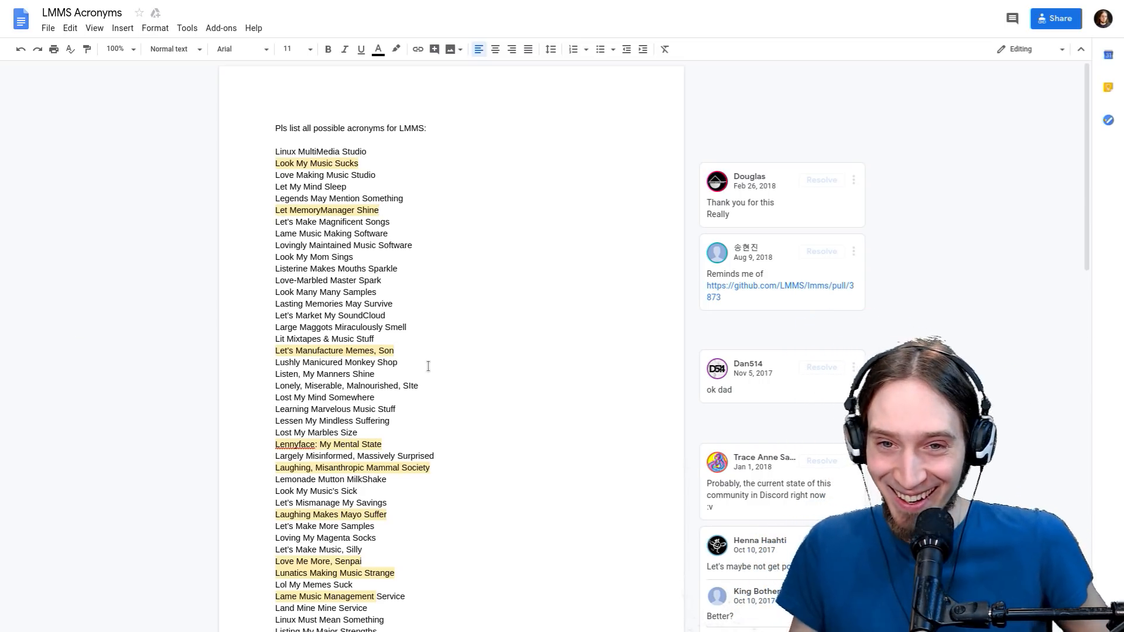
mouse_move(612, 2)
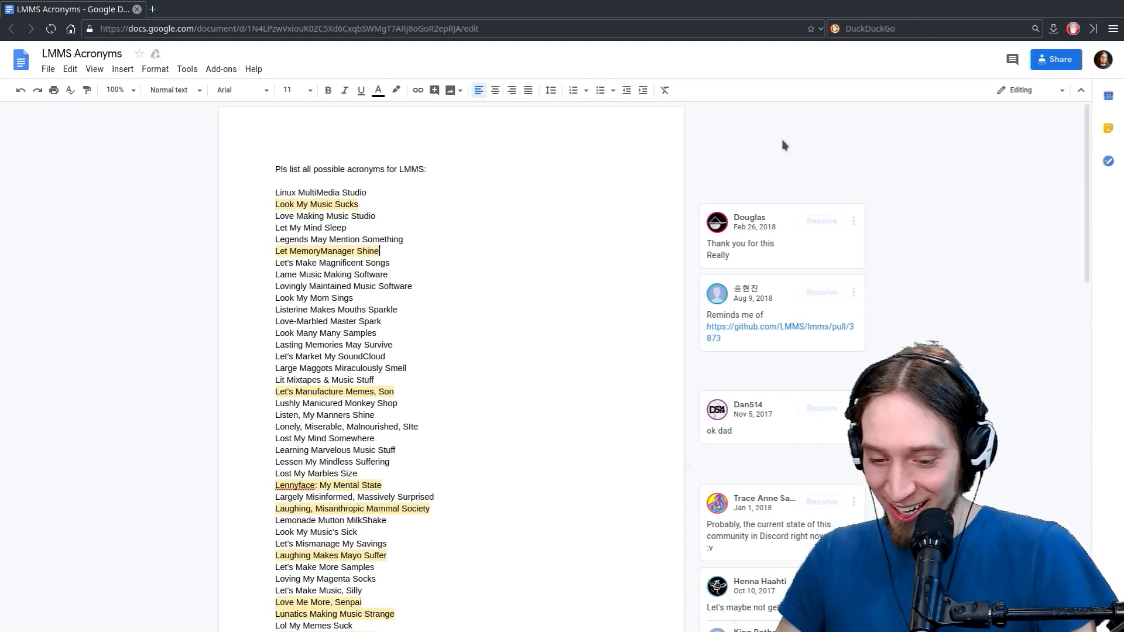
key("F11")
left_click_drag(452, 12, 0, 189)
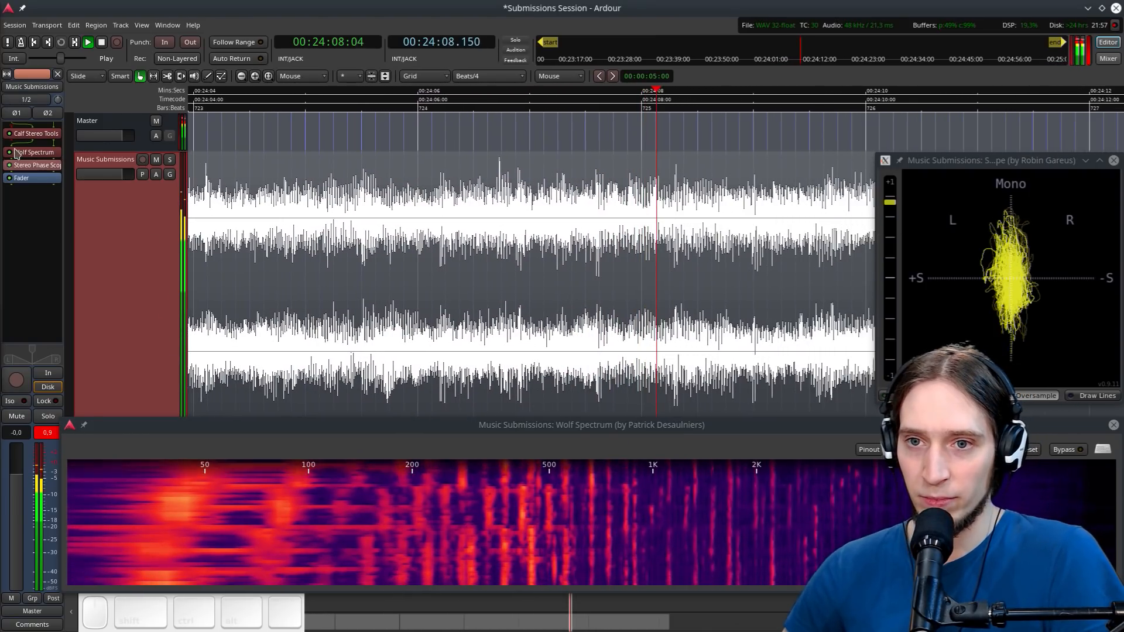
Add the favorite plugin EQ10Q Stereo to the Music Submissions track and place it above Calf Stereo Tools in the processor chain
right_click(35, 182)
mouse_move(88, 183)
mouse_move(175, 183)
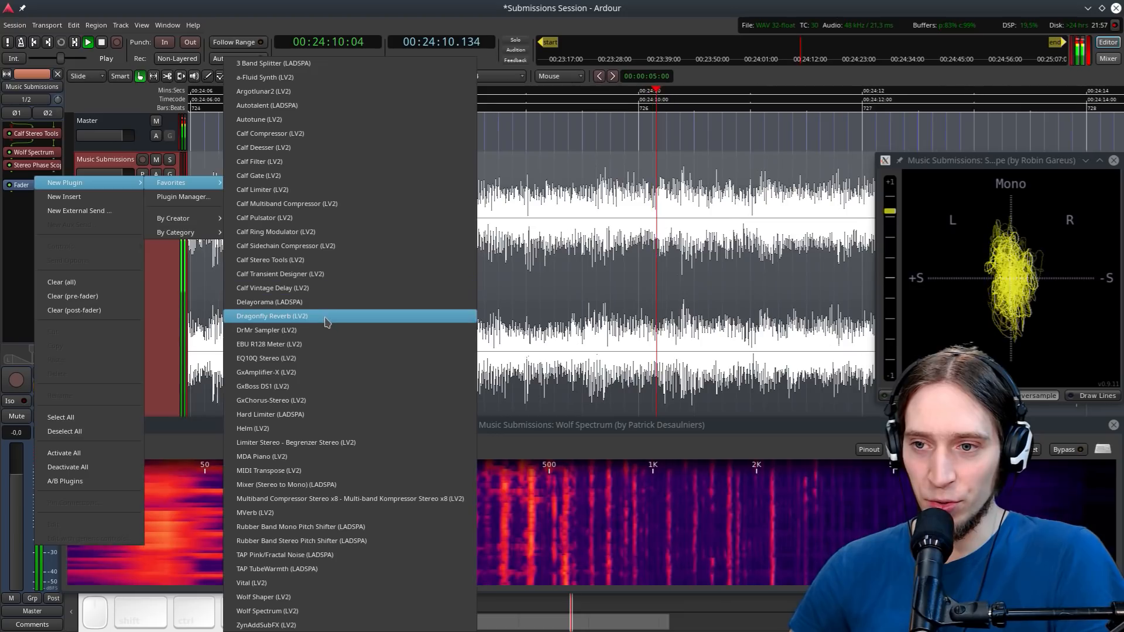
left_click(273, 365)
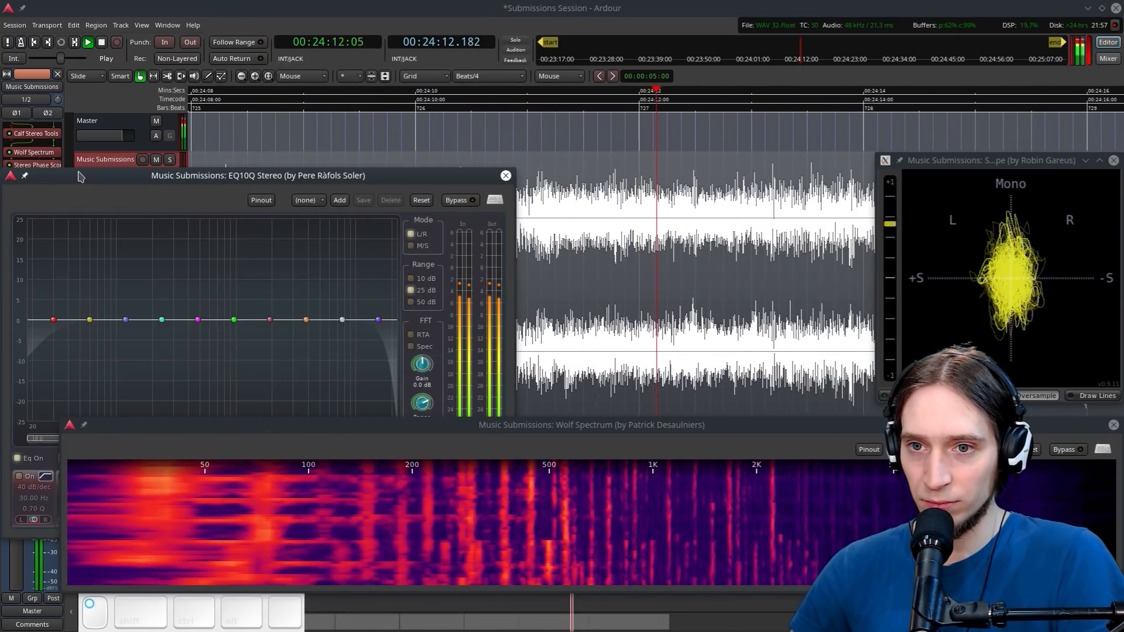
left_click_drag(78, 173, 78, 216)
double_click(39, 176)
left_click_drag(35, 177, 51, 129)
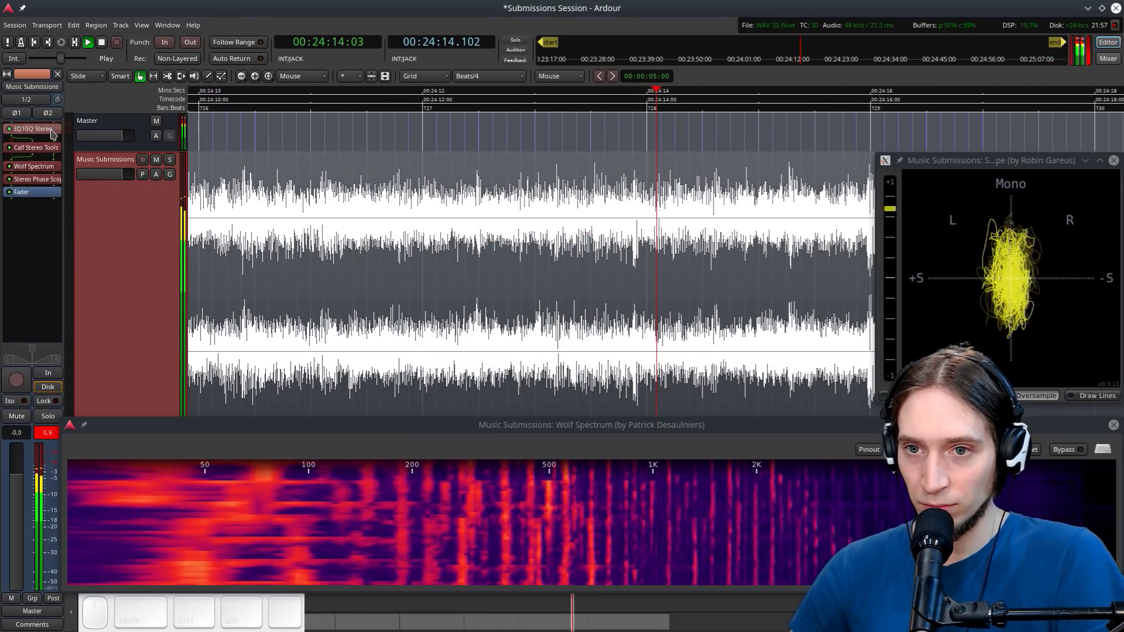
Set a high-shelf boost of about 9 dB near 6 kHz in EQ10Q Stereo, bypass the plugin and close its window
double_click(52, 134)
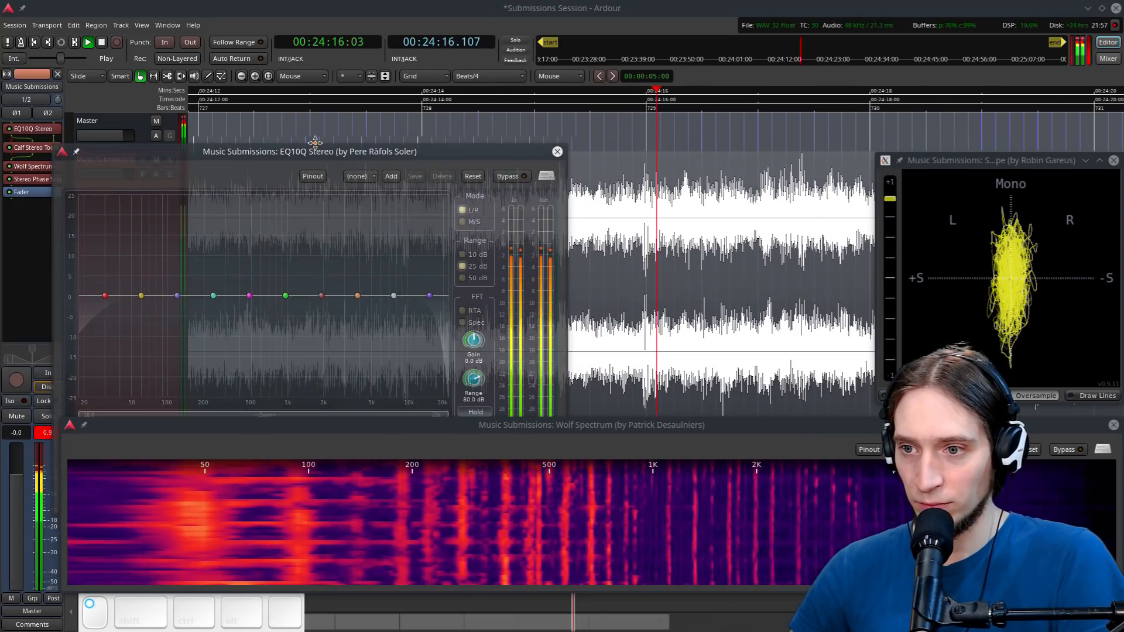
left_click_drag(389, 270, 377, 234)
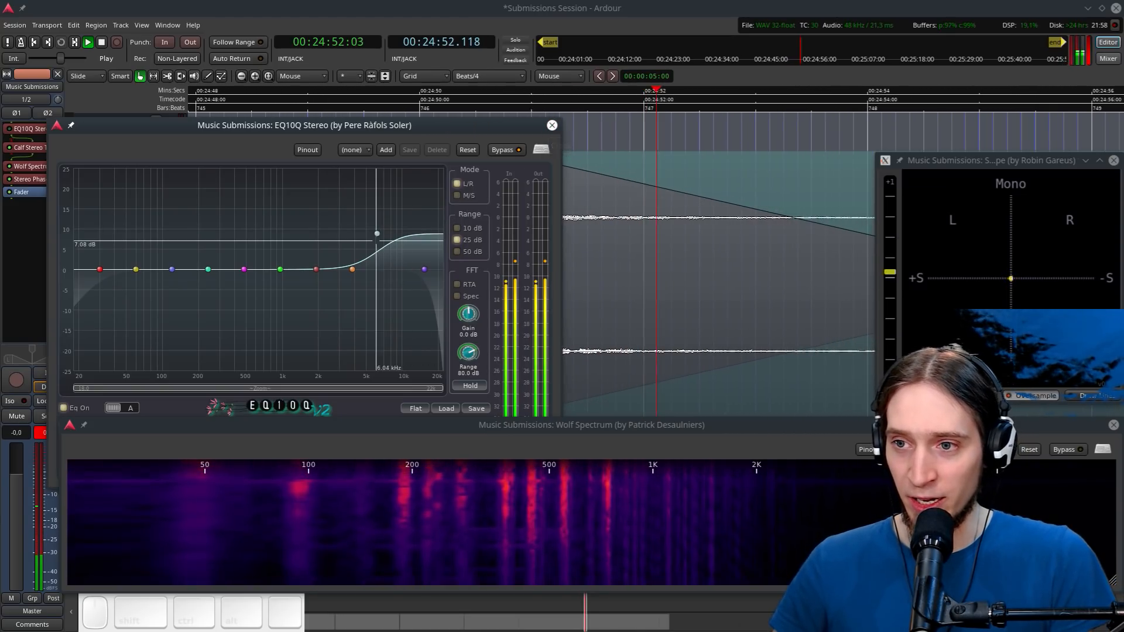
left_click(552, 126)
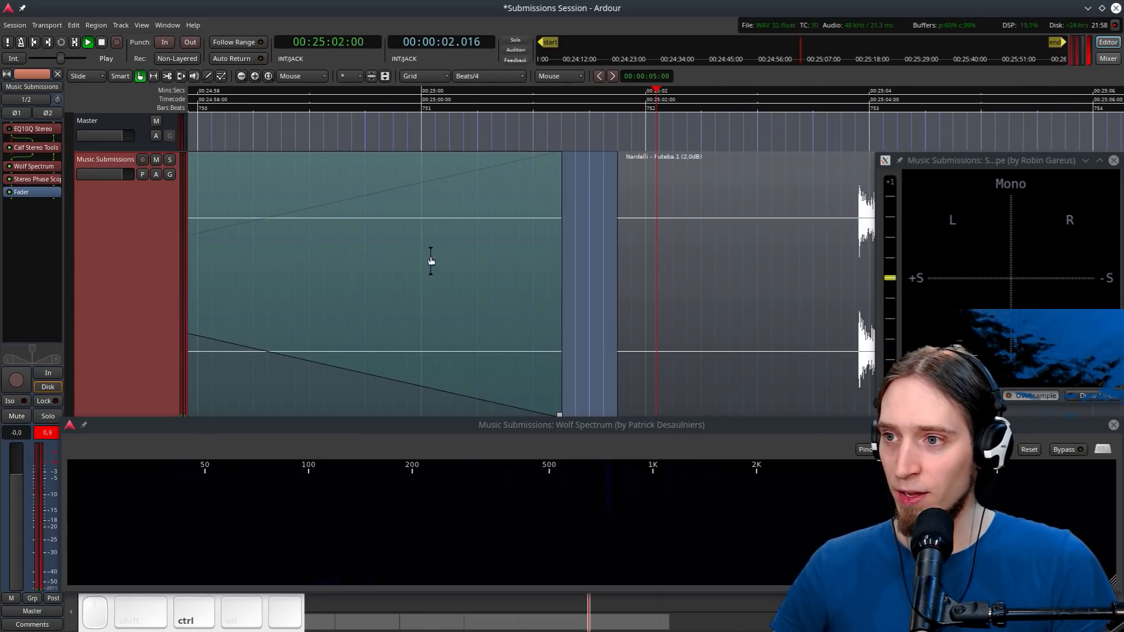
scroll(431, 256, "down", 3, "ctrl")
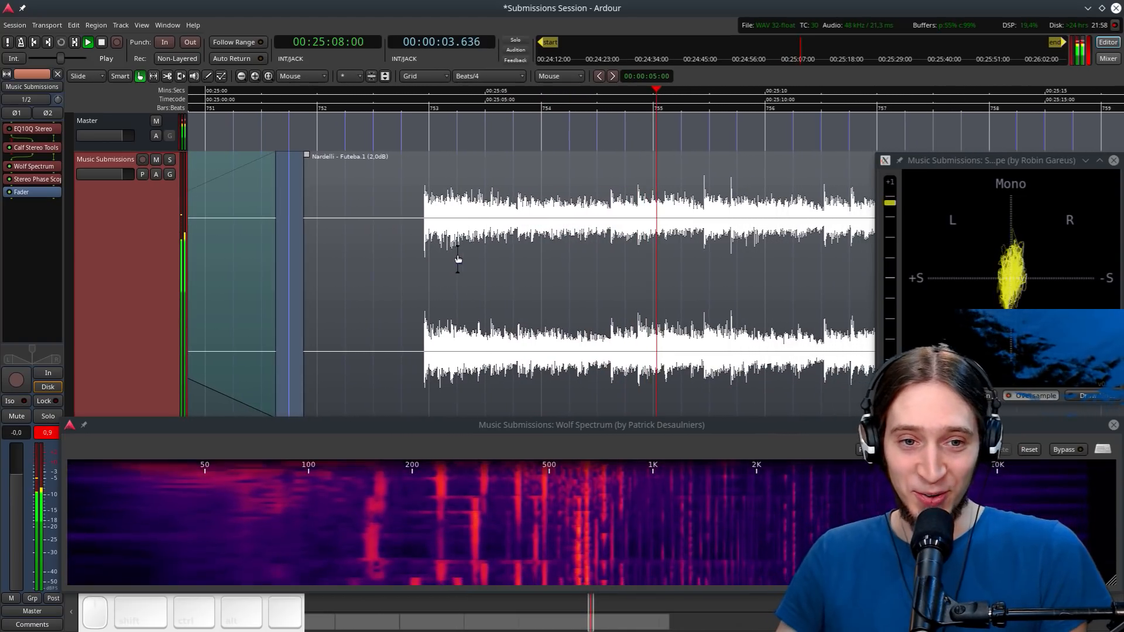
left_click(487, 274)
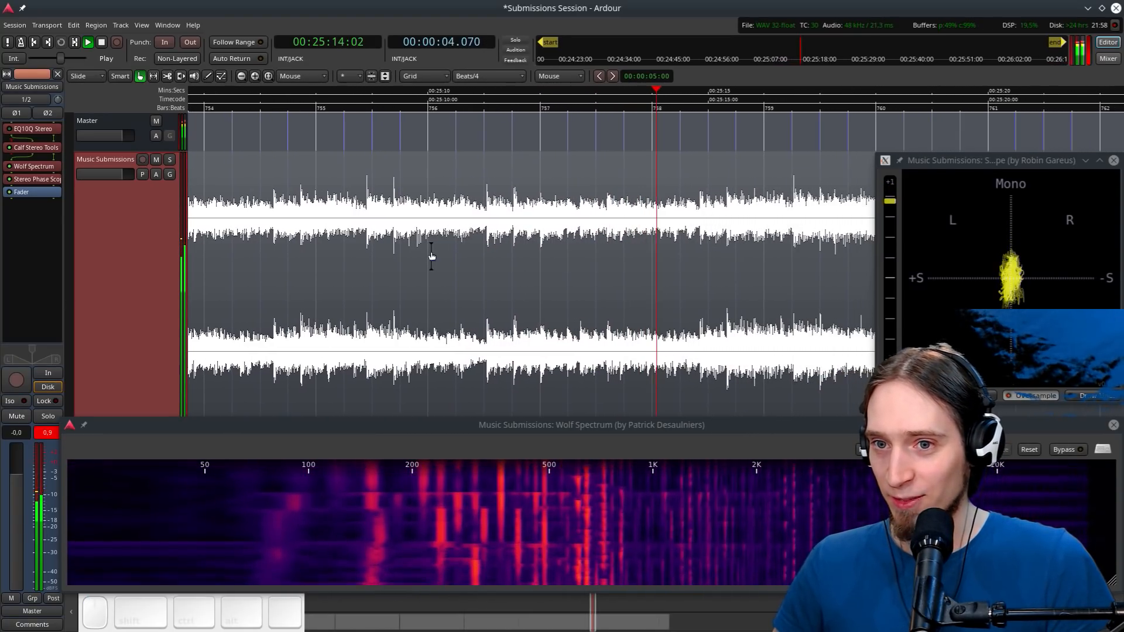
scroll(502, 242, "down", 3, "ctrl")
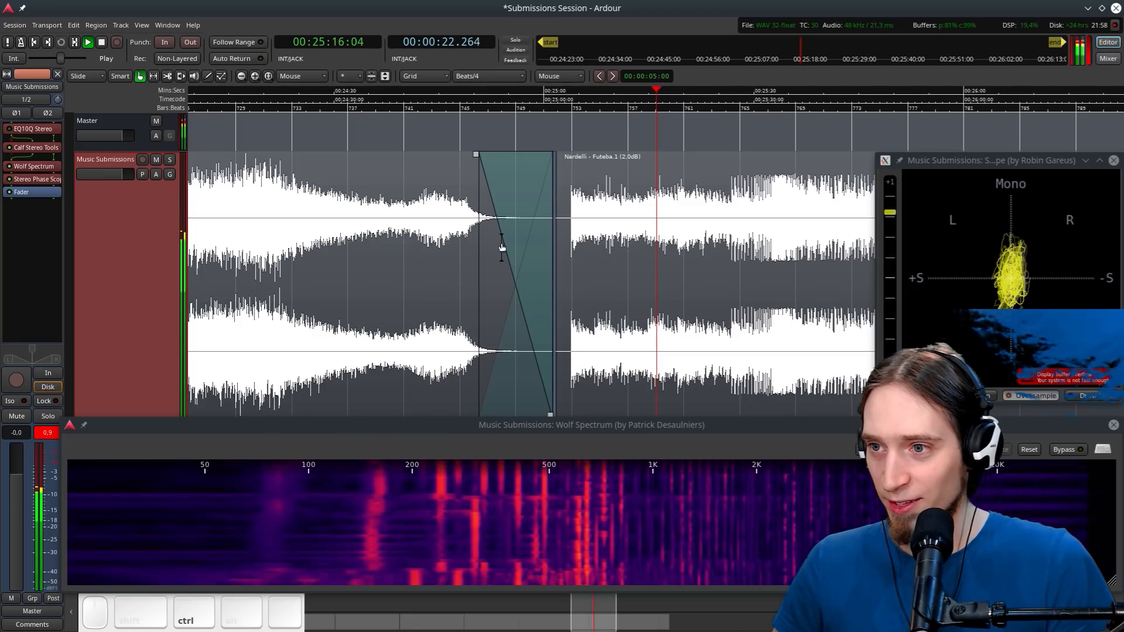
scroll(657, 239, "up", 3, "ctrl")
scroll(658, 240, "up", 1, "ctrl")
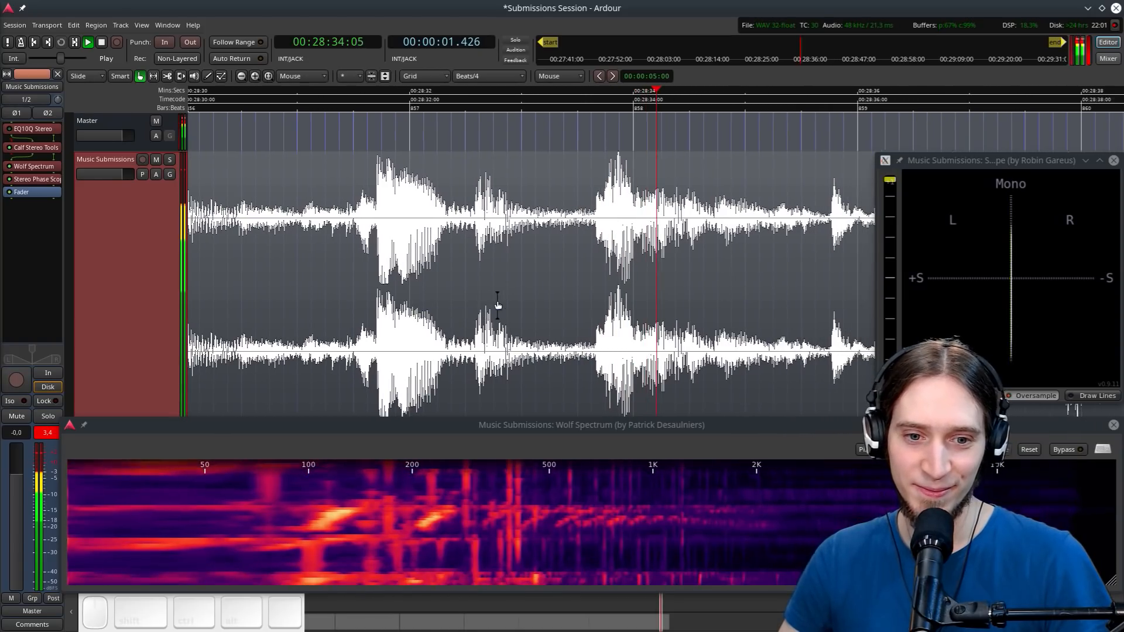
Select the Love and phrasal verbs 2 region on the Music Submissions track and clear the selection again
scroll(525, 341, "down", 3, "ctrl")
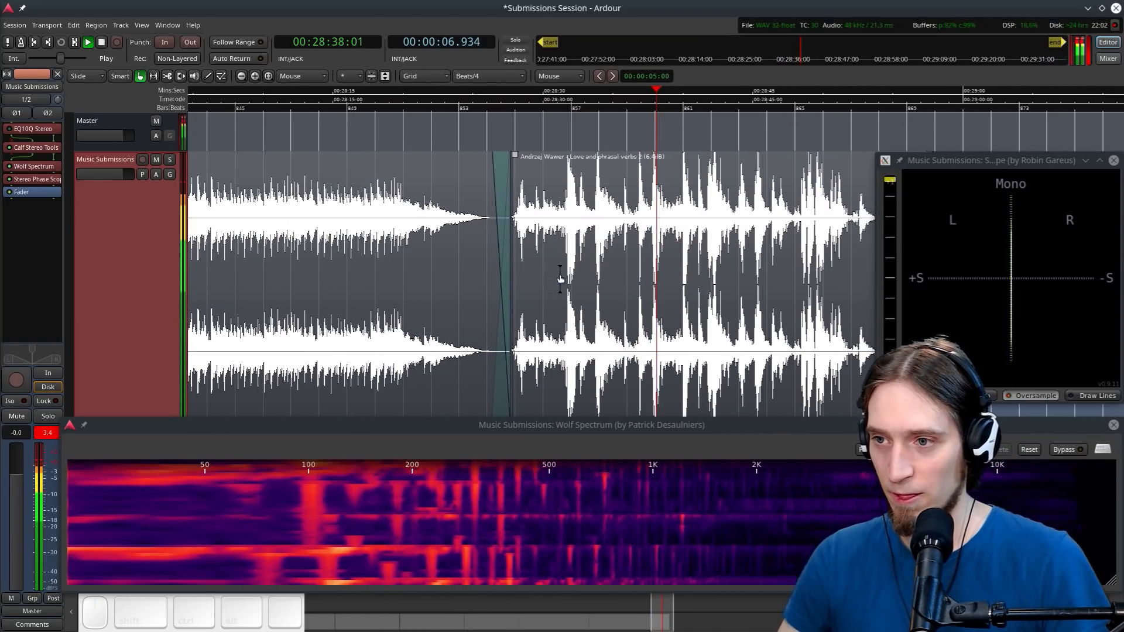
left_click(560, 274)
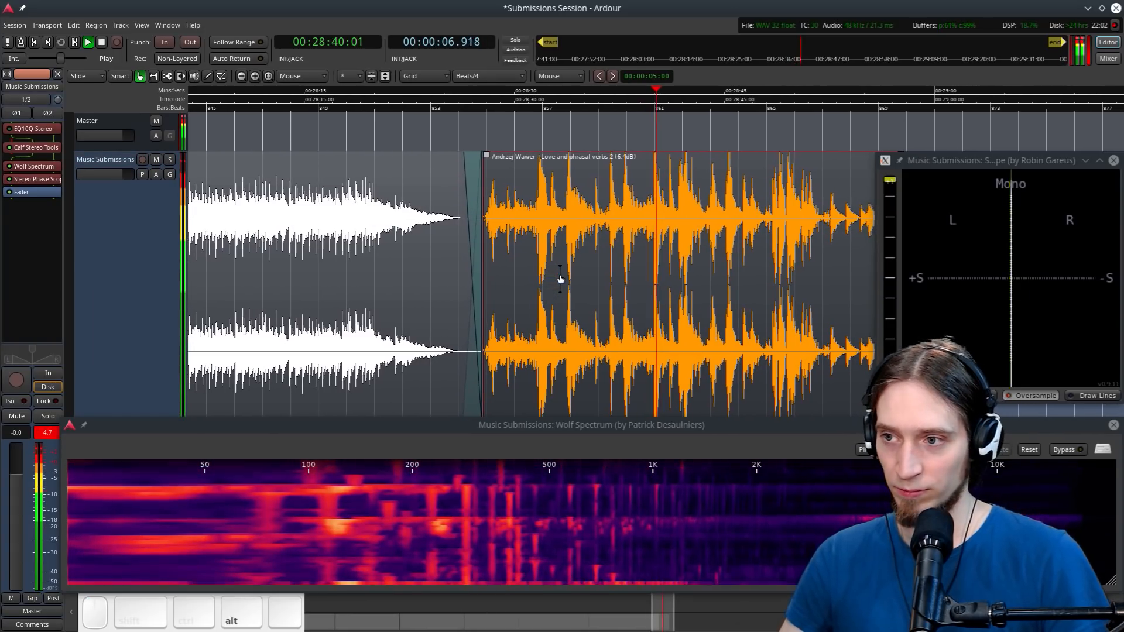
key("alt+d")
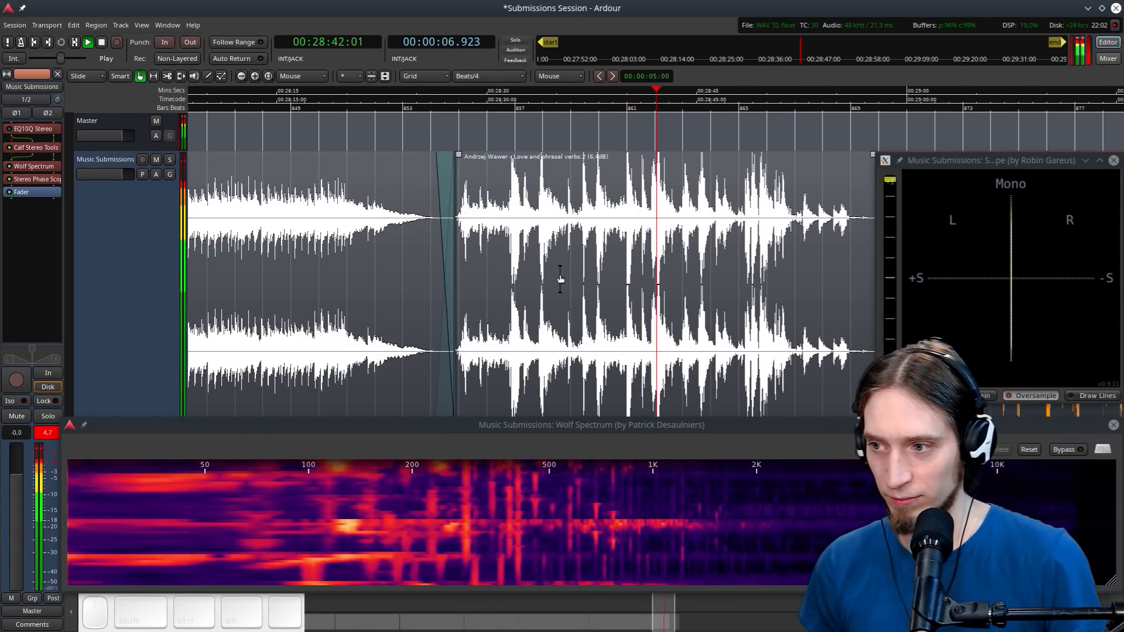